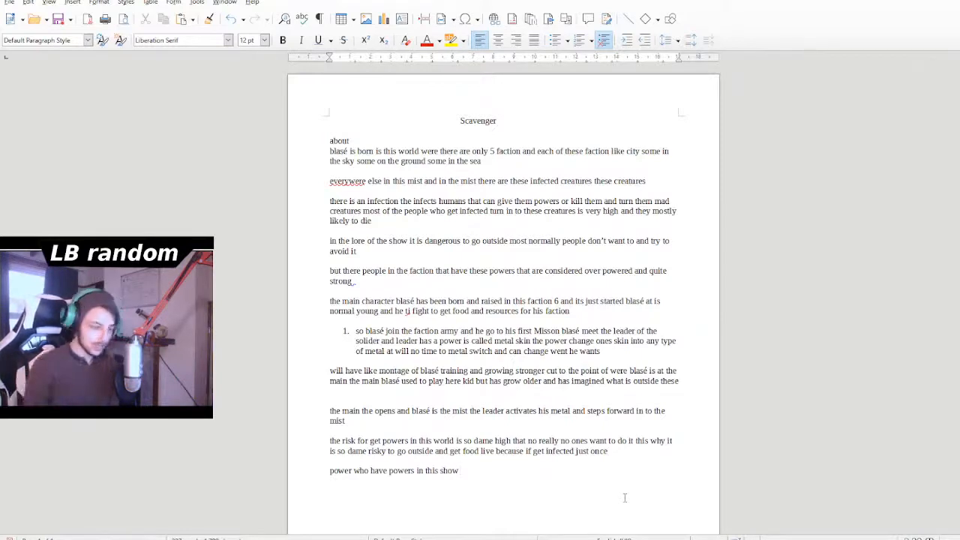
# - Complete the last line, which begins "power who have powers in this show", with "cant get infected again"
pyautogui.write('cant g')
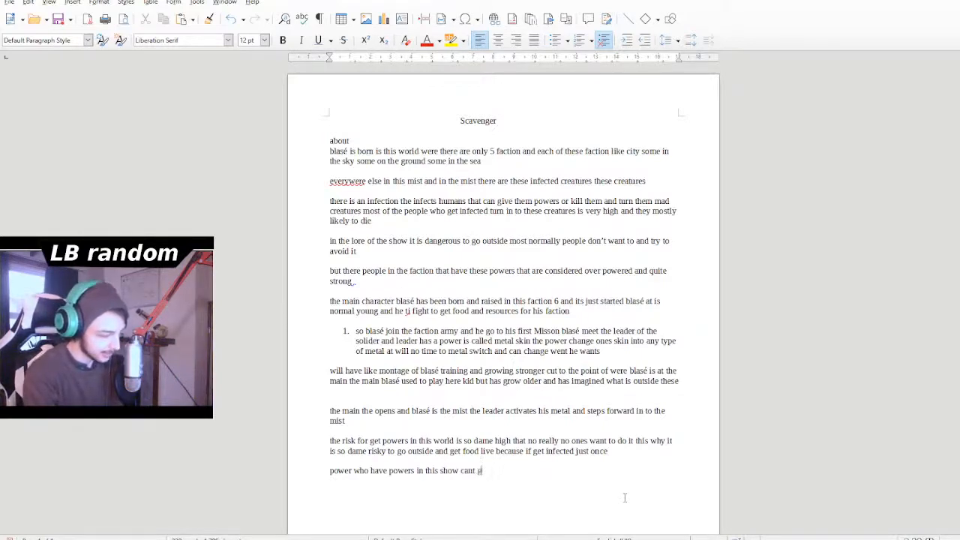
pyautogui.write('et infect')
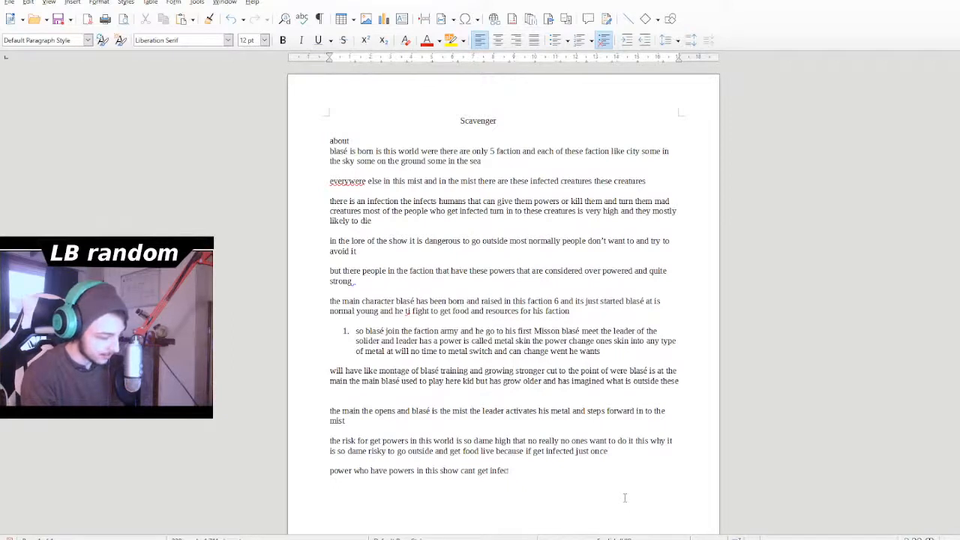
pyautogui.write('ed igain')
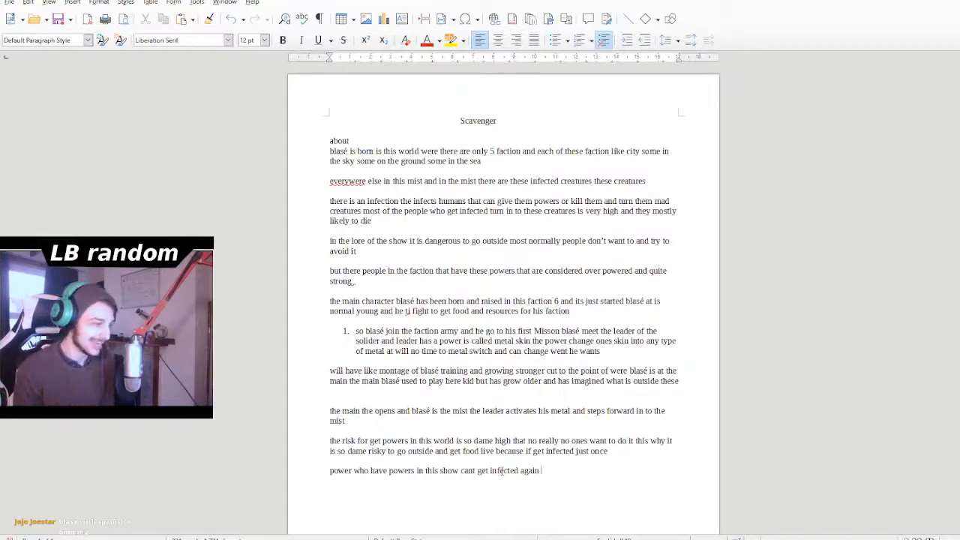
# - Correct the misspelled word "everywere" to "everywhere" at the start of the paragraph about the mist
pyautogui.moveTo(429, 340); pyautogui.dragTo(426, 331)
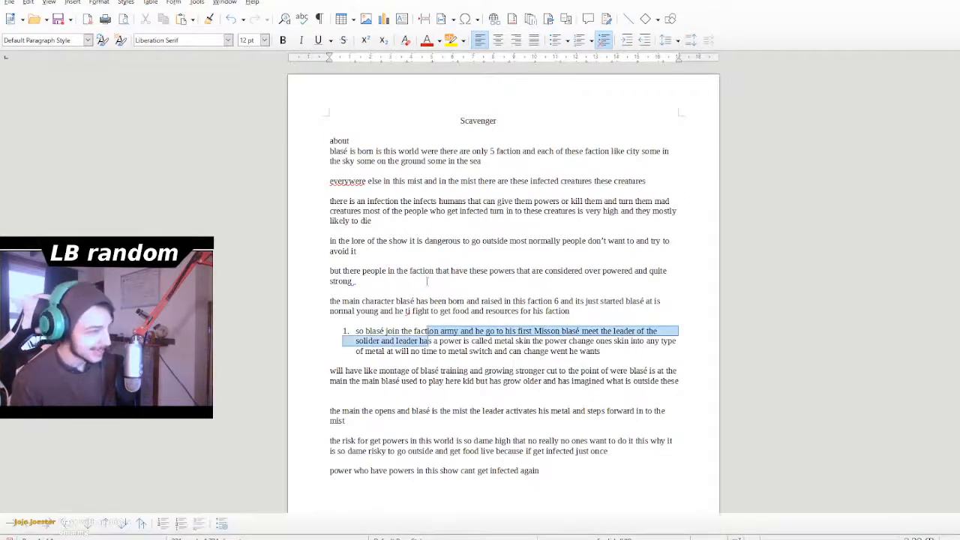
pyautogui.click(426, 300)
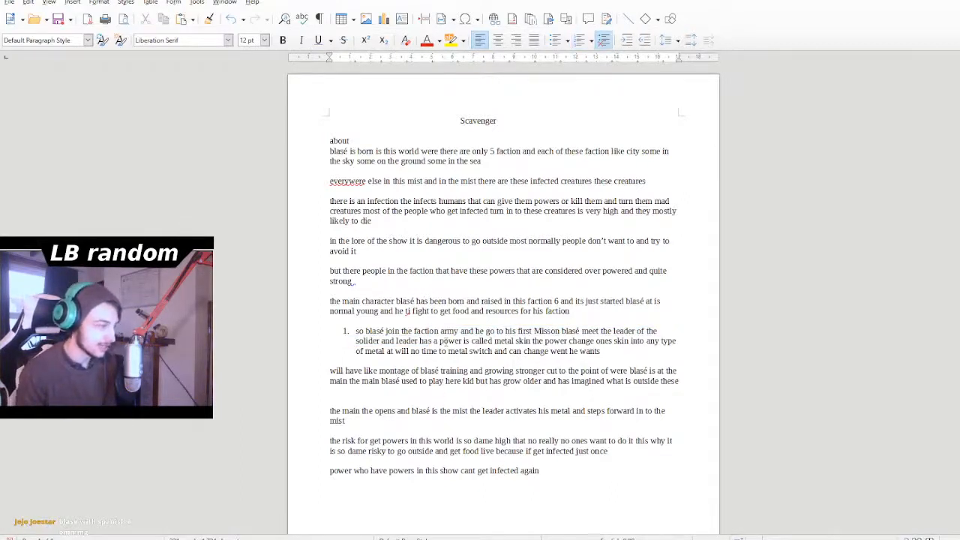
pyautogui.doubleClick(361, 182)
pyautogui.click(344, 197)
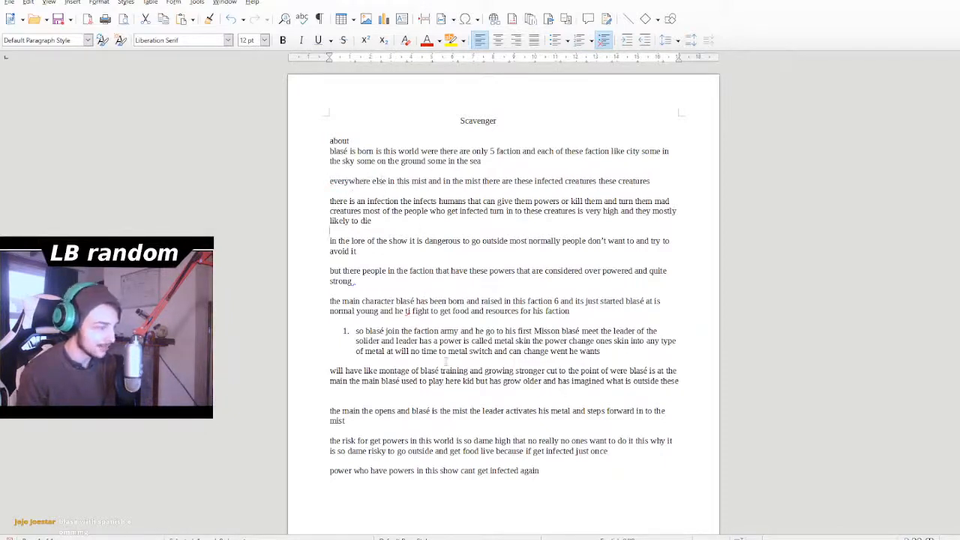
pyautogui.click(480, 452)
pyautogui.click(552, 505)
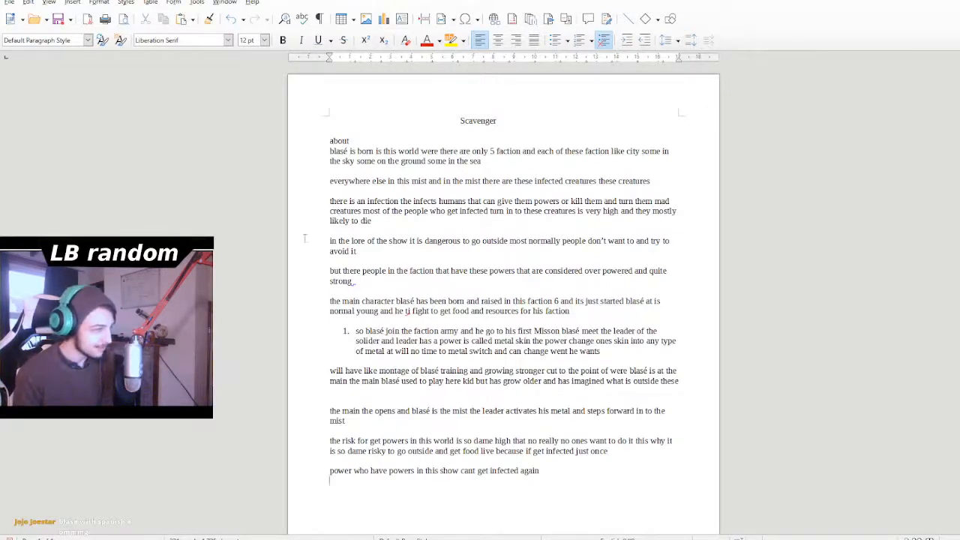
pyautogui.click(388, 381)
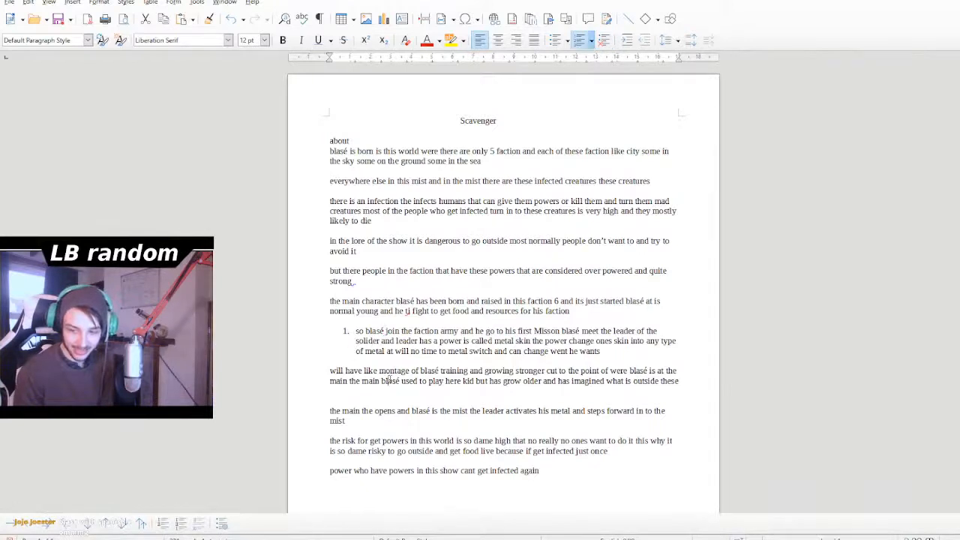
pyautogui.click(383, 331)
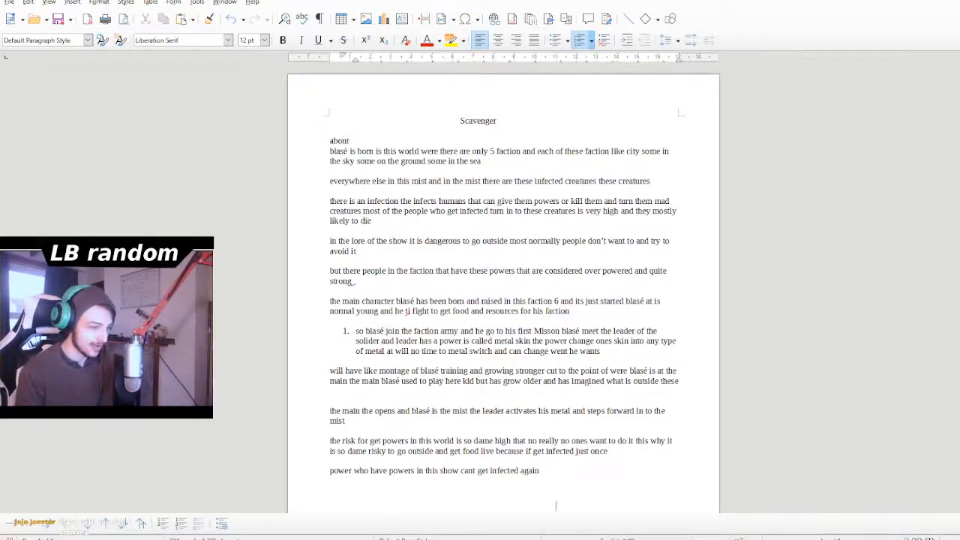
pyautogui.click(570, 477)
pyautogui.doubleClick(574, 471)
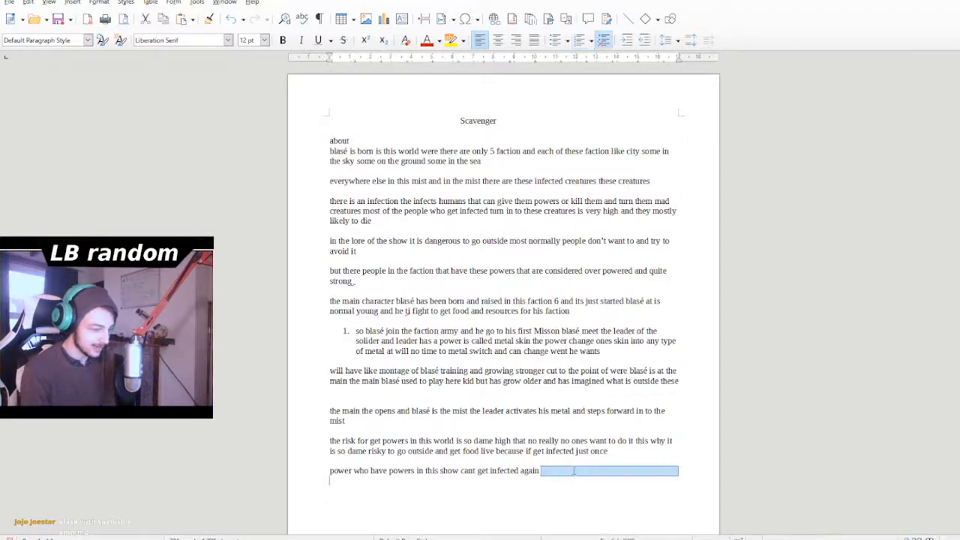
pyautogui.write('blasé')
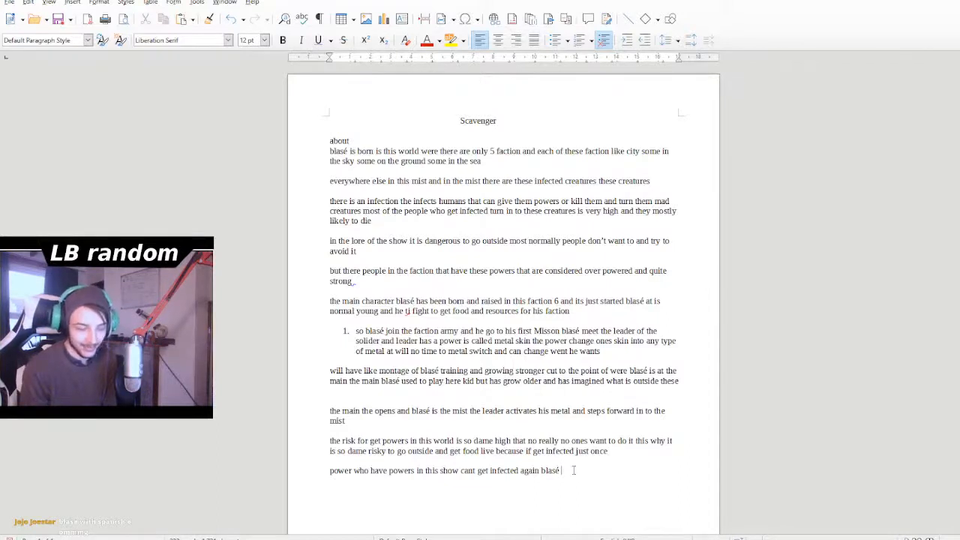
pyautogui.press('BackSpace')
pyautogui.press('BackSpace')
pyautogui.press('BackSpace')
pyautogui.press('BackSpace')
pyautogui.press('BackSpace')
pyautogui.press('BackSpace')
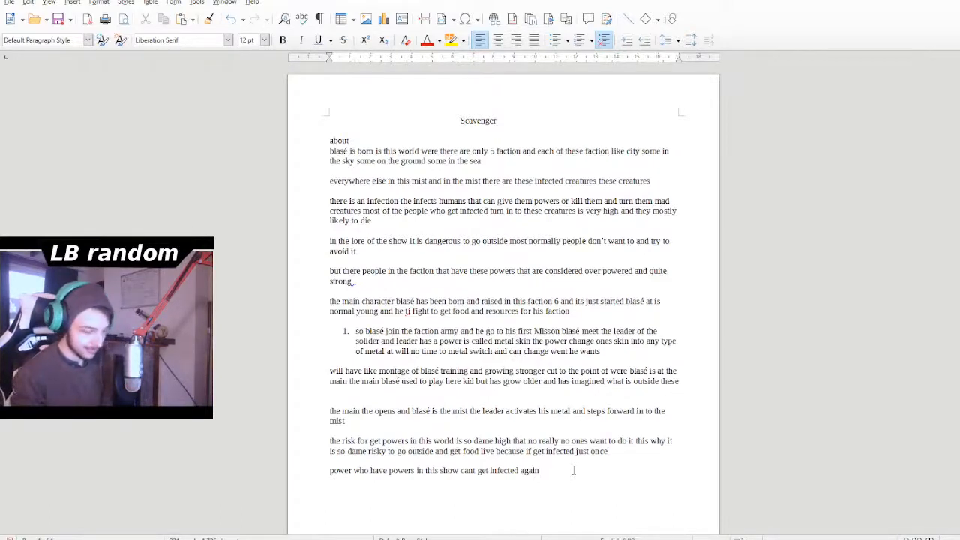
# - Replace the word "power" at the start of the last line with "people"
pyautogui.press('Left')
pyautogui.press('Left')
pyautogui.press('Left')
pyautogui.press('Left')
pyautogui.press('Left')
pyautogui.press('Left')
pyautogui.press('Left')
pyautogui.press('Left')
pyautogui.press('Left')
pyautogui.press('Left')
pyautogui.press('Left')
pyautogui.press('Left')
pyautogui.press('Left')
pyautogui.press('Left')
pyautogui.press('Left')
pyautogui.press('Left')
pyautogui.press('Left')
pyautogui.press('Left')
pyautogui.press('Left')
pyautogui.press('Left')
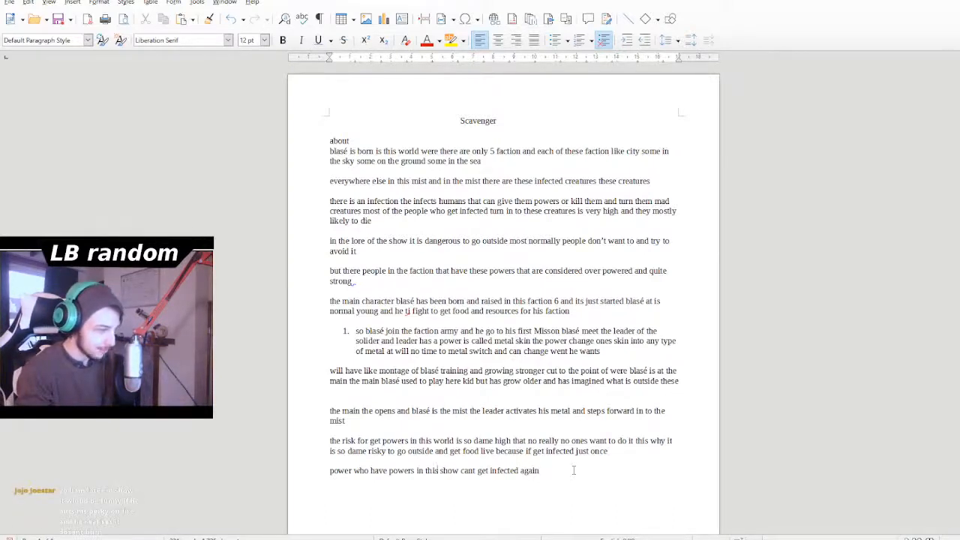
pyautogui.press('Left')
pyautogui.press('Left')
pyautogui.press('Left')
pyautogui.press('BackSpace')
pyautogui.press('BackSpace')
pyautogui.press('BackSpace')
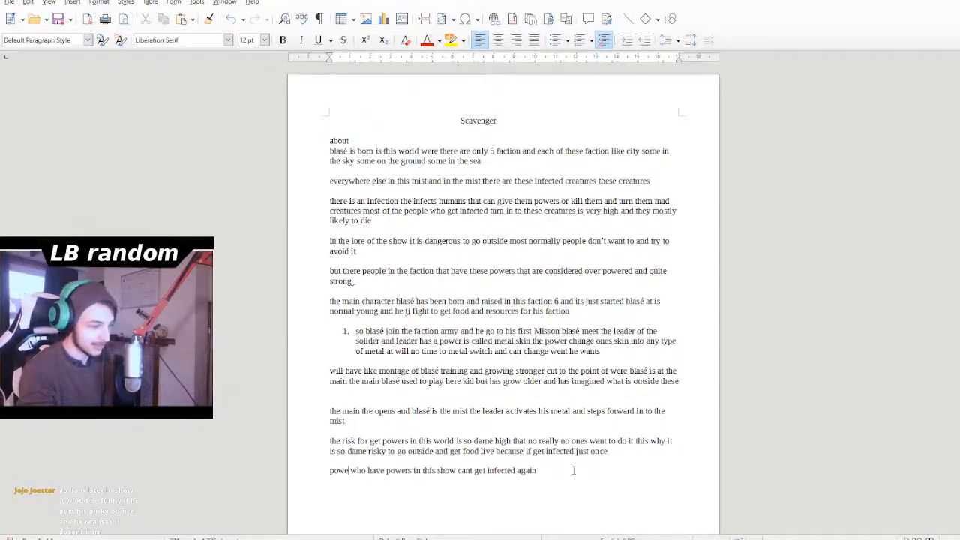
pyautogui.write('eople')
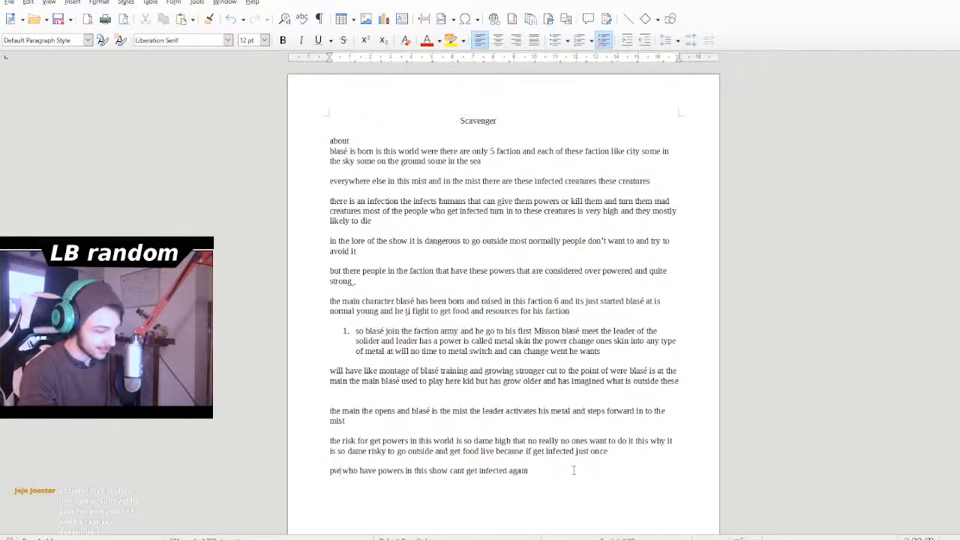
pyautogui.press('BackSpace')
pyautogui.press('BackSpace')
pyautogui.press('BackSpace')
pyautogui.press('BackSpace')
pyautogui.press('BackSpace')
pyautogui.press('BackSpace')
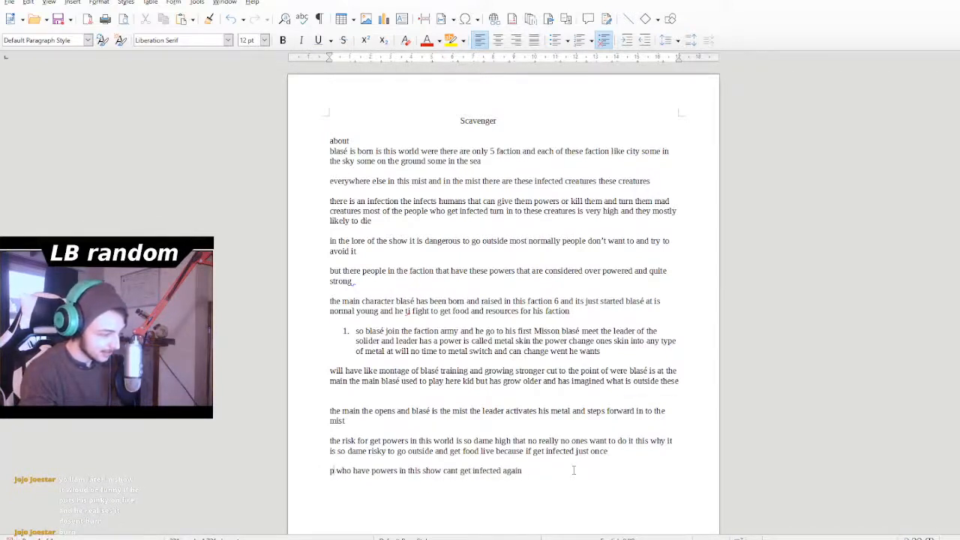
pyautogui.write('eople')
pyautogui.press('BackSpace')
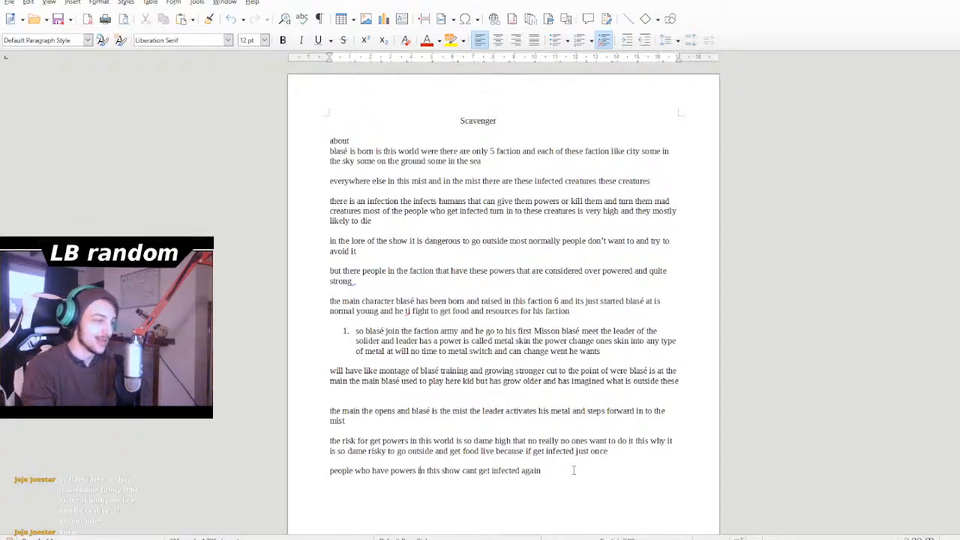
# - Add a new paragraph after a blank line below the last one, reading "blasé has the power of fire his fire"
pyautogui.press('Right')
pyautogui.press('Right')
pyautogui.press('Right')
pyautogui.press('Right')
pyautogui.press('Right')
pyautogui.press('Right')
pyautogui.press('Right')
pyautogui.press('Right')
pyautogui.press('Right')
pyautogui.press('Right')
pyautogui.press('Right')
pyautogui.press('Right')
pyautogui.press('Right')
pyautogui.press('Right')
pyautogui.press('Right')
pyautogui.press('Right')
pyautogui.press('Right')
pyautogui.press('Right')
pyautogui.press('Right')
pyautogui.press('Right')
pyautogui.press('BackSpace')
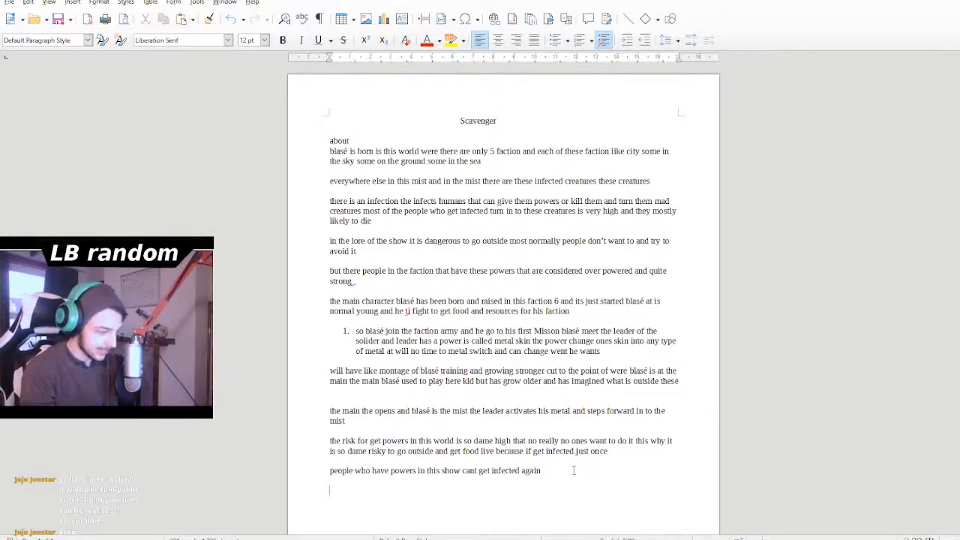
pyautogui.write('blasé is')
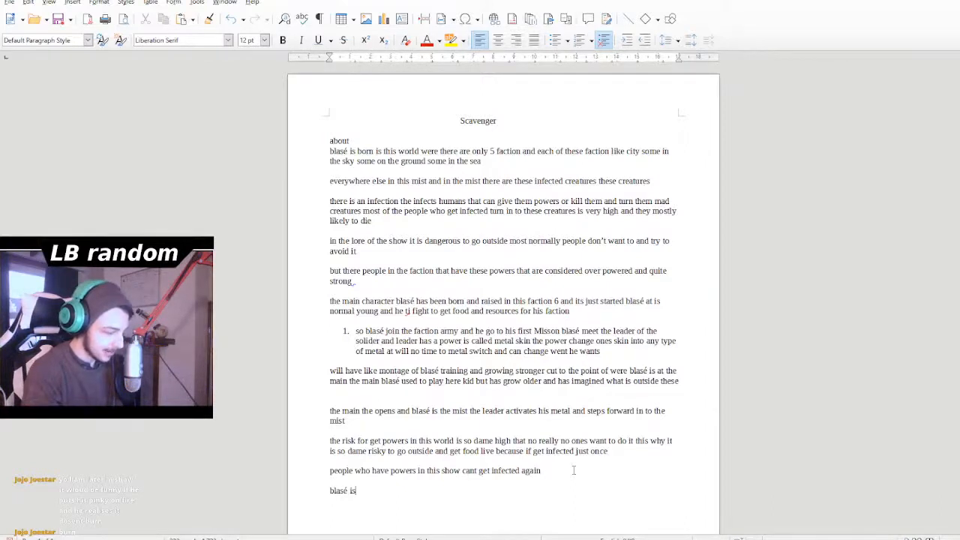
pyautogui.press('BackSpace')
pyautogui.press('BackSpace')
pyautogui.write('ha')
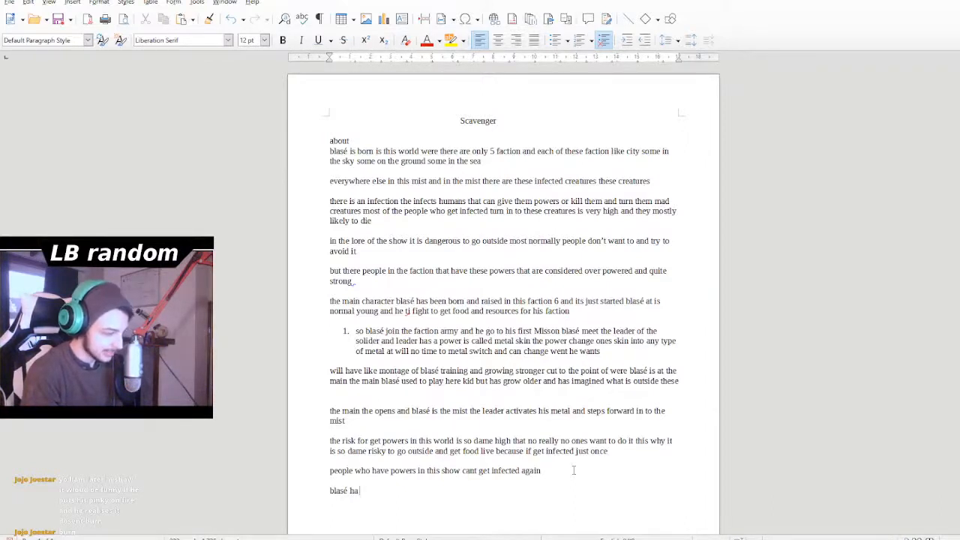
pyautogui.write('s the powe')
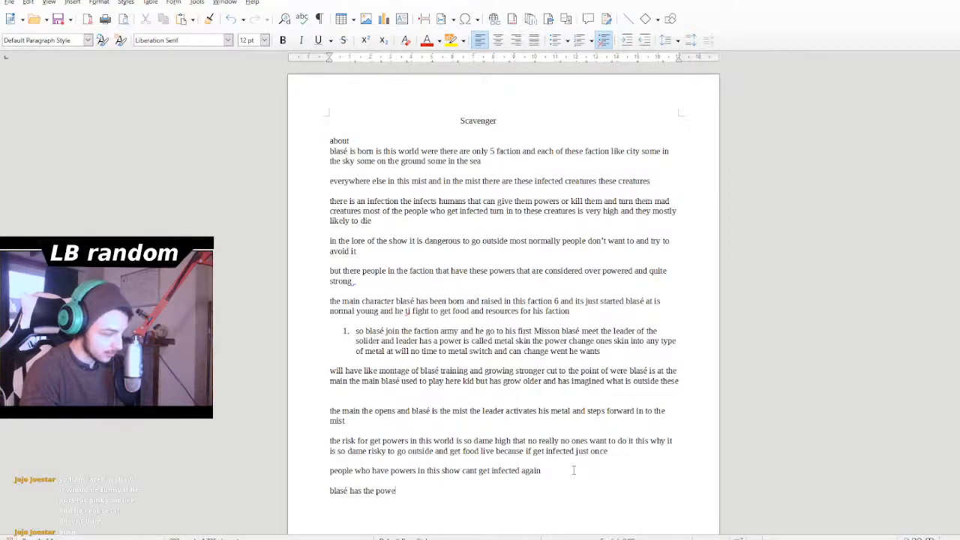
pyautogui.write('r of')
pyautogui.write(' fir')
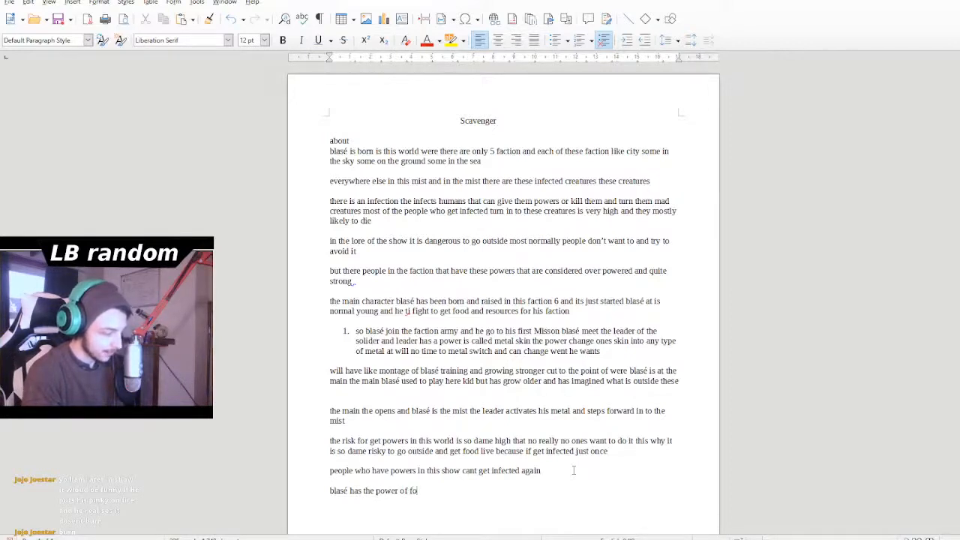
pyautogui.write('e his fire')
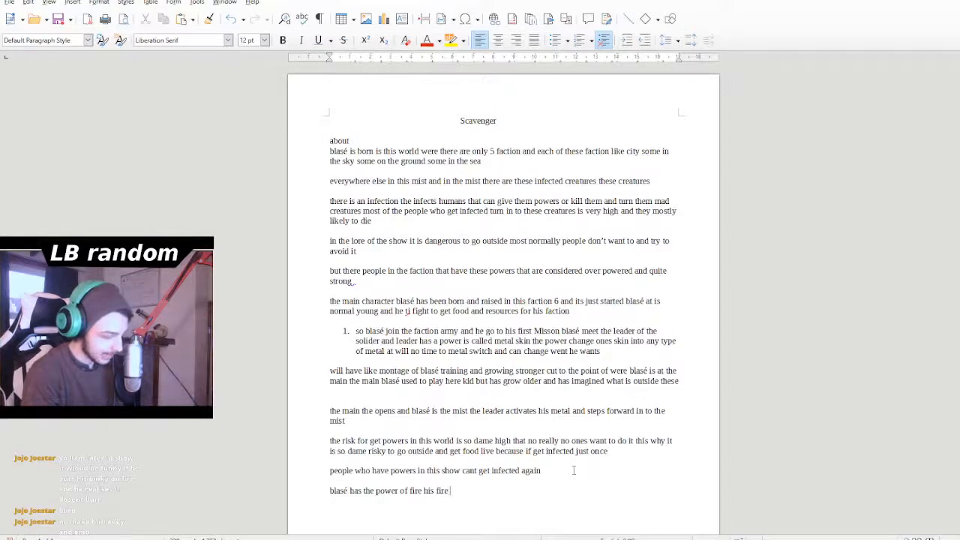
pyautogui.write(' get ')
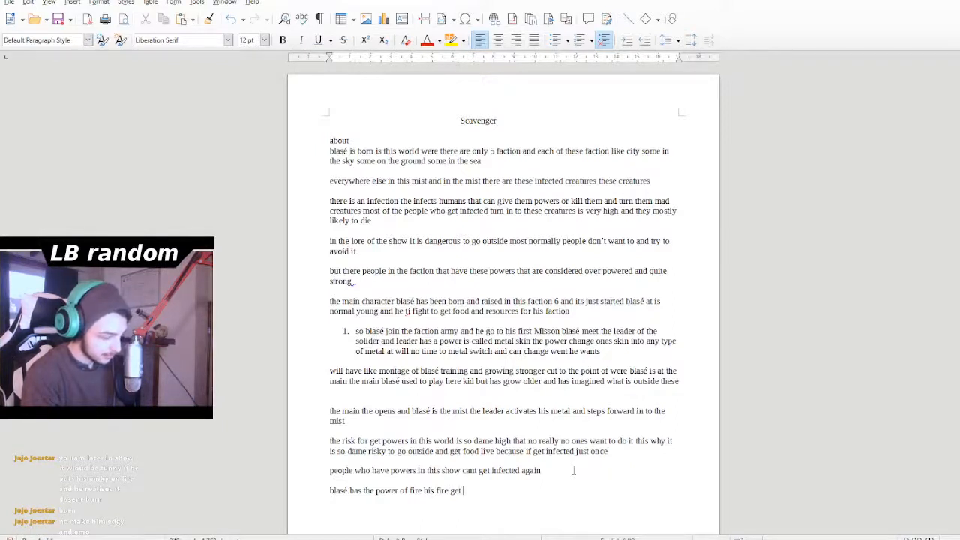
pyautogui.write('burn')
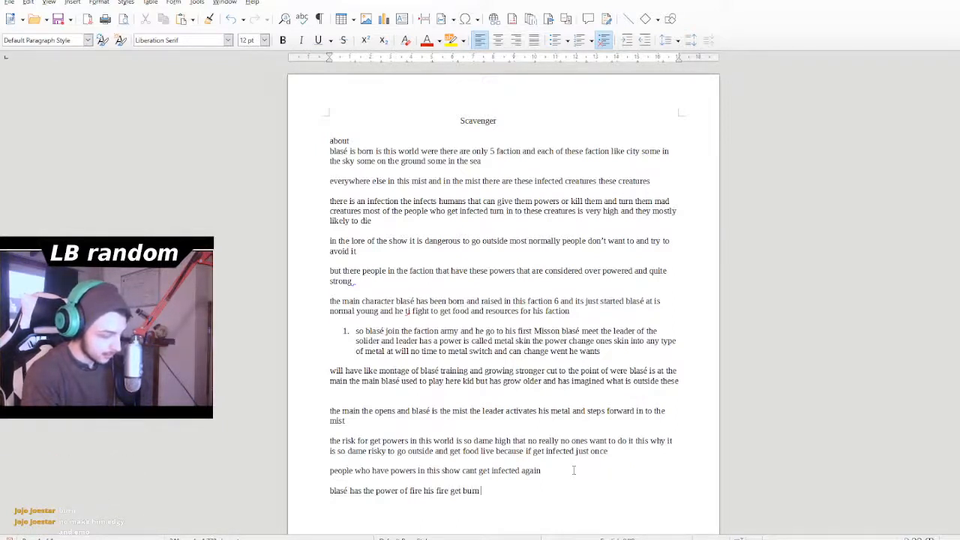
pyautogui.write(' real')
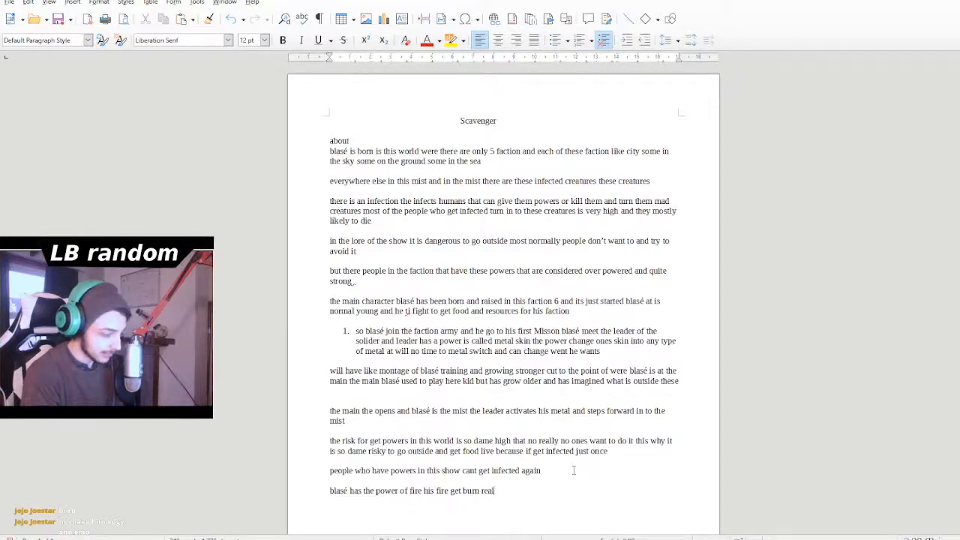
pyautogui.write('ly hot ')
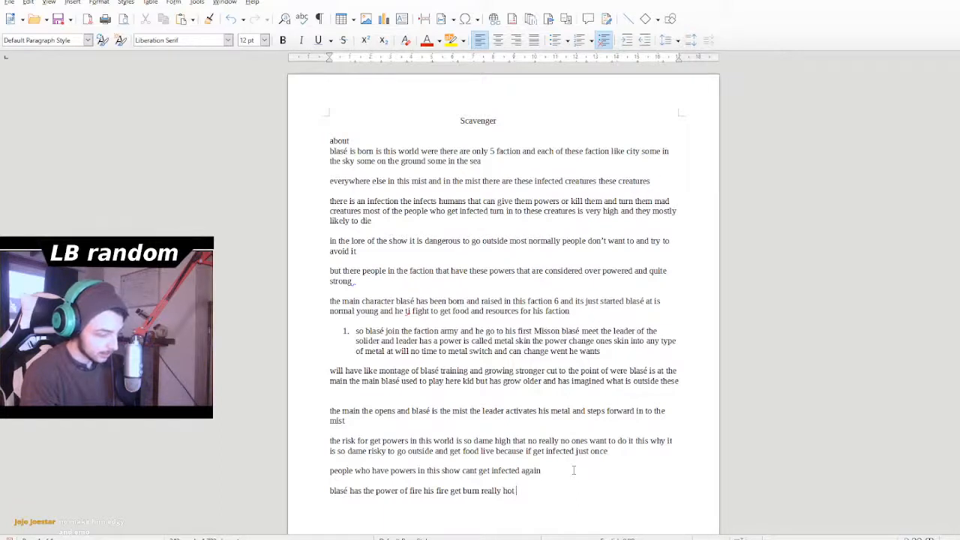
pyautogui.write('i')
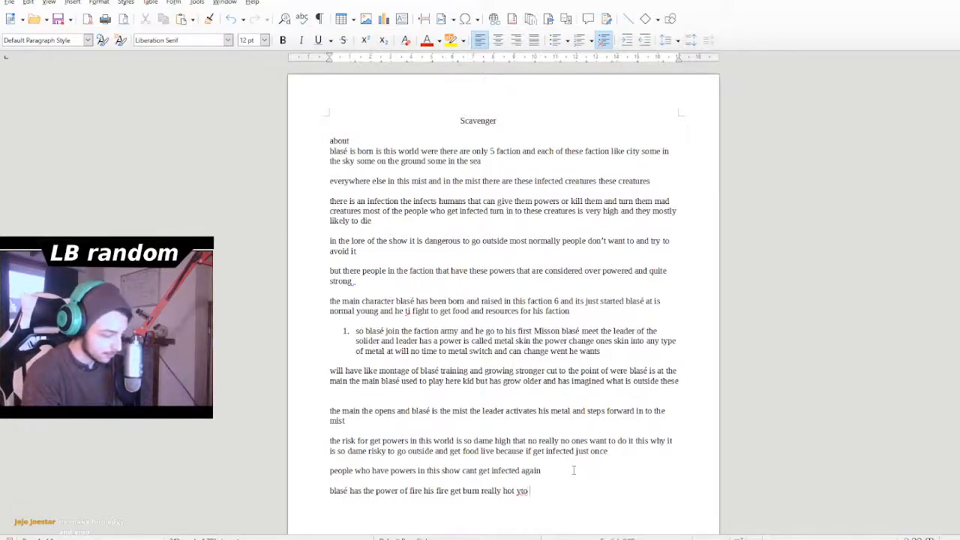
pyautogui.write('o point')
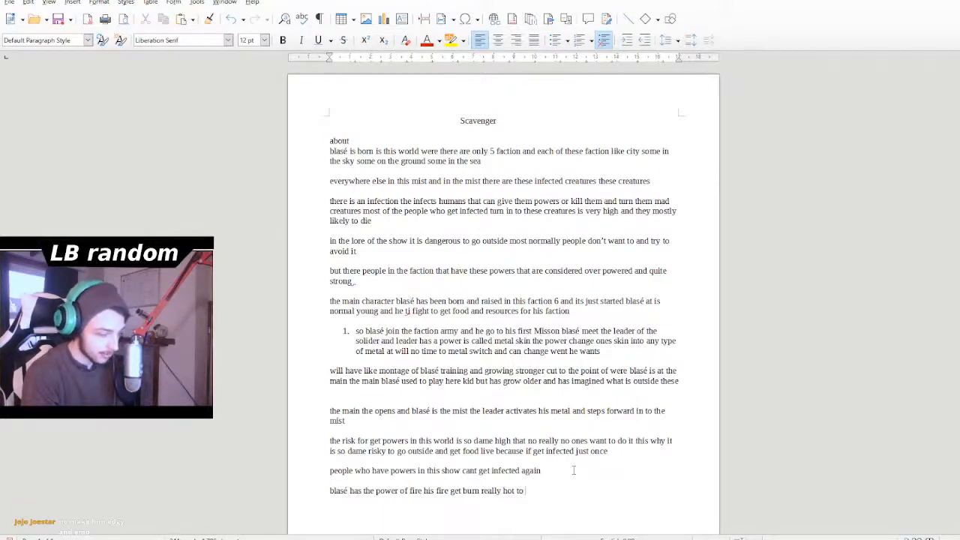
pyautogui.write(' of')
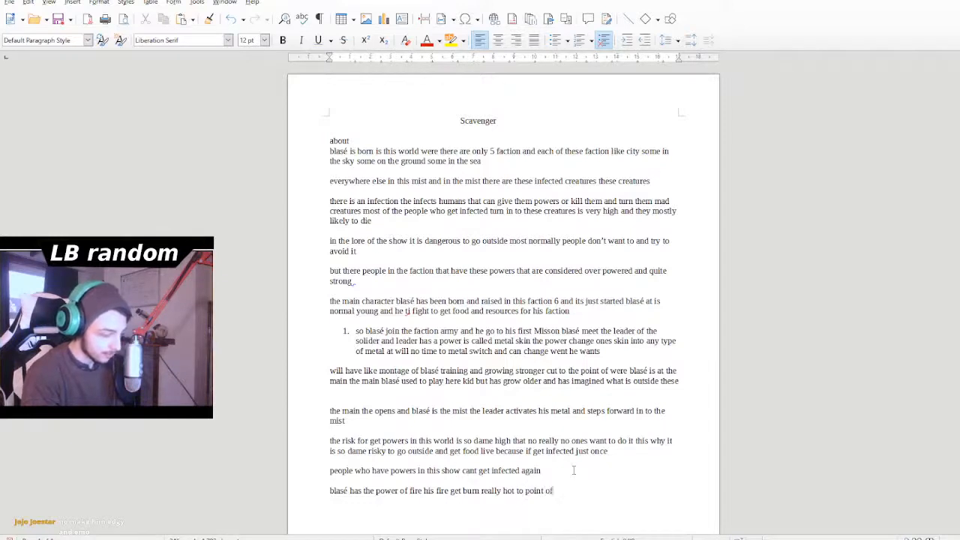
pyautogui.write(' were thi')
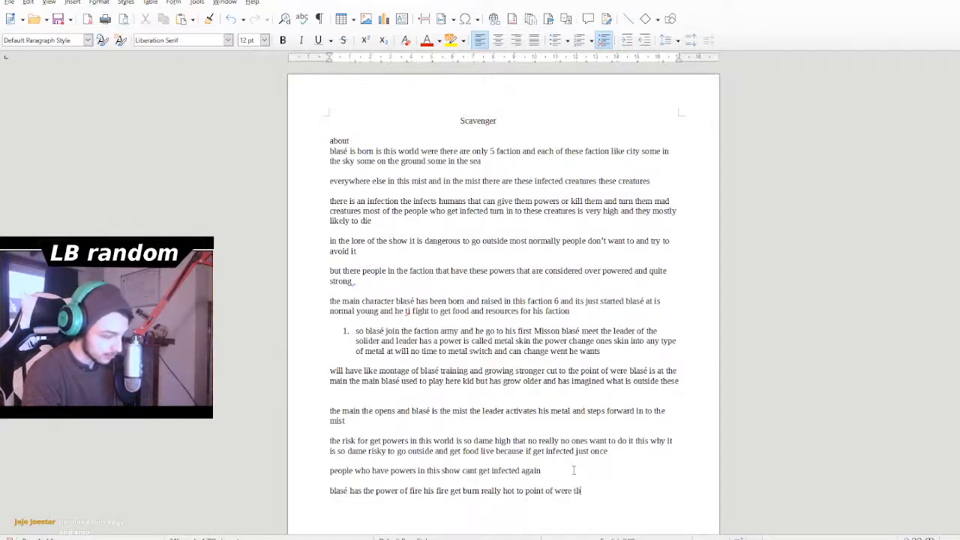
pyautogui.write('ng ')
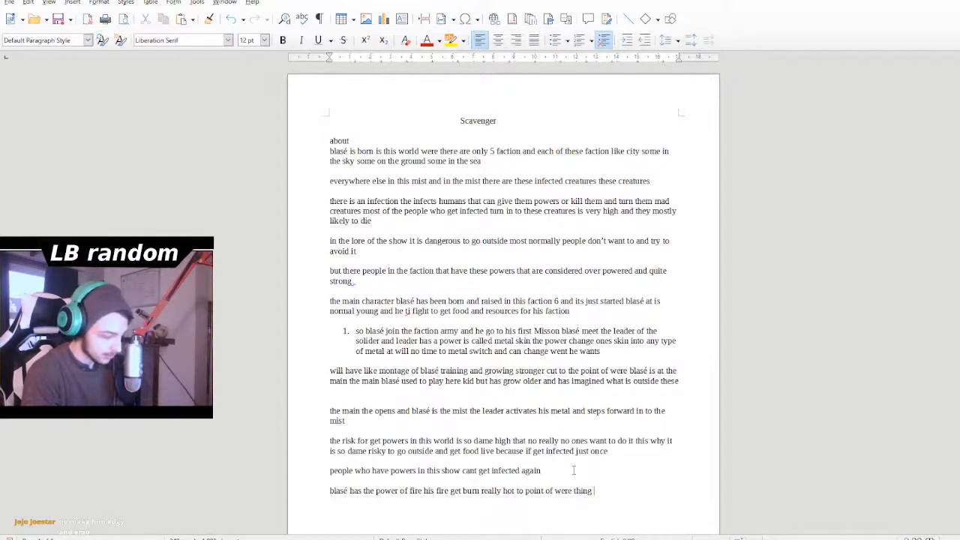
pyautogui.write('will start ')
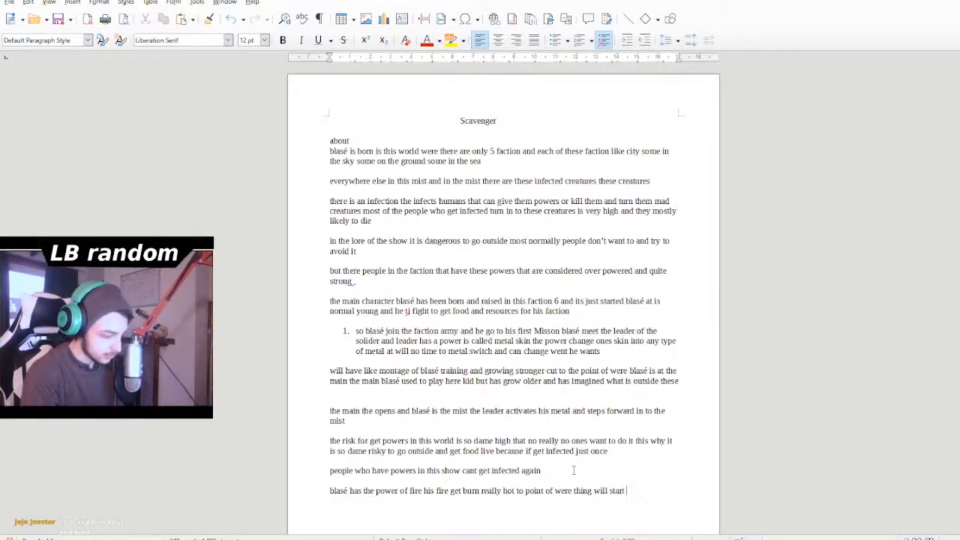
pyautogui.write('to met')
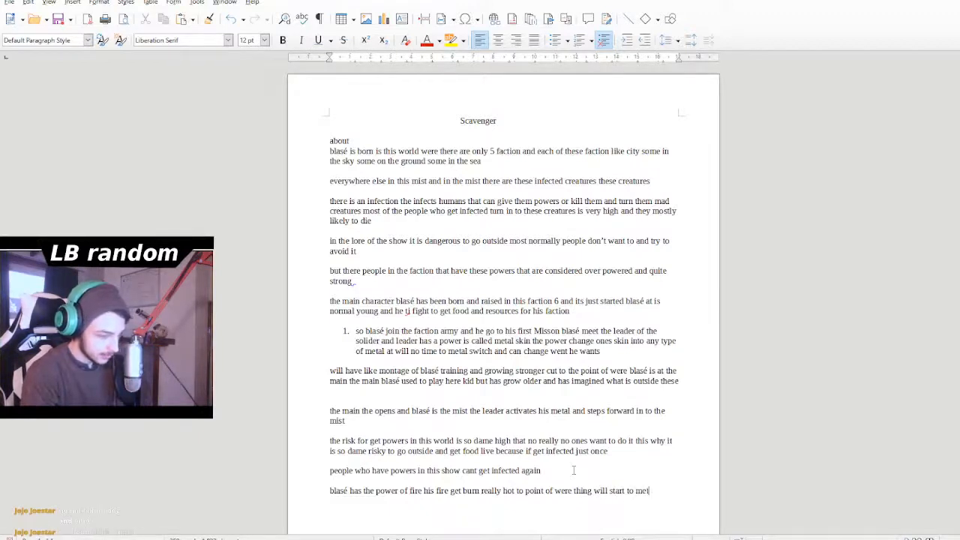
# - Continue the last sentence about blasé's fire with "thing will start to melt"
pyautogui.press('BackSpace')
pyautogui.press('BackSpace')
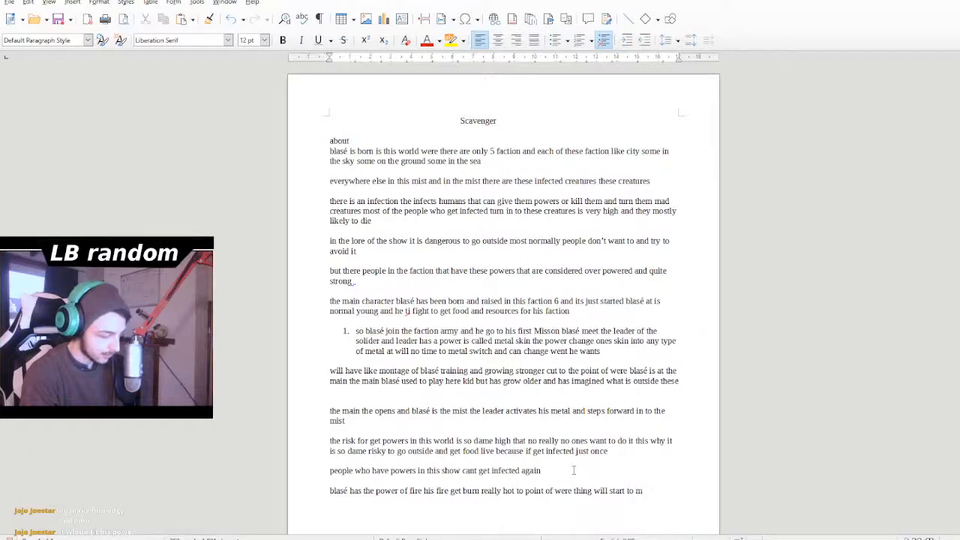
pyautogui.write('elt')
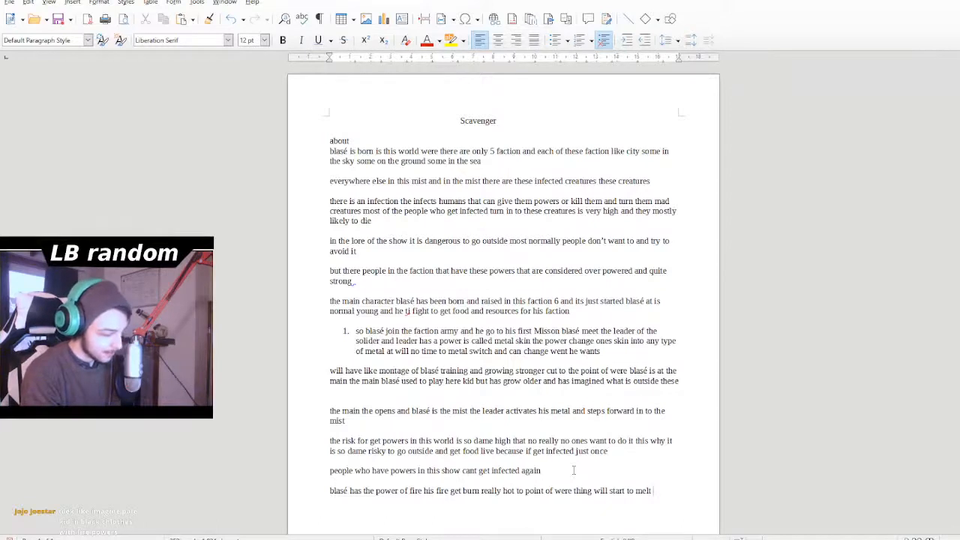
# - Add "blasé can make a chemical in his body the" to the end of the paragraph about blasé's fire
pyautogui.write('blasé')
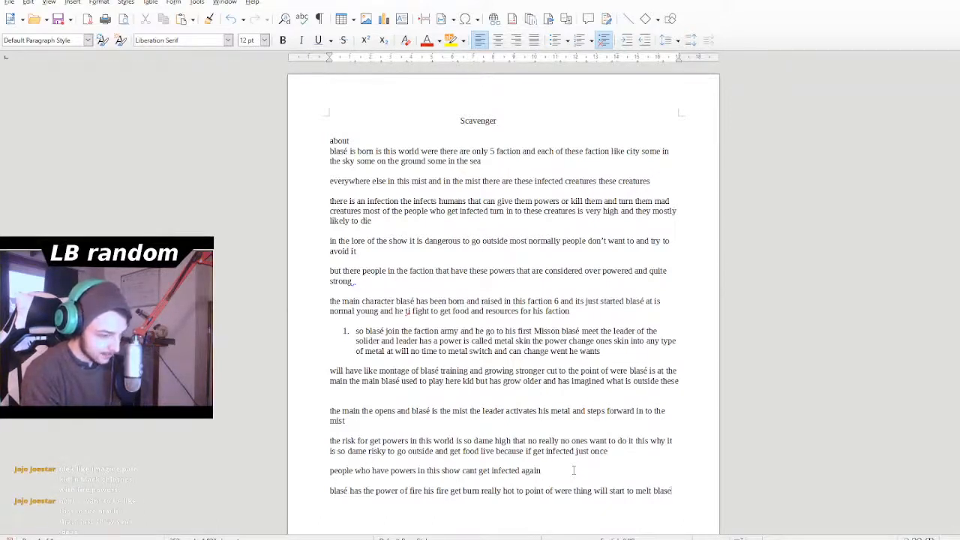
pyautogui.write(' can b')
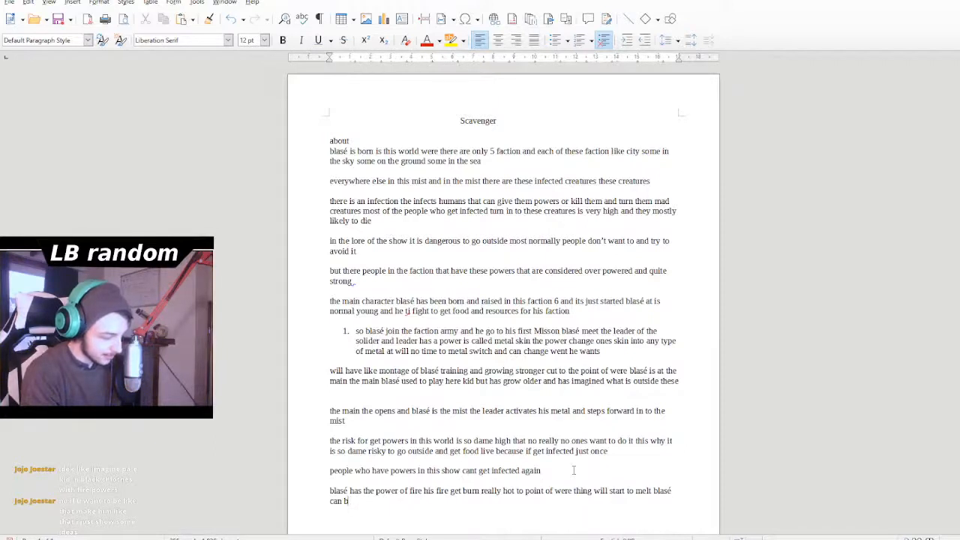
pyautogui.press('BackSpace')
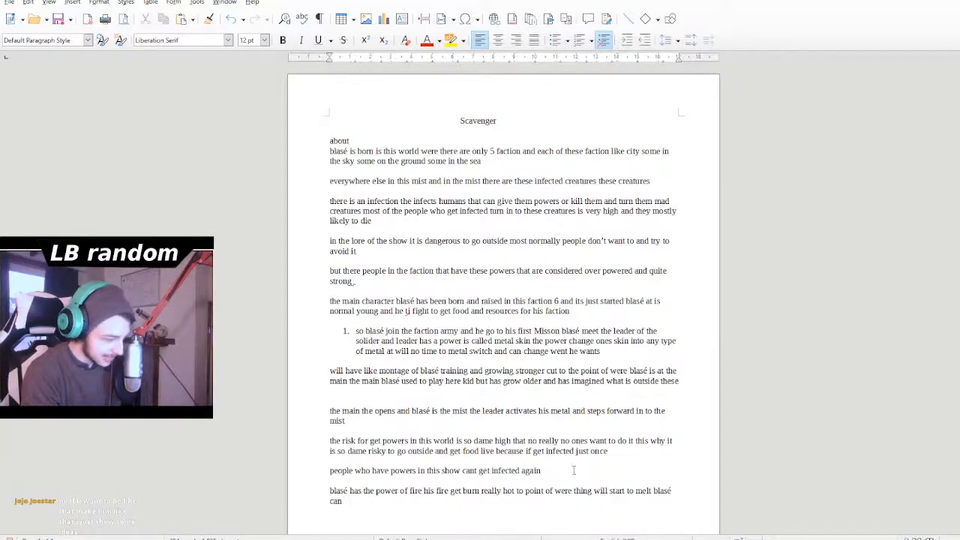
pyautogui.write('make a chem')
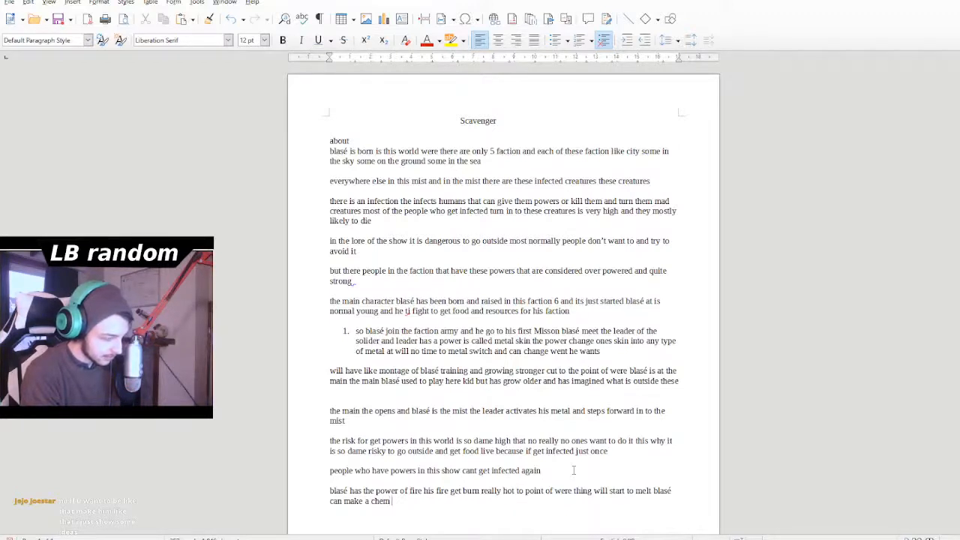
pyautogui.write('ical ')
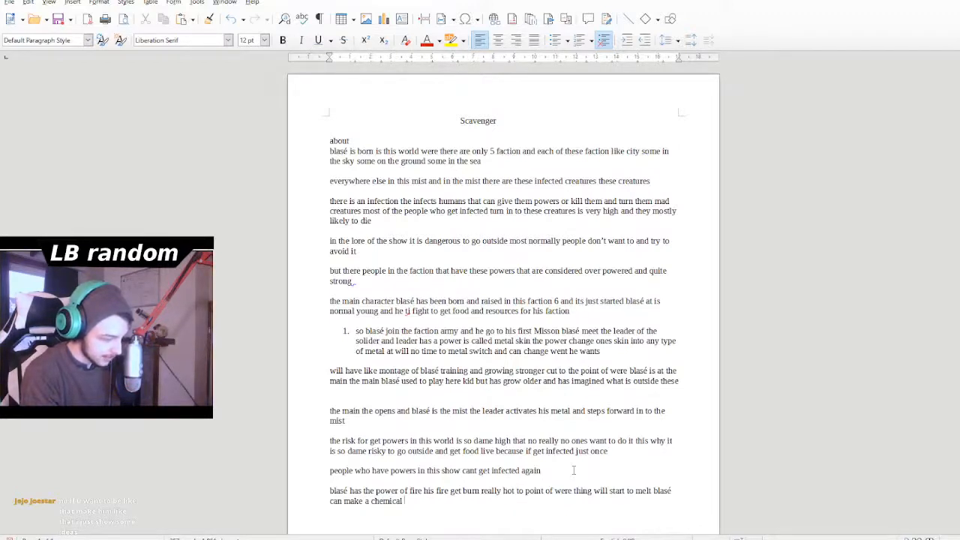
pyautogui.write('in his bo')
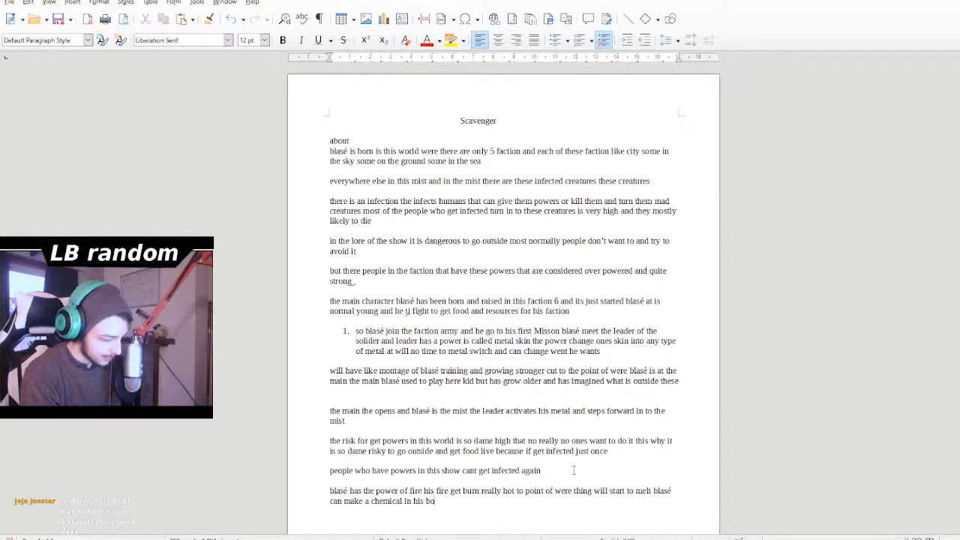
pyautogui.write('dy the ')
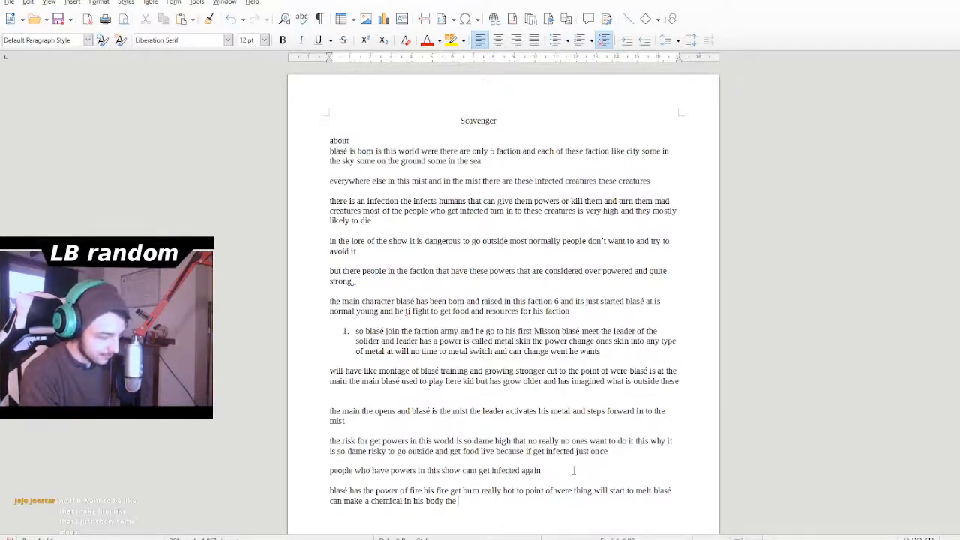
pyautogui.write('mak')
pyautogui.write('e him f')
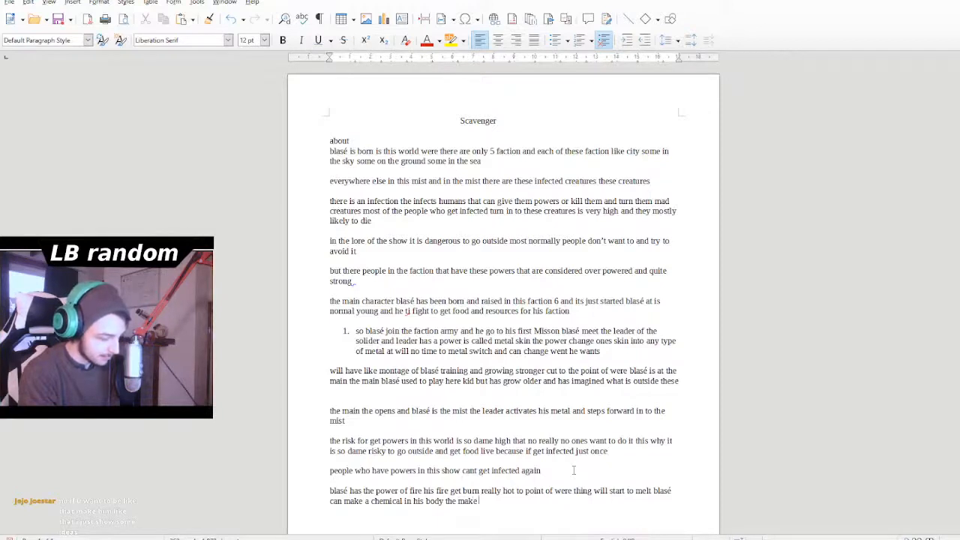
pyautogui.write('ire r')
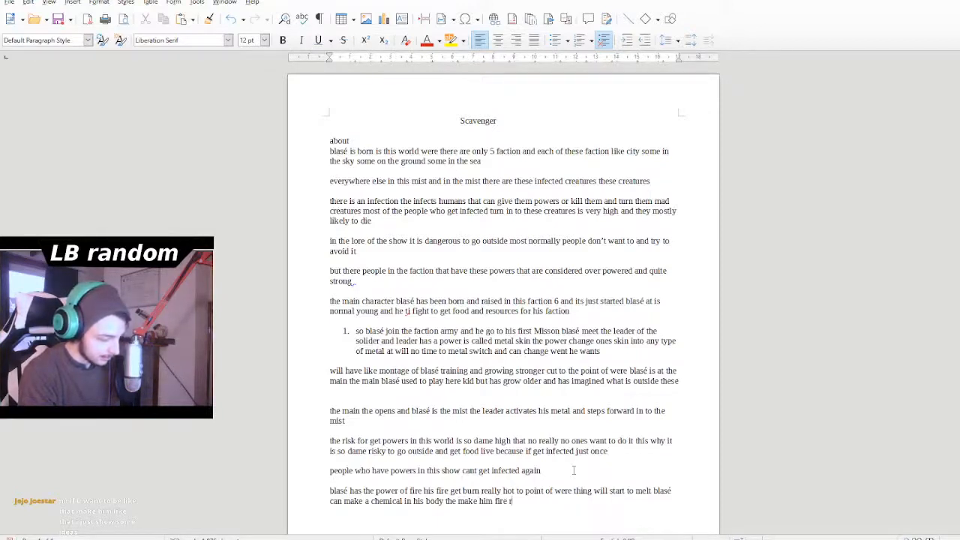
pyautogui.write('esis')
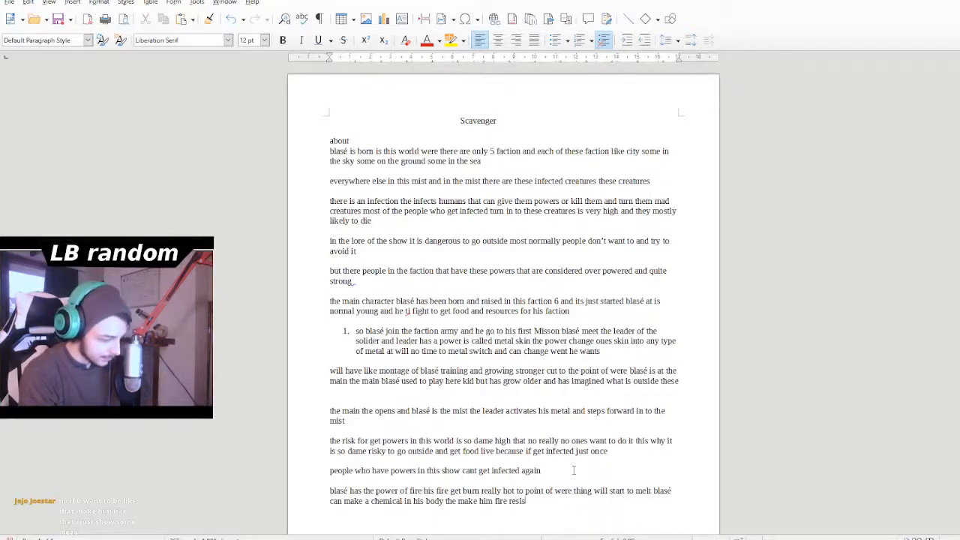
pyautogui.write('sistant')
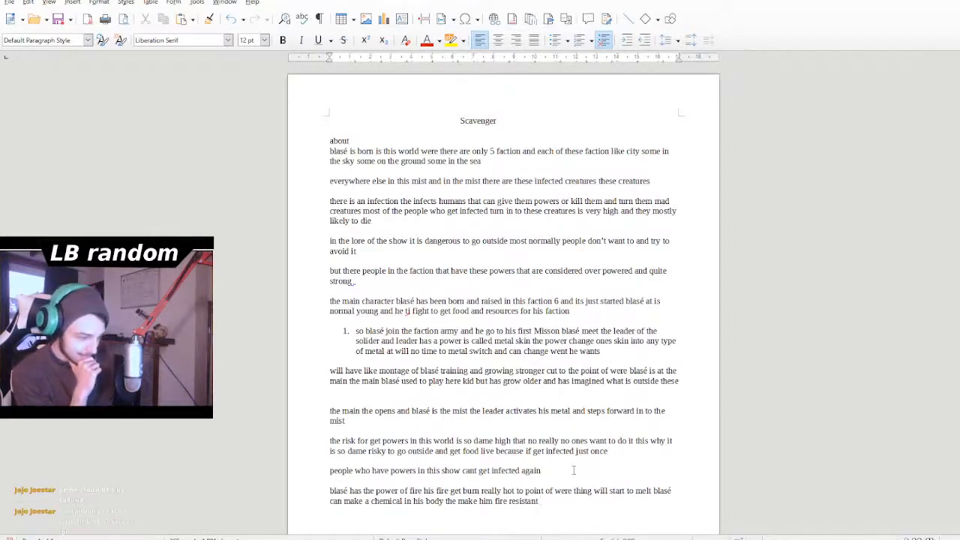
# - Add a new paragraph after a blank line below the last one, reading "blases fire inmcrease in power"
pyautogui.press('Return')
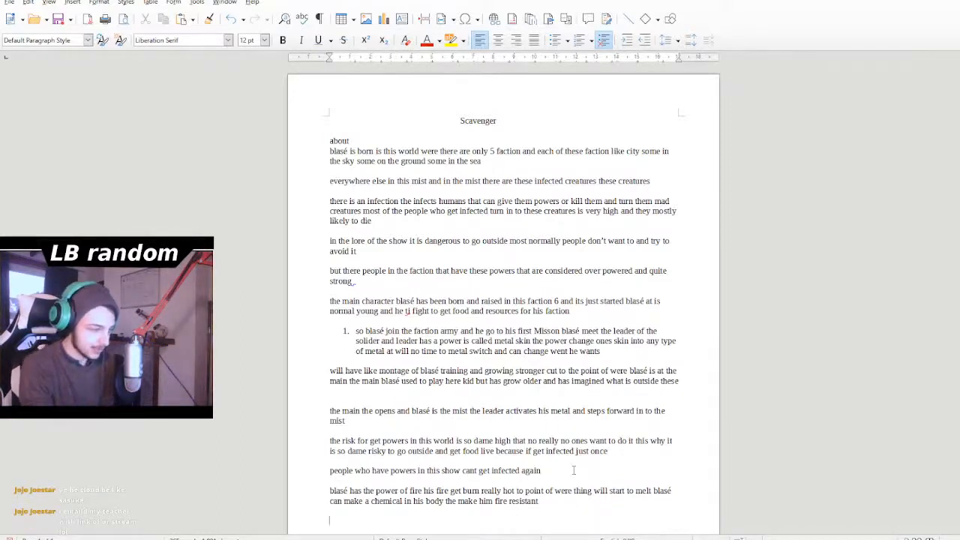
pyautogui.write('the')
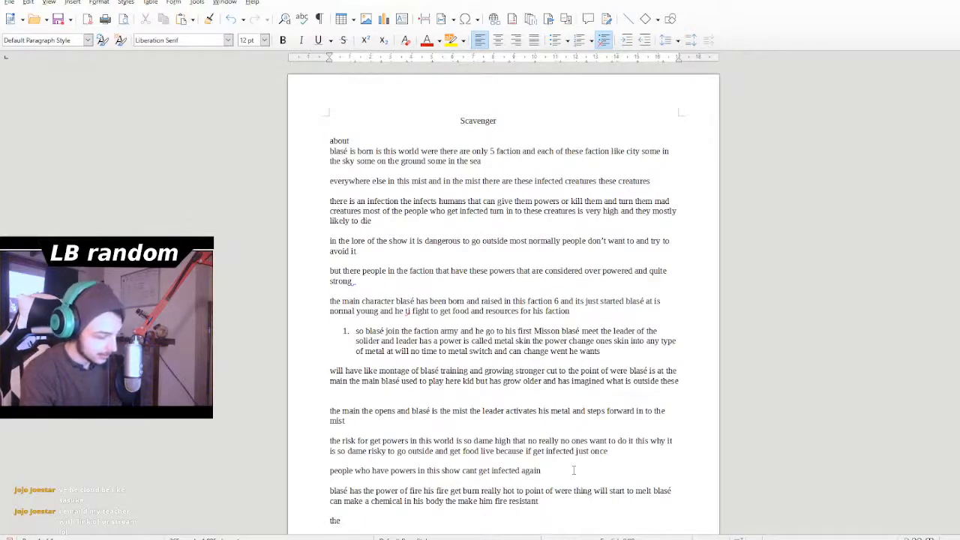
pyautogui.press('BackSpace')
pyautogui.press('BackSpace')
pyautogui.press('BackSpace')
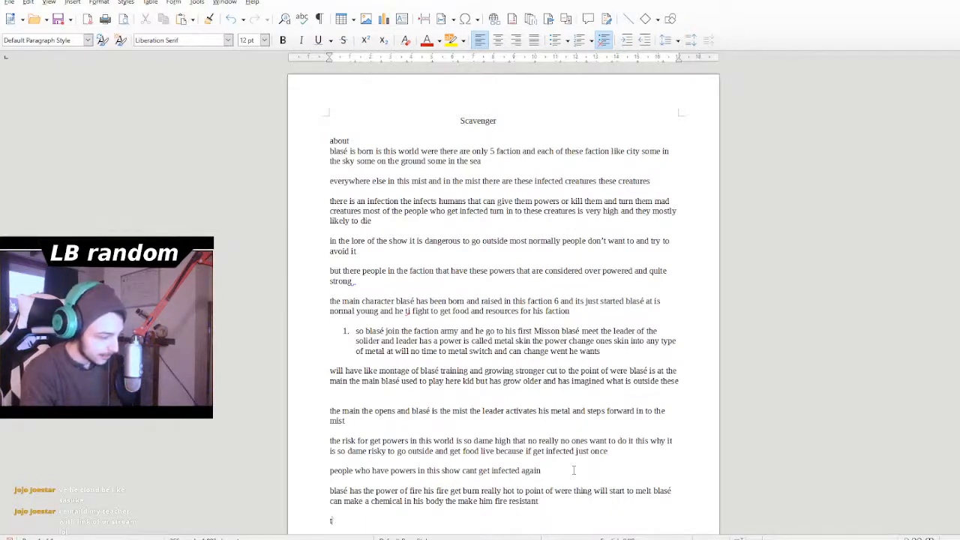
pyautogui.write('blases ')
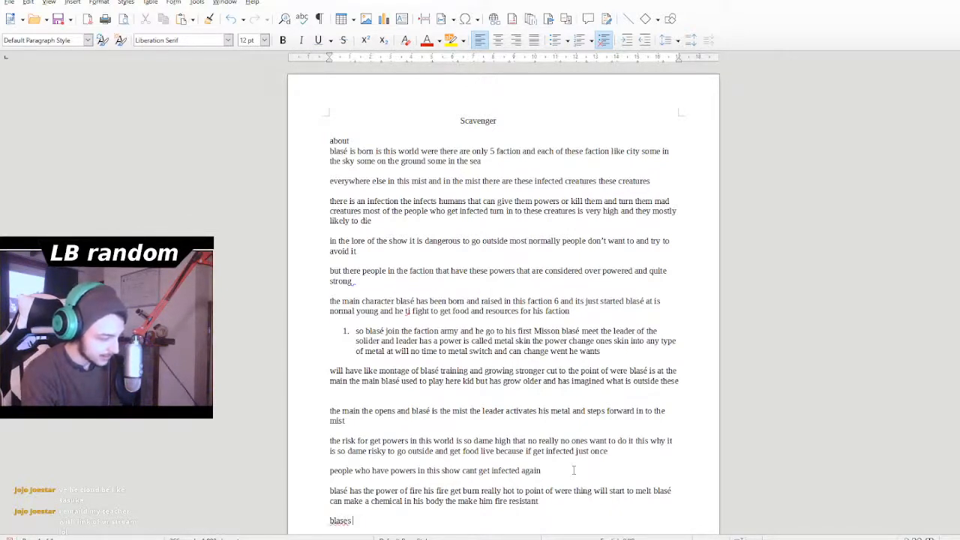
pyautogui.write('fire ')
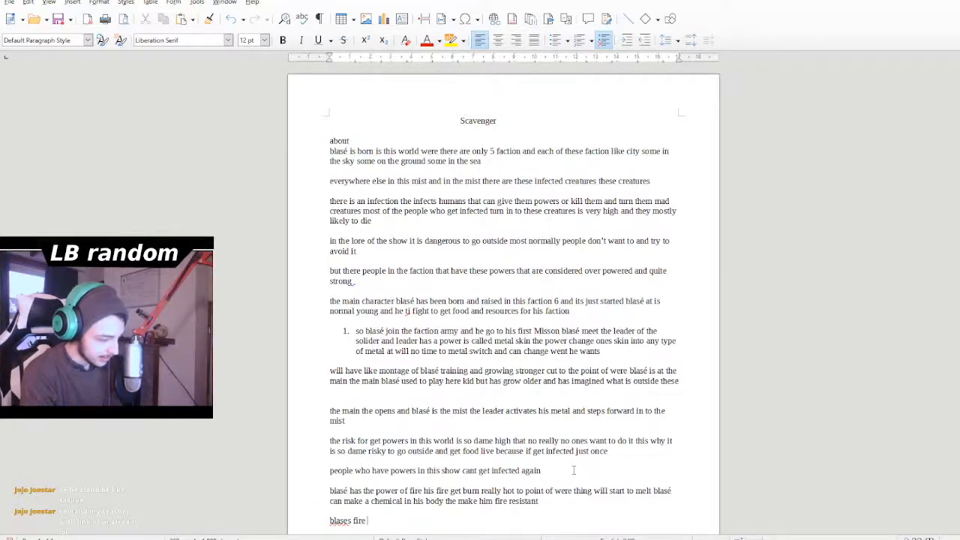
pyautogui.write('inmcrease ')
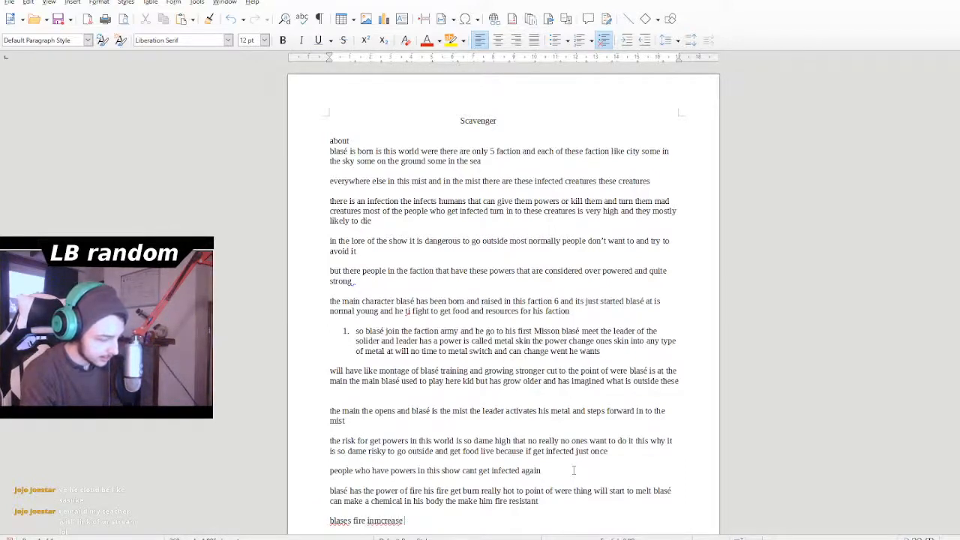
pyautogui.write('in power')
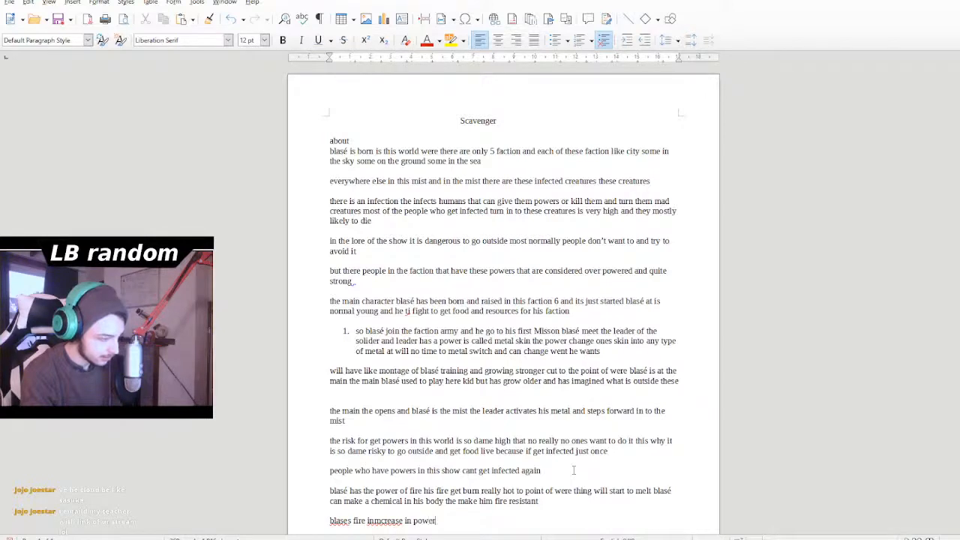
# - Correct the misspelled word "inmcrease" in the last line to "increases"
pyautogui.scroll(-3, 391, 510)
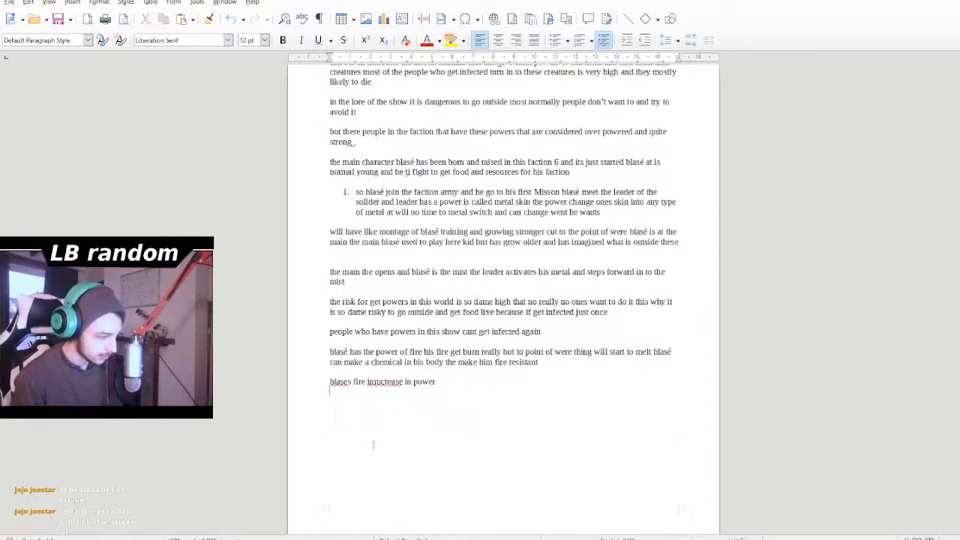
pyautogui.doubleClick(391, 382)
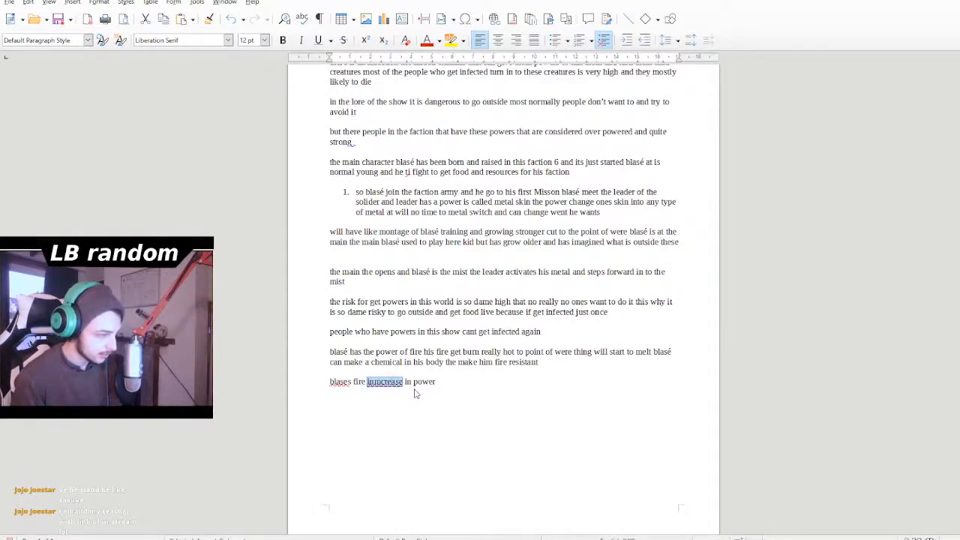
pyautogui.write('increase')
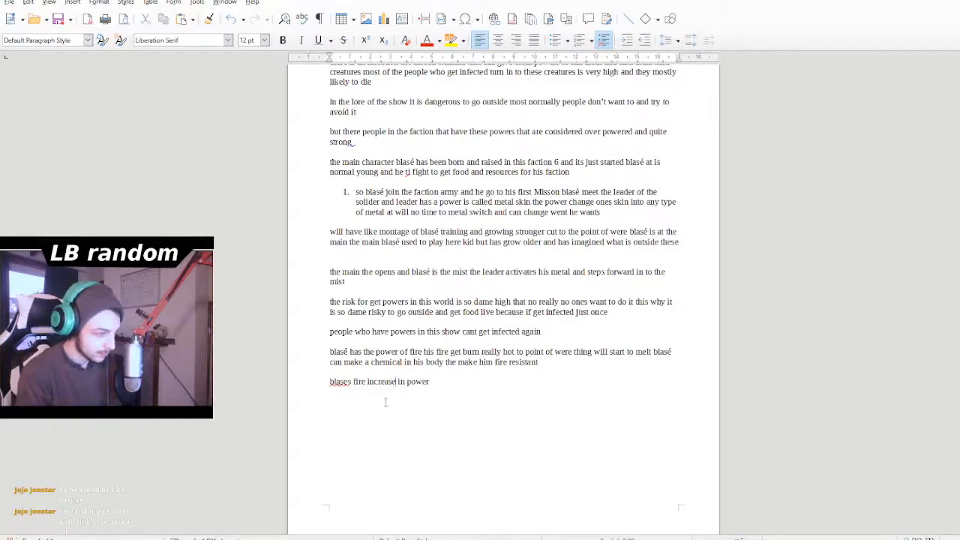
pyautogui.write('s')
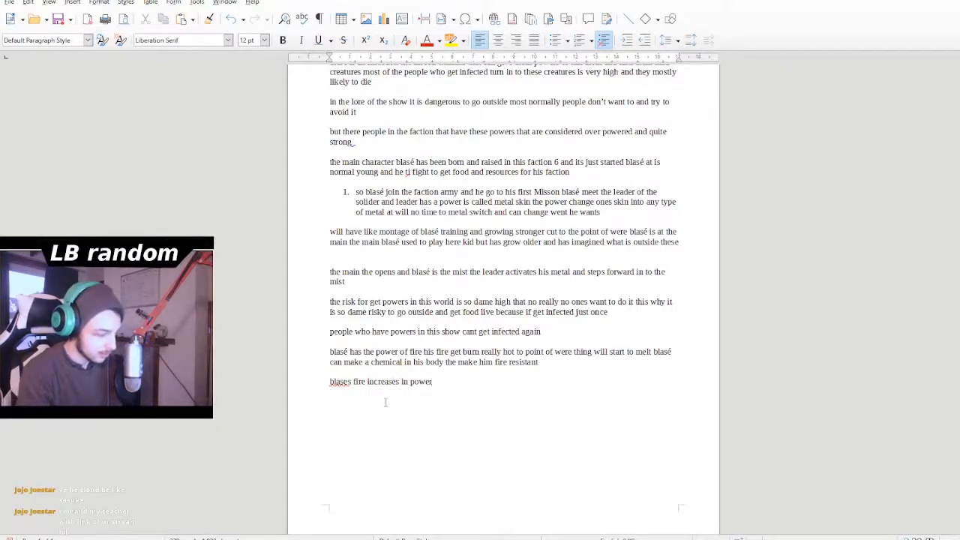
pyautogui.write(' in power the a')
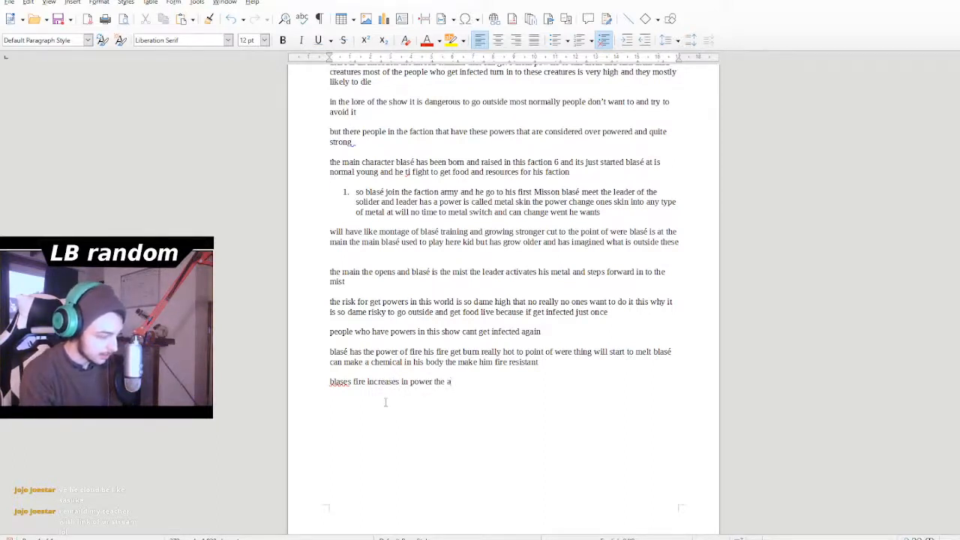
pyautogui.write('ngry')
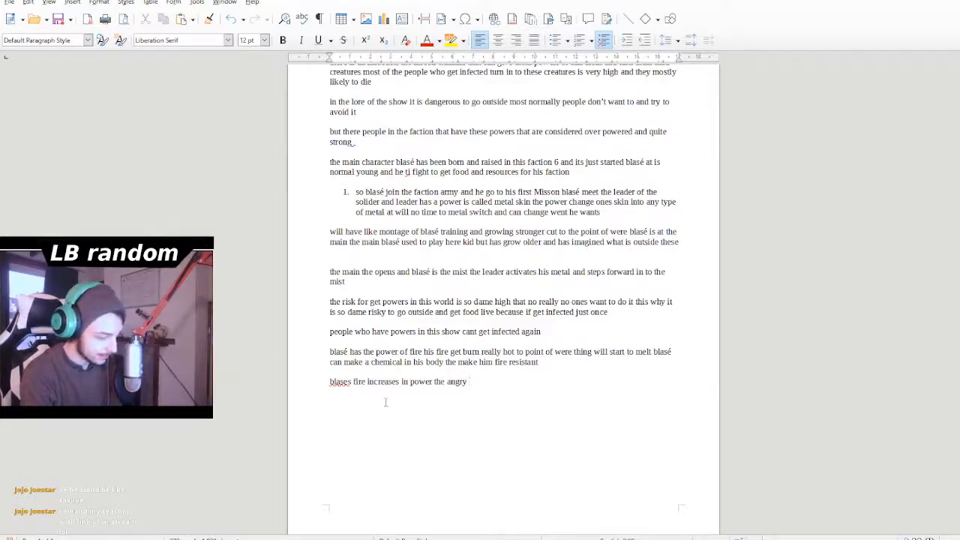
pyautogui.write(' he get and')
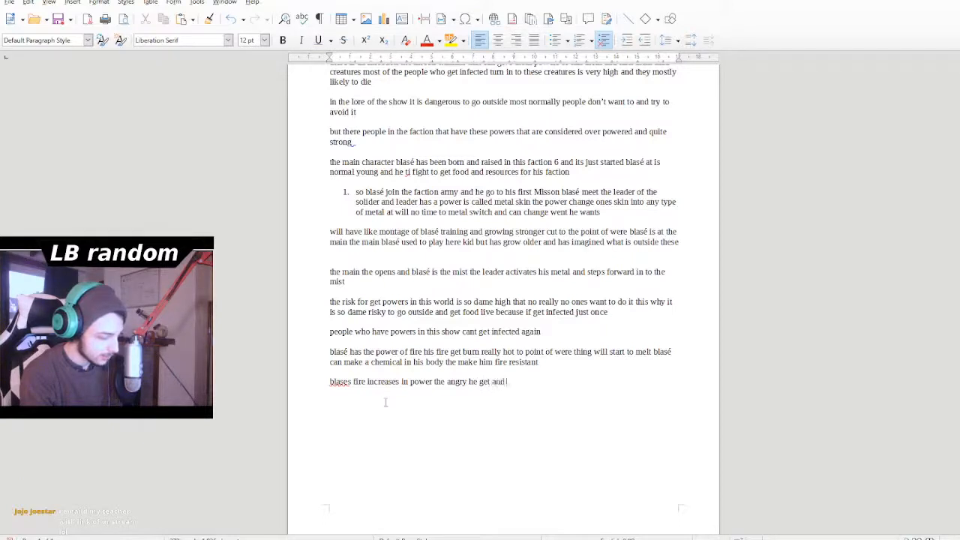
pyautogui.write(' the more ')
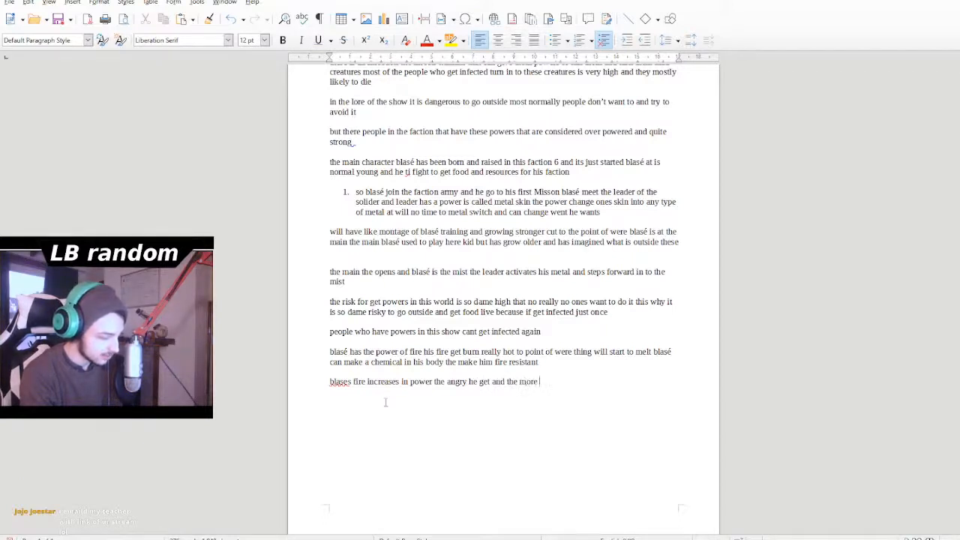
pyautogui.write('resistant')
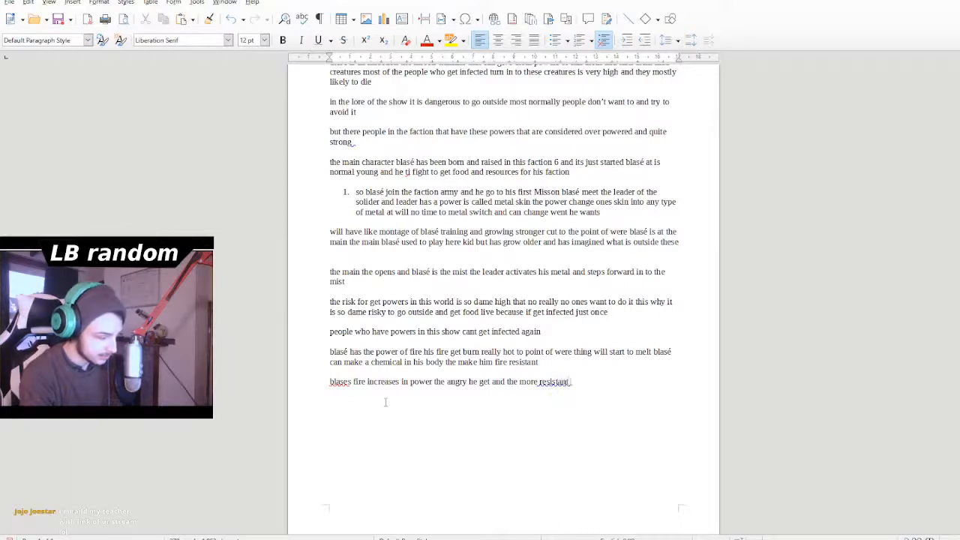
pyautogui.write(' he')
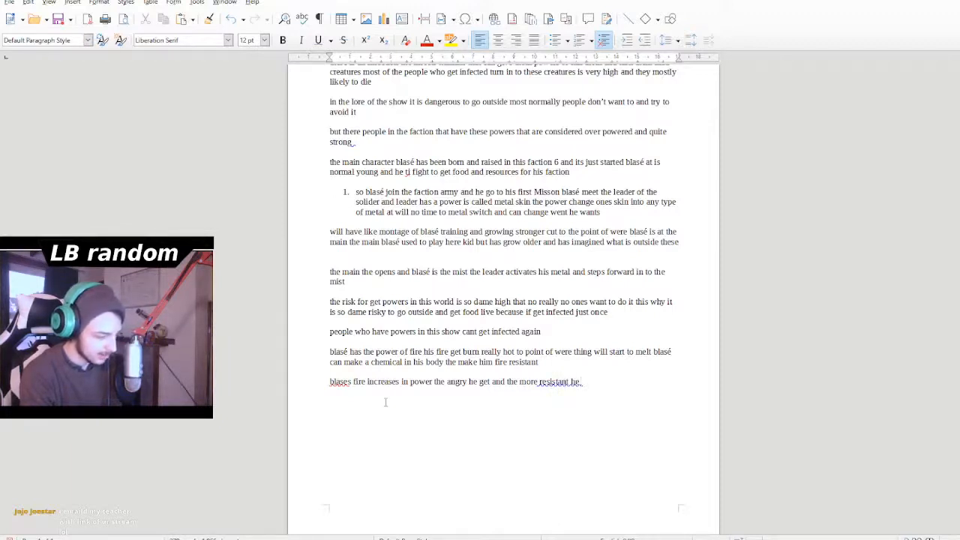
# - Continue the last line about blasé's fire with "the angry he get and the more resistant he in"
pyautogui.write('is')
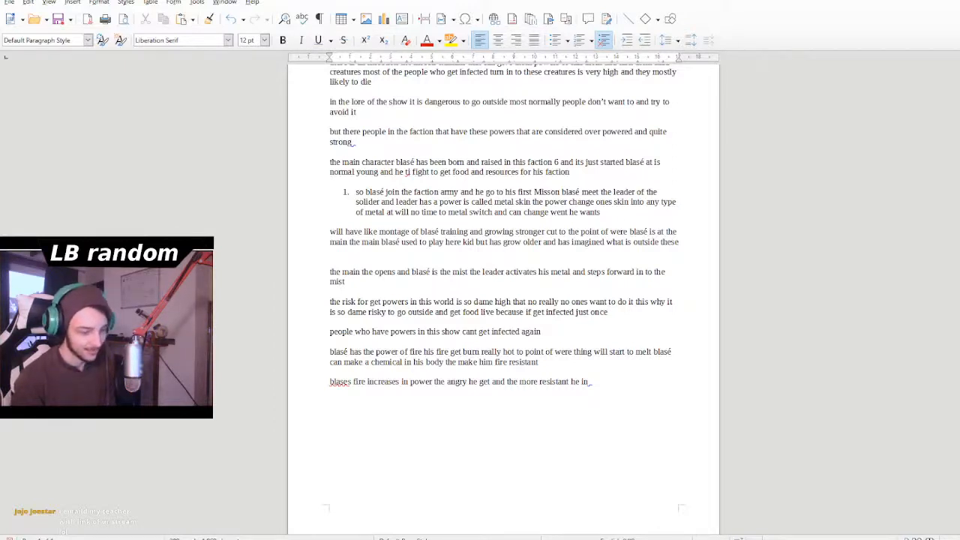
pyautogui.press('Return')
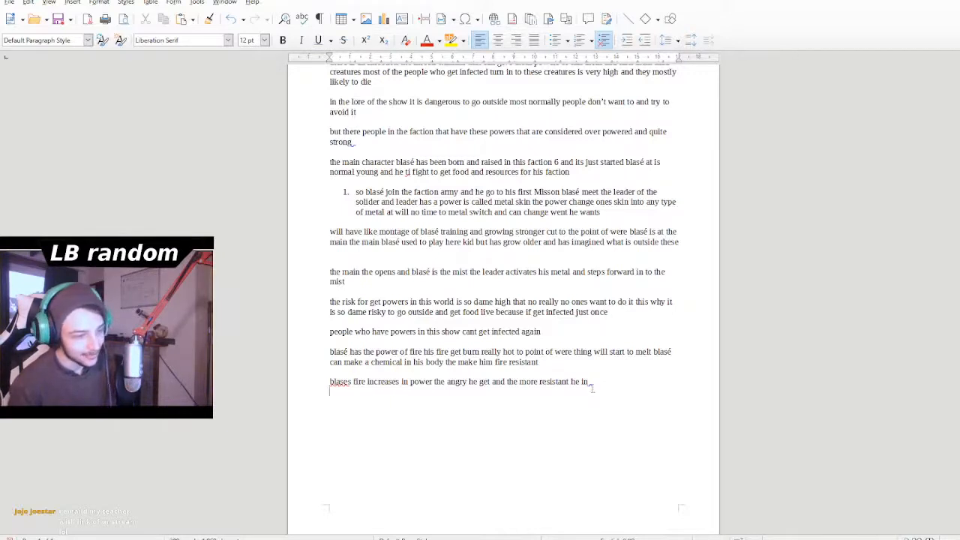
# - Add "blasé has burn goal" to the end of the line about his fire increasing in power
pyautogui.click(593, 386)
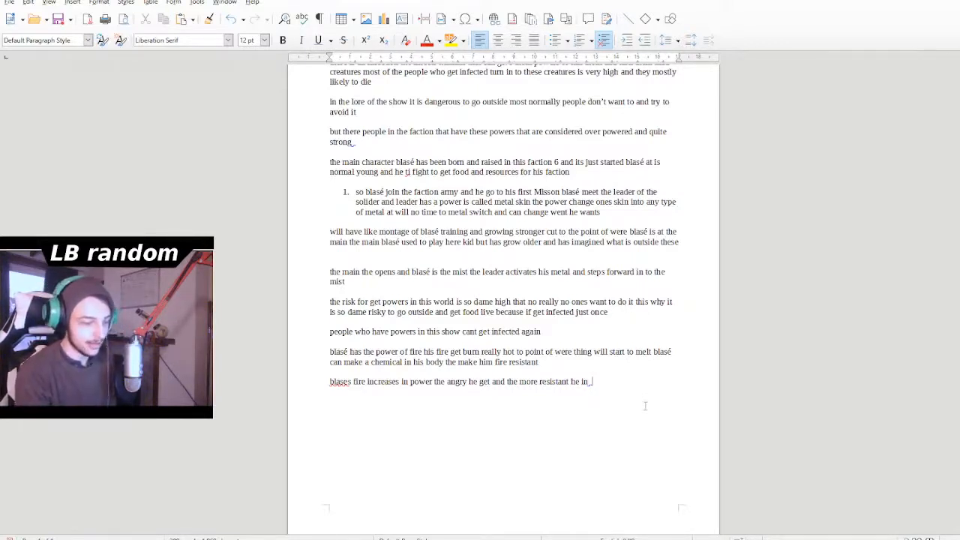
pyautogui.write('bla')
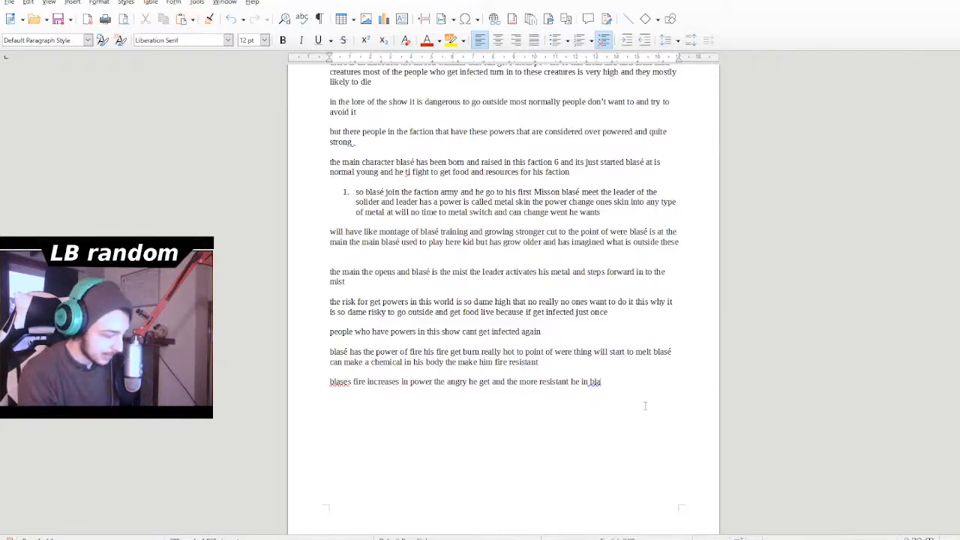
pyautogui.write('sé has')
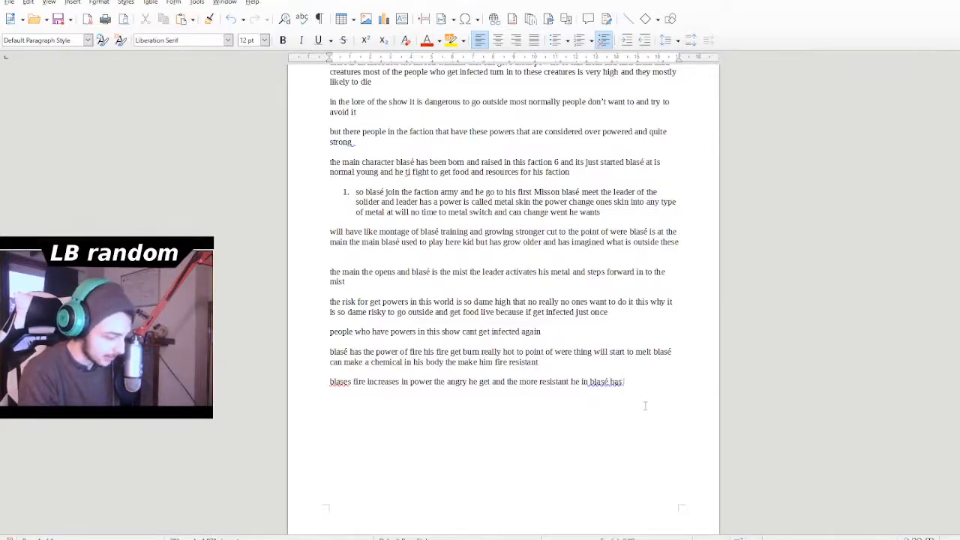
pyautogui.write(' burn d')
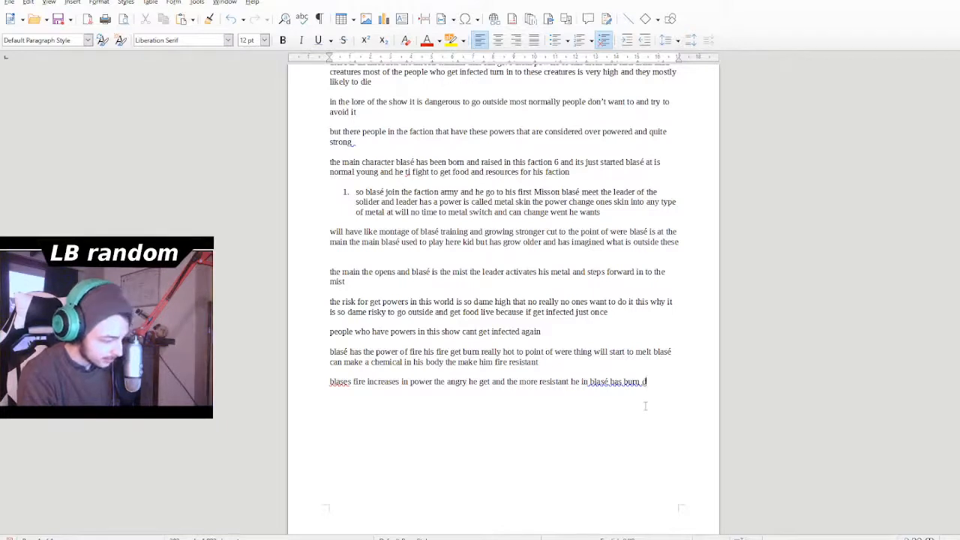
pyautogui.write('esier')
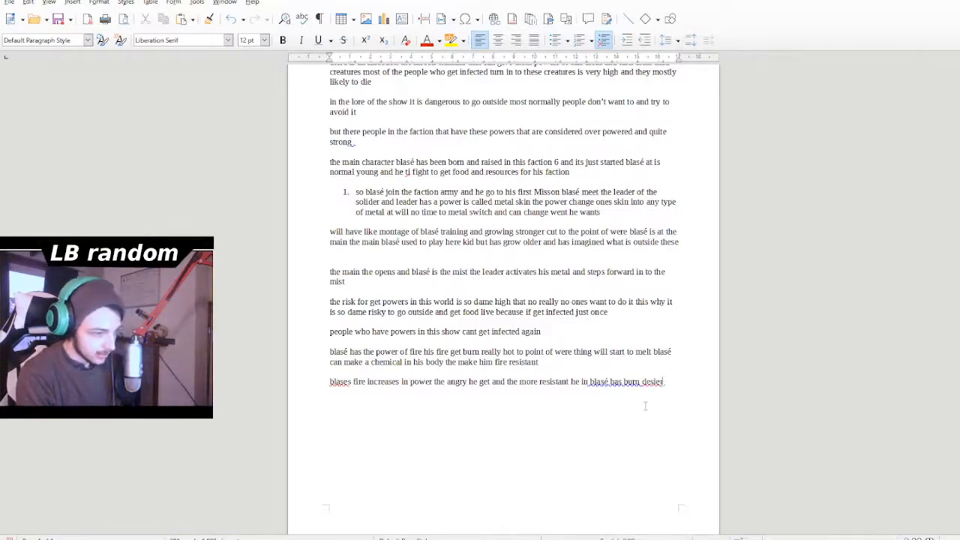
pyautogui.press('BackSpace')
pyautogui.press('BackSpace')
pyautogui.press('BackSpace')
pyautogui.press('BackSpace')
pyautogui.press('BackSpace')
pyautogui.press('BackSpace')
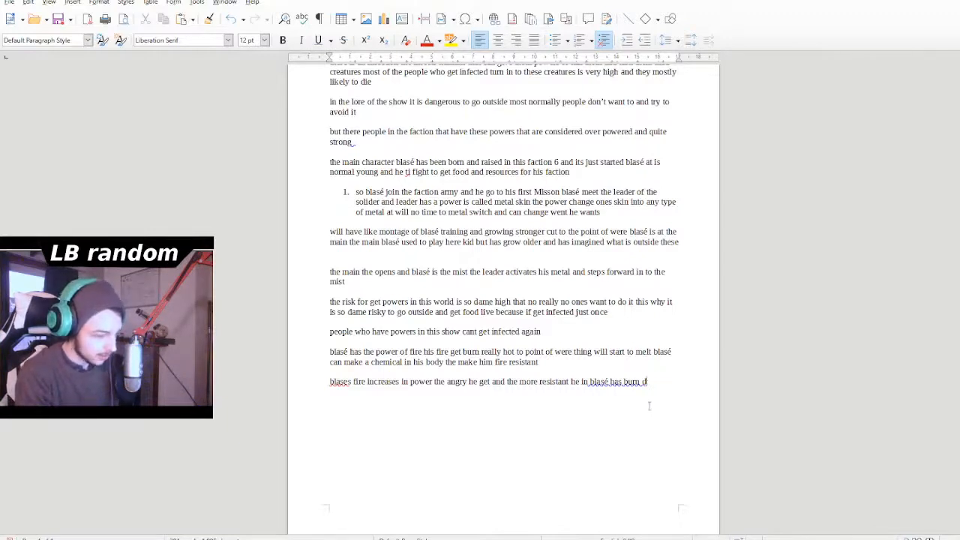
pyautogui.press('BackSpace')
pyautogui.write('goal')
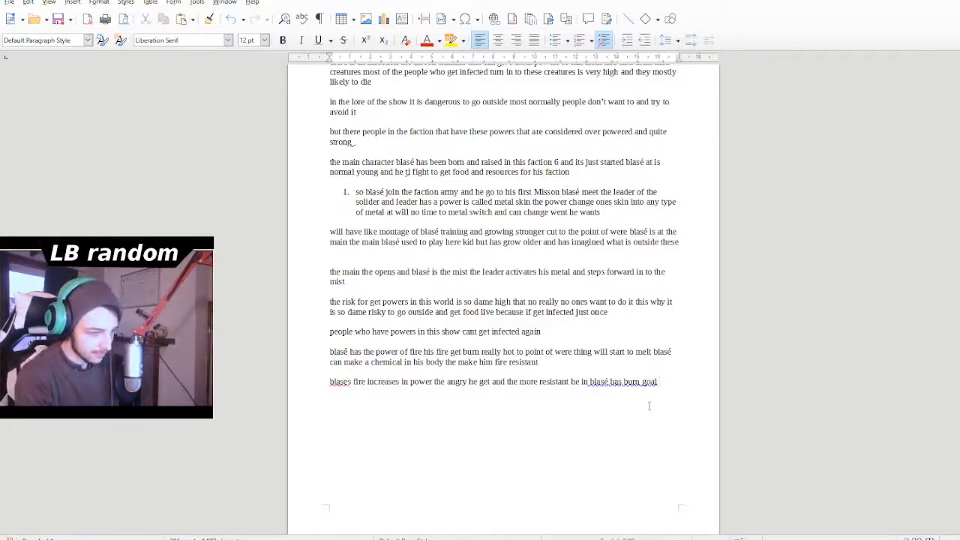
# - Add a new paragraph after a blank line below the last one, reading "this character has the power to control blood"
pyautogui.press('Return')
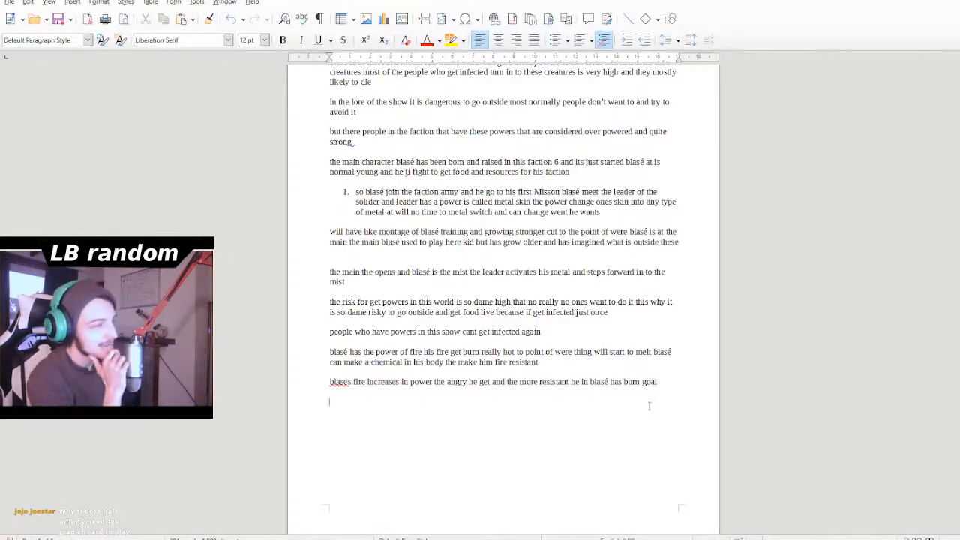
pyautogui.write('the')
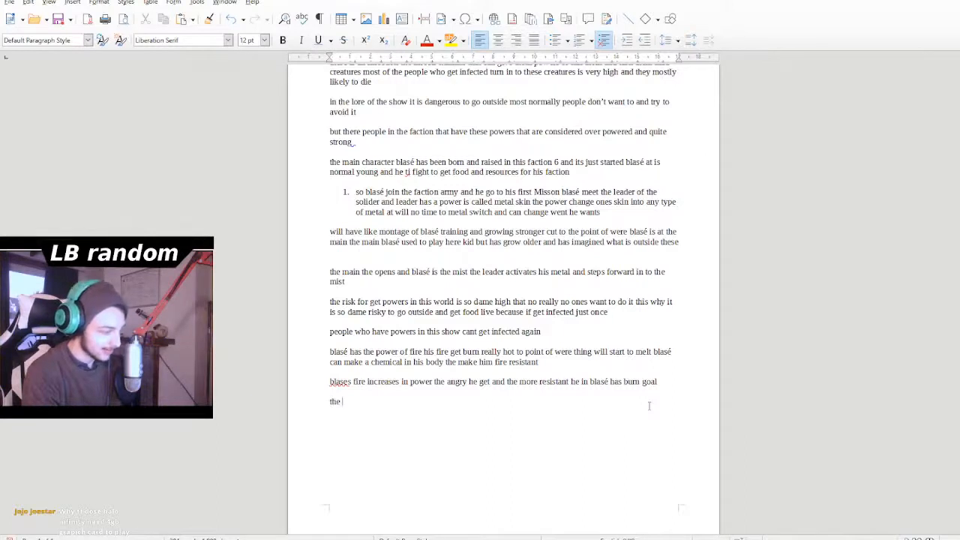
pyautogui.press('BackSpace')
pyautogui.press('BackSpace')
pyautogui.write('is cha')
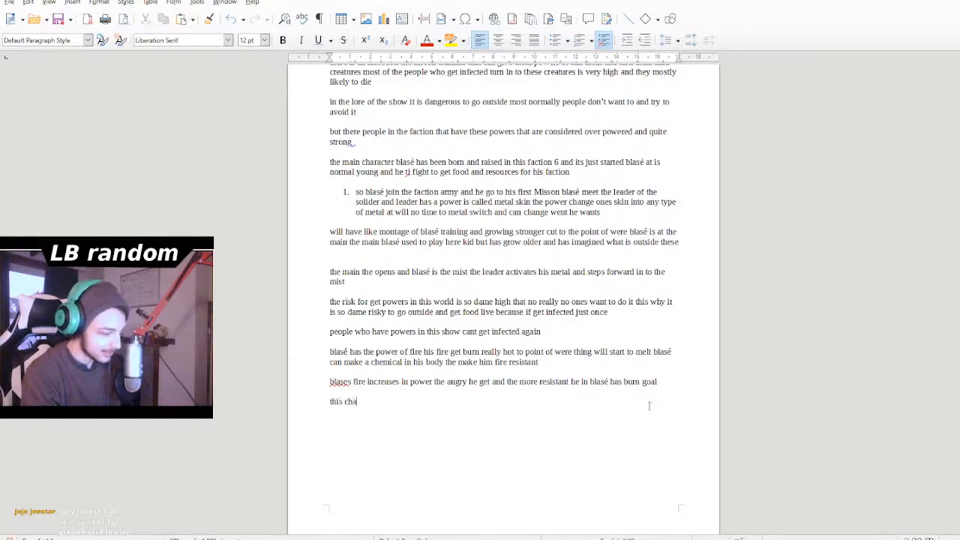
pyautogui.write('racter')
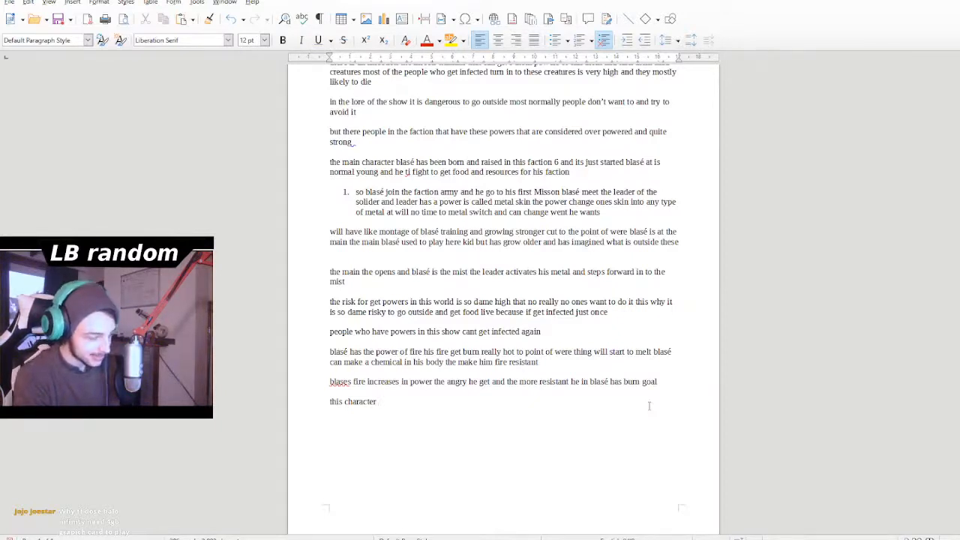
pyautogui.write('has')
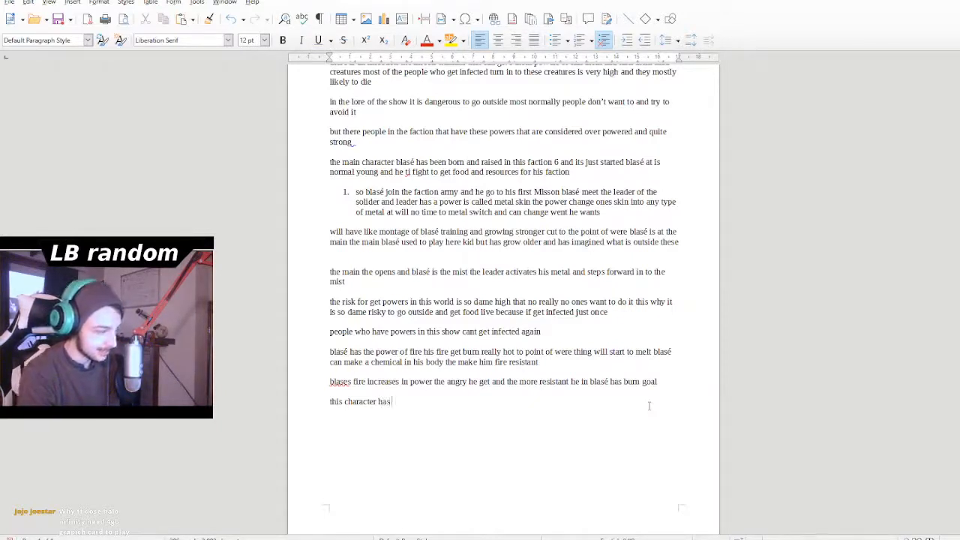
pyautogui.write(' the power')
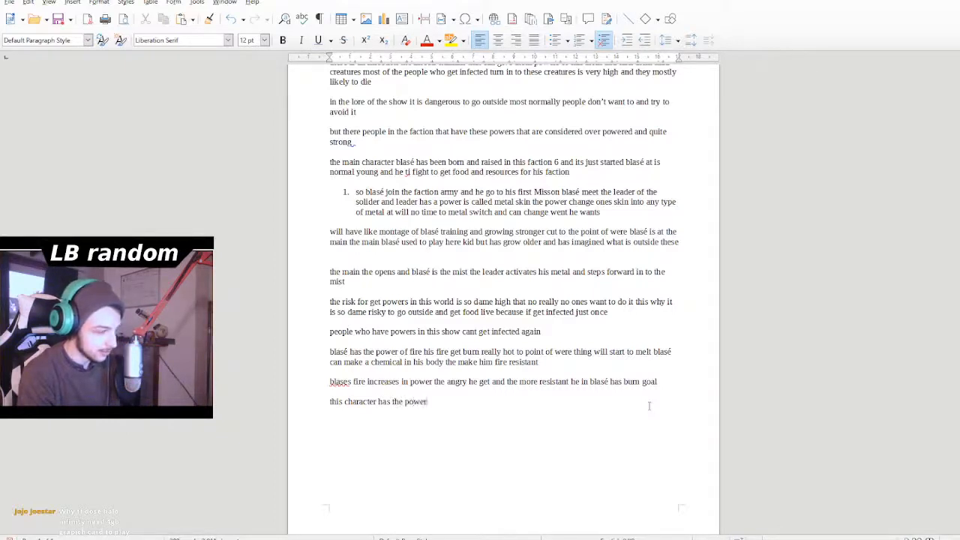
pyautogui.write(' to cont')
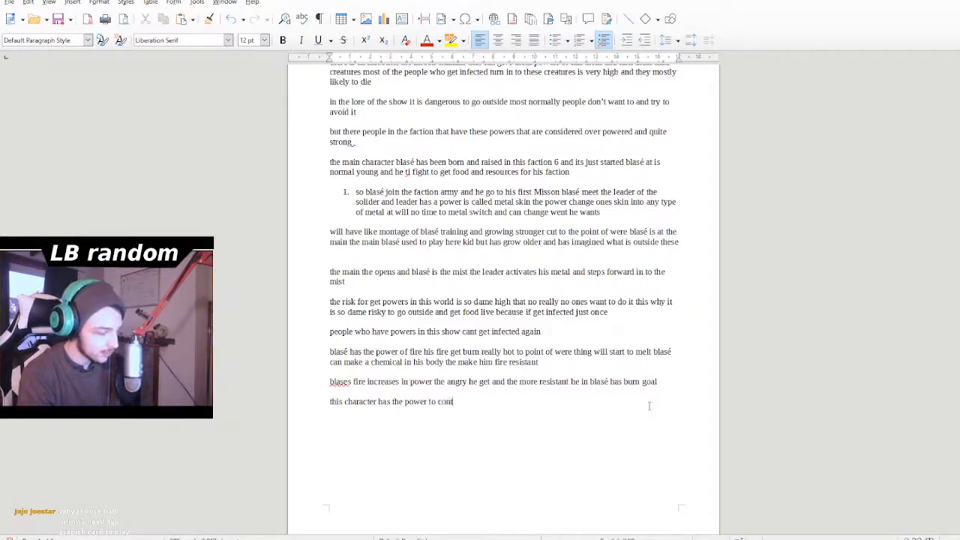
pyautogui.write('rol blood')
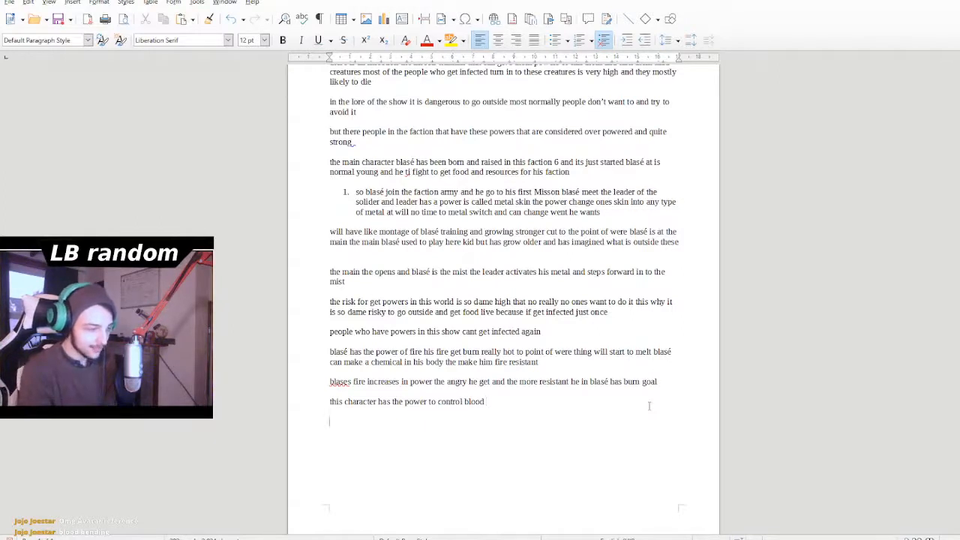
# - Add two points numbered "1" and "2" below the blood power paragraph, separated by a blank line
pyautogui.write('1 ')
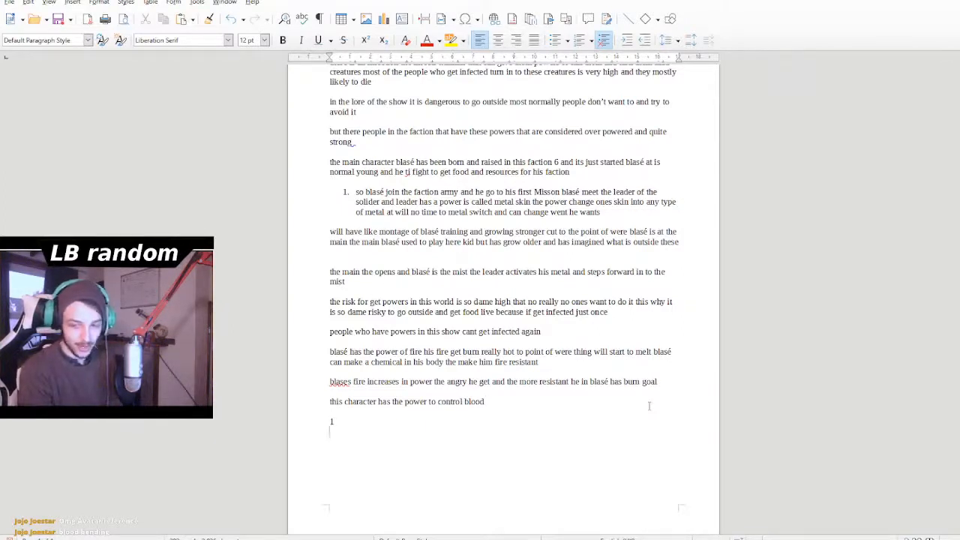
pyautogui.write('2')
pyautogui.press('Return')
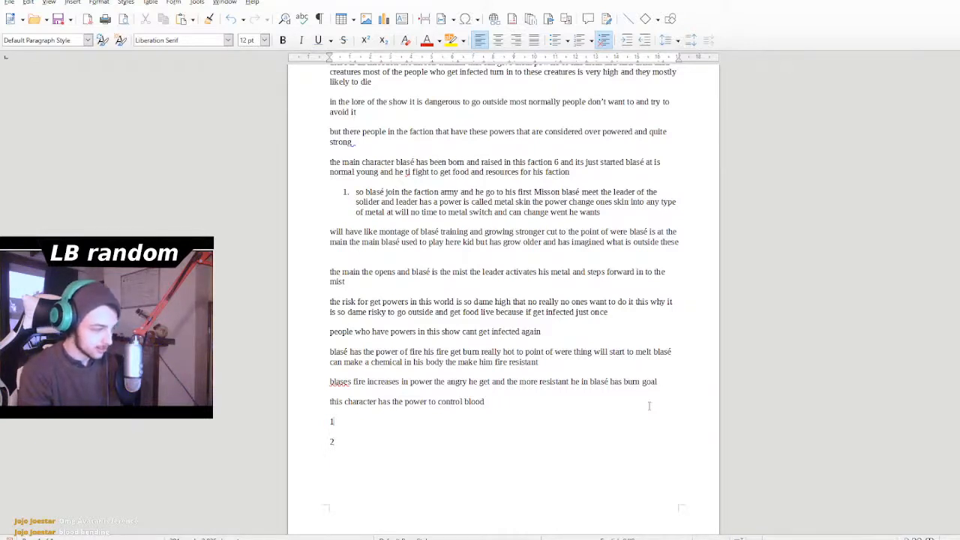
# - Fill in point 1 with "he can control his blood and the blood of some else"
pyautogui.press('Up')
pyautogui.write('he ca')
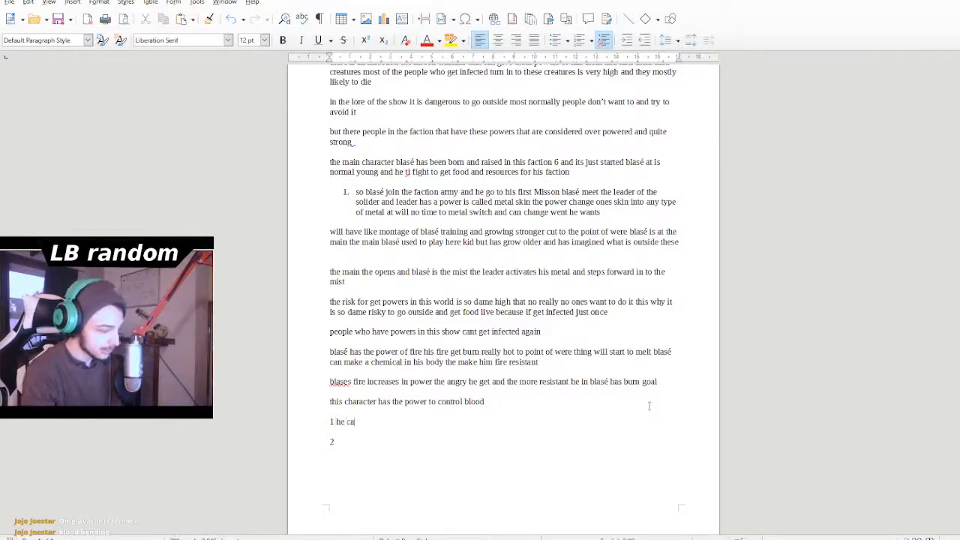
pyautogui.write('n con')
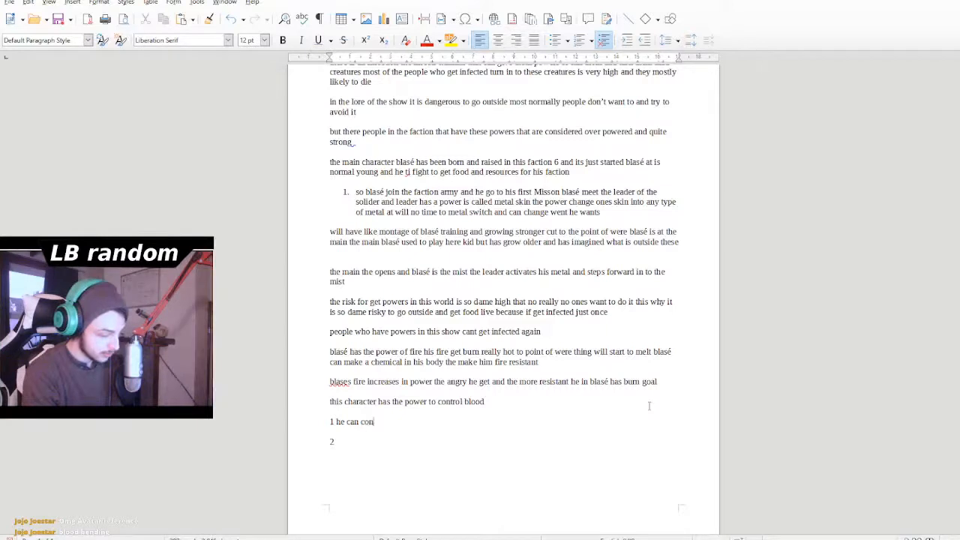
pyautogui.write('trol his ')
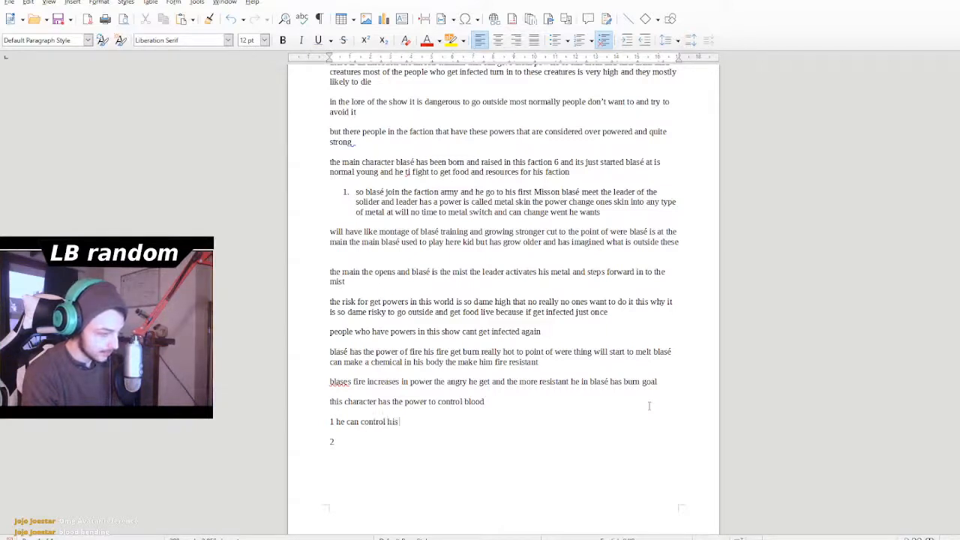
pyautogui.write('blood ')
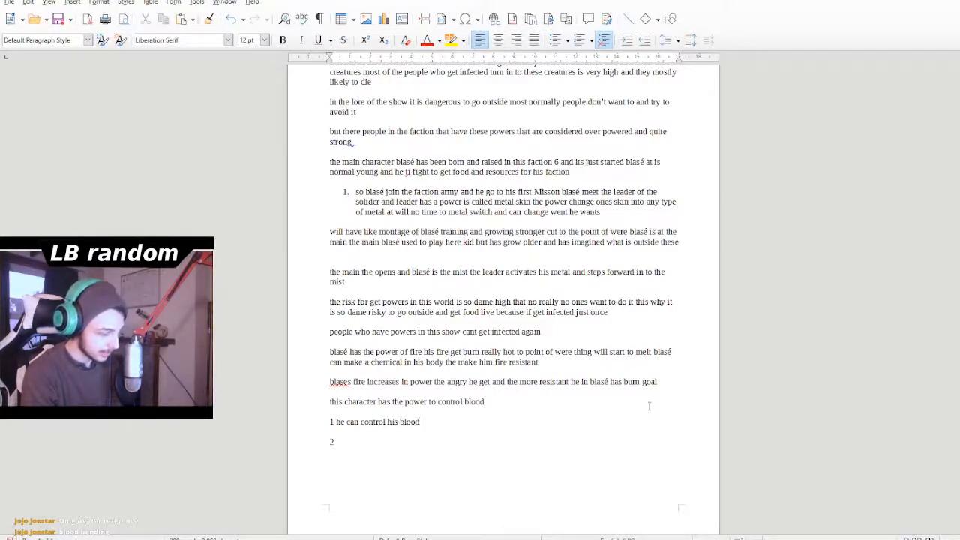
pyautogui.write('and blo')
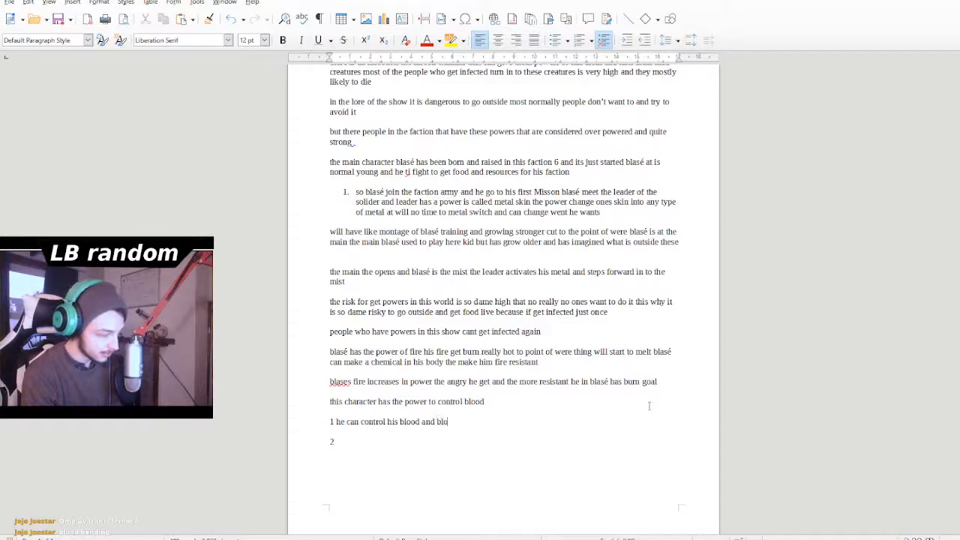
pyautogui.press('BackSpace')
pyautogui.press('BackSpace')
pyautogui.press('BackSpace')
pyautogui.write('the ')
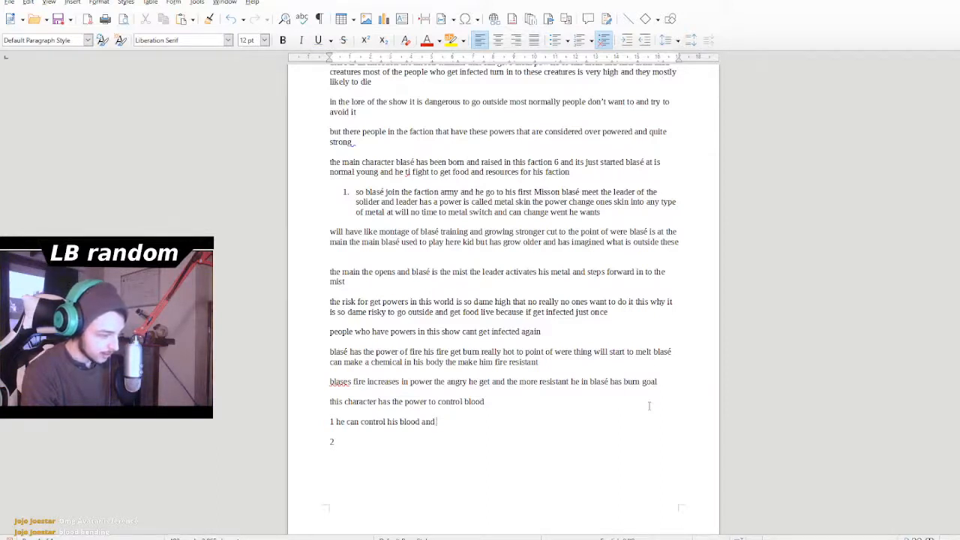
pyautogui.write('blood ')
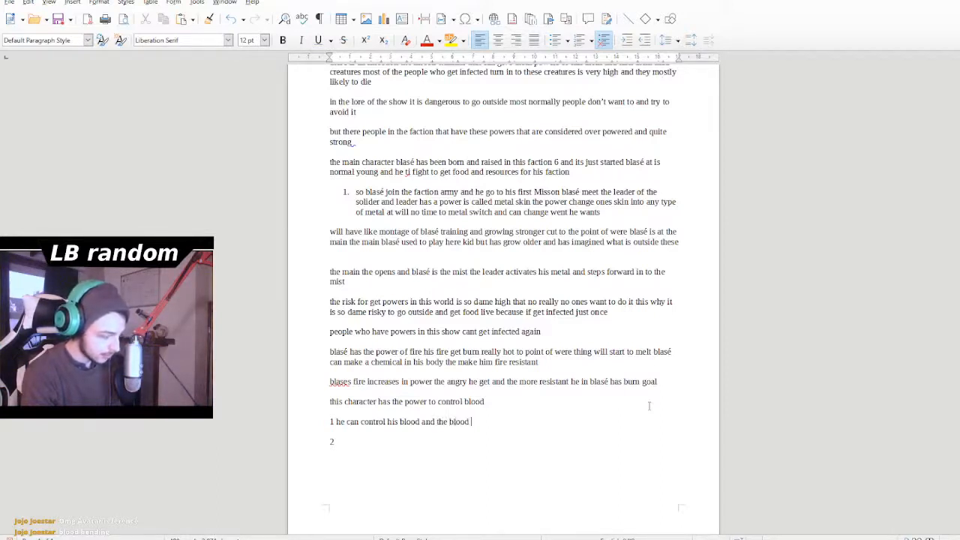
pyautogui.write('of some')
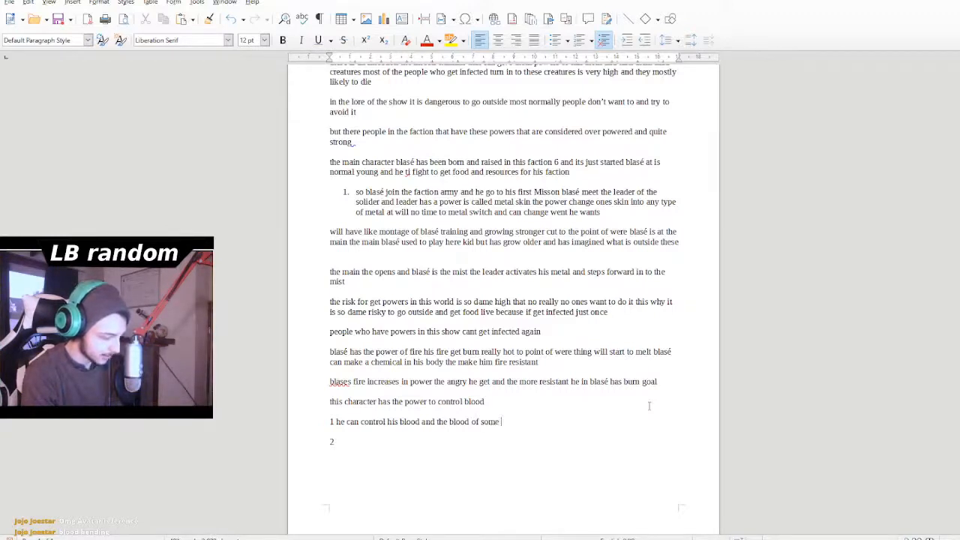
pyautogui.write(' else')
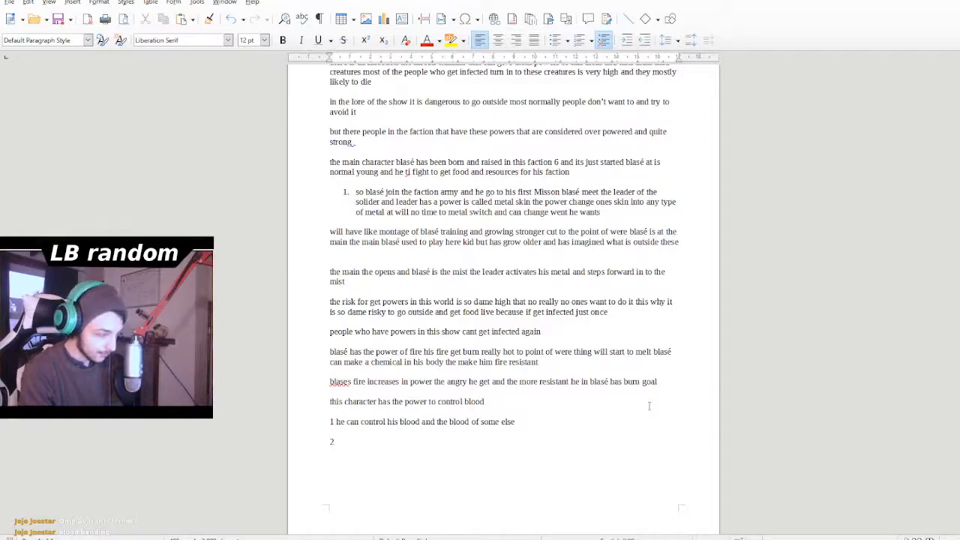
# - Fill in point 2 with "he can control his blood and when he uses it he make a tone more"
pyautogui.press('Down')
pyautogui.write('2')
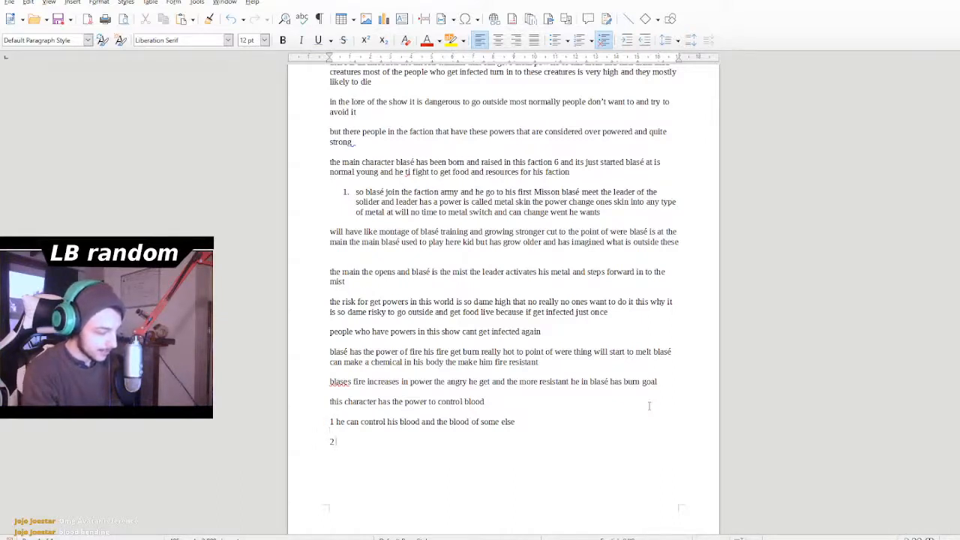
pyautogui.write(' he can co')
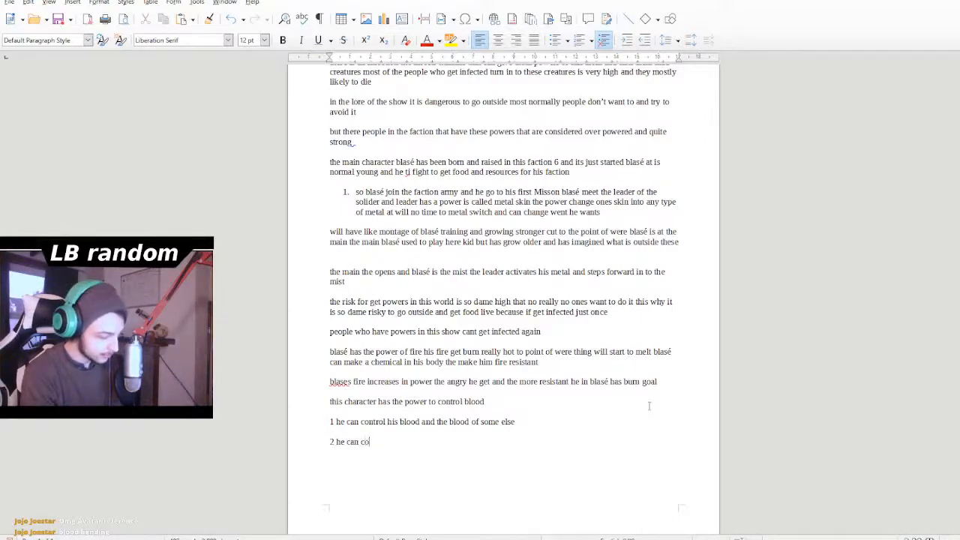
pyautogui.write('ntrol his')
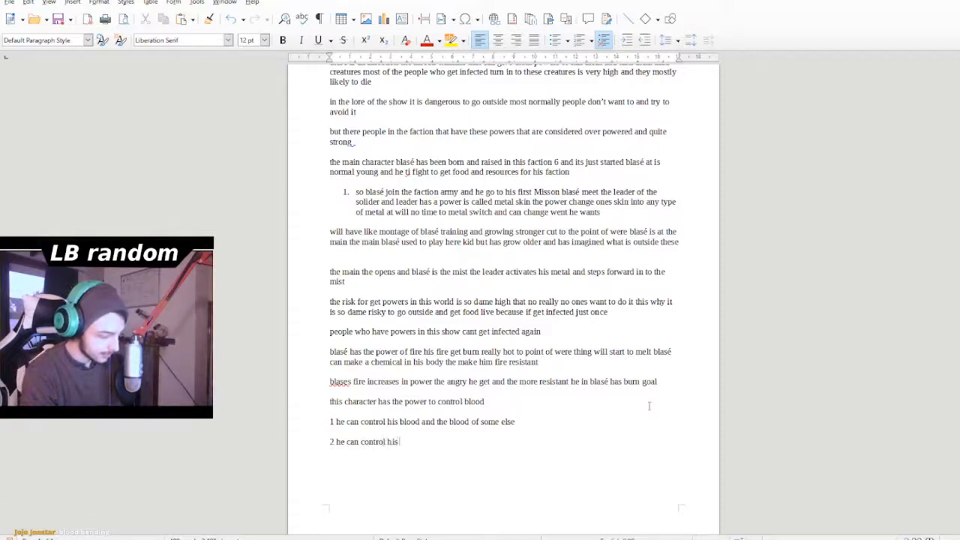
pyautogui.write(' blood and ')
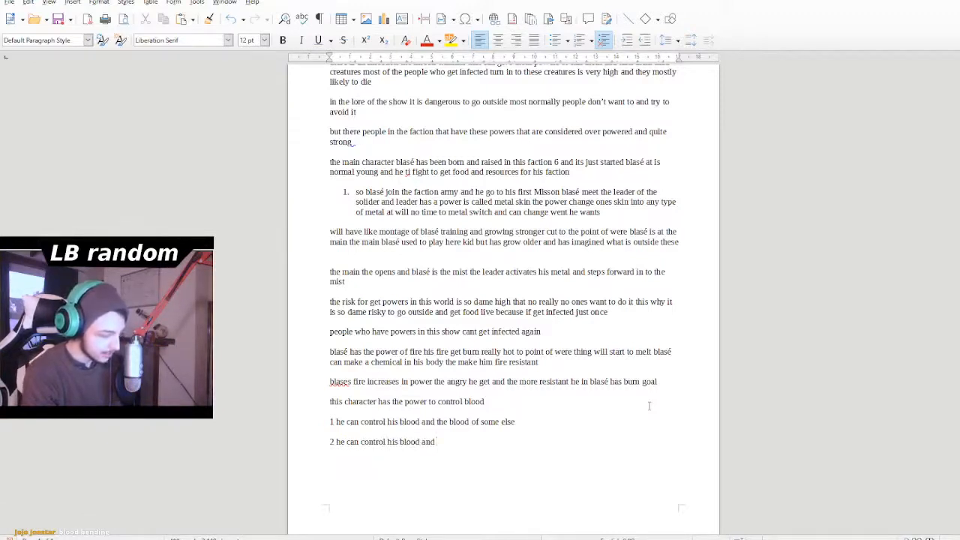
pyautogui.write('when he')
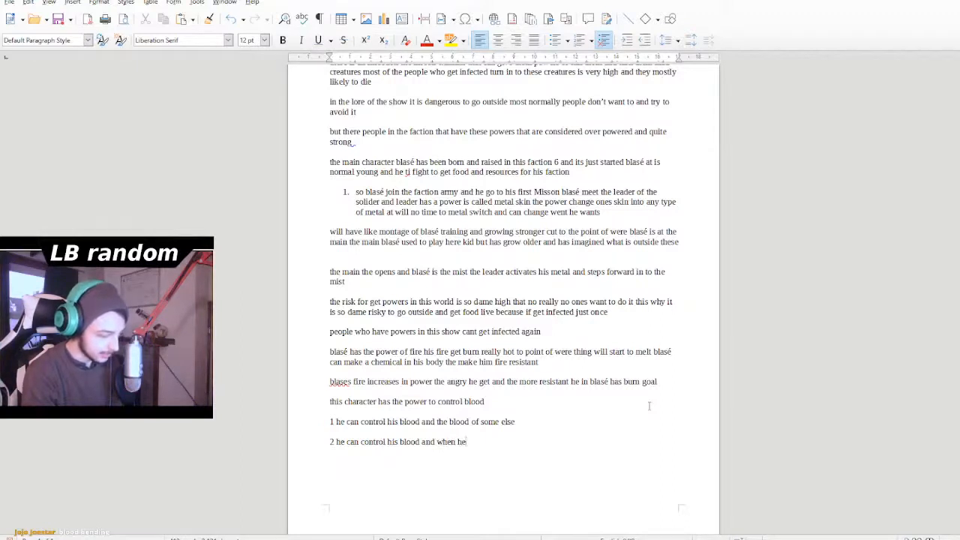
pyautogui.write(' uses')
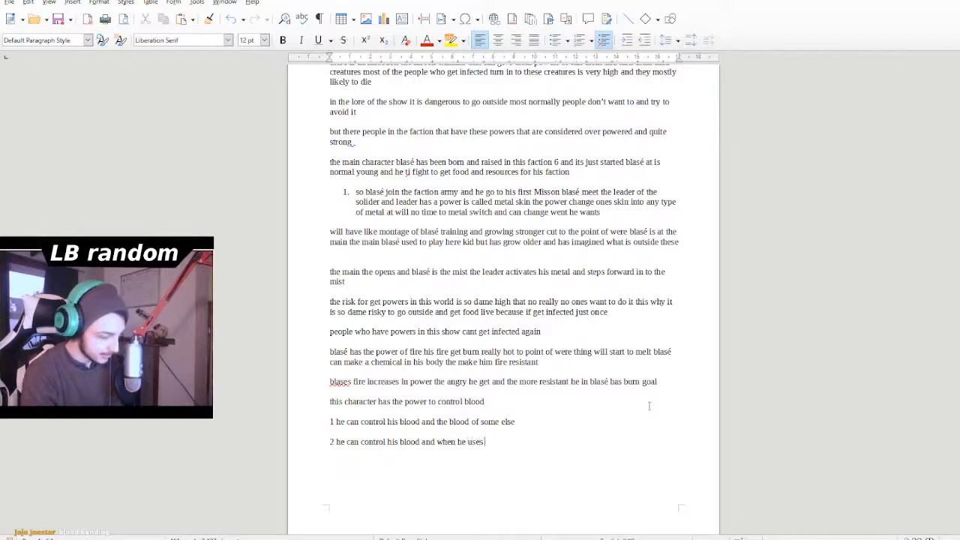
pyautogui.write(' it he make an')
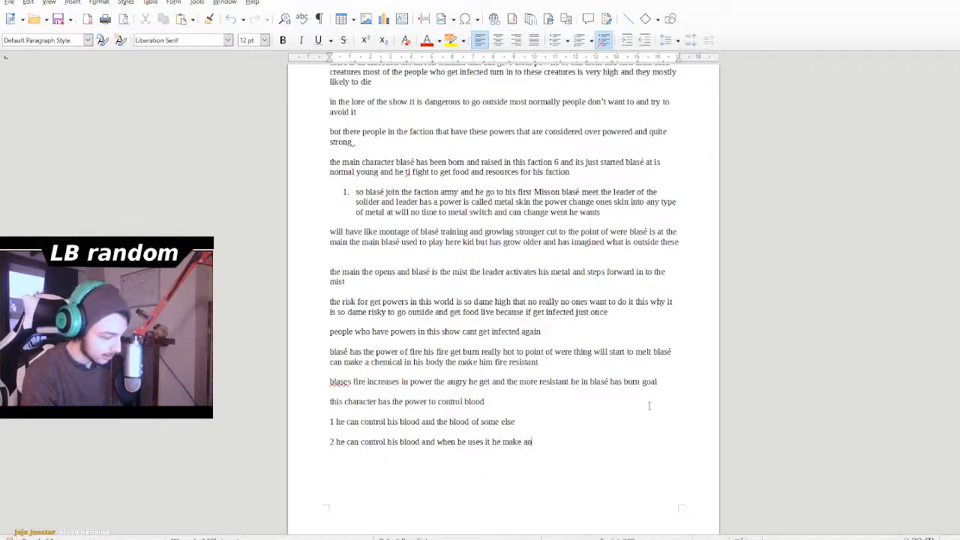
pyautogui.press('BackSpace')
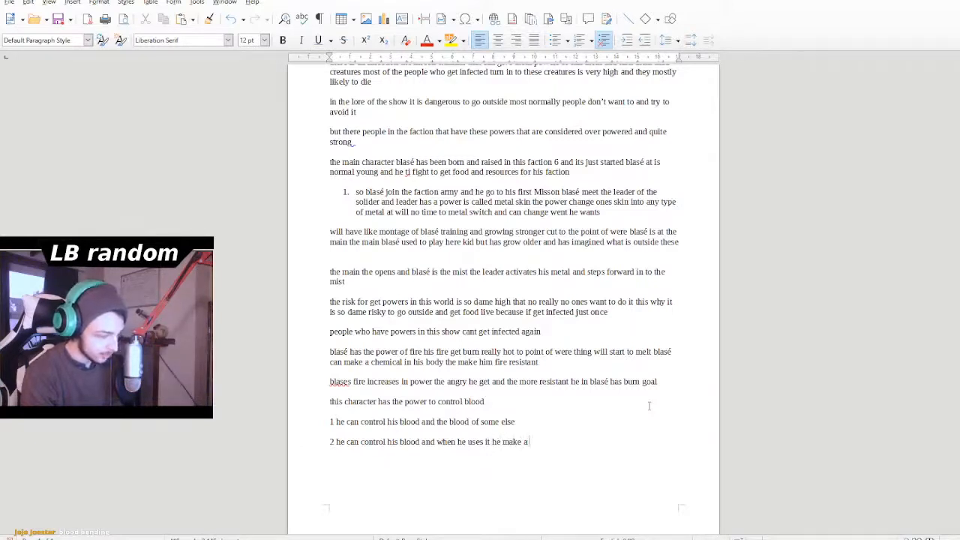
pyautogui.write('tone')
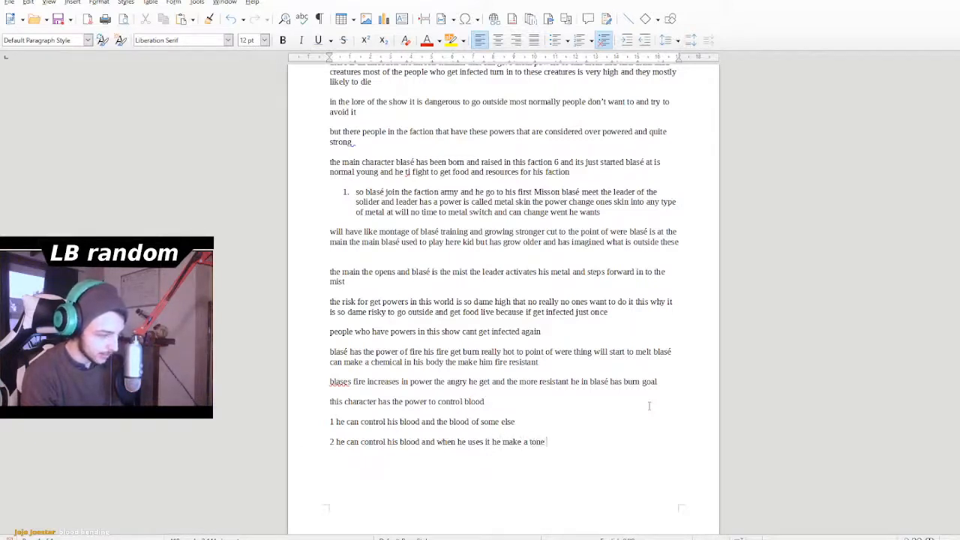
pyautogui.write(' more')
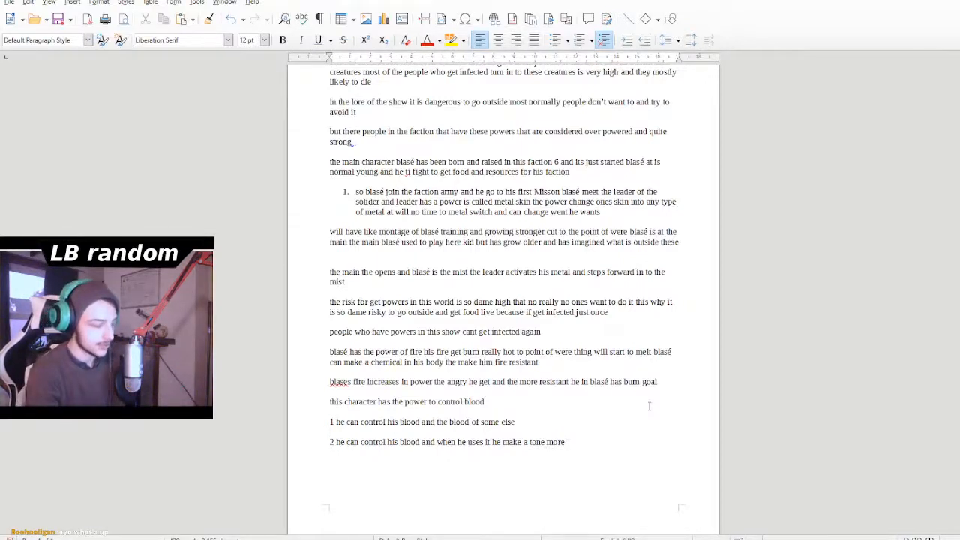
pyautogui.write('he')
pyautogui.press('BackSpace')
pyautogui.press('BackSpace')
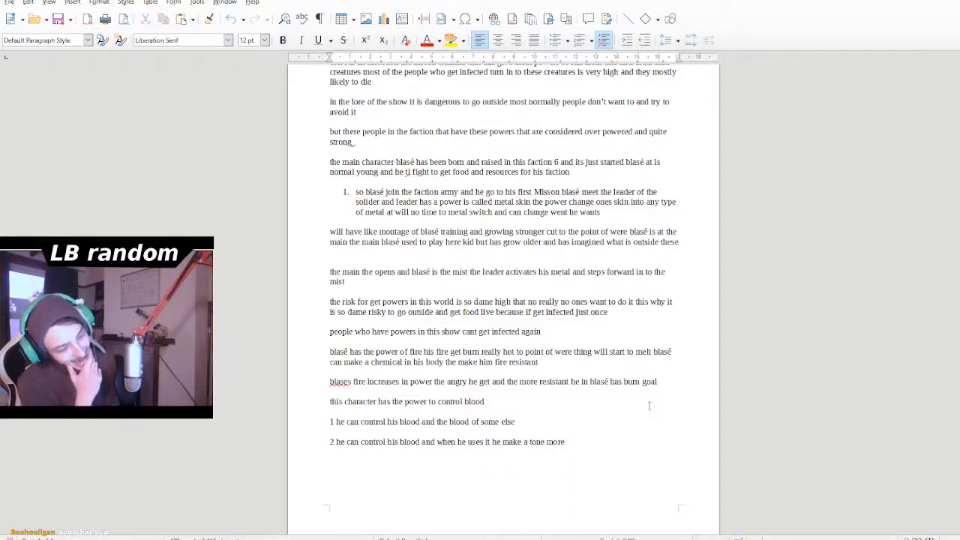
# - Add "(blood boy)" to the end of the line about the character who has the power to control blood
pyautogui.press('Down')
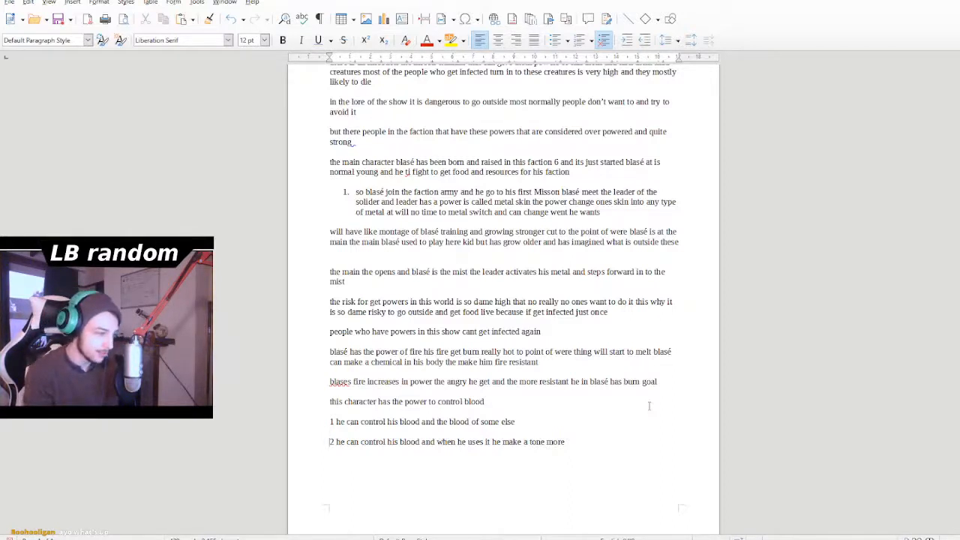
pyautogui.press('Right')
pyautogui.press('Right')
pyautogui.press('Right')
pyautogui.press('Right')
pyautogui.press('Right')
pyautogui.press('Right')
pyautogui.press('Right')
pyautogui.press('Right')
pyautogui.press('Right')
pyautogui.press('Right')
pyautogui.press('Right')
pyautogui.press('Right')
pyautogui.press('Right')
pyautogui.press('Right')
pyautogui.press('Right')
pyautogui.press('Right')
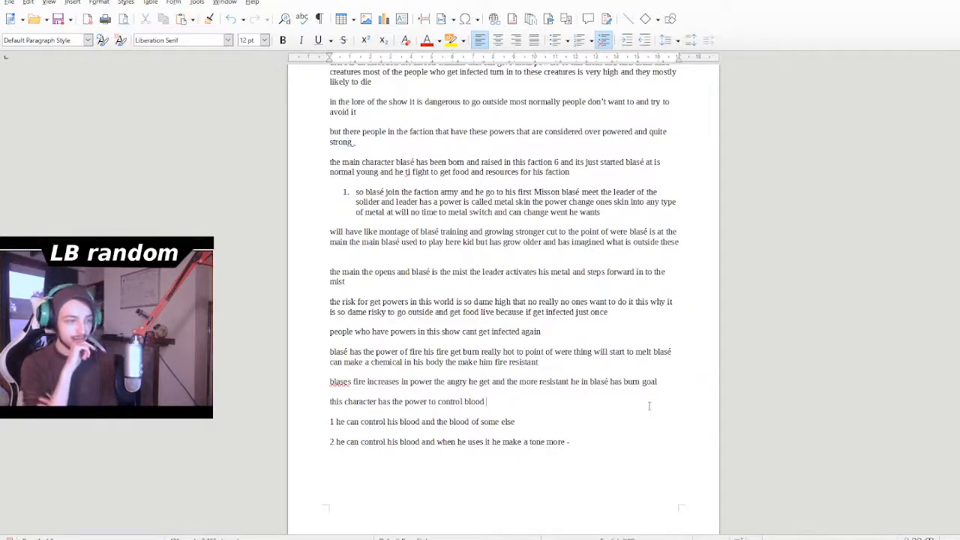
pyautogui.write('his')
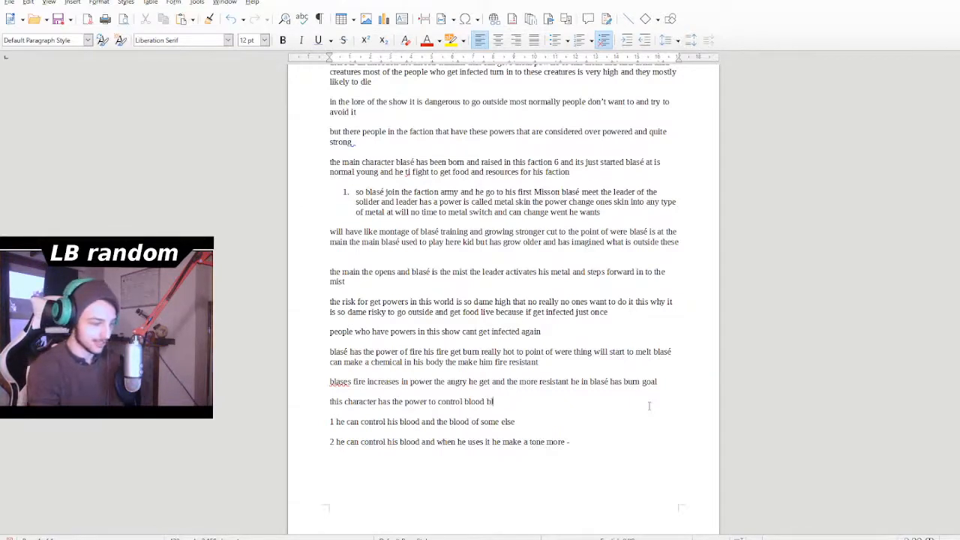
pyautogui.press('BackSpace')
pyautogui.press('BackSpace')
pyautogui.press('BackSpace')
pyautogui.write('(')
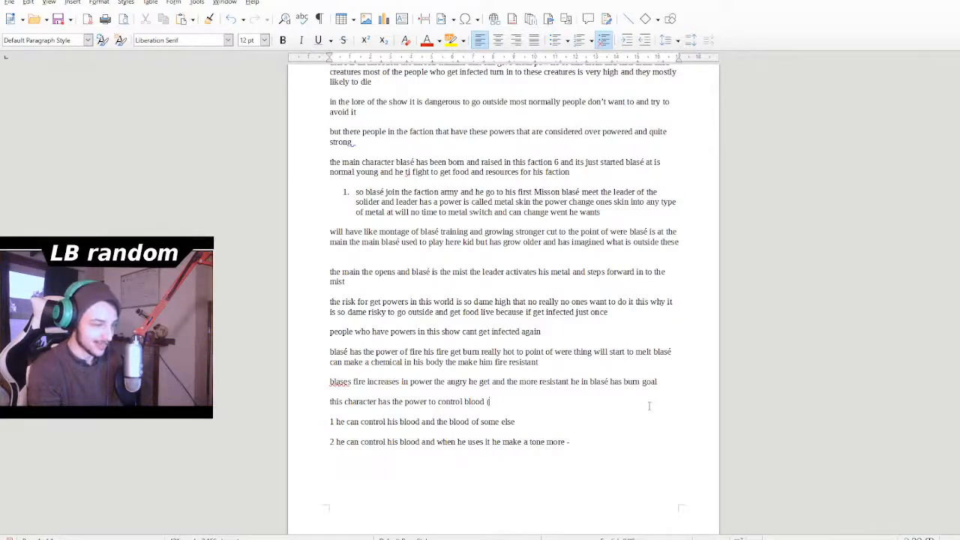
pyautogui.write('bloid')
pyautogui.press('BackSpace')
pyautogui.press('BackSpace')
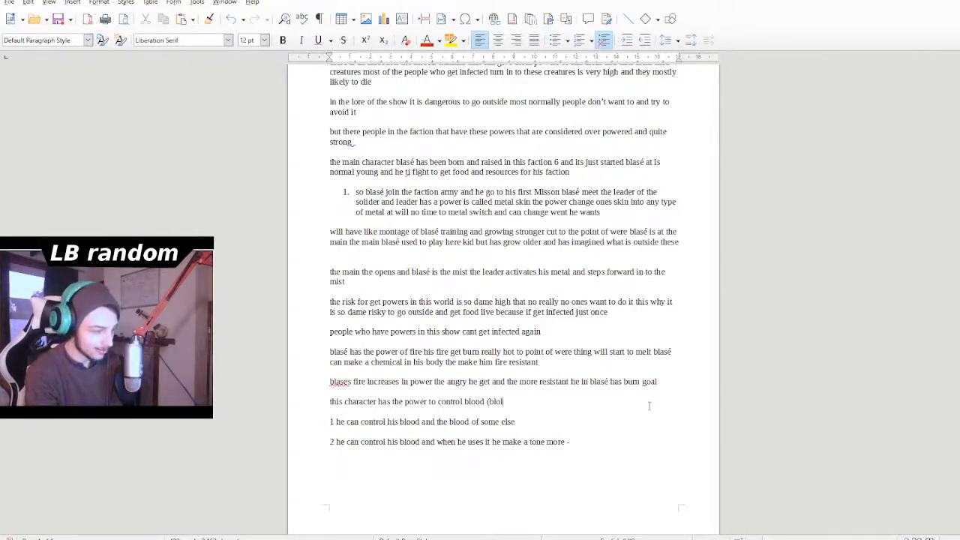
pyautogui.press('BackSpace')
pyautogui.write('oud')
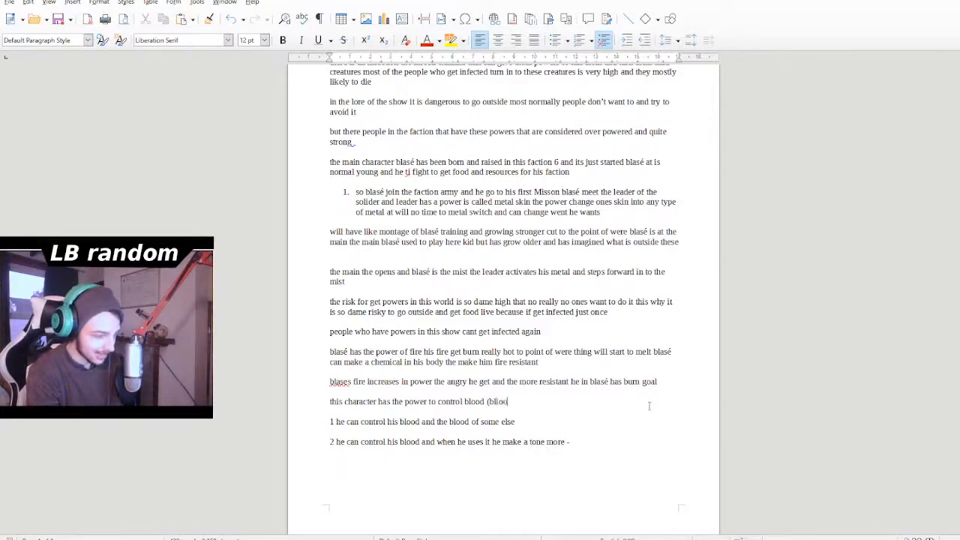
pyautogui.press('BackSpace')
pyautogui.press('BackSpace')
pyautogui.press('BackSpace')
pyautogui.press('BackSpace')
pyautogui.press('BackSpace')
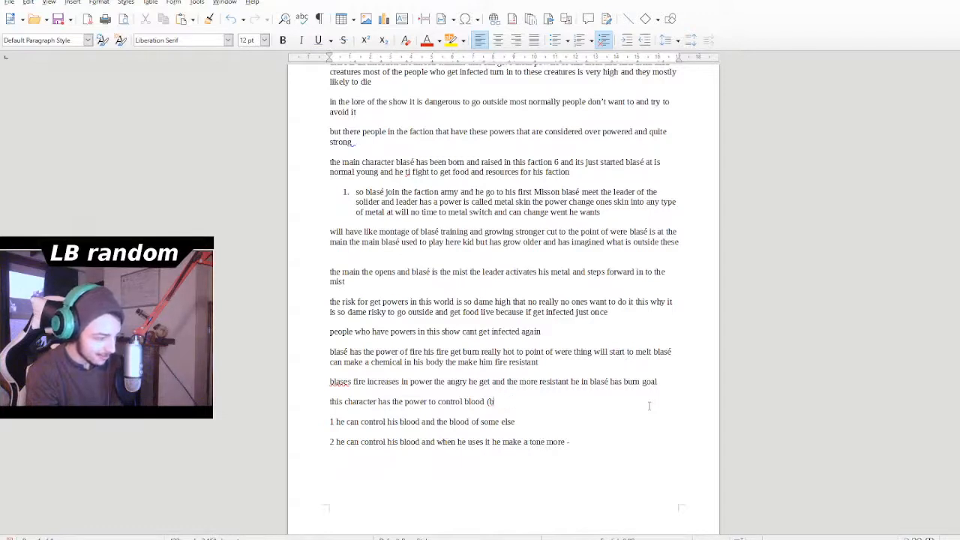
pyautogui.write('lood boy')
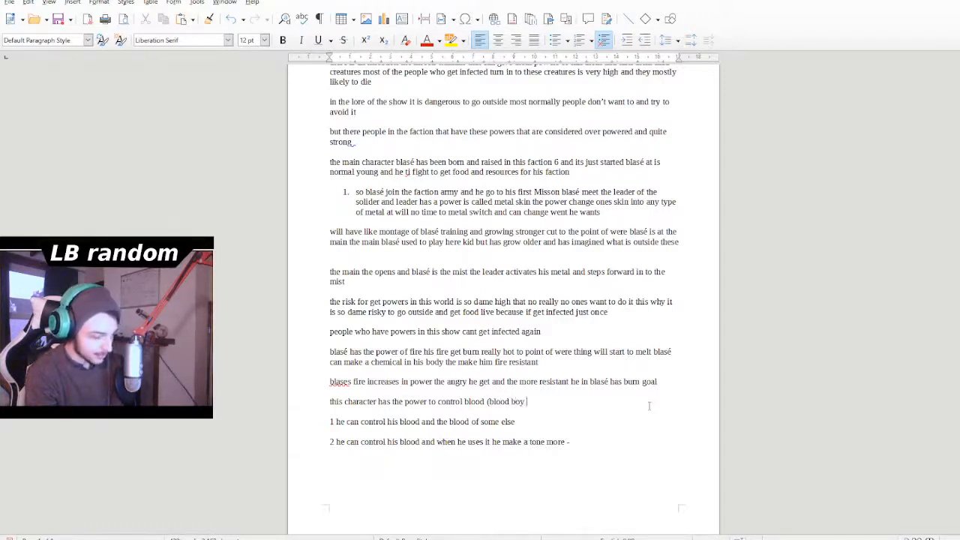
pyautogui.press('BackSpace')
pyautogui.write(')')
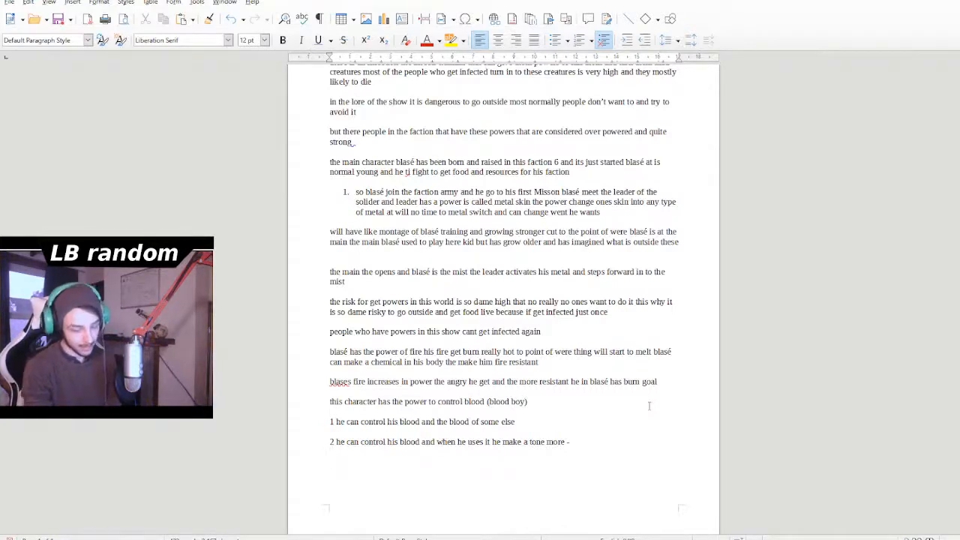
pyautogui.press('BackSpace')
pyautogui.press('BackSpace')
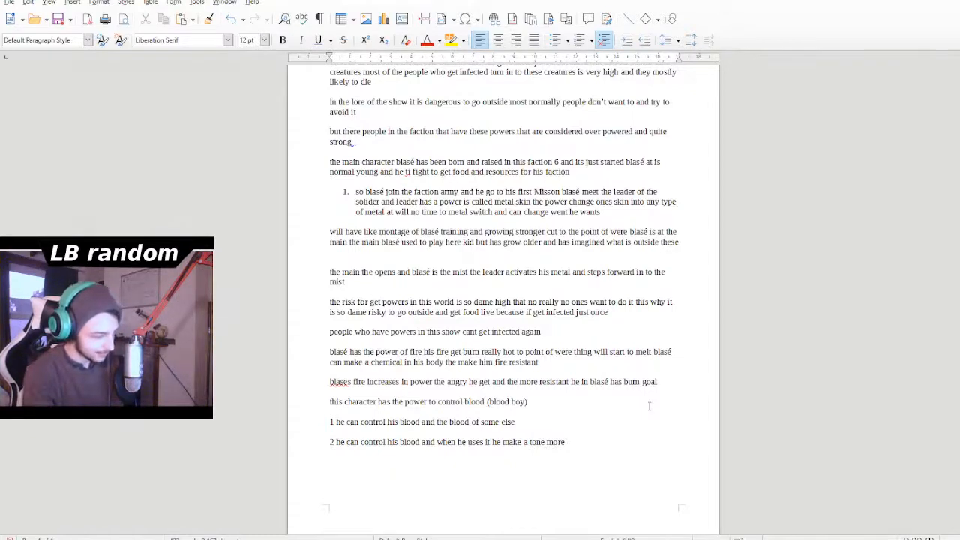
# - Write "she can power herself" in a new paragraph below point 2
pyautogui.write('she')
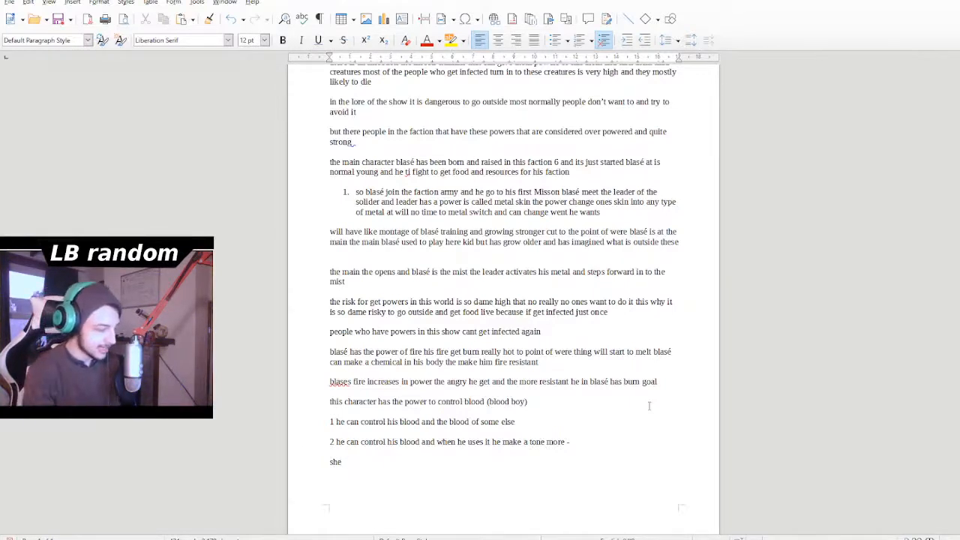
pyautogui.write('can pow')
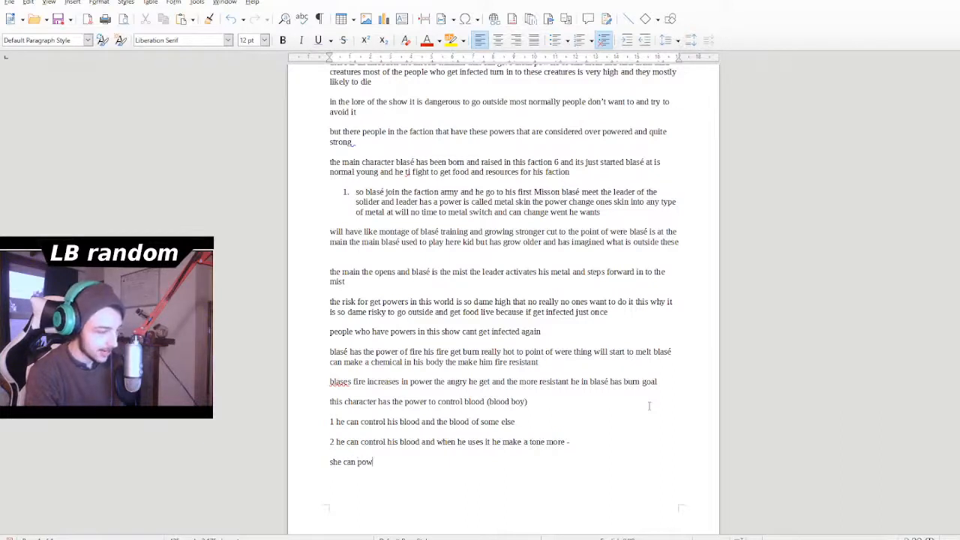
pyautogui.write('er her')
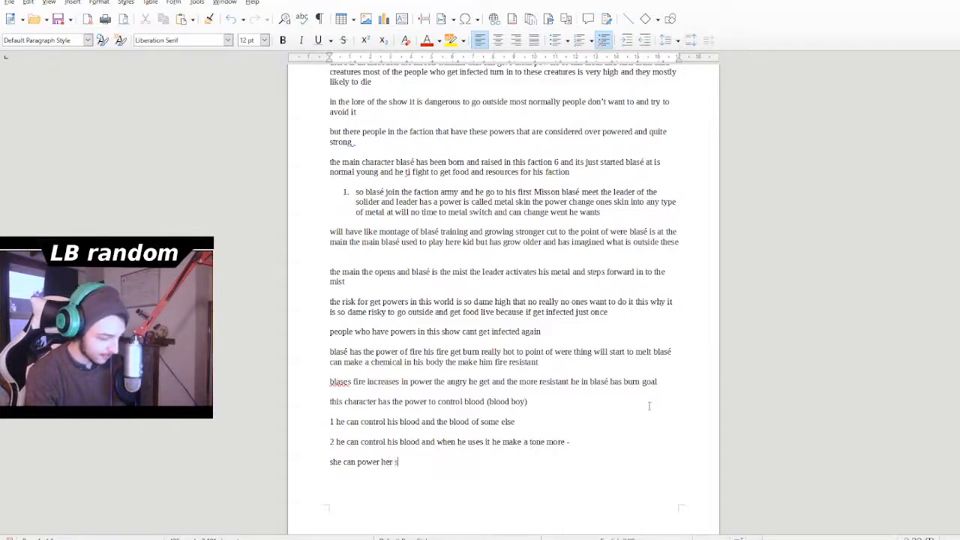
pyautogui.write('s')
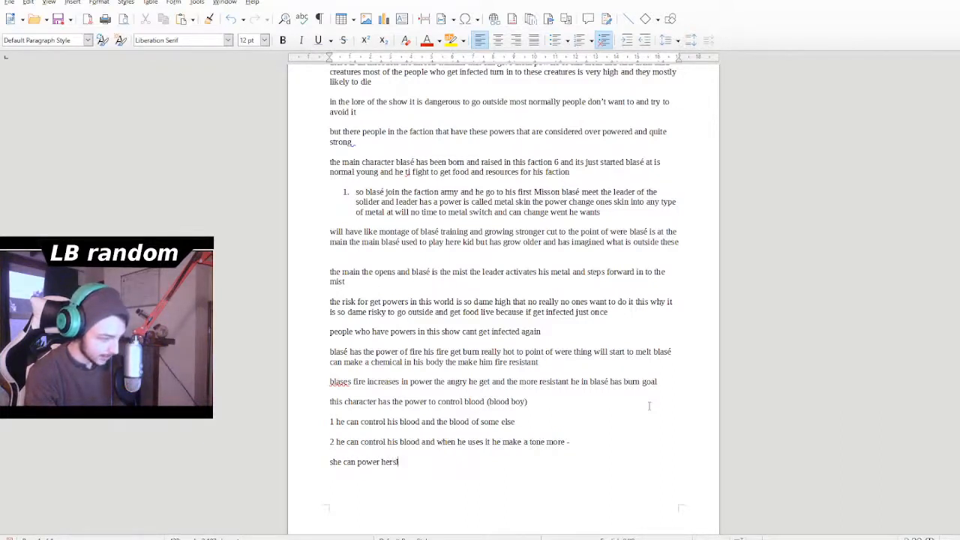
pyautogui.write('elf ')
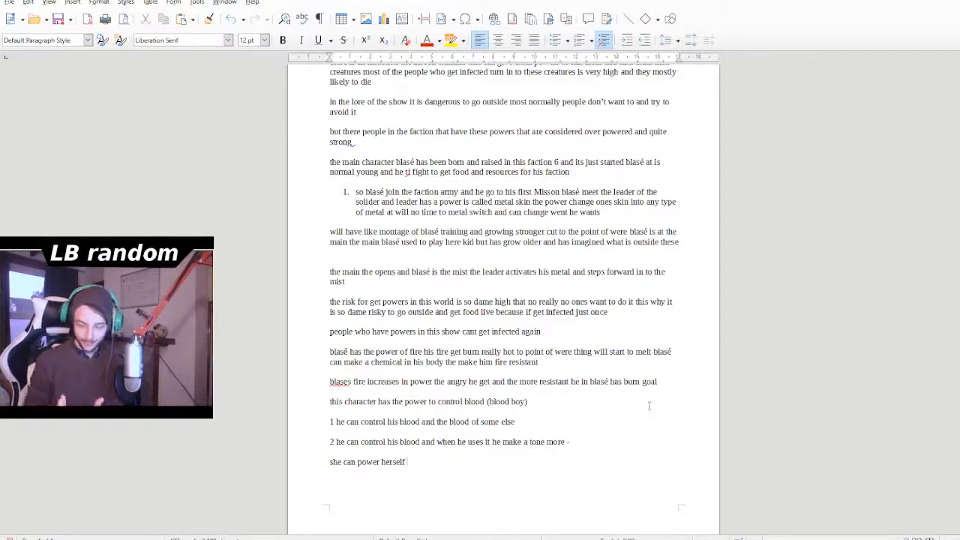
pyautogui.write('.')
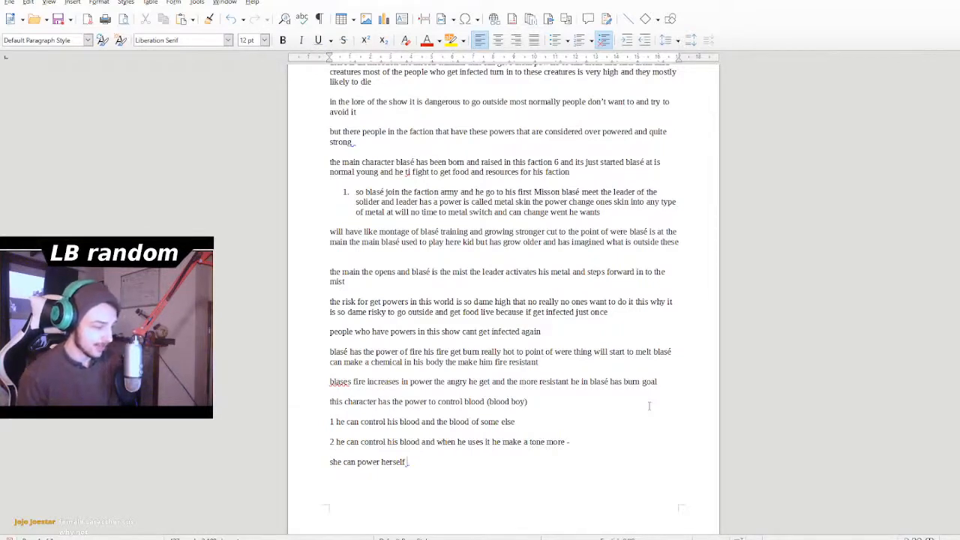
# - Continue the "she can power herself" line with "and power under another person who she touches"
pyautogui.write('and poe')
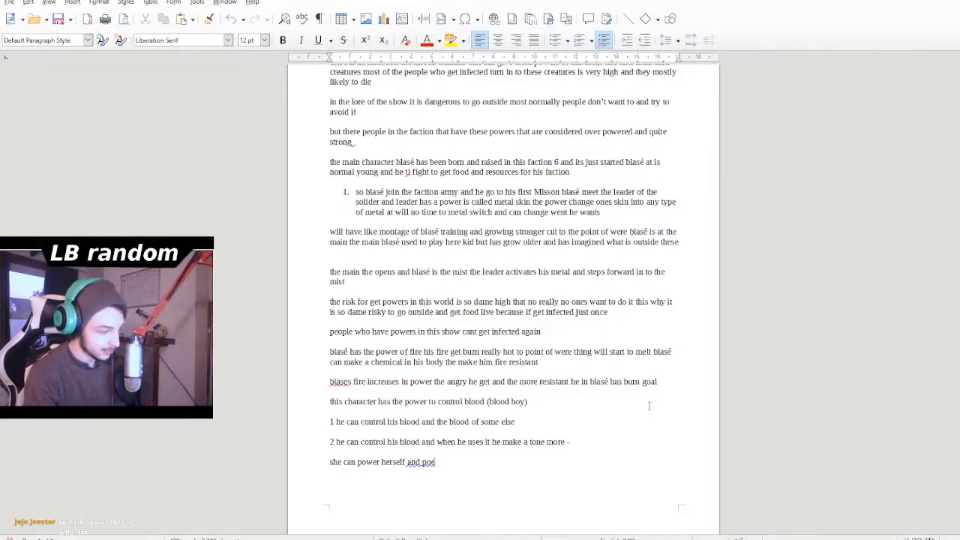
pyautogui.press('BackSpace')
pyautogui.write('wer')
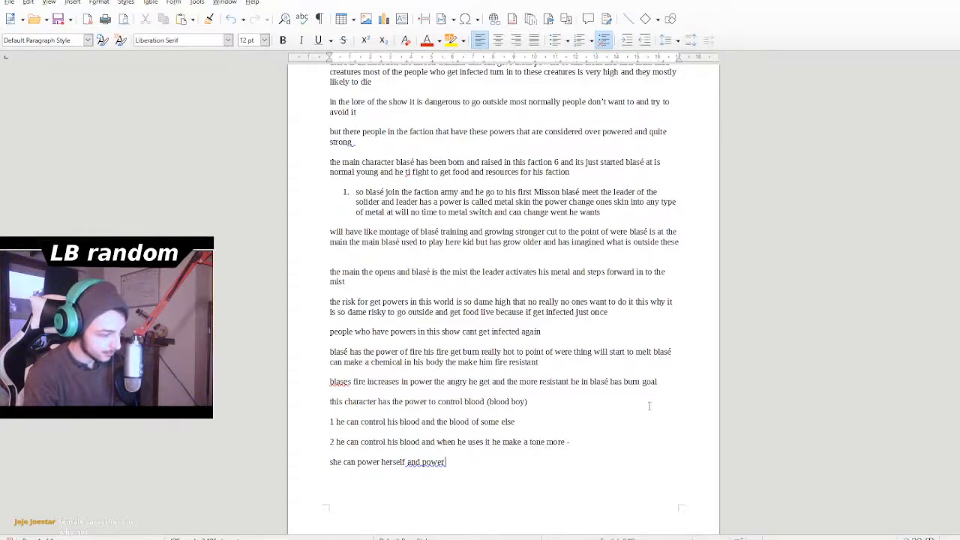
pyautogui.write(' itnder a')
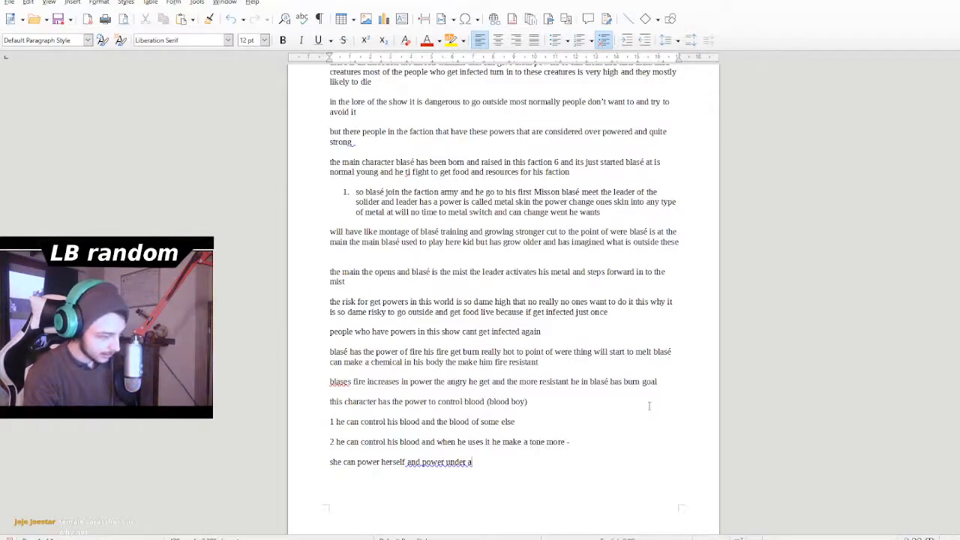
pyautogui.write('nother')
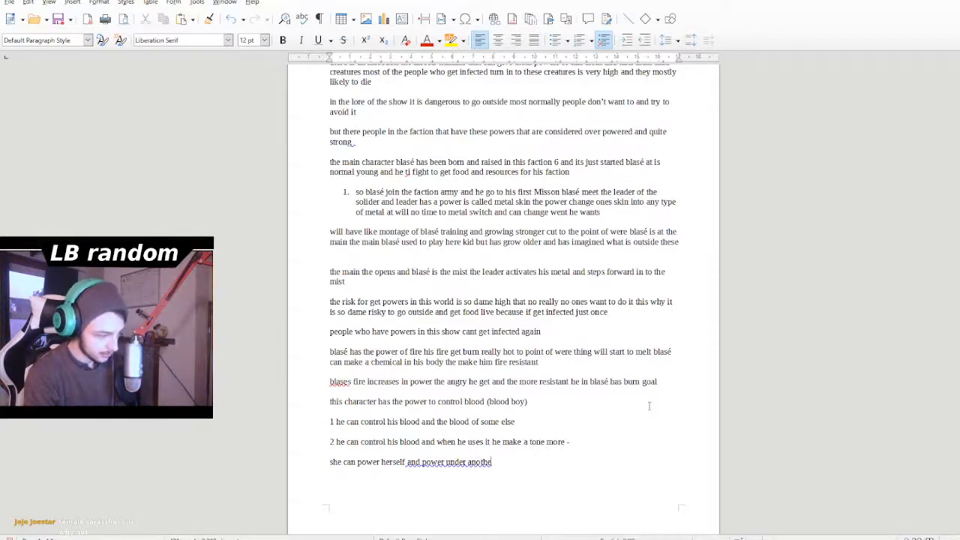
pyautogui.write(' p')
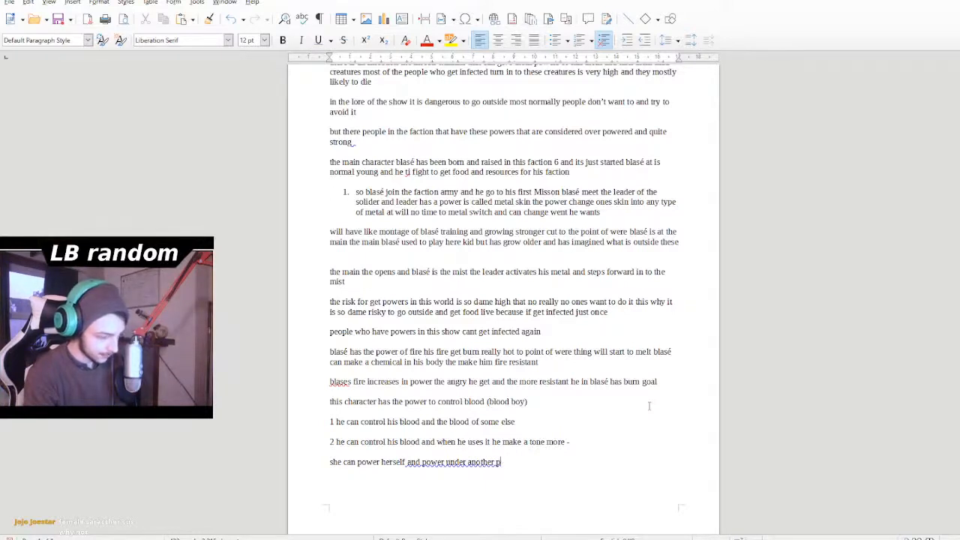
pyautogui.write('er')
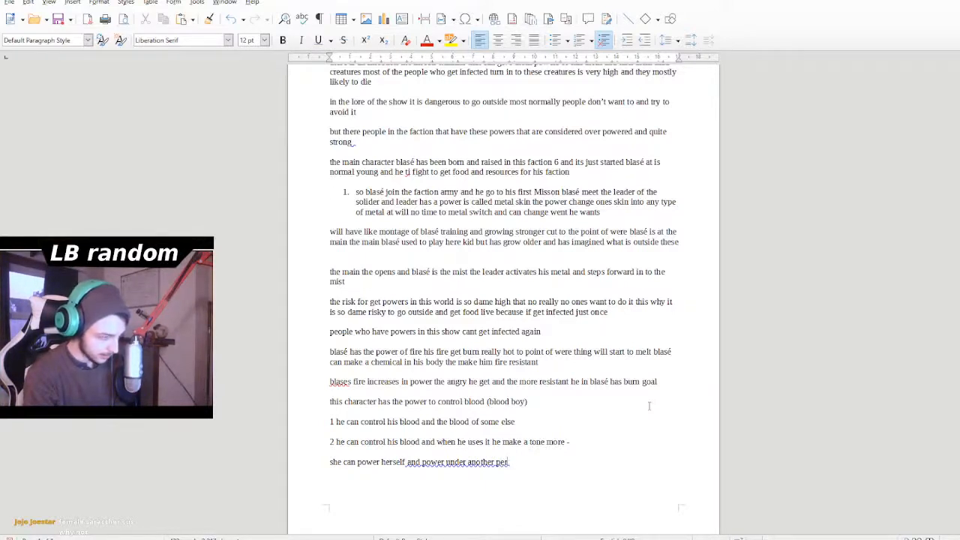
pyautogui.write('son')
pyautogui.write('wh')
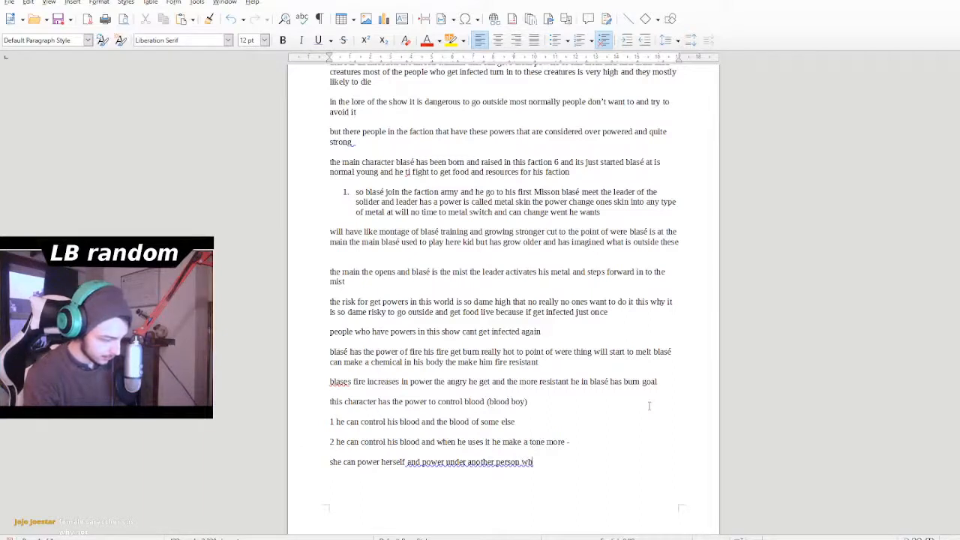
pyautogui.write('o she to')
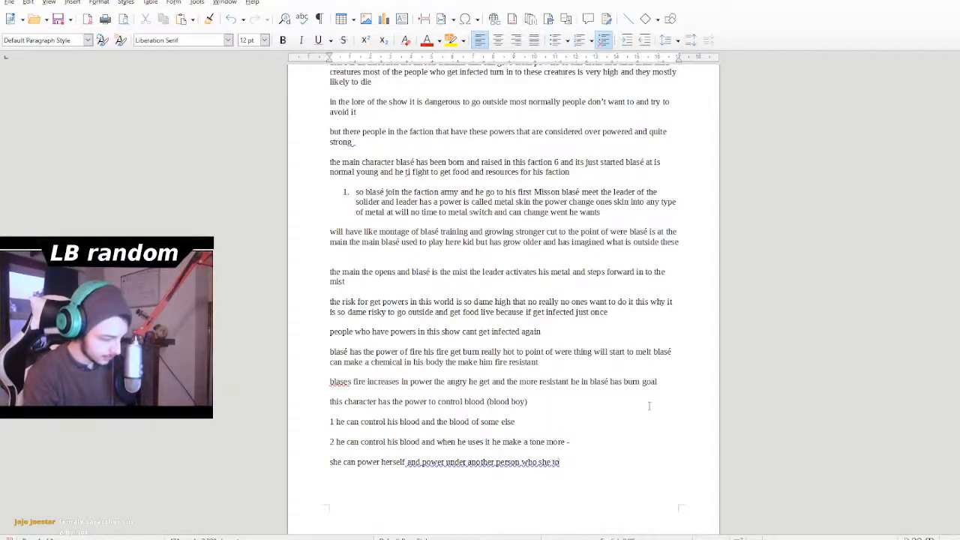
pyautogui.write('uches')
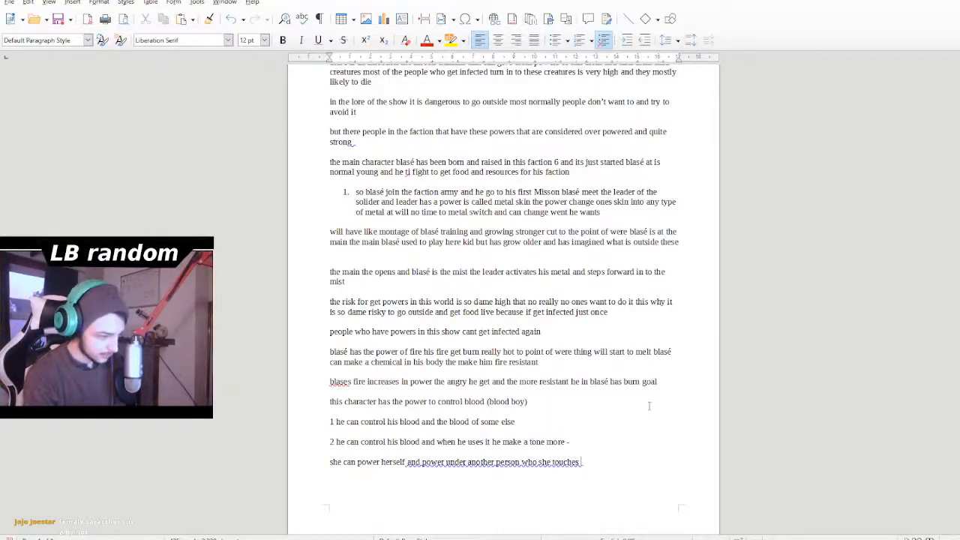
# - Start a new empty paragraph below the line ending in "who she touches"
pyautogui.moveTo(575, 465); pyautogui.dragTo(579, 448)
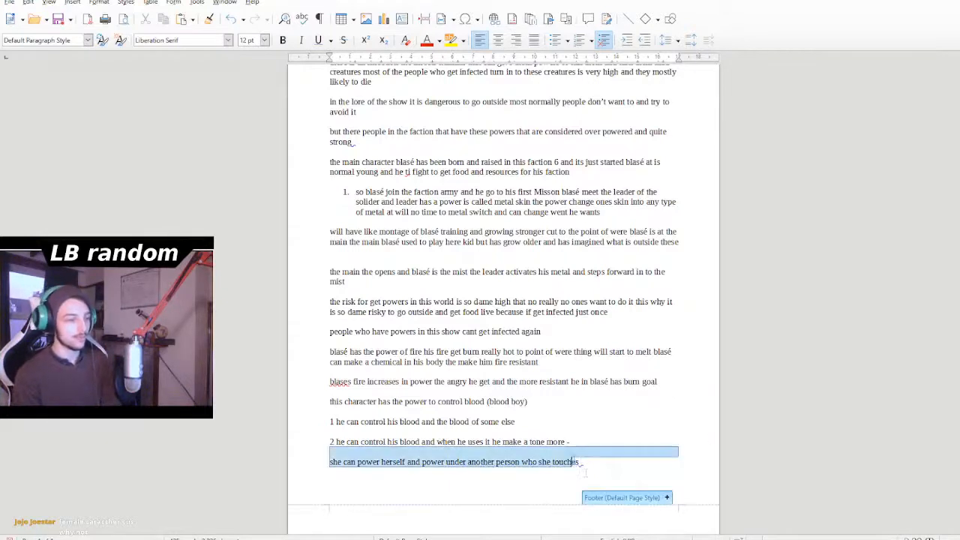
pyautogui.click(597, 465)
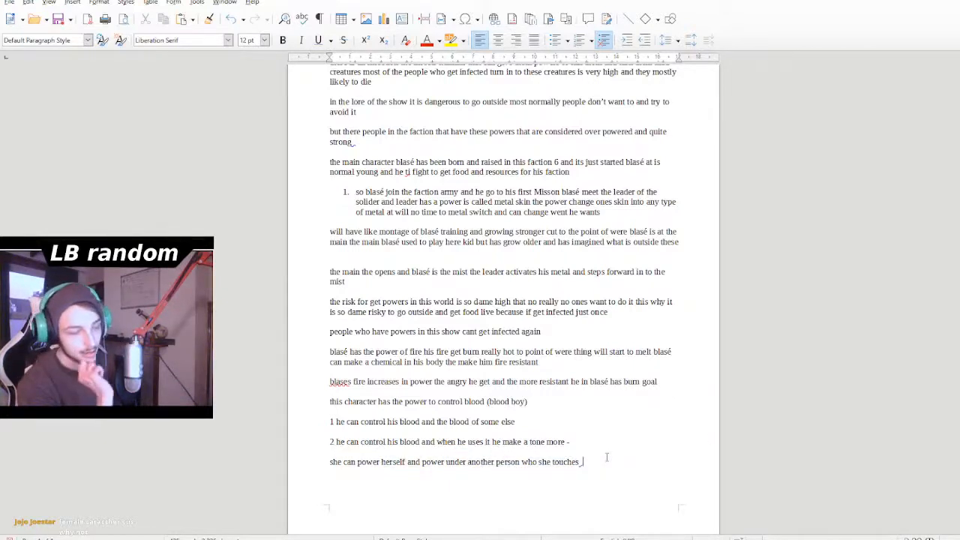
pyautogui.press('Return')
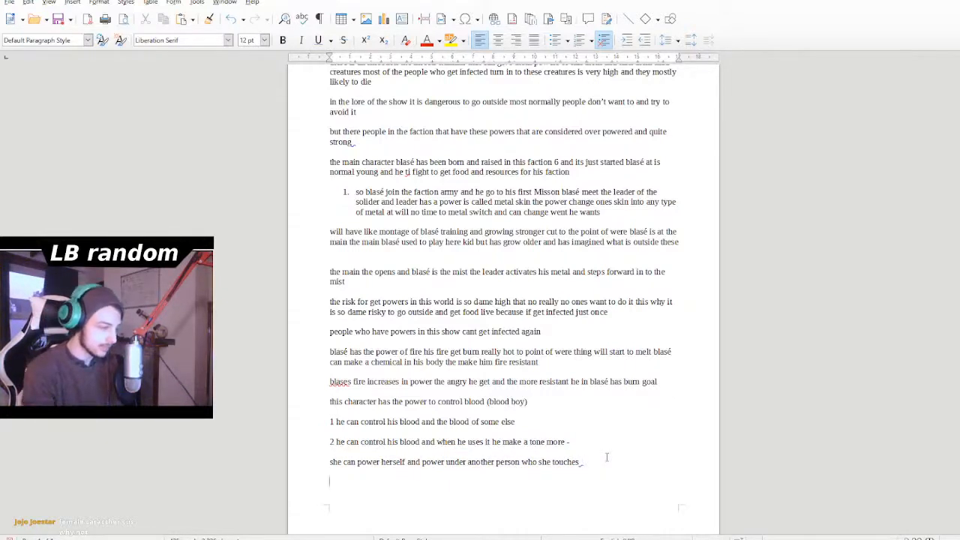
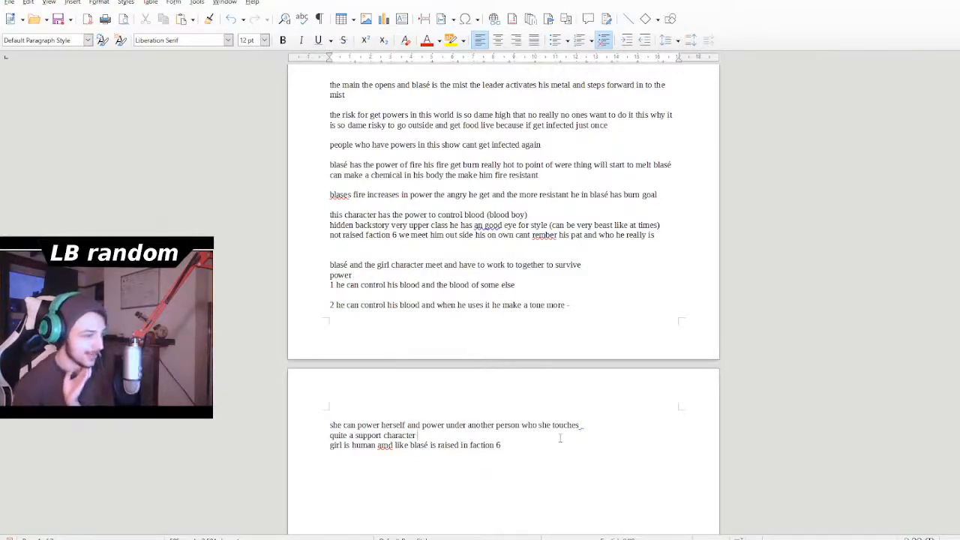
# - Correct the misspelled word after "girl is human" to "and" in the line about the girl being raised in faction 6
pyautogui.scroll(-1, 515, 476)
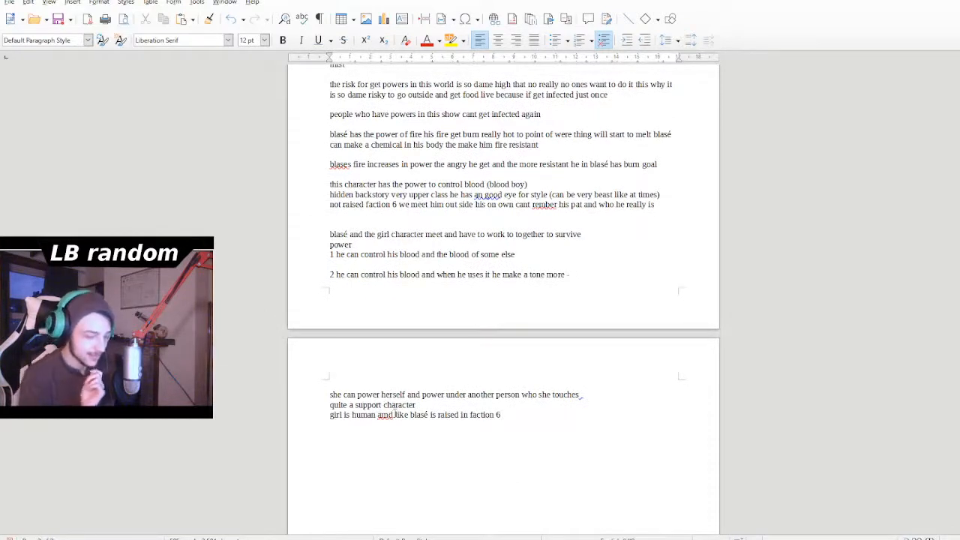
pyautogui.press('BackSpace')
pyautogui.write('n')
pyautogui.press('Up')
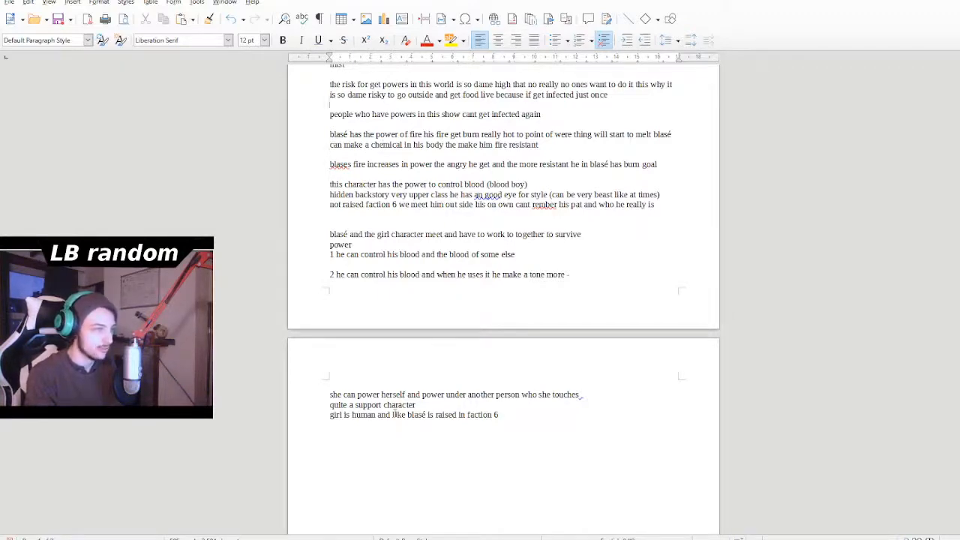
pyautogui.scroll(7, 393, 415)
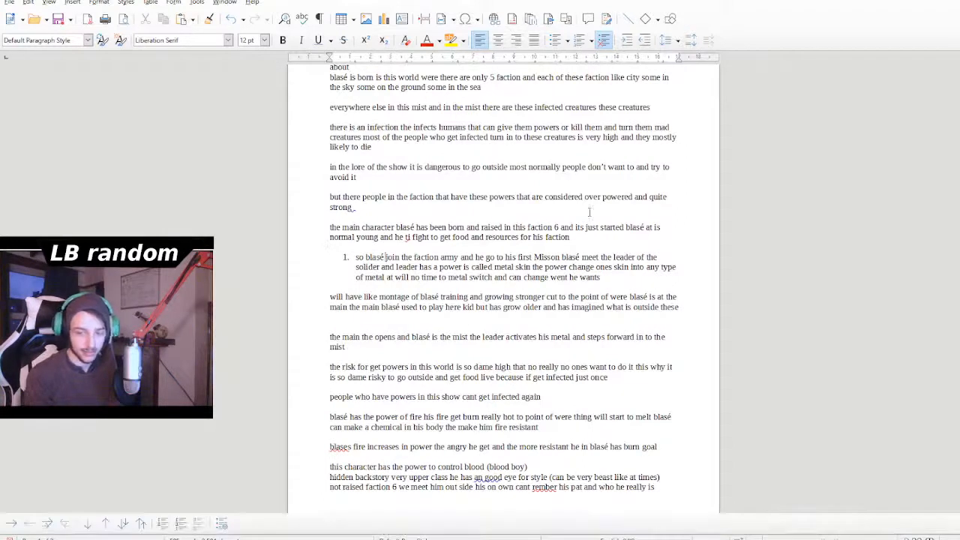
pyautogui.click(548, 504)
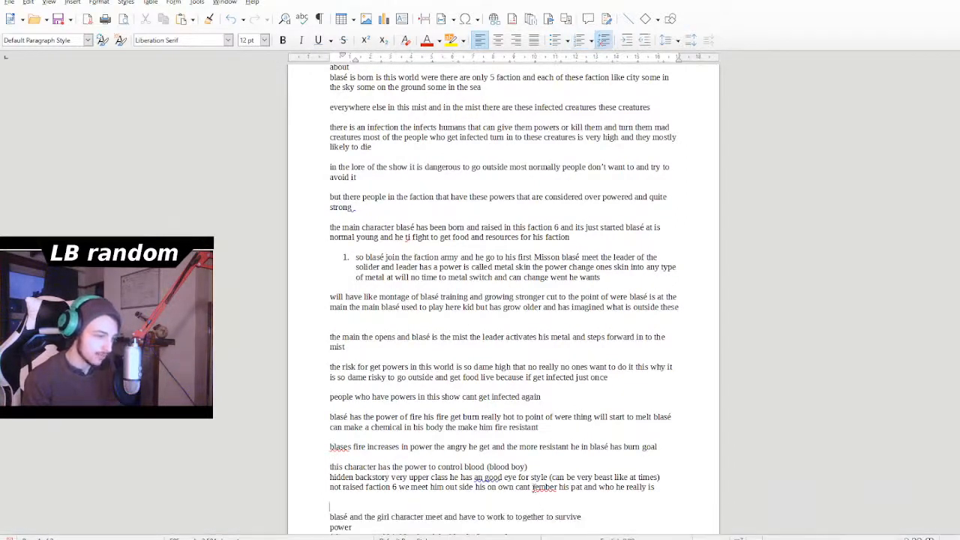
pyautogui.doubleClick(544, 487)
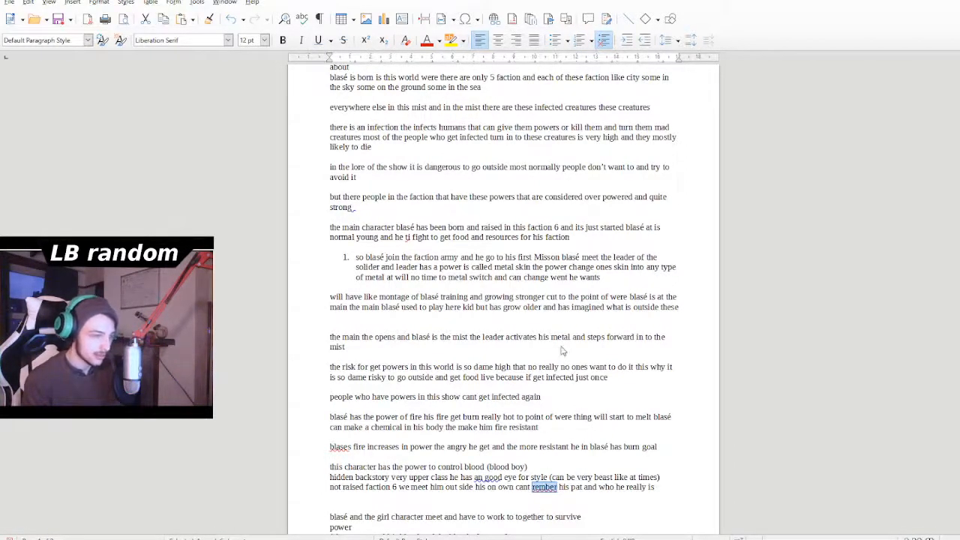
pyautogui.click(475, 518)
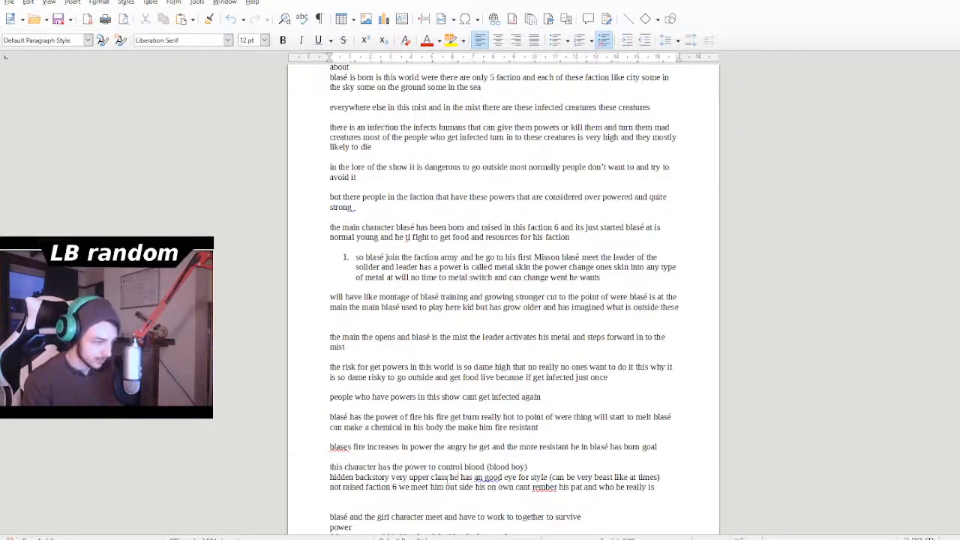
# - Insert three empty paragraphs between the training montage paragraph and the line starting "the main the opens"
pyautogui.scroll(3, 448, 478)
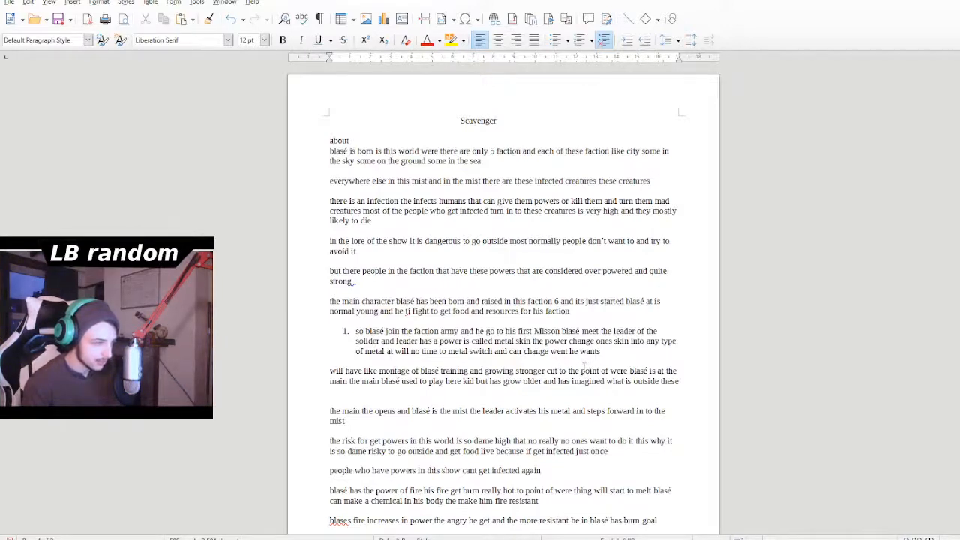
pyautogui.click(439, 400)
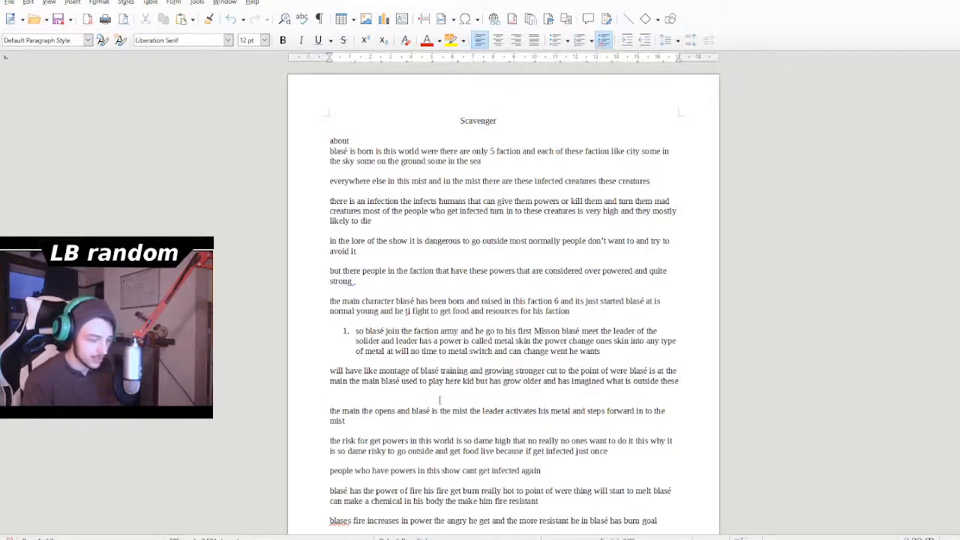
pyautogui.press('Return')
pyautogui.press('Return')
pyautogui.press('Return')
pyautogui.press('Up')
pyautogui.press('Up')
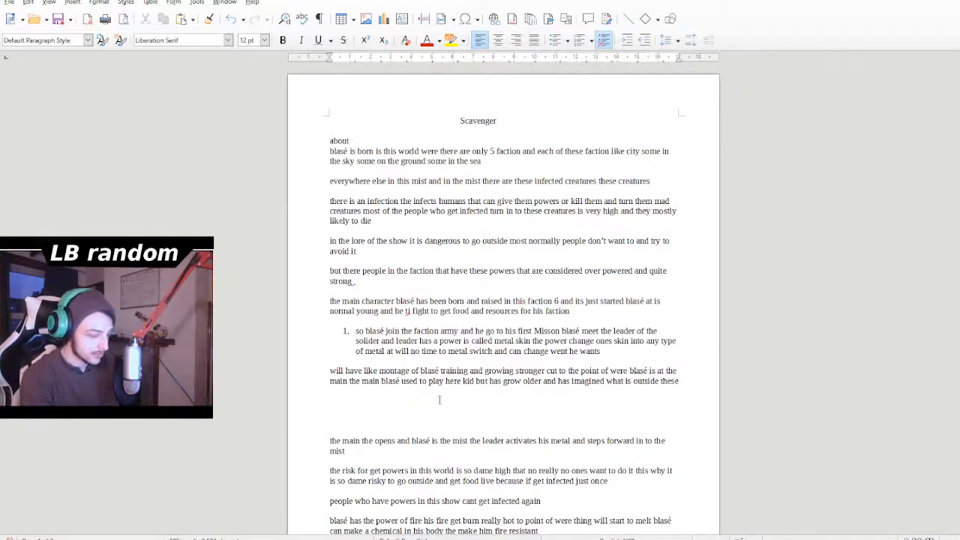
# - Write the heading "blases first mission" in the empty space below the training montage paragraph
pyautogui.write('blases ')
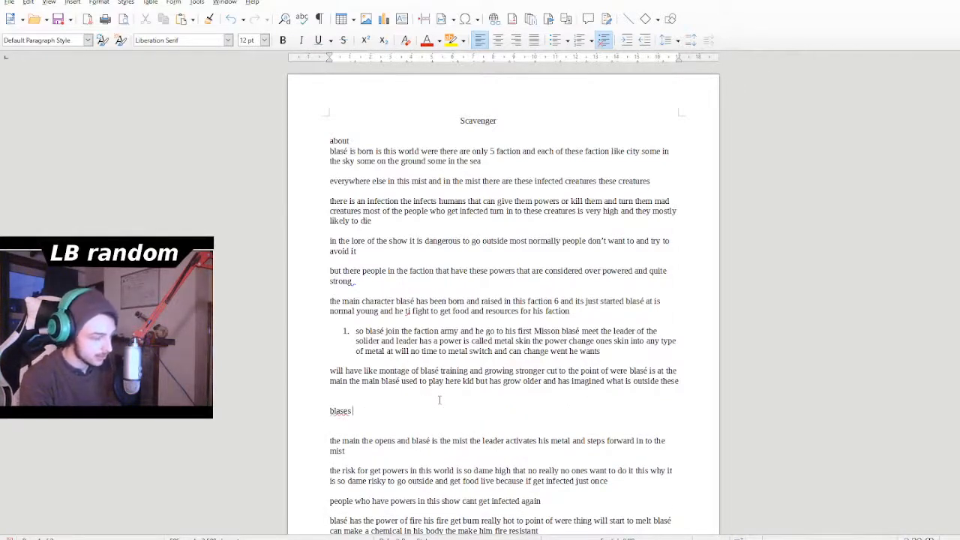
pyautogui.write('first ')
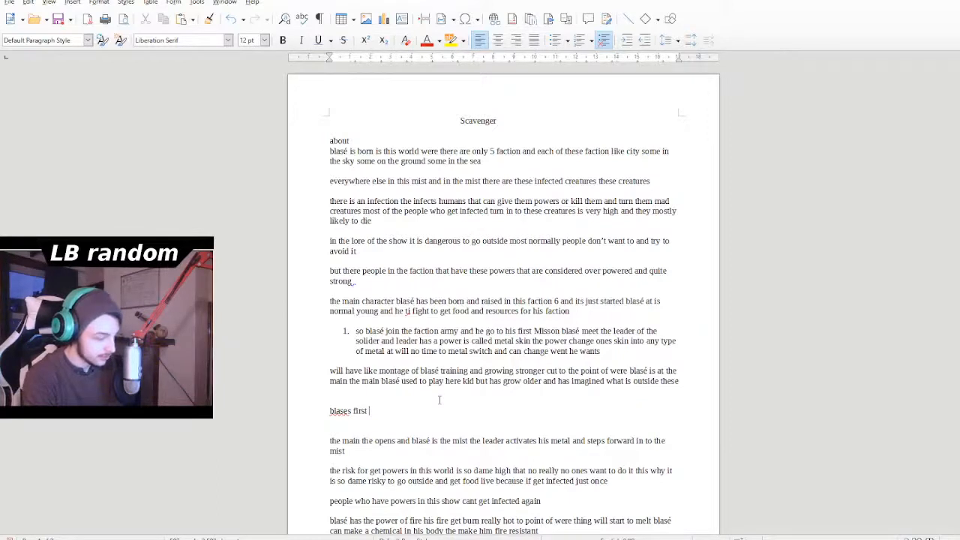
pyautogui.write('misso')
pyautogui.press('BackSpace')
pyautogui.press('BackSpace')
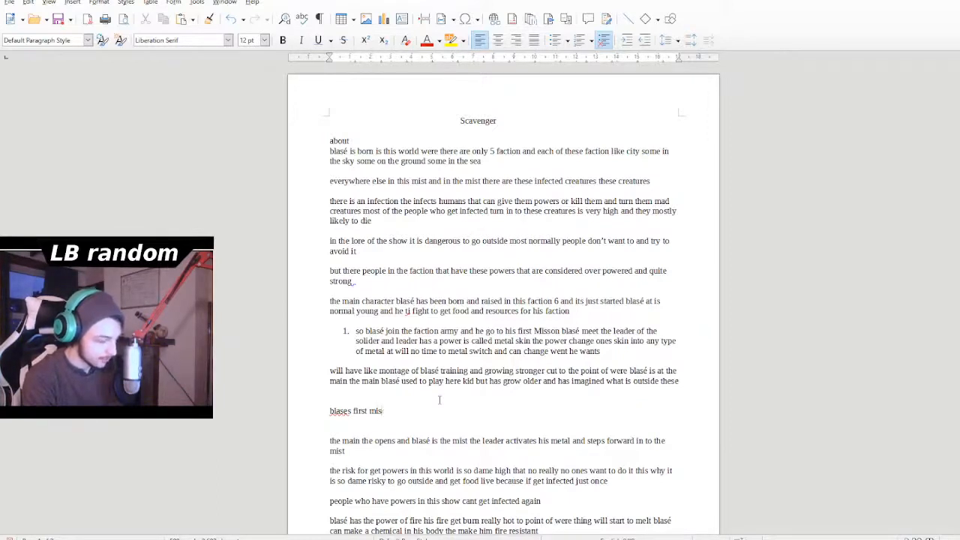
pyautogui.write('sion')
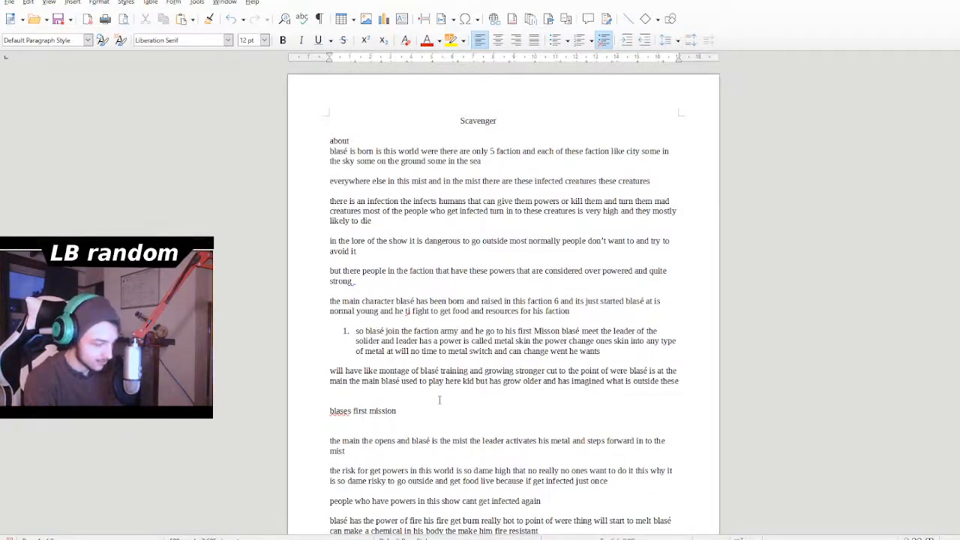
# - Begin a new line under the "blases first mission" heading with "blasé and the team"
pyautogui.press('Return')
pyautogui.write('b')
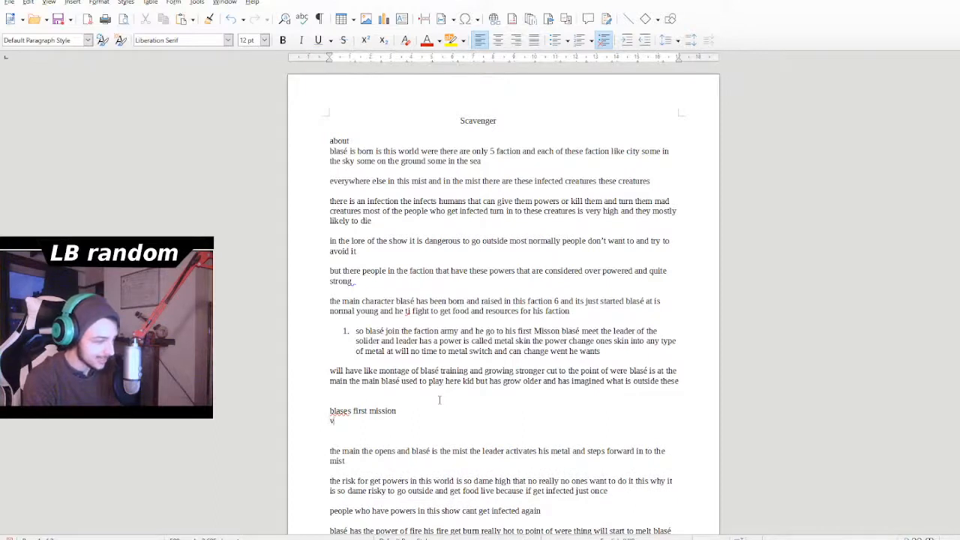
pyautogui.press('BackSpace')
pyautogui.write('blasé andthe')
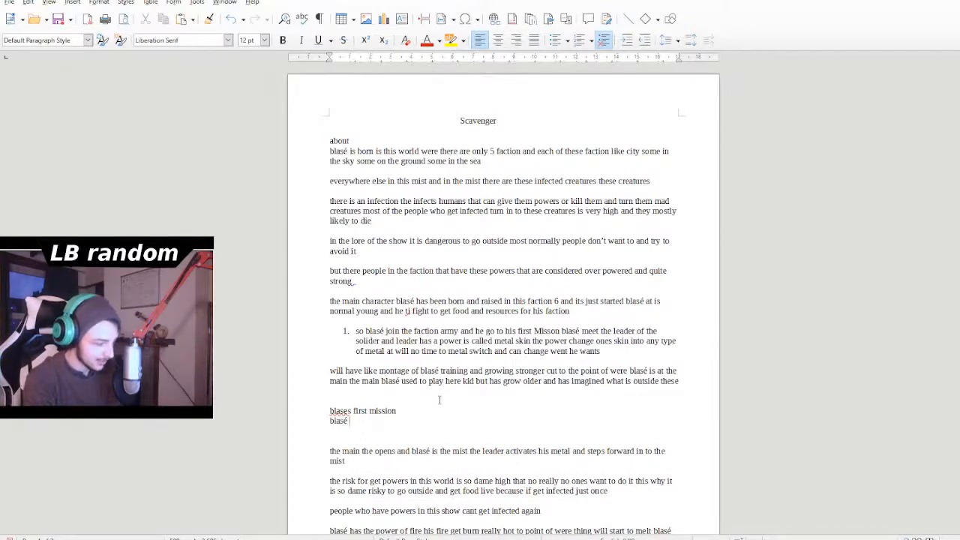
pyautogui.press('BackSpace')
pyautogui.press('BackSpace')
pyautogui.press('BackSpace')
pyautogui.write('the ')
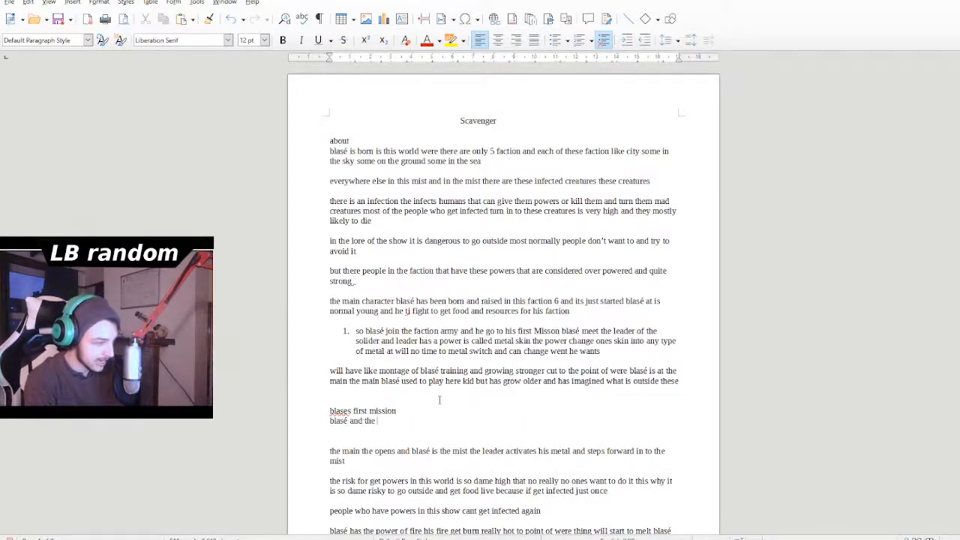
pyautogui.write('team ')
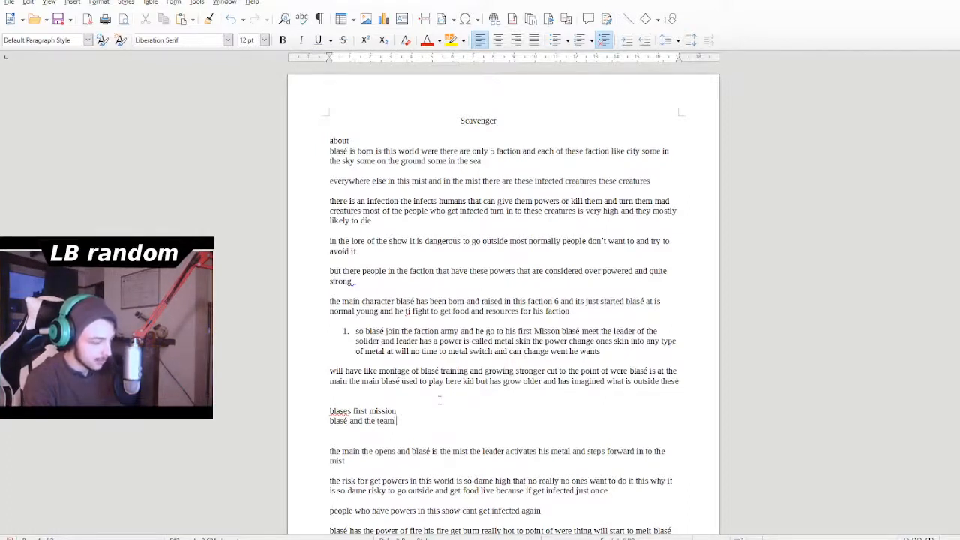
pyautogui.write('go o')
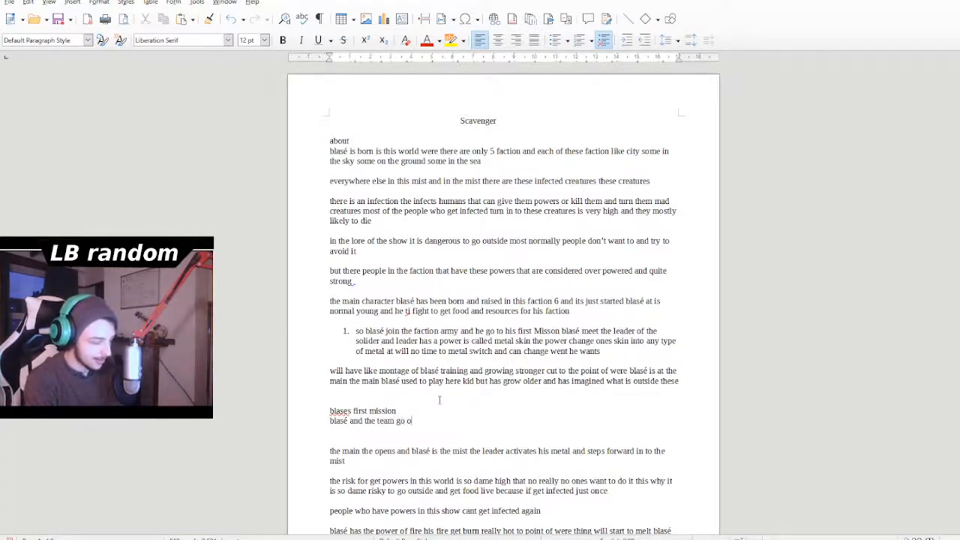
pyautogui.write('ut in')
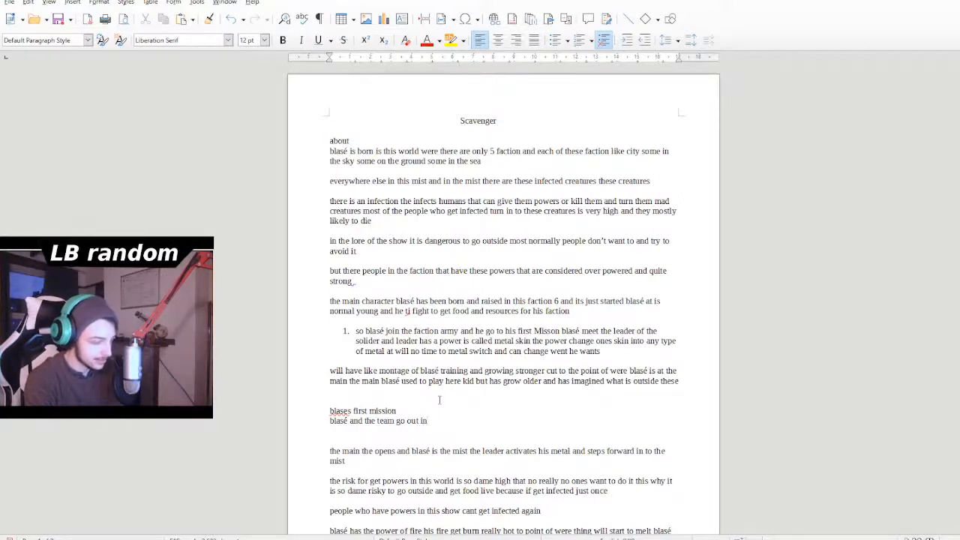
pyautogui.write('to the ')
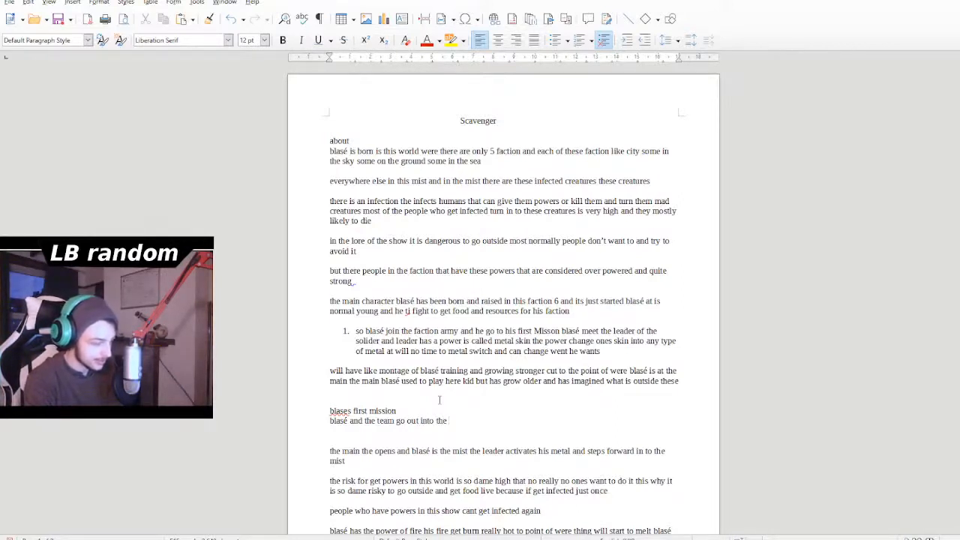
pyautogui.write('mist')
# - Extend the first mission sentence with "with main leader to got and find food"
pyautogui.write('wi')
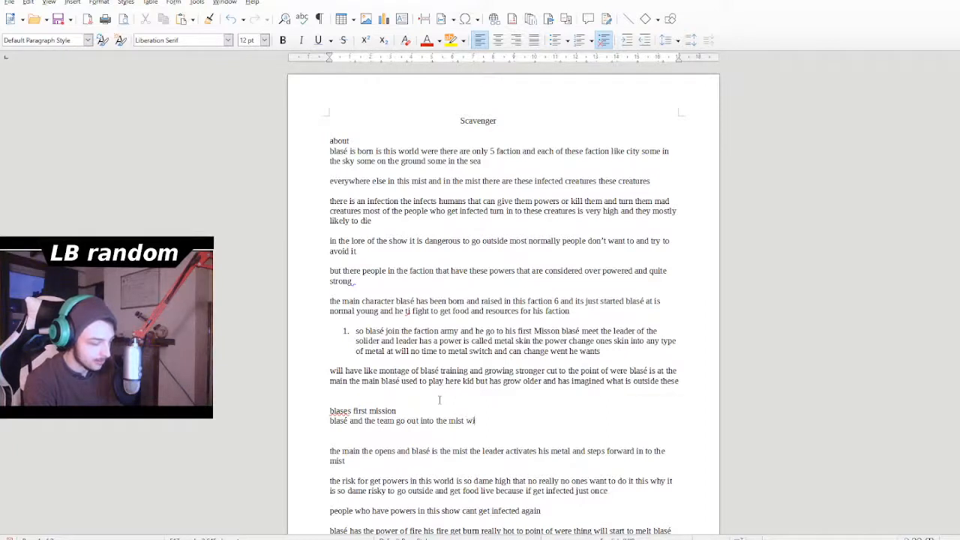
pyautogui.write('th mai')
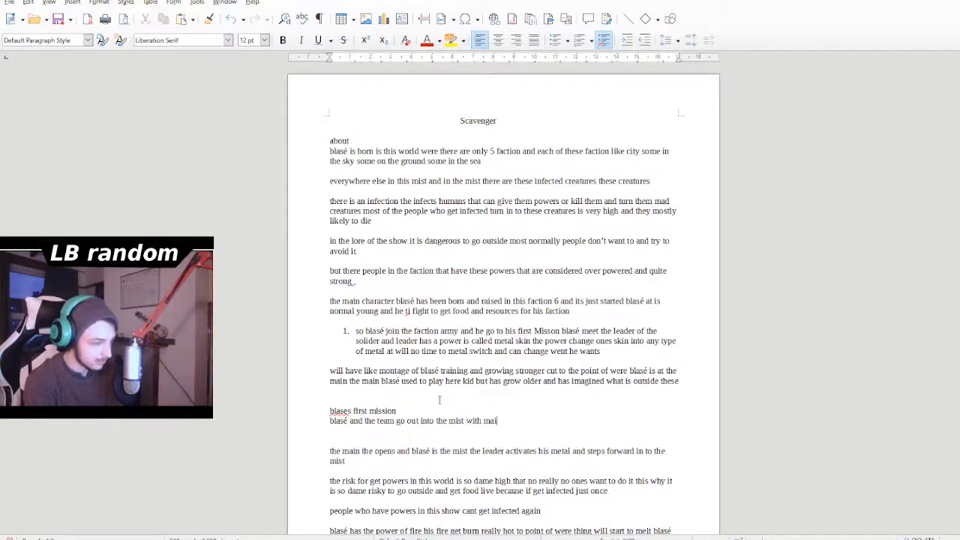
pyautogui.write('n lea')
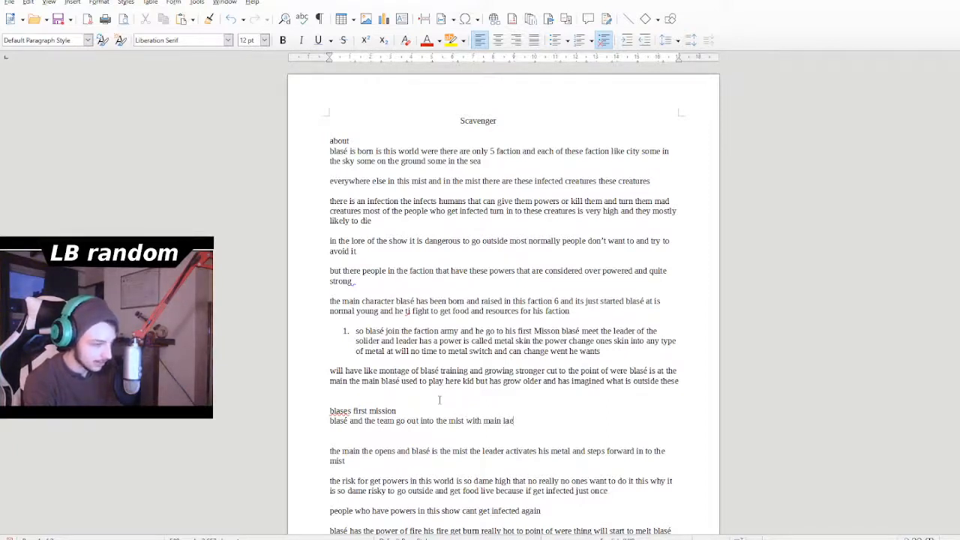
pyautogui.write('de')
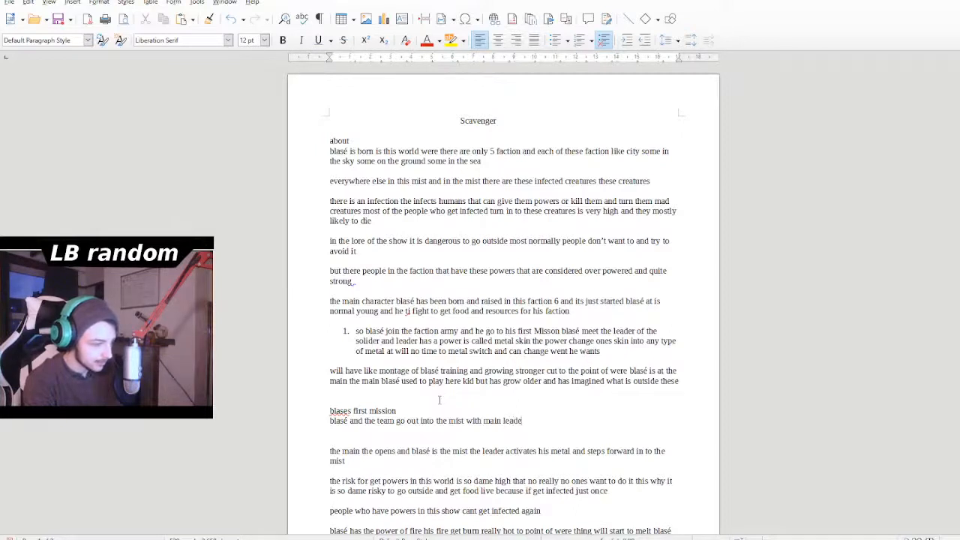
pyautogui.write('r to g')
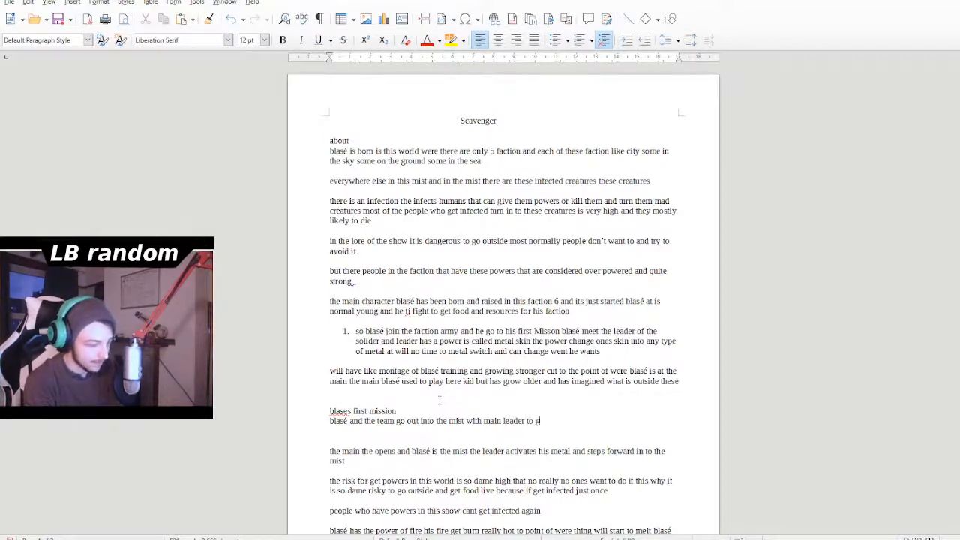
pyautogui.write('ot and fi')
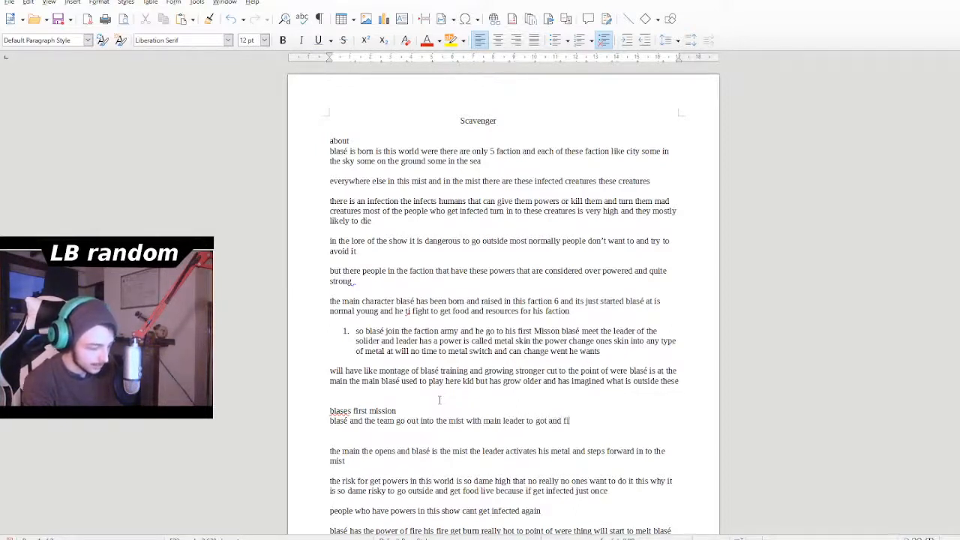
pyautogui.write('nd food')
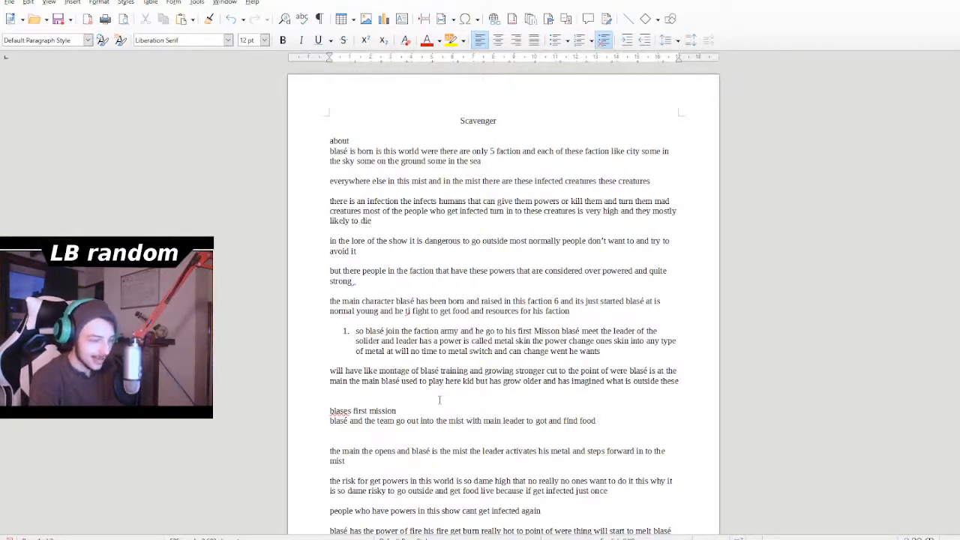
# - Add "along the away in the the" after "find food" in the first mission sentence
pyautogui.write('al')
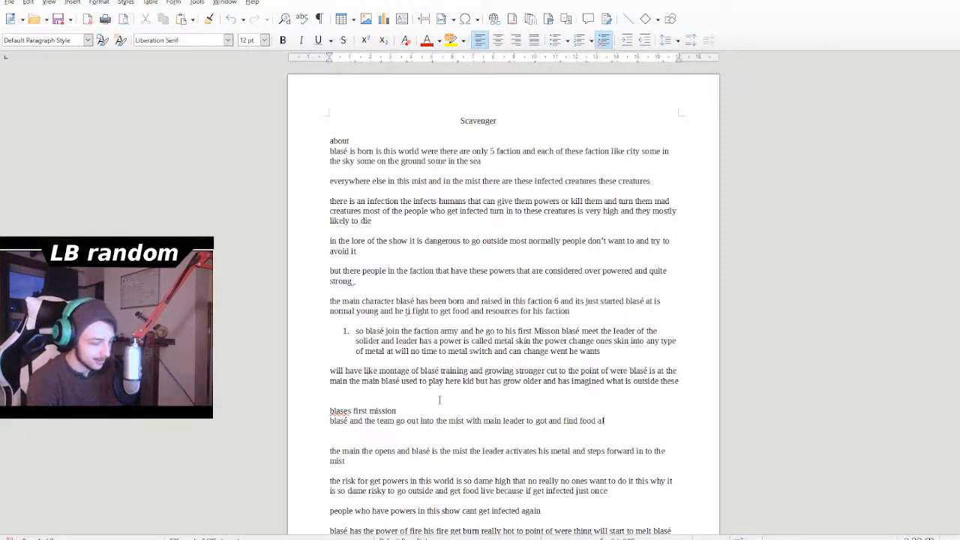
pyautogui.write('ong the')
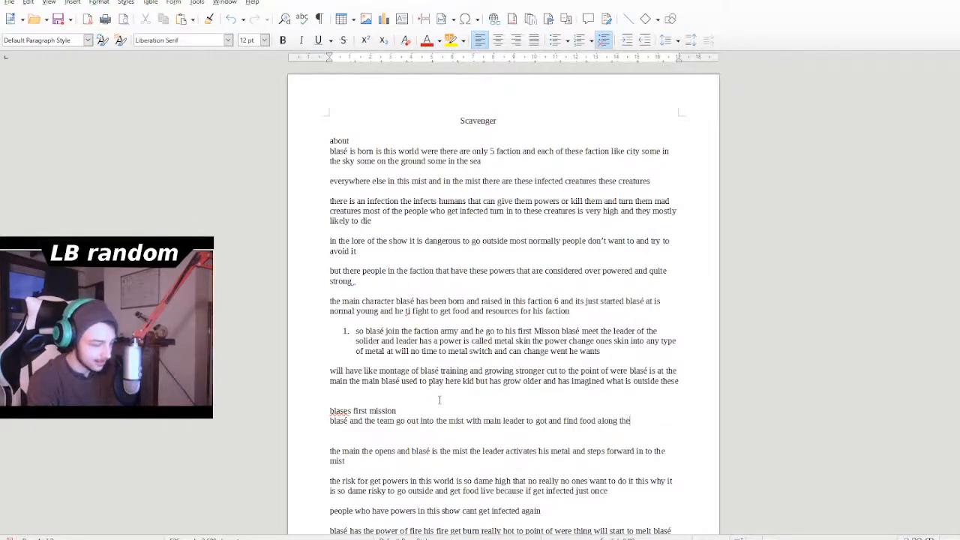
pyautogui.write(' away ')
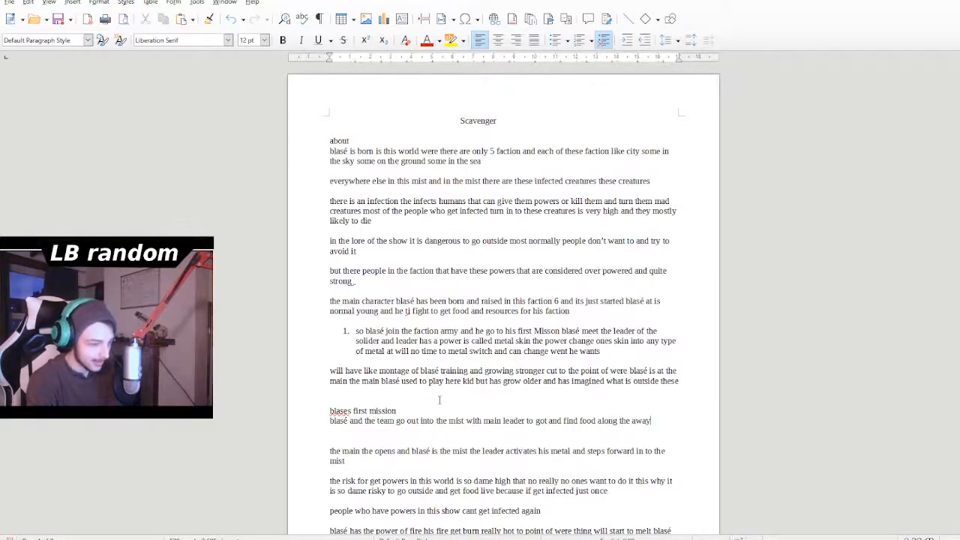
pyautogui.write('in the the')
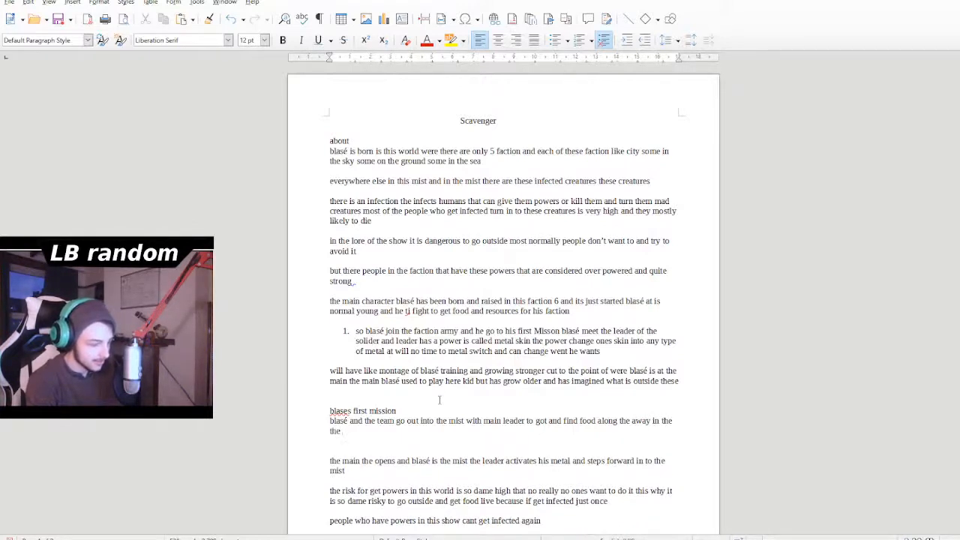
pyautogui.write(' team c')
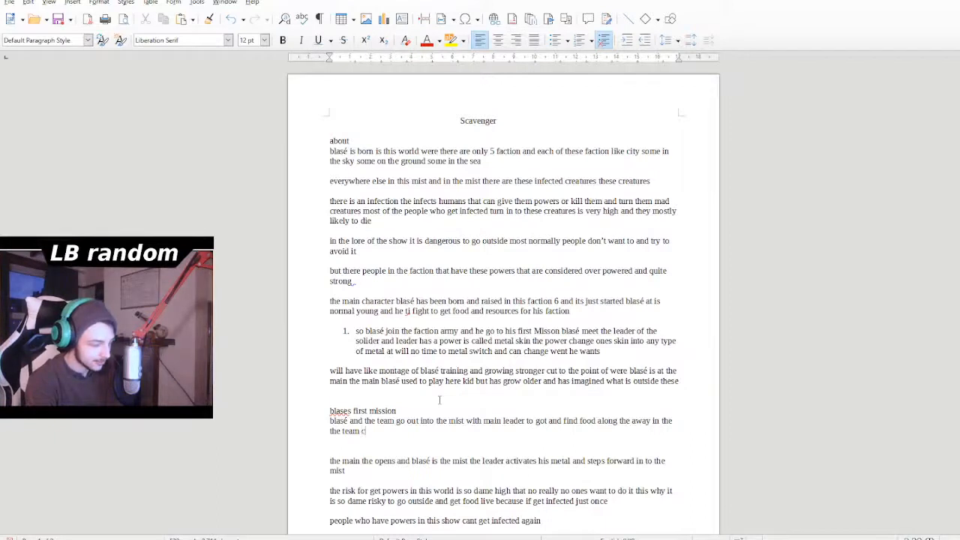
pyautogui.write('omes as')
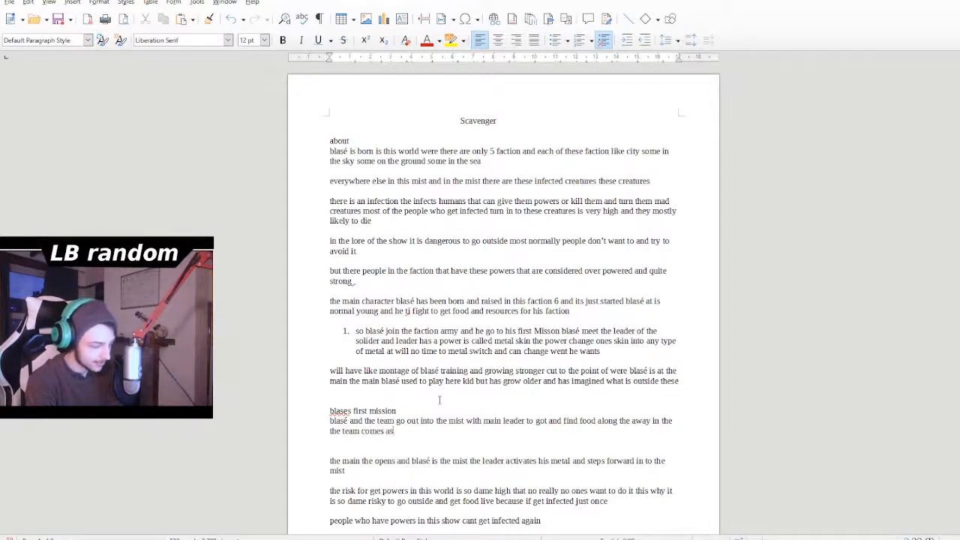
# - Continue the first mission sentence with "team comes across", correcting the misspelled "across"
pyautogui.press('BackSpace')
pyautogui.write('acrod')
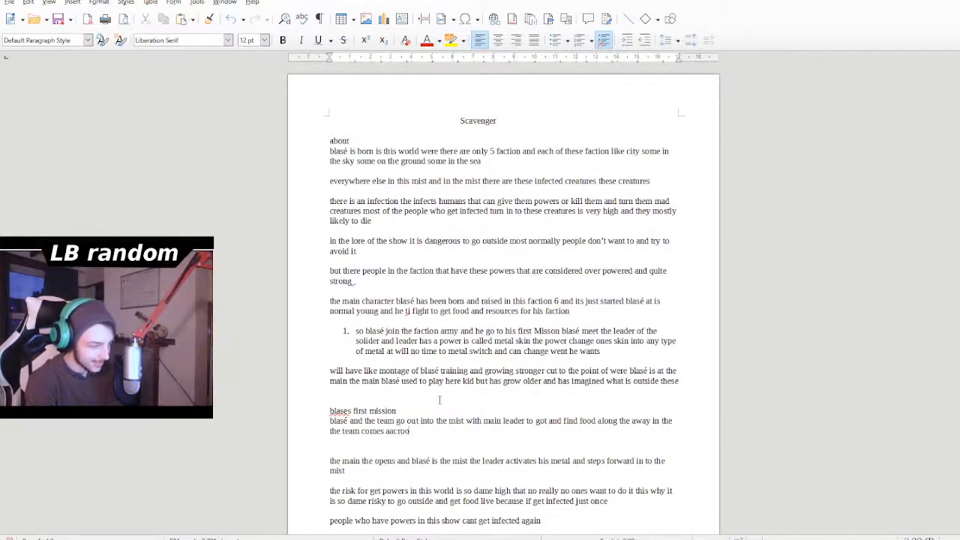
pyautogui.press('BackSpace')
pyautogui.press('BackSpace')
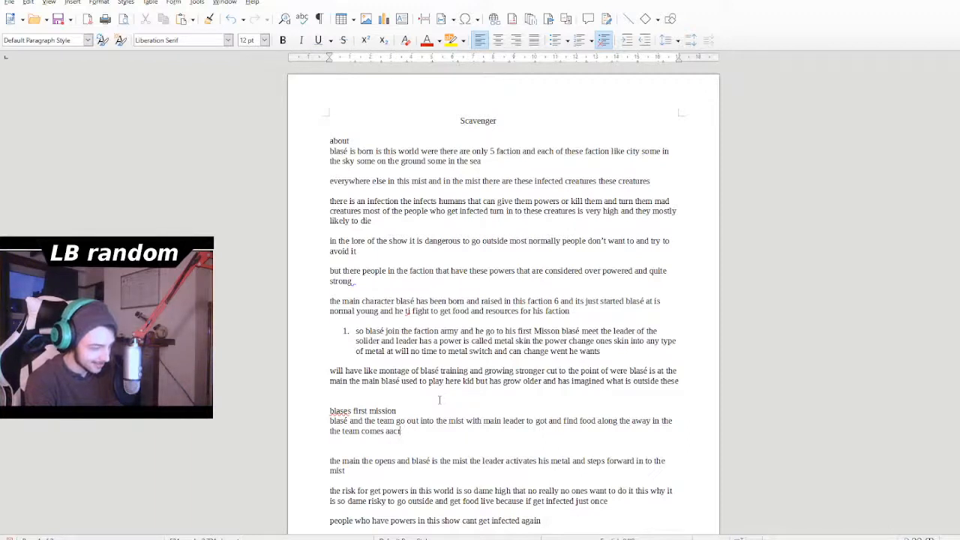
pyautogui.write('oss')
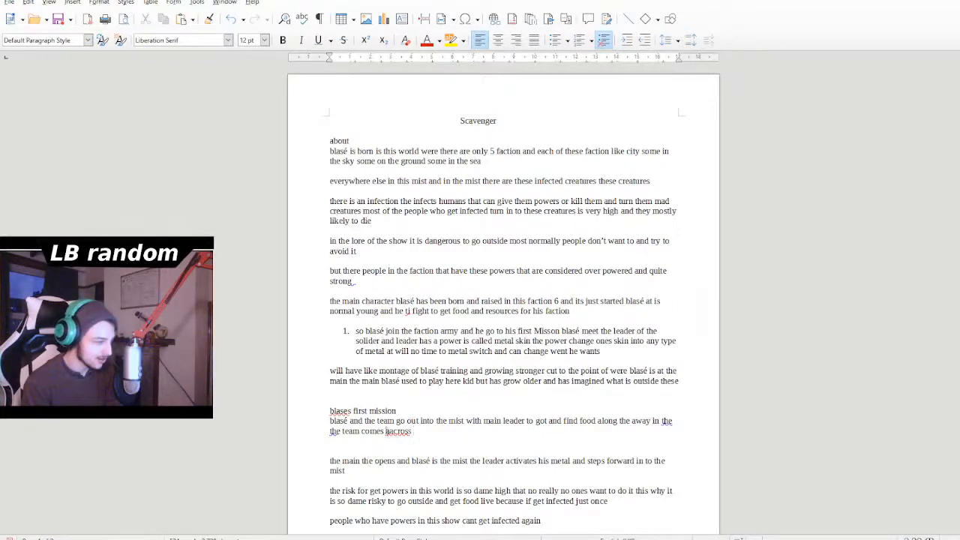
pyautogui.doubleClick(389, 432)
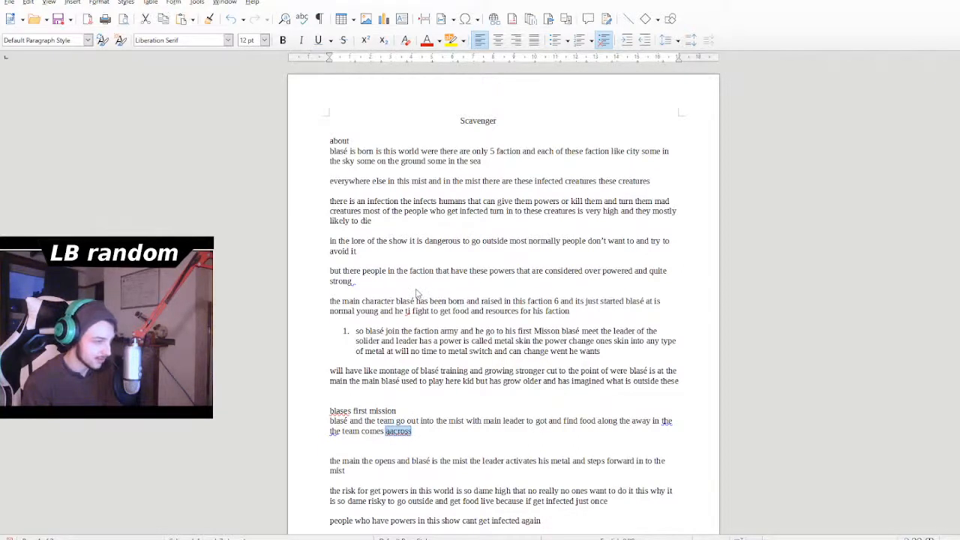
pyautogui.write('across a')
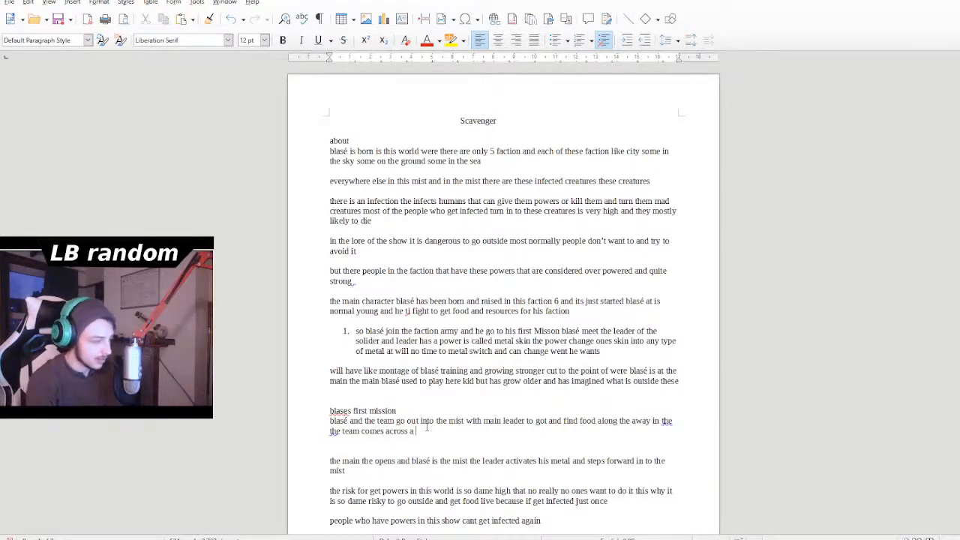
pyautogui.write(' left')
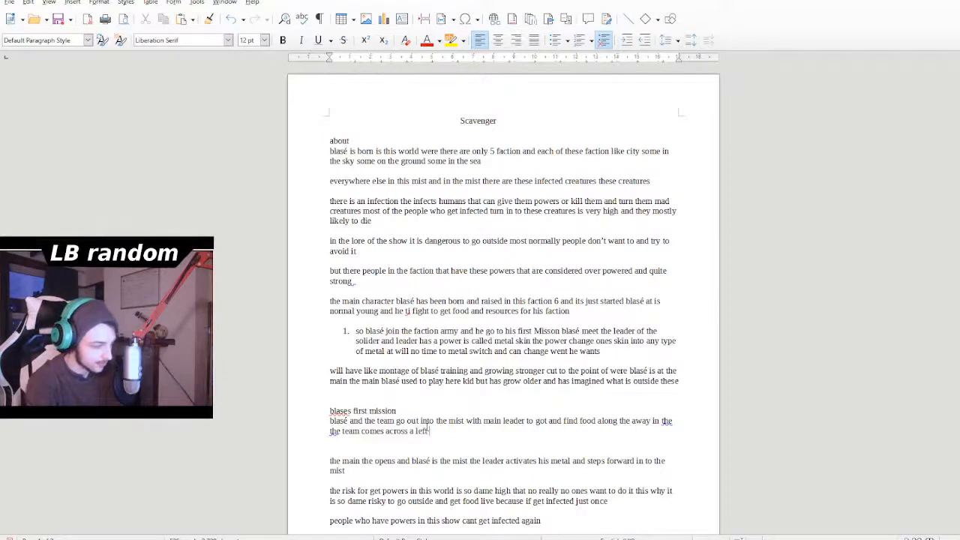
pyautogui.write(' hosue')
# - Add "a left house" after "the team comes across" in the first mission paragraph
pyautogui.press('BackSpace')
pyautogui.press('BackSpace')
pyautogui.press('BackSpace')
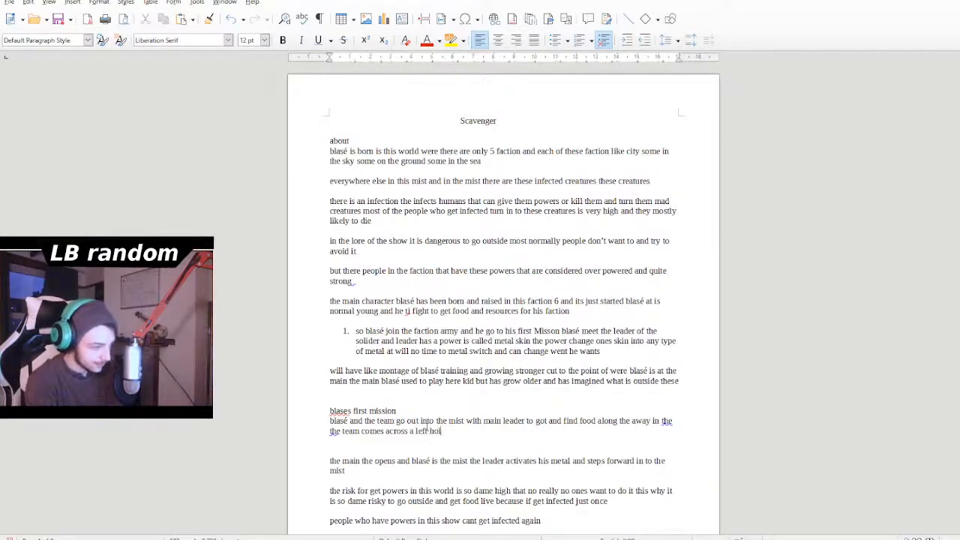
pyautogui.write('use')
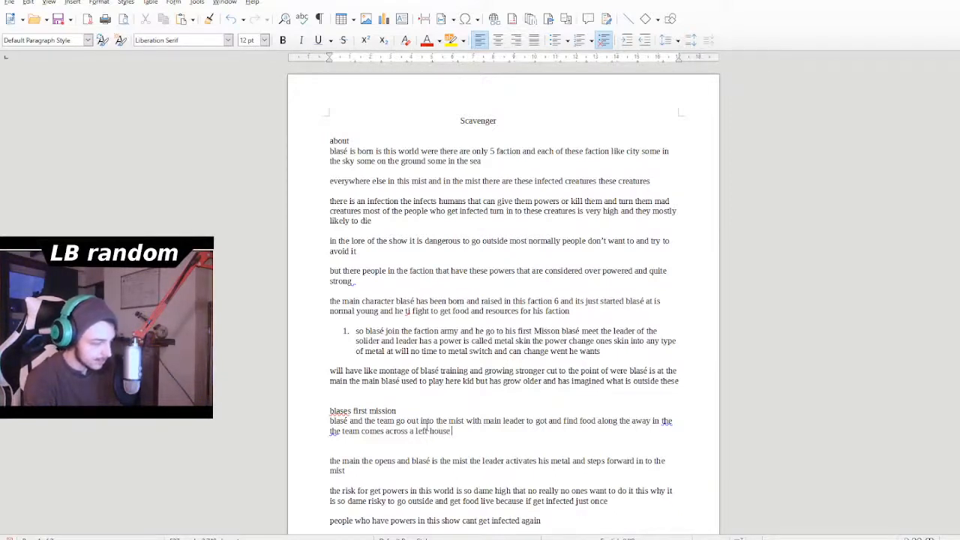
pyautogui.write(' explo')
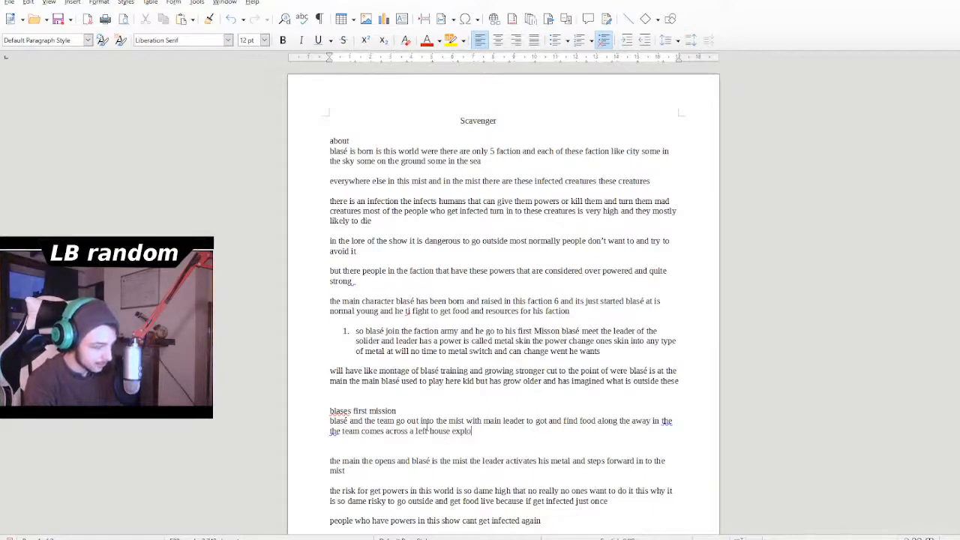
pyautogui.write('ding')
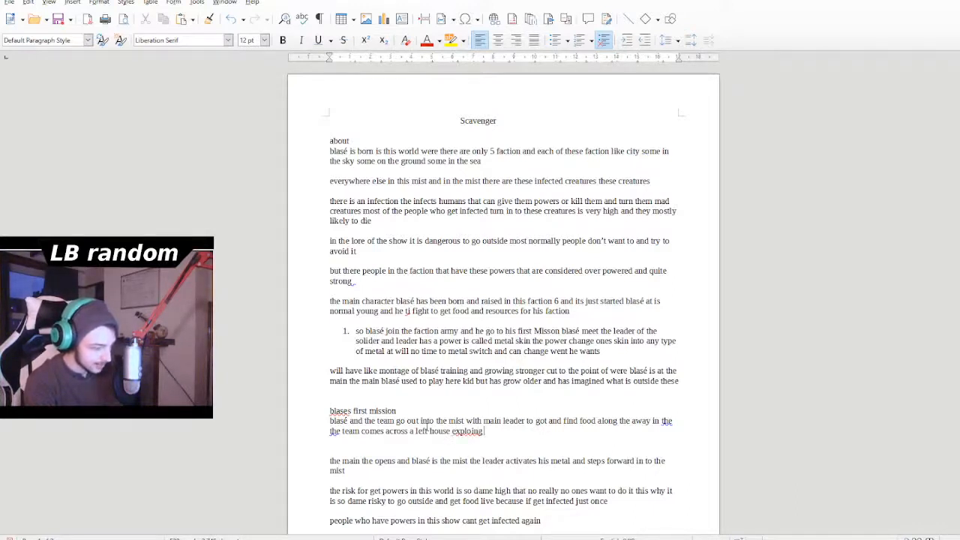
pyautogui.write(' inside')
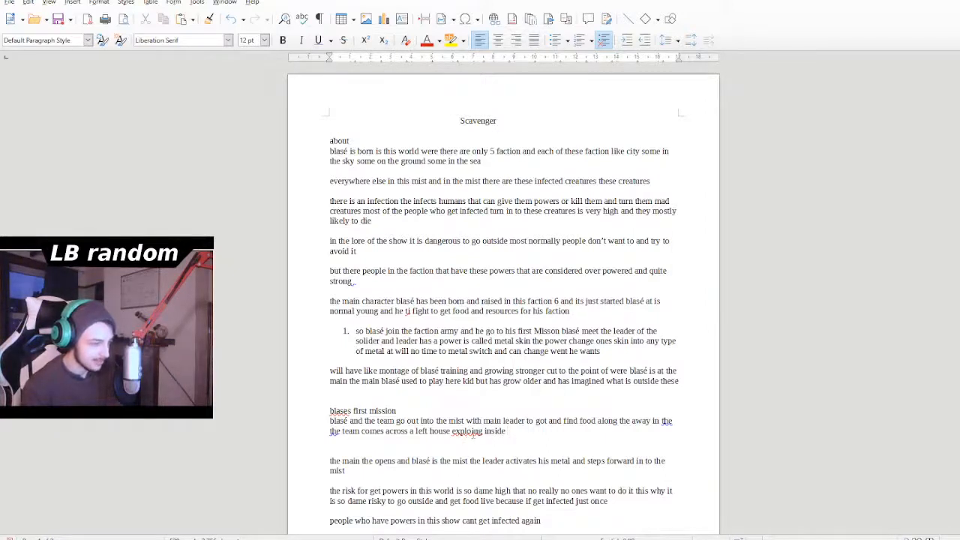
# - Add "exploring inside" after "a left house", correcting the spelling of "exploring"
pyautogui.doubleClick(472, 433)
pyautogui.click(494, 284)
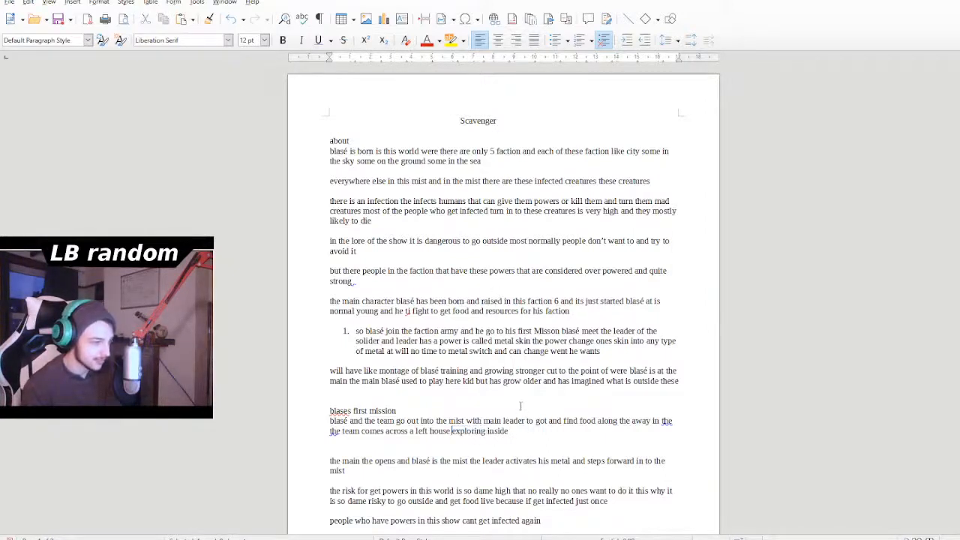
# - Continue the first mission paragraph after "exploring inside" with "the team looks around"
pyautogui.tripleClick(519, 425)
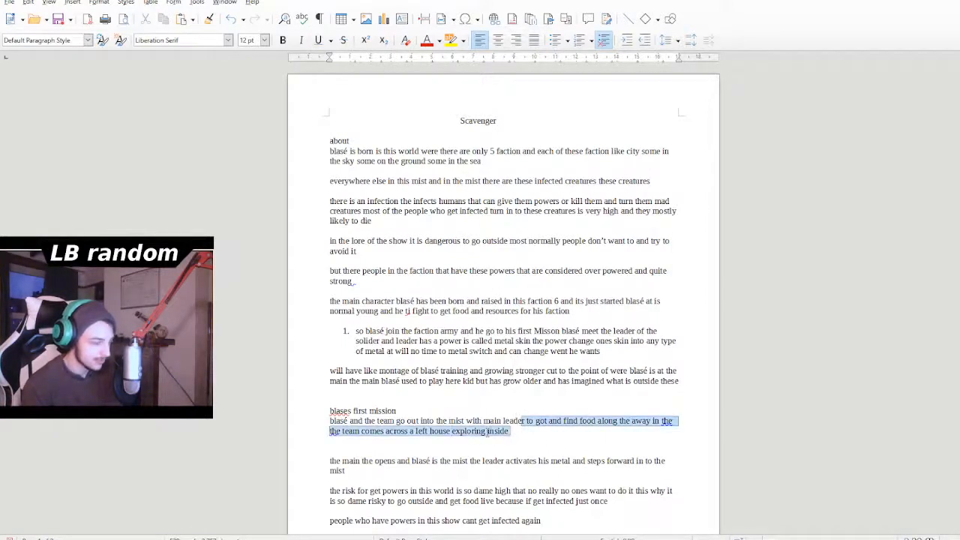
pyautogui.click(513, 439)
pyautogui.click(514, 433)
pyautogui.write('the tre')
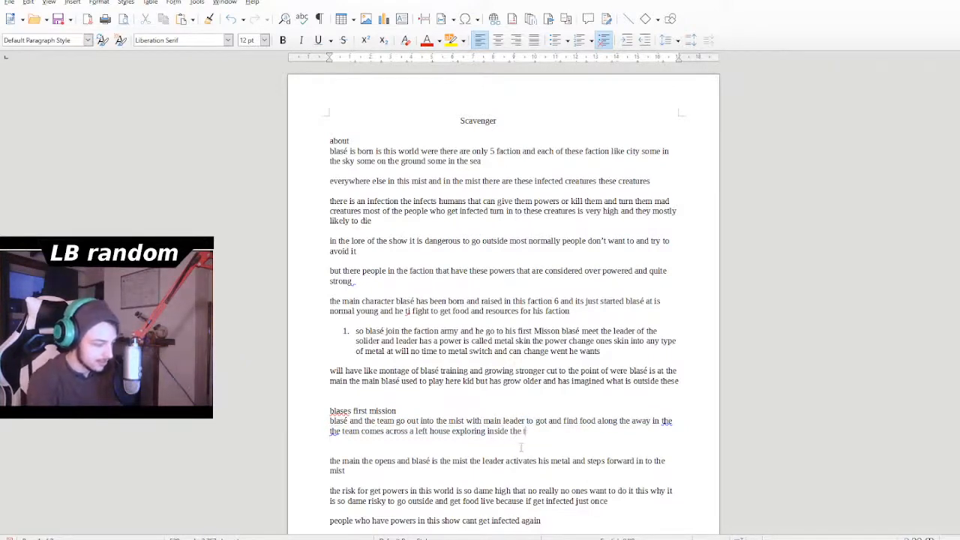
pyautogui.press('BackSpace')
pyautogui.press('BackSpace')
pyautogui.write('eam ')
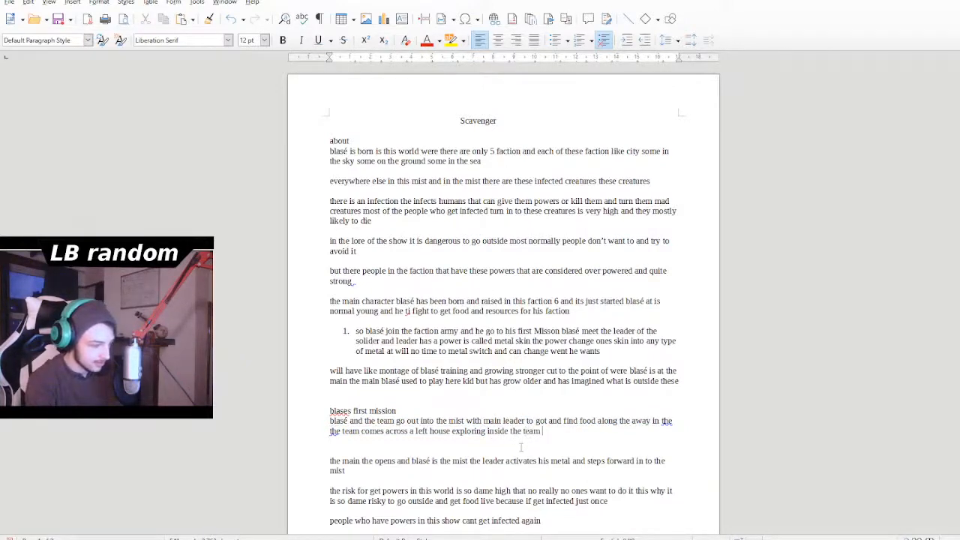
pyautogui.write('looks')
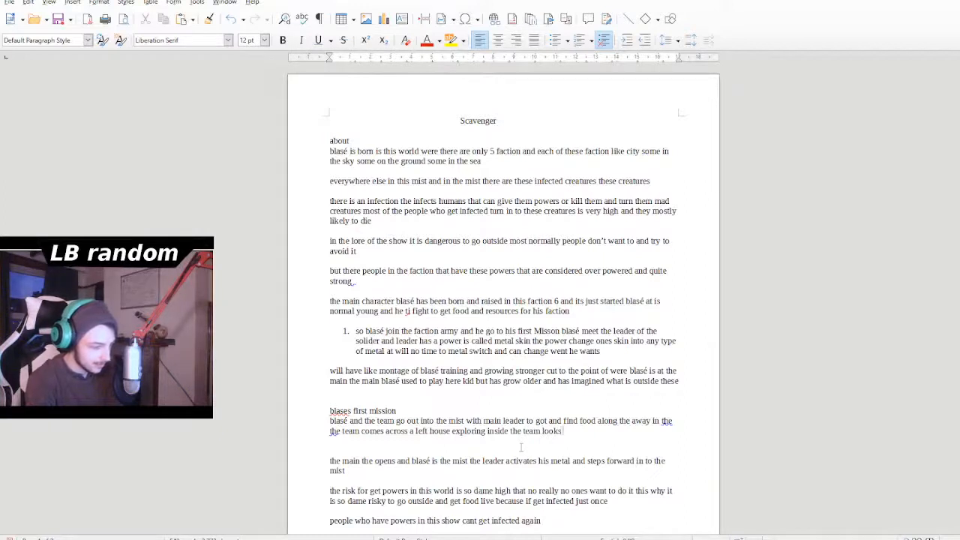
pyautogui.write(' around')
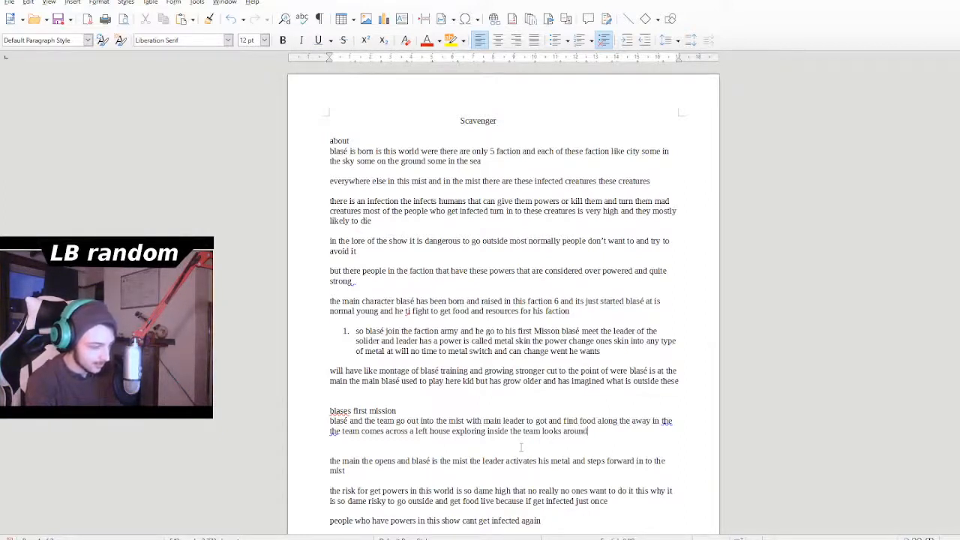
pyautogui.write(' for any re')
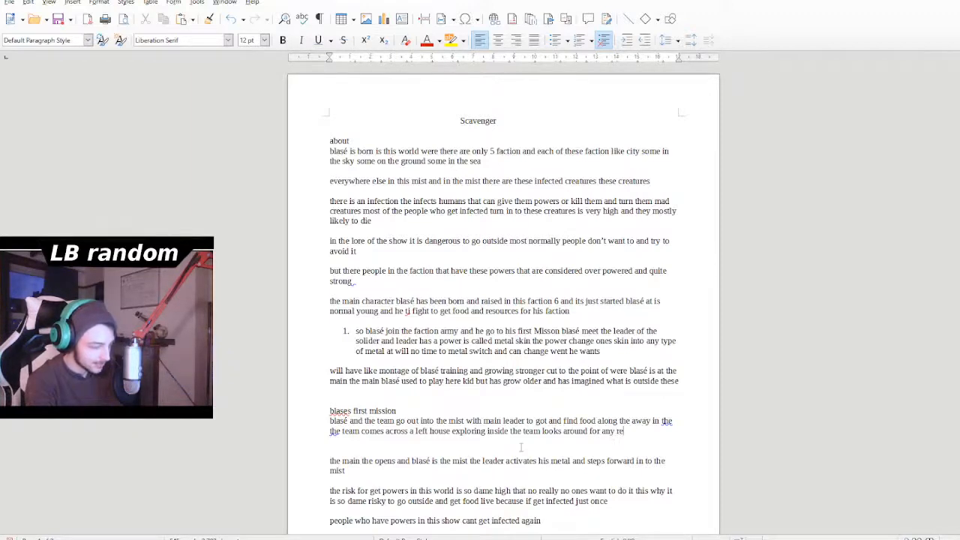
pyautogui.write('so')
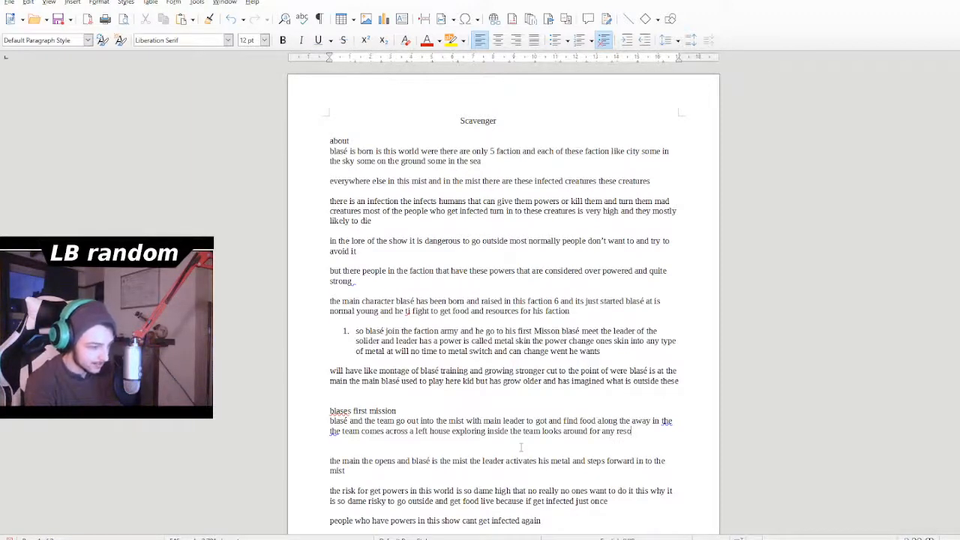
pyautogui.write('urces one ')
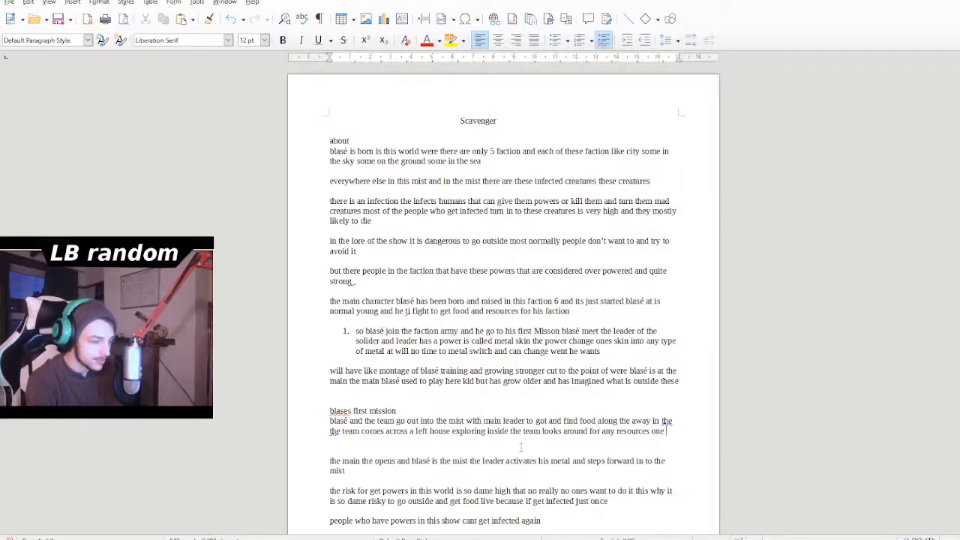
pyautogui.write('meber')
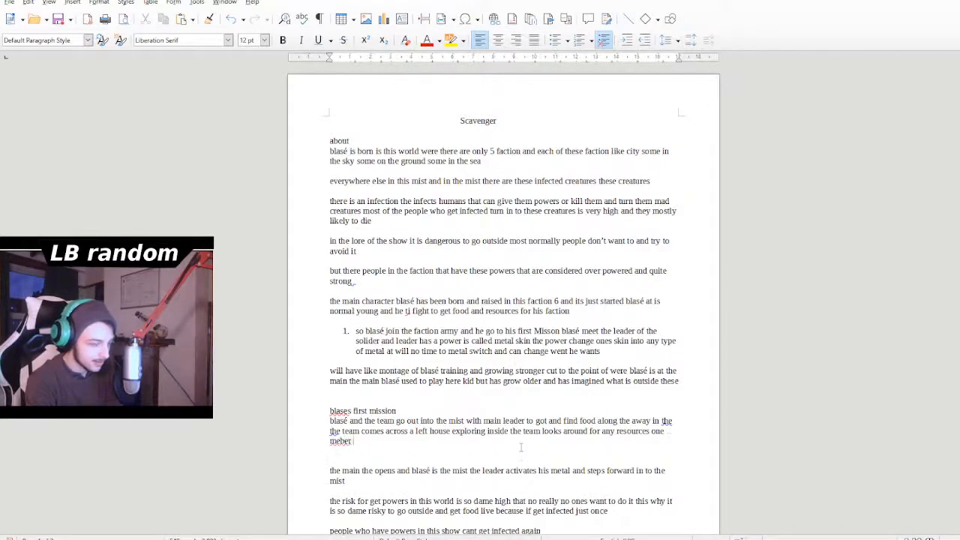
# - Add "one members of the team" after "for any resources" in the first mission paragraph
pyautogui.press('BackSpace')
pyautogui.press('BackSpace')
pyautogui.press('BackSpace')
pyautogui.press('BackSpace')
pyautogui.press('BackSpace')
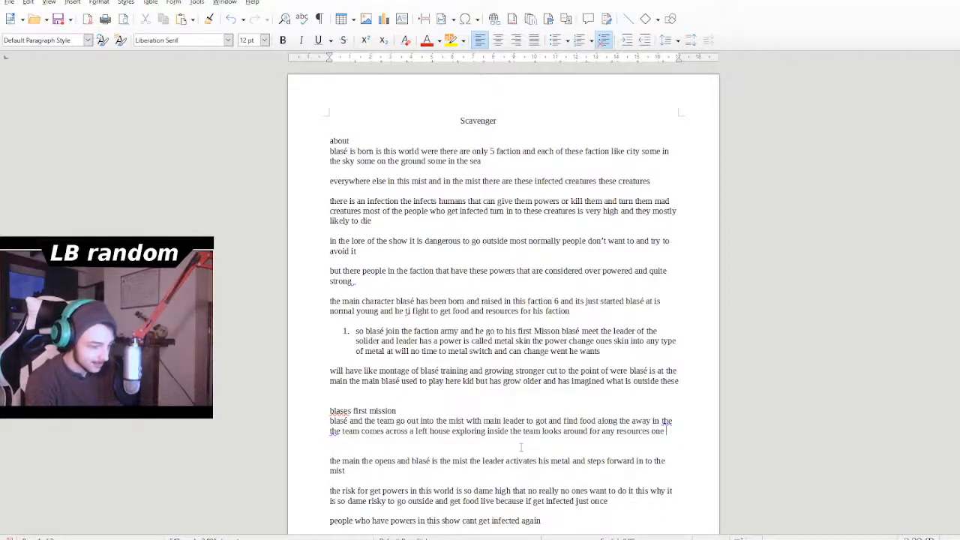
pyautogui.write('mem')
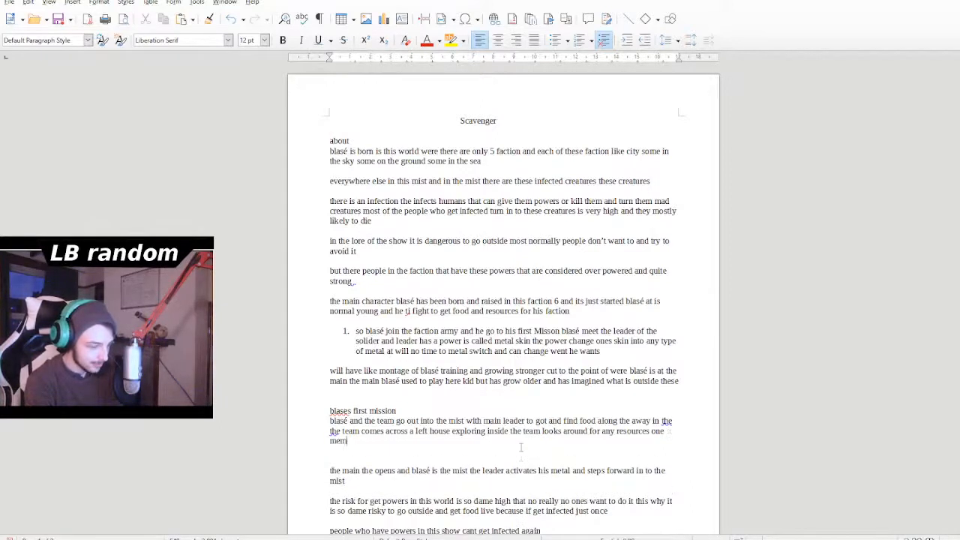
pyautogui.write('bers of the')
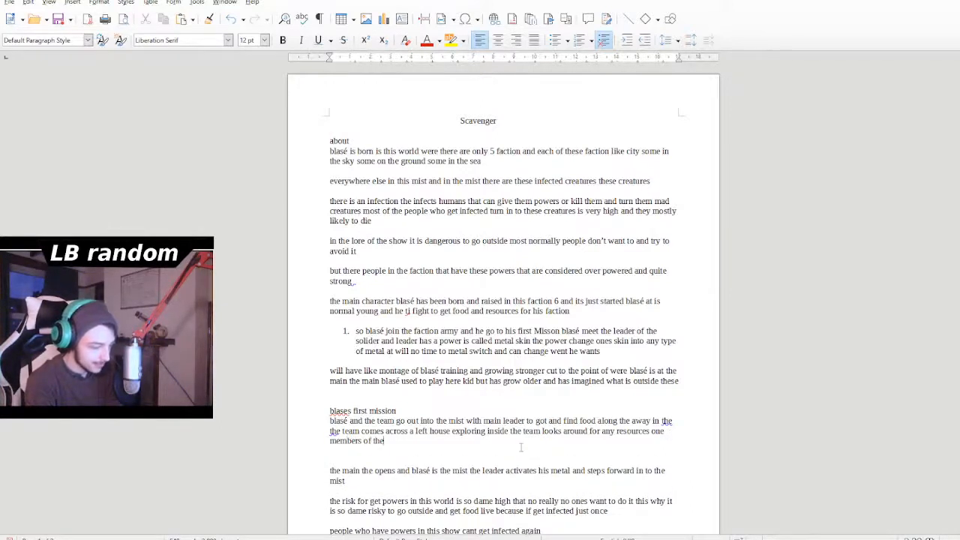
pyautogui.write(' t')
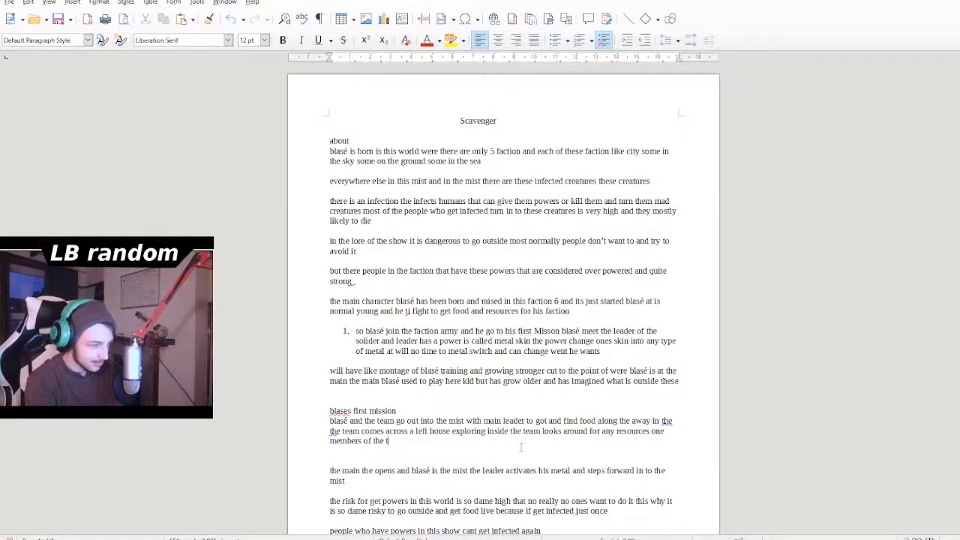
pyautogui.write('eam ')
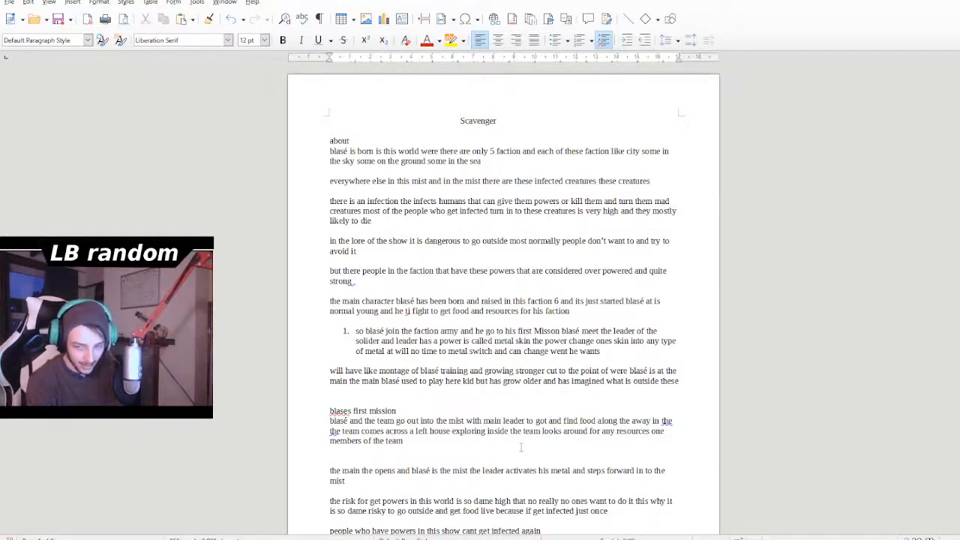
pyautogui.write('f')
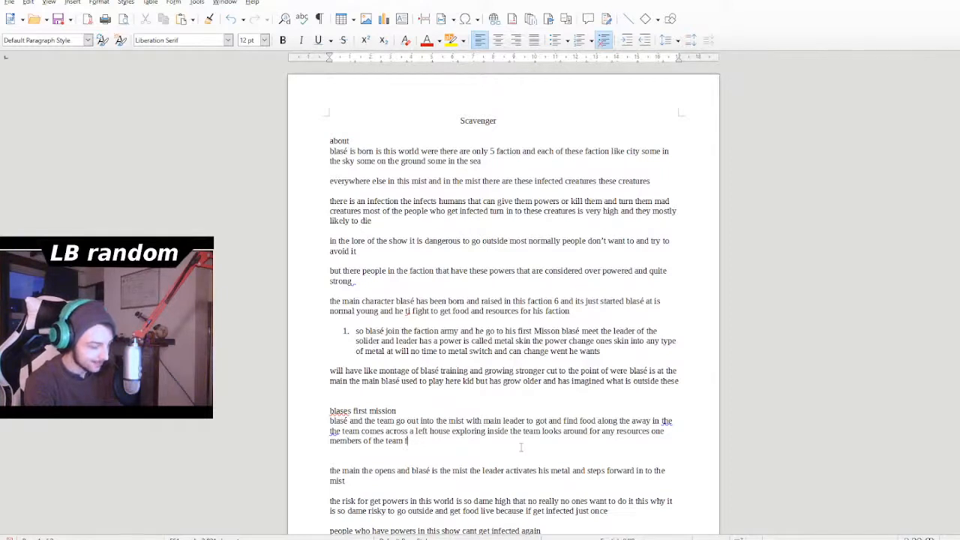
pyautogui.write('ind a trap')
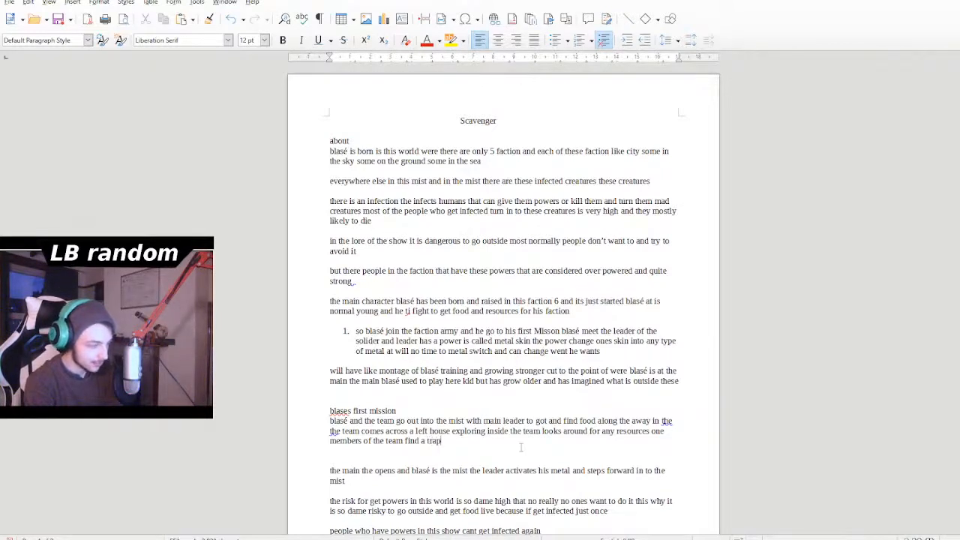
pyautogui.write(' dod')
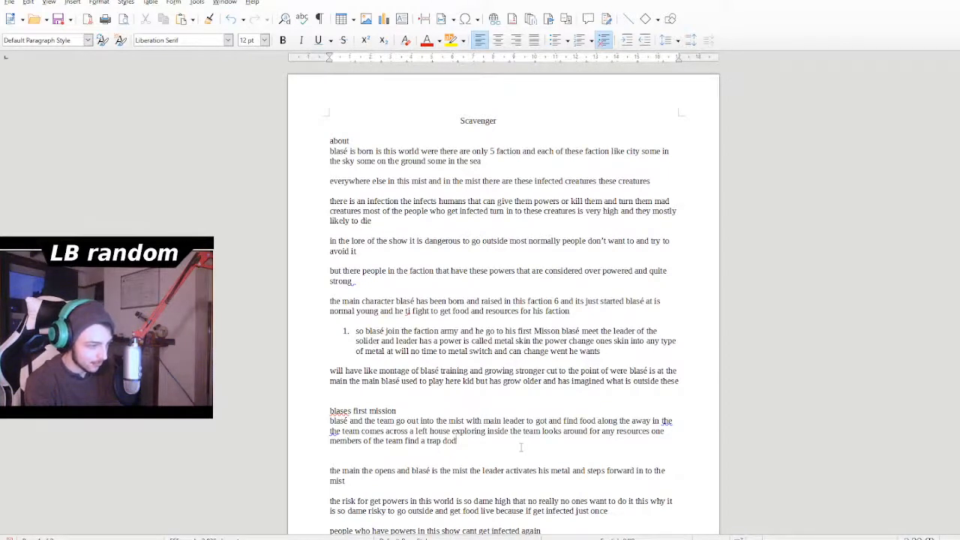
# - Continue the text after "members of the team" with "find a trap door"
pyautogui.press('BackSpace')
pyautogui.write('or')
pyautogui.press('BackSpace')
# - Finish the word "door" in the first mission paragraph and continue it with "this trap open and"
pyautogui.write('r th')
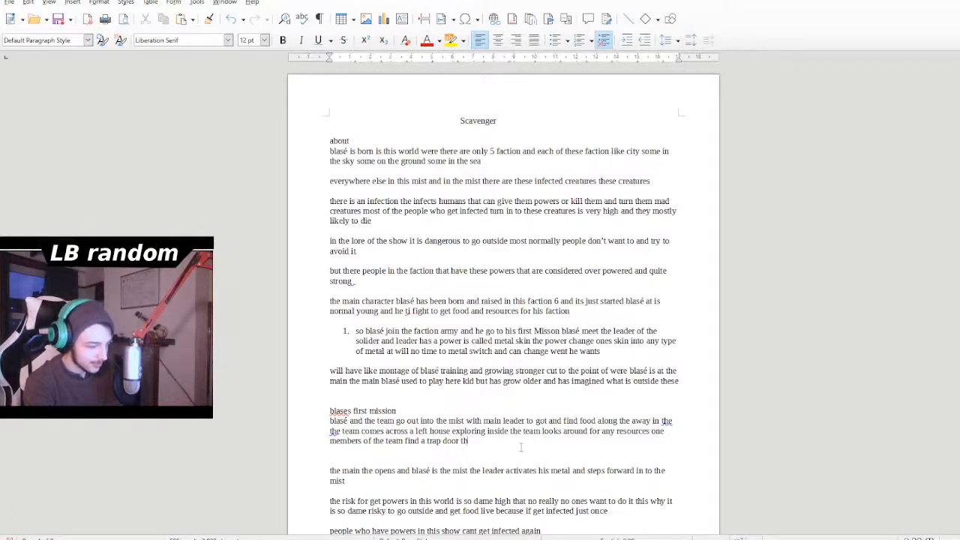
pyautogui.write('is trap ')
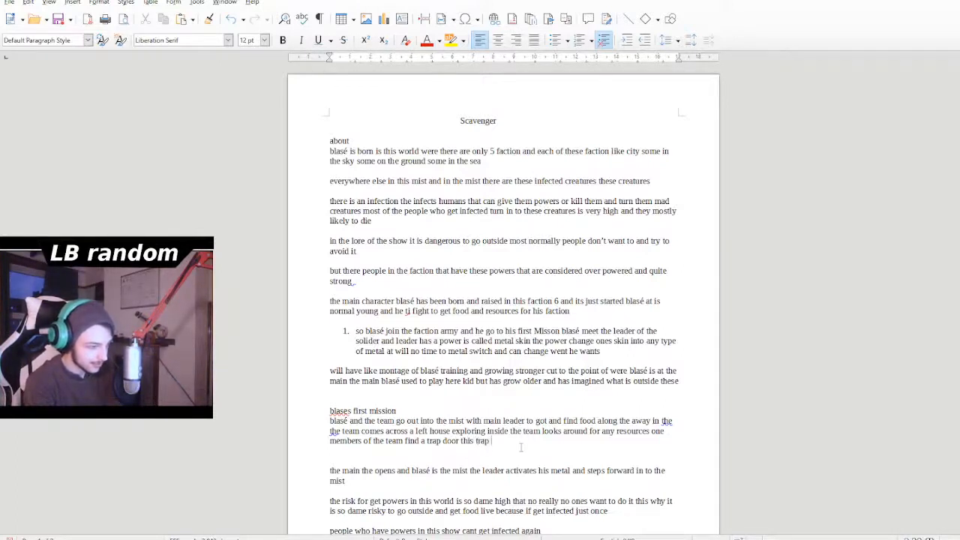
pyautogui.write('open and ty')
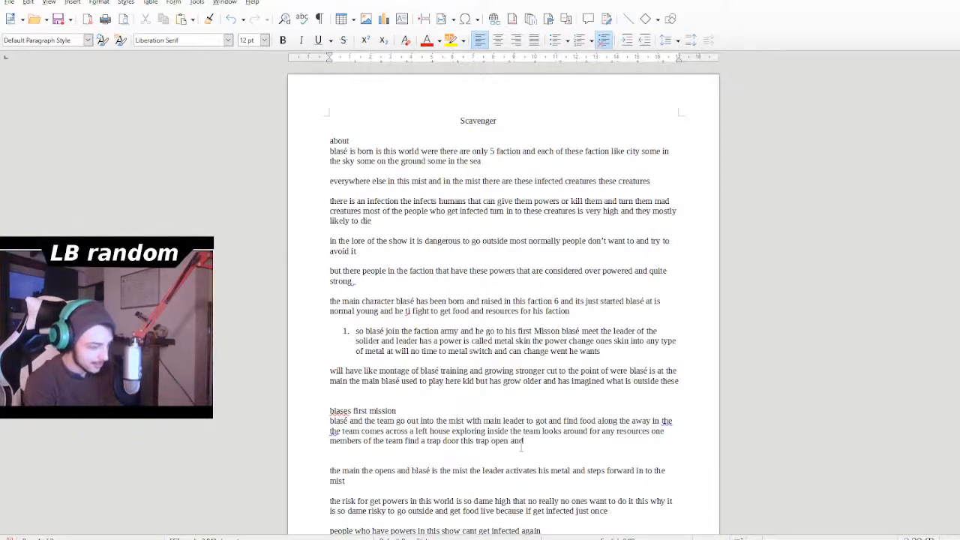
pyautogui.press('BackSpace')
pyautogui.press('BackSpace')
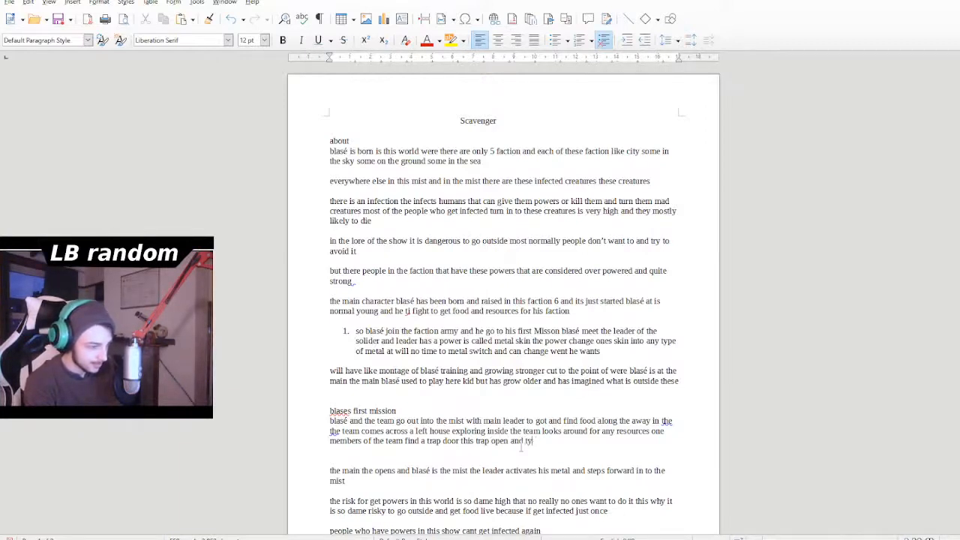
# - Continue the trap door sentence with "takes therm down into a", correcting the misspelled word after "takes"
pyautogui.write('takes thiem')
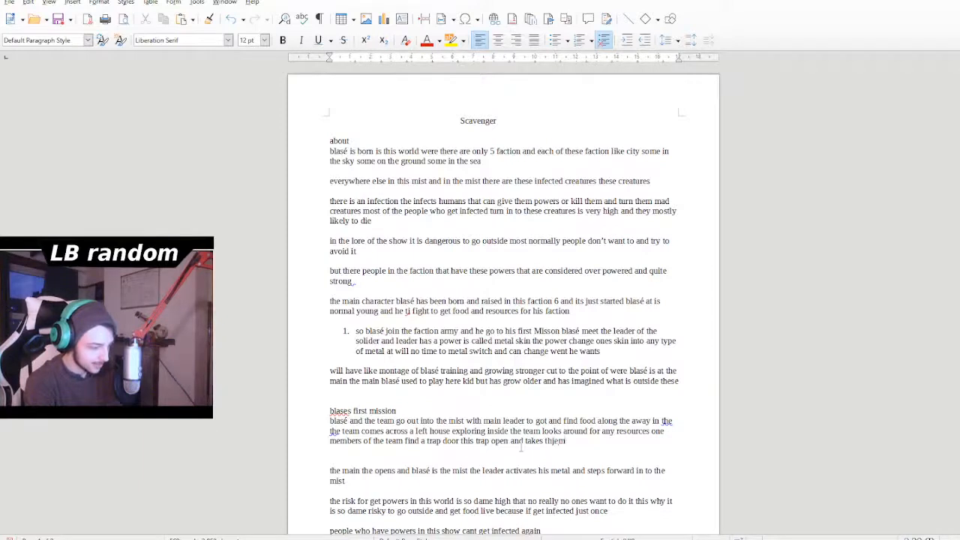
pyautogui.write(' down')
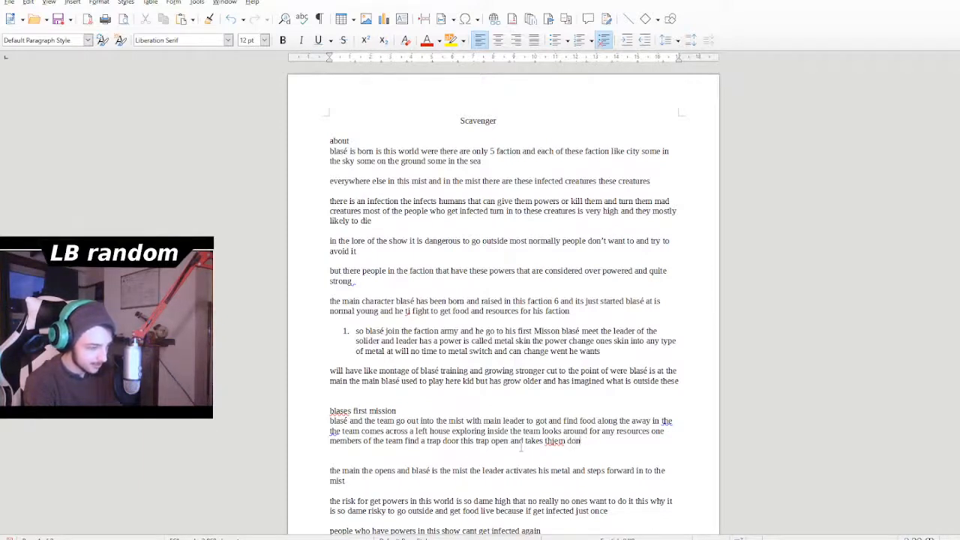
pyautogui.write(' into a')
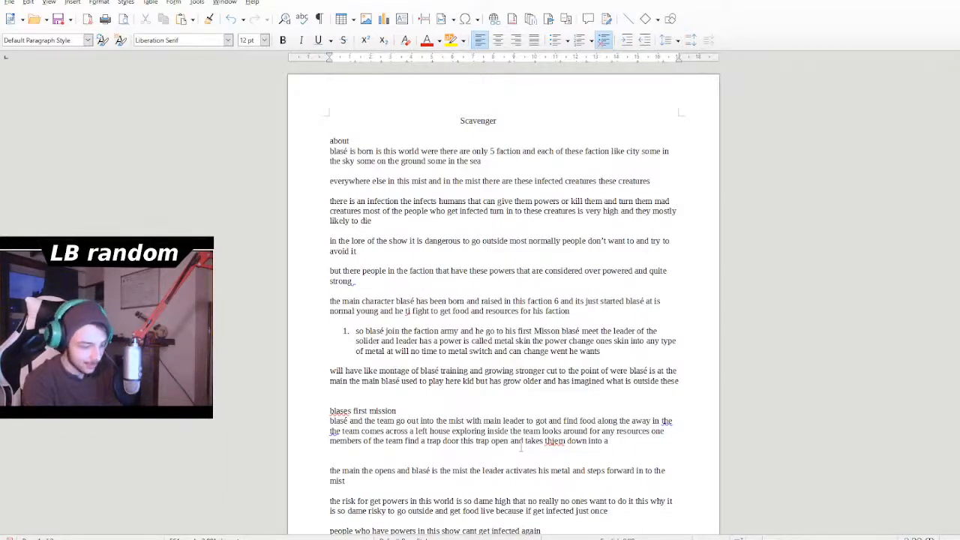
pyautogui.press('Left')
pyautogui.press('Left')
pyautogui.press('Left')
pyautogui.press('Left')
pyautogui.press('Left')
pyautogui.press('BackSpace')
pyautogui.press('BackSpace')
pyautogui.press('BackSpace')
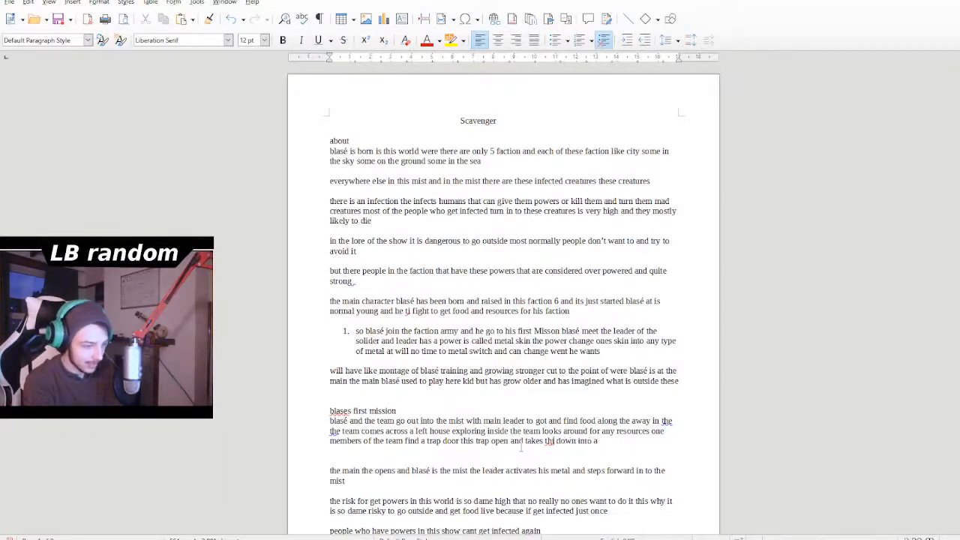
pyautogui.write('erm')
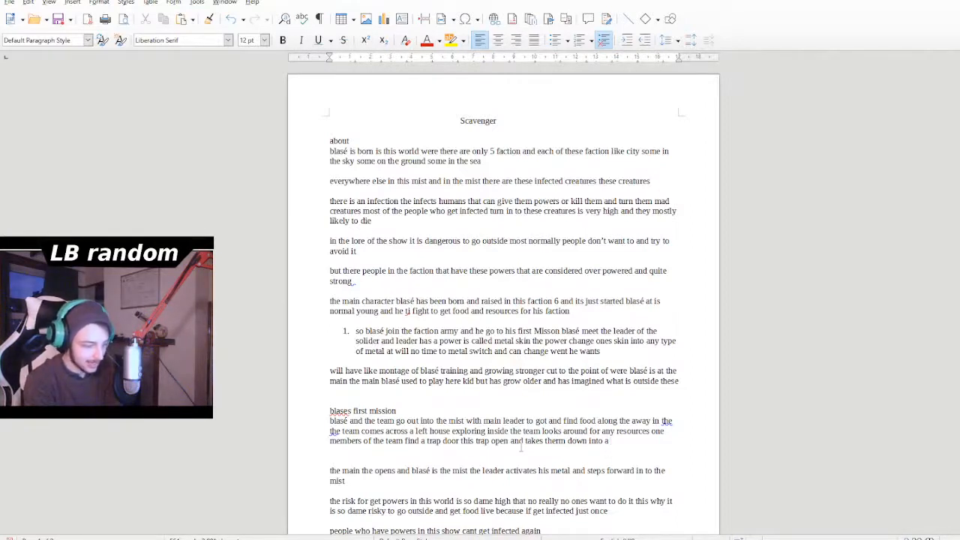
pyautogui.write('celler')
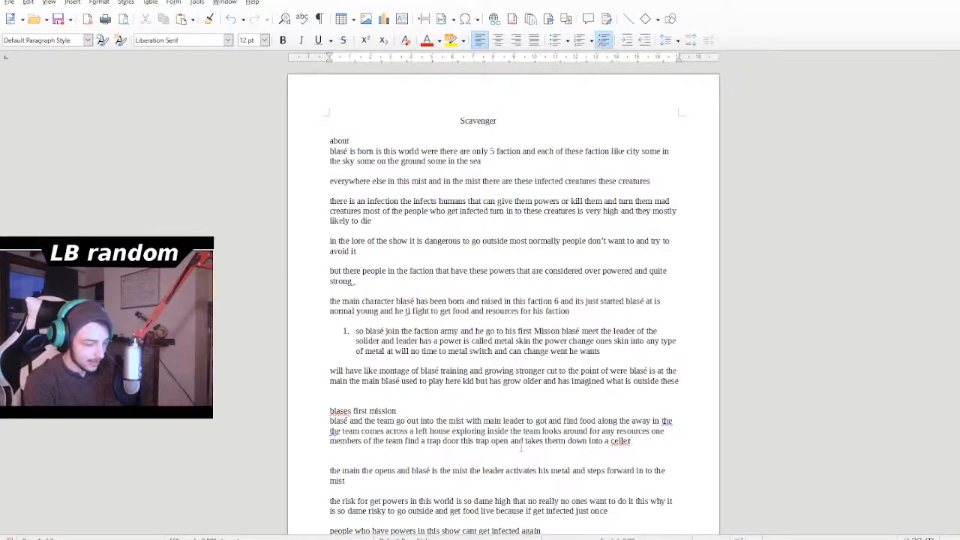
# - End the first mission paragraph with "cella has food" after "down into a"
pyautogui.press('BackSpace')
pyautogui.press('BackSpace')
pyautogui.press('BackSpace')
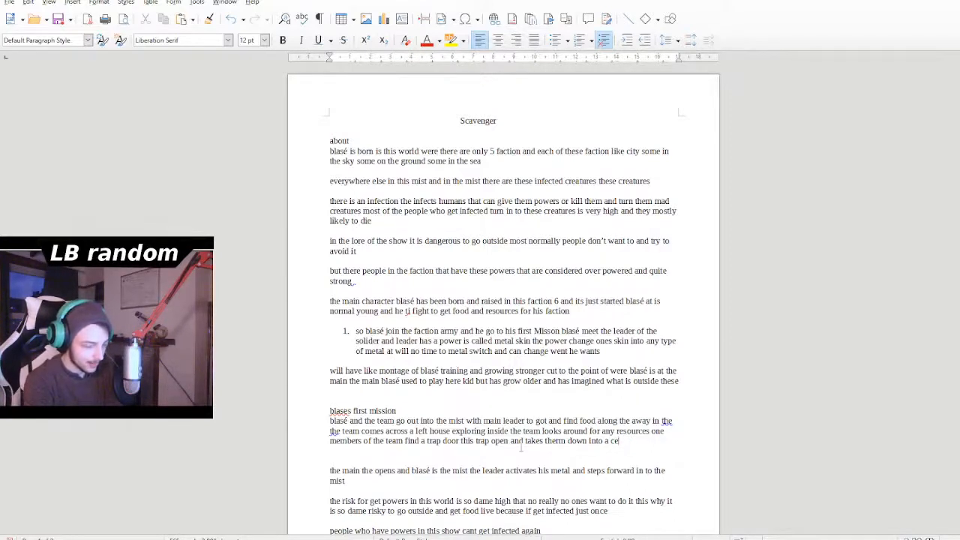
pyautogui.write('lla')
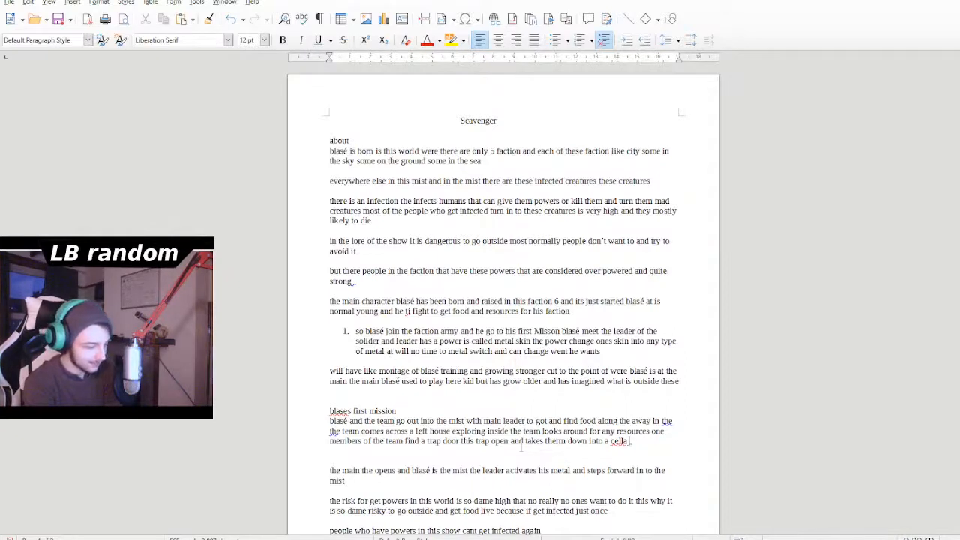
pyautogui.write(' has')
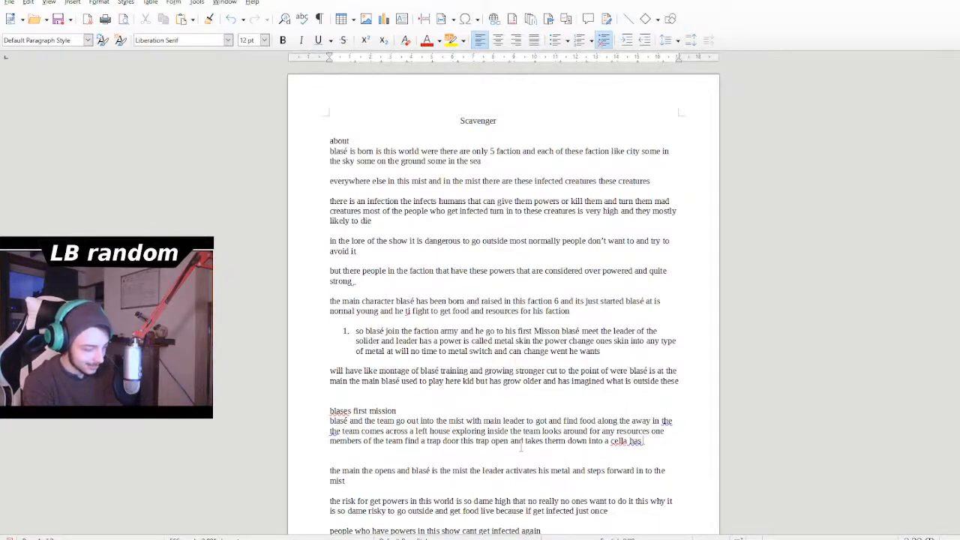
pyautogui.write(' food')
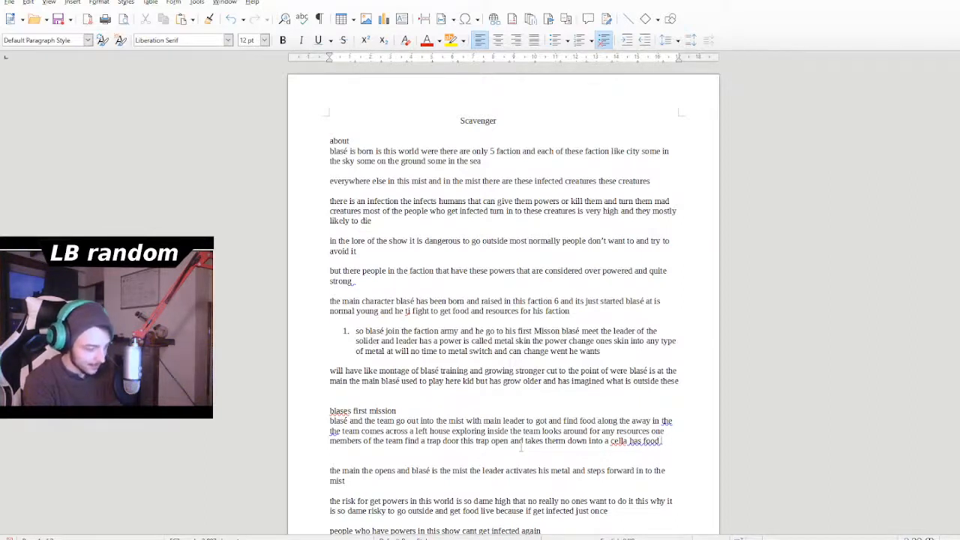
# - Start a new paragraph below the first mission paragraph, separated by a blank line, with "as the team take the food back up the"
pyautogui.press('Return')
pyautogui.press('Return')
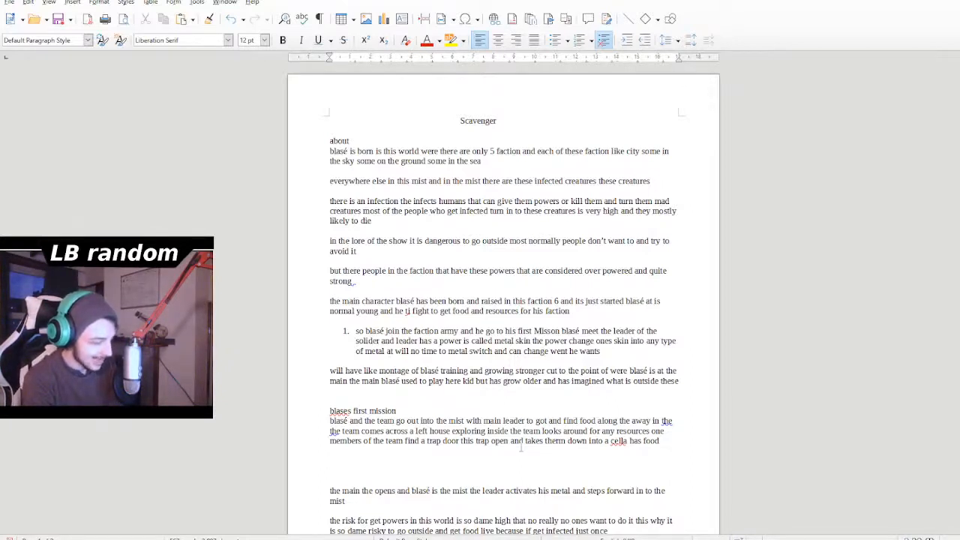
pyautogui.write('as the team')
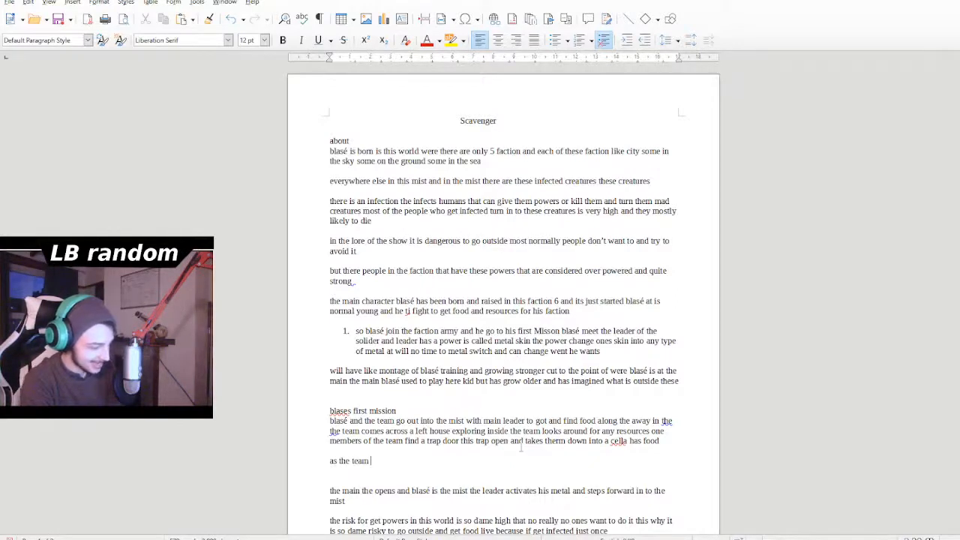
pyautogui.write(' take the ')
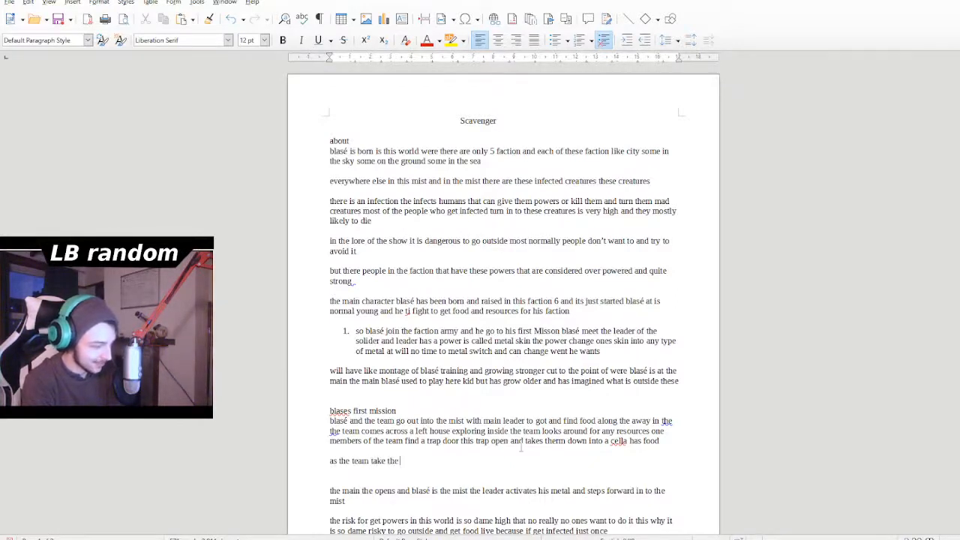
pyautogui.write('food back ')
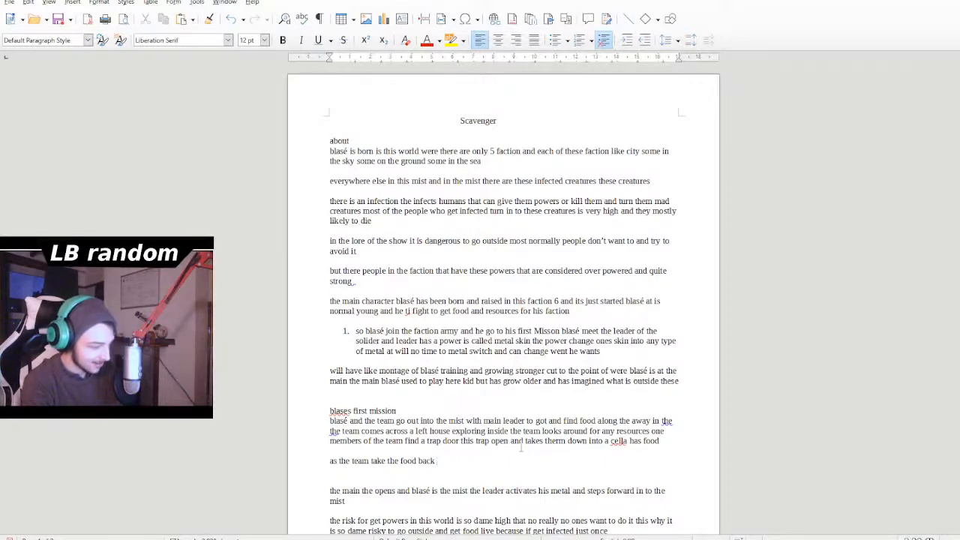
pyautogui.write('up the')
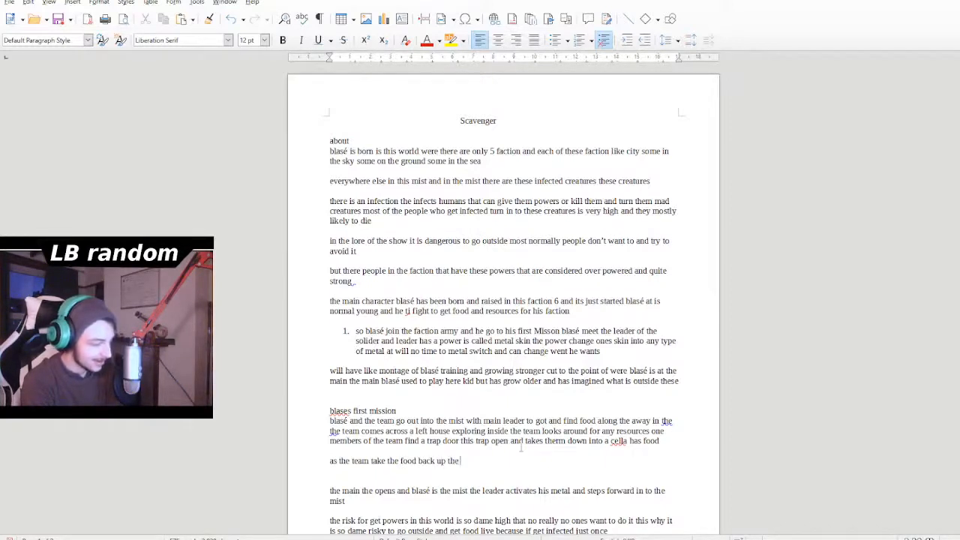
pyautogui.write(' lad')
# - Continue the new paragraph after "back up the" with "leader hear a noise outside"
pyautogui.press('BackSpace')
pyautogui.press('BackSpace')
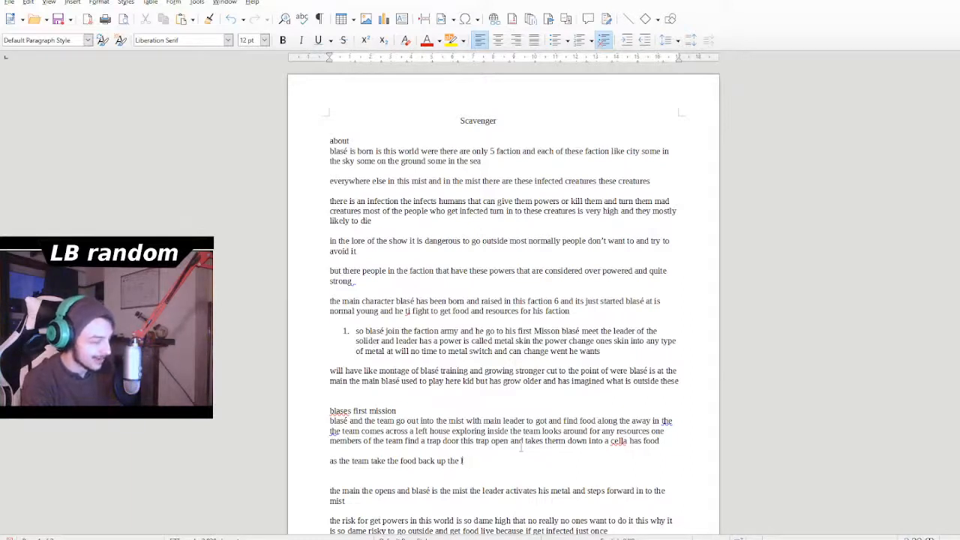
pyautogui.write('eader ')
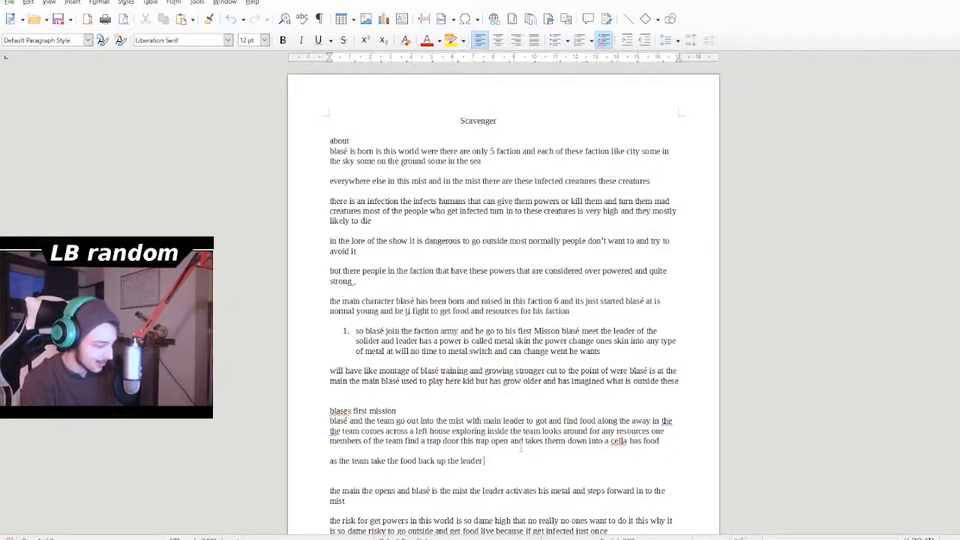
pyautogui.write('hear a n')
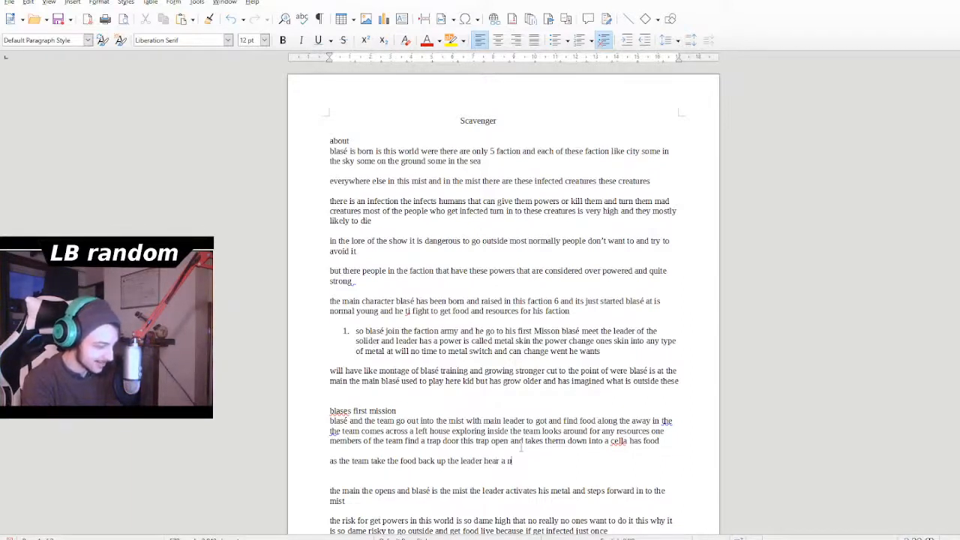
pyautogui.write('oise out')
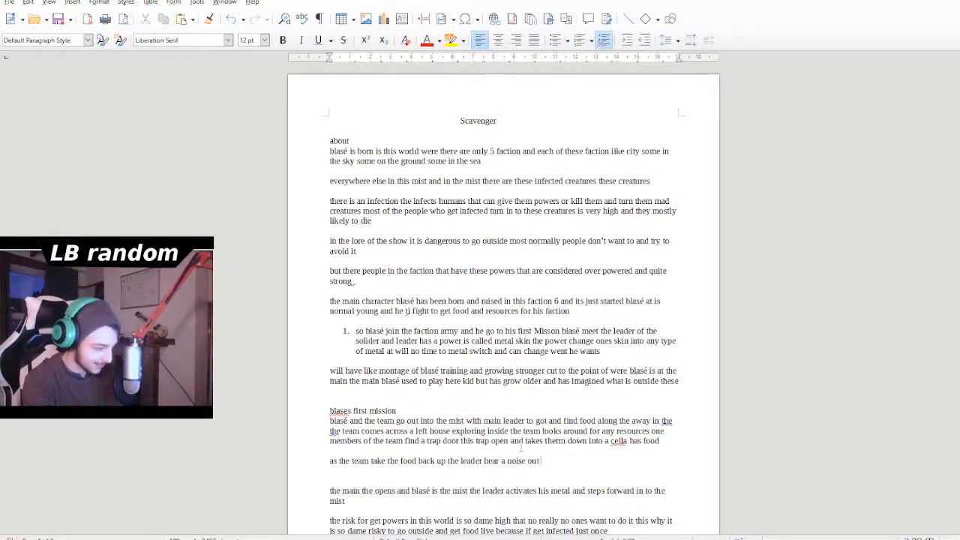
pyautogui.write('side ')
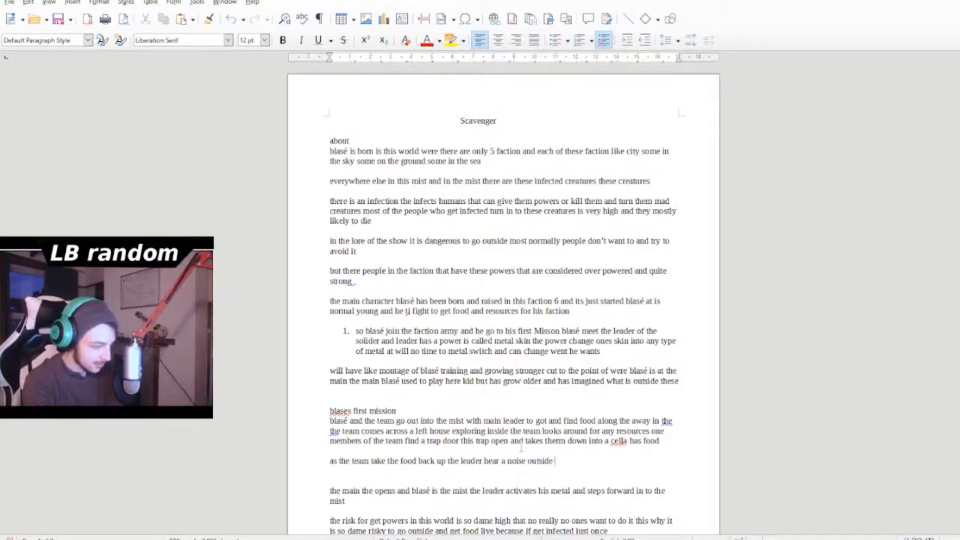
pyautogui.write('lookin')
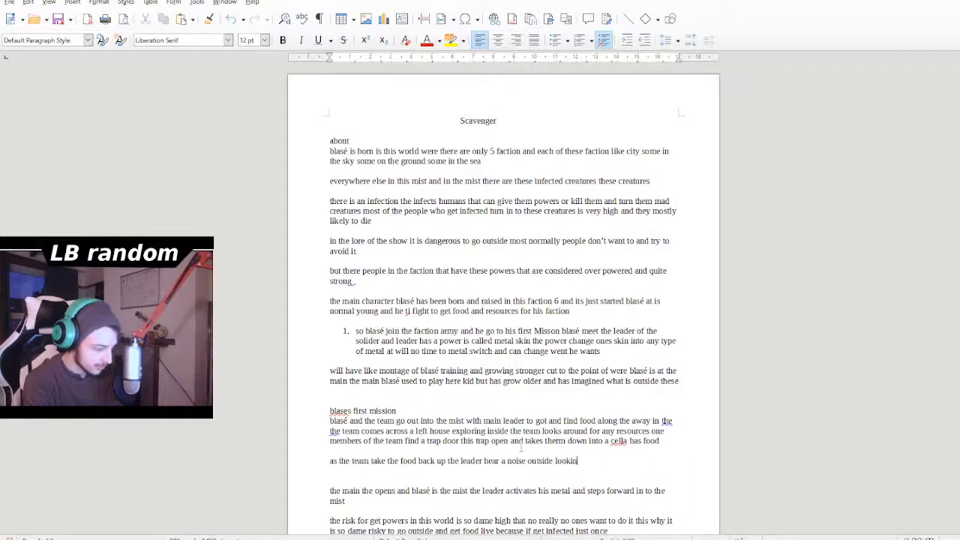
pyautogui.write('g ')
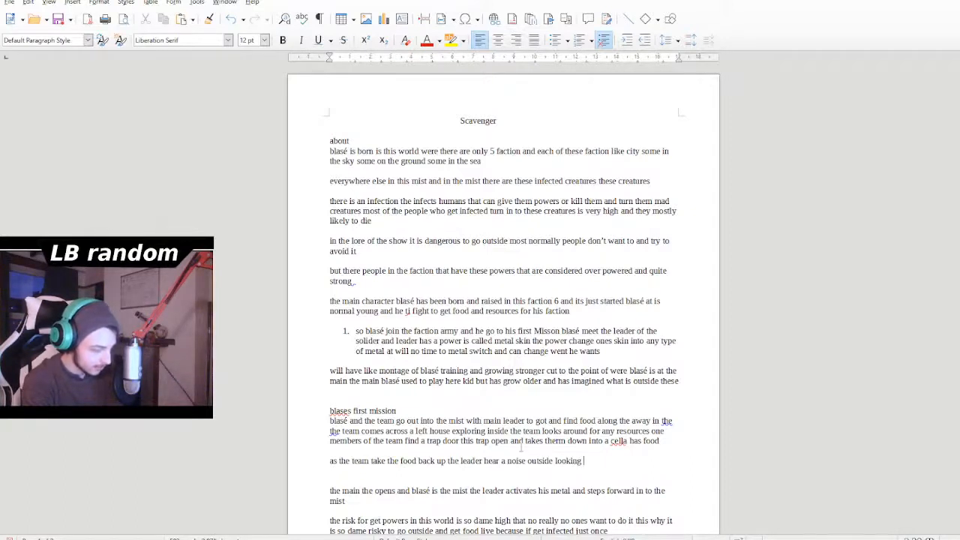
pyautogui.write('one of t')
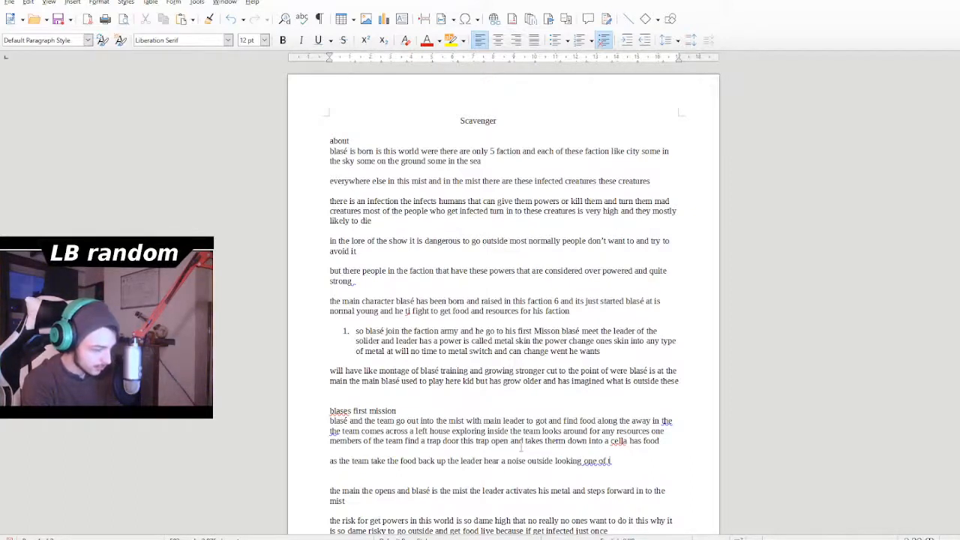
# - Extend the sentence after "a noise outside" with "looking one of holes in the hosue the"
pyautogui.press('BackSpace')
pyautogui.write('hole')
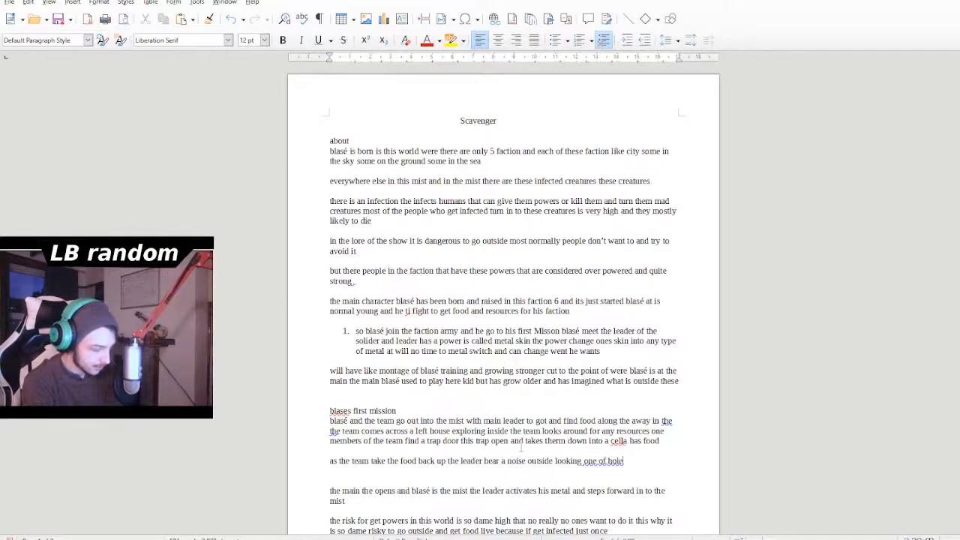
pyautogui.write('s in the hosue the')
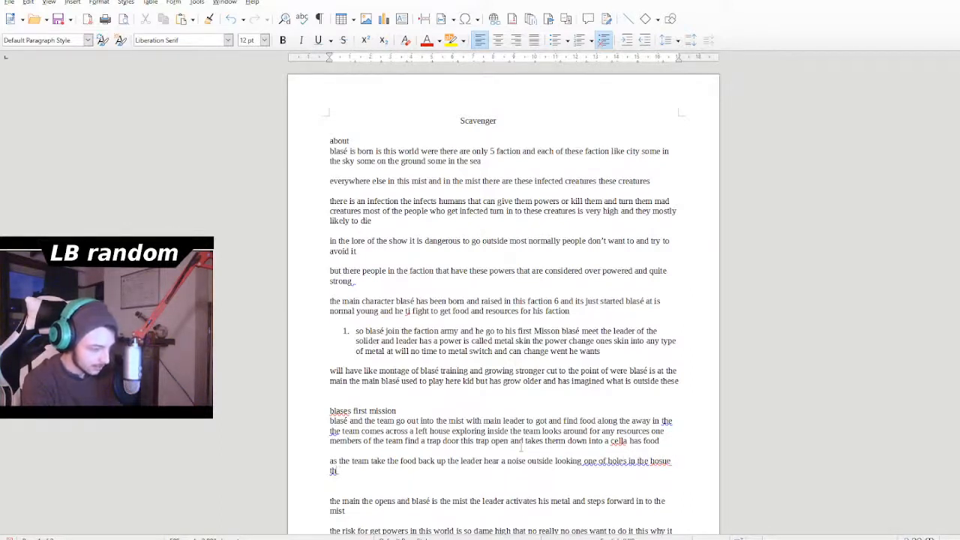
pyautogui.write(' see a')
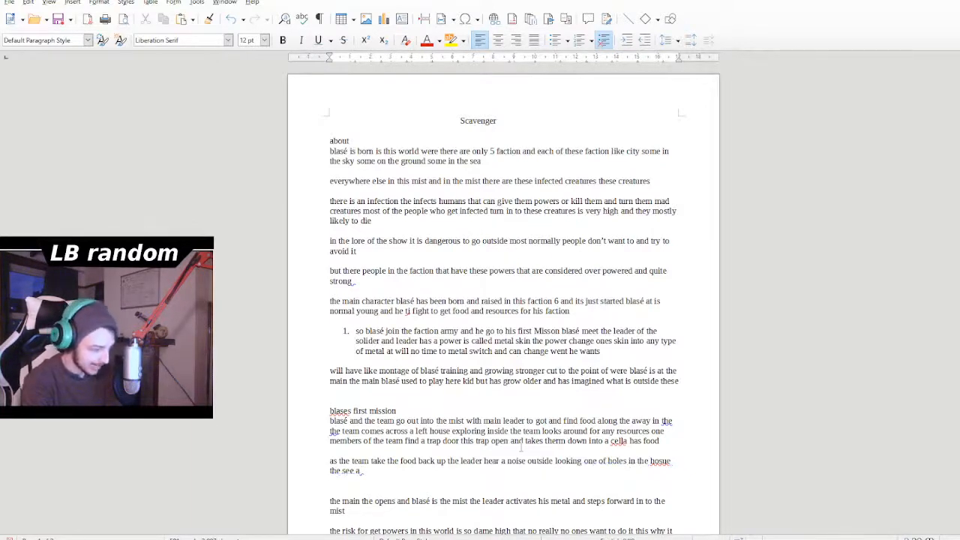
pyautogui.write(' powee')
# - Add "see a power creature" to the end of the sentence about the holes in the house
pyautogui.press('BackSpace')
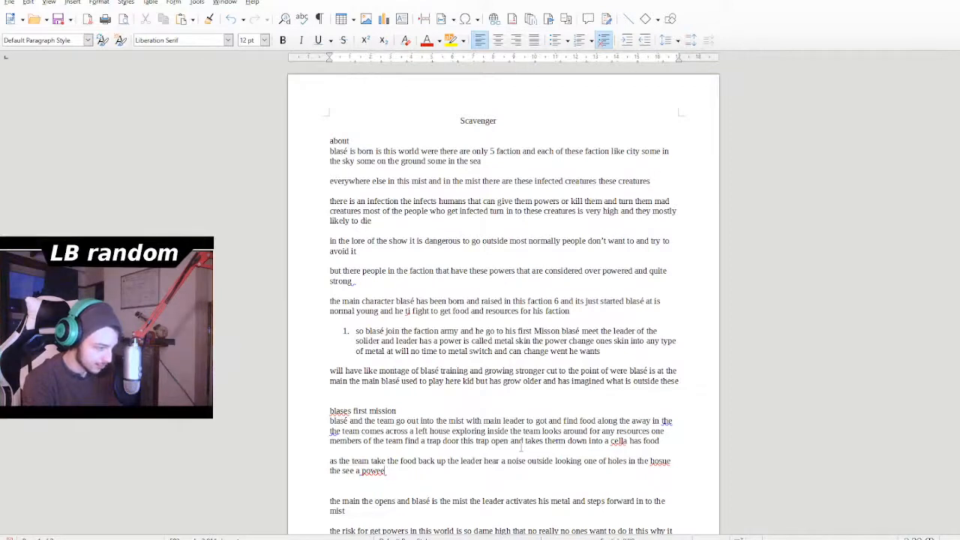
pyautogui.write('r creature')
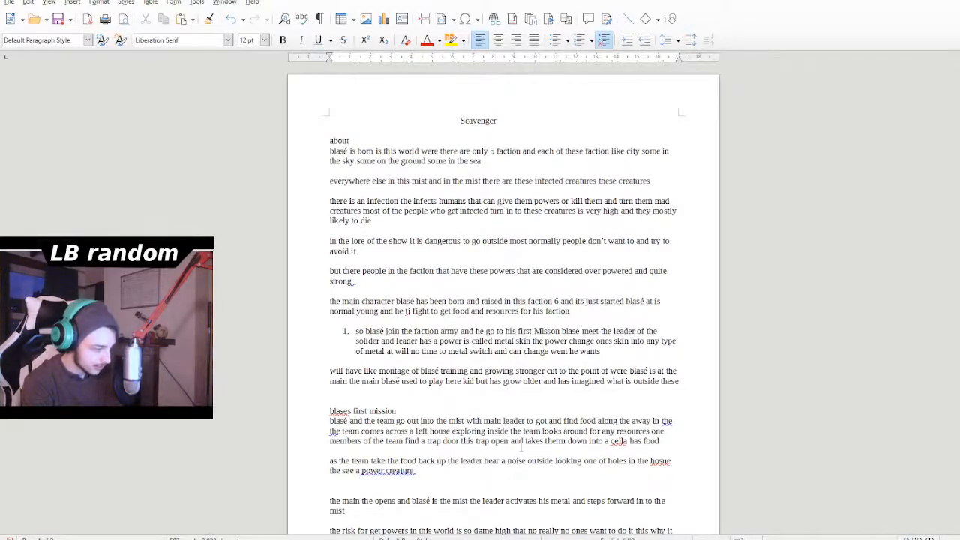
pyautogui.write(' in')
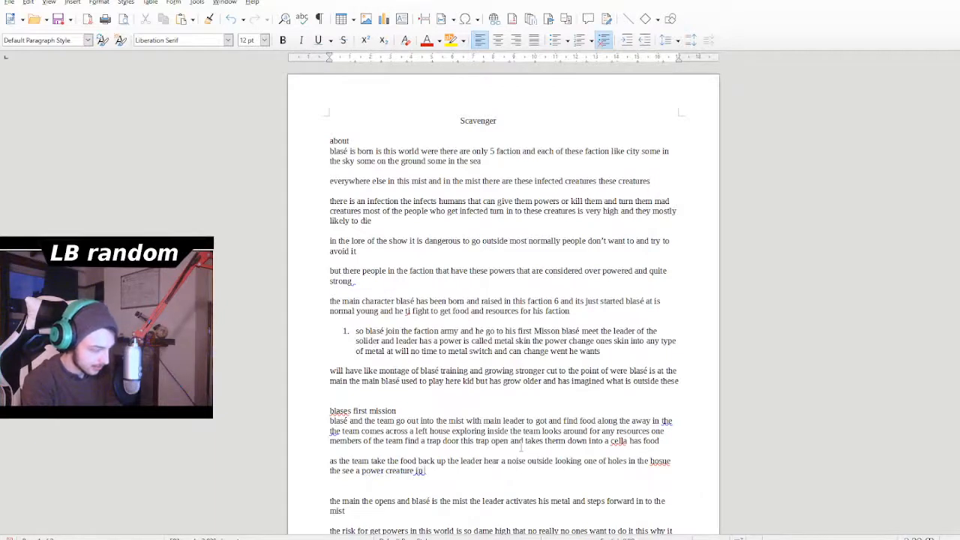
pyautogui.write(' t')
# - Continue the sentence after "a power creature" with "in the distant as closer more and more"
pyautogui.write('istaut')
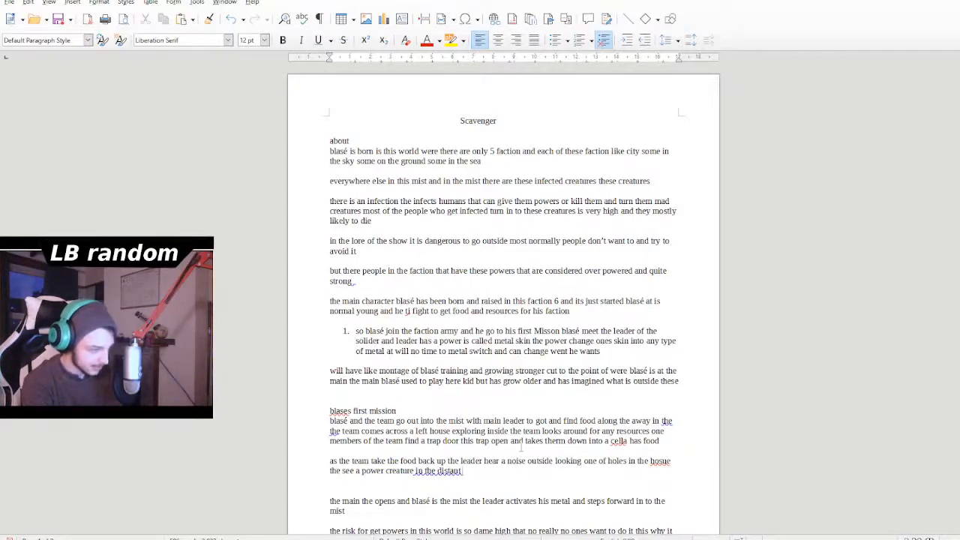
pyautogui.write(' as')
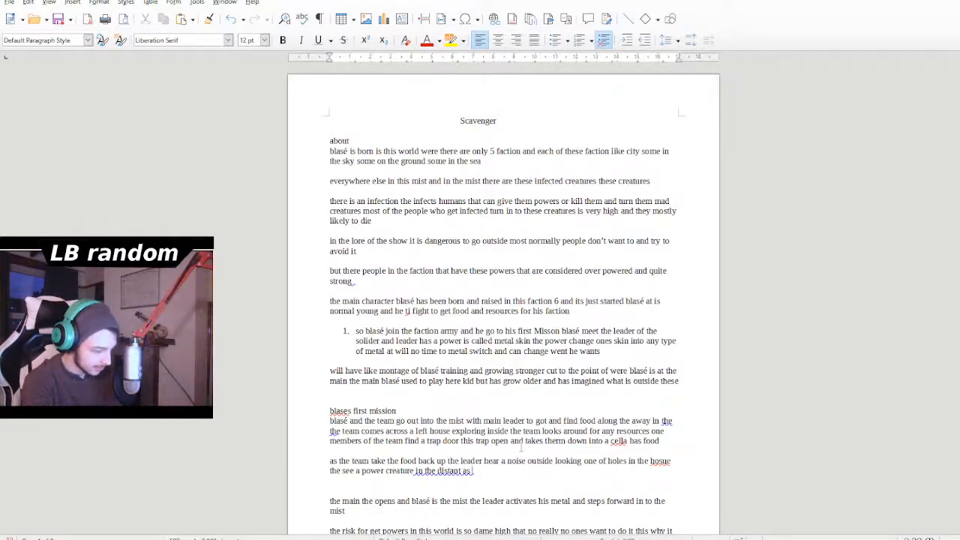
pyautogui.write(' close')
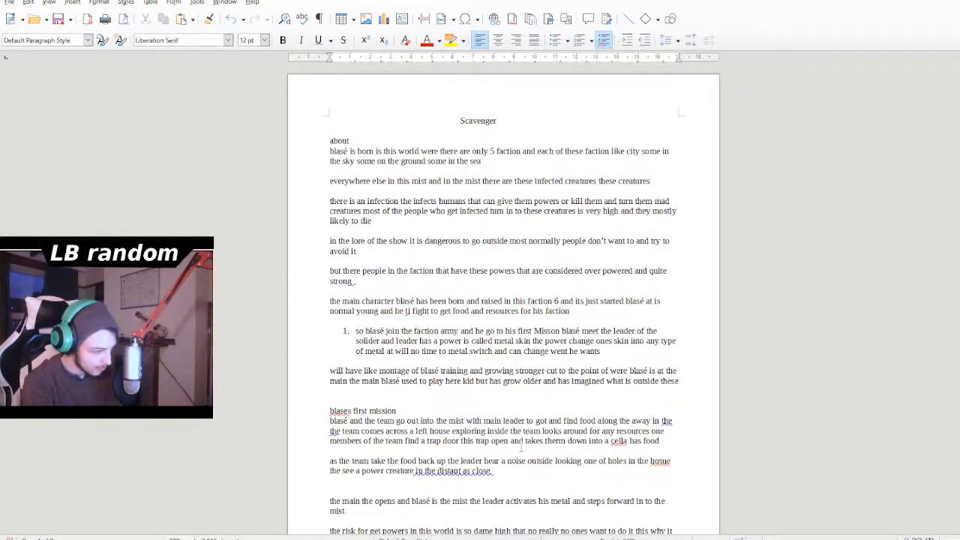
pyautogui.write('r mo')
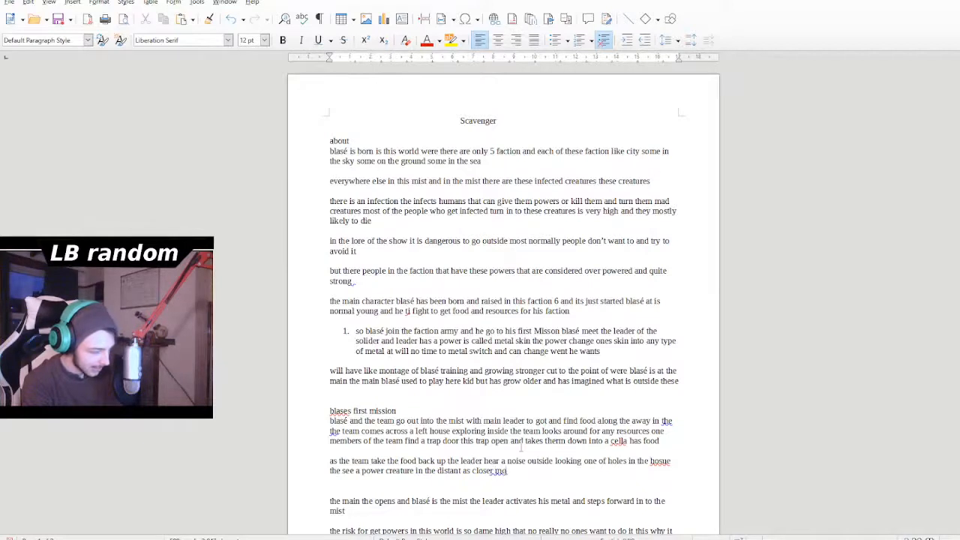
pyautogui.write('re and m')
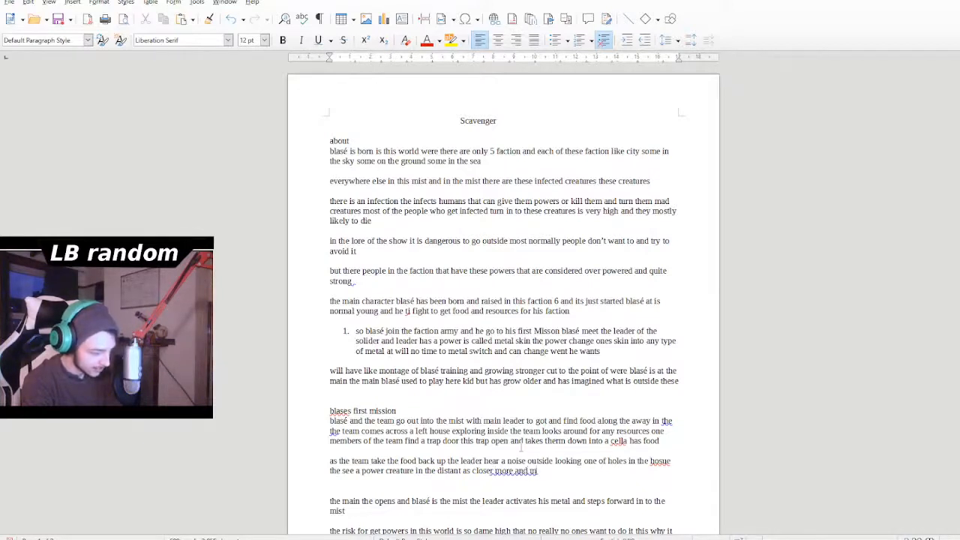
pyautogui.write('ore creates')
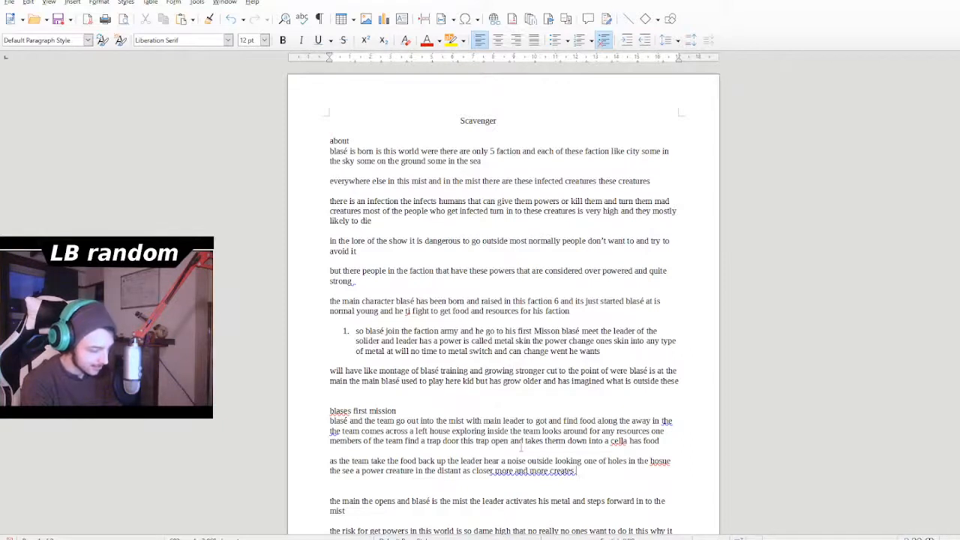
pyautogui.write('t come c')
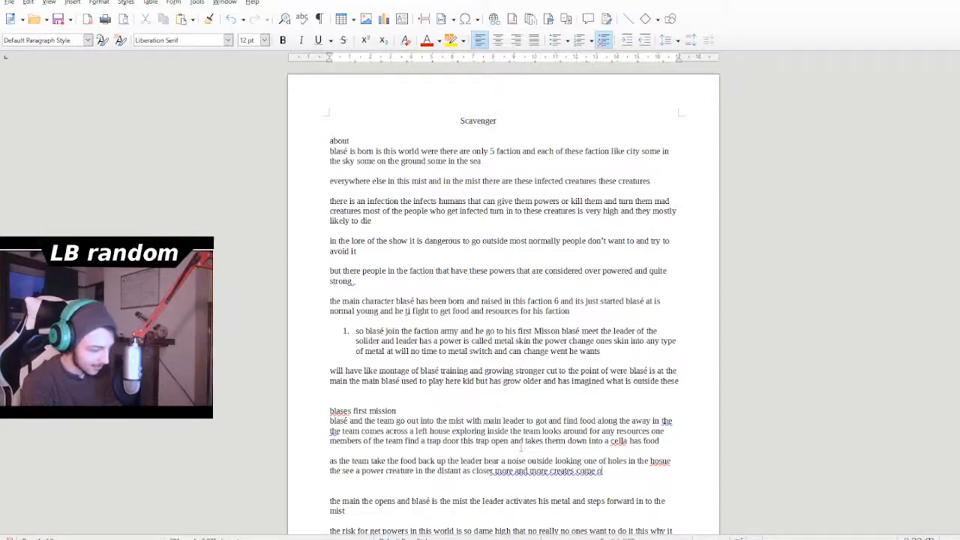
pyautogui.write('ut eh mist')
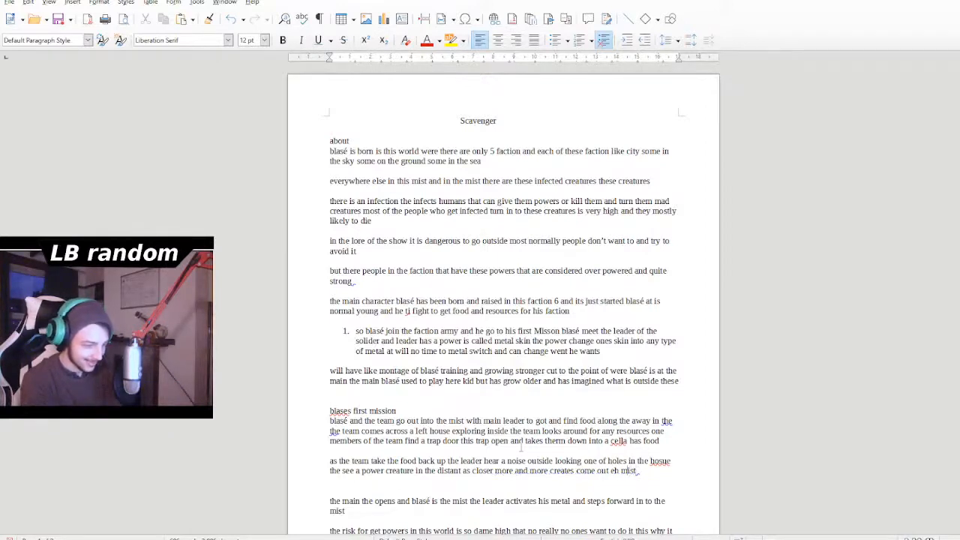
# - Complete the clause after "more and more" with "creates come out the mist", correcting the misspelled "eh" to "the"
pyautogui.press('BackSpace')
pyautogui.press('BackSpace')
pyautogui.press('BackSpace')
pyautogui.write('the')
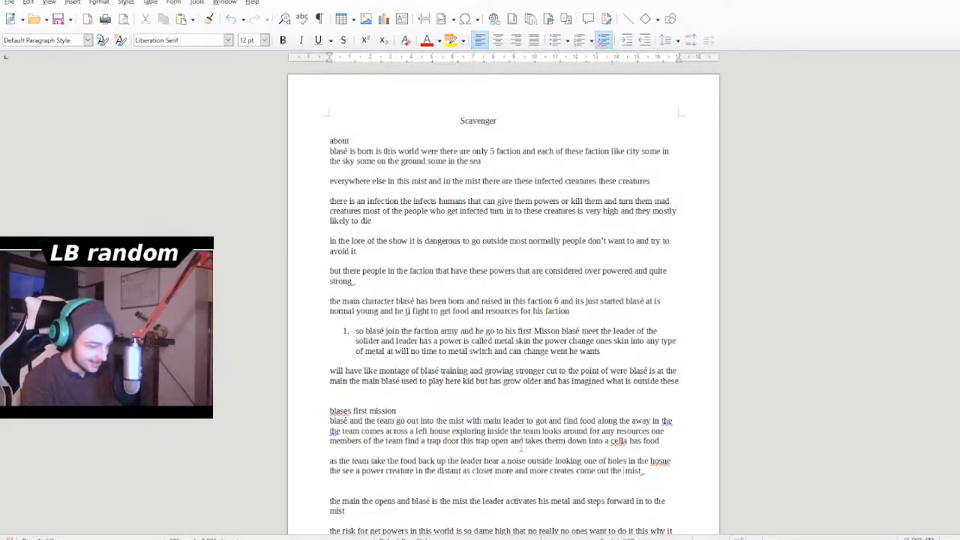
pyautogui.press('BackSpace')
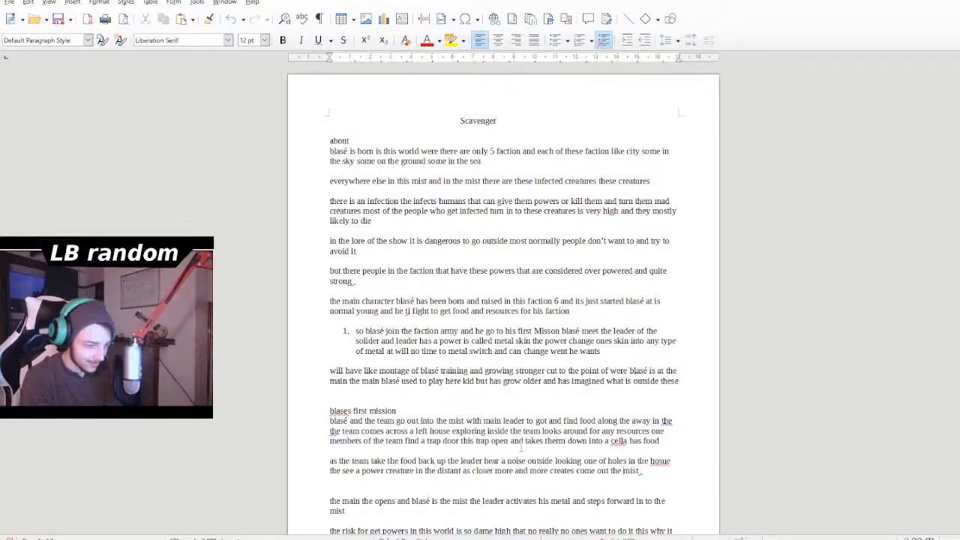
# - Add "the main freacks out all he think about" after "come out the mist"
pyautogui.write('the')
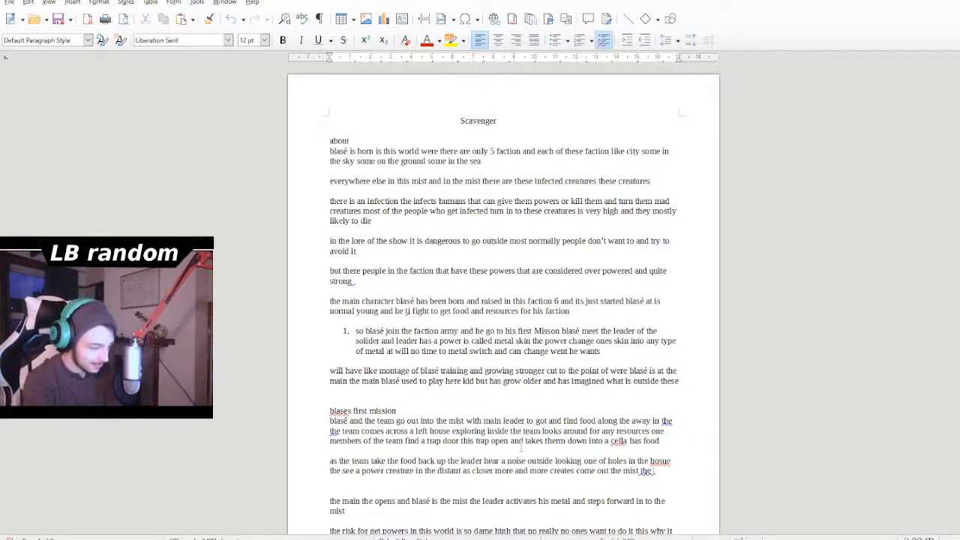
pyautogui.write(' main freacks')
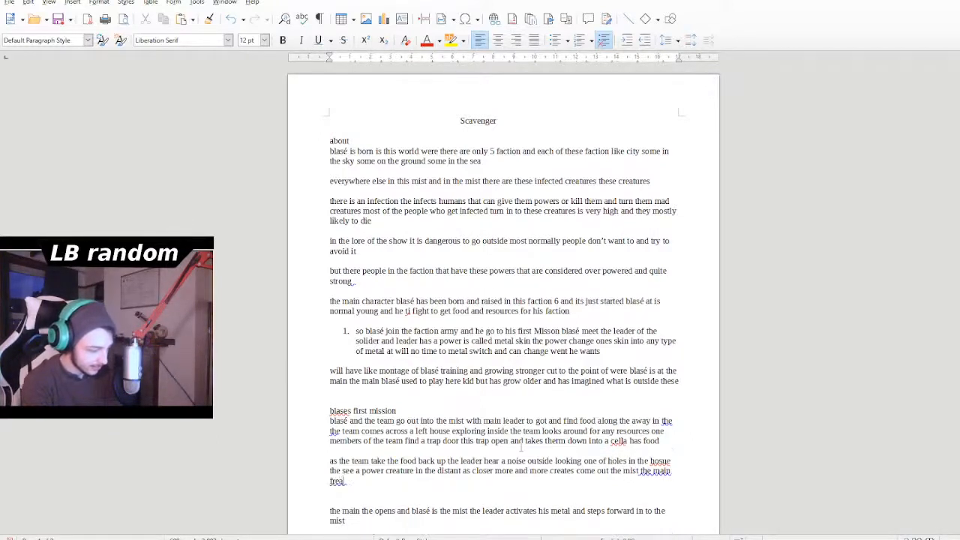
pyautogui.write(' o')
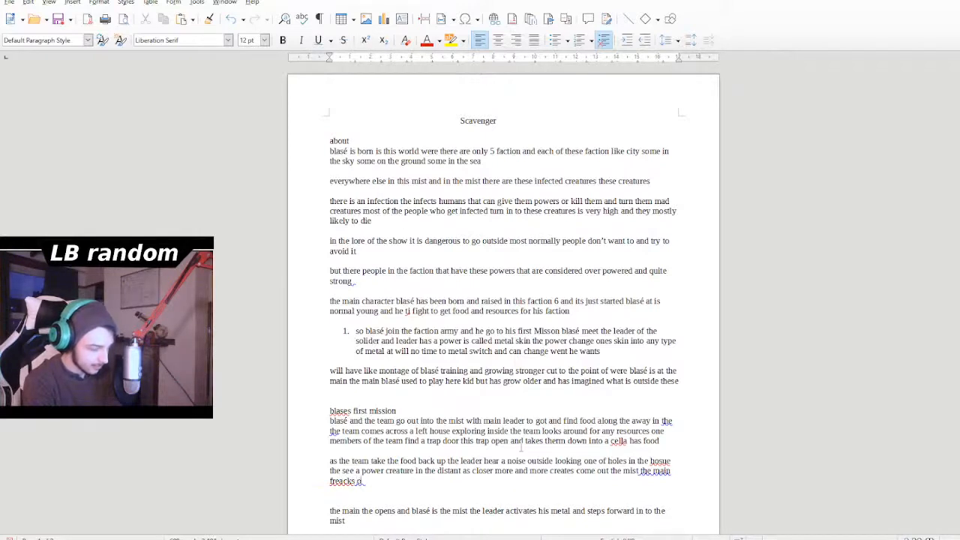
pyautogui.write('ut all be')
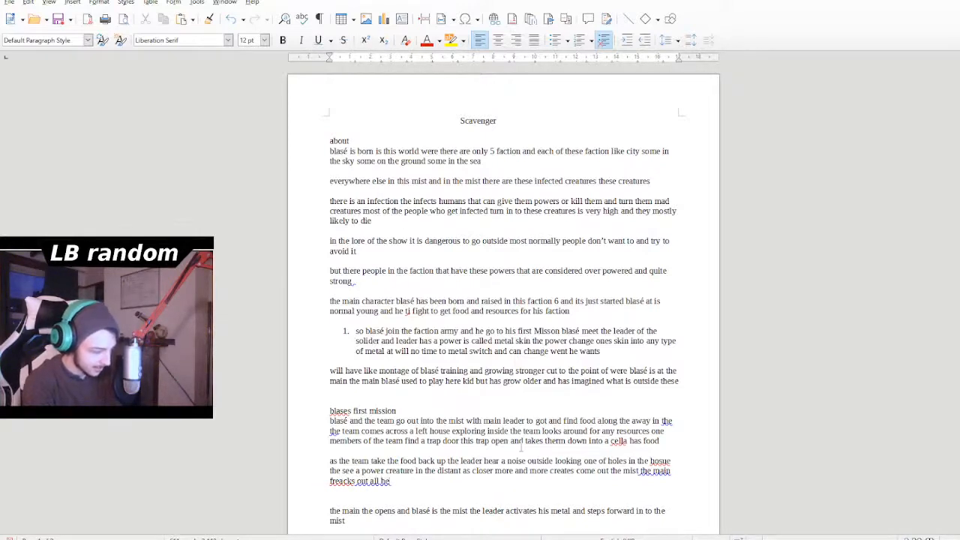
pyautogui.write(' think')
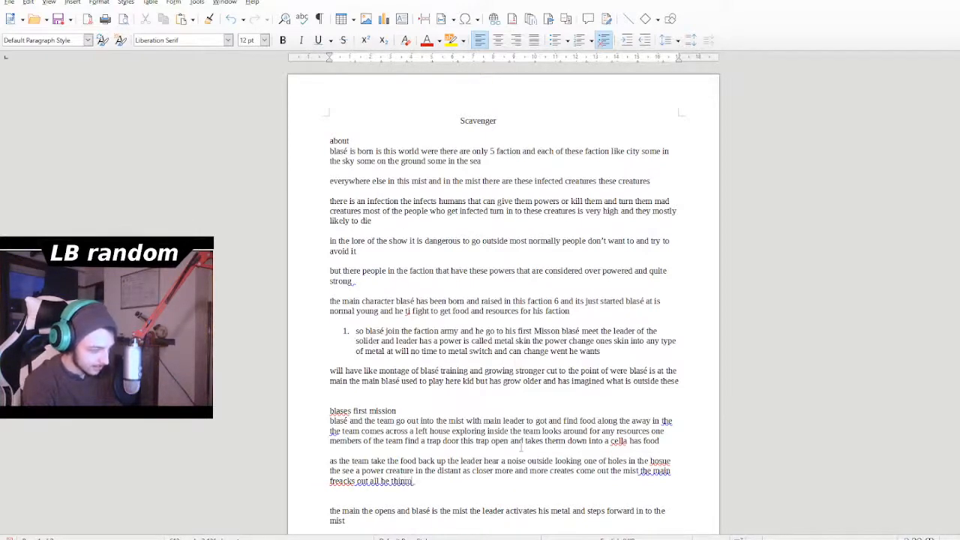
pyautogui.write(' about.')
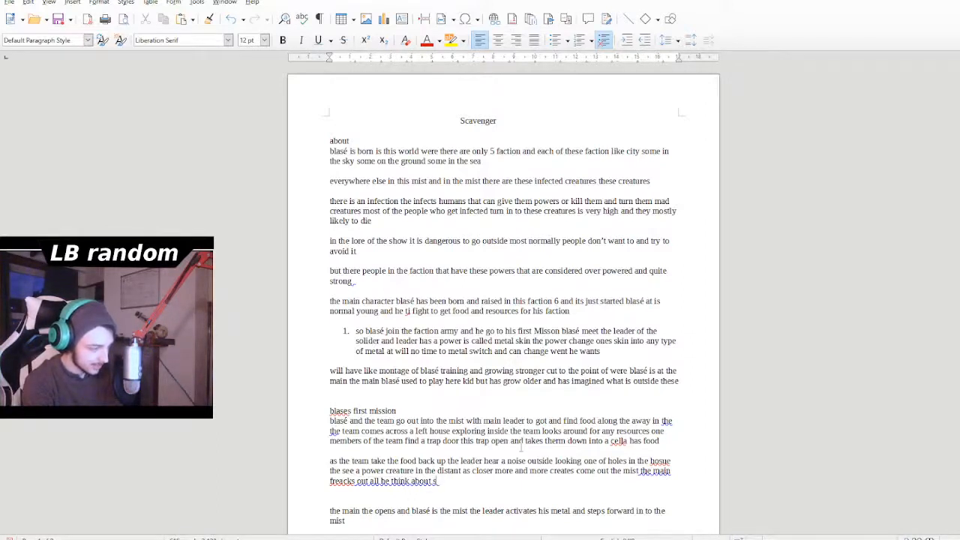
pyautogui.write('safe')
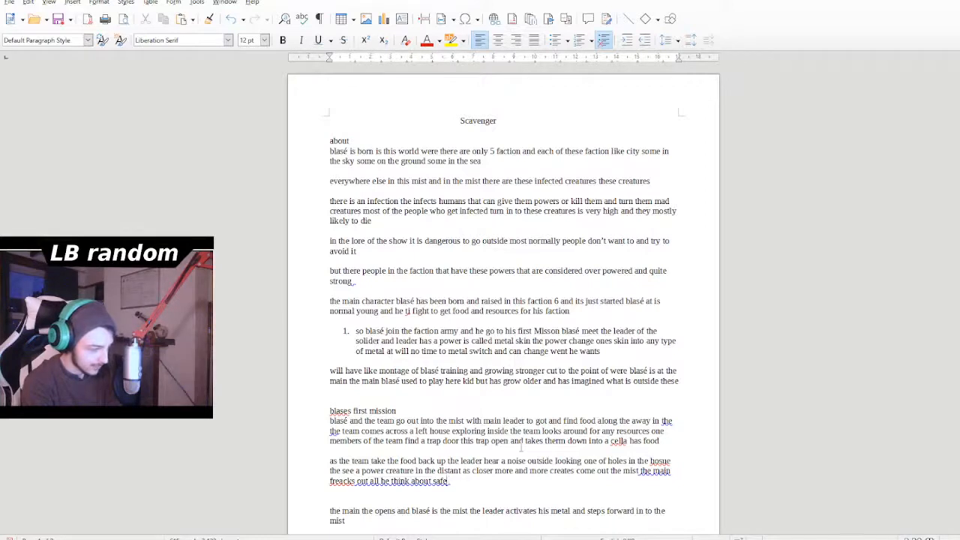
# - Finish the leader's thought after "think about" with "safety of the food and his men", correcting the spelling of "safety"
pyautogui.press('BackSpace')
pyautogui.press('BackSpace')
pyautogui.write('ty o')
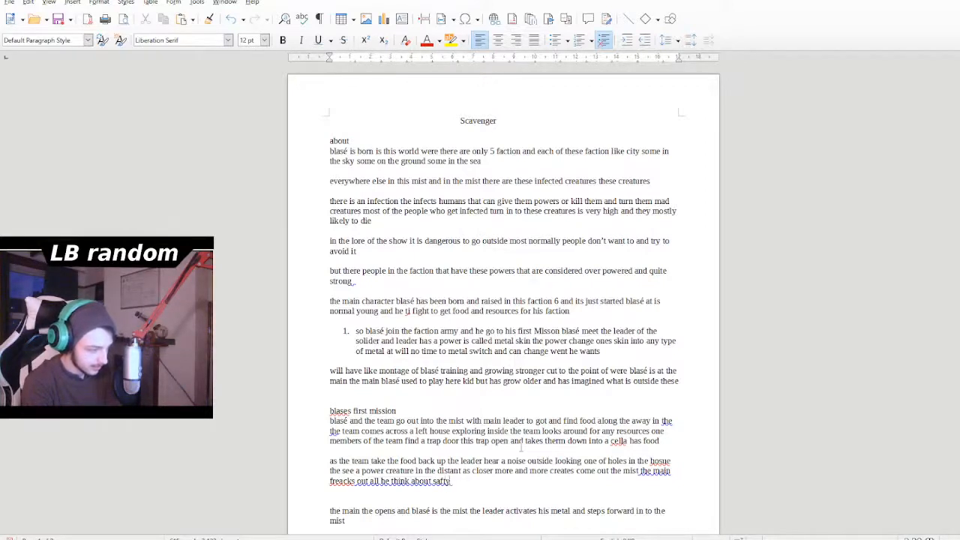
pyautogui.press('BackSpace')
pyautogui.press('BackSpace')
pyautogui.press('BackSpace')
pyautogui.press('BackSpace')
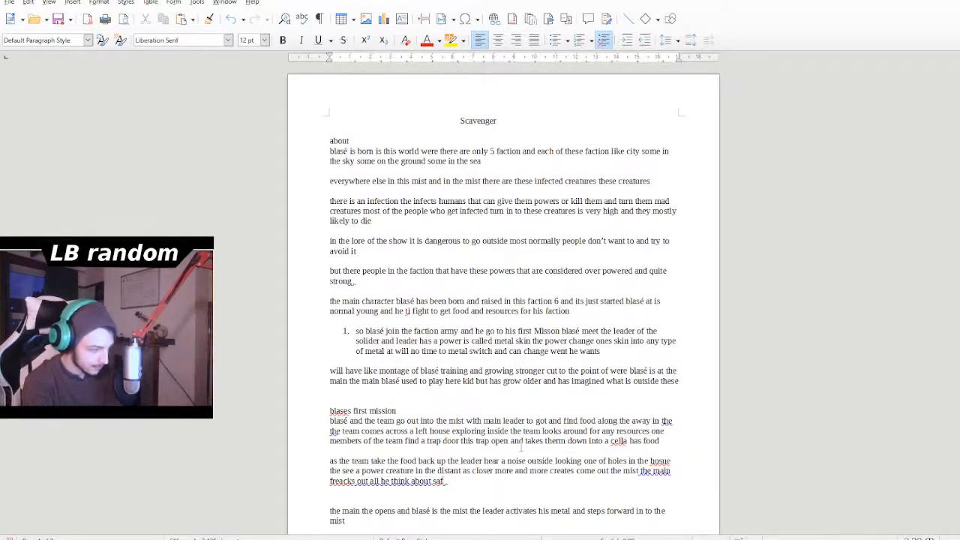
pyautogui.write('elty of th')
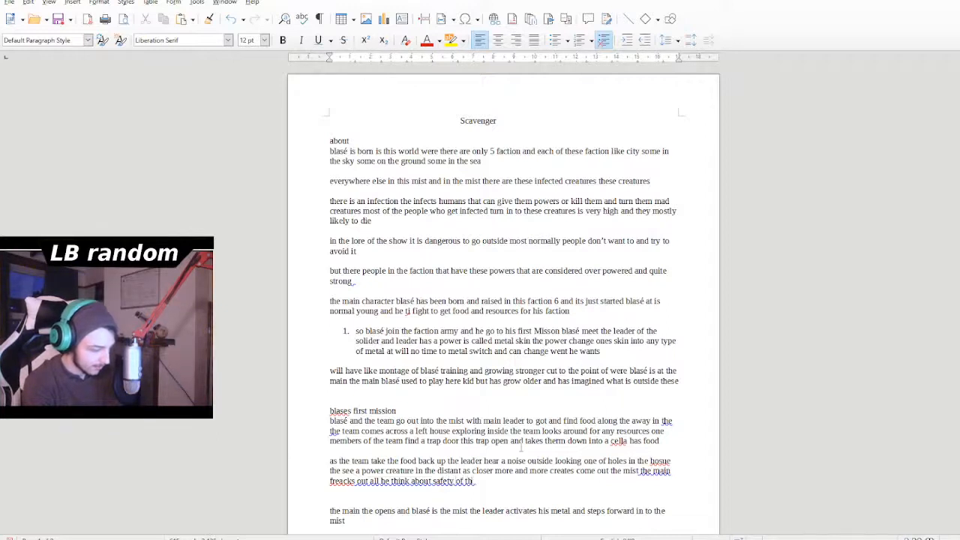
pyautogui.write('e food and hi')
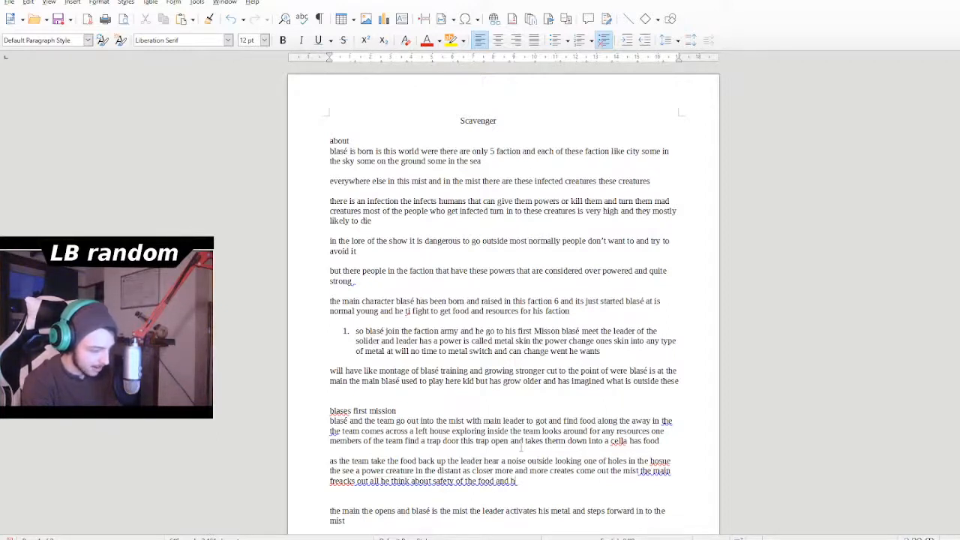
pyautogui.write('s men')
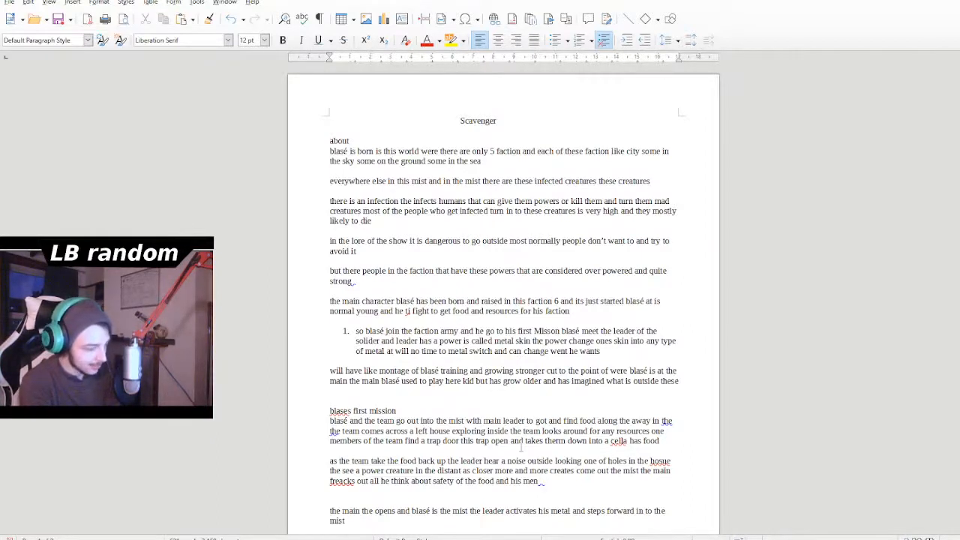
# - Add "he see the one of the creates" after "his men" in the same paragraph
pyautogui.write('he')
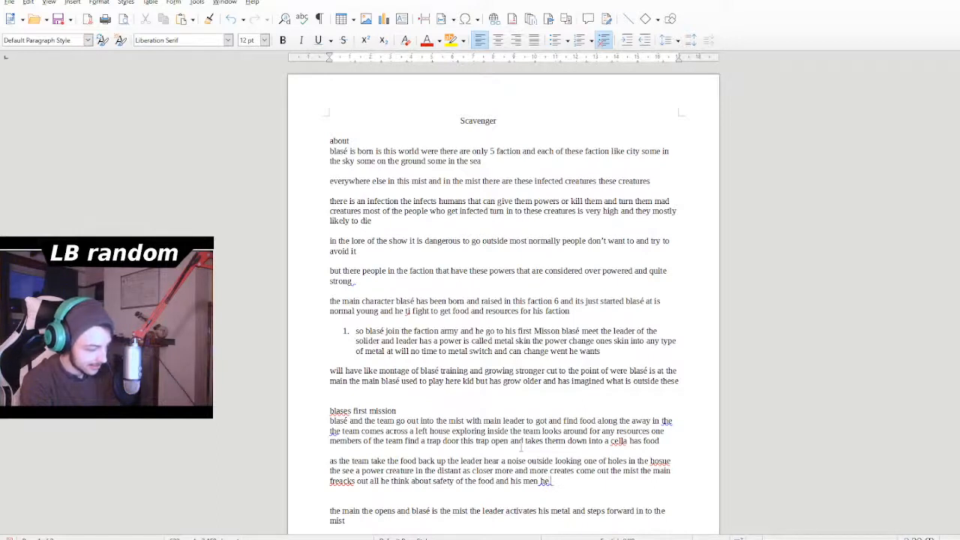
pyautogui.write(' see the')
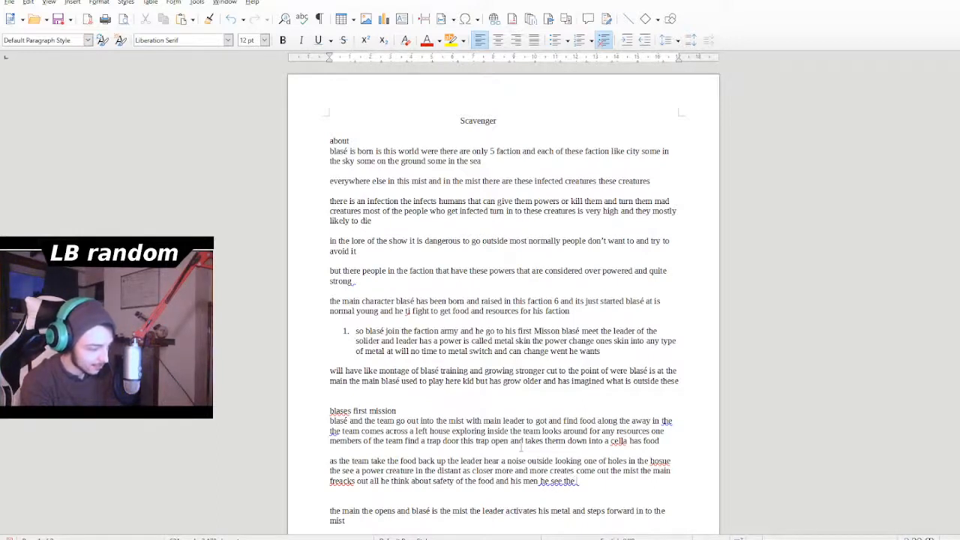
pyautogui.write(' one of the')
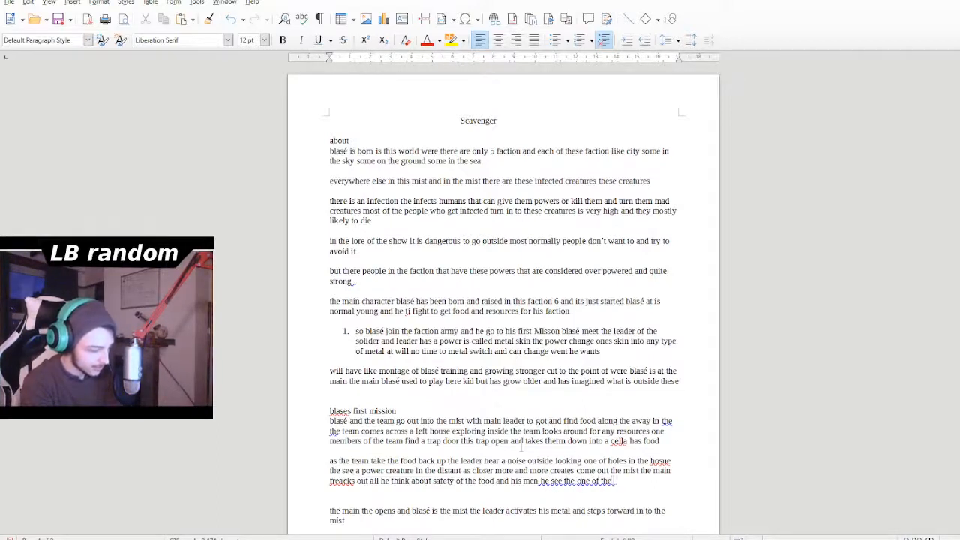
pyautogui.write(' creates')
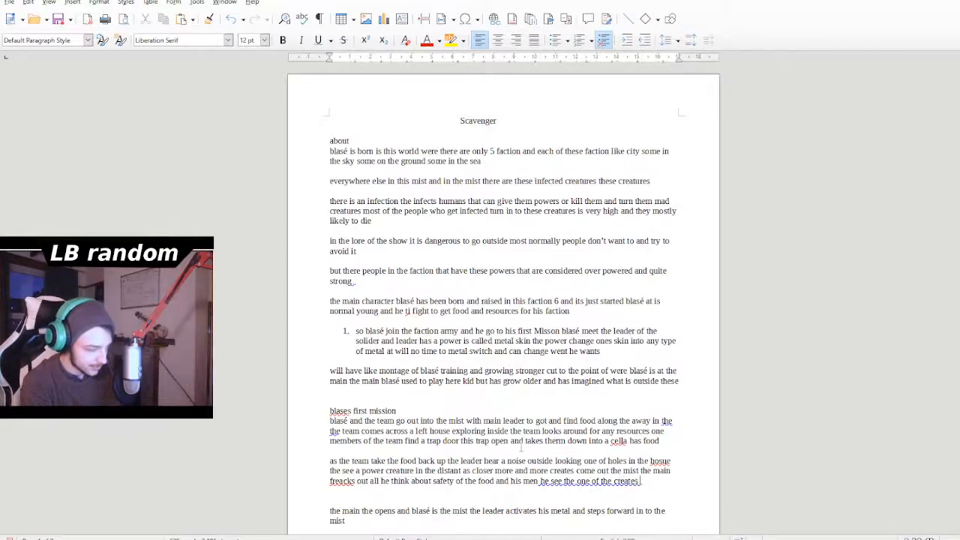
pyautogui.write(' is mo')
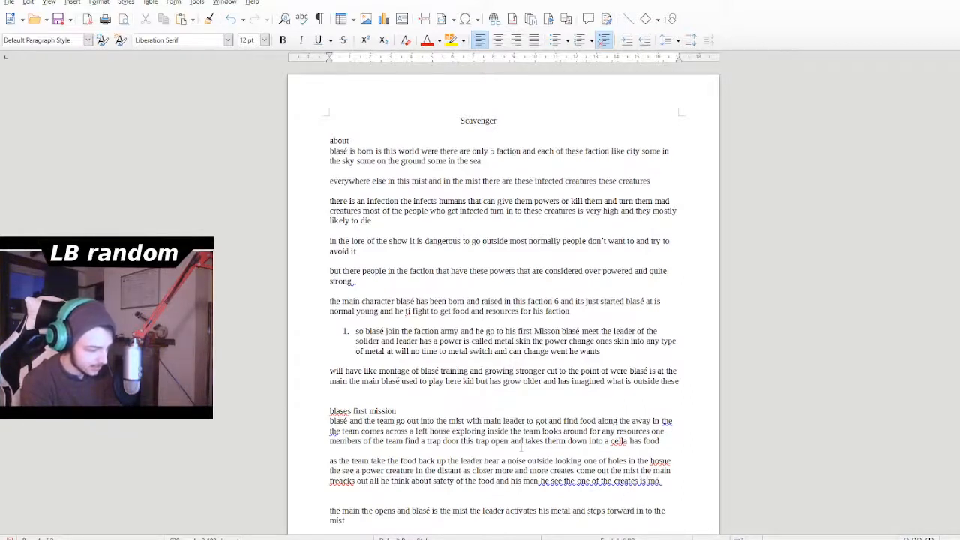
pyautogui.write('n')
# - Describe the creature by continuing after "one of the creates" with "is making noise looks like a dog"
pyautogui.press('BackSpace')
pyautogui.press('BackSpace')
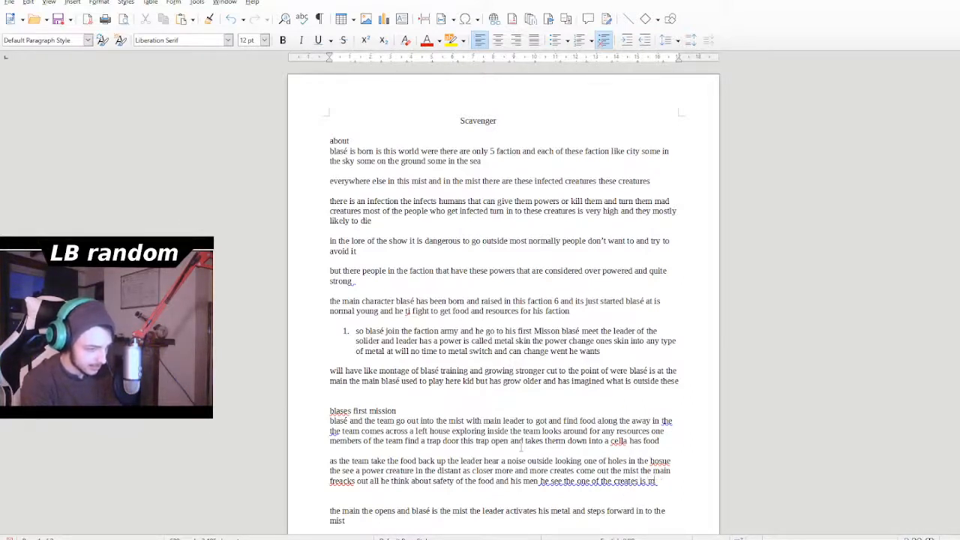
pyautogui.write('aking nois')
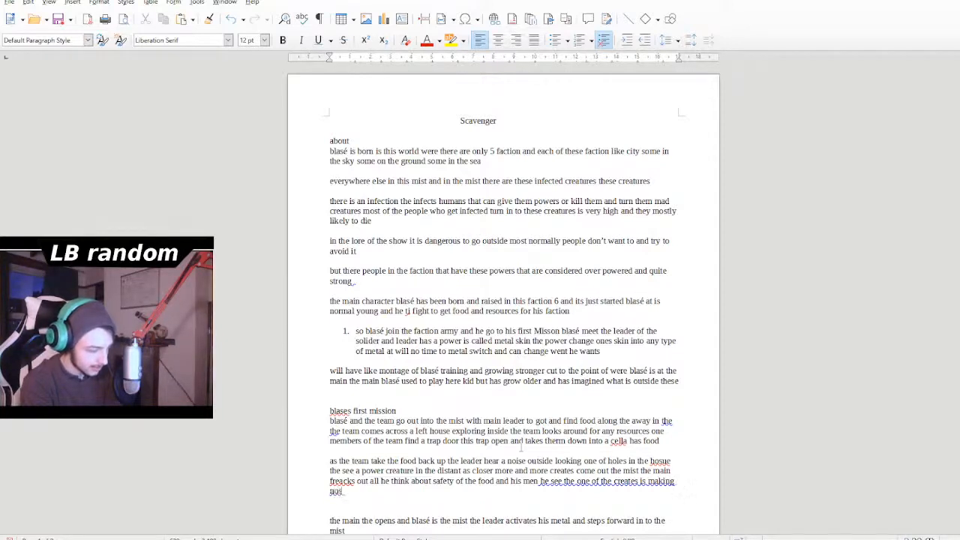
pyautogui.write('e looks')
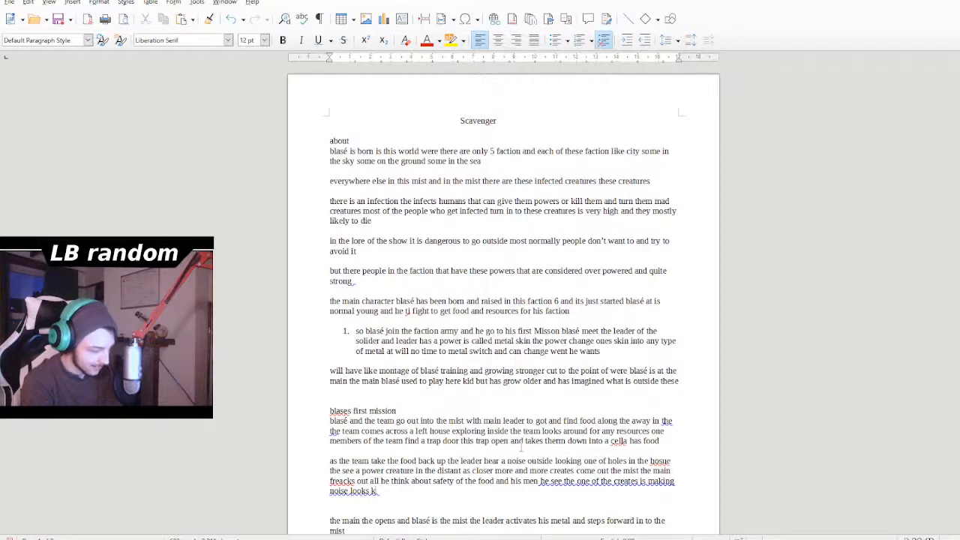
pyautogui.write(' like a')
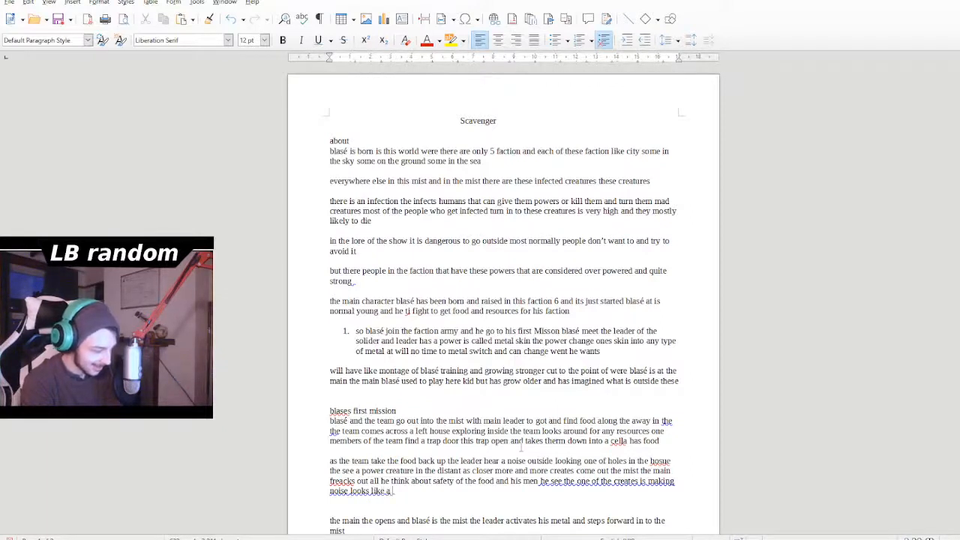
pyautogui.write(' dog')
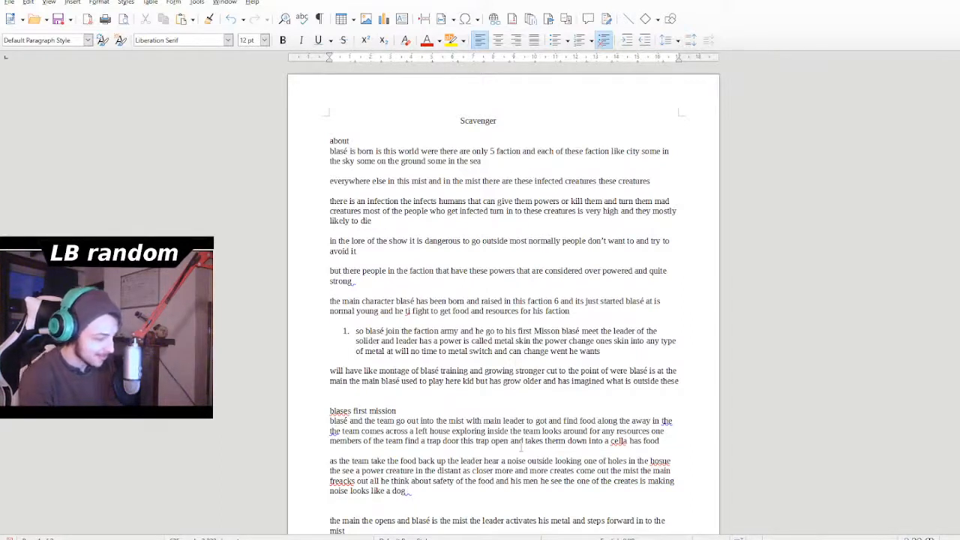
pyautogui.write(' the')
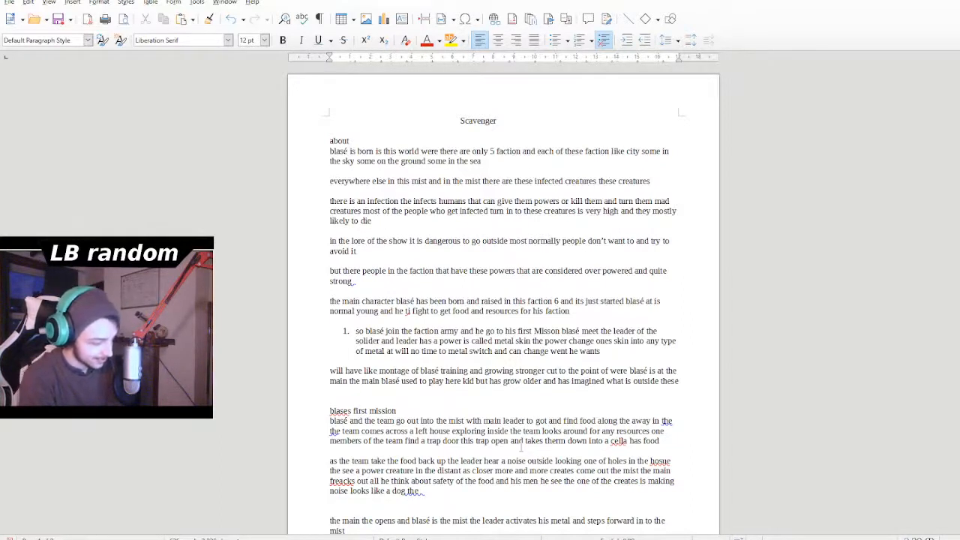
pyautogui.write(' dog')
pyautogui.write(' can smell')
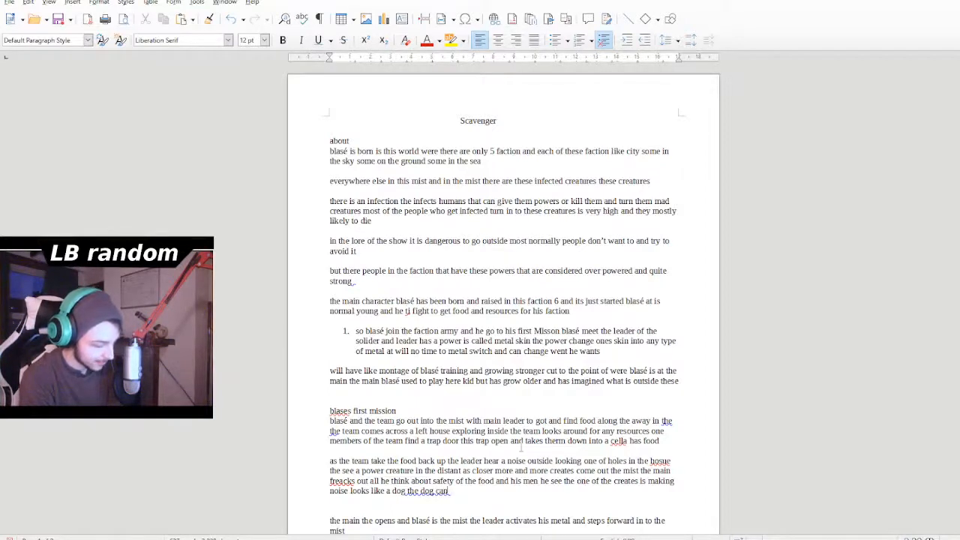
# - Continue the creature description after "looks like a dog" with "the dog can smell"
pyautogui.press('BackSpace')
pyautogui.press('BackSpace')
pyautogui.press('BackSpace')
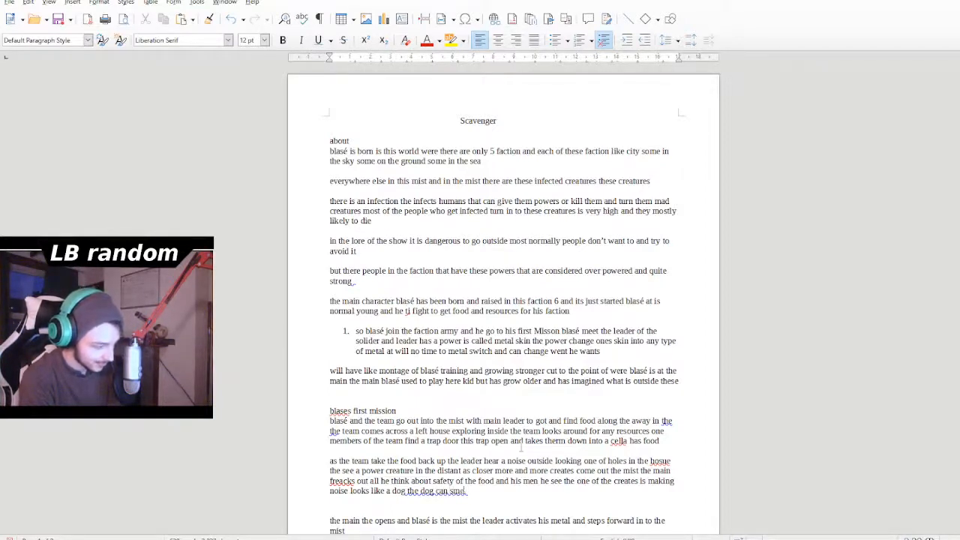
# - Add "knowing his men are in danger" after "the dog can smell"
pyautogui.write('ell kn')
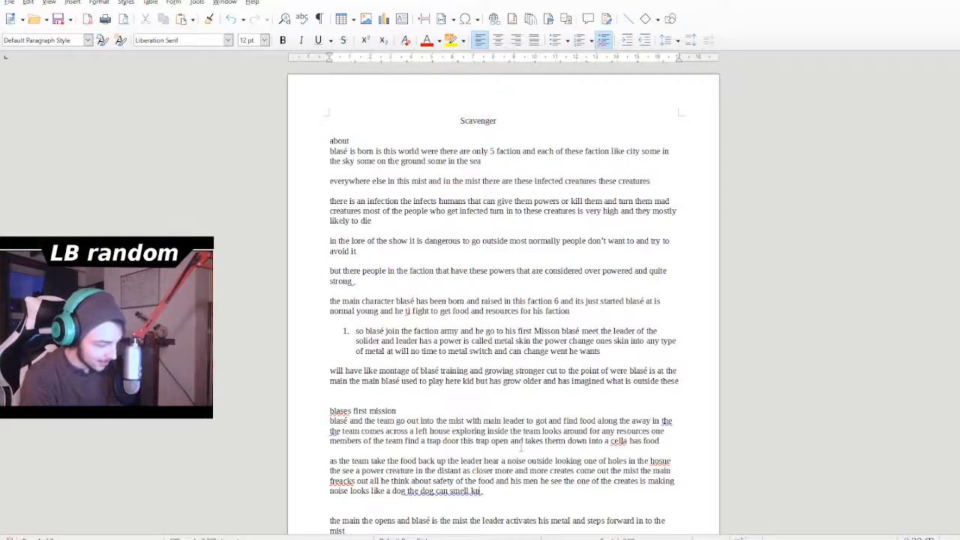
pyautogui.write('ow ing his ')
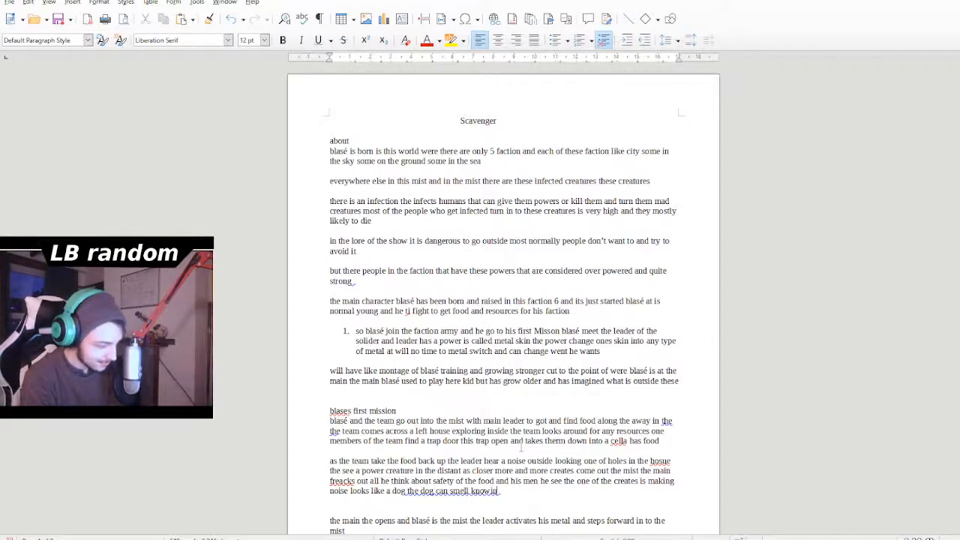
pyautogui.write('men')
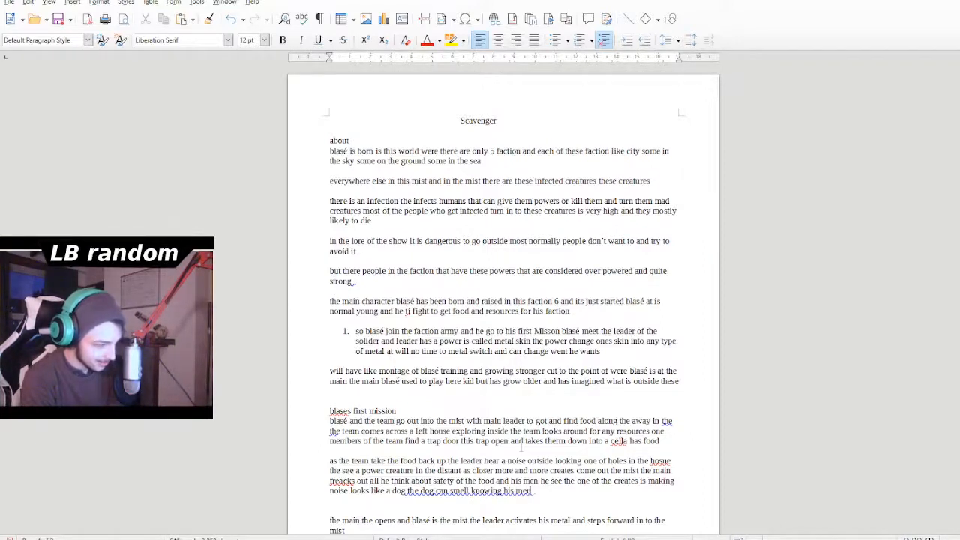
pyautogui.write(' are')
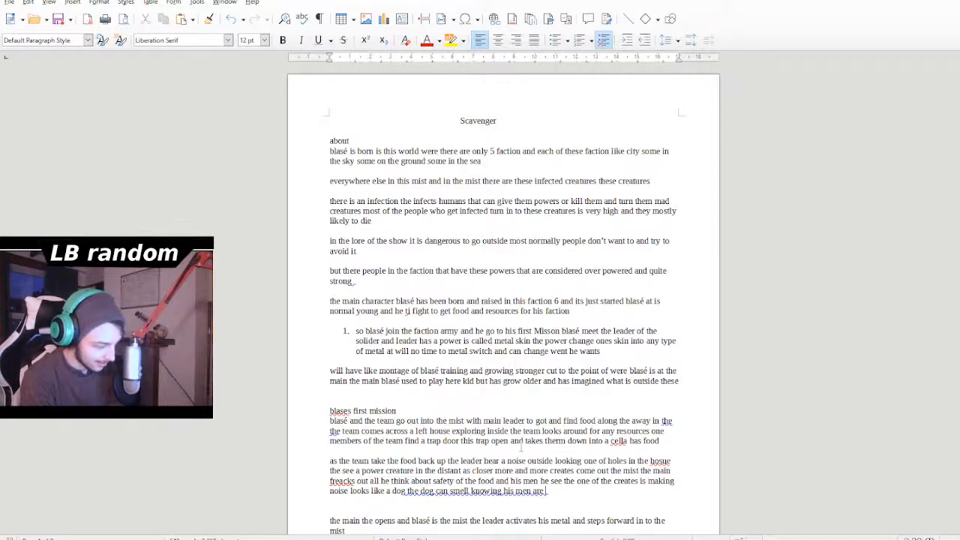
pyautogui.write(' in')
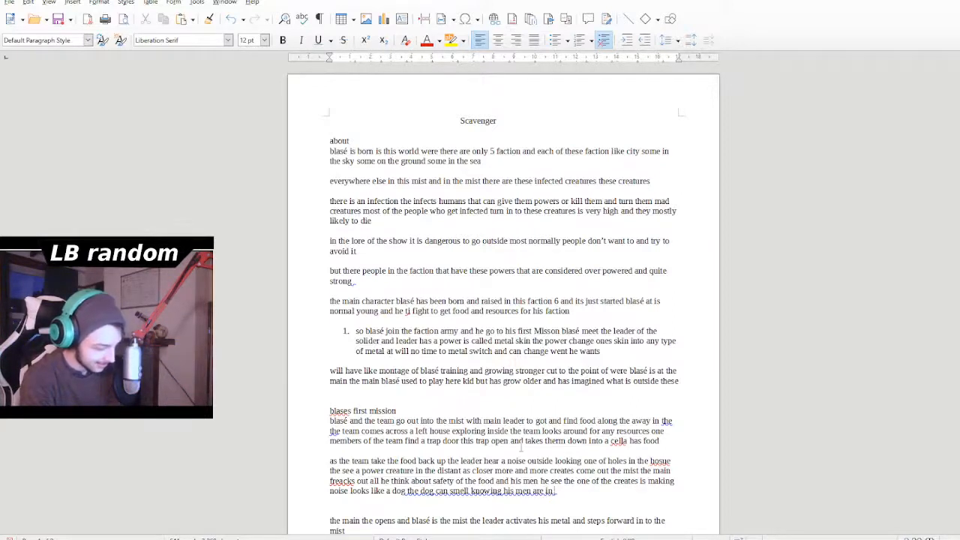
pyautogui.write(' danger')
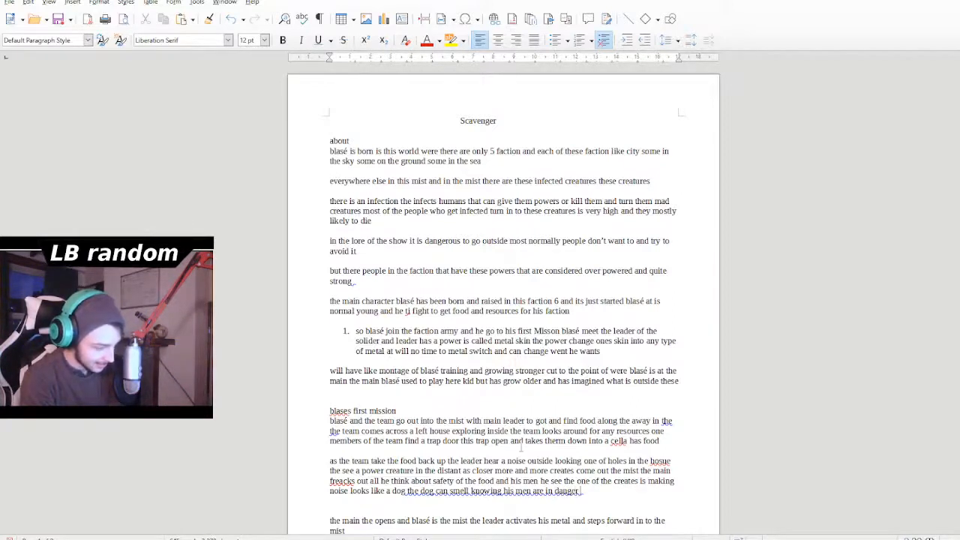
pyautogui.write(' he q')
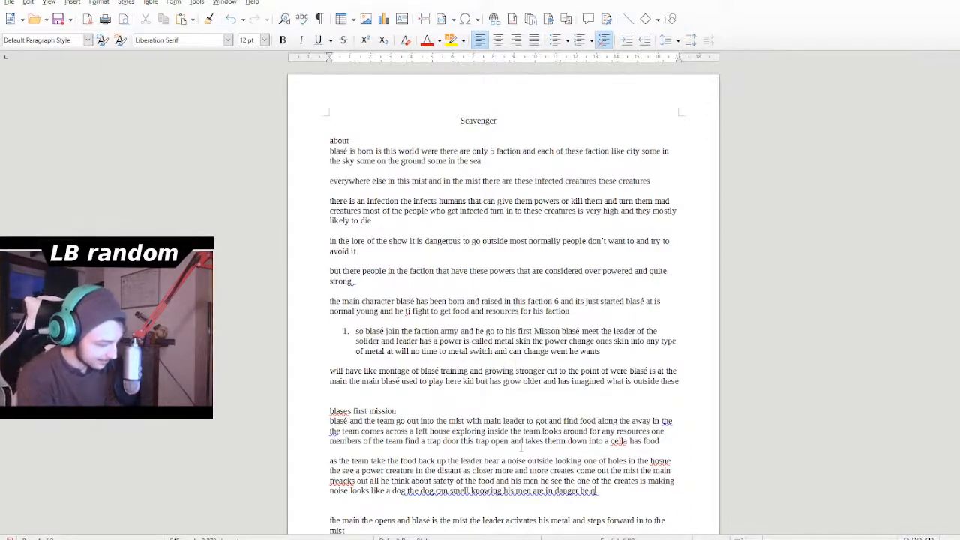
pyautogui.write('uickly runs')
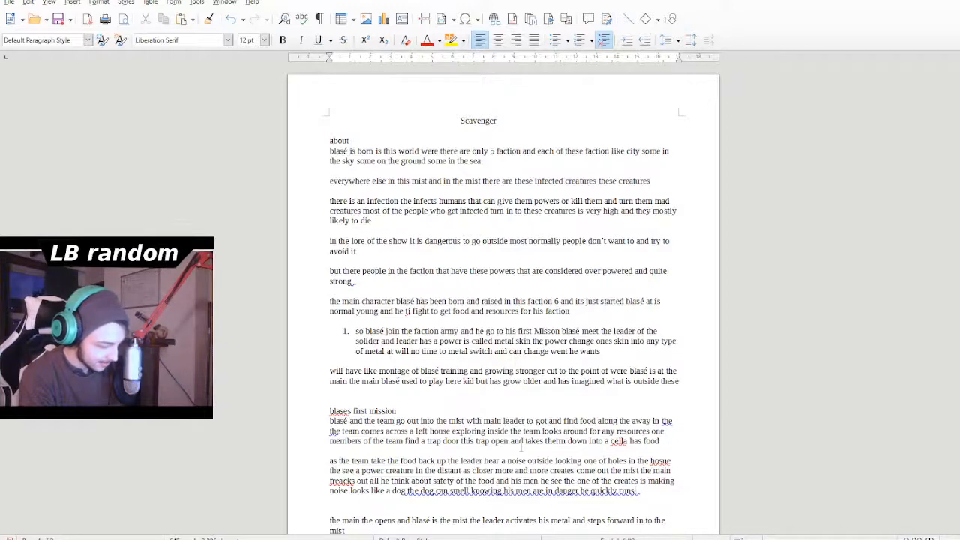
pyautogui.write(' done')
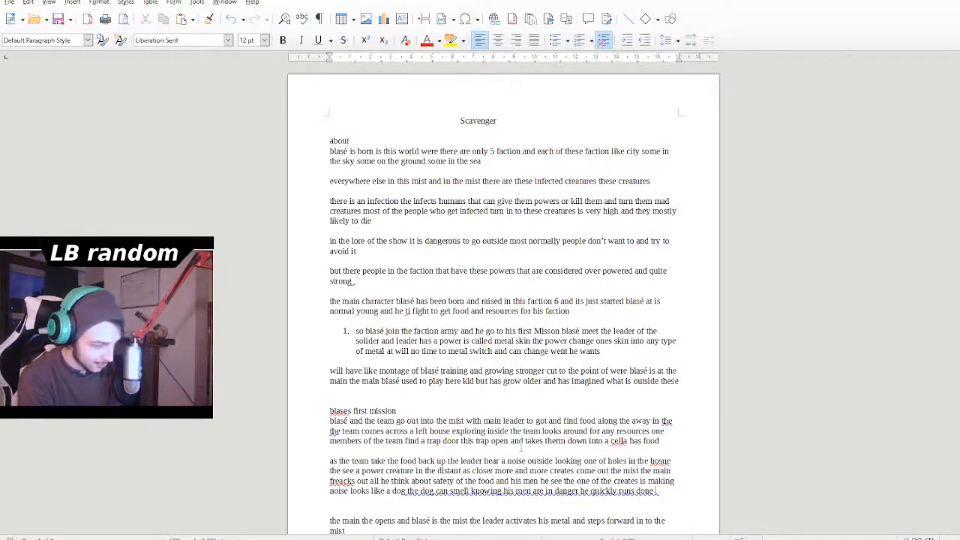
# - Describe the leader's reaction by adding "he quickly runs down and tell them" after "in danger", correcting the spelling of "down"
pyautogui.press('BackSpace')
pyautogui.press('BackSpace')
pyautogui.write('wn a')
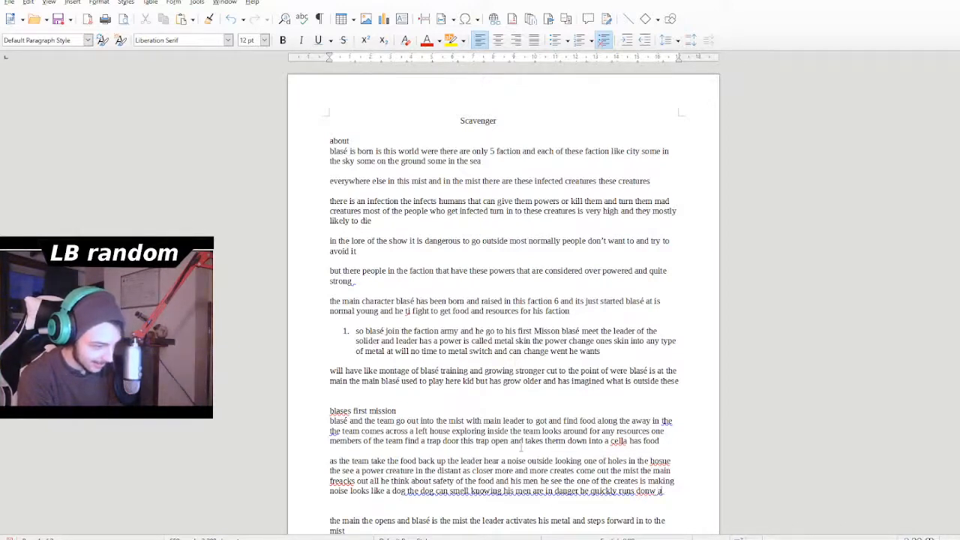
pyautogui.press('BackSpace')
pyautogui.press('BackSpace')
pyautogui.press('BackSpace')
pyautogui.write('wn and')
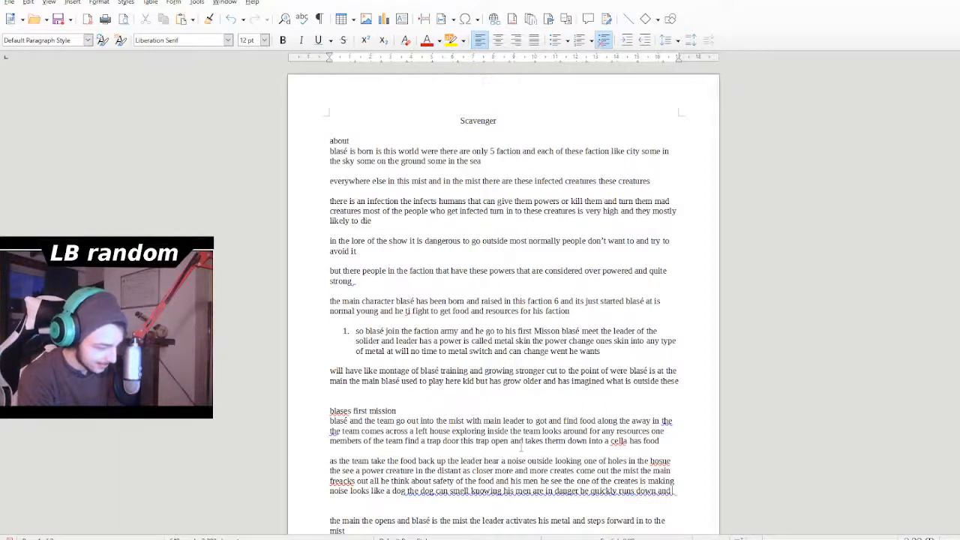
pyautogui.write(' tell them g')
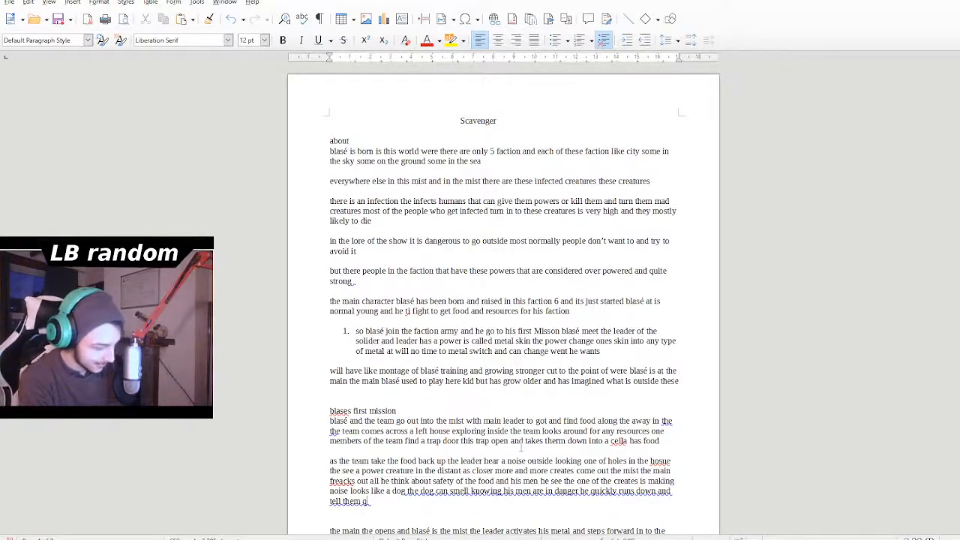
pyautogui.press('BackSpace')
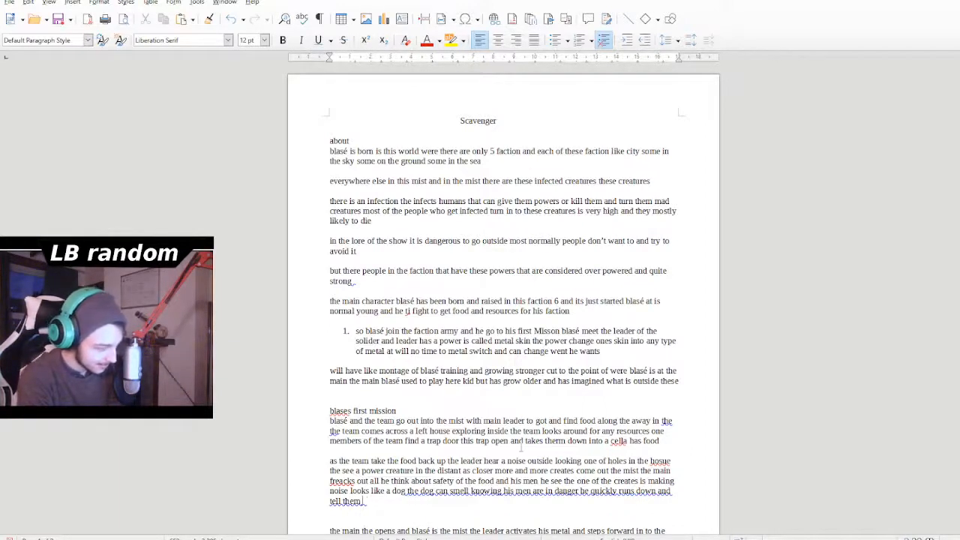
# - Complete the leader's order after "tell them" with "to drop the food and leave"
pyautogui.write('to')
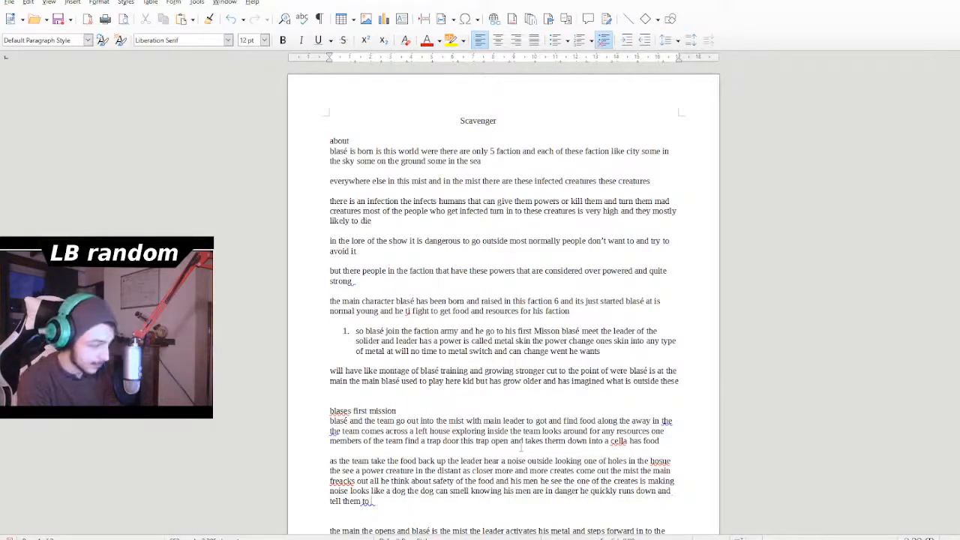
pyautogui.write(' drop')
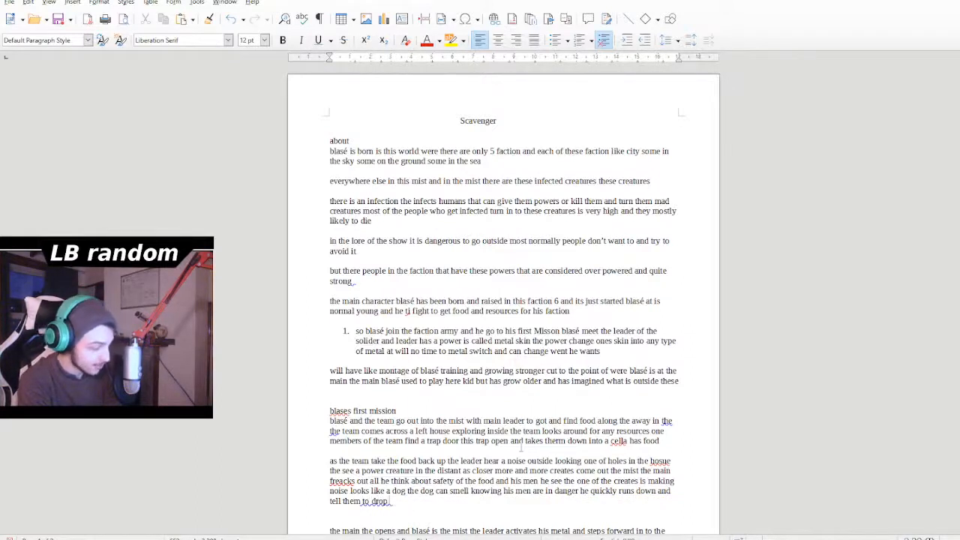
pyautogui.write(' the food a')
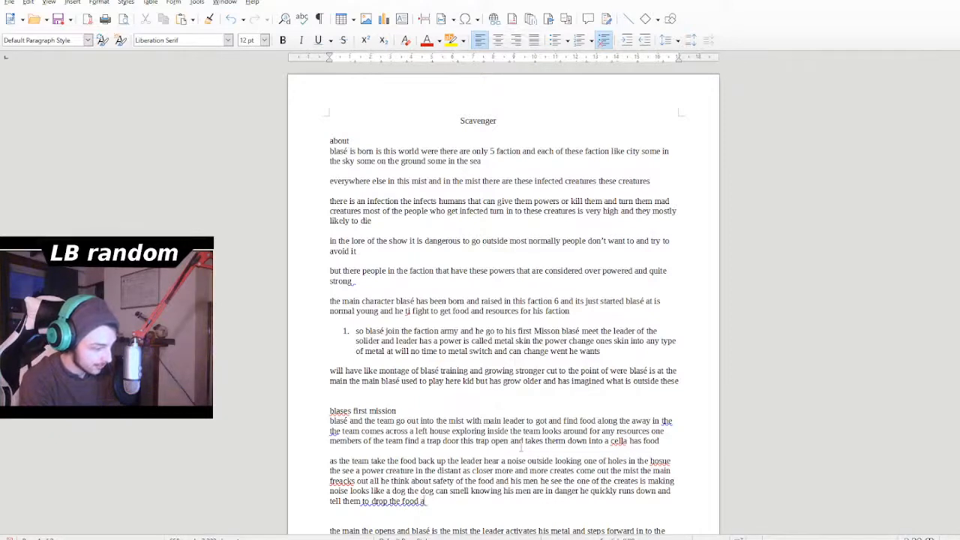
pyautogui.write('nd le')
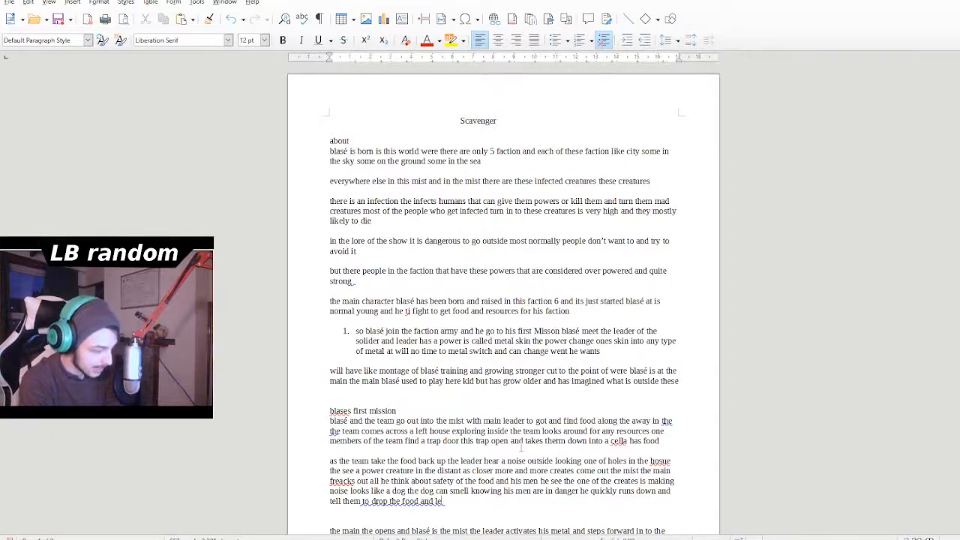
pyautogui.write('ave')
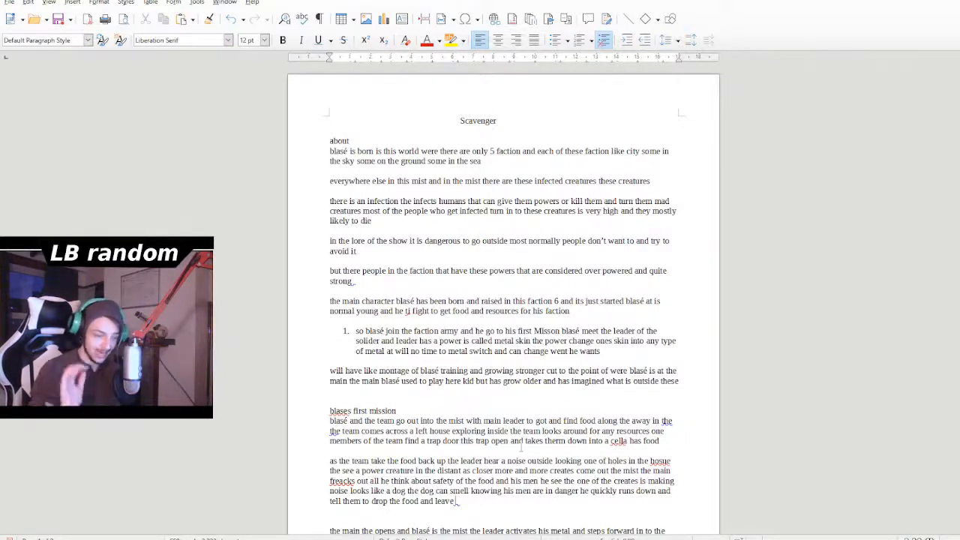
# - Add "we comne back for later" after "drop the food and leave"
pyautogui.write('we comne b')
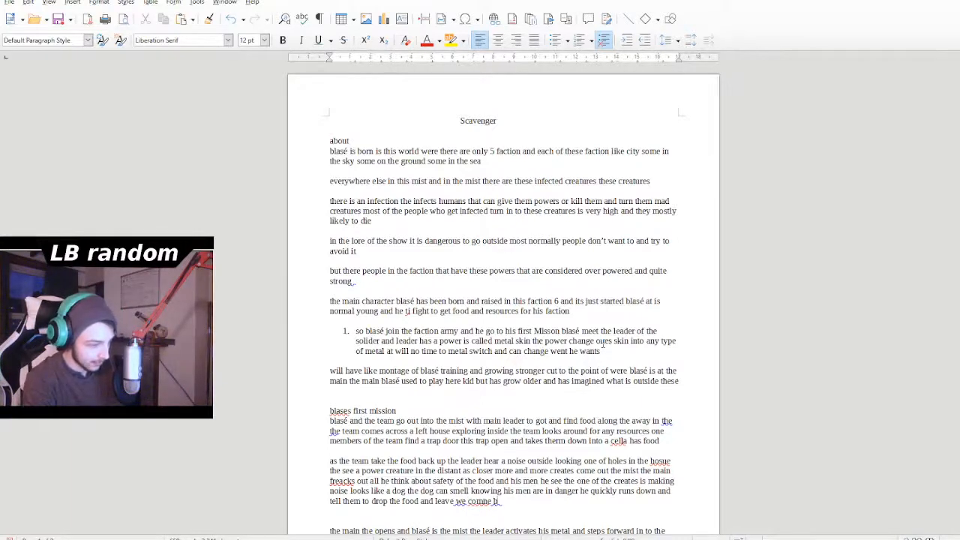
pyautogui.write('ack for later')
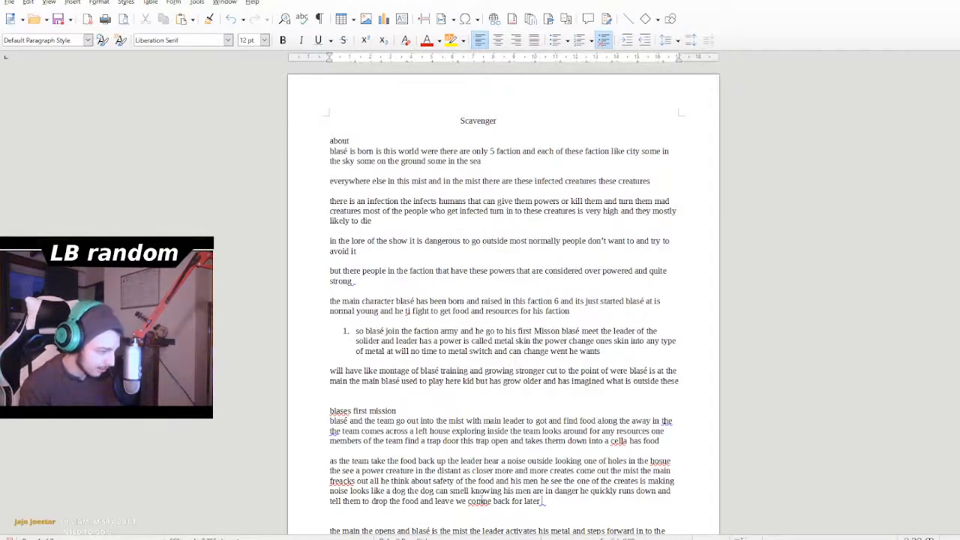
# - Correct the misspelled words in the creature paragraph to "come" before "back for later" and "house" after "holes in the"
pyautogui.click(476, 510)
pyautogui.doubleClick(478, 502)
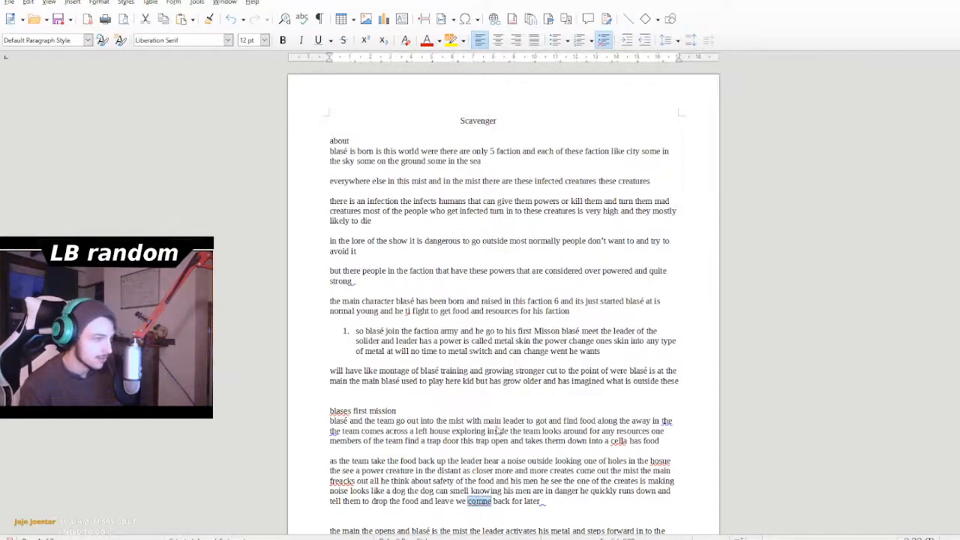
pyautogui.write('come')
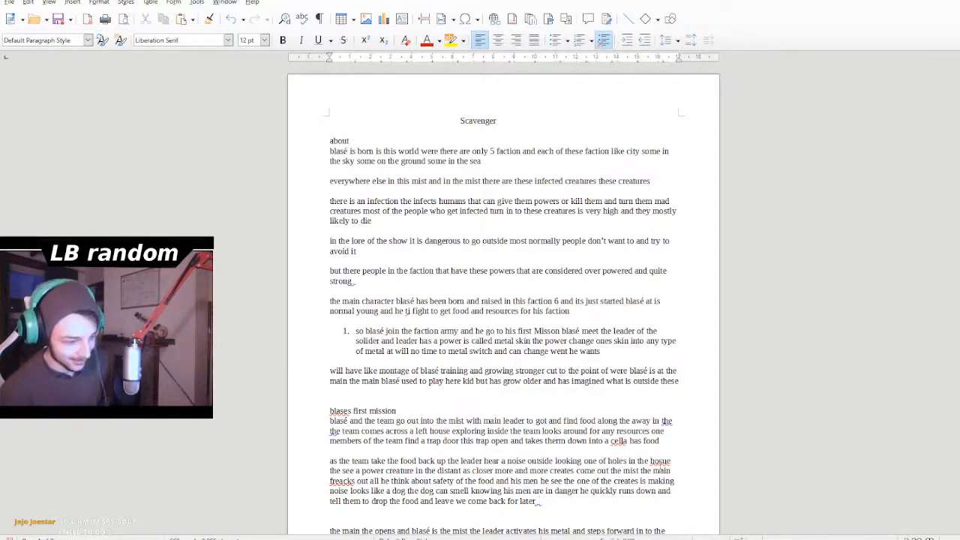
pyautogui.doubleClick(661, 460)
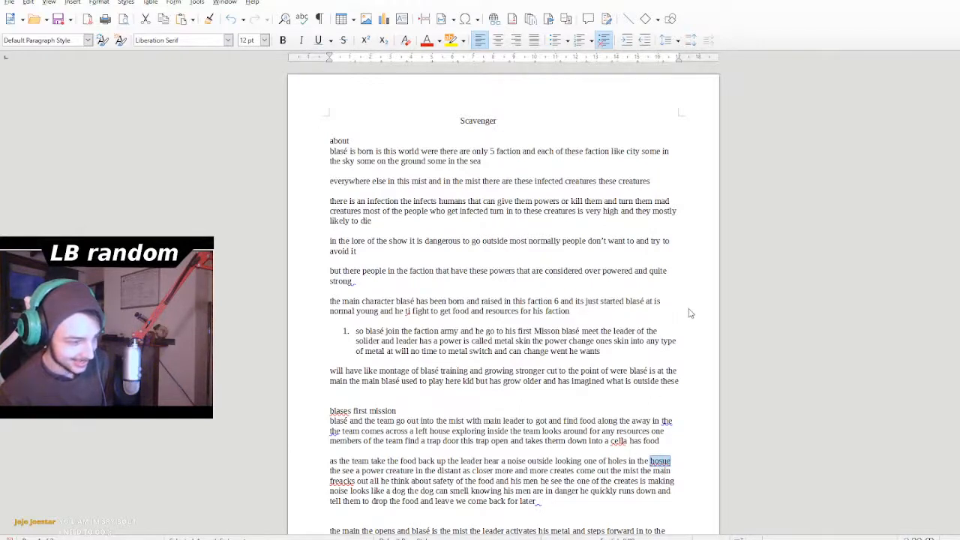
pyautogui.click(650, 461)
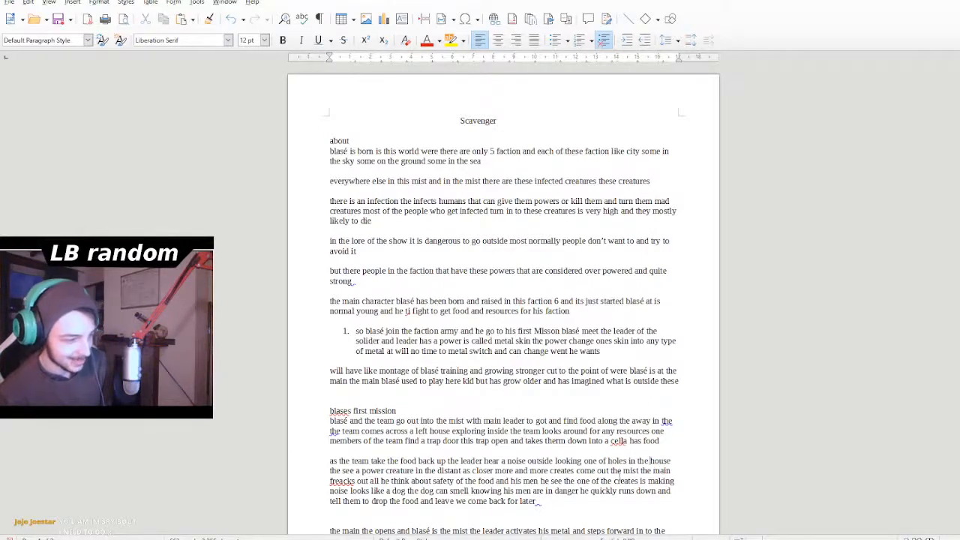
# - Insert "it" before "later" so the paragraph's last phrase reads "come back for it later"
pyautogui.click(592, 502)
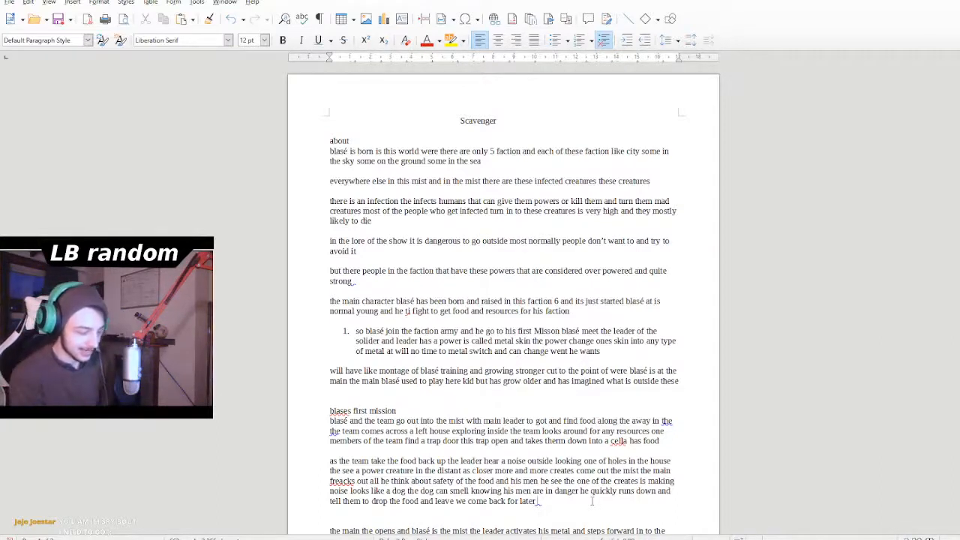
pyautogui.press('Left')
pyautogui.press('Left')
pyautogui.press('Left')
pyautogui.press('Left')
pyautogui.press('Left')
pyautogui.write('it')
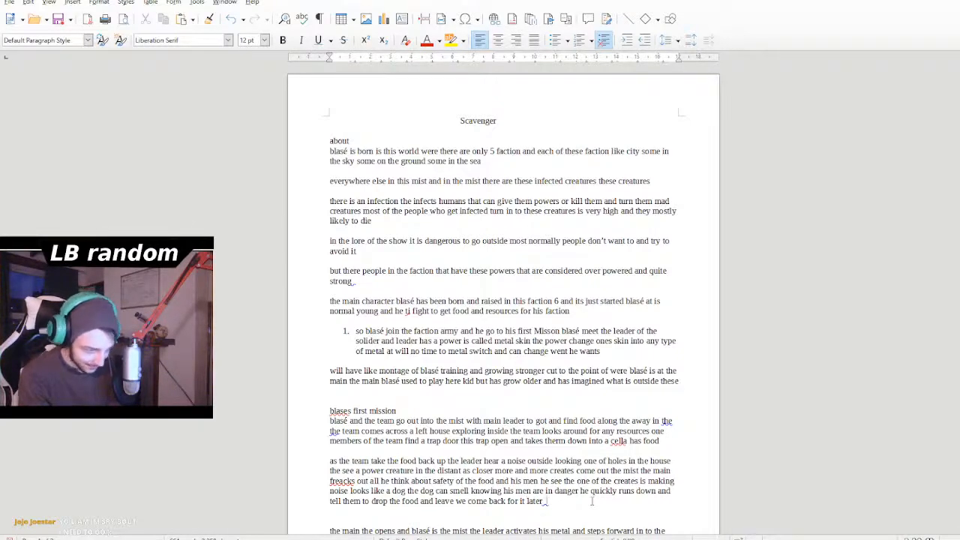
# - Continue the creature paragraph after "come back for it later" with "going up to door and"
pyautogui.scroll(-3, 592, 501)
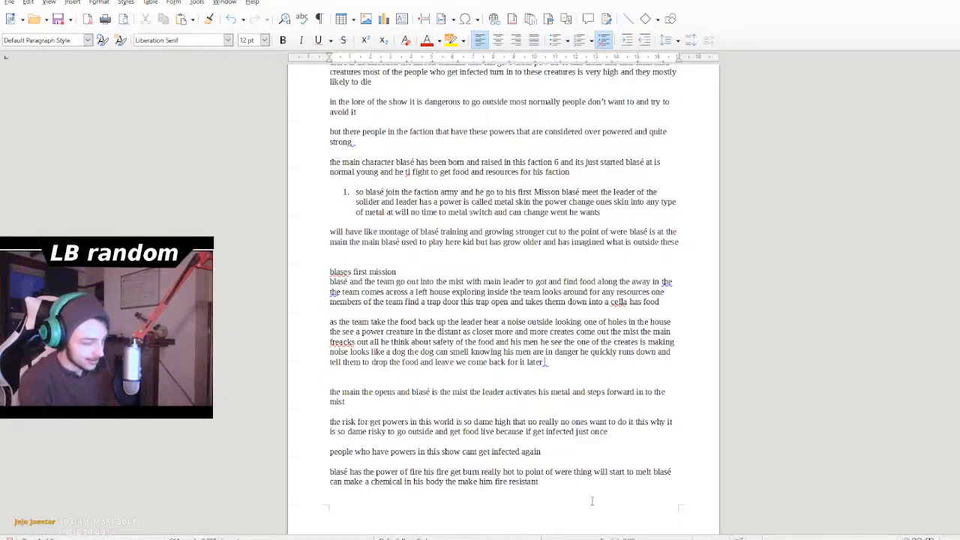
pyautogui.write('goin')
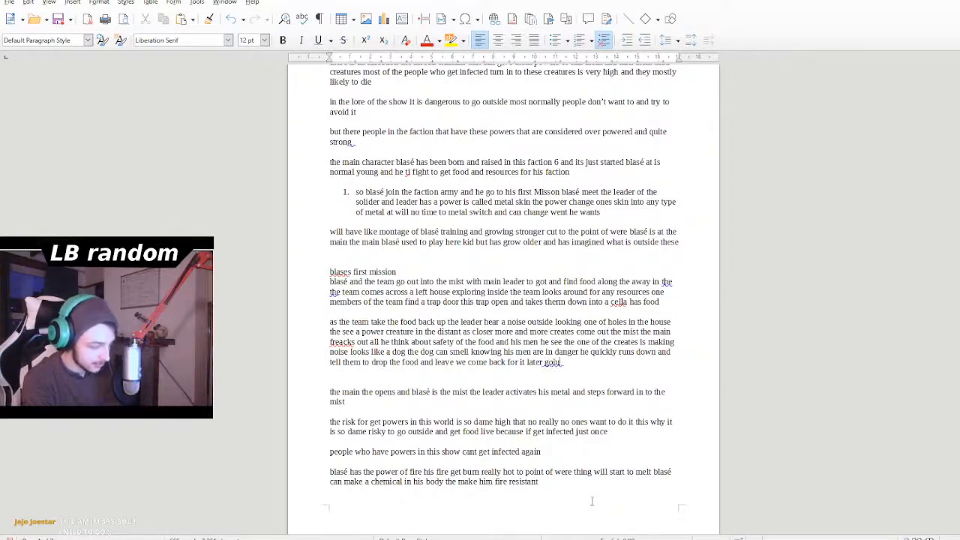
pyautogui.write('g')
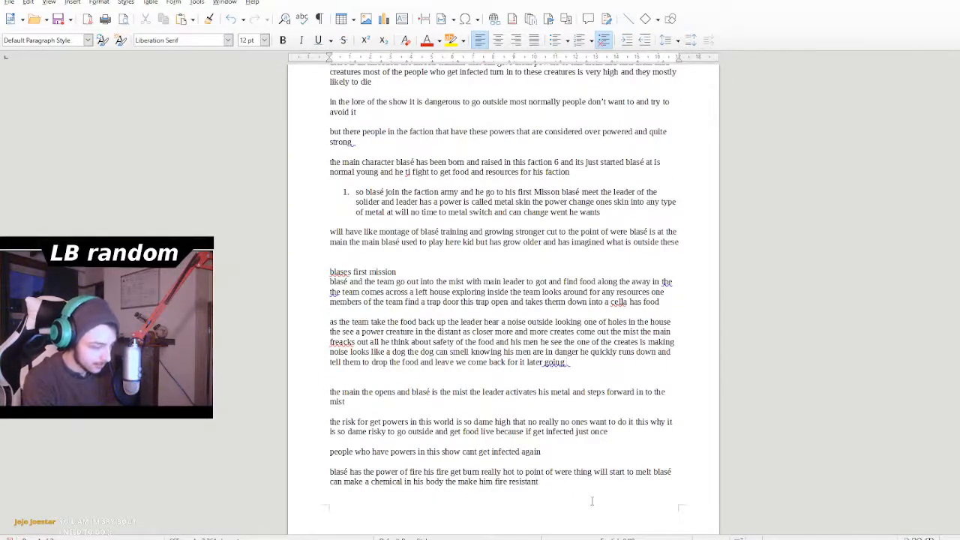
pyautogui.write(' up to dod')
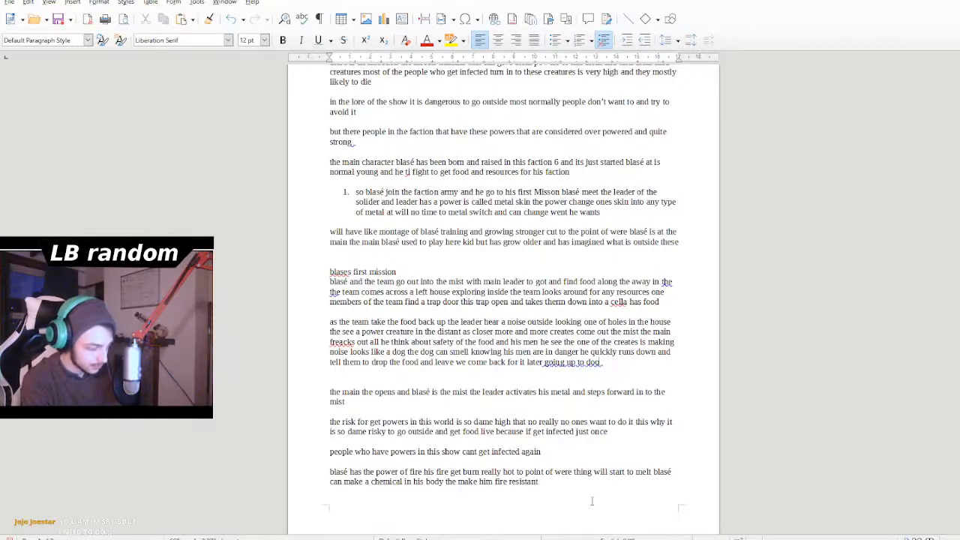
pyautogui.press('BackSpace')
pyautogui.write('or and ')
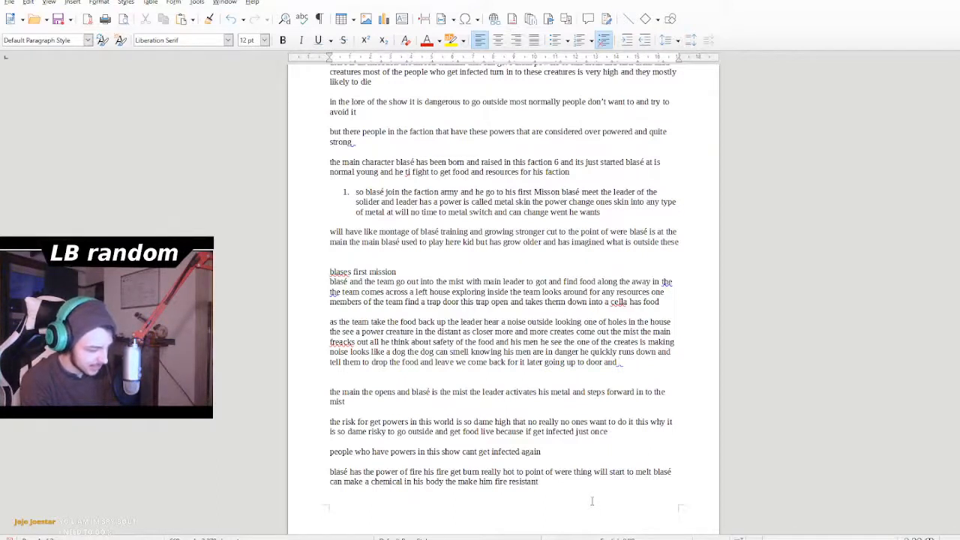
pyautogui.write('and ')
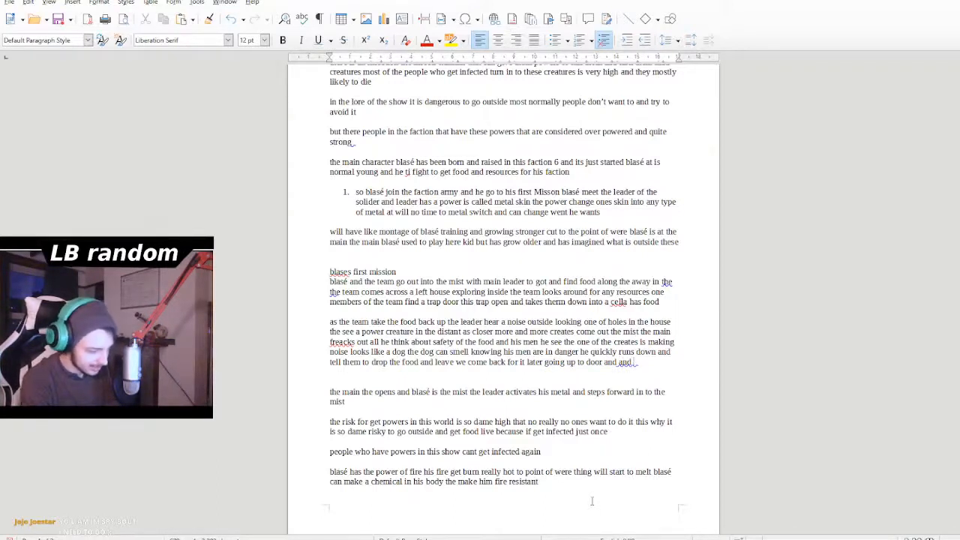
pyautogui.write('kcik')
# - Add "and keepiig an ear" after "going up to door and" in the creature paragraph
pyautogui.press('BackSpace')
pyautogui.press('BackSpace')
pyautogui.press('BackSpace')
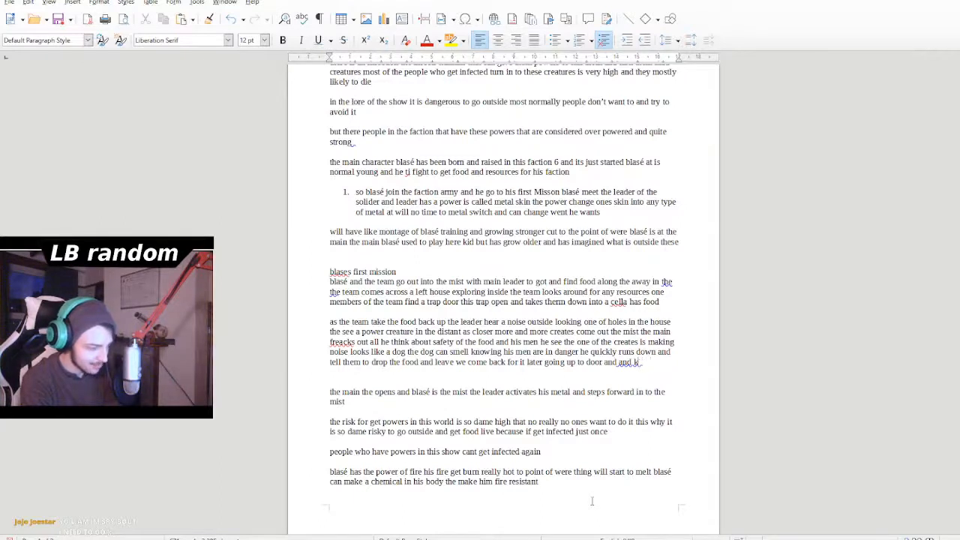
pyautogui.write('eepiig a')
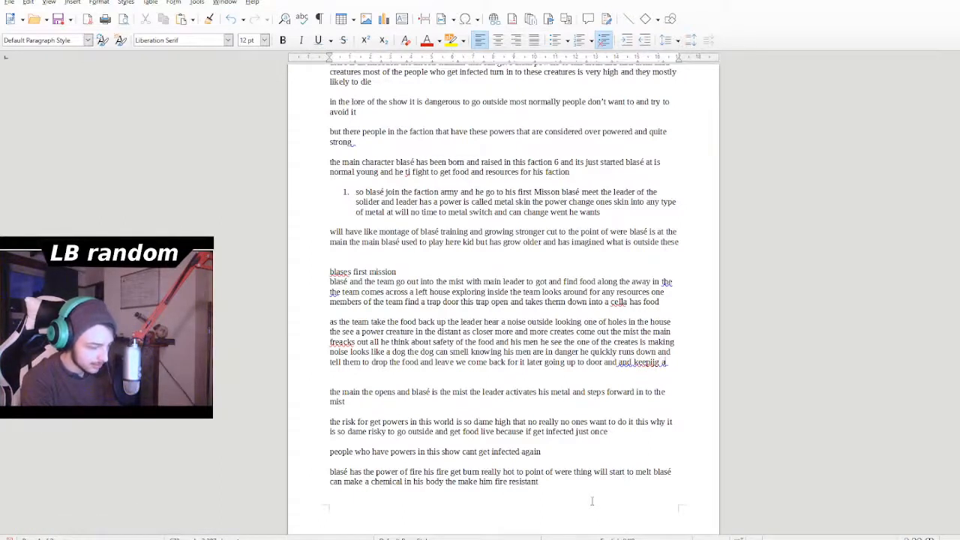
pyautogui.write('nd')
pyautogui.press('BackSpace')
pyautogui.press('BackSpace')
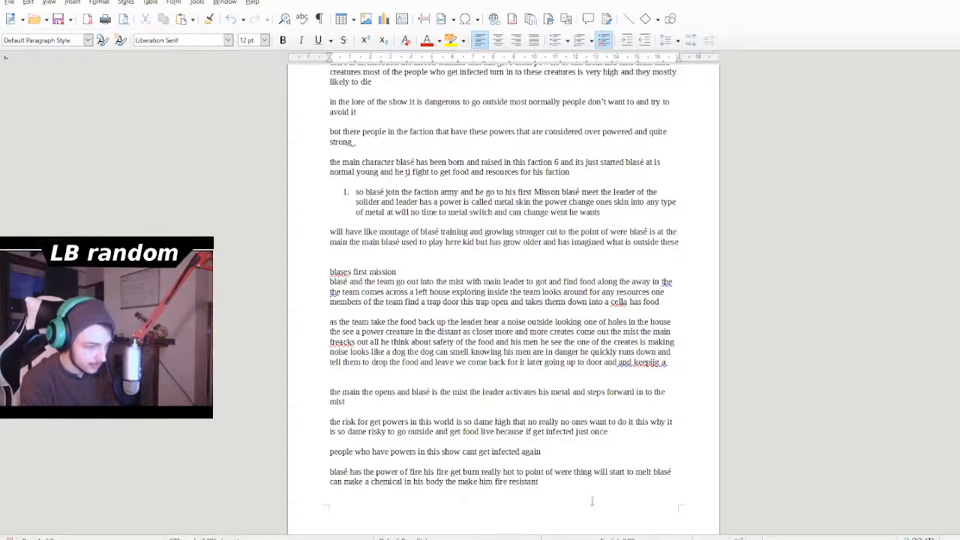
pyautogui.write('nd')
pyautogui.press('BackSpace')
pyautogui.press('BackSpace')
pyautogui.write('h')
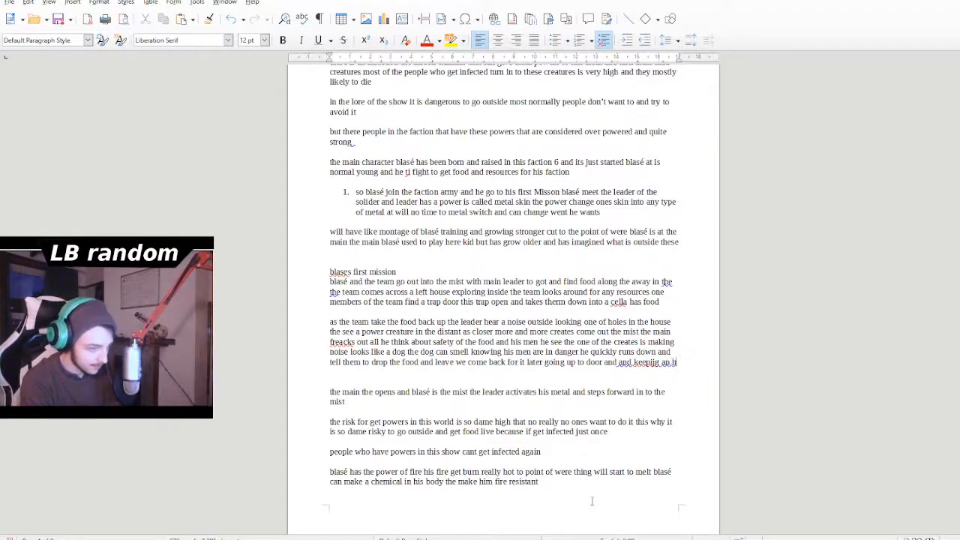
pyautogui.press('BackSpace')
pyautogui.write('g')
pyautogui.write('ar')
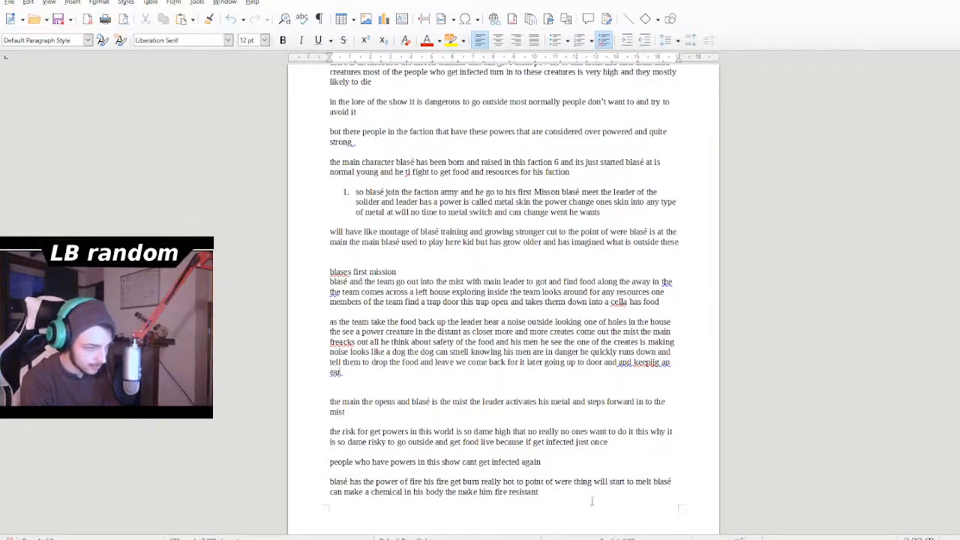
pyautogui.write(' the mai')
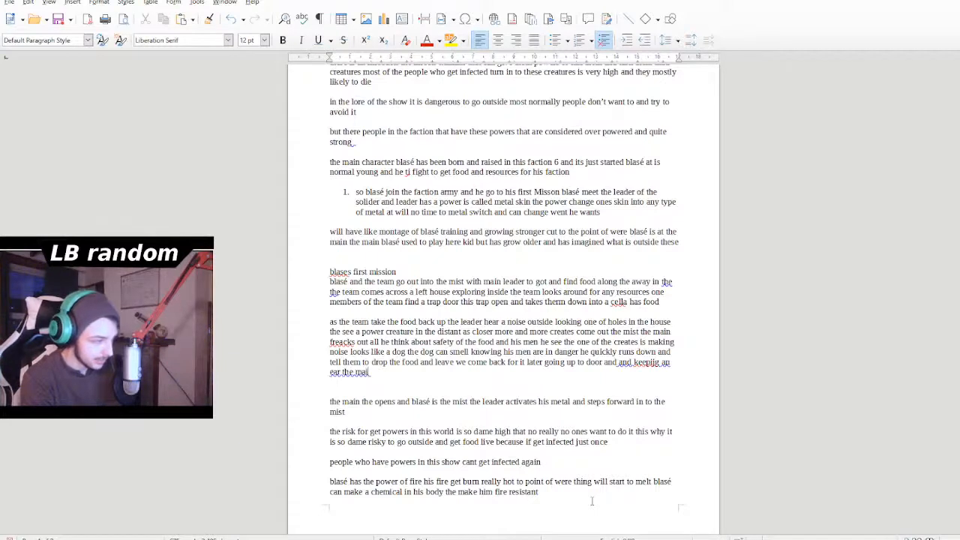
pyautogui.write('n leaf')
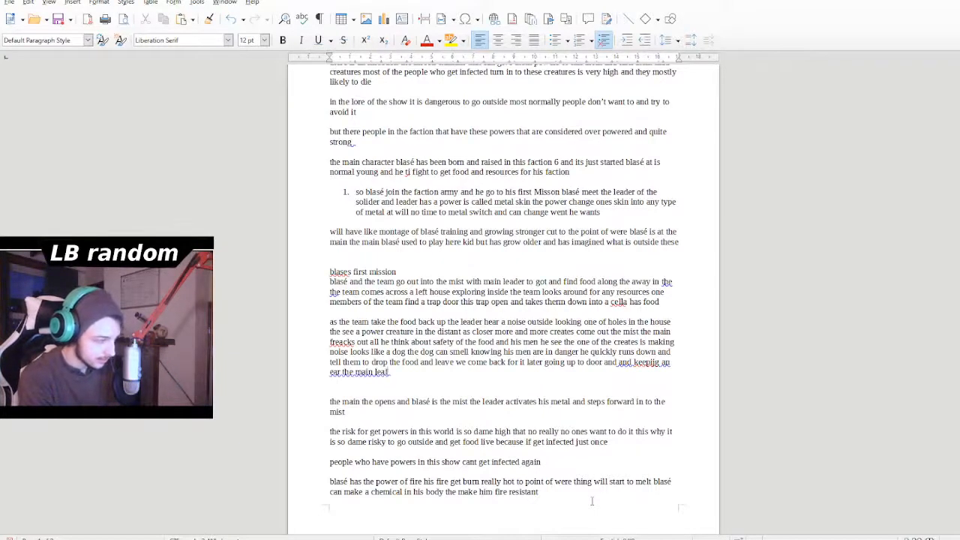
pyautogui.press('BackSpace')
pyautogui.write('der')
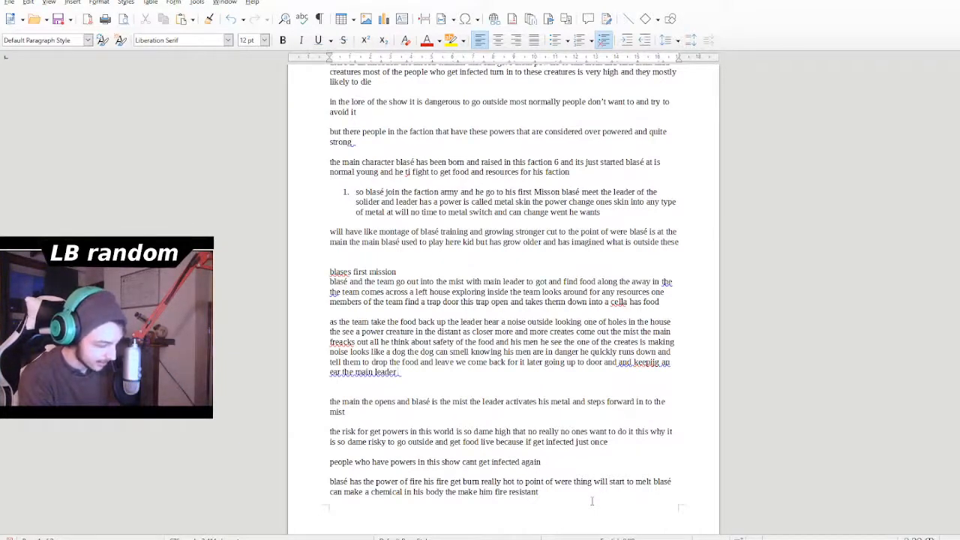
pyautogui.write(' does not')
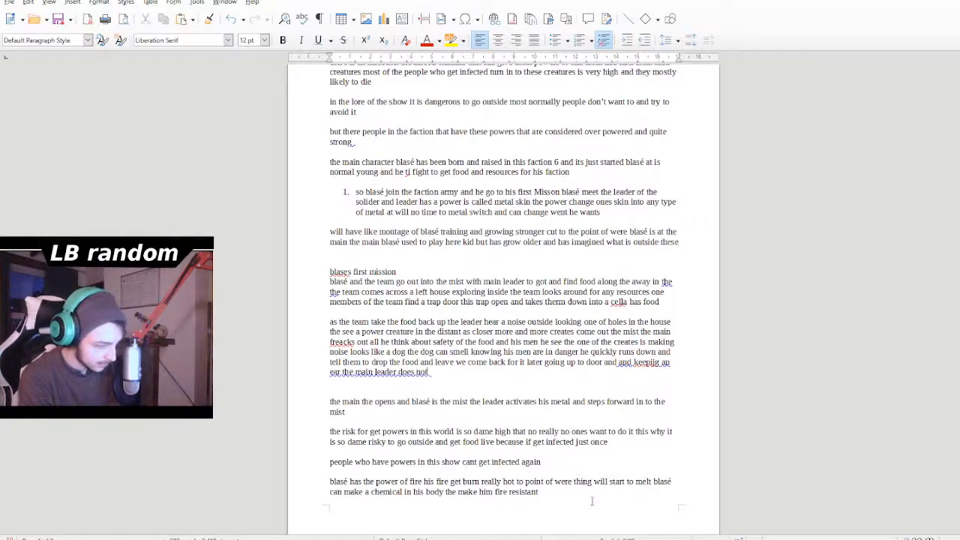
pyautogui.write(' hear')
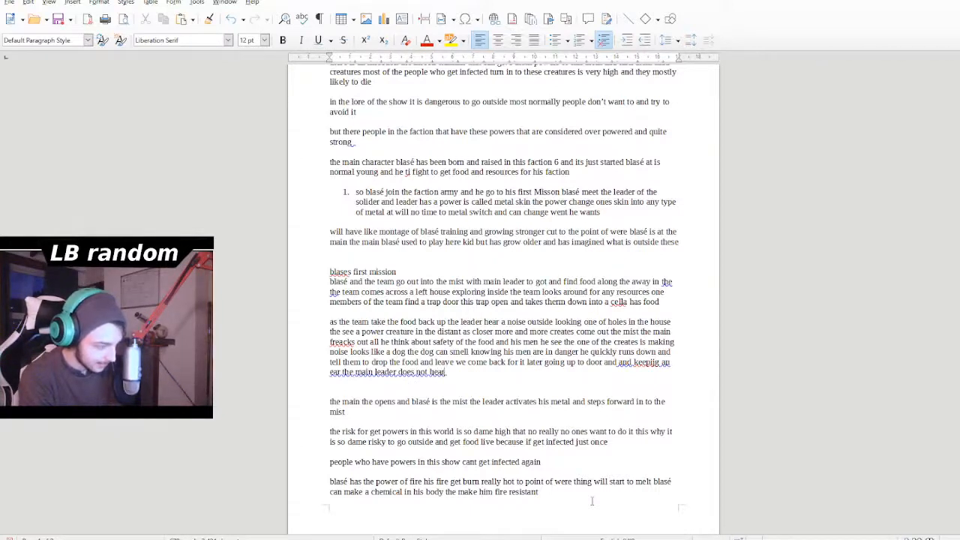
pyautogui.write(' anything')
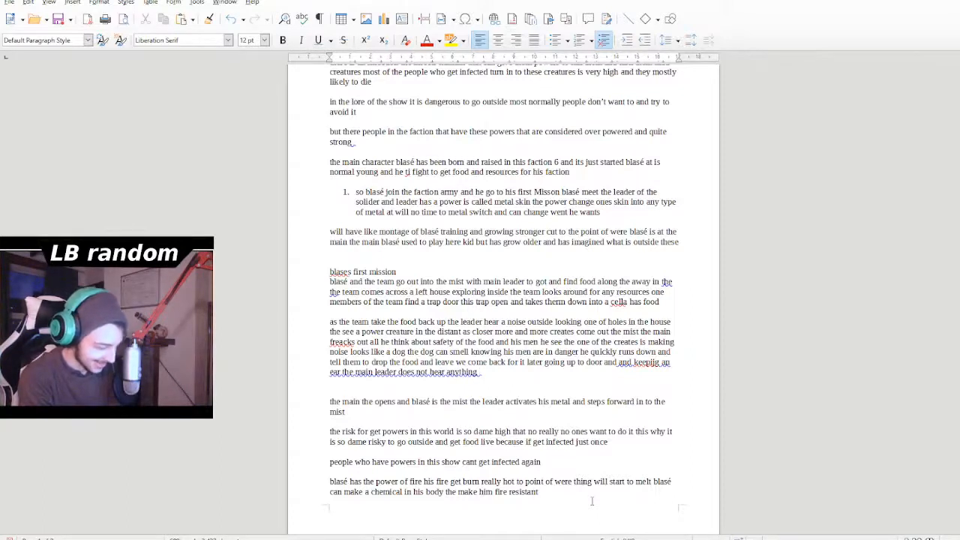
pyautogui.write(' and slow b')
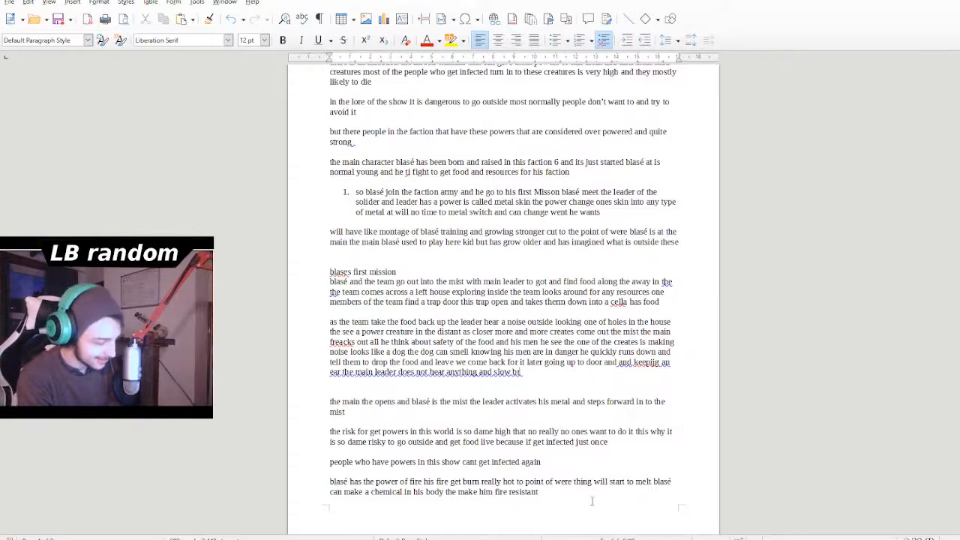
pyautogui.write('d')
# - Add "and slow begins open the door" after "does not hear anything"
pyautogui.press('BackSpace')
pyautogui.write('egins t')
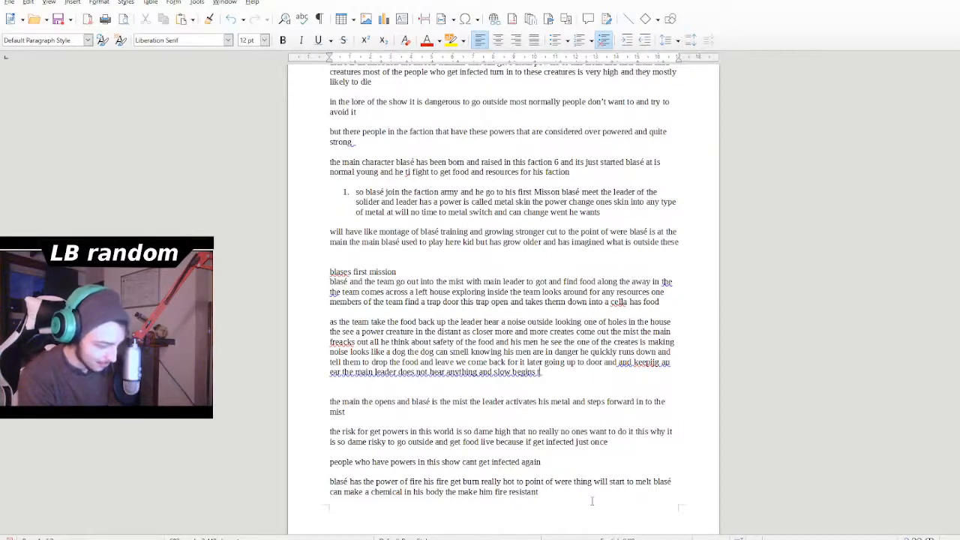
pyautogui.press('BackSpace')
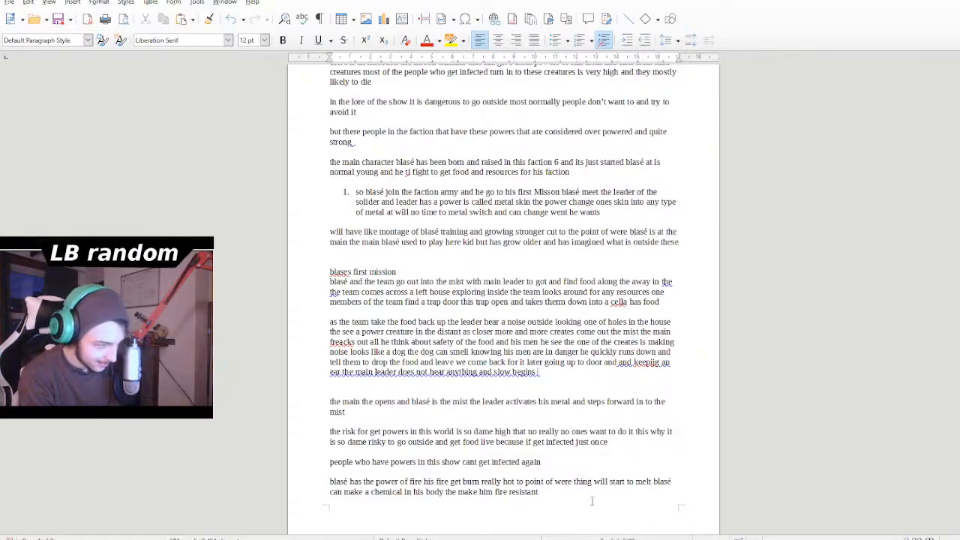
pyautogui.write('open the')
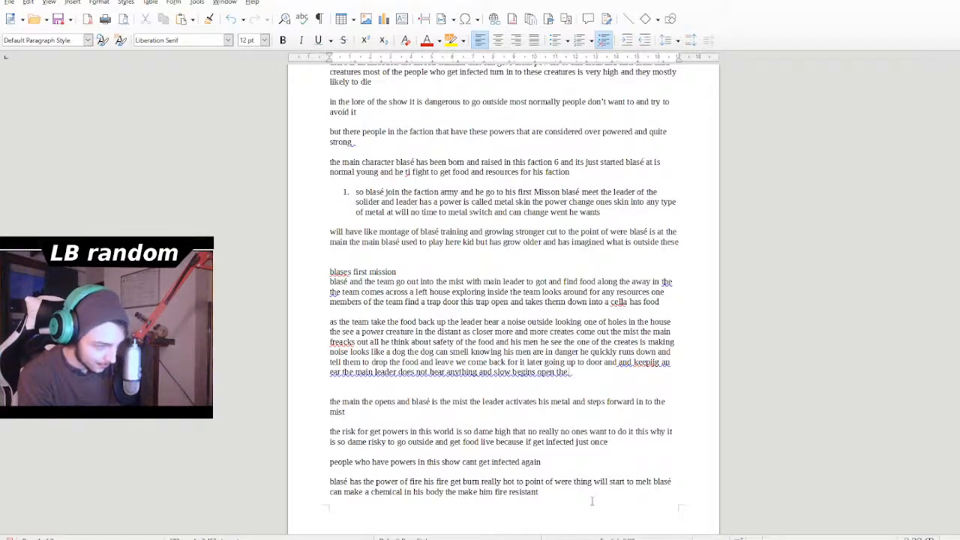
pyautogui.write(' do')
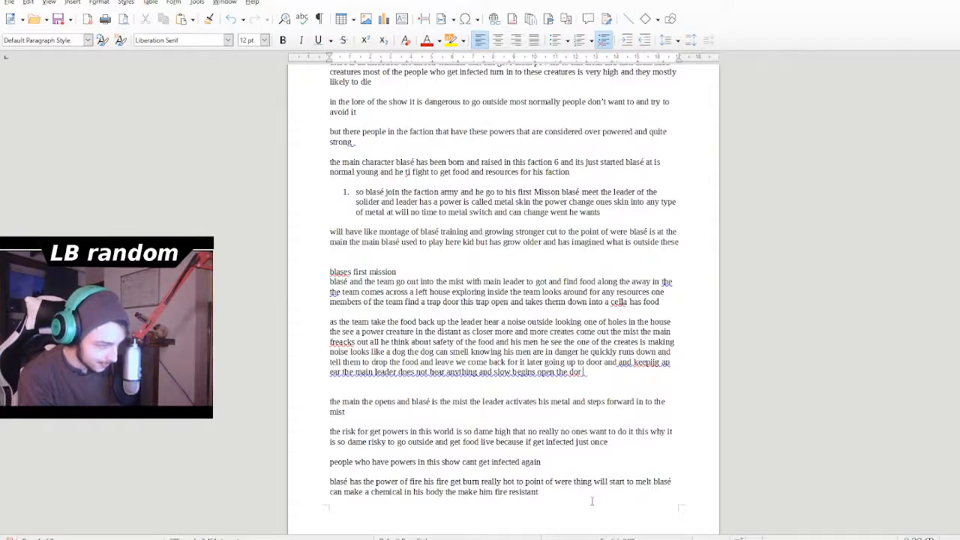
pyautogui.write('or a')
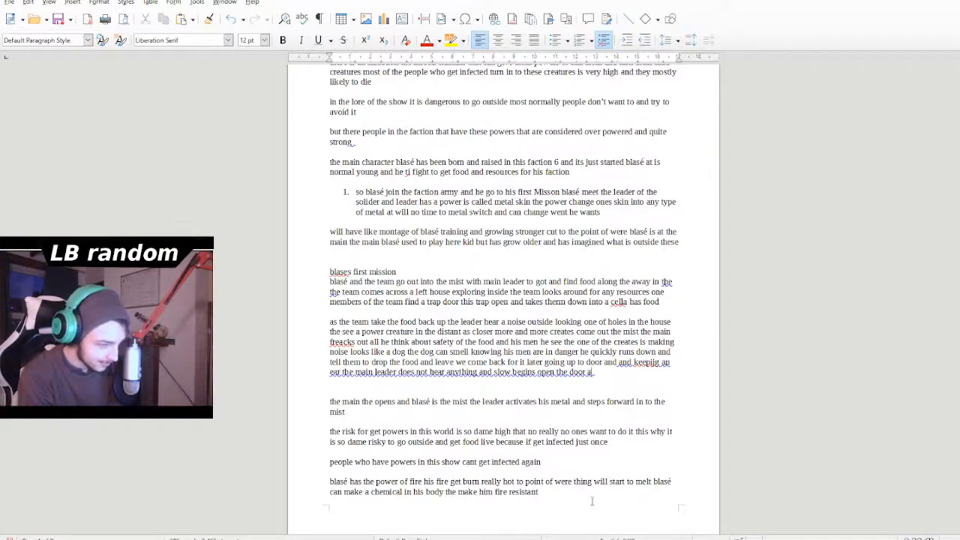
pyautogui.write('s')
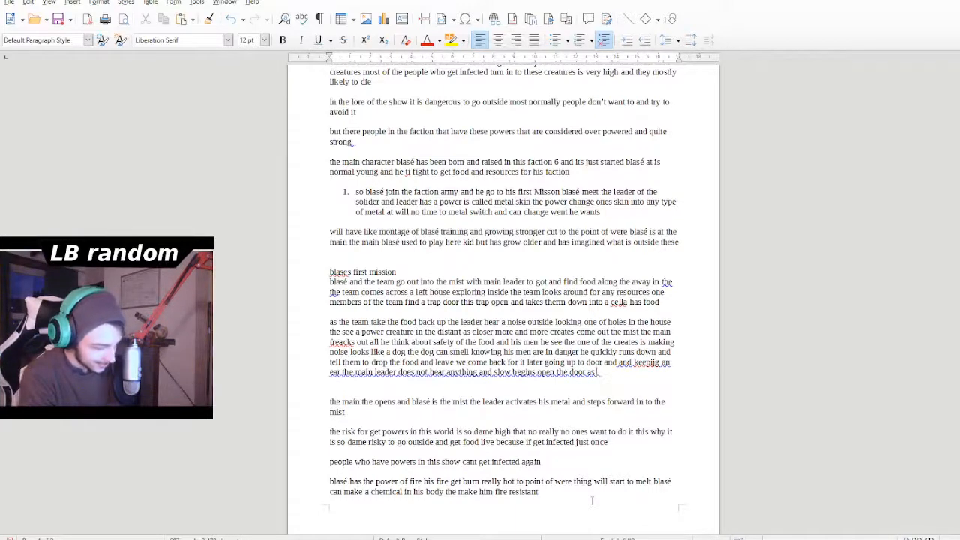
pyautogui.write(' swinn')
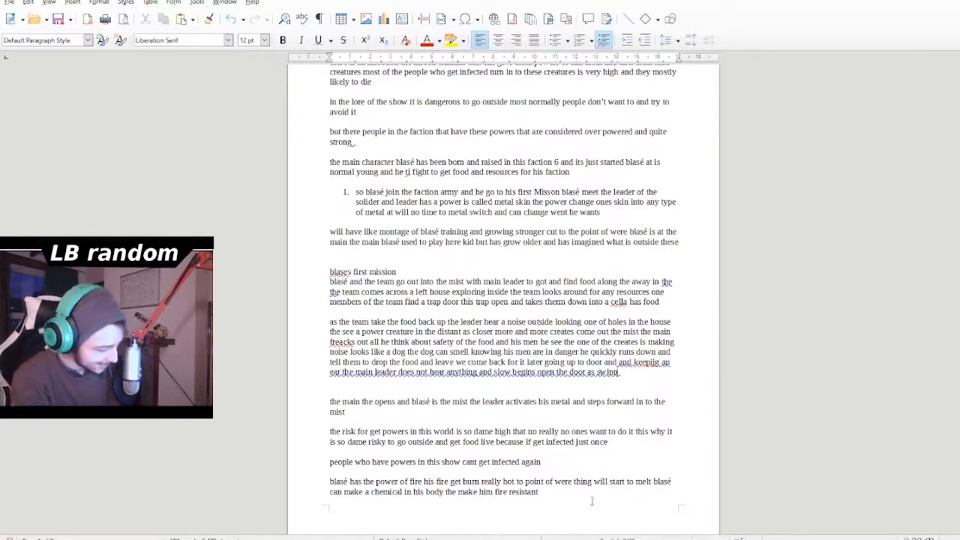
# - Continue the sentence after "open the door" with "as swings open"
pyautogui.press('BackSpace')
pyautogui.write('gs open')
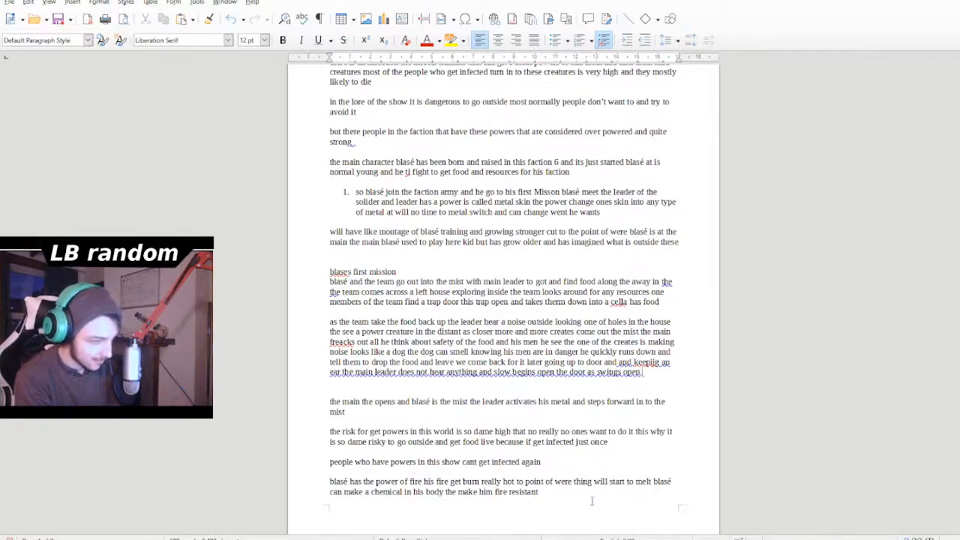
pyautogui.write(' a cre')
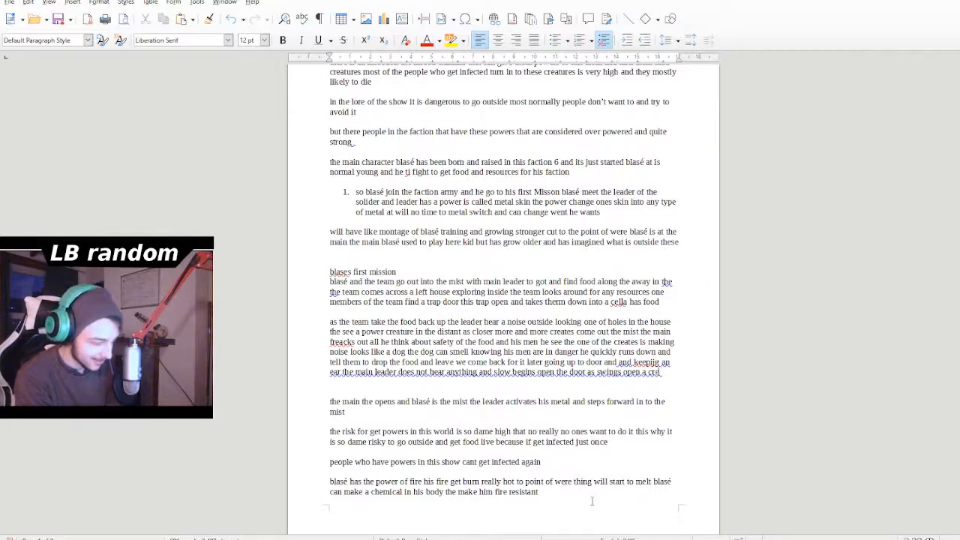
pyautogui.write('tures')
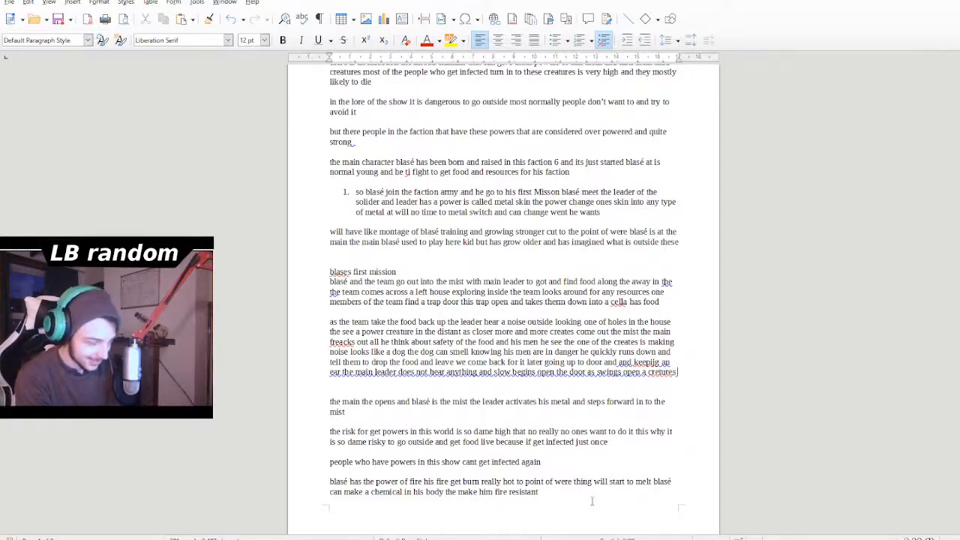
pyautogui.write(' st')
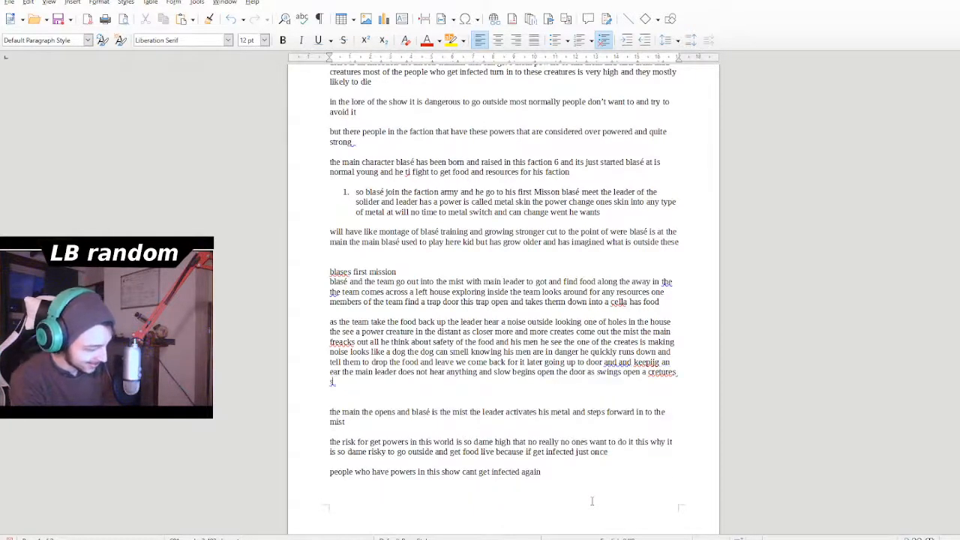
pyautogui.write('ands')
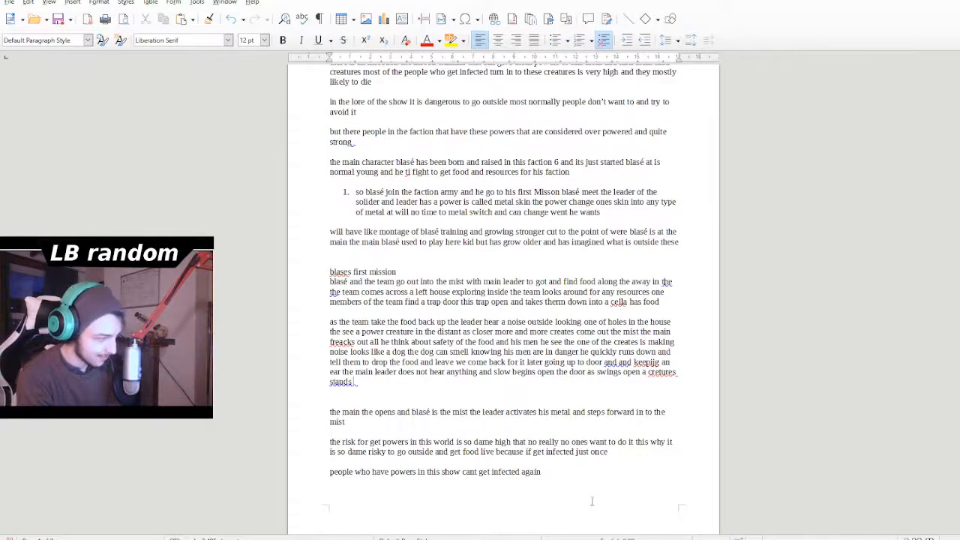
pyautogui.write(' big')
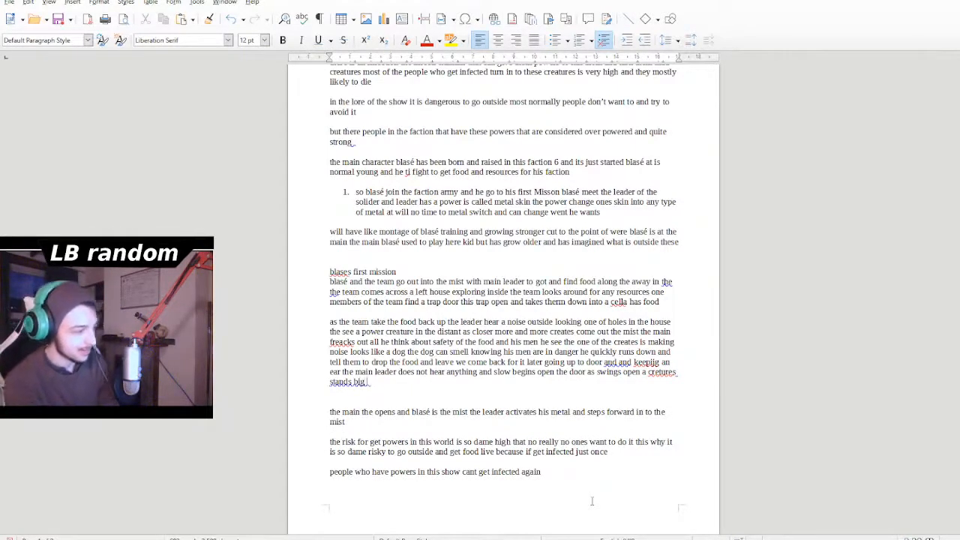
# - Describe the creature's position and size by adding "before him big and power" after "stands"
pyautogui.press('BackSpace')
pyautogui.press('BackSpace')
pyautogui.press('BackSpace')
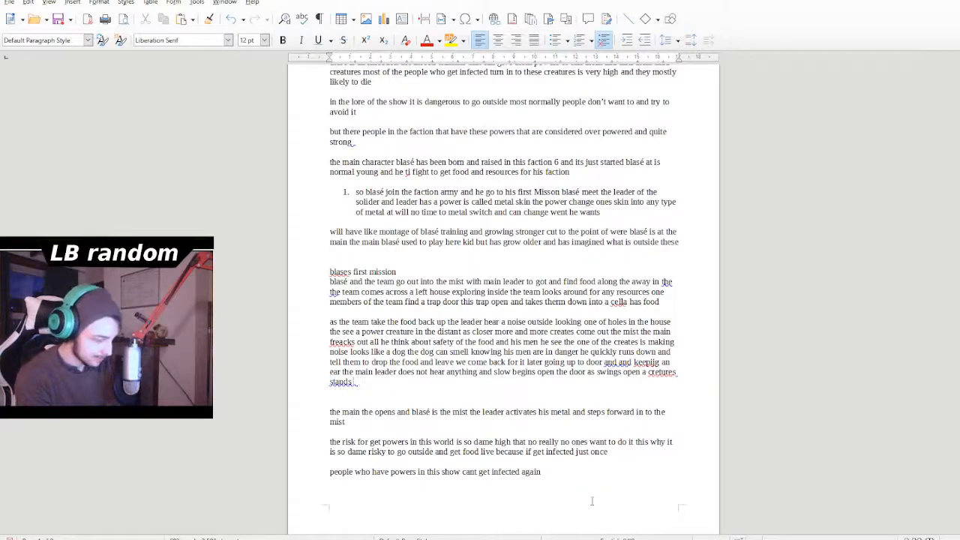
pyautogui.write('before him be')
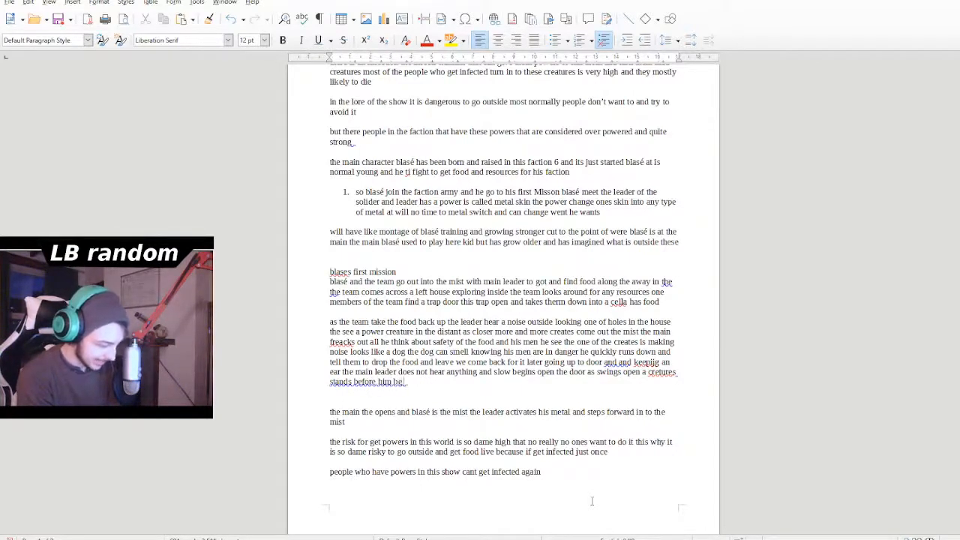
pyautogui.press('BackSpace')
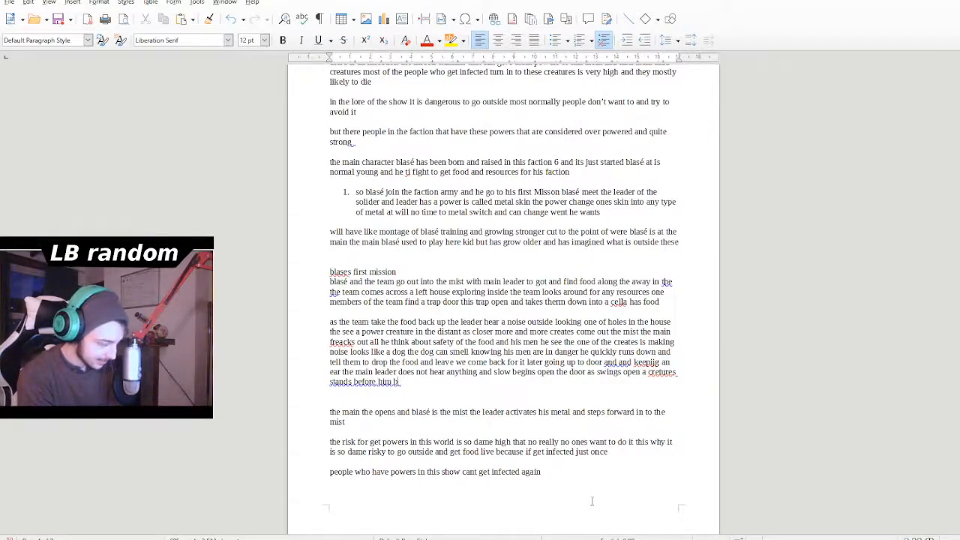
pyautogui.write('ig and power')
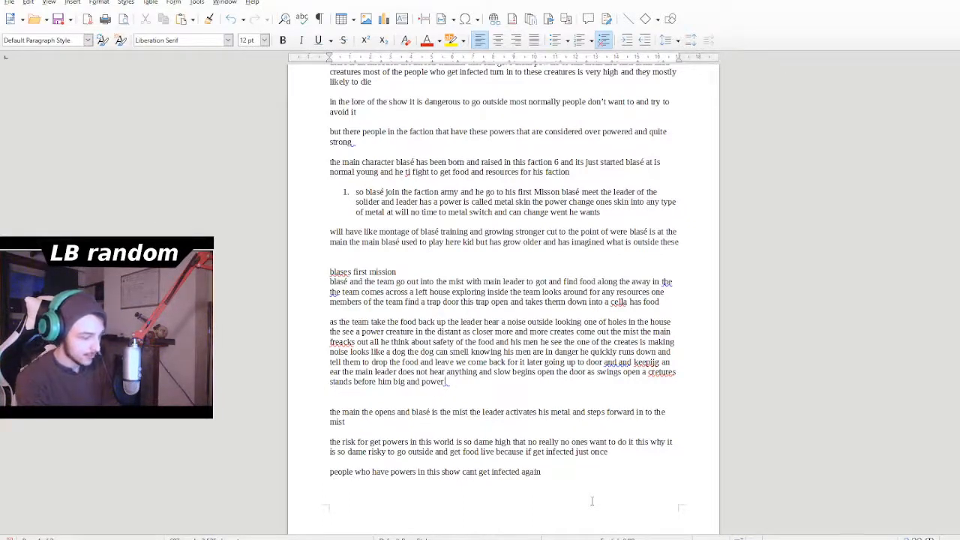
# - Continue the creature's description after "big and power" with "with a glas the cretures"
pyautogui.write('with a ')
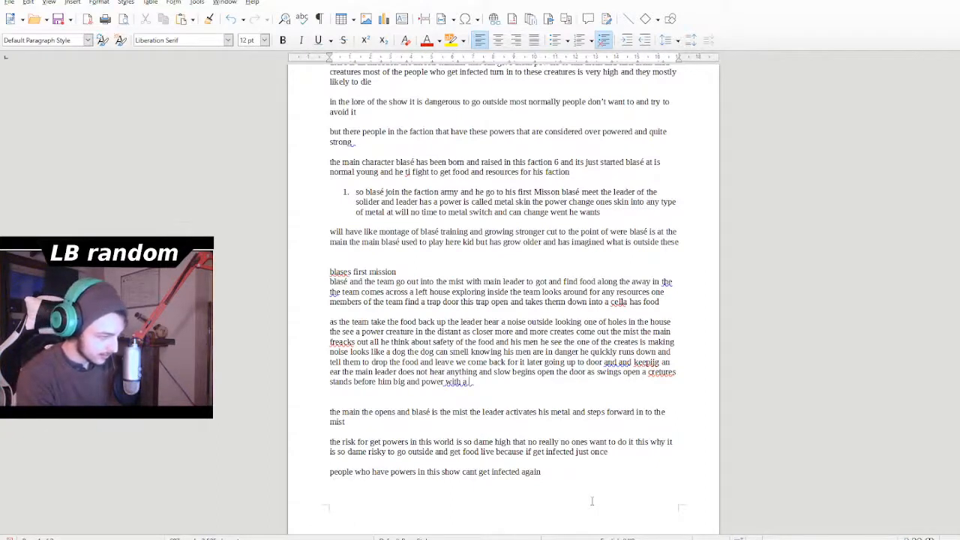
pyautogui.write('glas')
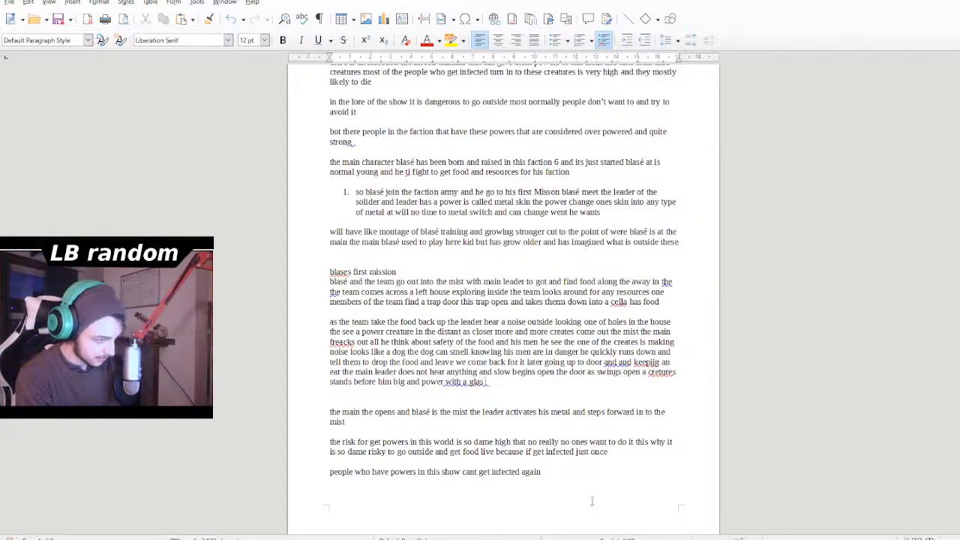
pyautogui.press('BackSpace')
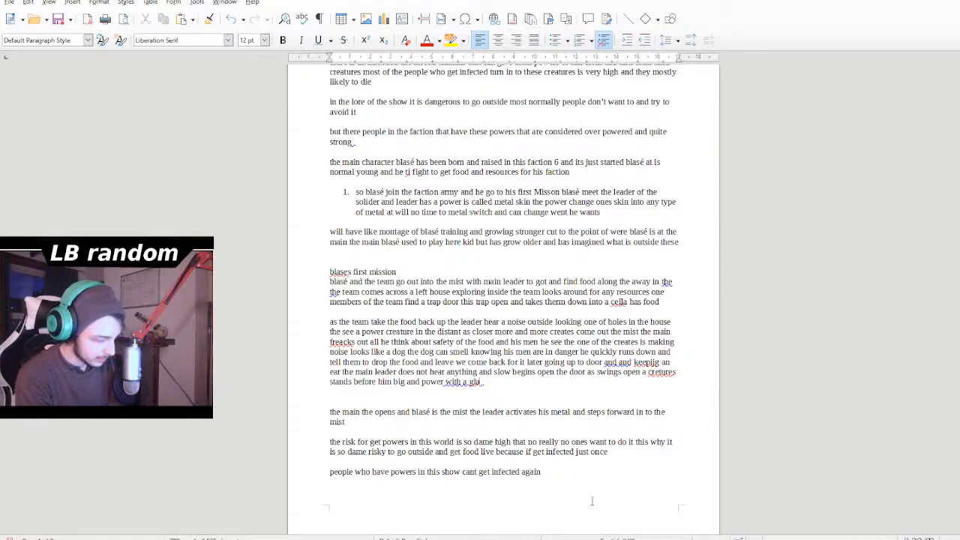
pyautogui.write('s the creat')
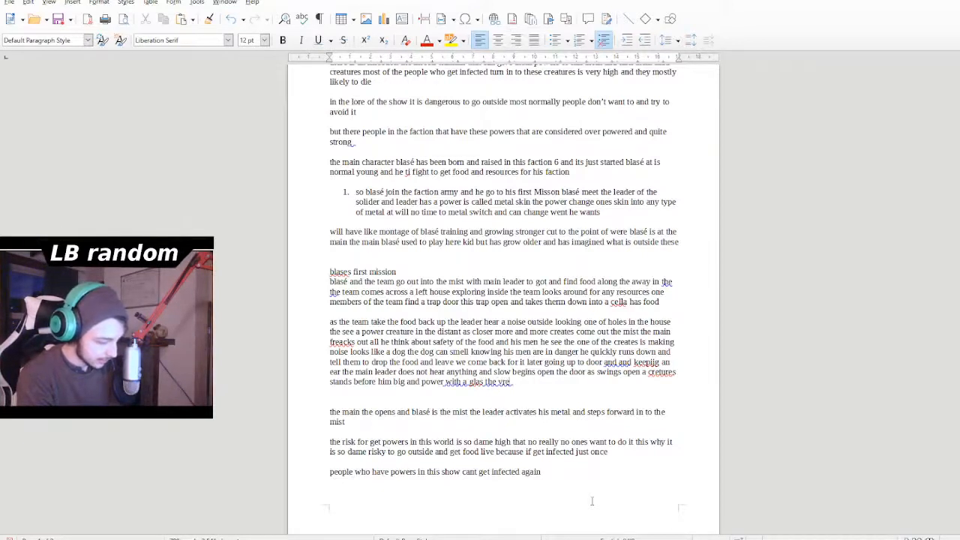
pyautogui.press('BackSpace')
pyautogui.press('BackSpace')
pyautogui.press('BackSpace')
pyautogui.press('BackSpace')
pyautogui.press('BackSpace')
pyautogui.press('BackSpace')
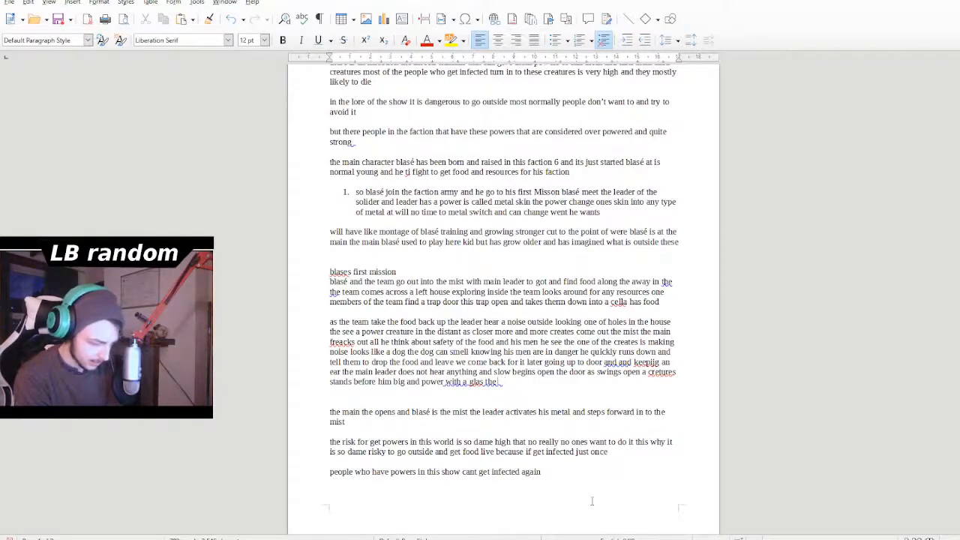
pyautogui.write('c')
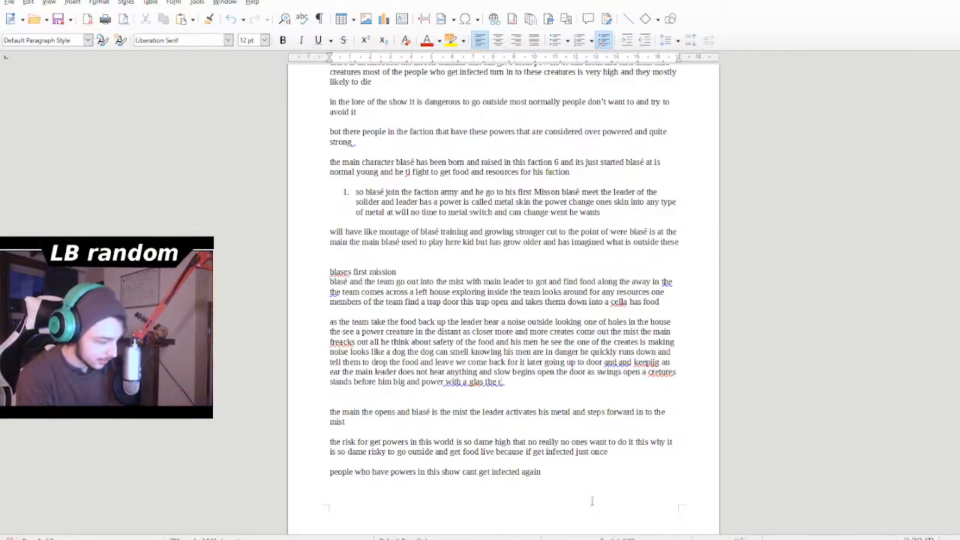
pyautogui.write('reture')
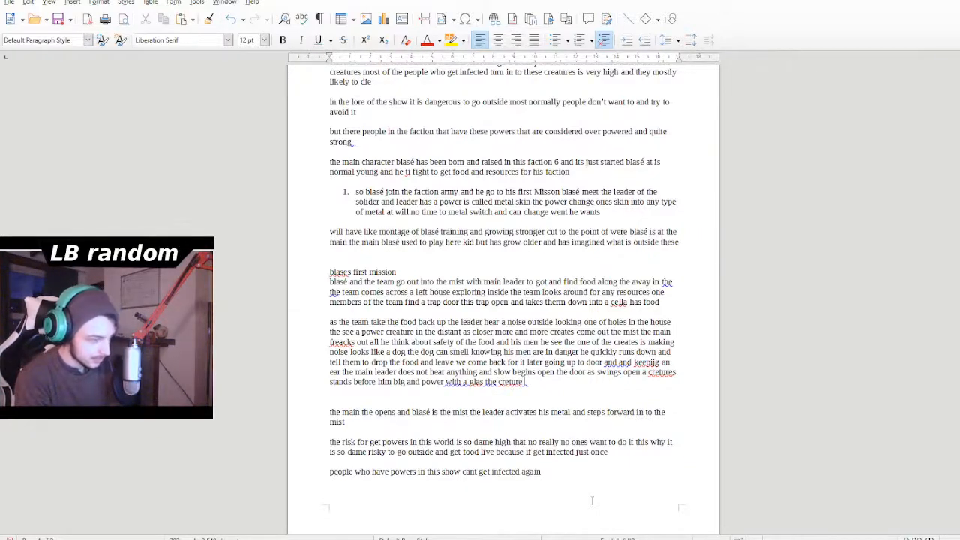
pyautogui.write('s')
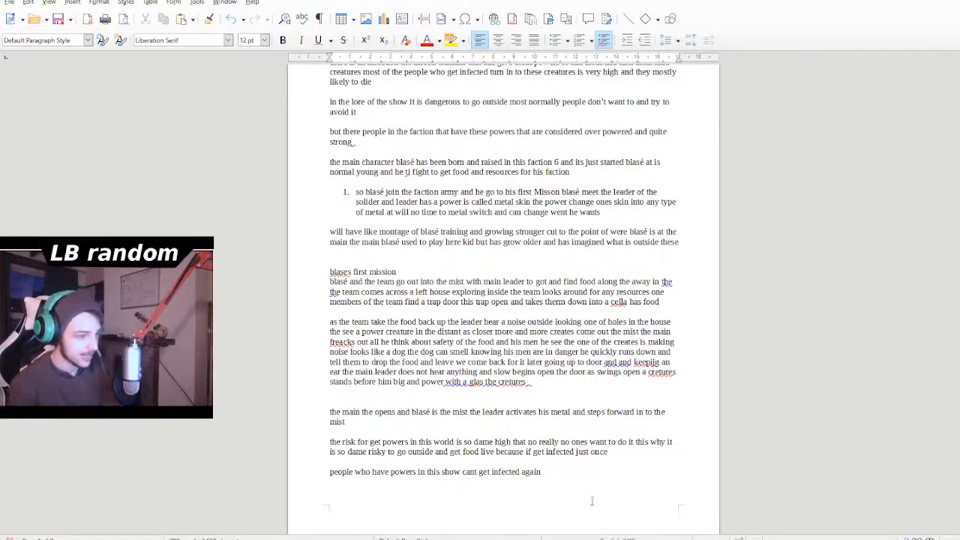
# - Correct both misspelled "cretures" in the last sentence of the first mission to "creature"
pyautogui.moveTo(507, 391); pyautogui.dragTo(513, 373)
pyautogui.click(526, 390)
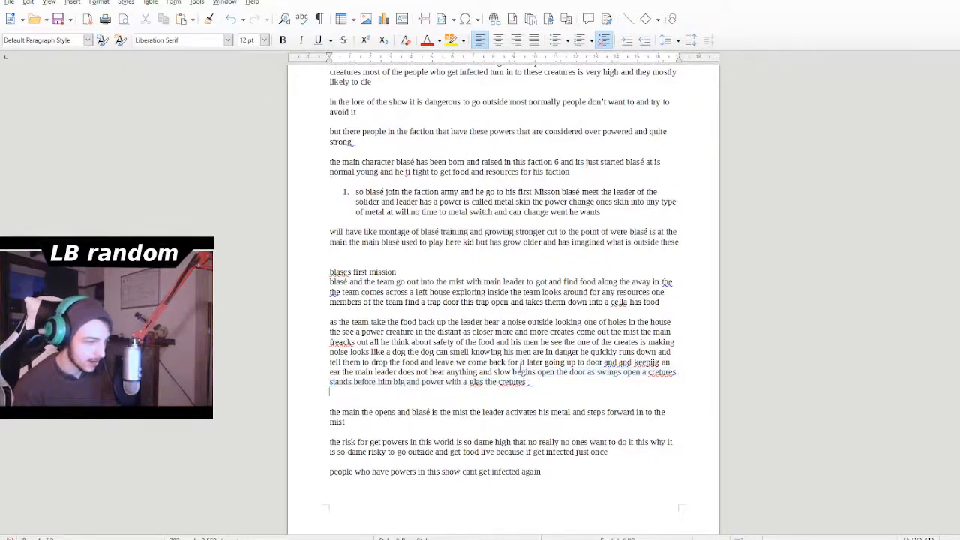
pyautogui.doubleClick(517, 382)
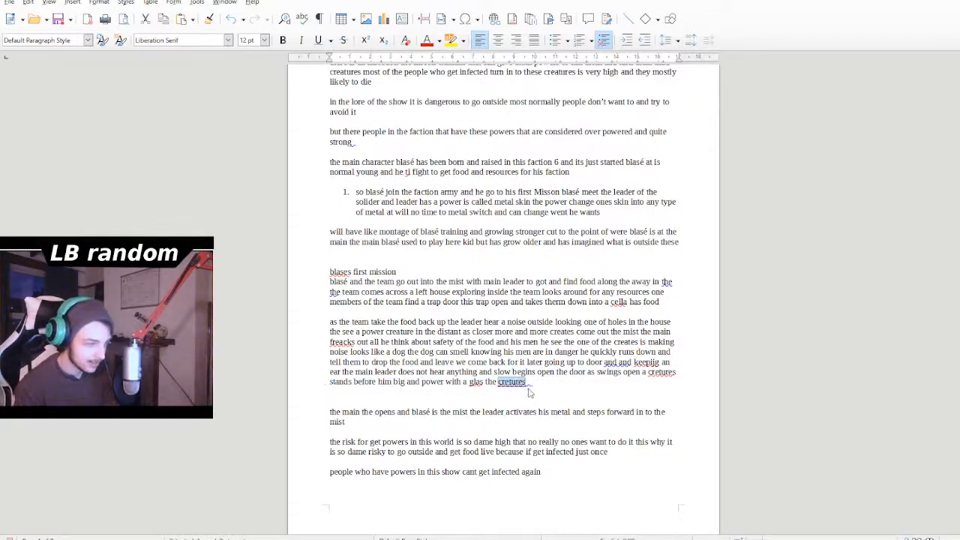
pyautogui.write('creatures')
pyautogui.doubleClick(662, 372)
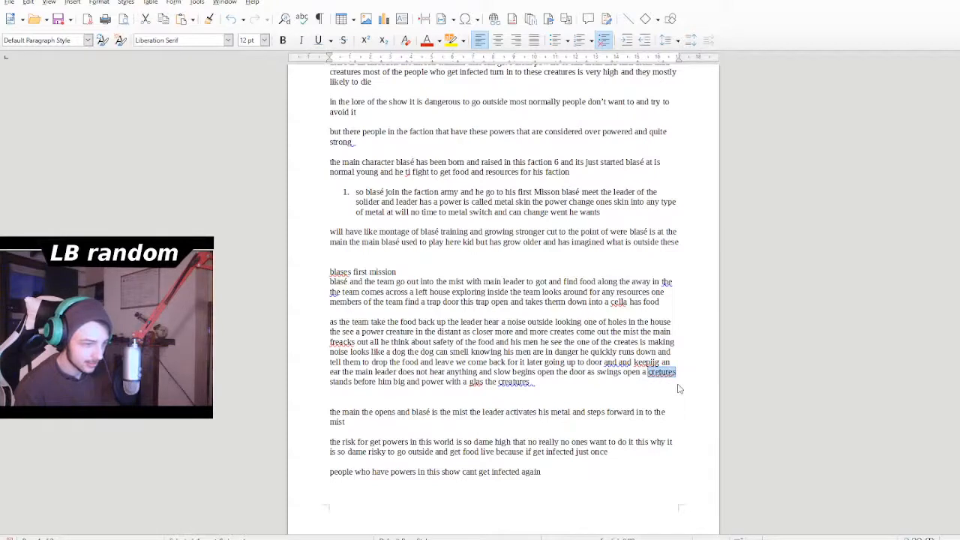
pyautogui.write('creatures')
pyautogui.click(588, 384)
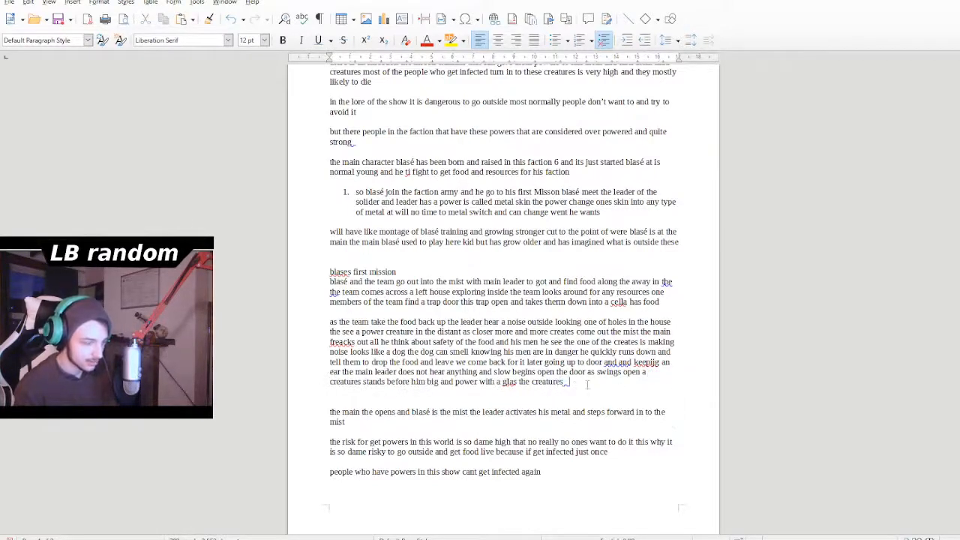
pyautogui.press('BackSpace')
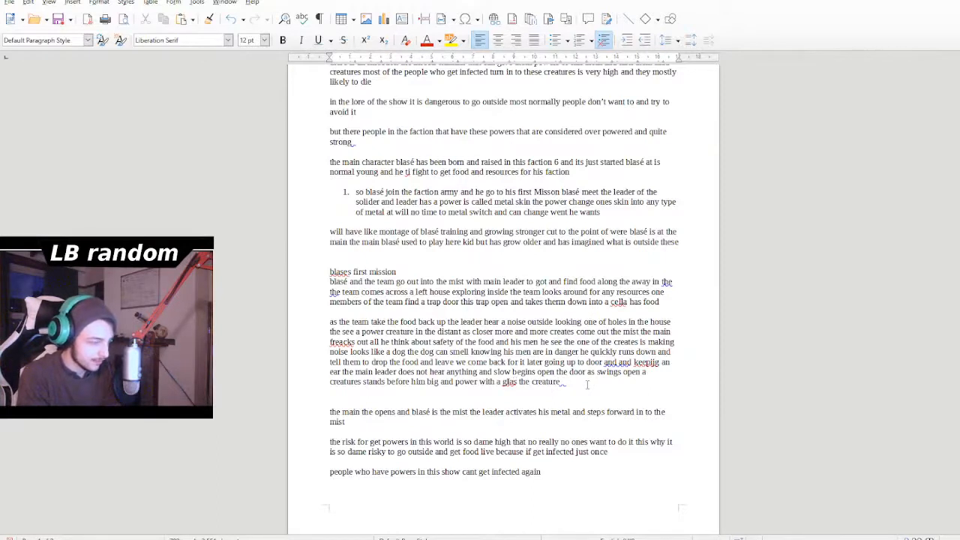
pyautogui.press('BackSpace')
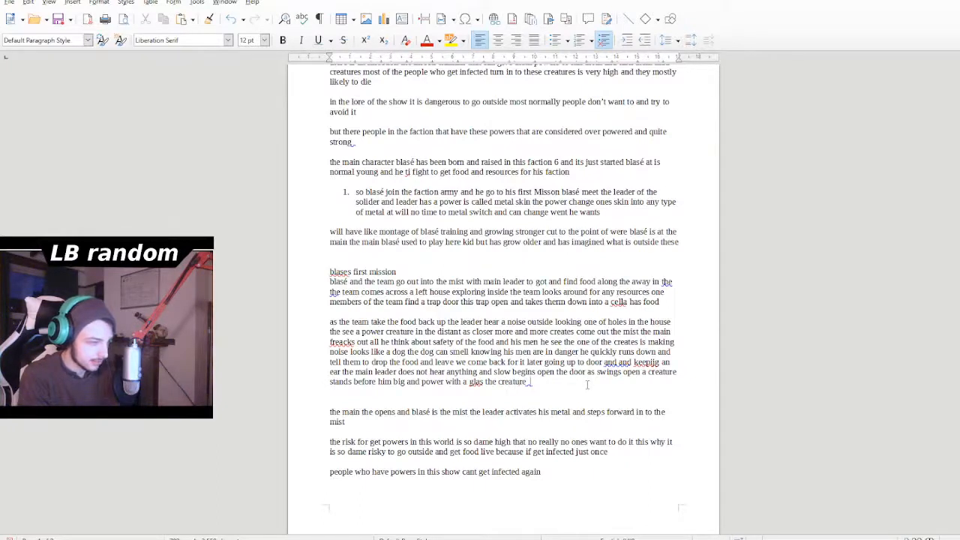
# - Describe the creature's gaze by adding "look right at the leader of the team" after "with a glas the creature"
pyautogui.write('l')
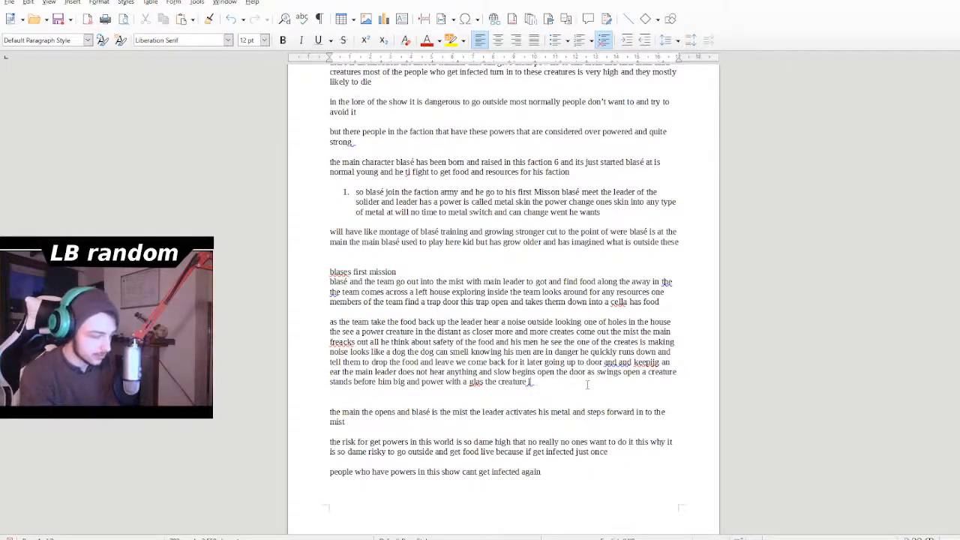
pyautogui.write('ook riht')
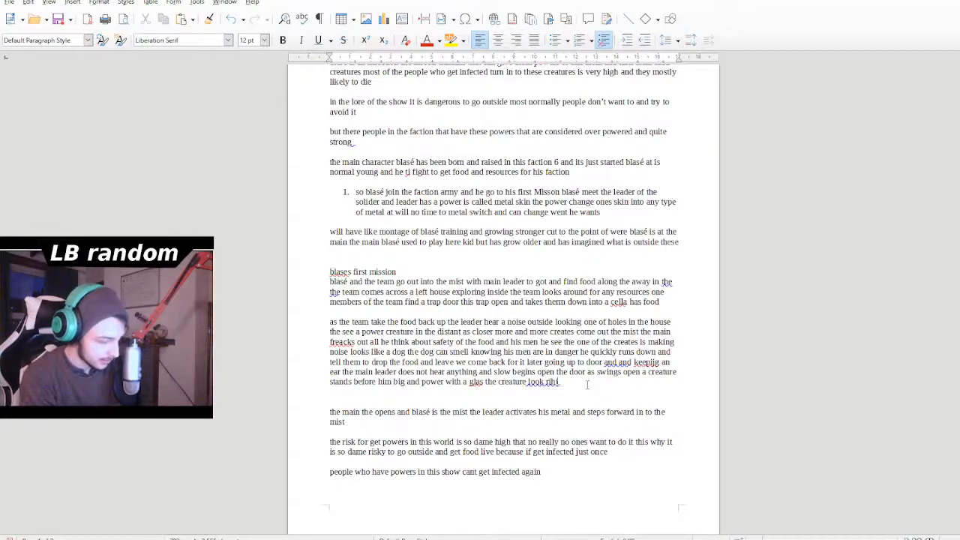
pyautogui.press('BackSpace')
pyautogui.press('BackSpace')
pyautogui.write('ght')
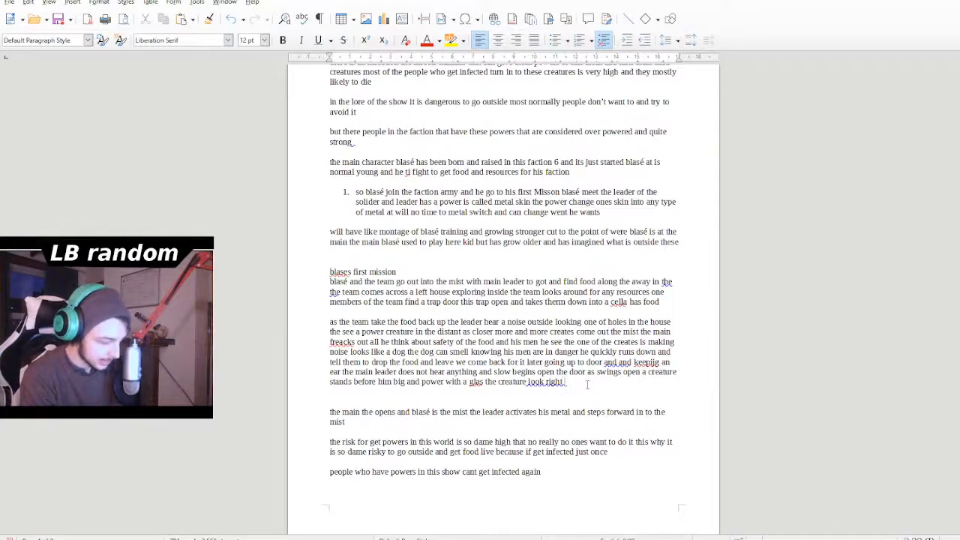
pyautogui.write(' at the')
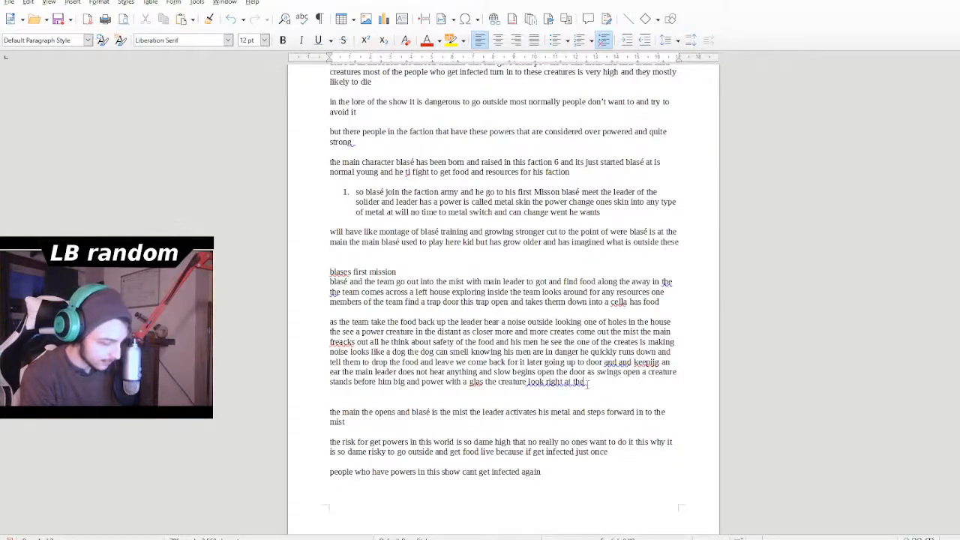
pyautogui.write(' lae')
pyautogui.press('BackSpace')
pyautogui.press('BackSpace')
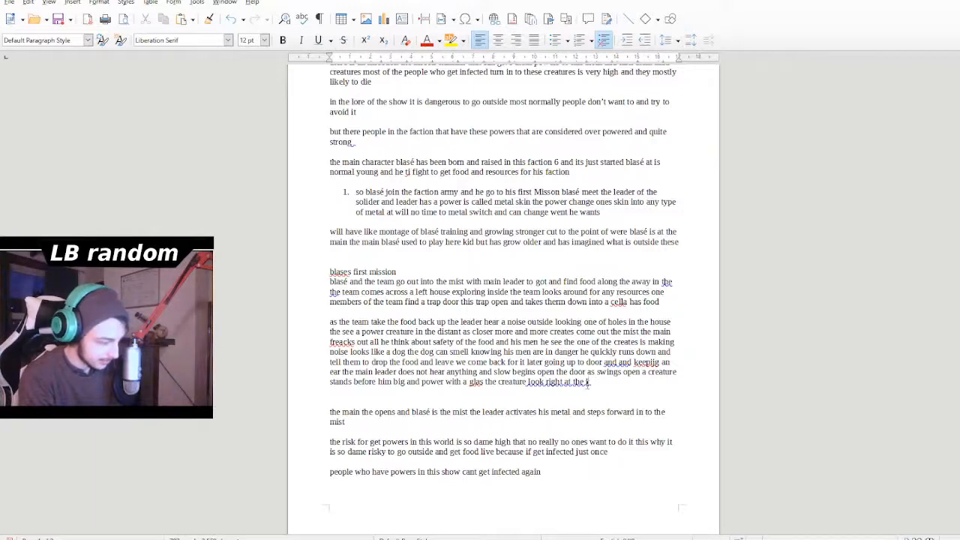
pyautogui.write('eader of the')
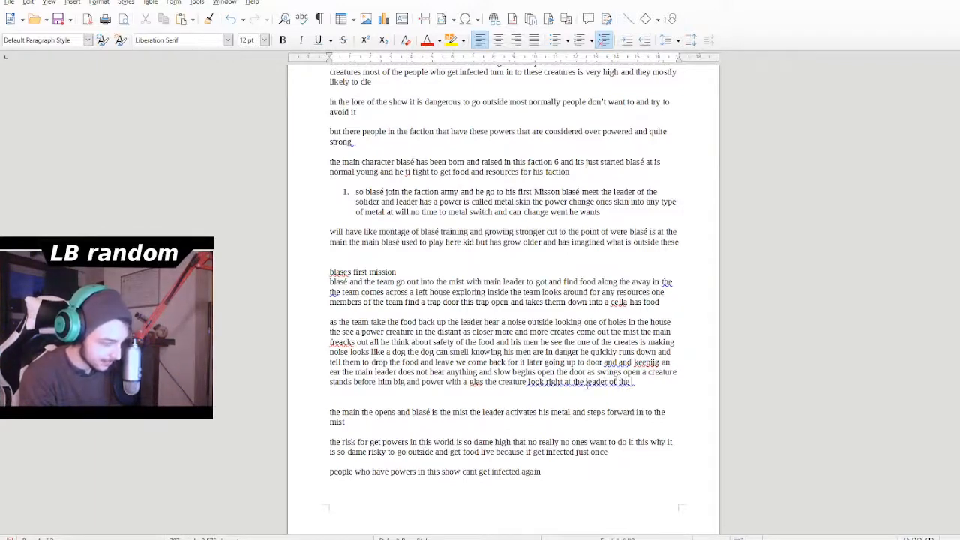
pyautogui.press('BackSpace')
pyautogui.write('team and')
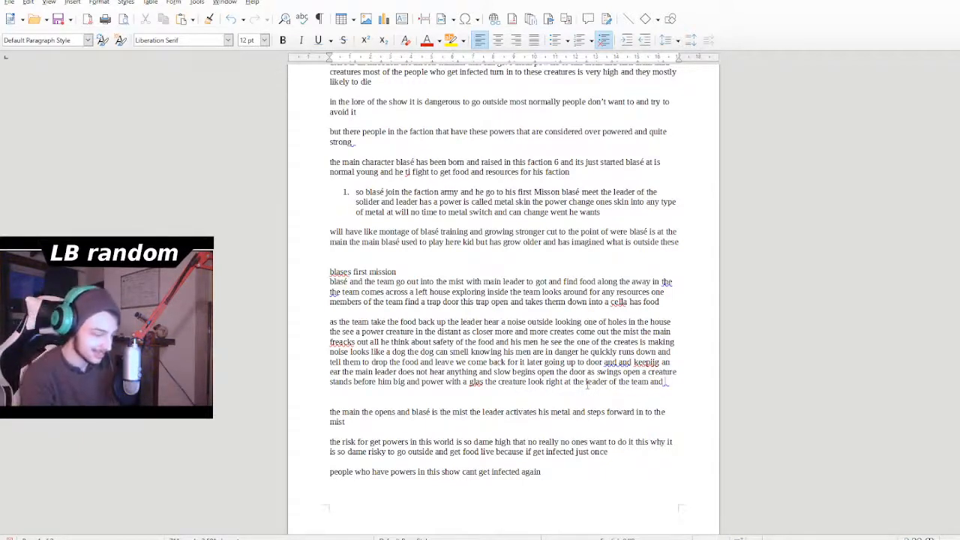
# - Begin the creature's attack by adding "and lasher out" after "leader of the team"
pyautogui.press('BackSpace')
pyautogui.press('BackSpace')
pyautogui.press('BackSpace')
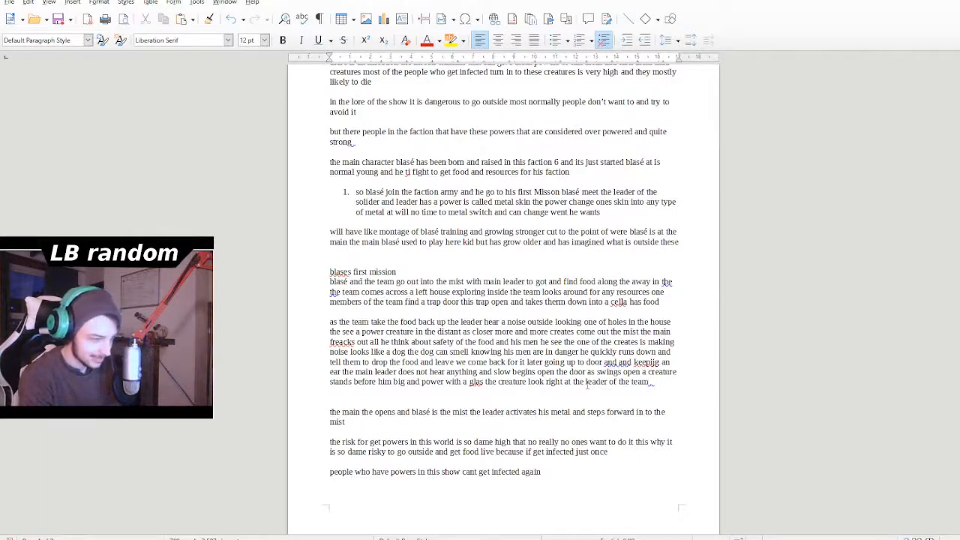
pyautogui.write('and')
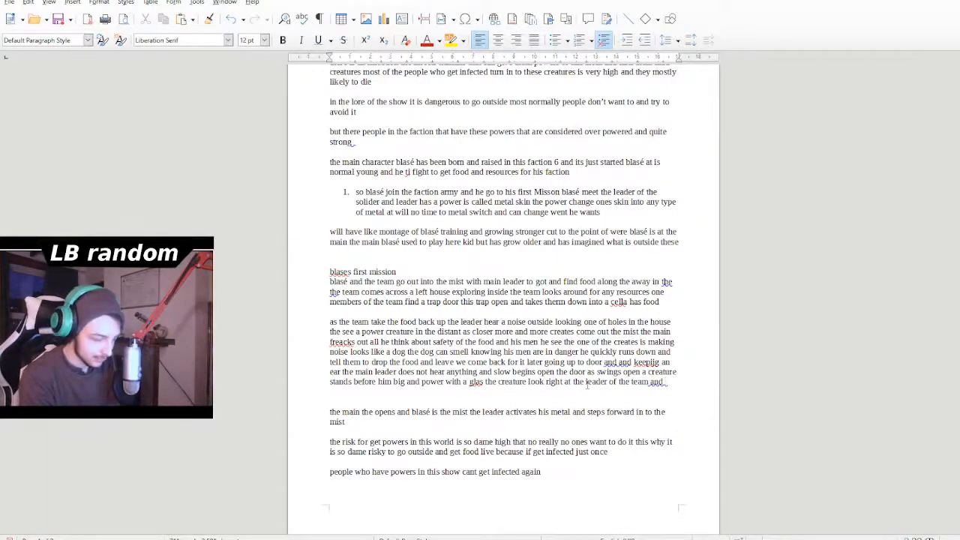
pyautogui.write(' lasbd')
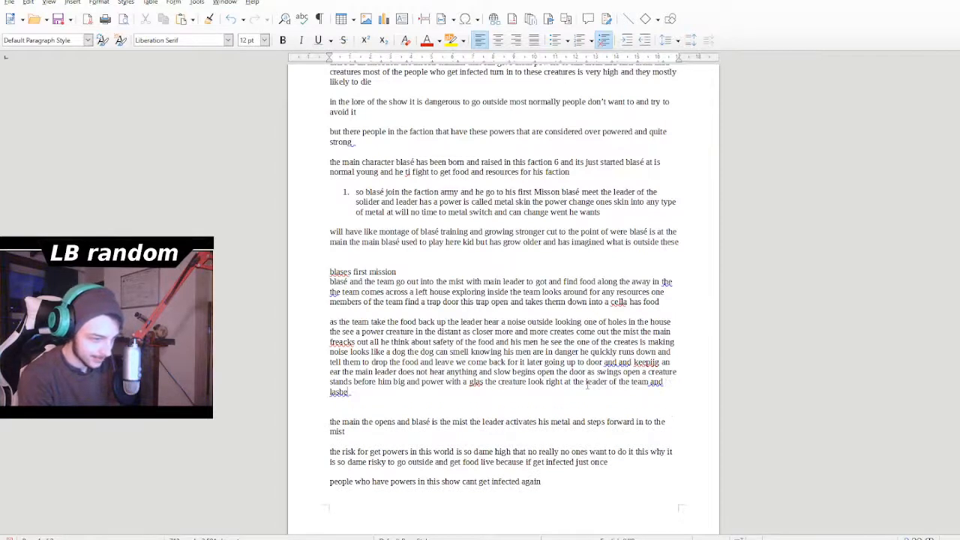
pyautogui.write('r')
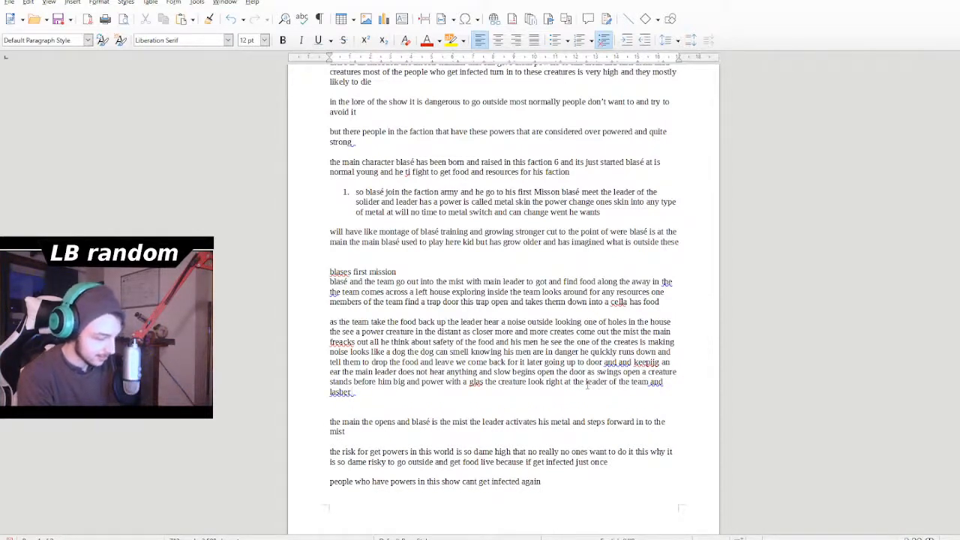
pyautogui.write(' out')
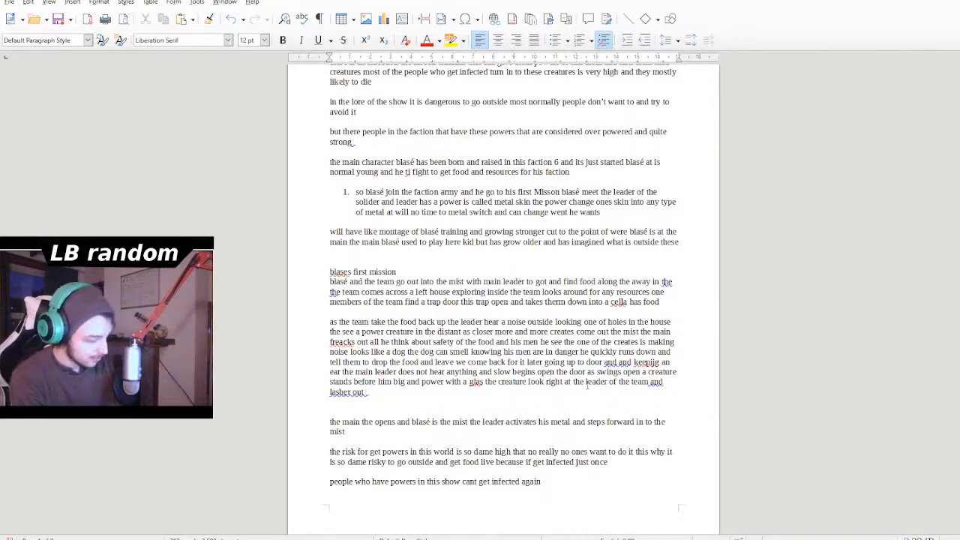
pyautogui.write(' smd')
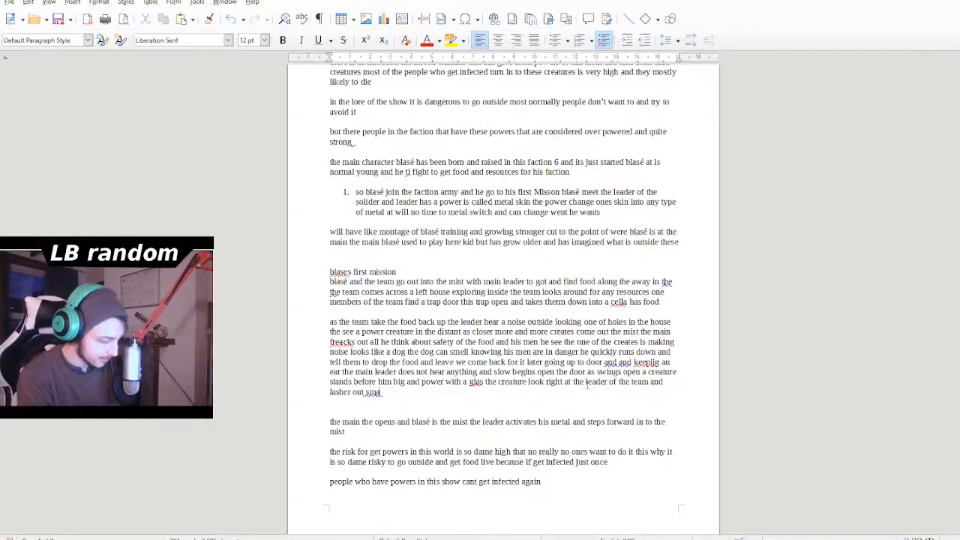
pyautogui.write('shing jis')
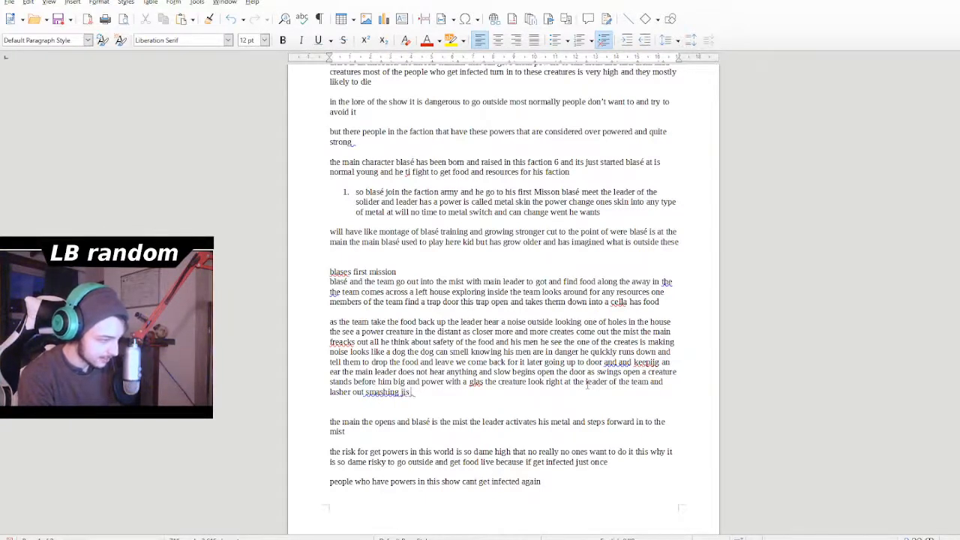
# - Describe the creature's blow by adding "smashing his fist" after "lasher out"
pyautogui.press('BackSpace')
pyautogui.press('BackSpace')
pyautogui.press('BackSpace')
pyautogui.write('his')
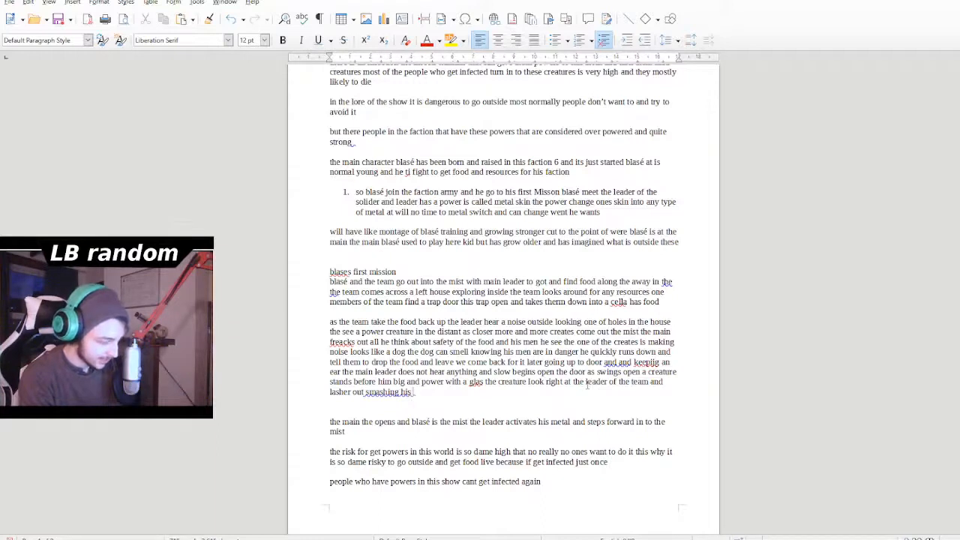
pyautogui.write(' first')
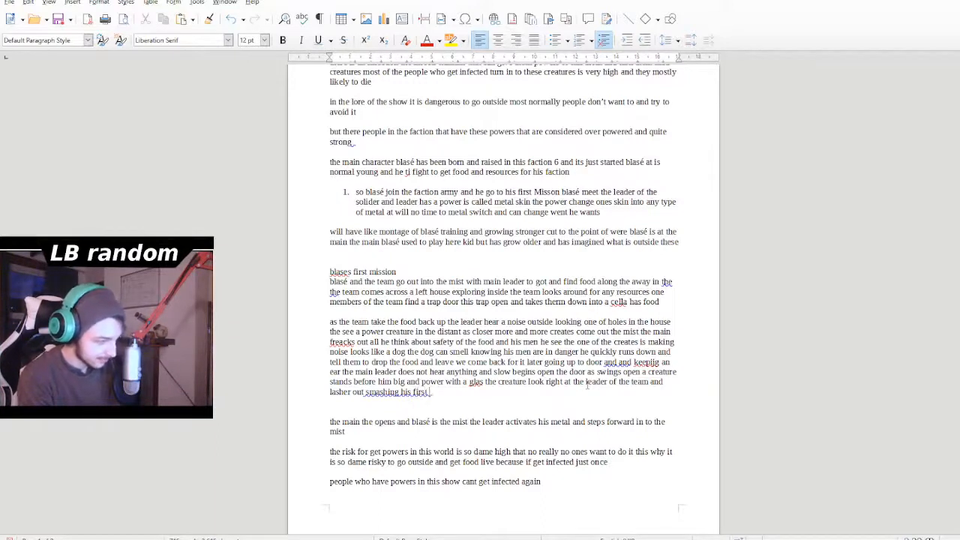
pyautogui.press('BackSpace')
pyautogui.press('BackSpace')
pyautogui.press('BackSpace')
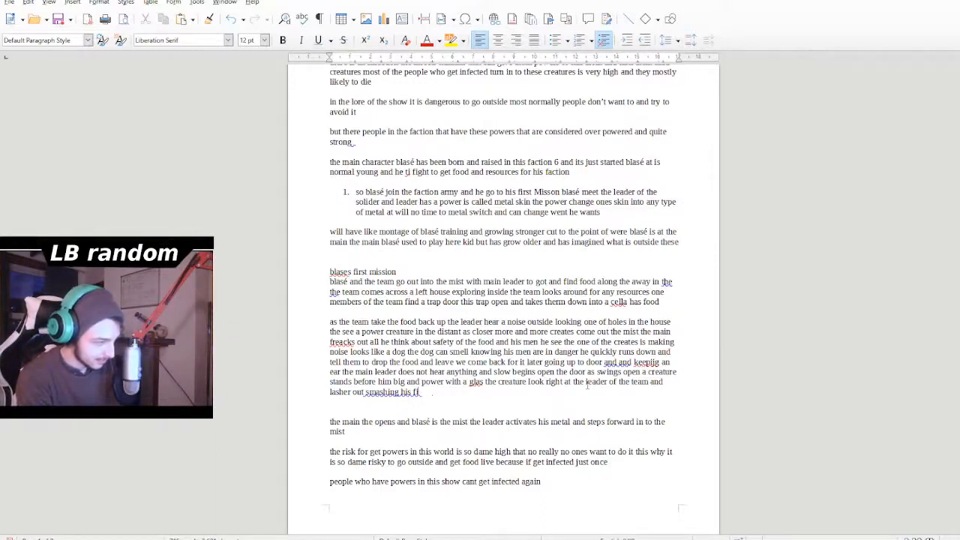
pyautogui.write('sty')
pyautogui.press('BackSpace')
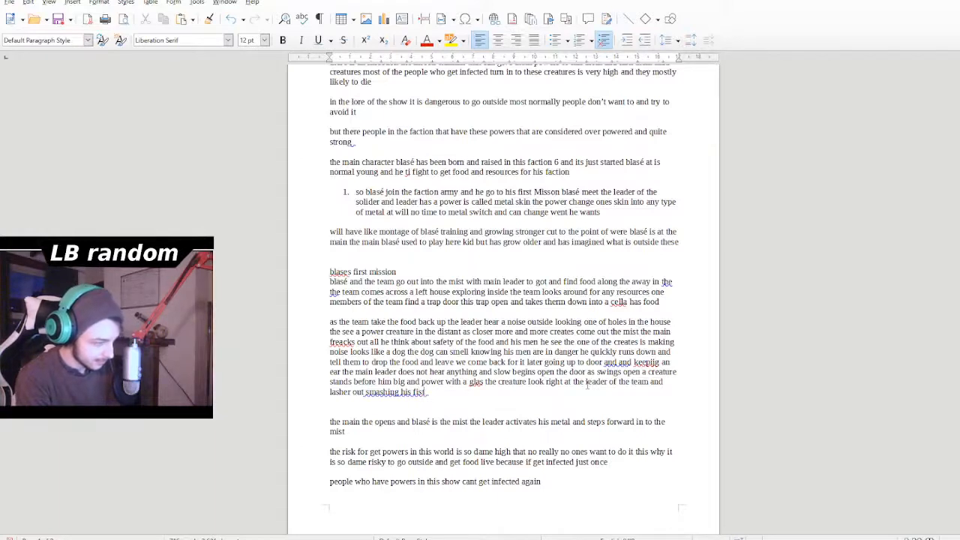
# - Add where the creature's blow lands by writing "right in the leader" after "smashing his fist"
pyautogui.write('ri')
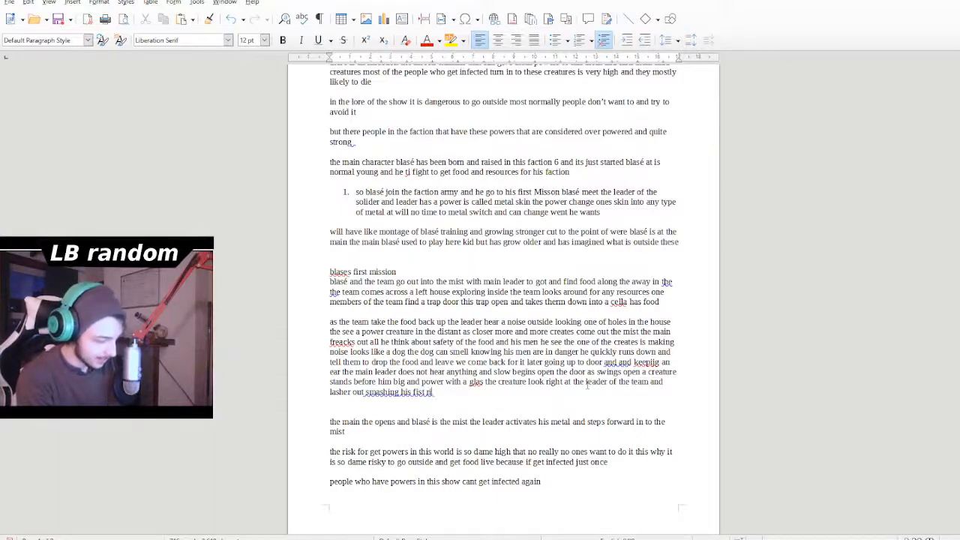
pyautogui.write('ght in the')
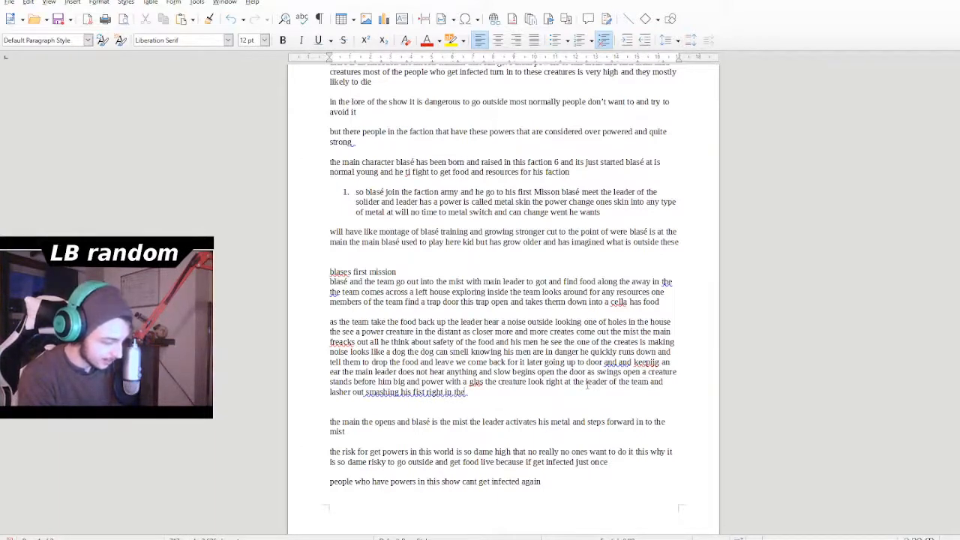
pyautogui.write(' lad')
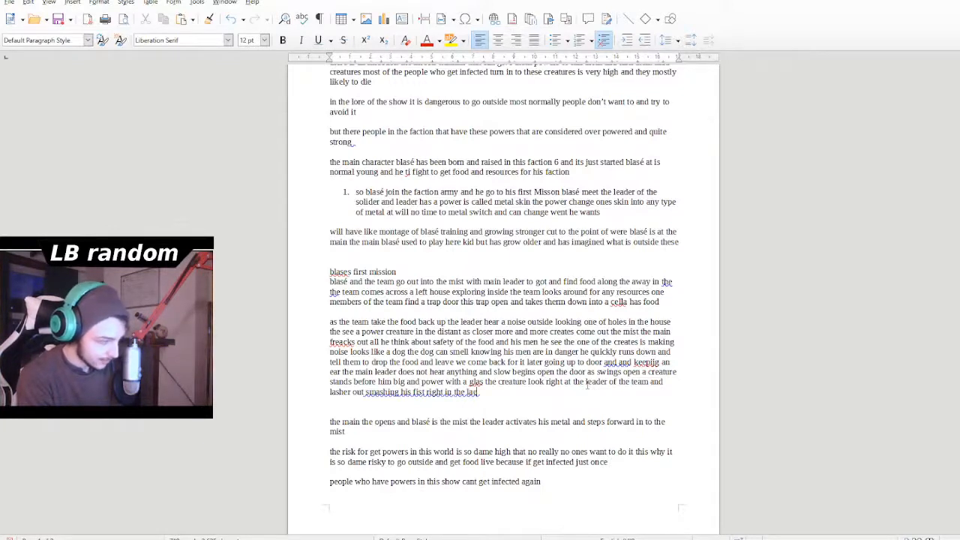
pyautogui.press('BackSpace')
pyautogui.press('BackSpace')
pyautogui.write('eader')
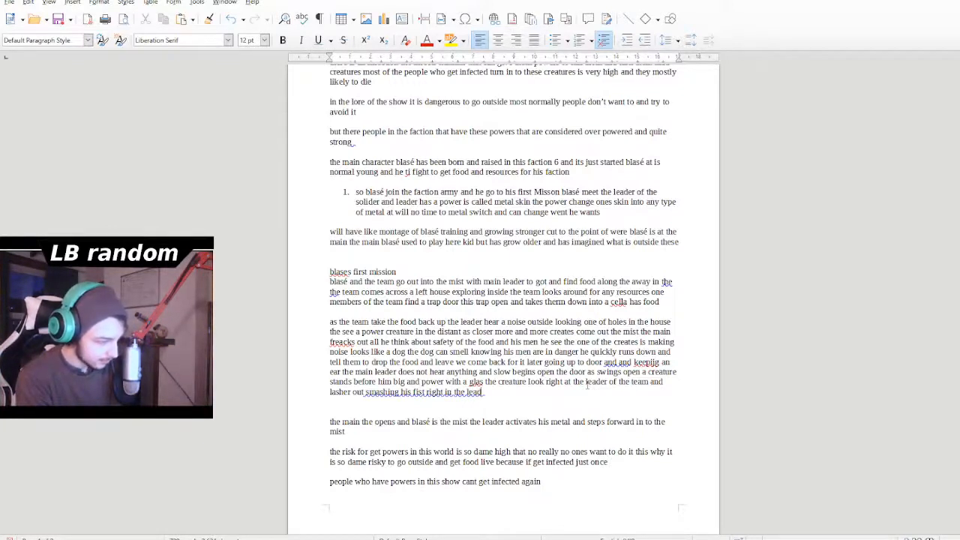
pyautogui.write(' just the')
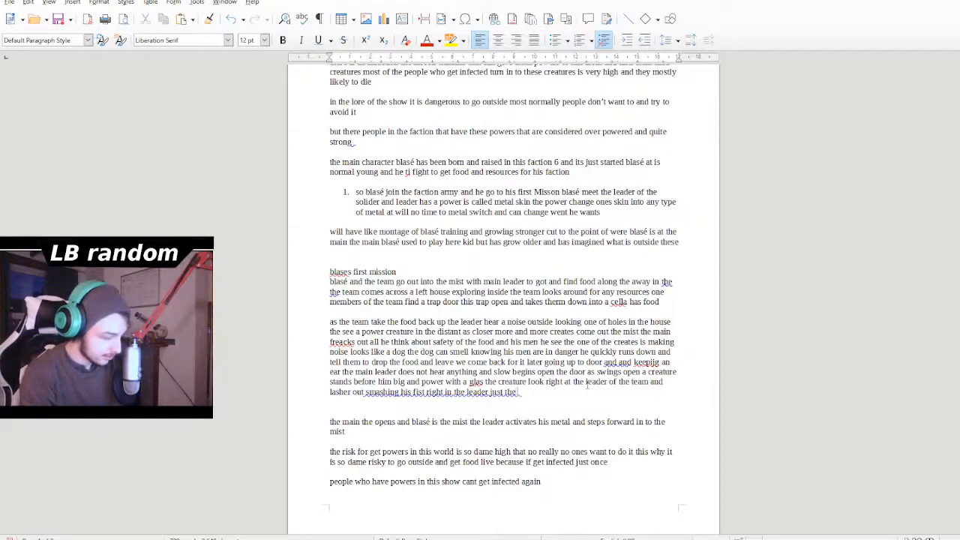
pyautogui.write(' leader')
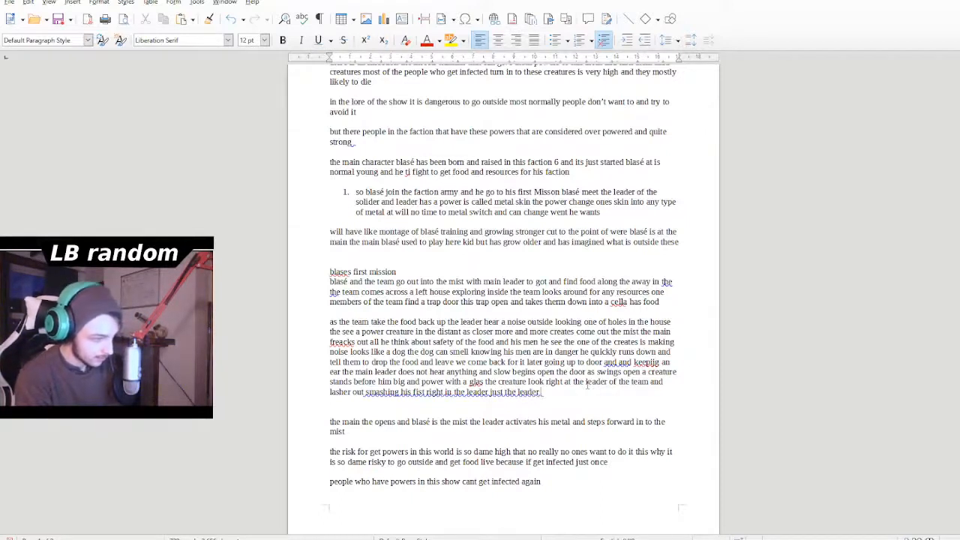
pyautogui.write(' rea')
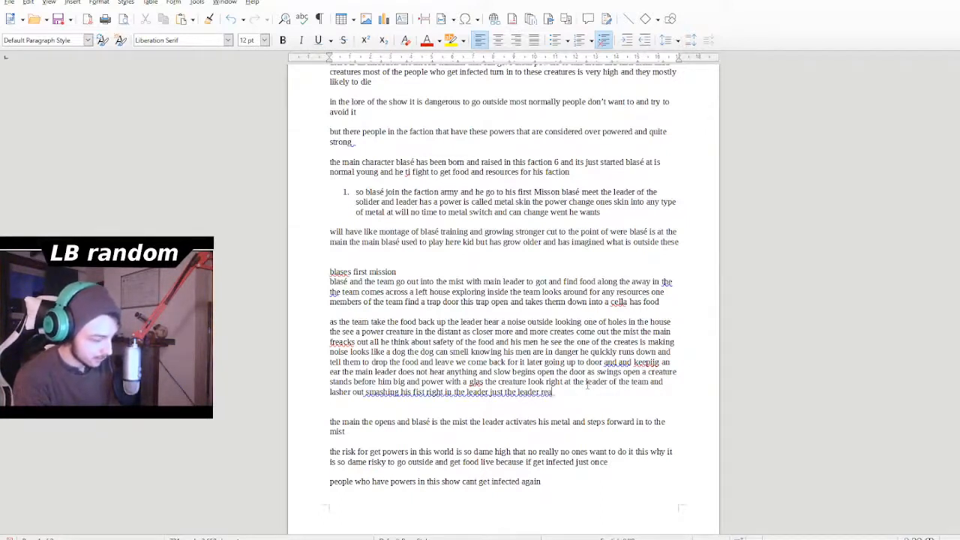
pyautogui.write('ds')
pyautogui.write(' his and')
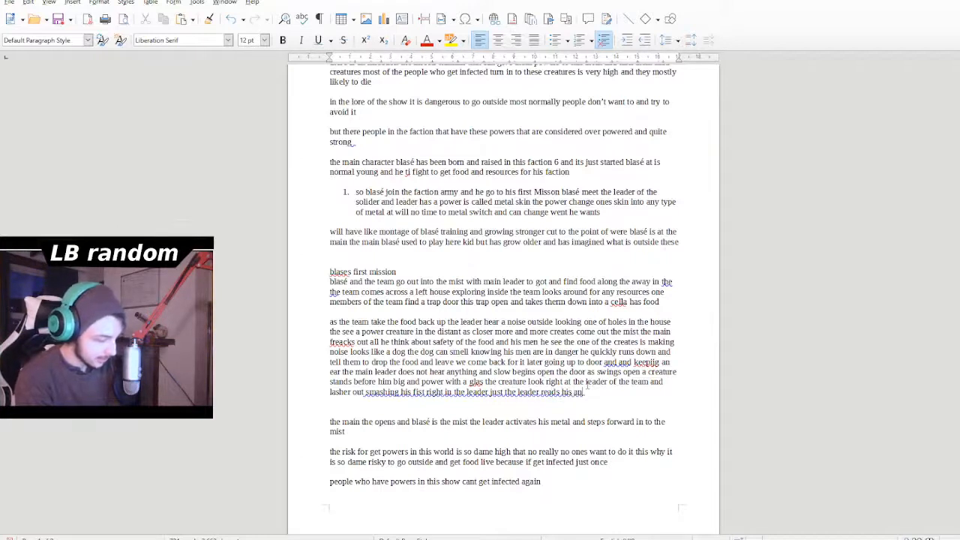
pyautogui.write(' i')
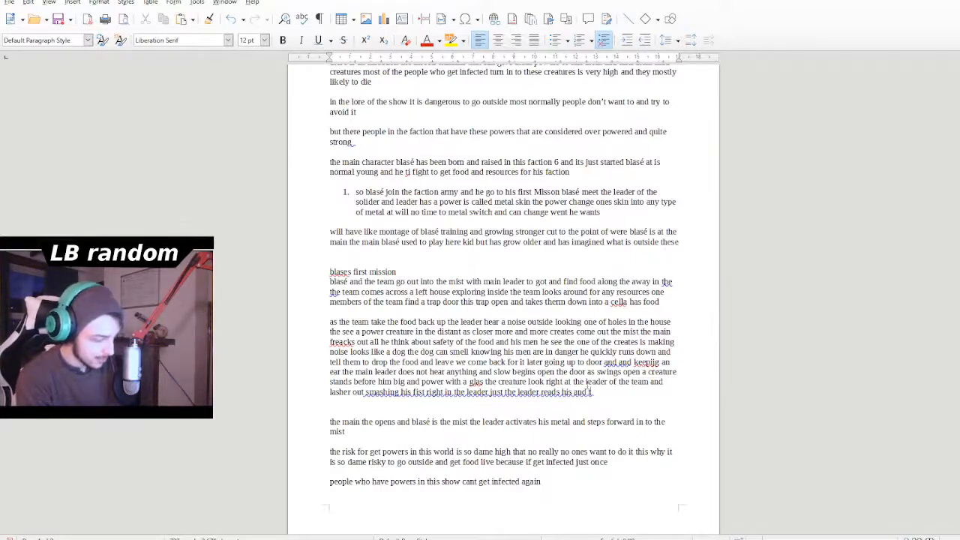
pyautogui.write('urn')
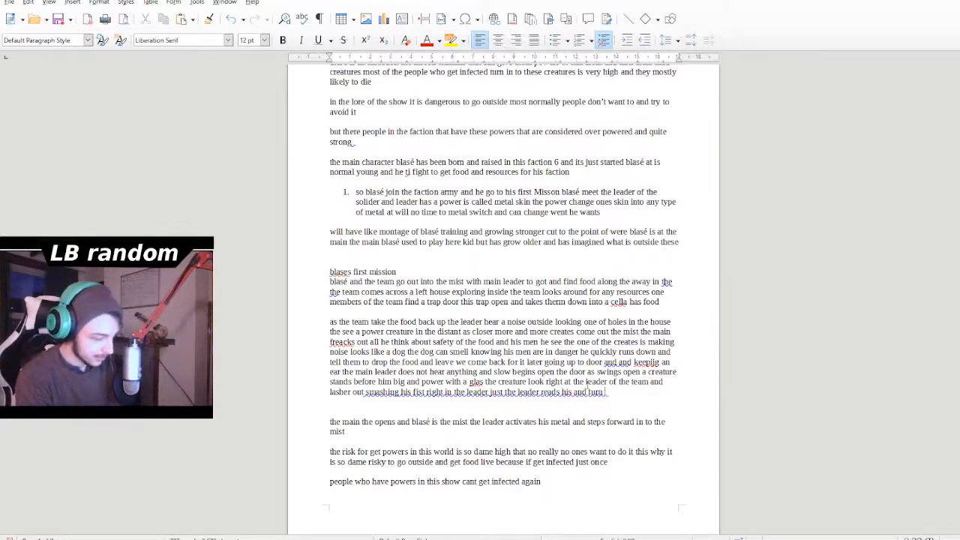
pyautogui.write(' on metal ')
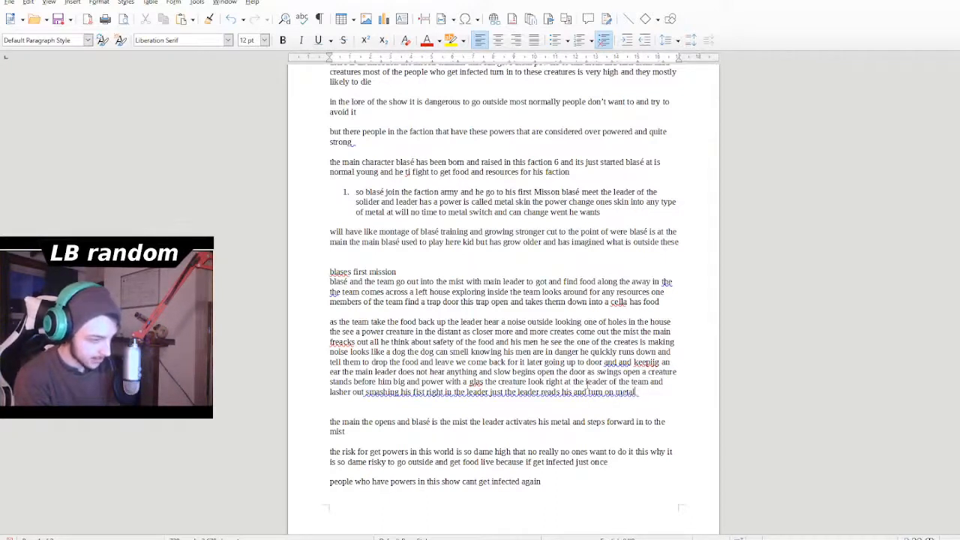
pyautogui.write('ski')
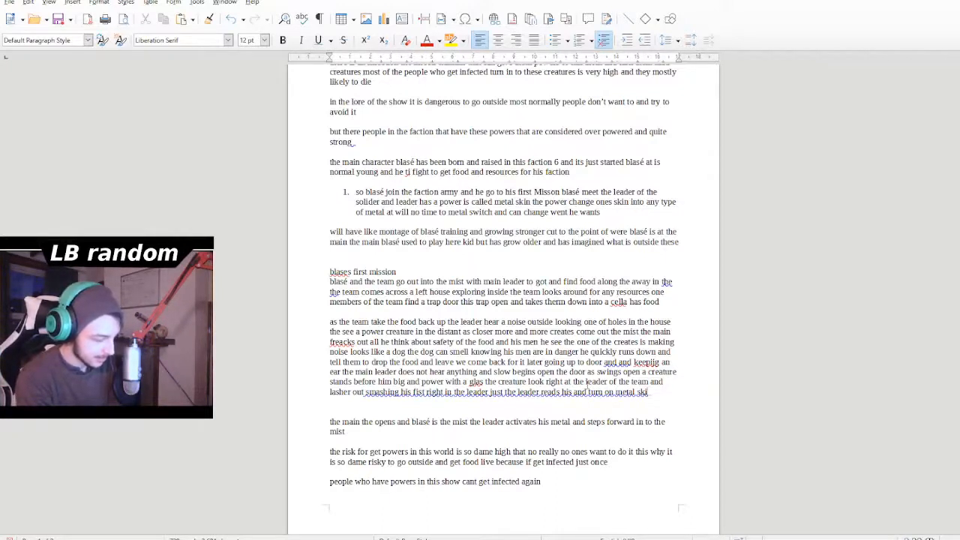
pyautogui.write('n push')
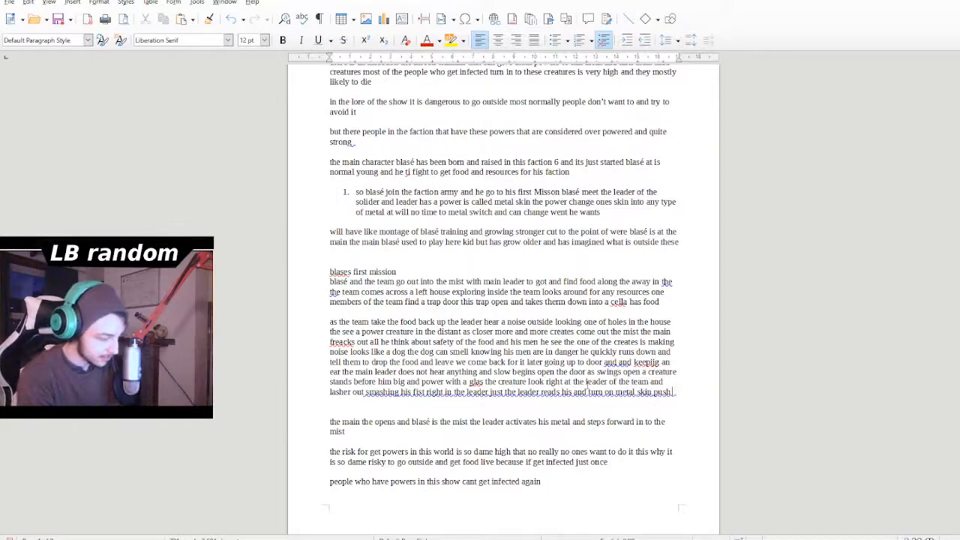
pyautogui.write(' bd')
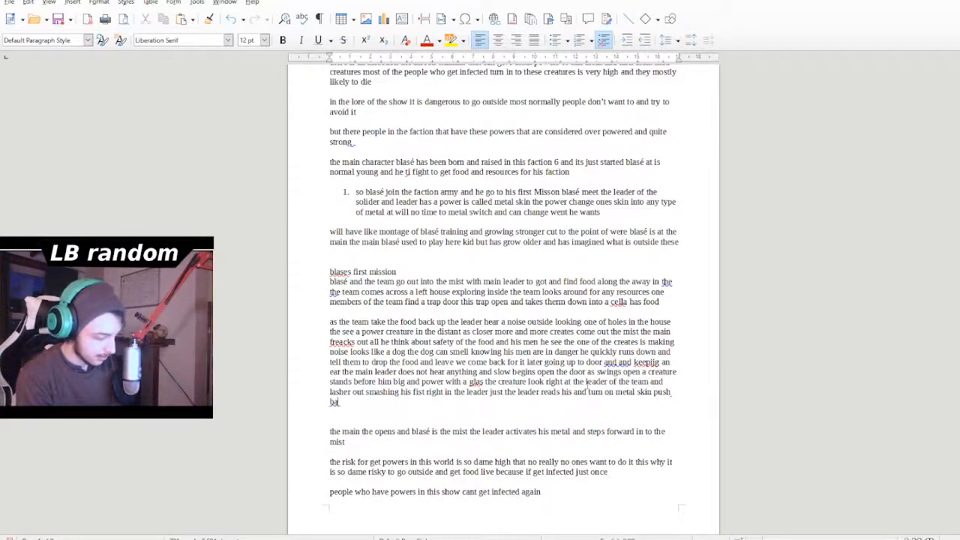
# - Describe the effect of the blow by adding "push back distants" after "metal skin"
pyautogui.press('BackSpace')
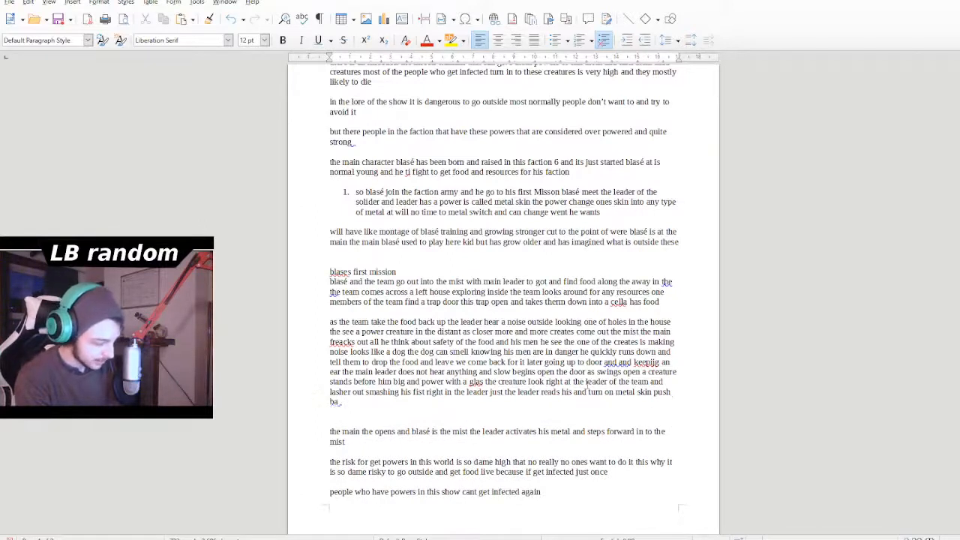
pyautogui.write('ack')
pyautogui.write('distants')
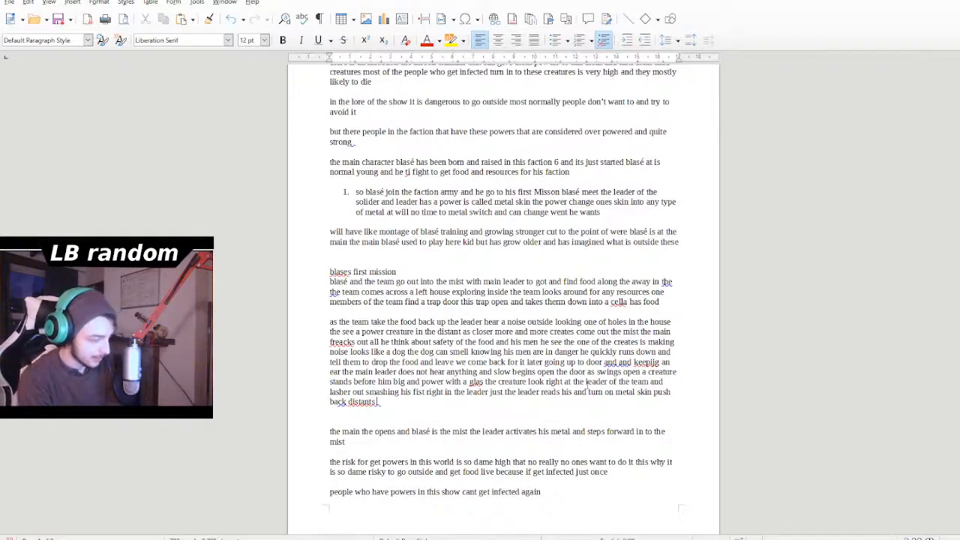
pyautogui.write(' buyt')
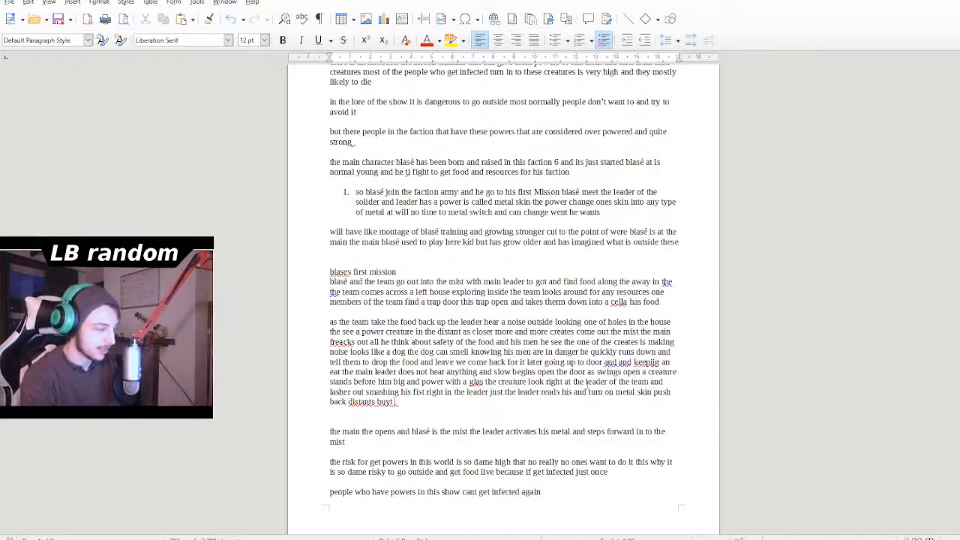
# - Extend the attack sentence with "but ultimaty" after "push back distants"
pyautogui.press('BackSpace')
pyautogui.press('BackSpace')
pyautogui.write('t it')
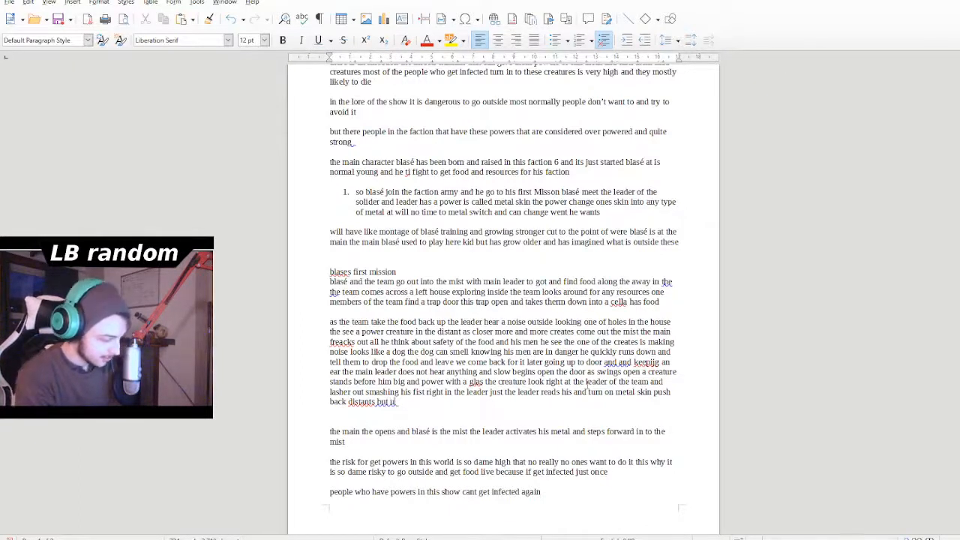
pyautogui.write('timas')
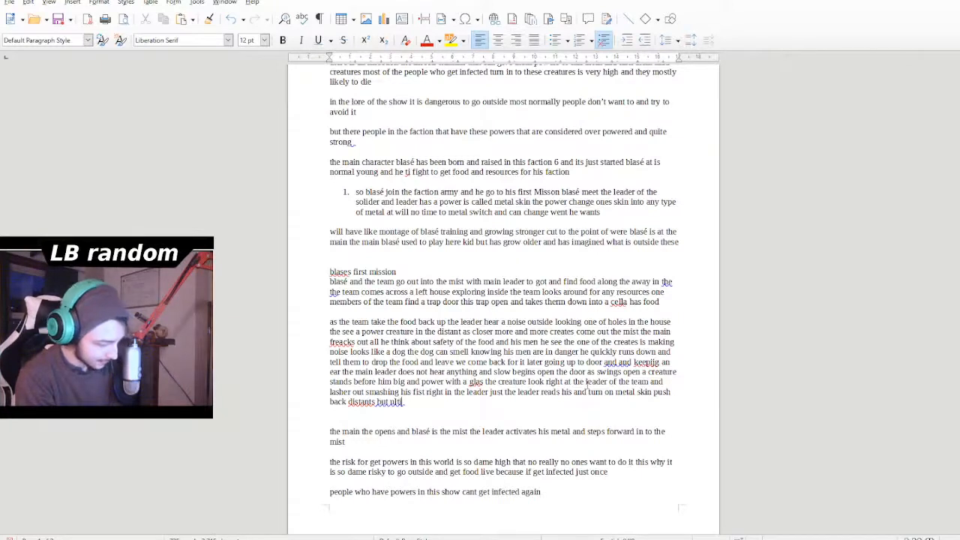
pyautogui.press('BackSpace')
pyautogui.press('BackSpace')
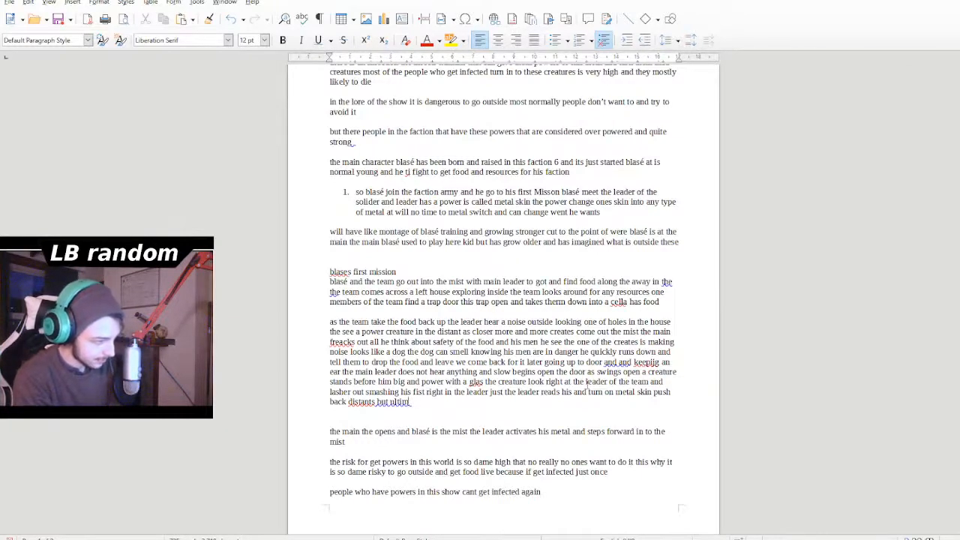
pyautogui.write('aty')
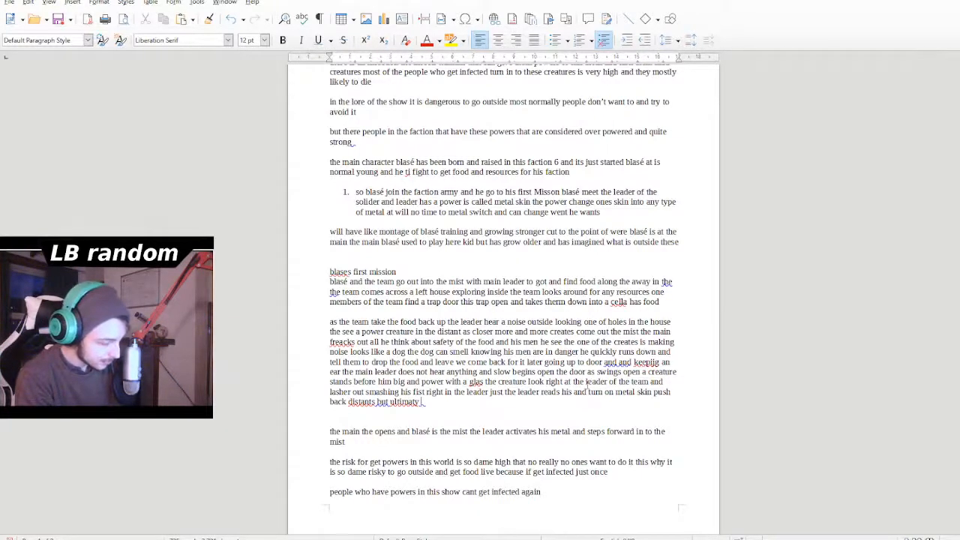
pyautogui.write(' blocki')
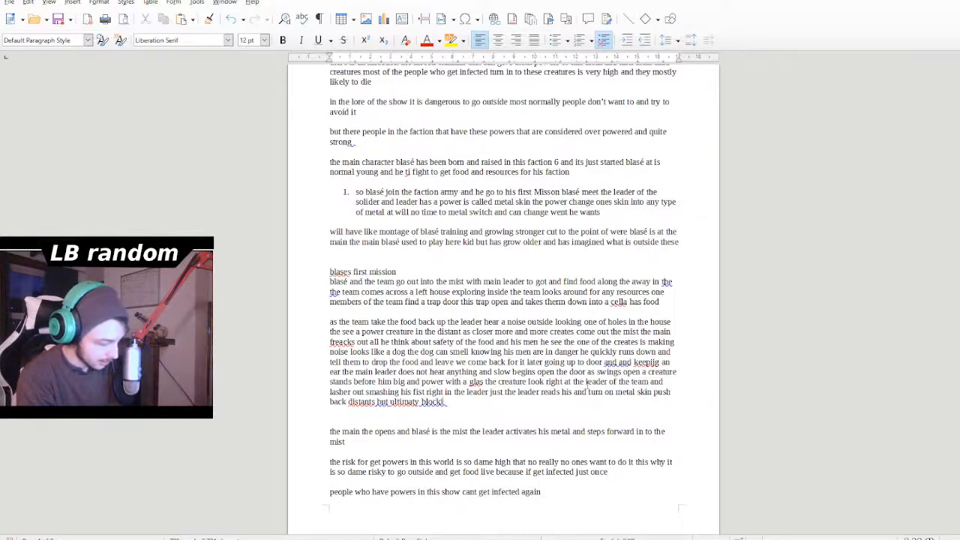
pyautogui.write('ng the blow')
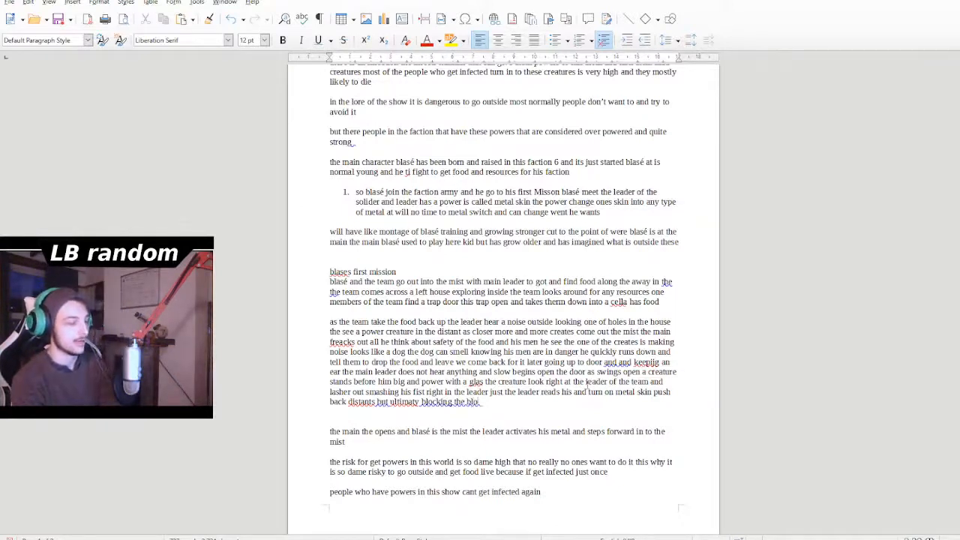
pyautogui.write(' in ')
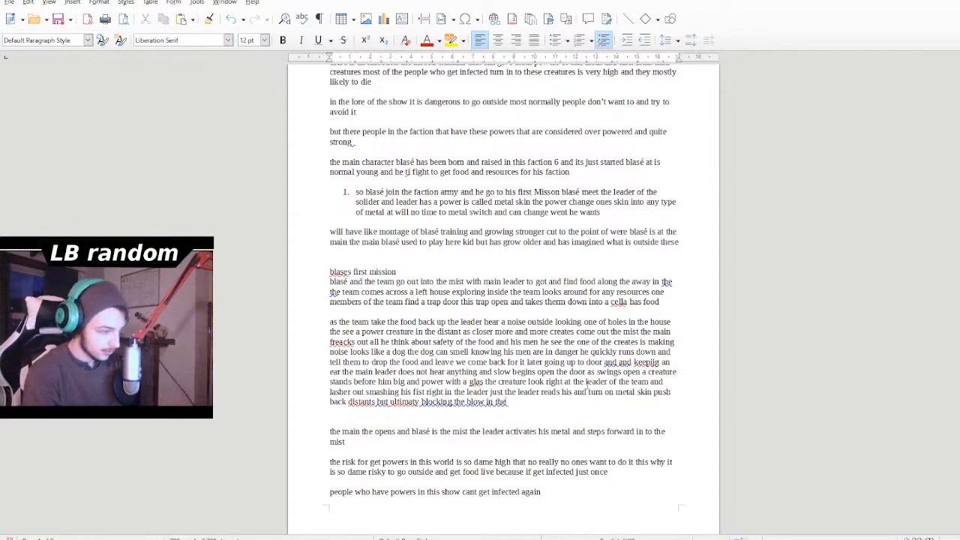
pyautogui.write('the')
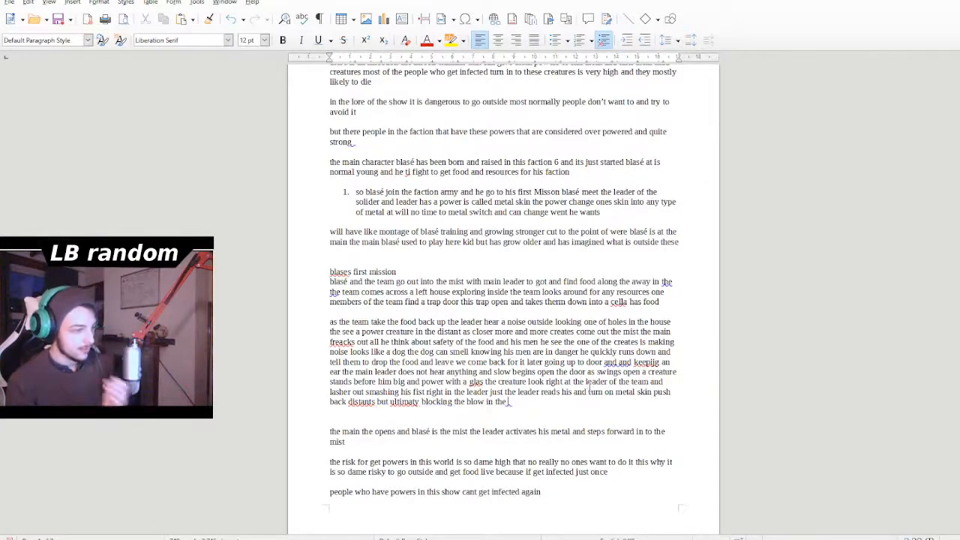
# - Correct "ultimaty" to "ultimate" and "distants" to "distance" in the last line of the first mission
pyautogui.doubleClick(404, 402)
pyautogui.write('ultimate')
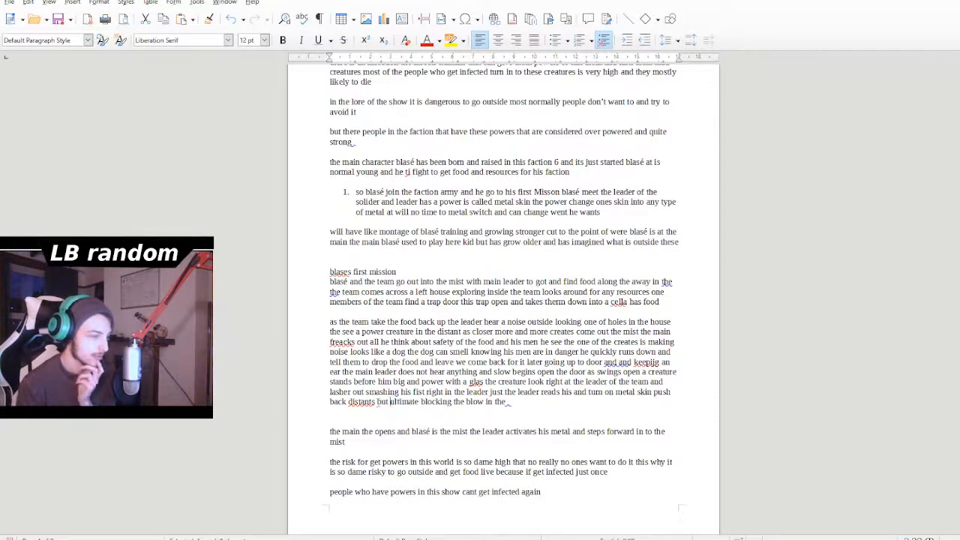
pyautogui.doubleClick(363, 403)
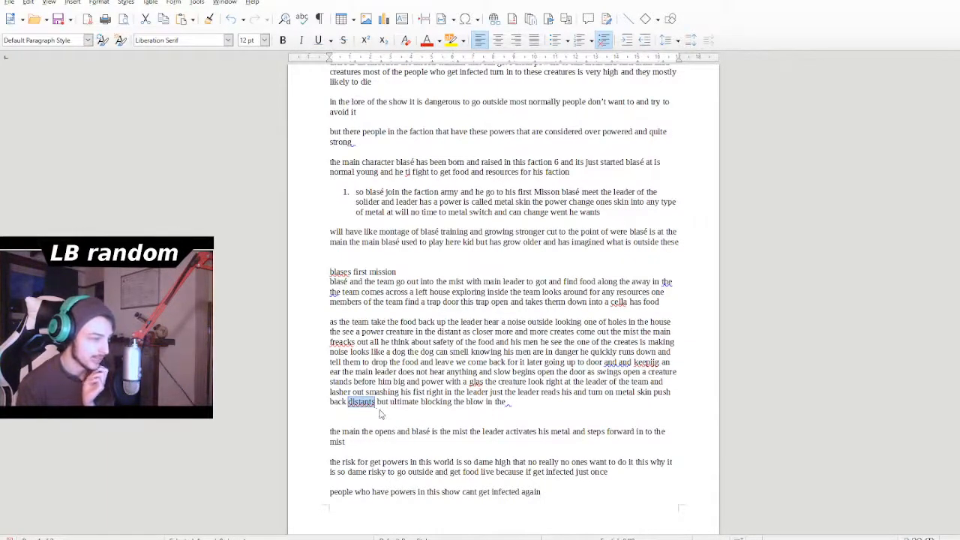
pyautogui.write('distance')
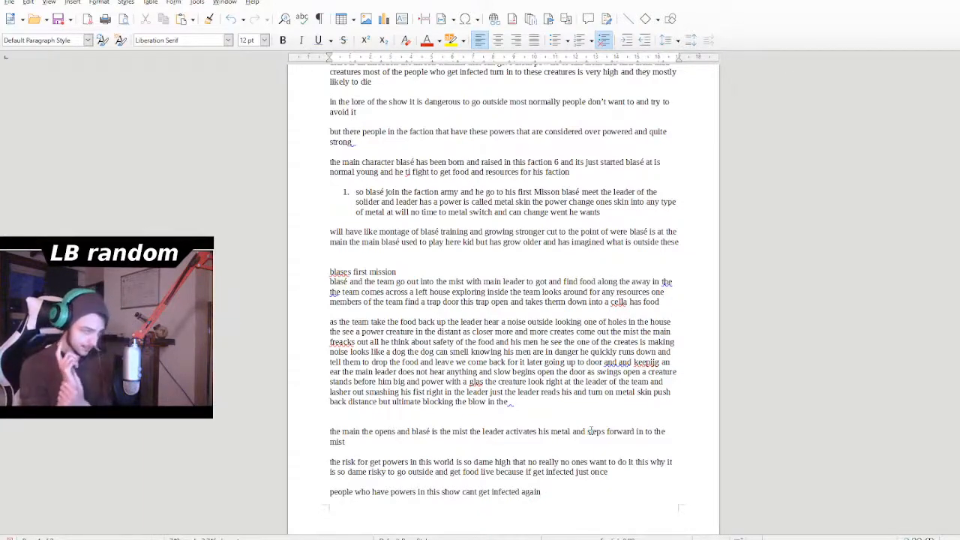
# - Start a new paragraph below the attack sentence with "what does the creature look"
pyautogui.press('Return')
pyautogui.write('w')
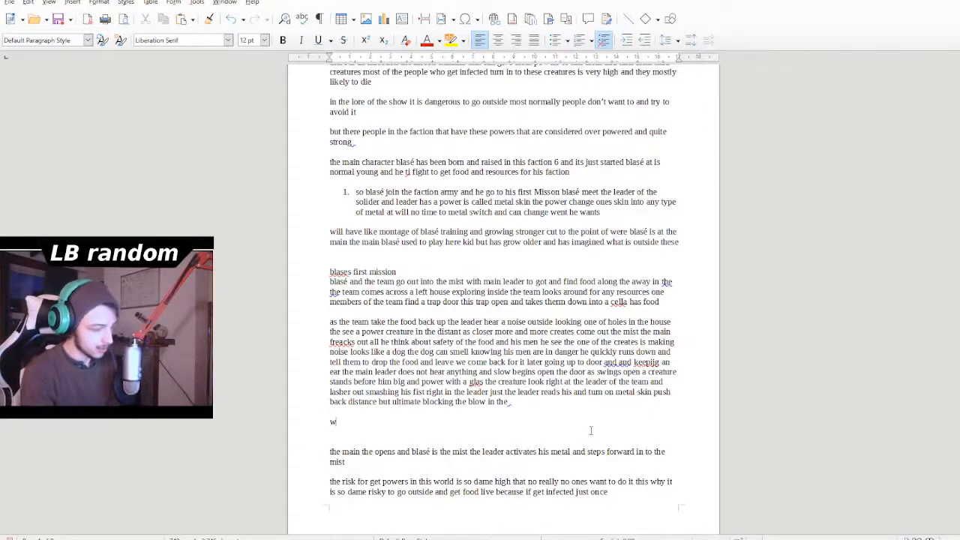
pyautogui.write('hat does t')
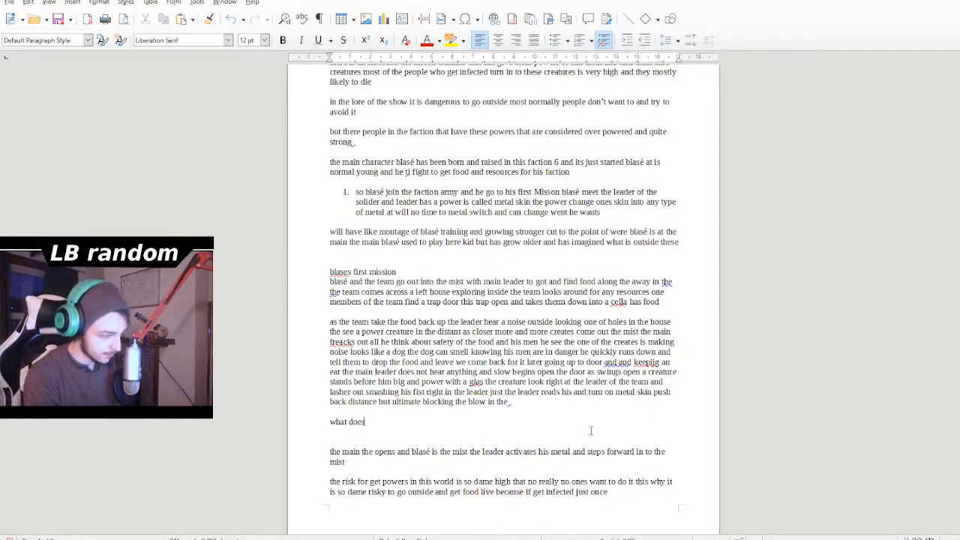
pyautogui.press('BackSpace')
pyautogui.press('BackSpace')
pyautogui.write('the cha')
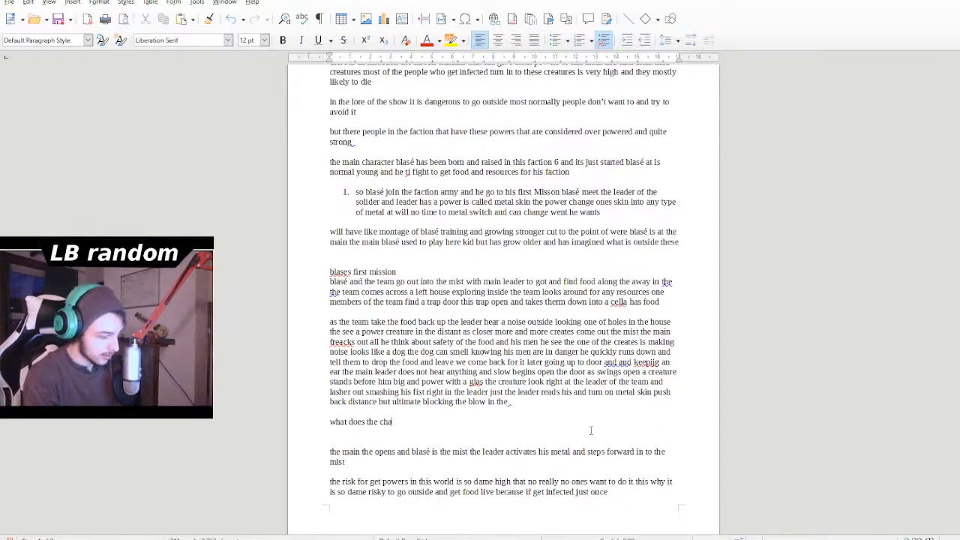
pyautogui.press('BackSpace')
pyautogui.press('BackSpace')
pyautogui.write('reat')
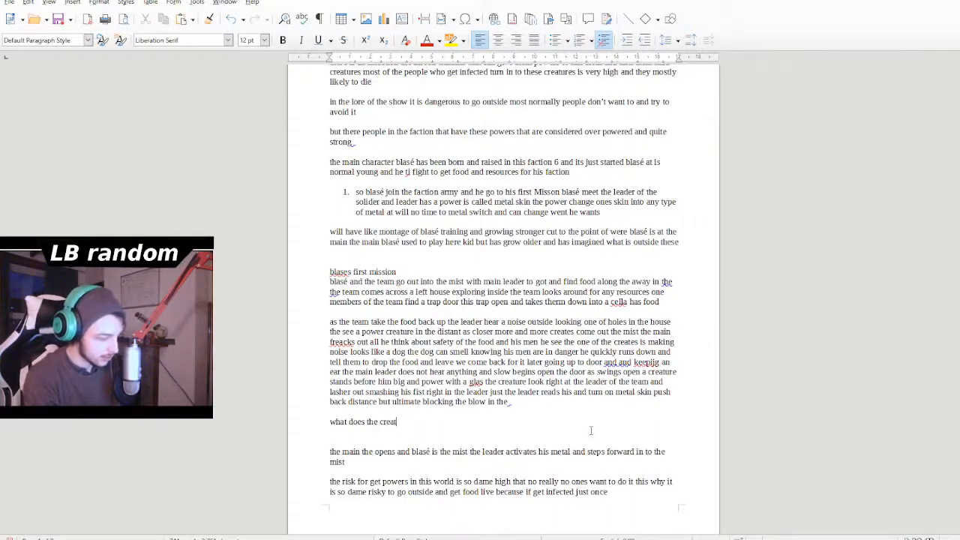
pyautogui.write('ure look')
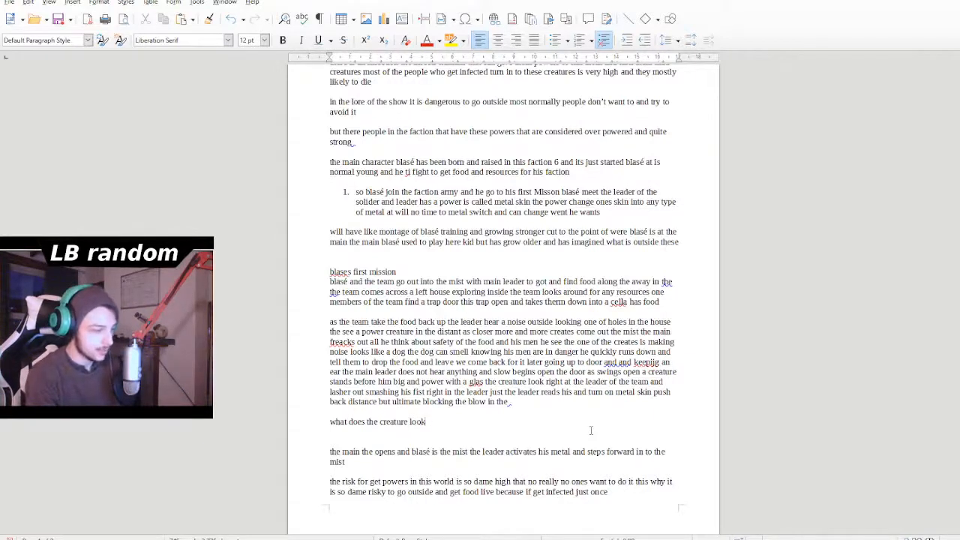
pyautogui.write(' like thi')
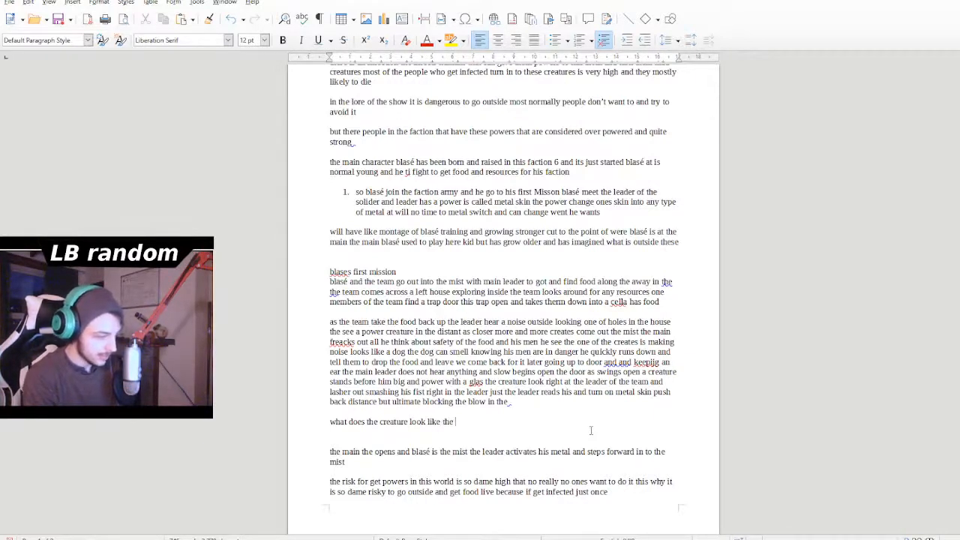
pyautogui.write('s ')
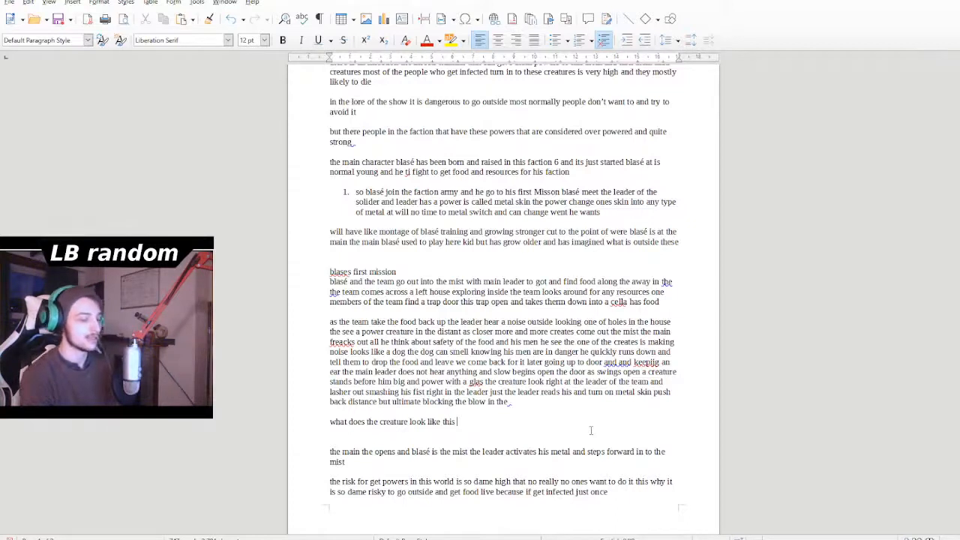
pyautogui.write('is')
pyautogui.write(' qui')
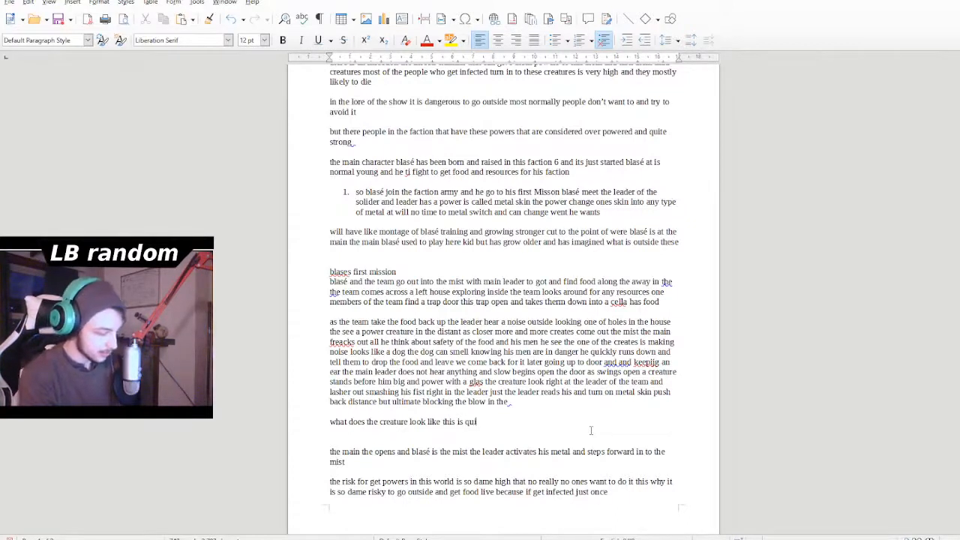
pyautogui.write('te b')
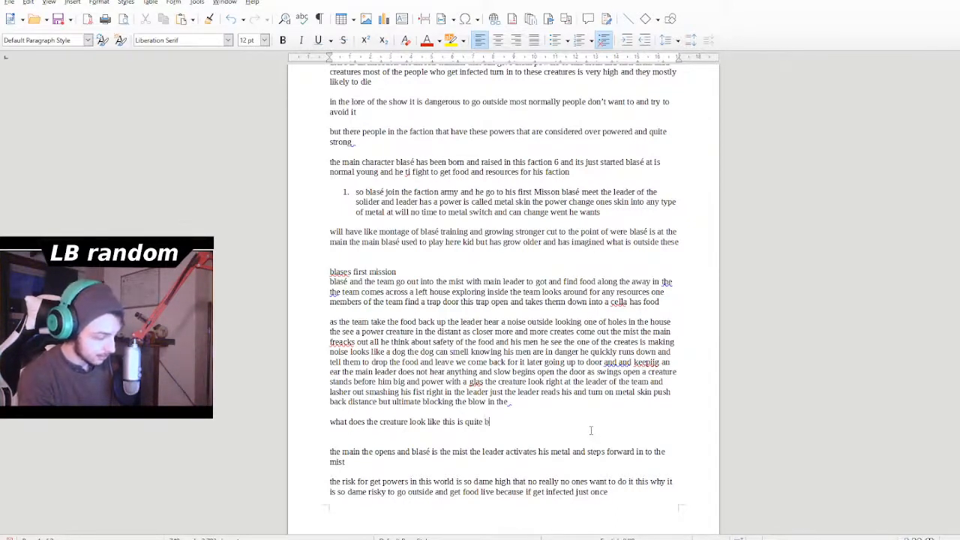
pyautogui.write('ig and')
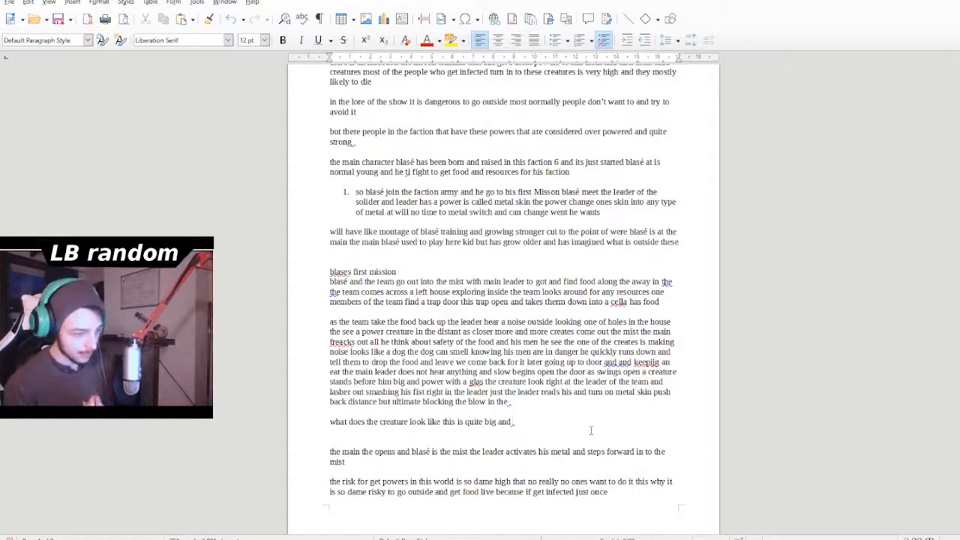
# - Extend the creature's description with "and has big bone" after "quite big and"
pyautogui.write('and')
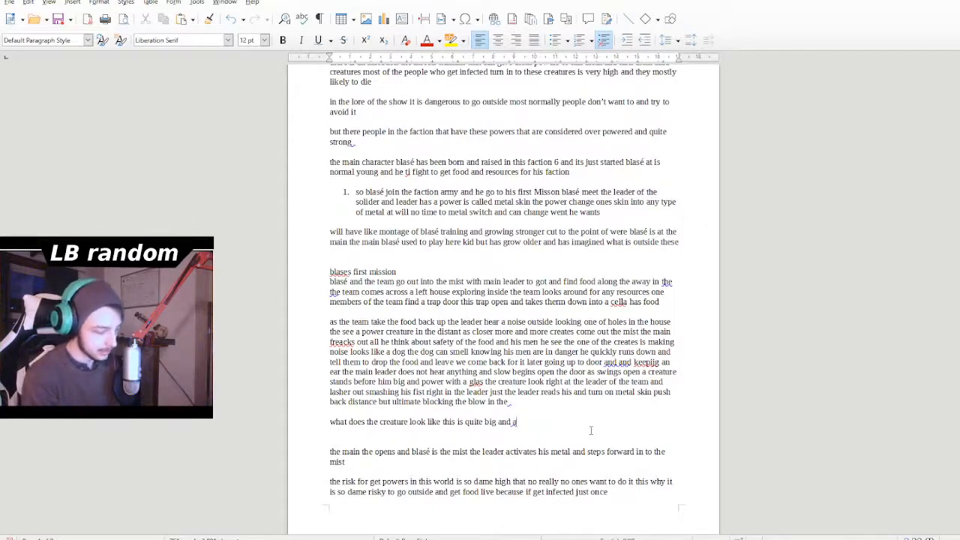
pyautogui.write(' has b')
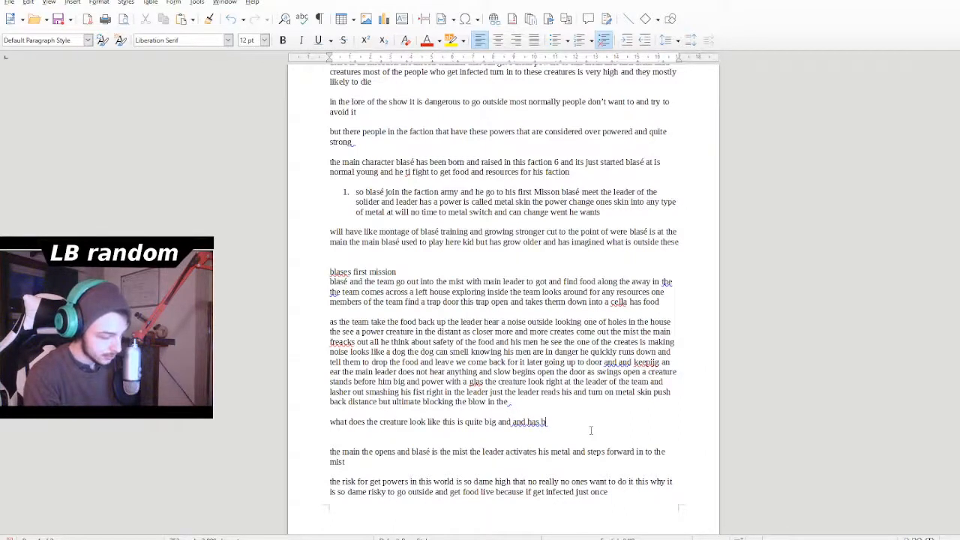
pyautogui.write('ody')
pyautogui.press('BackSpace')
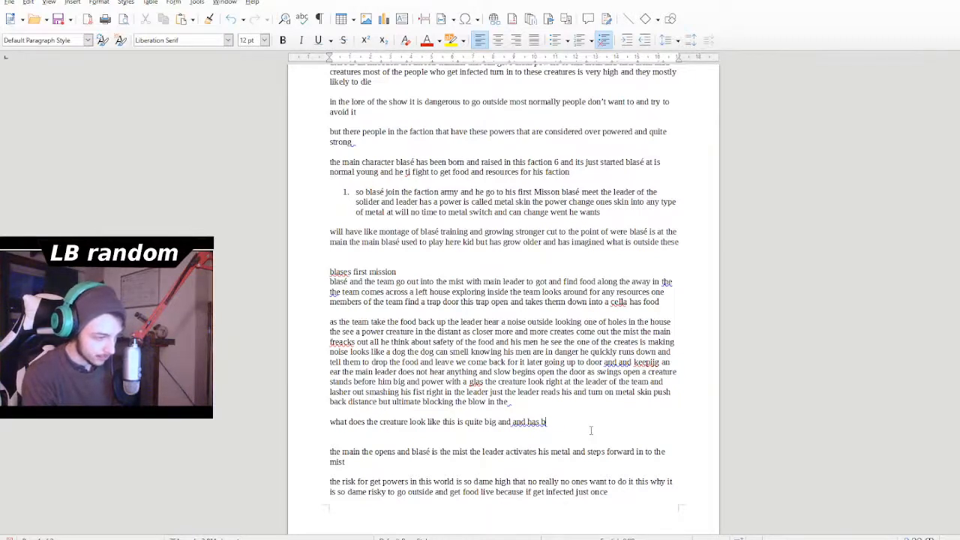
pyautogui.press('BackSpace')
pyautogui.press('BackSpace')
pyautogui.press('BackSpace')
pyautogui.write('big')
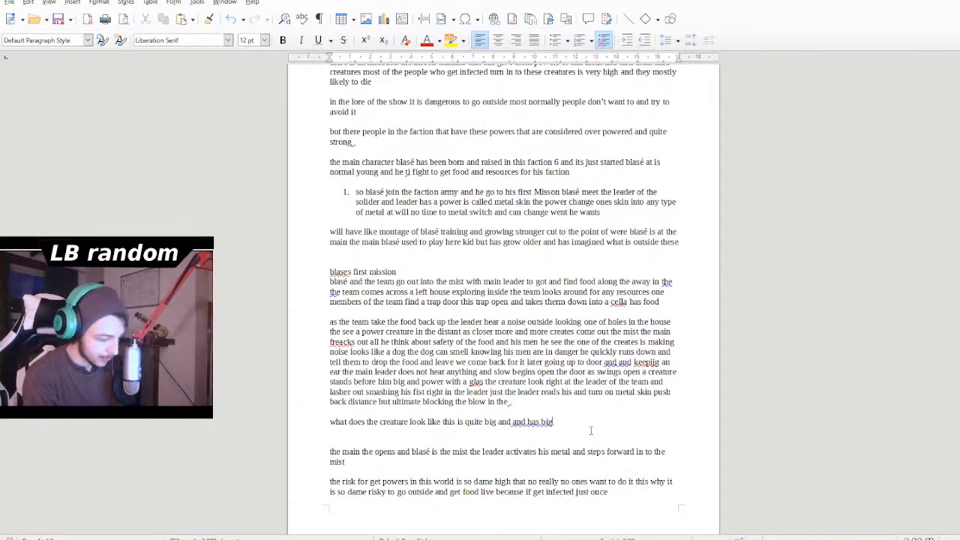
pyautogui.write(' bond po')
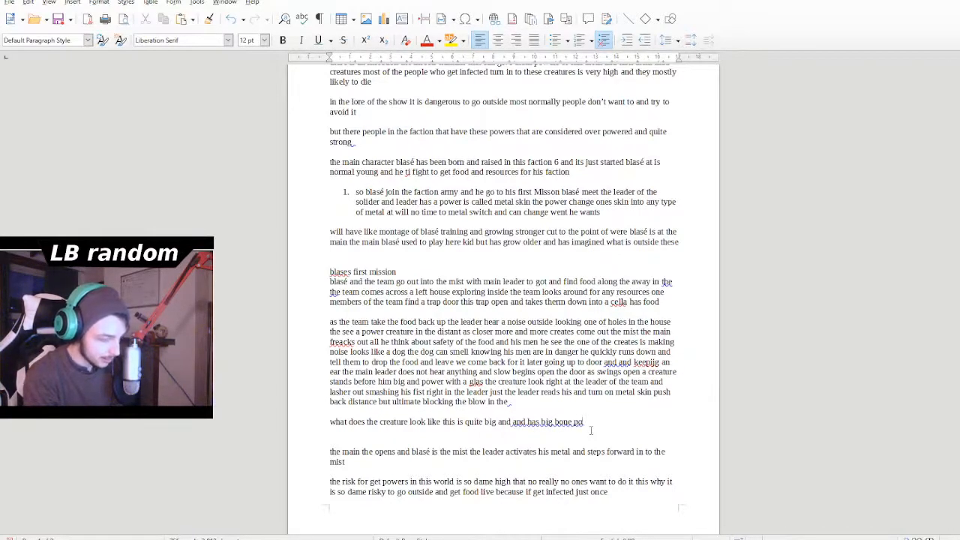
pyautogui.write('ping out')
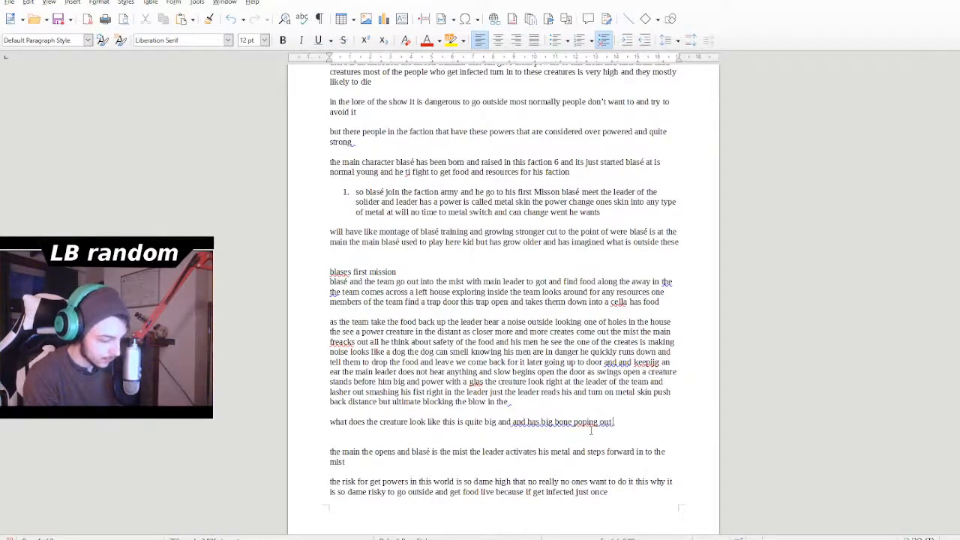
pyautogui.write(' of')
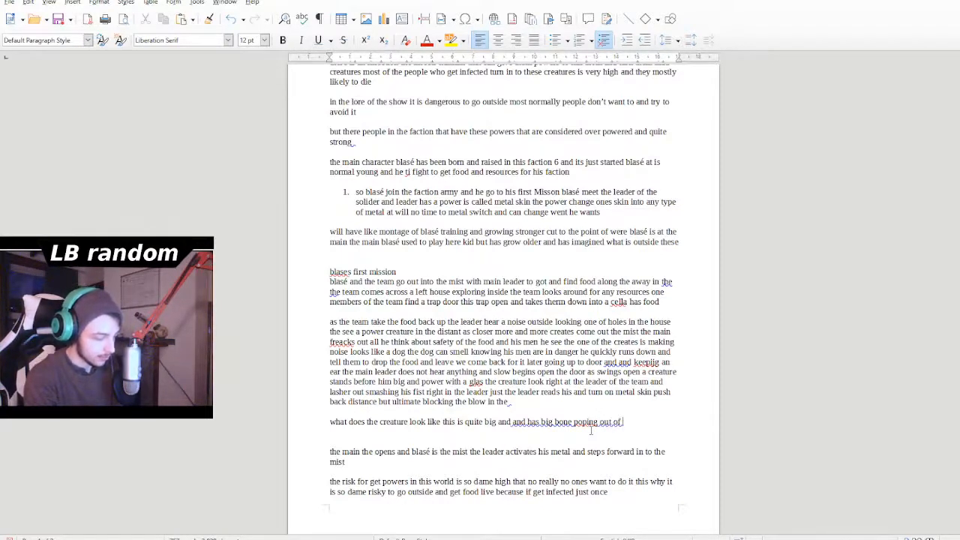
pyautogui.write(' its ')
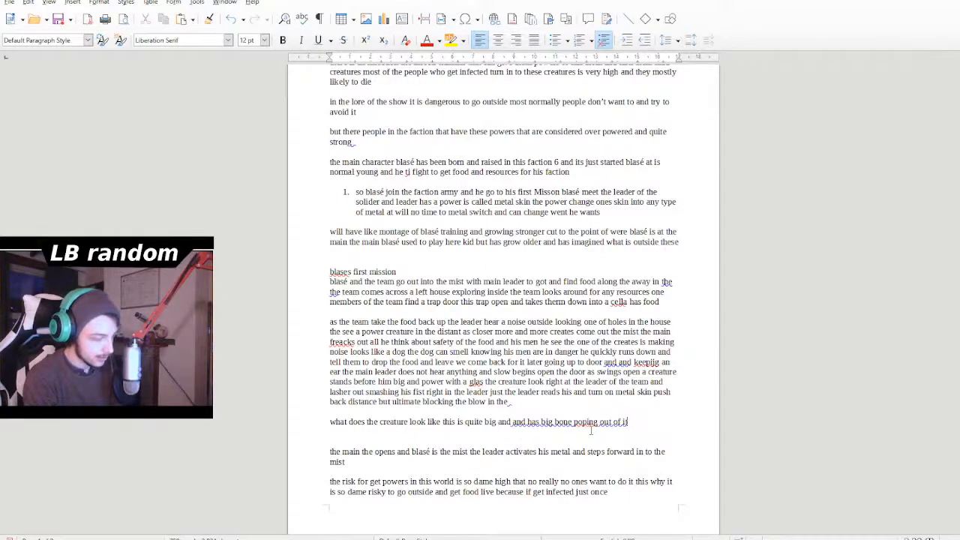
pyautogui.write('body these bone apear to far stonger and more power that')
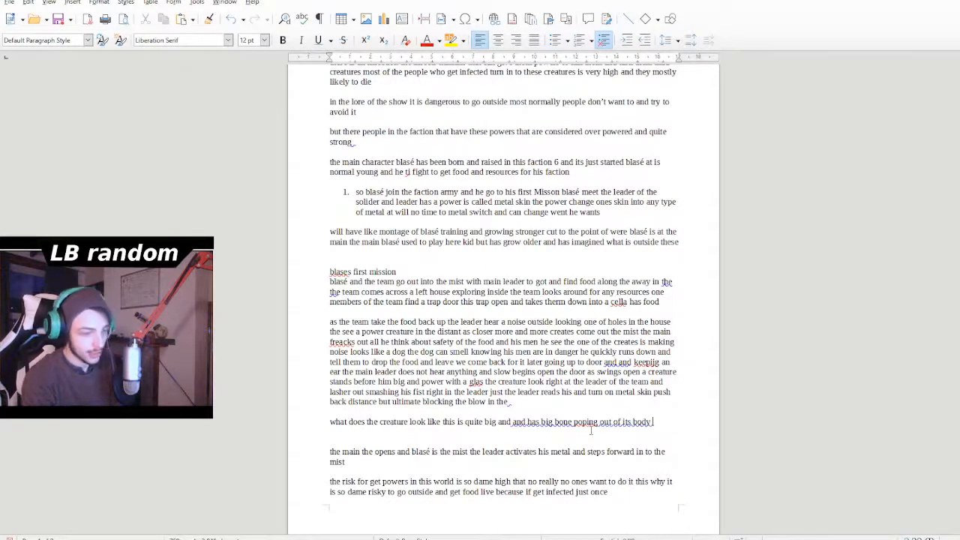
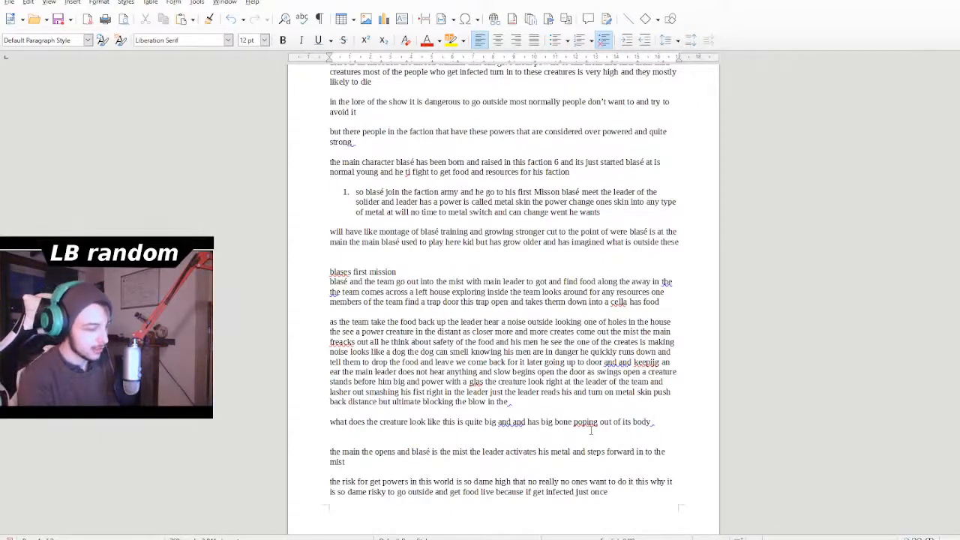
# - Extend the creature's description with "these bone apear to far stonger and" after "poping out of its body"
pyautogui.write('these bone')
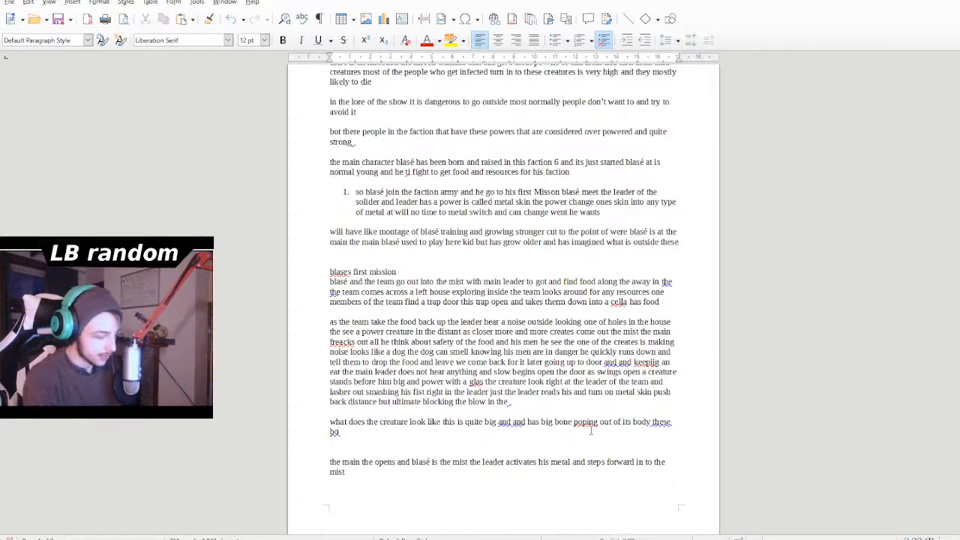
pyautogui.write(' ape')
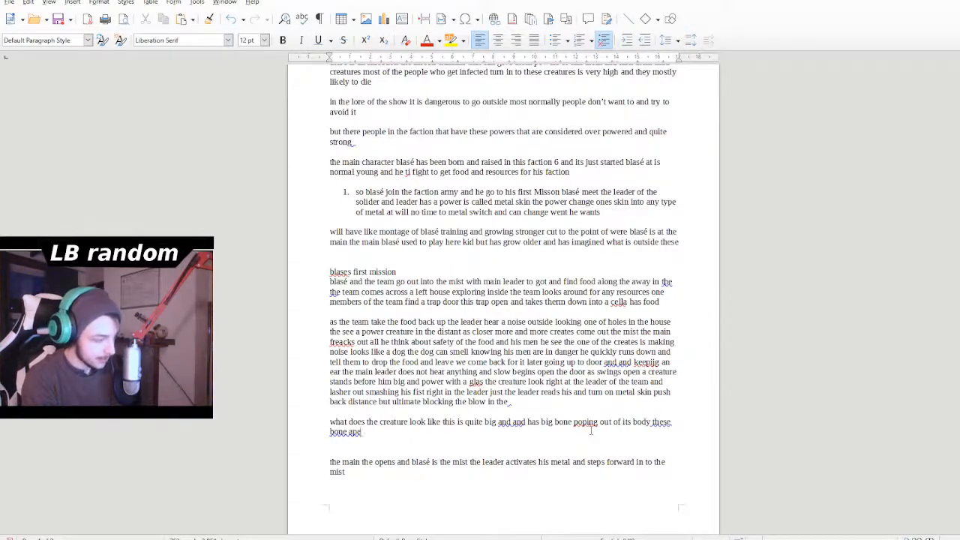
pyautogui.write('iar')
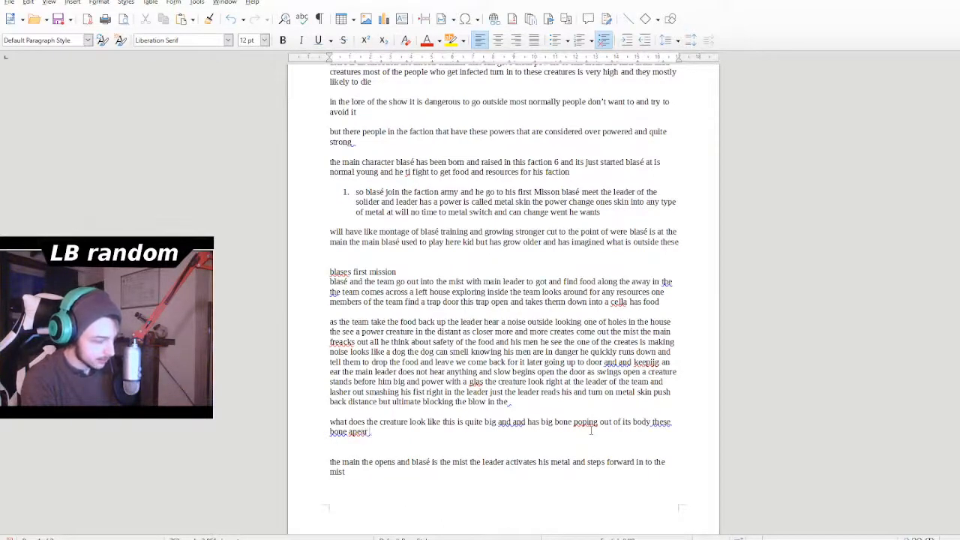
pyautogui.write(' to fat')
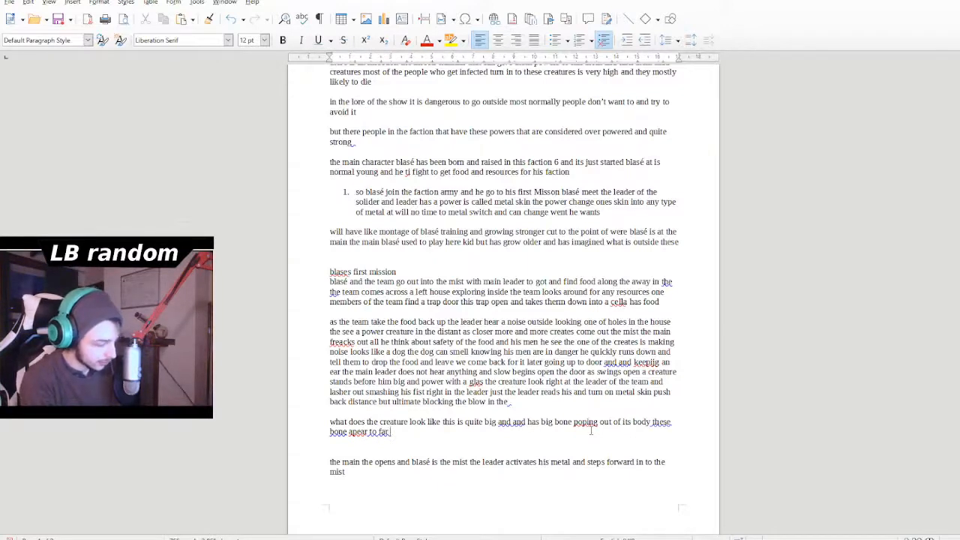
pyautogui.write(' stonger')
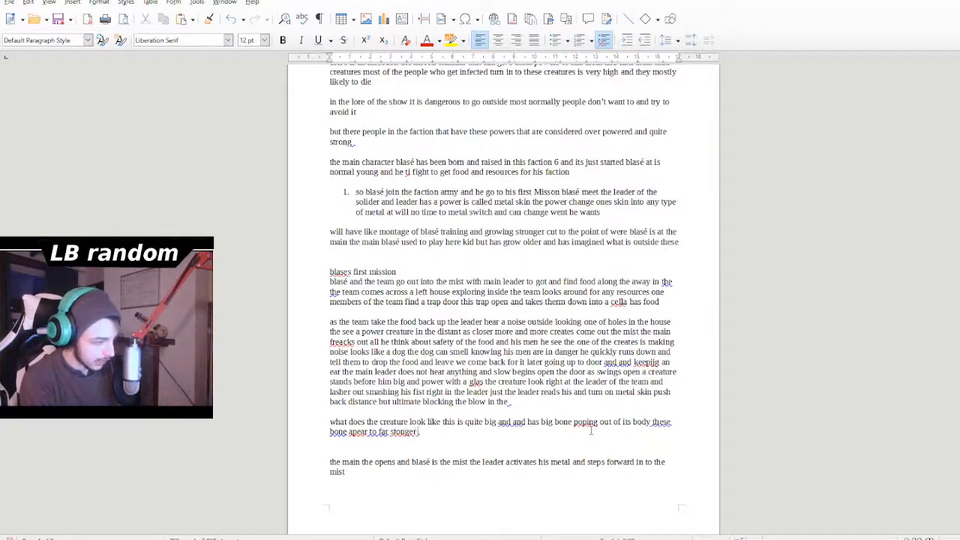
pyautogui.write(' and')
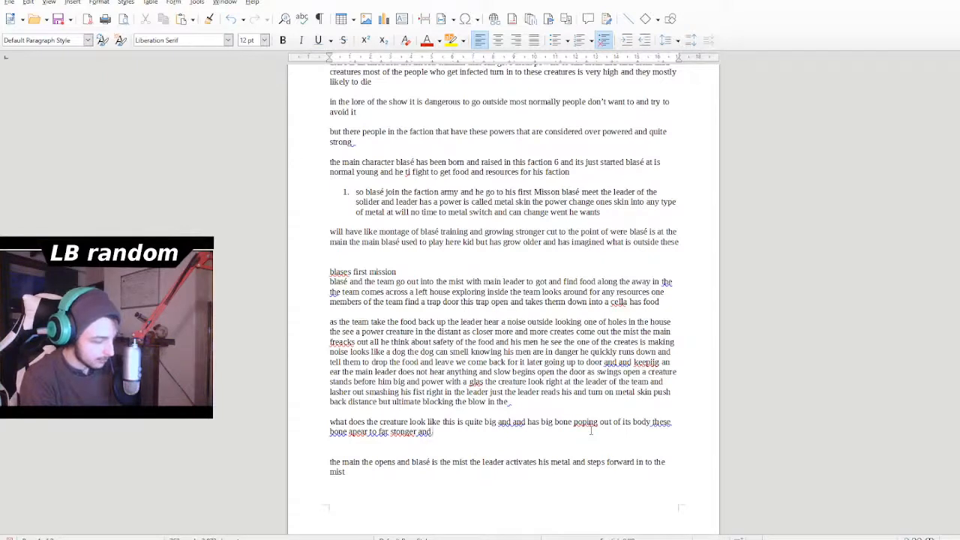
pyautogui.write(' more po')
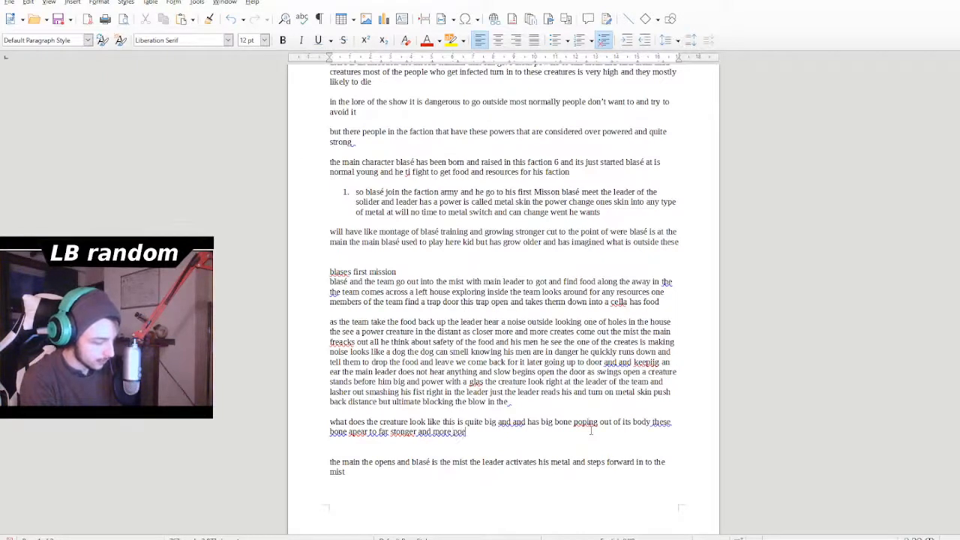
pyautogui.write('w')
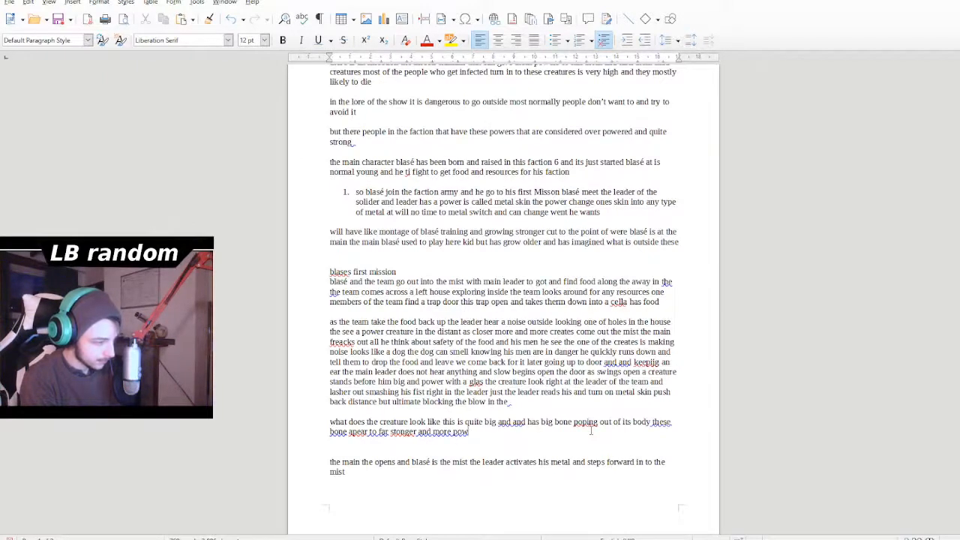
pyautogui.write('er that')
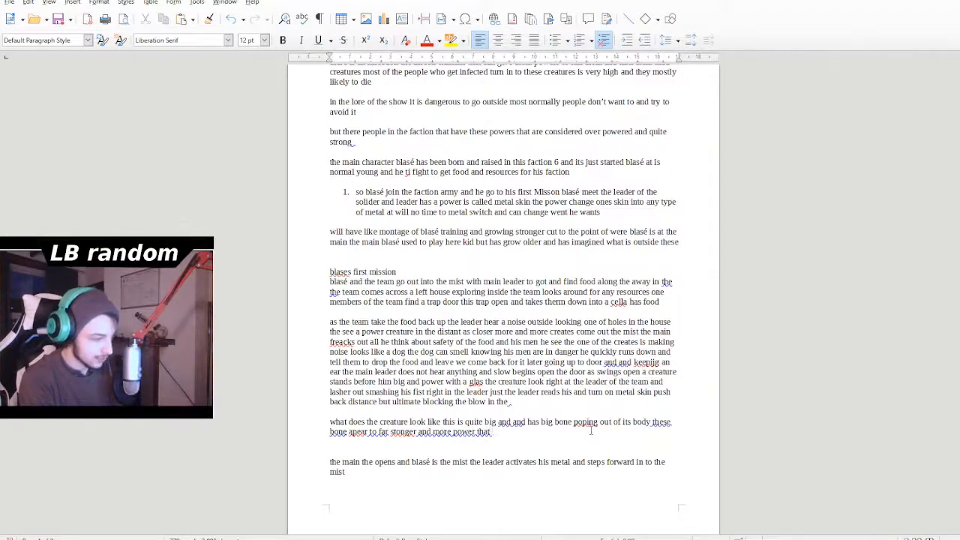
# - Continue the creature's description with "more power than nomal"
pyautogui.press('BackSpace')
pyautogui.write('n')
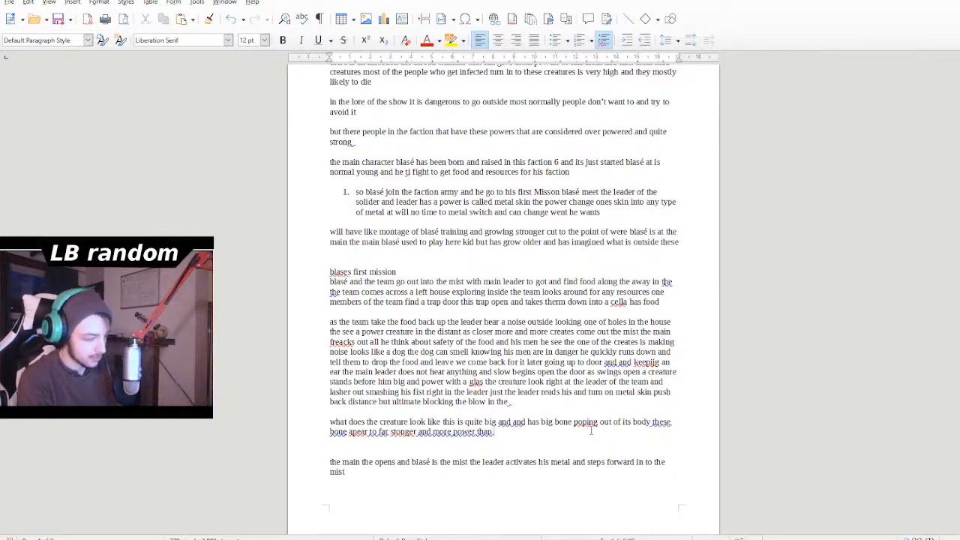
pyautogui.write(' no')
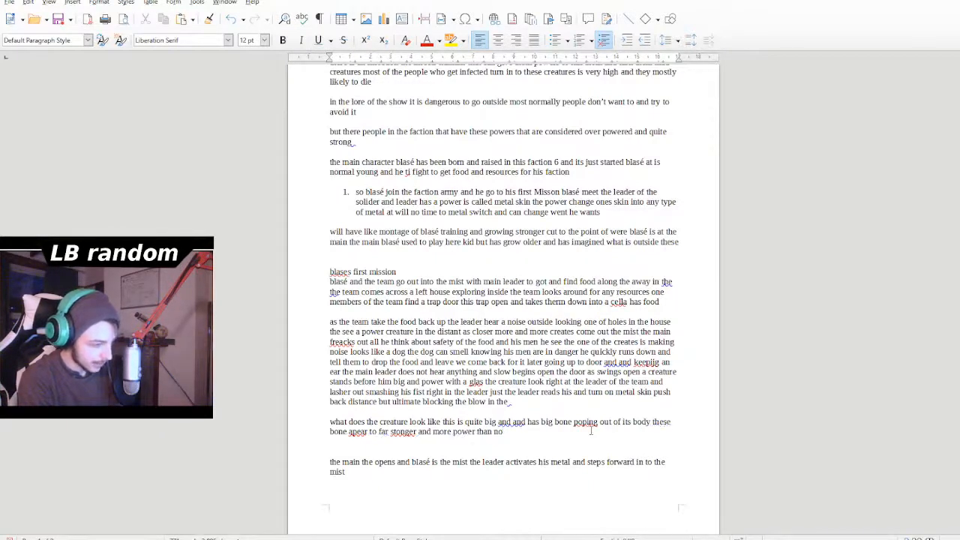
pyautogui.write('mal')
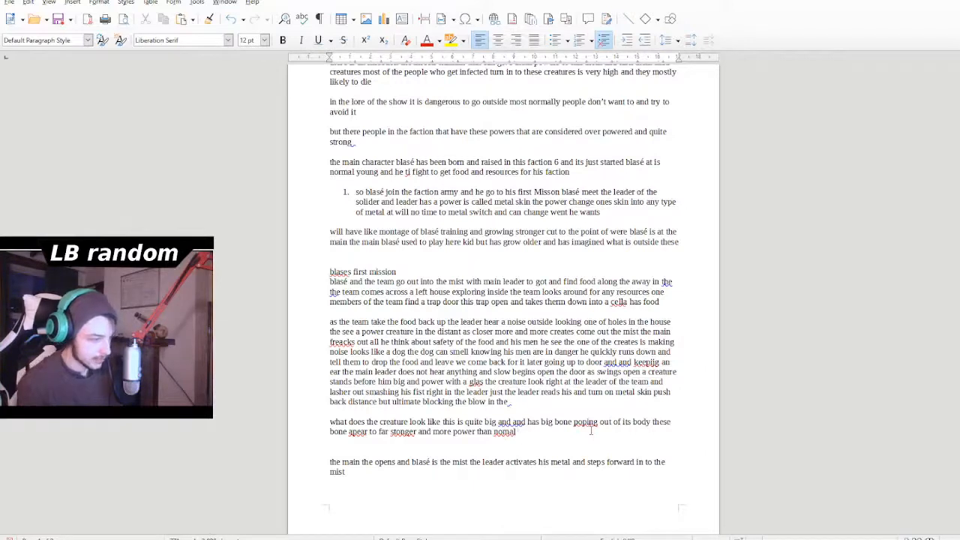
# - Correct "nomal" to "normal", "stonger" to "stronger" and "apear" to "appears" in the creature's description
pyautogui.click(516, 436)
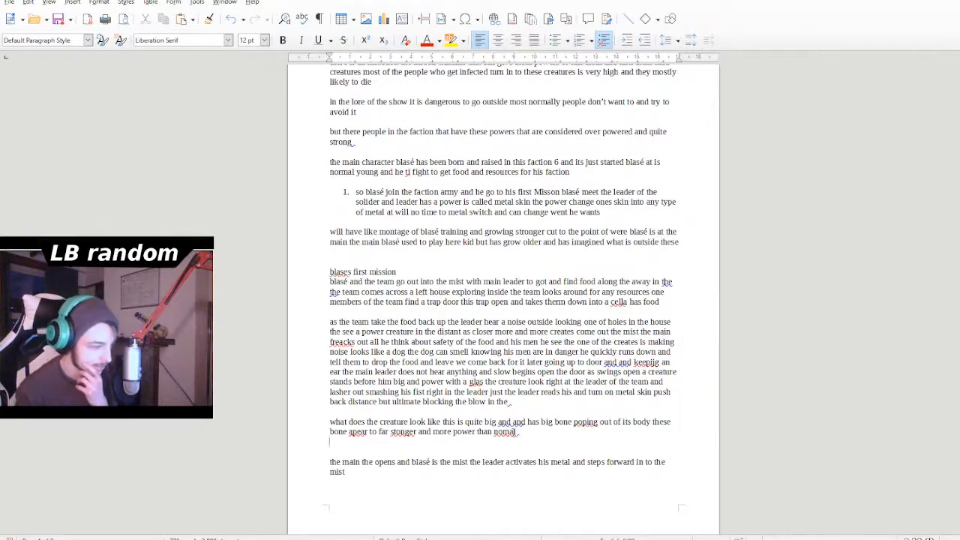
pyautogui.rightClick(516, 436)
pyautogui.click(528, 251)
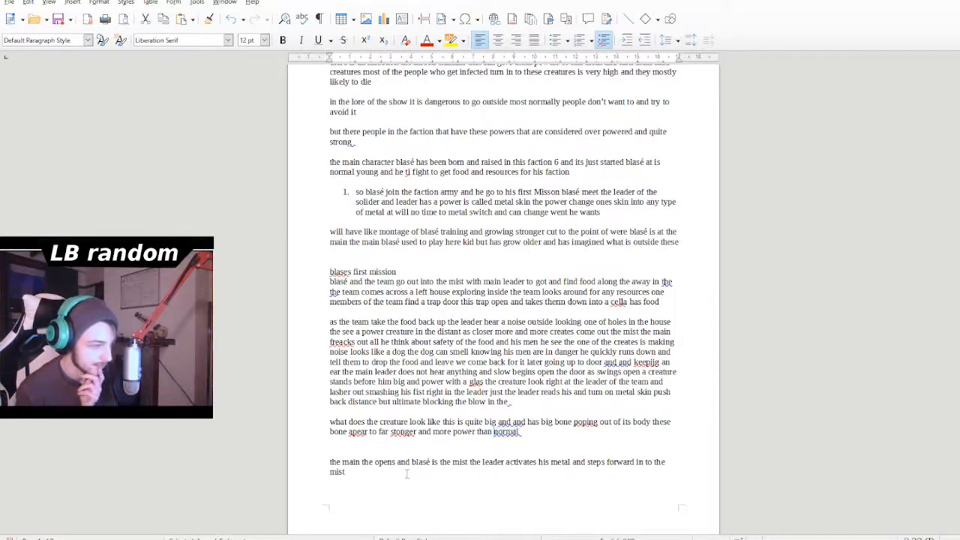
pyautogui.doubleClick(409, 432)
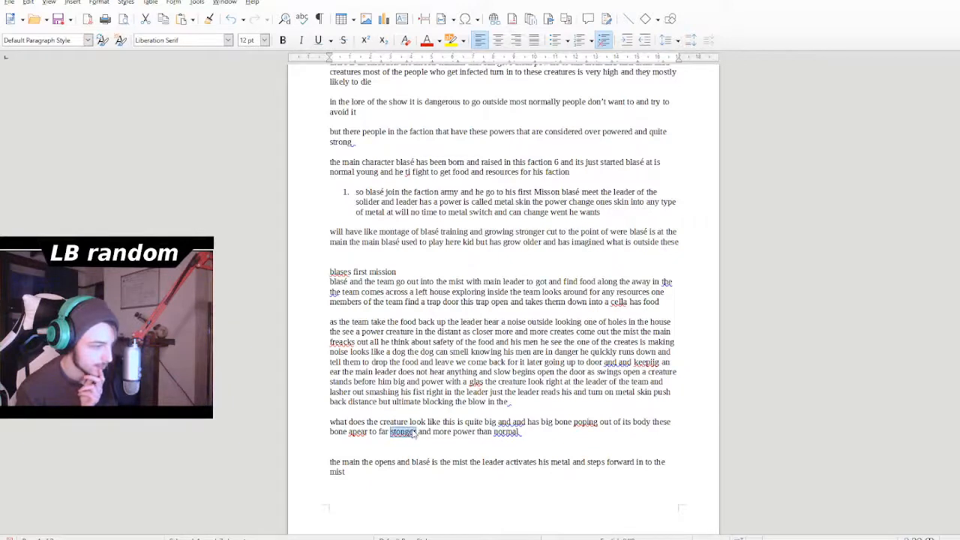
pyautogui.click(437, 291)
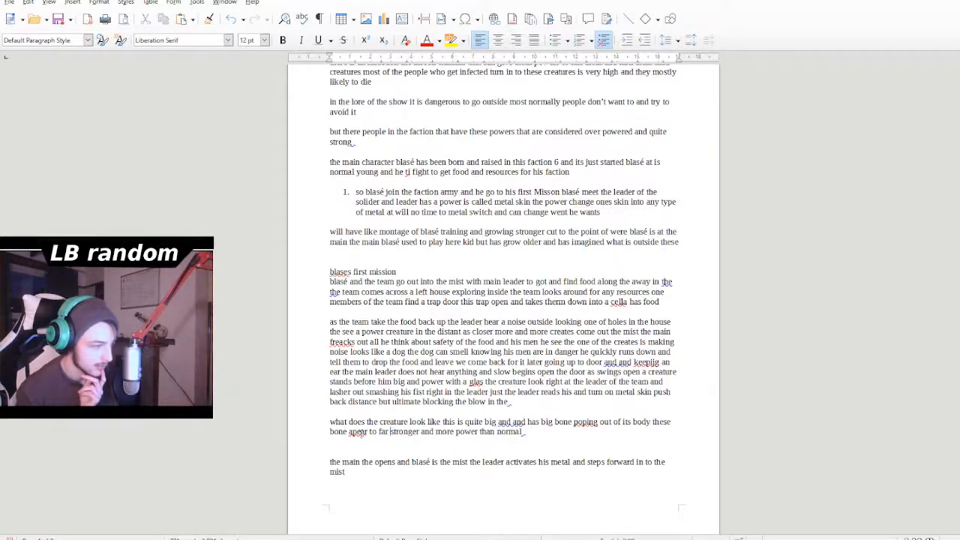
pyautogui.doubleClick(358, 433)
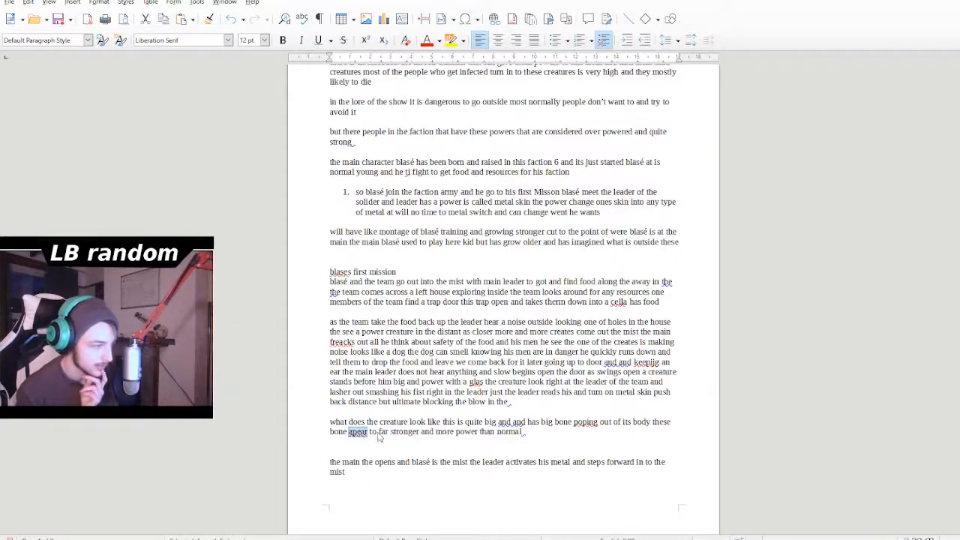
pyautogui.click(395, 277)
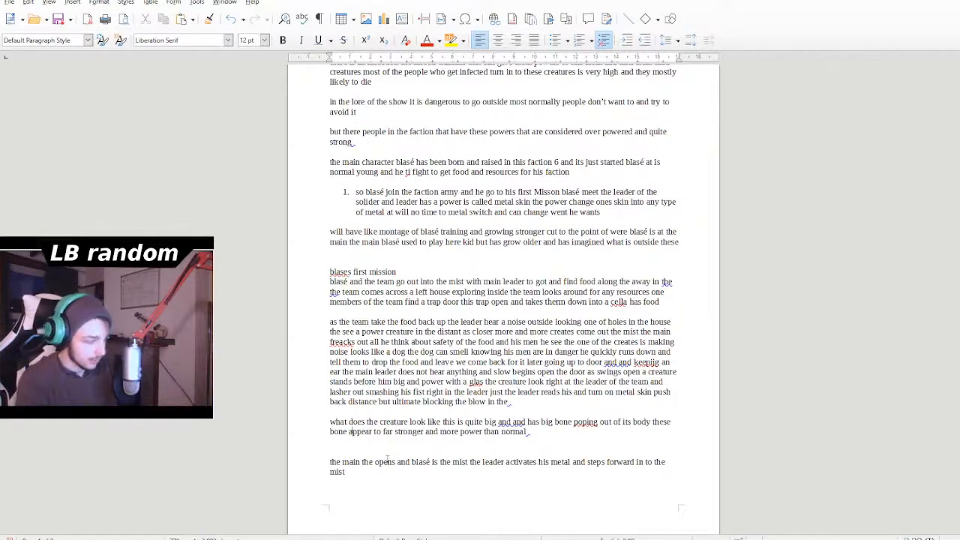
pyautogui.write('s')
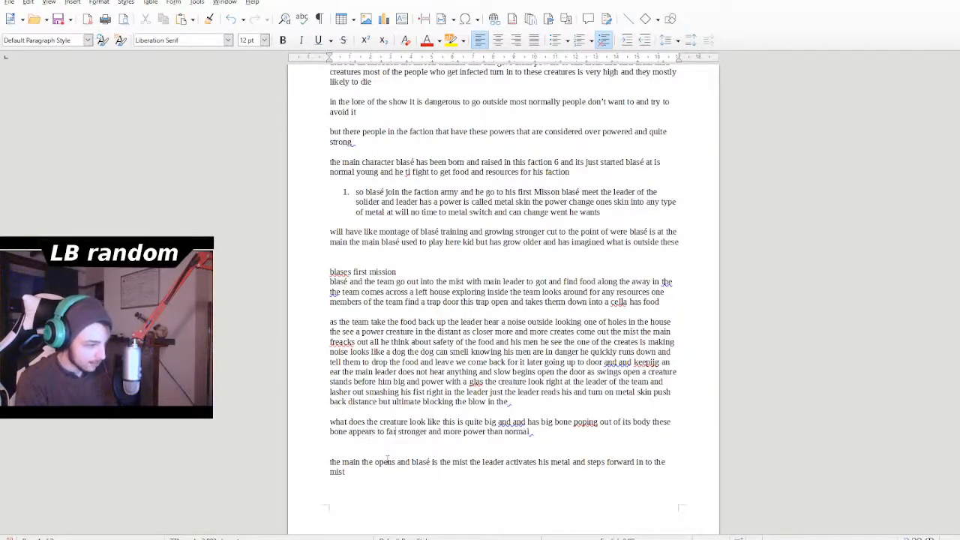
# - Remove the duplicate "and" after "quite big" in the creature's description
pyautogui.press('Right')
pyautogui.press('Right')
pyautogui.press('Right')
pyautogui.press('Right')
pyautogui.press('Right')
pyautogui.press('Right')
pyautogui.press('Right')
pyautogui.press('Right')
pyautogui.press('Right')
pyautogui.press('Right')
pyautogui.press('Right')
pyautogui.press('Right')
pyautogui.press('Right')
pyautogui.press('Right')
pyautogui.press('Right')
pyautogui.press('Right')
pyautogui.press('Right')
pyautogui.press('Right')
pyautogui.press('Right')
pyautogui.press('Right')
pyautogui.press('Up')
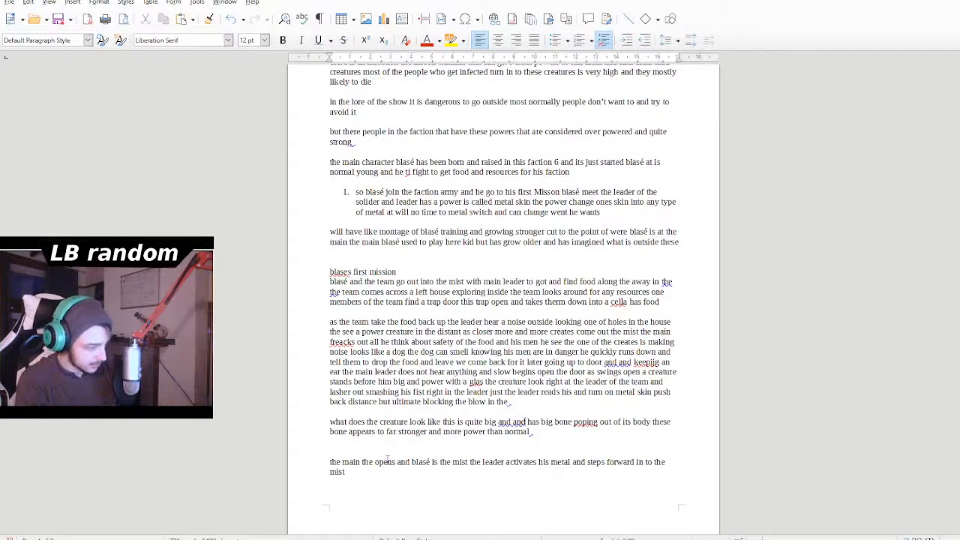
pyautogui.press('BackSpace')
pyautogui.press('BackSpace')
pyautogui.press('BackSpace')
pyautogui.press('BackSpace')
# - Add one extra blank line between the attack paragraph and the creature's description
pyautogui.press('Up')
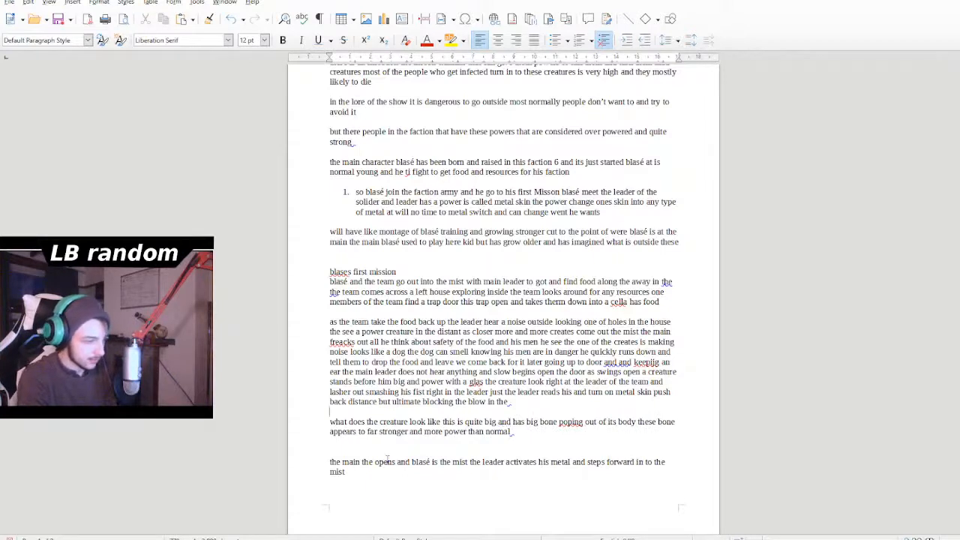
pyautogui.press('Return')
pyautogui.press('Return')
pyautogui.press('Return')
pyautogui.press('Up')
pyautogui.press('Up')
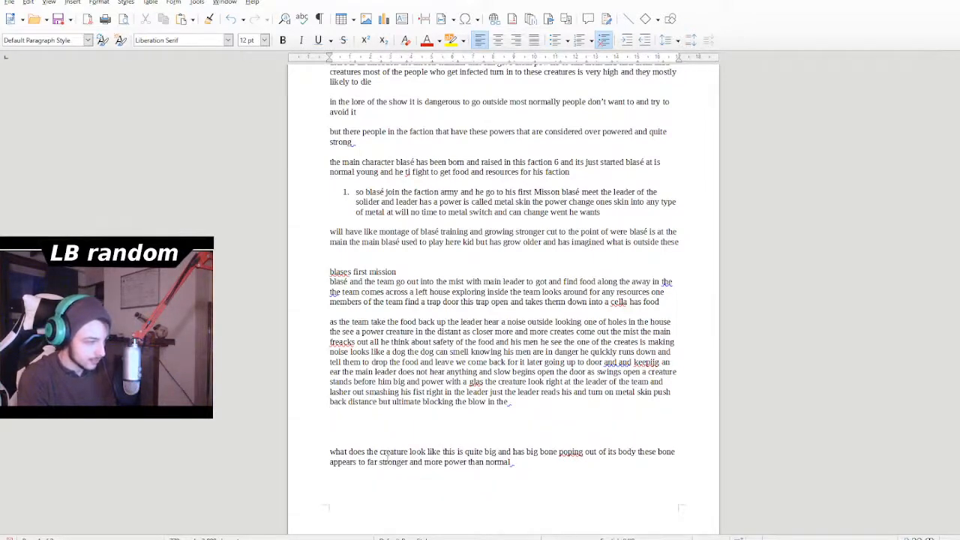
pyautogui.press('Delete')
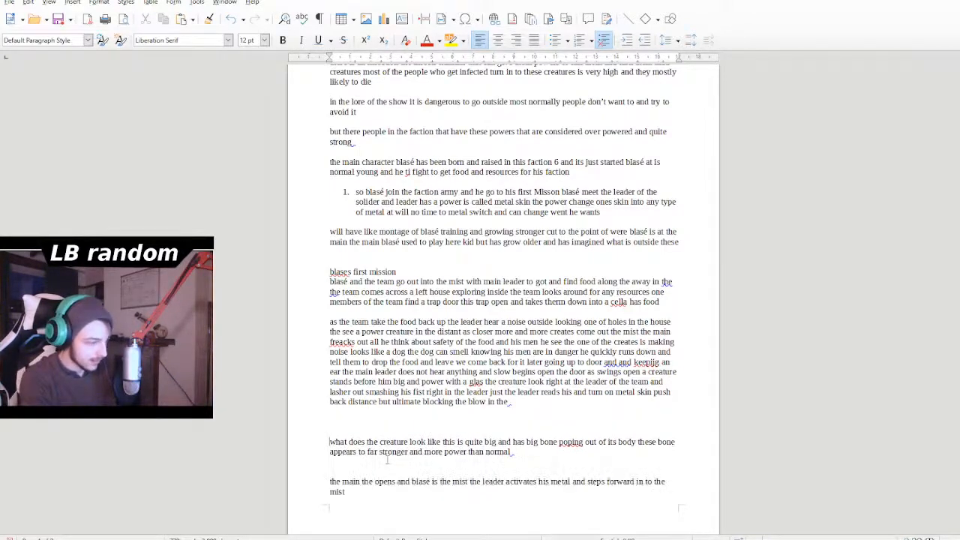
pyautogui.press('BackSpace')
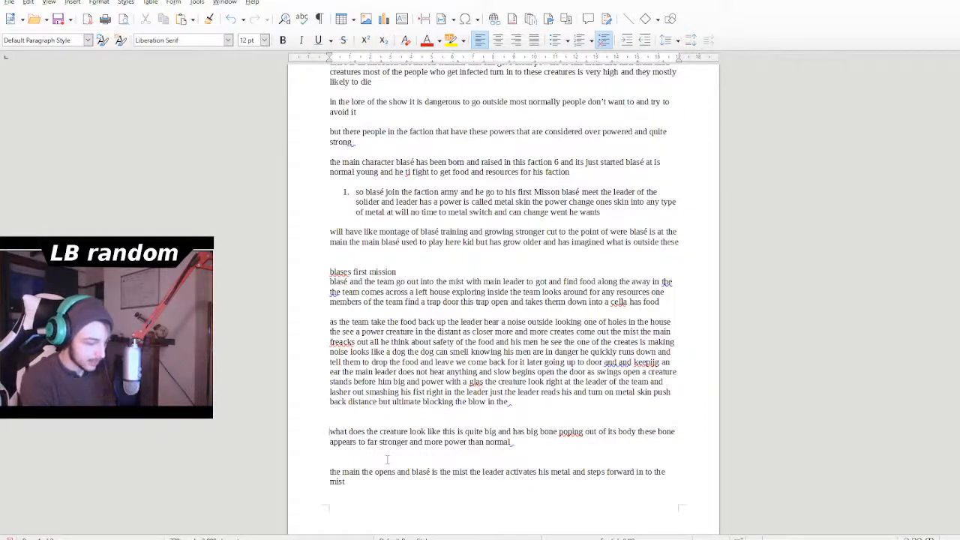
# - Enclose the whole creature description in parentheses
pyautogui.write('(')
pyautogui.press('Right')
pyautogui.press('Right')
pyautogui.press('Right')
pyautogui.press('Right')
pyautogui.press('Right')
pyautogui.press('Right')
pyautogui.press('Right')
pyautogui.press('Right')
pyautogui.press('Right')
pyautogui.press('Right')
pyautogui.press('Right')
pyautogui.press('Right')
pyautogui.press('Right')
pyautogui.press('Right')
pyautogui.press('Right')
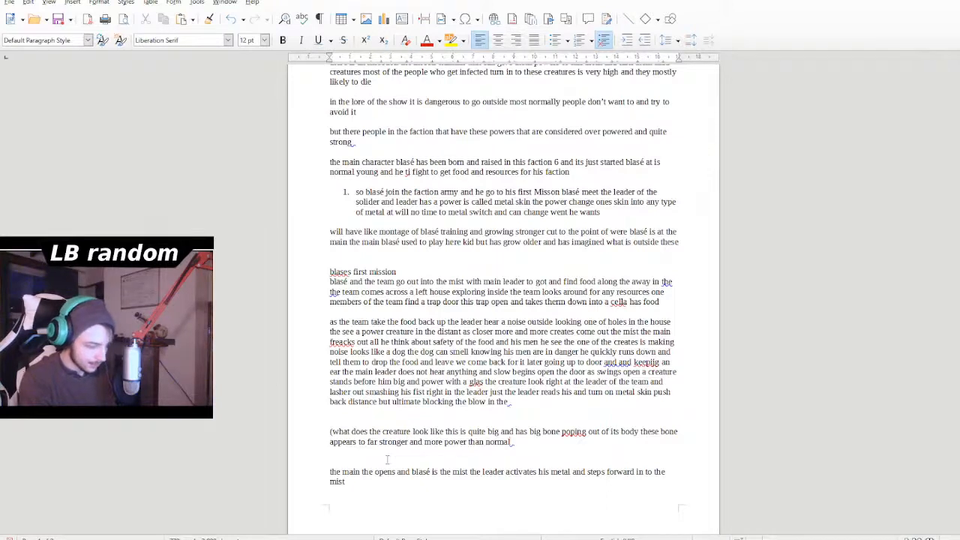
pyautogui.write(')')
# - Start a new paragraph below the parenthesized creature description with "the"
pyautogui.press('Return')
pyautogui.press('Return')
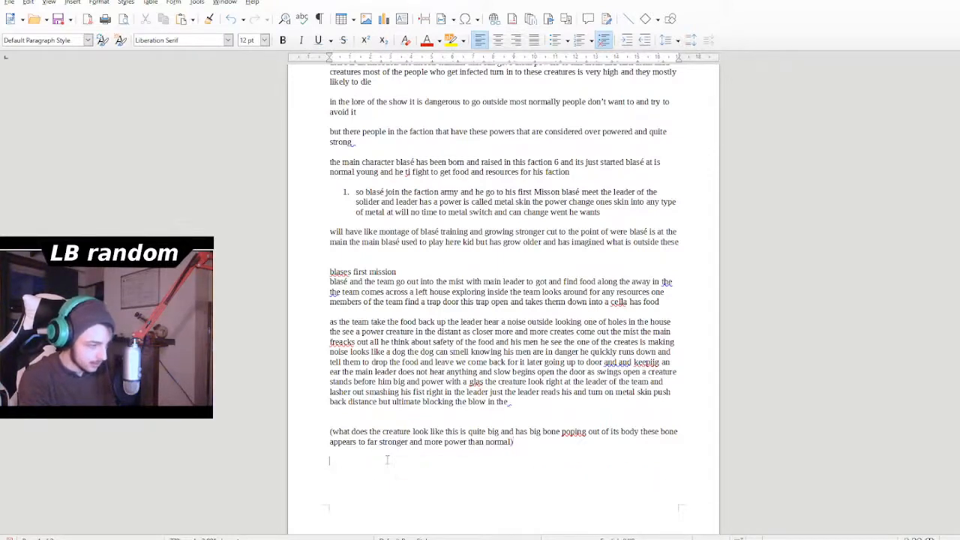
pyautogui.write('as tjhe')
pyautogui.press('BackSpace')
pyautogui.press('BackSpace')
pyautogui.press('BackSpace')
pyautogui.press('BackSpace')
pyautogui.press('BackSpace')
pyautogui.press('BackSpace')
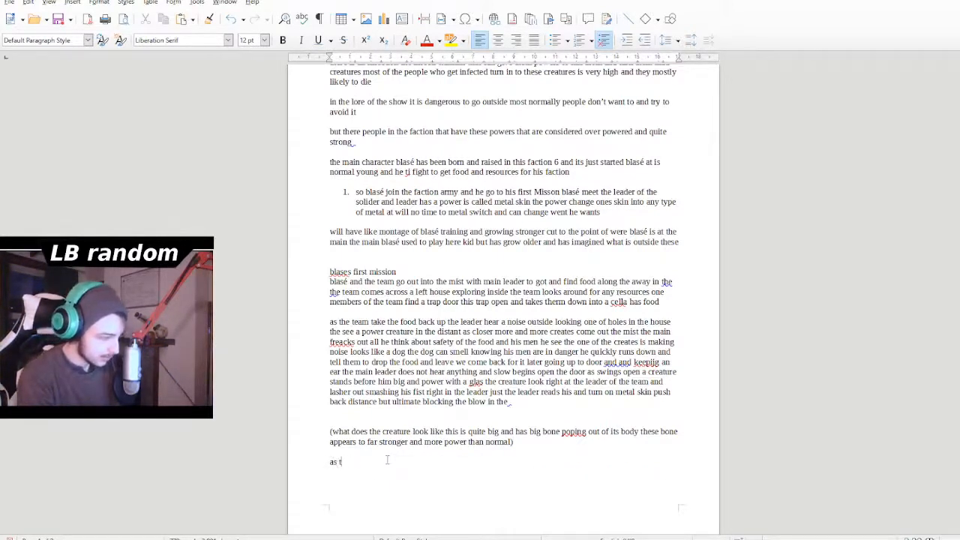
pyautogui.press('BackSpace')
pyautogui.write('the ar')
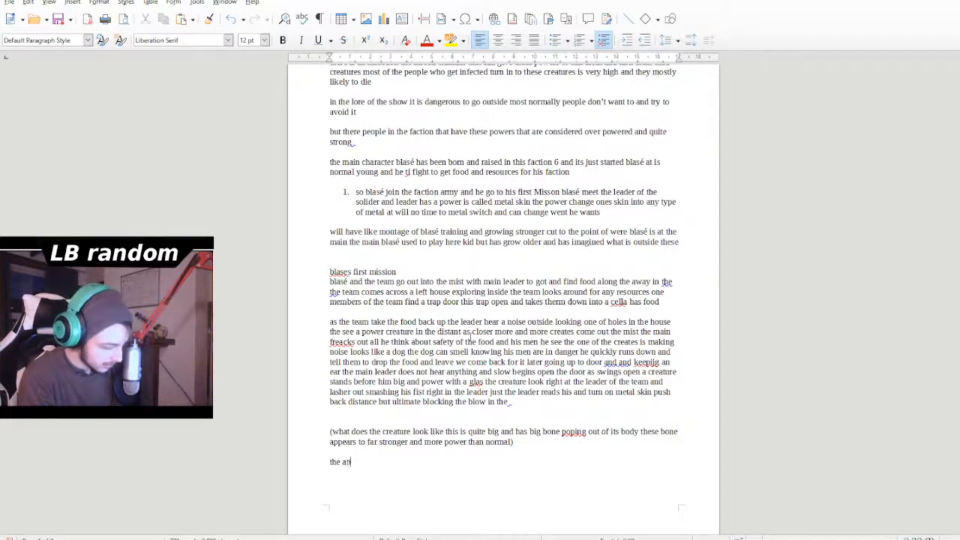
# - Continue the new paragraph with "attact" after "the"
pyautogui.press('BackSpace')
pyautogui.write('ttacts')
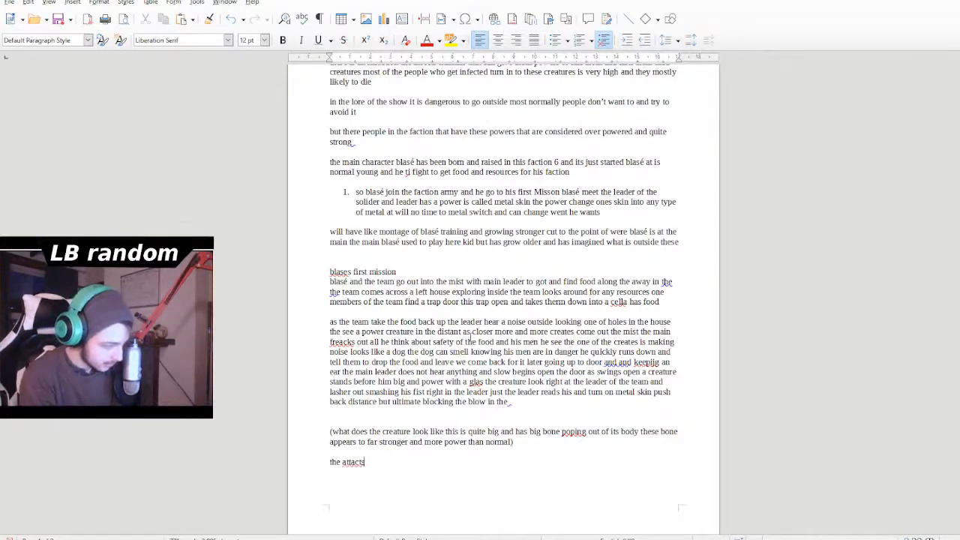
pyautogui.write('t')
pyautogui.press('BackSpace')
pyautogui.press('BackSpace')
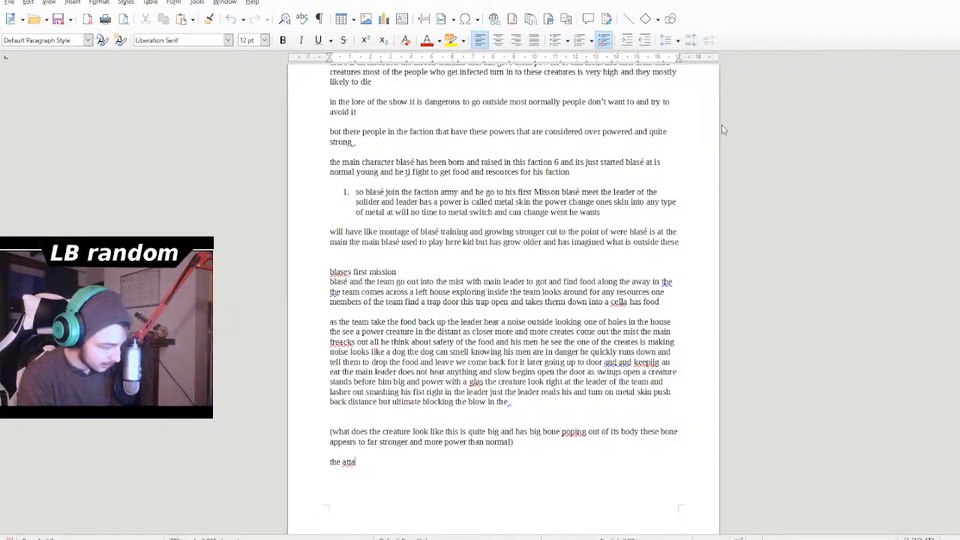
pyautogui.write('xt')
pyautogui.press('BackSpace')
pyautogui.press('BackSpace')
pyautogui.press('BackSpace')
pyautogui.press('BackSpace')
pyautogui.write('tac')
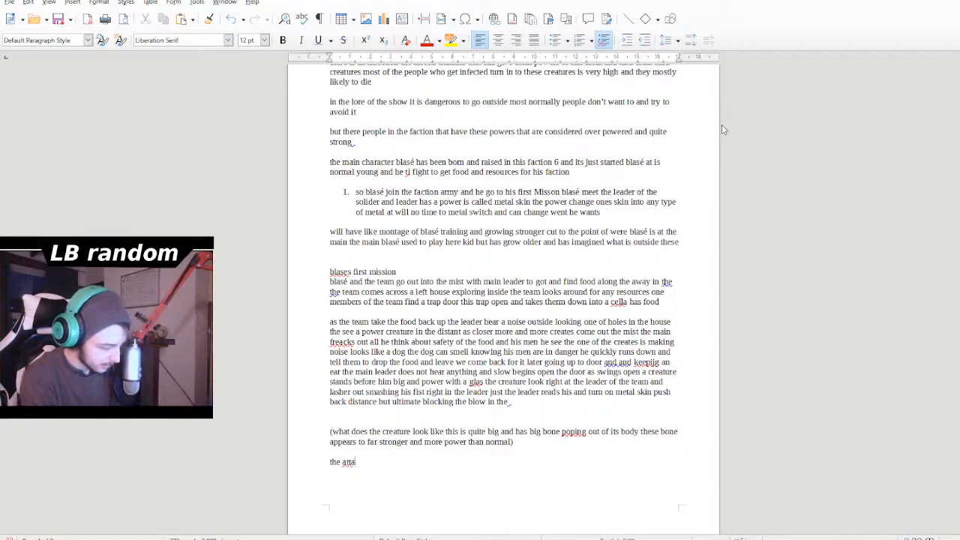
pyautogui.press('BackSpace')
pyautogui.press('BackSpace')
pyautogui.press('BackSpace')
pyautogui.press('BackSpace')
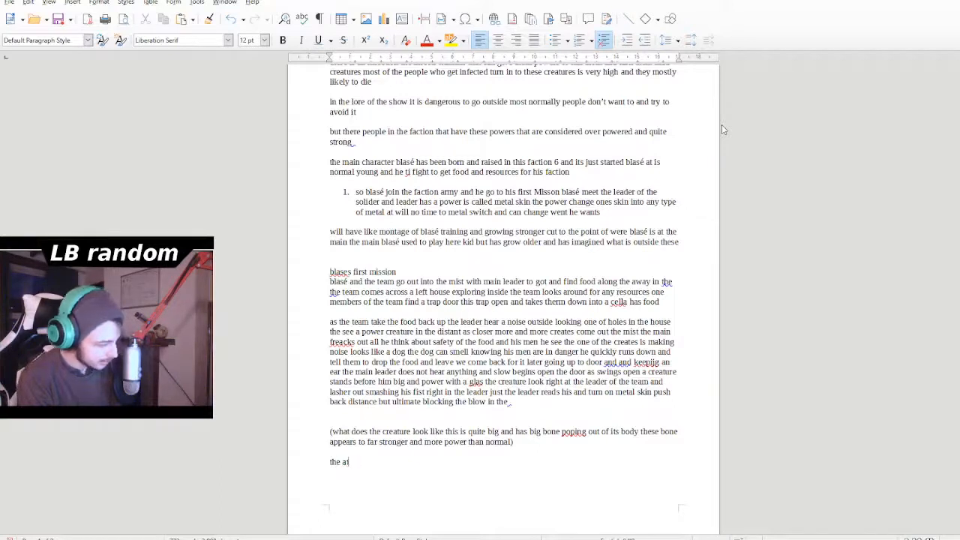
pyautogui.write('ttact')
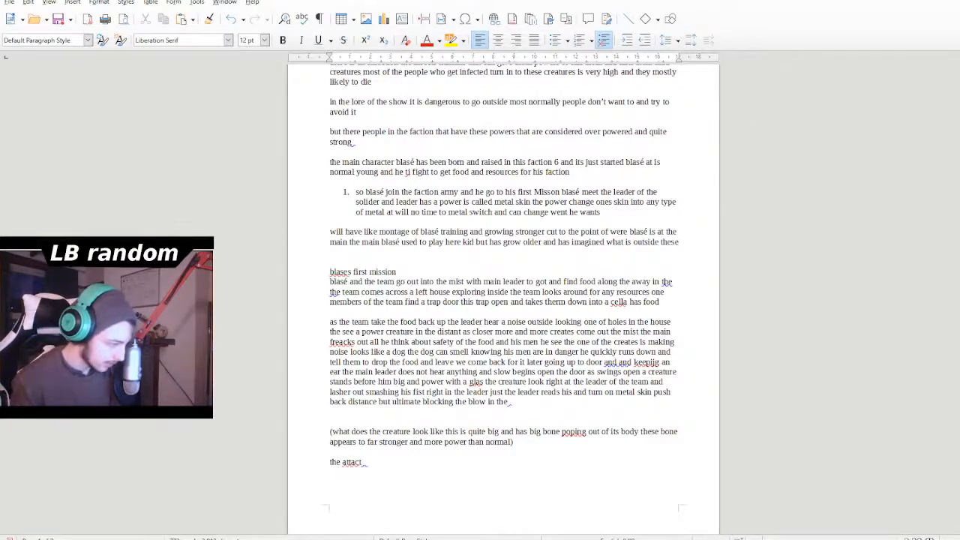
# - Correct "attact" to "attack" in the new paragraph and return to the end of that line
pyautogui.doubleClick(357, 465)
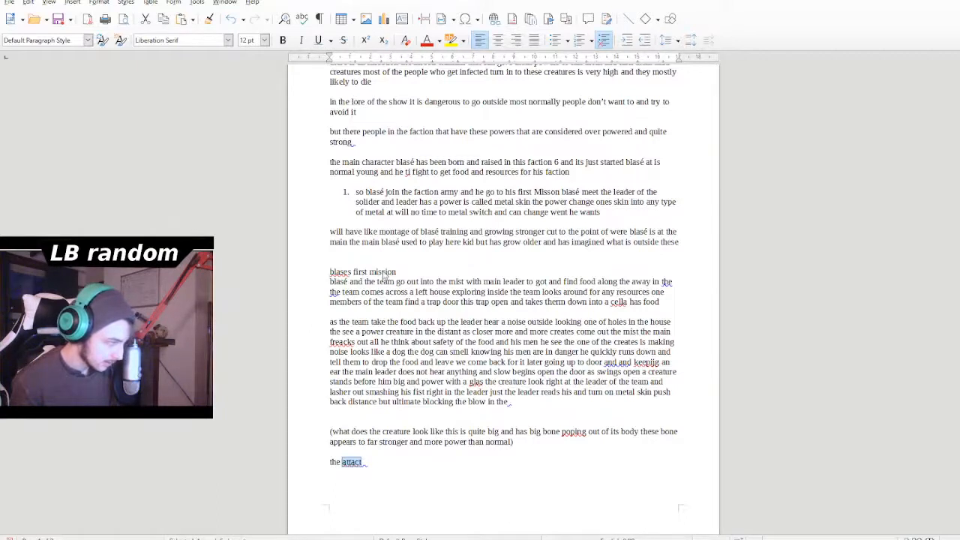
pyautogui.write('attack')
pyautogui.click(399, 465)
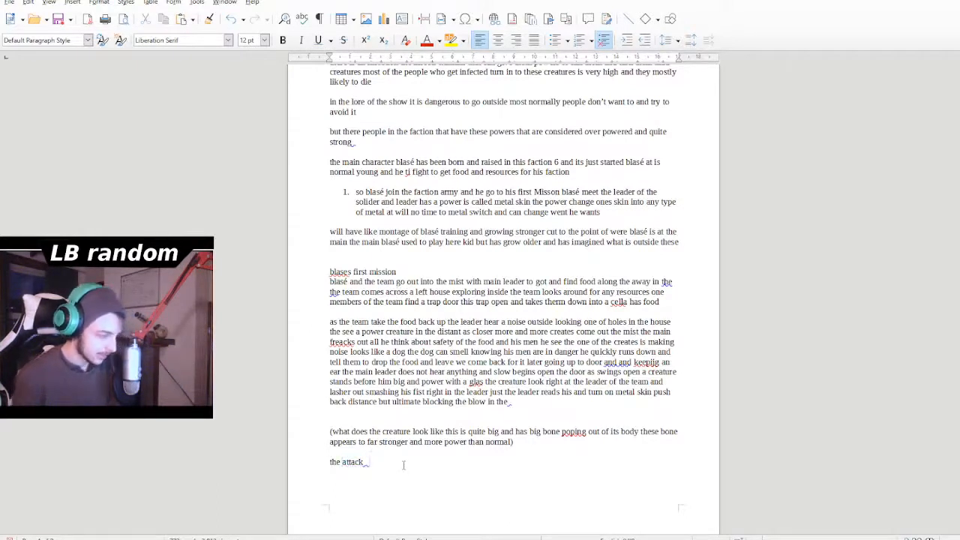
# - Continue the last paragraph after "the attack" with "hits it slames"
pyautogui.write('hists')
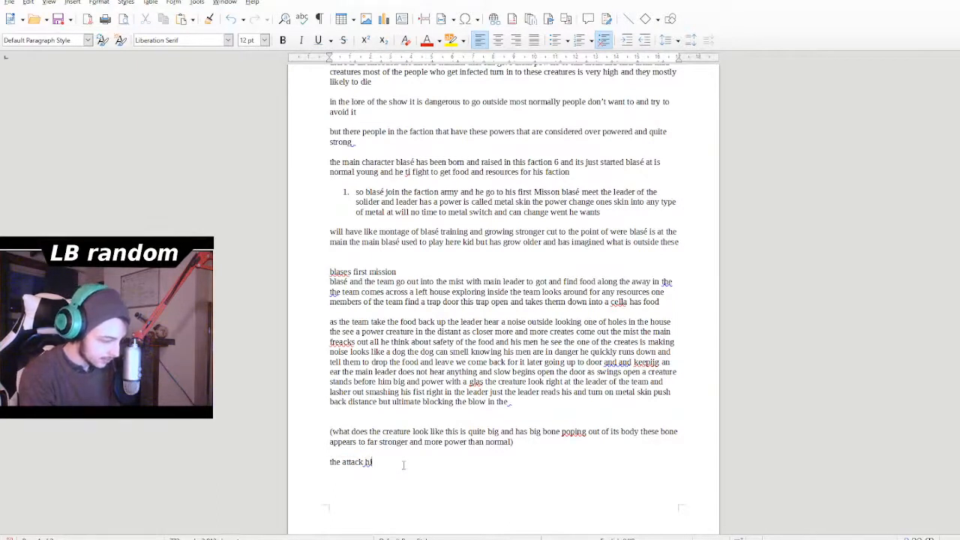
pyautogui.press('BackSpace')
pyautogui.press('BackSpace')
pyautogui.press('BackSpace')
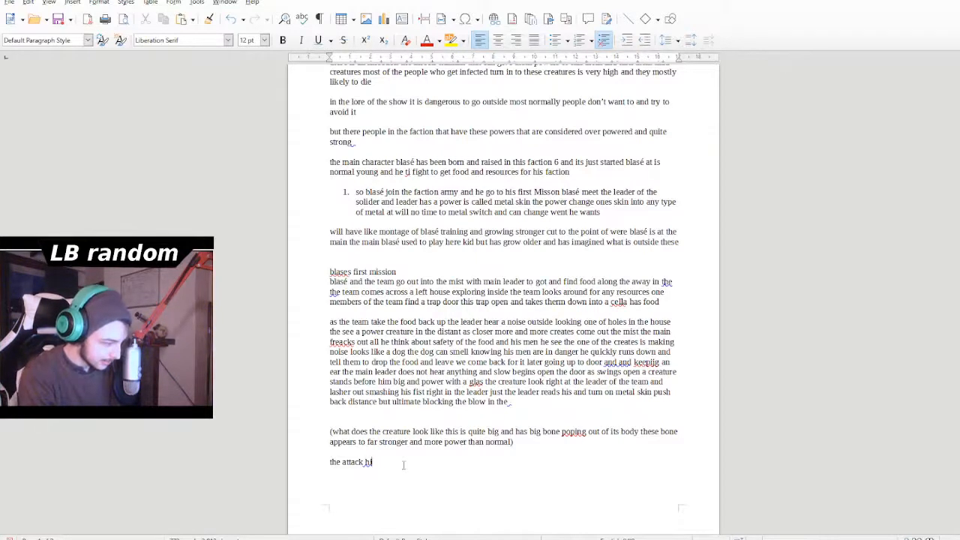
pyautogui.write('ts ')
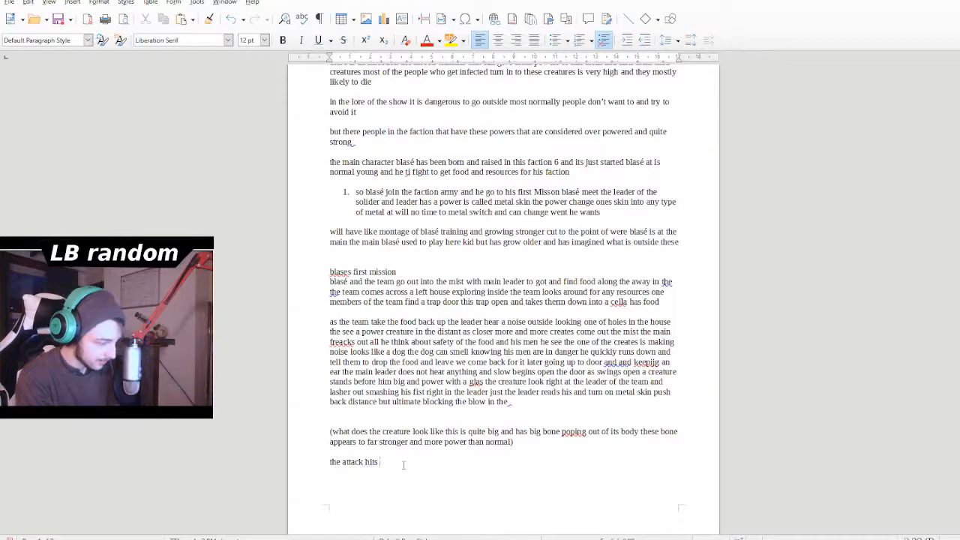
pyautogui.write('it ')
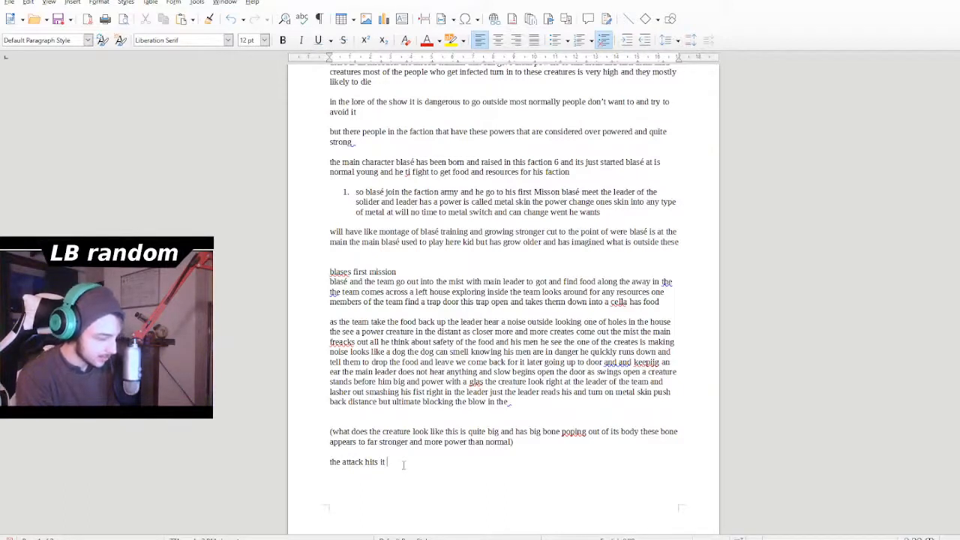
pyautogui.write('slames')
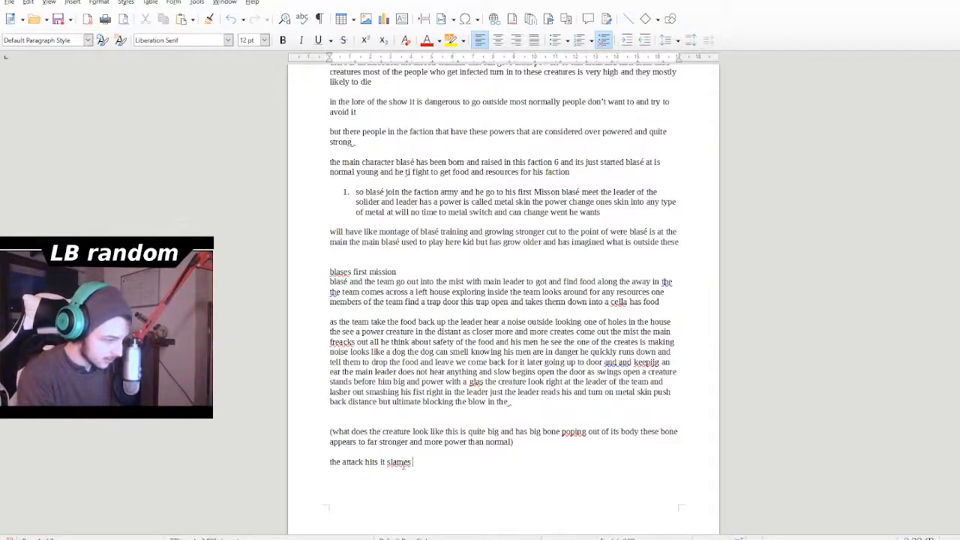
pyautogui.write(' th')
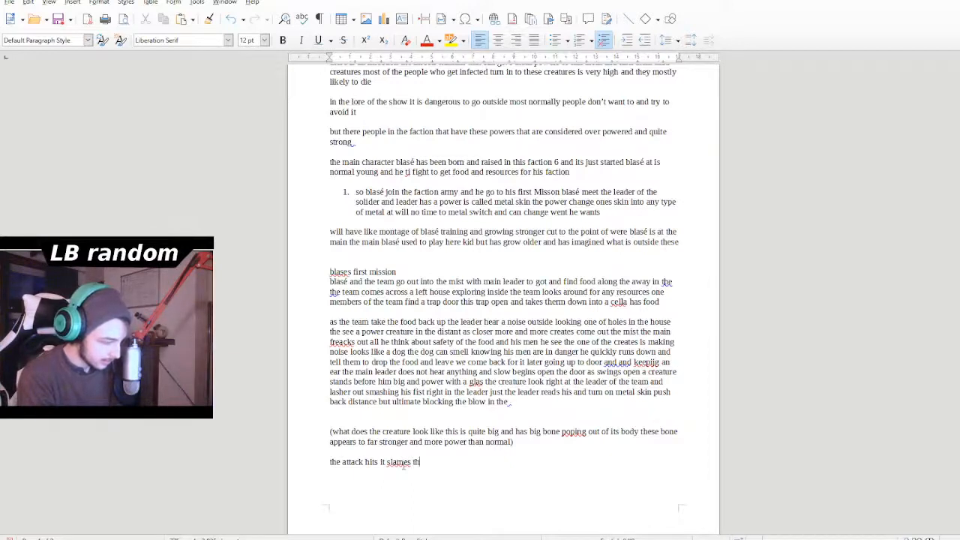
pyautogui.write('e lae')
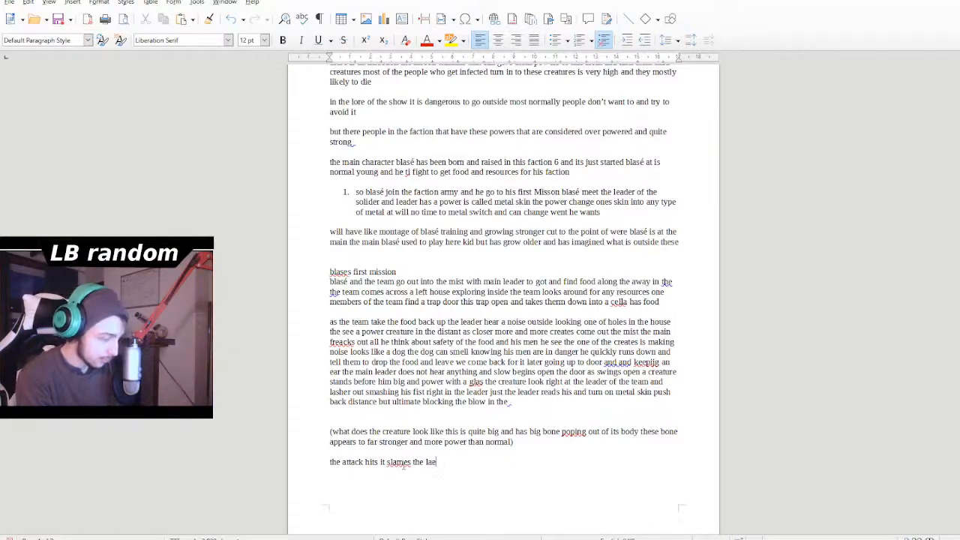
# - Extend the sentence about the attack with "the leader into the house"
pyautogui.press('BackSpace')
pyautogui.press('BackSpace')
pyautogui.write('e')
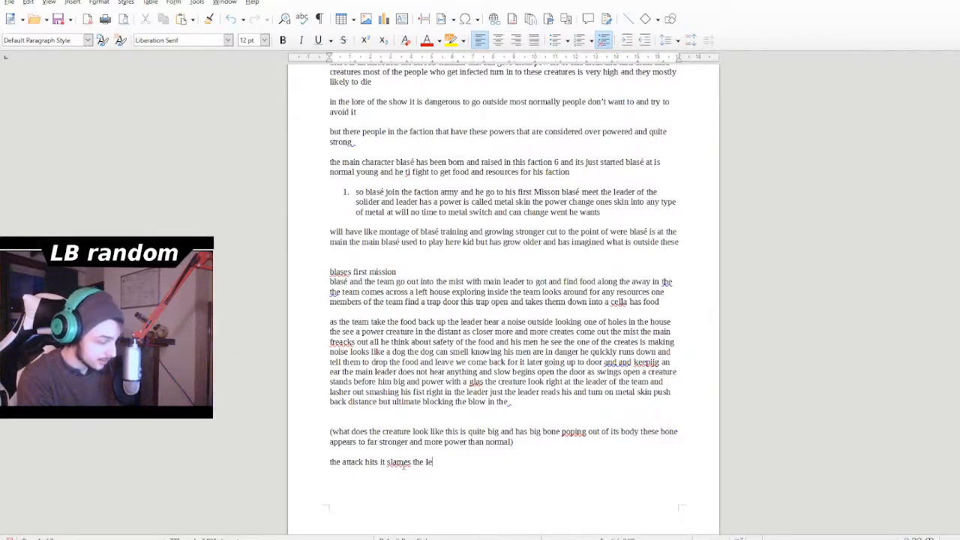
pyautogui.write('ad')
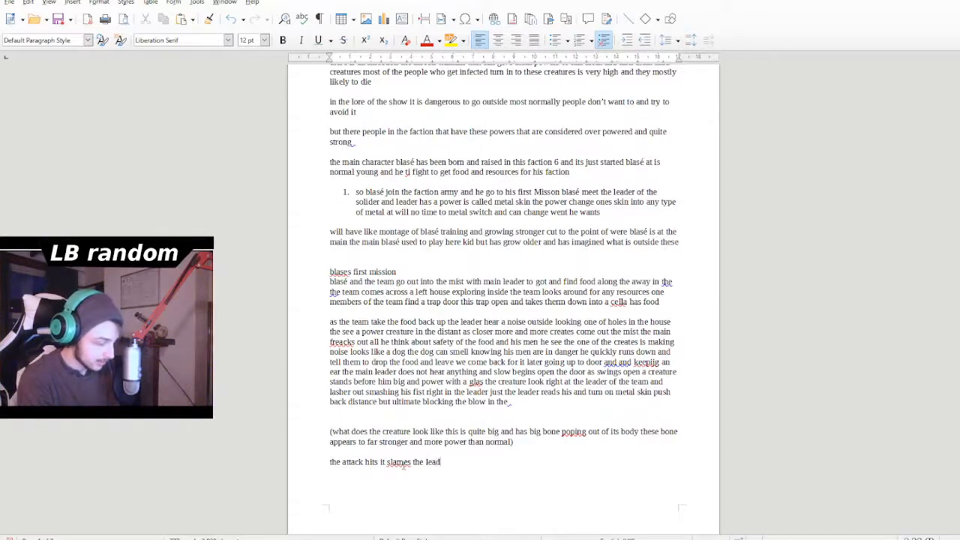
pyautogui.write('er into the ')
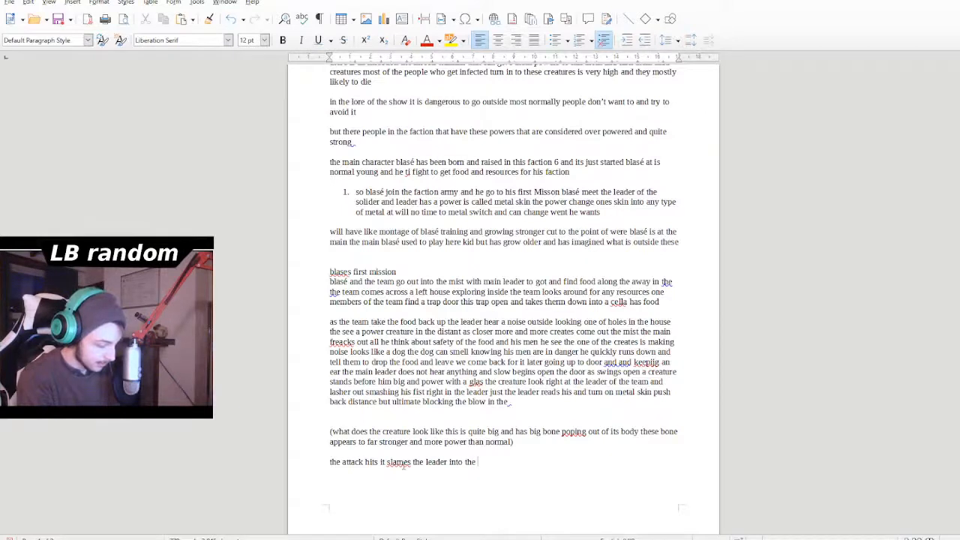
pyautogui.write('house ')
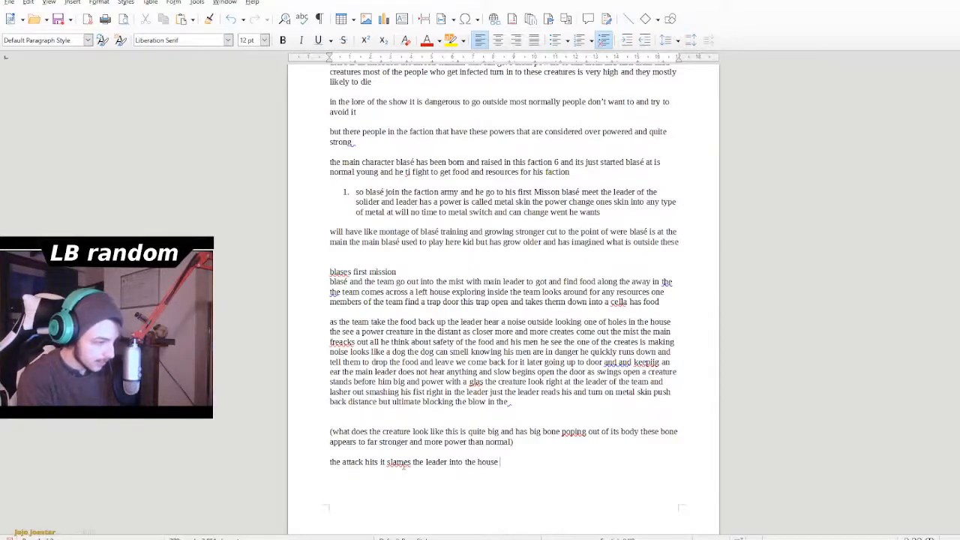
pyautogui.write('draw')
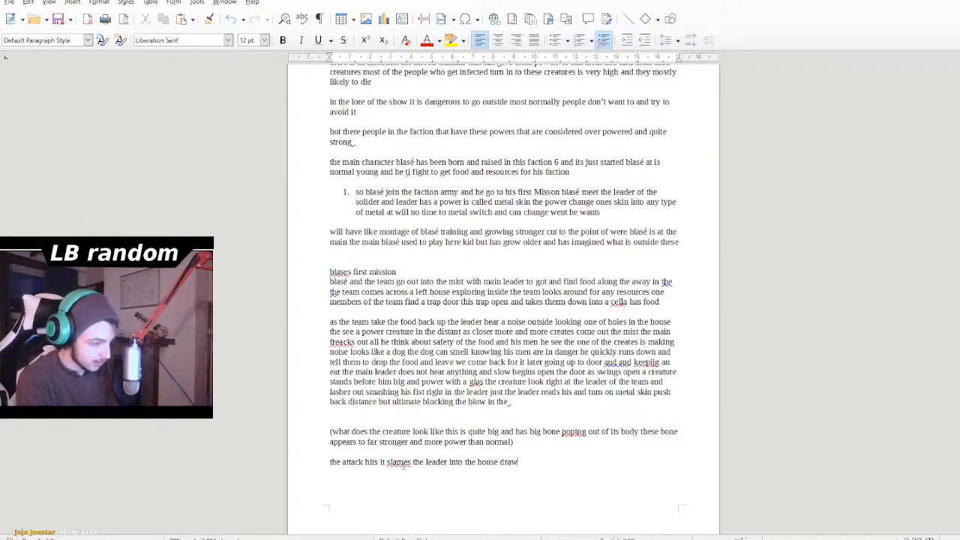
pyautogui.write(' the atte')
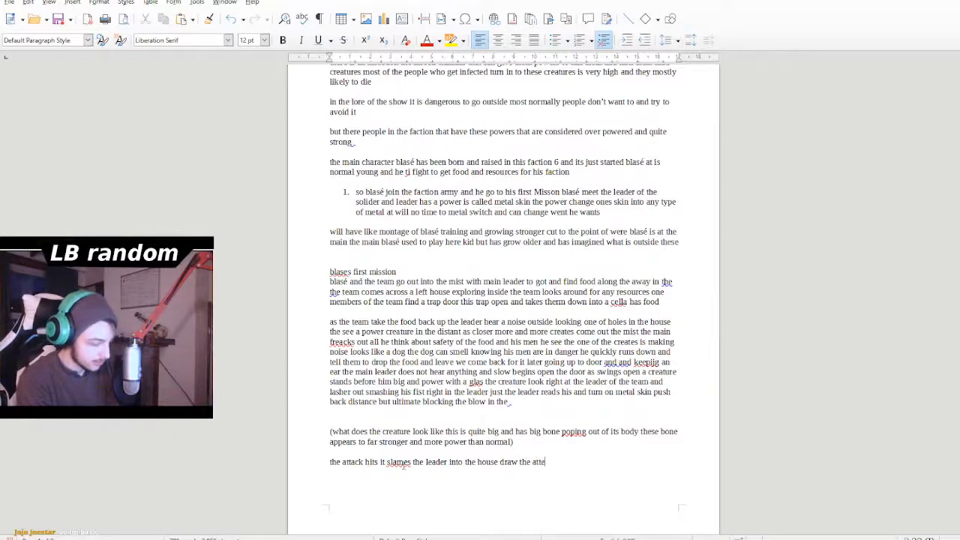
pyautogui.write('ntion of the ')
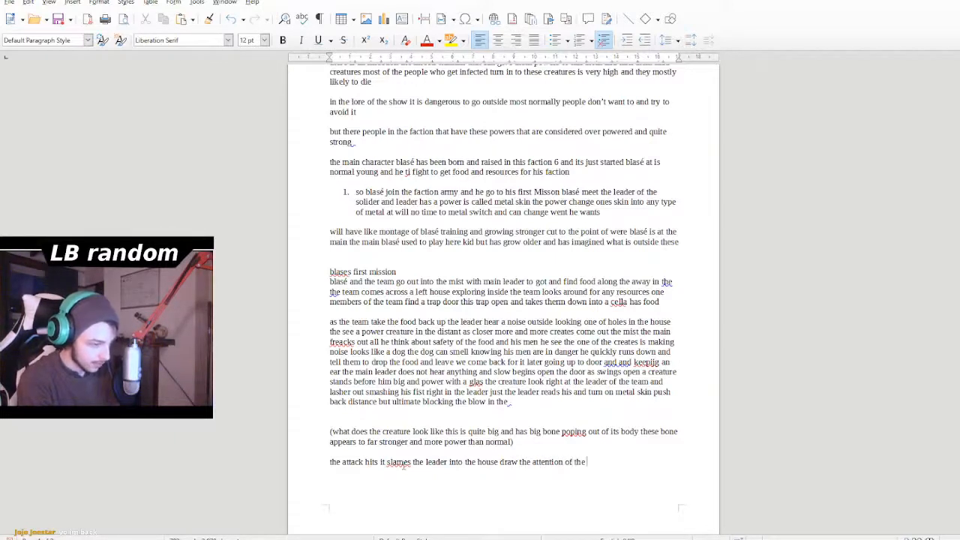
pyautogui.write('o')
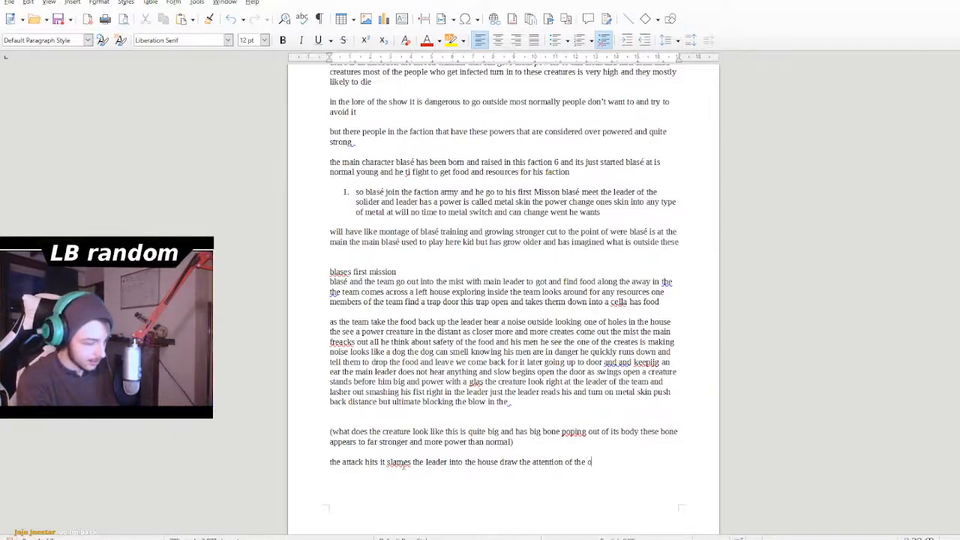
pyautogui.write('ther creat')
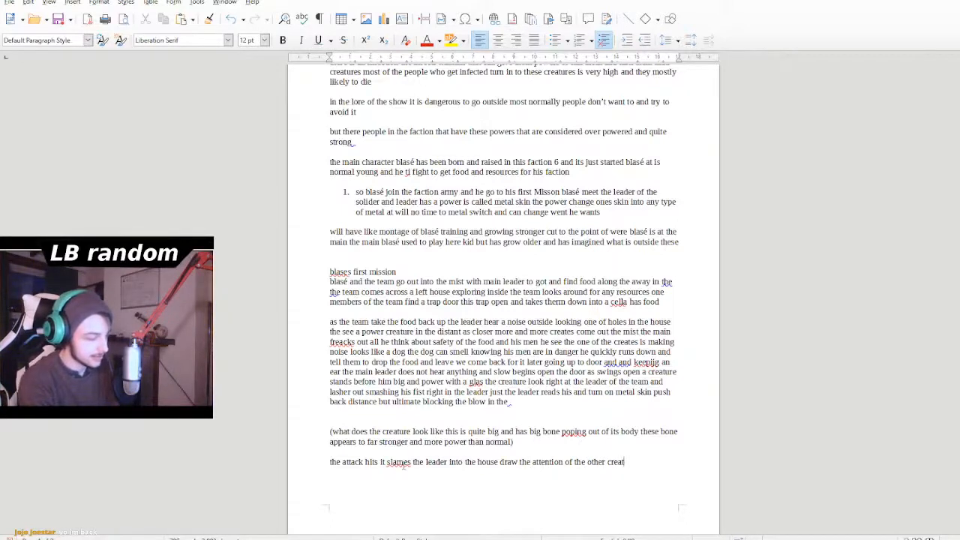
pyautogui.write('ure')
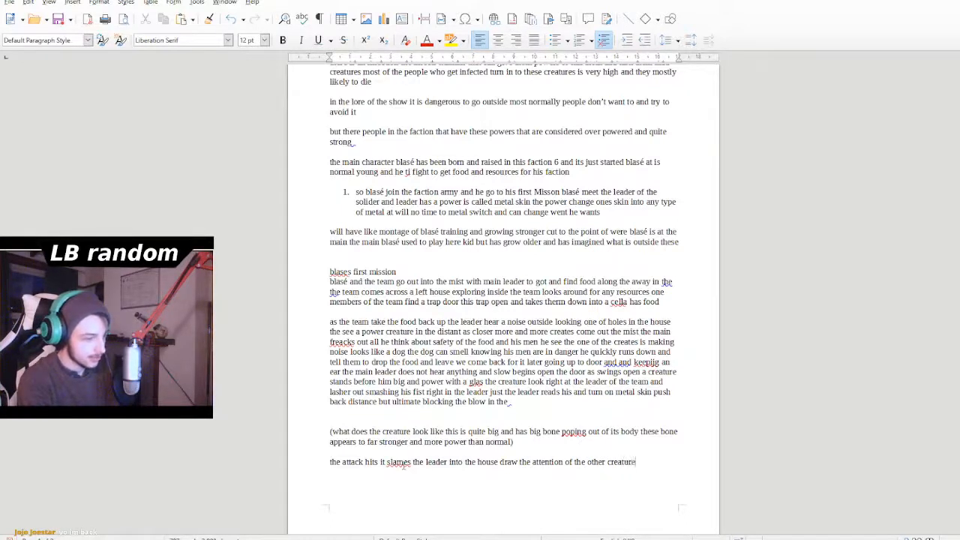
pyautogui.write('s outsifwe')
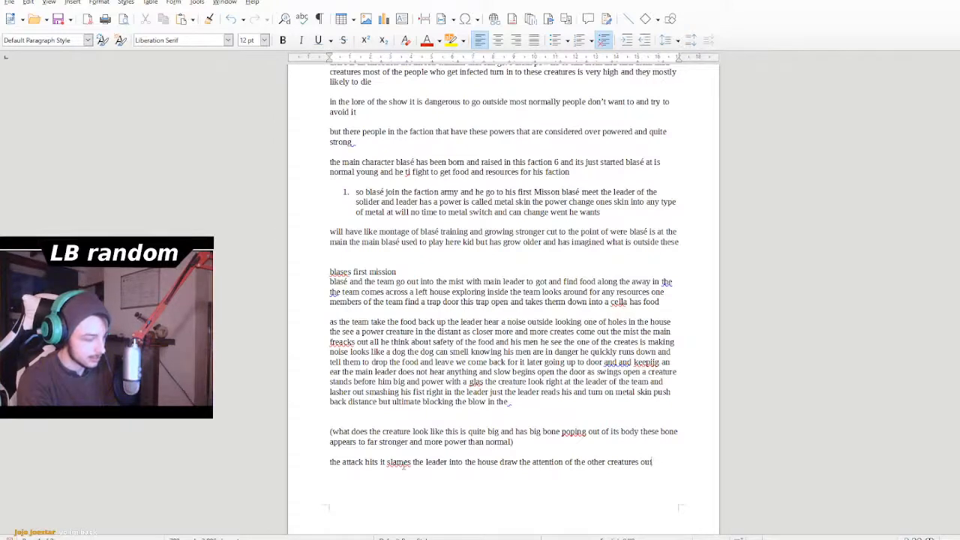
# - Add the word "outside" after "the other creatures", fixing its spelling
pyautogui.press('BackSpace')
pyautogui.press('BackSpace')
pyautogui.press('BackSpace')
pyautogui.write('de')
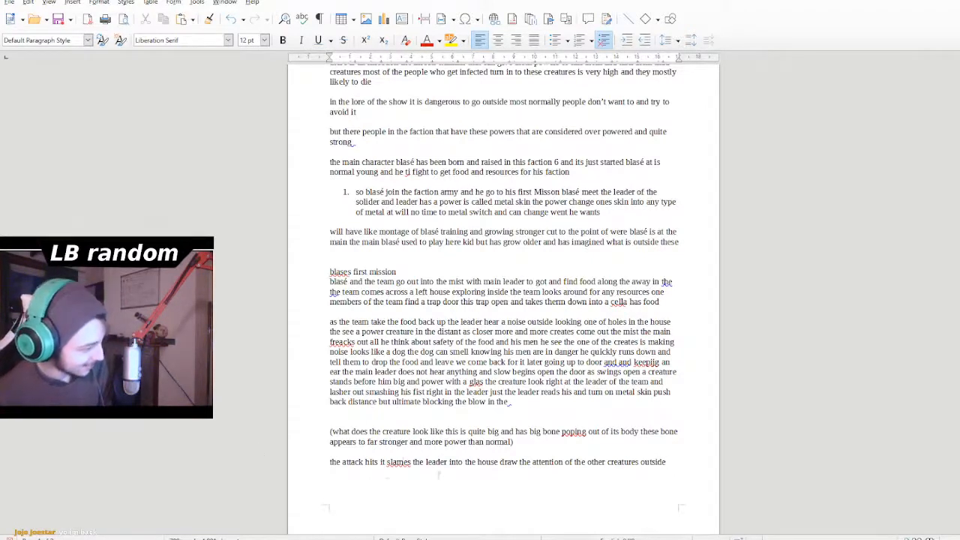
# - Correct "slames" to "slams" in the last paragraph and return to the end of its text
pyautogui.doubleClick(398, 462)
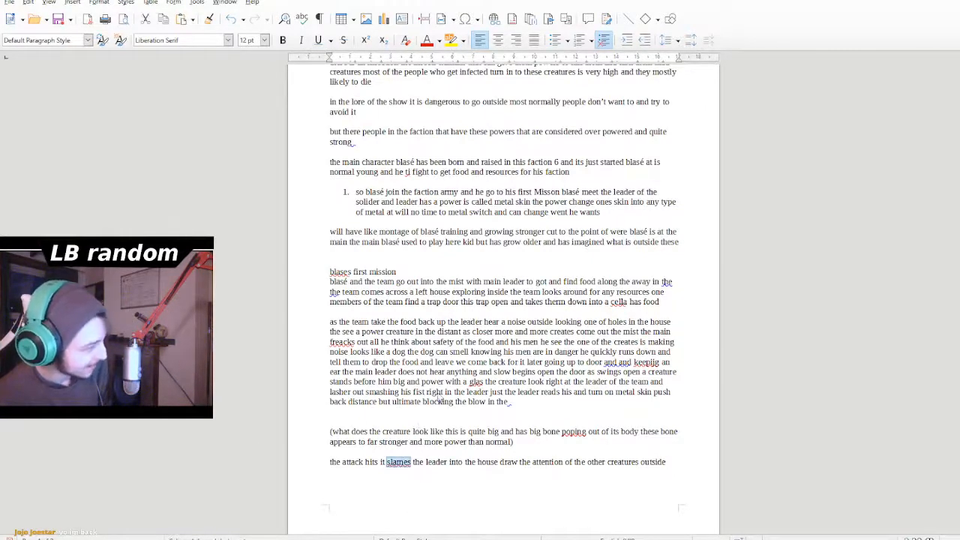
pyautogui.write('slams')
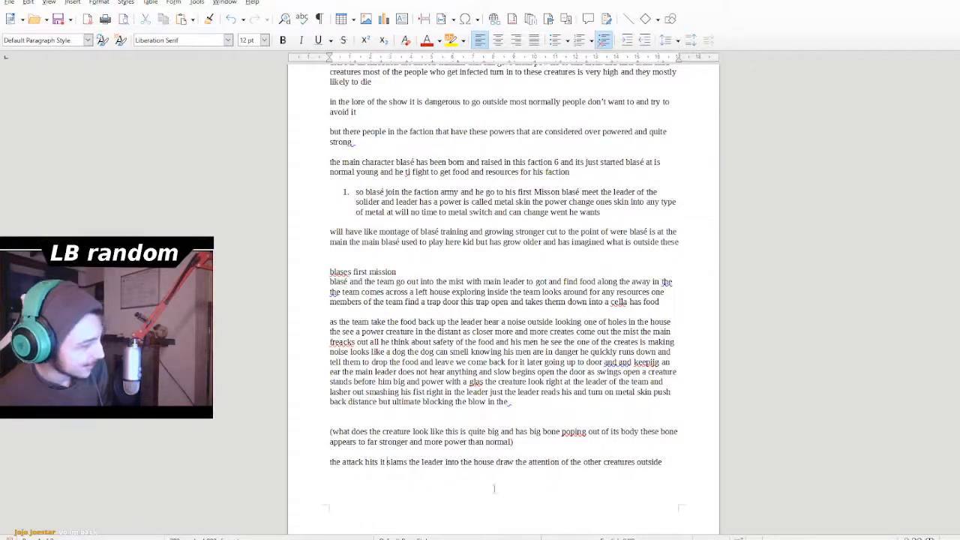
pyautogui.click(495, 486)
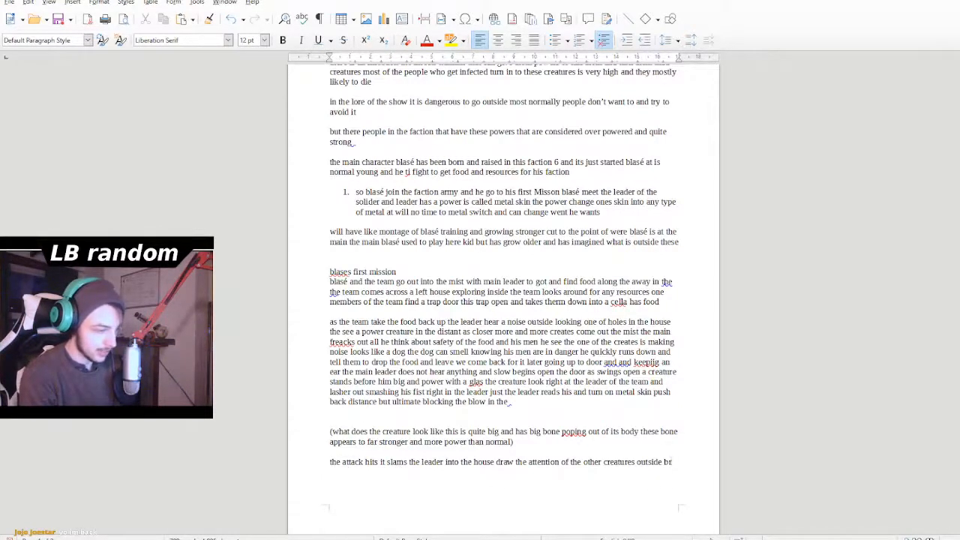
# - Continue the last paragraph after "creatures outside" with "turing their head and"
pyautogui.write('tu')
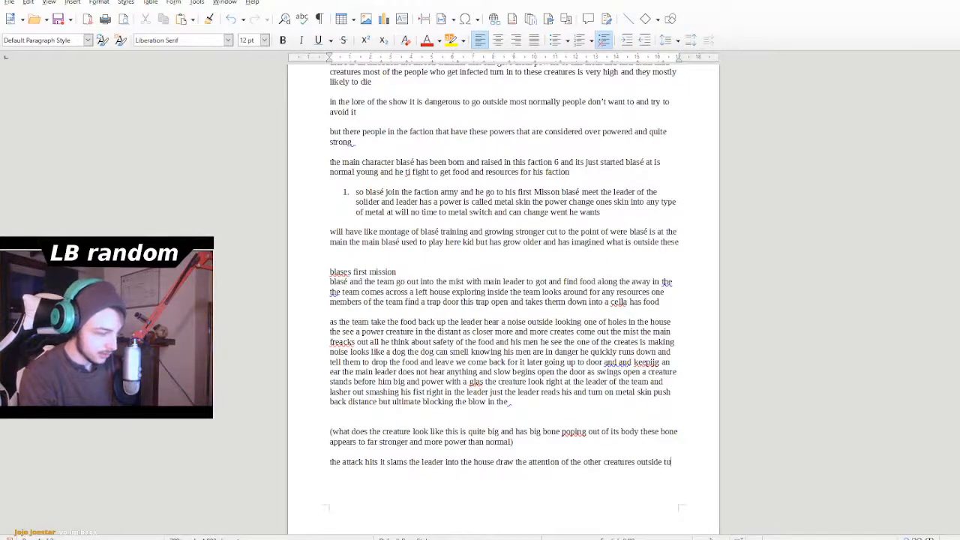
pyautogui.write('ring th')
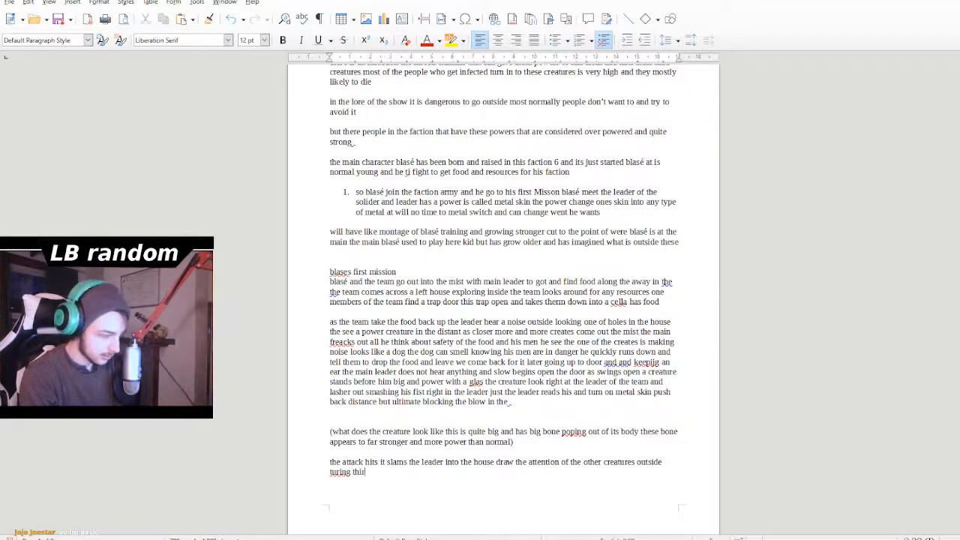
pyautogui.write('ie')
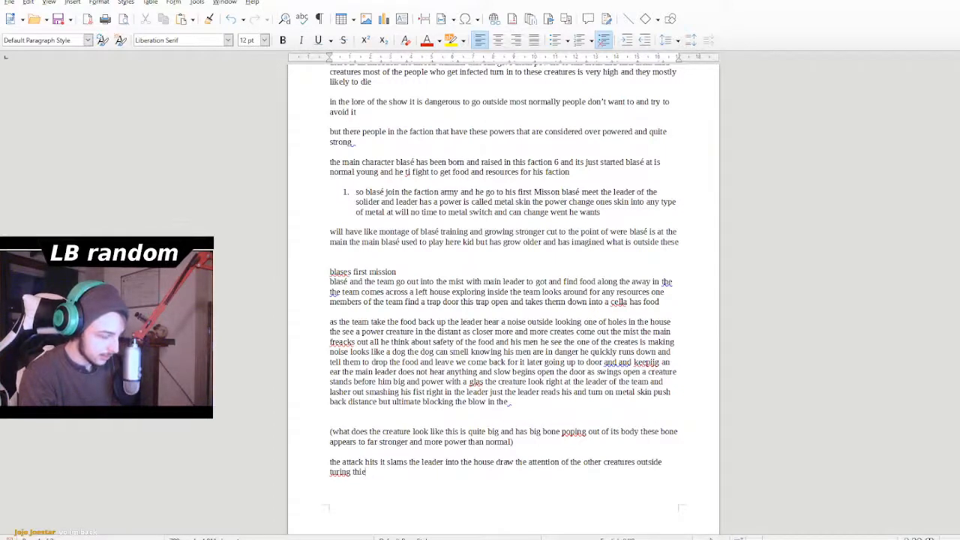
pyautogui.press('BackSpace')
pyautogui.press('BackSpace')
pyautogui.write('eir head ')
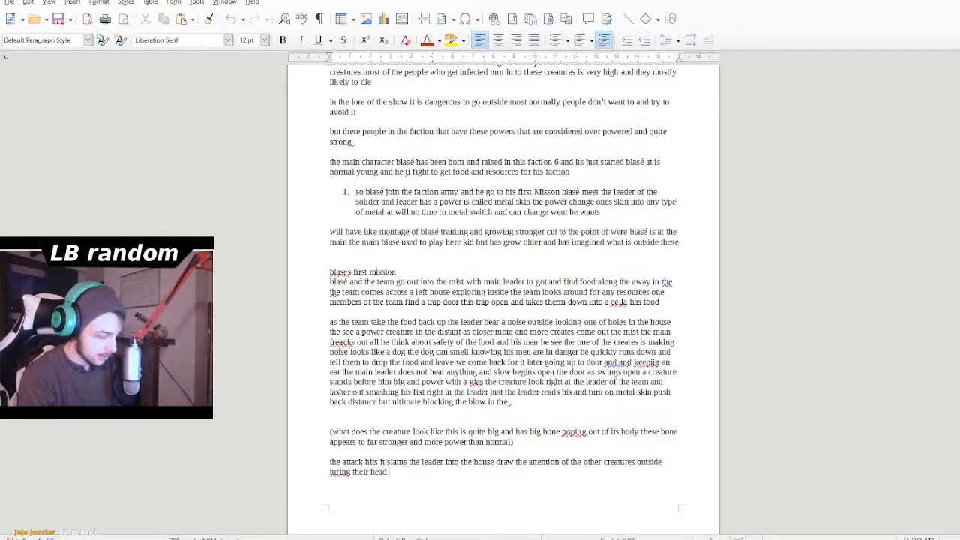
pyautogui.write('and ')
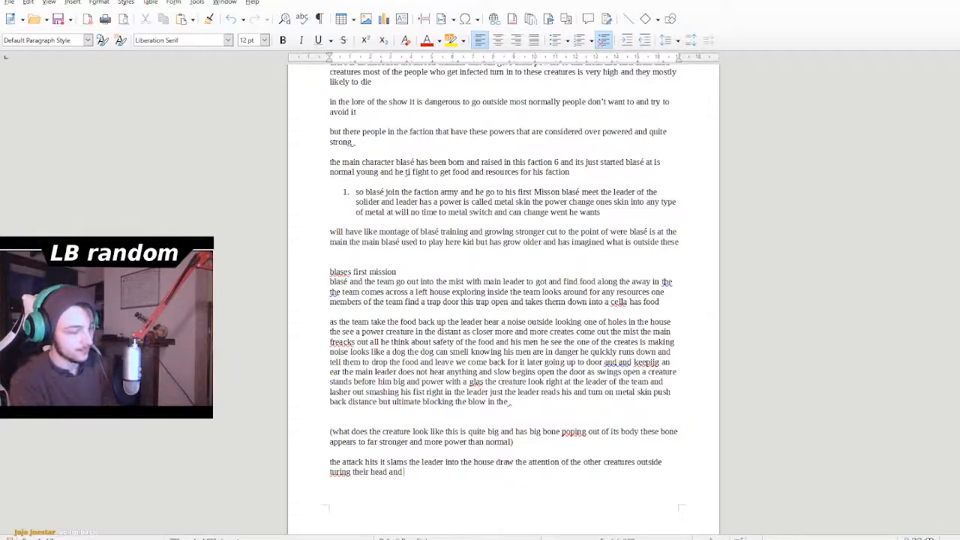
pyautogui.write('m')
# - Add "making them move" after "turing their head and"
pyautogui.press('BackSpace')
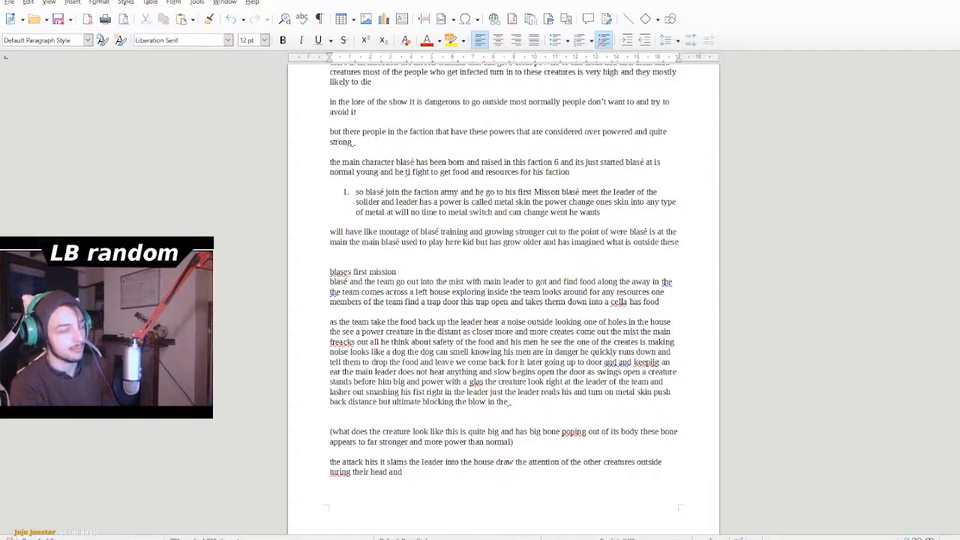
pyautogui.write('make')
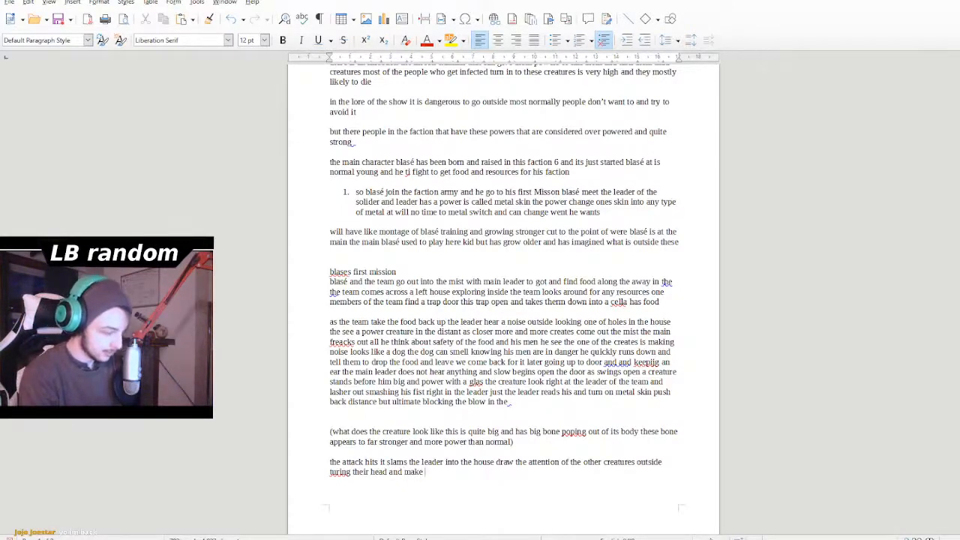
pyautogui.press('BackSpace')
pyautogui.press('BackSpace')
pyautogui.write('ing the')
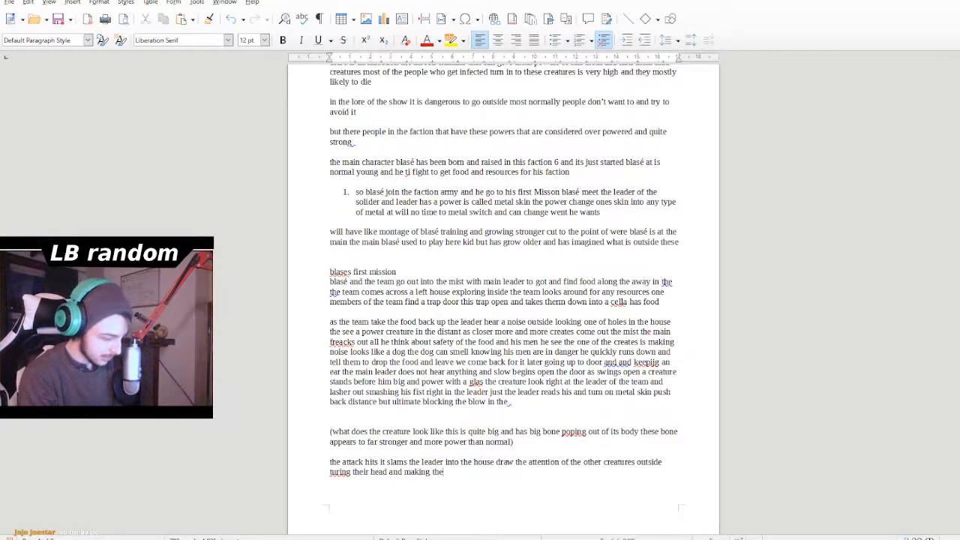
pyautogui.write('m move t')
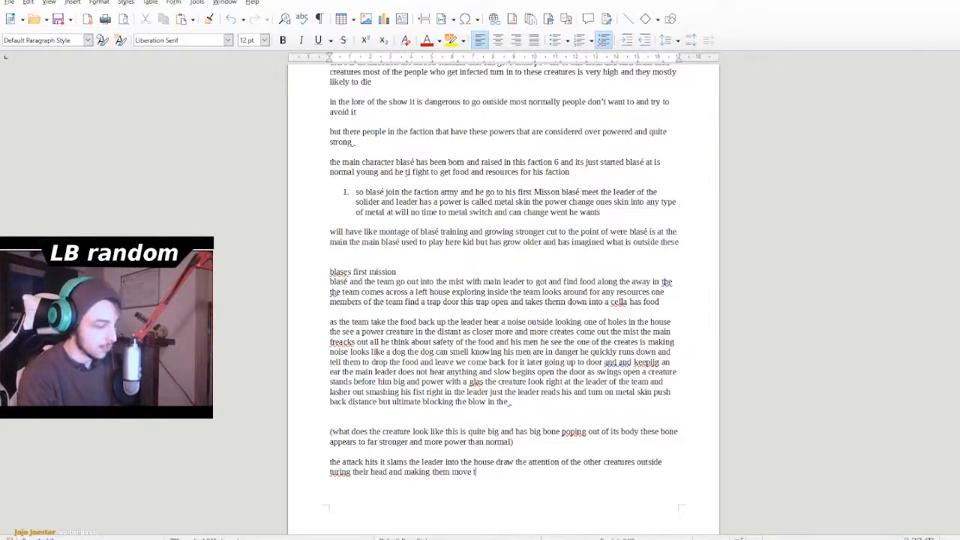
pyautogui.write('a')
# - Finish the sentence after "making them move" with "towards the house"
pyautogui.press('BackSpace')
pyautogui.write('owe')
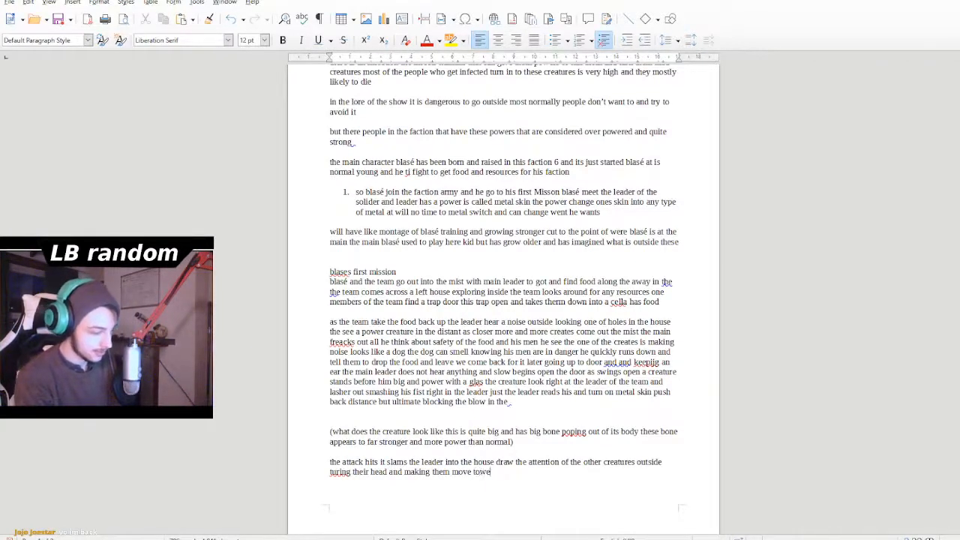
pyautogui.press('BackSpace')
pyautogui.press('BackSpace')
pyautogui.write('war')
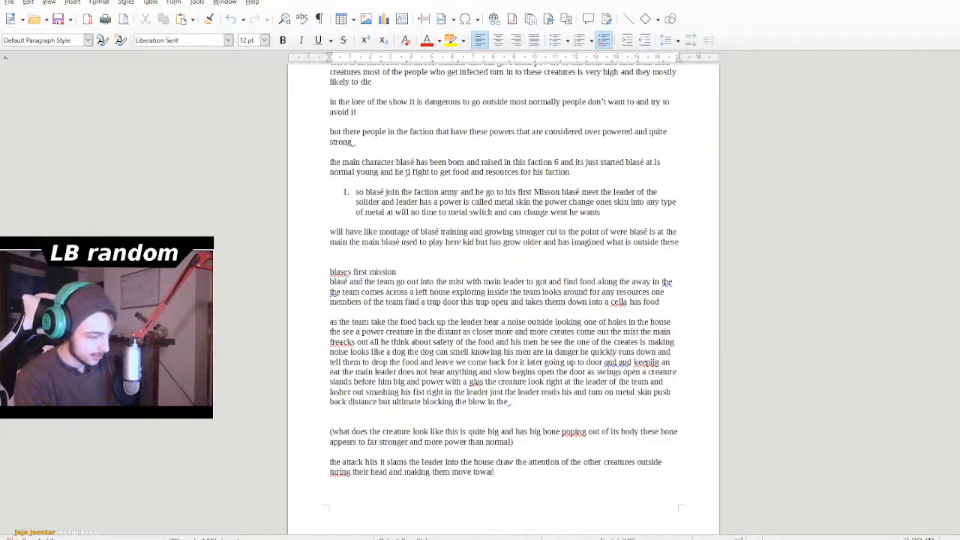
pyautogui.write('ds the house ')
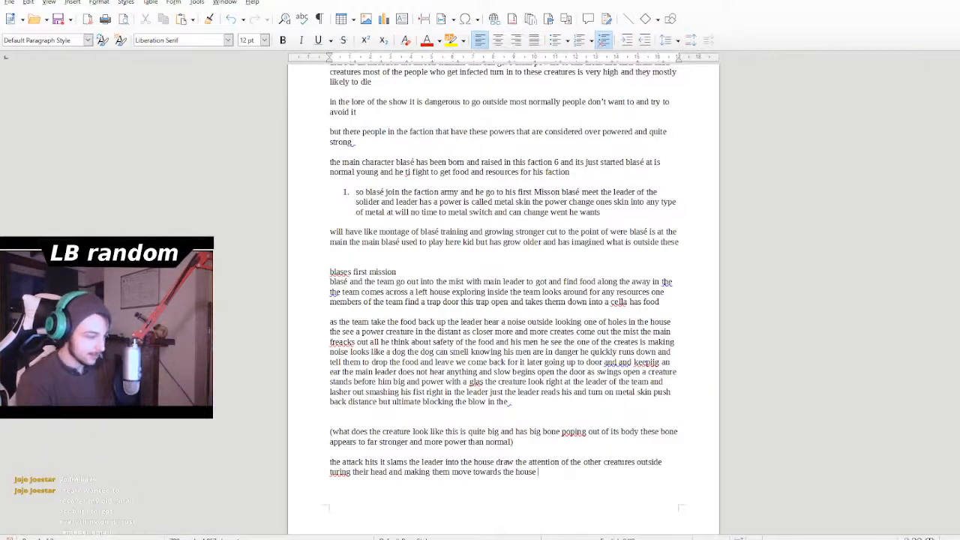
pyautogui.write('as th')
pyautogui.press('BackSpace')
pyautogui.press('BackSpace')
pyautogui.press('BackSpace')
pyautogui.press('BackSpace')
pyautogui.press('BackSpace')
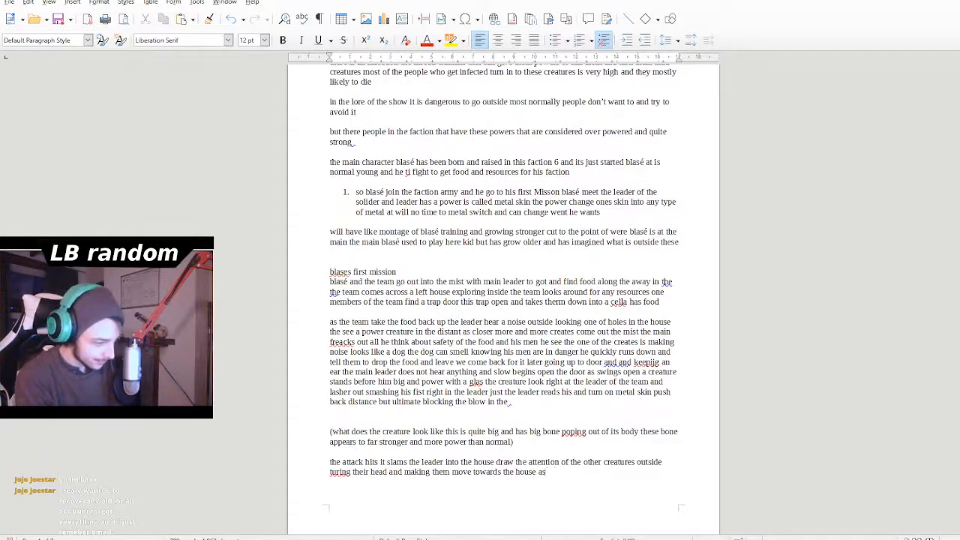
# - Start a new line below the attack paragraph and replace the misspelled "turing" with "Turing"
pyautogui.press('Return')
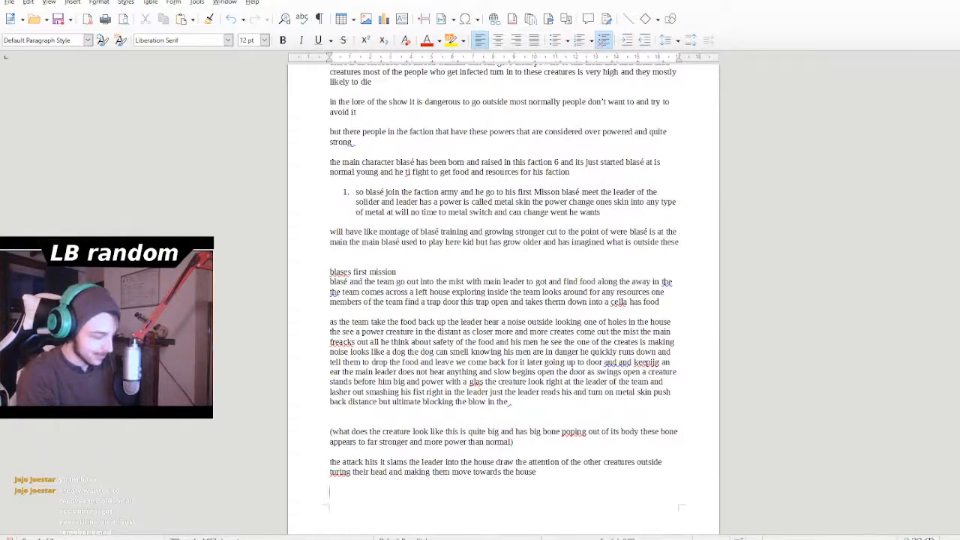
pyautogui.doubleClick(340, 472)
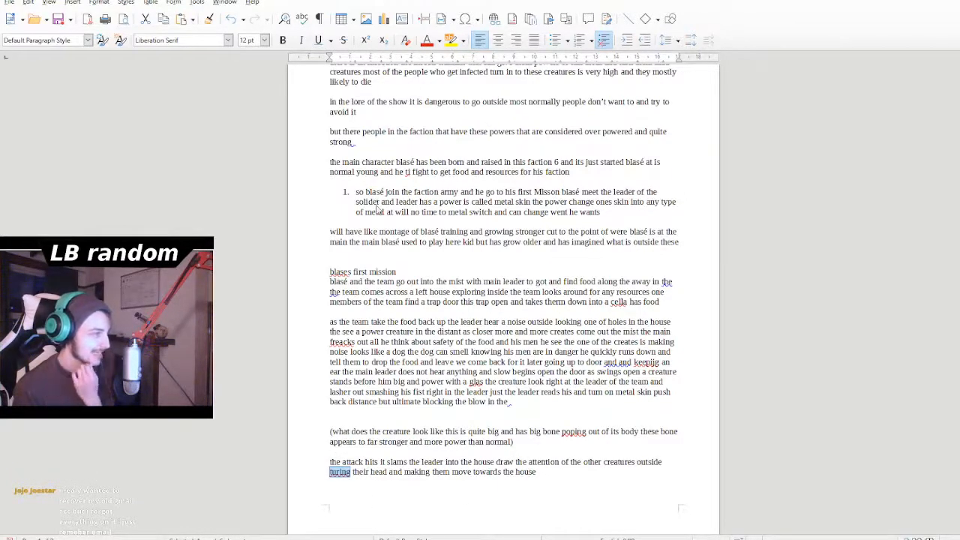
pyautogui.write('Turing')
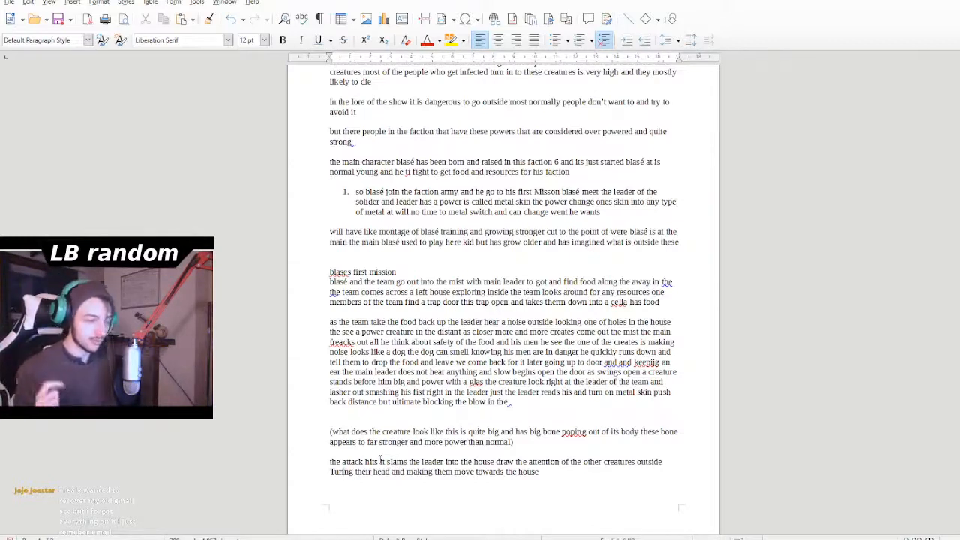
pyautogui.moveTo(561, 471); pyautogui.dragTo(592, 517)
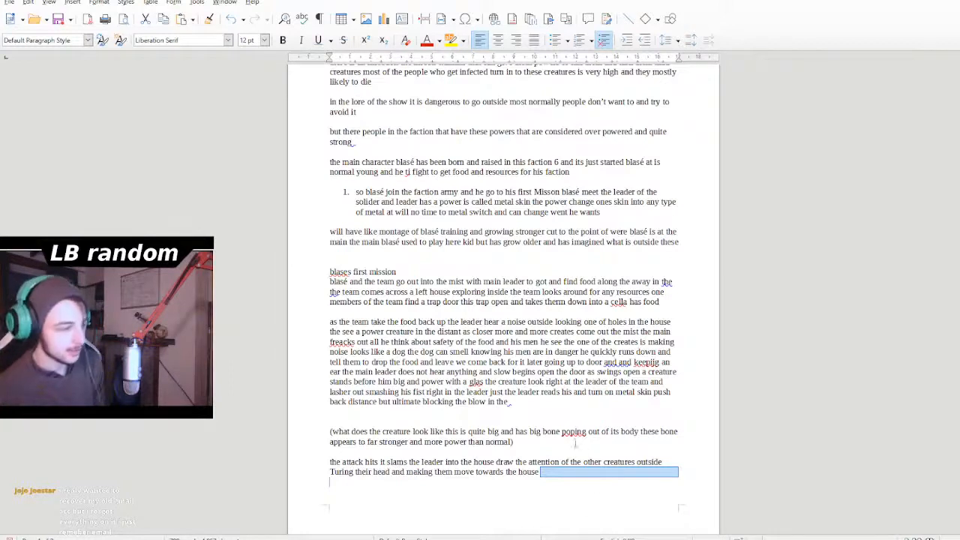
pyautogui.click(574, 443)
pyautogui.moveTo(537, 481); pyautogui.dragTo(578, 488)
pyautogui.press('BackSpace')
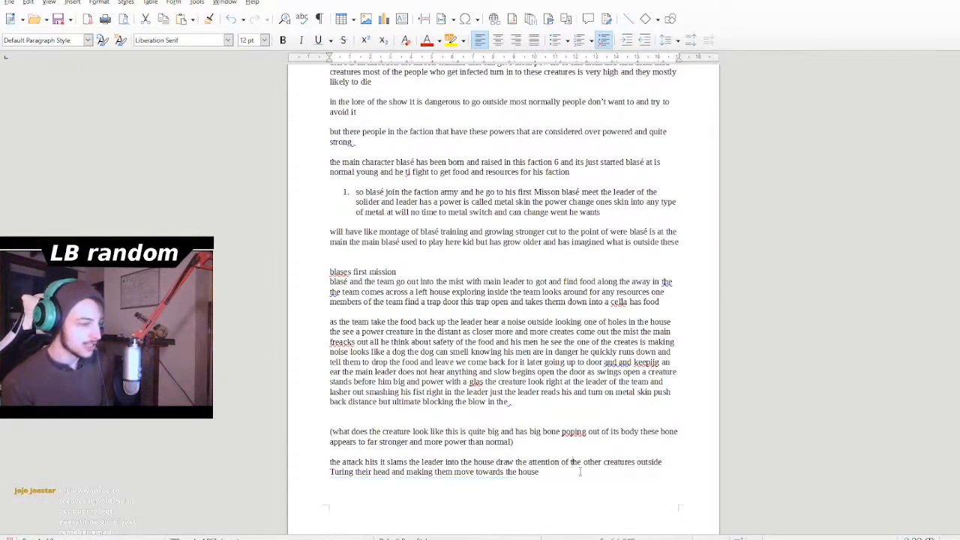
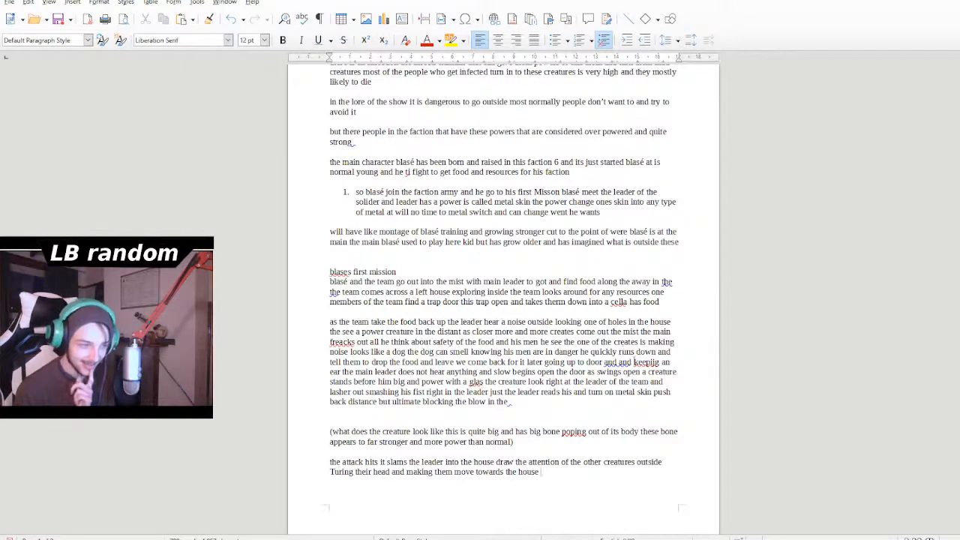
# - Remove the duplicated "and" and correct the misspelled "keepijg" to "keeping" in the paragraph about the noise outside
pyautogui.click(633, 361)
pyautogui.press('BackSpace')
pyautogui.press('BackSpace')
pyautogui.press('BackSpace')
pyautogui.press('BackSpace')
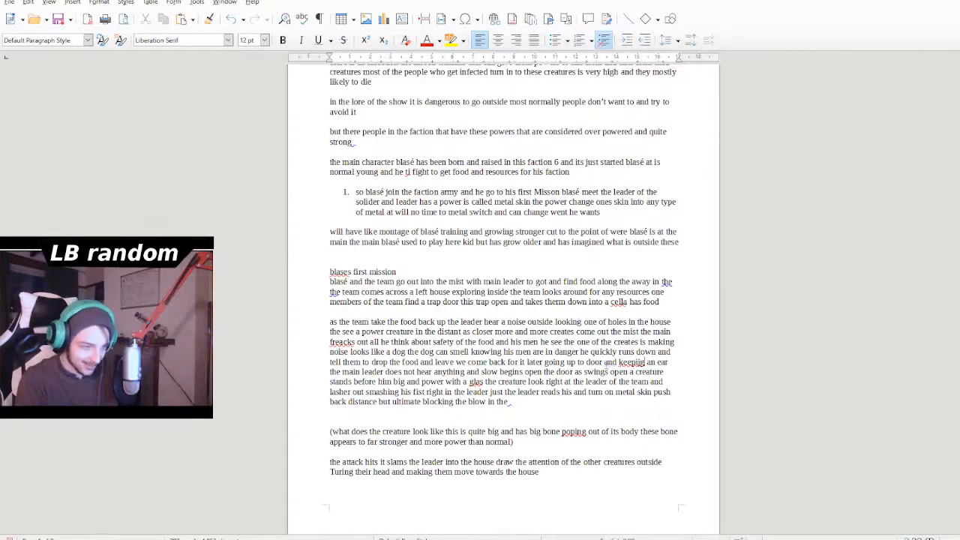
pyautogui.press('BackSpace')
pyautogui.press('BackSpace')
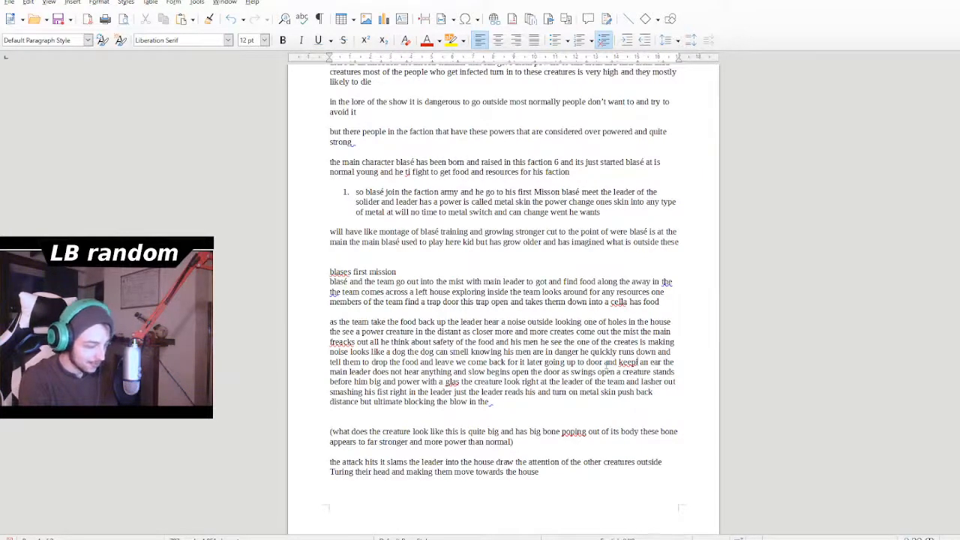
pyautogui.write('ng')
# - Continue the last paragraph after "towards the house" with "as each one draws close"
pyautogui.moveTo(543, 421); pyautogui.dragTo(539, 432)
pyautogui.click(540, 432)
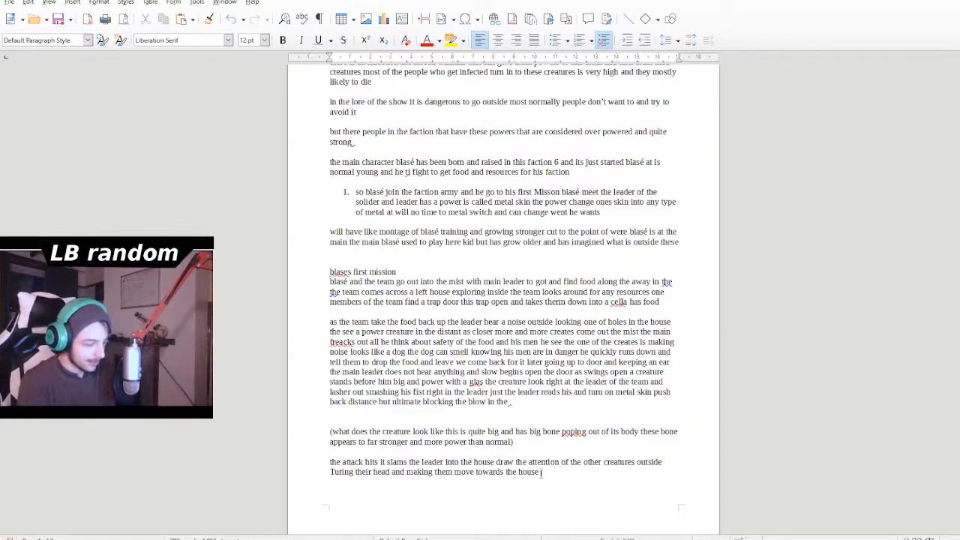
pyautogui.write('as eac')
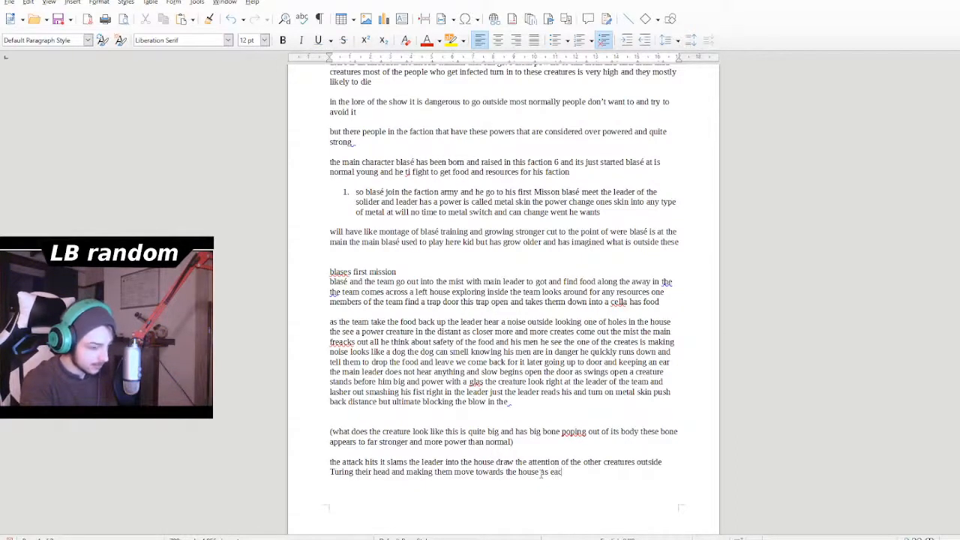
pyautogui.write('h once')
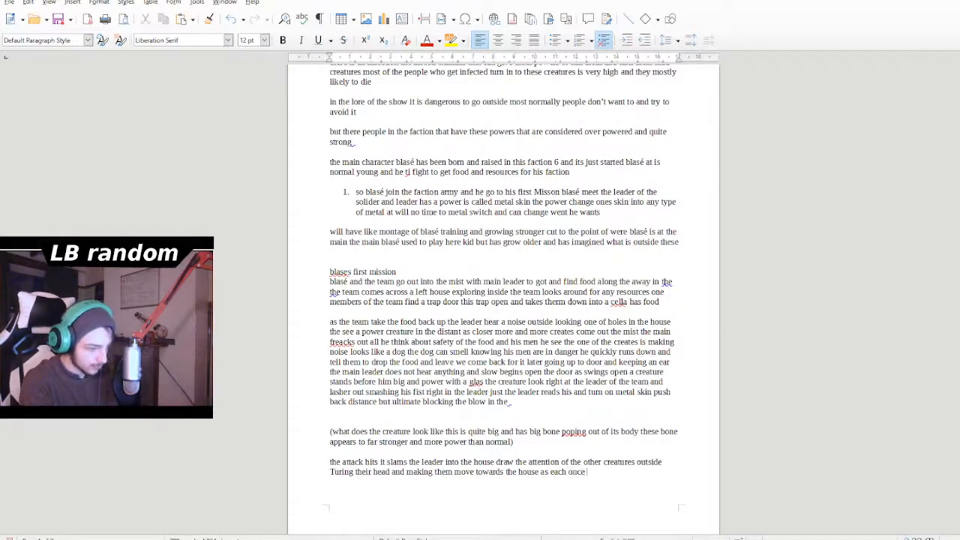
pyautogui.press('BackSpace')
pyautogui.press('BackSpace')
pyautogui.write('ew')
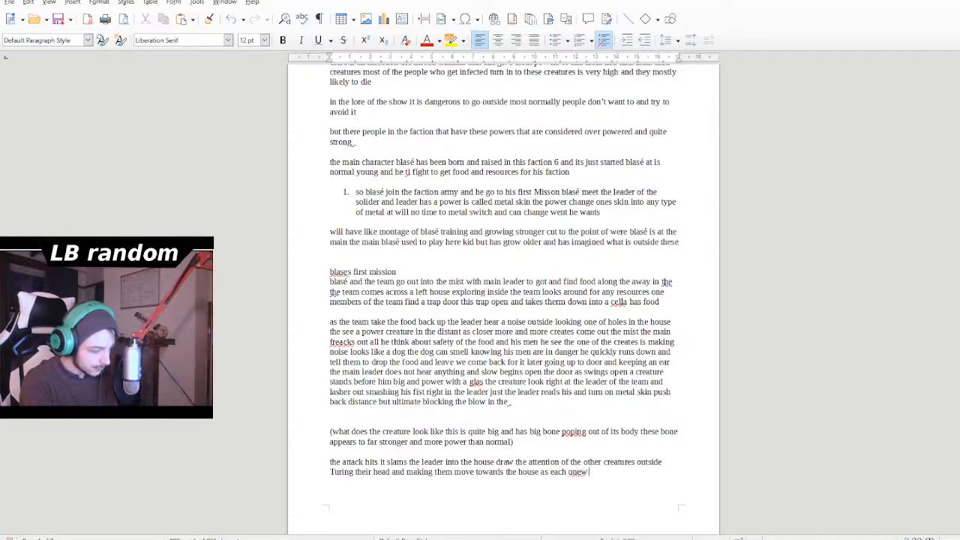
pyautogui.press('BackSpace')
pyautogui.write('dr')
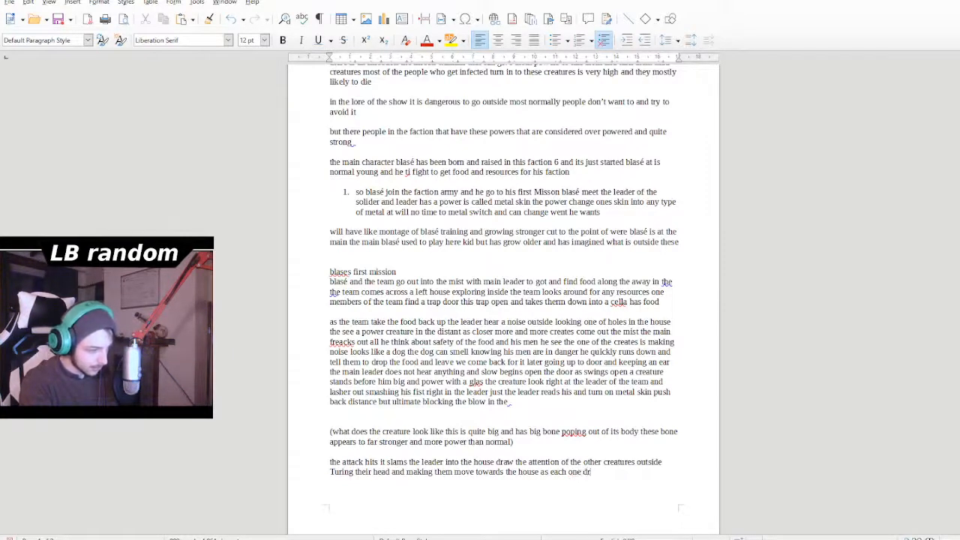
pyautogui.write('aws cl')
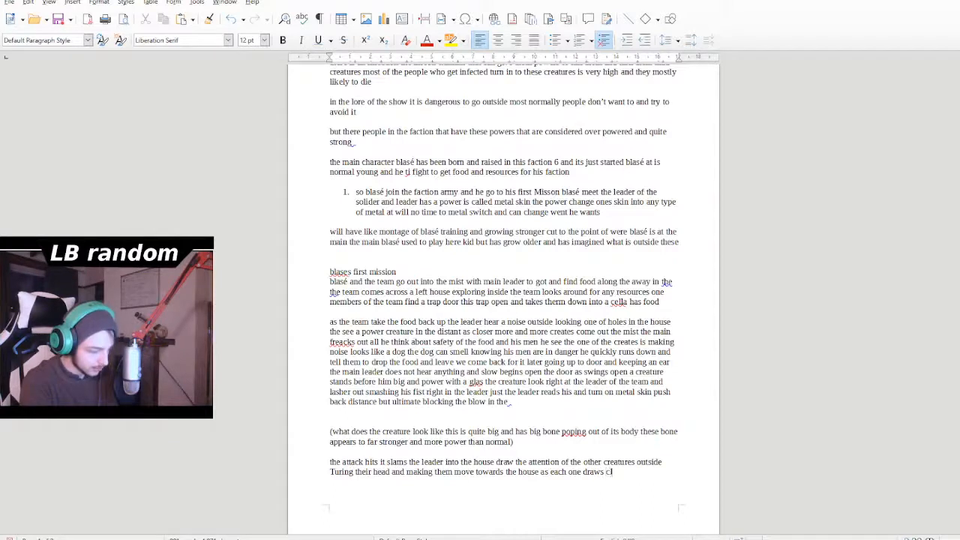
pyautogui.write('ose the')
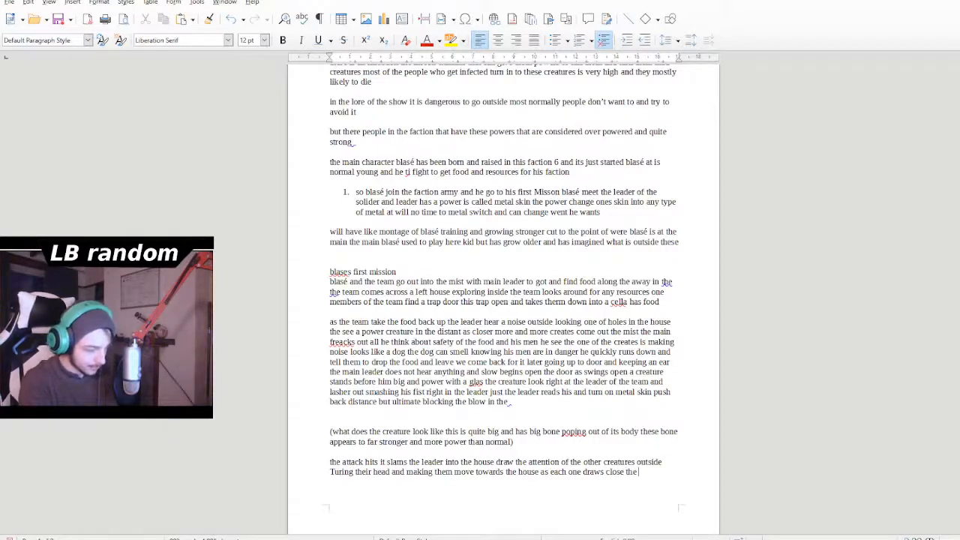
pyautogui.write(' le')
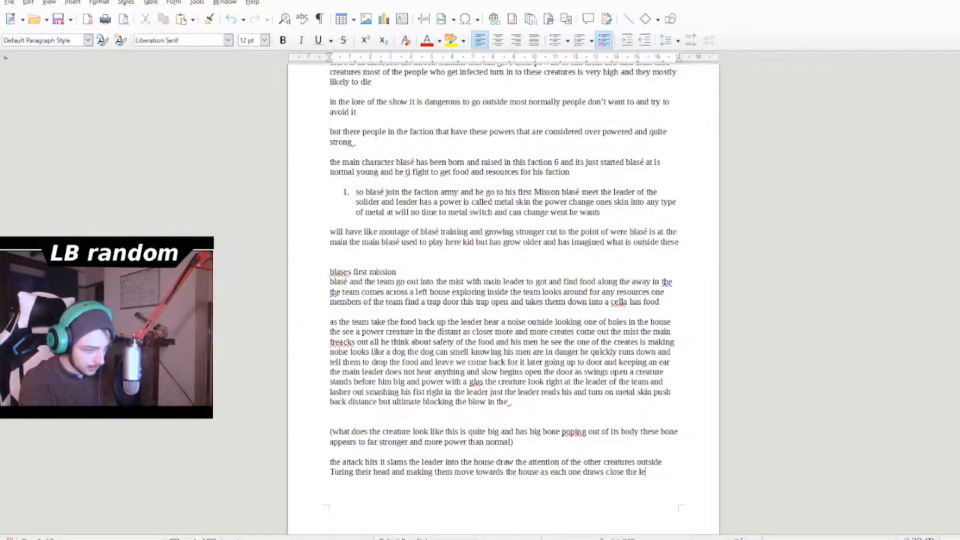
pyautogui.write('a')
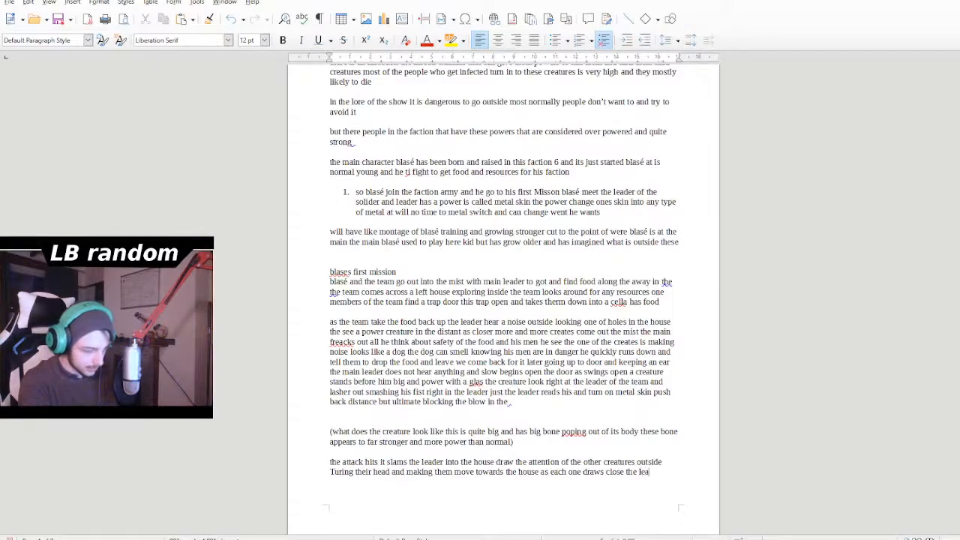
pyautogui.write('der')
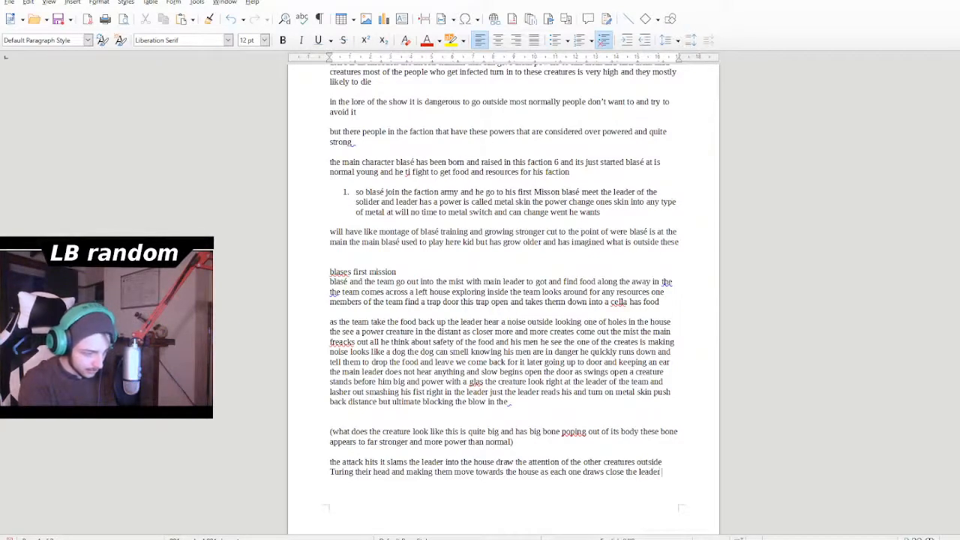
pyautogui.write(' see')
pyautogui.write(' them in ')
pyautogui.write('the')
pyautogui.write(' coner')
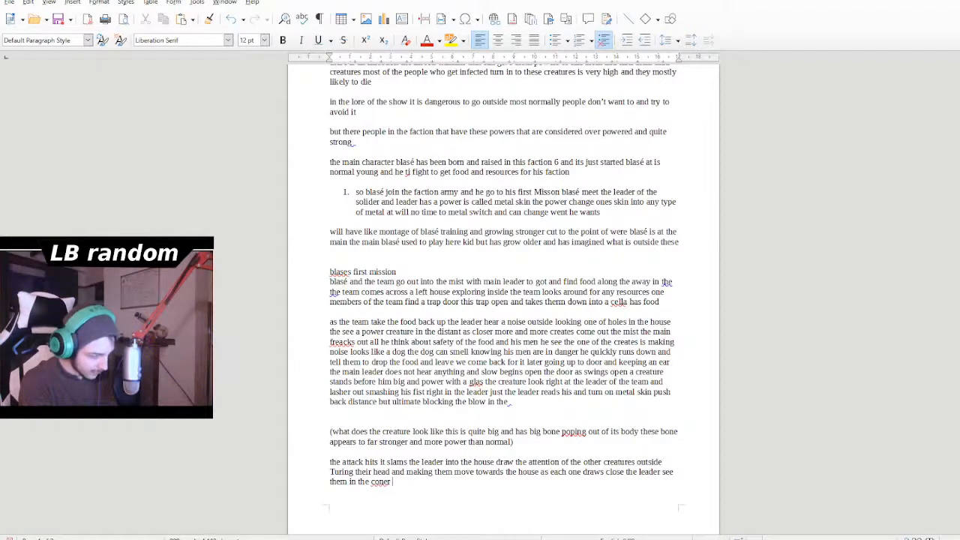
pyautogui.write(' of')
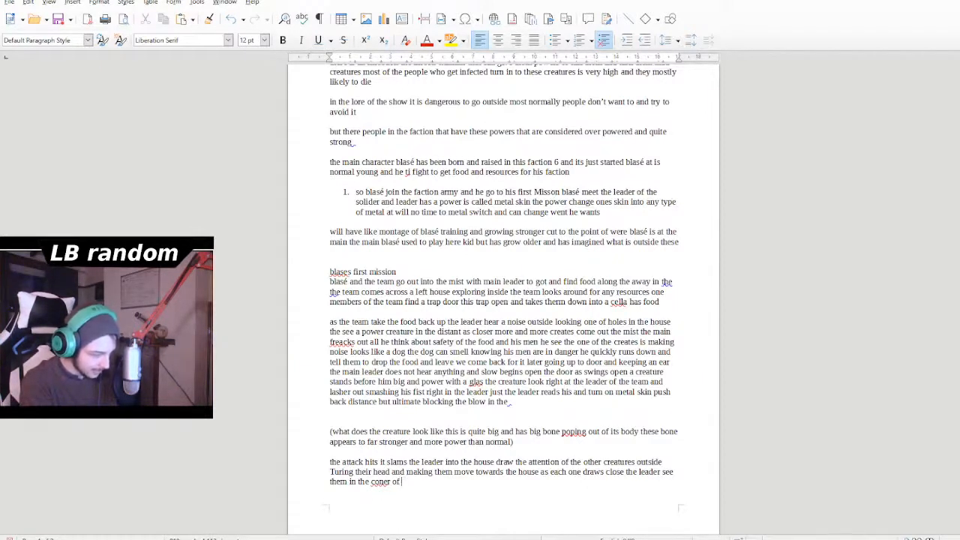
pyautogui.write(' his ey')
# - Add "the leader see them in the coner of his eye" after "draws close" in the last paragraph
pyautogui.press('BackSpace')
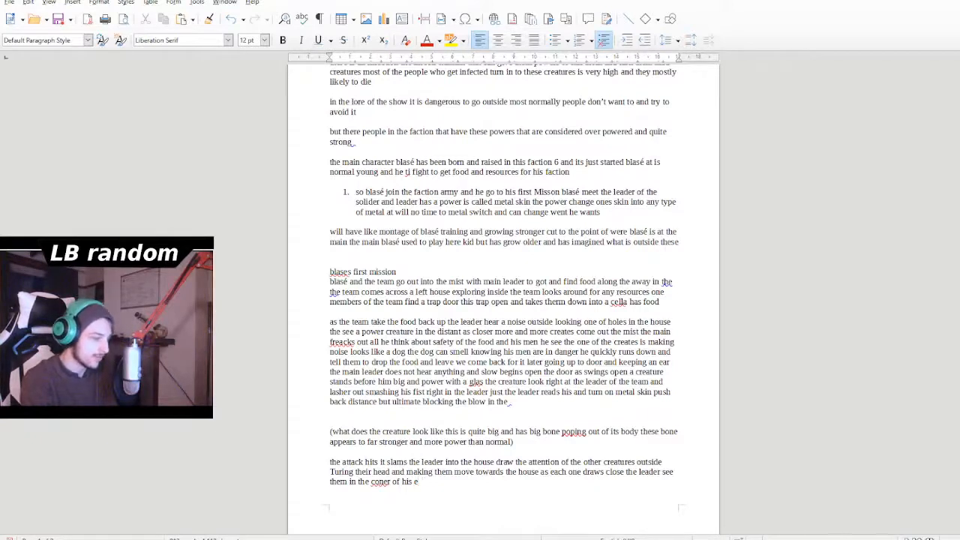
pyautogui.write('ye')
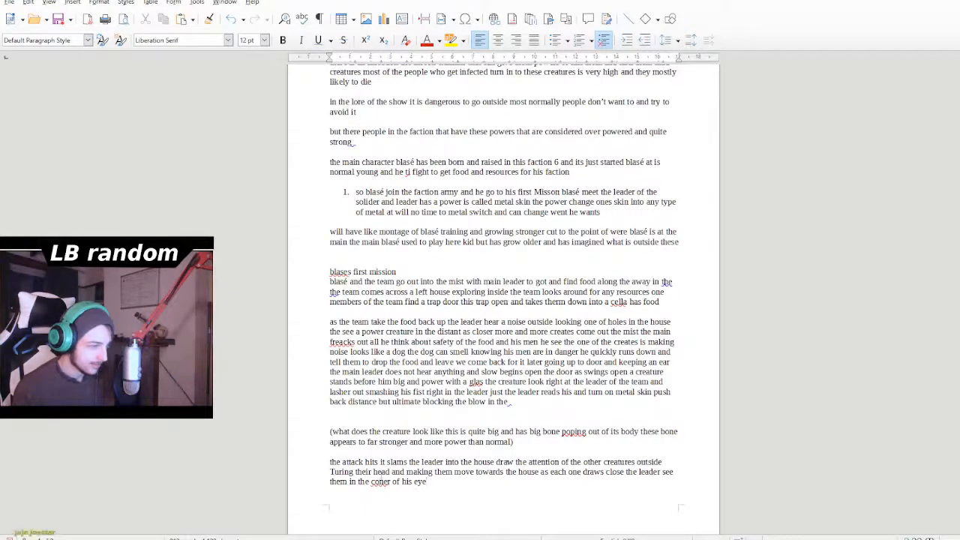
pyautogui.doubleClick(373, 483)
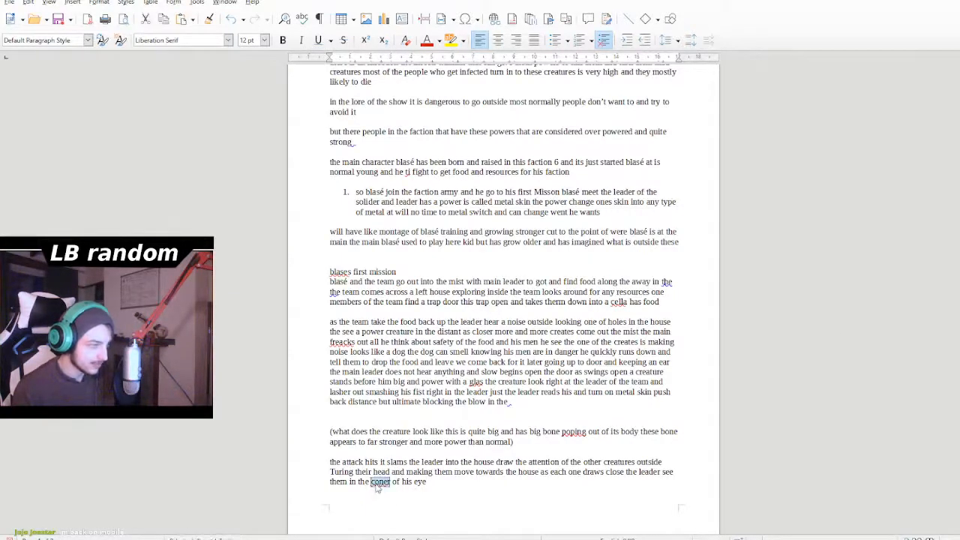
pyautogui.press('End')
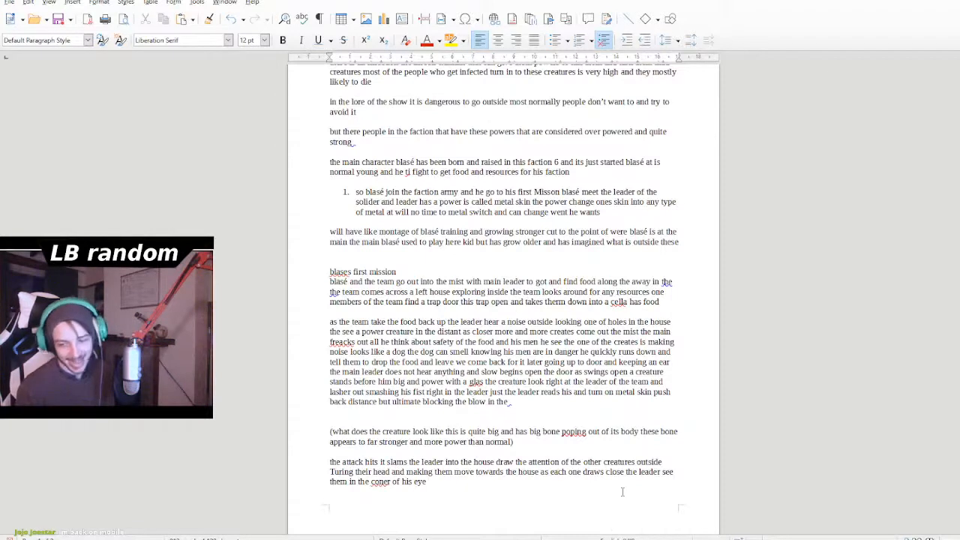
pyautogui.press('Return')
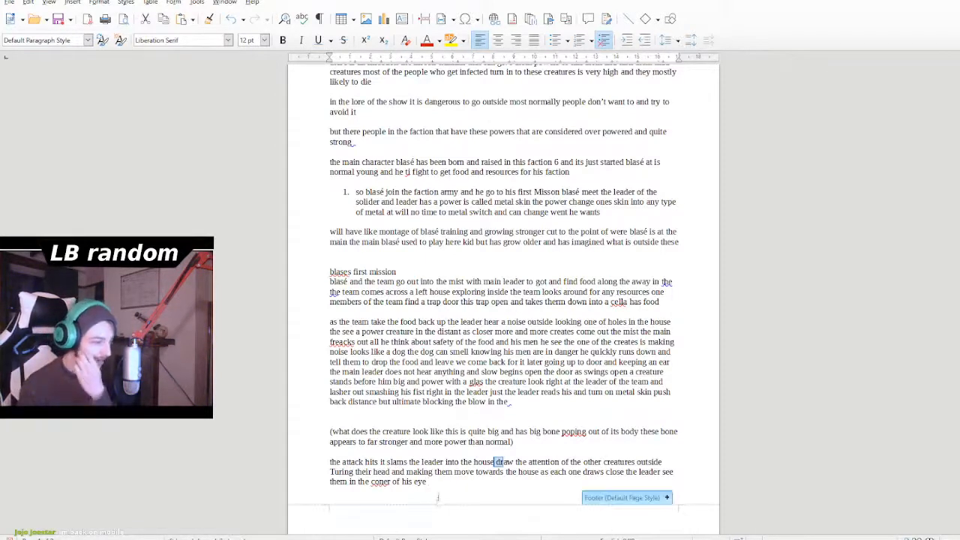
pyautogui.press('BackSpace')
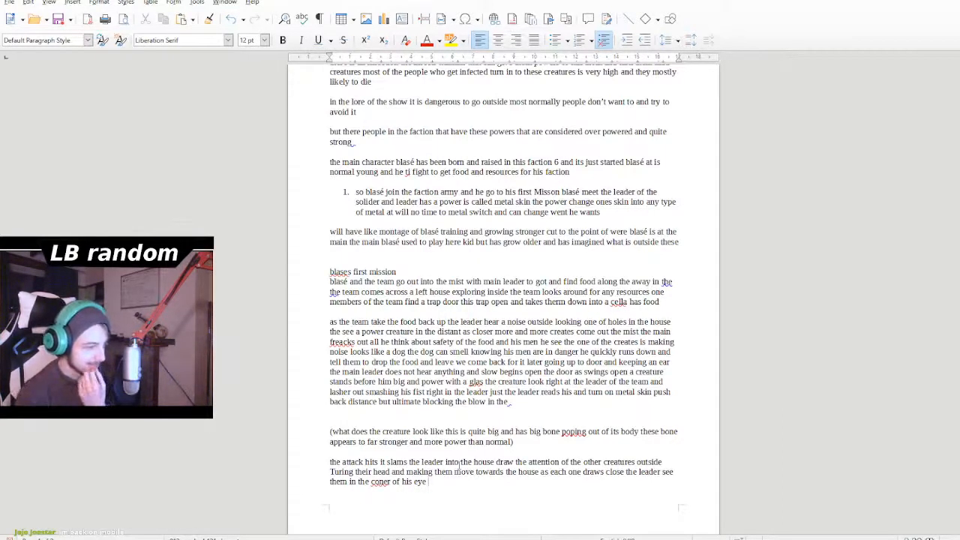
# - Continue the last paragraph after "of his eye" with "knowing being slicente is not an"
pyautogui.write('knowing ')
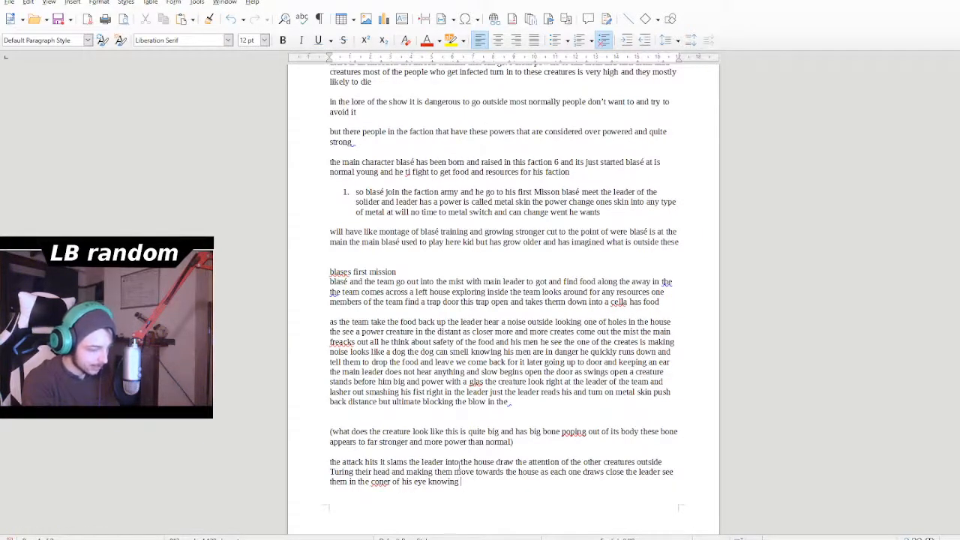
pyautogui.write('being sli')
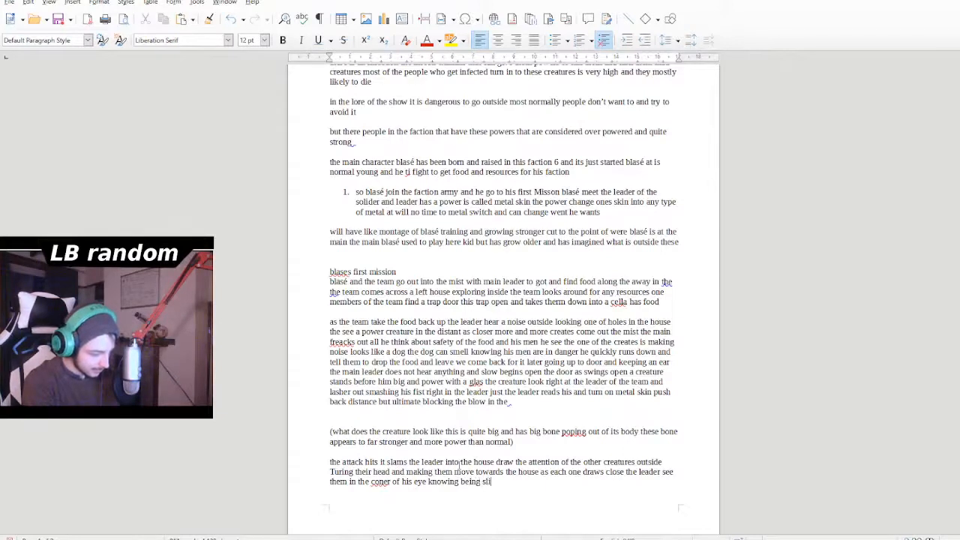
pyautogui.write('cente is not an othe')
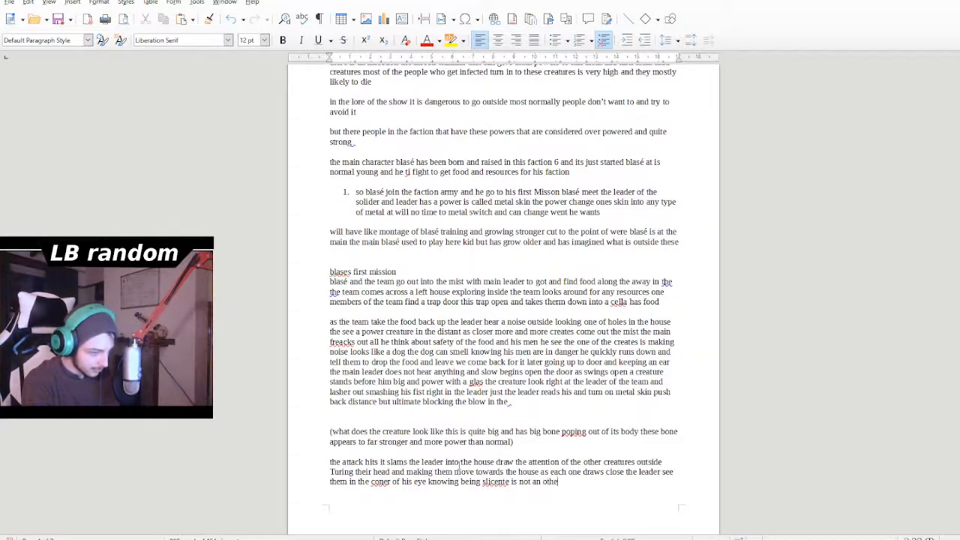
# - Complete the clause after "is not an" with the word "option"
pyautogui.press('BackSpace')
pyautogui.press('BackSpace')
pyautogui.press('BackSpace')
pyautogui.write('pio')
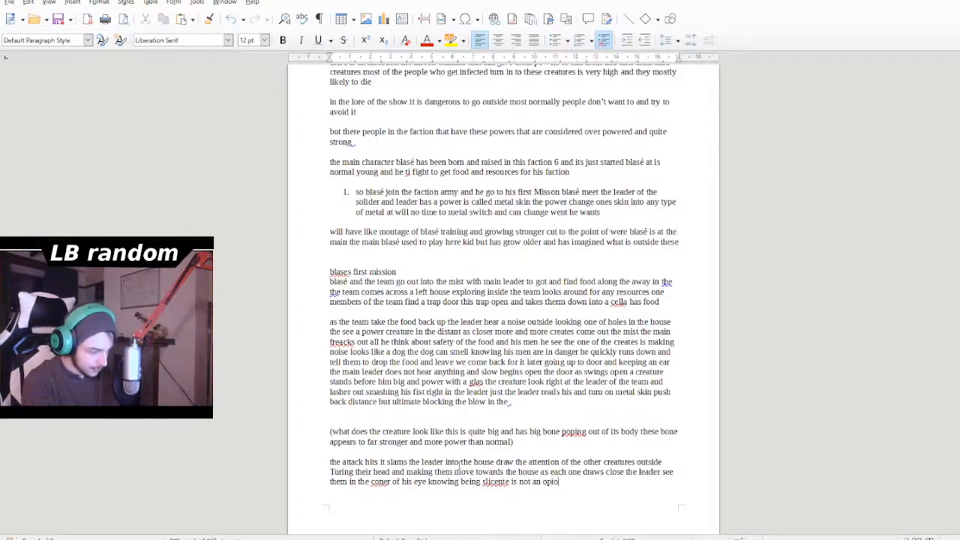
pyautogui.press('BackSpace')
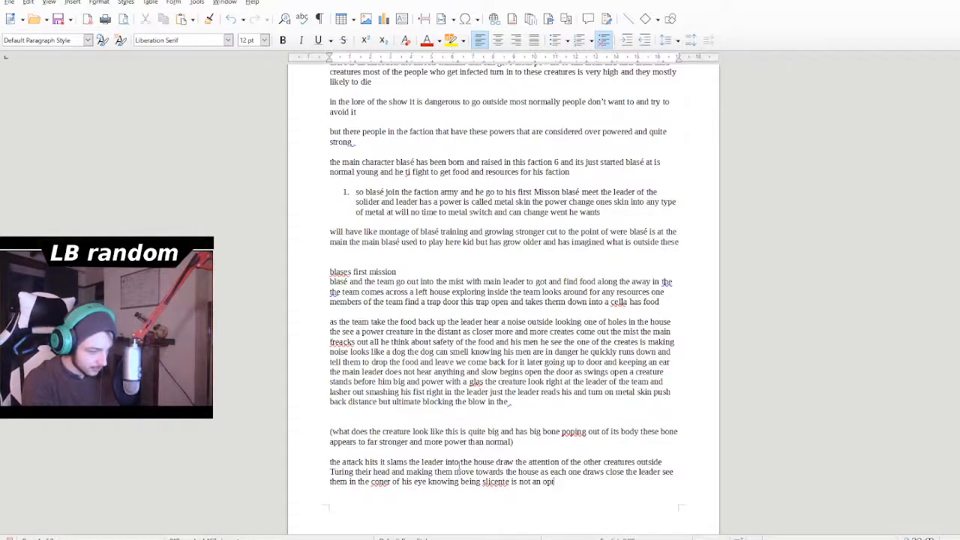
pyautogui.write('ion')
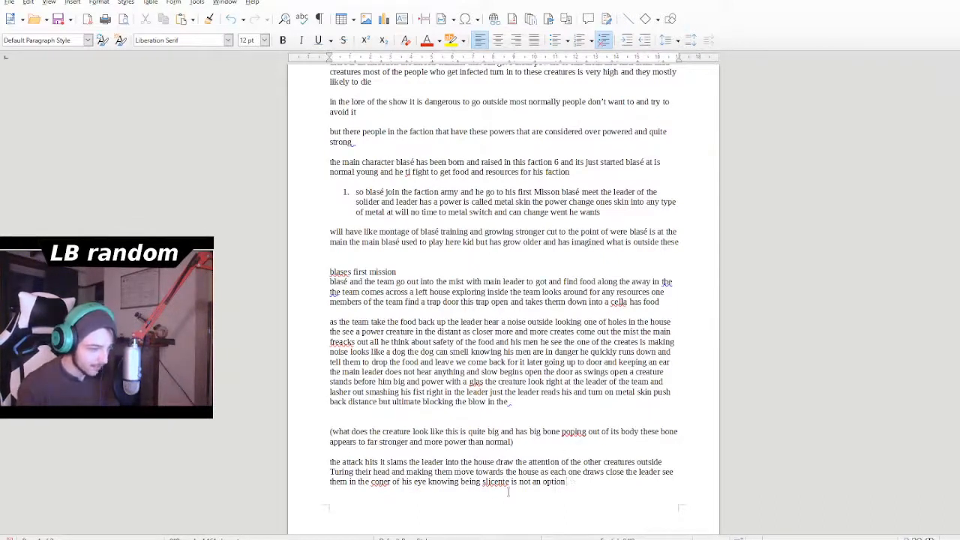
# - Shorten the misspelled word "slicente" to "slice" in the last paragraph
pyautogui.doubleClick(499, 486)
pyautogui.click(510, 489)
pyautogui.click(509, 486)
pyautogui.press('BackSpace')
pyautogui.press('BackSpace')
pyautogui.press('BackSpace')
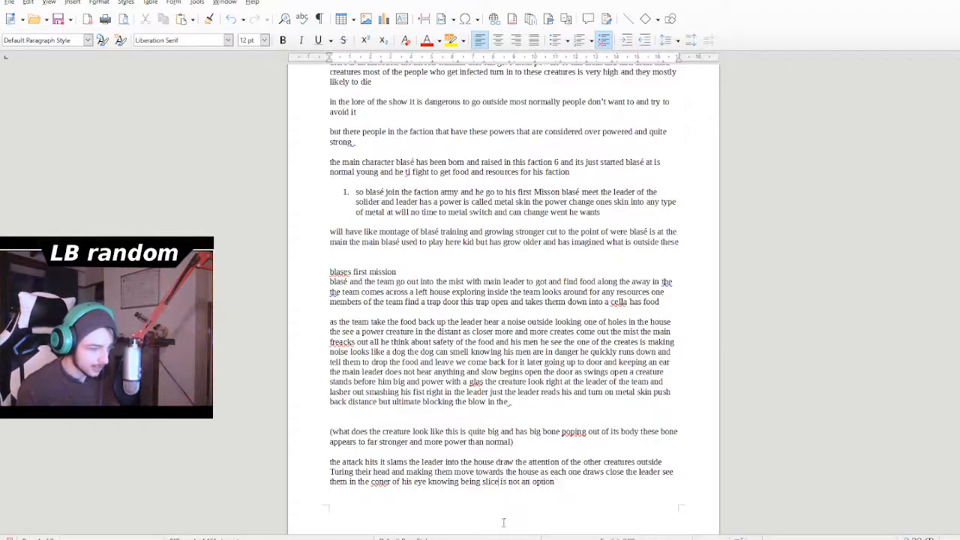
# - Add "shot out to his men" after "not an option" at the end of the last paragraph
pyautogui.click(566, 487)
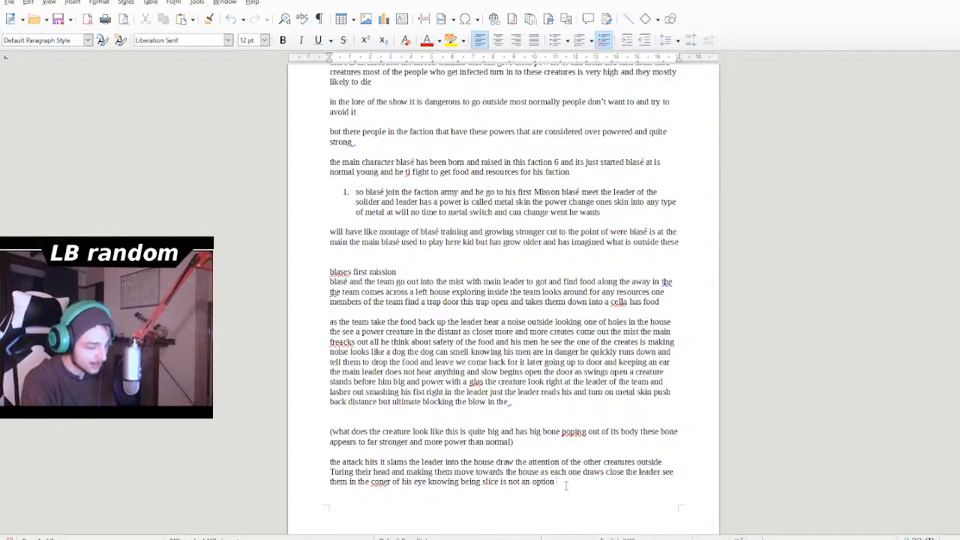
pyautogui.write('shot o')
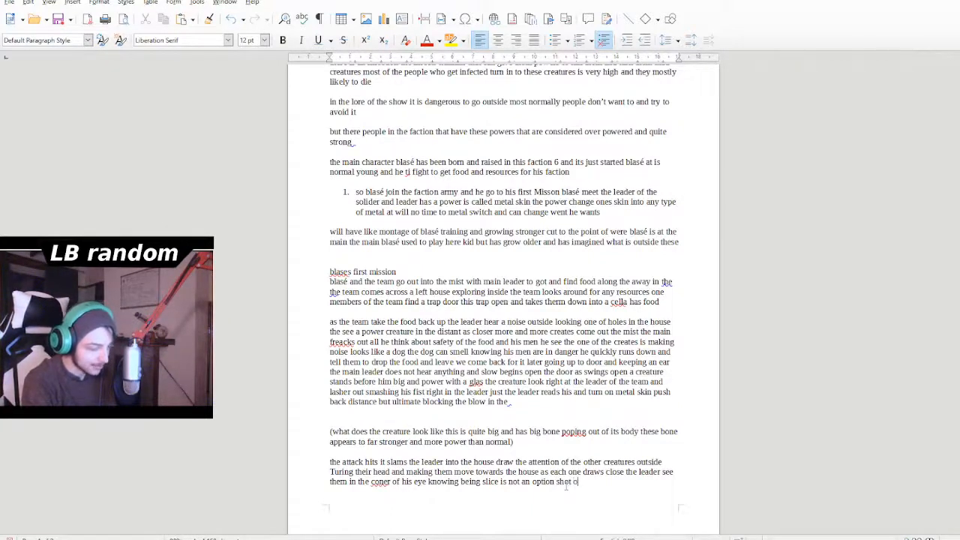
pyautogui.write('ut to hi')
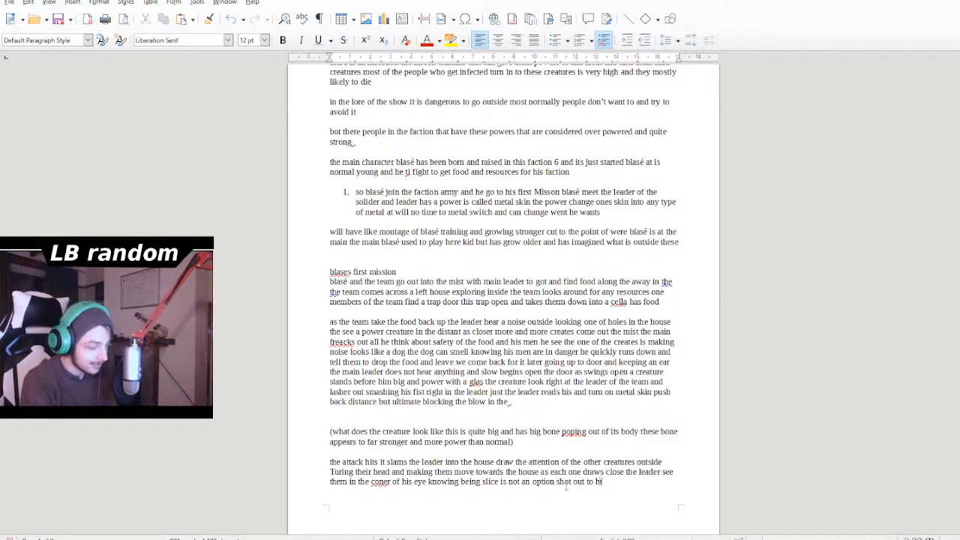
pyautogui.write('s men')
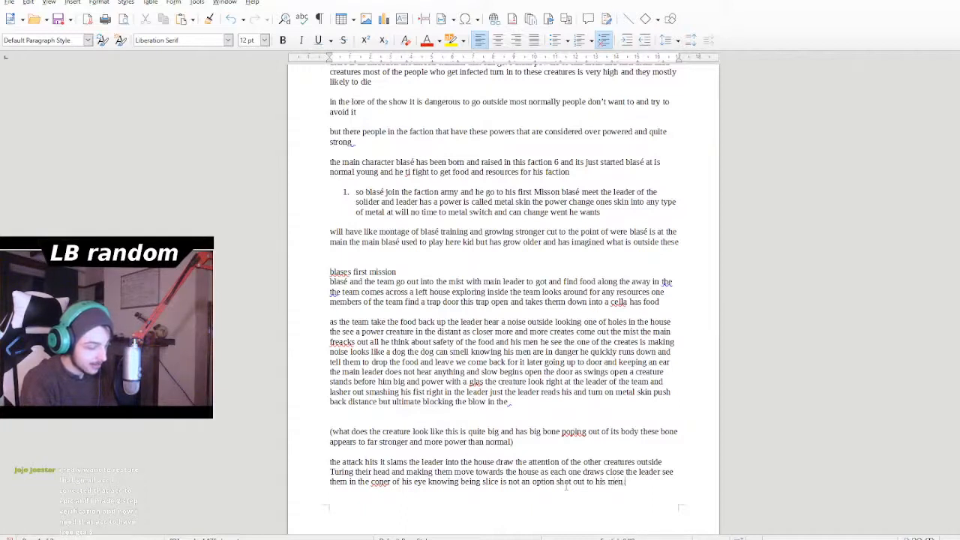
pyautogui.write(' and blse')
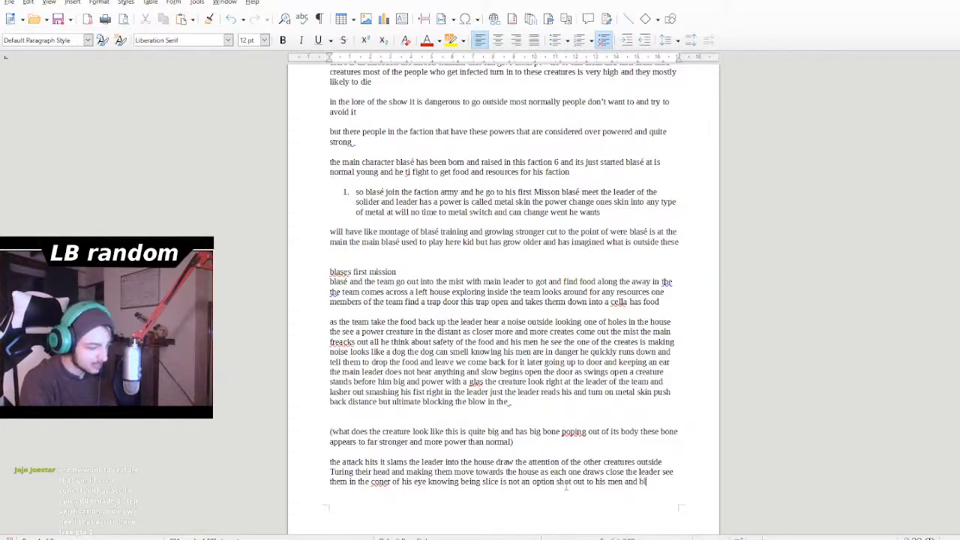
# - Continue the last paragraph after "shot out to his men" with "and blasé to run as fast as they can"
pyautogui.press('BackSpace')
pyautogui.press('BackSpace')
pyautogui.write('as')
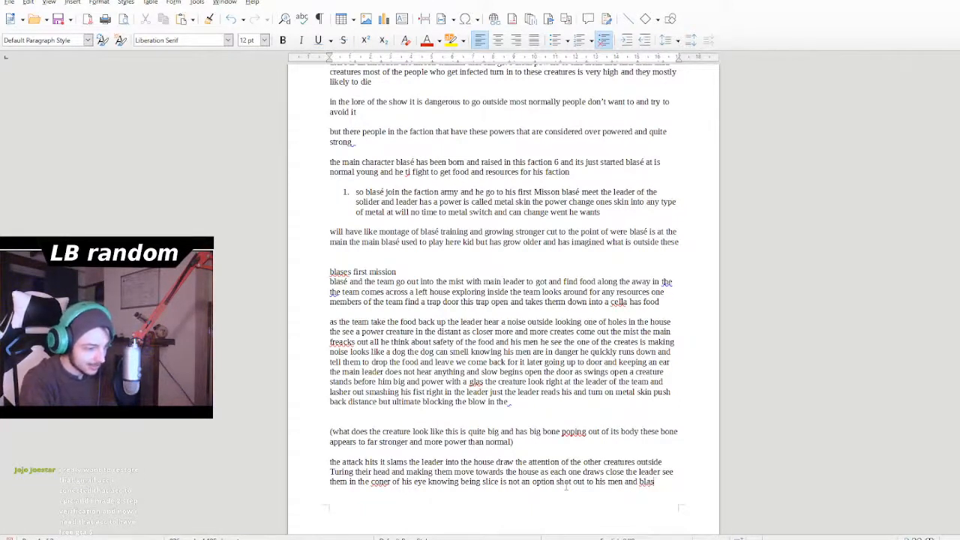
pyautogui.write('e to run as ')
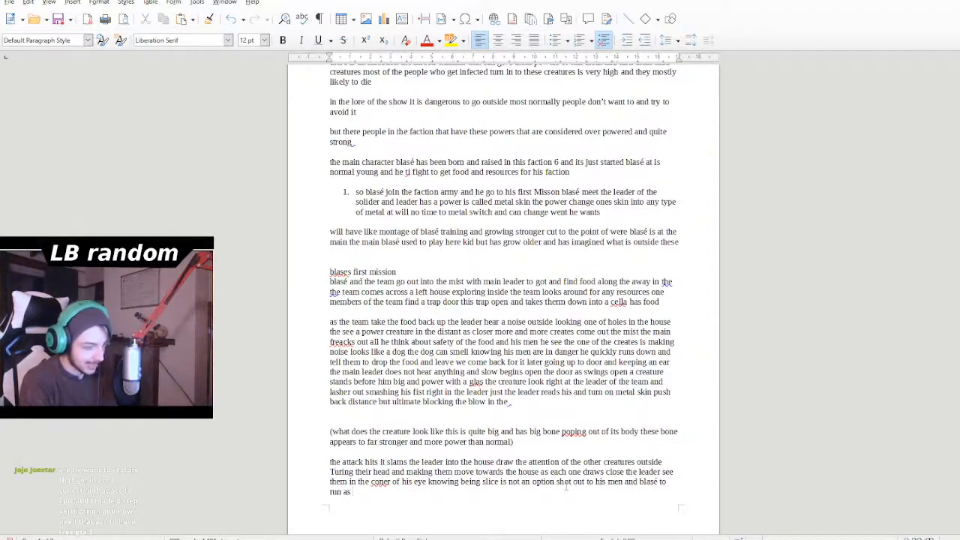
pyautogui.write('fast as th')
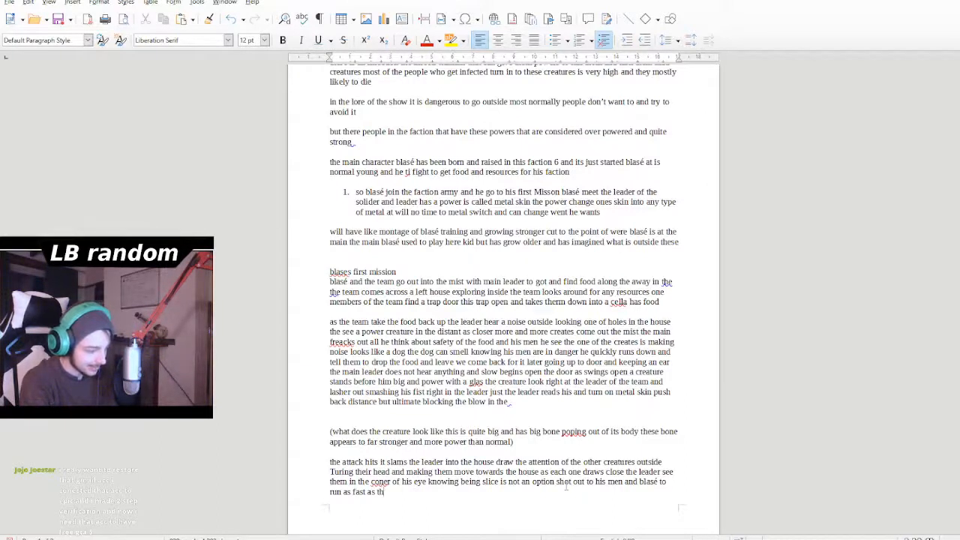
pyautogui.write('ey ')
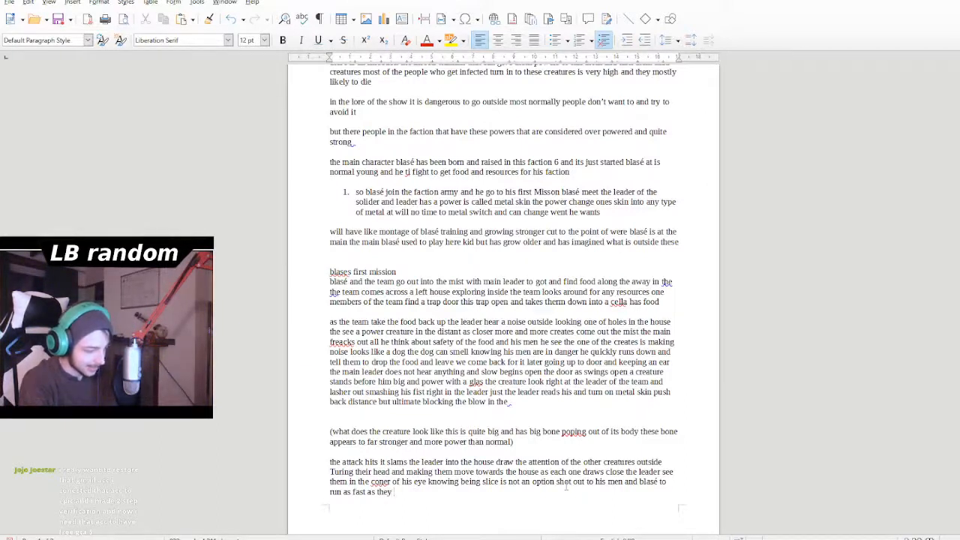
pyautogui.write('can')
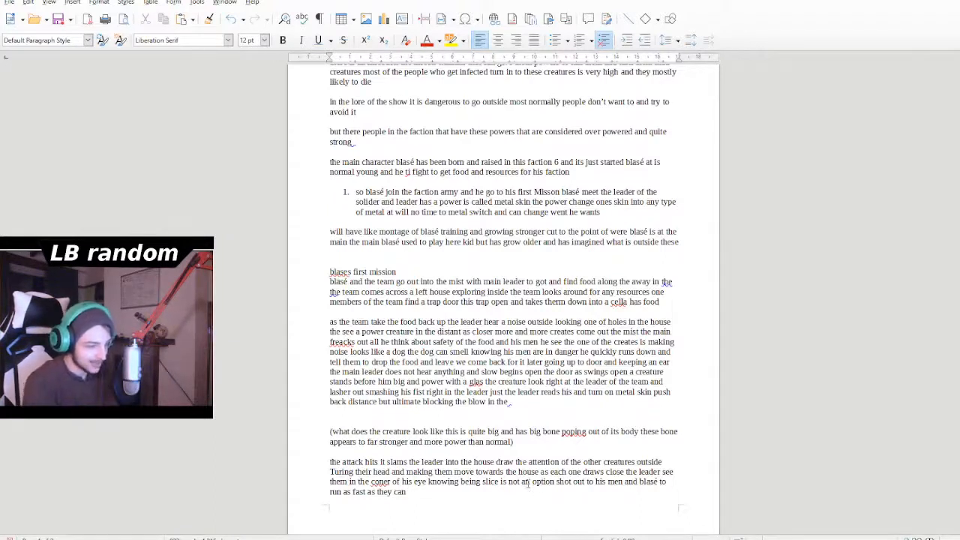
# - Add "blasé and the other hear the call and" after "run as fast as they can"
pyautogui.write('blasé')
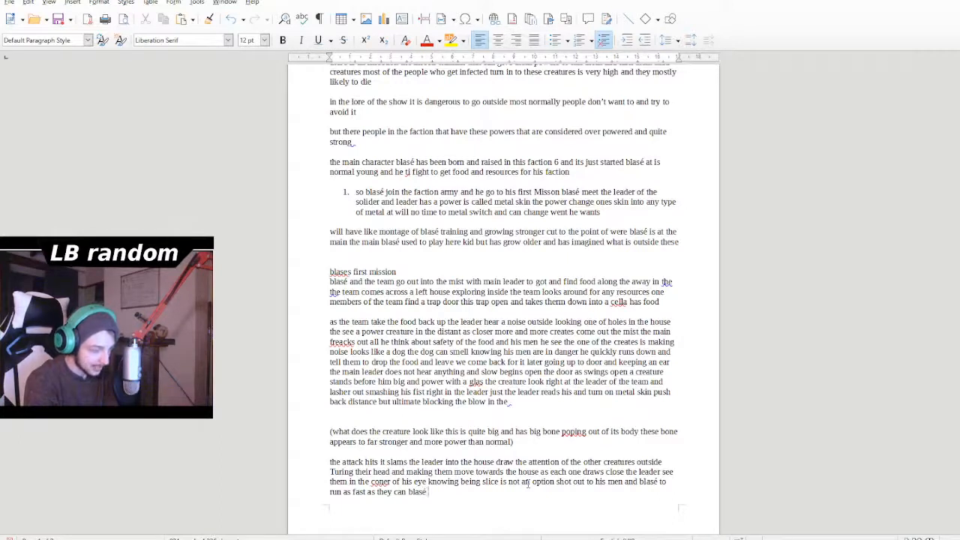
pyautogui.write(' and the other hear ')
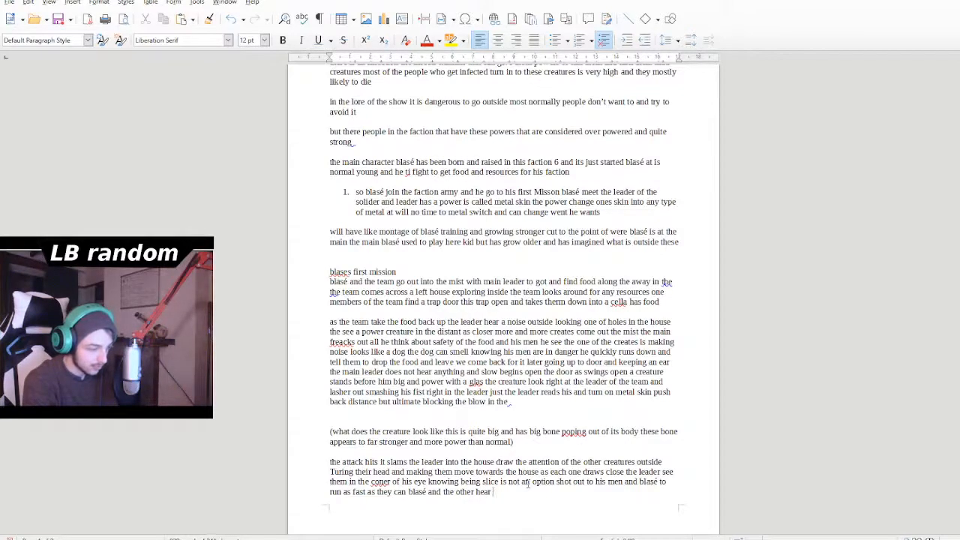
pyautogui.write('t')
pyautogui.write('he cal a')
pyautogui.press('BackSpace')
pyautogui.press('BackSpace')
pyautogui.write('l and run to back of house as ')
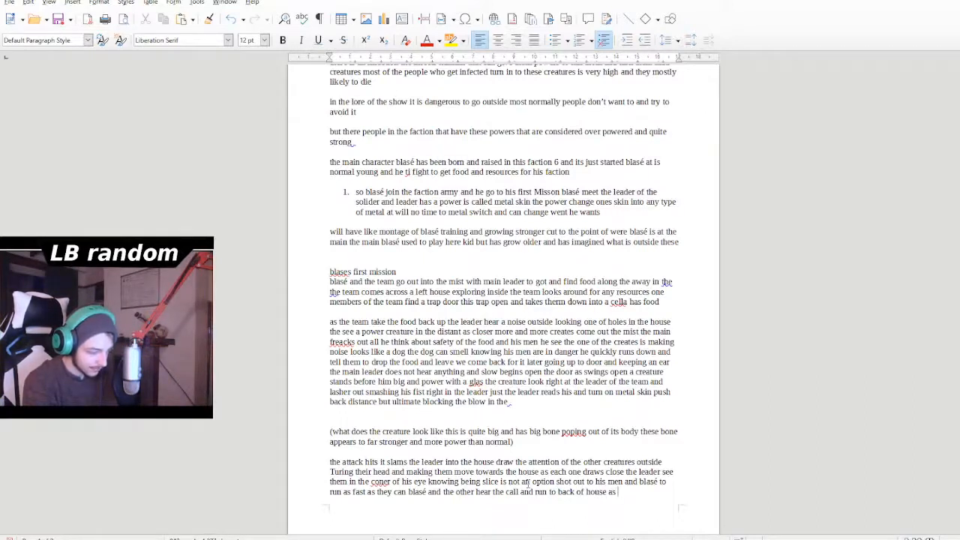
pyautogui.write('fat')
# - Complete the sentence after "hear the call and" with "run to back of house as fast as they can"
pyautogui.press('BackSpace')
pyautogui.write('st as they ')
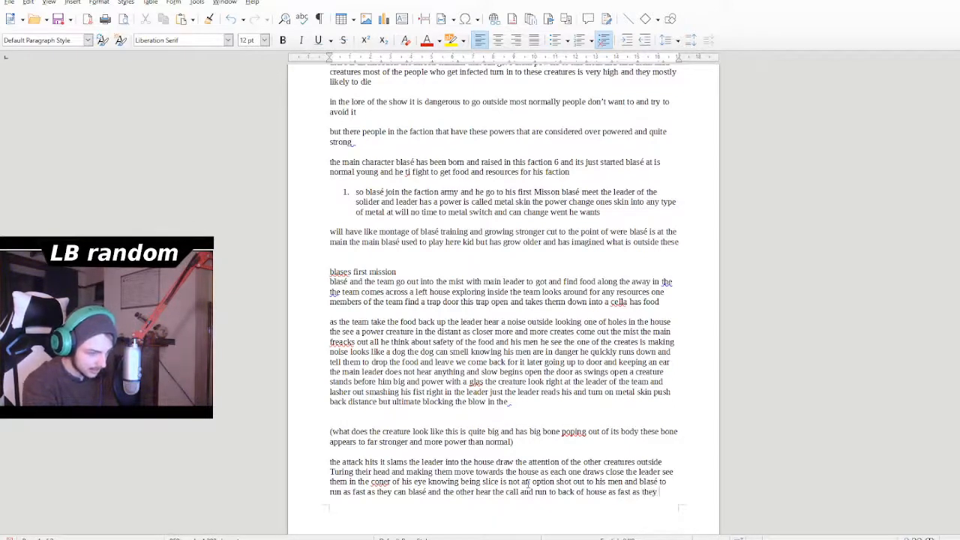
pyautogui.write('can')
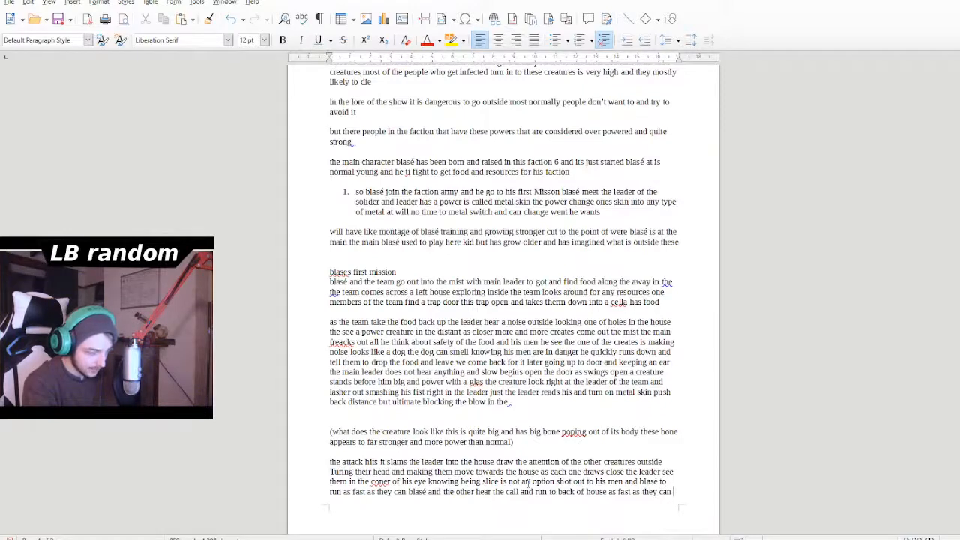
# - Start a new paragraph at the beginning of the next page with "move towards the back door"
pyautogui.press('Return')
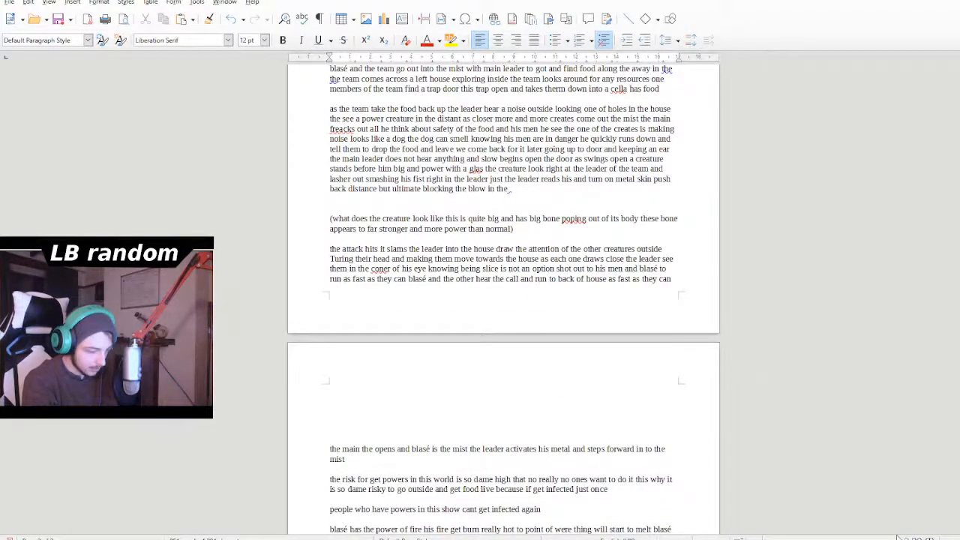
pyautogui.write('move')
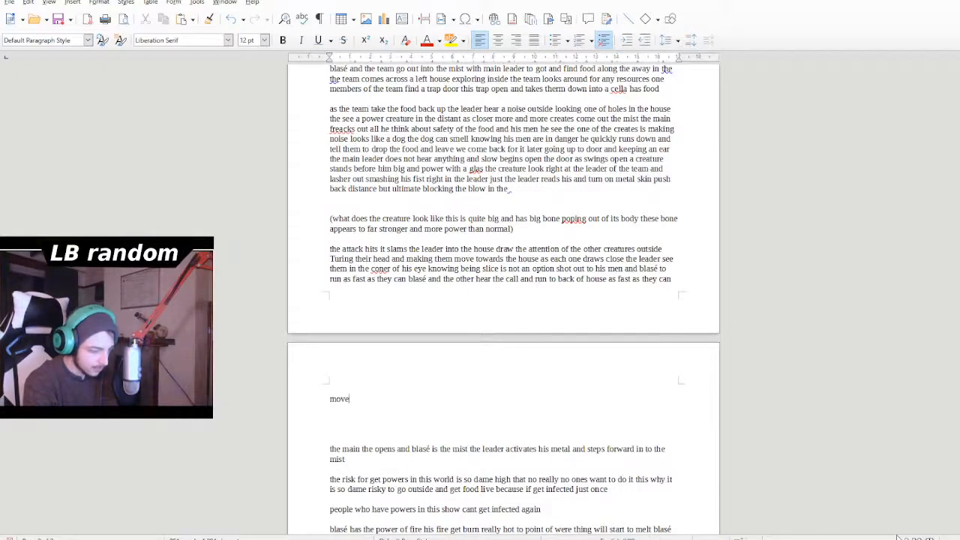
pyautogui.write(' towardd')
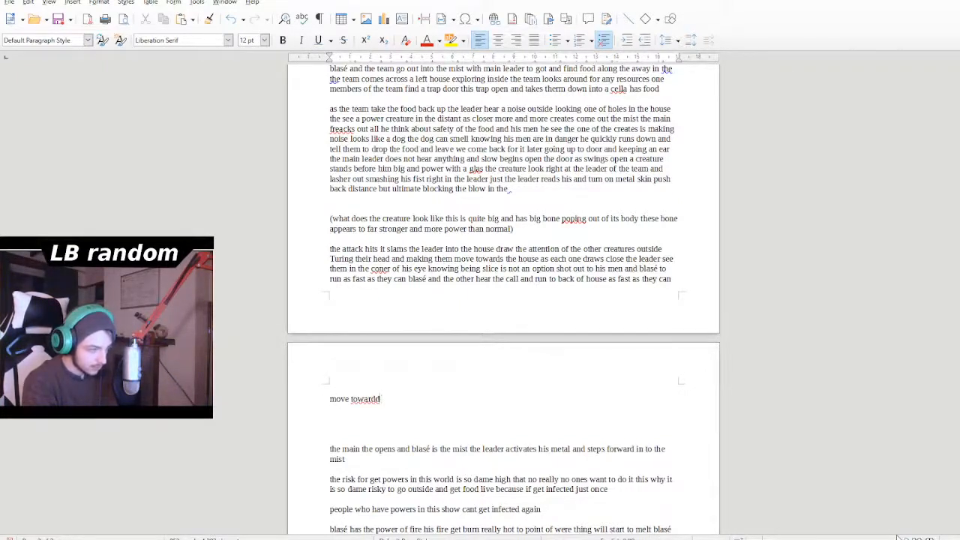
pyautogui.press('BackSpace')
pyautogui.write('s the ')
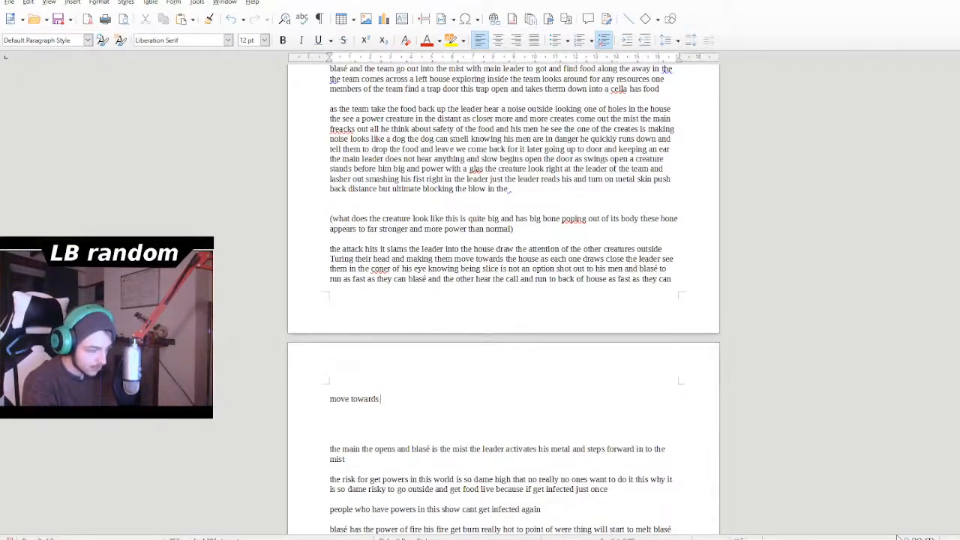
pyautogui.write('back ')
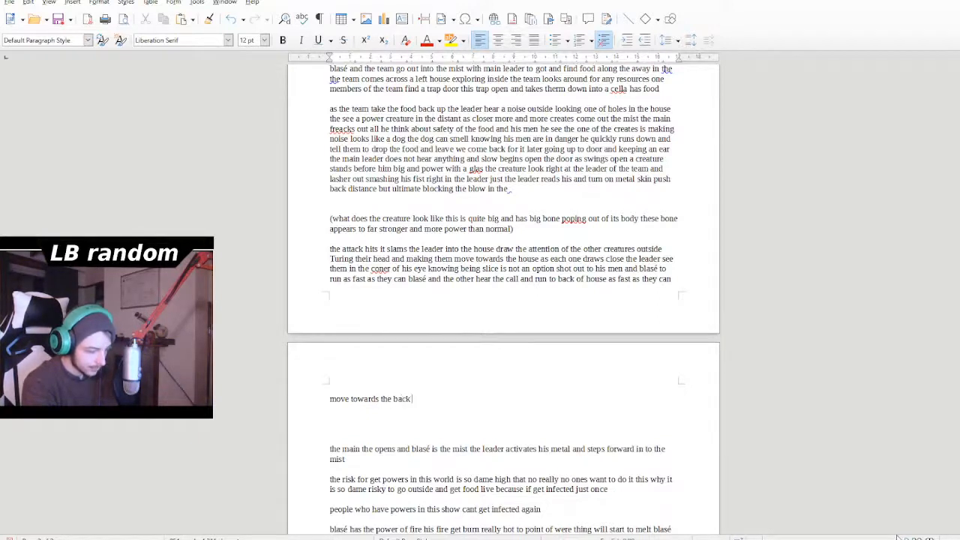
pyautogui.write('door an')
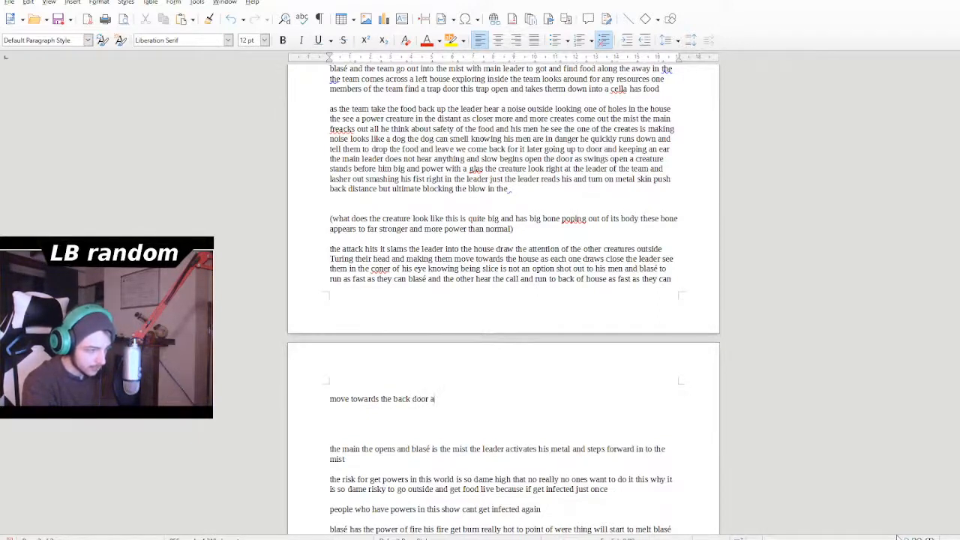
pyautogui.press('BackSpace')
pyautogui.press('BackSpace')
# - Add "ray of acid" after "back door", using the spelling suggestion to correct "acid"
pyautogui.write('ray')
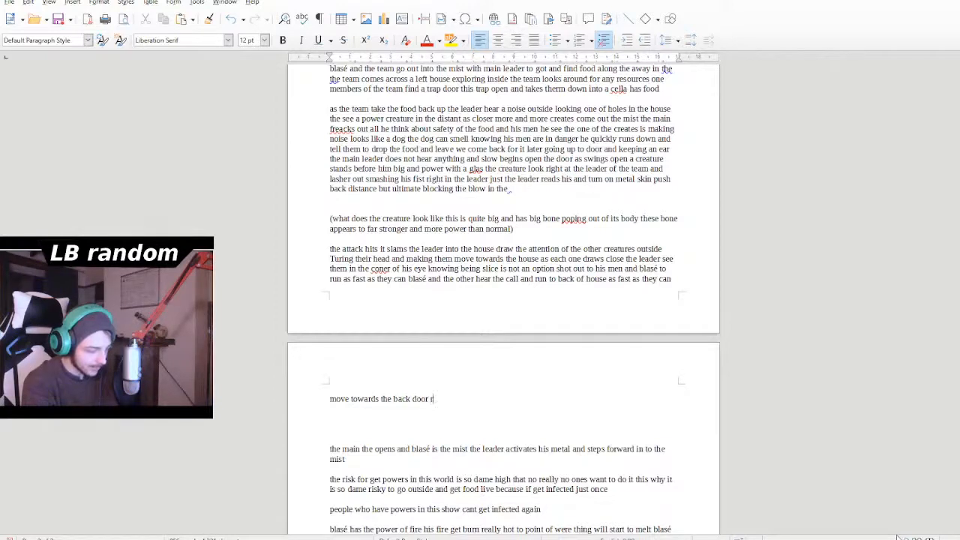
pyautogui.write(' of asid')
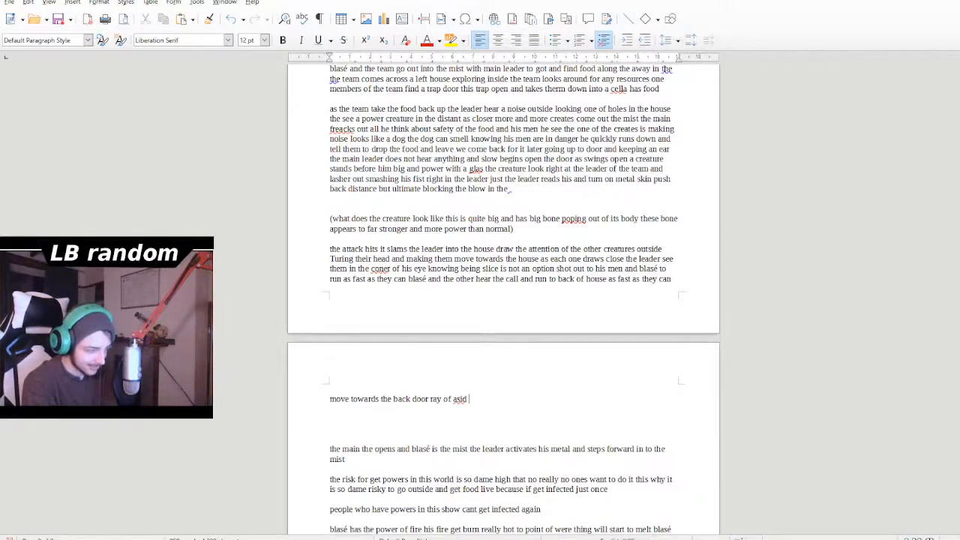
pyautogui.press('BackSpace')
pyautogui.press('BackSpace')
pyautogui.press('BackSpace')
pyautogui.write('csid')
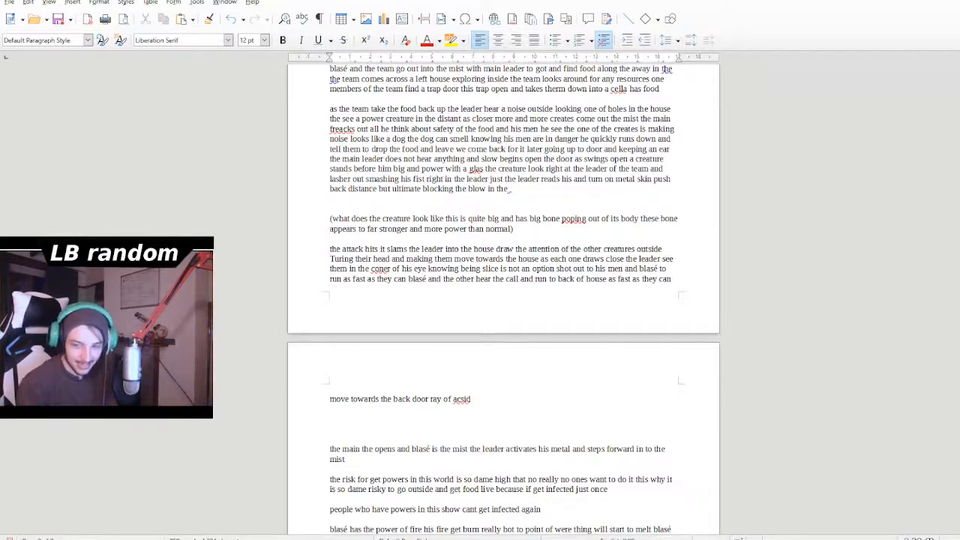
pyautogui.rightClick(460, 399)
pyautogui.click(492, 417)
pyautogui.click(489, 399)
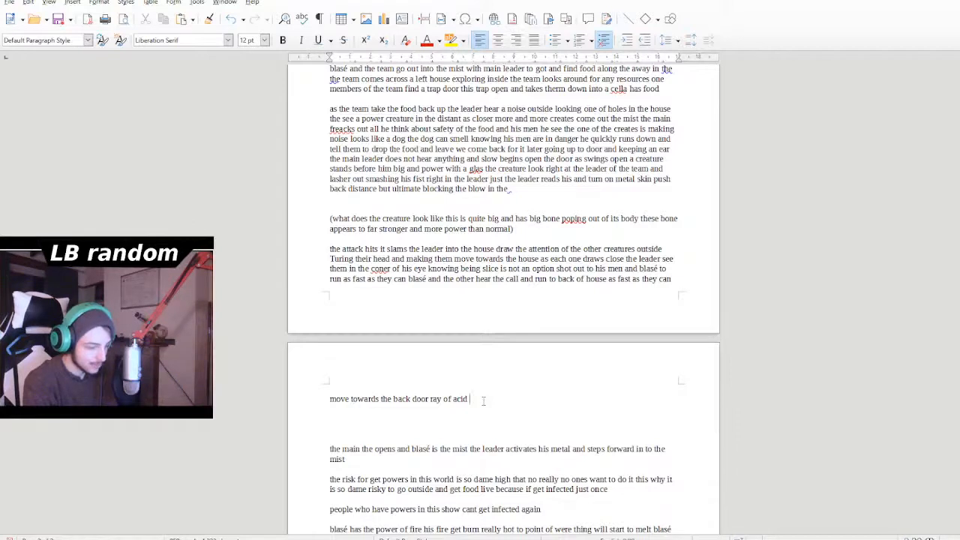
# - Continue the paragraph after "ray of acid" with "hits the back door smashing it down"
pyautogui.write('hits')
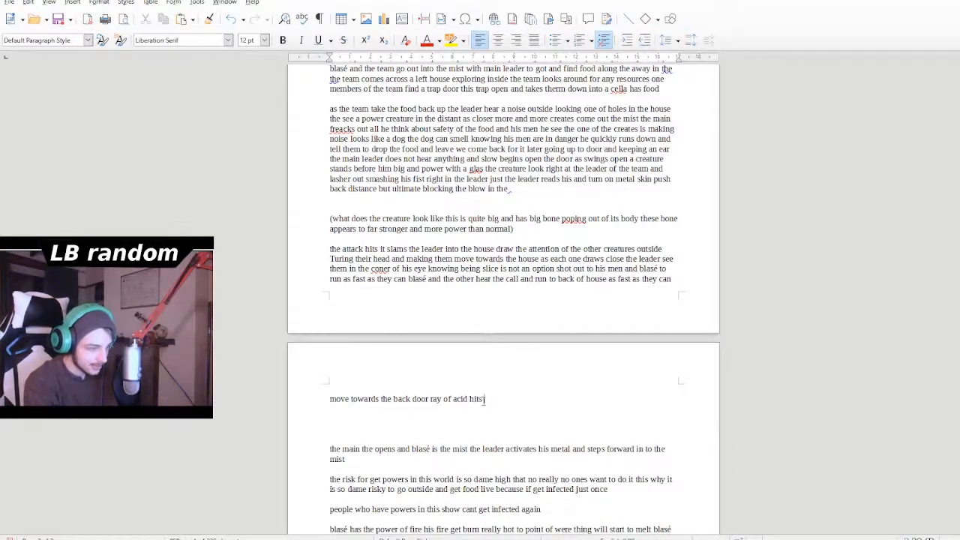
pyautogui.write(' the back ')
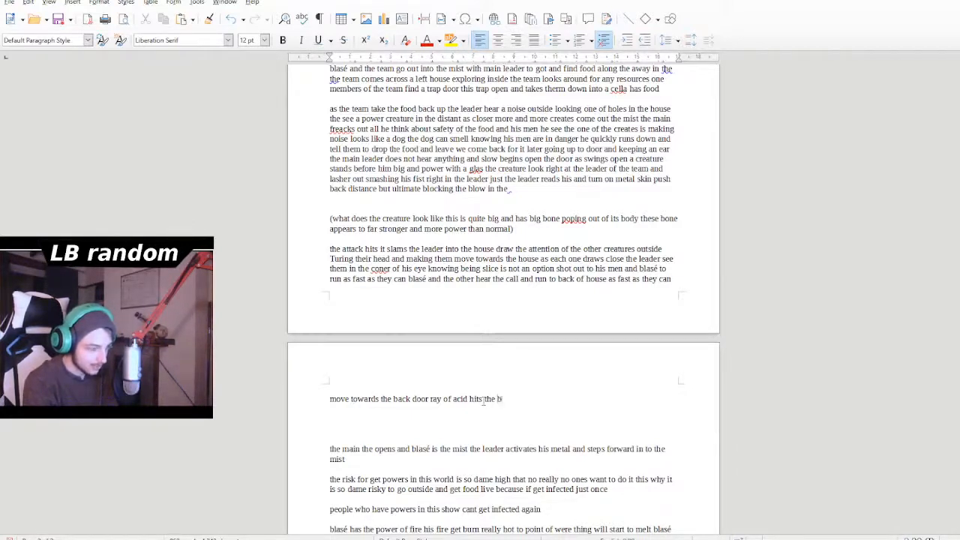
pyautogui.write('door ')
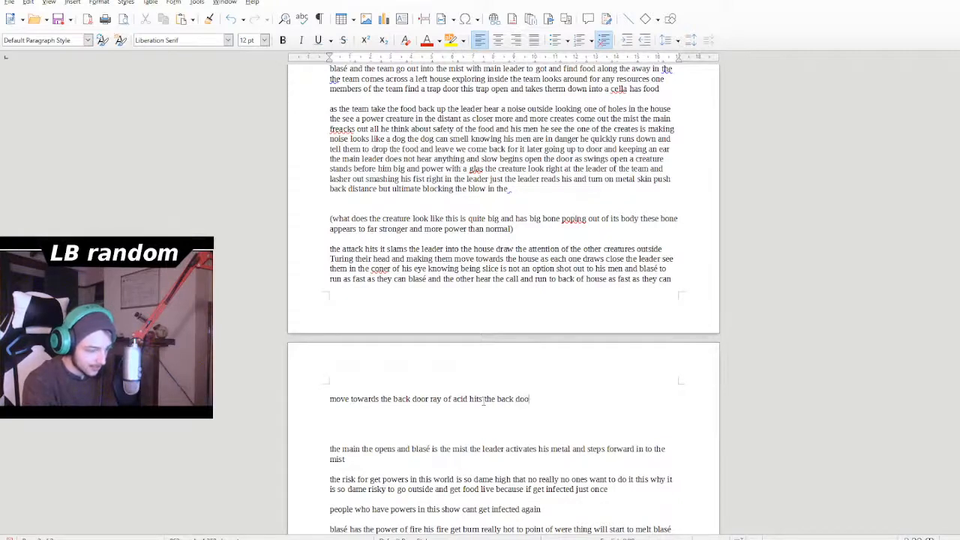
pyautogui.write('s')
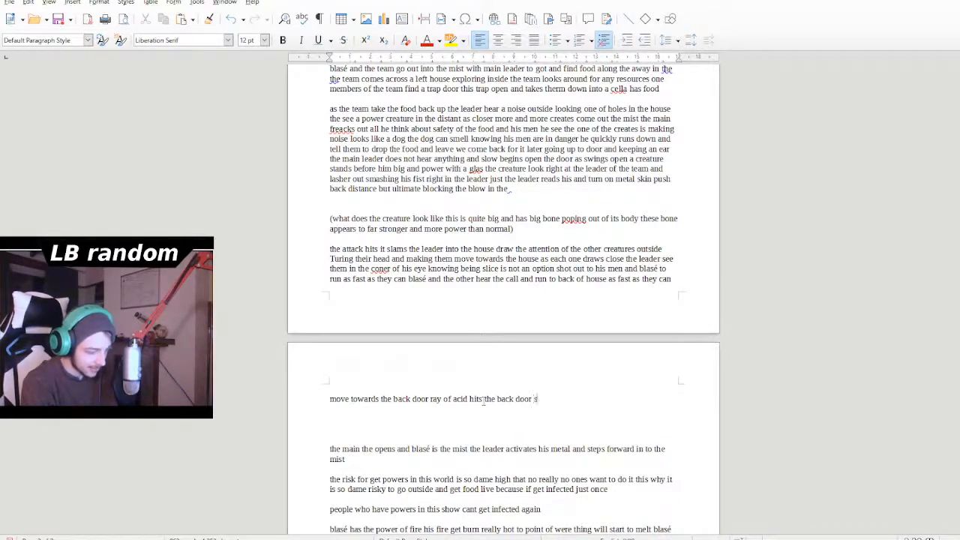
pyautogui.write('mashi')
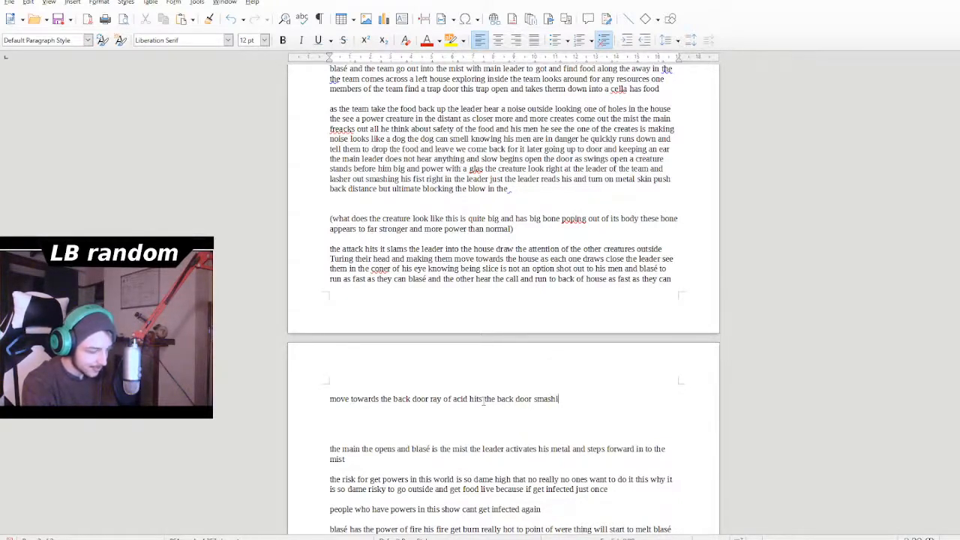
pyautogui.write('ng it down')
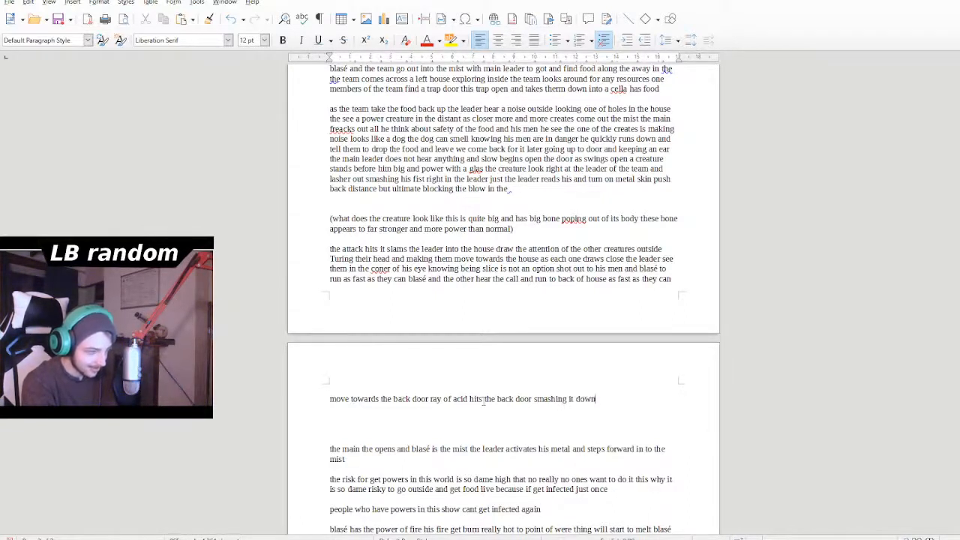
pyautogui.write(' and burn')
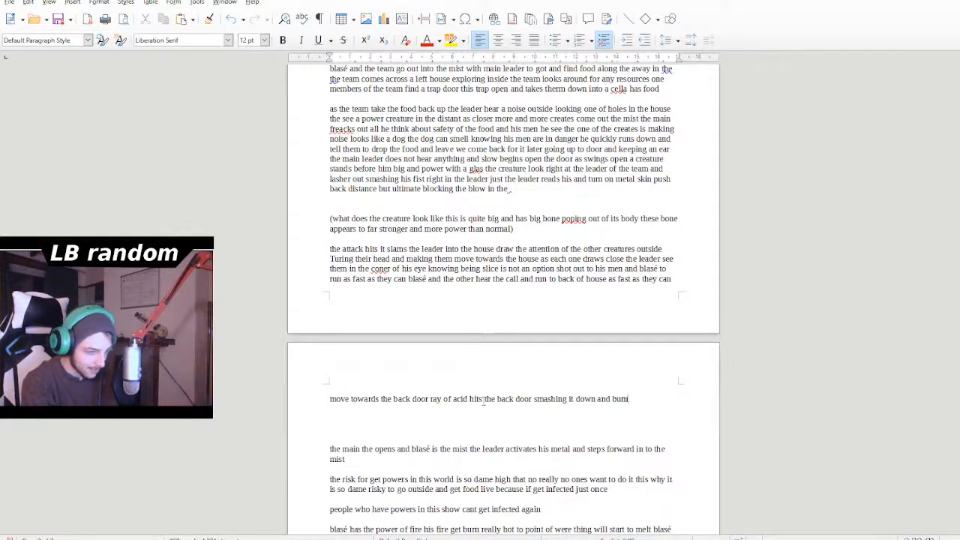
pyautogui.write(' the')
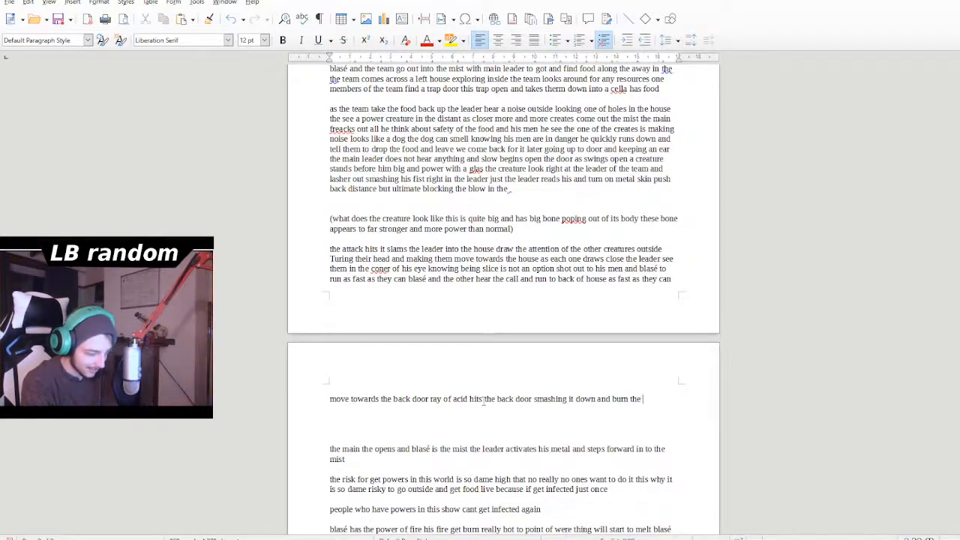
# - Add "and burn one of the solider to dead" after "smashing it down"
pyautogui.press('BackSpace')
pyautogui.press('BackSpace')
pyautogui.press('BackSpace')
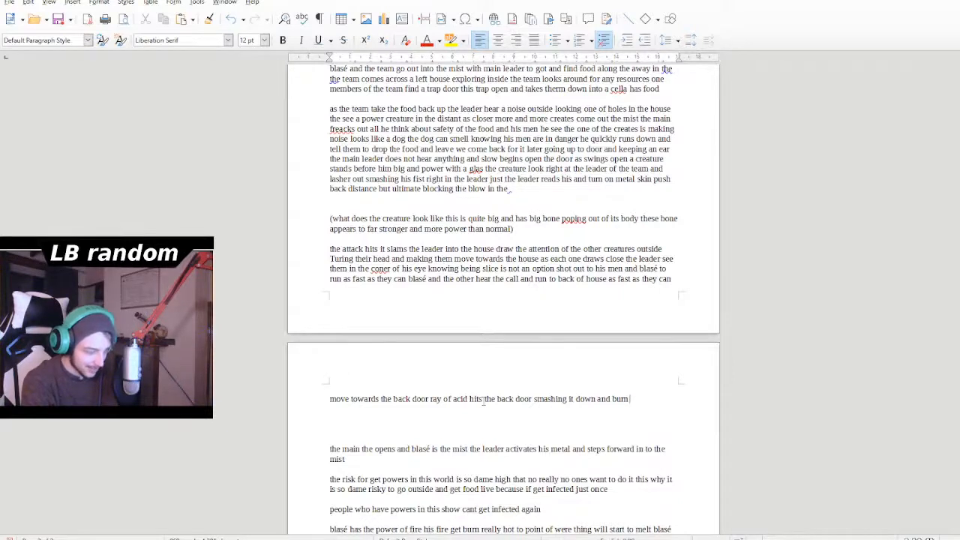
pyautogui.write('one')
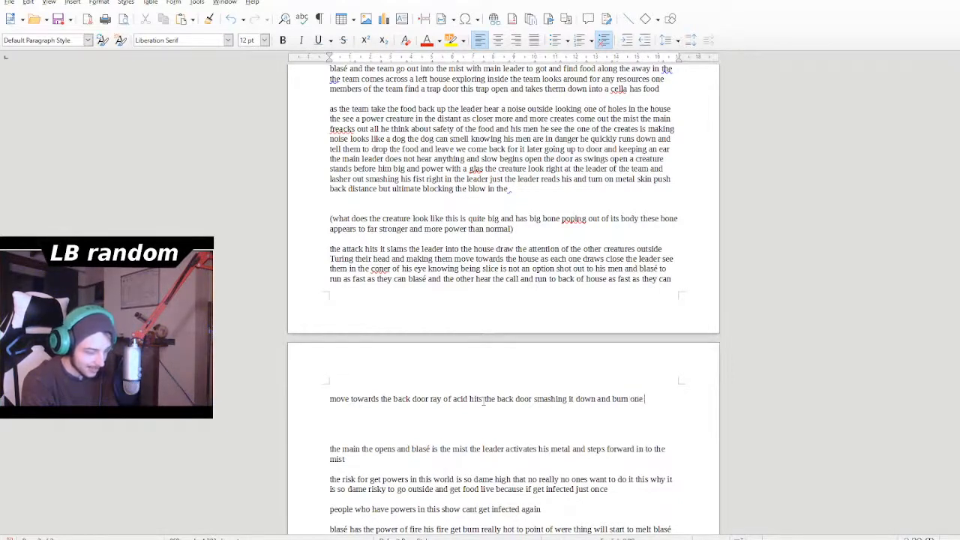
pyautogui.write(' of the')
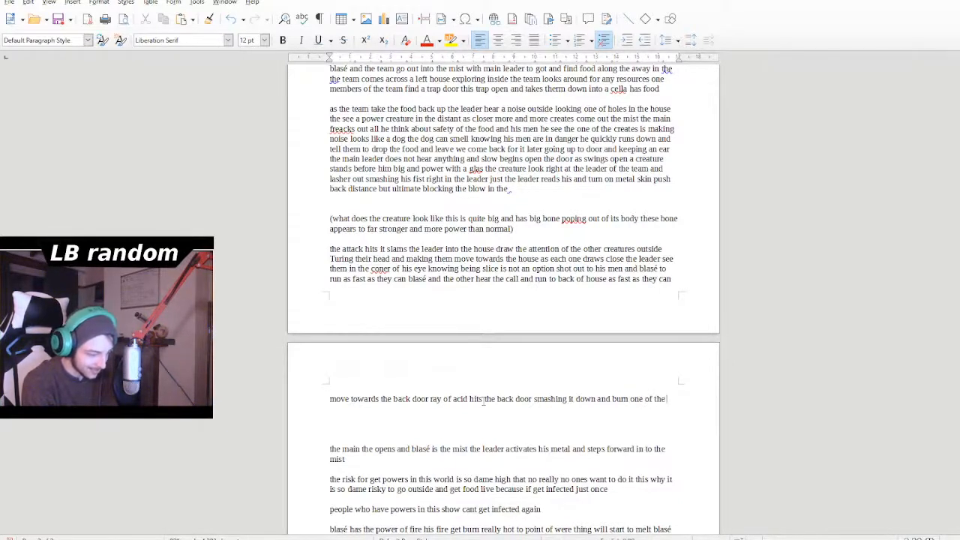
pyautogui.write(' soliders')
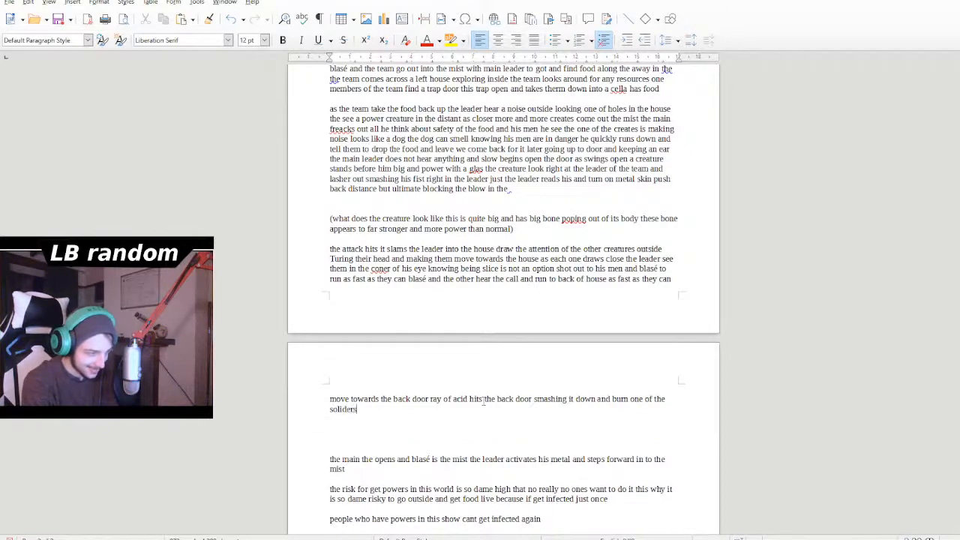
pyautogui.press('BackSpace')
pyautogui.write('to dead')
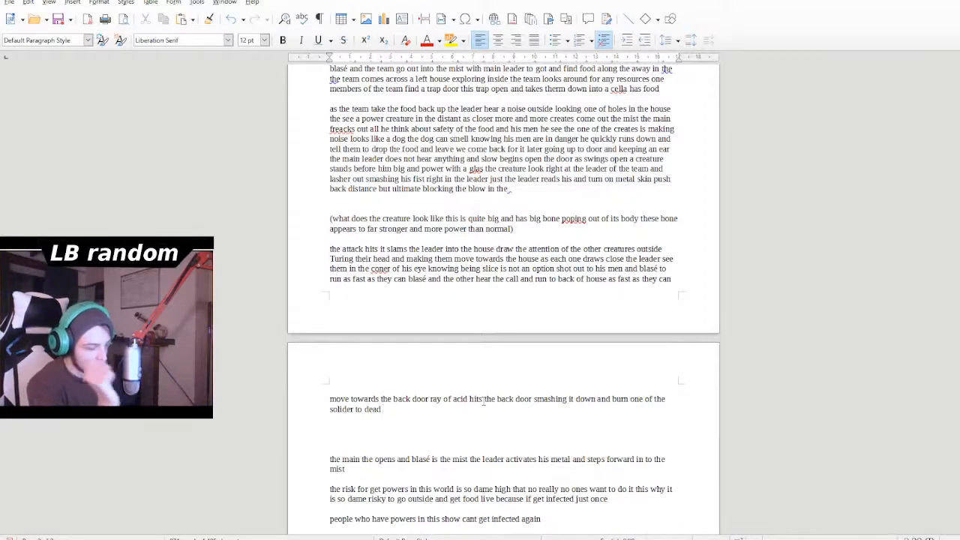
# - Continue the paragraph after "solider to dead" with the word "followed"
pyautogui.write('(')
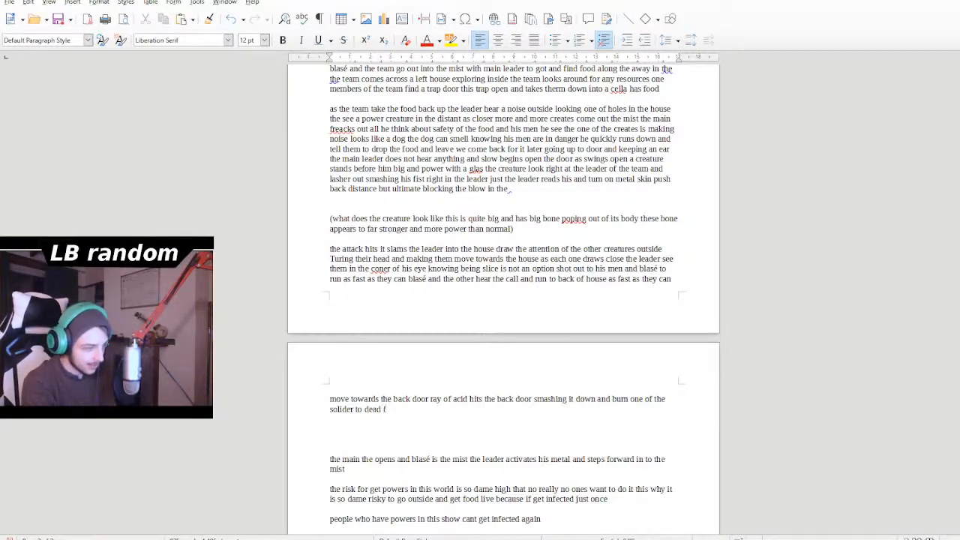
pyautogui.write('loo')
pyautogui.press('BackSpace')
pyautogui.press('BackSpace')
pyautogui.press('BackSpace')
pyautogui.write('o')
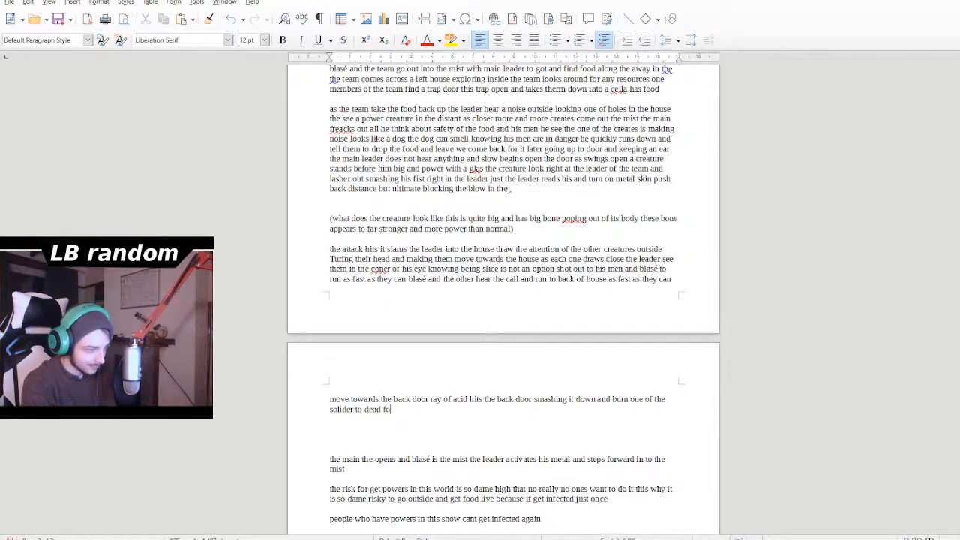
pyautogui.write('llowd')
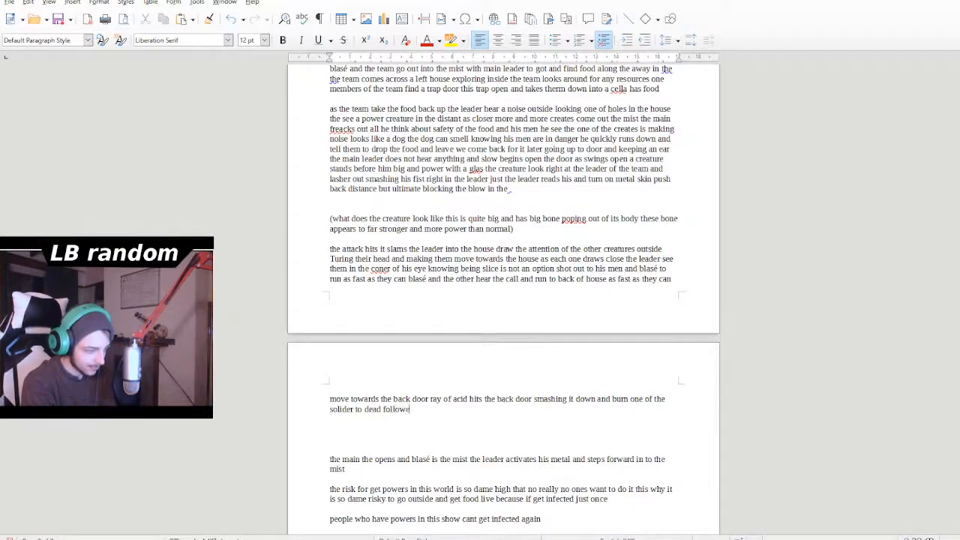
pyautogui.press('BackSpace')
pyautogui.press('BackSpace')
pyautogui.write('w')
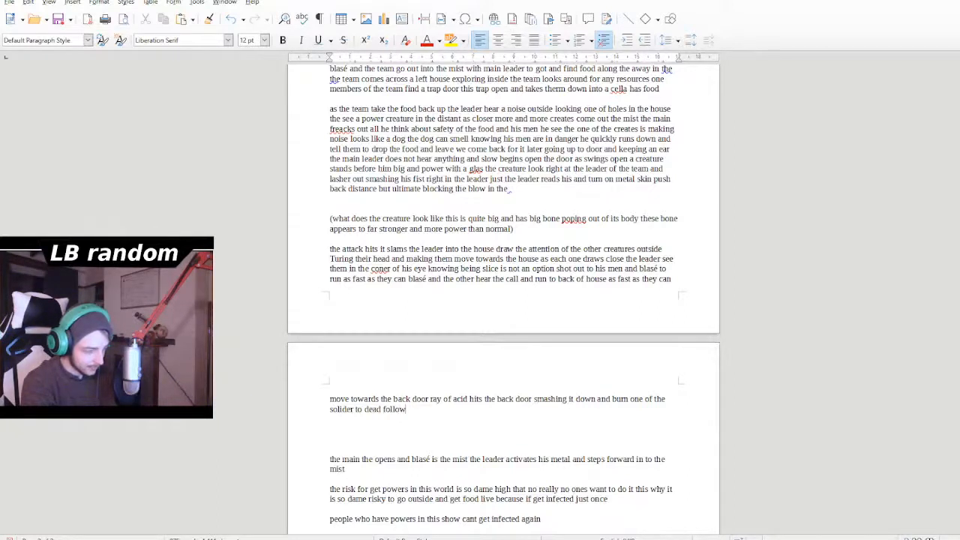
pyautogui.write('ed but a b')
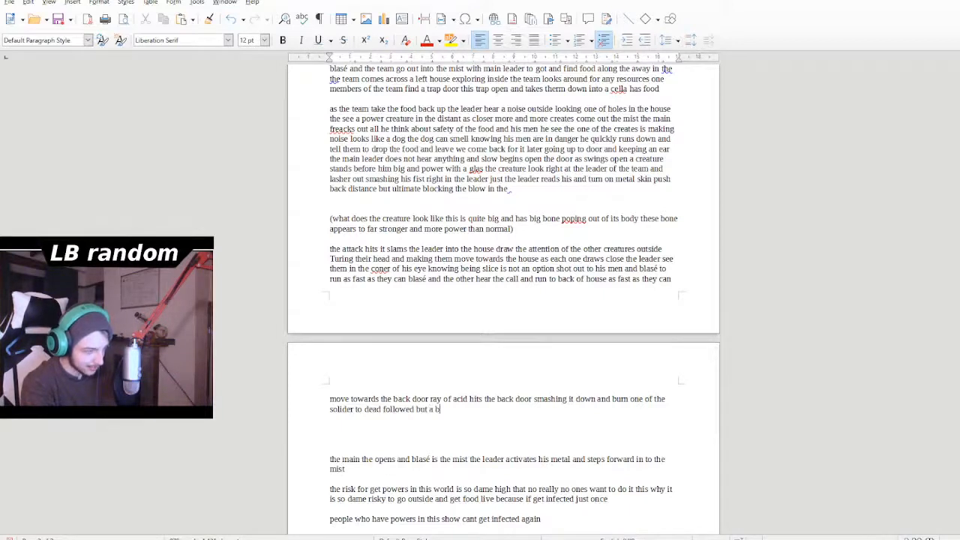
# - Add "but a creature the walk past the door" after "followed"
pyautogui.press('BackSpace')
pyautogui.write('creature the walk ')
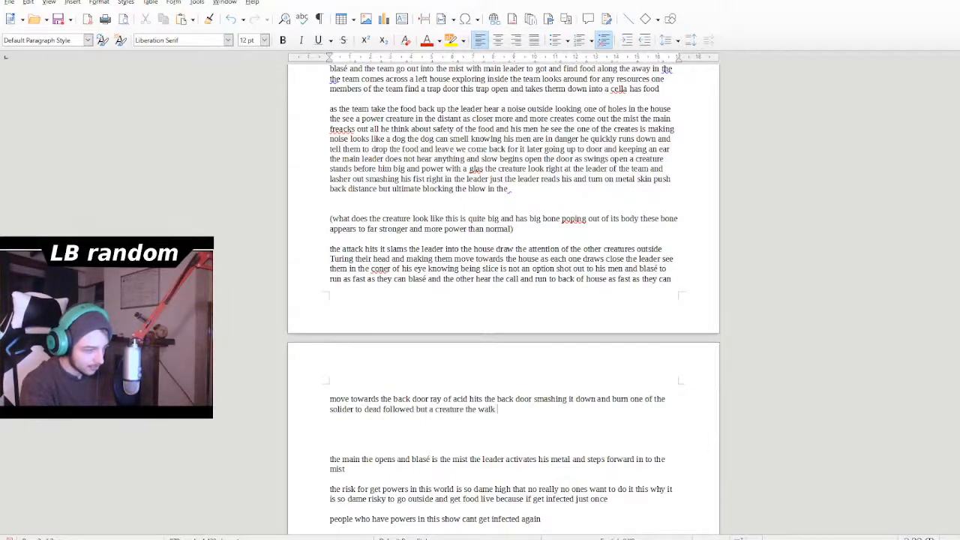
pyautogui.write('past the door ')
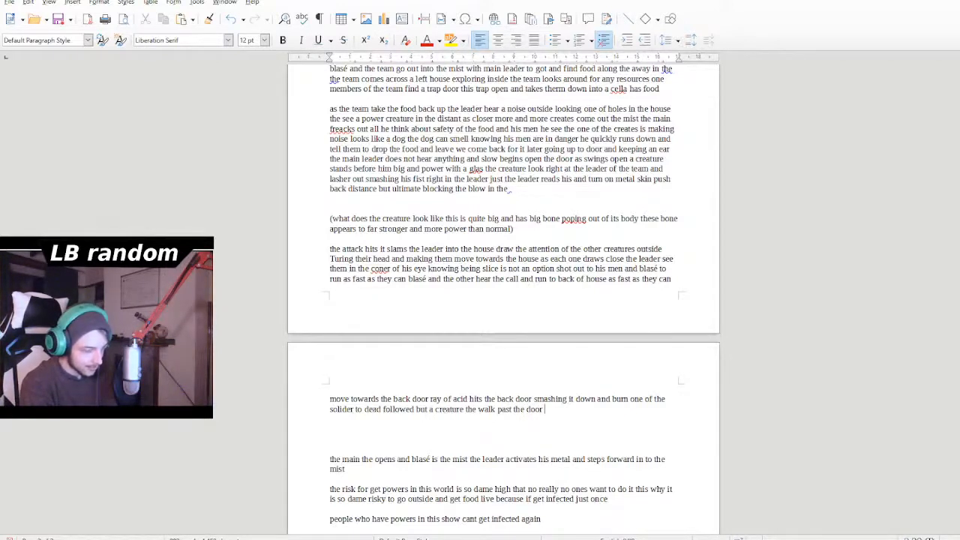
pyautogui.write('the ')
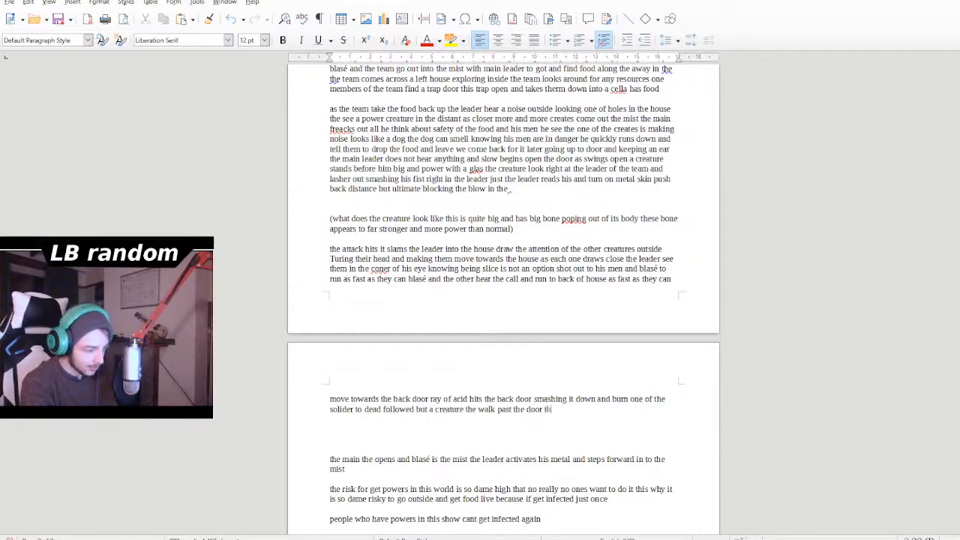
pyautogui.write('holy ')
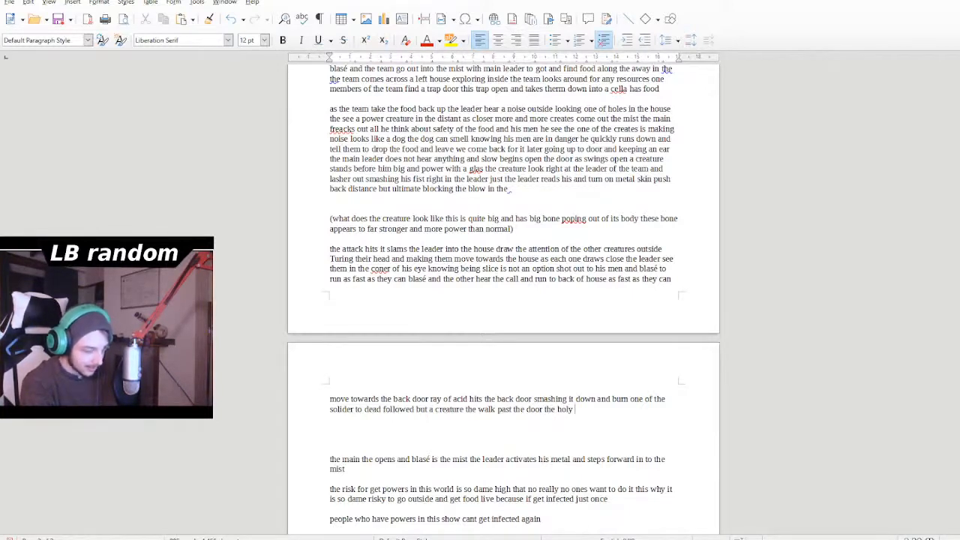
pyautogui.write('has a ')
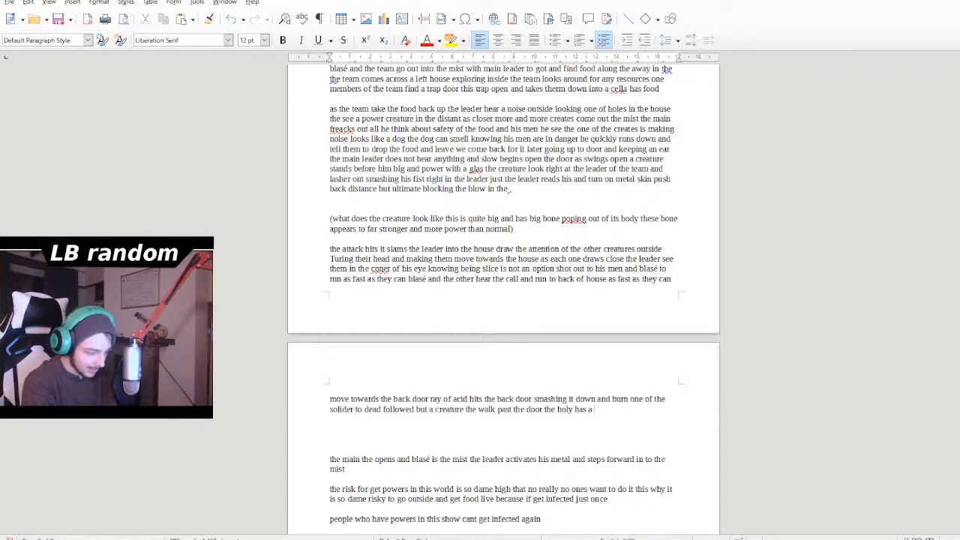
pyautogui.write('clem ')
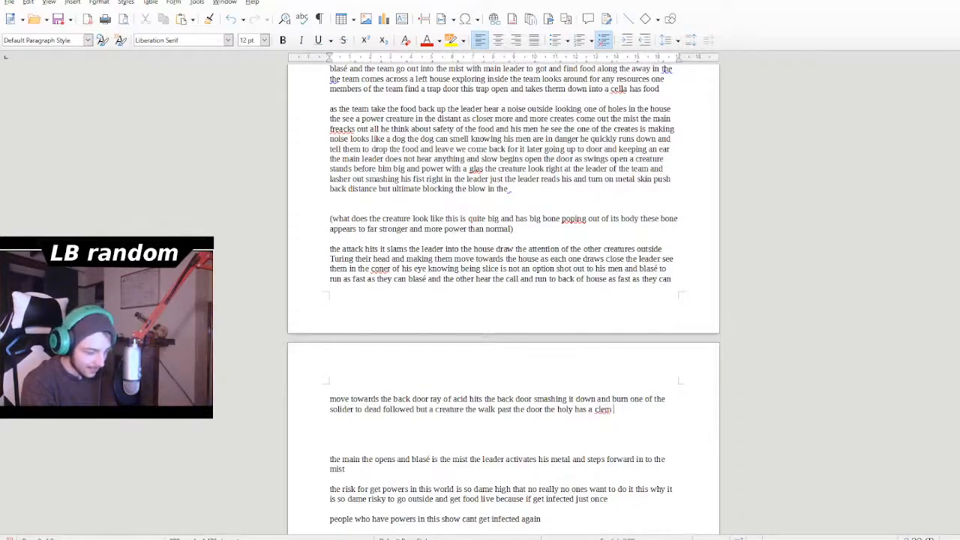
pyautogui.write('of fear')
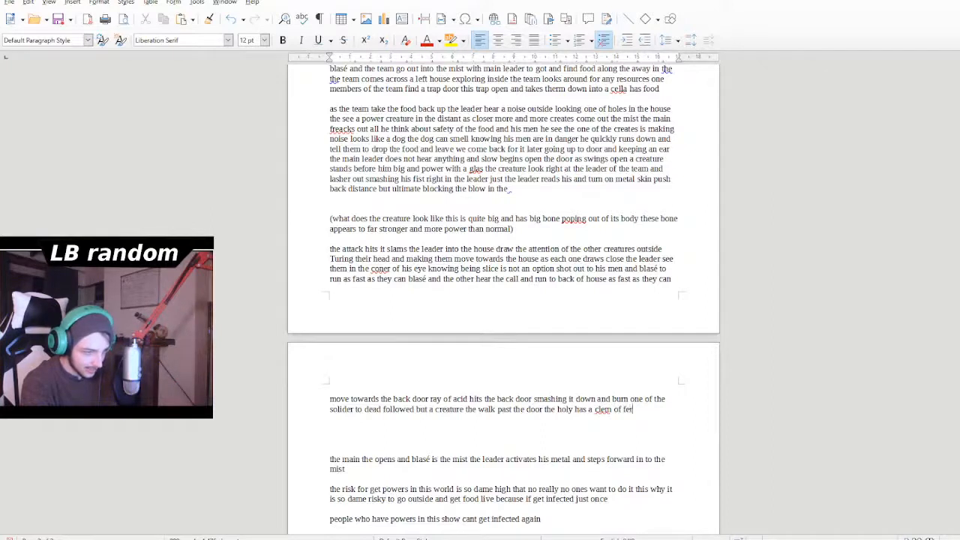
pyautogui.write(' in ')
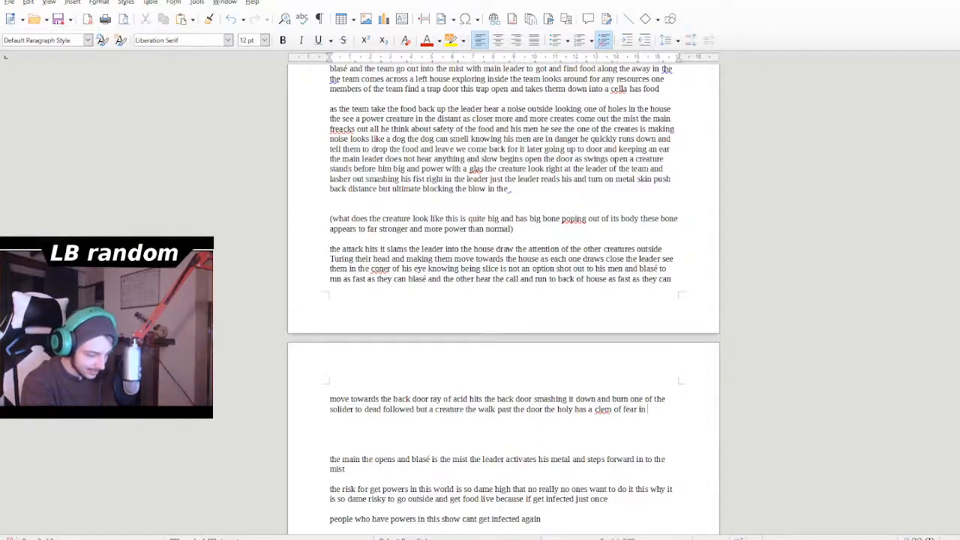
pyautogui.write('eye ')
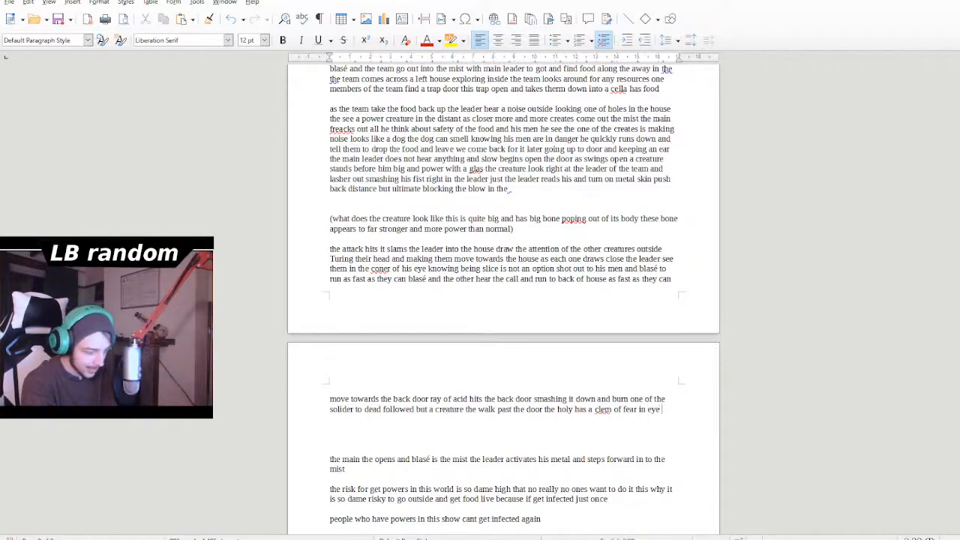
pyautogui.write('and y')
# - Continue the paragraph after "past the door" with "the holy has a clem of fear in eye and"
pyautogui.press('BackSpace')
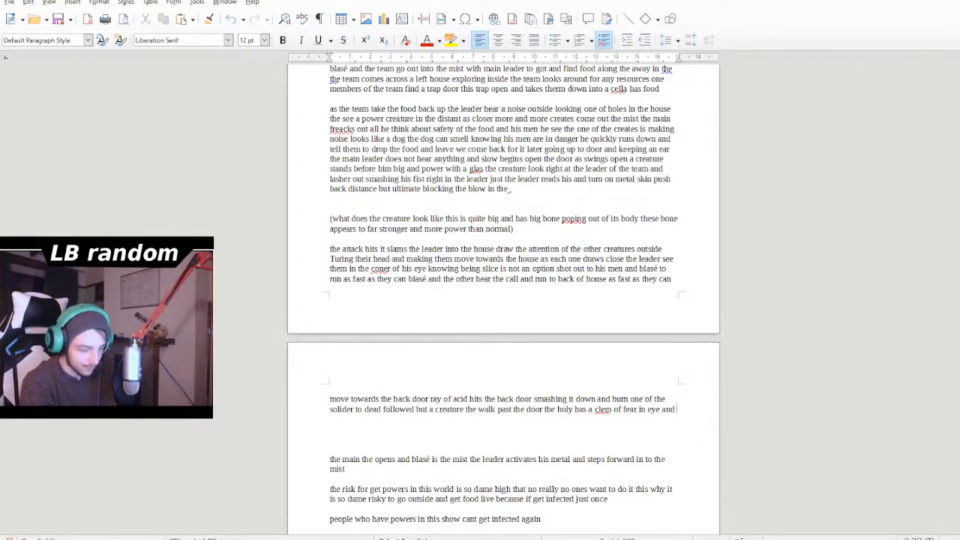
# - Add "open fire damaging the" after "fear in eye and", correcting the spelling of "damaging"
pyautogui.write('open')
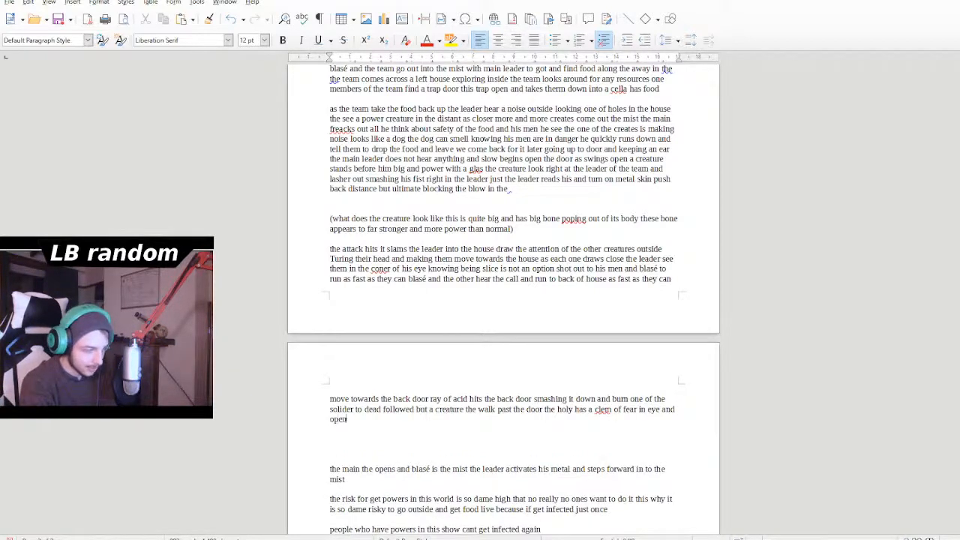
pyautogui.write(' fire')
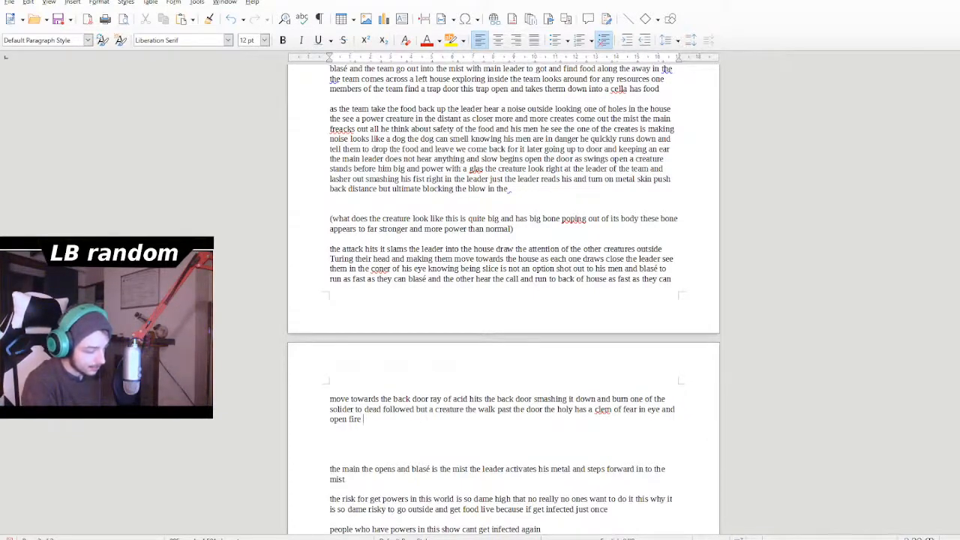
pyautogui.write('dam')
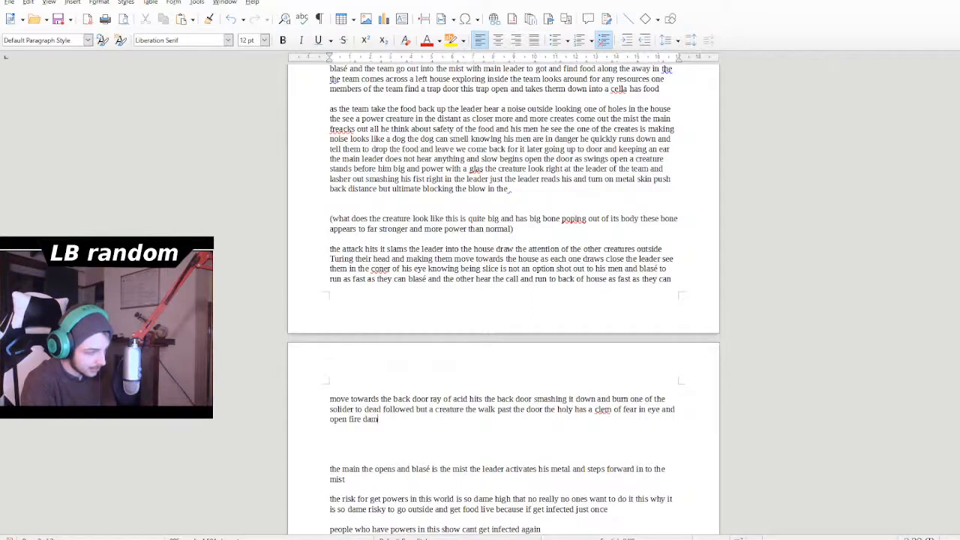
pyautogui.write('aing ')
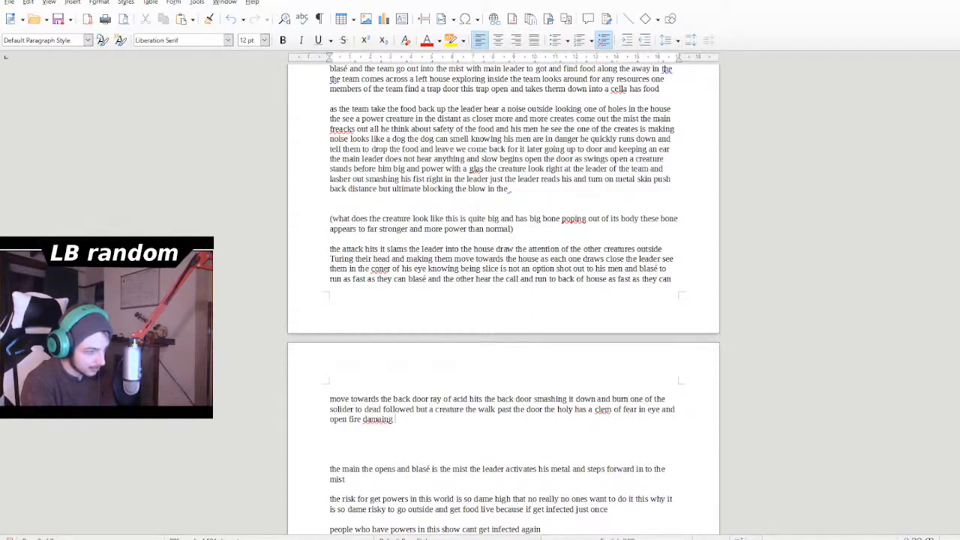
pyautogui.write('the beas')
pyautogui.press('BackSpace')
pyautogui.press('BackSpace')
pyautogui.press('BackSpace')
pyautogui.press('BackSpace')
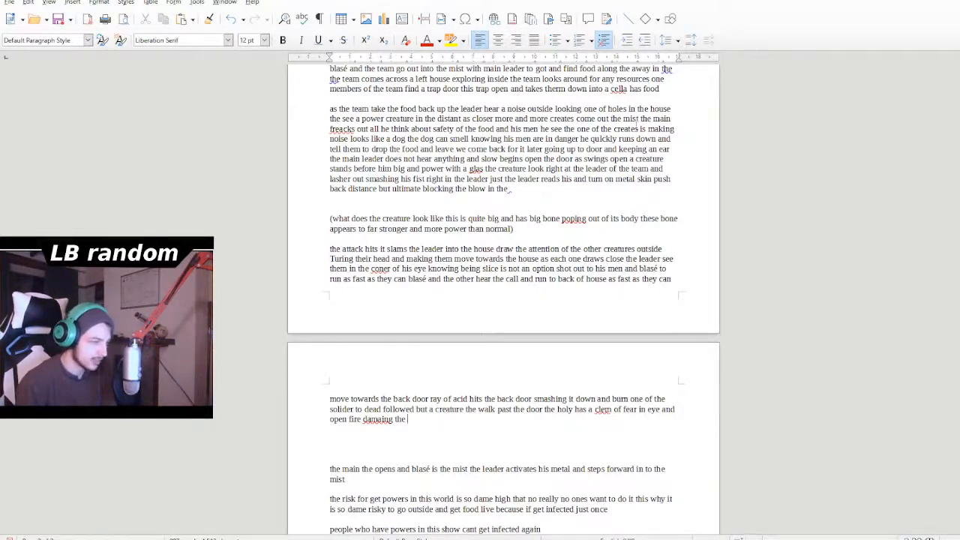
pyautogui.doubleClick(377, 420)
pyautogui.write('damaging')
pyautogui.click(420, 423)
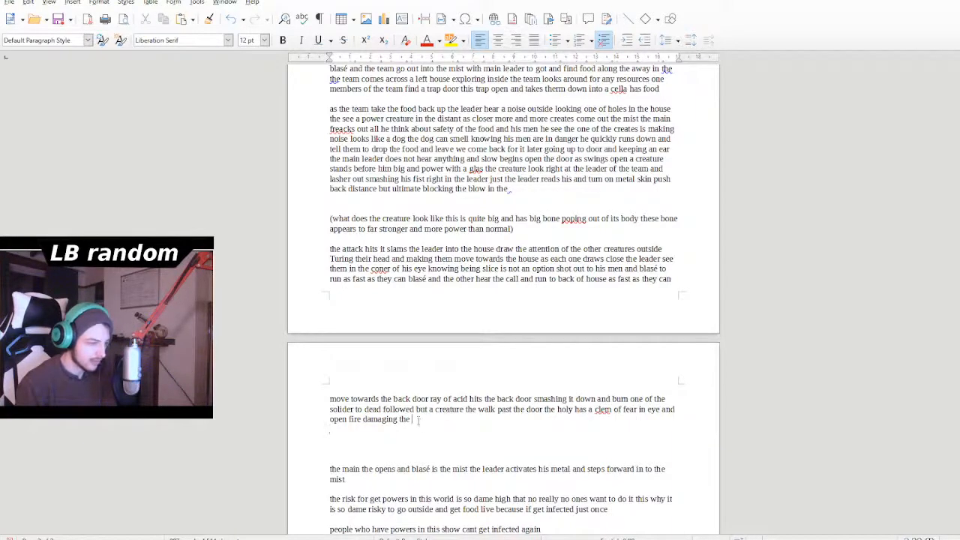
# - Add the word "creture" after "open fire damaging the"
pyautogui.write('creture')
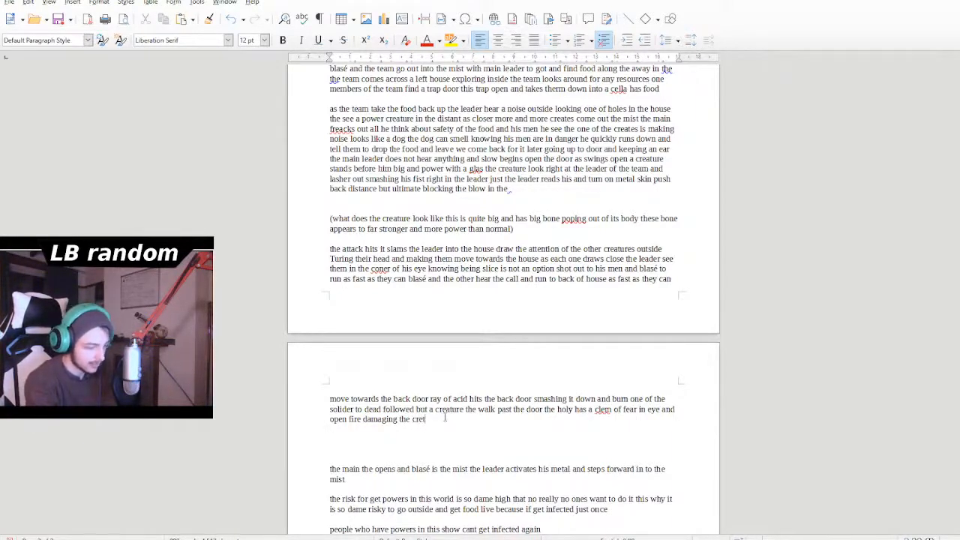
pyautogui.press('BackSpace')
pyautogui.press('BackSpace')
pyautogui.press('BackSpace')
pyautogui.press('BackSpace')
pyautogui.press('BackSpace')
pyautogui.press('BackSpace')
pyautogui.press('BackSpace')
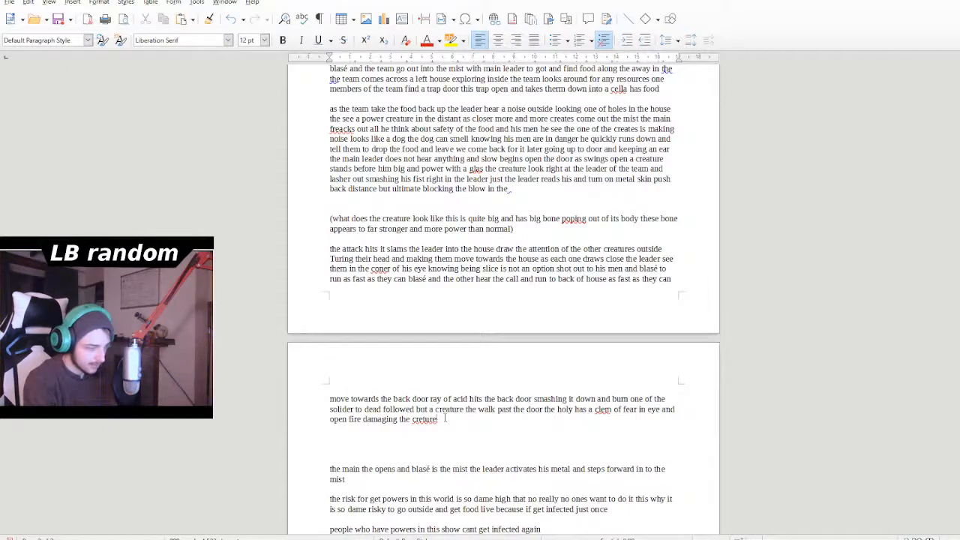
pyautogui.write('reatu')
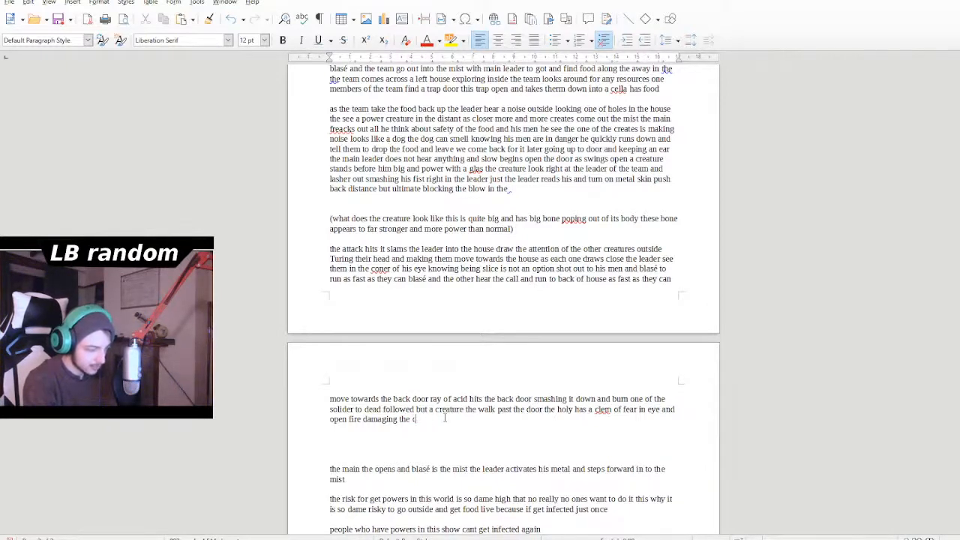
pyautogui.write('re')
pyautogui.press('BackSpace')
pyautogui.press('BackSpace')
pyautogui.press('BackSpace')
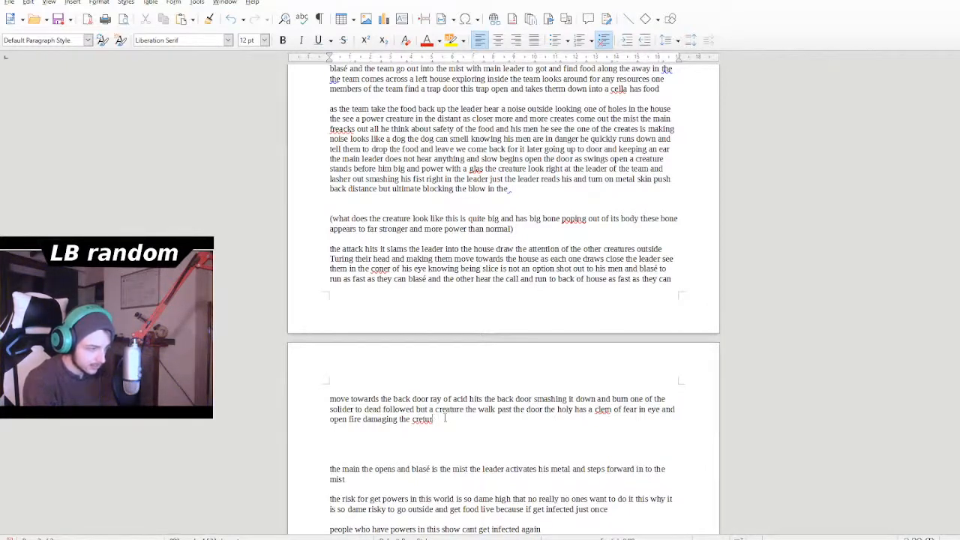
pyautogui.write('ur')
pyautogui.press('BackSpace')
pyautogui.write('re blt not')
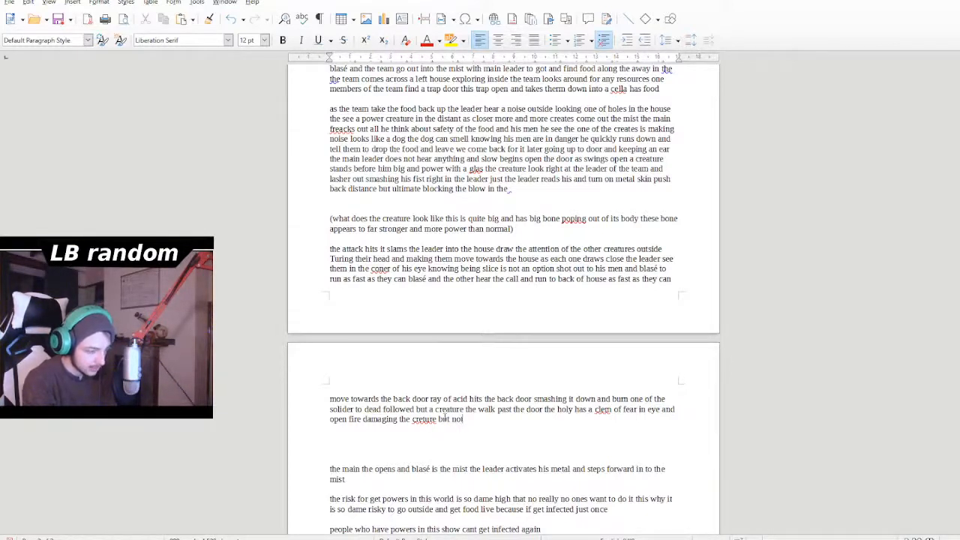
pyautogui.write(' killing')
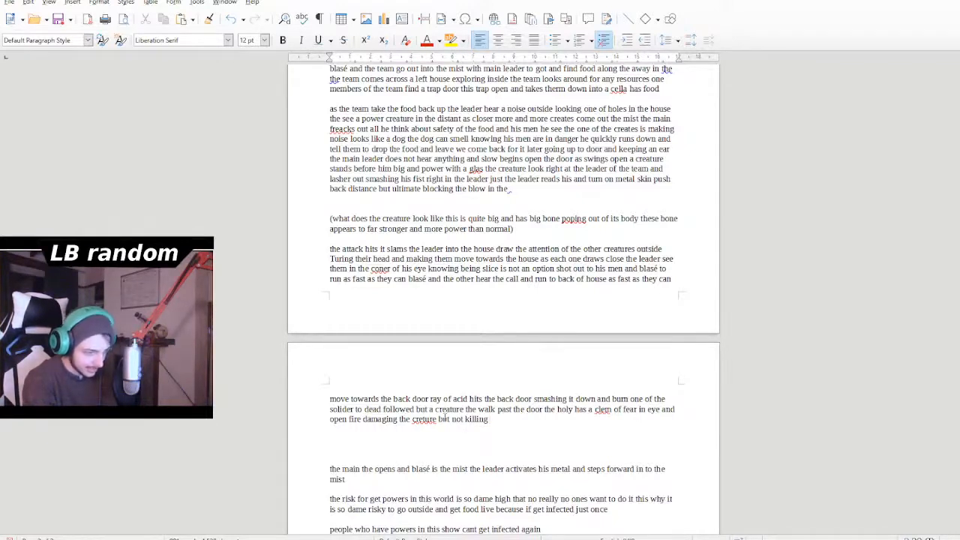
pyautogui.write(' the er')
# - Continue the sentence after "creture" with "but not killing the"
pyautogui.press('BackSpace')
pyautogui.press('BackSpace')
pyautogui.write('rest')
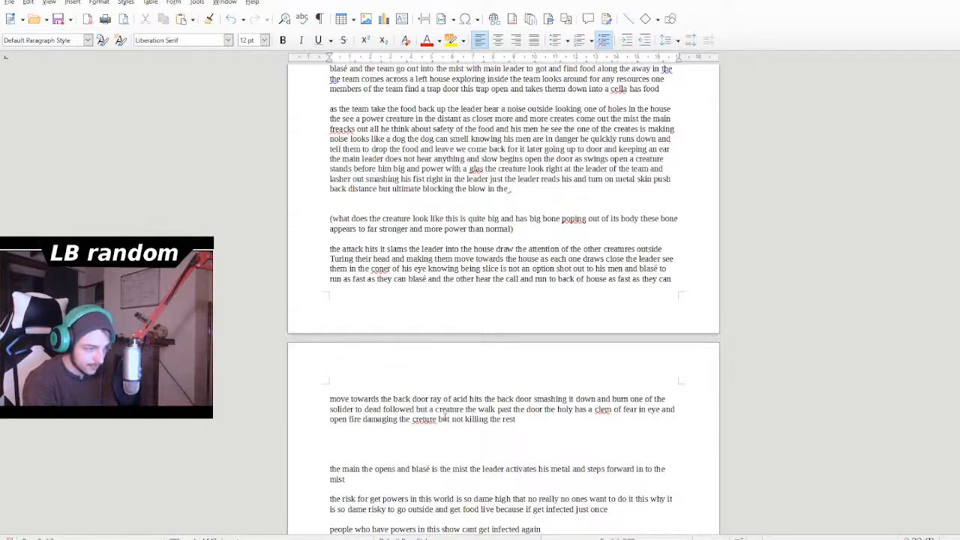
pyautogui.press('BackSpace')
pyautogui.press('BackSpace')
pyautogui.press('BackSpace')
pyautogui.press('BackSpace')
pyautogui.press('BackSpace')
# - Add "it cut to the rest of them" after "but not killing the"
pyautogui.write('it cut into th')
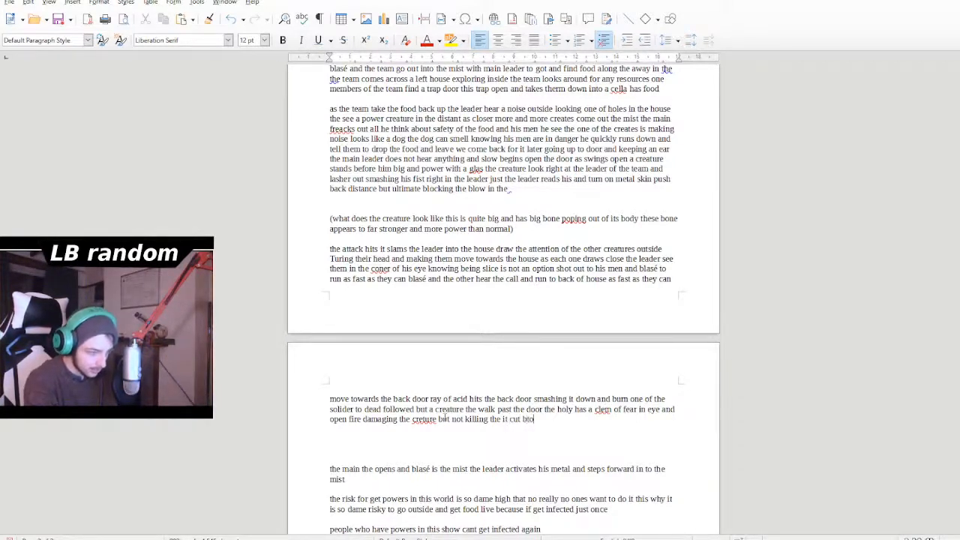
pyautogui.press('BackSpace')
pyautogui.press('BackSpace')
pyautogui.press('BackSpace')
pyautogui.press('BackSpace')
pyautogui.press('BackSpace')
pyautogui.press('BackSpace')
pyautogui.write('m')
pyautogui.press('BackSpace')
pyautogui.press('BackSpace')
pyautogui.write('to the rest of ')
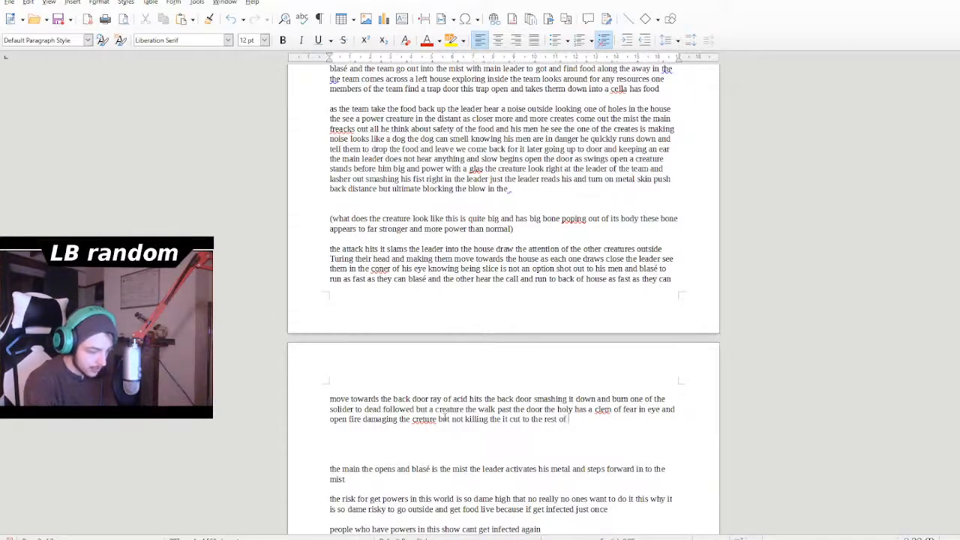
pyautogui.write('them hearing the sm')
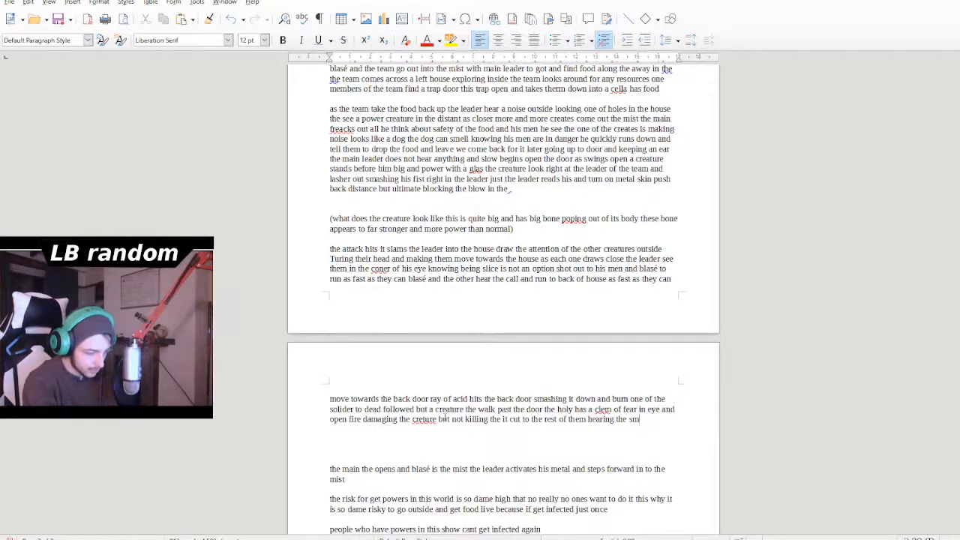
# - Continue the sentence after "cut to the rest of them" with "hearing the scream", correcting the spelling of "scream"
pyautogui.press('BackSpace')
pyautogui.write('rem')
pyautogui.press('BackSpace')
pyautogui.press('BackSpace')
pyautogui.press('BackSpace')
pyautogui.write('crem')
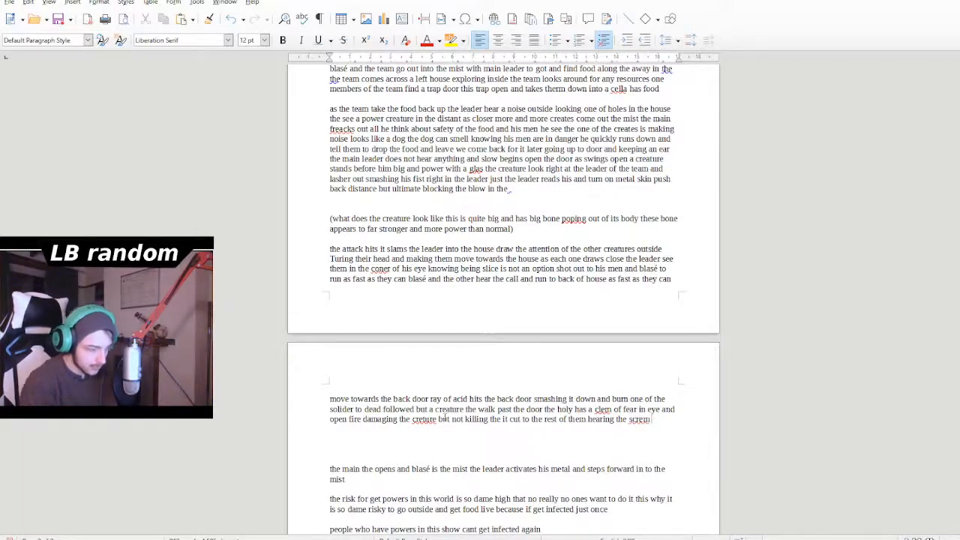
pyautogui.doubleClick(644, 419)
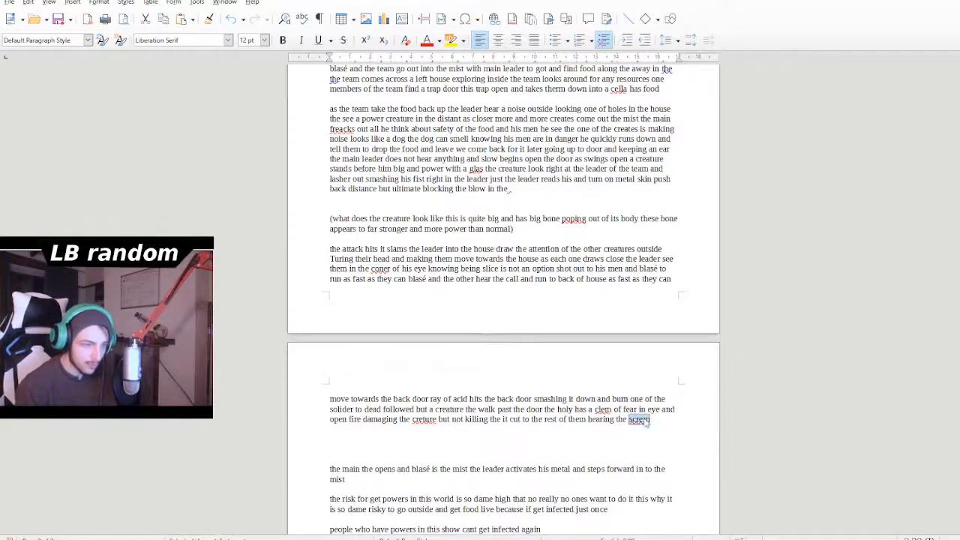
pyautogui.write('scream')
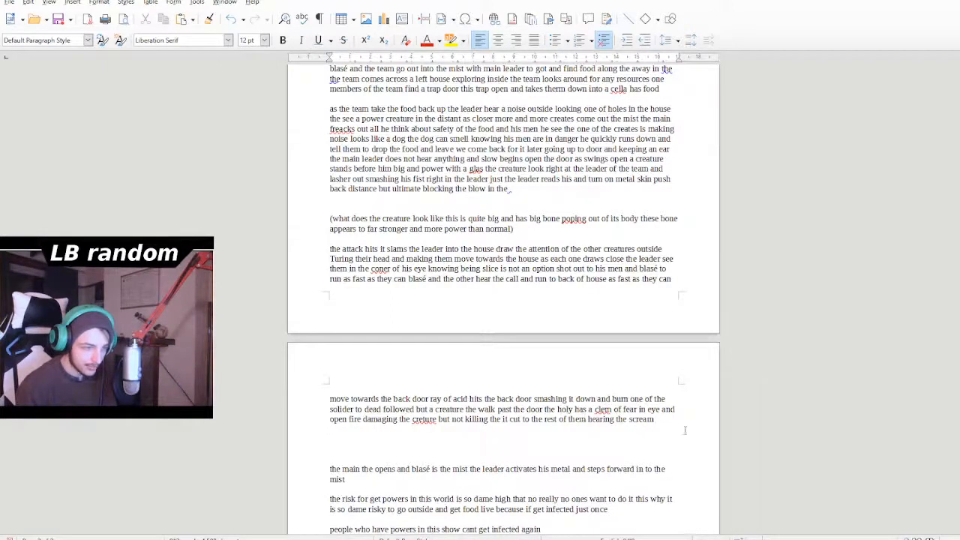
pyautogui.write(' a')
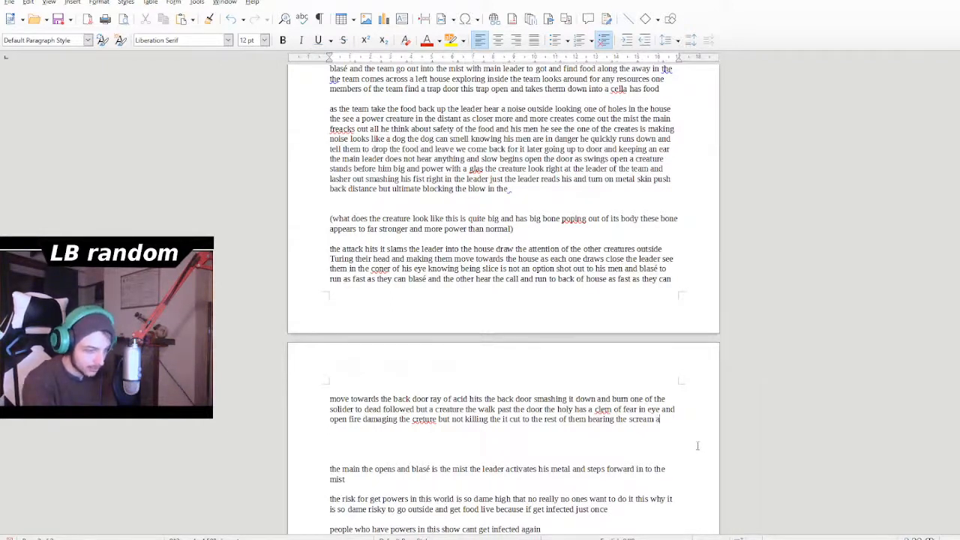
pyautogui.write('nf')
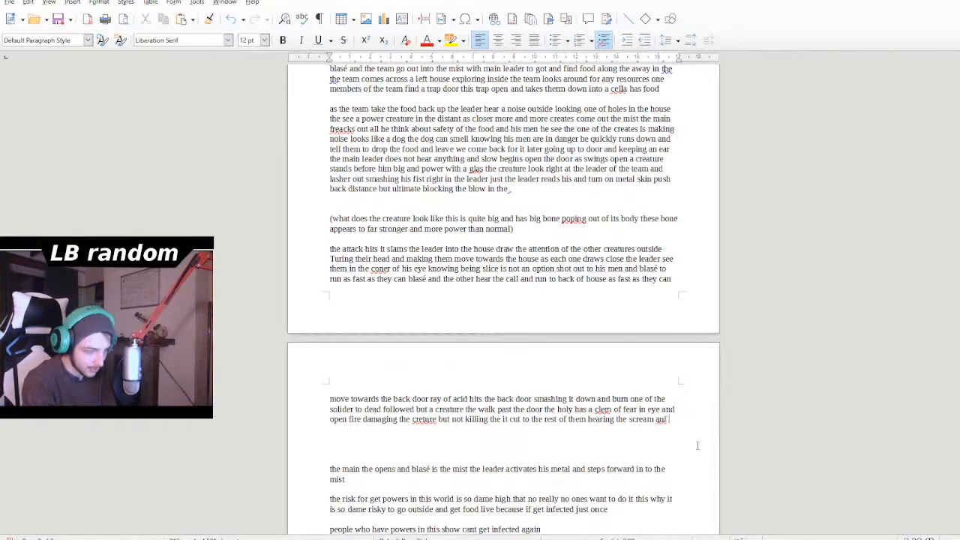
pyautogui.write('d fo')
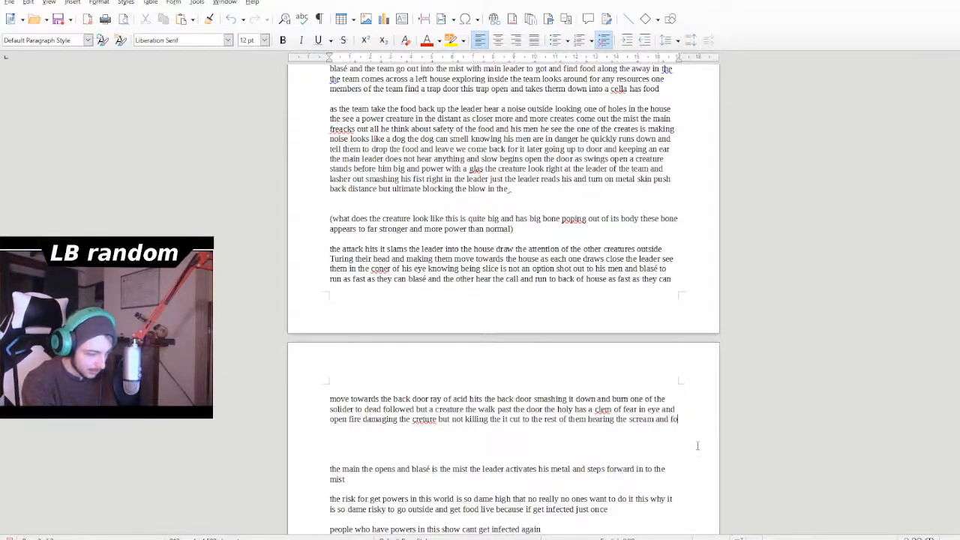
pyautogui.write('rcing them')
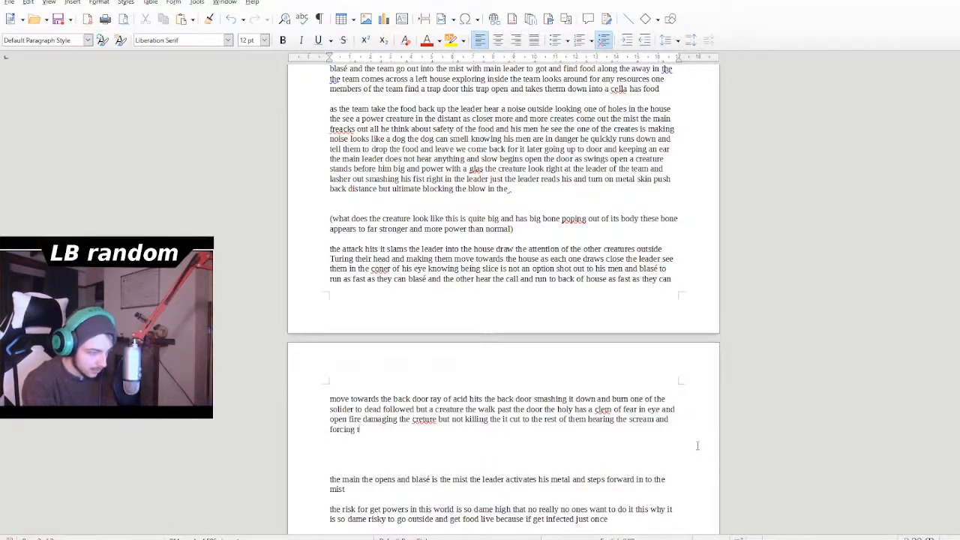
pyautogui.write(' t')
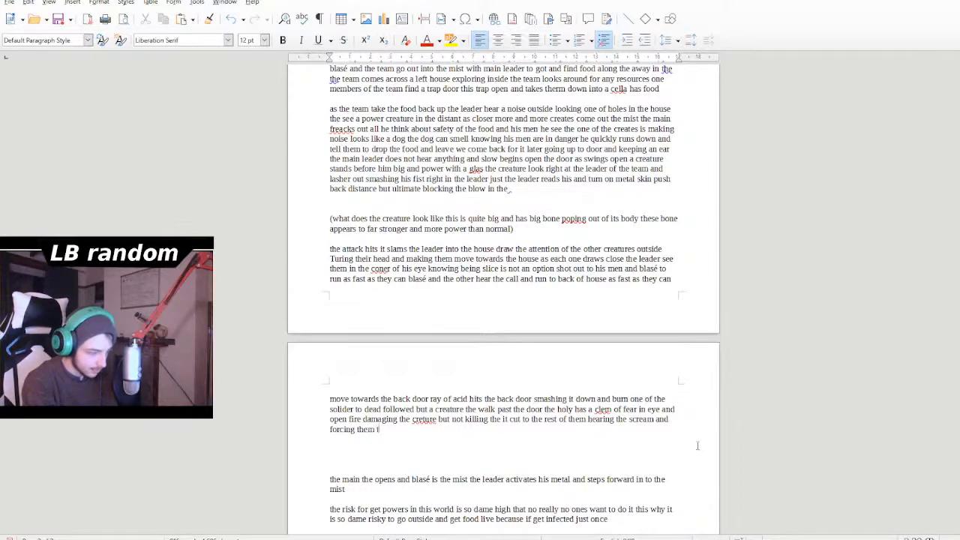
pyautogui.write('o run')
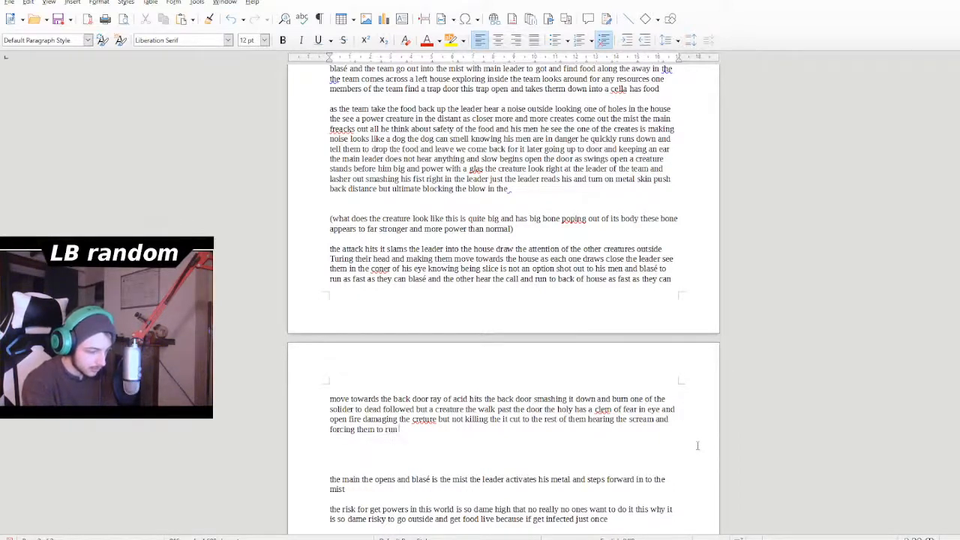
pyautogui.write(' to wards')
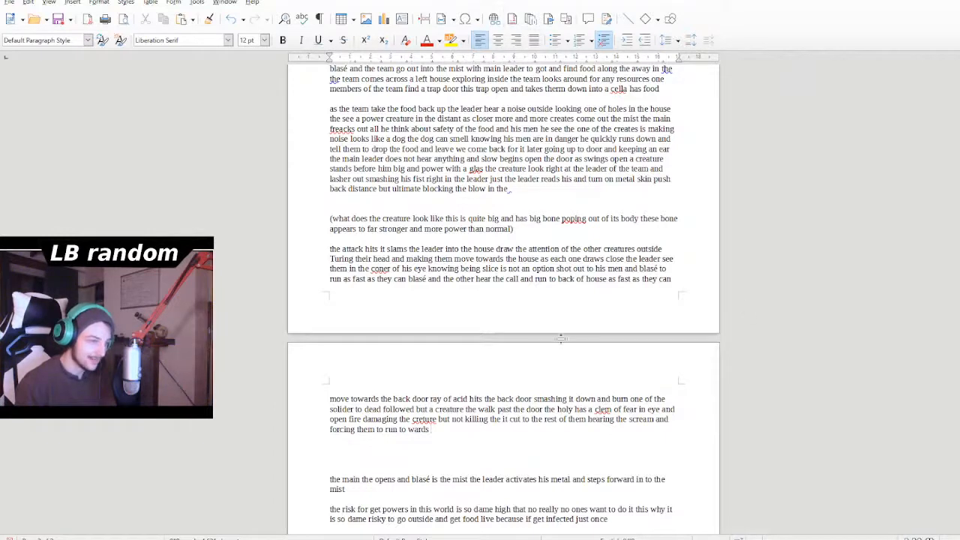
# - Correct the misspelled "creture" to "creature" in the sentence about opening fire
pyautogui.doubleClick(424, 420)
pyautogui.write('creature')
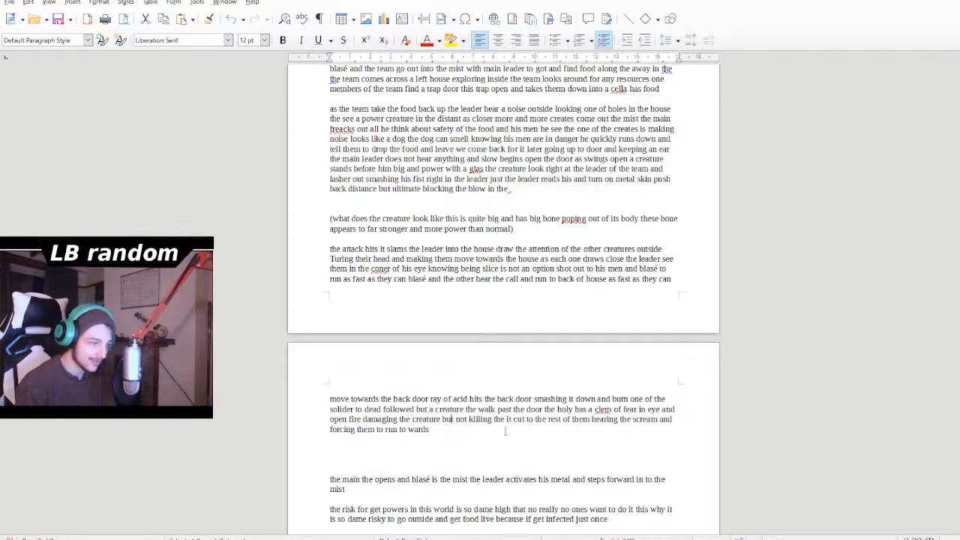
pyautogui.doubleClick(603, 409)
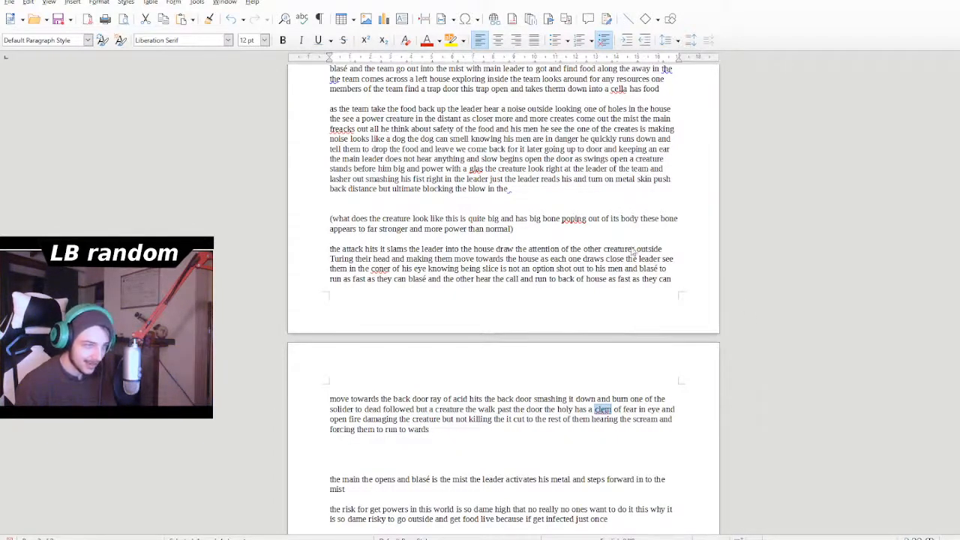
pyautogui.click(538, 413)
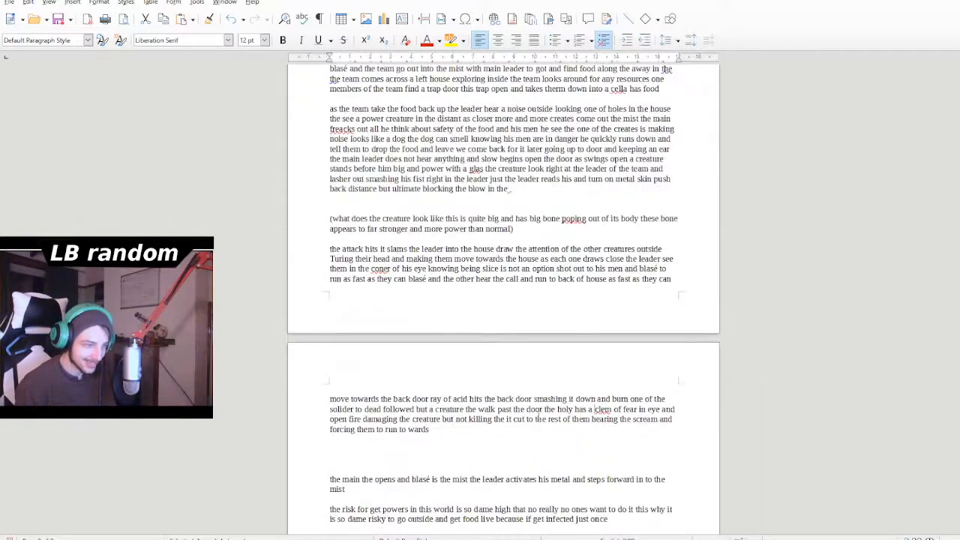
# - Review the whole Scavenger outline, from the about section through blasé's first mission to the character power notes
pyautogui.scroll(-1, 538, 426)
pyautogui.scroll(10, 538, 426)
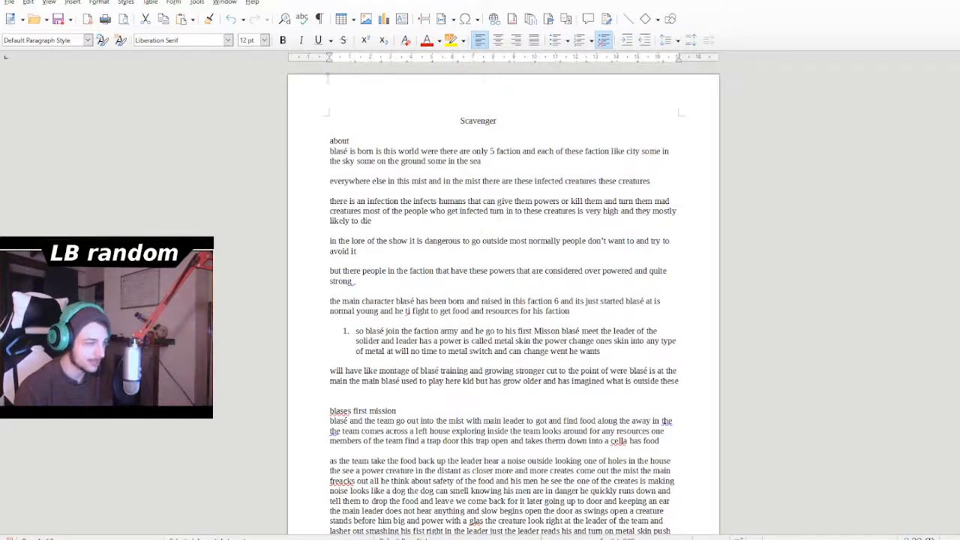
pyautogui.scroll(-6, 387, 220)
pyautogui.scroll(-3, 423, 360)
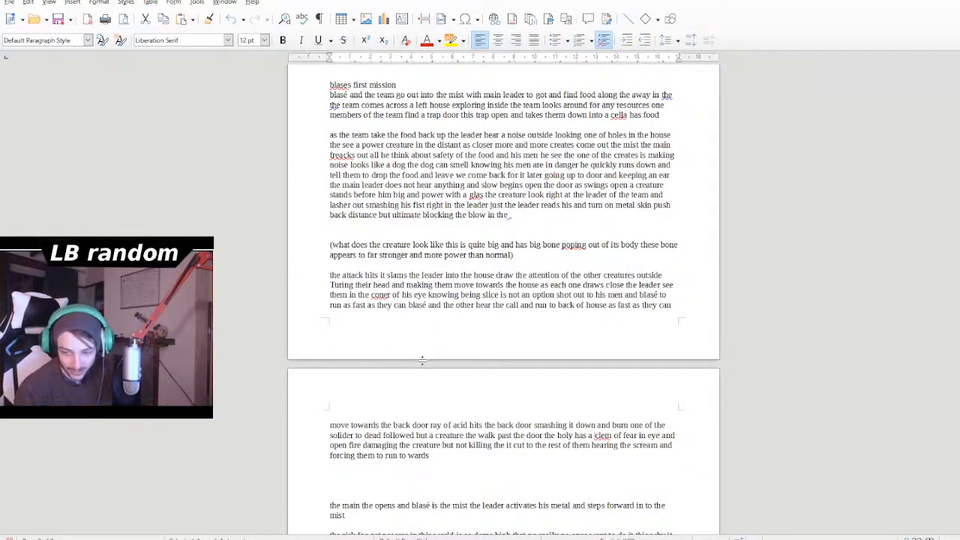
pyautogui.scroll(9, 423, 361)
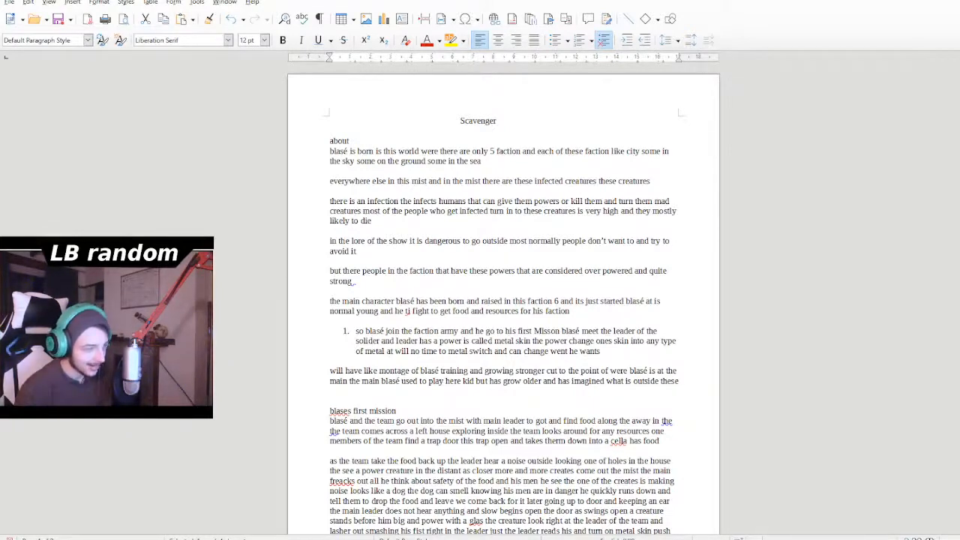
pyautogui.scroll(-7, 449, 349)
pyautogui.scroll(-8, 466, 384)
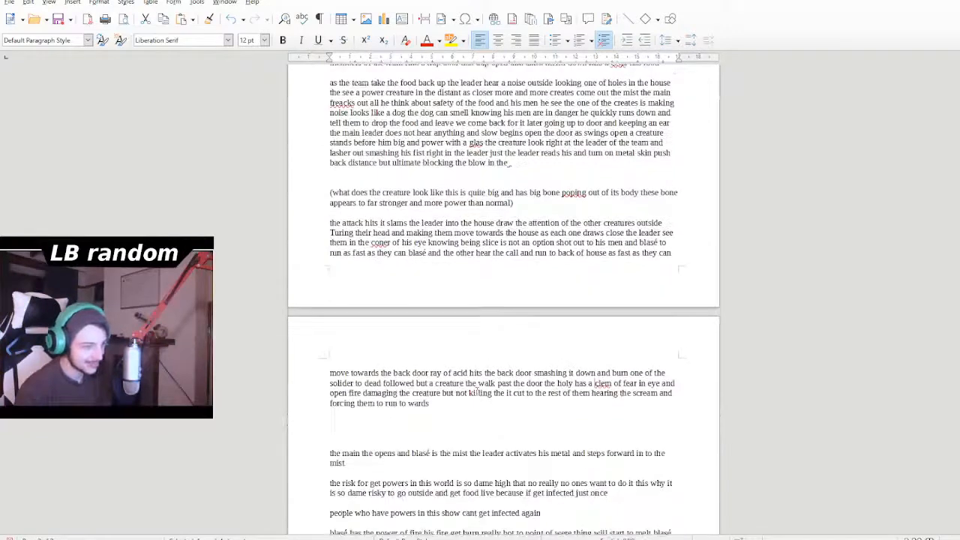
pyautogui.scroll(-4, 478, 405)
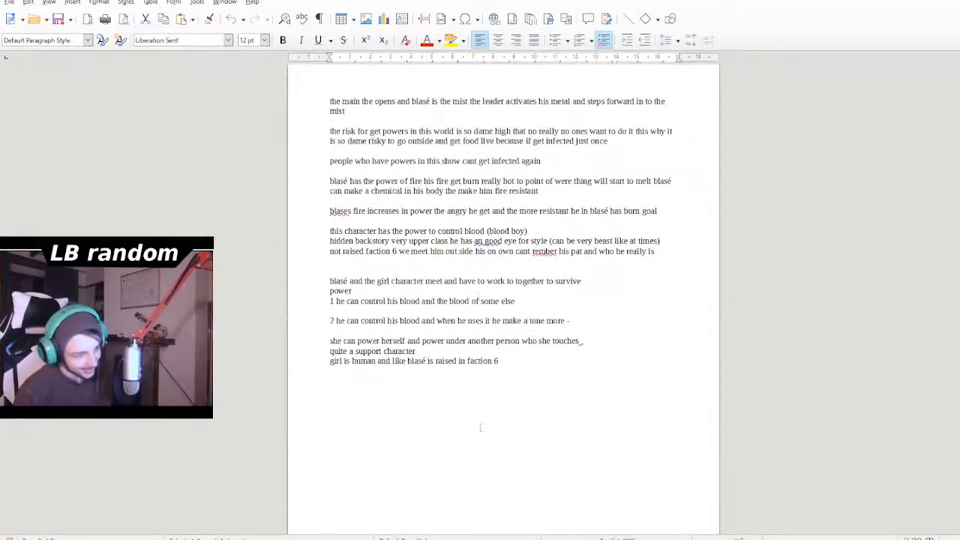
pyautogui.scroll(2, 478, 405)
pyautogui.scroll(1, 478, 425)
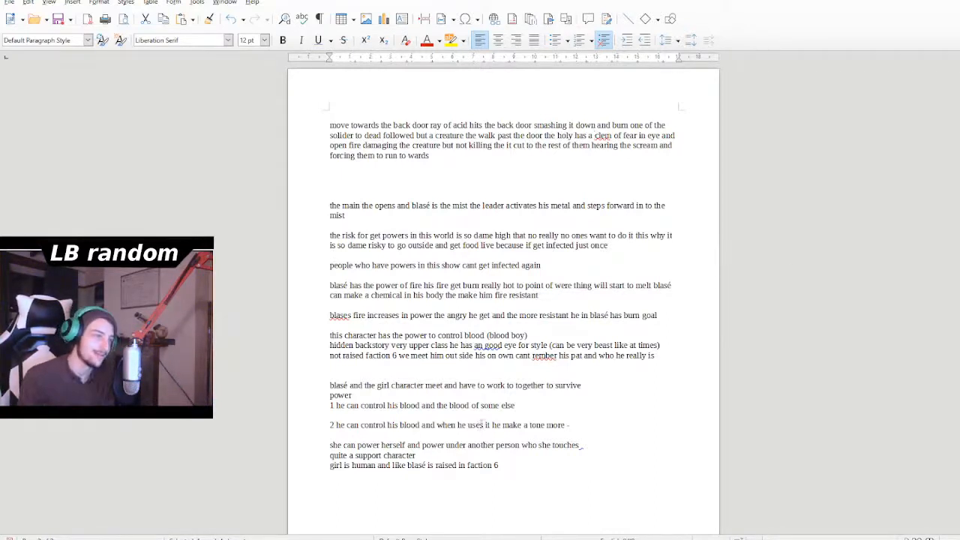
pyautogui.scroll(-3, 454, 282)
pyautogui.scroll(3, 453, 300)
pyautogui.scroll(12, 549, 395)
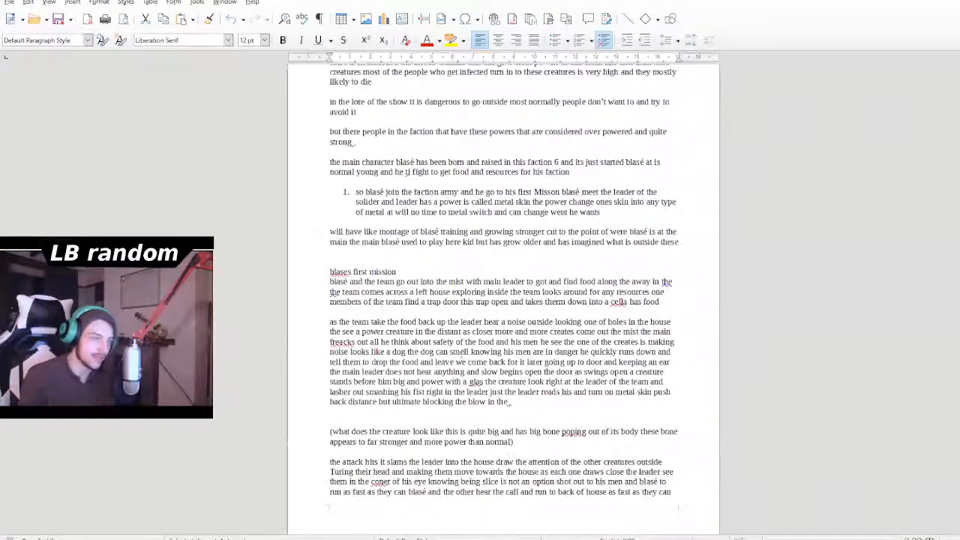
pyautogui.scroll(1, 463, 357)
pyautogui.scroll(-3, 465, 360)
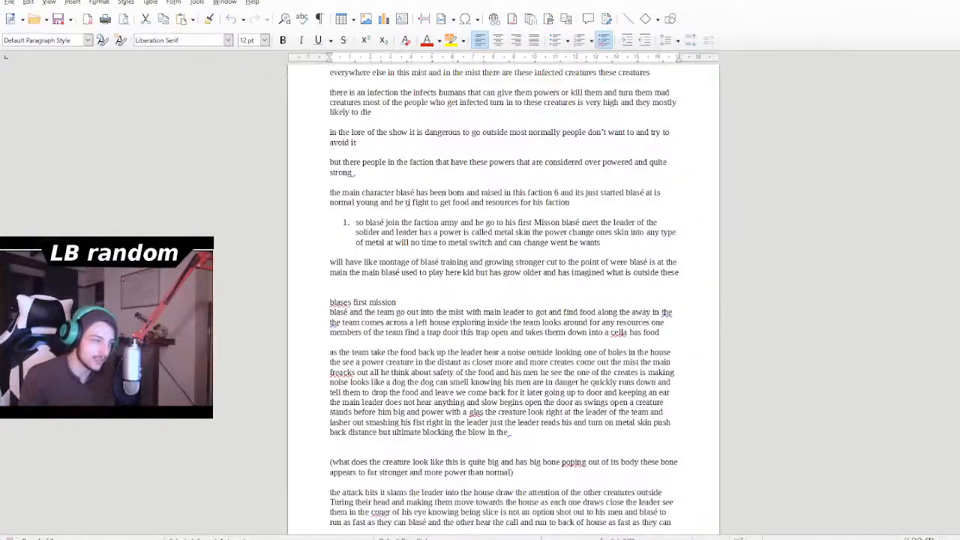
pyautogui.scroll(3, 473, 365)
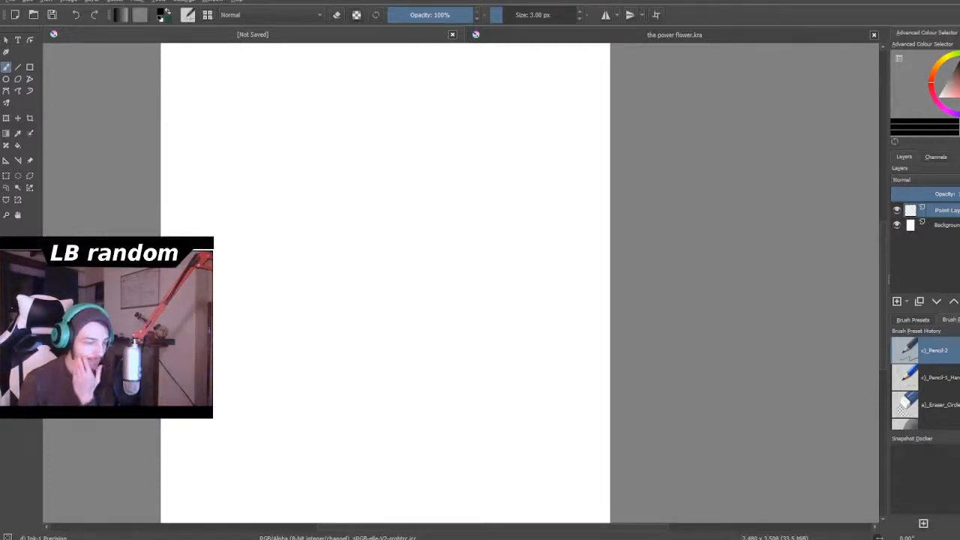
pyautogui.scroll(-4, 391, 244)
pyautogui.scroll(3, 385, 246)
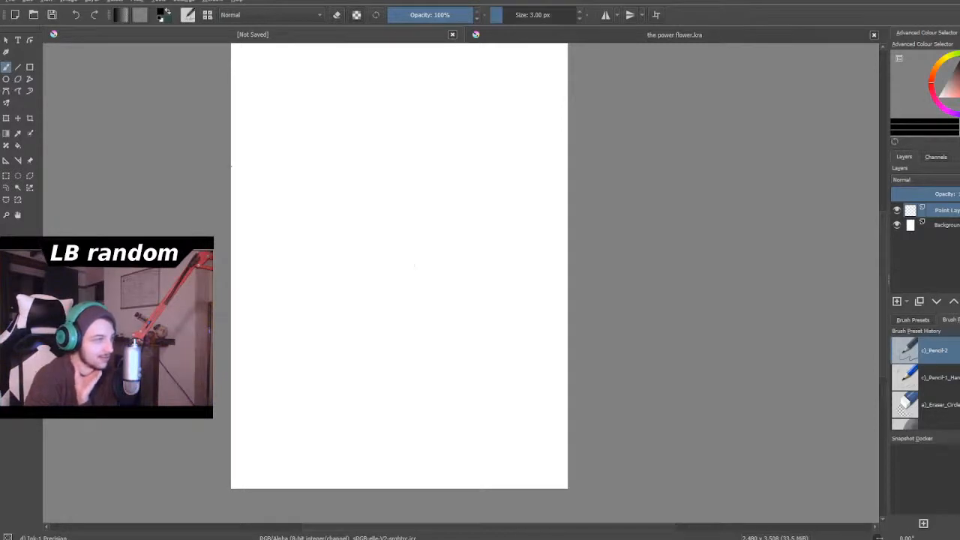
pyautogui.scroll(2, 445, 226)
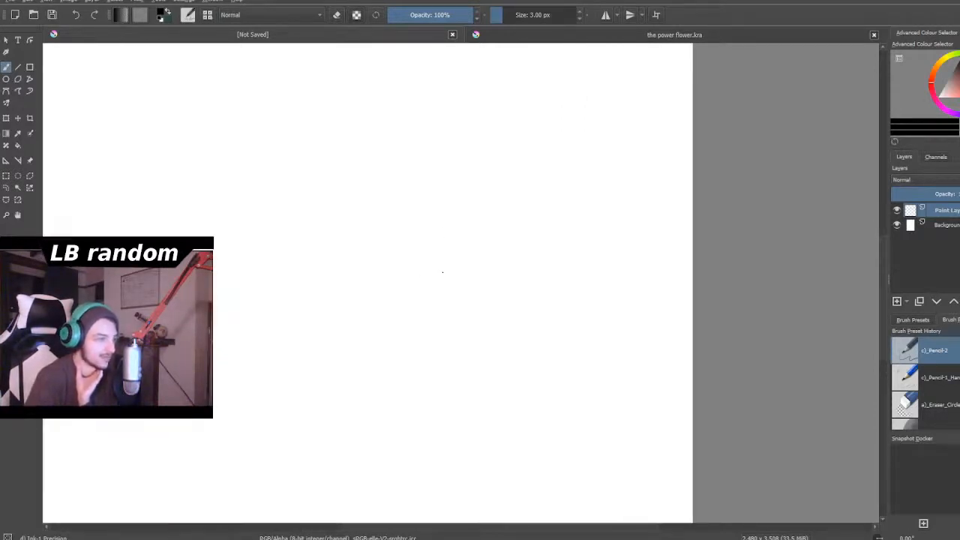
pyautogui.scroll(-3, 390, 302)
pyautogui.scroll(1, 390, 303)
pyautogui.scroll(-1, 389, 303)
pyautogui.scroll(1, 389, 302)
pyautogui.scroll(-1, 390, 302)
pyautogui.scroll(1, 389, 303)
pyautogui.scroll(-1, 389, 302)
pyautogui.scroll(2, 321, 130)
pyautogui.scroll(-1, 321, 130)
pyautogui.scroll(1, 321, 130)
pyautogui.scroll(1, 321, 139)
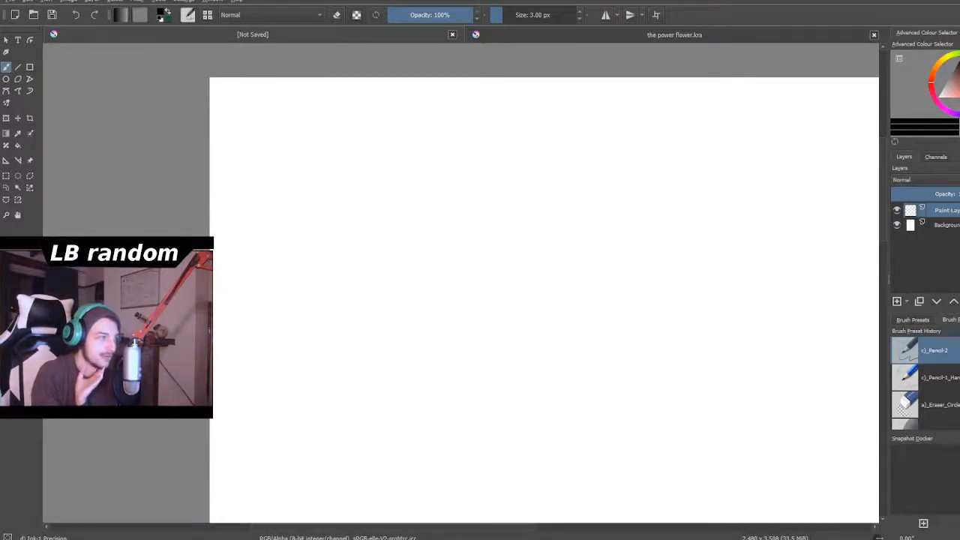
# - On the blank, unsaved canvas in Krita, draw a long wavy horizontal line near the page's upper edge
pyautogui.moveTo(262, 151)
pyautogui.mouseDown()
pyautogui.moveTo(500, 144)
pyautogui.moveTo(904, 168)
pyautogui.mouseUp()
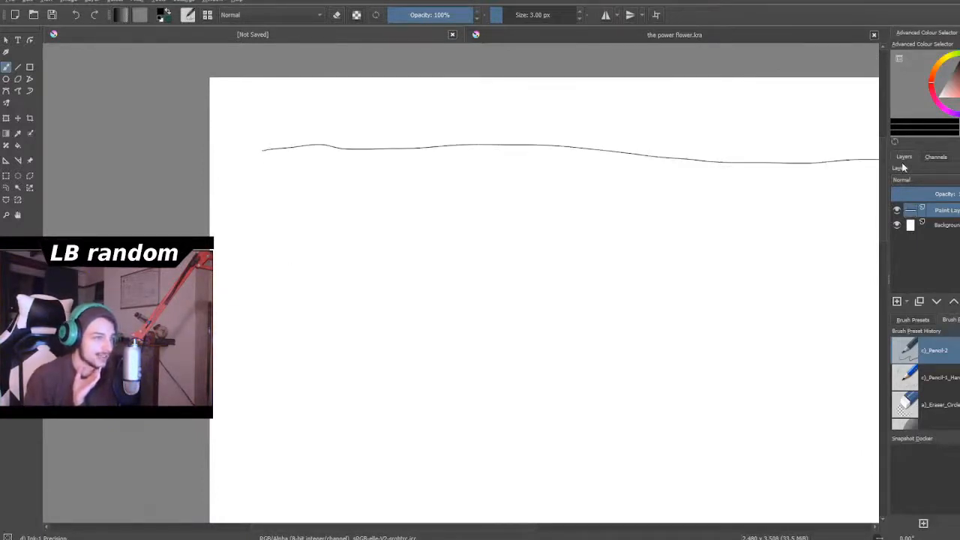
pyautogui.scroll(-5, 545, 196)
pyautogui.scroll(3, 581, 198)
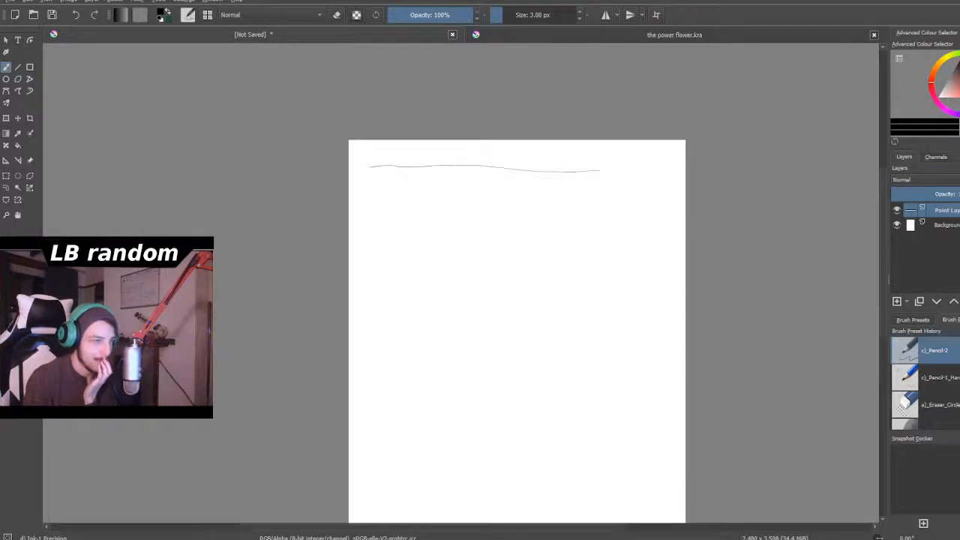
pyautogui.scroll(3, 598, 185)
pyautogui.scroll(-4, 600, 187)
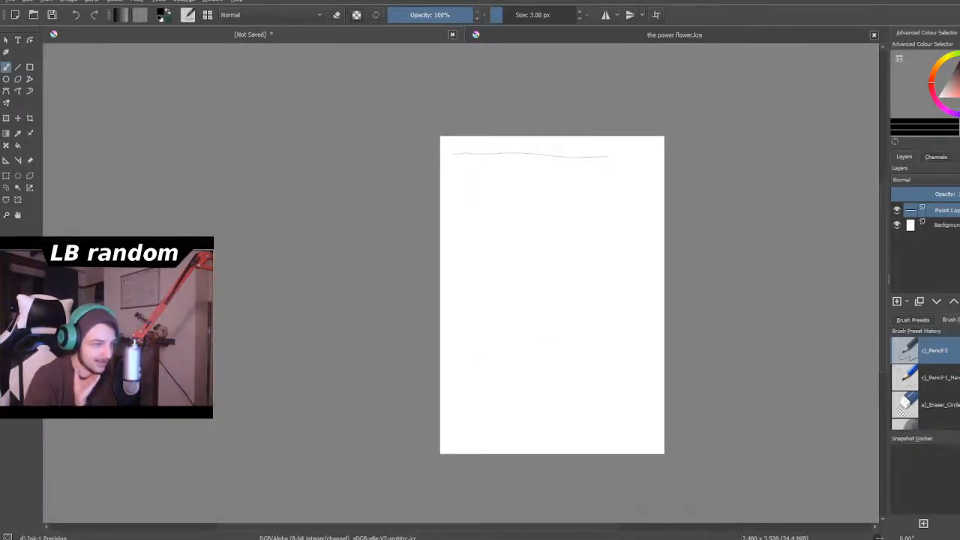
# - Handwrite 1 below the page's centre with 2 and 3 above it on either side, and draw a second wavy line beneath the first
pyautogui.moveTo(541, 347); pyautogui.dragTo(534, 328)
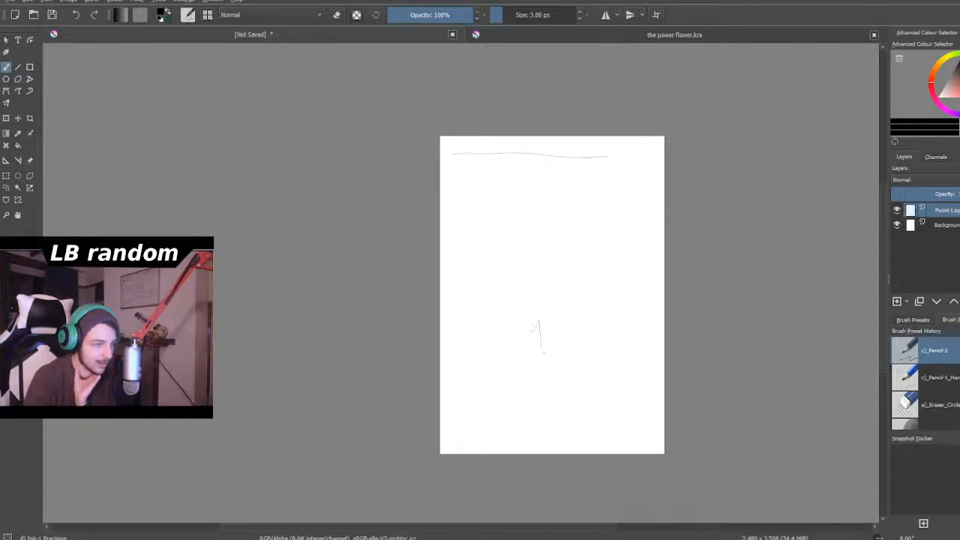
pyautogui.moveTo(471, 276); pyautogui.dragTo(492, 296)
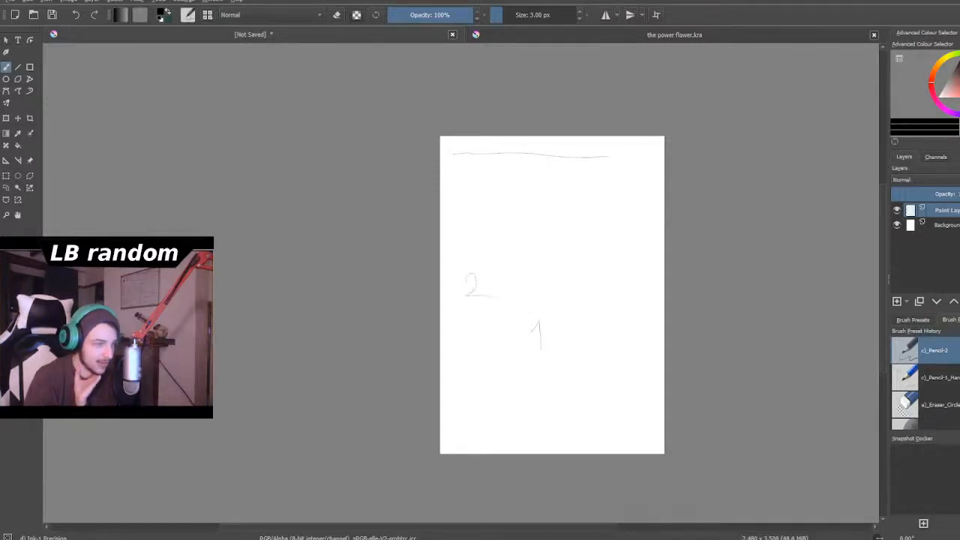
pyautogui.moveTo(579, 263); pyautogui.dragTo(579, 293)
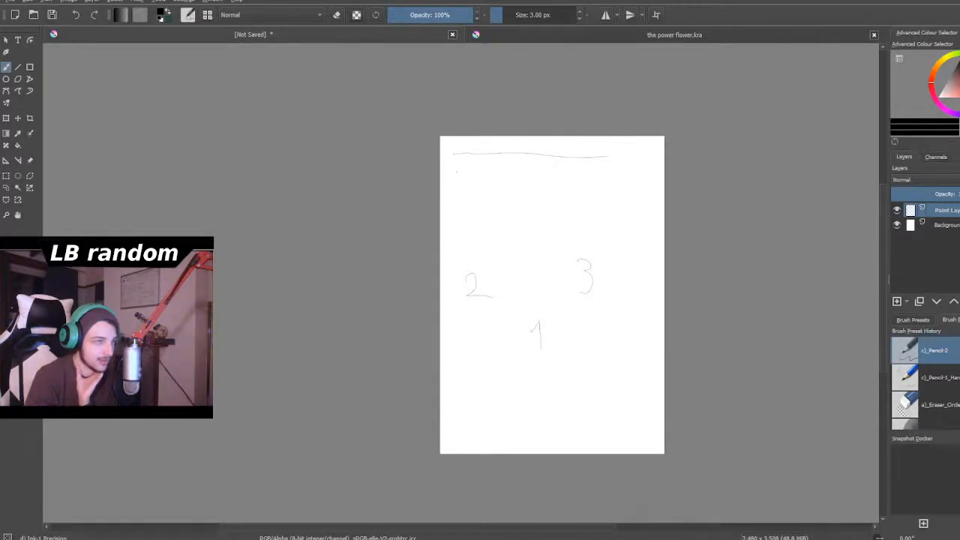
pyautogui.moveTo(452, 175); pyautogui.dragTo(618, 178)
pyautogui.scroll(-1, 529, 129)
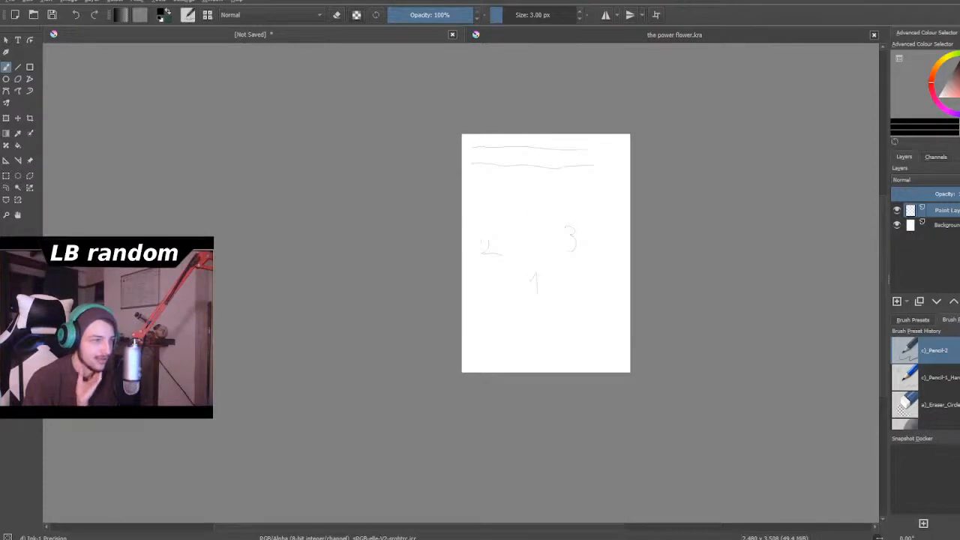
# - Draw a rounded arch just right of the handwritten 3 as the upper part of a head outline
pyautogui.scroll(2, 535, 219)
pyautogui.scroll(-2, 555, 263)
pyautogui.scroll(2, 593, 390)
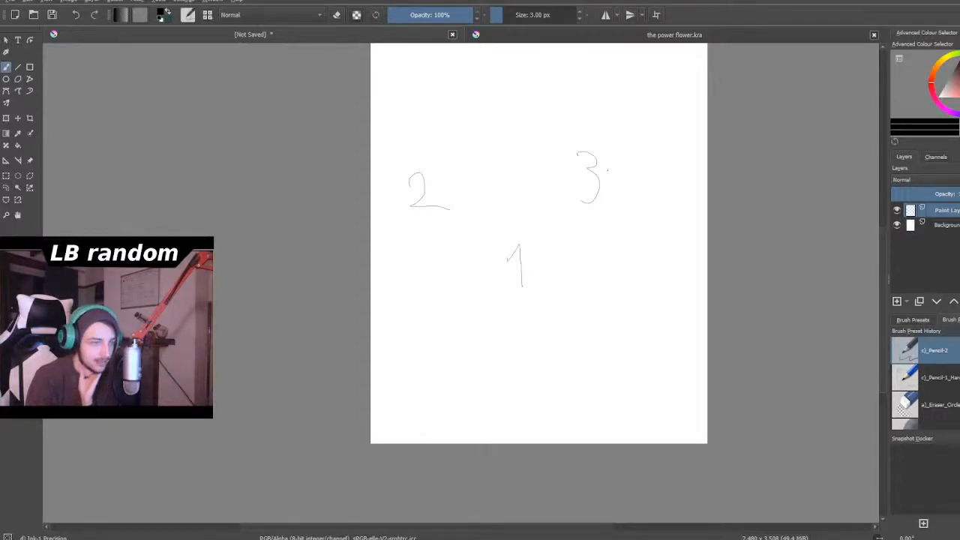
pyautogui.moveTo(603, 156)
pyautogui.mouseDown()
pyautogui.moveTo(605, 174)
pyautogui.moveTo(610, 146)
pyautogui.moveTo(637, 143)
pyautogui.moveTo(657, 178)
pyautogui.mouseUp()
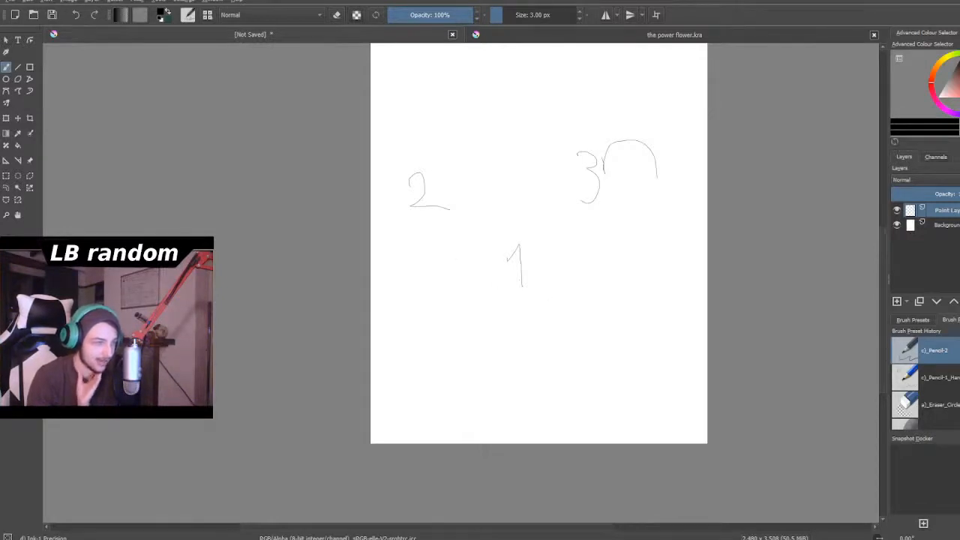
pyautogui.scroll(-4, 522, 250)
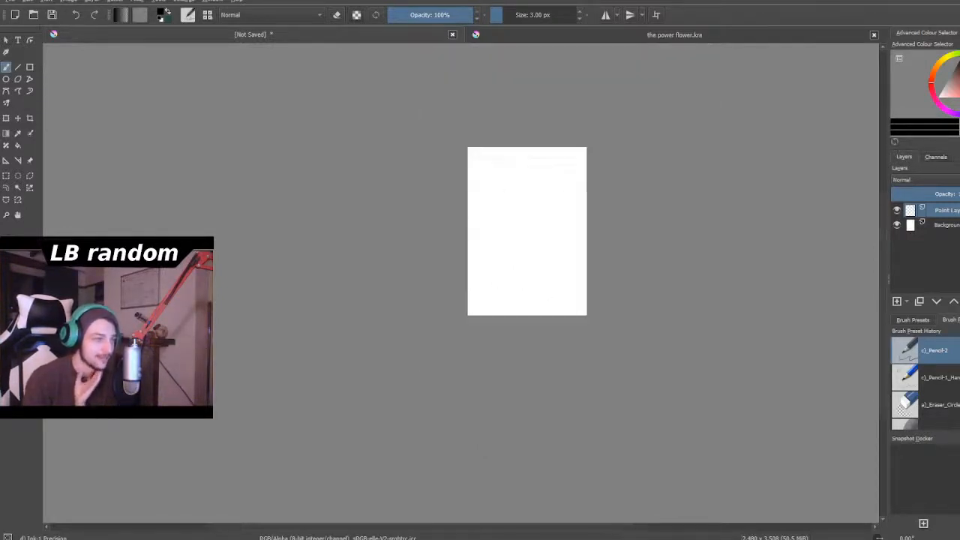
pyautogui.scroll(4, 529, 222)
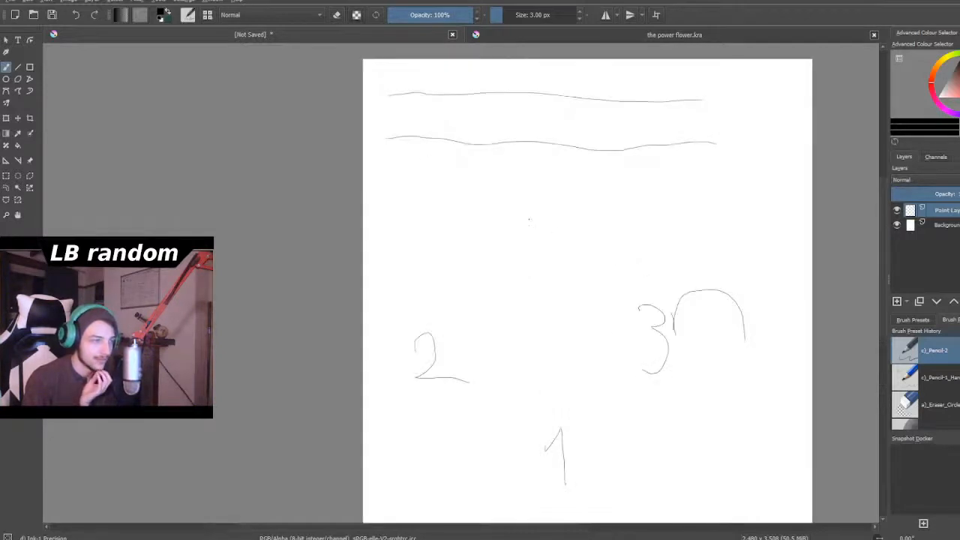
pyautogui.scroll(-1, 529, 220)
pyautogui.scroll(1, 527, 203)
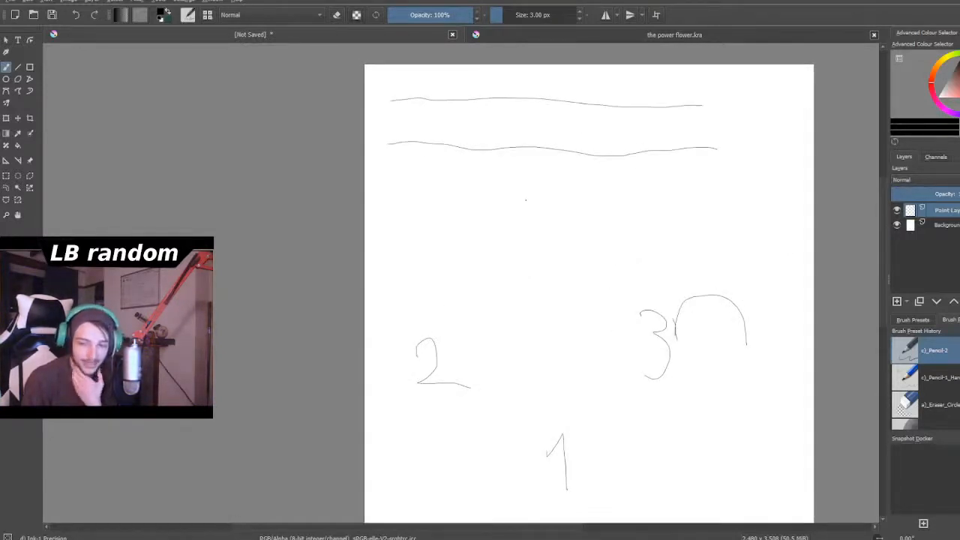
pyautogui.scroll(-3, 526, 200)
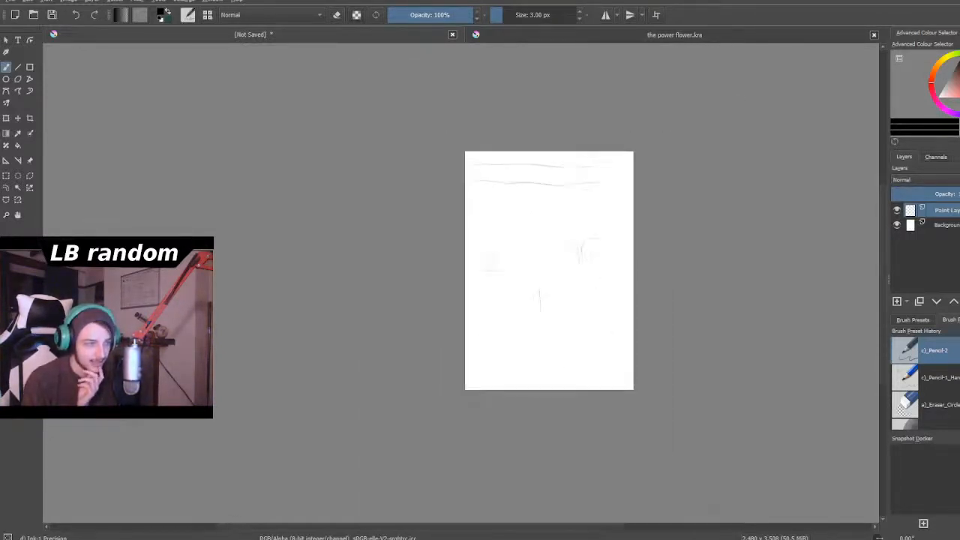
pyautogui.scroll(4, 525, 202)
pyautogui.scroll(-2, 525, 202)
pyautogui.scroll(2, 553, 250)
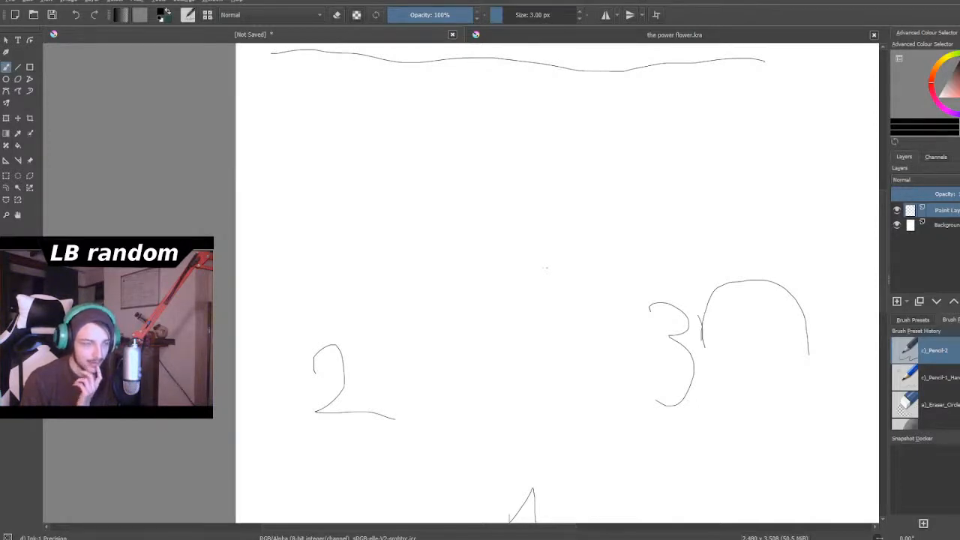
pyautogui.scroll(-2, 545, 268)
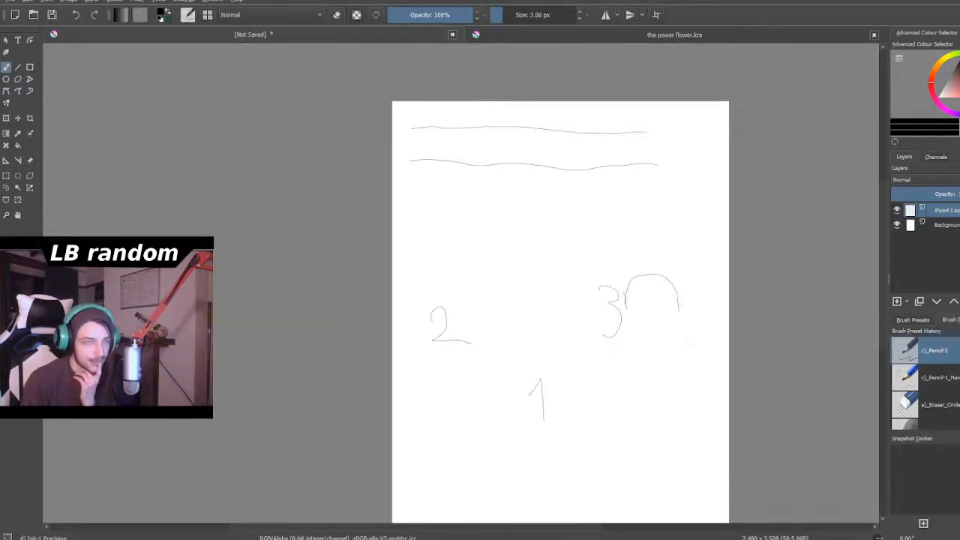
pyautogui.scroll(2, 680, 339)
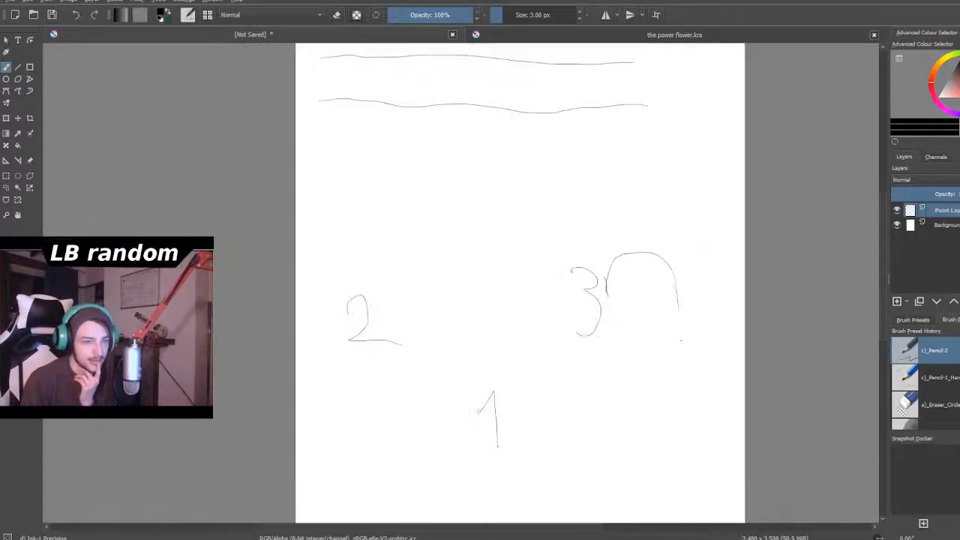
# - Extend the arch beside the 3 down both sides and close it at a pointed chin to complete the head outline
pyautogui.scroll(3, 683, 296)
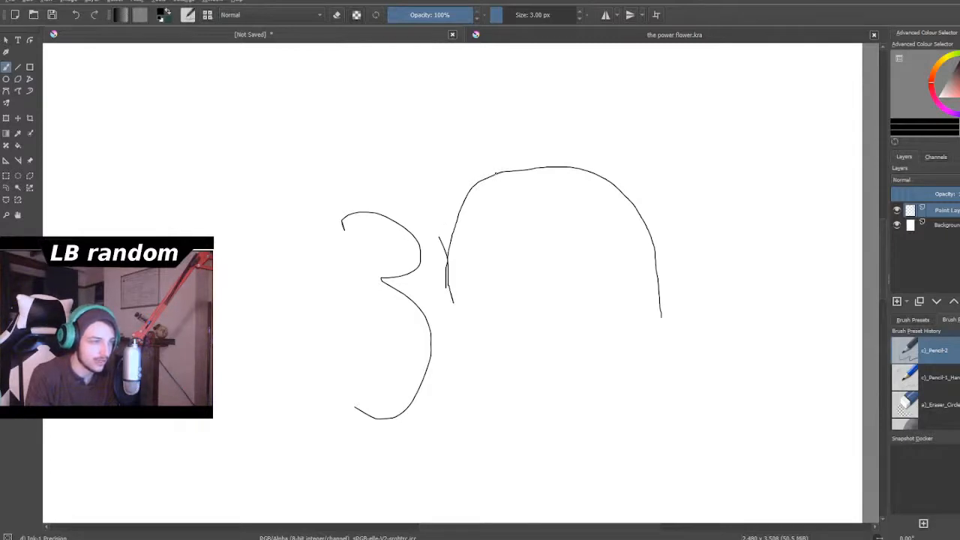
pyautogui.moveTo(494, 172)
pyautogui.mouseDown()
pyautogui.moveTo(454, 210)
pyautogui.moveTo(445, 244)
pyautogui.moveTo(445, 281)
pyautogui.moveTo(479, 364)
pyautogui.mouseUp()
pyautogui.moveTo(652, 262)
pyautogui.mouseDown()
pyautogui.moveTo(644, 350)
pyautogui.moveTo(620, 399)
pyautogui.mouseUp()
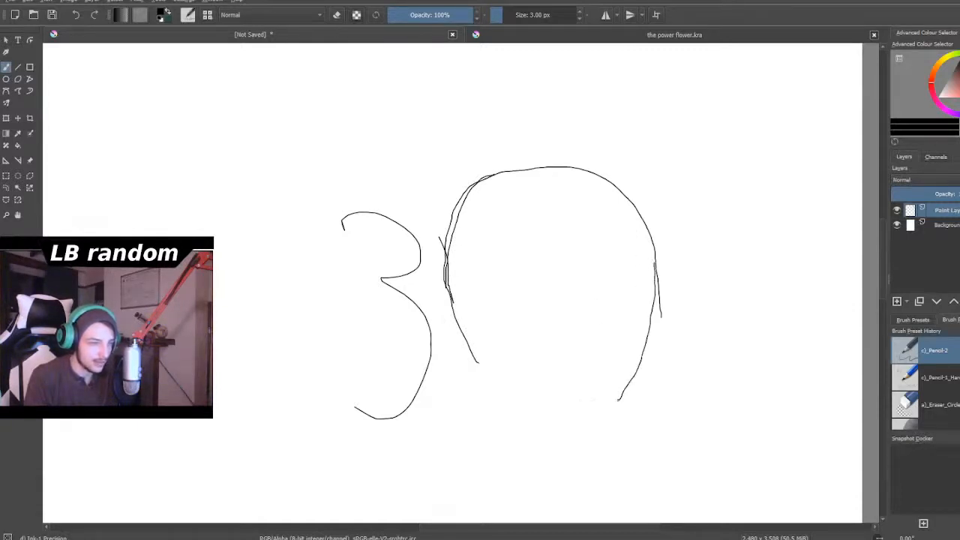
pyautogui.moveTo(473, 357); pyautogui.dragTo(561, 420)
pyautogui.moveTo(626, 386); pyautogui.dragTo(588, 434)
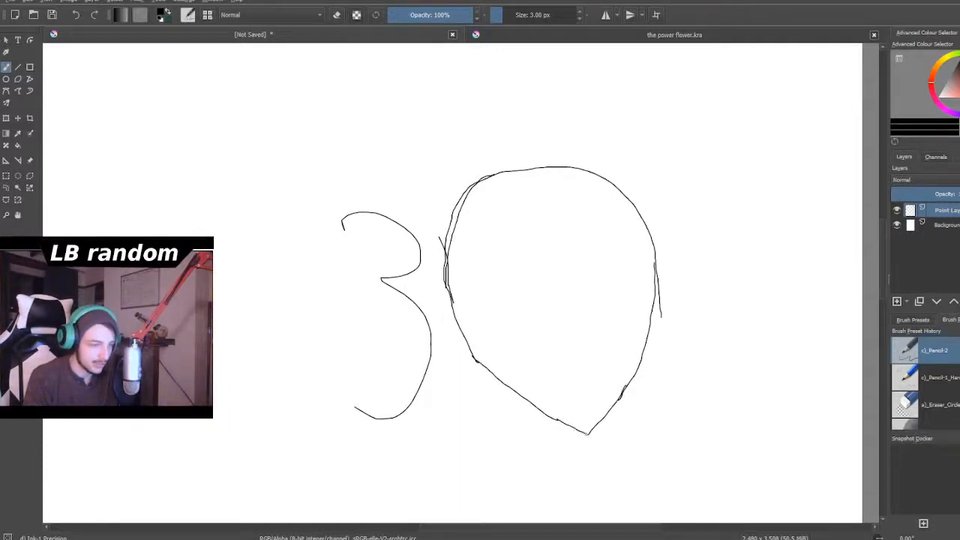
# - Draw a small head outline with a rounded top and narrow chin, overlapping the upper part of the handwritten 2
pyautogui.scroll(-5, 577, 431)
pyautogui.scroll(-2, 499, 441)
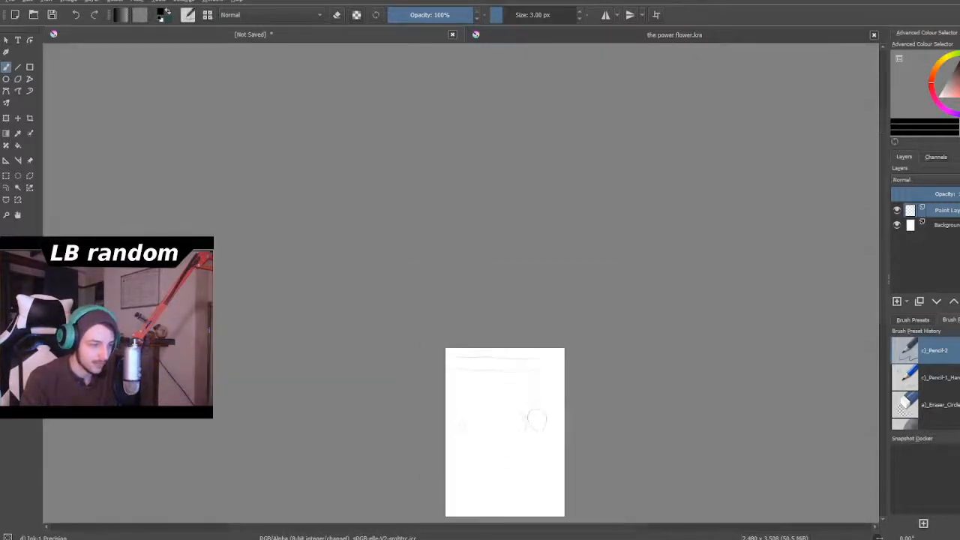
pyautogui.scroll(3, 451, 450)
pyautogui.scroll(-1, 457, 420)
pyautogui.scroll(2, 458, 405)
pyautogui.scroll(3, 484, 336)
pyautogui.scroll(-6, 489, 332)
pyautogui.scroll(3, 492, 332)
pyautogui.scroll(-2, 525, 342)
pyautogui.scroll(3, 525, 319)
pyautogui.scroll(-5, 546, 339)
pyautogui.scroll(1, 547, 350)
pyautogui.scroll(5, 544, 351)
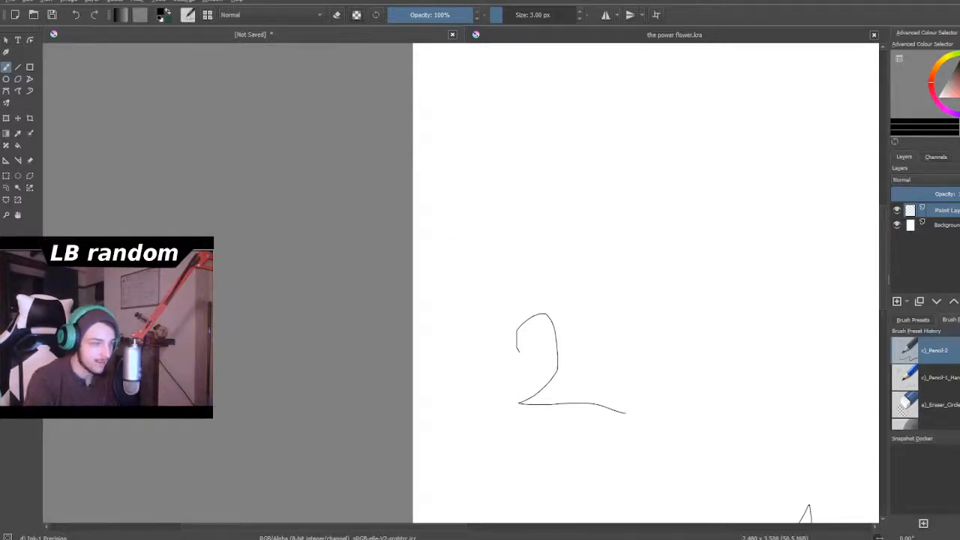
pyautogui.moveTo(449, 310); pyautogui.dragTo(449, 290)
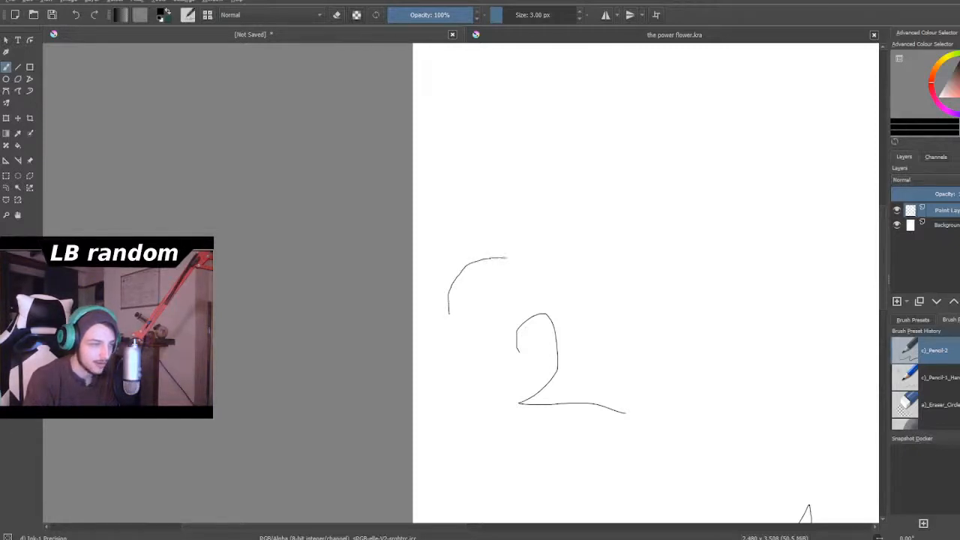
pyautogui.moveTo(524, 262)
pyautogui.mouseDown()
pyautogui.moveTo(538, 279)
pyautogui.moveTo(544, 322)
pyautogui.mouseUp()
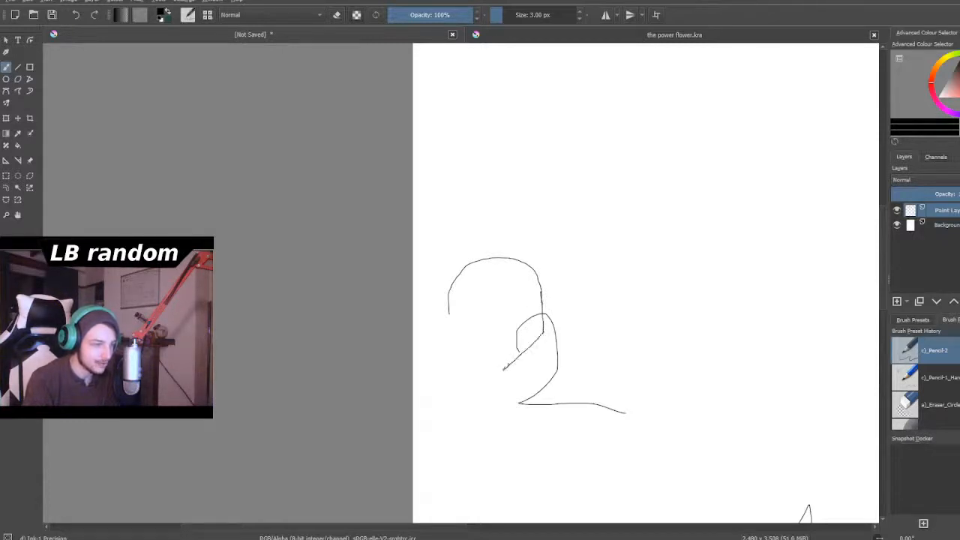
pyautogui.moveTo(540, 339); pyautogui.dragTo(523, 370)
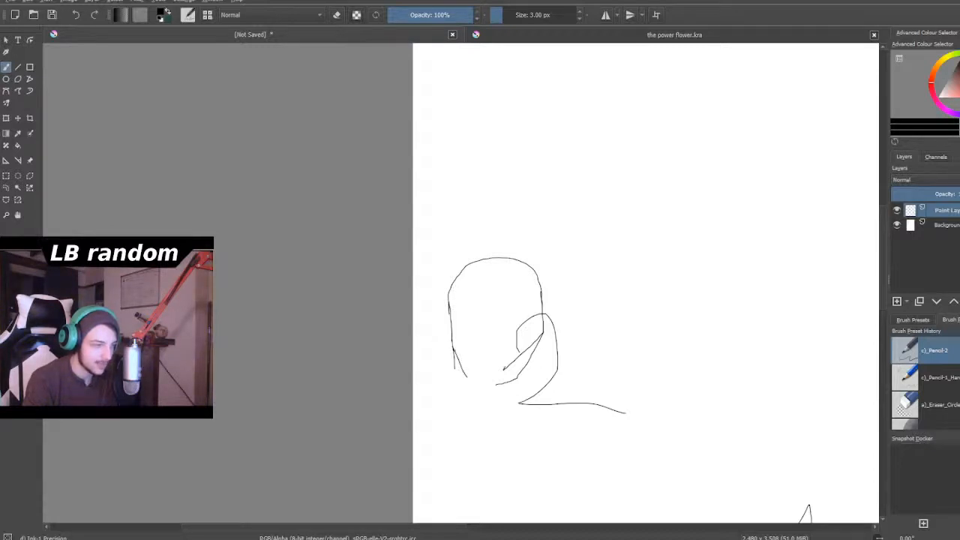
pyautogui.moveTo(468, 375); pyautogui.dragTo(484, 381)
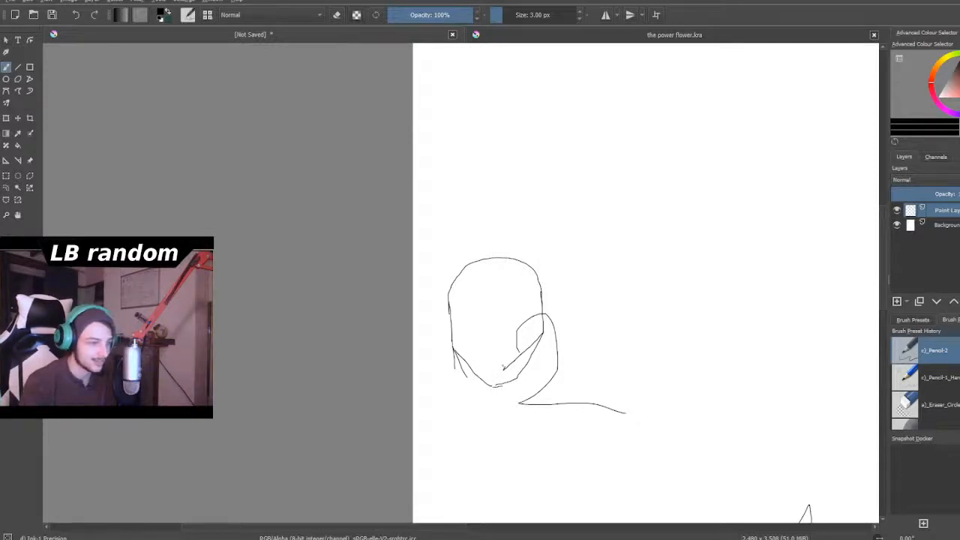
# - Draw the rounded top, long sides and start of the jaw of a larger head around the handwritten 1
pyautogui.scroll(-5, 508, 365)
pyautogui.scroll(5, 534, 392)
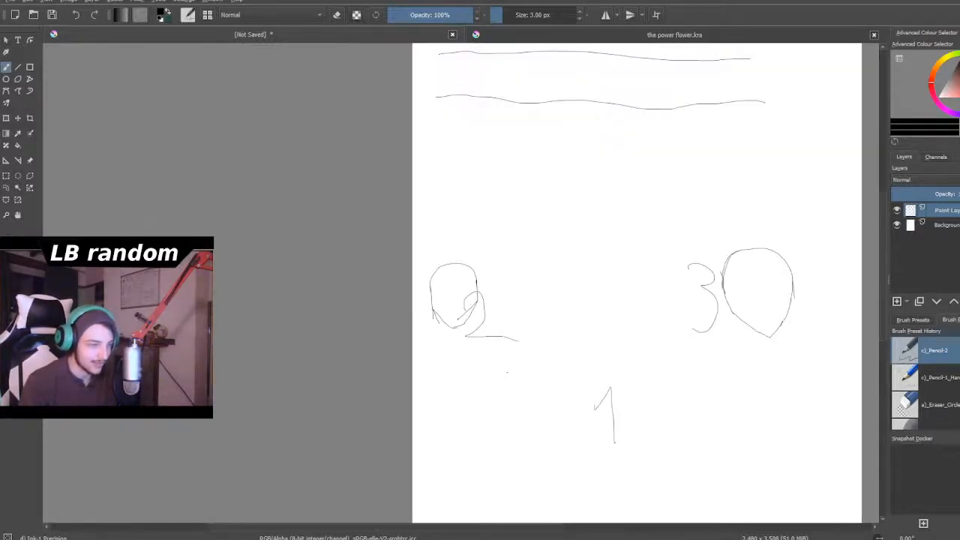
pyautogui.scroll(-4, 580, 312)
pyautogui.scroll(4, 580, 312)
pyautogui.scroll(-3, 580, 312)
pyautogui.scroll(3, 580, 312)
pyautogui.scroll(1, 607, 394)
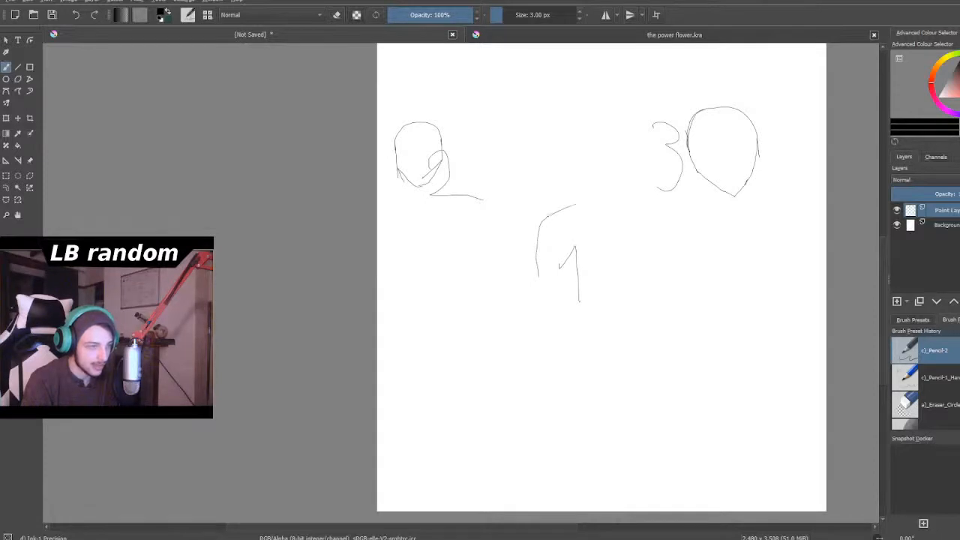
pyautogui.moveTo(598, 203); pyautogui.dragTo(626, 219)
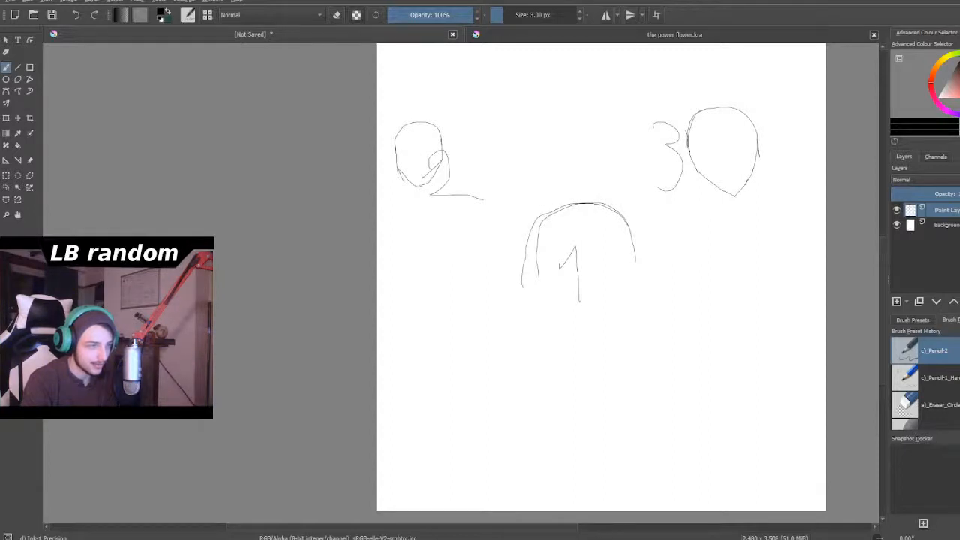
pyautogui.moveTo(530, 252); pyautogui.dragTo(529, 281)
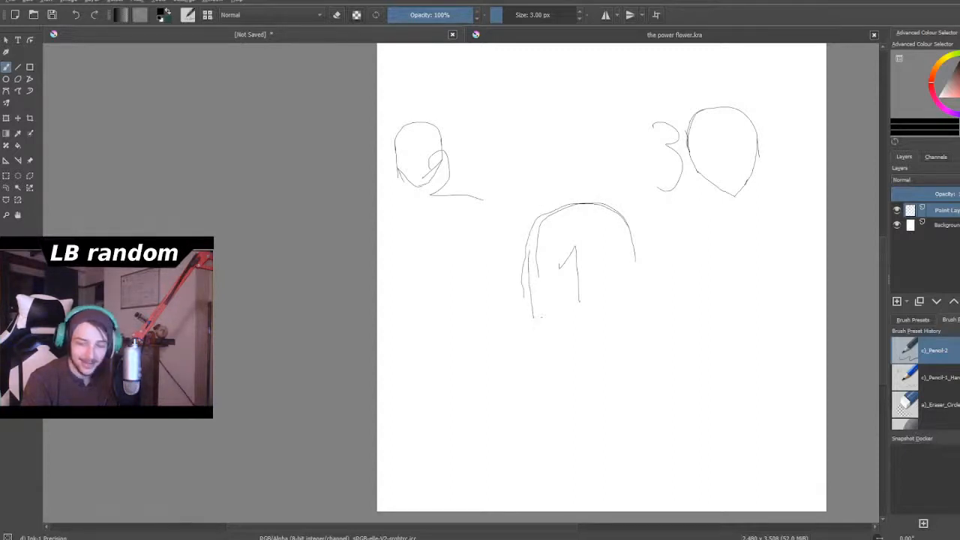
pyautogui.moveTo(533, 317); pyautogui.dragTo(542, 357)
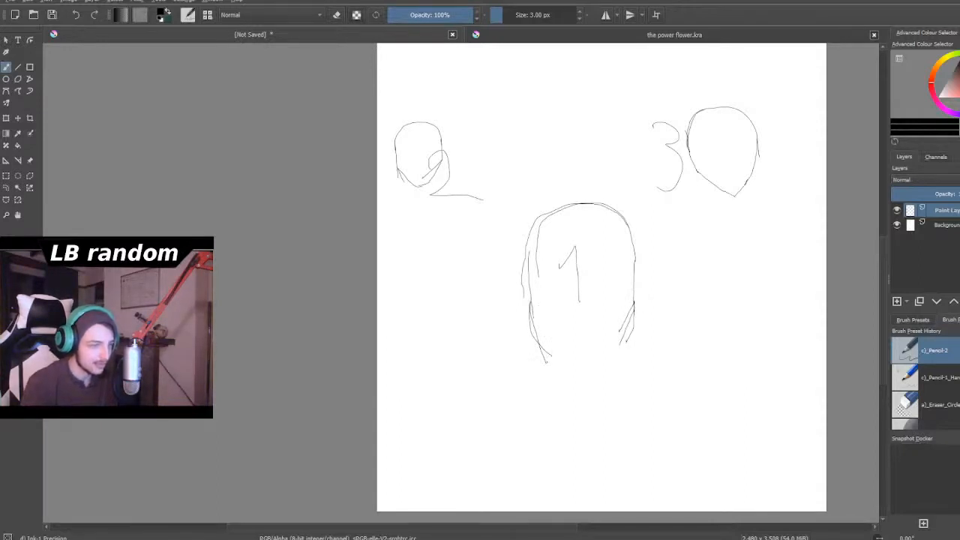
# - Draw a cluster of four short slanted strokes in the blank area left of the head around the 1
pyautogui.scroll(-1, 551, 411)
pyautogui.scroll(1, 545, 323)
pyautogui.scroll(2, 601, 390)
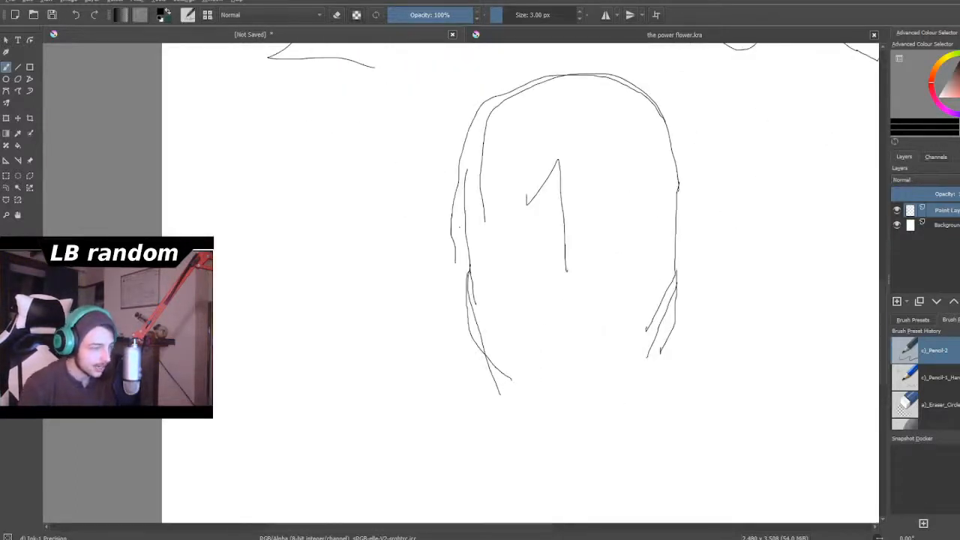
pyautogui.scroll(-1, 429, 241)
pyautogui.scroll(1, 603, 314)
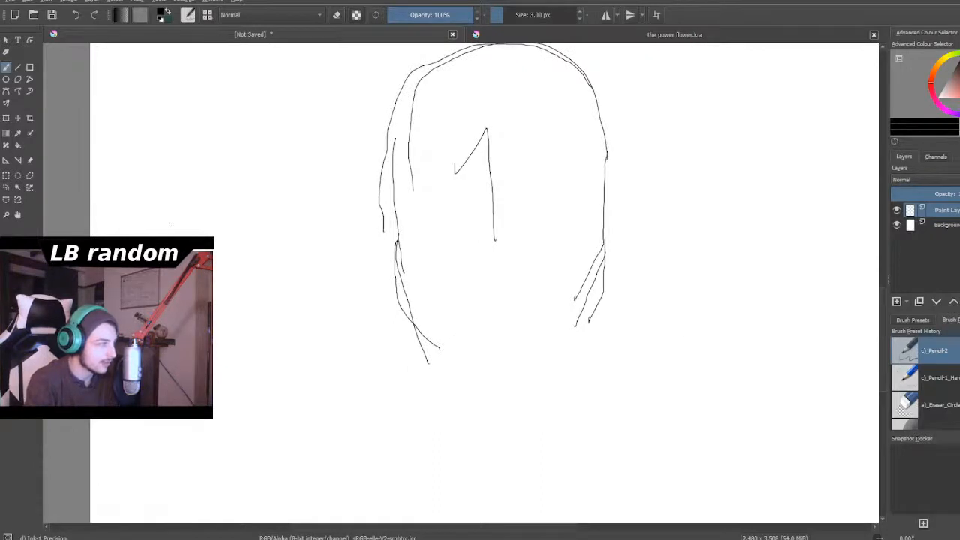
pyautogui.moveTo(176, 174)
pyautogui.mouseDown()
pyautogui.moveTo(155, 207)
pyautogui.moveTo(168, 227)
pyautogui.mouseUp()
pyautogui.moveTo(197, 192); pyautogui.dragTo(179, 226)
pyautogui.moveTo(214, 183); pyautogui.dragTo(188, 219)
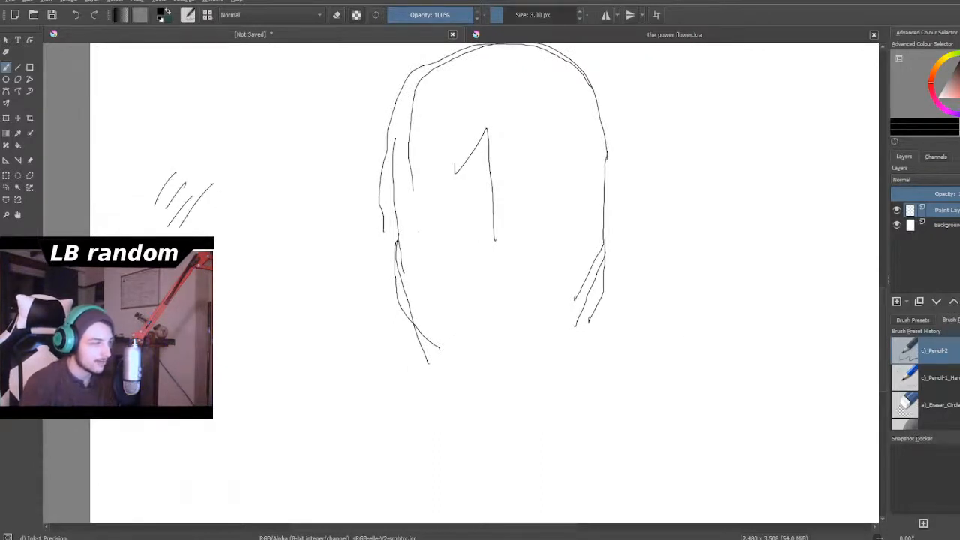
# - Draw the tapering jaw lines on both sides of the head around the 1 and join them with a flat chin
pyautogui.scroll(-1, 614, 222)
pyautogui.moveTo(614, 221); pyautogui.dragTo(576, 194)
pyautogui.scroll(1, 575, 195)
pyautogui.scroll(1, 526, 184)
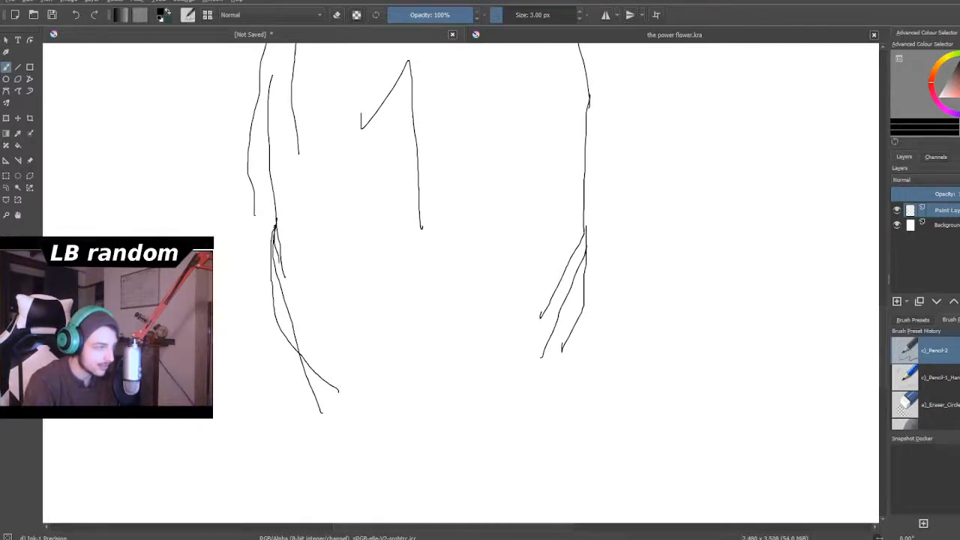
pyautogui.moveTo(275, 262)
pyautogui.mouseDown()
pyautogui.moveTo(282, 295)
pyautogui.moveTo(362, 377)
pyautogui.mouseUp()
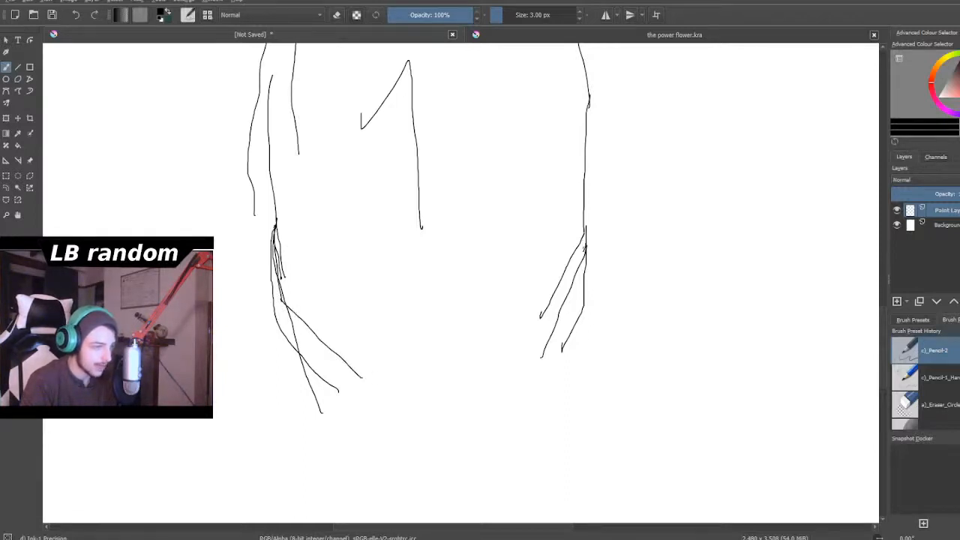
pyautogui.moveTo(579, 263); pyautogui.dragTo(505, 378)
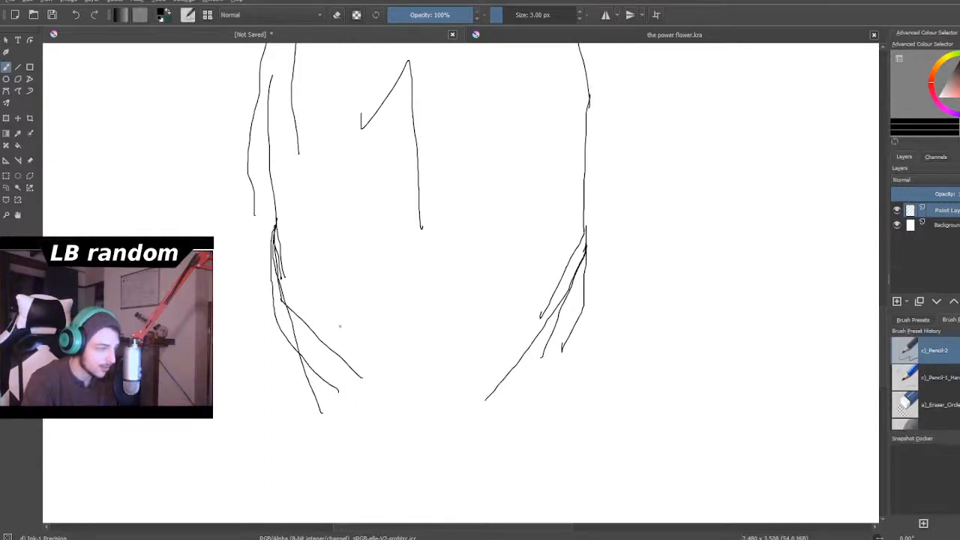
pyautogui.moveTo(370, 390)
pyautogui.mouseDown()
pyautogui.moveTo(388, 403)
pyautogui.moveTo(471, 401)
pyautogui.mouseUp()
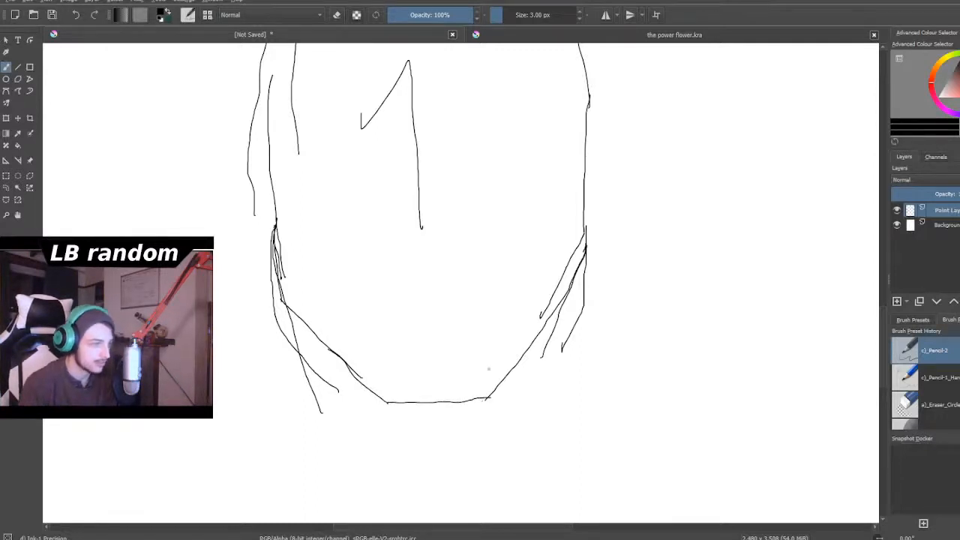
# - Draw a curved stroke joining the left side of the head around the 1 to its rounded top
pyautogui.scroll(-5, 482, 374)
pyautogui.scroll(2, 480, 405)
pyautogui.scroll(-2, 486, 274)
pyautogui.scroll(3, 485, 274)
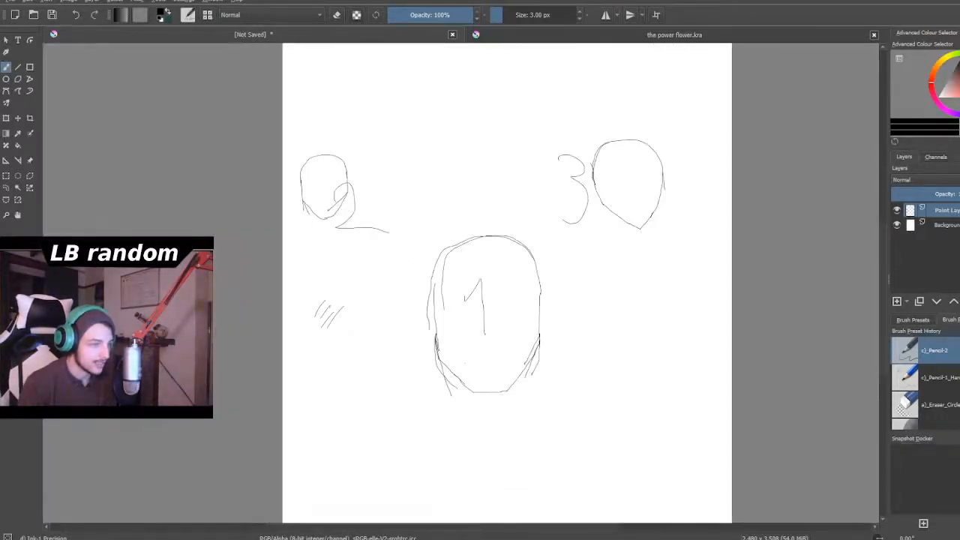
pyautogui.scroll(-3, 480, 300)
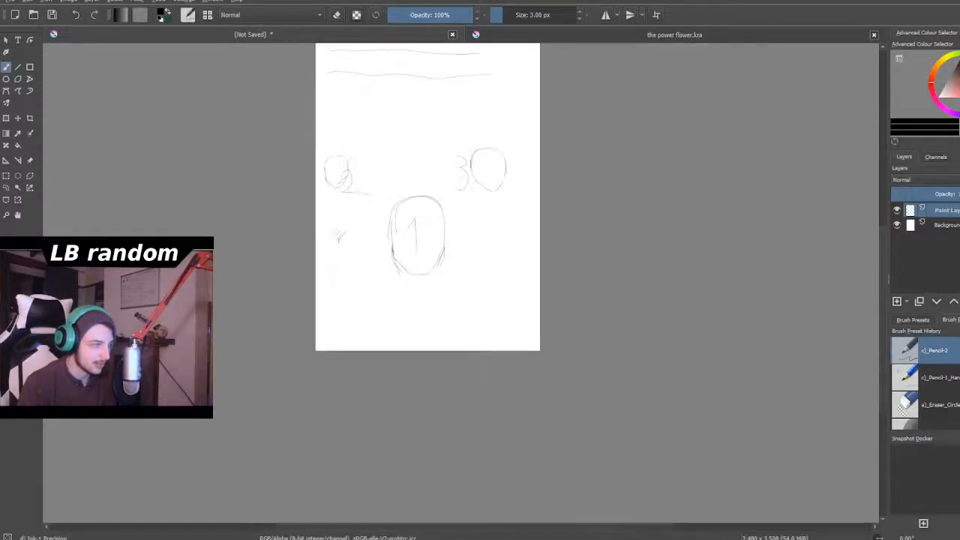
pyautogui.scroll(6, 480, 300)
pyautogui.scroll(-3, 461, 282)
pyautogui.scroll(3, 461, 282)
pyautogui.scroll(-1, 462, 282)
pyautogui.scroll(2, 461, 282)
pyautogui.scroll(-2, 314, 193)
pyautogui.scroll(4, 314, 193)
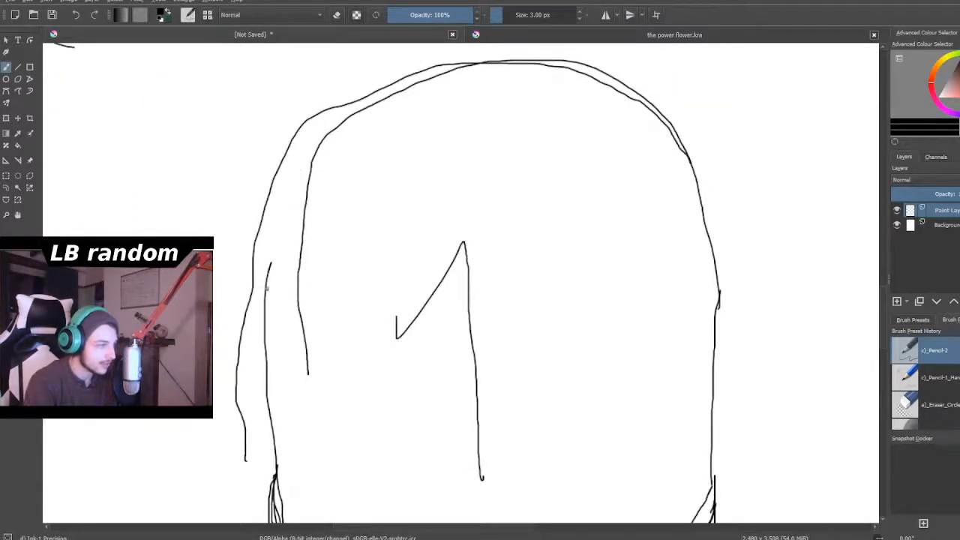
pyautogui.moveTo(269, 266)
pyautogui.mouseDown()
pyautogui.moveTo(288, 193)
pyautogui.moveTo(337, 127)
pyautogui.mouseUp()
# - Erase a piece of the inner left line and the stray overlapping strokes at the left jaw of the head around the 1, using a 16.54 px eraser
pyautogui.click(338, 15)
pyautogui.moveTo(304, 240)
pyautogui.mouseDown()
pyautogui.moveTo(299, 261)
pyautogui.moveTo(305, 229)
pyautogui.mouseUp()
pyautogui.scroll(-3, 613, 148)
pyautogui.scroll(-2, 562, 236)
pyautogui.scroll(4, 569, 259)
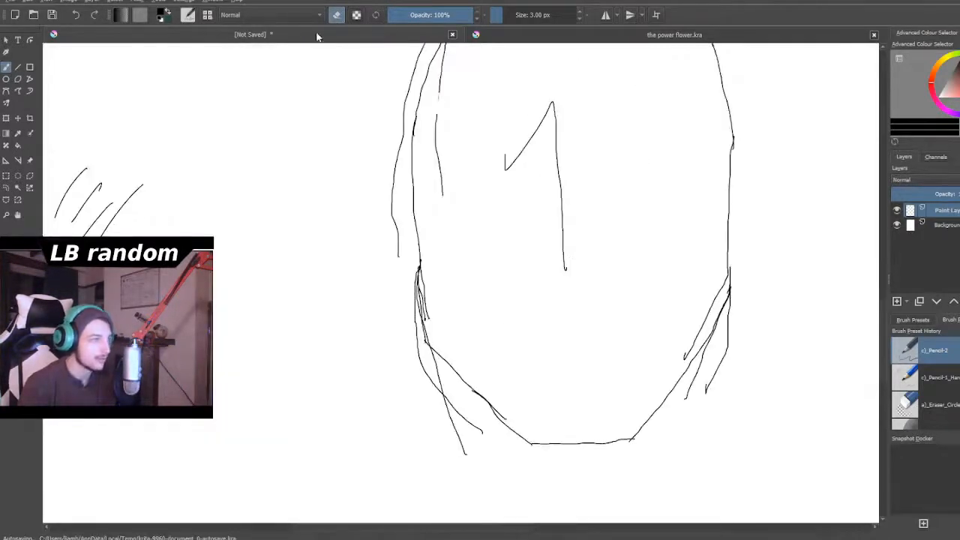
pyautogui.moveTo(497, 15); pyautogui.dragTo(511, 15)
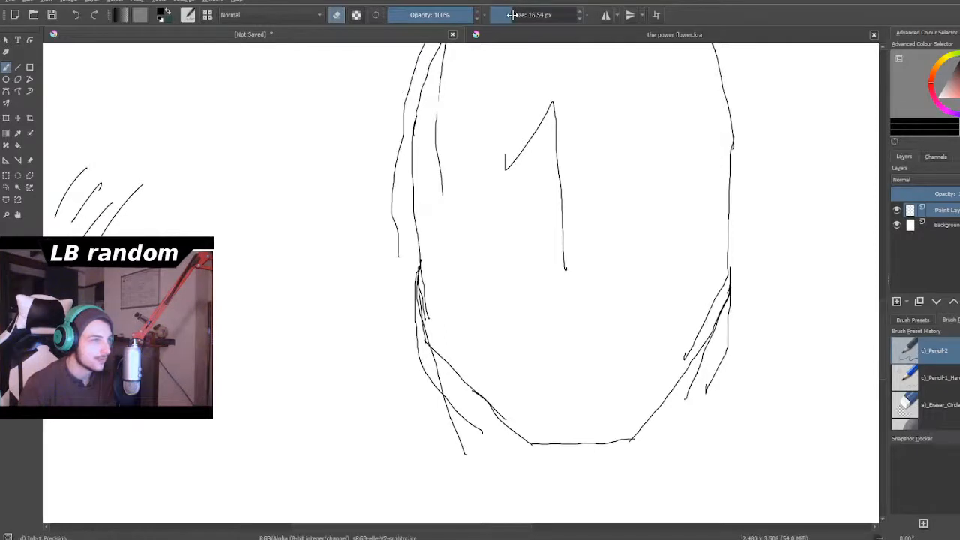
pyautogui.scroll(2, 434, 404)
pyautogui.scroll(-1, 439, 424)
pyautogui.scroll(1, 452, 455)
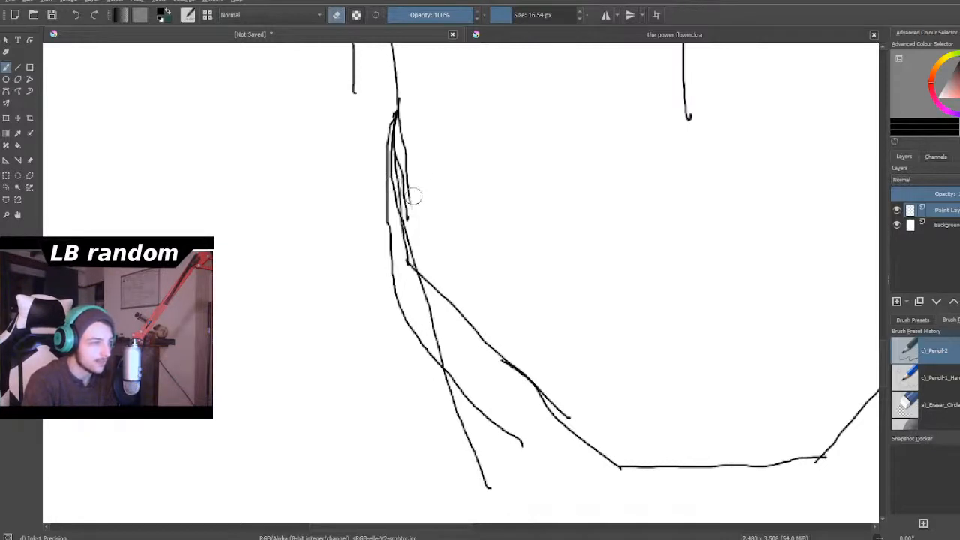
pyautogui.moveTo(382, 232)
pyautogui.mouseDown()
pyautogui.moveTo(417, 368)
pyautogui.moveTo(414, 360)
pyautogui.moveTo(427, 375)
pyautogui.moveTo(434, 362)
pyautogui.moveTo(412, 316)
pyautogui.moveTo(436, 337)
pyautogui.moveTo(480, 414)
pyautogui.moveTo(440, 377)
pyautogui.moveTo(480, 471)
pyautogui.moveTo(430, 375)
pyautogui.moveTo(498, 436)
pyautogui.moveTo(528, 450)
pyautogui.moveTo(427, 338)
pyautogui.moveTo(421, 311)
pyautogui.moveTo(440, 324)
pyautogui.moveTo(417, 284)
pyautogui.mouseUp()
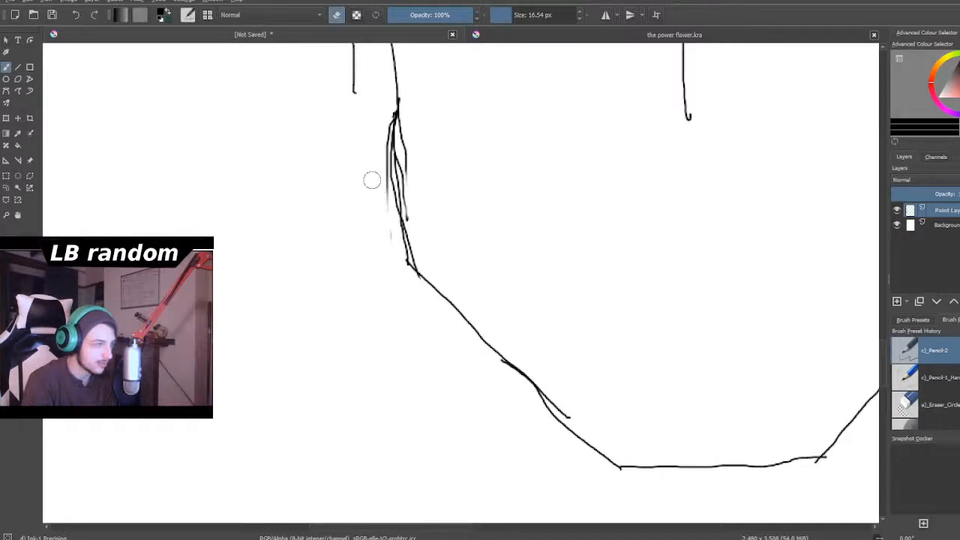
pyautogui.moveTo(380, 129)
pyautogui.mouseDown()
pyautogui.moveTo(389, 181)
pyautogui.moveTo(388, 139)
pyautogui.moveTo(389, 160)
pyautogui.moveTo(402, 129)
pyautogui.moveTo(404, 206)
pyautogui.moveTo(395, 187)
pyautogui.moveTo(404, 235)
pyautogui.moveTo(412, 218)
pyautogui.moveTo(392, 228)
pyautogui.moveTo(382, 219)
pyautogui.moveTo(397, 114)
pyautogui.mouseUp()
# - Redraw the left jaw edge of the head around the 1 as one thick line with a 9.29 px brush
pyautogui.click(336, 14)
pyautogui.moveTo(516, 15); pyautogui.dragTo(509, 14)
pyautogui.moveTo(397, 98)
pyautogui.mouseDown()
pyautogui.moveTo(406, 242)
pyautogui.moveTo(421, 275)
pyautogui.mouseUp()
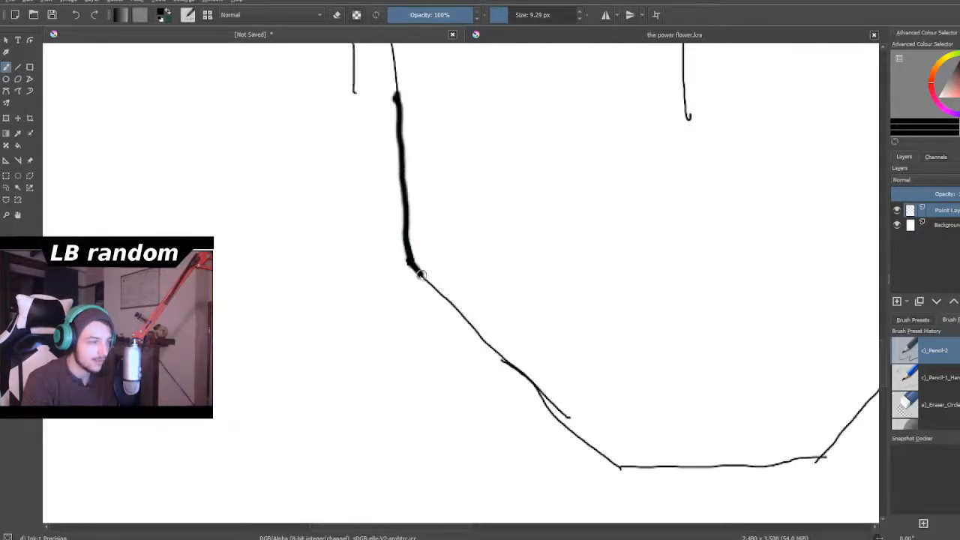
# - Erase the broken inner line along the upper left side of the head around the 1
pyautogui.scroll(-5, 415, 277)
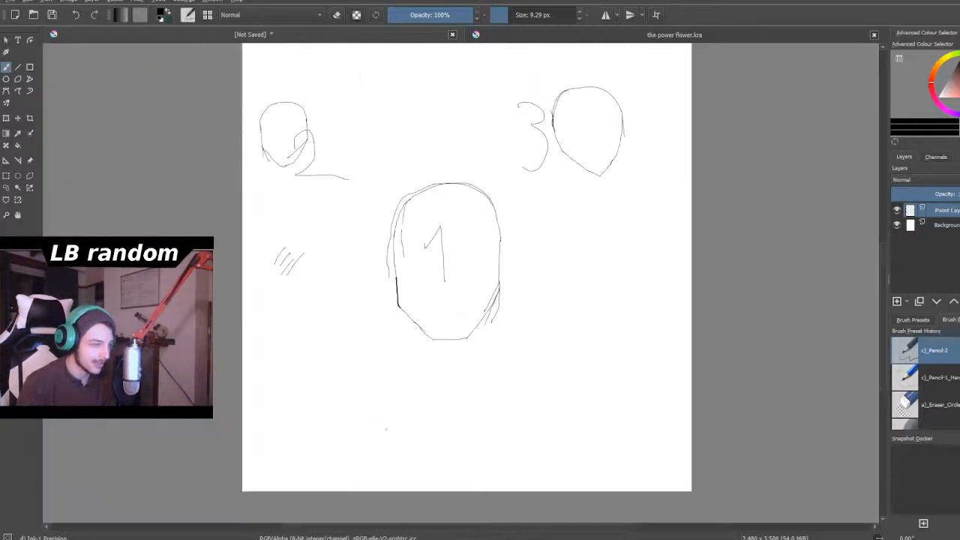
pyautogui.scroll(2, 386, 429)
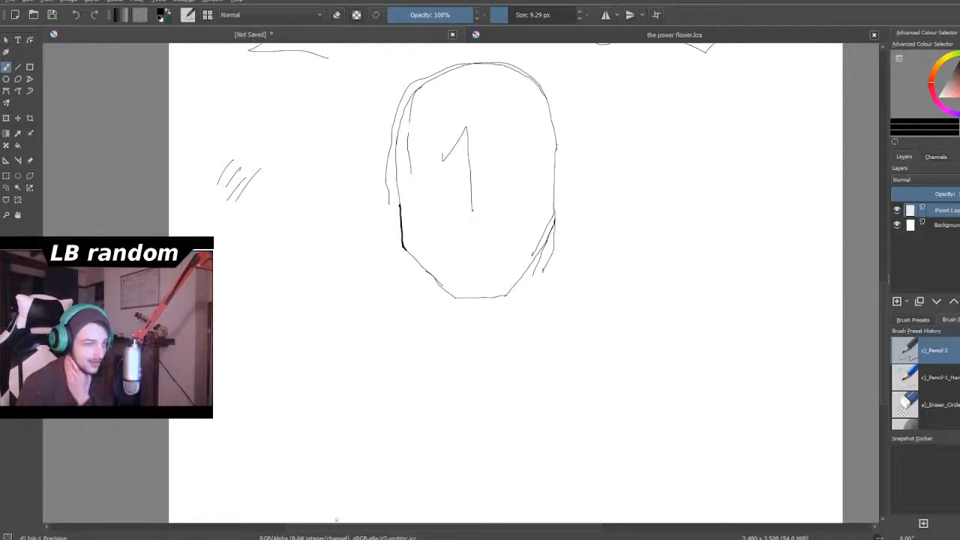
pyautogui.scroll(-2, 522, 234)
pyautogui.scroll(2, 530, 225)
pyautogui.scroll(4, 450, 150)
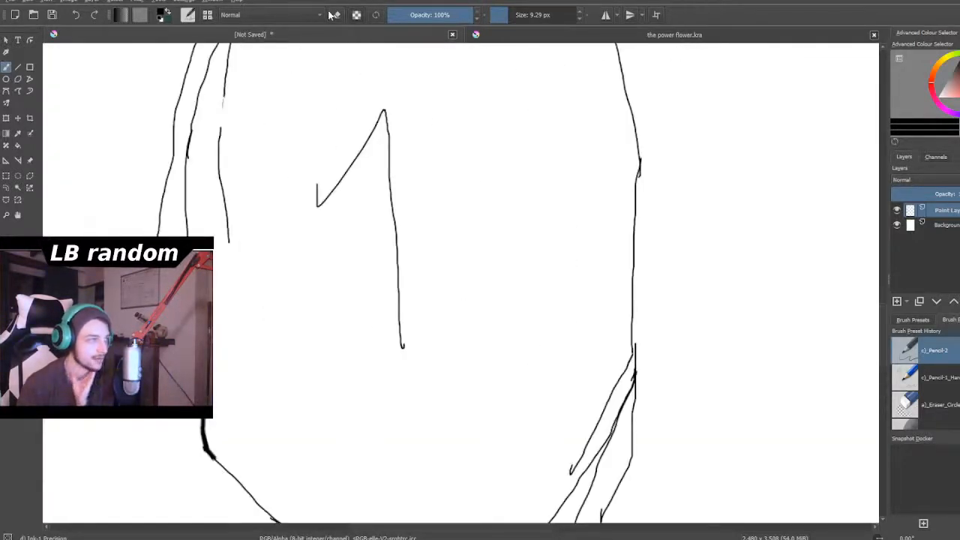
pyautogui.scroll(-2, 271, 105)
pyautogui.scroll(-2, 271, 105)
pyautogui.scroll(3, 251, 71)
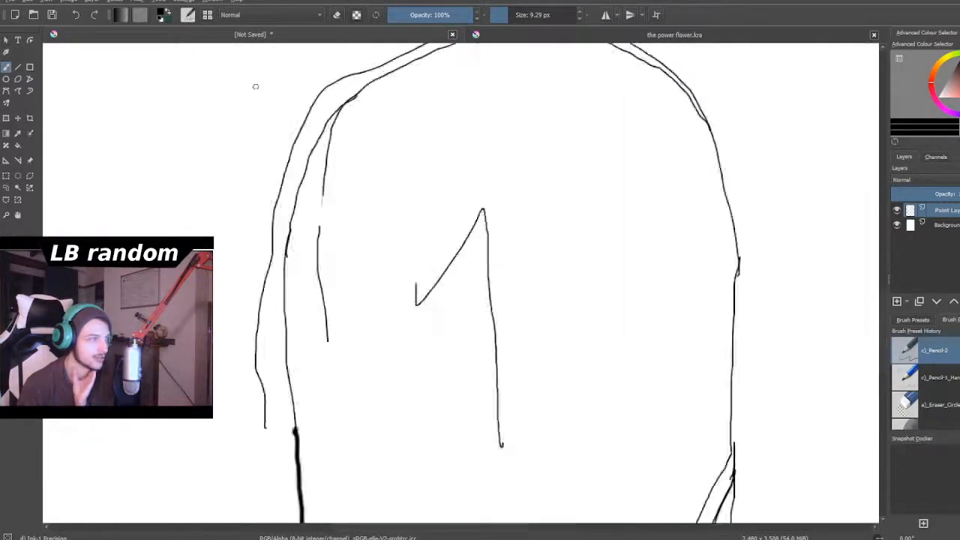
pyautogui.scroll(1, 371, 232)
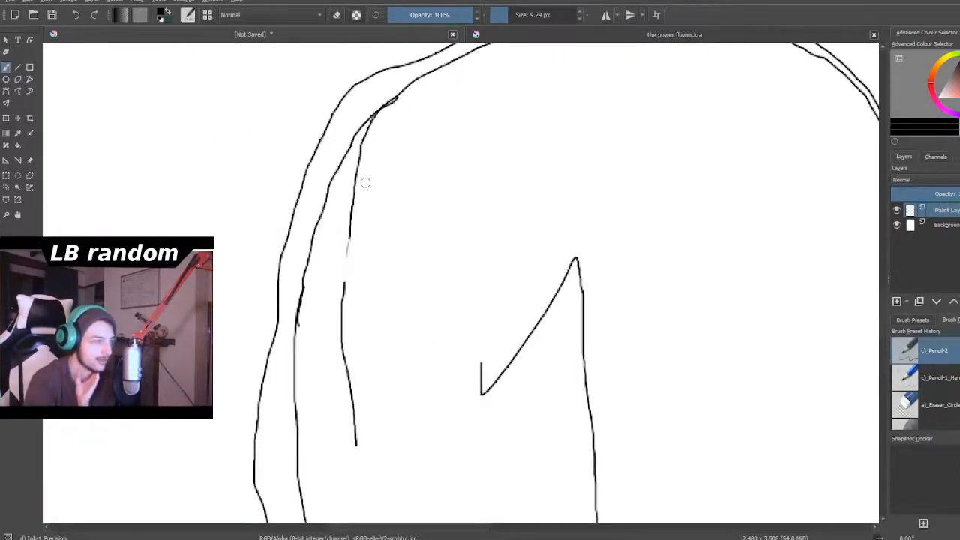
pyautogui.moveTo(356, 248)
pyautogui.mouseDown()
pyautogui.moveTo(357, 216)
pyautogui.moveTo(346, 286)
pyautogui.moveTo(342, 240)
pyautogui.moveTo(339, 276)
pyautogui.moveTo(351, 416)
pyautogui.moveTo(343, 313)
pyautogui.moveTo(361, 202)
pyautogui.moveTo(343, 223)
pyautogui.moveTo(386, 115)
pyautogui.mouseUp()
pyautogui.click(336, 15)
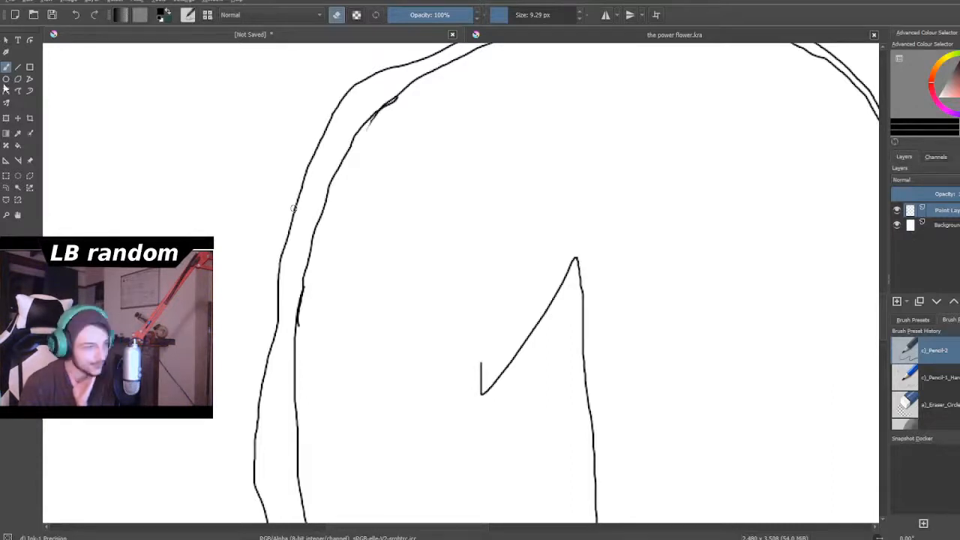
# - Erase the stray strokes on both sides of the right jaw line of the head around the 1
pyautogui.scroll(-5, 350, 294)
pyautogui.scroll(-2, 354, 294)
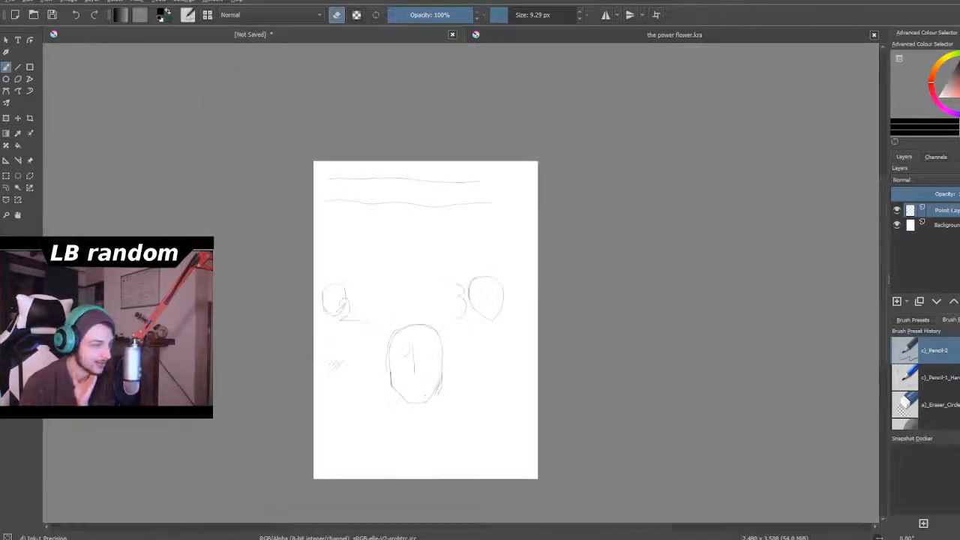
pyautogui.scroll(8, 354, 294)
pyautogui.scroll(2, 460, 361)
pyautogui.scroll(-2, 477, 381)
pyautogui.scroll(2, 475, 444)
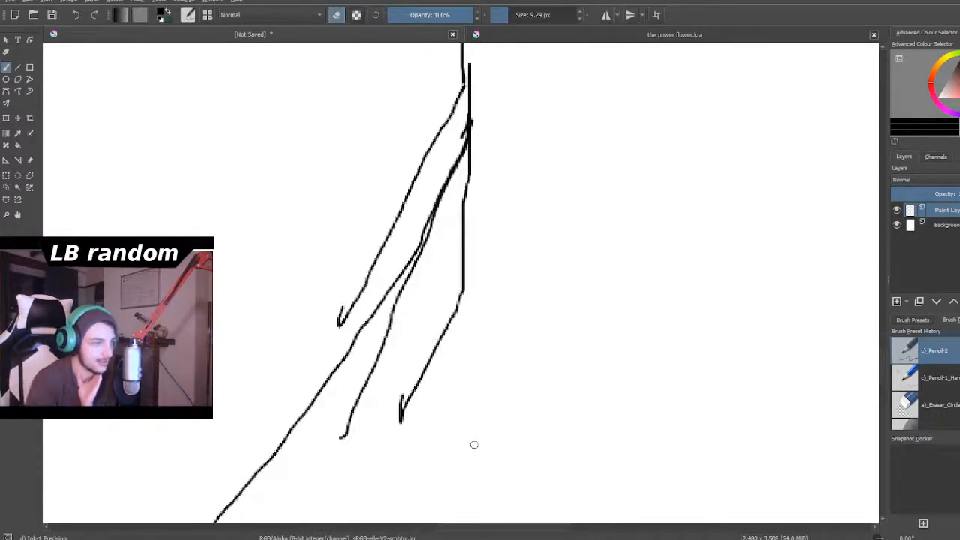
pyautogui.moveTo(472, 195)
pyautogui.mouseDown()
pyautogui.moveTo(474, 151)
pyautogui.moveTo(475, 224)
pyautogui.moveTo(459, 247)
pyautogui.moveTo(455, 290)
pyautogui.moveTo(466, 274)
pyautogui.moveTo(385, 424)
pyautogui.moveTo(409, 383)
pyautogui.moveTo(397, 440)
pyautogui.mouseUp()
pyautogui.moveTo(400, 360)
pyautogui.mouseDown()
pyautogui.moveTo(331, 450)
pyautogui.moveTo(407, 290)
pyautogui.moveTo(396, 261)
pyautogui.moveTo(365, 268)
pyautogui.moveTo(352, 306)
pyautogui.moveTo(328, 333)
pyautogui.moveTo(377, 257)
pyautogui.moveTo(361, 289)
pyautogui.moveTo(450, 100)
pyautogui.moveTo(426, 181)
pyautogui.moveTo(460, 90)
pyautogui.moveTo(456, 132)
pyautogui.mouseUp()
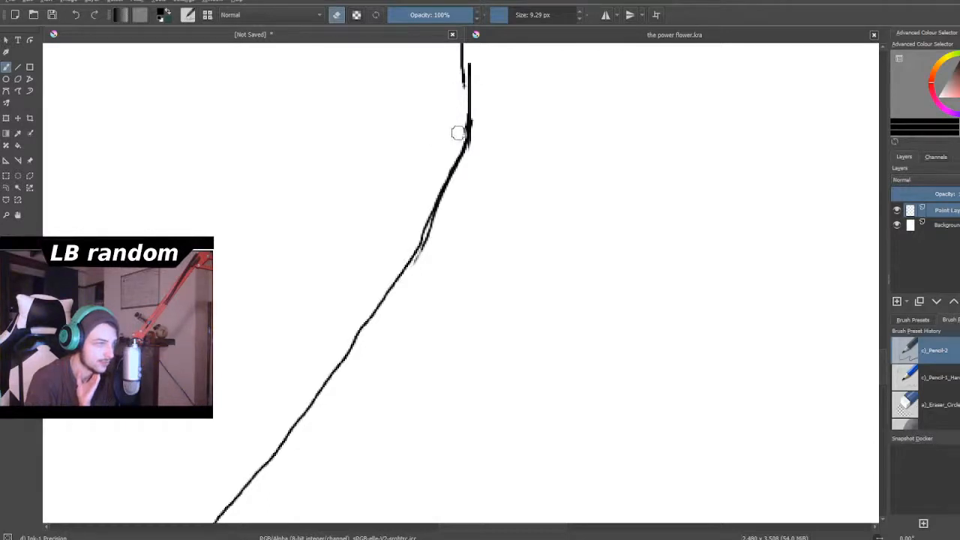
# - Erase the duplicate outer line along the left side of the head around the 1
pyautogui.scroll(-2, 460, 79)
pyautogui.scroll(-5, 460, 79)
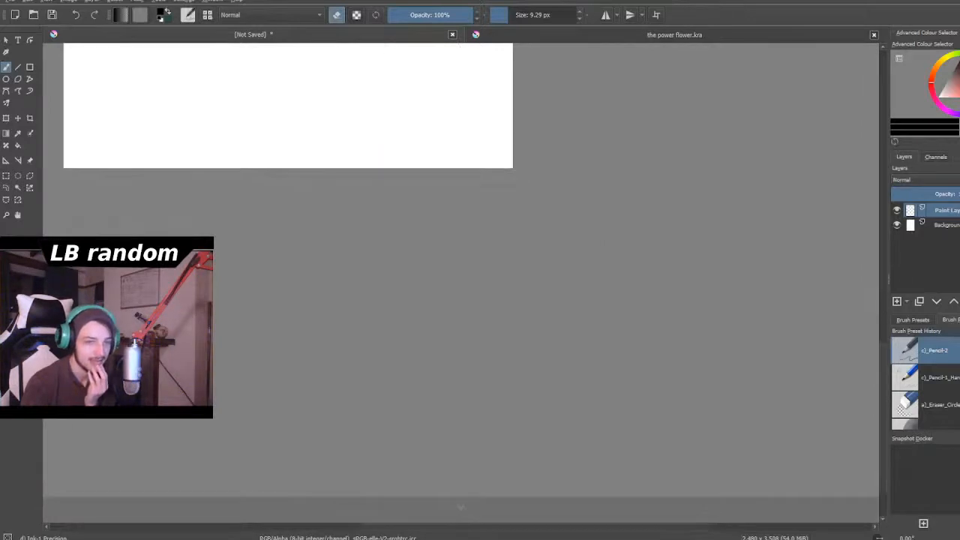
pyautogui.moveTo(881, 349); pyautogui.dragTo(894, 234)
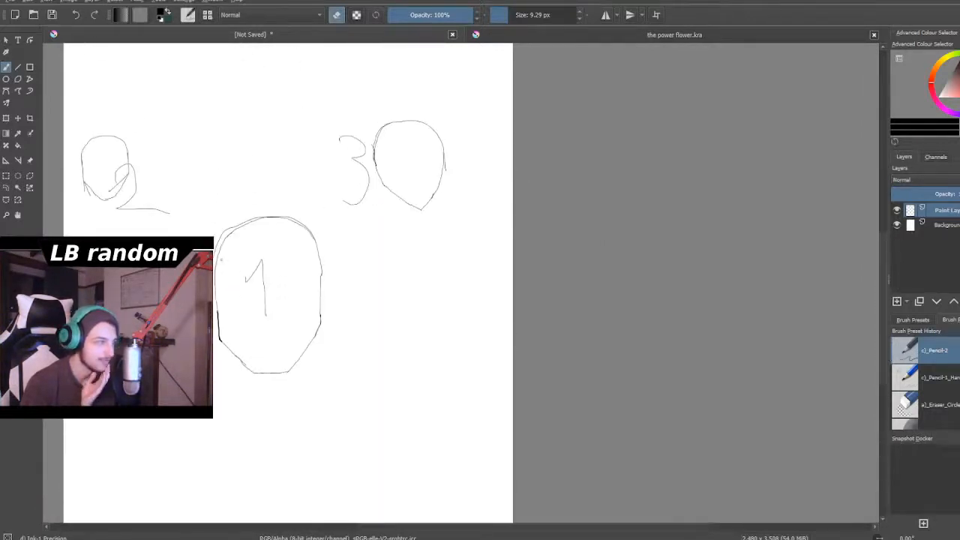
pyautogui.scroll(2, 219, 259)
pyautogui.scroll(1, 184, 269)
pyautogui.scroll(-1, 184, 267)
pyautogui.scroll(3, 195, 324)
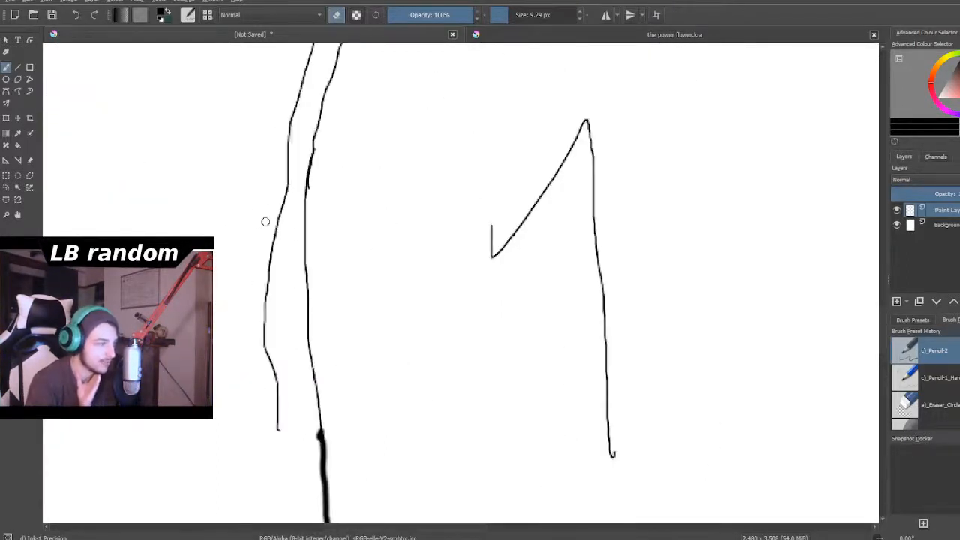
pyautogui.moveTo(284, 205)
pyautogui.mouseDown()
pyautogui.moveTo(265, 373)
pyautogui.moveTo(263, 315)
pyautogui.moveTo(278, 440)
pyautogui.moveTo(293, 112)
pyautogui.mouseUp()
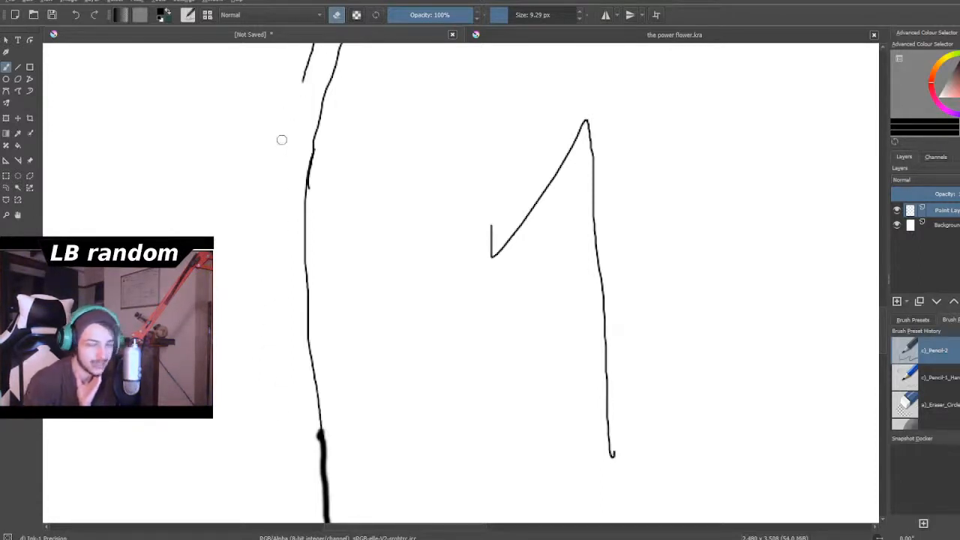
# - Erase the remaining duplicate outer line over the upper left curve of the head around the 1
pyautogui.scroll(-2, 282, 138)
pyautogui.scroll(-3, 225, 151)
pyautogui.scroll(6, 321, 61)
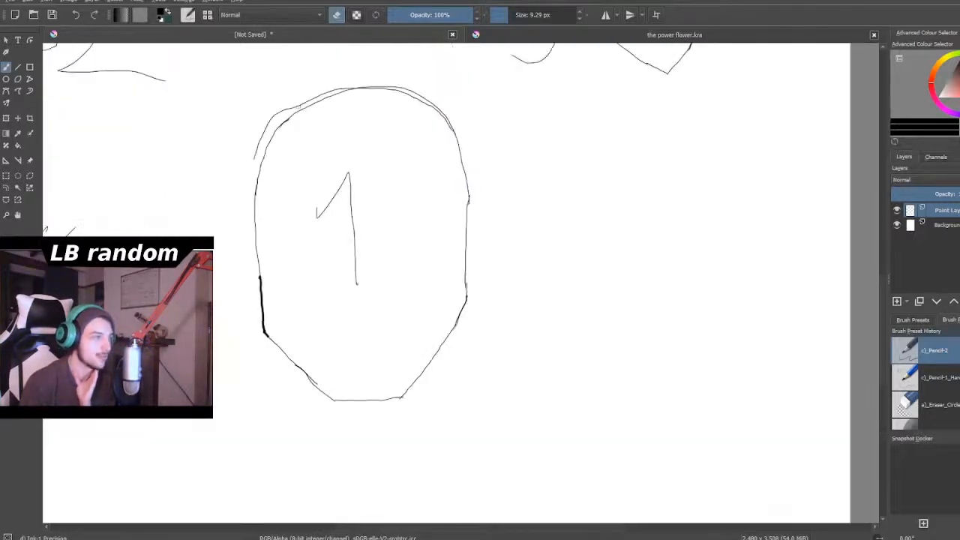
pyautogui.scroll(2, 293, 93)
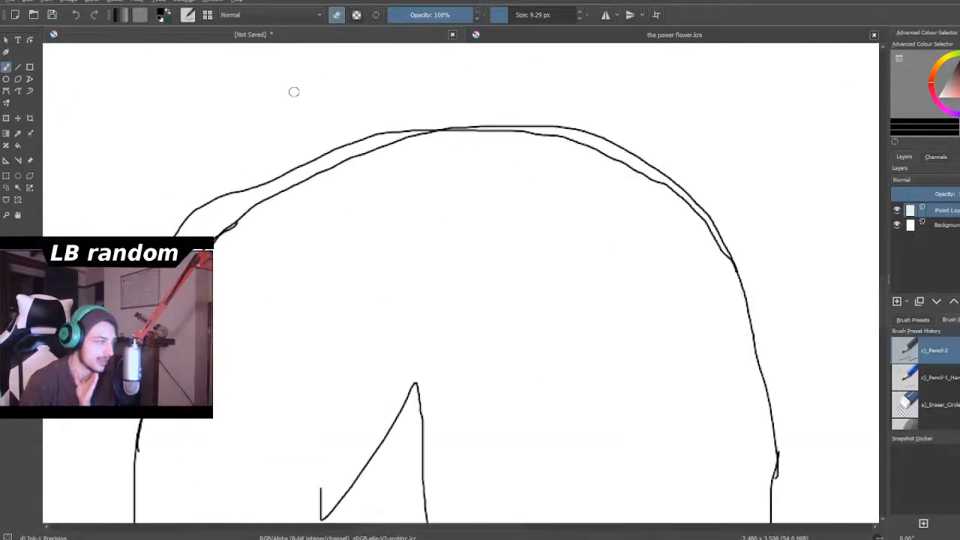
pyautogui.moveTo(202, 180); pyautogui.dragTo(174, 238)
pyautogui.moveTo(208, 208)
pyautogui.mouseDown()
pyautogui.moveTo(250, 177)
pyautogui.moveTo(284, 169)
pyautogui.moveTo(269, 178)
pyautogui.moveTo(282, 180)
pyautogui.moveTo(212, 200)
pyautogui.moveTo(375, 133)
pyautogui.moveTo(362, 141)
pyautogui.moveTo(426, 129)
pyautogui.mouseUp()
# - Redraw the left side of the head around the 1 with the 9.29 px brush, joining it to the thick jaw line
pyautogui.scroll(-3, 441, 165)
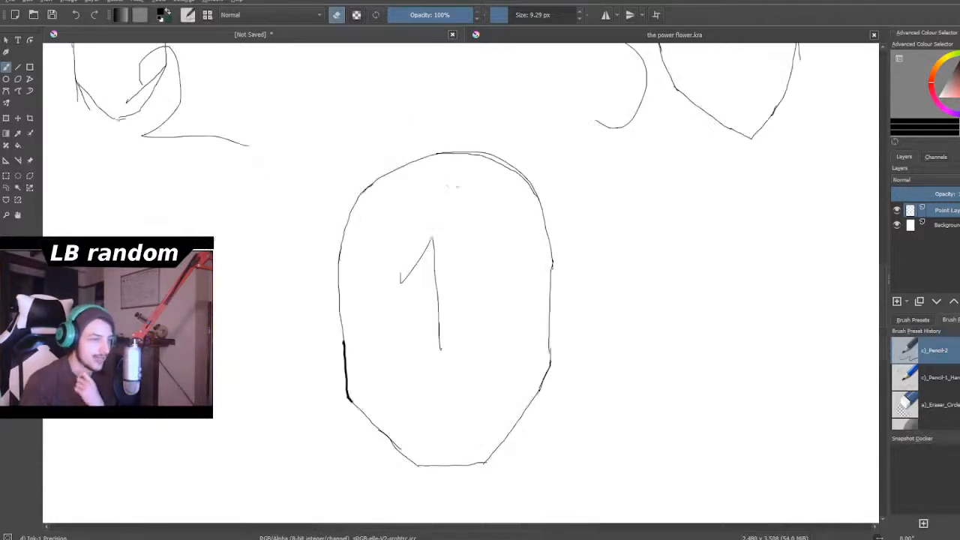
pyautogui.scroll(-5, 450, 187)
pyautogui.scroll(3, 479, 277)
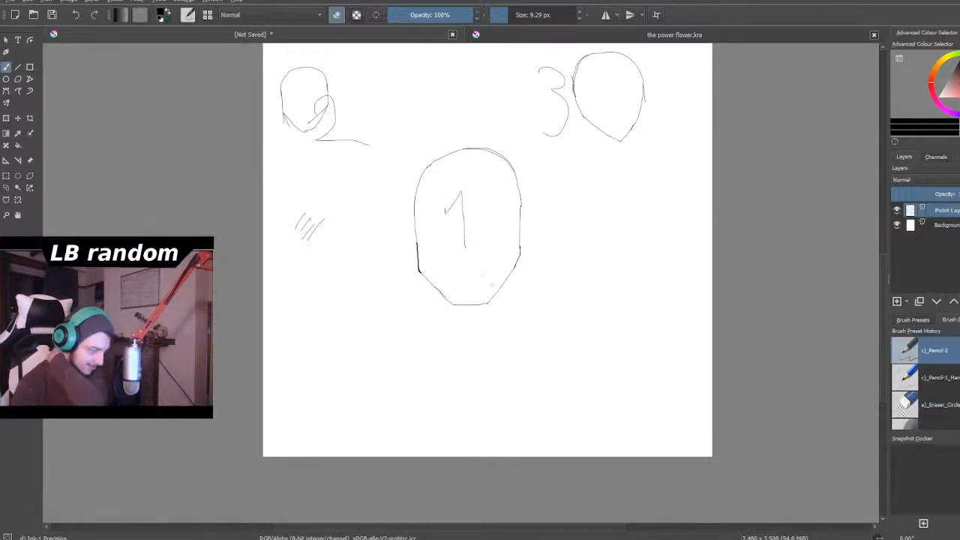
pyautogui.scroll(-2, 496, 232)
pyautogui.scroll(2, 496, 231)
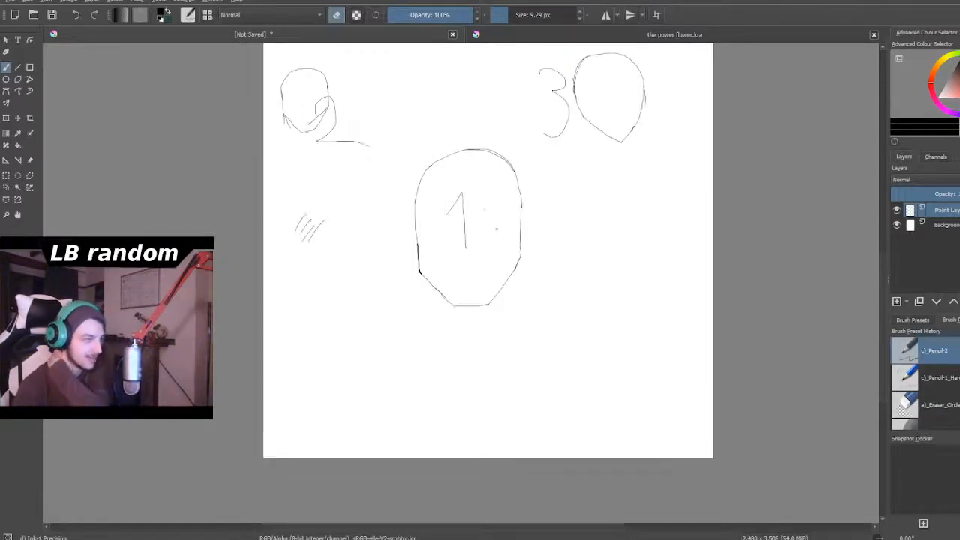
pyautogui.scroll(3, 484, 210)
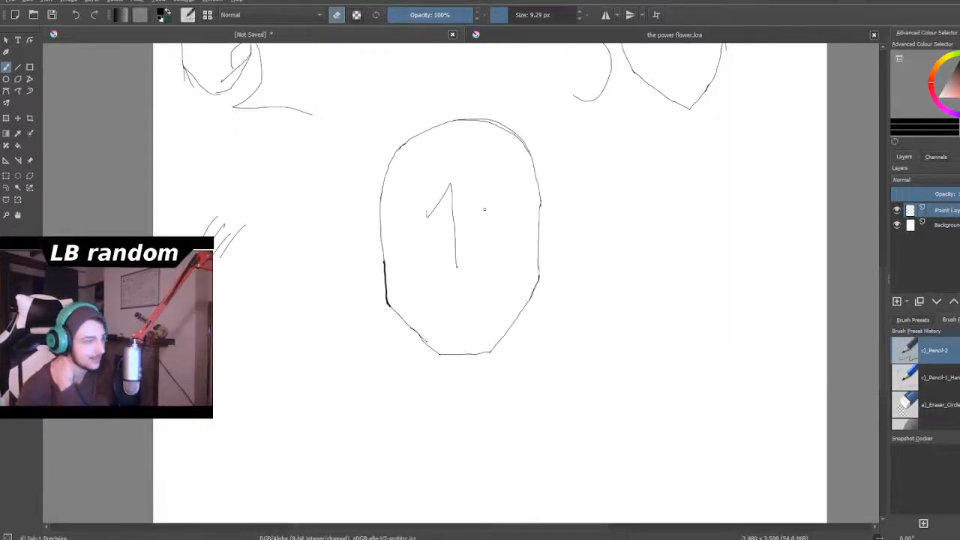
pyautogui.scroll(2, 377, 329)
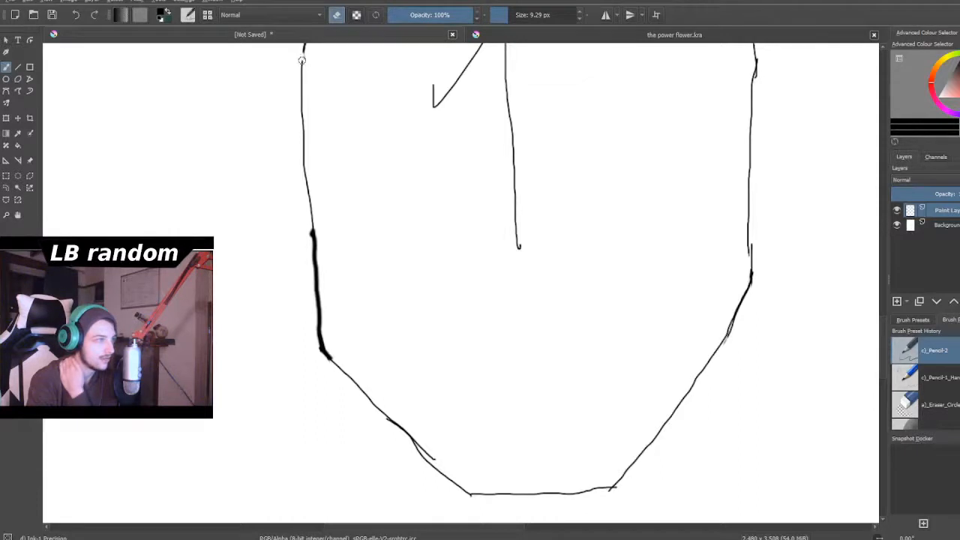
pyautogui.click(335, 15)
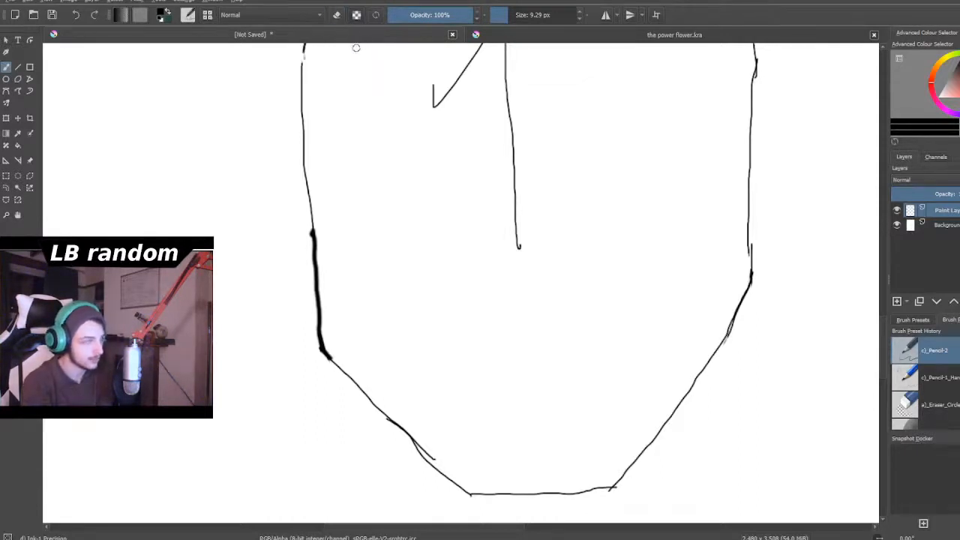
pyautogui.moveTo(303, 53); pyautogui.dragTo(313, 234)
# - Examine the overall cover layout, comparing the two wavy title lines with the three numbered heads
pyautogui.scroll(-6, 319, 242)
pyautogui.scroll(2, 311, 235)
pyautogui.scroll(2, 310, 235)
pyautogui.scroll(-2, 313, 238)
pyautogui.scroll(-3, 333, 225)
pyautogui.scroll(2, 325, 154)
pyautogui.scroll(2, 326, 155)
pyautogui.scroll(1, 326, 155)
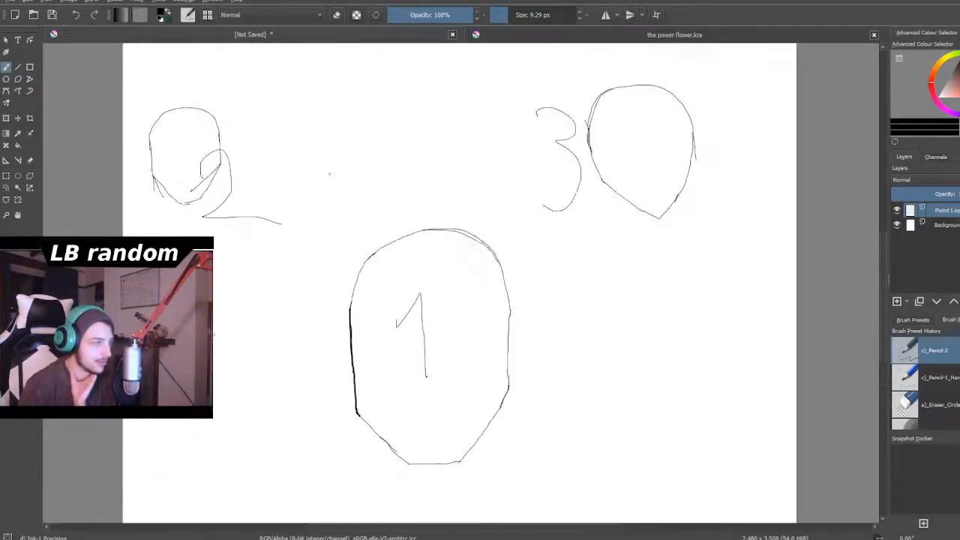
pyautogui.scroll(-4, 375, 187)
pyautogui.scroll(3, 491, 248)
pyautogui.scroll(-3, 491, 248)
pyautogui.scroll(4, 543, 218)
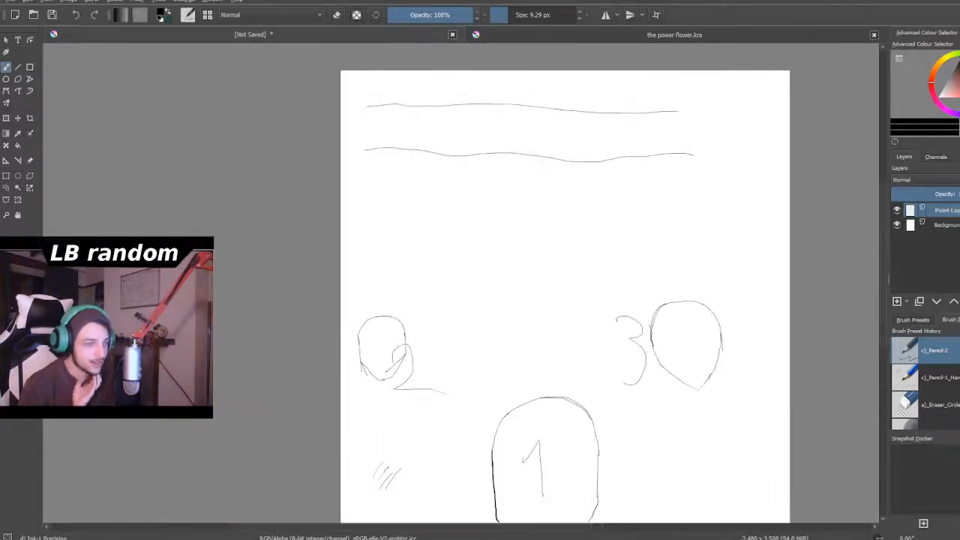
pyautogui.scroll(-4, 556, 211)
pyautogui.scroll(2, 625, 215)
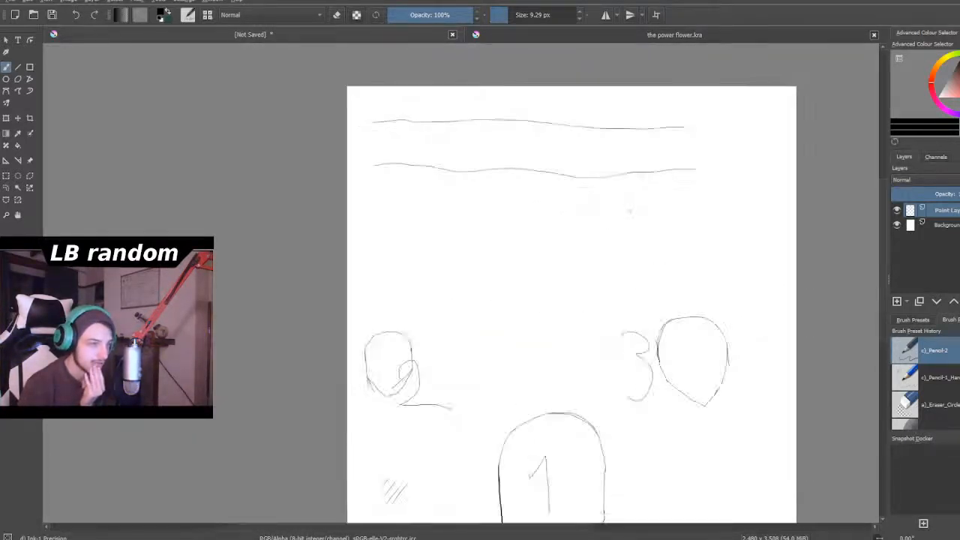
pyautogui.scroll(-1, 634, 214)
pyautogui.scroll(1, 630, 212)
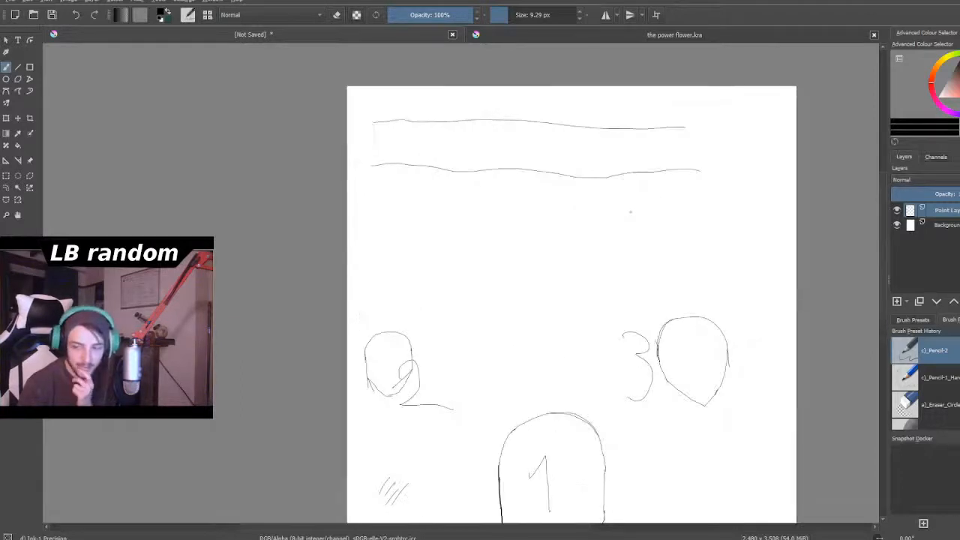
pyautogui.scroll(1, 630, 212)
pyautogui.scroll(-3, 628, 210)
pyautogui.scroll(1, 628, 259)
pyautogui.scroll(-1, 628, 260)
pyautogui.scroll(4, 628, 259)
pyautogui.scroll(-1, 628, 260)
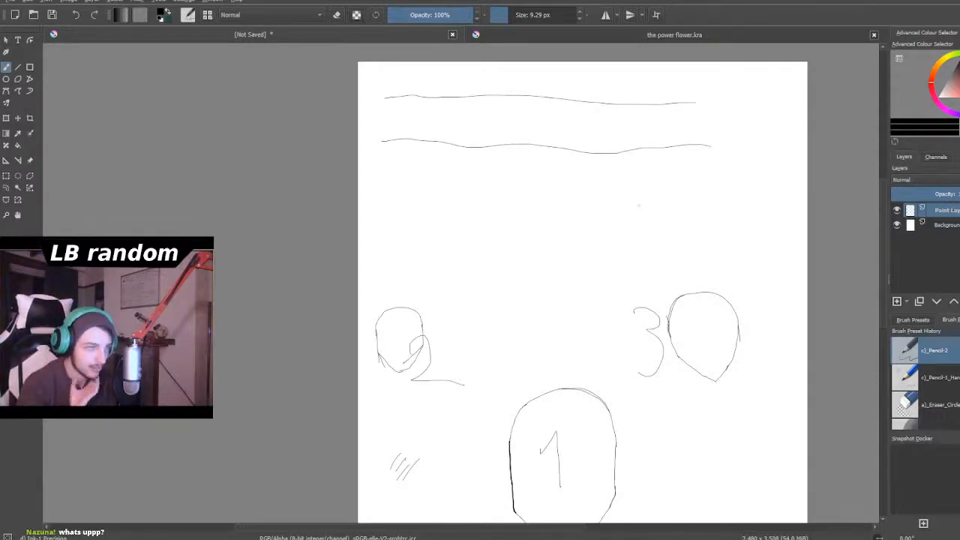
# - Handwrite small numbers 1 to 5 in a descending arc between the lower wavy title line and the heads
pyautogui.scroll(5, 471, 120)
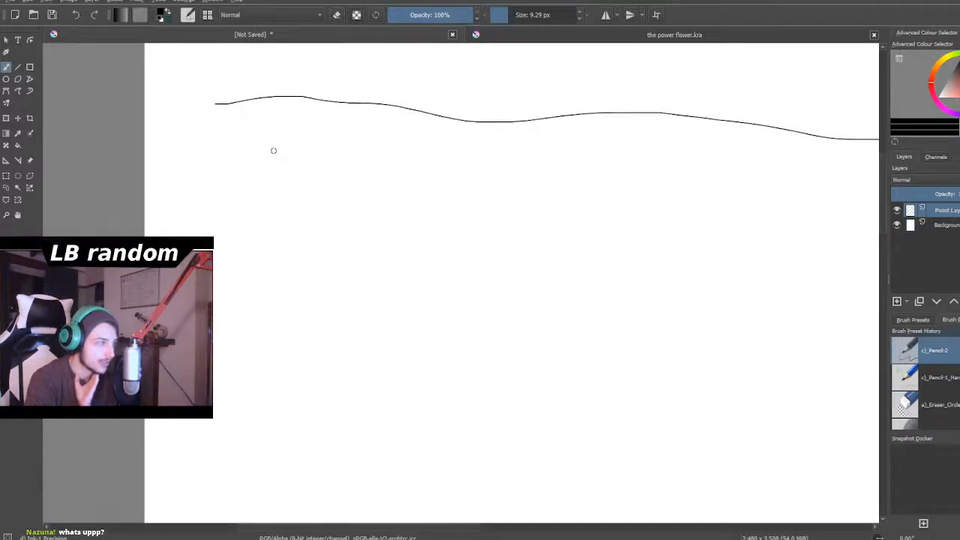
pyautogui.moveTo(269, 160)
pyautogui.mouseDown()
pyautogui.moveTo(267, 142)
pyautogui.moveTo(256, 140)
pyautogui.mouseUp()
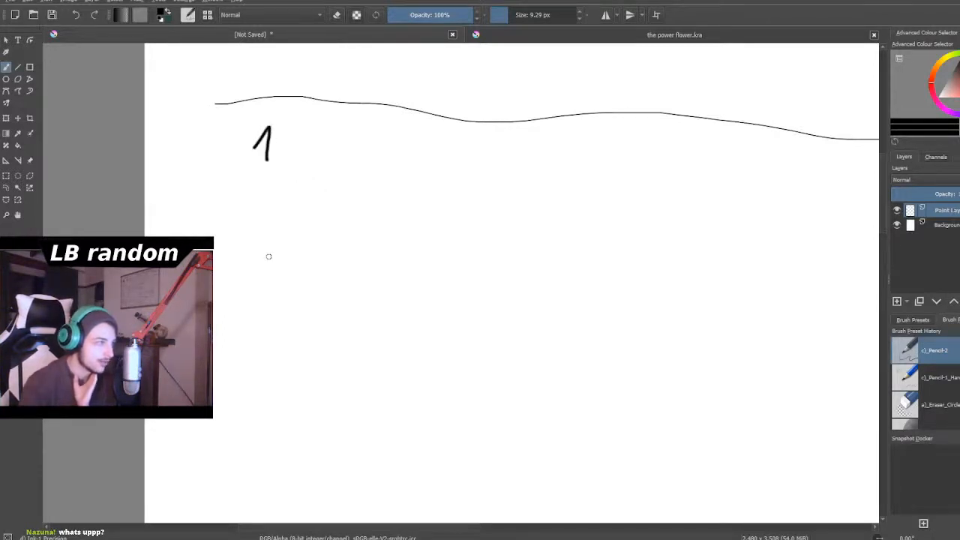
pyautogui.scroll(-4, 268, 257)
pyautogui.scroll(-3, 297, 247)
pyautogui.scroll(3, 355, 391)
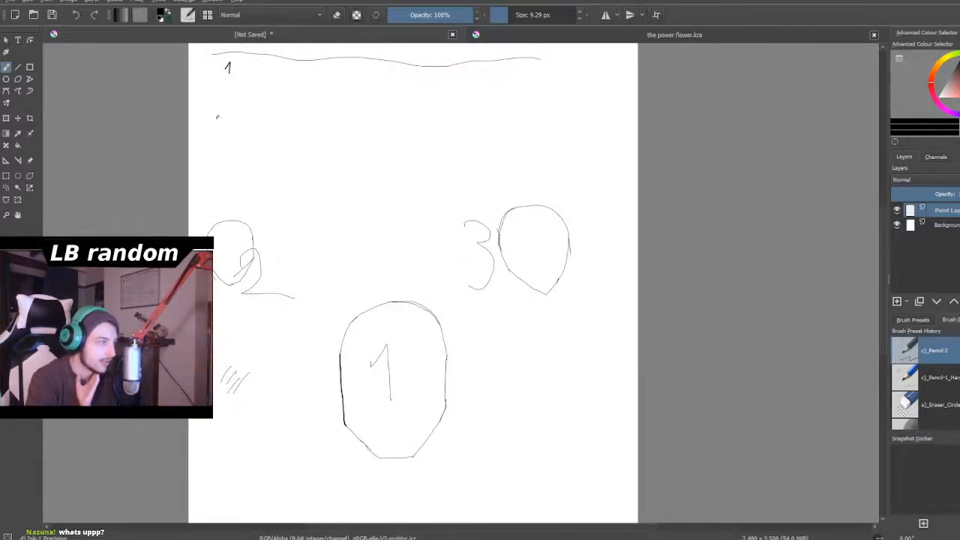
pyautogui.moveTo(253, 166); pyautogui.dragTo(251, 186)
pyautogui.moveTo(309, 193); pyautogui.dragTo(313, 210)
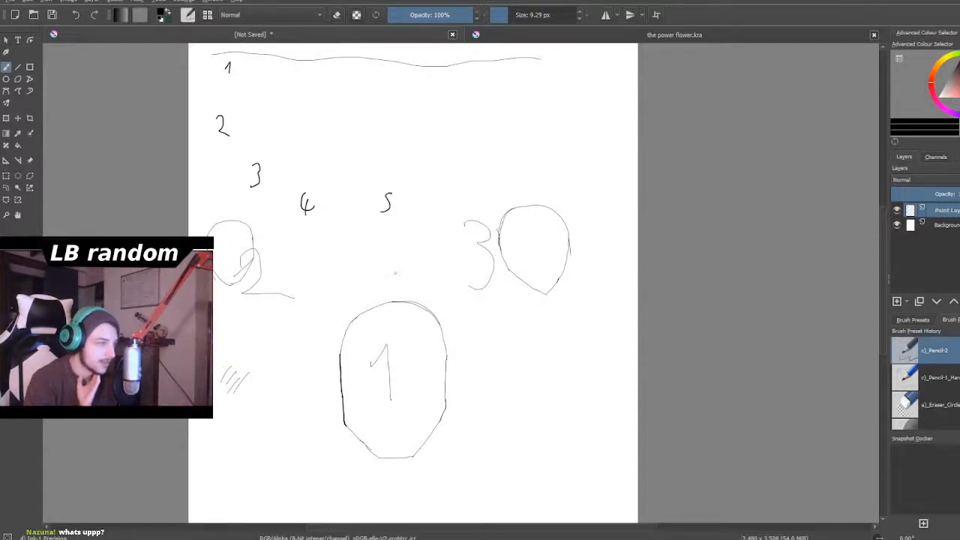
# - Handwrite a larger 6 below the small 5, just above the central head around the 1
pyautogui.moveTo(381, 246)
pyautogui.mouseDown()
pyautogui.moveTo(377, 280)
pyautogui.moveTo(402, 272)
pyautogui.moveTo(377, 263)
pyautogui.mouseUp()
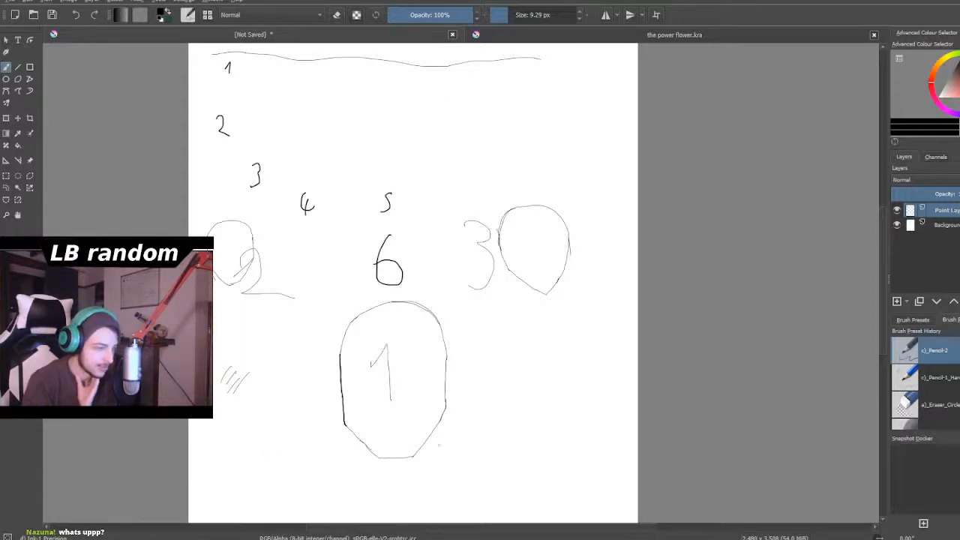
# - Underline the small 1 below the lower wavy title line and handwrite the label "sky" beside it
pyautogui.scroll(-4, 341, 310)
pyautogui.scroll(1, 341, 306)
pyautogui.scroll(-1, 342, 304)
pyautogui.scroll(4, 346, 281)
pyautogui.scroll(-2, 345, 281)
pyautogui.scroll(1, 345, 282)
pyautogui.scroll(-1, 346, 282)
pyautogui.scroll(-1, 345, 282)
pyautogui.scroll(1, 345, 281)
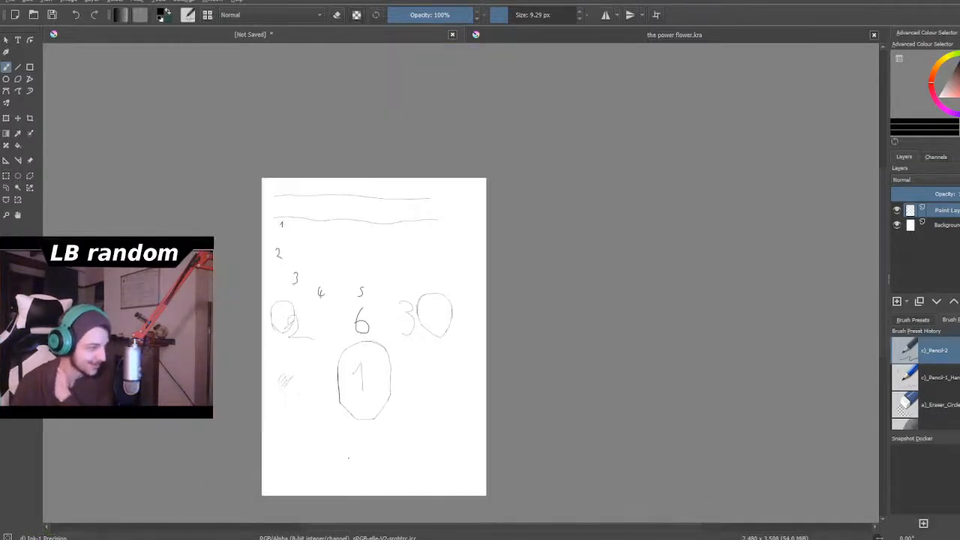
pyautogui.scroll(6, 323, 300)
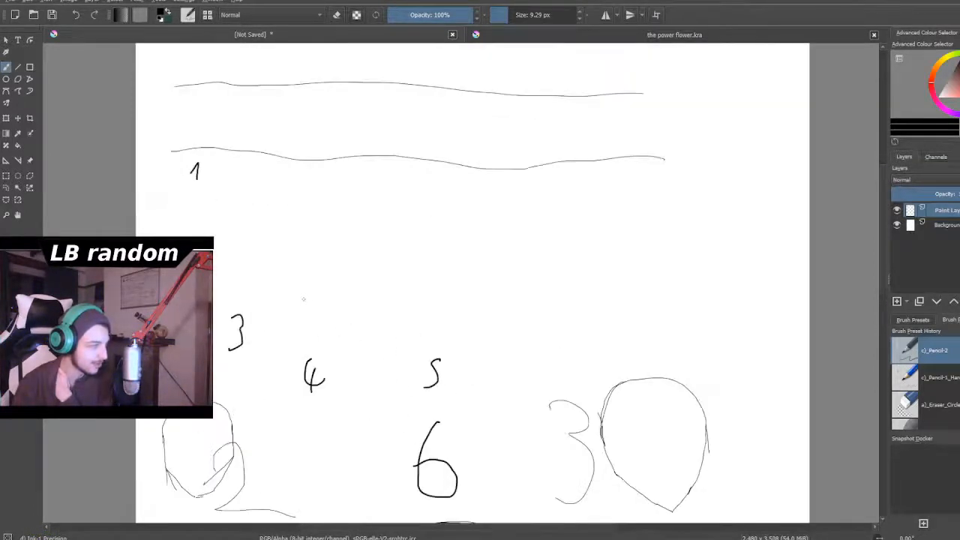
pyautogui.scroll(-2, 304, 299)
pyautogui.scroll(6, 257, 225)
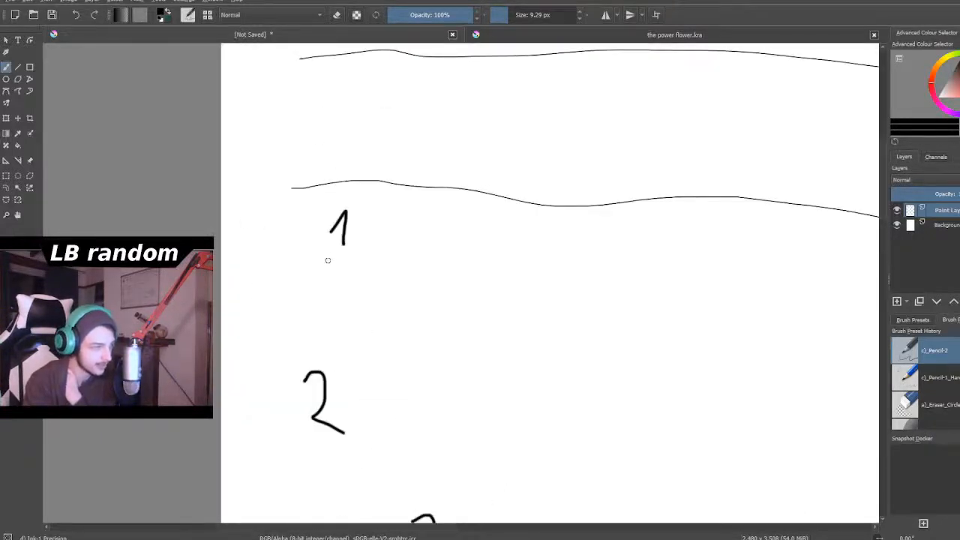
pyautogui.moveTo(326, 265)
pyautogui.mouseDown()
pyautogui.moveTo(365, 264)
pyautogui.moveTo(375, 246)
pyautogui.moveTo(411, 252)
pyautogui.mouseUp()
pyautogui.moveTo(433, 225); pyautogui.dragTo(434, 250)
pyautogui.moveTo(462, 221)
pyautogui.mouseDown()
pyautogui.moveTo(470, 242)
pyautogui.moveTo(452, 273)
pyautogui.mouseUp()
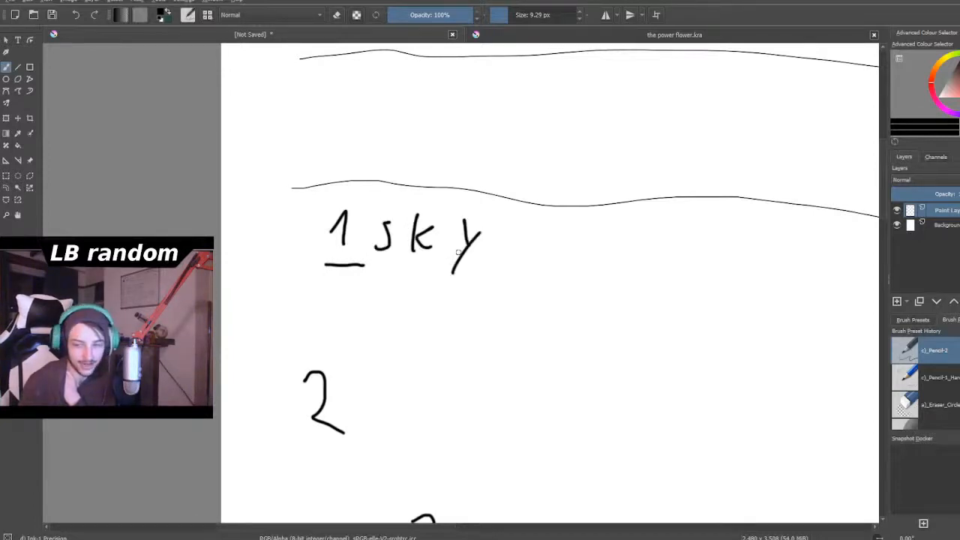
# - Examine the placement of the numbers 1 to 6 relative to the title lines and the three heads
pyautogui.scroll(-6, 458, 252)
pyautogui.scroll(2, 538, 218)
pyautogui.scroll(-2, 372, 353)
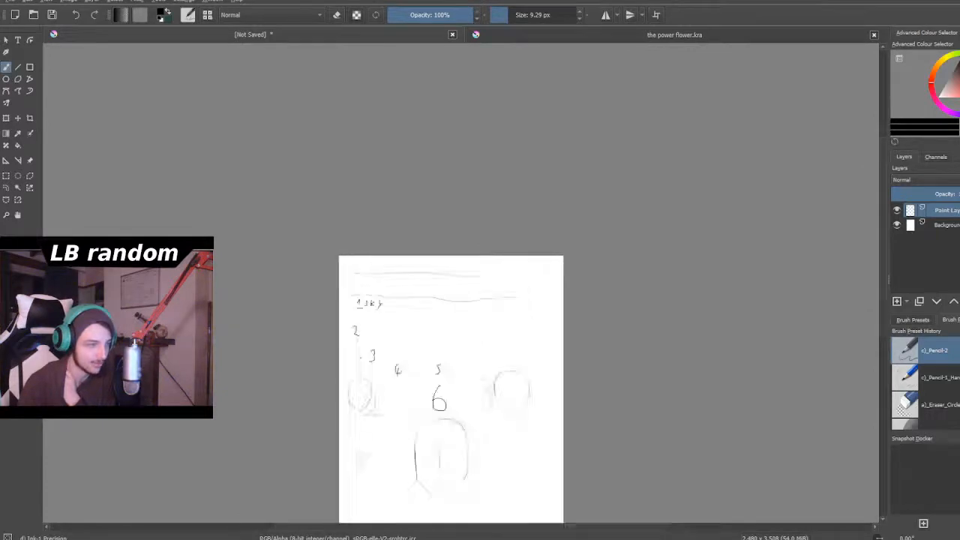
pyautogui.scroll(6, 360, 330)
pyautogui.scroll(-1, 378, 264)
pyautogui.scroll(2, 377, 264)
pyautogui.scroll(-3, 377, 265)
pyautogui.scroll(4, 378, 265)
pyautogui.scroll(-3, 378, 263)
pyautogui.scroll(-2, 377, 265)
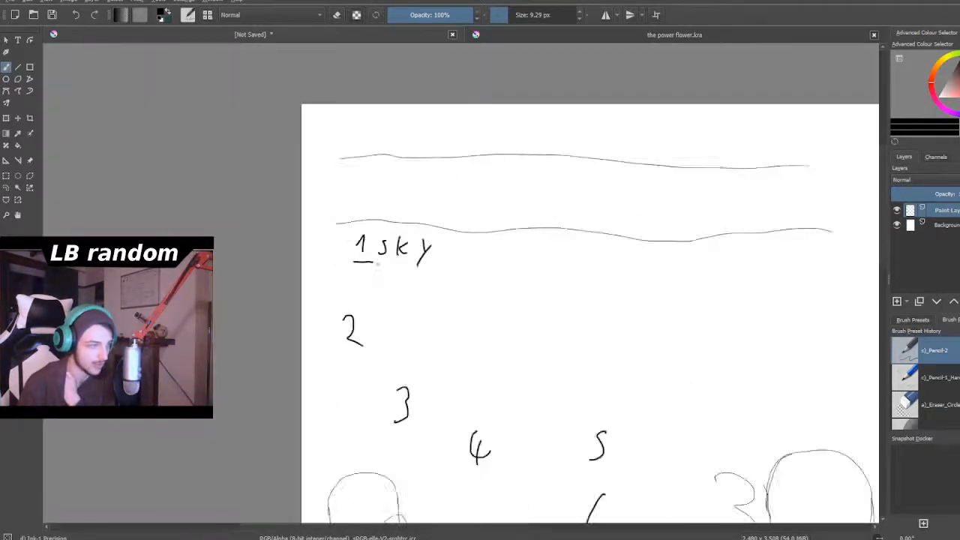
pyautogui.scroll(1, 380, 269)
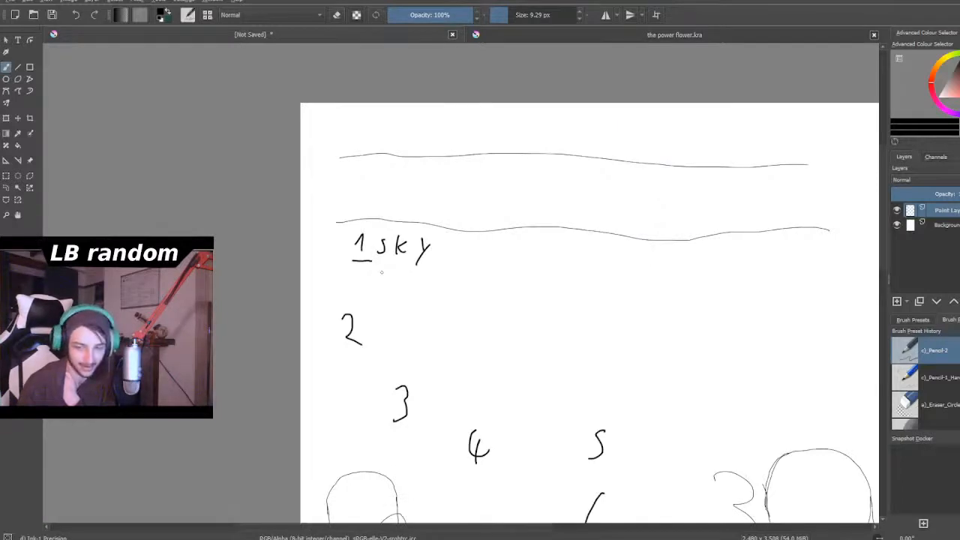
pyautogui.scroll(-3, 382, 273)
pyautogui.scroll(3, 379, 276)
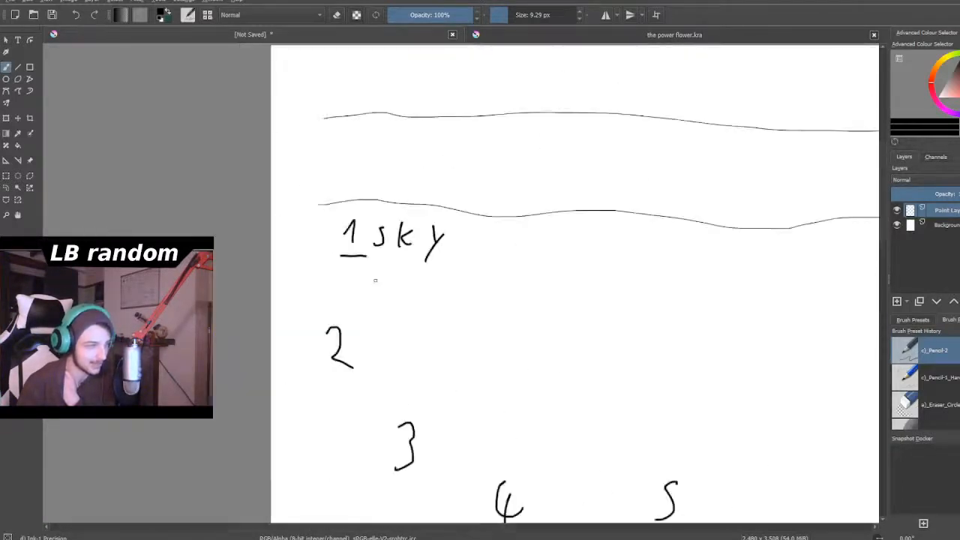
pyautogui.scroll(-3, 376, 281)
pyautogui.scroll(2, 405, 330)
pyautogui.scroll(-2, 530, 376)
pyautogui.scroll(-1, 530, 375)
pyautogui.scroll(4, 526, 338)
pyautogui.scroll(-4, 526, 338)
pyautogui.scroll(4, 525, 337)
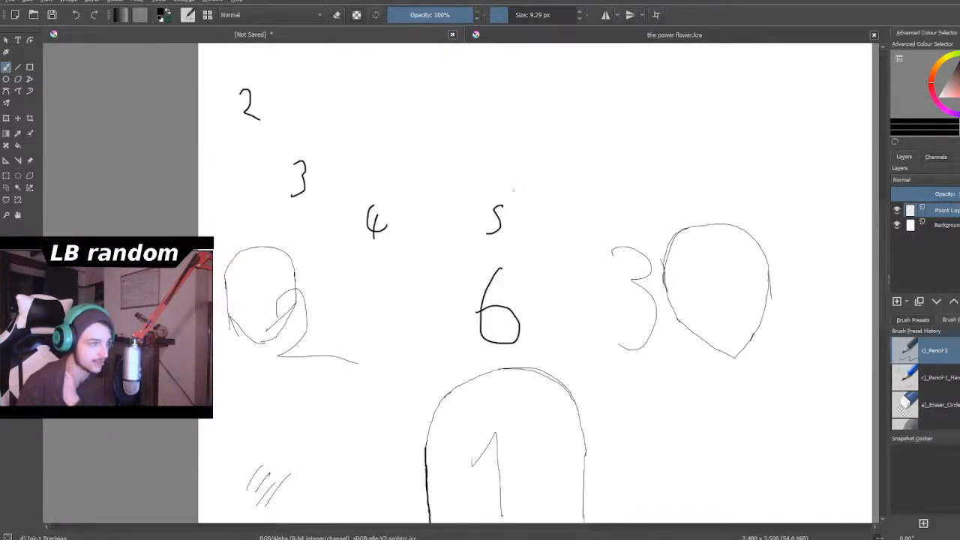
pyautogui.scroll(-3, 260, 132)
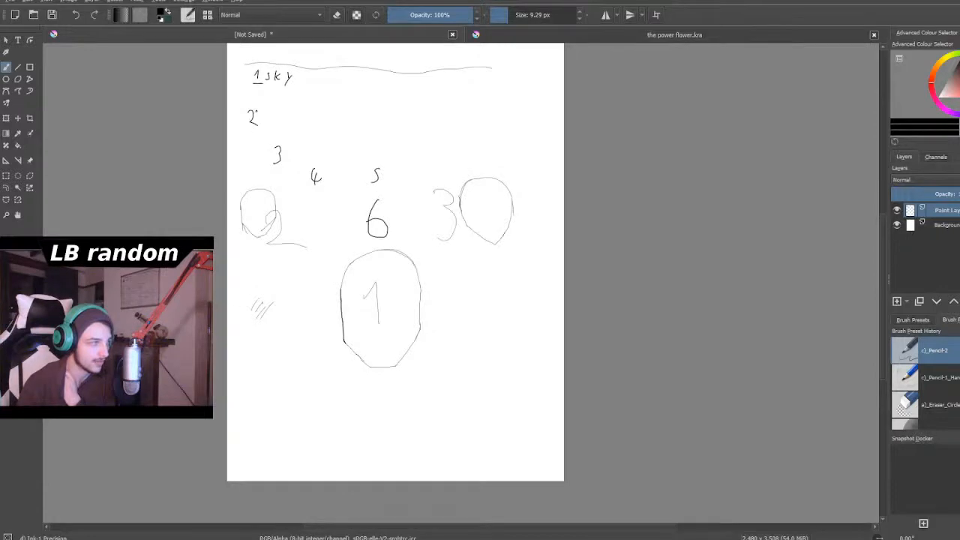
pyautogui.scroll(1, 255, 111)
pyautogui.scroll(-1, 256, 111)
pyautogui.scroll(1, 256, 111)
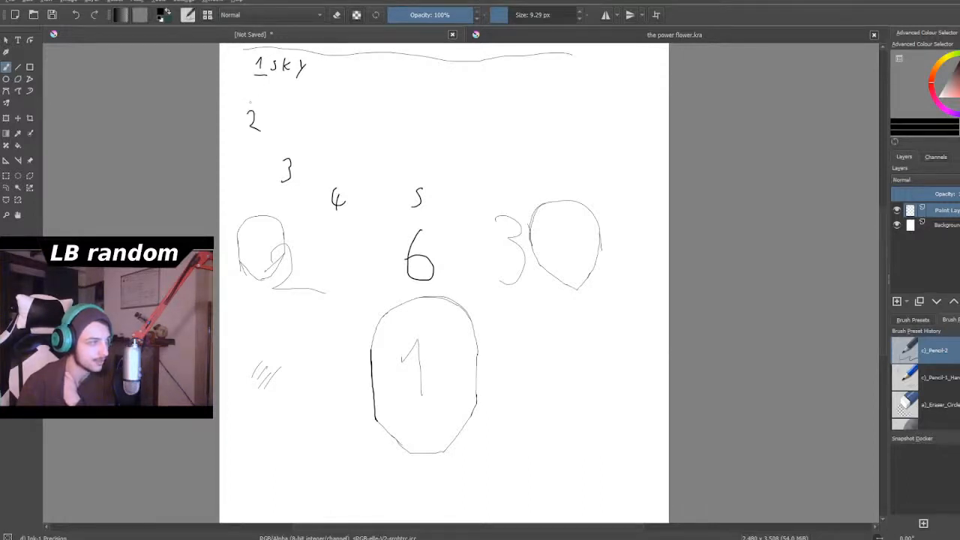
# - Underline the small 2 below the "sky" label and handwrite "water" beside it
pyautogui.scroll(-2, 250, 102)
pyautogui.scroll(3, 251, 100)
pyautogui.scroll(-2, 250, 97)
pyautogui.scroll(4, 250, 96)
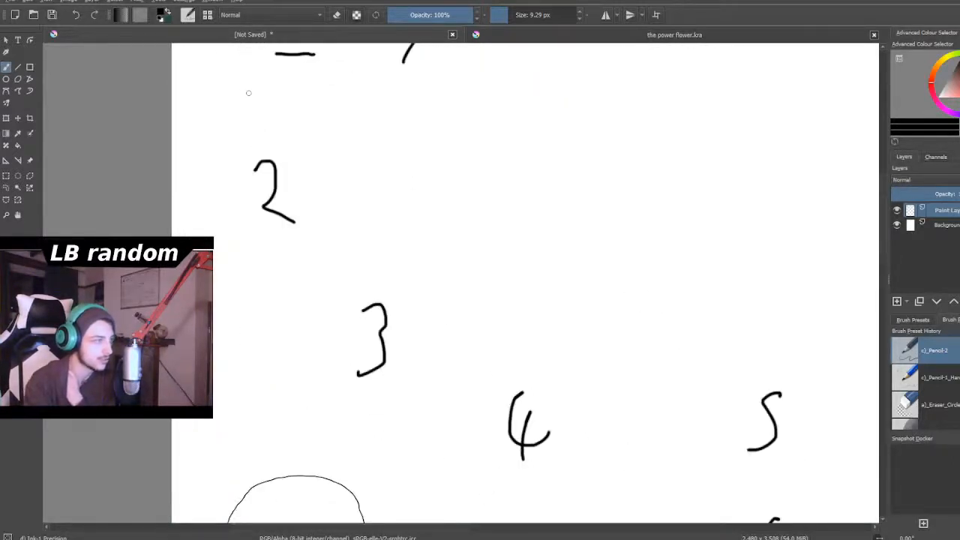
pyautogui.moveTo(260, 236); pyautogui.dragTo(310, 235)
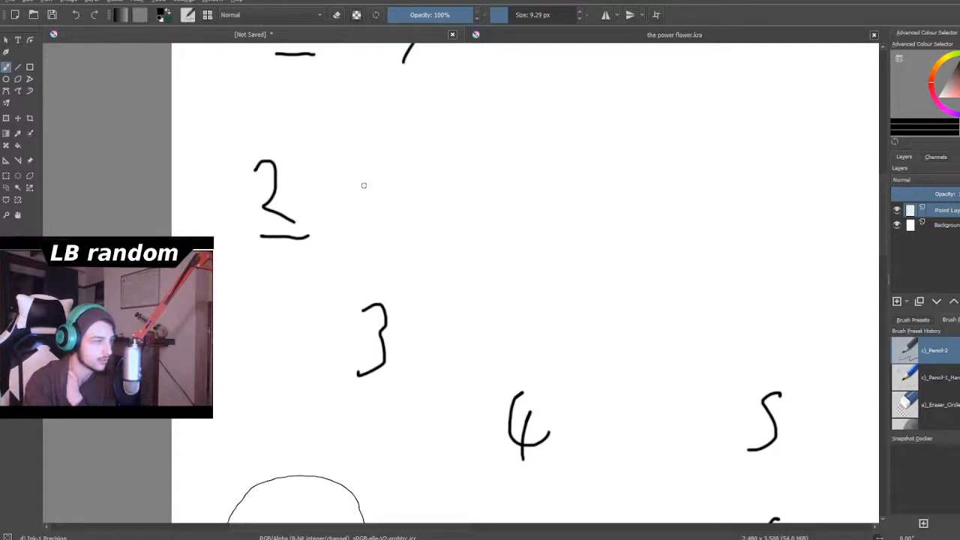
pyautogui.moveTo(358, 178)
pyautogui.mouseDown()
pyautogui.moveTo(403, 207)
pyautogui.moveTo(432, 212)
pyautogui.mouseUp()
pyautogui.moveTo(442, 176); pyautogui.dragTo(435, 213)
pyautogui.moveTo(436, 192)
pyautogui.mouseDown()
pyautogui.moveTo(460, 188)
pyautogui.moveTo(472, 210)
pyautogui.moveTo(496, 200)
pyautogui.mouseUp()
# - Draw a circle around the small 3 below the "water" label
pyautogui.scroll(-3, 575, 188)
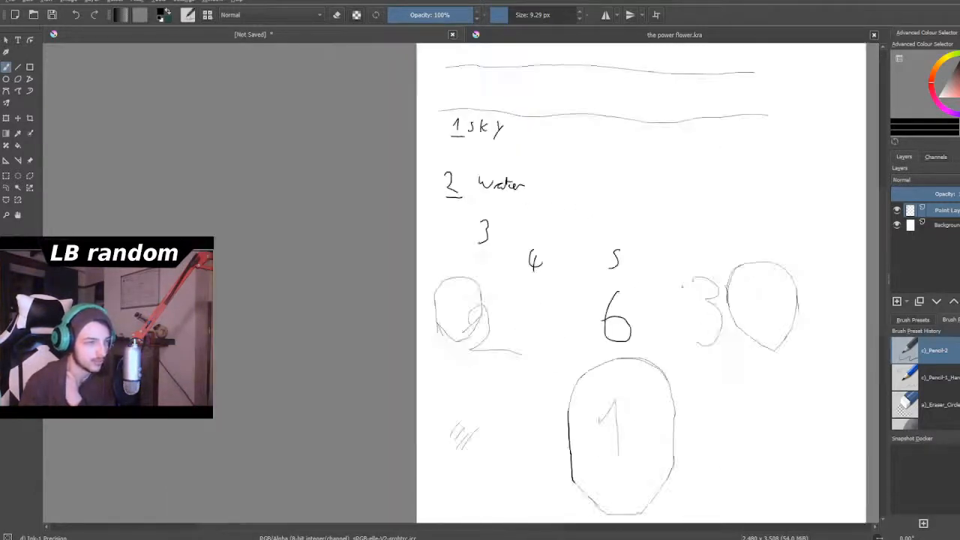
pyautogui.scroll(2, 683, 285)
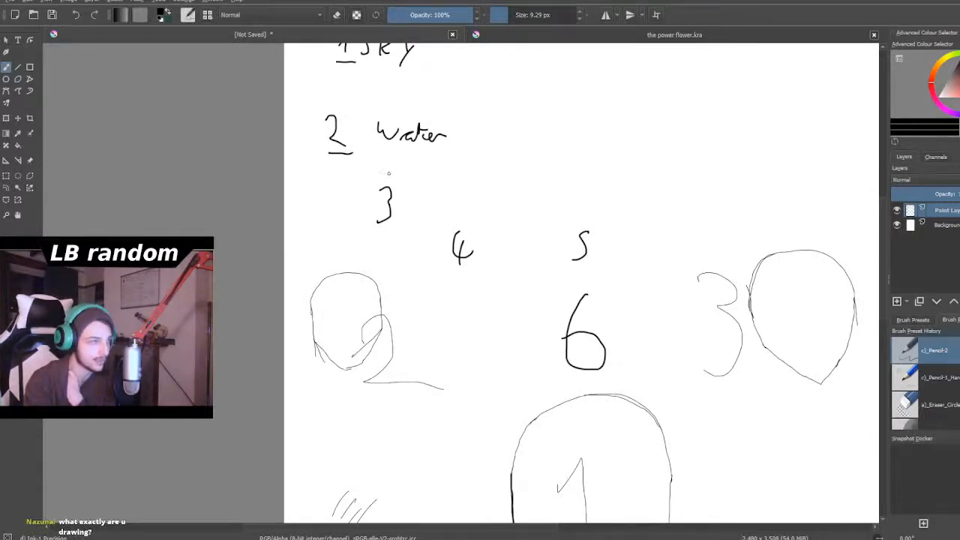
pyautogui.moveTo(386, 172)
pyautogui.mouseDown()
pyautogui.moveTo(362, 218)
pyautogui.moveTo(392, 235)
pyautogui.moveTo(417, 197)
pyautogui.moveTo(376, 175)
pyautogui.mouseUp()
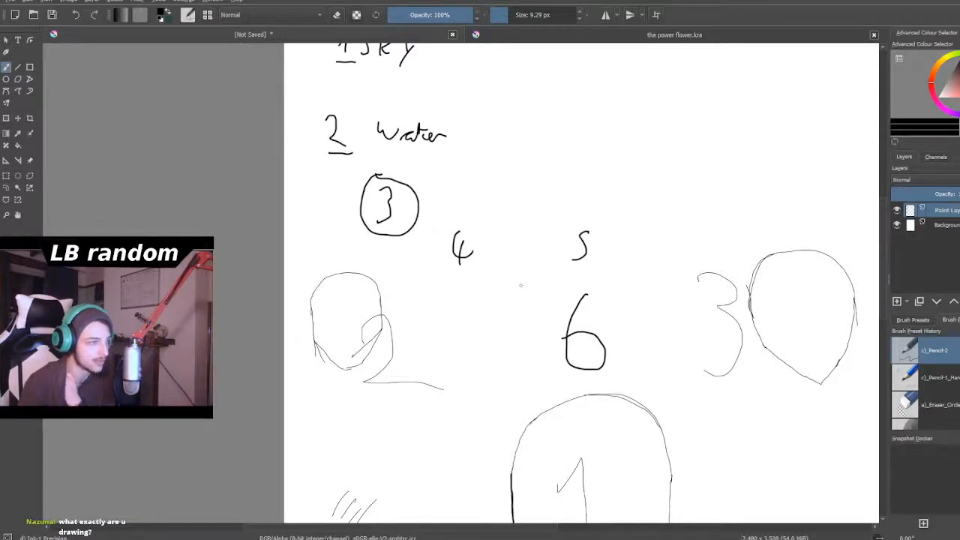
# - Review the whole page, comparing the sky, water and circled 3 marks with the 6 and the heads
pyautogui.scroll(-3, 521, 285)
pyautogui.scroll(1, 500, 261)
pyautogui.scroll(-1, 498, 255)
pyautogui.scroll(3, 495, 246)
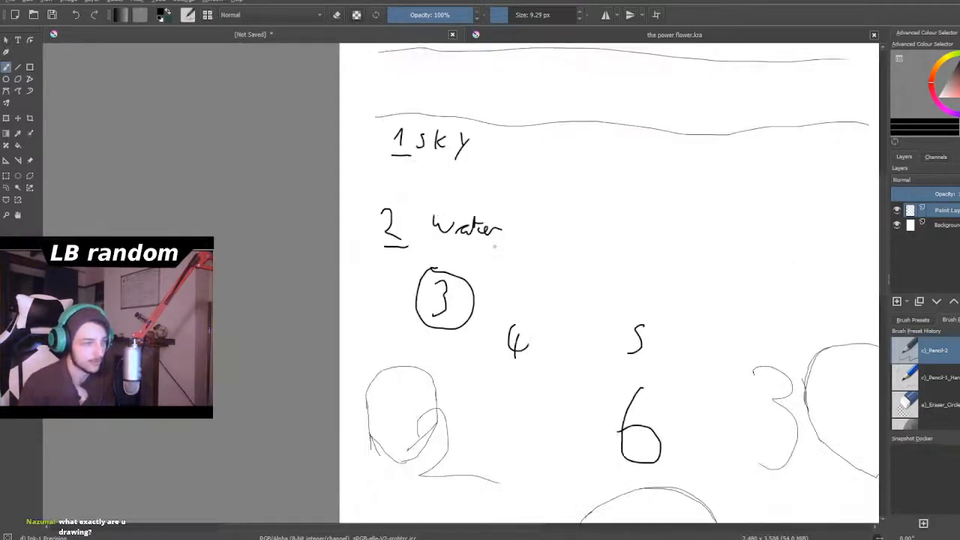
pyautogui.scroll(1, 494, 246)
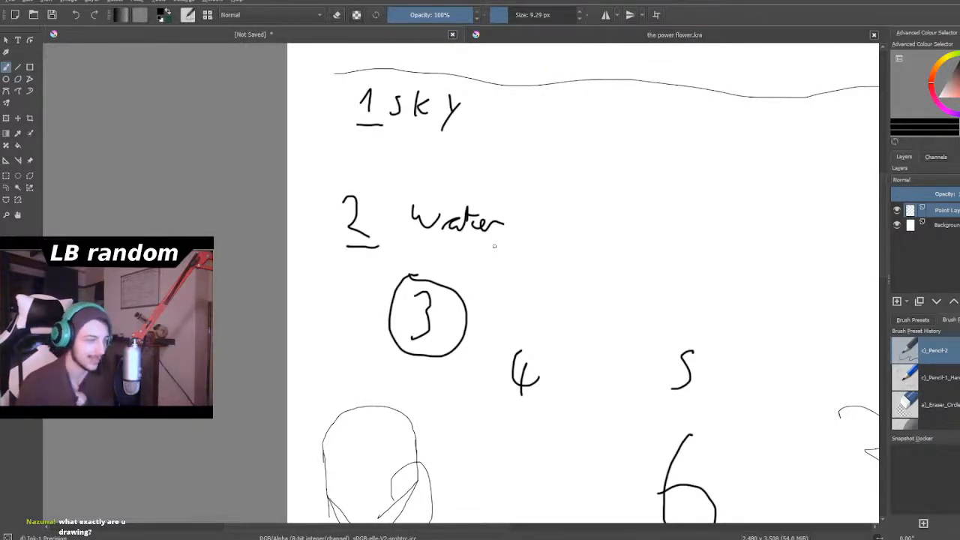
pyautogui.scroll(-3, 495, 216)
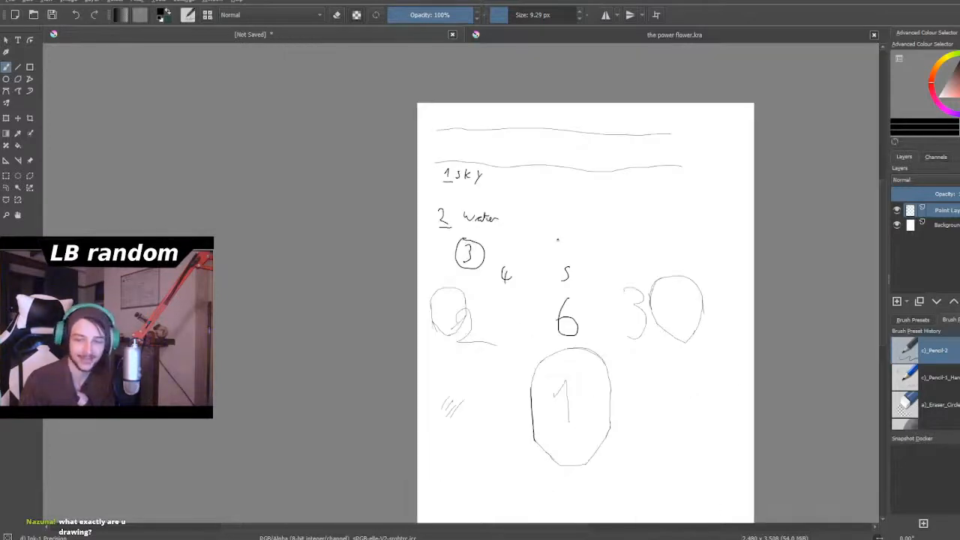
pyautogui.scroll(-2, 589, 254)
pyautogui.scroll(1, 589, 254)
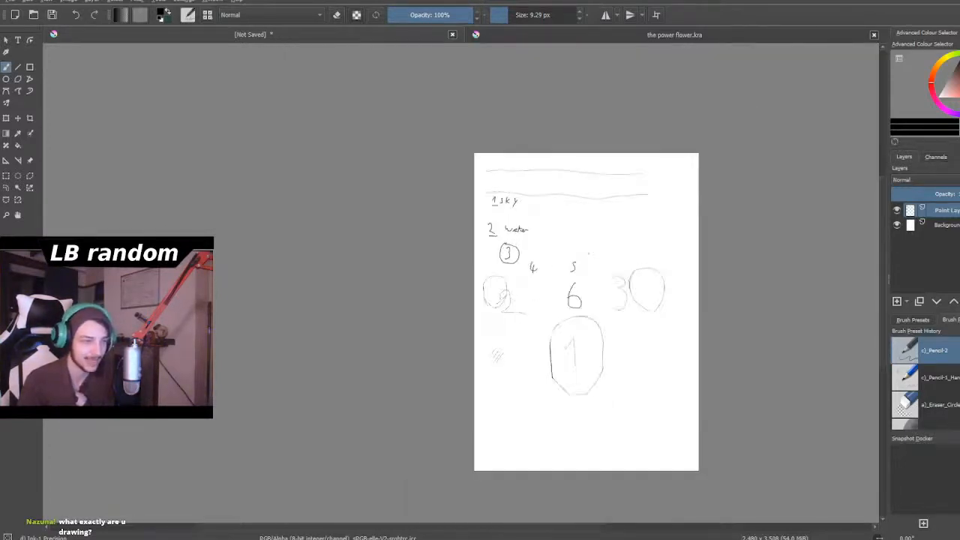
pyautogui.scroll(-1, 589, 254)
pyautogui.scroll(1, 616, 216)
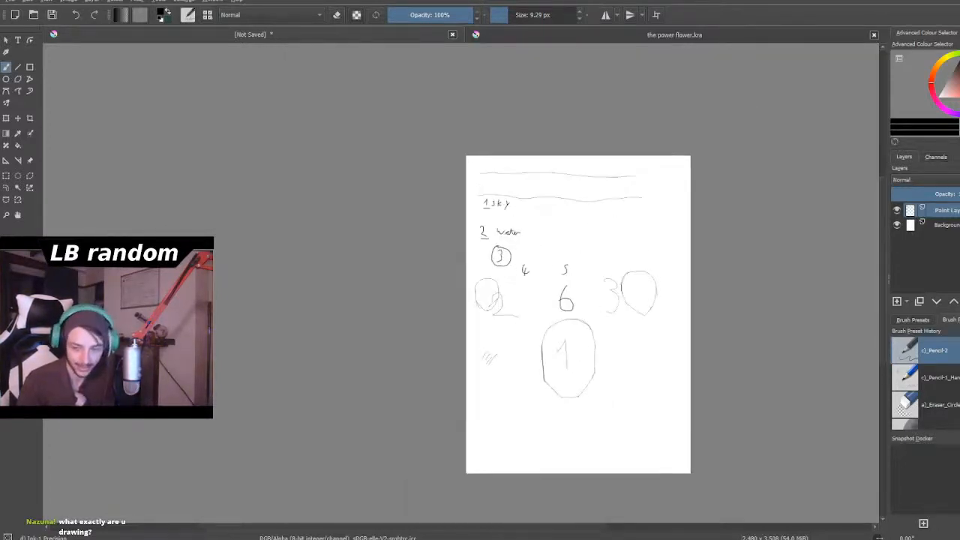
pyautogui.scroll(1, 629, 346)
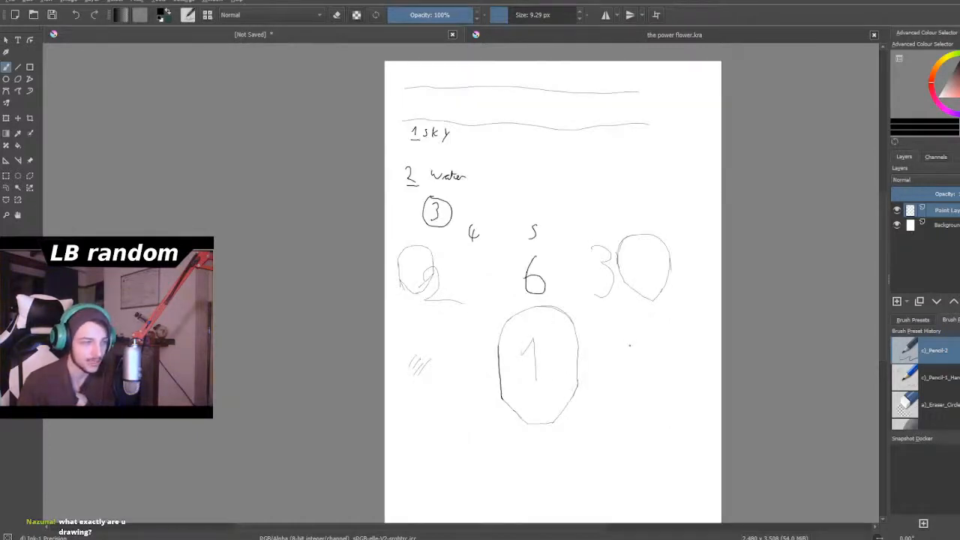
pyautogui.scroll(-1, 628, 347)
pyautogui.scroll(1, 632, 299)
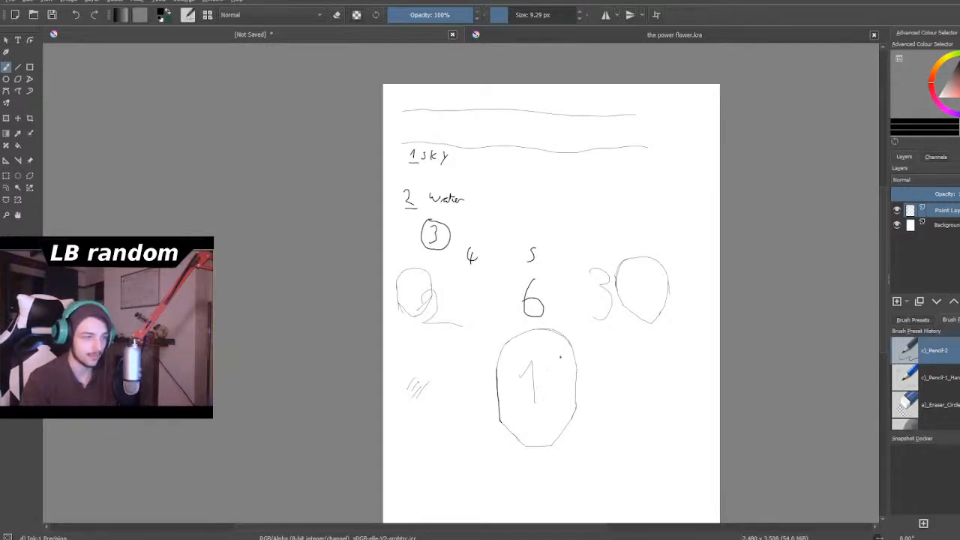
pyautogui.scroll(-3, 561, 362)
pyautogui.scroll(2, 564, 370)
pyautogui.scroll(-2, 563, 393)
pyautogui.scroll(3, 561, 430)
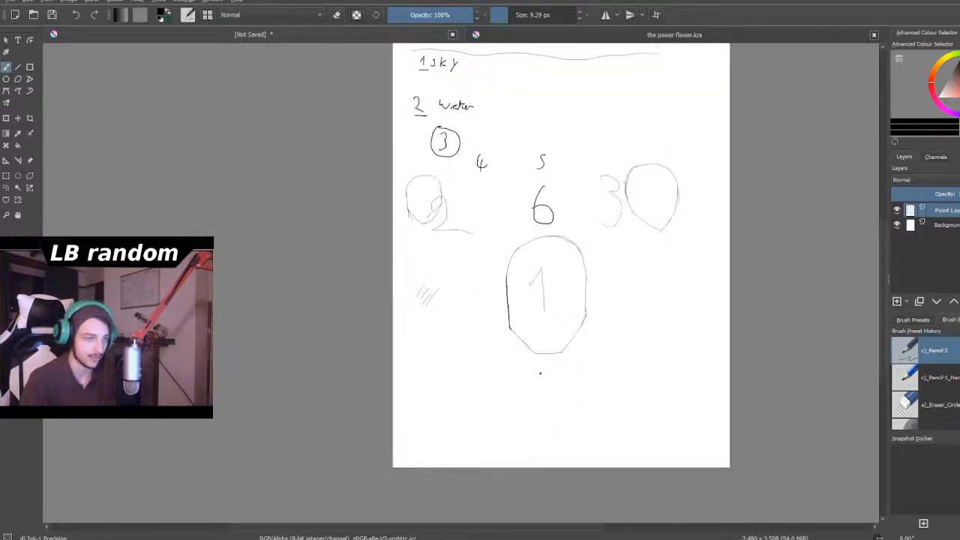
pyautogui.scroll(1, 538, 372)
pyautogui.scroll(-1, 538, 372)
pyautogui.scroll(1, 533, 367)
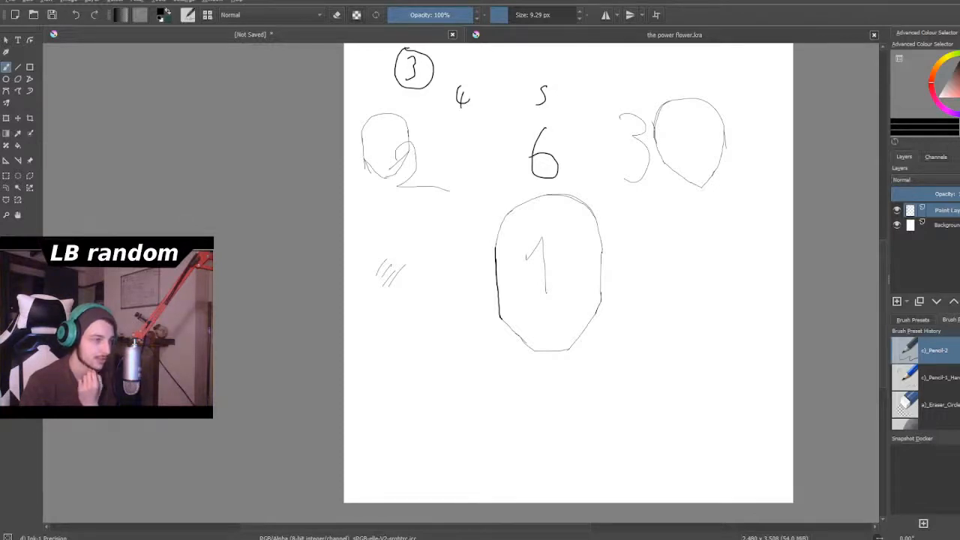
# - Switch to the Scavenger outline in LibreOffice Writer and change the faction count in the "about" paragraph to 6
pyautogui.hotkey('alt', 'Tab')
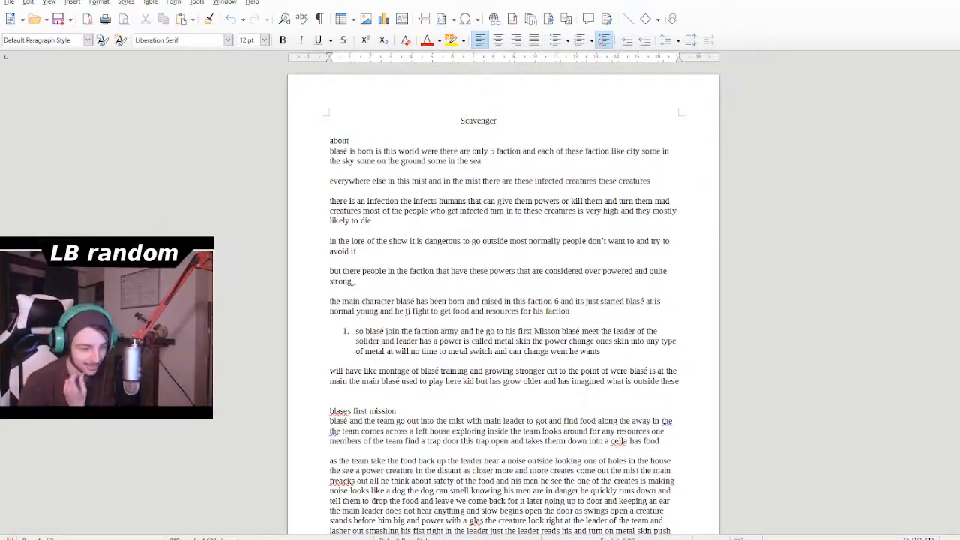
pyautogui.scroll(-1, 511, 323)
pyautogui.scroll(1, 511, 322)
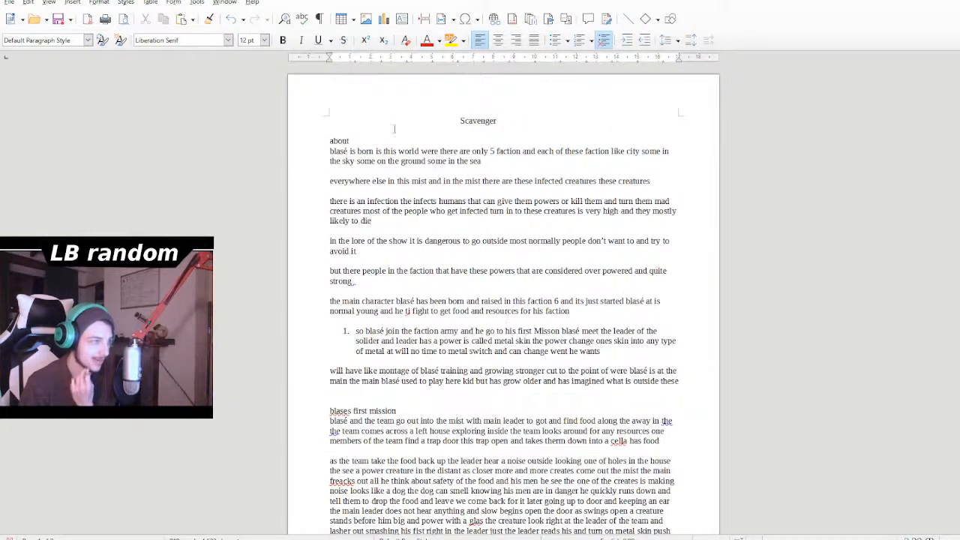
pyautogui.scroll(-1, 394, 172)
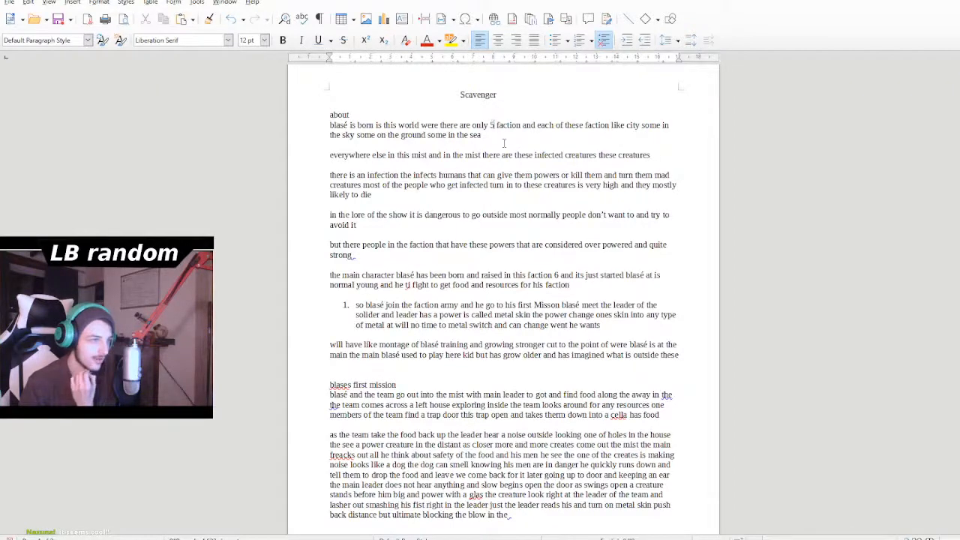
pyautogui.press('BackSpace')
pyautogui.write('6')
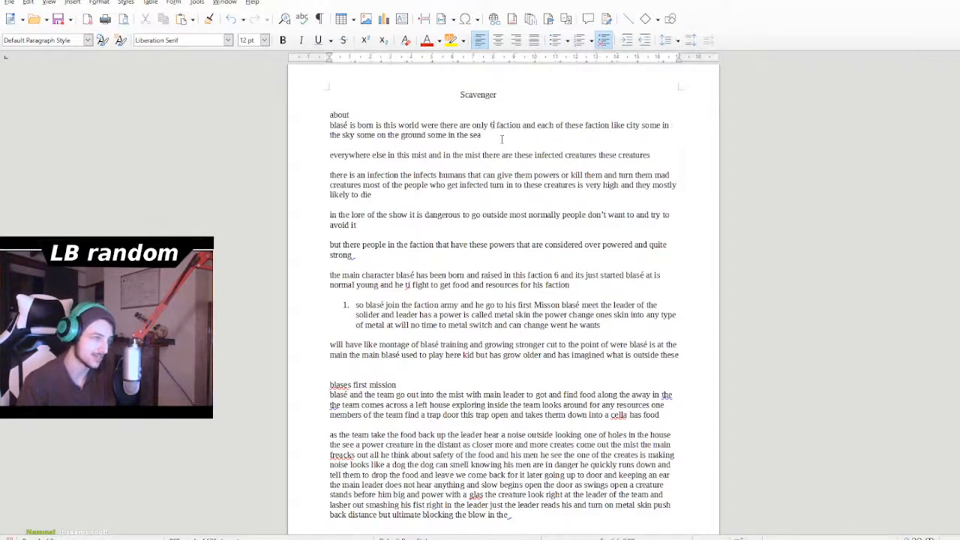
# - Read through the rest of the story outline, covering the first mission and the character power notes
pyautogui.scroll(-6, 502, 139)
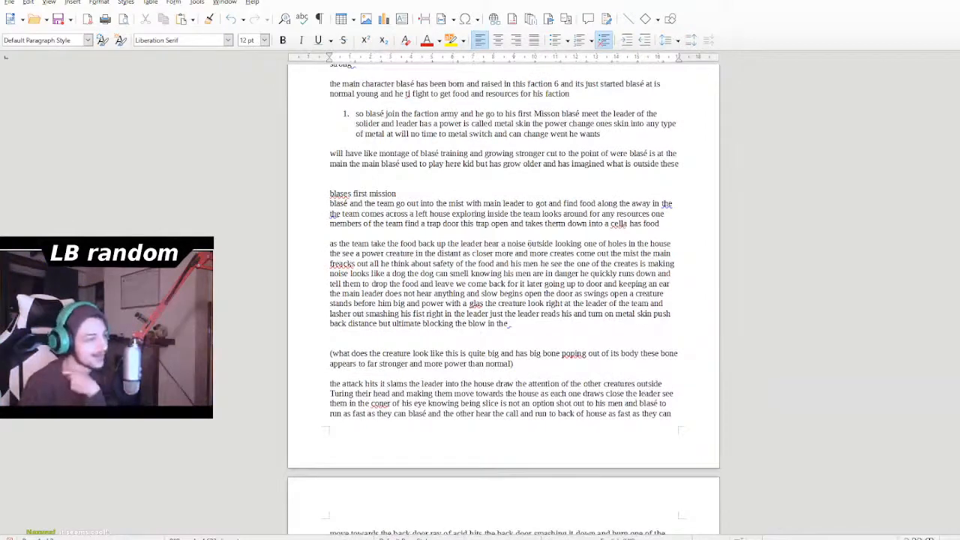
pyautogui.scroll(-4, 502, 285)
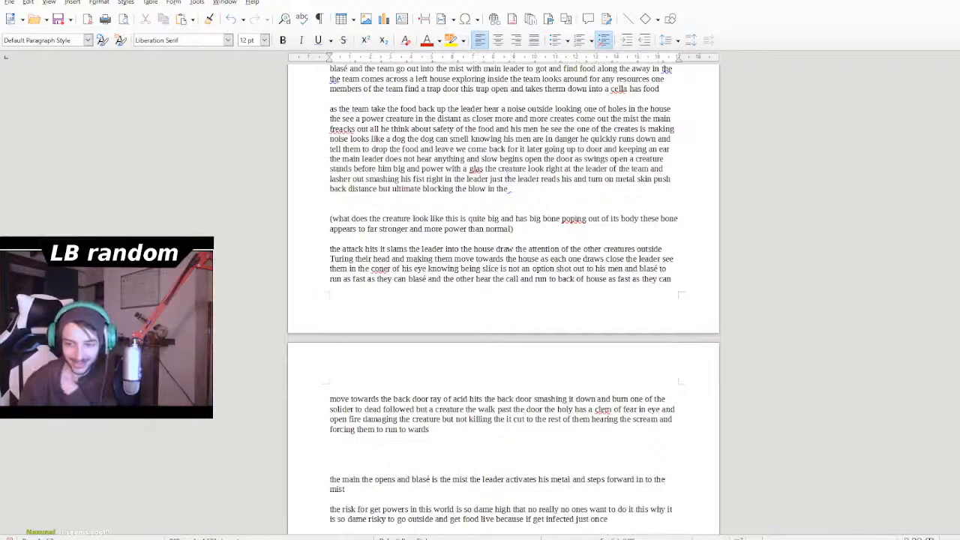
pyautogui.scroll(-9, 509, 191)
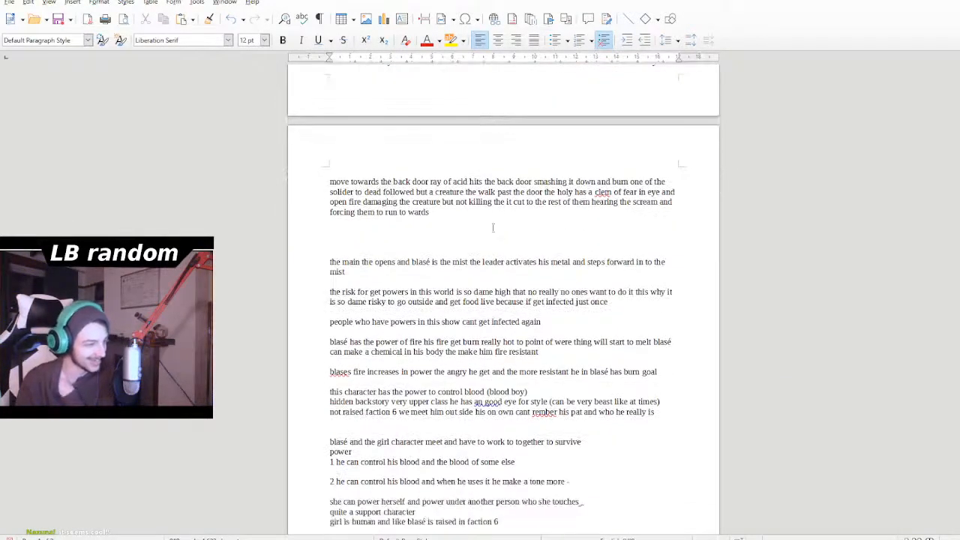
pyautogui.scroll(20, 512, 253)
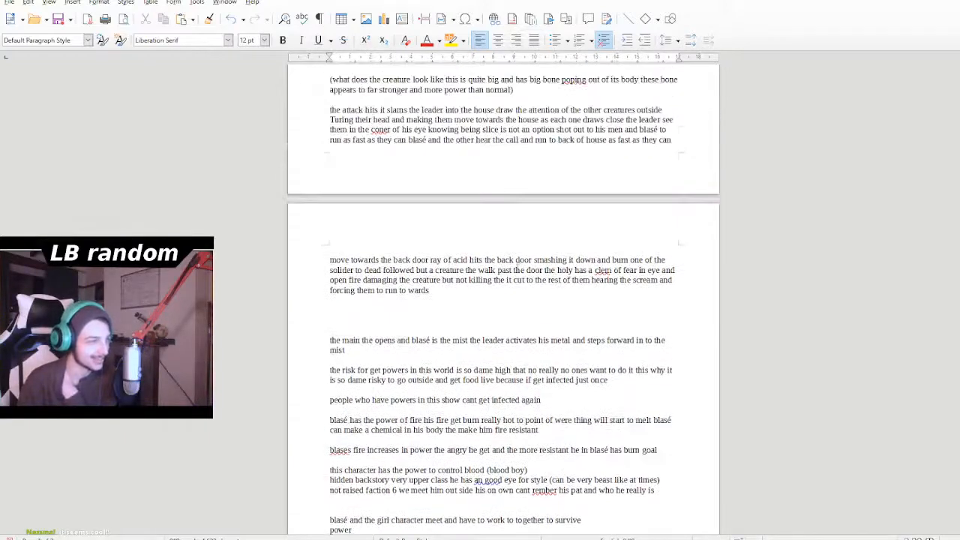
pyautogui.scroll(3, 514, 273)
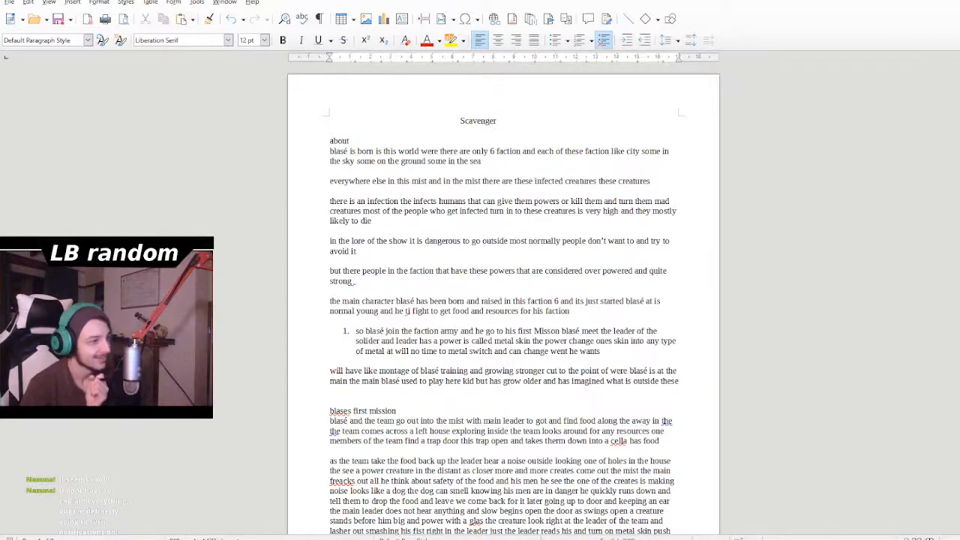
# - Switch to the Krita cover sketch and erase the stray lines along the left side and jaw of the head marked 2
pyautogui.hotkey('alt', 'Tab')
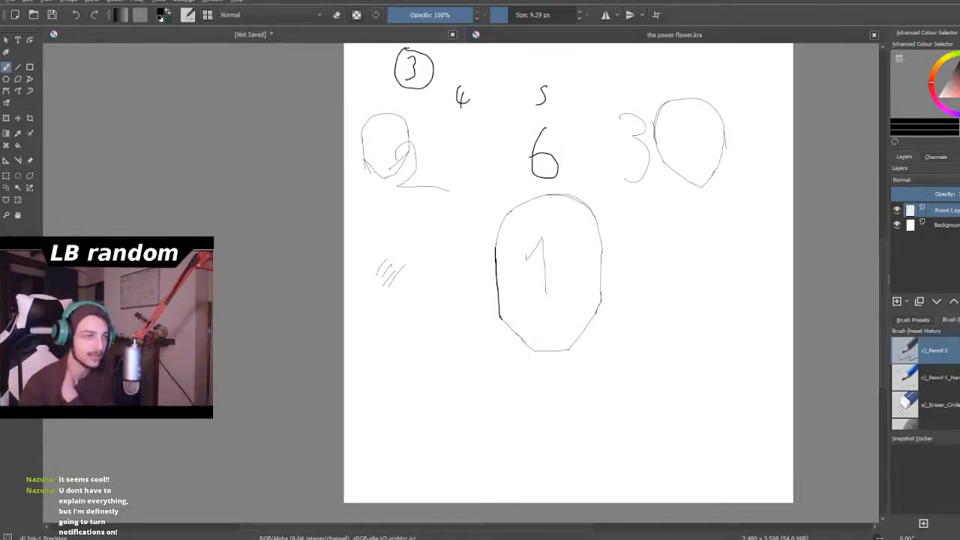
pyautogui.scroll(-3, 536, 308)
pyautogui.scroll(3, 563, 289)
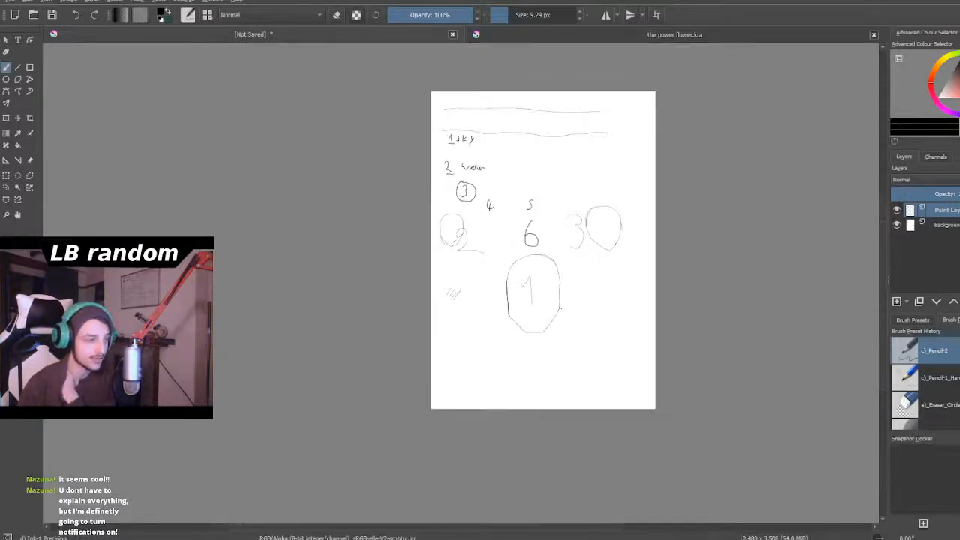
pyautogui.scroll(6, 351, 216)
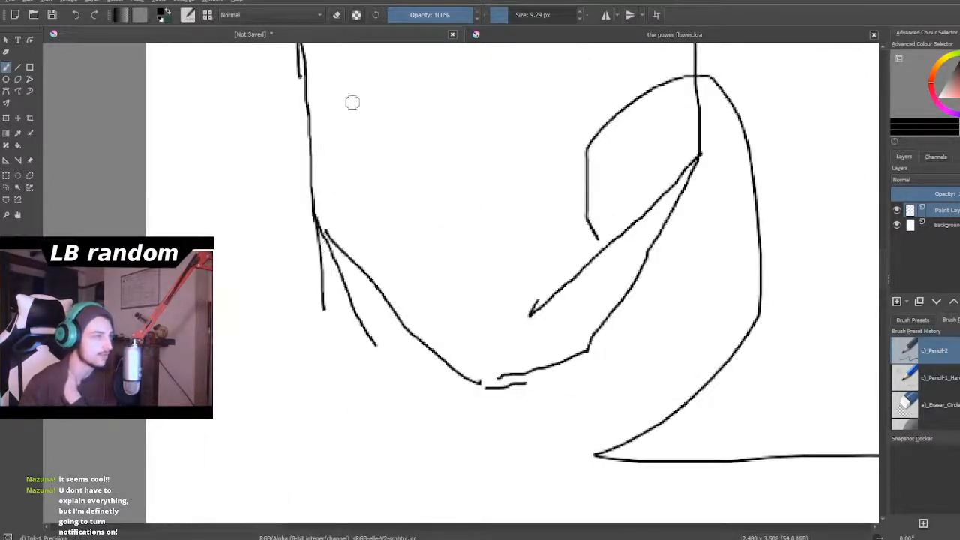
pyautogui.click(337, 14)
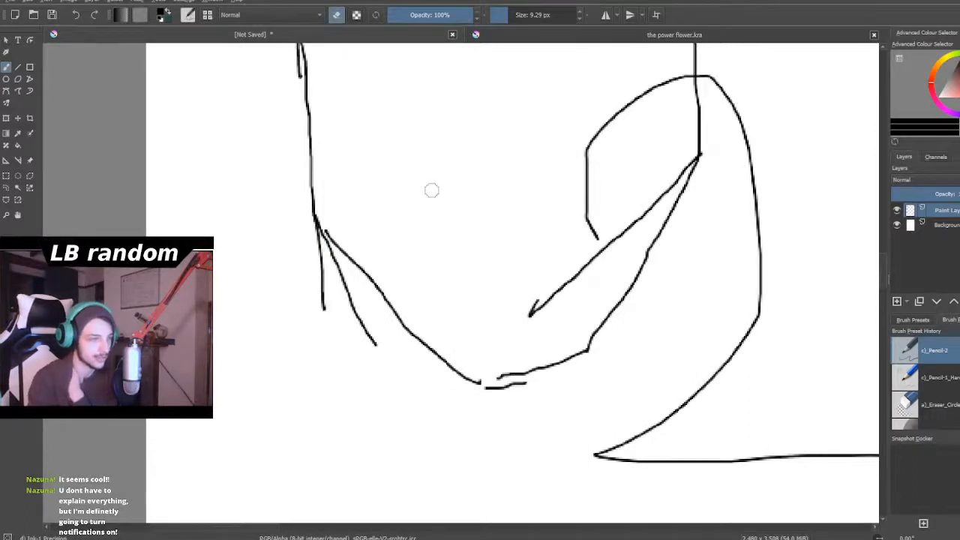
pyautogui.moveTo(326, 294)
pyautogui.mouseDown()
pyautogui.moveTo(324, 308)
pyautogui.moveTo(313, 255)
pyautogui.moveTo(326, 255)
pyautogui.mouseUp()
pyautogui.moveTo(343, 297)
pyautogui.mouseDown()
pyautogui.moveTo(337, 290)
pyautogui.moveTo(380, 347)
pyautogui.mouseUp()
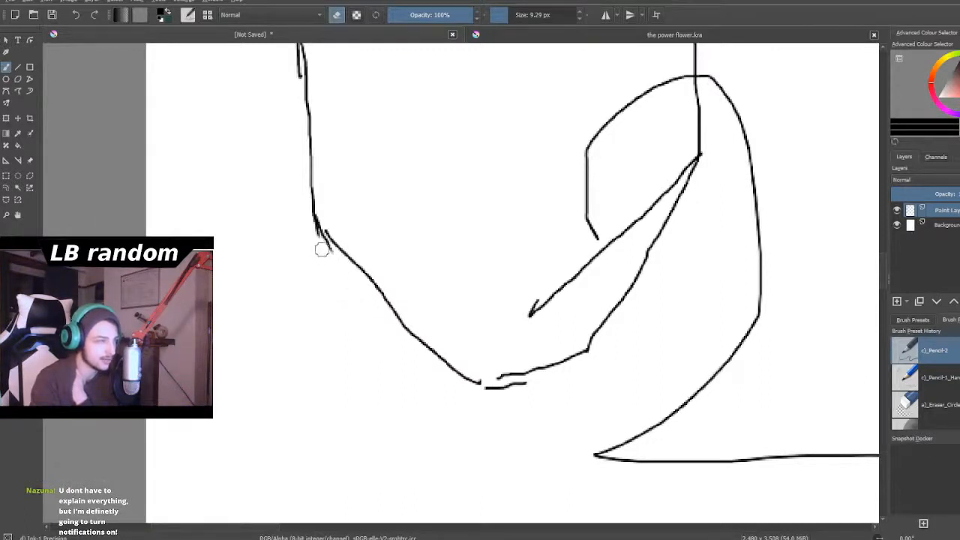
pyautogui.scroll(-6, 303, 146)
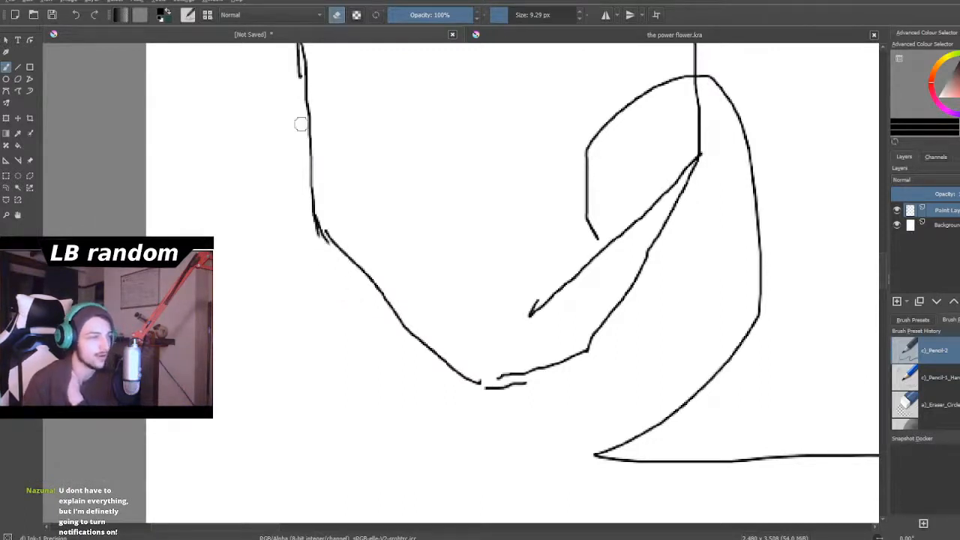
pyautogui.scroll(4, 329, 136)
pyautogui.scroll(4, 289, 99)
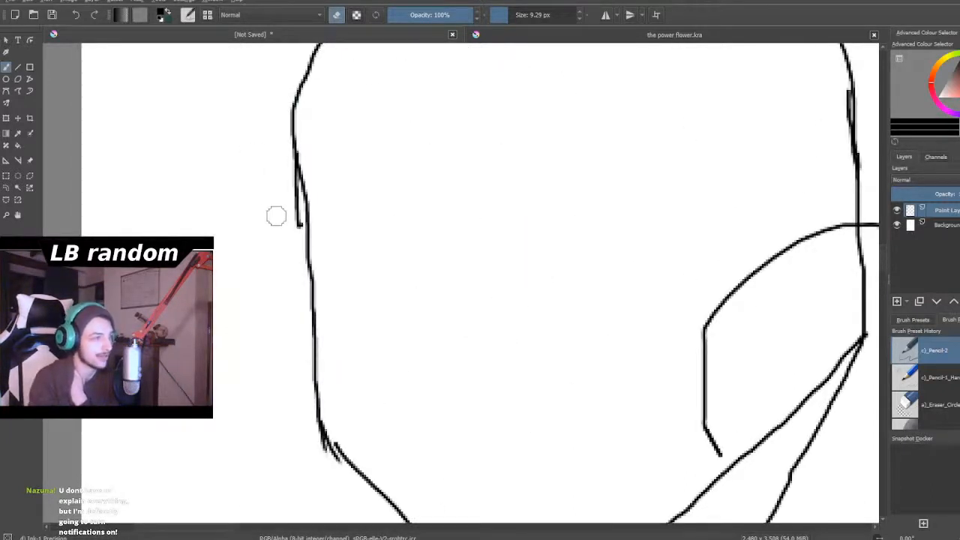
pyautogui.moveTo(292, 227); pyautogui.dragTo(288, 178)
pyautogui.scroll(-8, 219, 154)
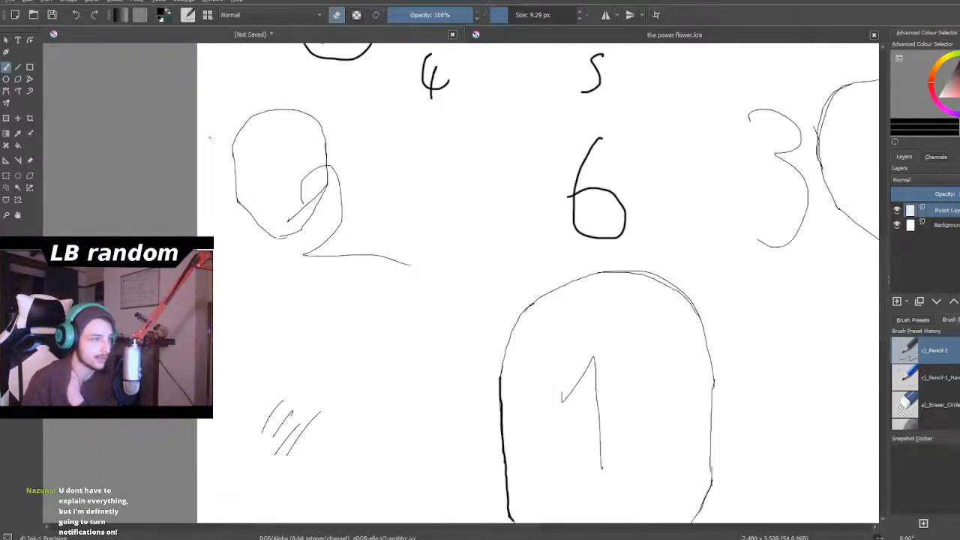
pyautogui.scroll(3, 214, 136)
pyautogui.scroll(3, 215, 136)
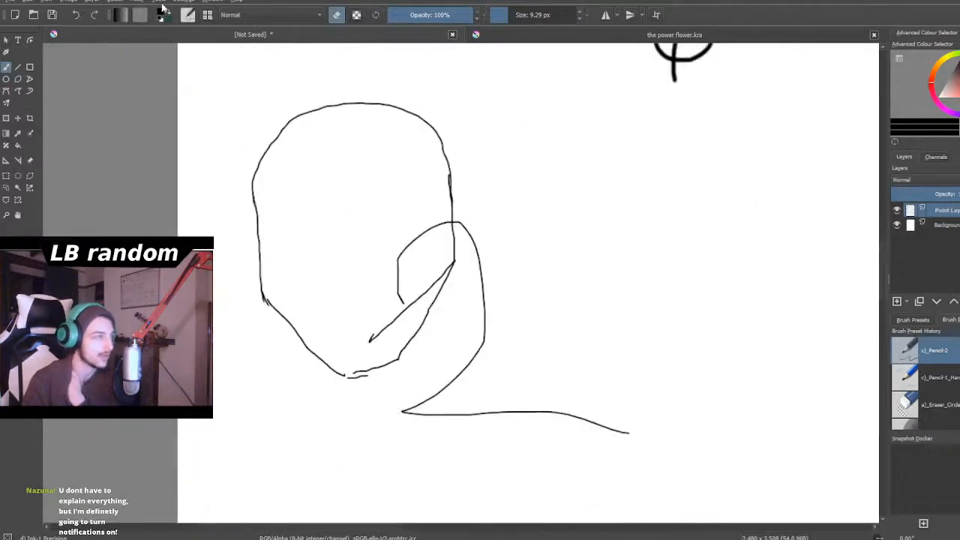
# - Draw a curved vertical guideline with the brush from the crown to the chin of the head marked 2
pyautogui.click(336, 14)
pyautogui.scroll(1, 335, 190)
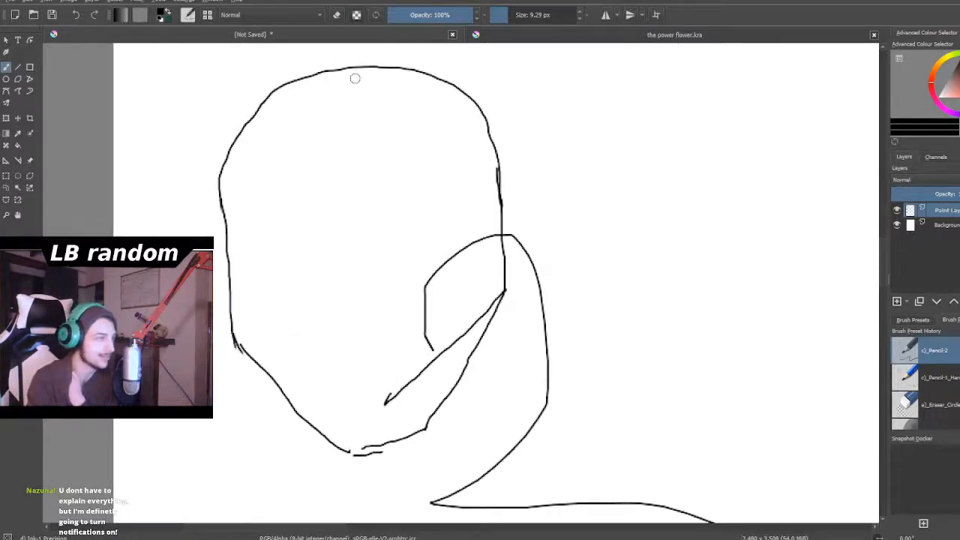
pyautogui.moveTo(356, 67)
pyautogui.mouseDown()
pyautogui.moveTo(338, 90)
pyautogui.moveTo(320, 175)
pyautogui.moveTo(314, 348)
pyautogui.mouseUp()
pyautogui.moveTo(324, 208)
pyautogui.mouseDown()
pyautogui.moveTo(331, 356)
pyautogui.moveTo(342, 429)
pyautogui.moveTo(359, 452)
pyautogui.mouseUp()
pyautogui.scroll(-4, 359, 452)
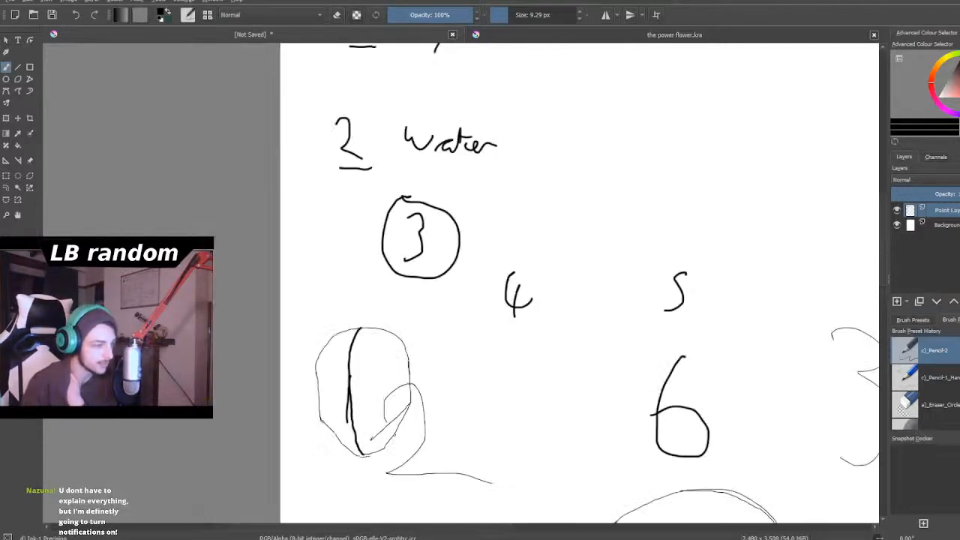
# - Draw a bold brow and cheek contour along the right side of the head marked 3
pyautogui.scroll(-7, 398, 431)
pyautogui.scroll(5, 502, 454)
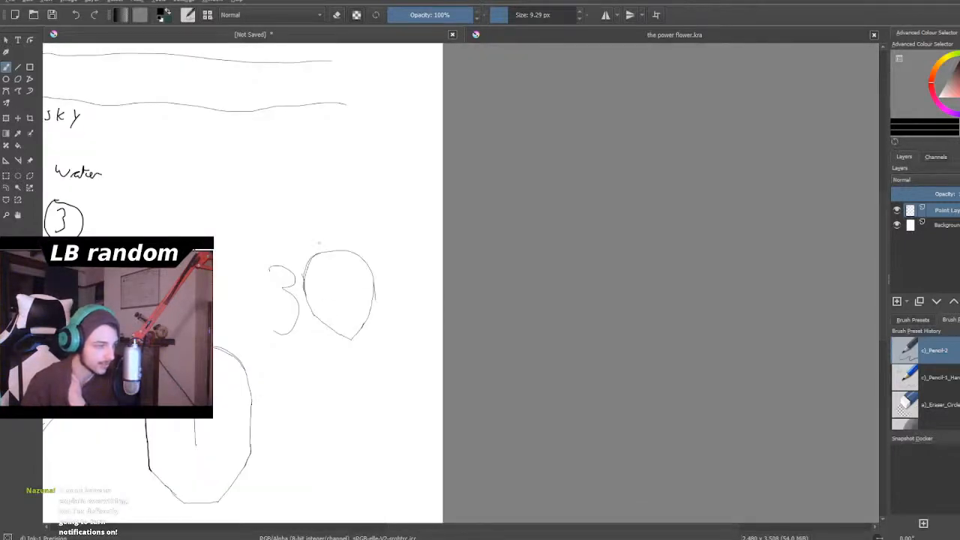
pyautogui.scroll(4, 319, 242)
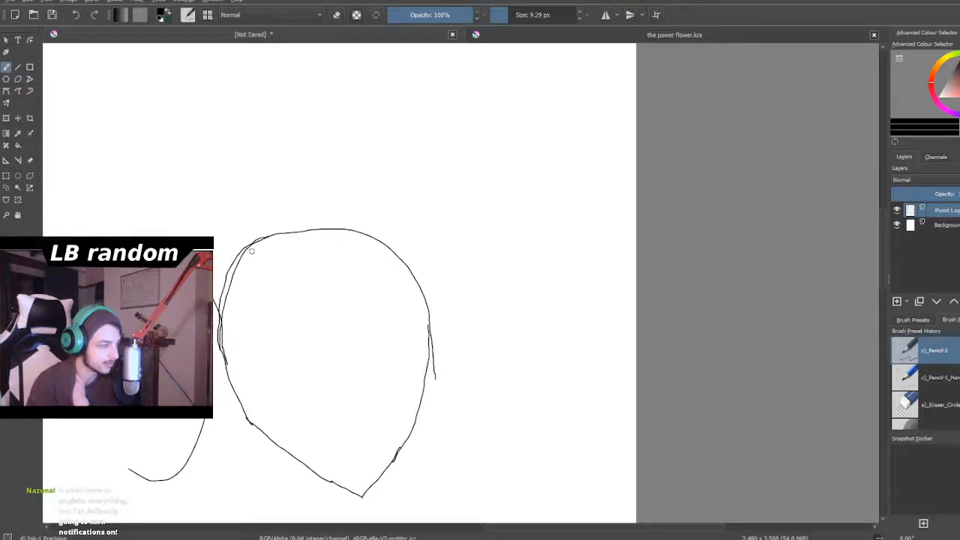
pyautogui.scroll(1, 288, 397)
pyautogui.scroll(-2, 288, 397)
pyautogui.scroll(2, 288, 401)
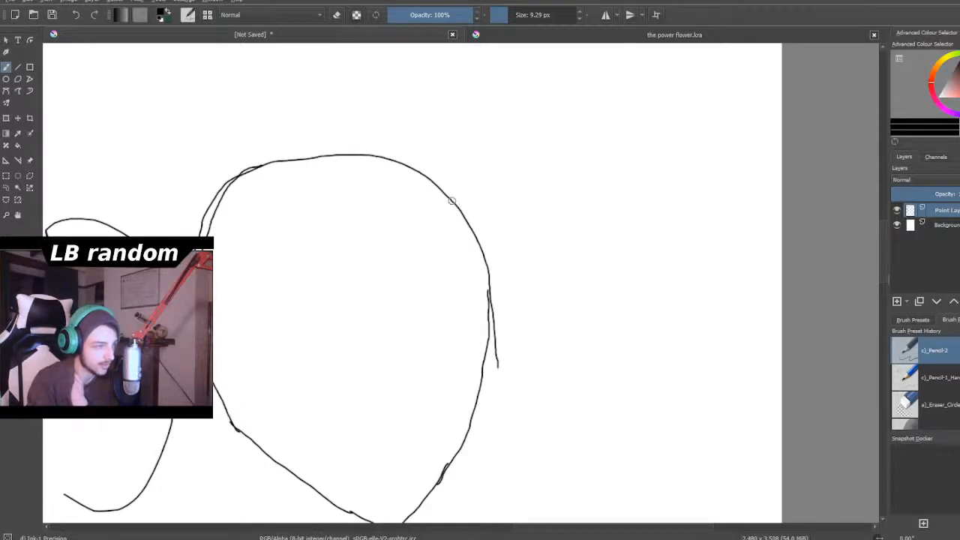
pyautogui.moveTo(465, 223); pyautogui.dragTo(488, 304)
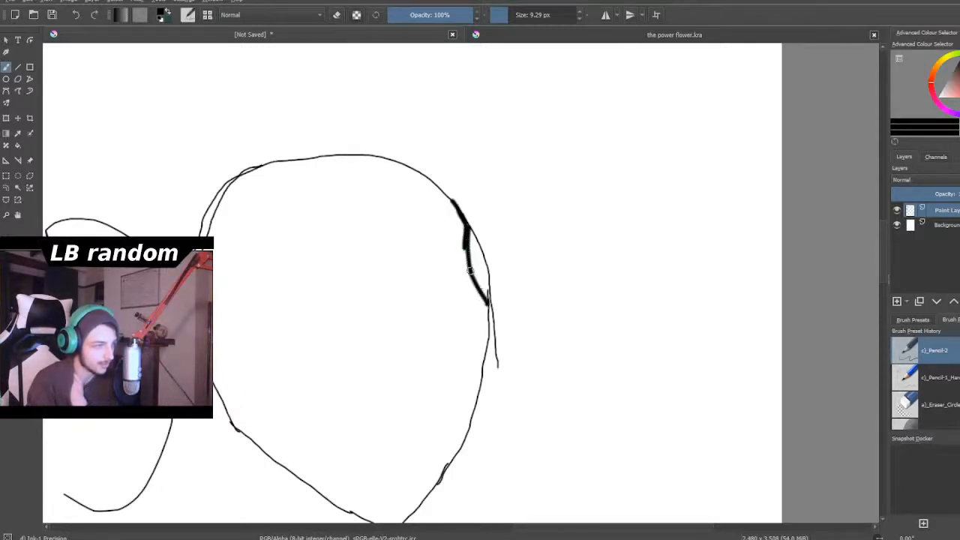
pyautogui.moveTo(467, 240)
pyautogui.mouseDown()
pyautogui.moveTo(486, 362)
pyautogui.moveTo(476, 374)
pyautogui.mouseUp()
pyautogui.moveTo(488, 342); pyautogui.dragTo(468, 441)
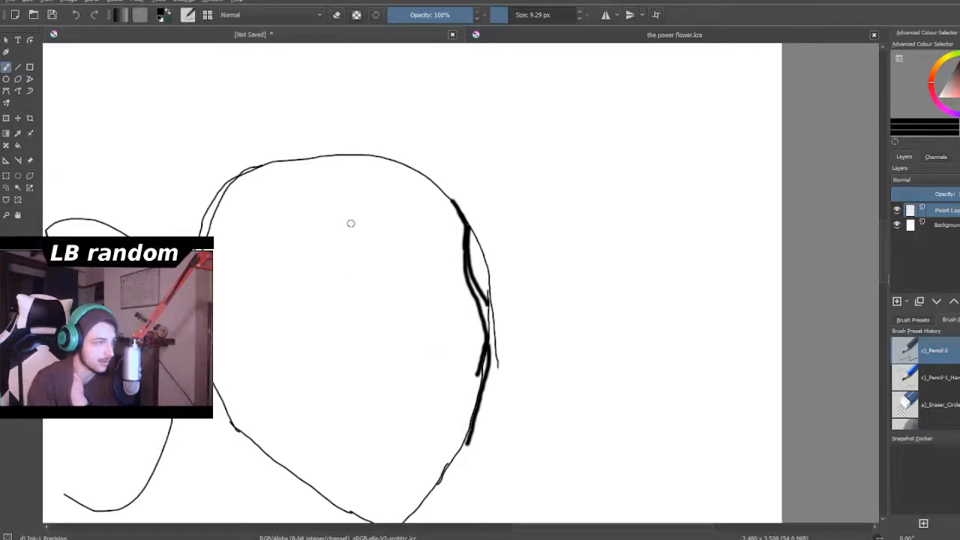
# - Draw a curved guideline down the face of the head marked 3, and set the brush opacity to 85%
pyautogui.moveTo(302, 162)
pyautogui.mouseDown()
pyautogui.moveTo(336, 197)
pyautogui.moveTo(365, 265)
pyautogui.moveTo(387, 422)
pyautogui.mouseUp()
pyautogui.scroll(-3, 385, 424)
pyautogui.scroll(-2, 409, 377)
pyautogui.scroll(5, 410, 414)
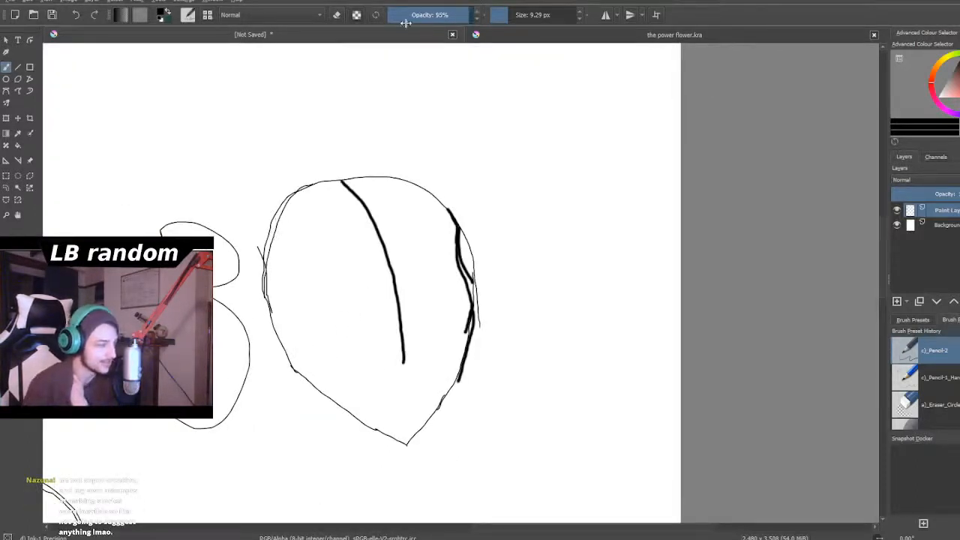
pyautogui.click(460, 16)
pyautogui.scroll(-6, 429, 151)
pyautogui.scroll(3, 279, 336)
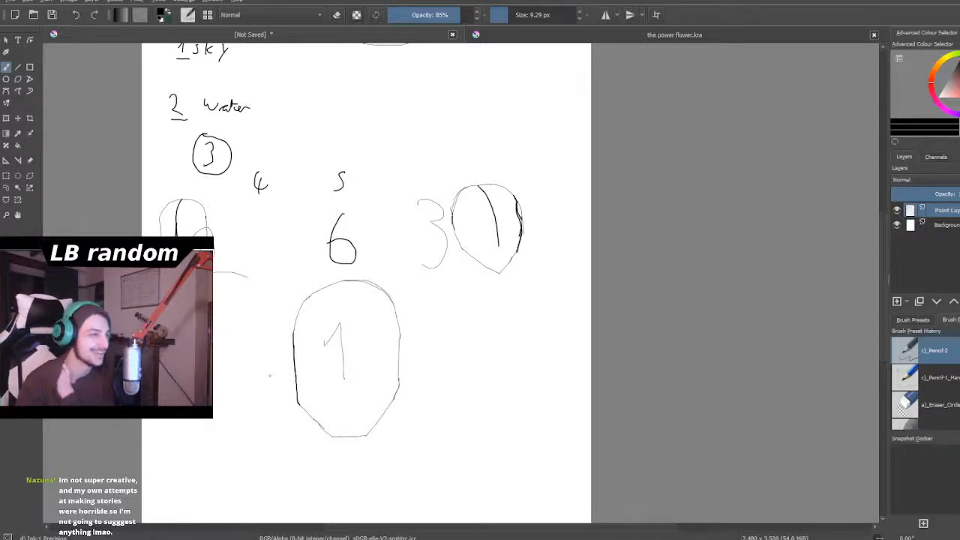
# - Erase the old thin outline and the extra bold branch outside the new brow and cheek contour of head 3
pyautogui.scroll(-3, 452, 231)
pyautogui.scroll(2, 475, 215)
pyautogui.scroll(5, 466, 230)
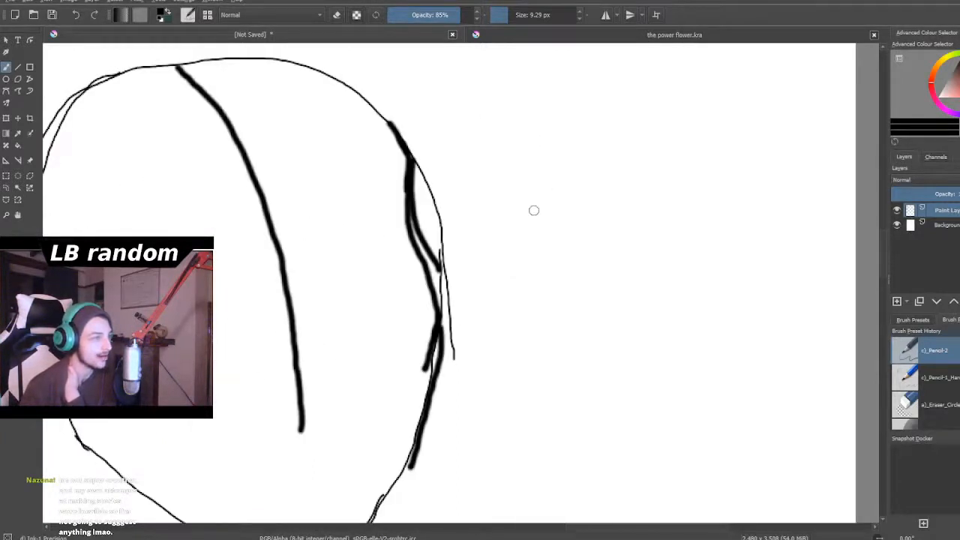
pyautogui.scroll(2, 538, 201)
pyautogui.click(336, 14)
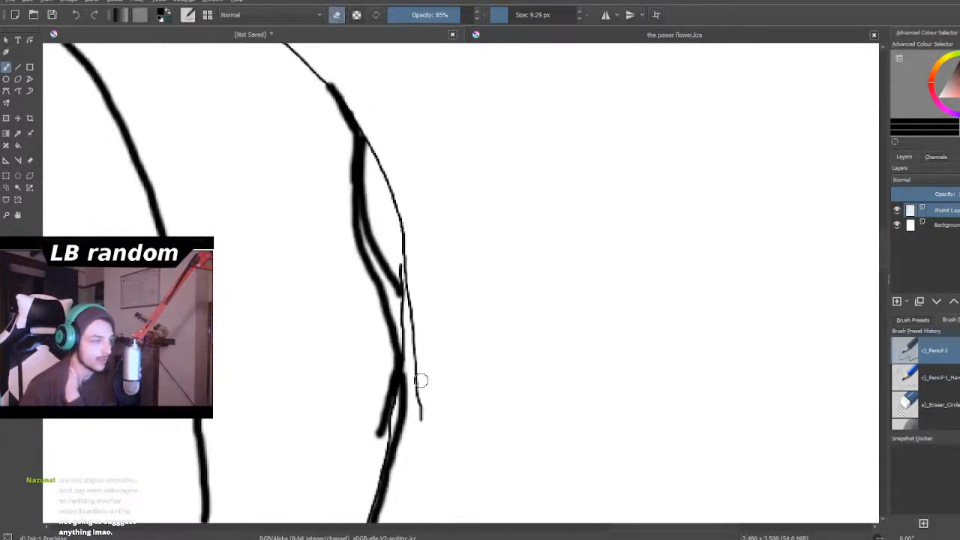
pyautogui.scroll(1, 459, 372)
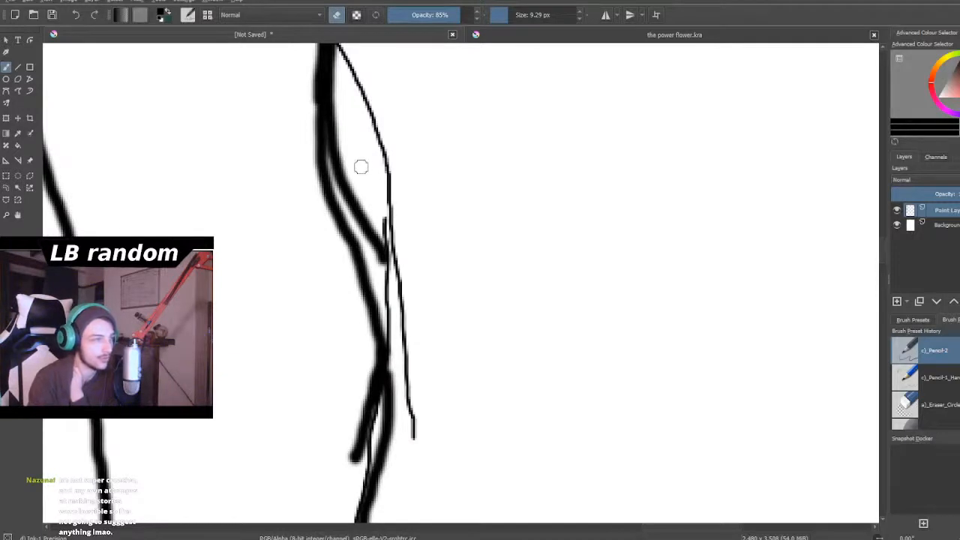
pyautogui.moveTo(397, 161)
pyautogui.mouseDown()
pyautogui.moveTo(338, 158)
pyautogui.moveTo(337, 123)
pyautogui.moveTo(338, 167)
pyautogui.moveTo(382, 255)
pyautogui.moveTo(388, 203)
pyautogui.moveTo(382, 236)
pyautogui.moveTo(353, 208)
pyautogui.moveTo(394, 300)
pyautogui.moveTo(390, 281)
pyautogui.moveTo(403, 343)
pyautogui.moveTo(382, 286)
pyautogui.moveTo(413, 429)
pyautogui.moveTo(412, 332)
pyautogui.mouseUp()
pyautogui.moveTo(369, 145); pyautogui.dragTo(382, 131)
pyautogui.scroll(-5, 374, 161)
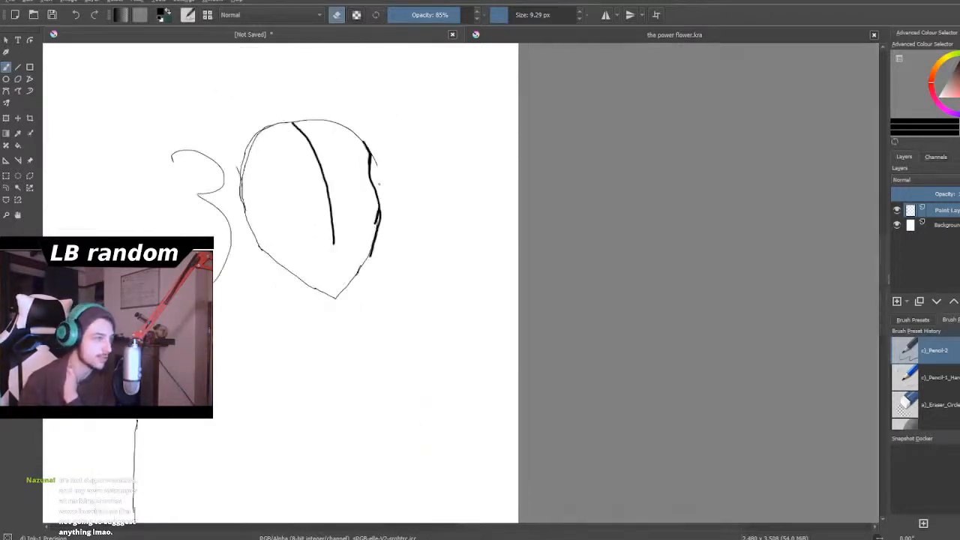
# - Erase the leftover outline tail at head 3's brow and the spare stroke inside its cheek
pyautogui.scroll(4, 375, 150)
pyautogui.scroll(3, 375, 145)
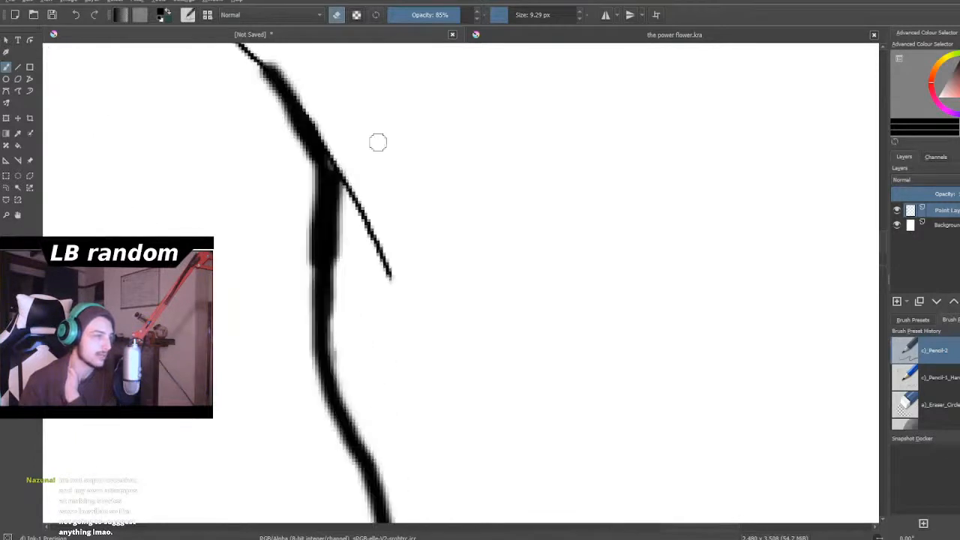
pyautogui.moveTo(329, 204)
pyautogui.mouseDown()
pyautogui.moveTo(361, 199)
pyautogui.moveTo(339, 152)
pyautogui.moveTo(382, 264)
pyautogui.moveTo(348, 192)
pyautogui.moveTo(340, 243)
pyautogui.mouseUp()
pyautogui.moveTo(302, 215)
pyautogui.mouseDown()
pyautogui.moveTo(300, 268)
pyautogui.moveTo(296, 258)
pyautogui.mouseUp()
pyautogui.scroll(-7, 285, 259)
pyautogui.scroll(4, 249, 354)
pyautogui.scroll(1, 290, 306)
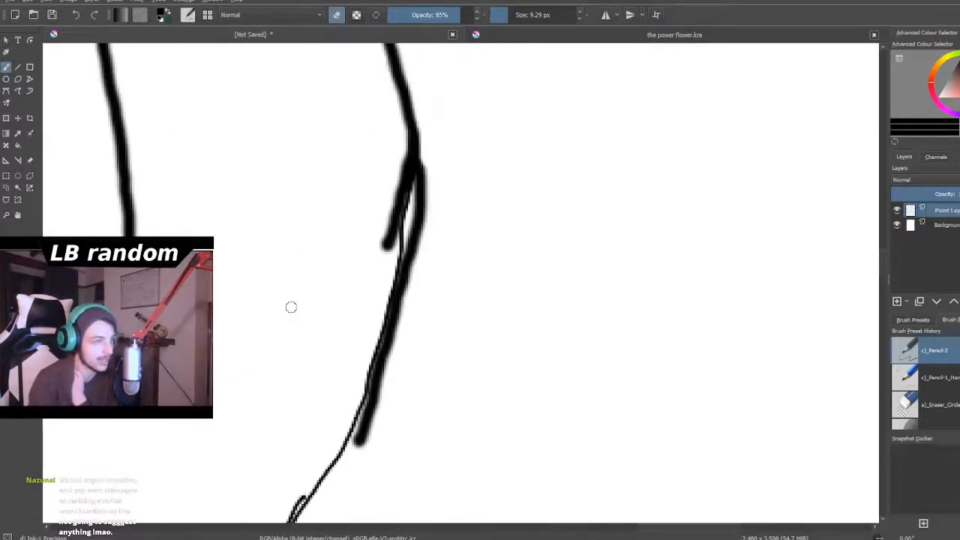
pyautogui.moveTo(394, 163)
pyautogui.mouseDown()
pyautogui.moveTo(406, 203)
pyautogui.moveTo(397, 194)
pyautogui.moveTo(387, 281)
pyautogui.mouseUp()
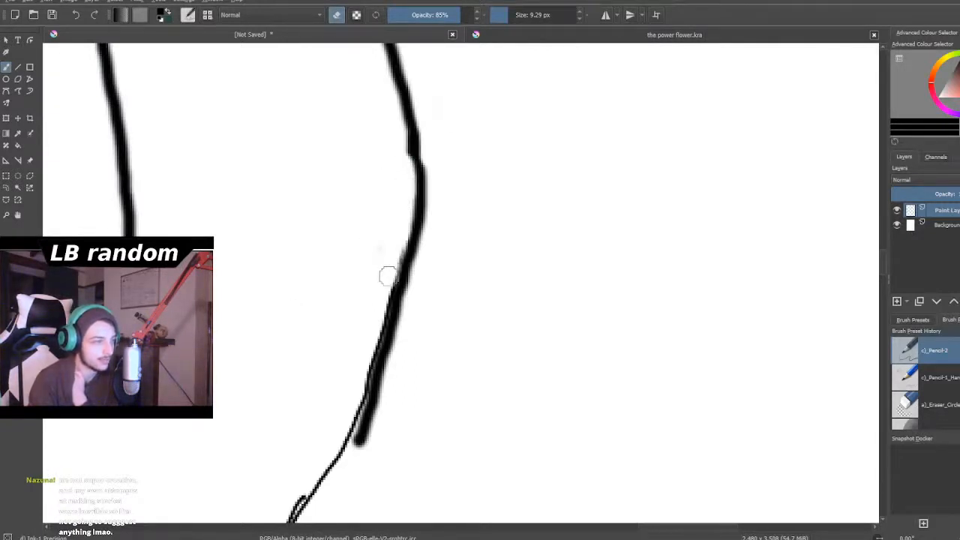
pyautogui.scroll(-4, 375, 288)
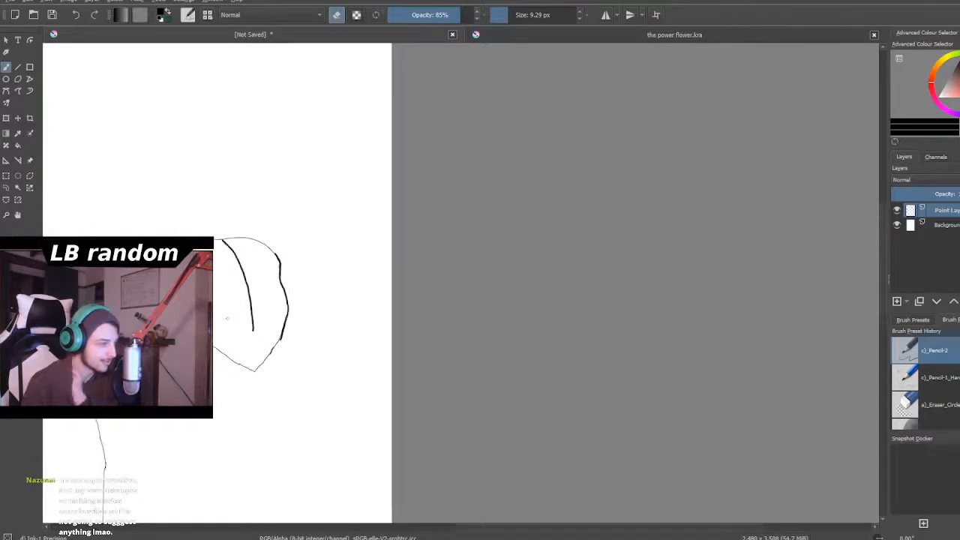
# - Return to painting and draw a bold arc over the top of head 3, joining it to the brow contour
pyautogui.scroll(2, 151, 258)
pyautogui.scroll(2, 247, 343)
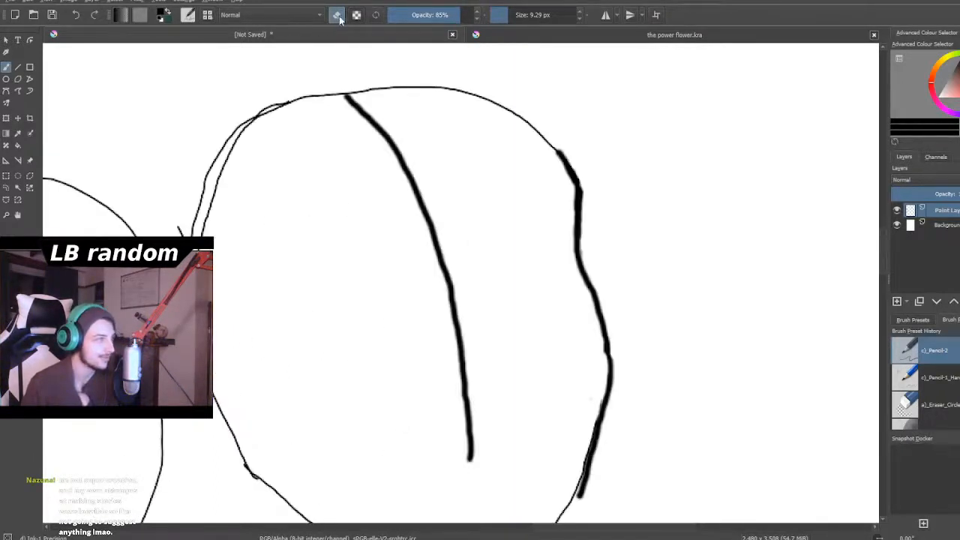
pyautogui.scroll(1, 488, 68)
pyautogui.scroll(-2, 360, 65)
pyautogui.scroll(1, 337, 64)
pyautogui.scroll(1, 337, 63)
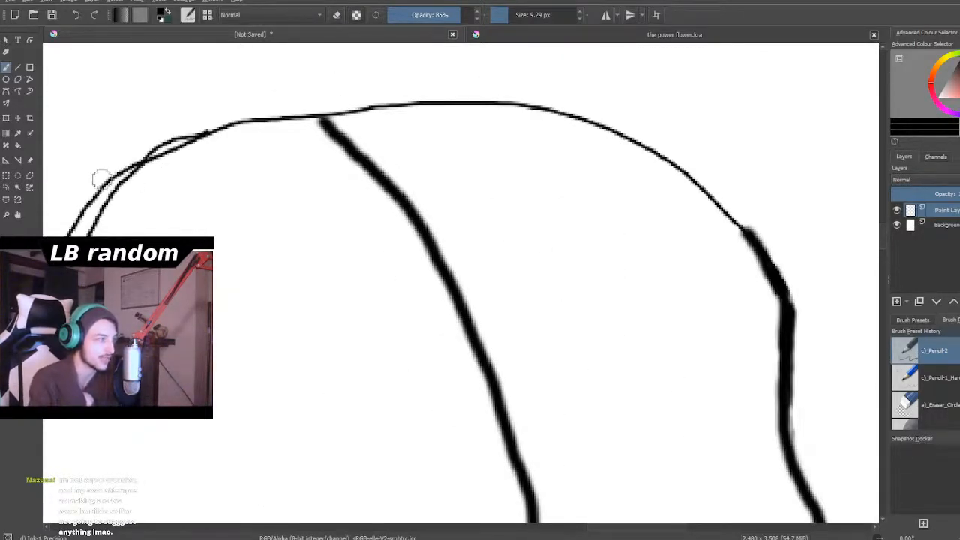
pyautogui.moveTo(108, 199)
pyautogui.mouseDown()
pyautogui.moveTo(159, 142)
pyautogui.moveTo(262, 97)
pyautogui.moveTo(434, 73)
pyautogui.moveTo(562, 90)
pyautogui.moveTo(622, 114)
pyautogui.moveTo(728, 215)
pyautogui.moveTo(744, 242)
pyautogui.mouseUp()
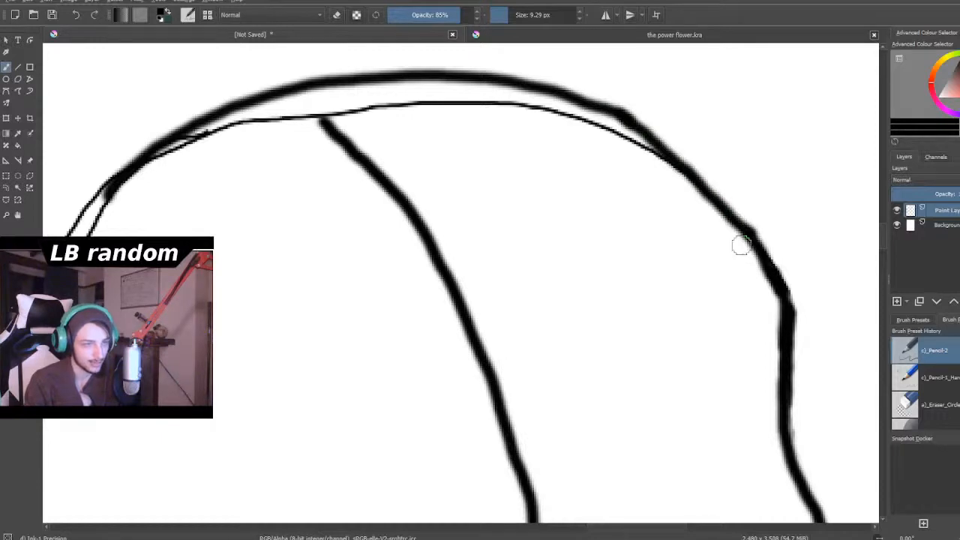
# - Draw a bold jaw line from head 3's right cheek down to the point of the chin
pyautogui.scroll(-6, 676, 207)
pyautogui.scroll(2, 690, 270)
pyautogui.scroll(-1, 683, 334)
pyautogui.scroll(5, 683, 335)
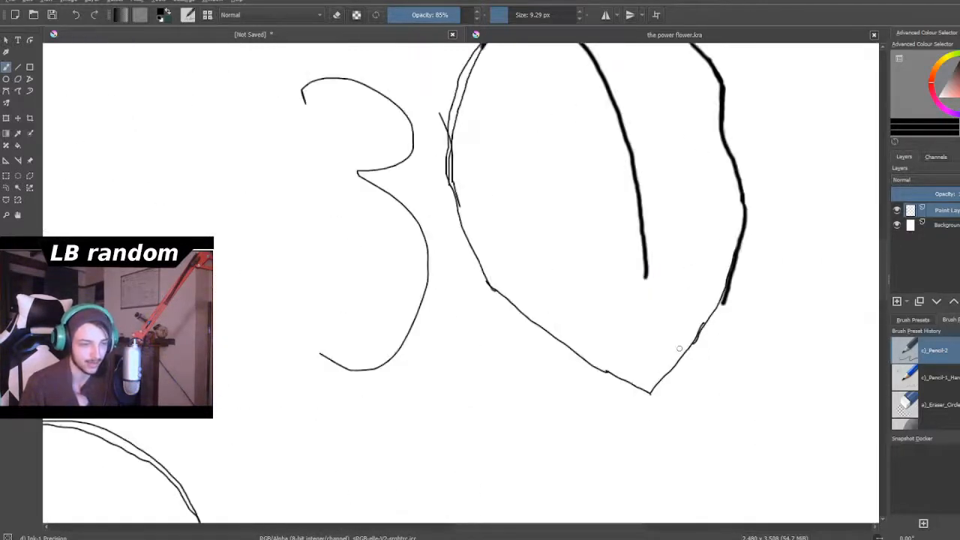
pyautogui.scroll(2, 729, 376)
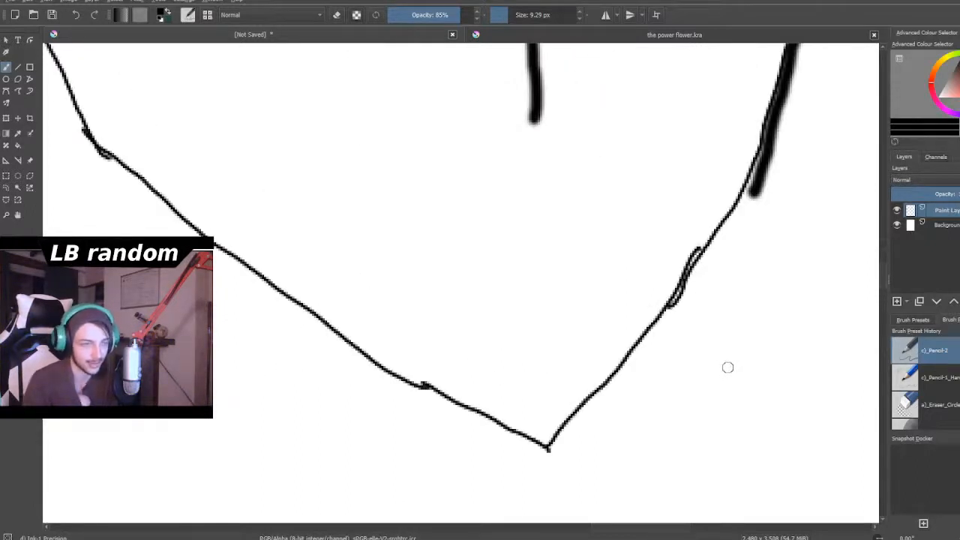
pyautogui.moveTo(769, 147)
pyautogui.mouseDown()
pyautogui.moveTo(679, 293)
pyautogui.moveTo(541, 445)
pyautogui.mouseUp()
pyautogui.scroll(-5, 502, 395)
pyautogui.scroll(2, 469, 367)
pyautogui.scroll(-2, 468, 368)
pyautogui.scroll(3, 501, 453)
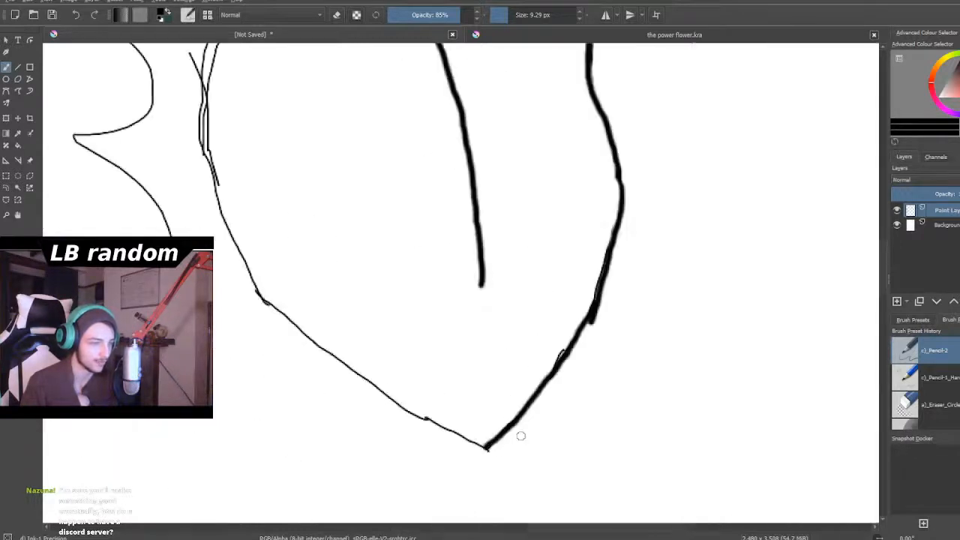
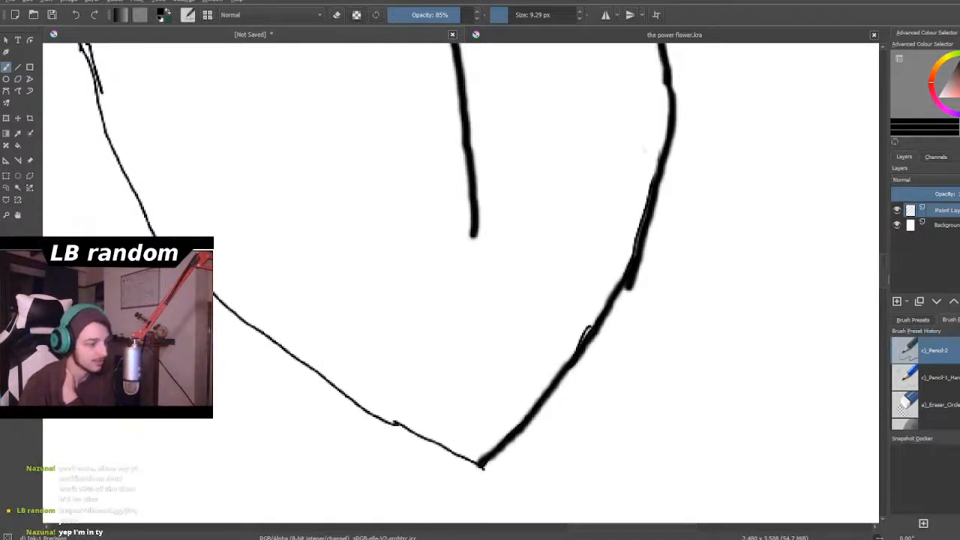
# - Erase the extra bold branch beside the vertical centre line of head 2
pyautogui.scroll(-5, 553, 366)
pyautogui.scroll(2, 559, 365)
pyautogui.scroll(1, 578, 365)
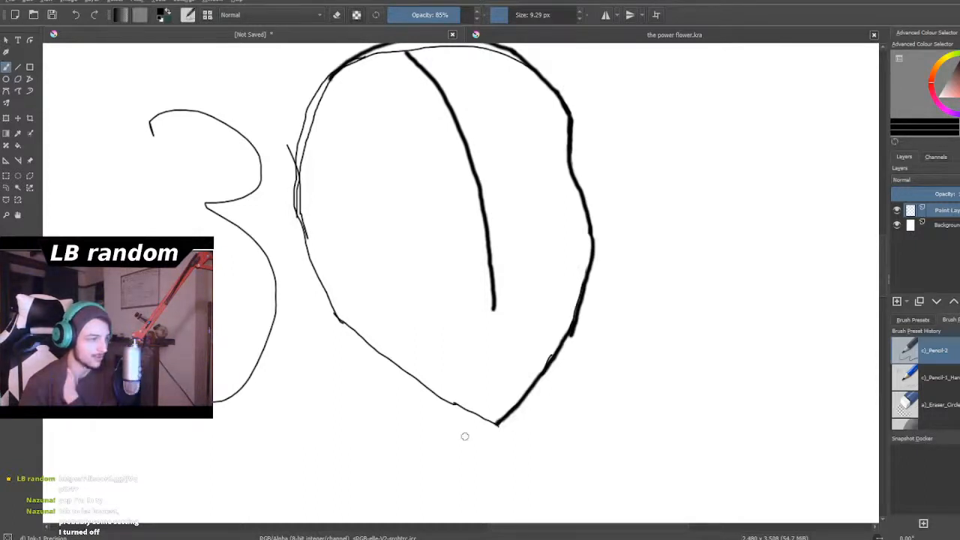
pyautogui.scroll(-8, 439, 404)
pyautogui.scroll(8, 394, 349)
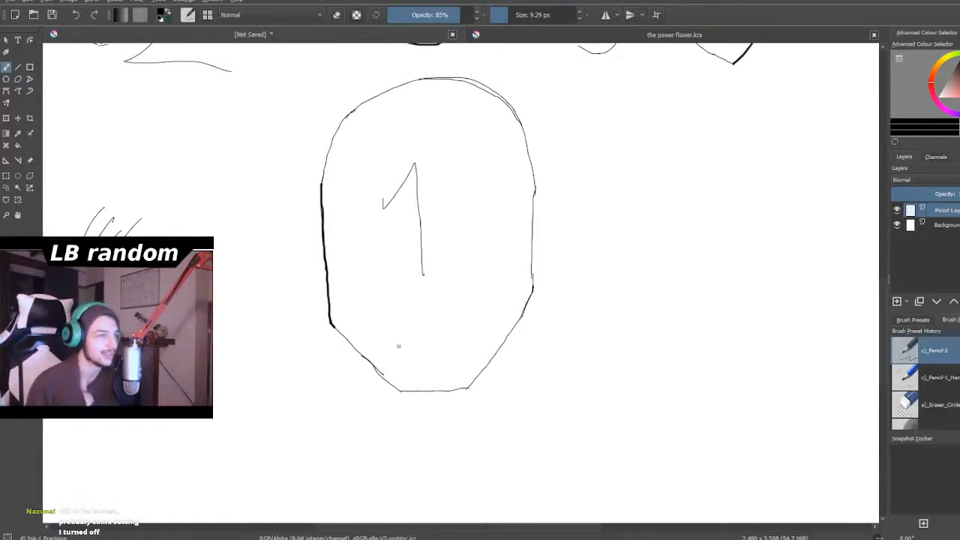
pyautogui.scroll(-5, 364, 214)
pyautogui.scroll(-3, 363, 216)
pyautogui.scroll(10, 318, 165)
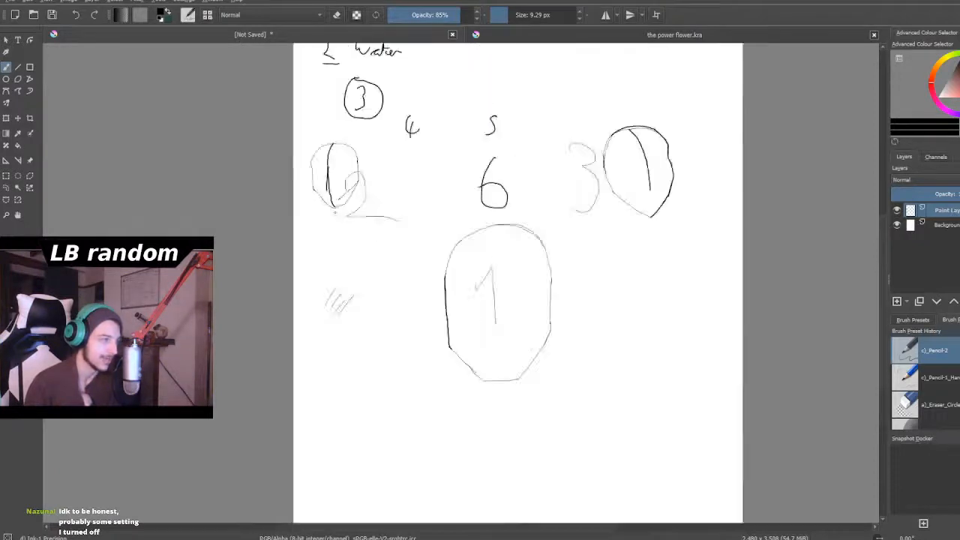
pyautogui.scroll(2, 319, 165)
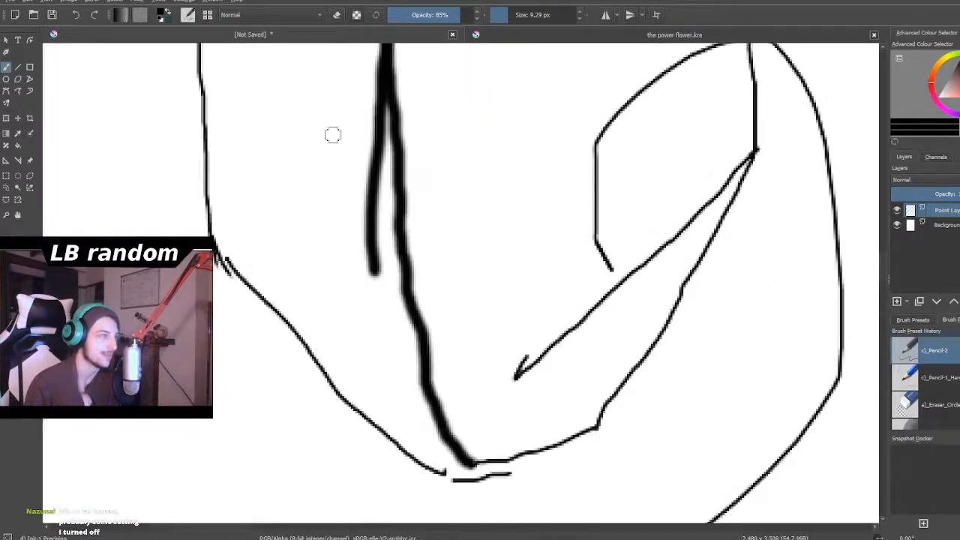
pyautogui.click(336, 15)
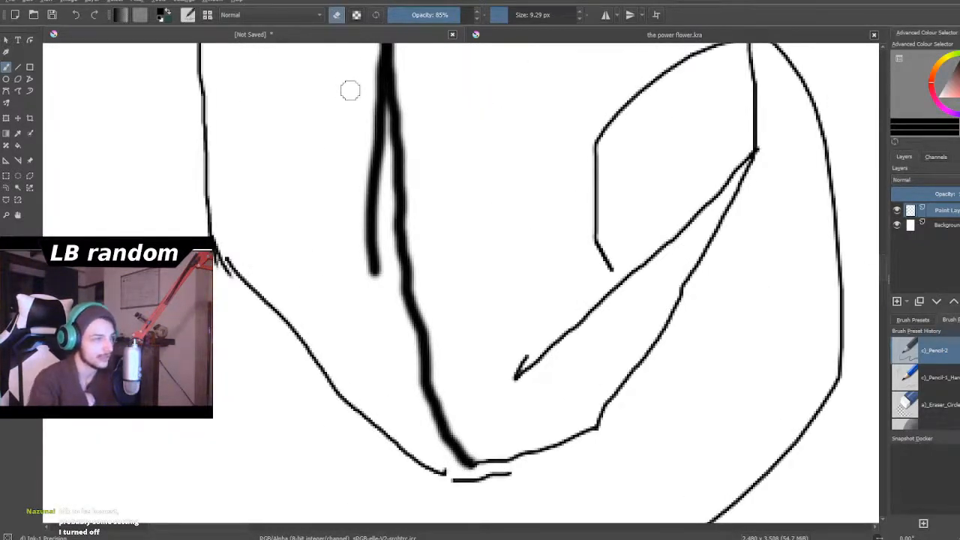
pyautogui.moveTo(358, 253)
pyautogui.mouseDown()
pyautogui.moveTo(367, 279)
pyautogui.moveTo(378, 65)
pyautogui.moveTo(369, 118)
pyautogui.moveTo(377, 117)
pyautogui.moveTo(381, 287)
pyautogui.mouseUp()
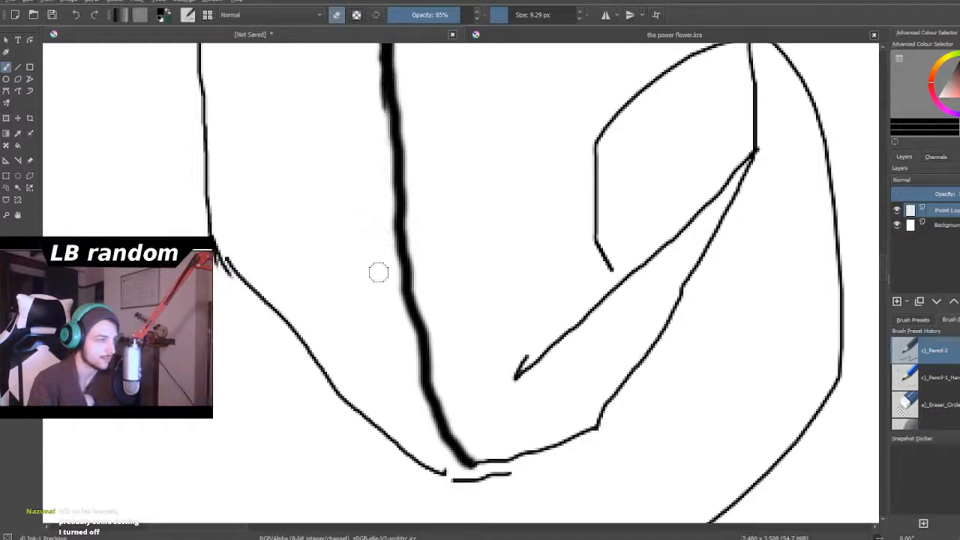
pyautogui.scroll(-2, 367, 305)
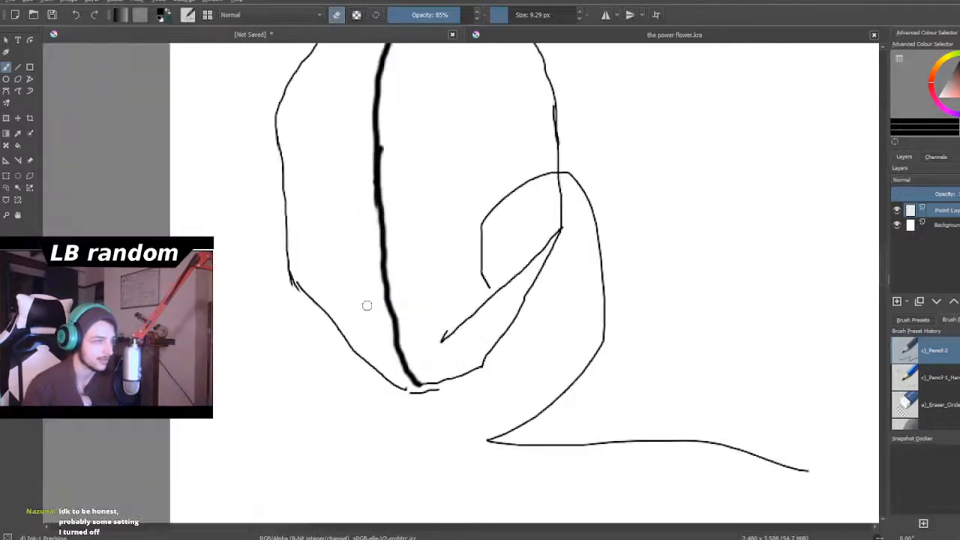
# - Return to painting and draw a bold downward-curving horizontal guideline across head 2 from its left side to its right side
pyautogui.scroll(-4, 367, 305)
pyautogui.scroll(4, 371, 300)
pyautogui.scroll(3, 379, 299)
pyautogui.press('e')
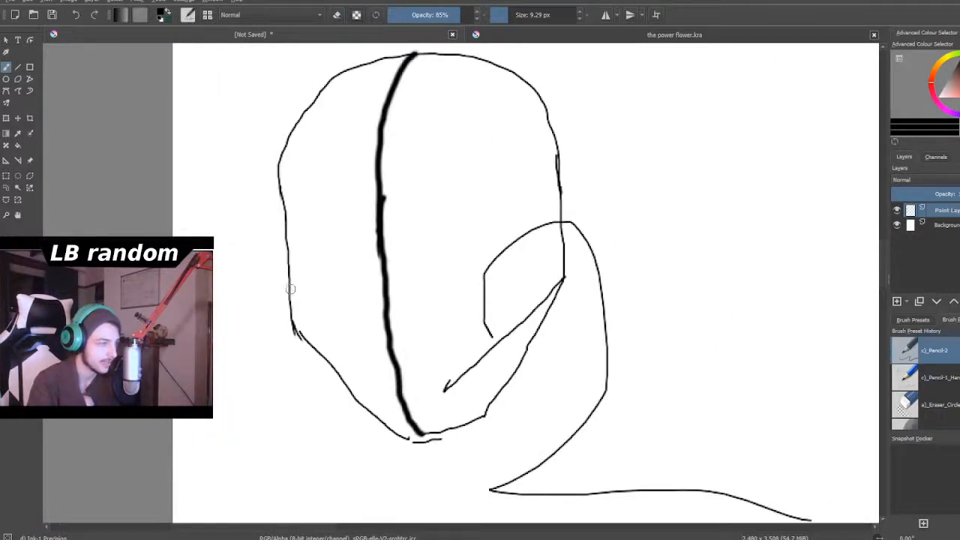
pyautogui.moveTo(288, 281)
pyautogui.mouseDown()
pyautogui.moveTo(372, 318)
pyautogui.moveTo(456, 317)
pyautogui.moveTo(499, 296)
pyautogui.moveTo(566, 224)
pyautogui.mouseUp()
pyautogui.scroll(-2, 327, 201)
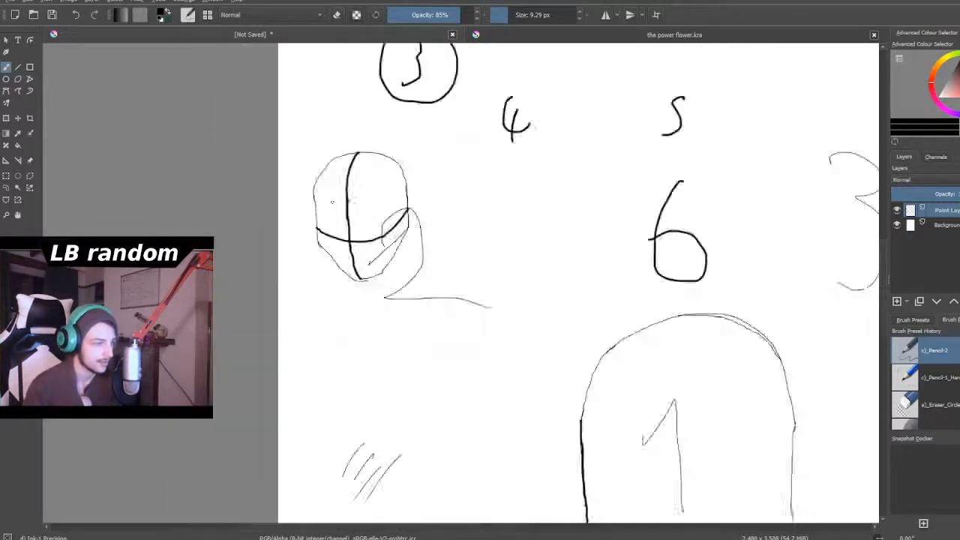
# - Examine the placement and guidelines of the three heads across the whole page
pyautogui.scroll(-5, 328, 202)
pyautogui.scroll(1, 603, 234)
pyautogui.scroll(1, 278, 273)
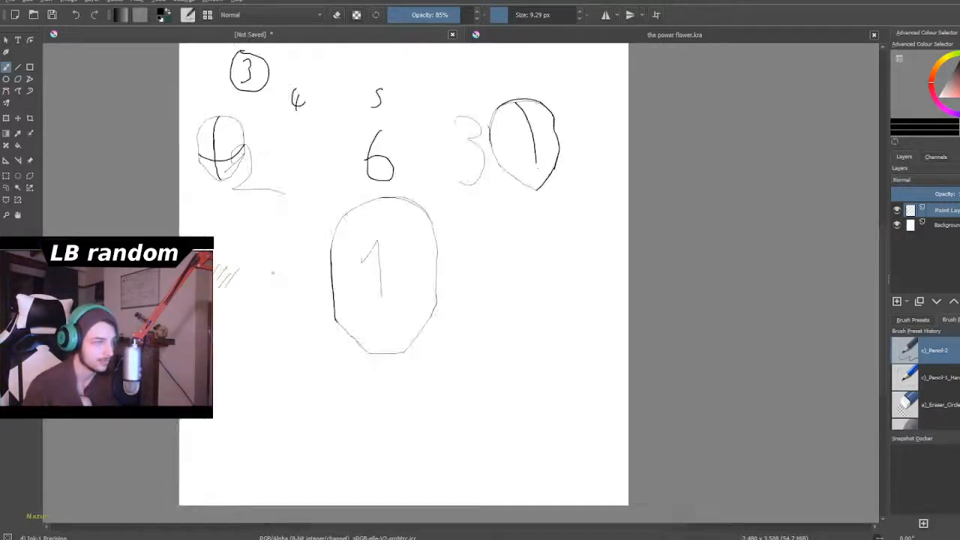
pyautogui.scroll(-2, 277, 267)
pyautogui.scroll(1, 266, 208)
pyautogui.scroll(-1, 267, 207)
pyautogui.scroll(3, 256, 229)
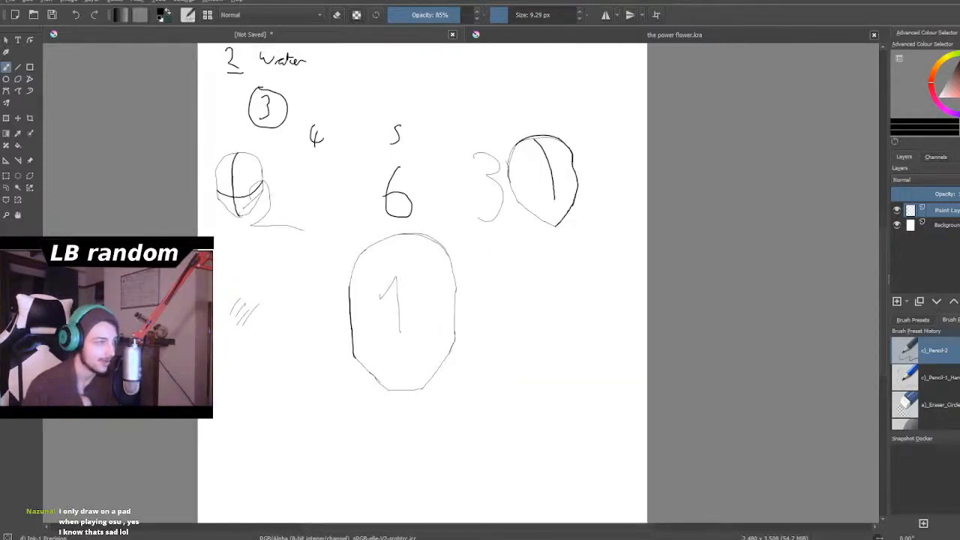
pyautogui.scroll(2, 225, 261)
pyautogui.scroll(-3, 225, 262)
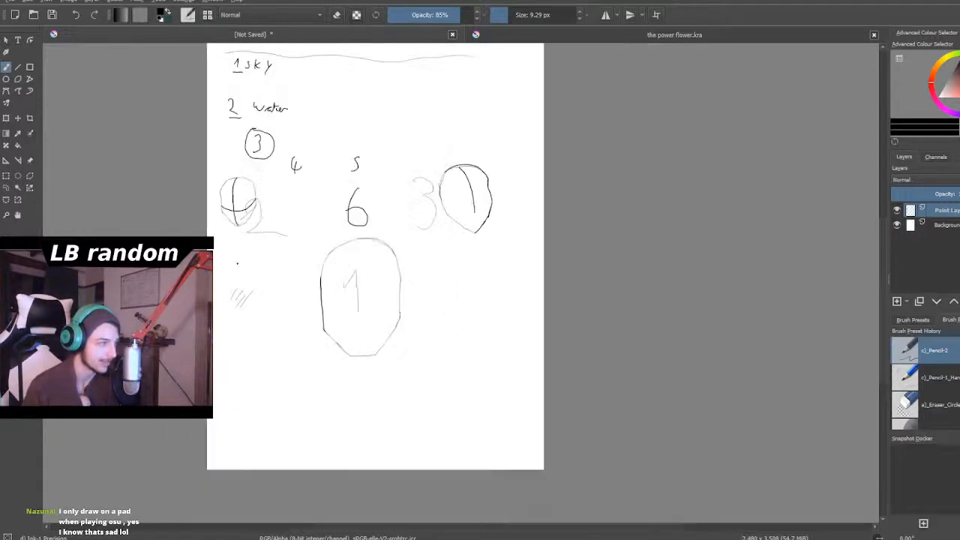
pyautogui.scroll(3, 225, 262)
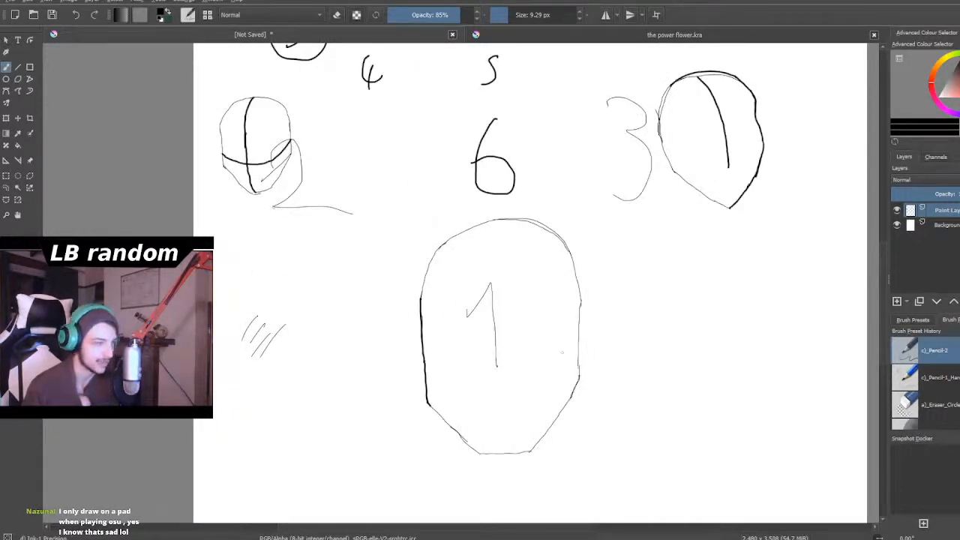
# - Draw a bold upward-arching horizontal guideline across head 3 and thicken the head's upper left contour down to it
pyautogui.scroll(-3, 681, 188)
pyautogui.scroll(1, 682, 187)
pyautogui.scroll(-2, 687, 156)
pyautogui.scroll(6, 747, 161)
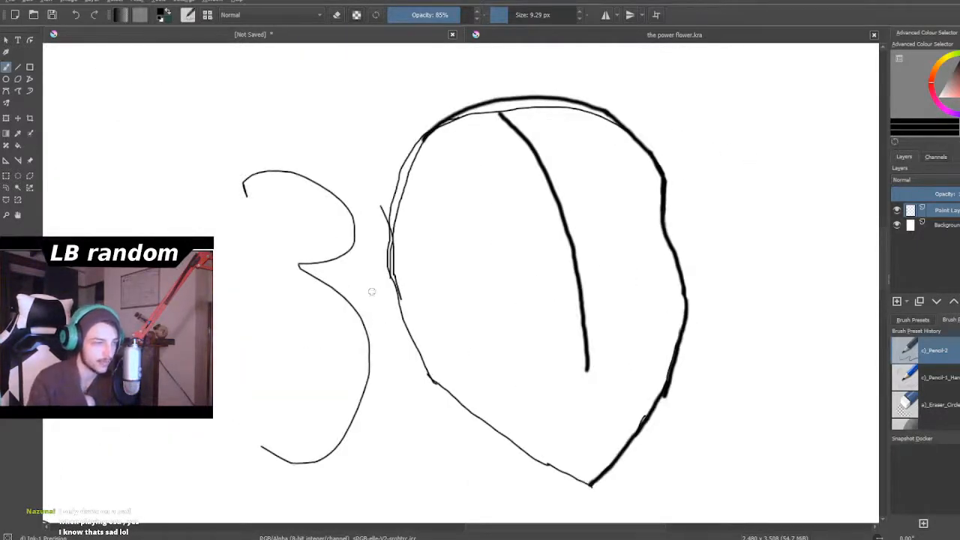
pyautogui.moveTo(399, 296); pyautogui.dragTo(455, 259)
pyautogui.moveTo(399, 299)
pyautogui.mouseDown()
pyautogui.moveTo(420, 266)
pyautogui.moveTo(467, 230)
pyautogui.moveTo(553, 208)
pyautogui.moveTo(622, 211)
pyautogui.moveTo(657, 241)
pyautogui.mouseUp()
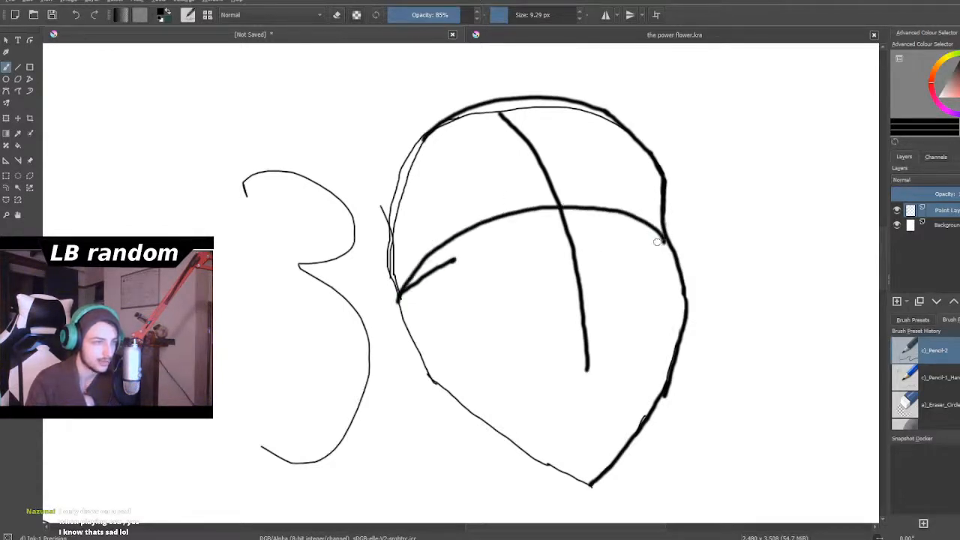
pyautogui.moveTo(433, 131)
pyautogui.mouseDown()
pyautogui.moveTo(399, 197)
pyautogui.moveTo(390, 269)
pyautogui.moveTo(398, 295)
pyautogui.mouseUp()
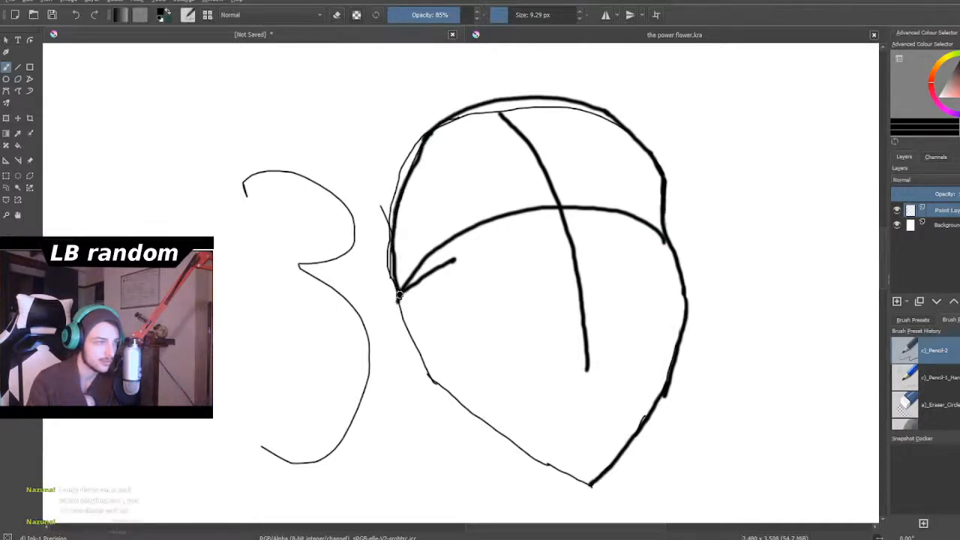
# - Check head 1 against the other heads and the rest of the page layout
pyautogui.scroll(-8, 332, 247)
pyautogui.scroll(8, 297, 313)
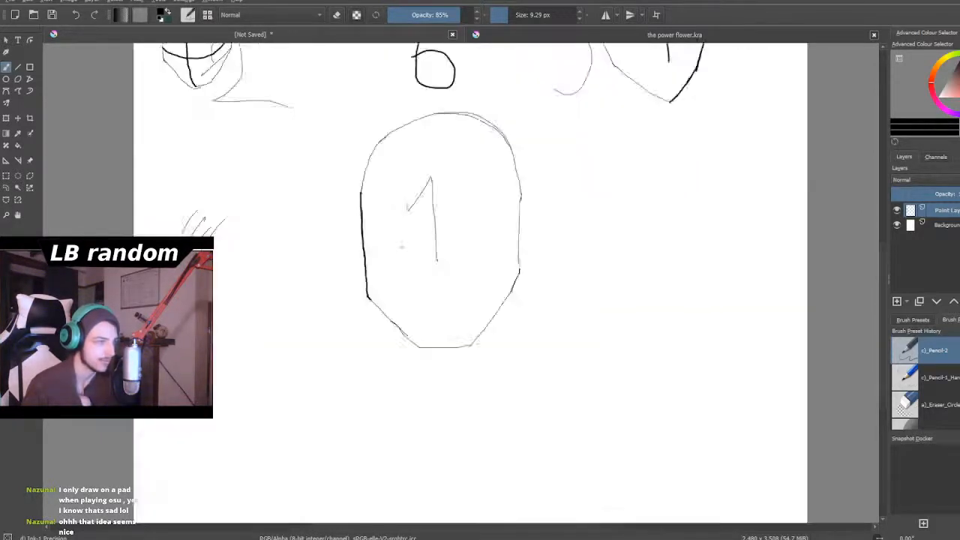
pyautogui.scroll(3, 417, 262)
pyautogui.scroll(-4, 417, 263)
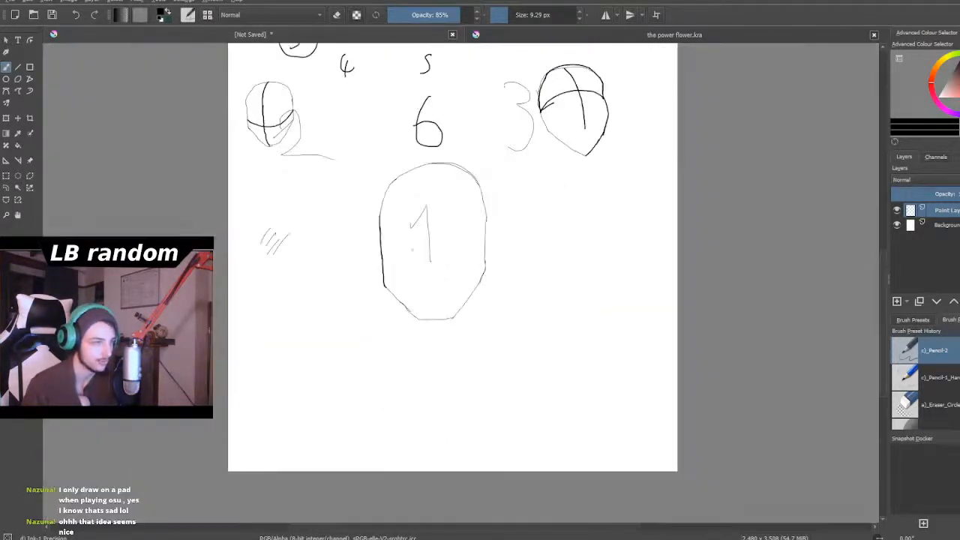
pyautogui.scroll(2, 412, 249)
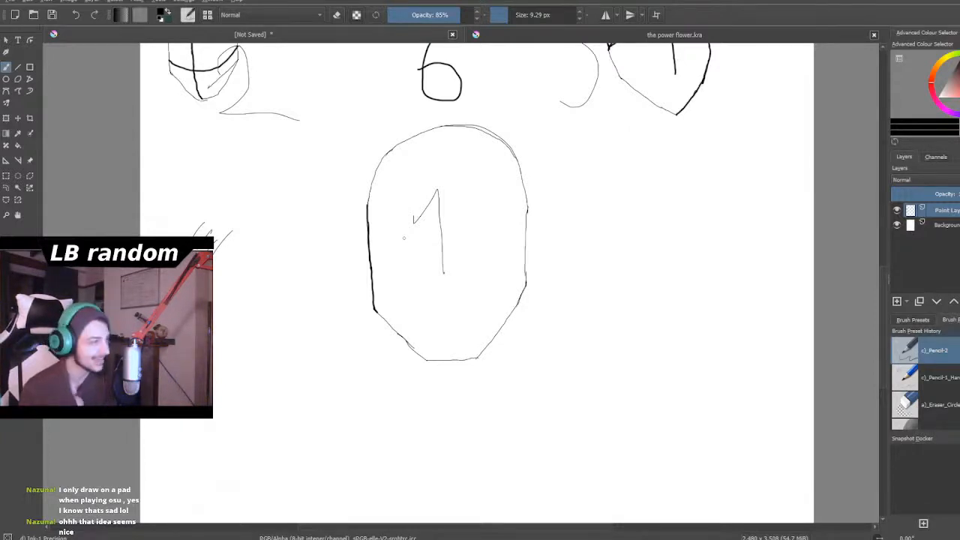
pyautogui.scroll(-3, 404, 239)
pyautogui.scroll(2, 447, 200)
pyautogui.scroll(-2, 446, 199)
pyautogui.scroll(2, 349, 165)
pyautogui.scroll(-6, 362, 165)
pyautogui.scroll(6, 353, 150)
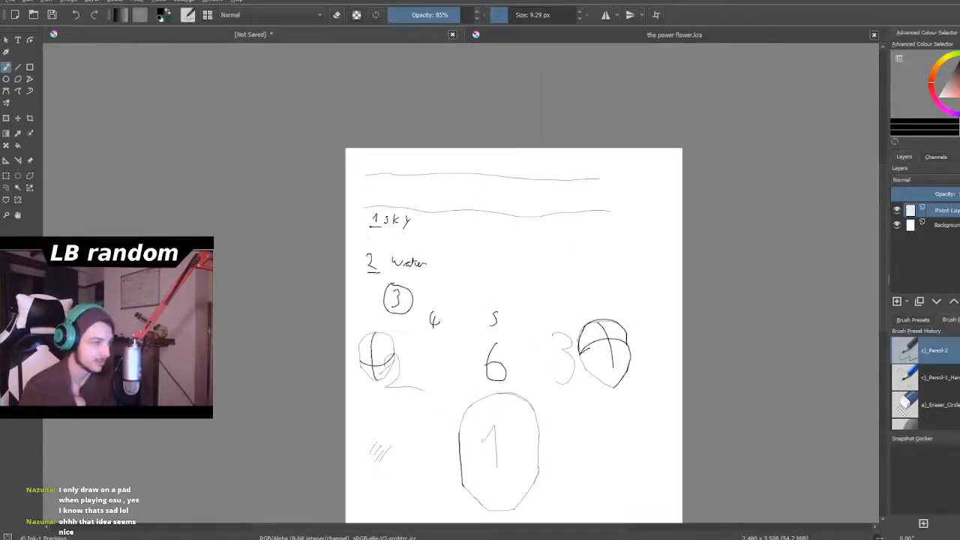
pyautogui.scroll(-4, 405, 348)
# - Draw a bold vertical centre line through head 1 from the crown to the chin
pyautogui.scroll(4, 449, 415)
pyautogui.scroll(-2, 380, 211)
pyautogui.scroll(2, 368, 173)
pyautogui.scroll(-2, 374, 226)
pyautogui.scroll(4, 378, 300)
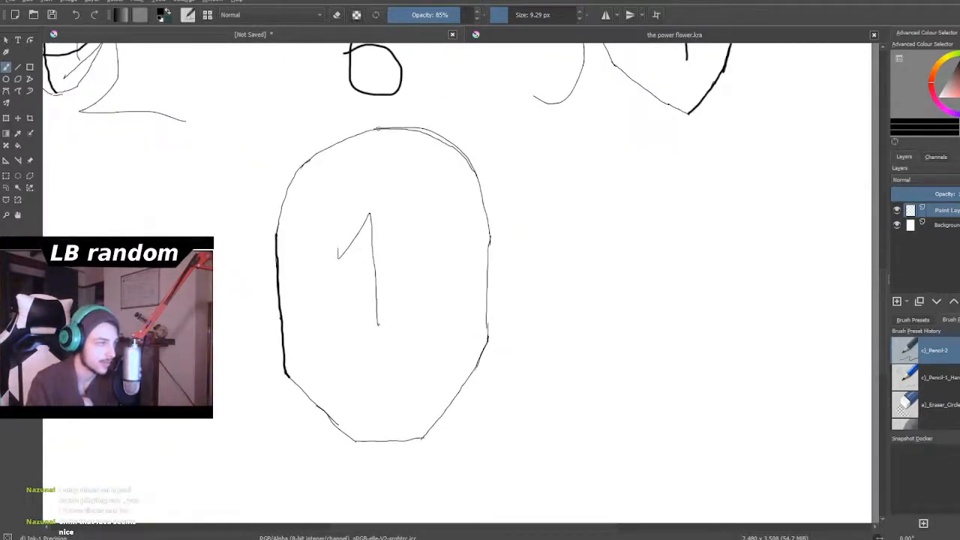
pyautogui.moveTo(378, 129); pyautogui.dragTo(391, 441)
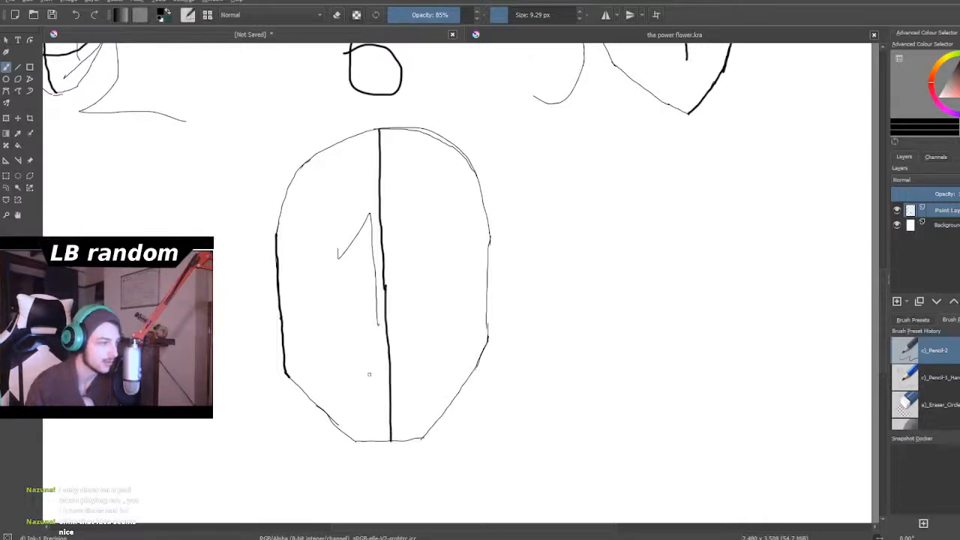
# - Draw a bold neck line down from head 1's left jaw and a short vertical stroke inside its right jaw corner
pyautogui.scroll(-6, 388, 403)
pyautogui.scroll(3, 398, 422)
pyautogui.scroll(-2, 386, 420)
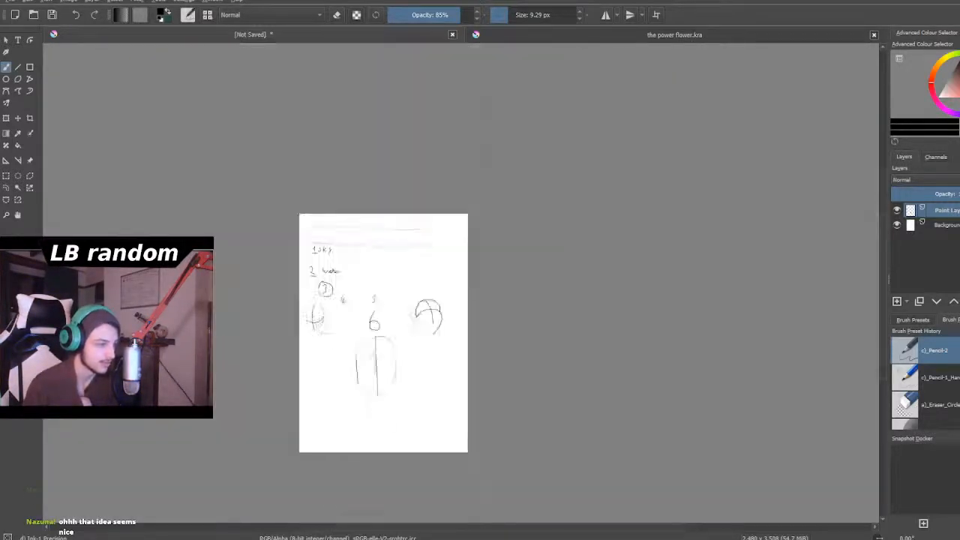
pyautogui.scroll(3, 353, 417)
pyautogui.scroll(-3, 353, 417)
pyautogui.scroll(3, 352, 417)
pyautogui.scroll(2, 418, 382)
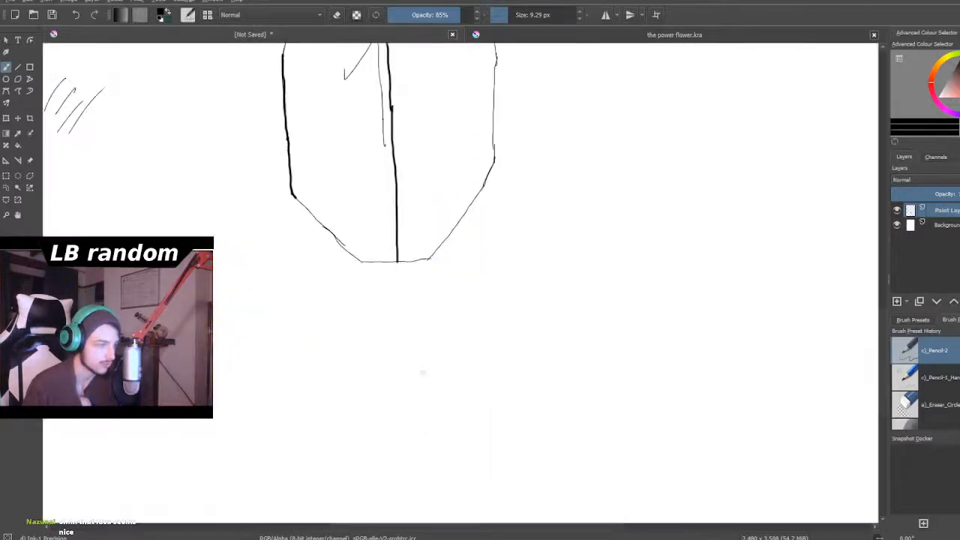
pyautogui.scroll(-1, 429, 255)
pyautogui.scroll(1, 399, 244)
pyautogui.scroll(-2, 425, 243)
pyautogui.scroll(3, 405, 231)
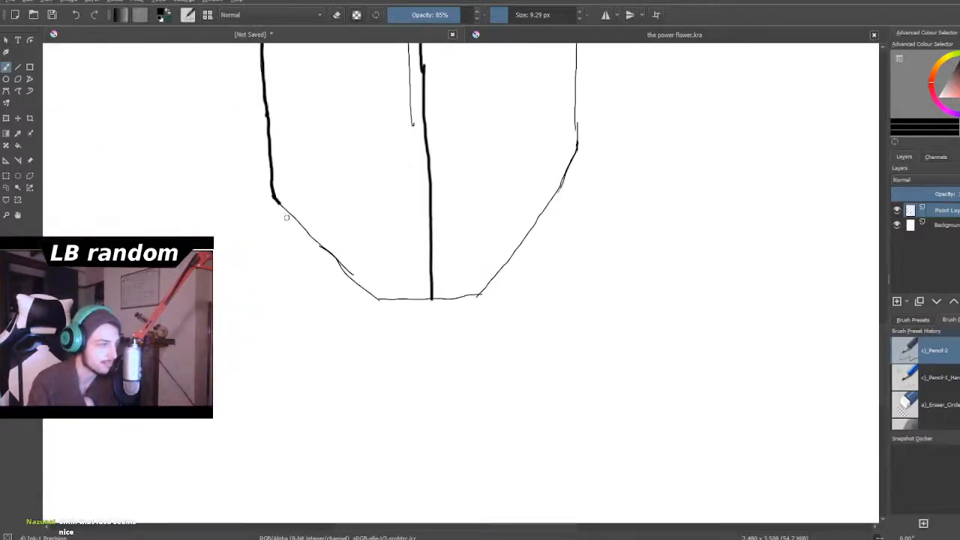
pyautogui.moveTo(292, 216); pyautogui.dragTo(291, 311)
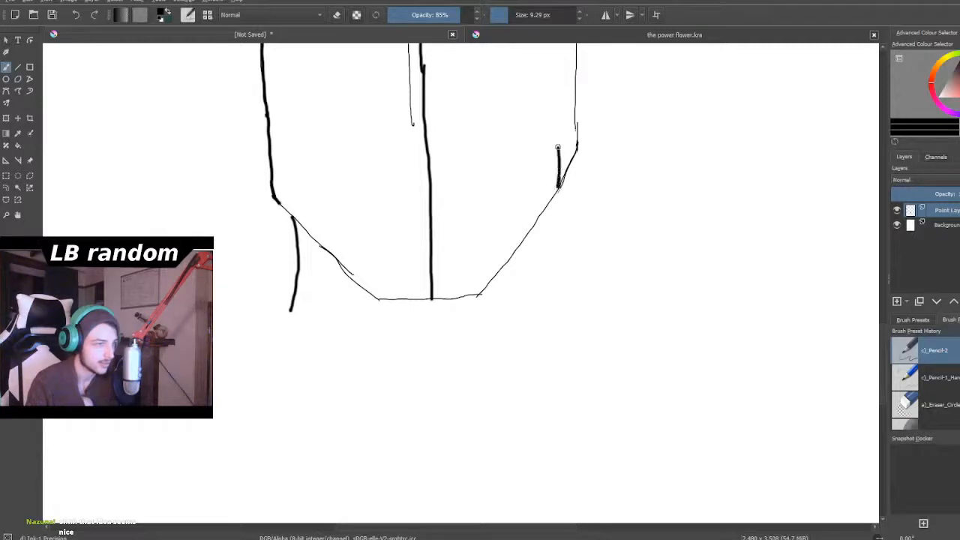
# - Draw a bold curved neck line down from head 1's right jaw to match the left side
pyautogui.scroll(-8, 558, 148)
pyautogui.scroll(4, 555, 139)
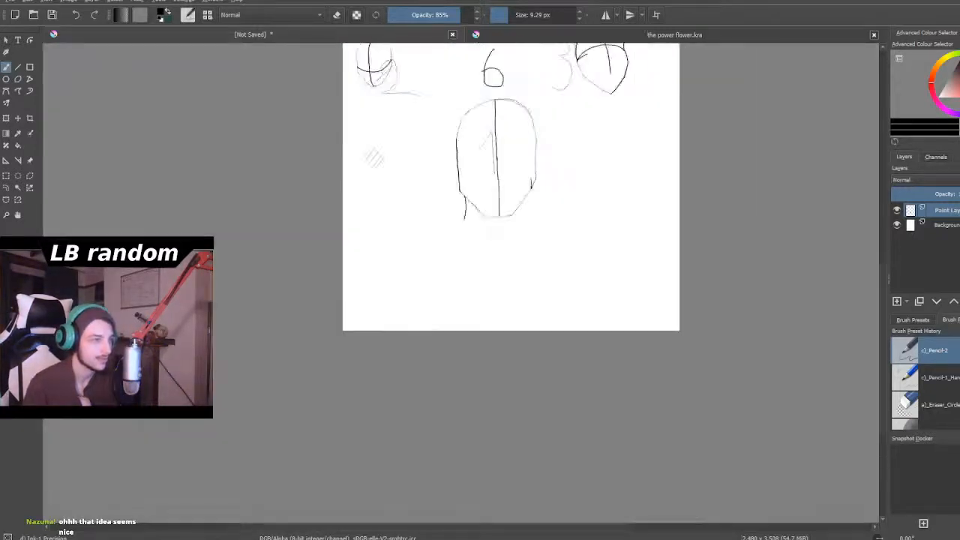
pyautogui.scroll(3, 526, 92)
pyautogui.scroll(-1, 537, 156)
pyautogui.scroll(1, 530, 191)
pyautogui.scroll(-1, 531, 194)
pyautogui.scroll(2, 530, 194)
pyautogui.scroll(-2, 530, 194)
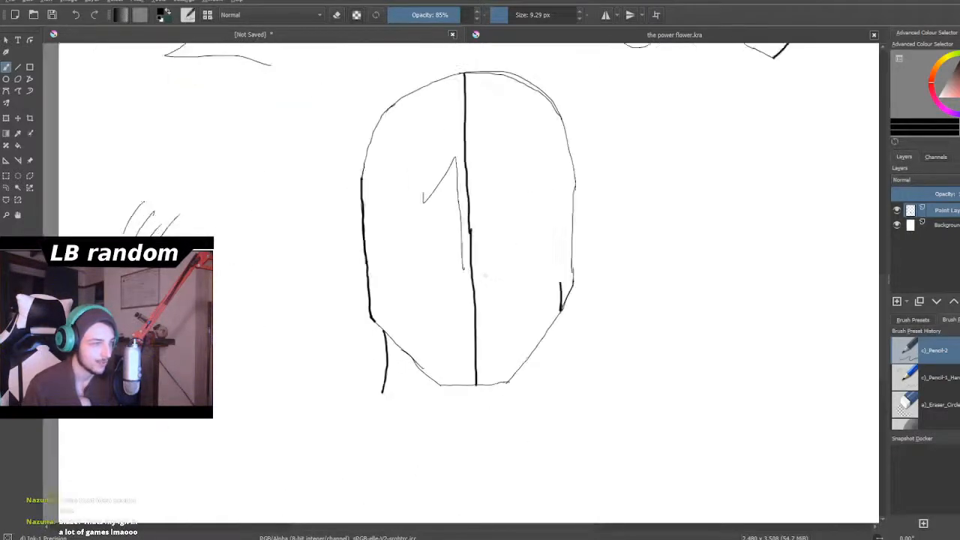
pyautogui.scroll(2, 488, 330)
pyautogui.scroll(-2, 488, 330)
pyautogui.scroll(4, 491, 345)
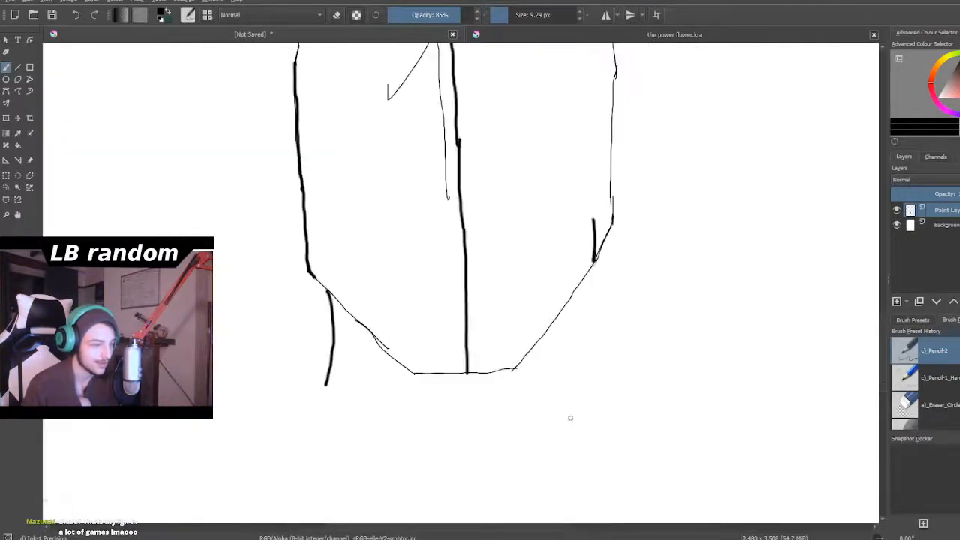
pyautogui.scroll(1, 550, 378)
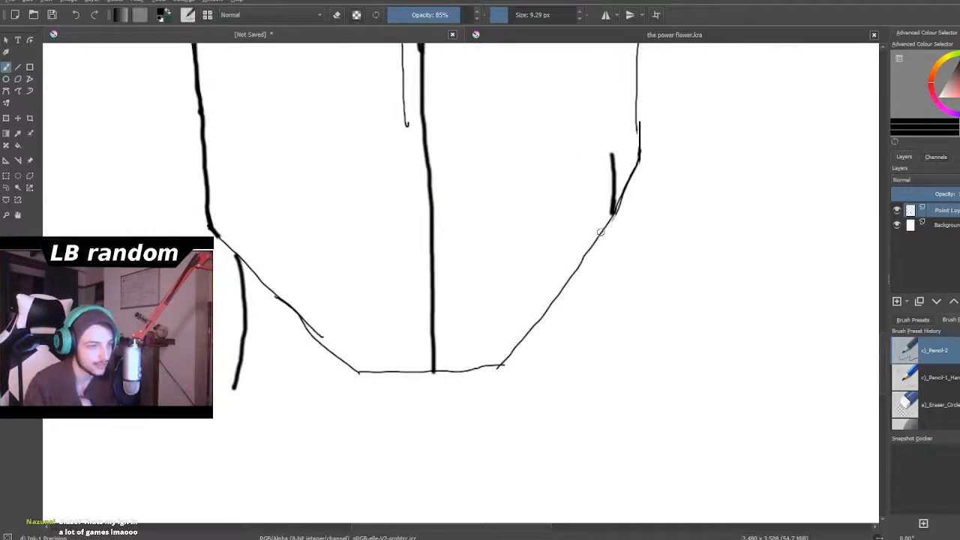
pyautogui.moveTo(601, 234)
pyautogui.mouseDown()
pyautogui.moveTo(590, 298)
pyautogui.moveTo(600, 355)
pyautogui.mouseUp()
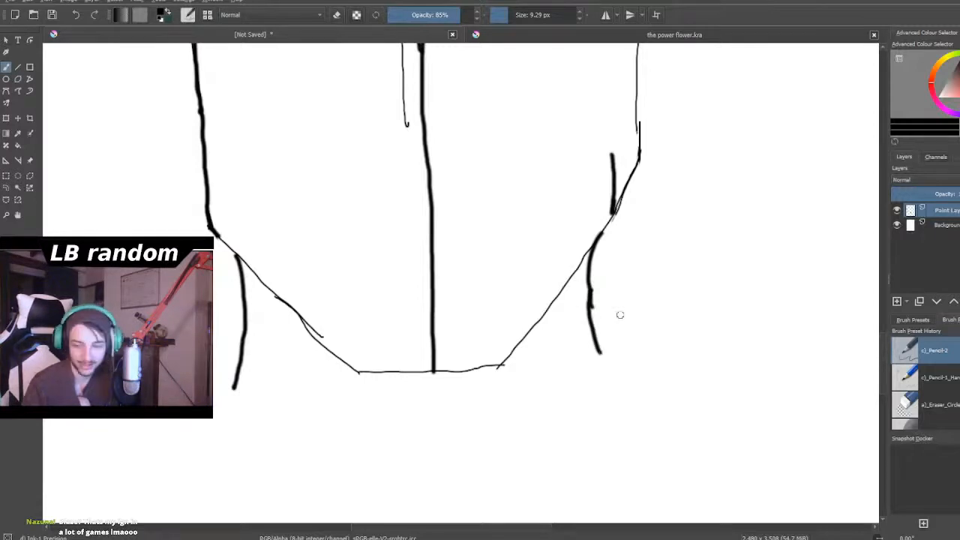
# - Examine the full page with head 1's neck lines and inspect the guidelines of head 2 up close
pyautogui.scroll(-3, 620, 315)
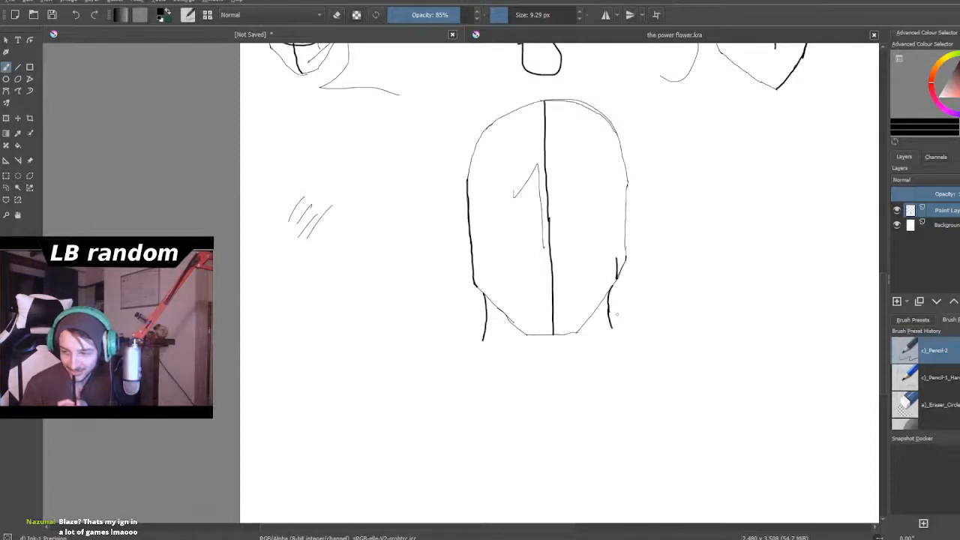
pyautogui.scroll(-4, 617, 310)
pyautogui.scroll(1, 618, 310)
pyautogui.scroll(-2, 617, 310)
pyautogui.scroll(2, 610, 282)
pyautogui.scroll(-2, 608, 264)
pyautogui.scroll(5, 612, 282)
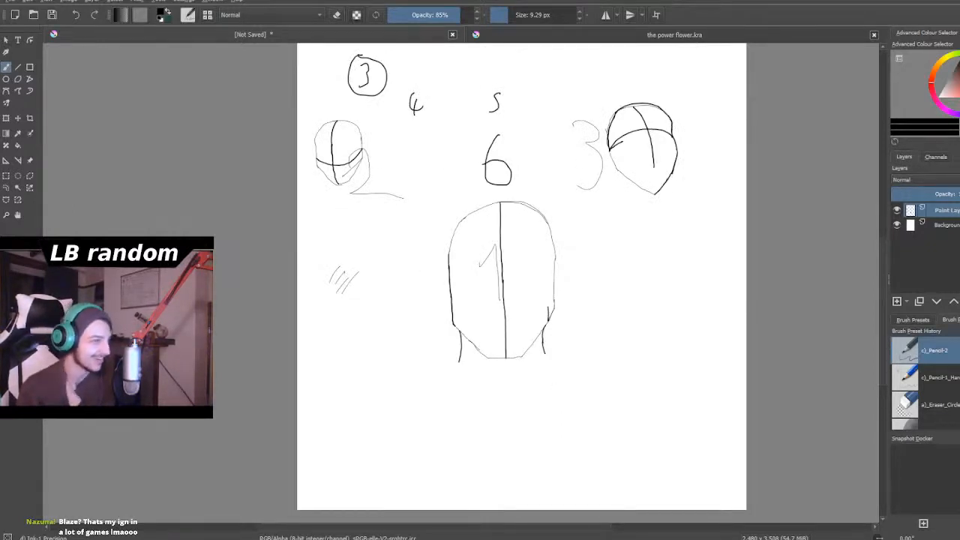
pyautogui.scroll(-1, 364, 147)
pyautogui.scroll(6, 330, 134)
pyautogui.scroll(-1, 402, 154)
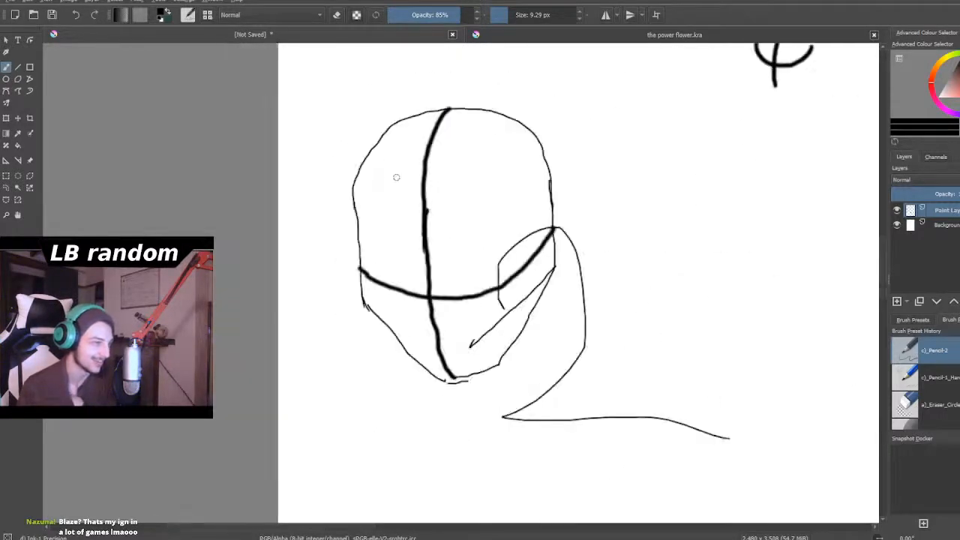
pyautogui.scroll(2, 413, 345)
pyautogui.scroll(-1, 435, 360)
pyautogui.scroll(2, 467, 383)
pyautogui.scroll(-3, 494, 436)
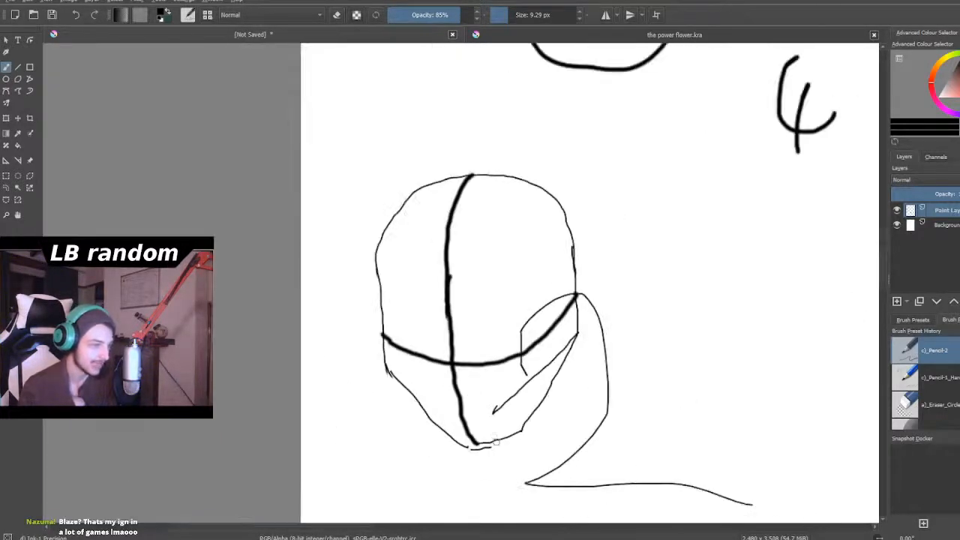
# - Trace the left side of head 2 in bold from the temple down past the horizontal guideline and along the left jaw
pyautogui.scroll(2, 493, 435)
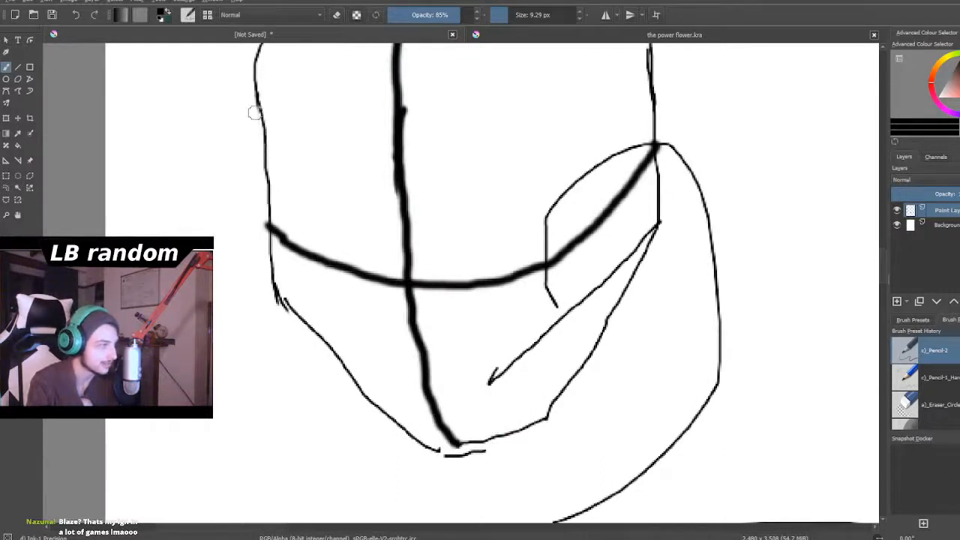
pyautogui.moveTo(259, 103)
pyautogui.mouseDown()
pyautogui.moveTo(281, 169)
pyautogui.moveTo(271, 216)
pyautogui.mouseUp()
pyautogui.moveTo(274, 143)
pyautogui.mouseDown()
pyautogui.moveTo(270, 229)
pyautogui.moveTo(281, 290)
pyautogui.moveTo(355, 385)
pyautogui.mouseUp()
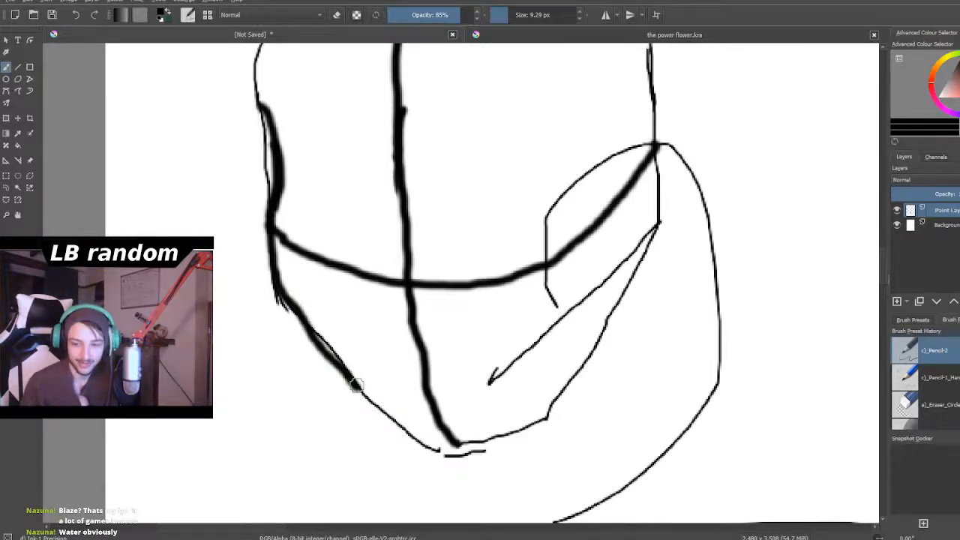
pyautogui.scroll(-5, 355, 384)
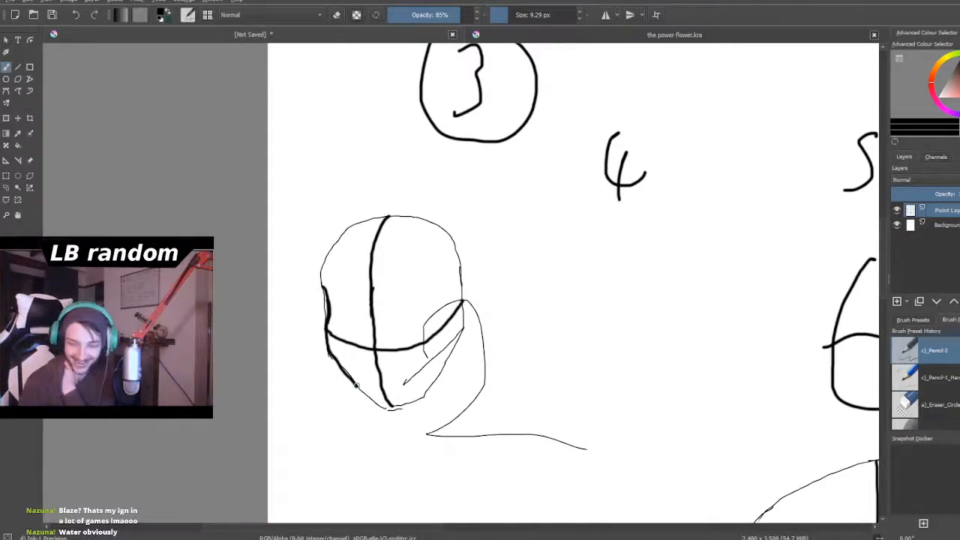
pyautogui.scroll(-2, 357, 385)
pyautogui.scroll(5, 357, 386)
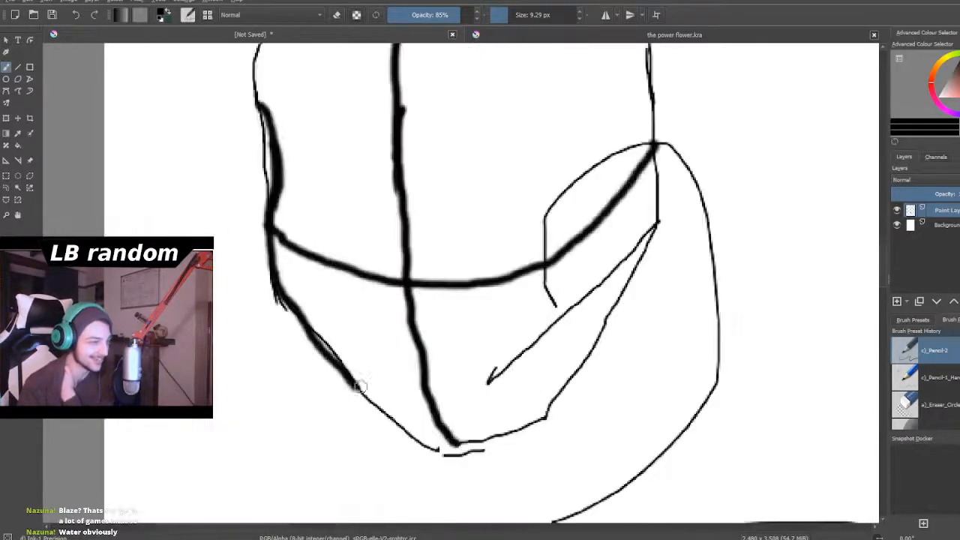
pyautogui.scroll(-3, 551, 304)
# - Trace the right side of head 2 in bold from just above the horizontal guideline down to the jaw corner
pyautogui.scroll(6, 591, 261)
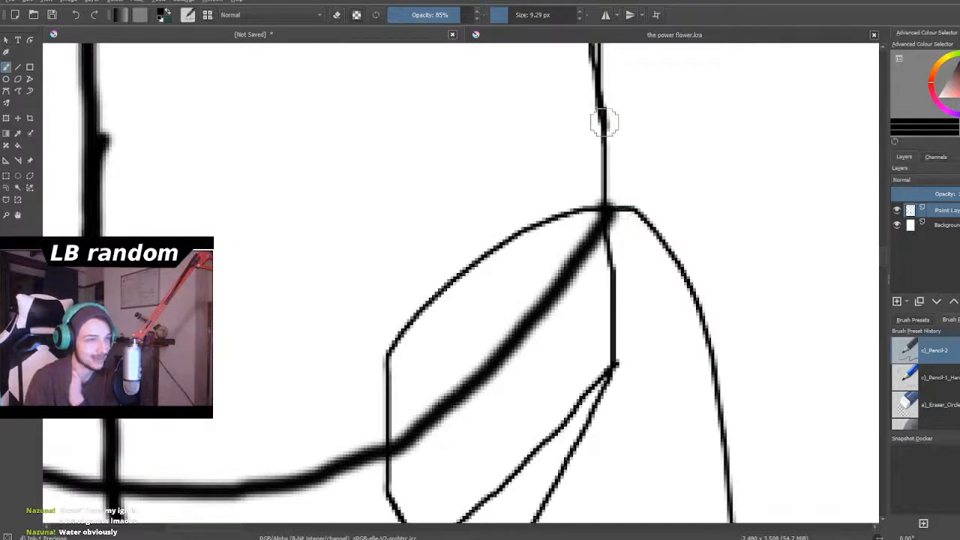
pyautogui.moveTo(602, 138); pyautogui.dragTo(608, 366)
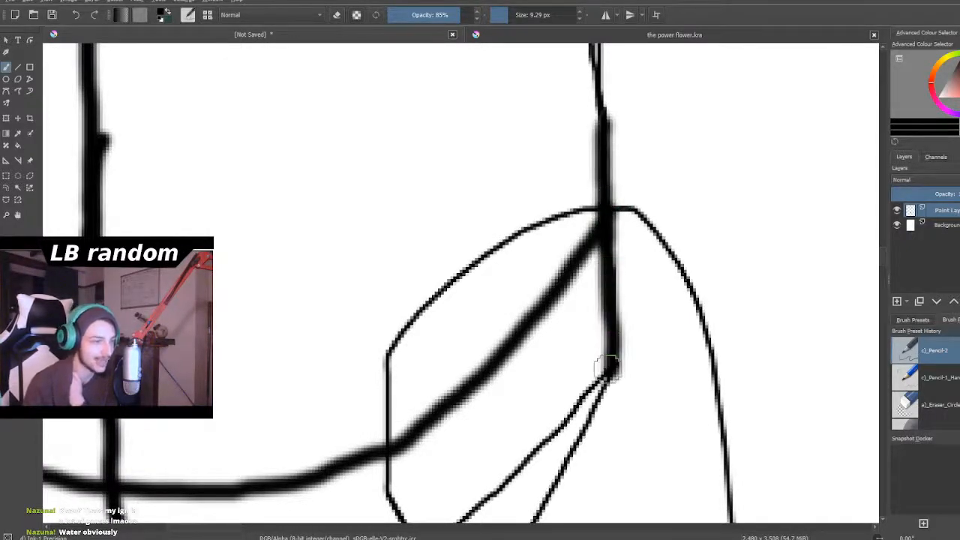
pyautogui.scroll(-6, 606, 368)
pyautogui.scroll(3, 562, 504)
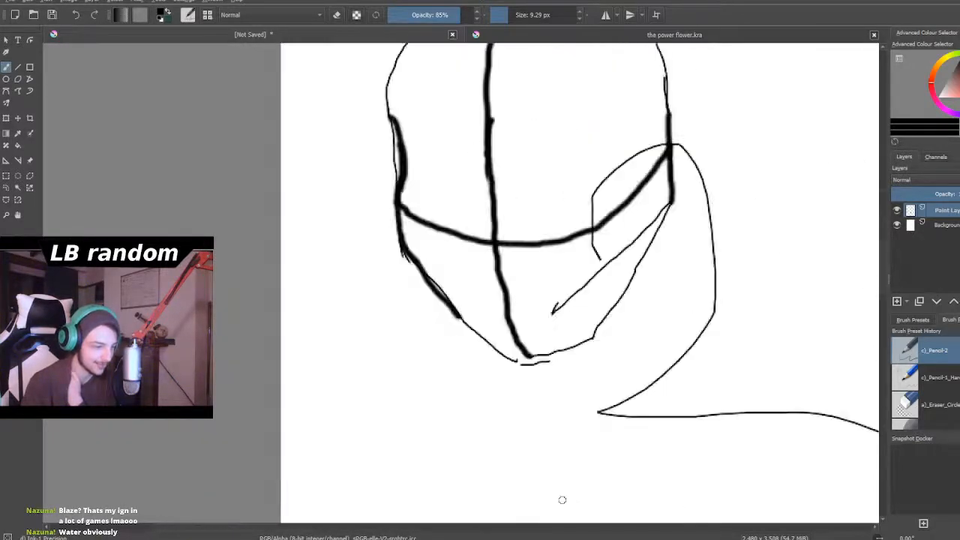
# - Trace head 2's right jaw in bold and complete the bold lower-left jaw and chin line
pyautogui.scroll(1, 550, 282)
pyautogui.scroll(1, 573, 288)
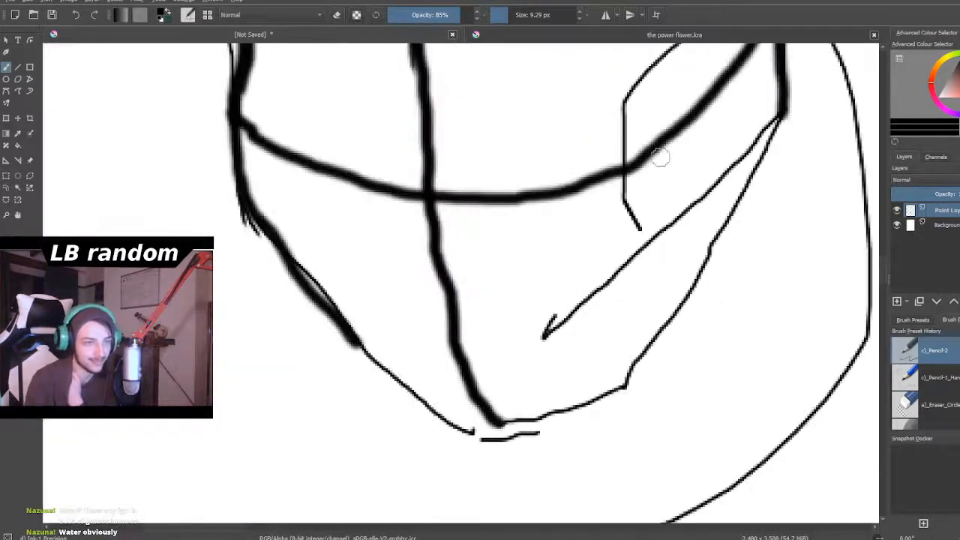
pyautogui.moveTo(771, 118)
pyautogui.mouseDown()
pyautogui.moveTo(687, 295)
pyautogui.moveTo(619, 384)
pyautogui.mouseUp()
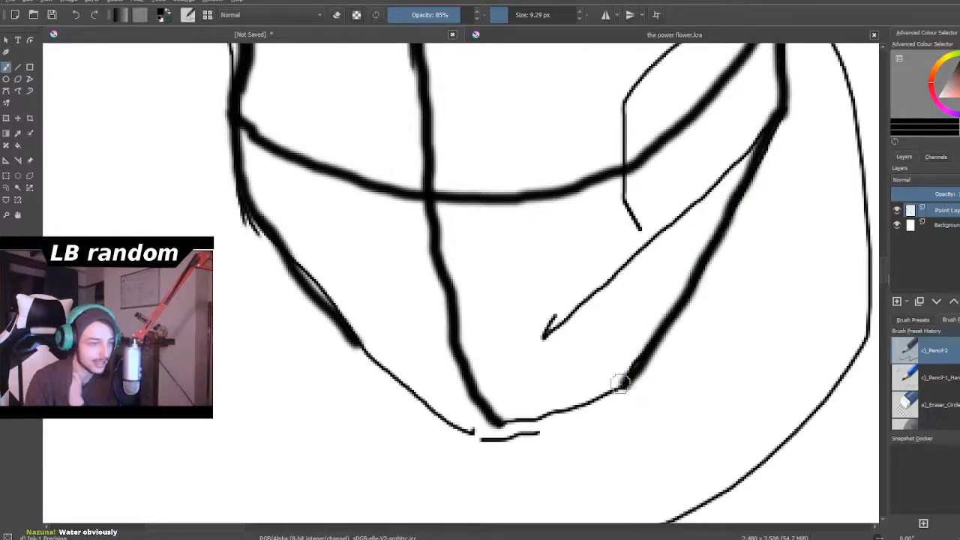
pyautogui.moveTo(342, 315)
pyautogui.mouseDown()
pyautogui.moveTo(465, 435)
pyautogui.moveTo(494, 437)
pyautogui.moveTo(464, 430)
pyautogui.moveTo(617, 388)
pyautogui.mouseUp()
pyautogui.scroll(-3, 618, 388)
pyautogui.scroll(-4, 618, 388)
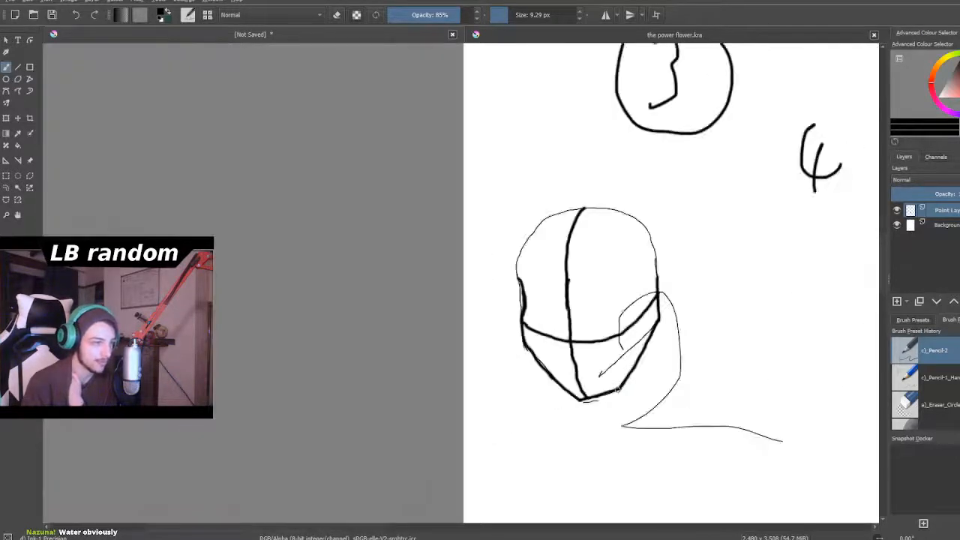
# - Trace the left half of head 2's skull in bold from the temple up to the crown
pyautogui.scroll(8, 549, 345)
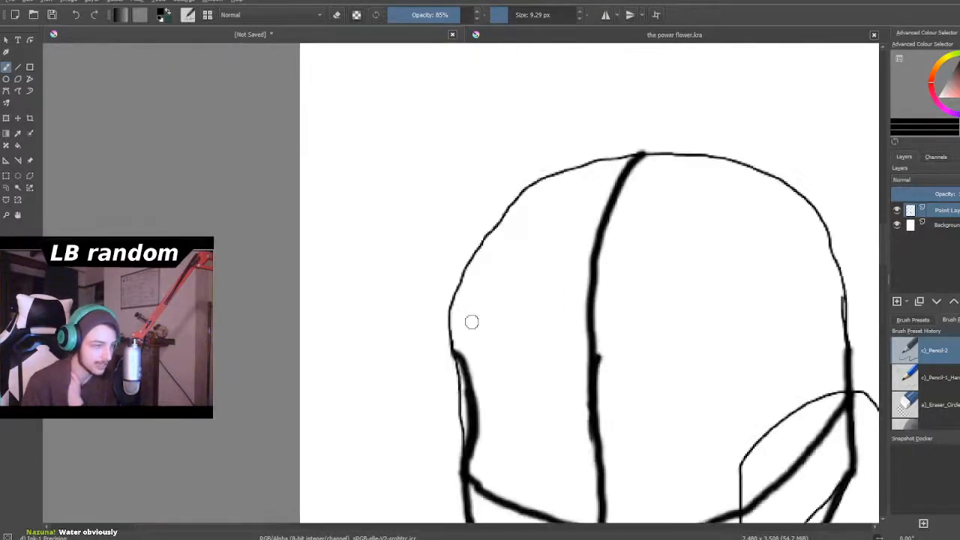
pyautogui.scroll(2, 471, 322)
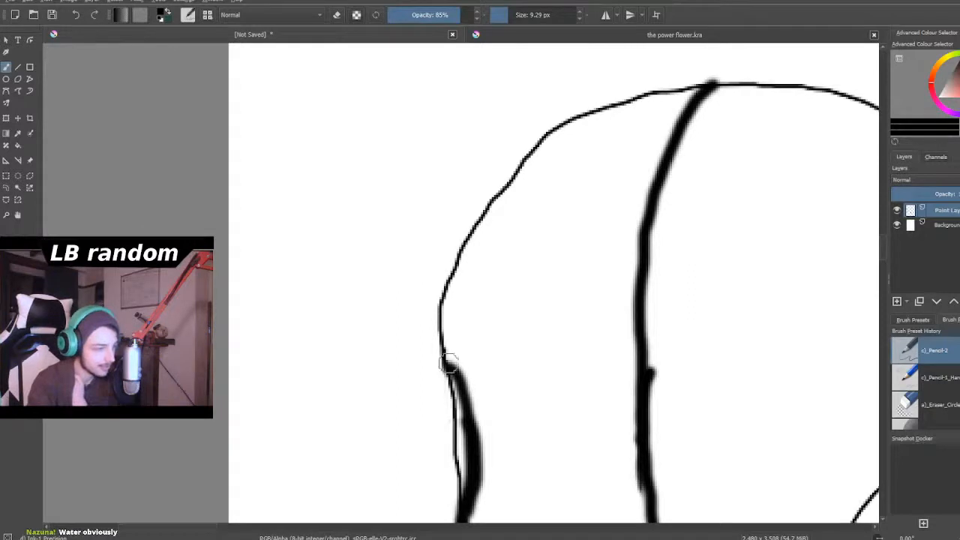
pyautogui.moveTo(456, 369)
pyautogui.mouseDown()
pyautogui.moveTo(439, 317)
pyautogui.moveTo(453, 254)
pyautogui.moveTo(503, 177)
pyautogui.moveTo(583, 111)
pyautogui.moveTo(665, 83)
pyautogui.moveTo(712, 82)
pyautogui.mouseUp()
pyautogui.scroll(-4, 364, 114)
pyautogui.scroll(-1, 381, 137)
pyautogui.scroll(1, 383, 142)
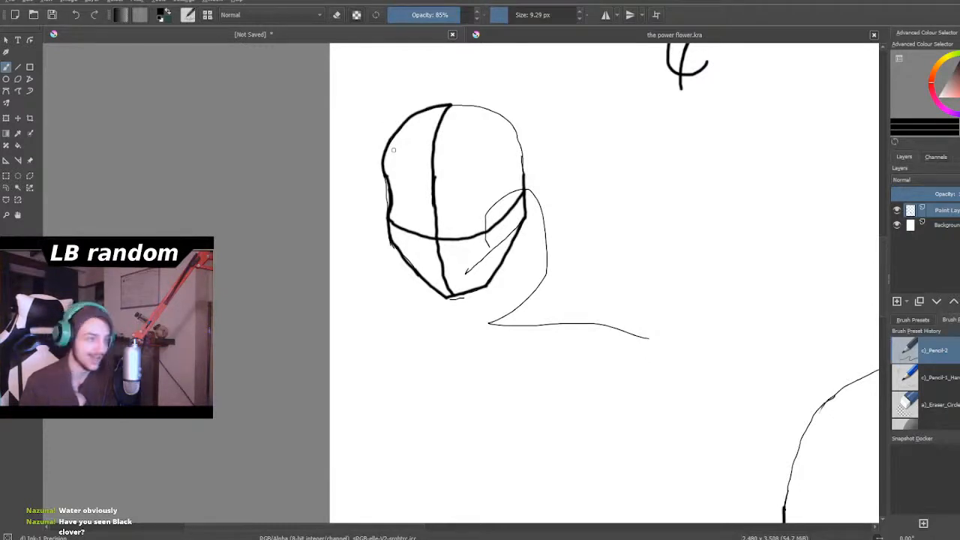
# - Trace the right half of head 2's skull in bold from the crown down to the right temple
pyautogui.scroll(-1, 391, 156)
pyautogui.scroll(3, 423, 92)
pyautogui.scroll(-1, 573, 133)
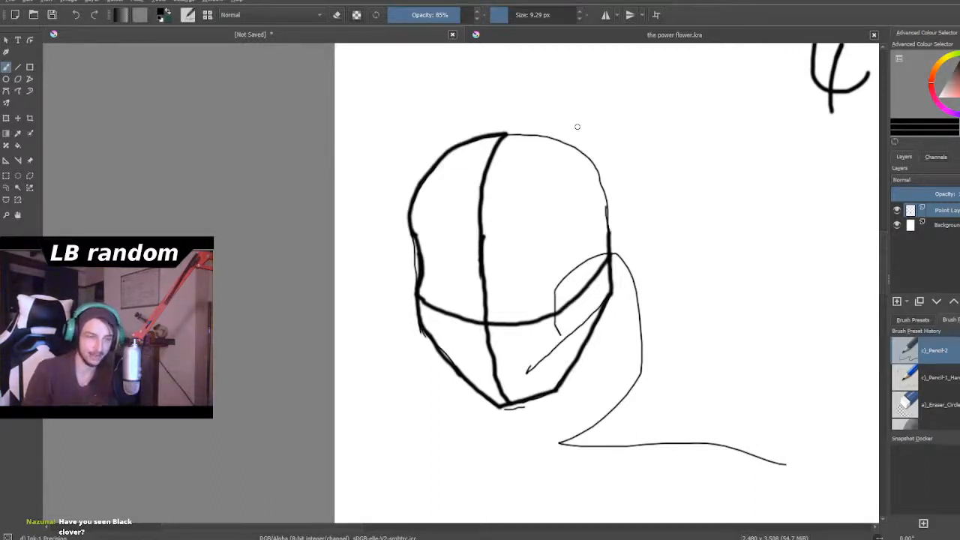
pyautogui.scroll(-3, 577, 126)
pyautogui.scroll(4, 575, 125)
pyautogui.scroll(-3, 578, 155)
pyautogui.scroll(5, 591, 159)
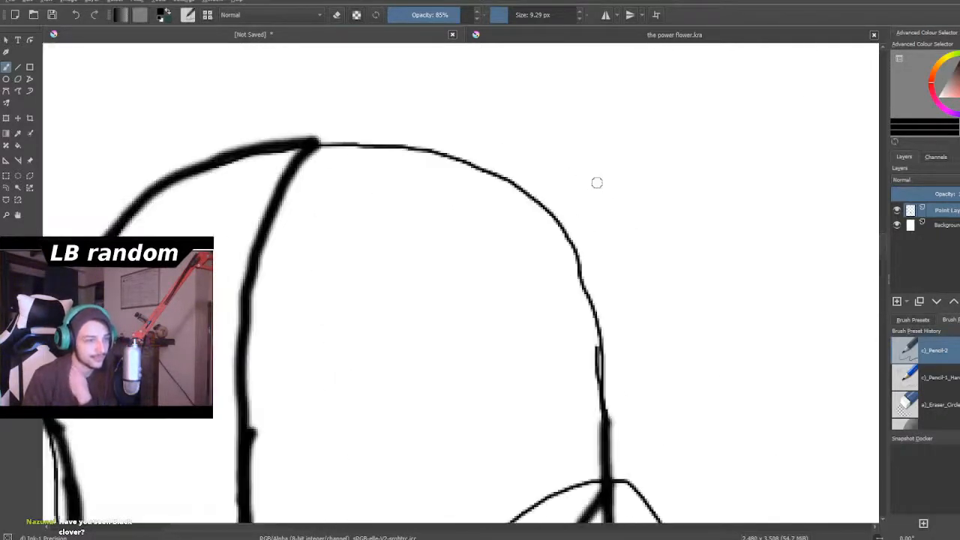
pyautogui.scroll(-5, 598, 195)
pyautogui.scroll(5, 586, 216)
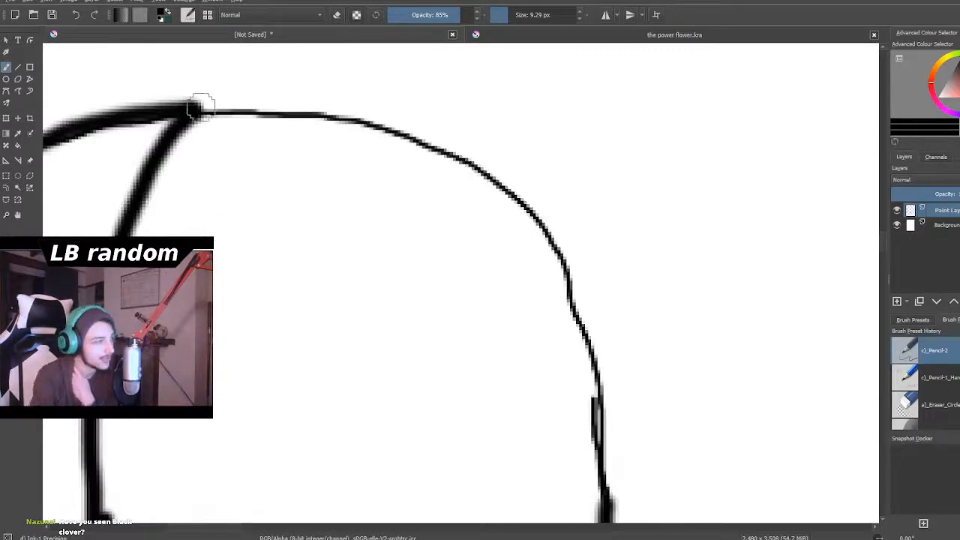
pyautogui.moveTo(188, 110)
pyautogui.mouseDown()
pyautogui.moveTo(345, 122)
pyautogui.moveTo(472, 161)
pyautogui.moveTo(541, 223)
pyautogui.moveTo(563, 262)
pyautogui.moveTo(595, 388)
pyautogui.moveTo(585, 409)
pyautogui.mouseUp()
# - Close the remaining thin gap in head 2's bold outline at the right temple
pyautogui.scroll(-6, 585, 409)
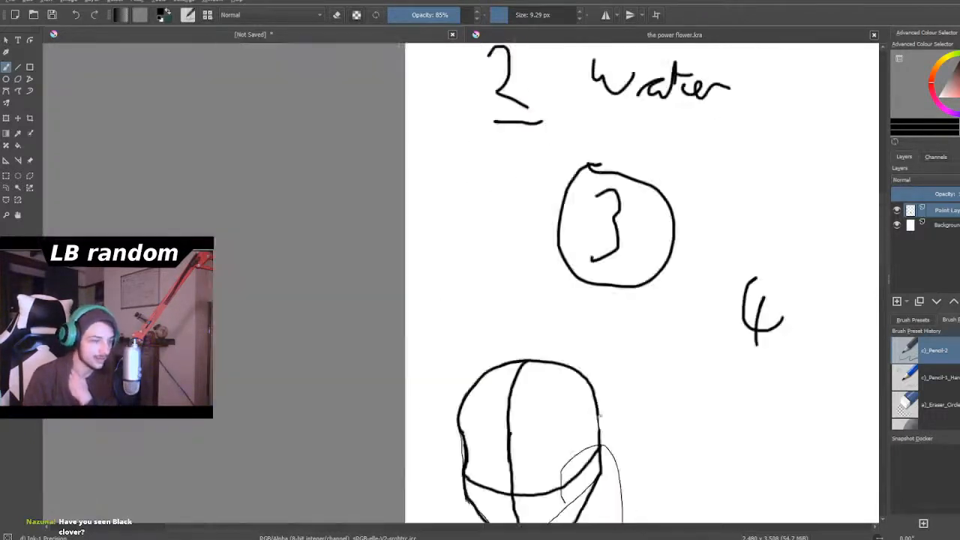
pyautogui.scroll(8, 600, 427)
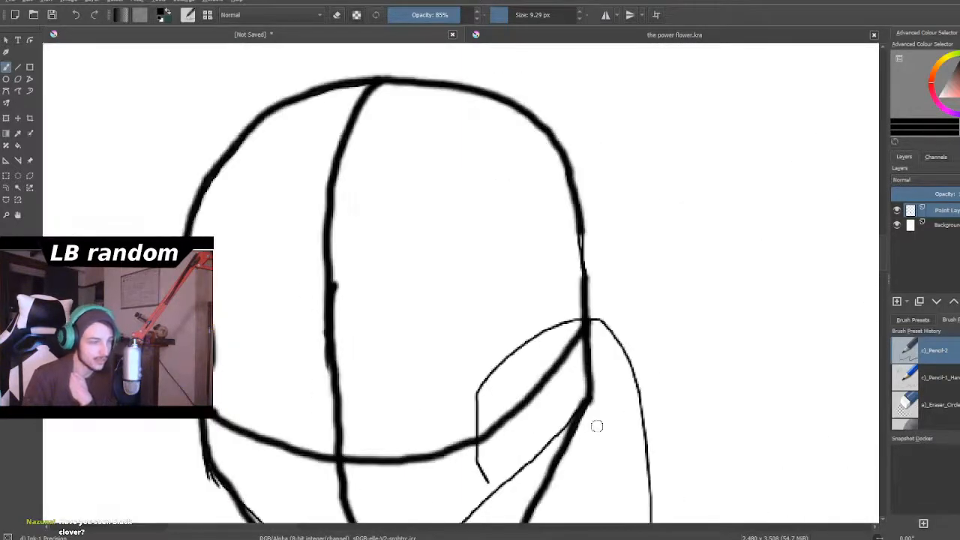
pyautogui.scroll(2, 609, 262)
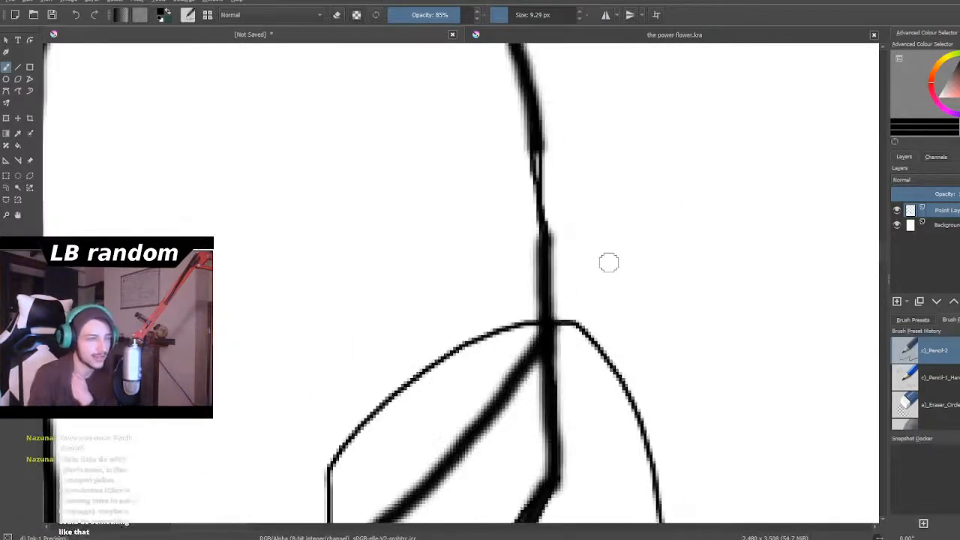
pyautogui.moveTo(500, 109)
pyautogui.mouseDown()
pyautogui.moveTo(539, 141)
pyautogui.moveTo(536, 252)
pyautogui.mouseUp()
pyautogui.scroll(-5, 535, 252)
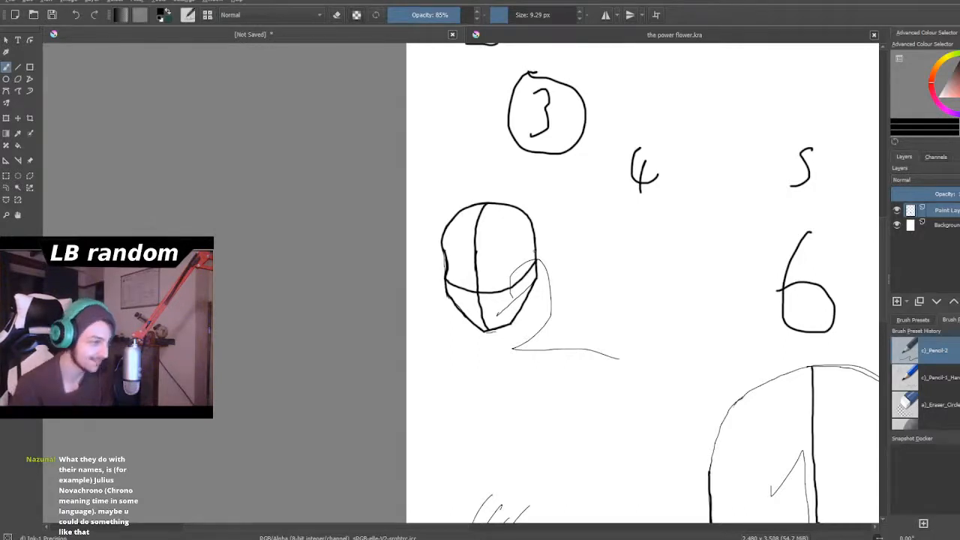
# - Draw a short bold curved neck line down from head 2's right jaw
pyautogui.scroll(-2, 536, 250)
pyautogui.scroll(3, 535, 302)
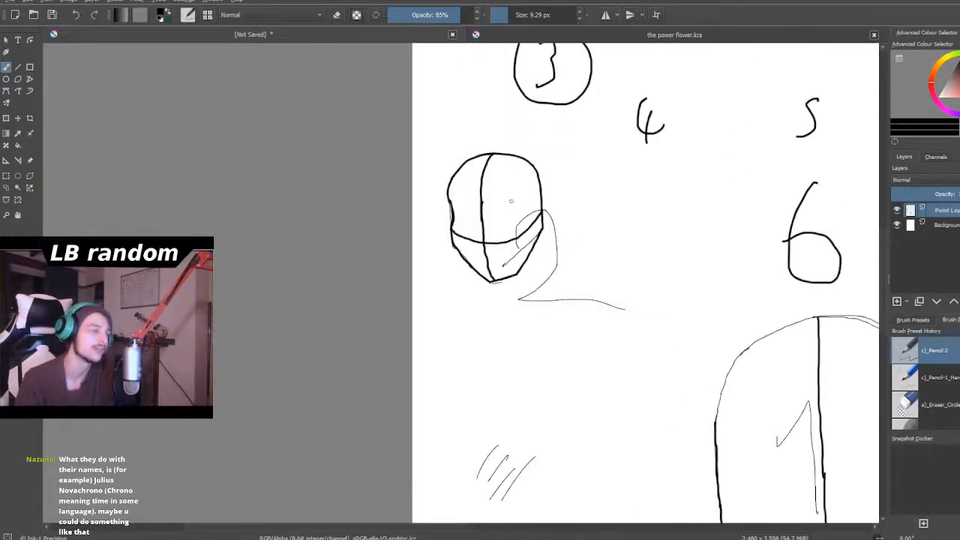
pyautogui.scroll(2, 516, 184)
pyautogui.scroll(3, 513, 347)
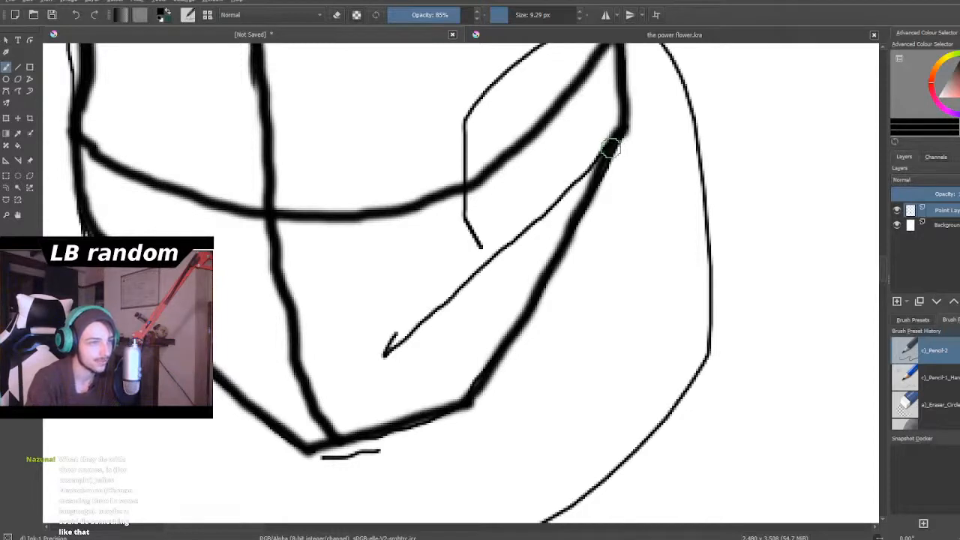
pyautogui.moveTo(607, 155)
pyautogui.mouseDown()
pyautogui.moveTo(607, 248)
pyautogui.moveTo(646, 325)
pyautogui.mouseUp()
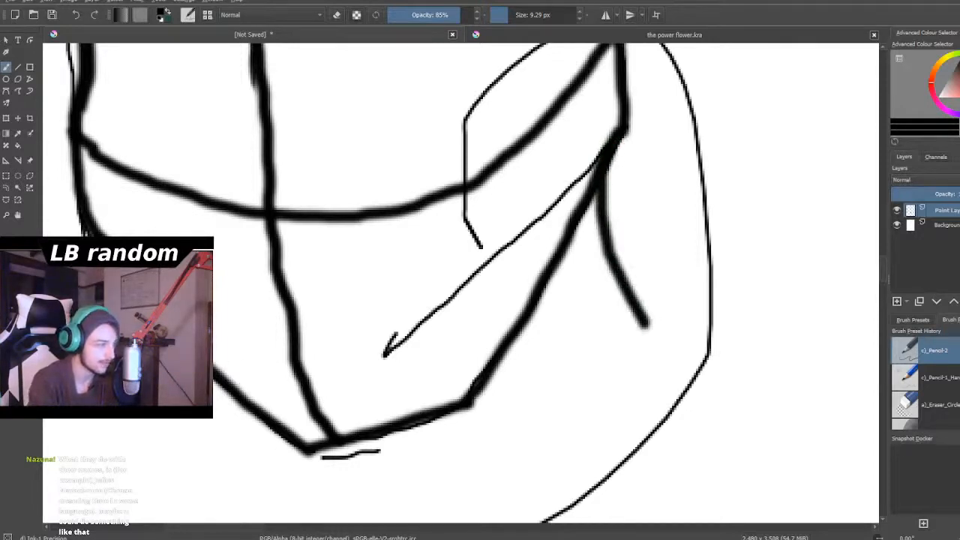
# - Draw a bold neck line down from head 2's left jaw and a short centre neck line below its chin
pyautogui.moveTo(183, 405); pyautogui.dragTo(180, 471)
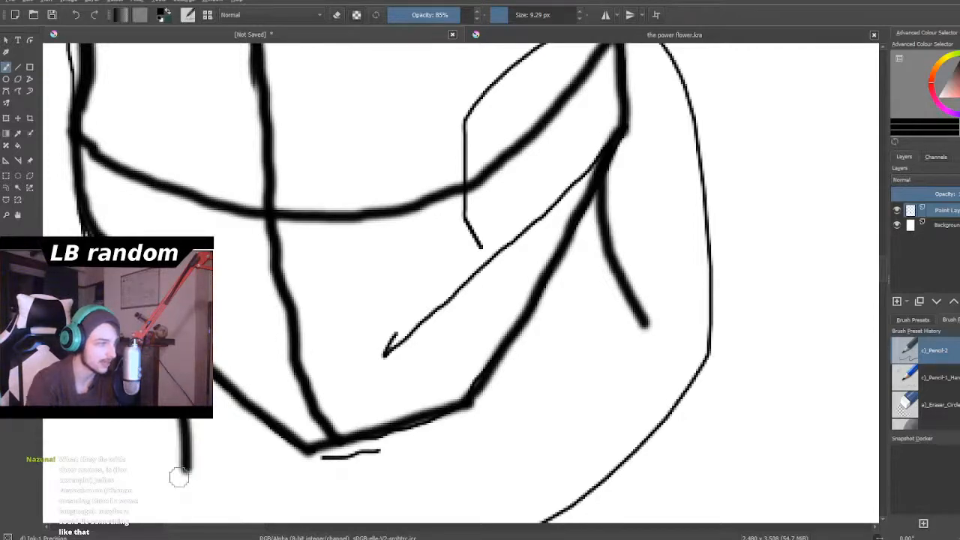
pyautogui.scroll(-5, 179, 475)
pyautogui.scroll(1, 168, 443)
pyautogui.scroll(-2, 168, 442)
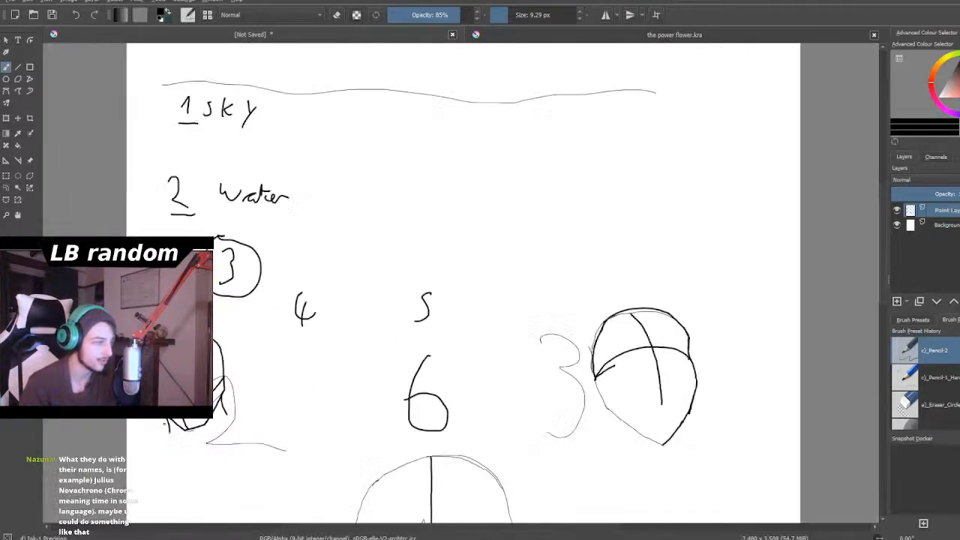
pyautogui.scroll(2, 165, 449)
pyautogui.scroll(2, 165, 445)
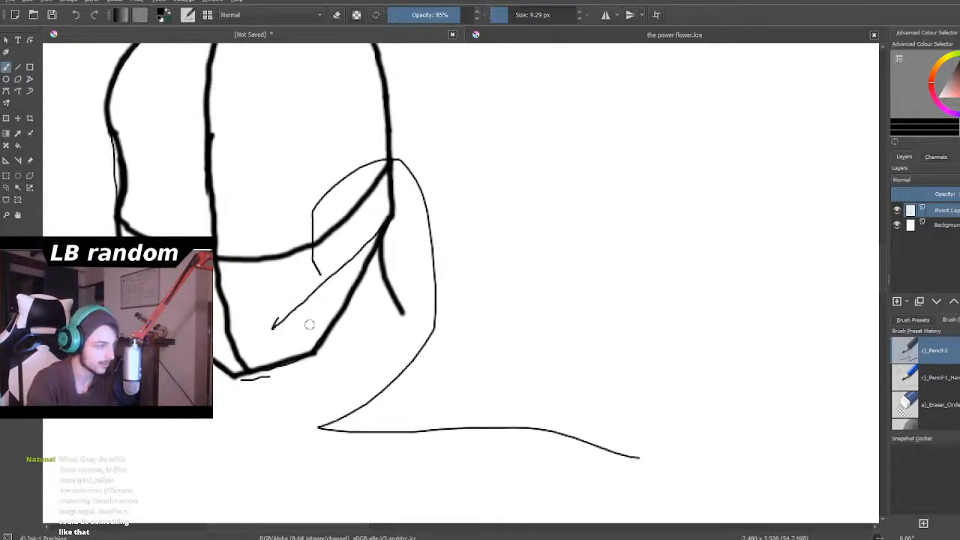
pyautogui.moveTo(244, 378); pyautogui.dragTo(251, 440)
pyautogui.scroll(-6, 275, 314)
pyautogui.scroll(2, 285, 368)
pyautogui.scroll(-1, 240, 326)
pyautogui.scroll(5, 252, 326)
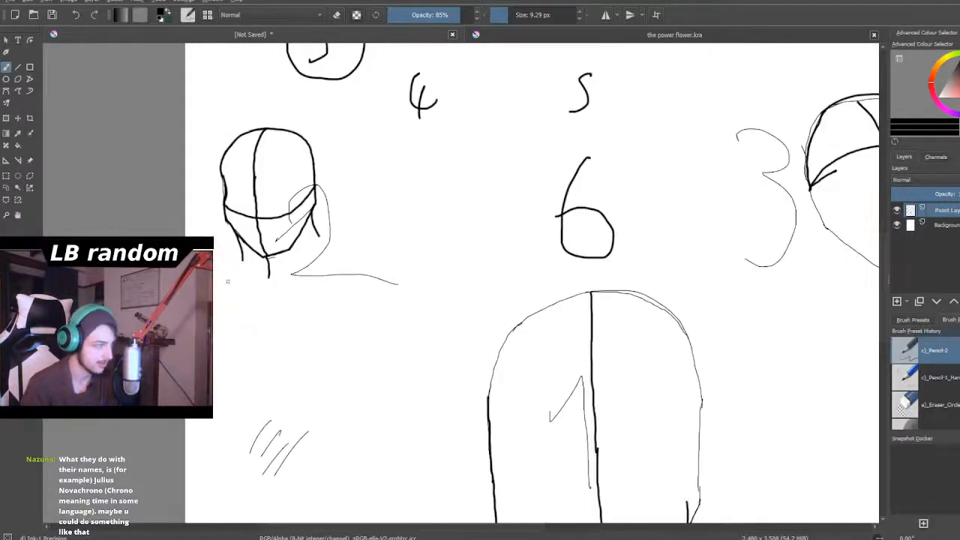
# - Erase the left and centre neck lines beneath head 2
pyautogui.click(337, 16)
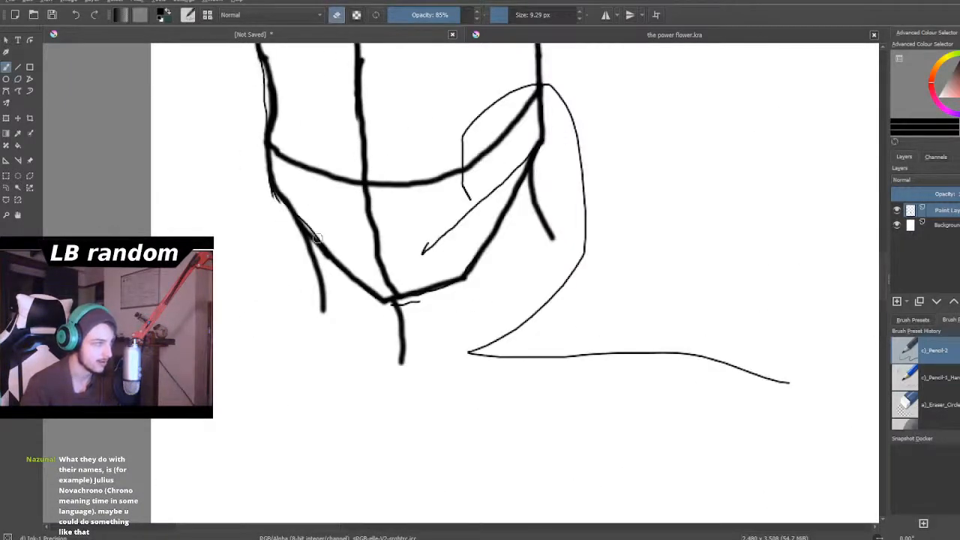
pyautogui.press('-')
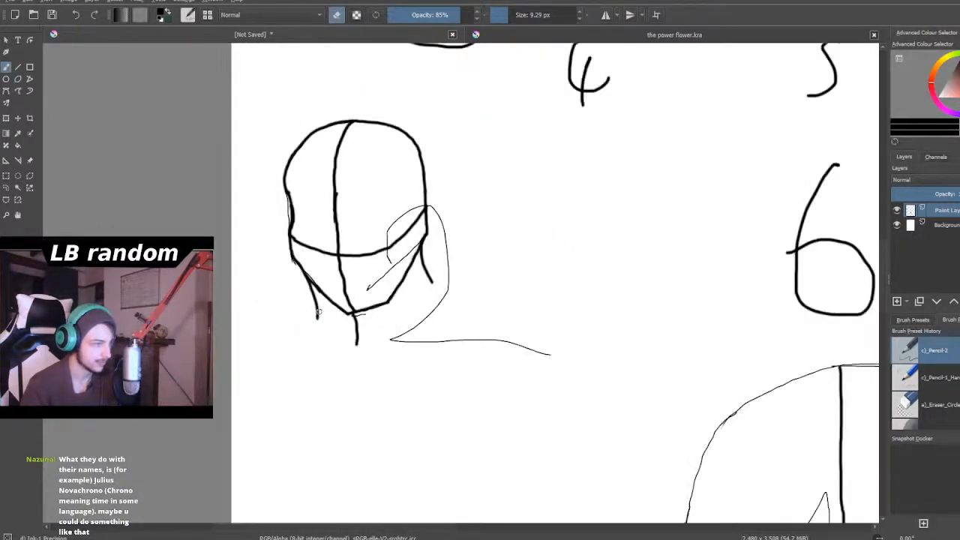
pyautogui.press('+')
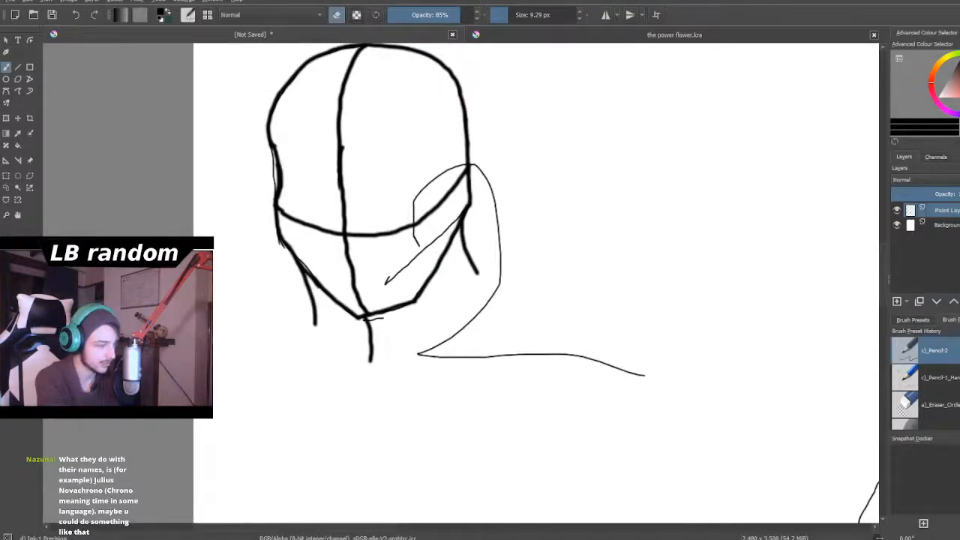
pyautogui.moveTo(367, 349); pyautogui.dragTo(323, 304)
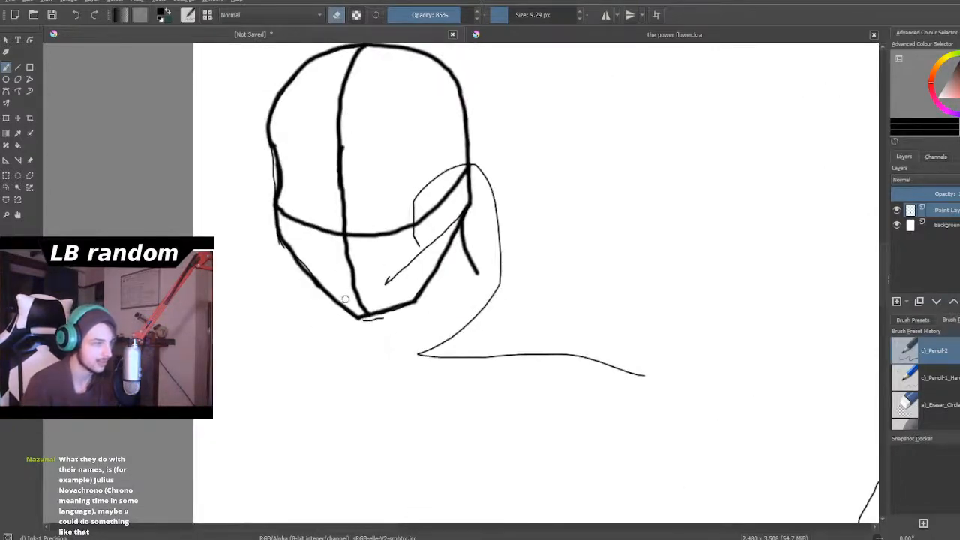
pyautogui.scroll(-3, 345, 298)
pyautogui.scroll(1, 350, 303)
pyautogui.scroll(-1, 362, 330)
pyautogui.scroll(1, 363, 334)
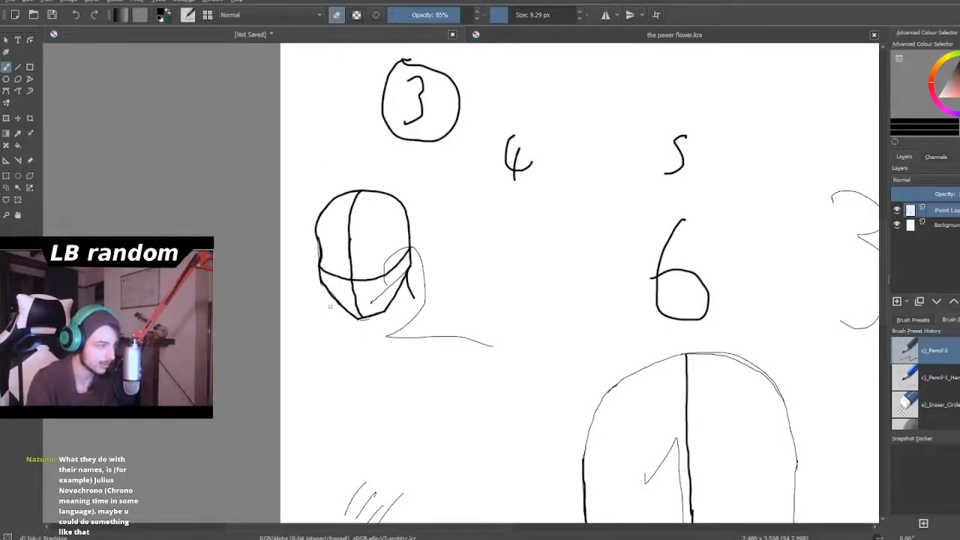
# - Return the brush to painting and draw an arrow pointing down and left from head 2's left jaw
pyautogui.click(336, 14)
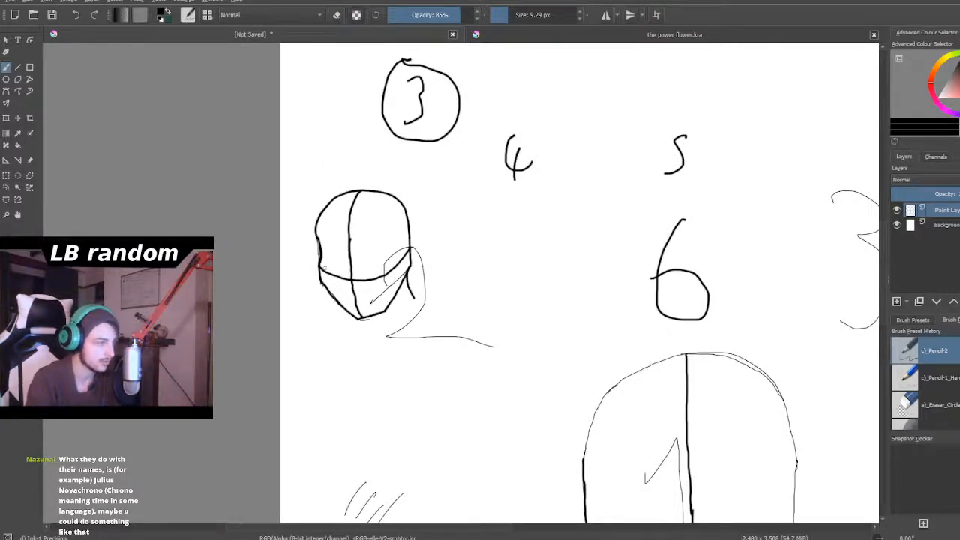
pyautogui.moveTo(329, 310)
pyautogui.mouseDown()
pyautogui.moveTo(298, 353)
pyautogui.moveTo(333, 343)
pyautogui.moveTo(299, 349)
pyautogui.mouseUp()
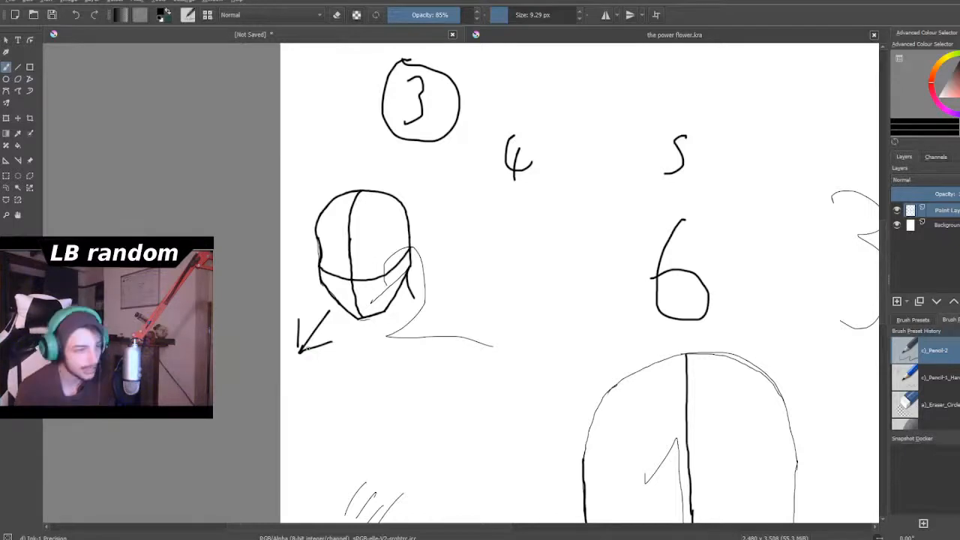
pyautogui.scroll(-5, 280, 287)
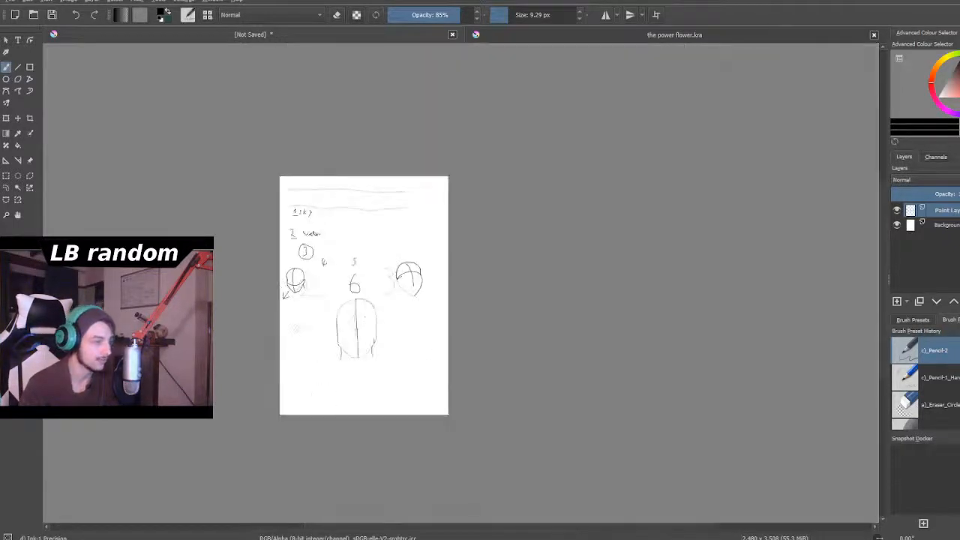
# - Trace head 3's left jaw with a bold line from the end of the curved guideline down to the chin point
pyautogui.scroll(3, 332, 339)
pyautogui.scroll(-2, 333, 339)
pyautogui.scroll(3, 332, 340)
pyautogui.scroll(-1, 333, 340)
pyautogui.scroll(2, 352, 352)
pyautogui.scroll(-2, 351, 351)
pyautogui.scroll(2, 351, 352)
pyautogui.scroll(-3, 348, 364)
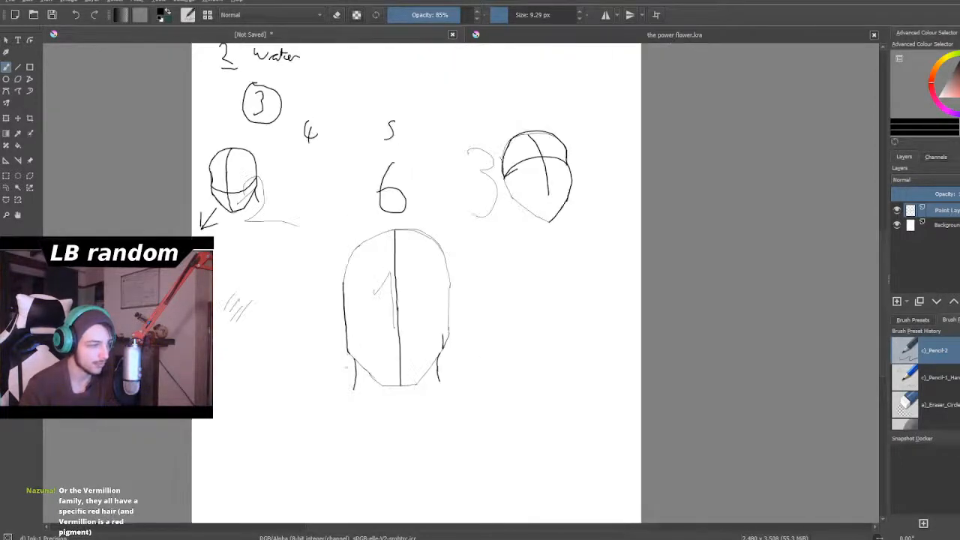
pyautogui.scroll(1, 348, 374)
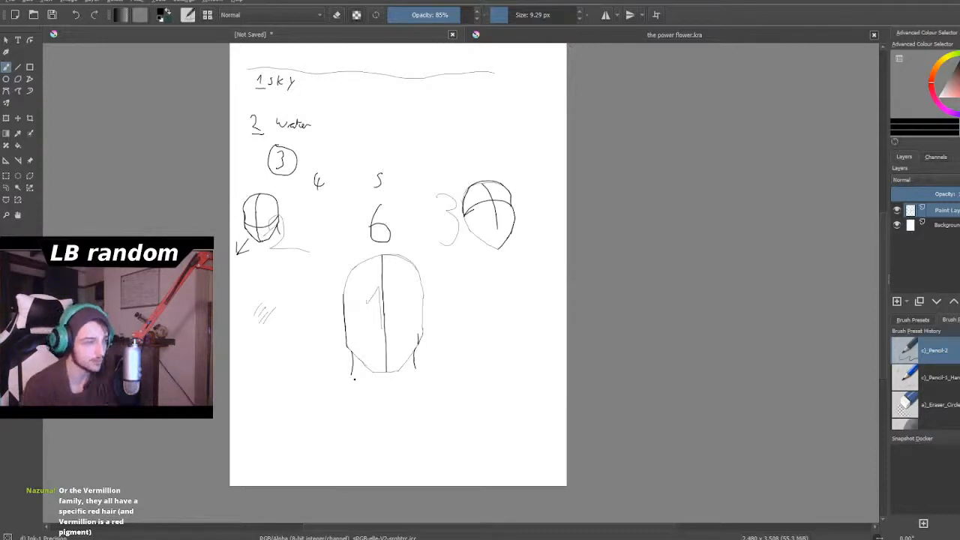
pyautogui.scroll(3, 439, 265)
pyautogui.scroll(-1, 439, 264)
pyautogui.scroll(1, 438, 264)
pyautogui.scroll(3, 492, 353)
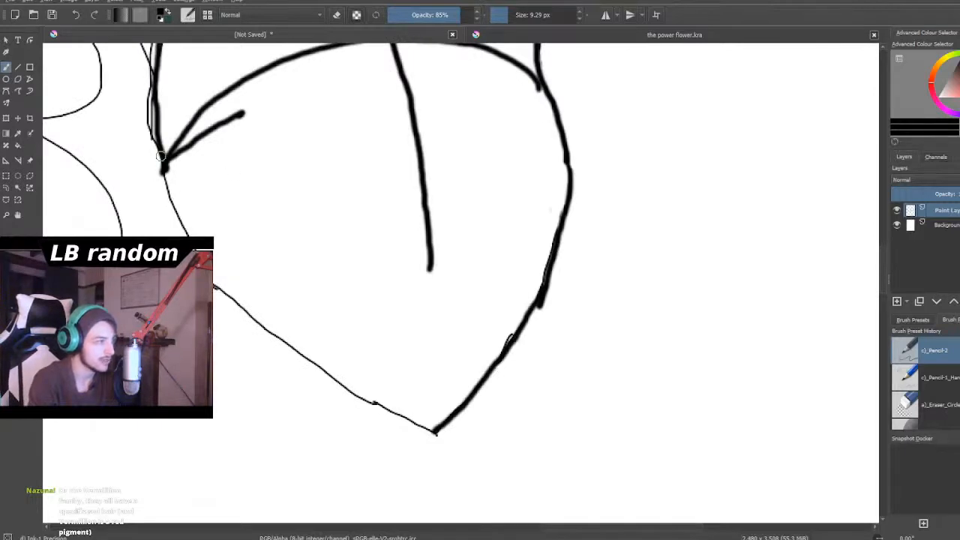
pyautogui.moveTo(159, 150)
pyautogui.mouseDown()
pyautogui.moveTo(178, 224)
pyautogui.moveTo(238, 310)
pyautogui.moveTo(350, 390)
pyautogui.moveTo(437, 433)
pyautogui.mouseUp()
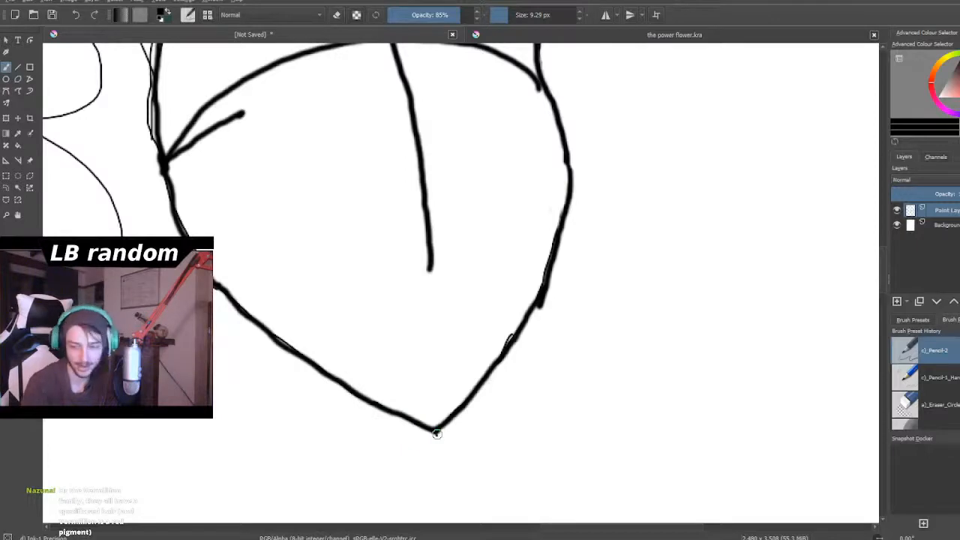
# - Examine the proportions and placement of the three heads across the page
pyautogui.scroll(-4, 437, 433)
pyautogui.scroll(-8, 436, 432)
pyautogui.scroll(5, 381, 471)
pyautogui.scroll(3, 381, 472)
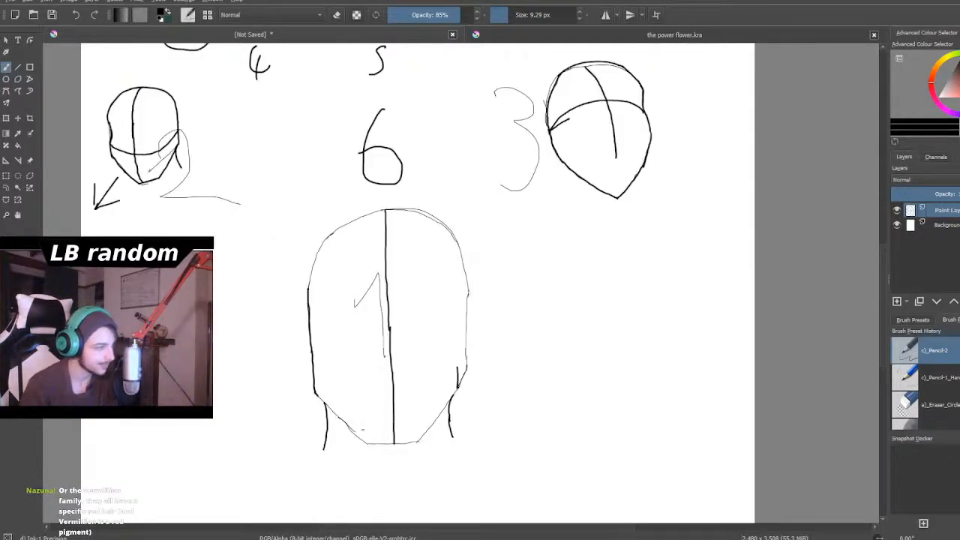
pyautogui.scroll(-3, 436, 431)
pyautogui.scroll(2, 331, 369)
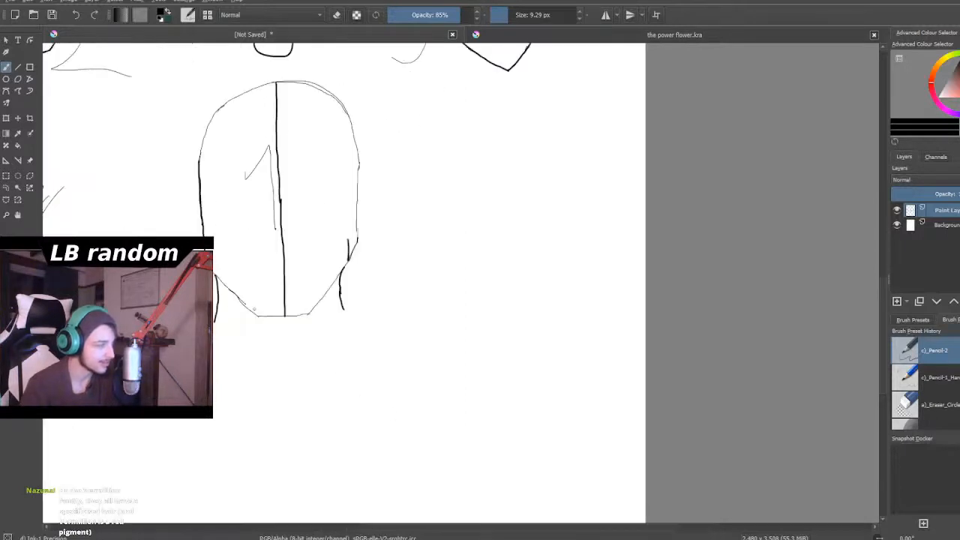
pyautogui.scroll(-3, 255, 308)
pyautogui.scroll(1, 223, 269)
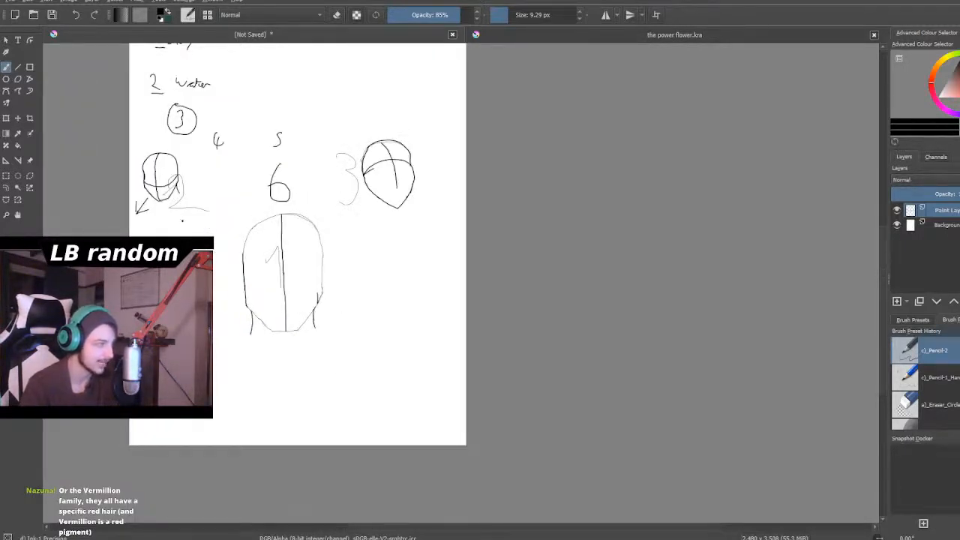
pyautogui.scroll(4, 144, 184)
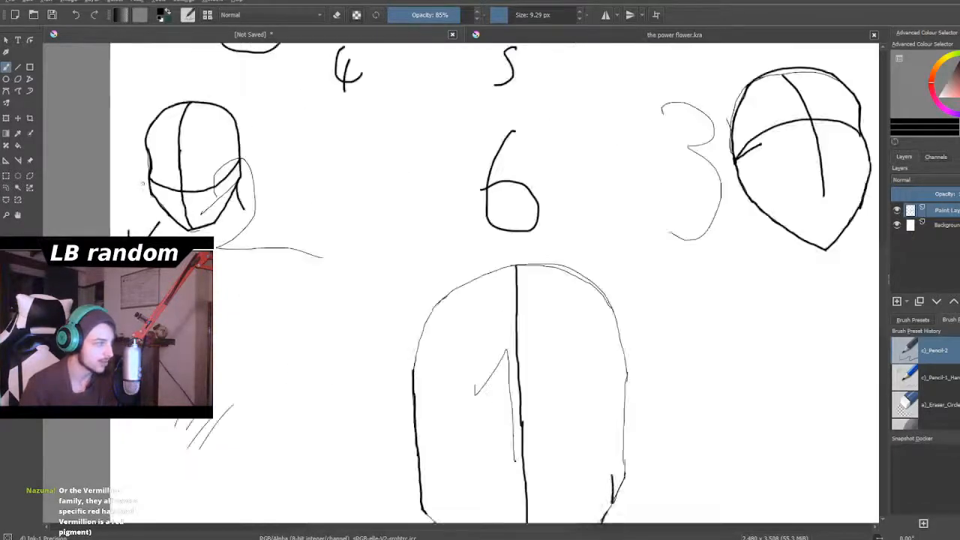
pyautogui.scroll(-3, 178, 198)
pyautogui.scroll(2, 483, 187)
pyautogui.scroll(1, 503, 168)
pyautogui.scroll(-3, 502, 168)
pyautogui.scroll(2, 353, 362)
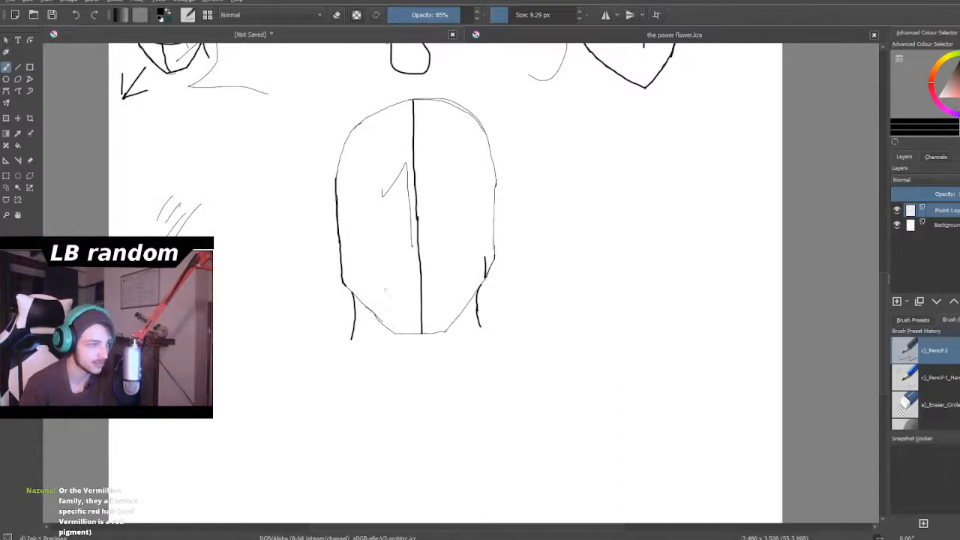
pyautogui.scroll(-3, 416, 217)
pyautogui.scroll(2, 394, 188)
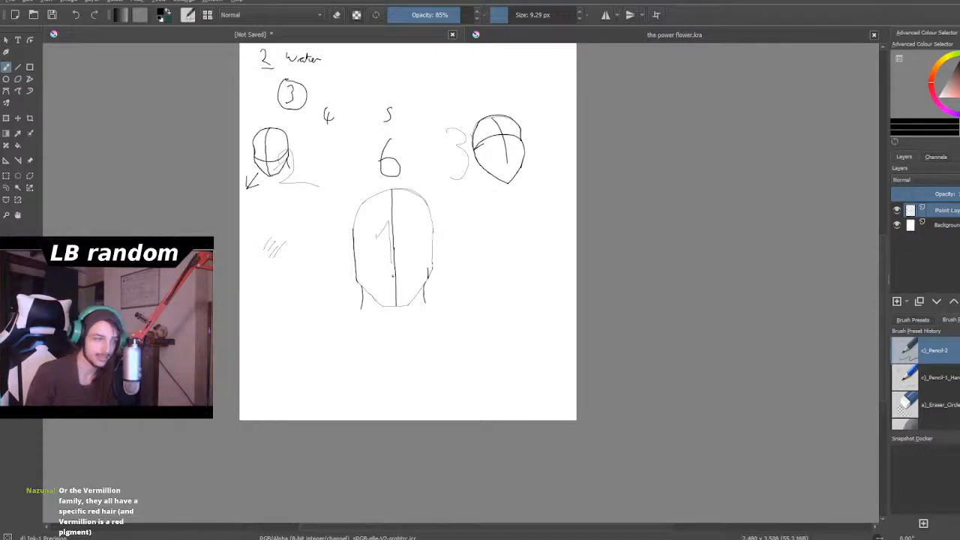
pyautogui.scroll(-3, 397, 229)
pyautogui.scroll(2, 404, 224)
pyautogui.scroll(-3, 400, 236)
pyautogui.scroll(5, 382, 241)
pyautogui.scroll(-4, 381, 242)
pyautogui.scroll(4, 431, 208)
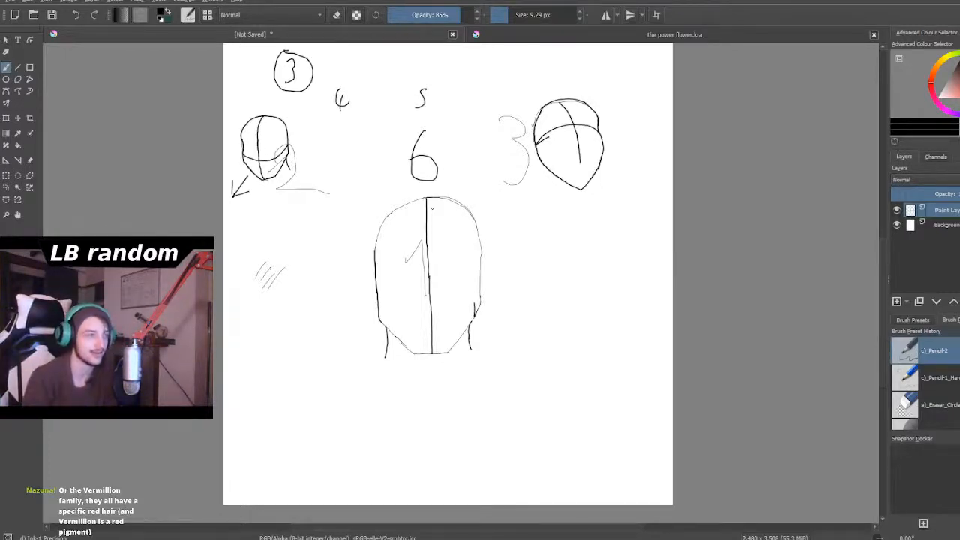
pyautogui.scroll(-2, 432, 209)
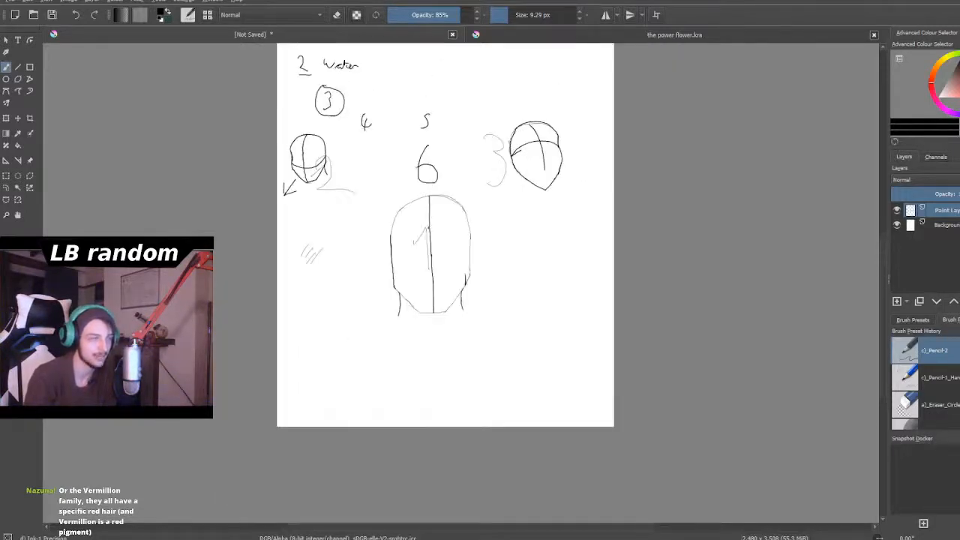
pyautogui.scroll(-2, 490, 148)
# - Erase the short stray stroke beneath the left end of head 3's curved guideline
pyautogui.scroll(9, 521, 135)
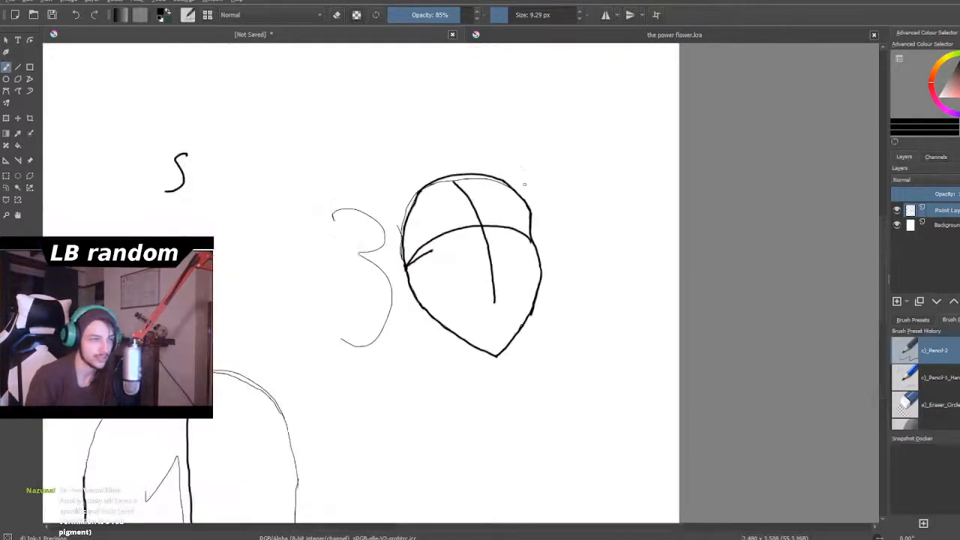
pyautogui.click(336, 15)
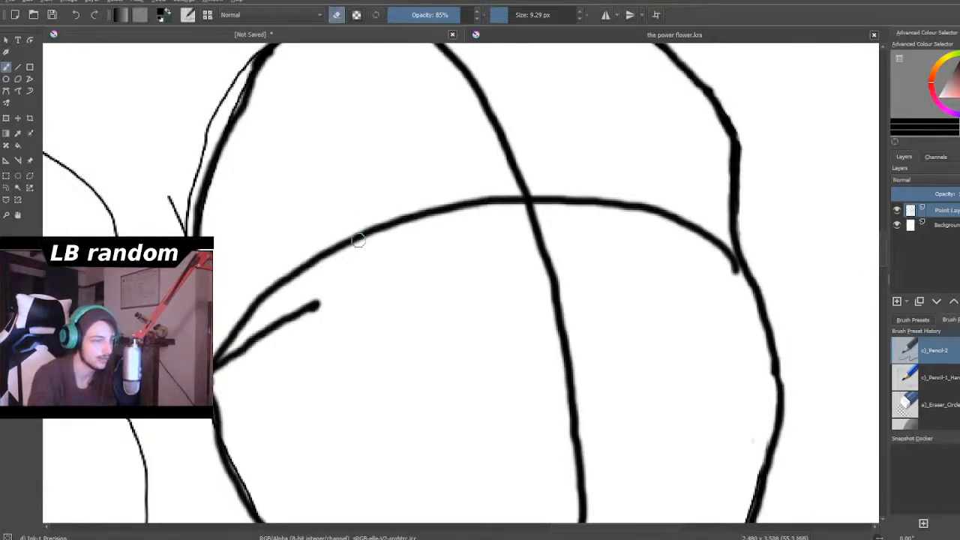
pyautogui.moveTo(319, 306)
pyautogui.mouseDown()
pyautogui.moveTo(282, 331)
pyautogui.moveTo(276, 318)
pyautogui.moveTo(219, 373)
pyautogui.mouseUp()
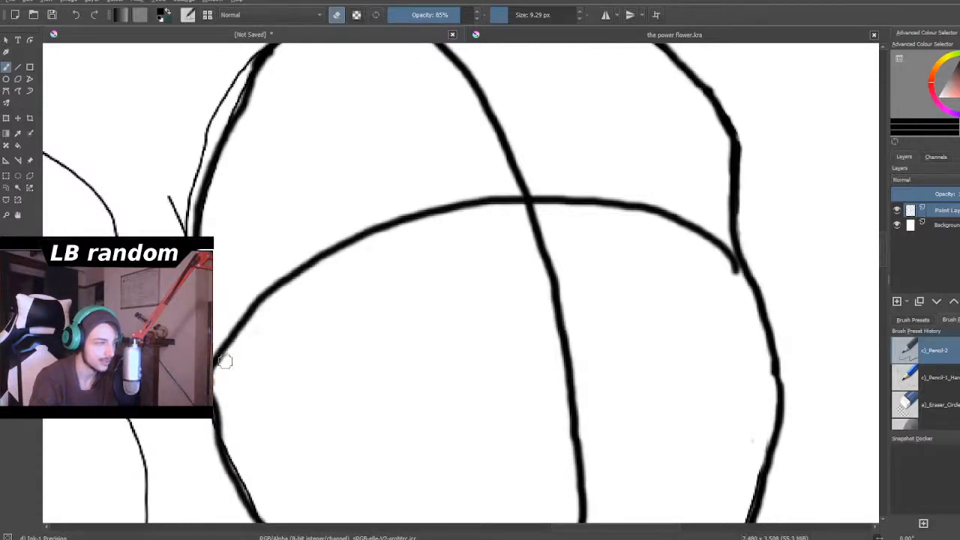
# - Return the brush to painting and draw a bold rounded collar shape beneath head 3, joining its left and right jaw
pyautogui.scroll(-1, 269, 361)
pyautogui.scroll(-8, 270, 361)
pyautogui.scroll(3, 278, 352)
pyautogui.scroll(2, 318, 456)
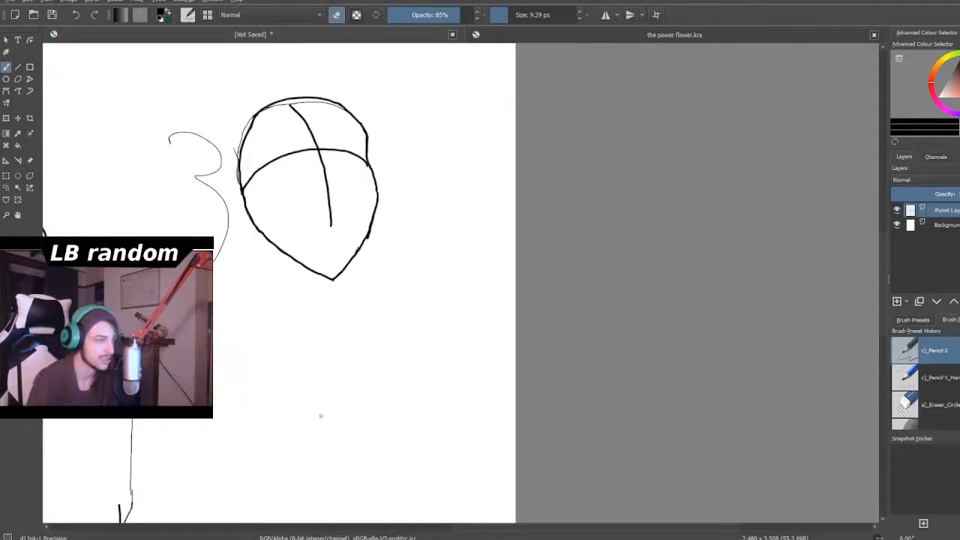
pyautogui.click(337, 15)
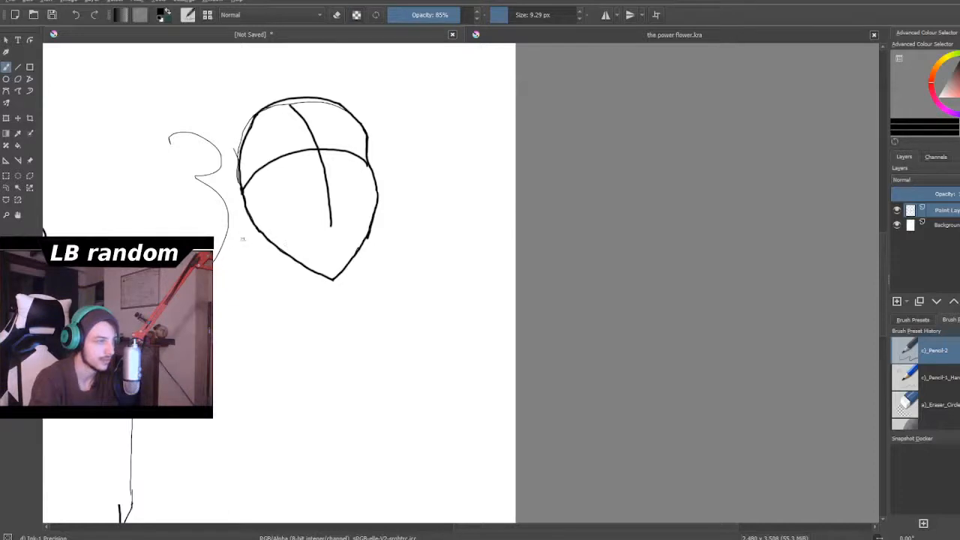
pyautogui.moveTo(258, 225)
pyautogui.mouseDown()
pyautogui.moveTo(235, 236)
pyautogui.moveTo(236, 276)
pyautogui.moveTo(264, 305)
pyautogui.mouseUp()
pyautogui.moveTo(257, 226)
pyautogui.mouseDown()
pyautogui.moveTo(234, 267)
pyautogui.moveTo(255, 303)
pyautogui.moveTo(285, 324)
pyautogui.moveTo(321, 330)
pyautogui.mouseUp()
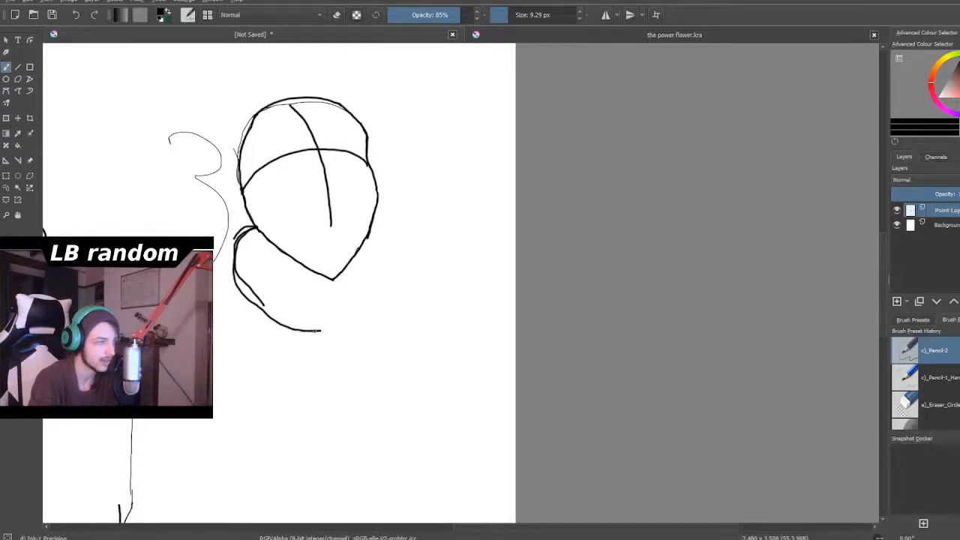
pyautogui.moveTo(373, 220)
pyautogui.mouseDown()
pyautogui.moveTo(403, 267)
pyautogui.moveTo(389, 309)
pyautogui.moveTo(346, 332)
pyautogui.moveTo(317, 332)
pyautogui.mouseUp()
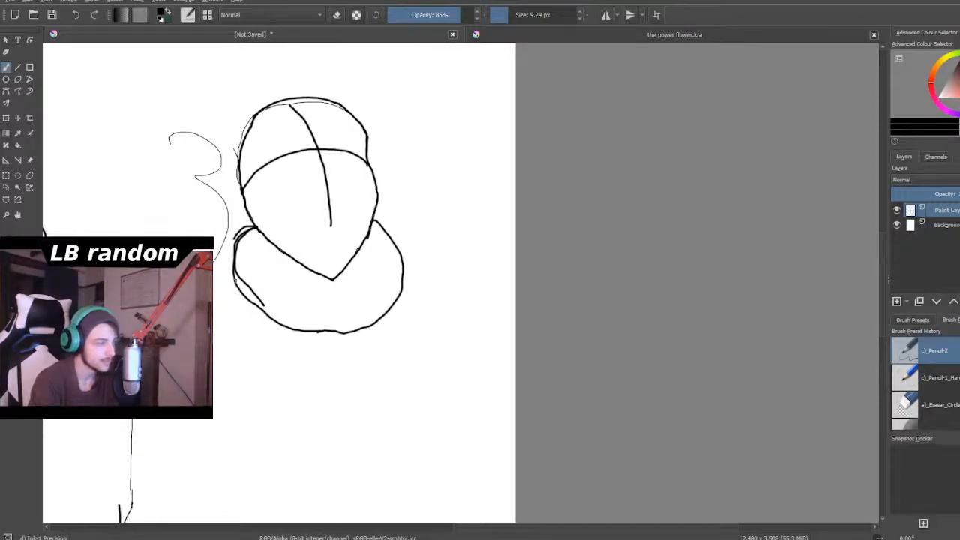
# - Draw two arched lines across head 3's forehead, meeting at the vertical centre guideline above the curved guideline
pyautogui.scroll(-3, 261, 320)
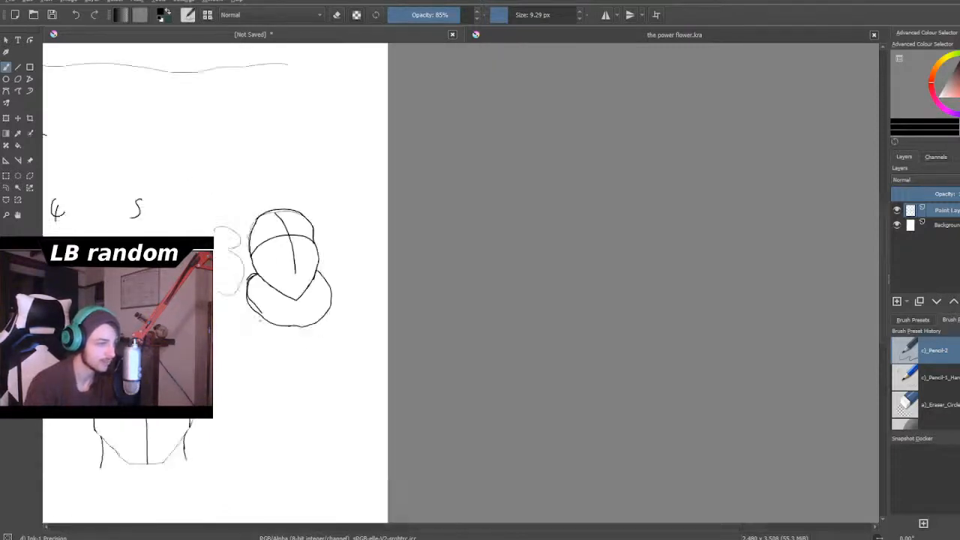
pyautogui.scroll(2, 240, 354)
pyautogui.scroll(2, 240, 354)
pyautogui.scroll(-3, 240, 354)
pyautogui.scroll(3, 257, 332)
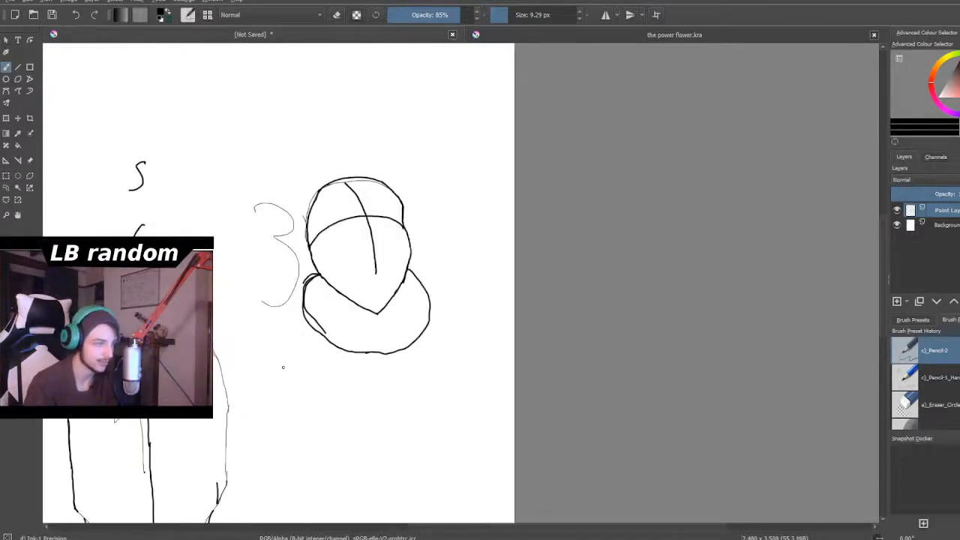
pyautogui.scroll(1, 283, 367)
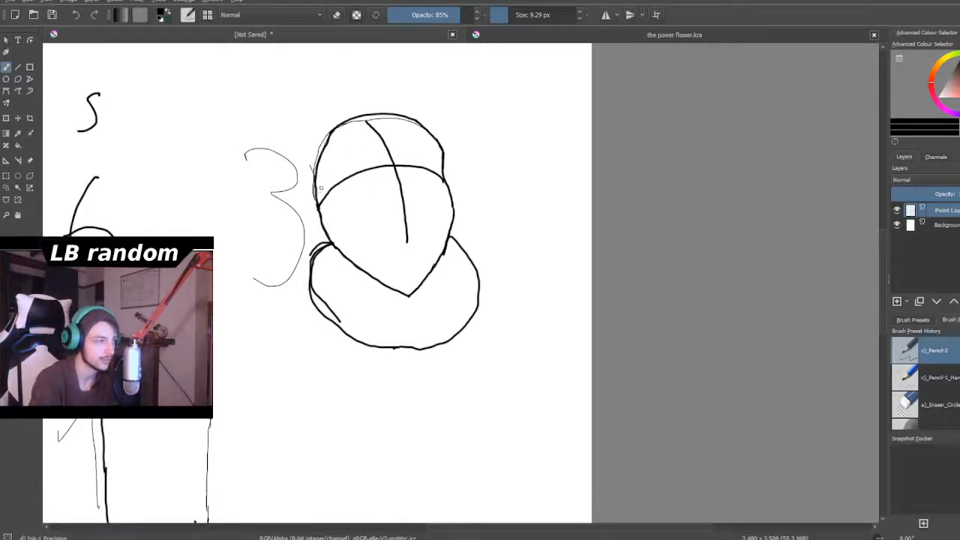
pyautogui.moveTo(316, 180)
pyautogui.mouseDown()
pyautogui.moveTo(353, 145)
pyautogui.moveTo(388, 153)
pyautogui.moveTo(405, 140)
pyautogui.moveTo(431, 143)
pyautogui.moveTo(395, 139)
pyautogui.moveTo(404, 137)
pyautogui.moveTo(448, 159)
pyautogui.mouseUp()
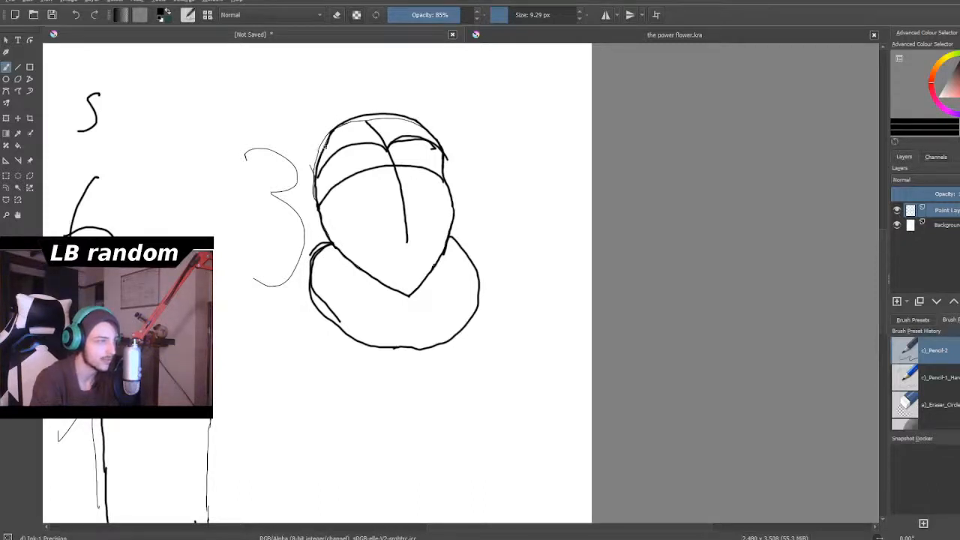
pyautogui.moveTo(327, 141)
pyautogui.mouseDown()
pyautogui.moveTo(315, 145)
pyautogui.moveTo(306, 133)
pyautogui.moveTo(308, 150)
pyautogui.moveTo(297, 149)
pyautogui.moveTo(315, 141)
pyautogui.moveTo(306, 129)
pyautogui.mouseUp()
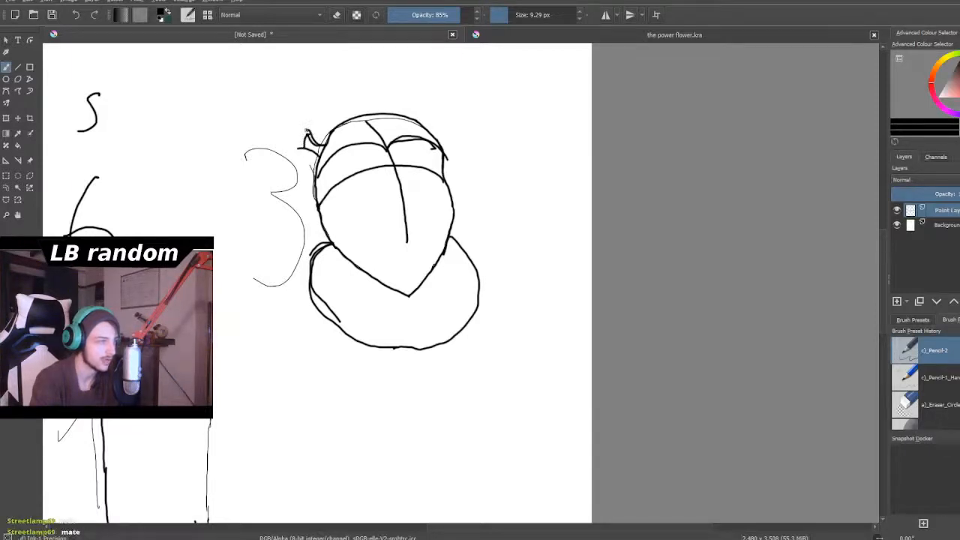
pyautogui.moveTo(308, 135)
pyautogui.mouseDown()
pyautogui.moveTo(295, 121)
pyautogui.moveTo(272, 138)
pyautogui.moveTo(248, 189)
pyautogui.mouseUp()
pyautogui.hotkey('ctrl', 'z')
pyautogui.hotkey('ctrl', 'z')
pyautogui.hotkey('ctrl', 'z')
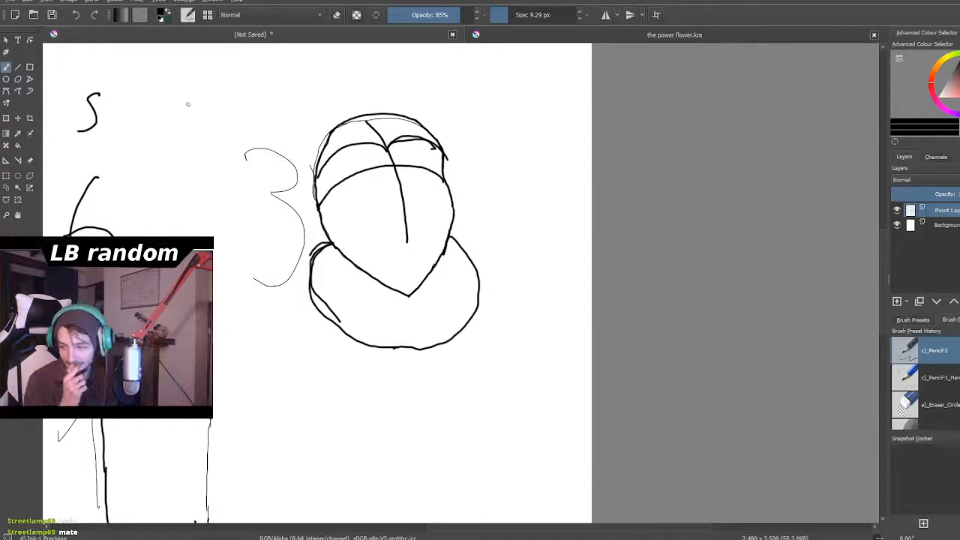
pyautogui.scroll(-3, 302, 252)
pyautogui.scroll(1, 347, 336)
pyautogui.scroll(-1, 344, 334)
pyautogui.scroll(1, 338, 332)
pyautogui.scroll(4, 304, 295)
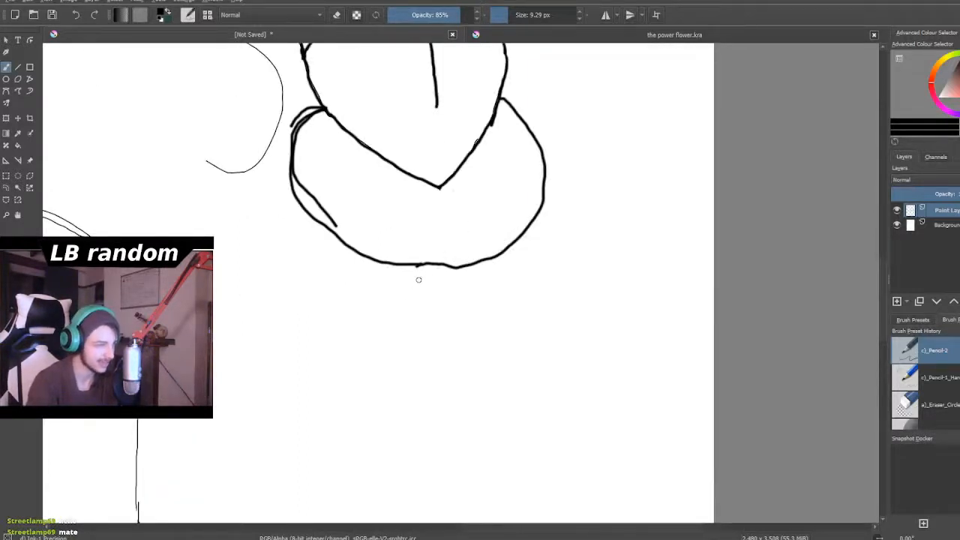
pyautogui.scroll(-3, 374, 233)
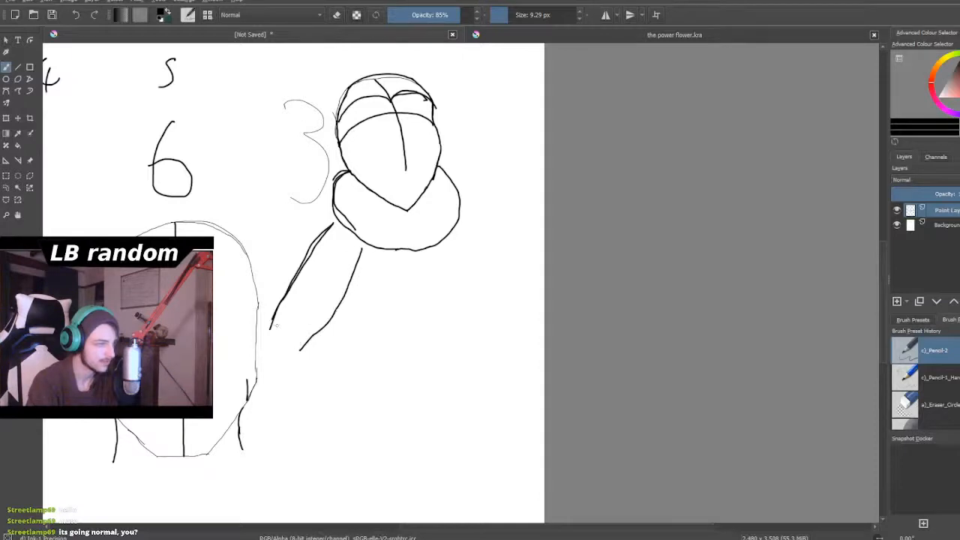
pyautogui.scroll(-2, 354, 309)
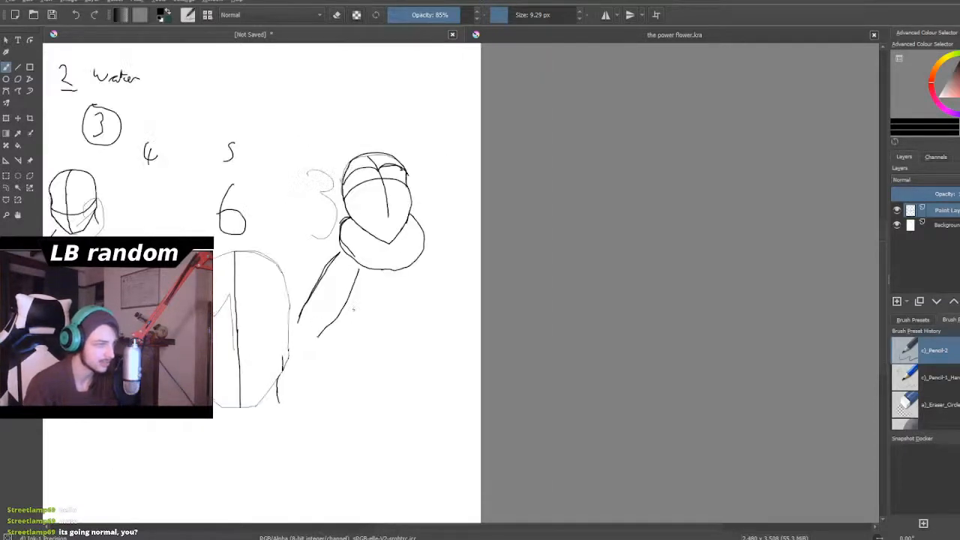
pyautogui.scroll(2, 286, 250)
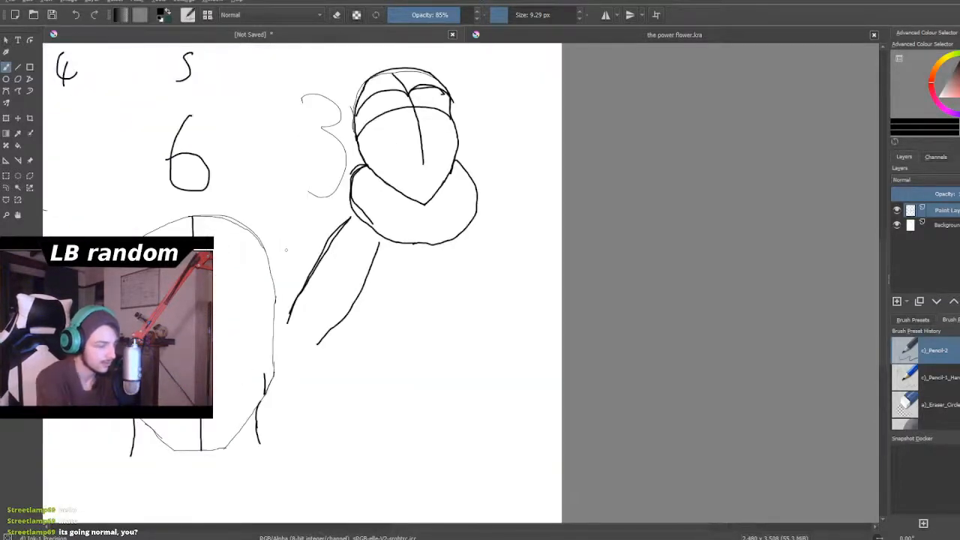
pyautogui.hotkey('ctrl', 'z')
pyautogui.hotkey('ctrl', 'z')
pyautogui.hotkey('ctrl', 'z')
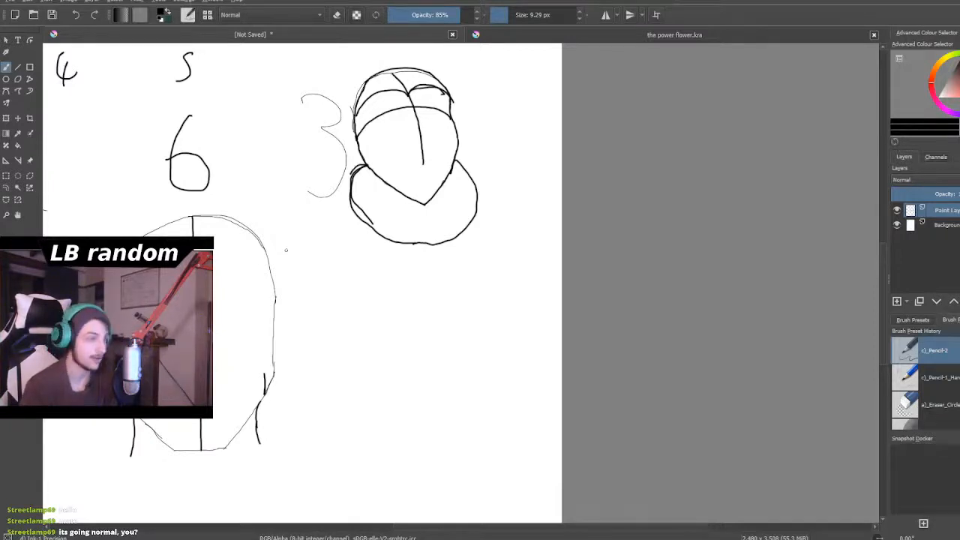
# - Erase the extra inner stroke along the lower left side of head 3's collar, keeping the outer outline
pyautogui.scroll(-2, 286, 250)
pyautogui.scroll(6, 377, 211)
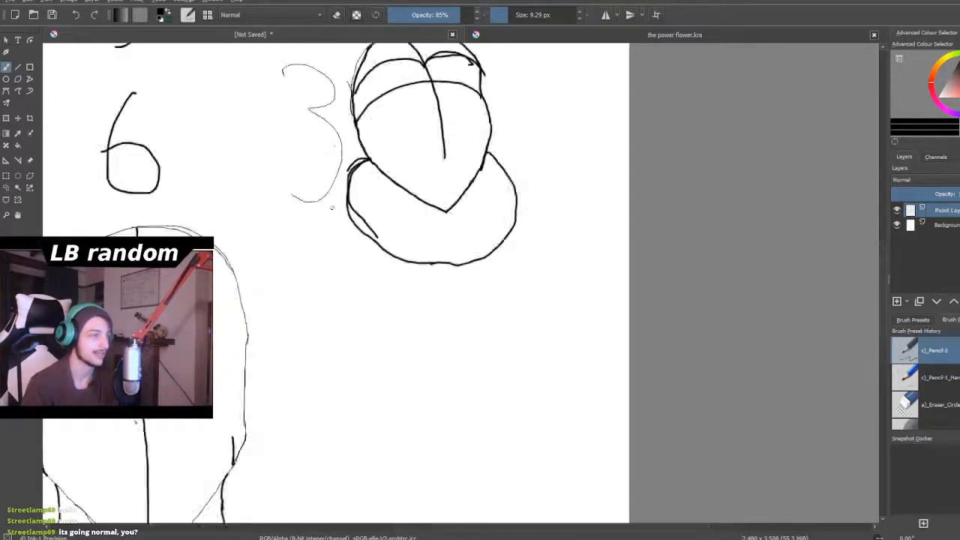
pyautogui.scroll(2, 379, 211)
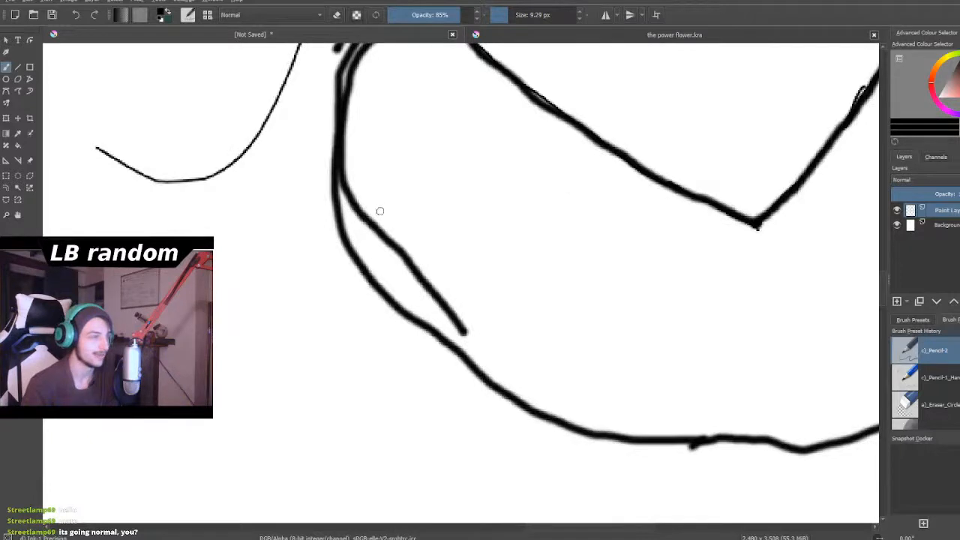
pyautogui.click(338, 15)
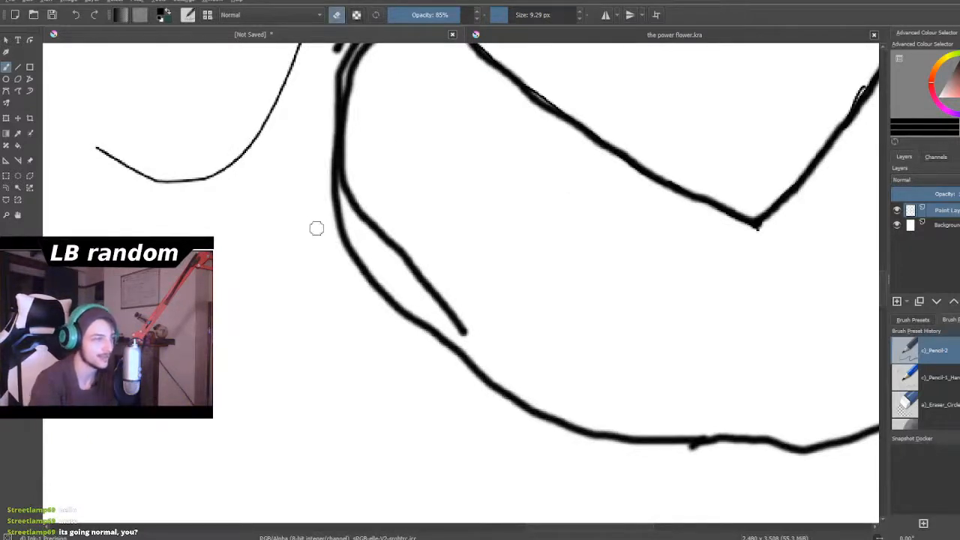
pyautogui.moveTo(379, 216)
pyautogui.mouseDown()
pyautogui.moveTo(382, 250)
pyautogui.moveTo(356, 199)
pyautogui.moveTo(360, 219)
pyautogui.moveTo(346, 175)
pyautogui.moveTo(434, 292)
pyautogui.moveTo(406, 264)
pyautogui.moveTo(483, 338)
pyautogui.moveTo(449, 321)
pyautogui.moveTo(410, 260)
pyautogui.mouseUp()
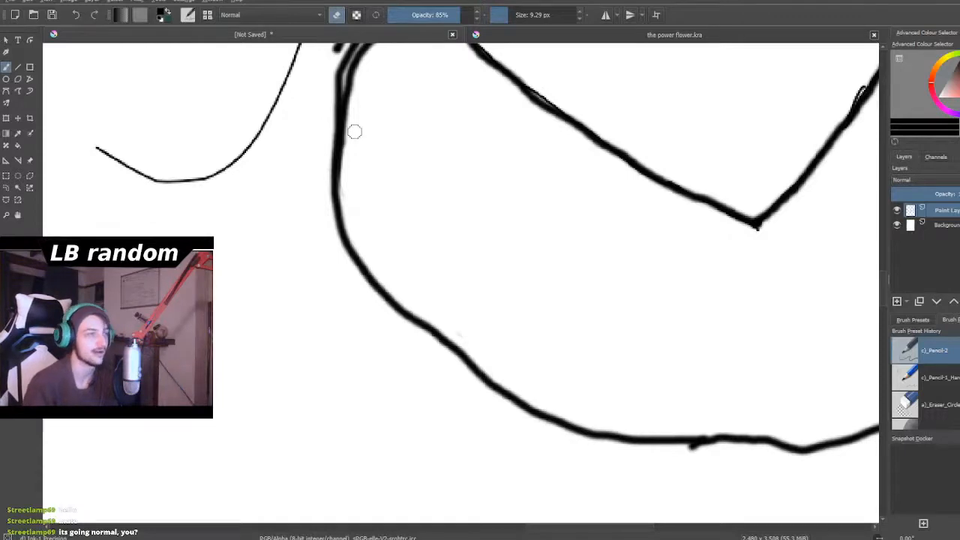
# - Erase the doubled lines at the collar's upper left corner where it meets head 3's jaw, leaving one outline
pyautogui.scroll(-5, 507, 81)
pyautogui.scroll(2, 505, 66)
pyautogui.scroll(5, 506, 66)
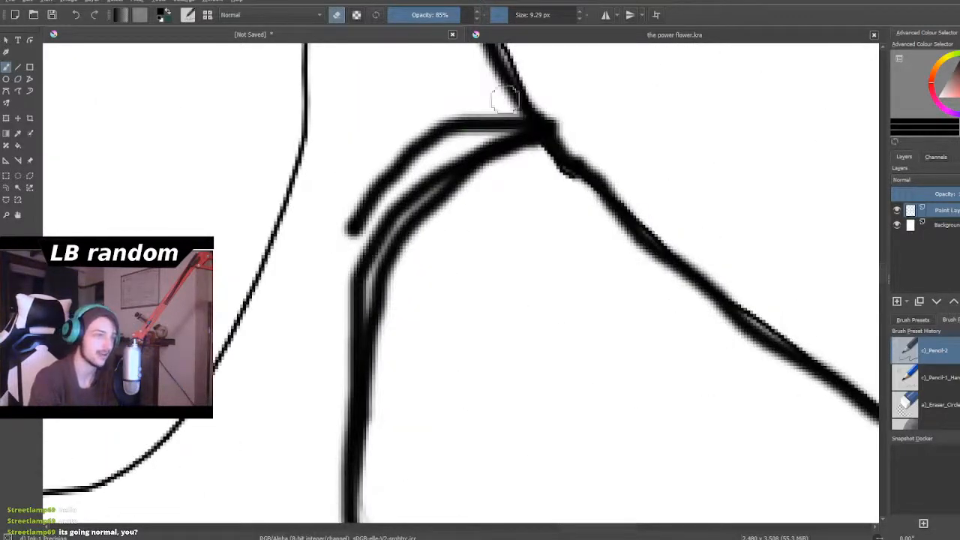
pyautogui.moveTo(515, 133)
pyautogui.mouseDown()
pyautogui.moveTo(490, 126)
pyautogui.moveTo(495, 120)
pyautogui.moveTo(441, 147)
pyautogui.moveTo(433, 124)
pyautogui.moveTo(420, 128)
pyautogui.moveTo(351, 223)
pyautogui.moveTo(401, 168)
pyautogui.moveTo(391, 183)
pyautogui.moveTo(338, 242)
pyautogui.moveTo(348, 244)
pyautogui.moveTo(439, 141)
pyautogui.moveTo(341, 288)
pyautogui.mouseUp()
pyautogui.moveTo(485, 129)
pyautogui.mouseDown()
pyautogui.moveTo(493, 113)
pyautogui.moveTo(508, 120)
pyautogui.mouseUp()
pyautogui.moveTo(424, 255)
pyautogui.mouseDown()
pyautogui.moveTo(399, 284)
pyautogui.moveTo(381, 345)
pyautogui.moveTo(376, 309)
pyautogui.moveTo(391, 257)
pyautogui.moveTo(439, 204)
pyautogui.moveTo(480, 181)
pyautogui.moveTo(425, 214)
pyautogui.moveTo(395, 260)
pyautogui.moveTo(381, 379)
pyautogui.mouseUp()
pyautogui.moveTo(570, 192); pyautogui.dragTo(558, 177)
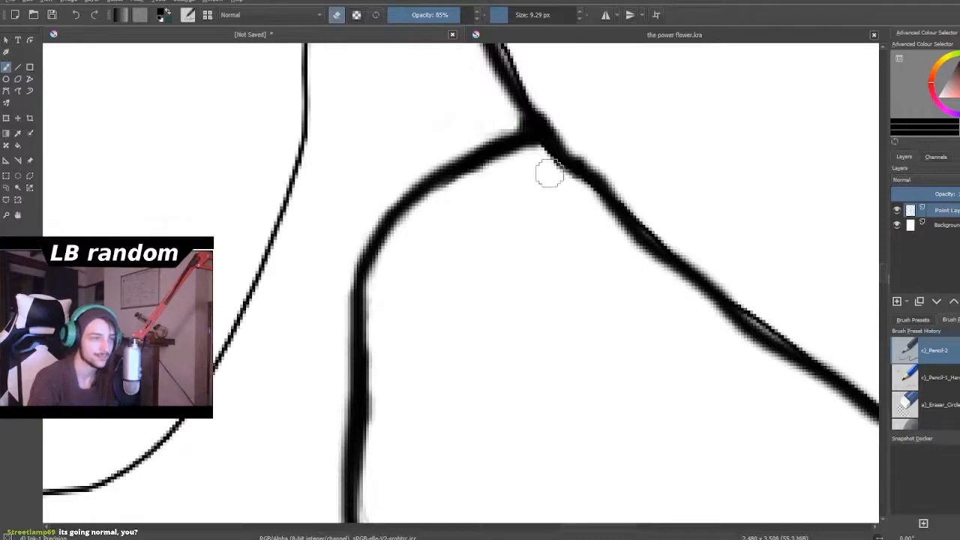
# - Erase the short overhanging stub on head 3's right jaw just below where the collar joins it
pyautogui.scroll(-1, 556, 250)
pyautogui.scroll(-4, 556, 250)
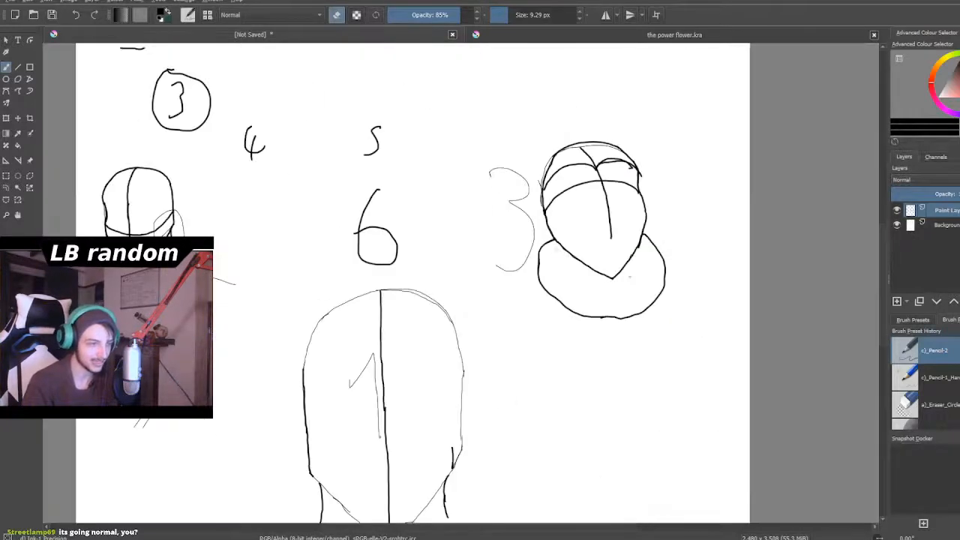
pyautogui.scroll(4, 653, 258)
pyautogui.scroll(5, 653, 259)
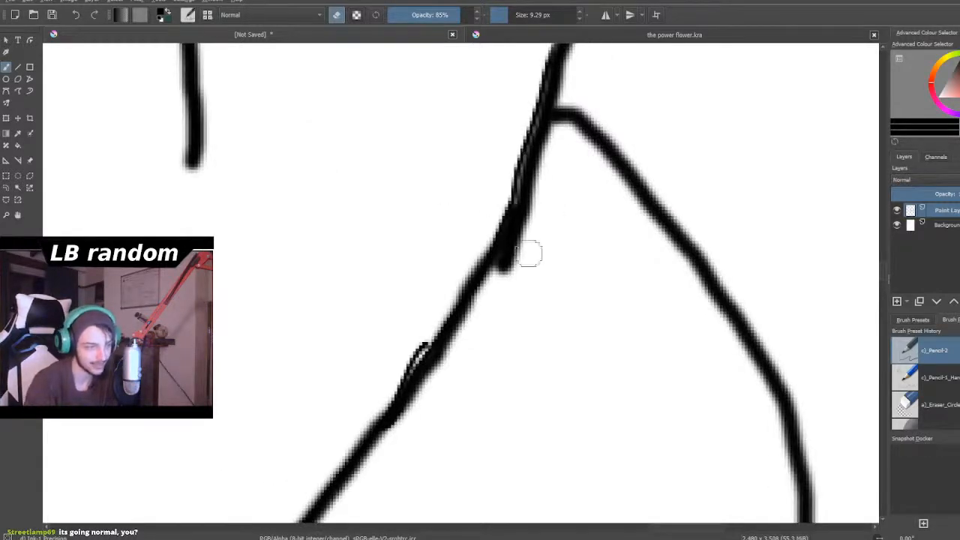
pyautogui.moveTo(530, 265)
pyautogui.mouseDown()
pyautogui.moveTo(502, 276)
pyautogui.moveTo(534, 227)
pyautogui.mouseUp()
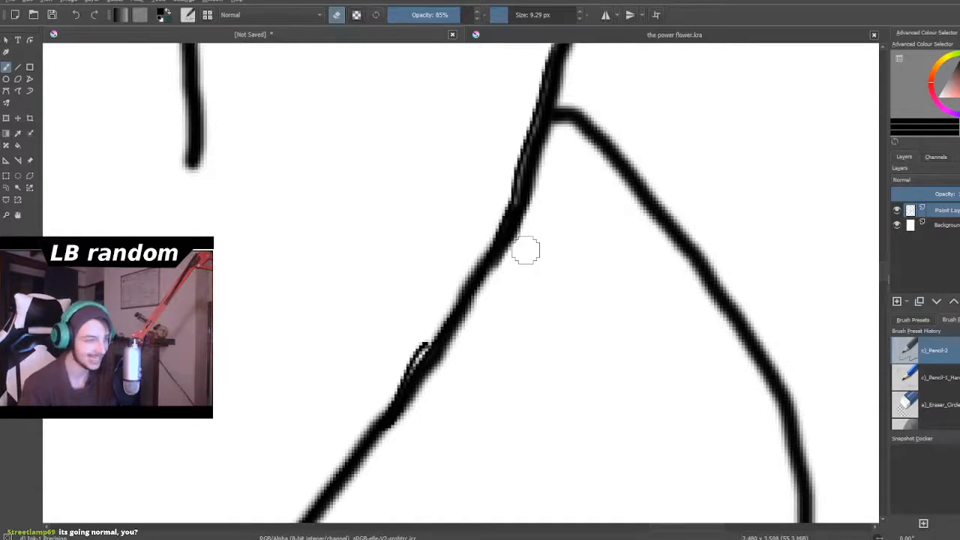
pyautogui.scroll(-5, 526, 250)
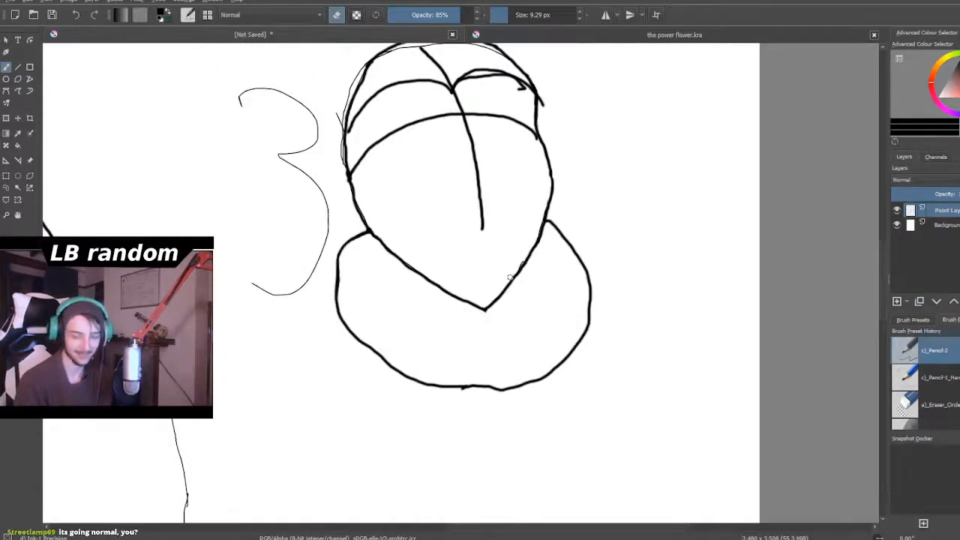
pyautogui.scroll(-8, 509, 278)
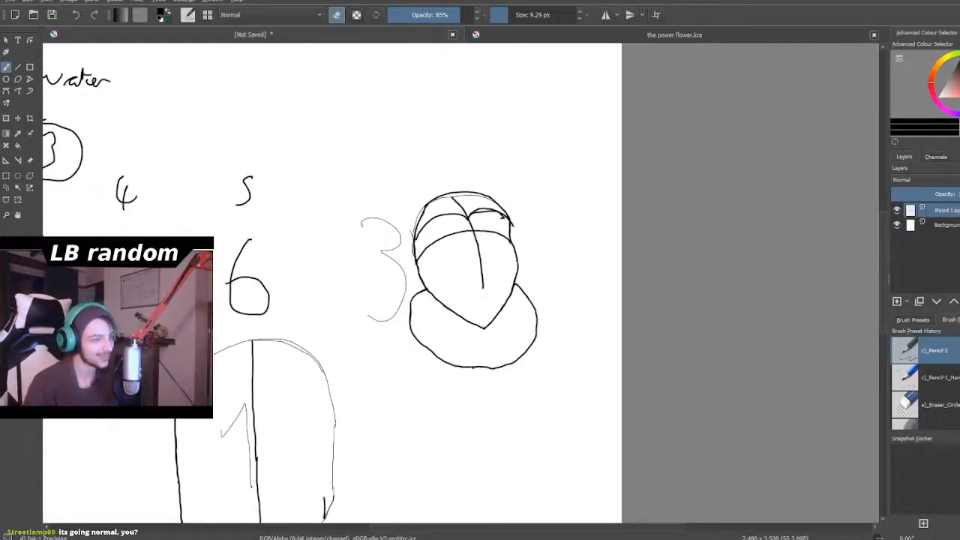
# - Return the brush to painting and draw a long vertical body line down from the collar's lower left side
pyautogui.scroll(8, 459, 384)
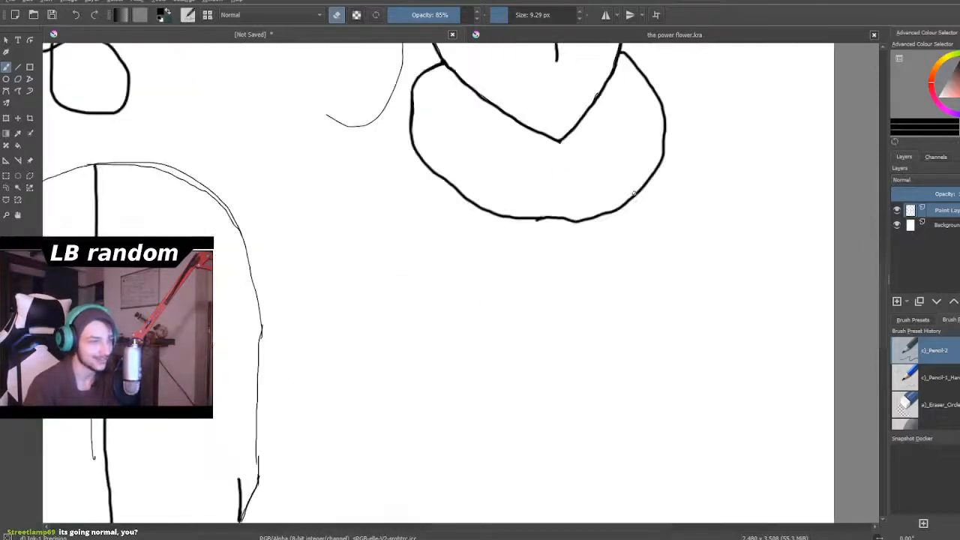
pyautogui.click(341, 21)
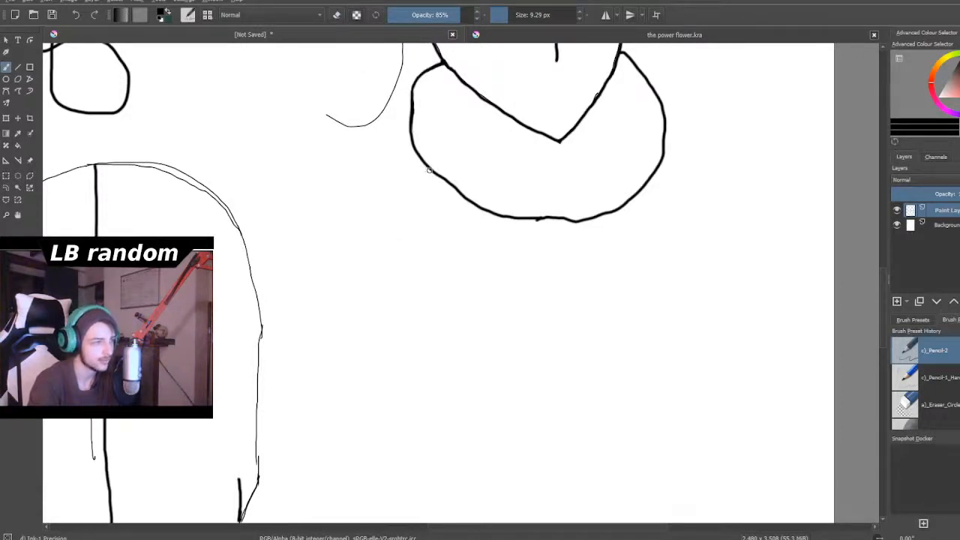
pyautogui.moveTo(417, 154)
pyautogui.mouseDown()
pyautogui.moveTo(407, 275)
pyautogui.moveTo(416, 376)
pyautogui.mouseUp()
pyautogui.scroll(-3, 468, 292)
pyautogui.scroll(1, 465, 287)
pyautogui.scroll(-2, 465, 285)
pyautogui.scroll(4, 492, 304)
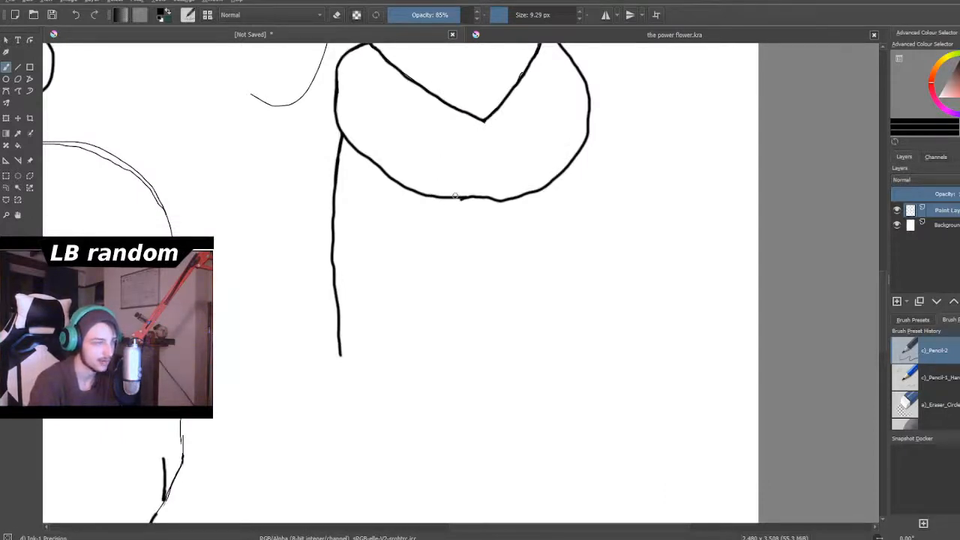
# - Draw two long strokes and a shorter overlapping one hanging from the collar's bottom centre as the figure's front opening
pyautogui.moveTo(473, 199)
pyautogui.mouseDown()
pyautogui.moveTo(483, 220)
pyautogui.moveTo(493, 324)
pyautogui.mouseUp()
pyautogui.moveTo(486, 254); pyautogui.dragTo(473, 383)
pyautogui.moveTo(528, 194)
pyautogui.mouseDown()
pyautogui.moveTo(510, 215)
pyautogui.moveTo(511, 382)
pyautogui.mouseUp()
pyautogui.scroll(-5, 509, 390)
pyautogui.scroll(1, 509, 390)
pyautogui.scroll(3, 483, 429)
pyautogui.scroll(-4, 484, 430)
pyautogui.scroll(6, 486, 429)
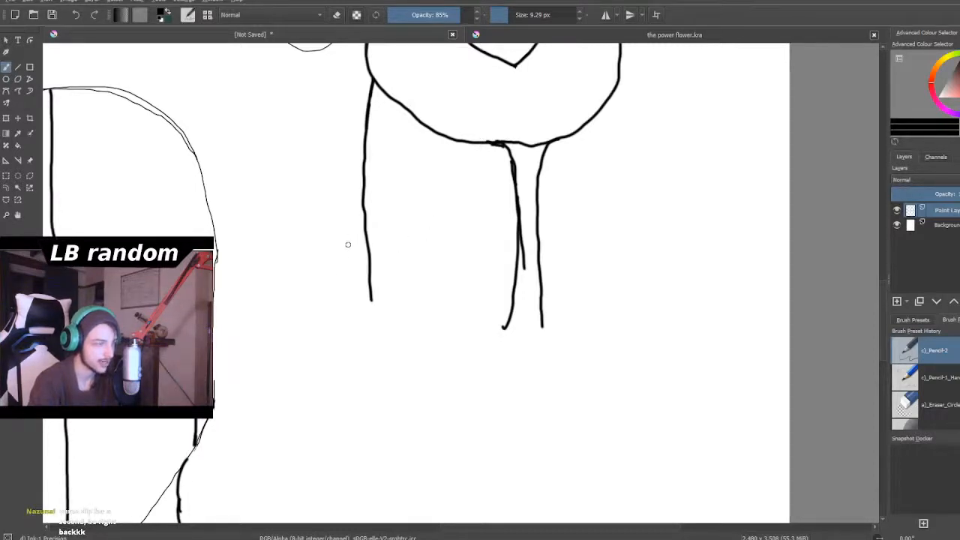
# - Draw a small hooked arch outside the left body line and a long body line down from the collar's right side
pyautogui.moveTo(335, 286); pyautogui.dragTo(333, 260)
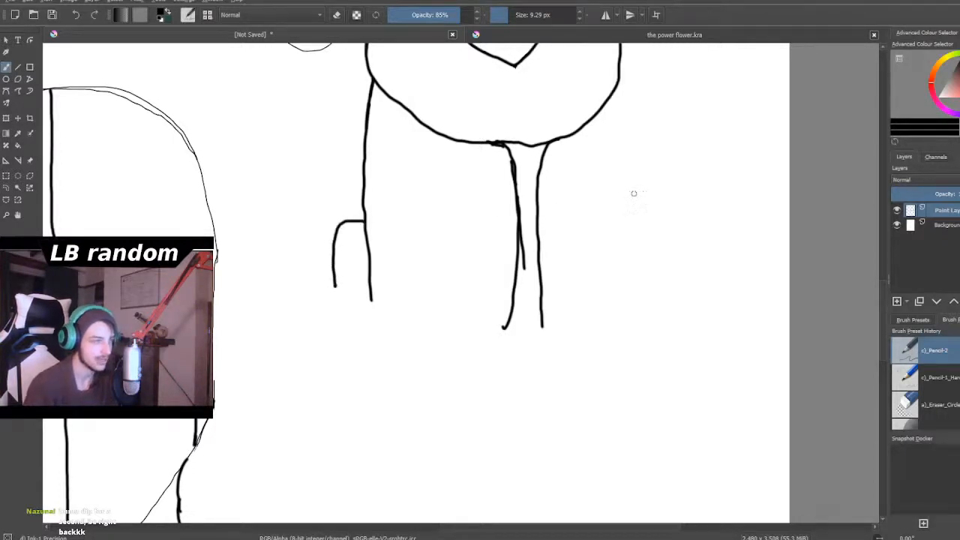
pyautogui.scroll(-2, 632, 195)
pyautogui.scroll(-2, 632, 176)
pyautogui.scroll(5, 632, 173)
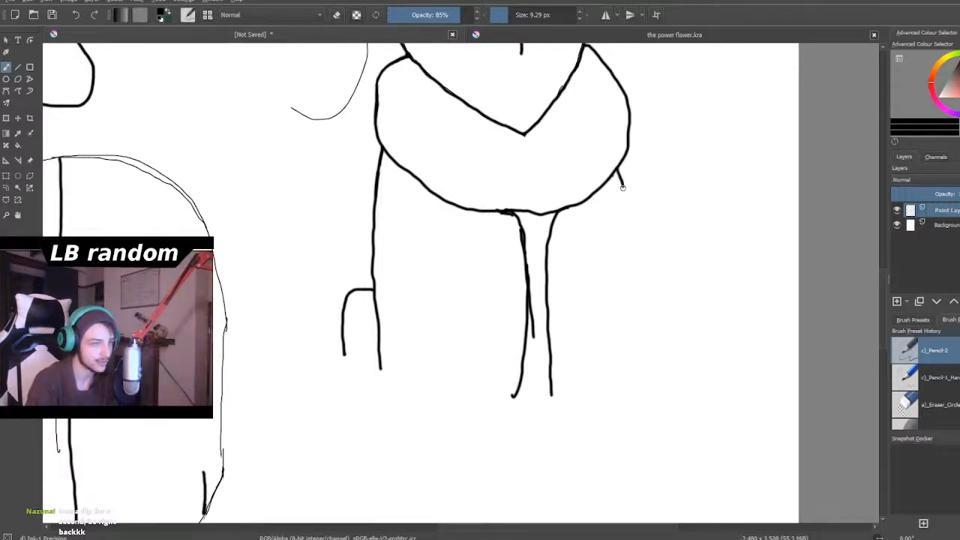
pyautogui.moveTo(631, 226); pyautogui.dragTo(614, 363)
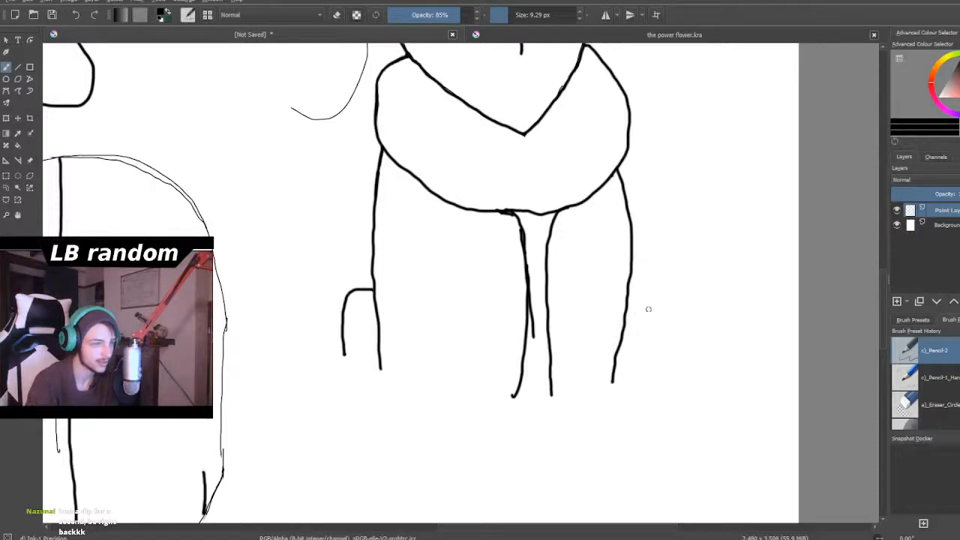
# - Examine the proportions of head 3, its collar and the body lines beneath it
pyautogui.scroll(-6, 616, 398)
pyautogui.scroll(2, 620, 399)
pyautogui.scroll(-2, 621, 400)
pyautogui.scroll(3, 621, 400)
pyautogui.scroll(2, 621, 400)
pyautogui.scroll(-3, 585, 353)
pyautogui.scroll(2, 541, 307)
pyautogui.scroll(2, 539, 306)
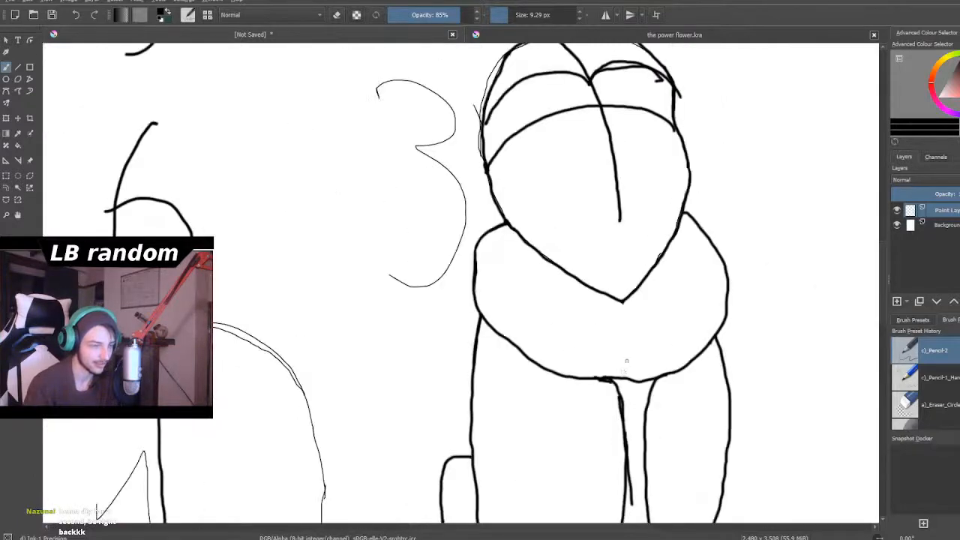
pyautogui.scroll(-3, 637, 337)
pyautogui.scroll(3, 663, 337)
pyautogui.scroll(-4, 661, 372)
pyautogui.scroll(2, 661, 390)
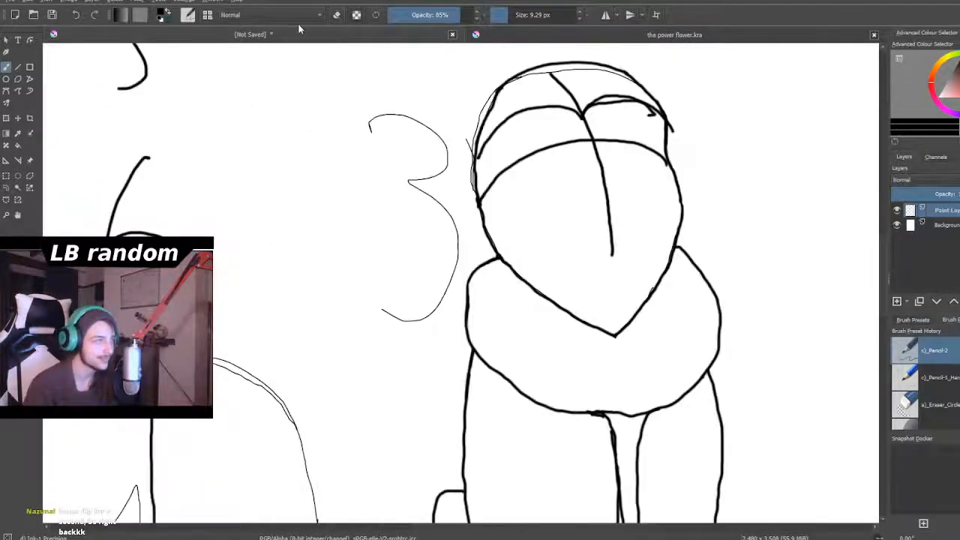
# - Draw a curved fold line inside the collar, running from its upper left corner beneath the chin and up the right side
pyautogui.click(339, 17)
pyautogui.scroll(3, 525, 304)
pyautogui.scroll(-5, 660, 461)
pyautogui.scroll(5, 685, 486)
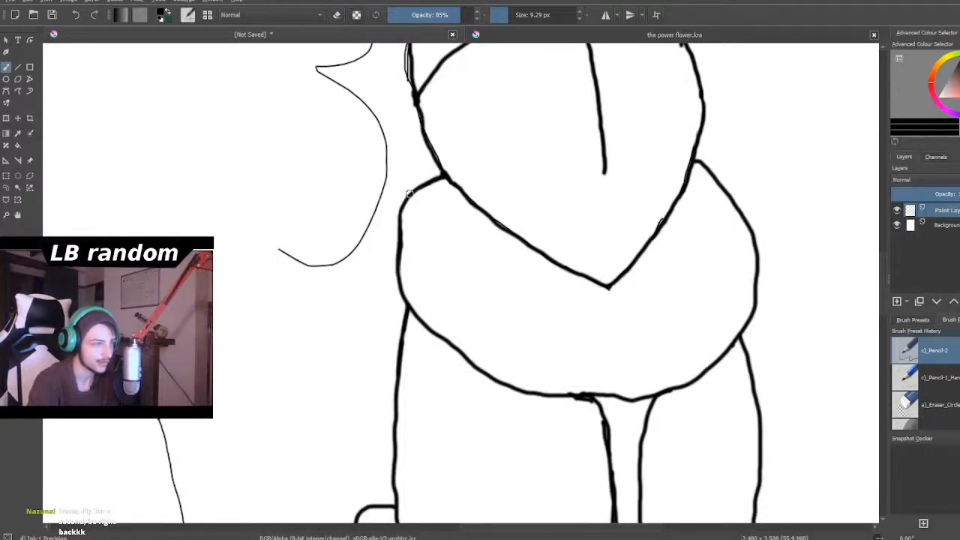
pyautogui.moveTo(405, 199); pyautogui.dragTo(427, 232)
pyautogui.moveTo(418, 189)
pyautogui.mouseDown()
pyautogui.moveTo(414, 221)
pyautogui.moveTo(430, 242)
pyautogui.moveTo(468, 282)
pyautogui.moveTo(520, 314)
pyautogui.moveTo(632, 323)
pyautogui.moveTo(699, 260)
pyautogui.mouseUp()
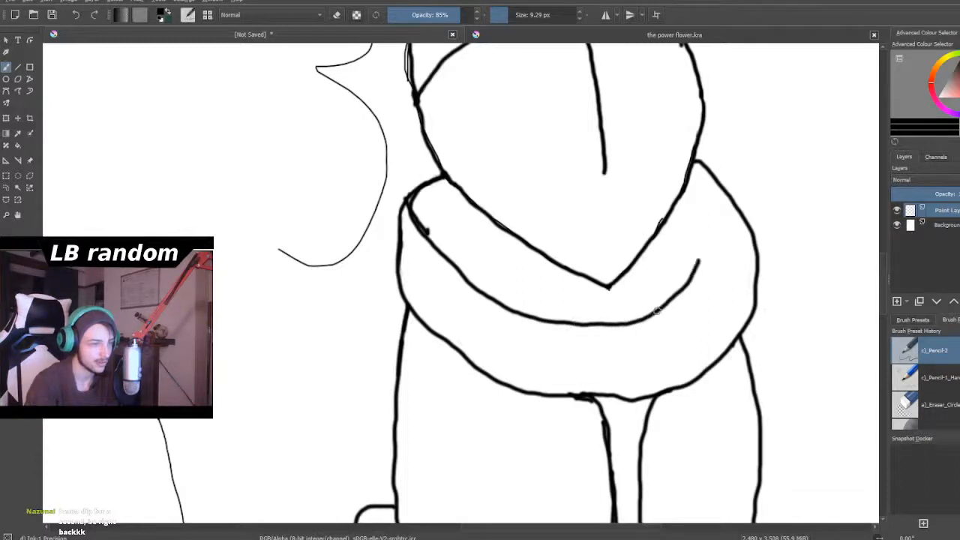
# - Erase a short gap in the fold line beneath the chin and extend its right end in a loop up to the jaw
pyautogui.click(336, 15)
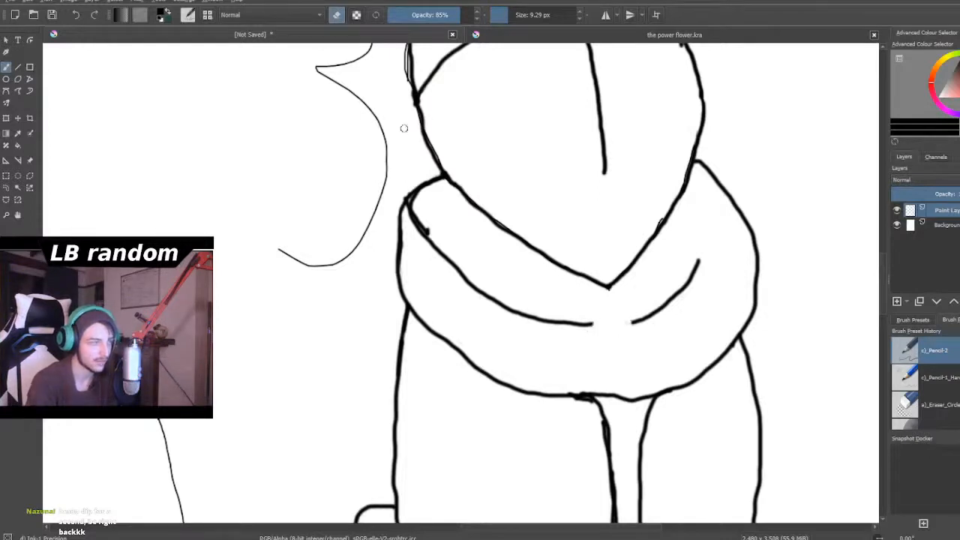
pyautogui.click(336, 15)
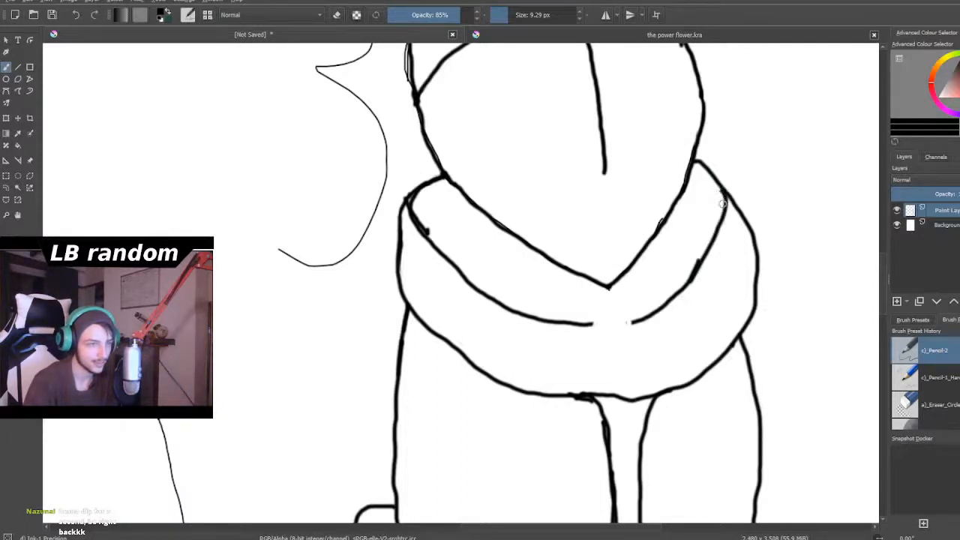
pyautogui.moveTo(725, 174); pyautogui.dragTo(697, 148)
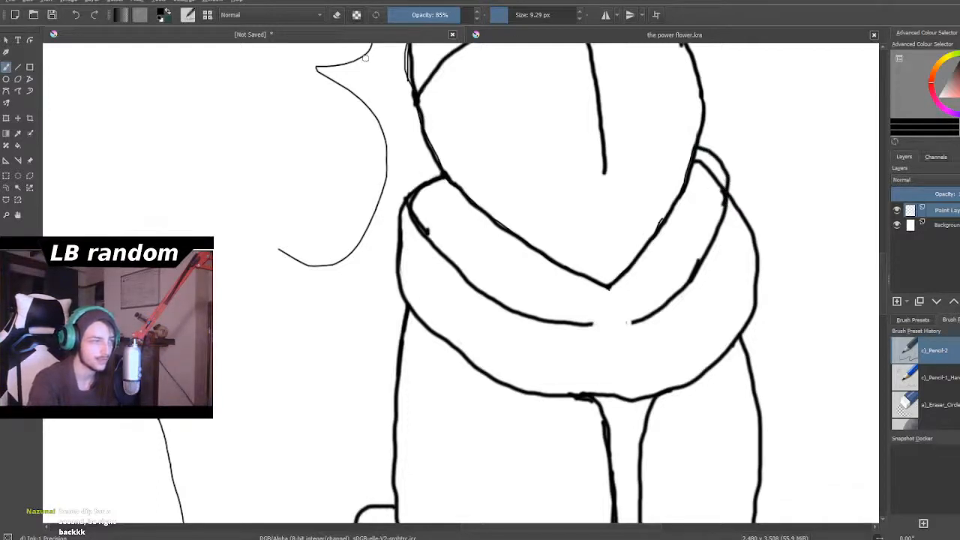
# - Erase the collar's outer outline below the fold line, from its left side to near the bottom centre
pyautogui.moveTo(427, 293)
pyautogui.mouseDown()
pyautogui.moveTo(440, 314)
pyautogui.moveTo(413, 294)
pyautogui.moveTo(437, 322)
pyautogui.moveTo(426, 294)
pyautogui.moveTo(442, 332)
pyautogui.moveTo(405, 304)
pyautogui.moveTo(419, 323)
pyautogui.moveTo(399, 286)
pyautogui.moveTo(406, 304)
pyautogui.moveTo(401, 251)
pyautogui.mouseUp()
pyautogui.press('e')
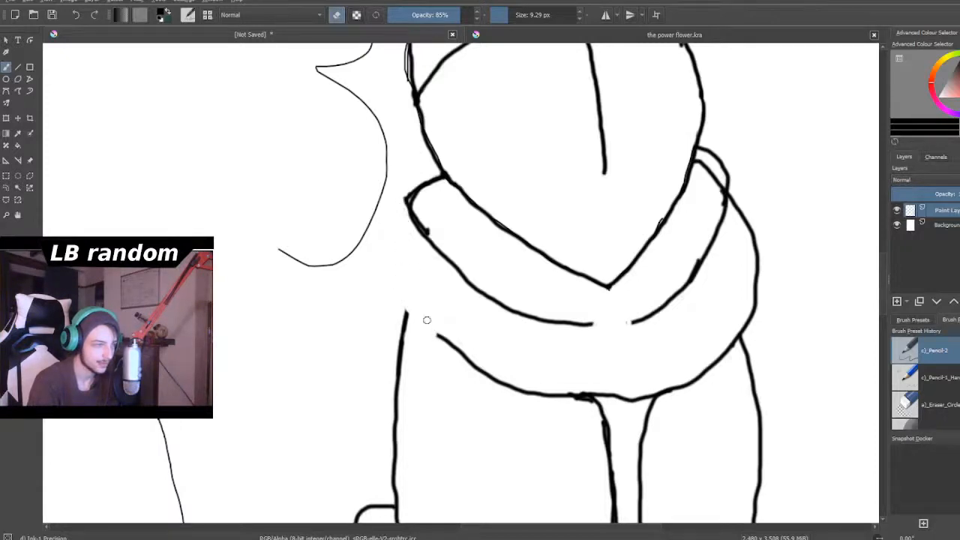
pyautogui.moveTo(431, 327); pyautogui.dragTo(511, 383)
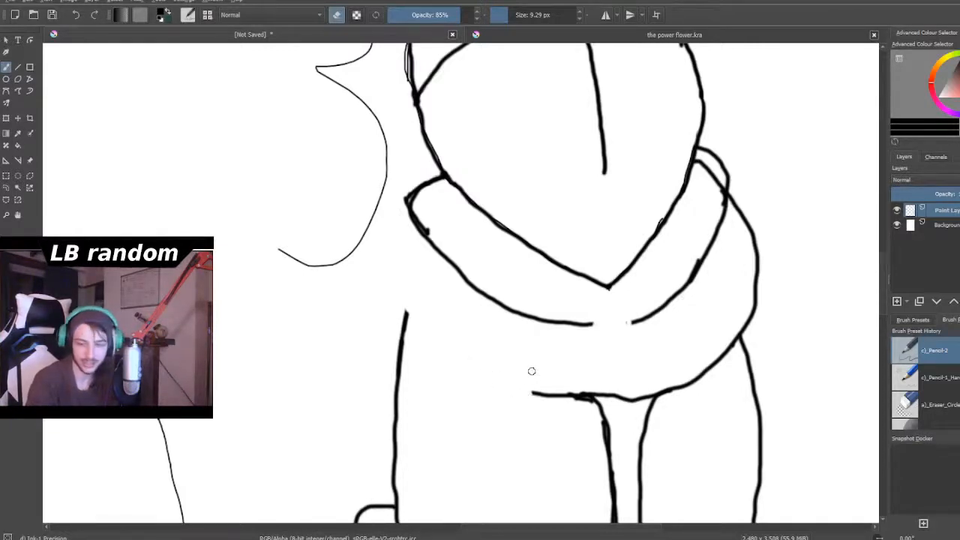
# - Erase the pointed corner and the overlapping stub at the fold's left end to leave a clean rounded edge
pyautogui.scroll(-5, 529, 372)
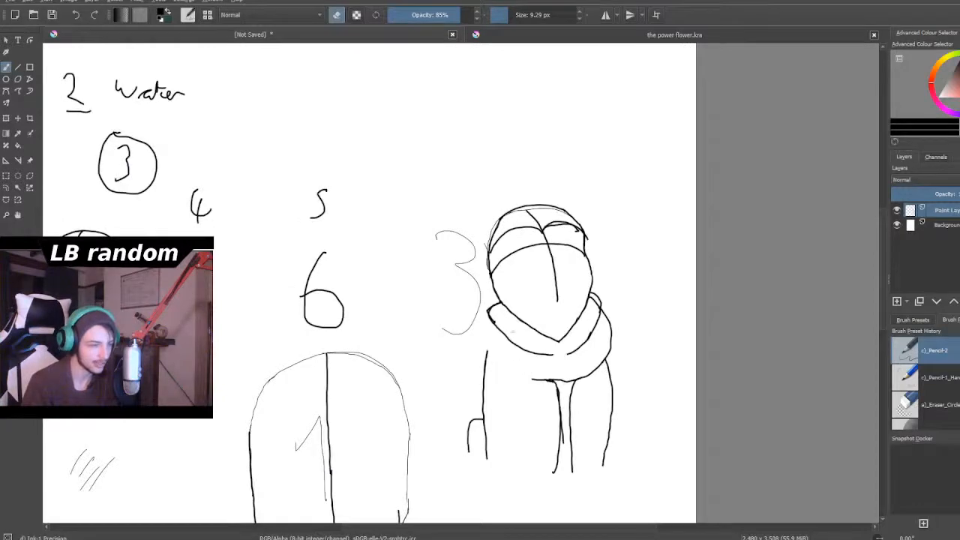
pyautogui.scroll(5, 487, 306)
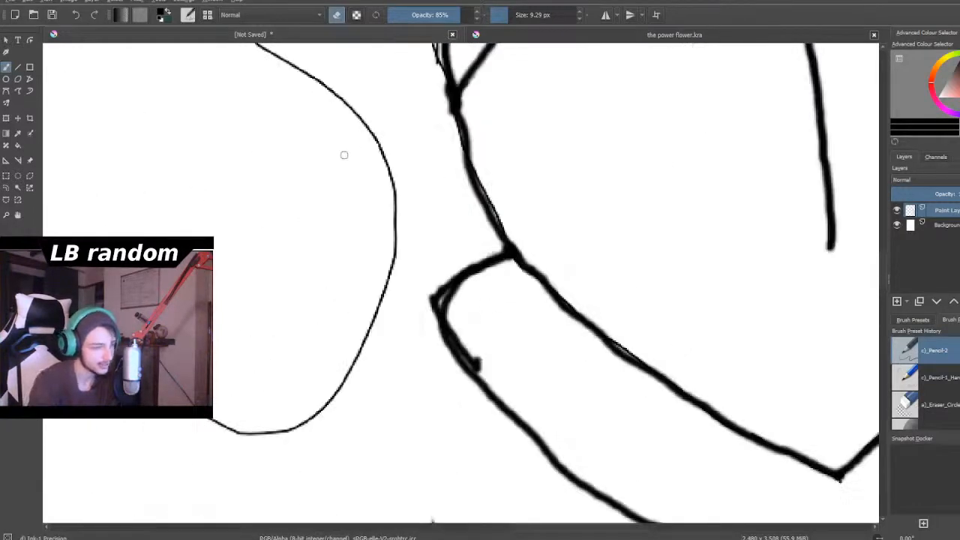
pyautogui.moveTo(425, 286)
pyautogui.mouseDown()
pyautogui.moveTo(433, 283)
pyautogui.moveTo(429, 302)
pyautogui.moveTo(440, 281)
pyautogui.moveTo(429, 319)
pyautogui.mouseUp()
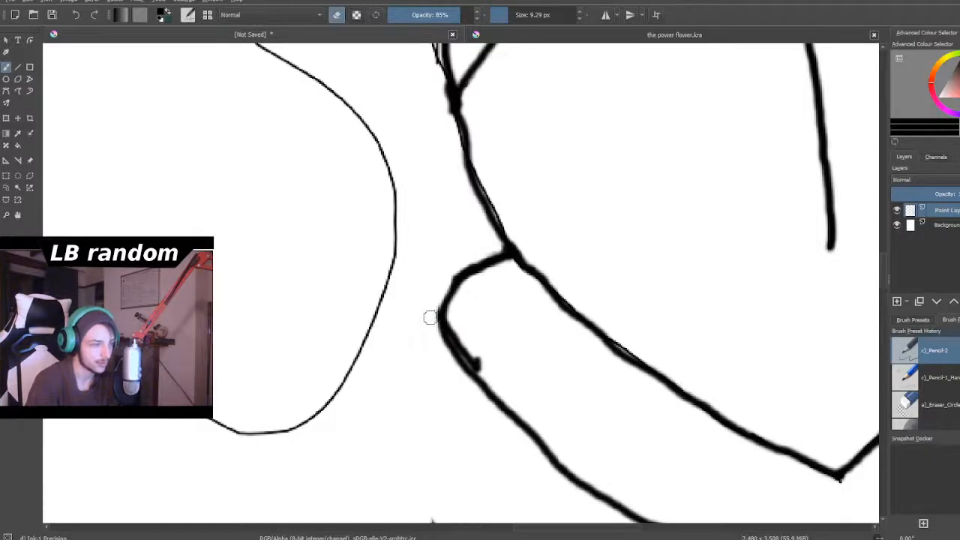
pyautogui.moveTo(489, 365); pyautogui.dragTo(453, 327)
pyautogui.scroll(-6, 520, 347)
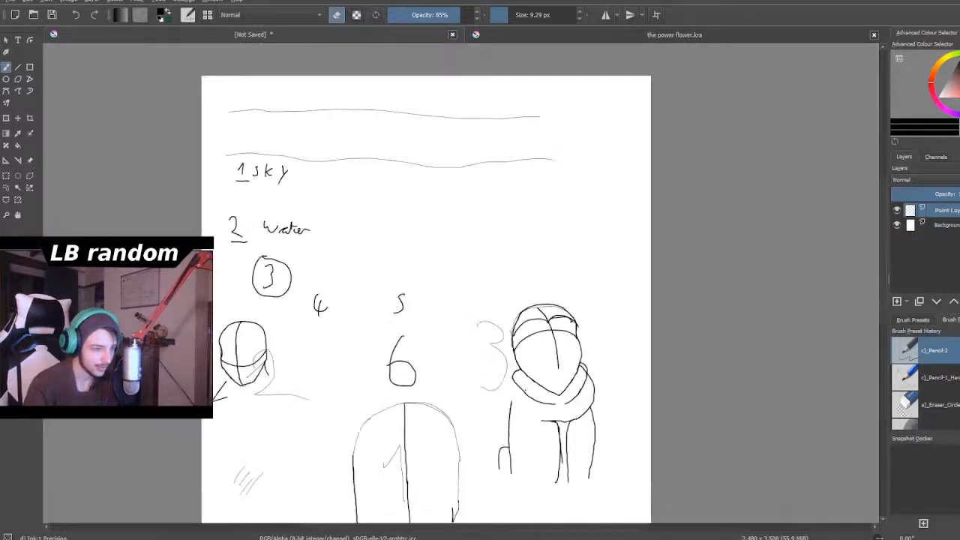
# - Erase the collar's outer right outline between the fold line and the top of the right body line
pyautogui.scroll(4, 585, 420)
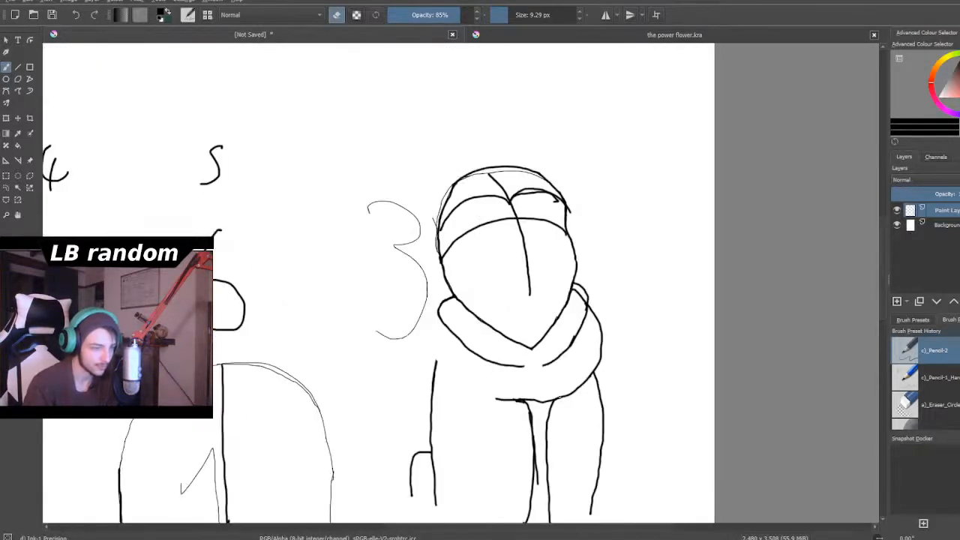
pyautogui.scroll(-3, 584, 309)
pyautogui.scroll(3, 576, 378)
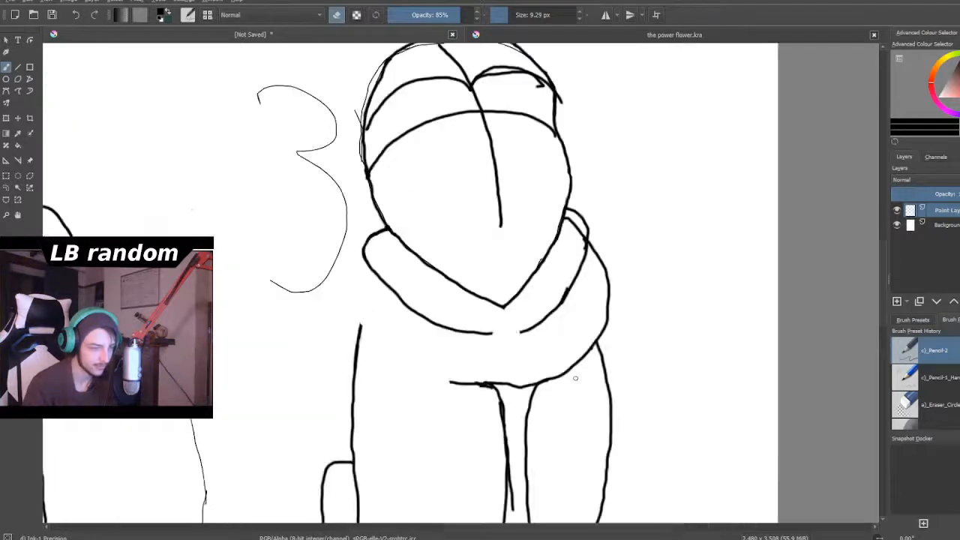
pyautogui.scroll(3, 583, 336)
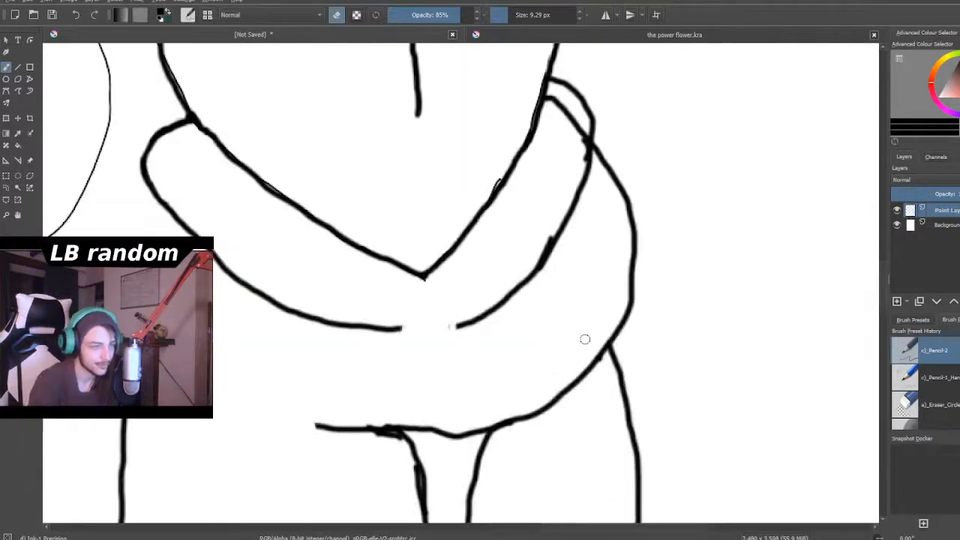
pyautogui.moveTo(617, 160)
pyautogui.mouseDown()
pyautogui.moveTo(599, 177)
pyautogui.moveTo(600, 142)
pyautogui.moveTo(621, 216)
pyautogui.moveTo(623, 175)
pyautogui.moveTo(628, 189)
pyautogui.moveTo(635, 302)
pyautogui.mouseUp()
pyautogui.scroll(-7, 635, 301)
pyautogui.scroll(3, 520, 382)
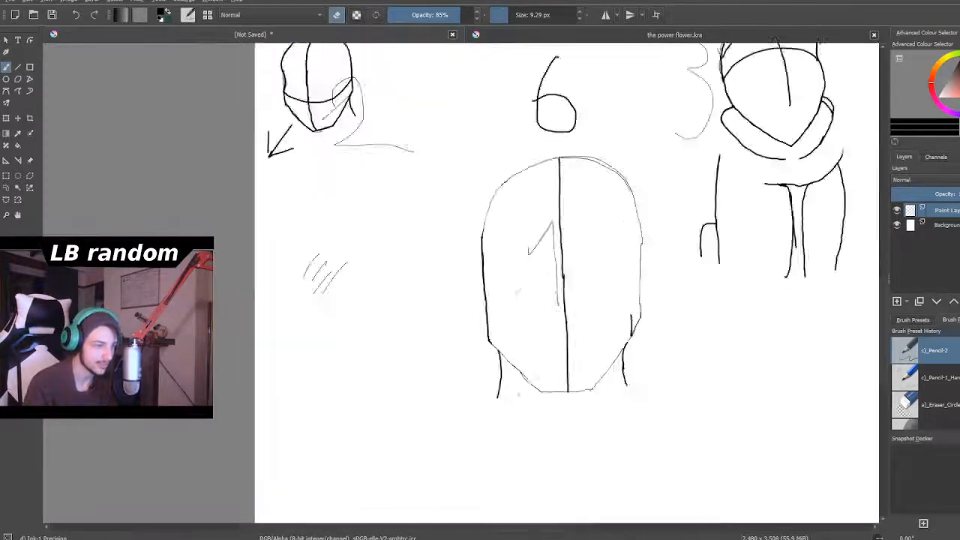
# - Draw a short horizontal line beneath head 1's chin with a small downward hook at its left end
pyautogui.scroll(-3, 570, 431)
pyautogui.scroll(5, 665, 453)
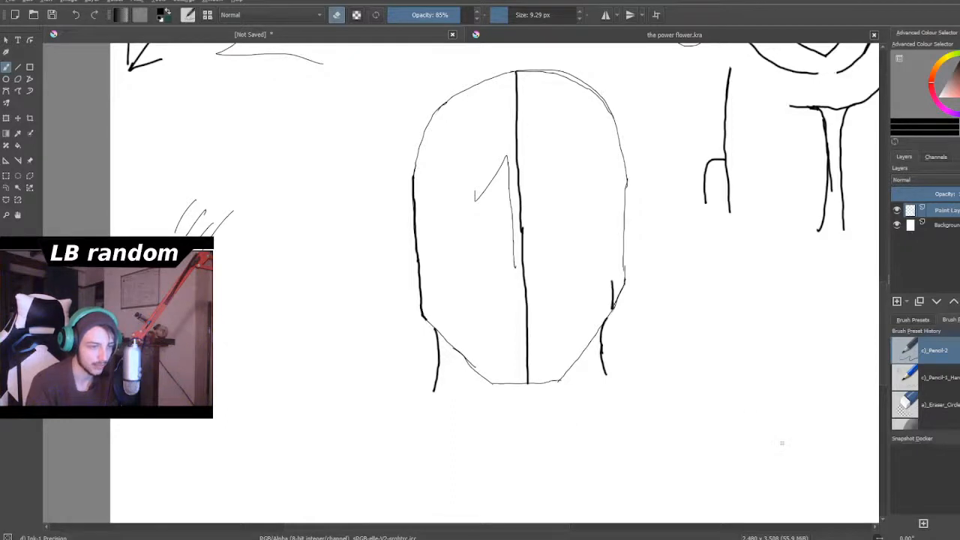
pyautogui.scroll(-2, 783, 450)
pyautogui.scroll(2, 771, 471)
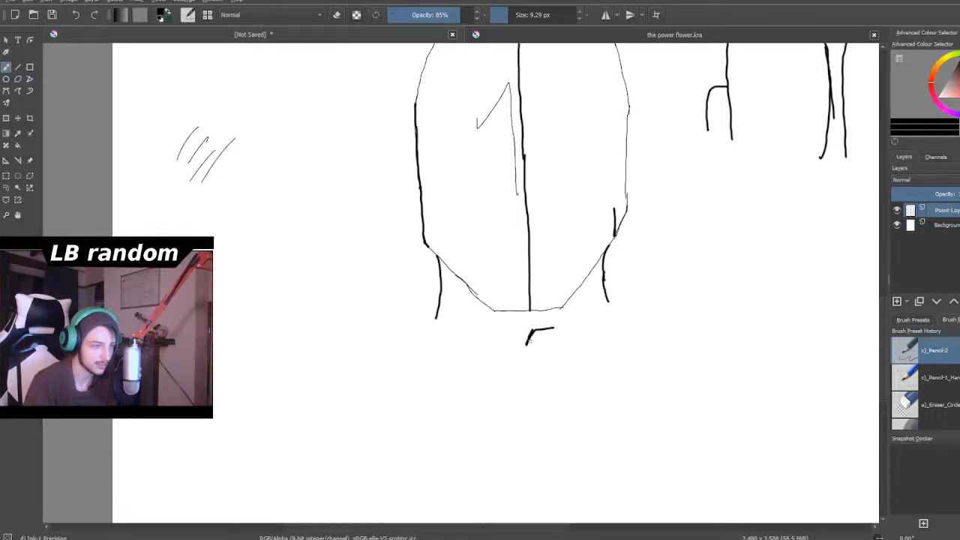
pyautogui.moveTo(553, 328); pyautogui.dragTo(571, 324)
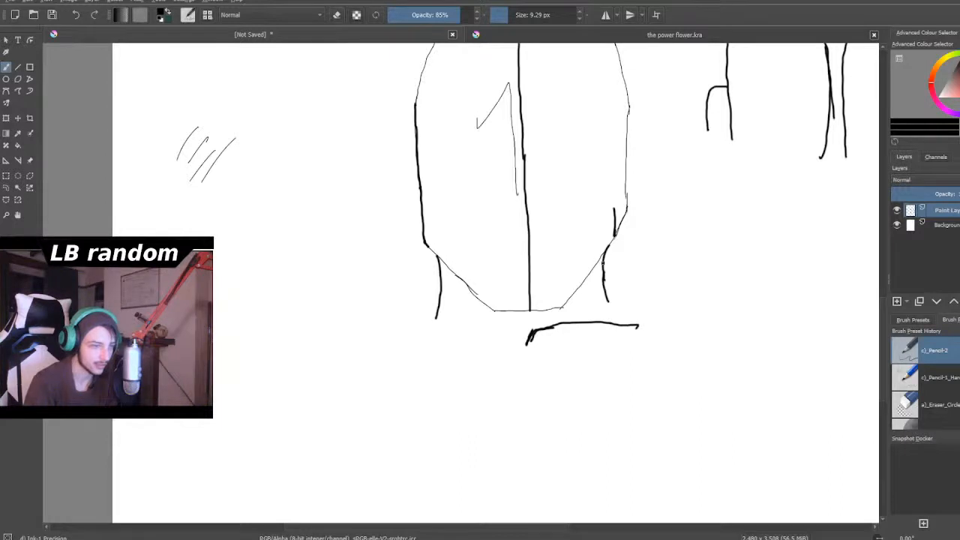
# - Draw the right shoulder of head 1 as a curve running from the neck line outward and down the arm
pyautogui.moveTo(604, 267)
pyautogui.mouseDown()
pyautogui.moveTo(624, 302)
pyautogui.moveTo(653, 303)
pyautogui.moveTo(690, 287)
pyautogui.moveTo(701, 290)
pyautogui.moveTo(676, 293)
pyautogui.moveTo(725, 297)
pyautogui.mouseUp()
pyautogui.moveTo(661, 302)
pyautogui.mouseDown()
pyautogui.moveTo(684, 288)
pyautogui.moveTo(736, 285)
pyautogui.moveTo(775, 322)
pyautogui.mouseUp()
pyautogui.moveTo(749, 289)
pyautogui.mouseDown()
pyautogui.moveTo(778, 329)
pyautogui.moveTo(783, 368)
pyautogui.mouseUp()
# - Draw head 1's left shoulder as a doubled curve from the neck and lengthen the right shoulder's outer curve downward and inward
pyautogui.moveTo(439, 273)
pyautogui.mouseDown()
pyautogui.moveTo(441, 295)
pyautogui.moveTo(430, 313)
pyautogui.mouseUp()
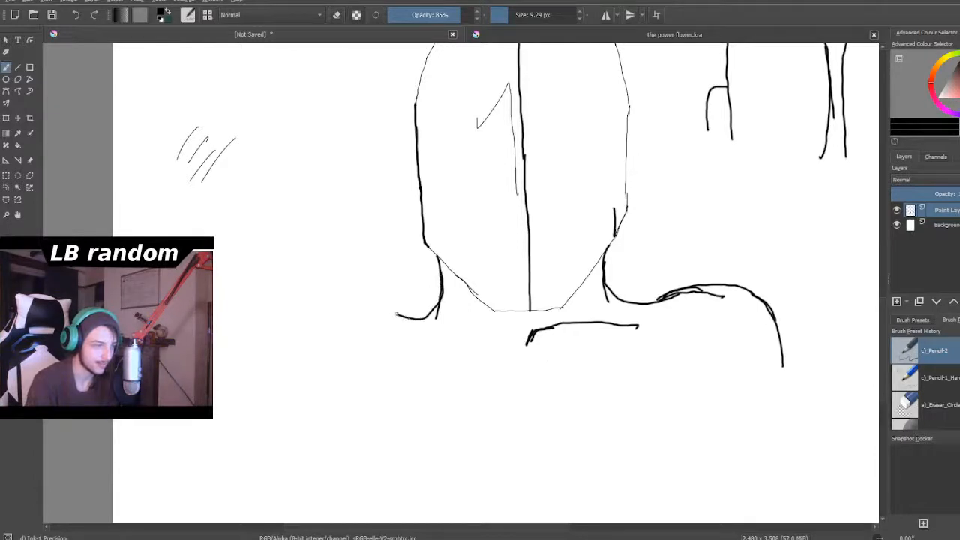
pyautogui.moveTo(397, 316)
pyautogui.mouseDown()
pyautogui.moveTo(340, 310)
pyautogui.moveTo(314, 344)
pyautogui.moveTo(310, 379)
pyautogui.mouseUp()
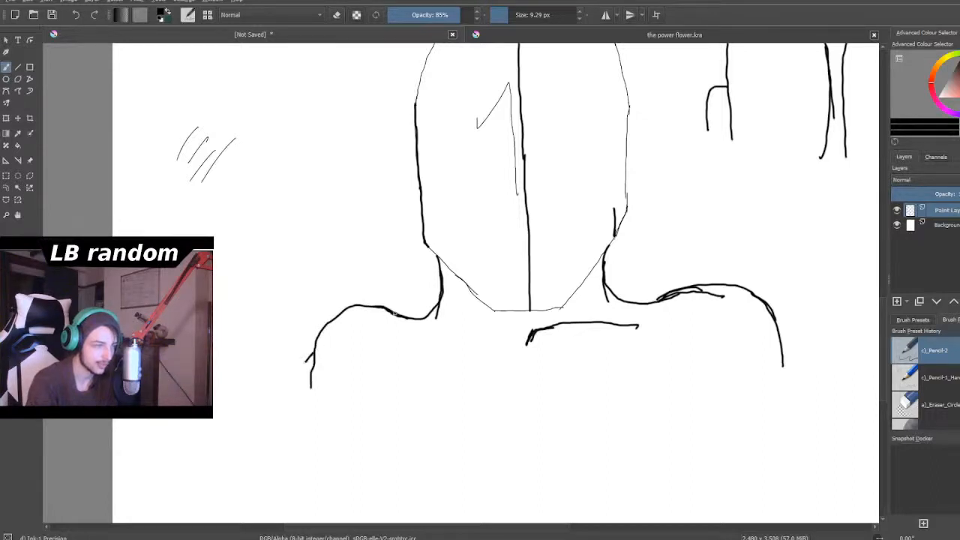
pyautogui.moveTo(365, 305)
pyautogui.mouseDown()
pyautogui.moveTo(311, 322)
pyautogui.moveTo(295, 347)
pyautogui.moveTo(295, 393)
pyautogui.moveTo(293, 363)
pyautogui.moveTo(308, 406)
pyautogui.mouseUp()
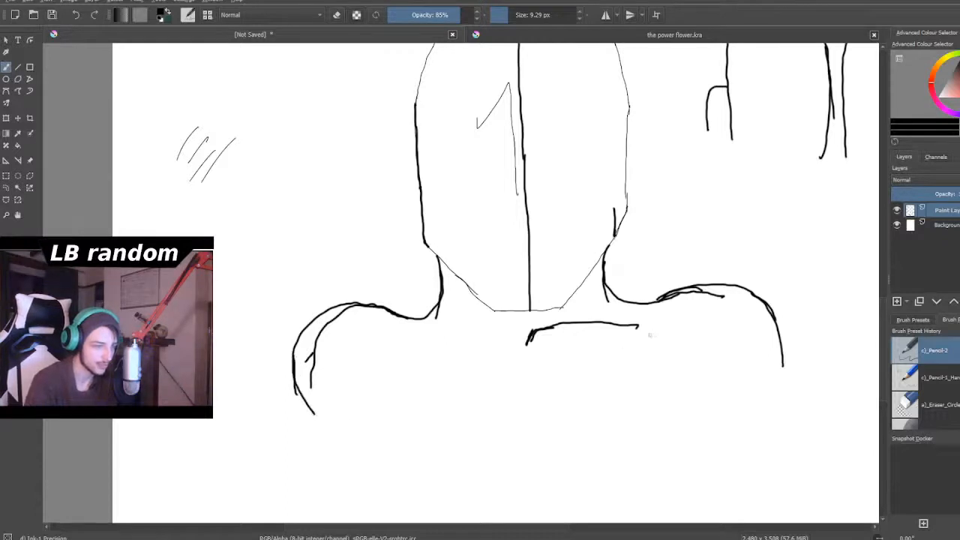
pyautogui.moveTo(777, 323); pyautogui.dragTo(770, 388)
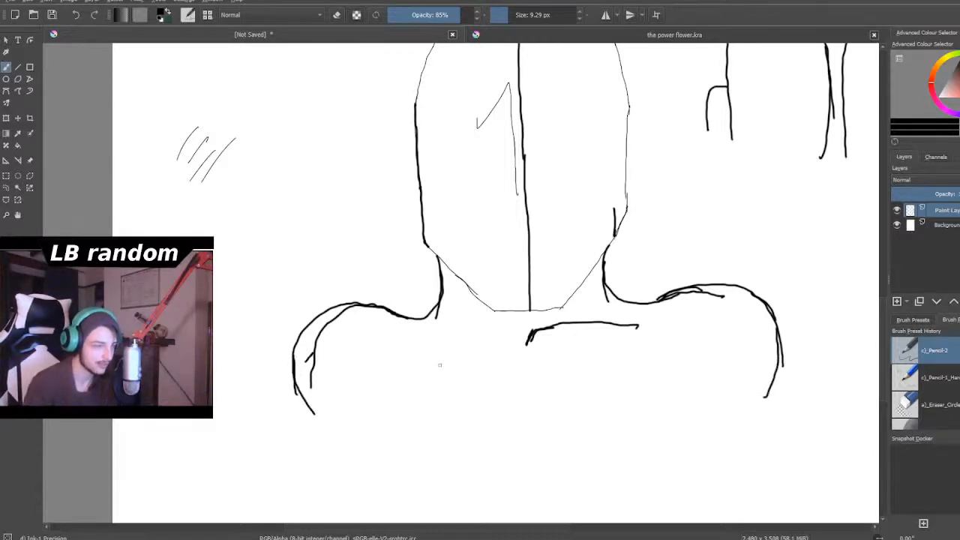
# - Add another outer contour around the left shoulder, from its top down the outside of the arm
pyautogui.scroll(-4, 442, 365)
pyautogui.scroll(3, 439, 373)
pyautogui.scroll(1, 454, 367)
pyautogui.scroll(-3, 451, 345)
pyautogui.scroll(4, 450, 321)
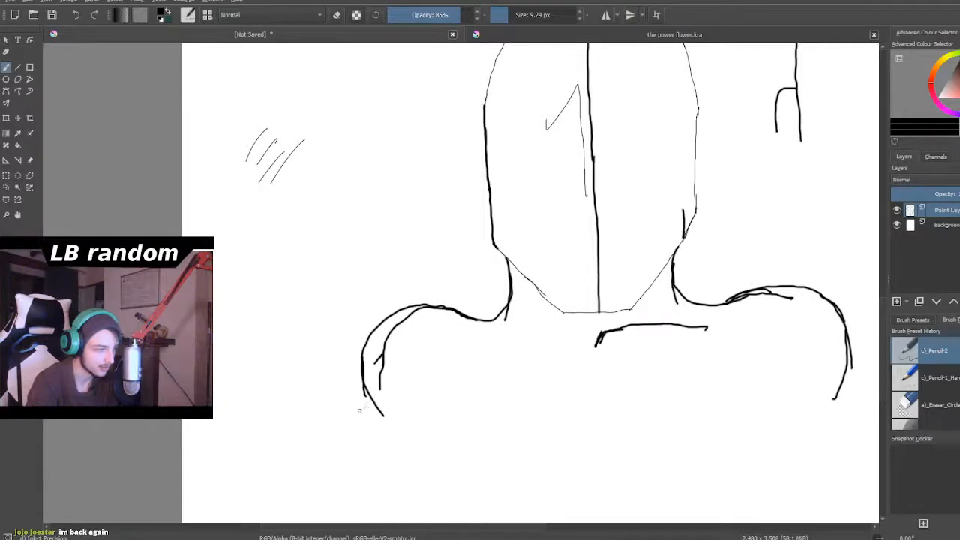
pyautogui.moveTo(365, 335)
pyautogui.mouseDown()
pyautogui.moveTo(361, 356)
pyautogui.moveTo(363, 337)
pyautogui.moveTo(401, 303)
pyautogui.moveTo(422, 299)
pyautogui.mouseUp()
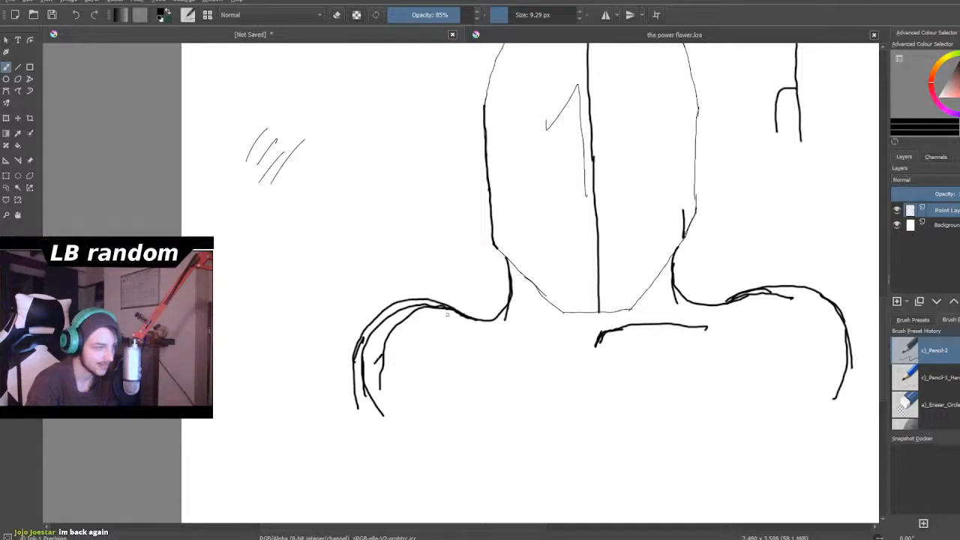
# - Extend the hooked end of the line beneath the chin downward and erase the corner joining it to the horizontal part
pyautogui.scroll(-4, 751, 297)
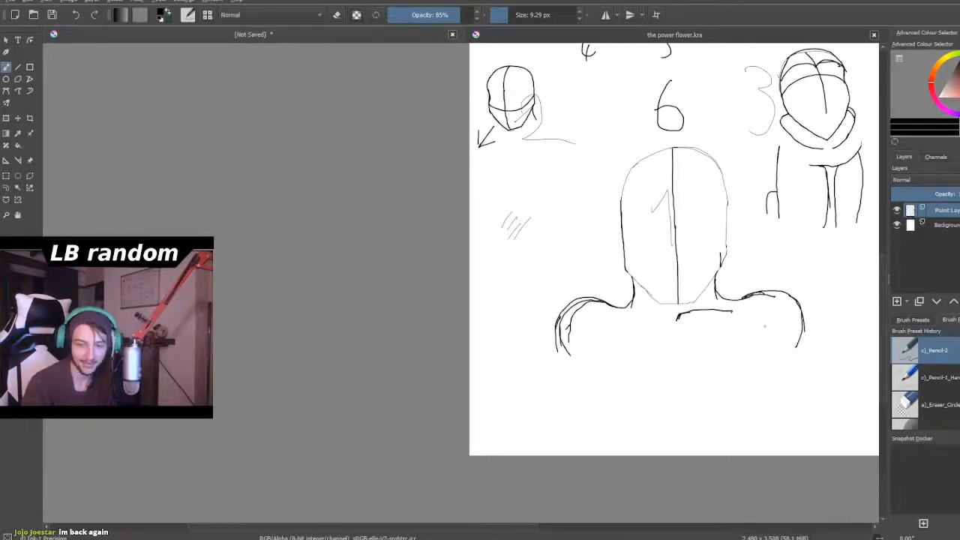
pyautogui.scroll(-3, 765, 325)
pyautogui.scroll(5, 778, 349)
pyautogui.scroll(2, 690, 248)
pyautogui.scroll(-2, 655, 270)
pyautogui.scroll(2, 591, 282)
pyautogui.scroll(-3, 571, 289)
pyautogui.scroll(3, 519, 278)
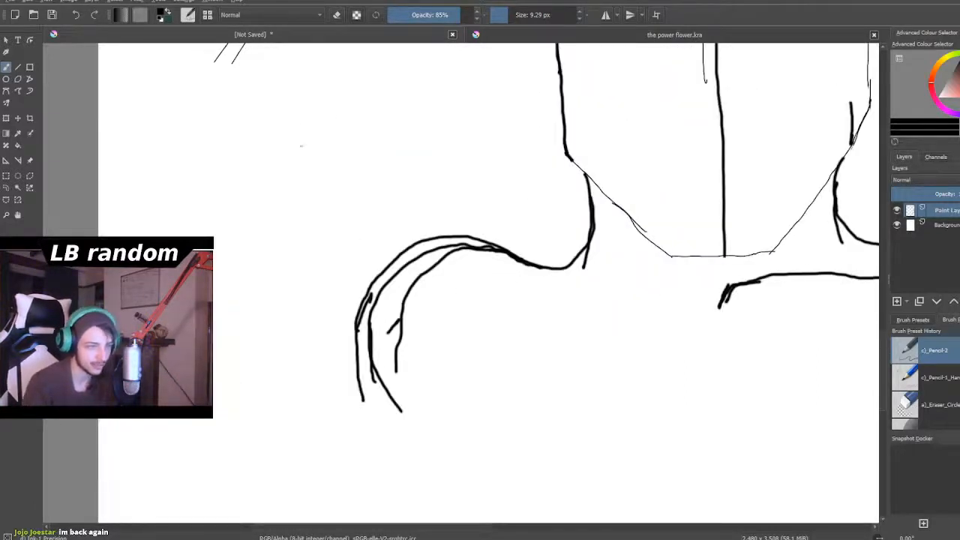
pyautogui.scroll(-3, 307, 139)
pyautogui.scroll(3, 487, 223)
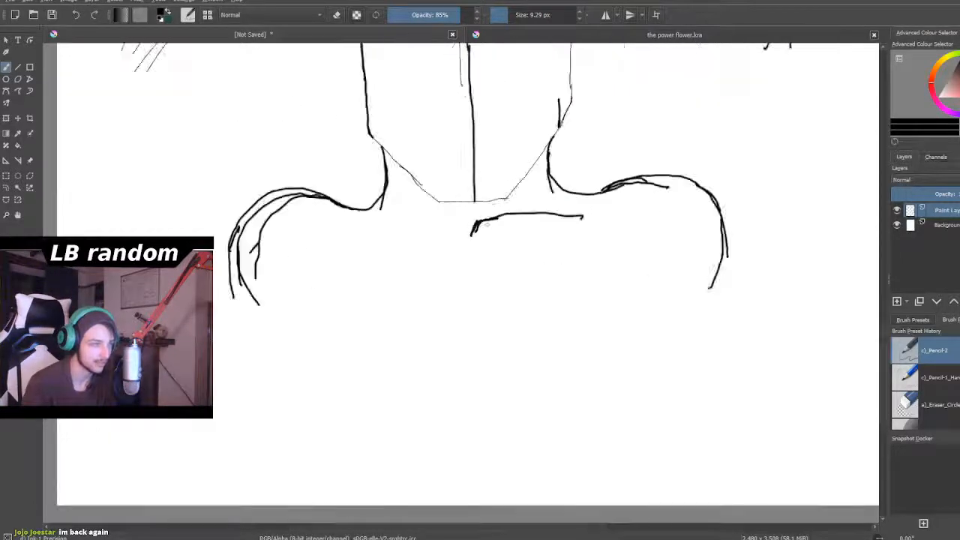
pyautogui.scroll(2, 487, 223)
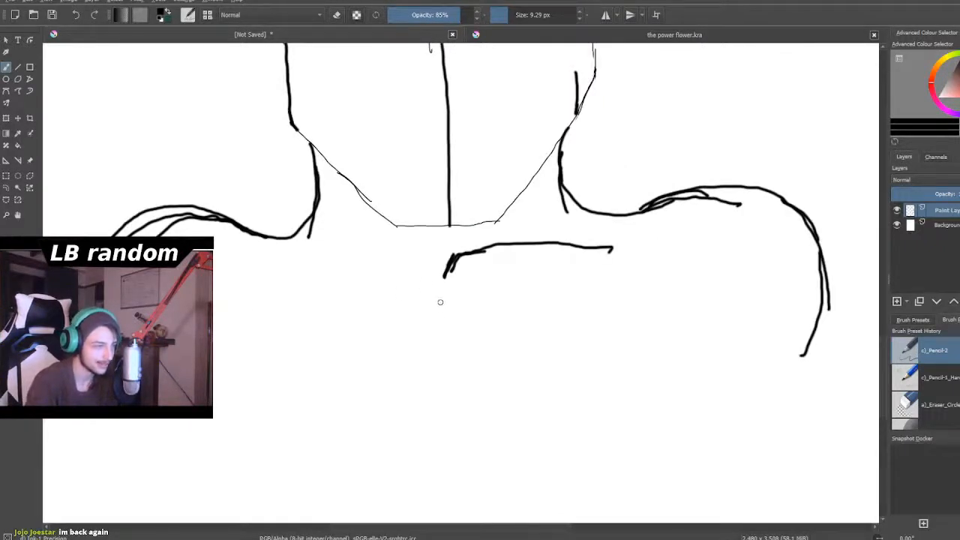
pyautogui.moveTo(439, 302); pyautogui.dragTo(449, 271)
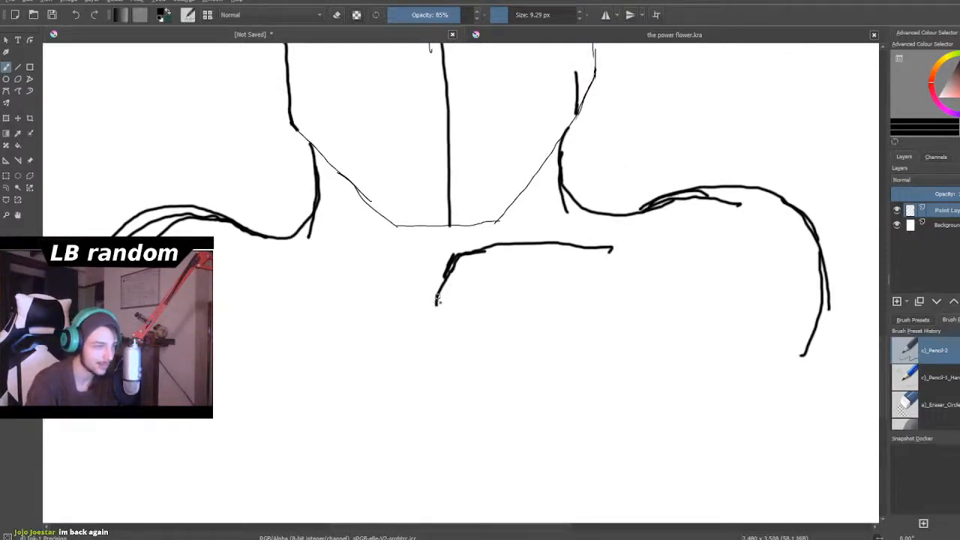
pyautogui.click(337, 14)
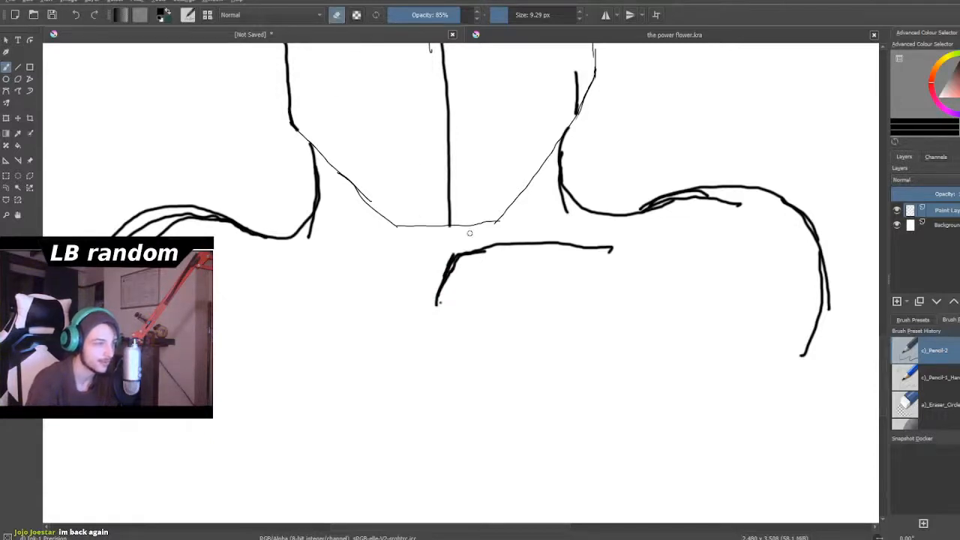
pyautogui.moveTo(468, 255)
pyautogui.mouseDown()
pyautogui.moveTo(455, 262)
pyautogui.moveTo(470, 264)
pyautogui.moveTo(464, 252)
pyautogui.mouseUp()
pyautogui.click(337, 15)
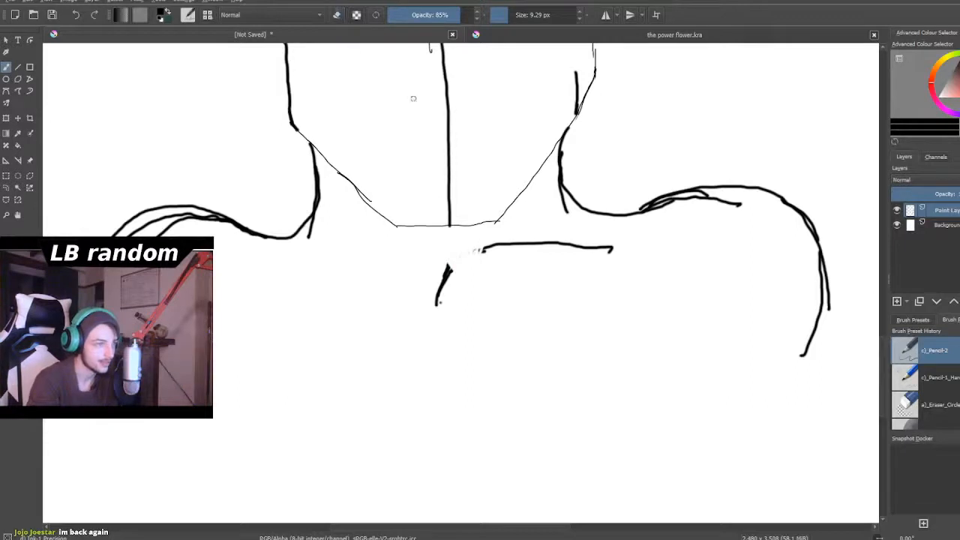
# - Draw the right chest plate below the horizontal line as a closed rectangle with cut corners
pyautogui.moveTo(438, 302)
pyautogui.mouseDown()
pyautogui.moveTo(453, 271)
pyautogui.moveTo(596, 262)
pyautogui.moveTo(613, 262)
pyautogui.moveTo(632, 301)
pyautogui.mouseUp()
pyautogui.moveTo(441, 286)
pyautogui.mouseDown()
pyautogui.moveTo(429, 313)
pyautogui.moveTo(440, 401)
pyautogui.moveTo(490, 410)
pyautogui.moveTo(601, 406)
pyautogui.mouseUp()
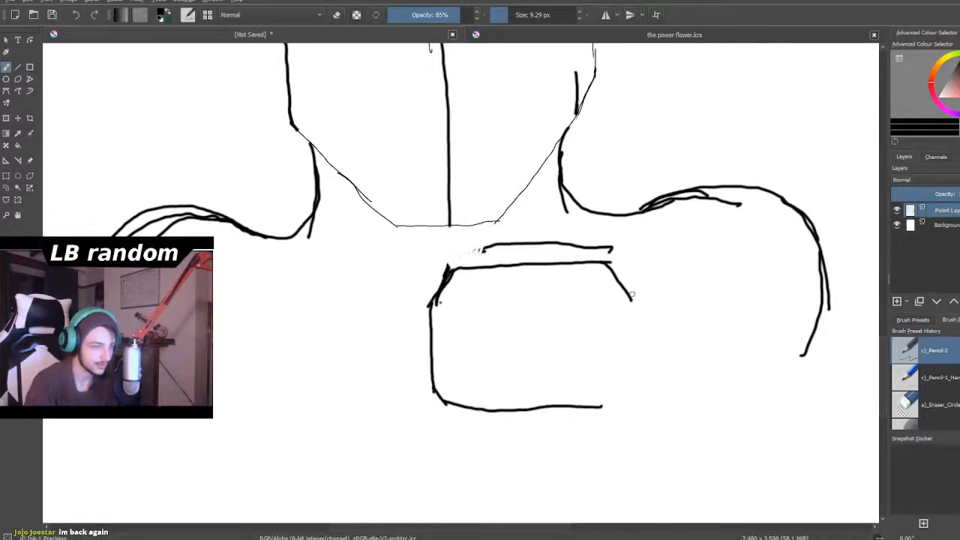
pyautogui.moveTo(629, 298); pyautogui.dragTo(636, 380)
pyautogui.moveTo(599, 407); pyautogui.dragTo(639, 366)
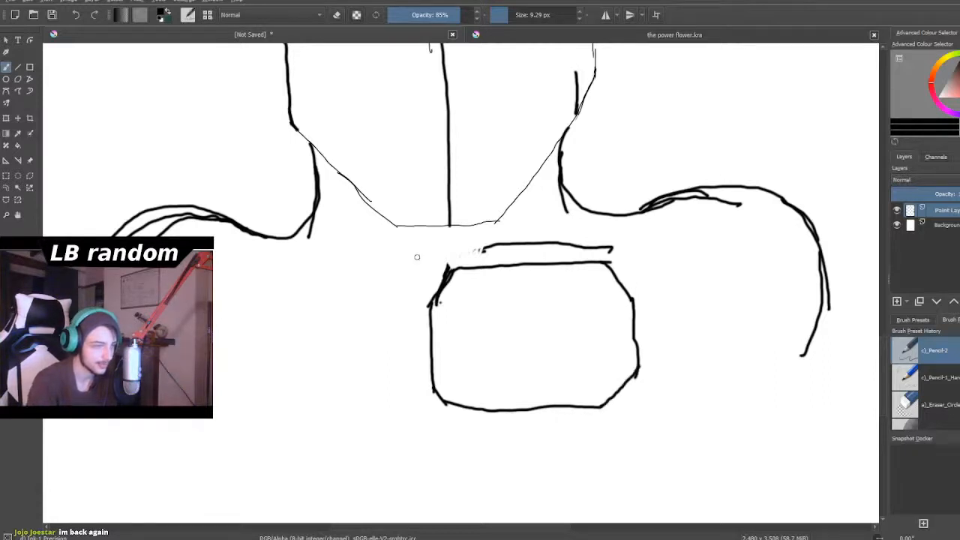
# - Try a matching cut-corner chest plate on the left side of the torso, then undo its strokes
pyautogui.moveTo(432, 304)
pyautogui.mouseDown()
pyautogui.moveTo(407, 277)
pyautogui.moveTo(291, 277)
pyautogui.moveTo(273, 305)
pyautogui.moveTo(277, 292)
pyautogui.moveTo(270, 392)
pyautogui.moveTo(282, 406)
pyautogui.moveTo(335, 414)
pyautogui.moveTo(435, 390)
pyautogui.mouseUp()
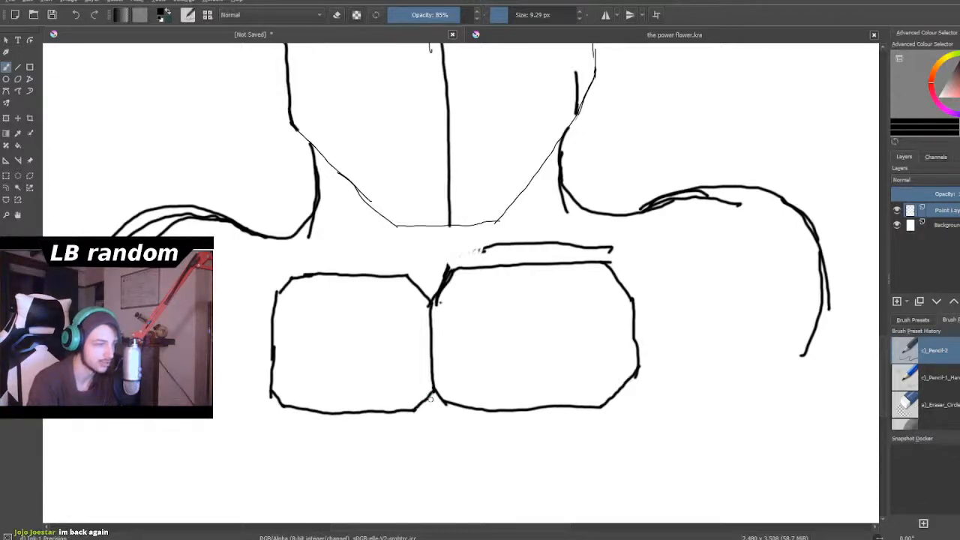
pyautogui.scroll(-4, 331, 483)
pyautogui.scroll(2, 282, 473)
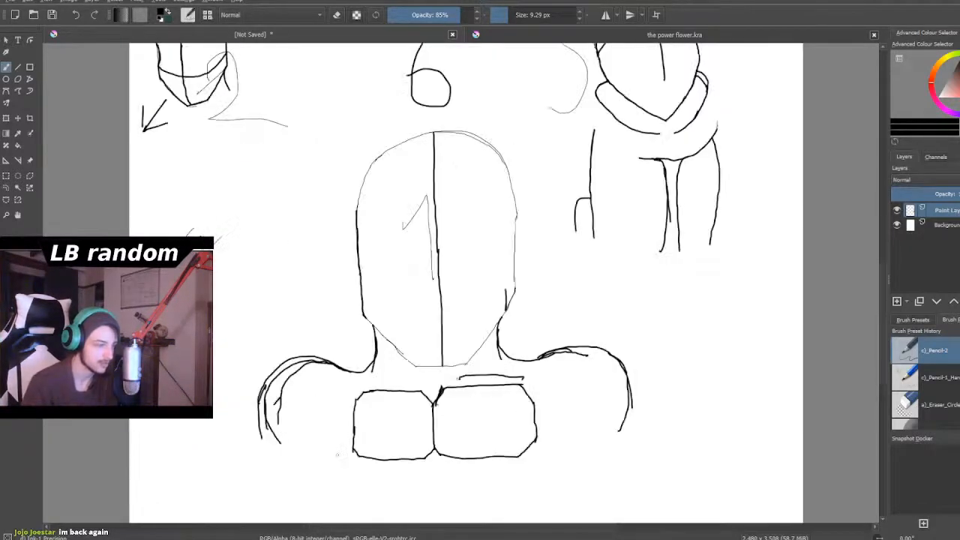
pyautogui.hotkey('ctrl', 'z')
pyautogui.hotkey('ctrl', 'z')
pyautogui.hotkey('ctrl', 'z')
pyautogui.hotkey('ctrl', 'z')
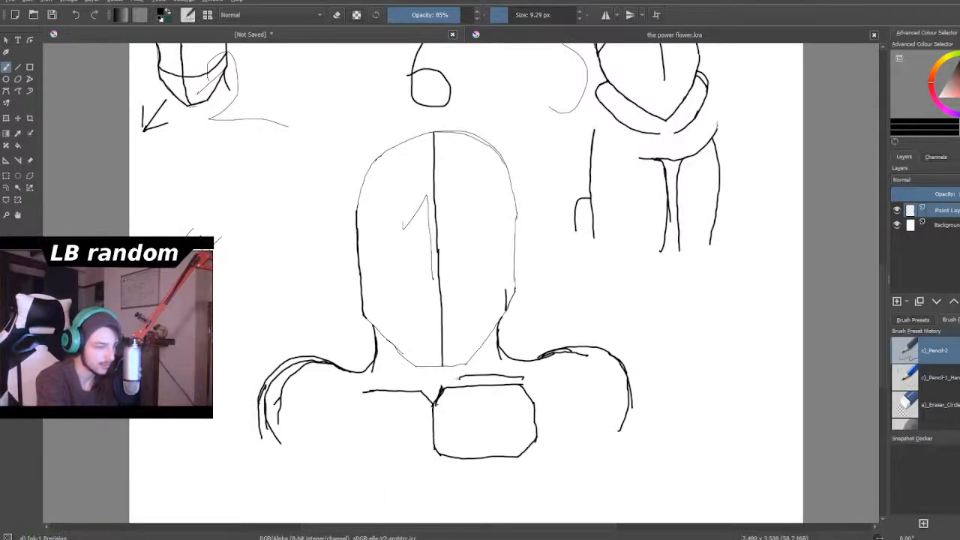
# - Draw a larger rounded outline around the right chest plate
pyautogui.scroll(-2, 337, 455)
pyautogui.scroll(4, 355, 460)
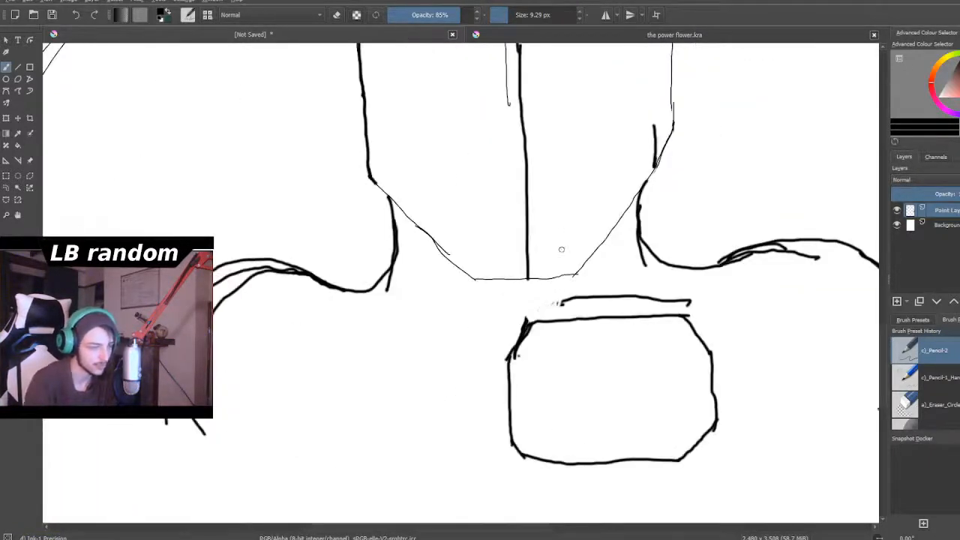
pyautogui.scroll(-3, 532, 368)
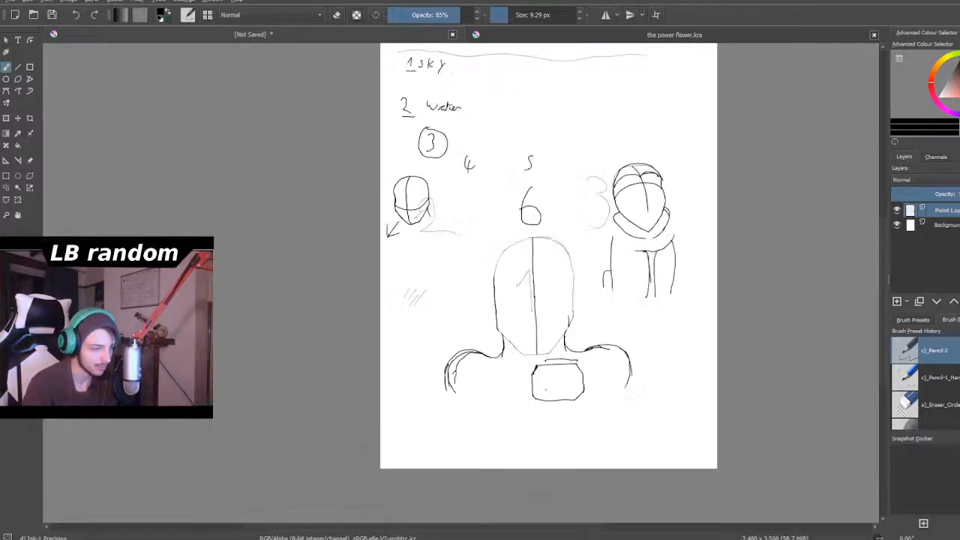
pyautogui.scroll(3, 545, 389)
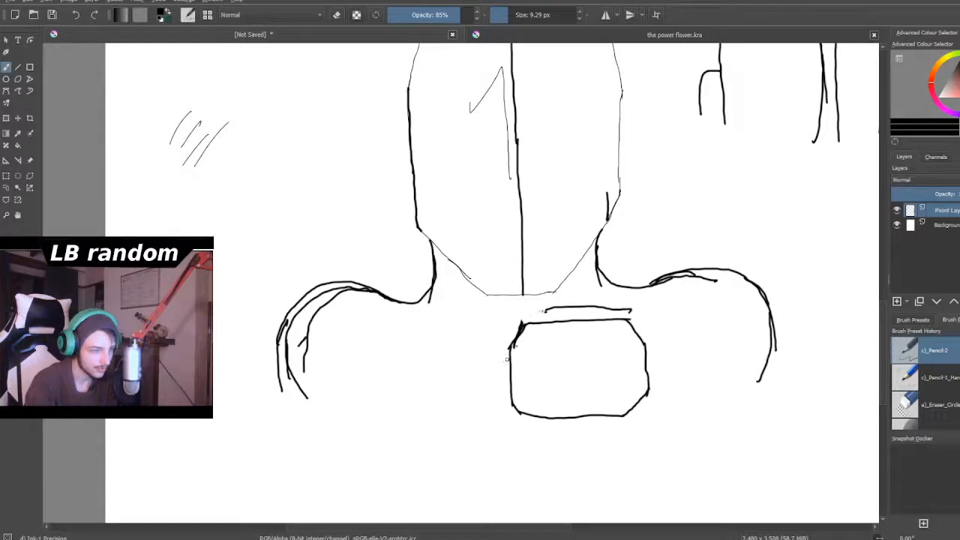
pyautogui.moveTo(531, 324)
pyautogui.mouseDown()
pyautogui.moveTo(595, 309)
pyautogui.moveTo(633, 313)
pyautogui.moveTo(655, 331)
pyautogui.moveTo(662, 395)
pyautogui.moveTo(627, 443)
pyautogui.mouseUp()
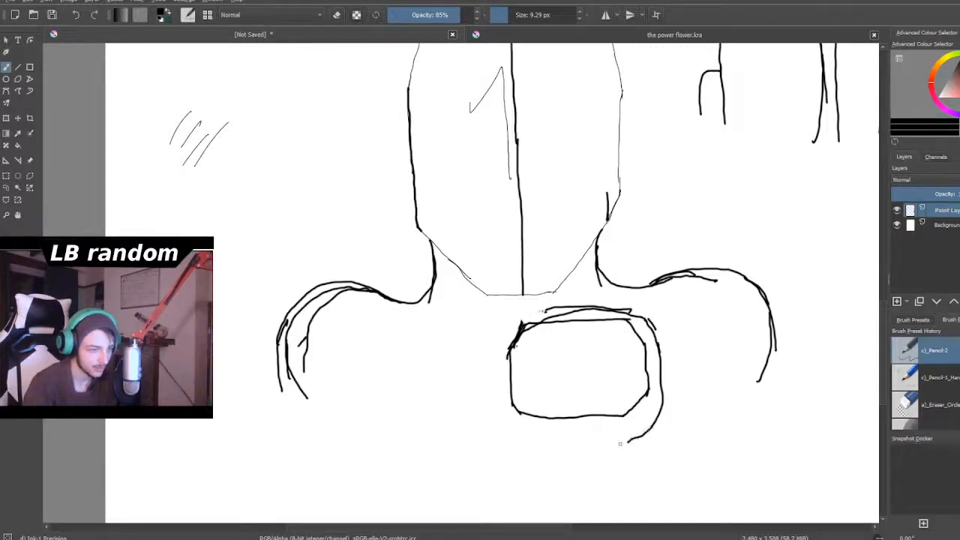
pyautogui.moveTo(526, 322)
pyautogui.mouseDown()
pyautogui.moveTo(496, 401)
pyautogui.moveTo(504, 373)
pyautogui.moveTo(506, 418)
pyautogui.moveTo(546, 436)
pyautogui.moveTo(638, 433)
pyautogui.mouseUp()
# - Add a short horizontal line across the chest plate's right edge and a curved line crossing its left edge from outside
pyautogui.moveTo(664, 370); pyautogui.dragTo(615, 375)
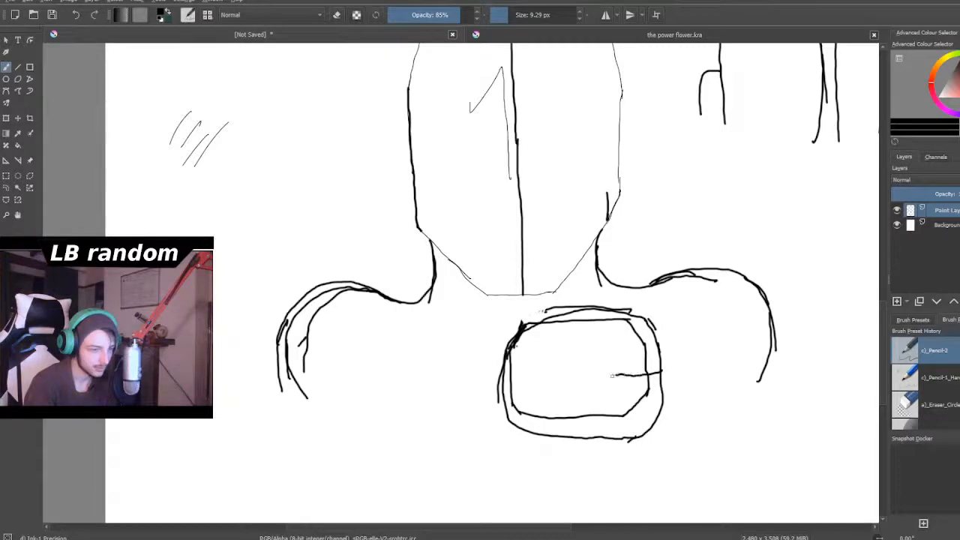
pyautogui.scroll(-2, 525, 375)
pyautogui.scroll(2, 542, 371)
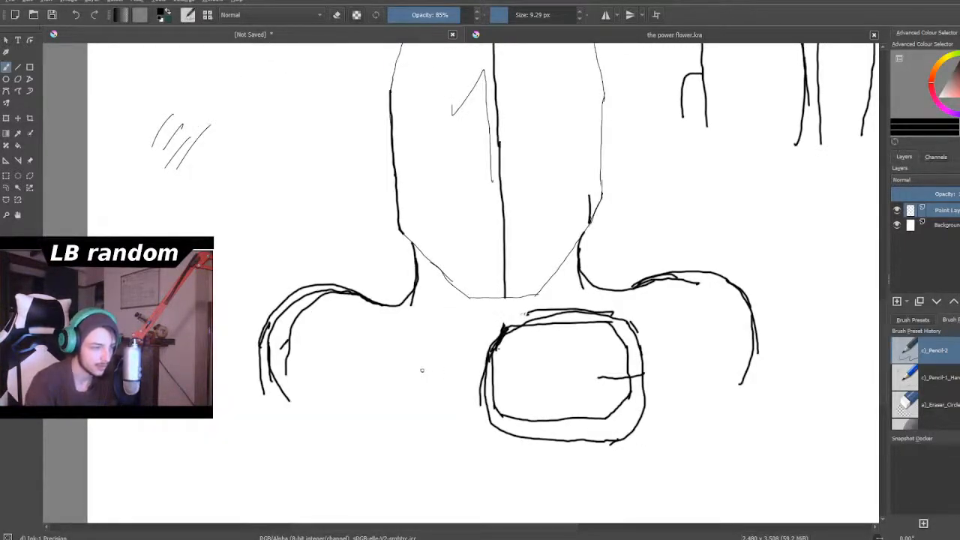
pyautogui.moveTo(434, 376)
pyautogui.mouseDown()
pyautogui.moveTo(468, 388)
pyautogui.moveTo(461, 383)
pyautogui.mouseUp()
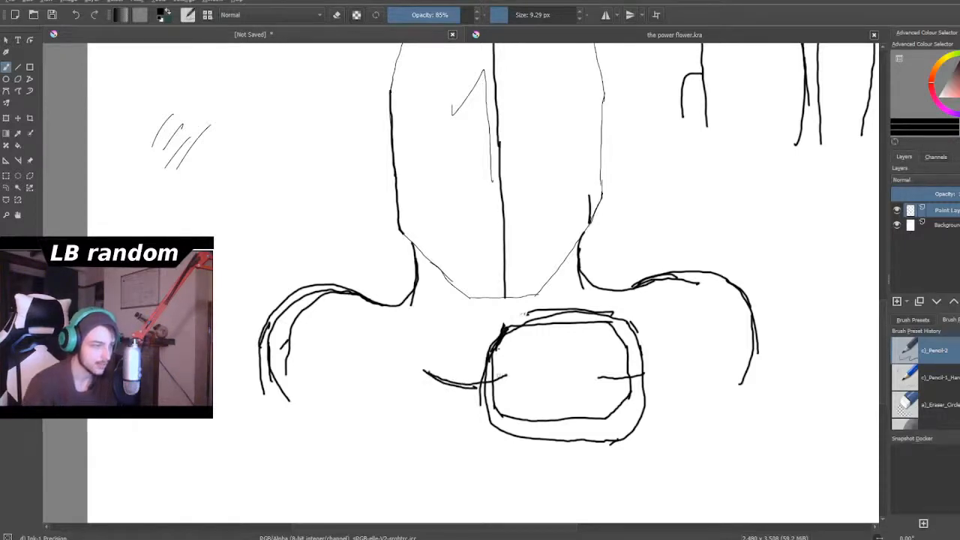
# - Examine the whole cover layout and the lower face of head 2 up close
pyautogui.scroll(-5, 500, 379)
pyautogui.scroll(3, 462, 304)
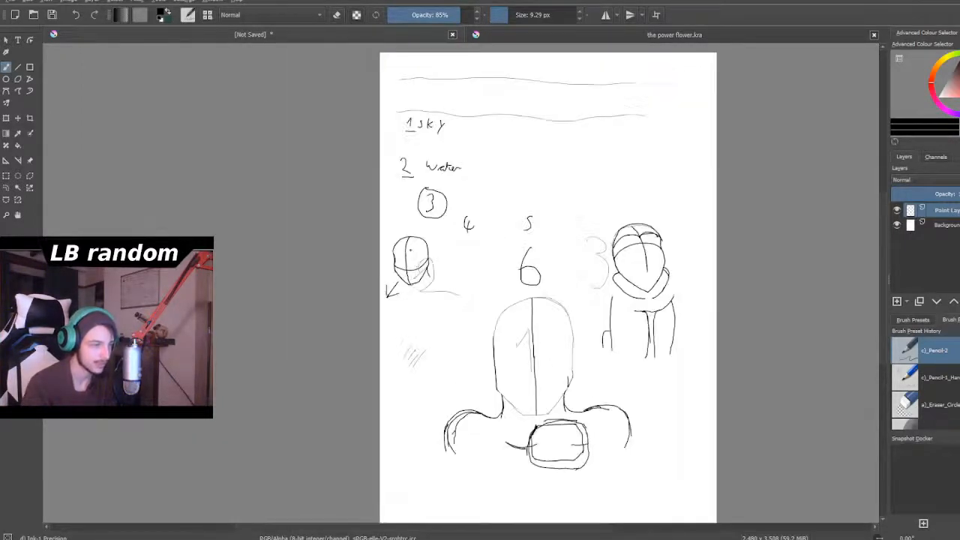
pyautogui.scroll(-1, 414, 286)
pyautogui.scroll(1, 415, 293)
pyautogui.scroll(-2, 414, 300)
pyautogui.scroll(5, 411, 301)
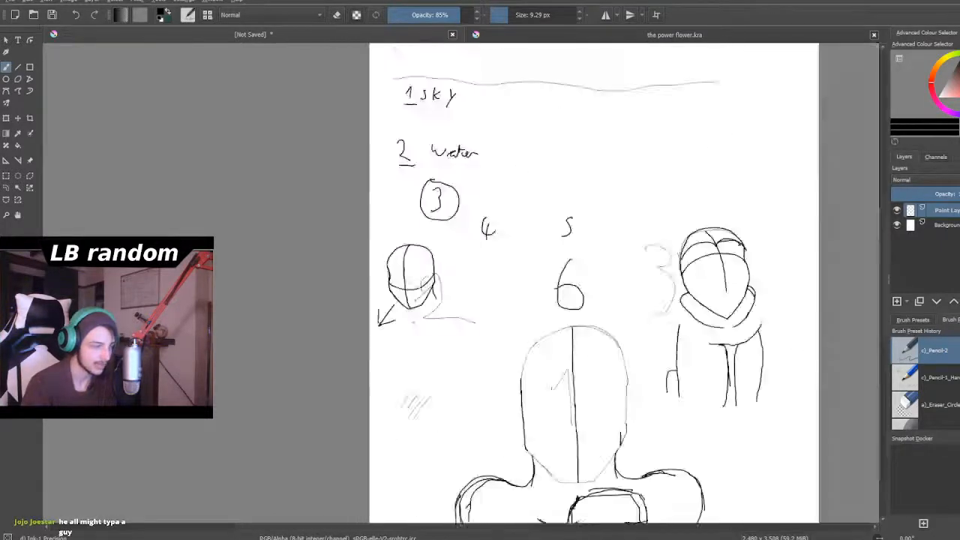
pyautogui.scroll(2, 410, 317)
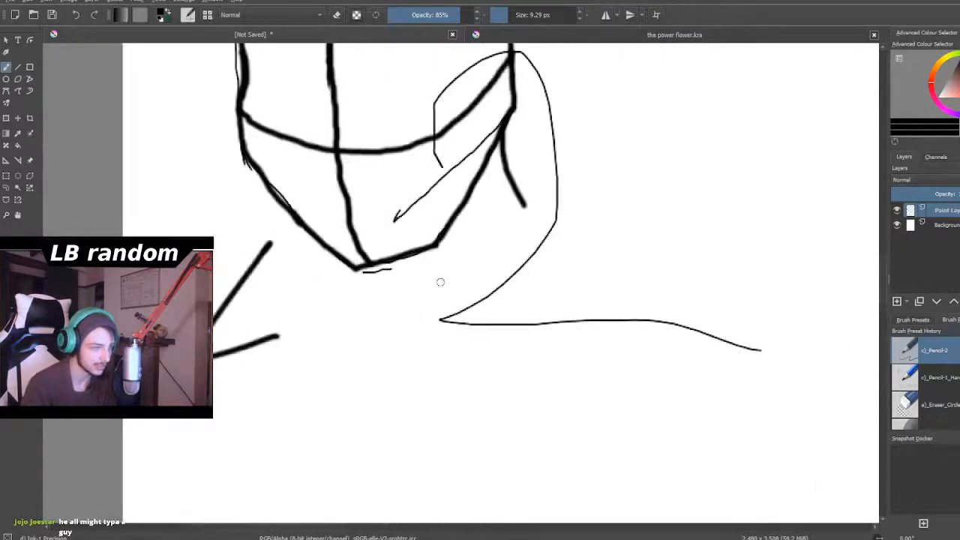
pyautogui.scroll(-2, 435, 285)
pyautogui.scroll(-8, 428, 283)
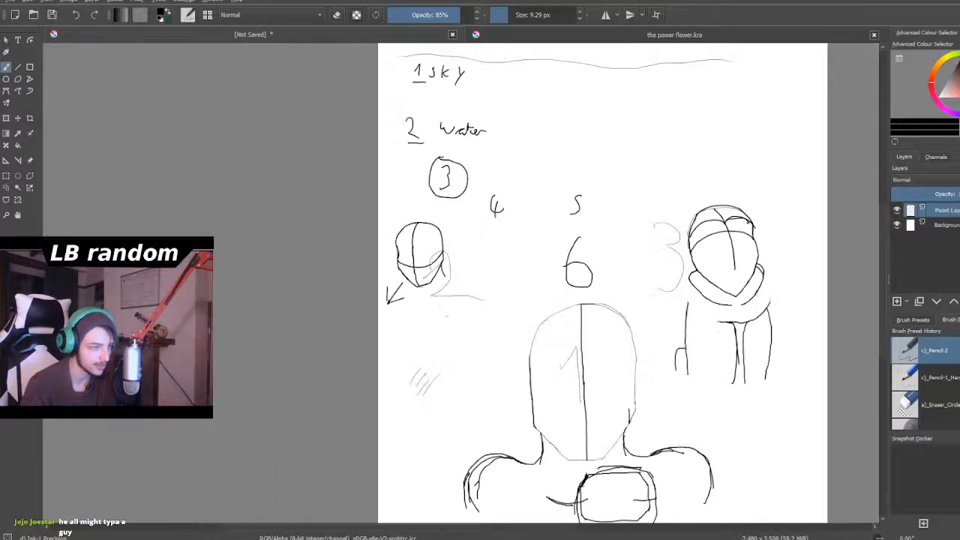
# - Draw a second rounded chest plate on the left side of head 1's torso, meeting the right plate's inner edge
pyautogui.scroll(8, 480, 285)
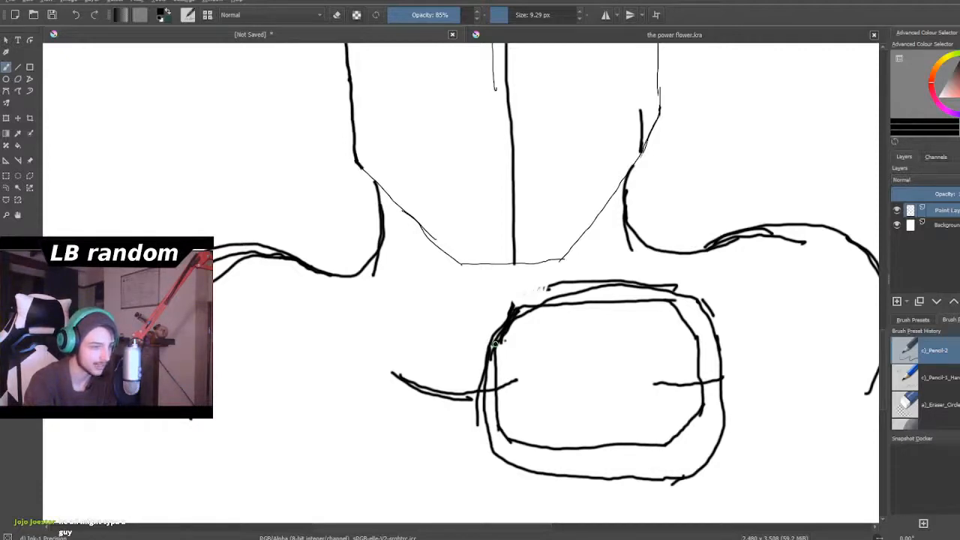
pyautogui.moveTo(492, 347); pyautogui.dragTo(467, 322)
pyautogui.moveTo(480, 335); pyautogui.dragTo(393, 298)
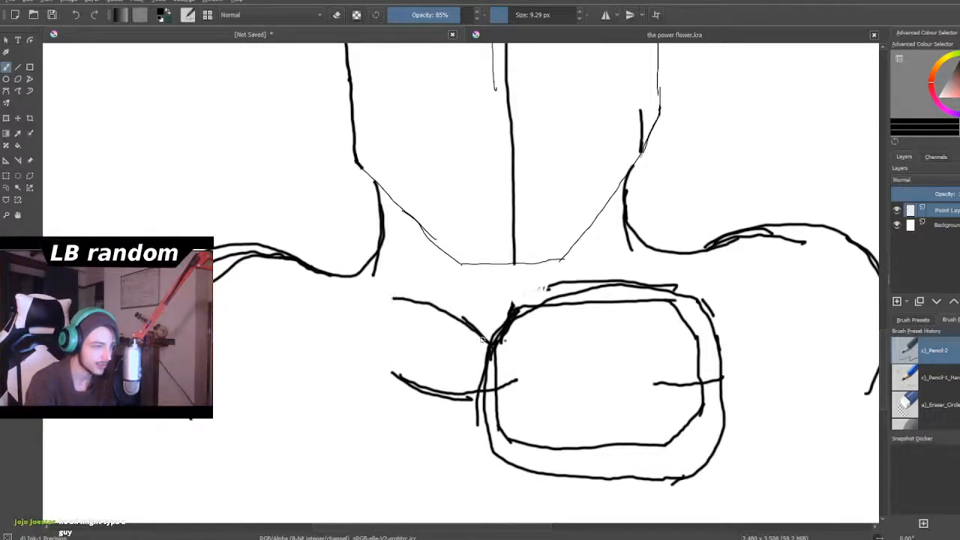
pyautogui.moveTo(479, 330)
pyautogui.mouseDown()
pyautogui.moveTo(433, 300)
pyautogui.moveTo(342, 297)
pyautogui.moveTo(398, 300)
pyautogui.moveTo(335, 299)
pyautogui.moveTo(317, 310)
pyautogui.moveTo(323, 300)
pyautogui.moveTo(295, 345)
pyautogui.moveTo(289, 432)
pyautogui.mouseUp()
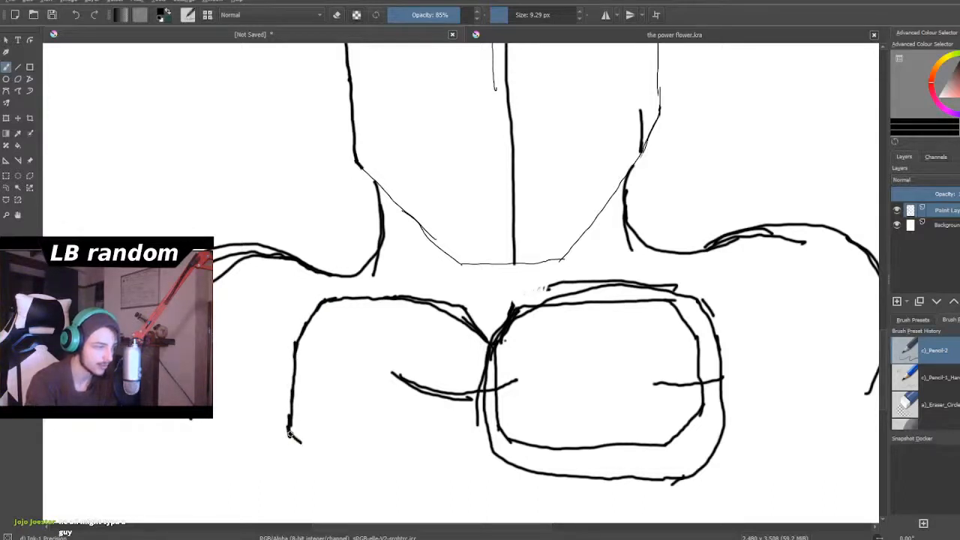
pyautogui.moveTo(315, 456); pyautogui.dragTo(373, 459)
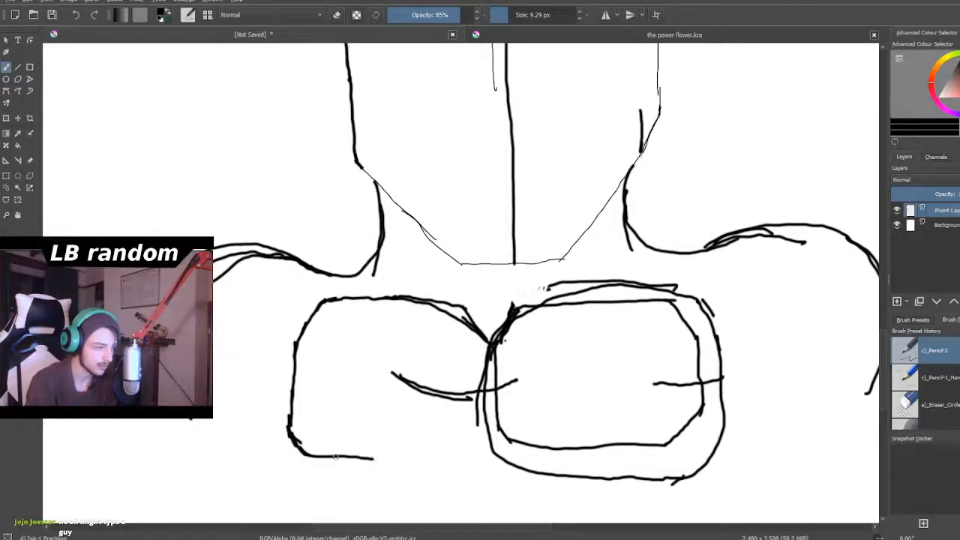
pyautogui.moveTo(287, 434)
pyautogui.mouseDown()
pyautogui.moveTo(312, 461)
pyautogui.moveTo(355, 467)
pyautogui.moveTo(459, 466)
pyautogui.moveTo(480, 444)
pyautogui.mouseUp()
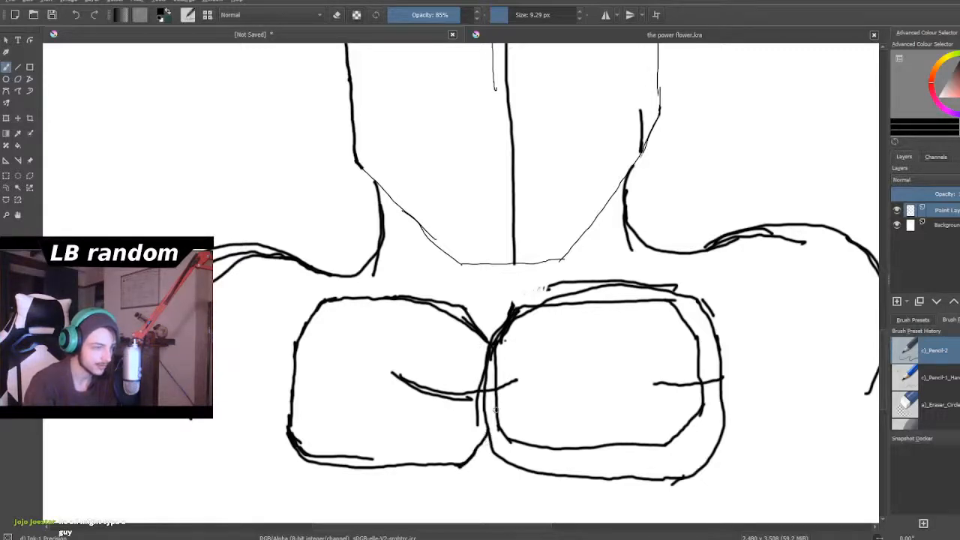
# - Erase the curved line that crosses the inner edges of the two chest plates
pyautogui.scroll(-6, 465, 428)
pyautogui.scroll(4, 464, 433)
pyautogui.scroll(1, 465, 463)
pyautogui.scroll(-5, 465, 465)
pyautogui.scroll(5, 465, 466)
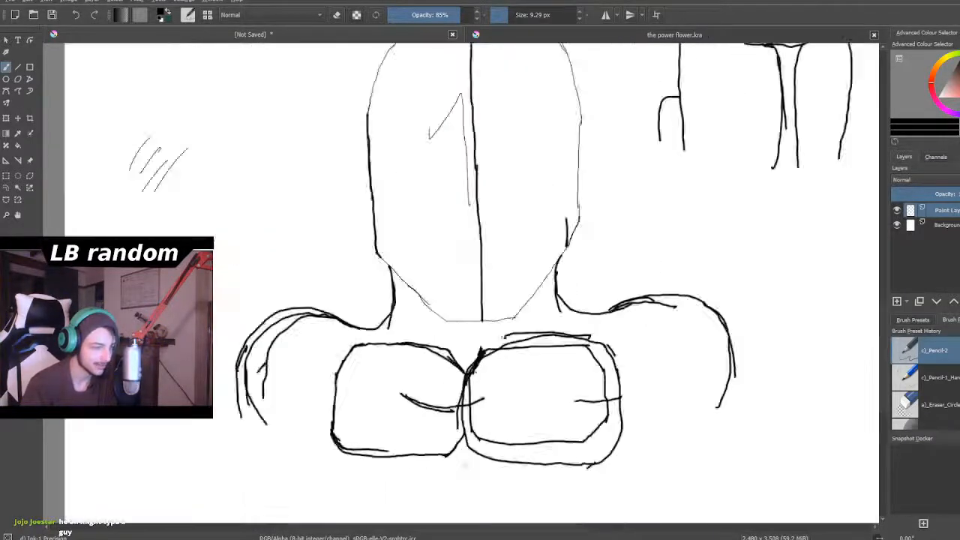
pyautogui.scroll(3, 465, 466)
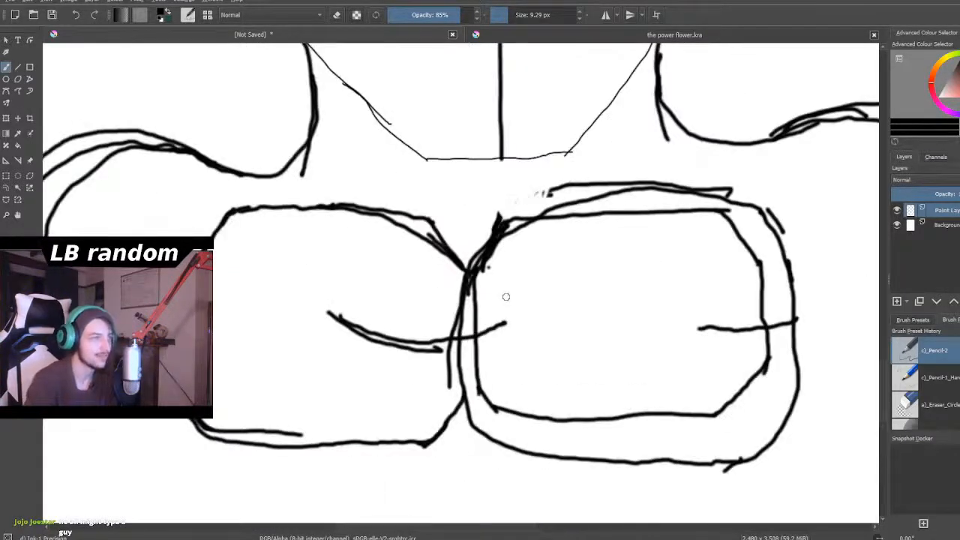
pyautogui.click(339, 15)
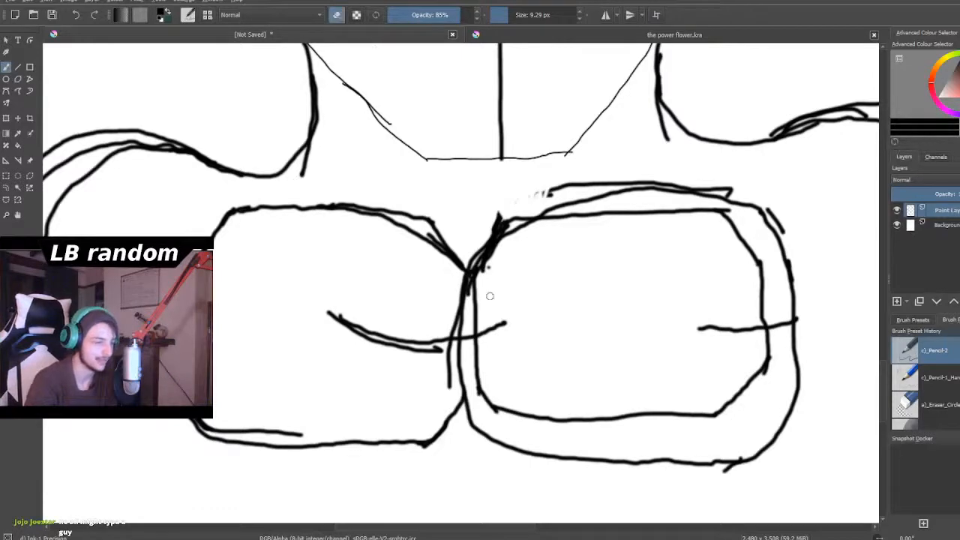
pyautogui.moveTo(510, 318); pyautogui.dragTo(499, 327)
pyautogui.click(517, 15)
pyautogui.moveTo(489, 343)
pyautogui.mouseDown()
pyautogui.moveTo(398, 336)
pyautogui.moveTo(380, 313)
pyautogui.moveTo(342, 357)
pyautogui.moveTo(332, 313)
pyautogui.moveTo(354, 355)
pyautogui.moveTo(357, 325)
pyautogui.moveTo(382, 359)
pyautogui.moveTo(386, 342)
pyautogui.moveTo(367, 340)
pyautogui.moveTo(410, 385)
pyautogui.moveTo(419, 306)
pyautogui.moveTo(417, 352)
pyautogui.moveTo(430, 364)
pyautogui.moveTo(439, 347)
pyautogui.moveTo(442, 394)
pyautogui.moveTo(444, 327)
pyautogui.moveTo(444, 362)
pyautogui.moveTo(444, 342)
pyautogui.moveTo(412, 351)
pyautogui.moveTo(394, 374)
pyautogui.moveTo(340, 385)
pyautogui.mouseUp()
# - Erase the doubled line along the left plate's lower edge and the stray strokes where the two plates meet
pyautogui.moveTo(300, 420); pyautogui.dragTo(248, 431)
pyautogui.moveTo(517, 15)
pyautogui.mouseDown()
pyautogui.moveTo(476, 38)
pyautogui.moveTo(508, 16)
pyautogui.mouseUp()
pyautogui.moveTo(254, 432); pyautogui.dragTo(202, 422)
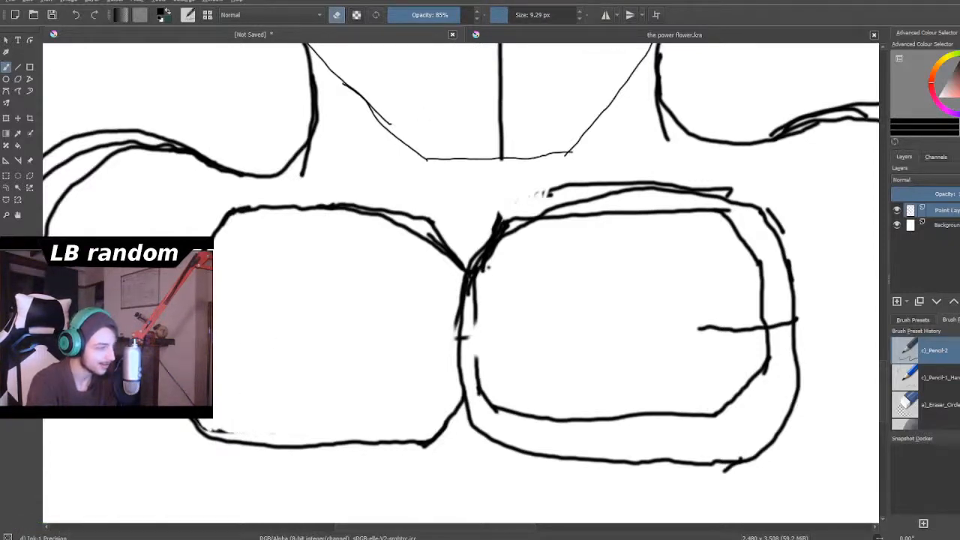
pyautogui.moveTo(202, 426); pyautogui.dragTo(236, 434)
pyautogui.moveTo(422, 235); pyautogui.dragTo(454, 264)
pyautogui.moveTo(482, 304)
pyautogui.mouseDown()
pyautogui.moveTo(472, 313)
pyautogui.moveTo(474, 277)
pyautogui.moveTo(496, 252)
pyautogui.mouseUp()
# - Draw a curved line across both plates' inner edges and a short one at the left plate's outer edge with a 5.68 px brush
pyautogui.scroll(-6, 555, 292)
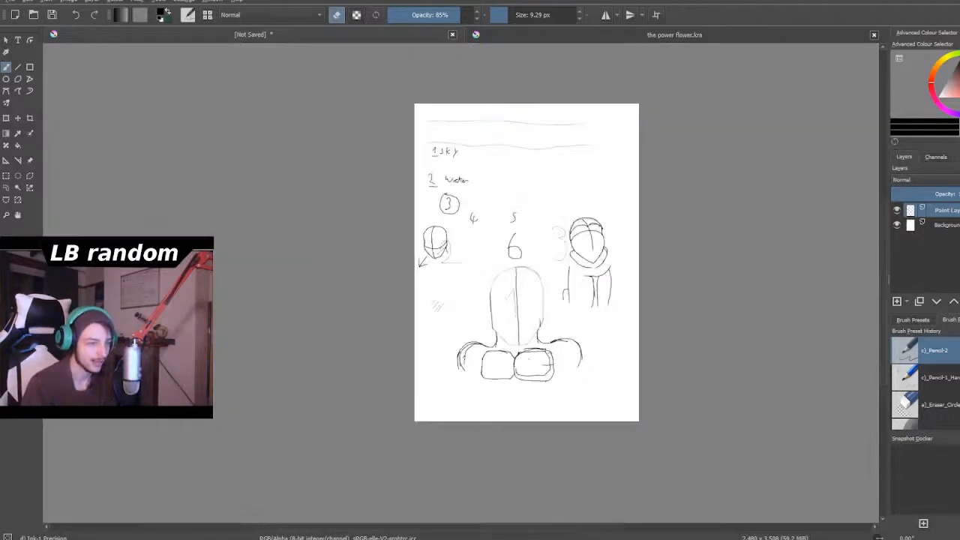
pyautogui.scroll(6, 529, 358)
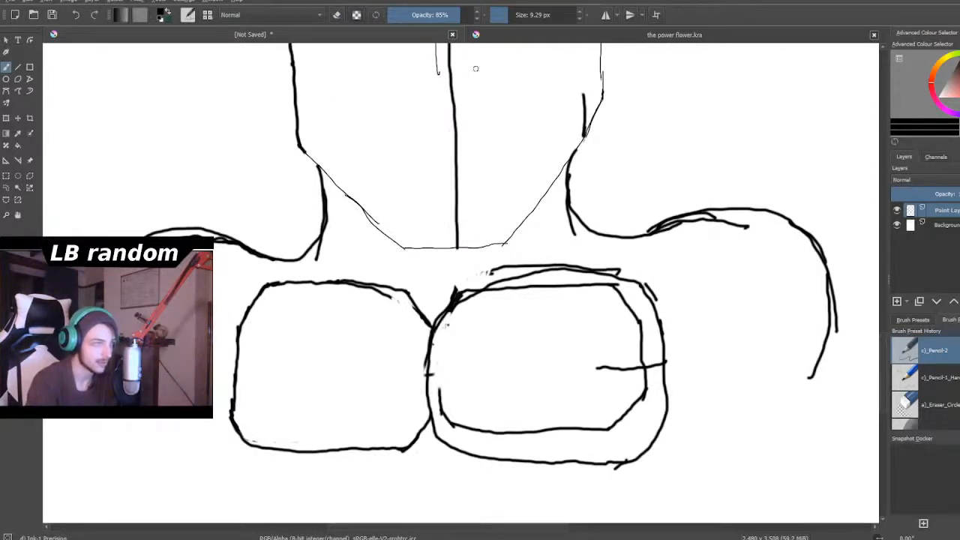
pyautogui.moveTo(512, 15); pyautogui.dragTo(508, 15)
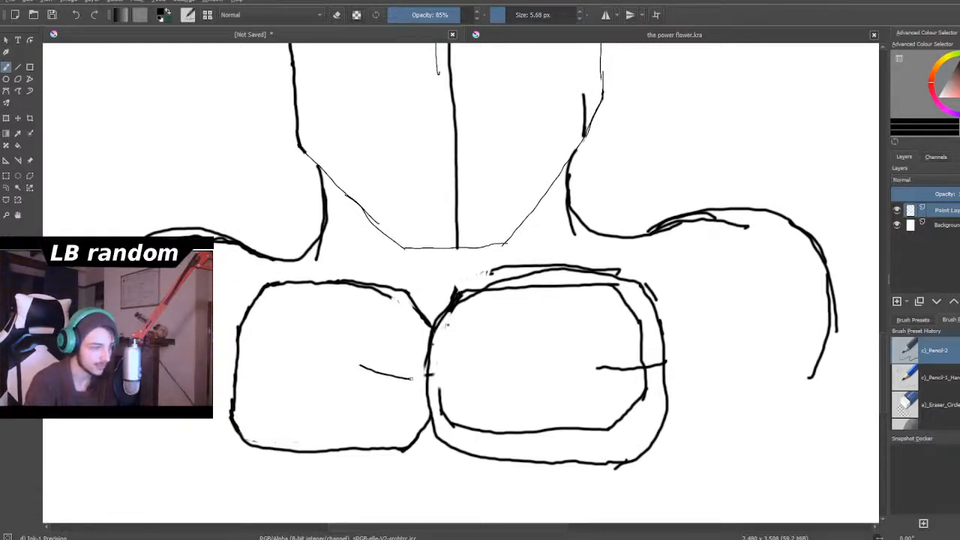
pyautogui.moveTo(466, 374); pyautogui.dragTo(473, 372)
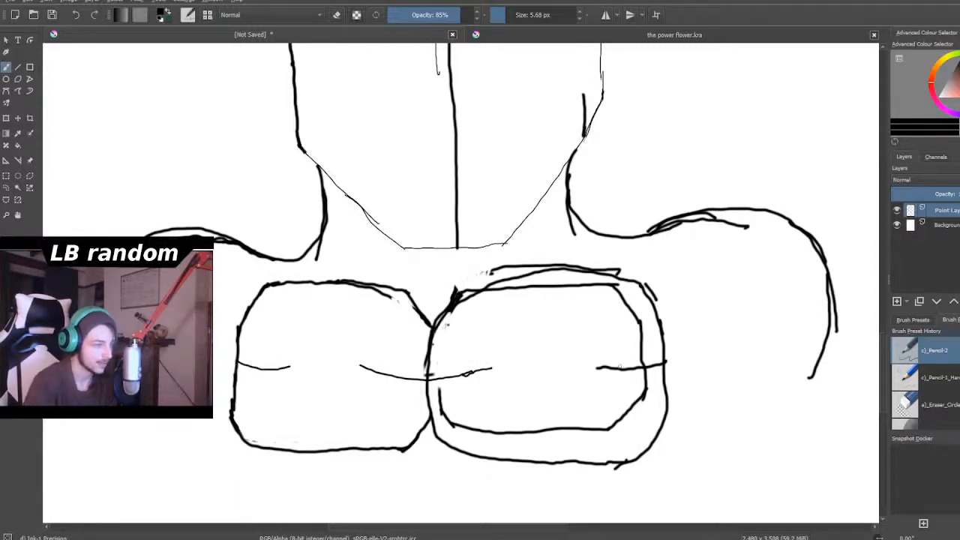
# - Draw a tapering arm below the right shoulder, with two curved lines across its upper end
pyautogui.scroll(-5, 522, 354)
pyautogui.scroll(2, 521, 394)
pyautogui.scroll(-1, 521, 394)
pyautogui.scroll(2, 521, 386)
pyautogui.scroll(-2, 522, 386)
pyautogui.scroll(2, 523, 379)
pyautogui.scroll(-3, 523, 379)
pyautogui.scroll(3, 523, 379)
pyautogui.scroll(-1, 652, 360)
pyautogui.scroll(1, 653, 360)
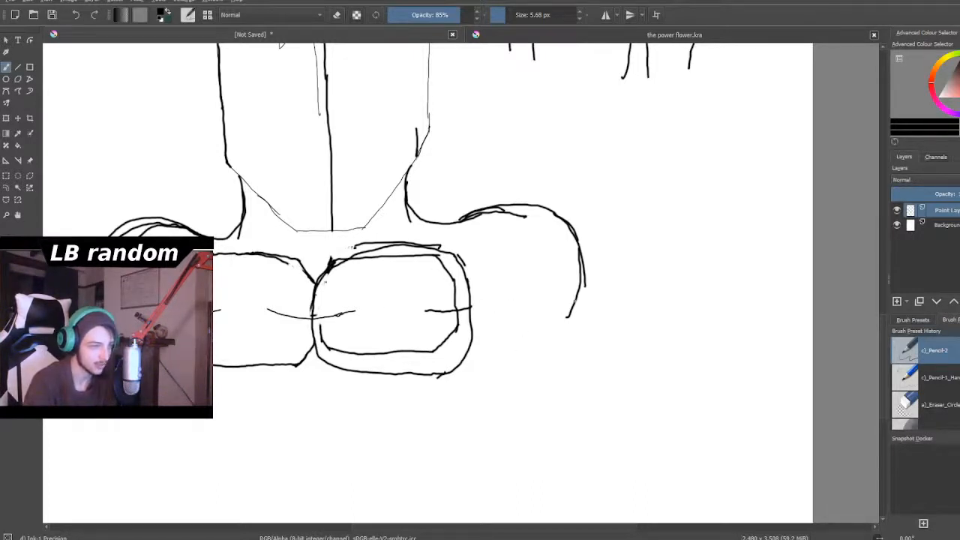
pyautogui.moveTo(552, 324); pyautogui.dragTo(543, 330)
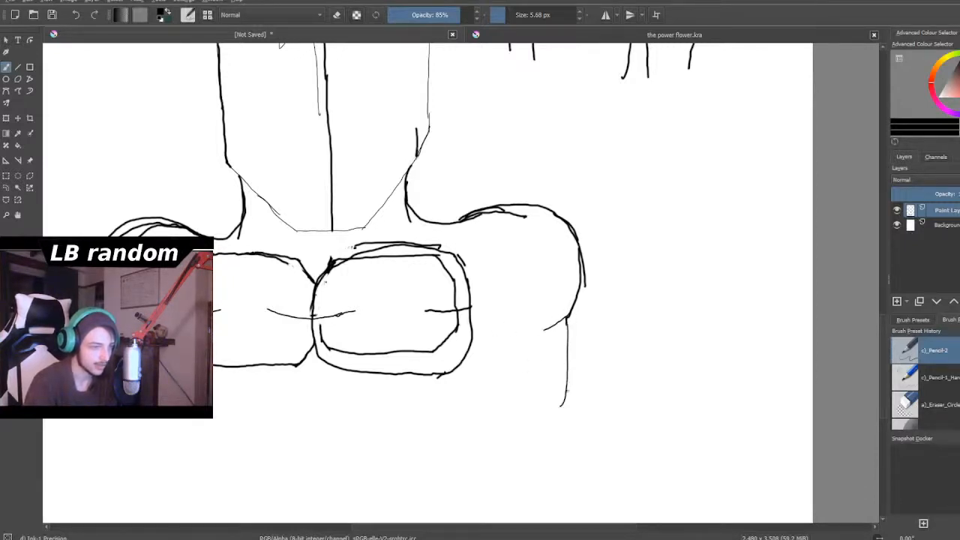
pyautogui.moveTo(555, 430); pyautogui.dragTo(552, 433)
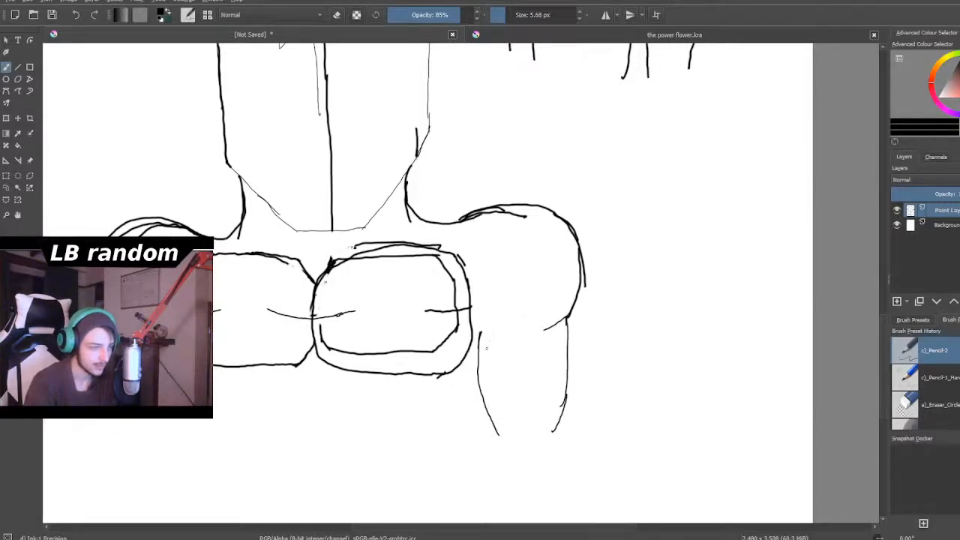
pyautogui.moveTo(485, 344); pyautogui.dragTo(549, 346)
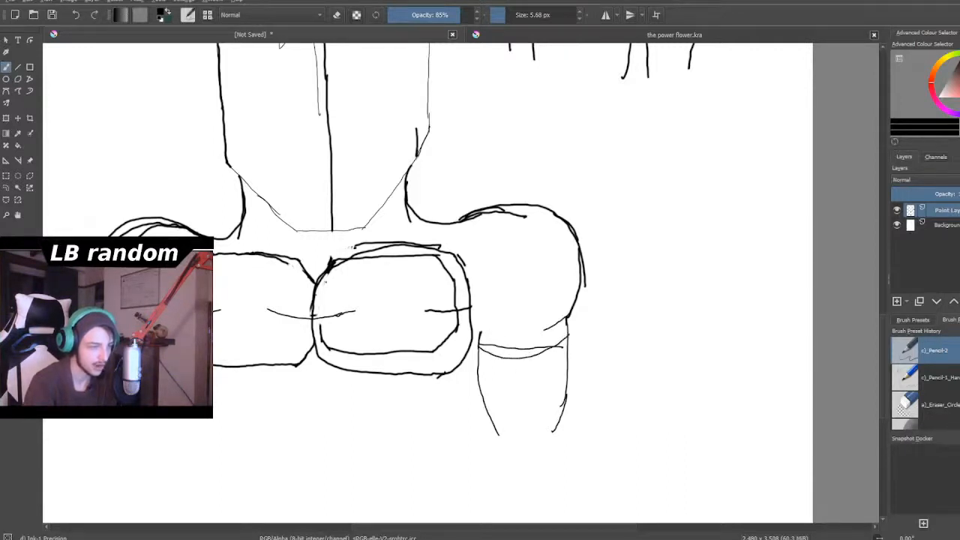
# - Erase the lower corners of the right chest plate's inner outline with a 9.29 px eraser, keeping a short bottom line
pyautogui.scroll(-4, 522, 353)
pyautogui.scroll(3, 513, 330)
pyautogui.scroll(-2, 532, 402)
pyautogui.scroll(6, 538, 413)
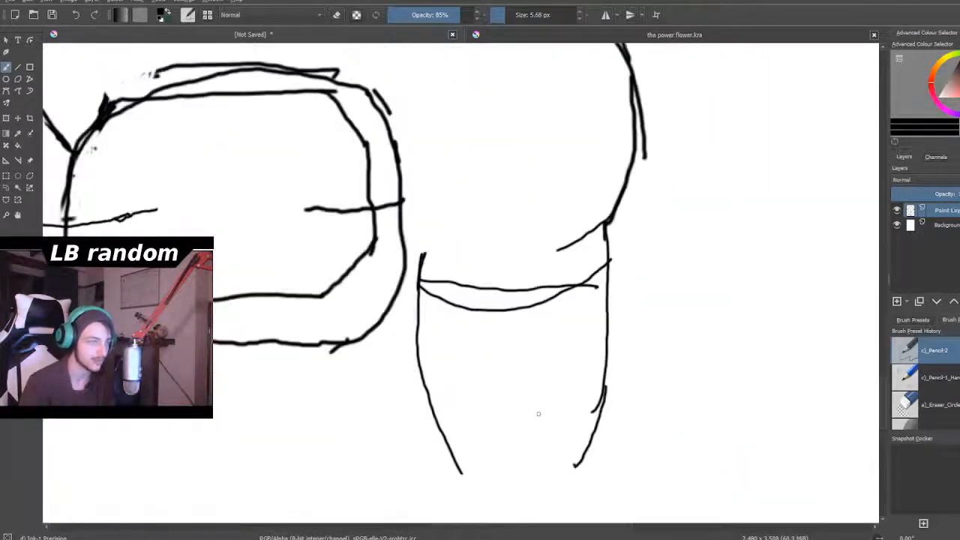
pyautogui.click(342, 19)
pyautogui.scroll(-5, 337, 112)
pyautogui.scroll(6, 309, 122)
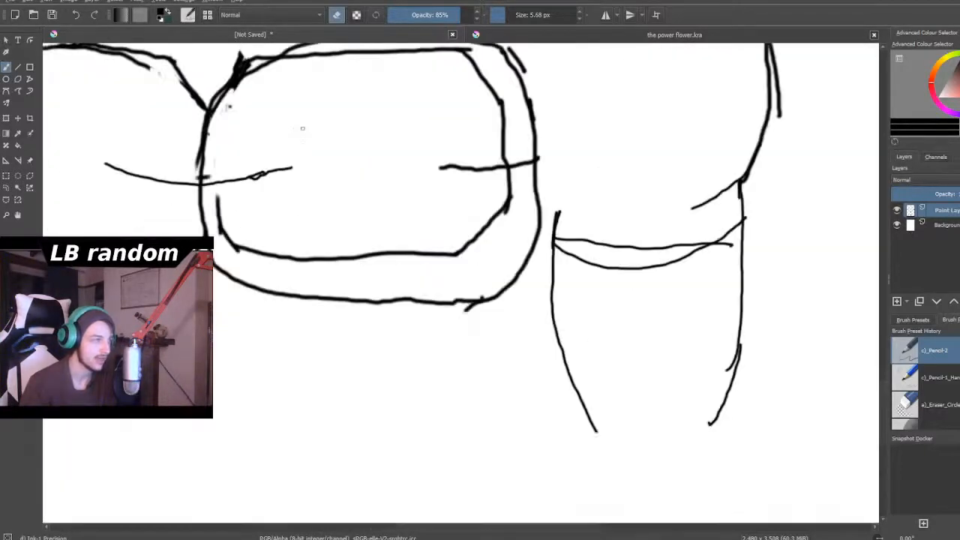
pyautogui.moveTo(503, 17); pyautogui.dragTo(508, 17)
pyautogui.scroll(1, 410, 281)
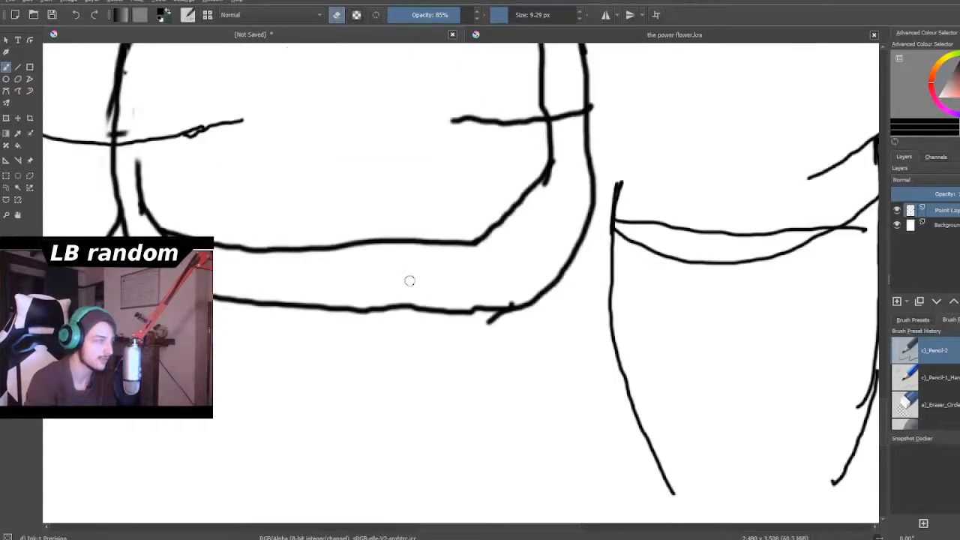
pyautogui.moveTo(147, 185)
pyautogui.mouseDown()
pyautogui.moveTo(143, 207)
pyautogui.moveTo(134, 186)
pyautogui.moveTo(154, 222)
pyautogui.moveTo(139, 199)
pyautogui.moveTo(148, 228)
pyautogui.moveTo(144, 210)
pyautogui.moveTo(178, 234)
pyautogui.mouseUp()
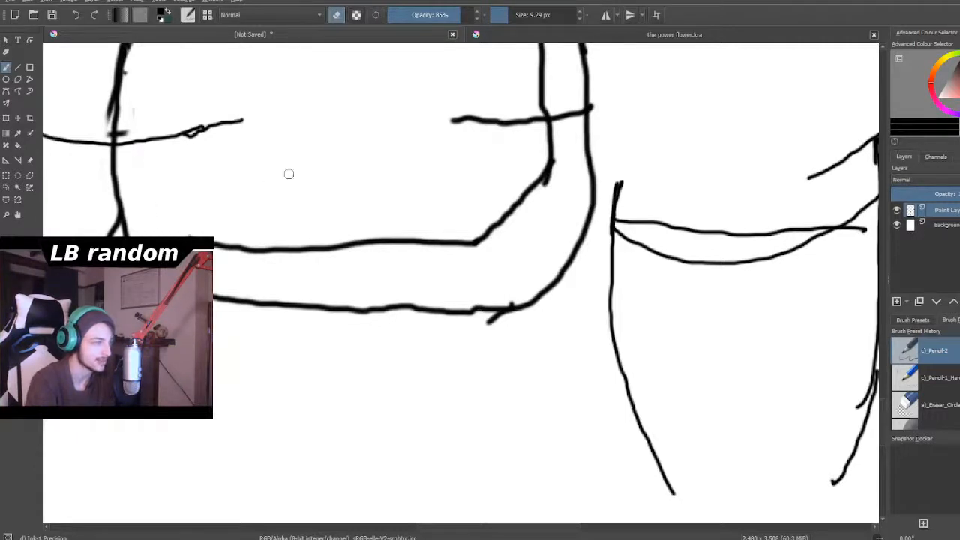
pyautogui.moveTo(525, 186)
pyautogui.mouseDown()
pyautogui.moveTo(559, 157)
pyautogui.moveTo(544, 159)
pyautogui.moveTo(559, 127)
pyautogui.moveTo(536, 155)
pyautogui.moveTo(546, 133)
pyautogui.moveTo(517, 205)
pyautogui.moveTo(550, 171)
pyautogui.moveTo(482, 238)
pyautogui.moveTo(493, 234)
pyautogui.moveTo(459, 263)
pyautogui.moveTo(471, 231)
pyautogui.moveTo(449, 271)
pyautogui.moveTo(454, 231)
pyautogui.moveTo(439, 257)
pyautogui.moveTo(454, 226)
pyautogui.moveTo(448, 239)
pyautogui.moveTo(431, 227)
pyautogui.moveTo(430, 260)
pyautogui.moveTo(439, 234)
pyautogui.moveTo(415, 243)
pyautogui.mouseUp()
pyautogui.moveTo(221, 248); pyautogui.dragTo(189, 229)
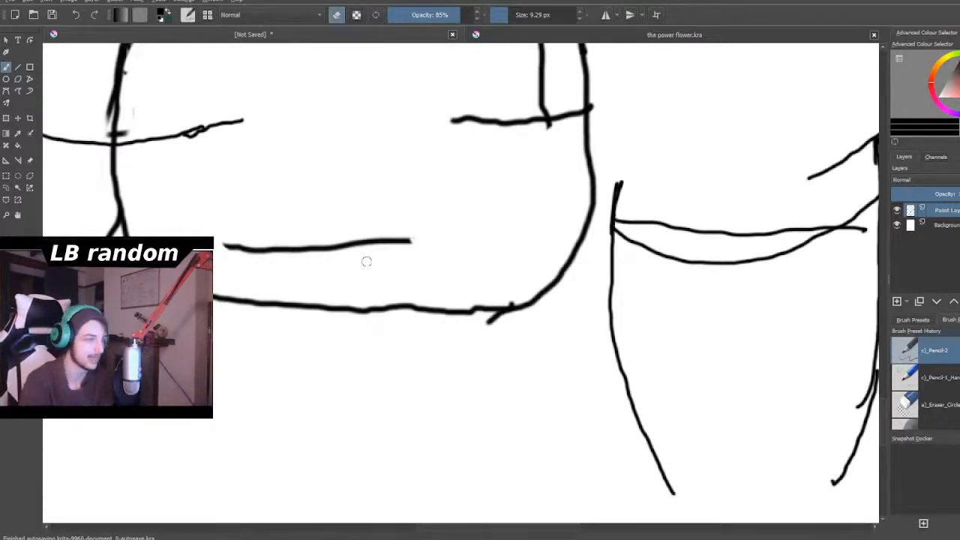
# - Erase the stray marks around the right chest plate's upper inner corner and along the edge between the plates
pyautogui.scroll(-5, 397, 267)
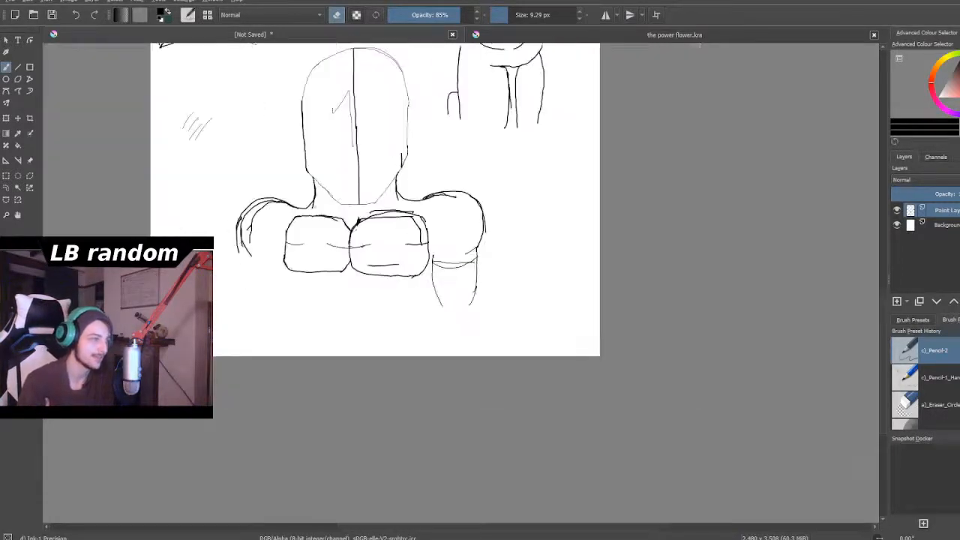
pyautogui.scroll(5, 316, 204)
pyautogui.scroll(1, 557, 205)
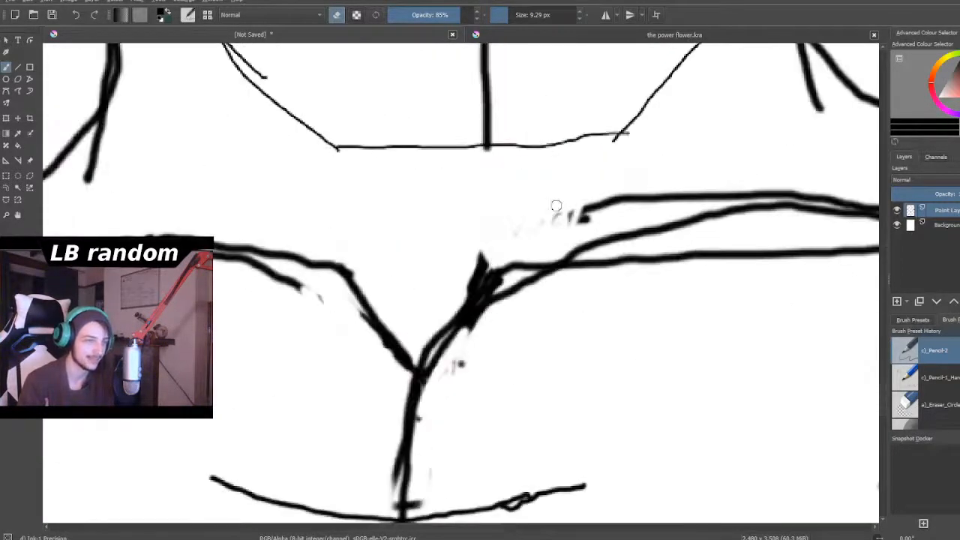
pyautogui.moveTo(624, 182)
pyautogui.mouseDown()
pyautogui.moveTo(564, 219)
pyautogui.moveTo(572, 226)
pyautogui.moveTo(605, 214)
pyautogui.moveTo(522, 233)
pyautogui.moveTo(514, 220)
pyautogui.moveTo(456, 282)
pyautogui.moveTo(489, 258)
pyautogui.moveTo(459, 297)
pyautogui.moveTo(476, 277)
pyautogui.moveTo(498, 284)
pyautogui.moveTo(495, 330)
pyautogui.moveTo(490, 322)
pyautogui.moveTo(464, 336)
pyautogui.moveTo(483, 307)
pyautogui.moveTo(422, 384)
pyautogui.moveTo(429, 381)
pyautogui.moveTo(423, 408)
pyautogui.moveTo(473, 348)
pyautogui.moveTo(386, 476)
pyautogui.moveTo(386, 493)
pyautogui.moveTo(397, 442)
pyautogui.moveTo(388, 511)
pyautogui.moveTo(411, 501)
pyautogui.mouseUp()
# - Draw a vertical centre line down the arm and close its left half to a point below, using a 5.68 px brush
pyautogui.scroll(-5, 465, 400)
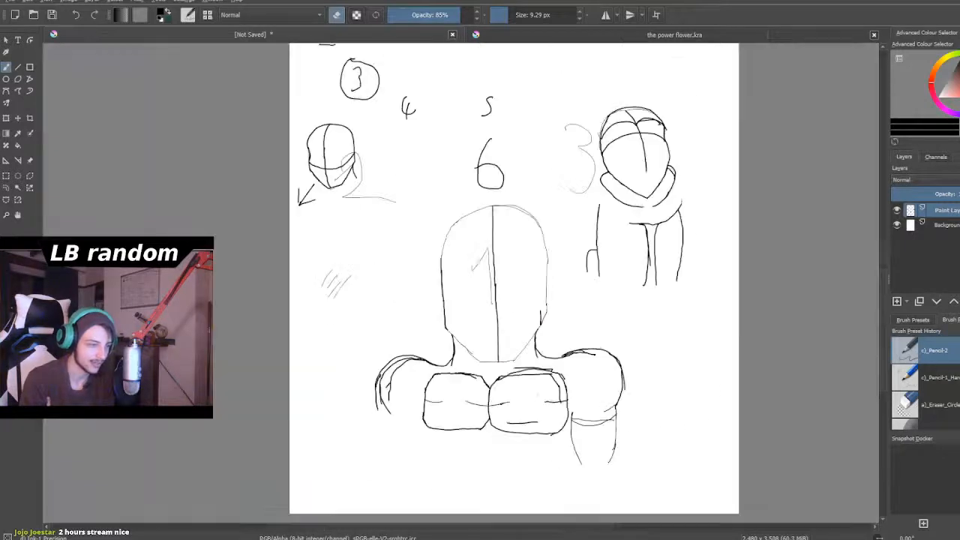
pyautogui.scroll(-1, 570, 426)
pyautogui.scroll(2, 587, 451)
pyautogui.scroll(-2, 588, 457)
pyautogui.scroll(4, 591, 473)
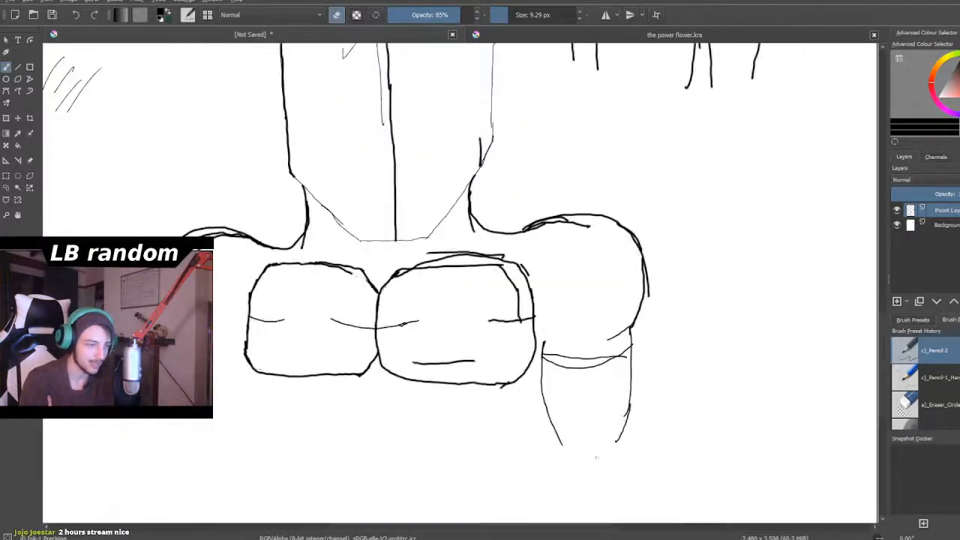
pyautogui.scroll(2, 687, 455)
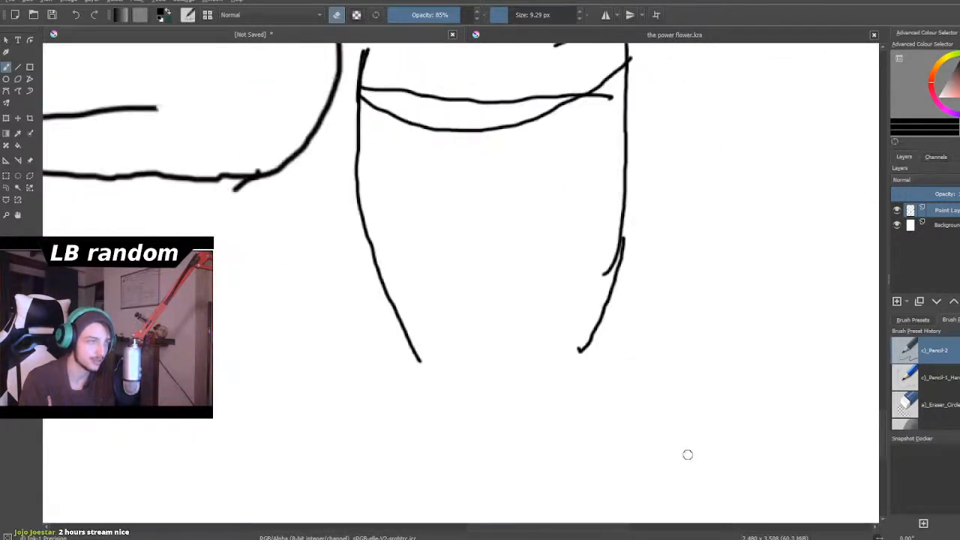
pyautogui.scroll(-2, 682, 353)
pyautogui.scroll(1, 676, 346)
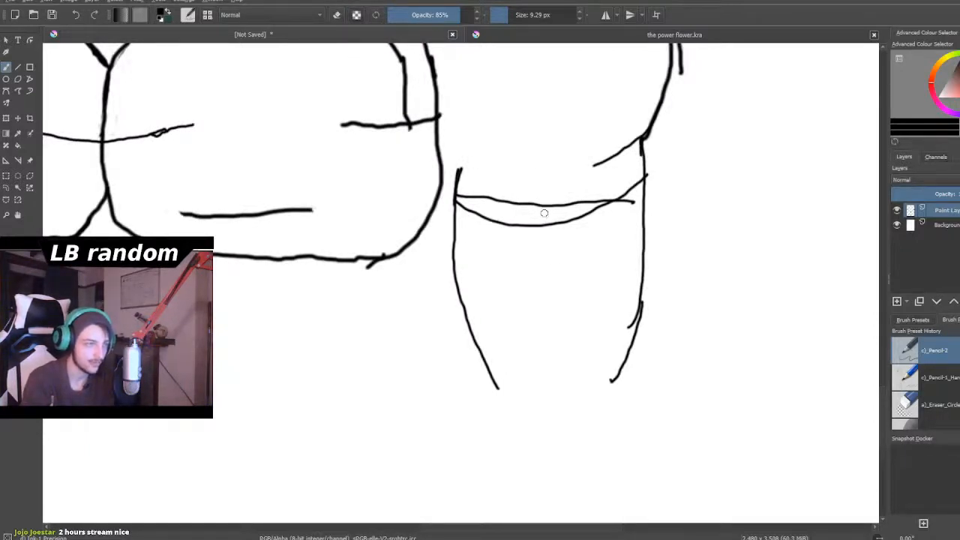
pyautogui.moveTo(515, 16); pyautogui.dragTo(501, 17)
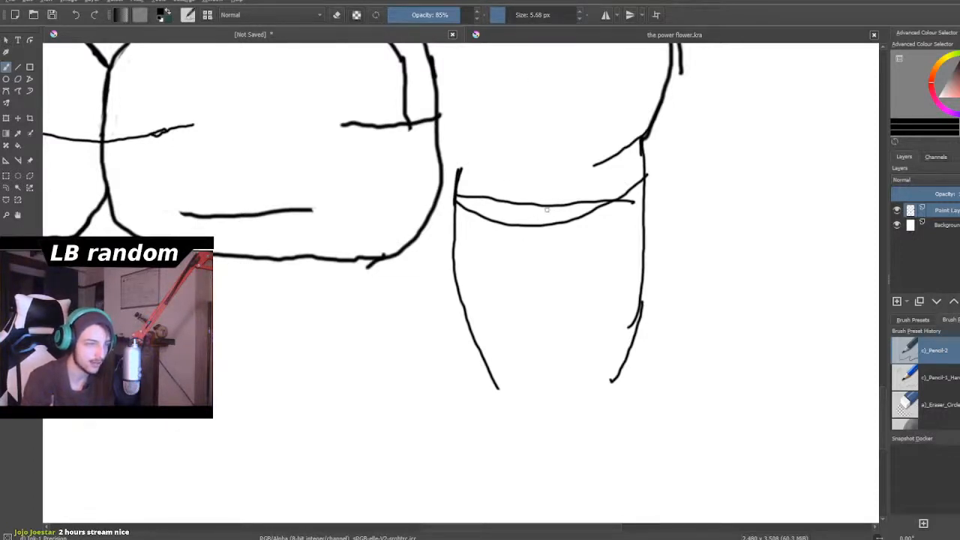
pyautogui.moveTo(551, 211)
pyautogui.mouseDown()
pyautogui.moveTo(554, 376)
pyautogui.moveTo(509, 423)
pyautogui.mouseUp()
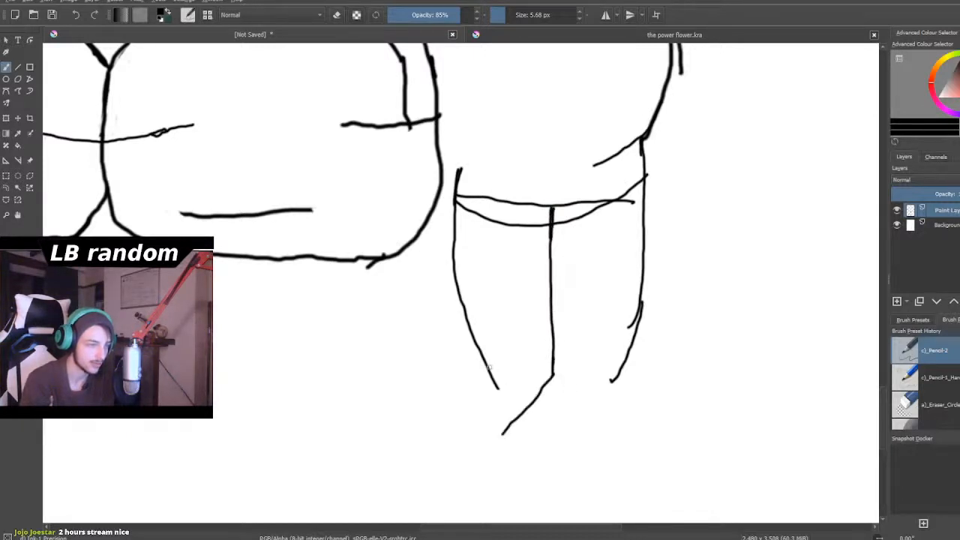
pyautogui.moveTo(456, 268)
pyautogui.mouseDown()
pyautogui.moveTo(460, 352)
pyautogui.moveTo(479, 400)
pyautogui.mouseUp()
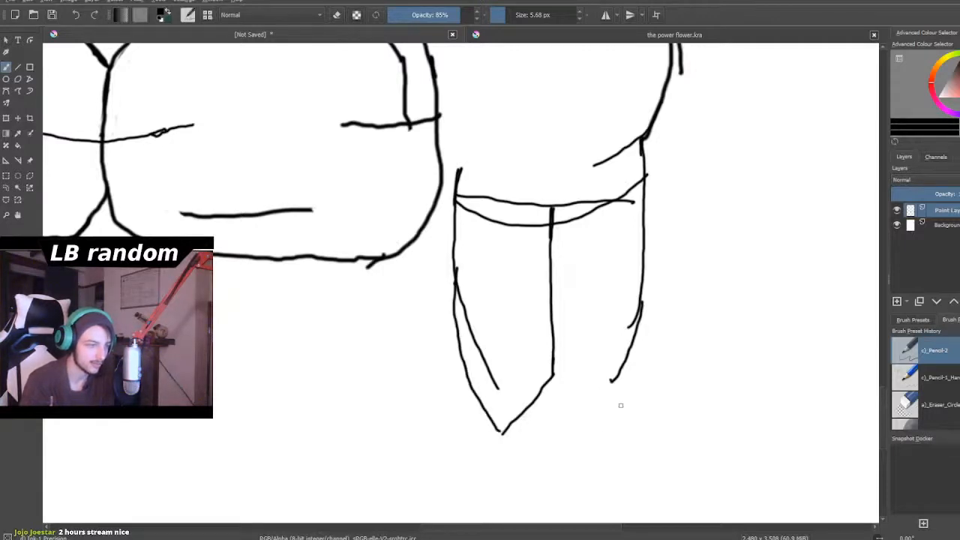
# - Extend the lower end of the arm's outer edge with a short downward stroke
pyautogui.scroll(-4, 613, 414)
pyautogui.scroll(1, 612, 414)
pyautogui.scroll(-1, 612, 414)
pyautogui.scroll(4, 612, 414)
pyautogui.scroll(-3, 611, 411)
pyautogui.scroll(-2, 610, 407)
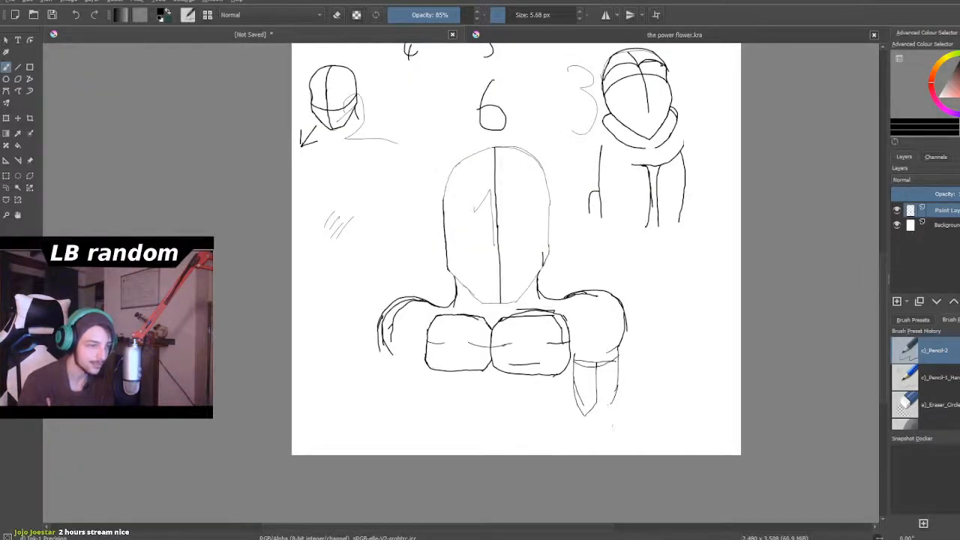
pyautogui.scroll(5, 613, 426)
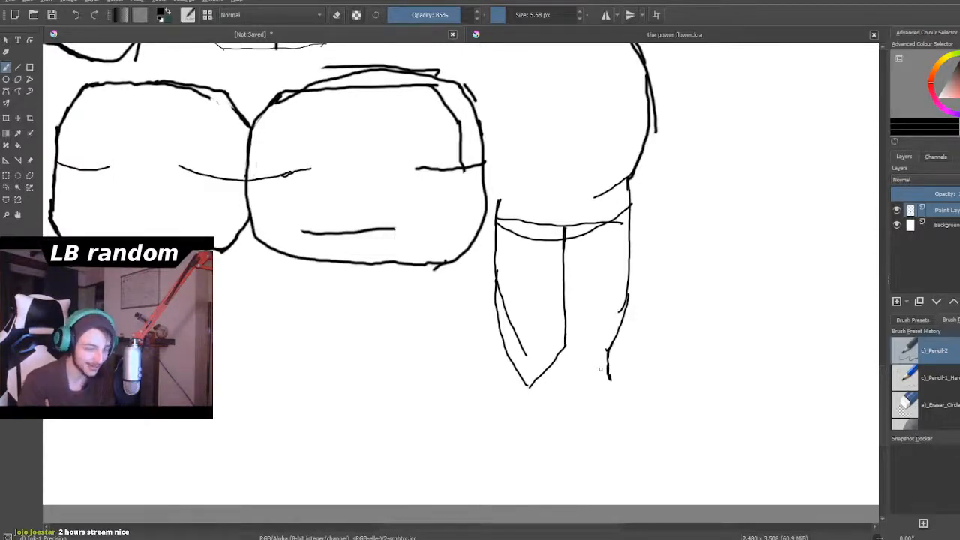
# - Examine the arm's pointed section and lower end up close and against the chest plates
pyautogui.scroll(2, 600, 370)
pyautogui.scroll(-2, 600, 369)
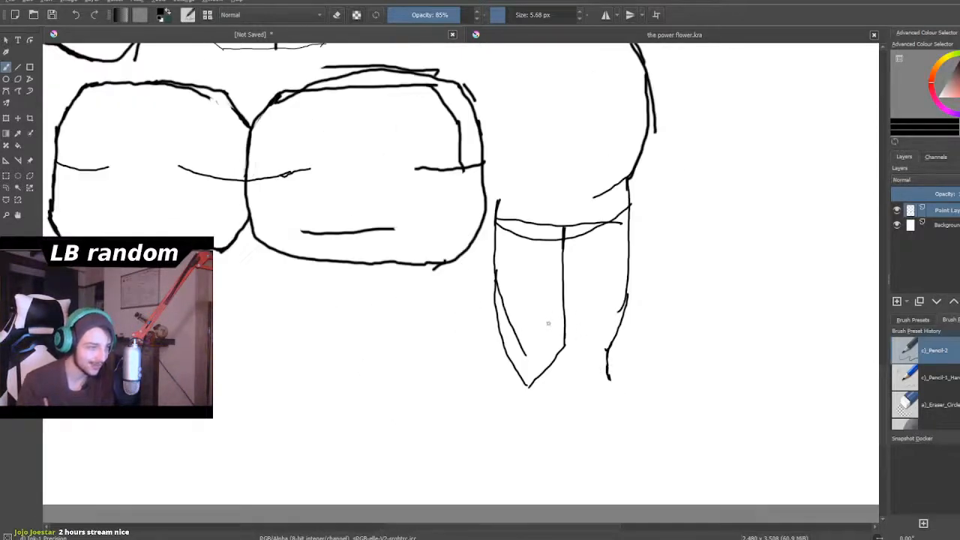
pyautogui.scroll(2, 549, 324)
pyautogui.scroll(-2, 541, 304)
pyautogui.scroll(3, 542, 307)
pyautogui.scroll(-2, 541, 323)
pyautogui.scroll(2, 538, 328)
pyautogui.scroll(-2, 538, 328)
pyautogui.scroll(1, 514, 367)
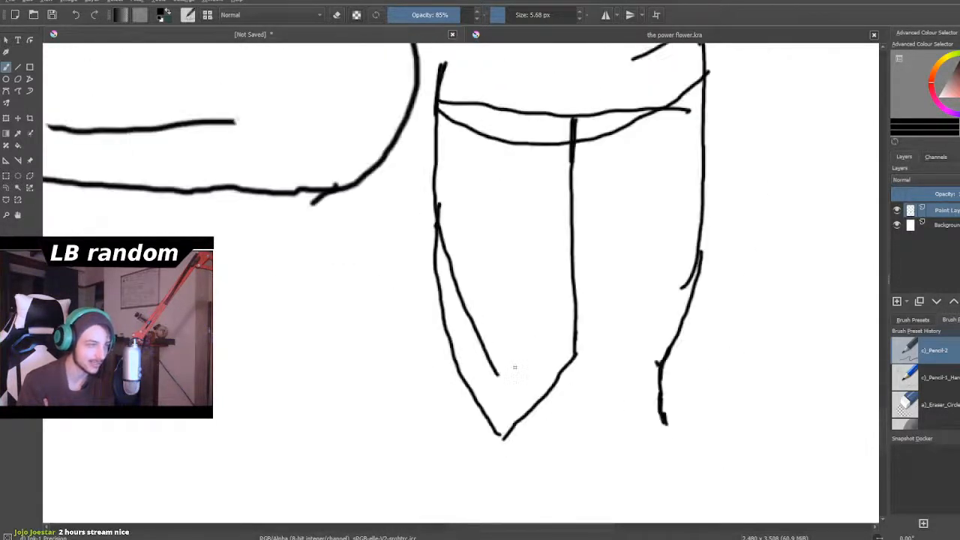
# - Erase the stray inner curve on the arm's pointed left half and the short spur inside its outer edge
pyautogui.scroll(2, 515, 367)
pyautogui.click(337, 14)
pyautogui.moveTo(412, 134)
pyautogui.mouseDown()
pyautogui.moveTo(415, 208)
pyautogui.moveTo(411, 173)
pyautogui.moveTo(445, 262)
pyautogui.mouseUp()
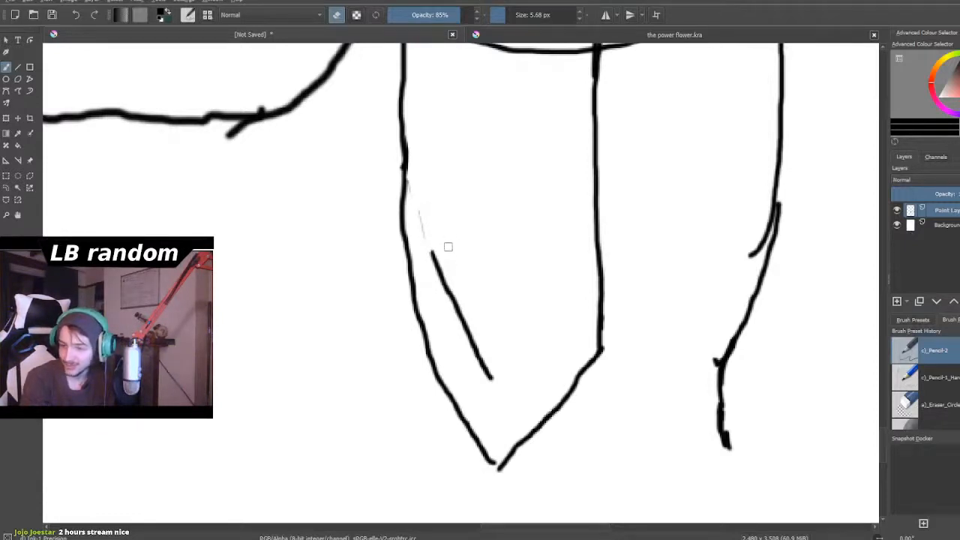
pyautogui.moveTo(433, 252)
pyautogui.mouseDown()
pyautogui.moveTo(423, 205)
pyautogui.moveTo(459, 326)
pyautogui.moveTo(462, 319)
pyautogui.moveTo(495, 378)
pyautogui.moveTo(471, 349)
pyautogui.moveTo(488, 384)
pyautogui.mouseUp()
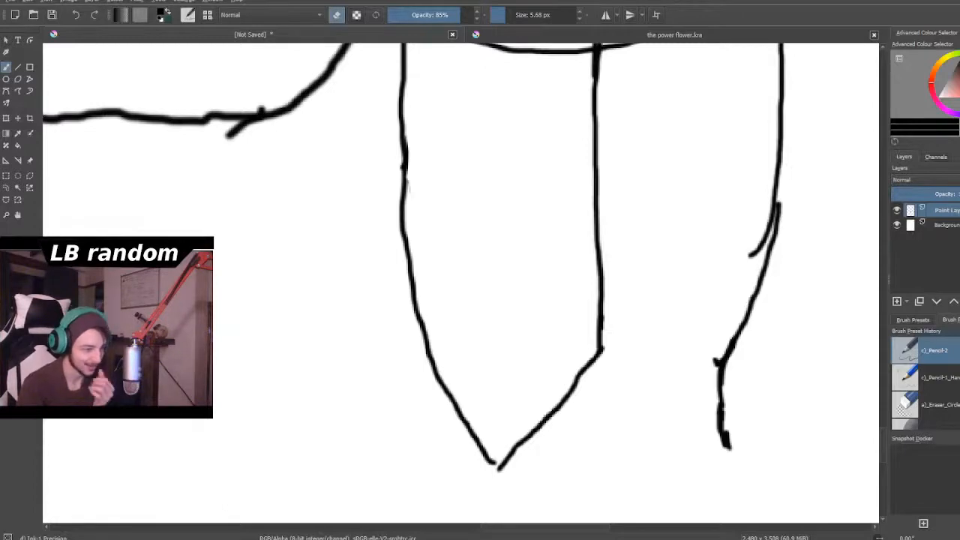
pyautogui.scroll(-2, 578, 259)
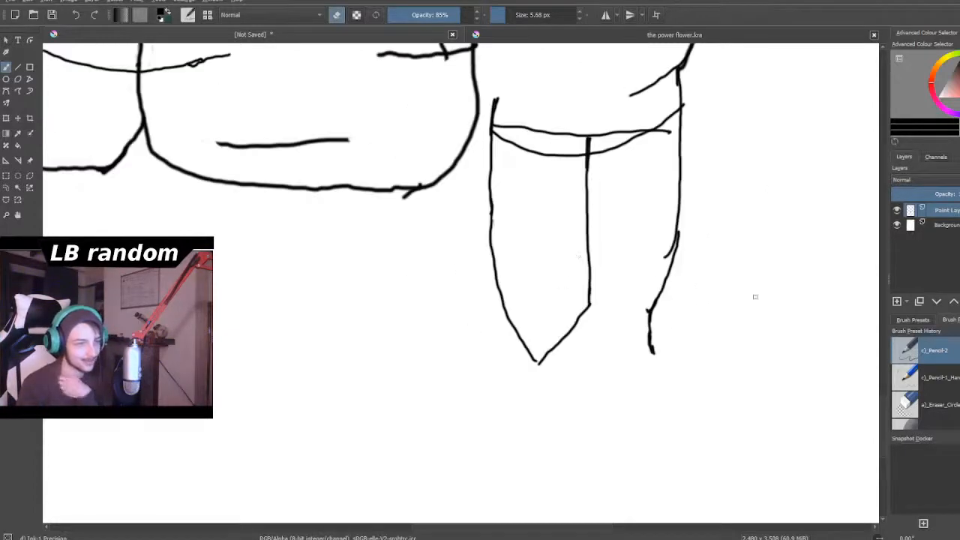
pyautogui.scroll(3, 774, 296)
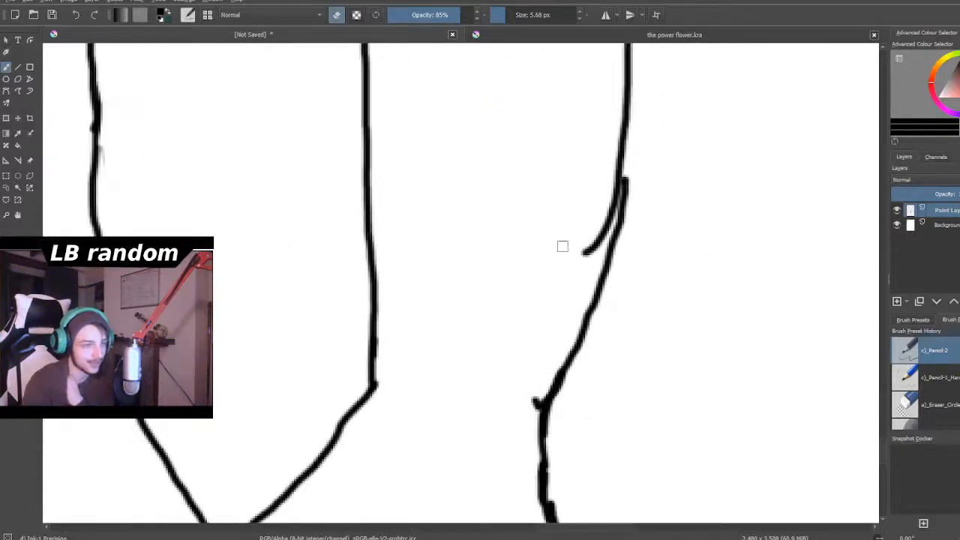
pyautogui.moveTo(581, 260)
pyautogui.mouseDown()
pyautogui.moveTo(600, 253)
pyautogui.moveTo(608, 208)
pyautogui.moveTo(593, 216)
pyautogui.mouseUp()
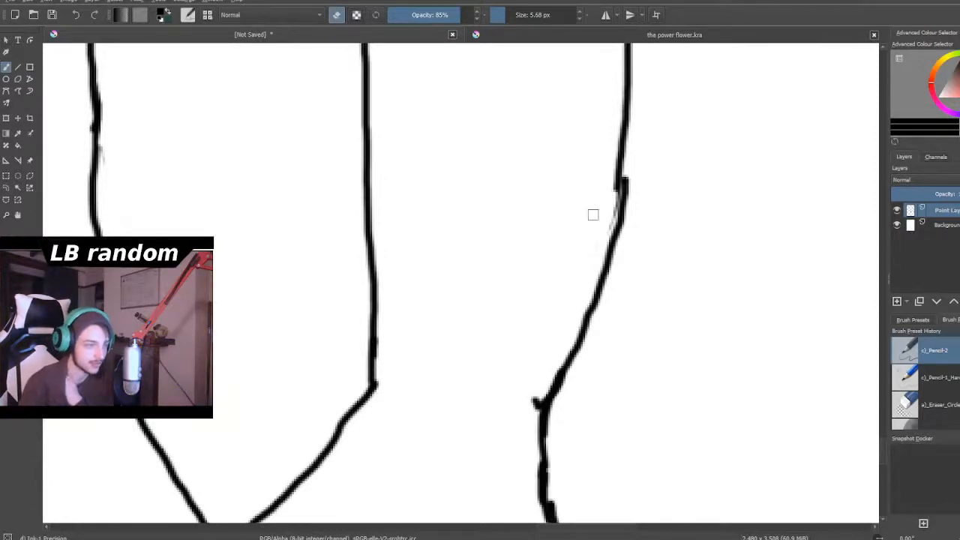
pyautogui.scroll(-8, 594, 215)
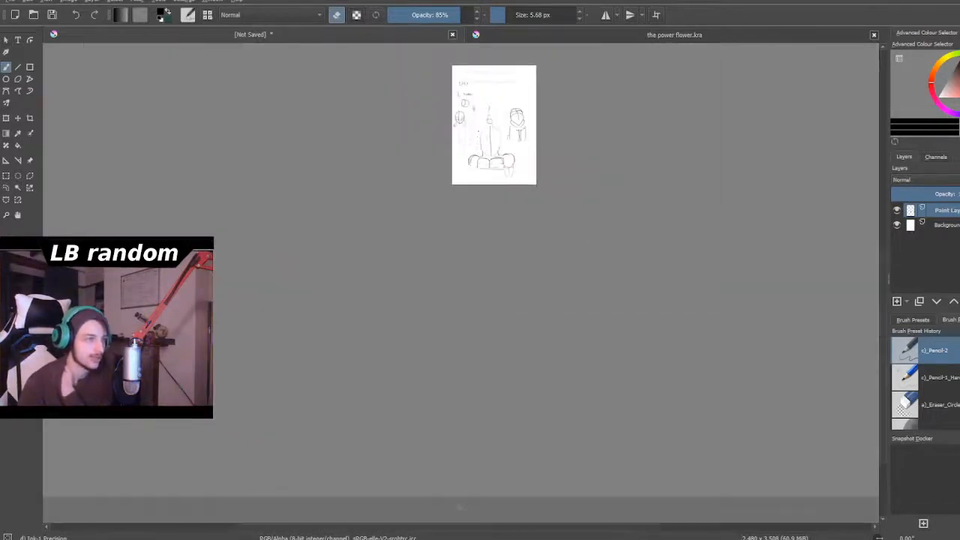
# - Draw a curved brow line across head 1 from its left edge to its right edge with the 5.68 px brush
pyautogui.scroll(6, 481, 130)
pyautogui.scroll(-1, 518, 113)
pyautogui.scroll(4, 518, 113)
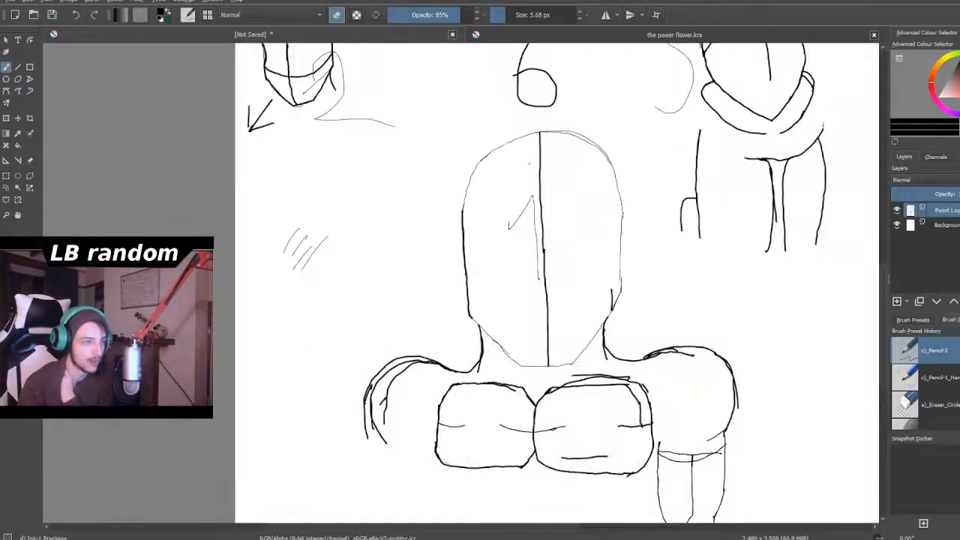
pyautogui.scroll(4, 530, 165)
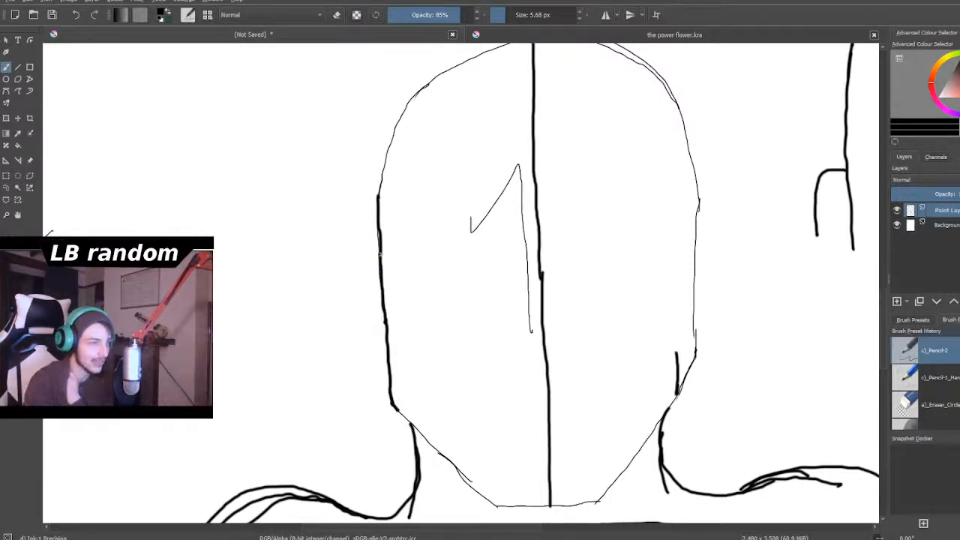
pyautogui.moveTo(381, 232); pyautogui.dragTo(403, 203)
pyautogui.moveTo(381, 239)
pyautogui.mouseDown()
pyautogui.moveTo(387, 221)
pyautogui.moveTo(450, 186)
pyautogui.moveTo(544, 175)
pyautogui.moveTo(645, 189)
pyautogui.moveTo(698, 237)
pyautogui.mouseUp()
# - Reinforce head 1's curved line with overlapping strokes and bring both ends down along the sides of the head
pyautogui.scroll(-4, 653, 328)
pyautogui.scroll(-2, 647, 368)
pyautogui.scroll(4, 646, 367)
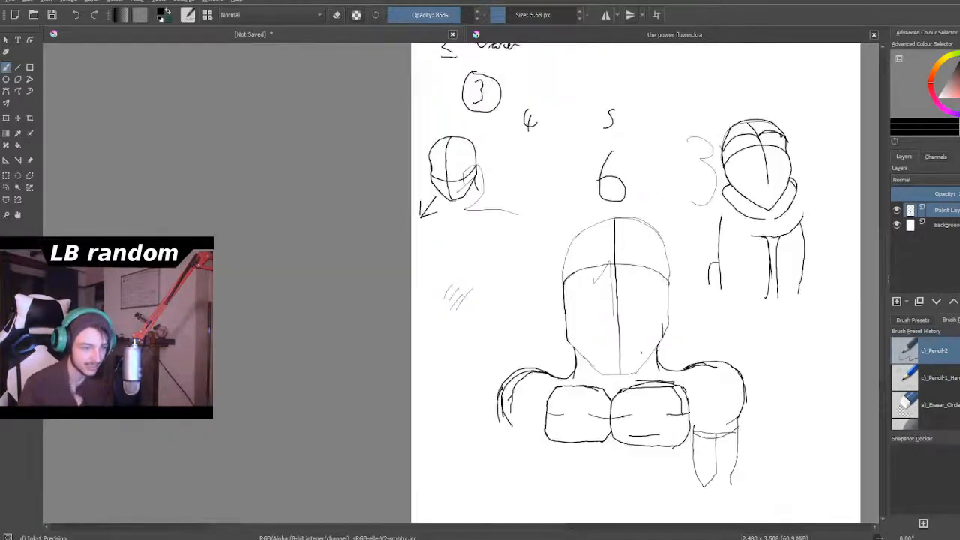
pyautogui.scroll(-3, 636, 301)
pyautogui.scroll(2, 637, 300)
pyautogui.scroll(-2, 601, 443)
pyautogui.scroll(5, 600, 443)
pyautogui.scroll(4, 681, 162)
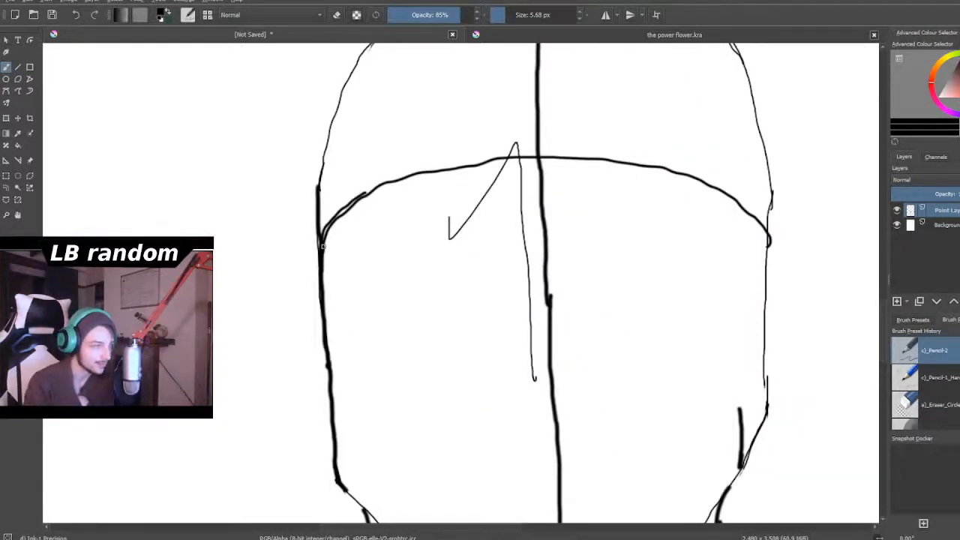
pyautogui.moveTo(335, 222)
pyautogui.mouseDown()
pyautogui.moveTo(394, 178)
pyautogui.moveTo(469, 155)
pyautogui.moveTo(543, 156)
pyautogui.moveTo(624, 178)
pyautogui.mouseUp()
pyautogui.moveTo(485, 153)
pyautogui.mouseDown()
pyautogui.moveTo(528, 142)
pyautogui.moveTo(663, 158)
pyautogui.moveTo(722, 189)
pyautogui.moveTo(755, 233)
pyautogui.moveTo(761, 280)
pyautogui.mouseUp()
pyautogui.moveTo(337, 220); pyautogui.dragTo(325, 330)
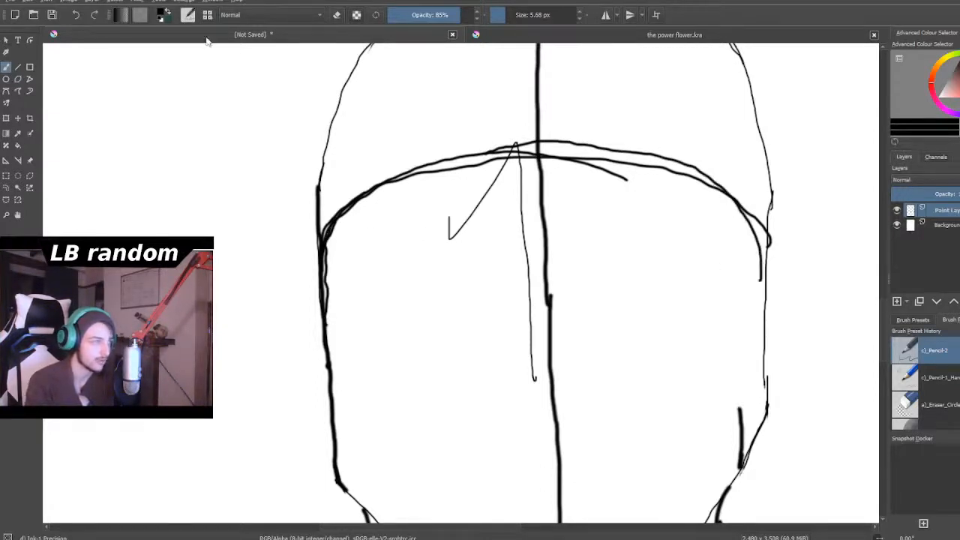
# - Erase head 1's old crown outline above the curved line, enlarging the eraser to 74.29 px
pyautogui.click(337, 15)
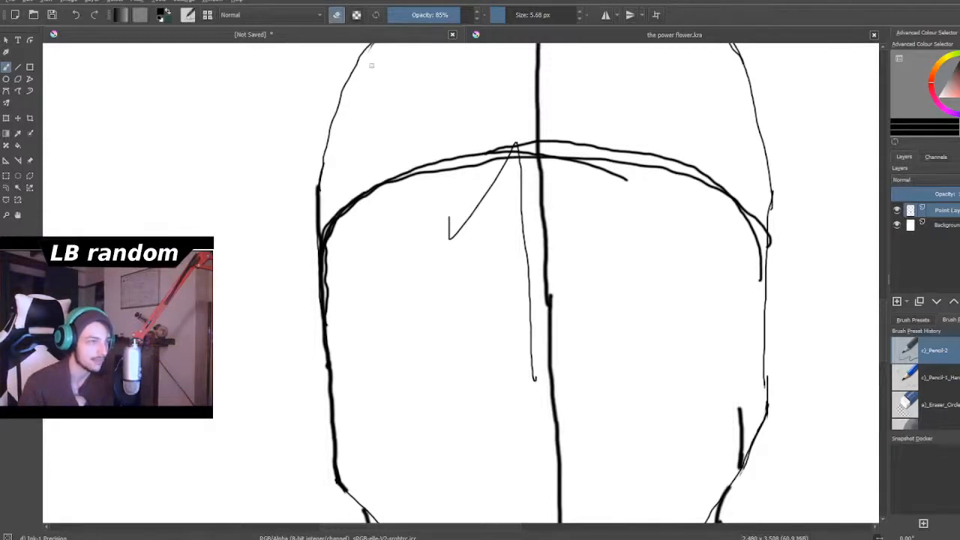
pyautogui.scroll(-4, 271, 354)
pyautogui.scroll(3, 340, 300)
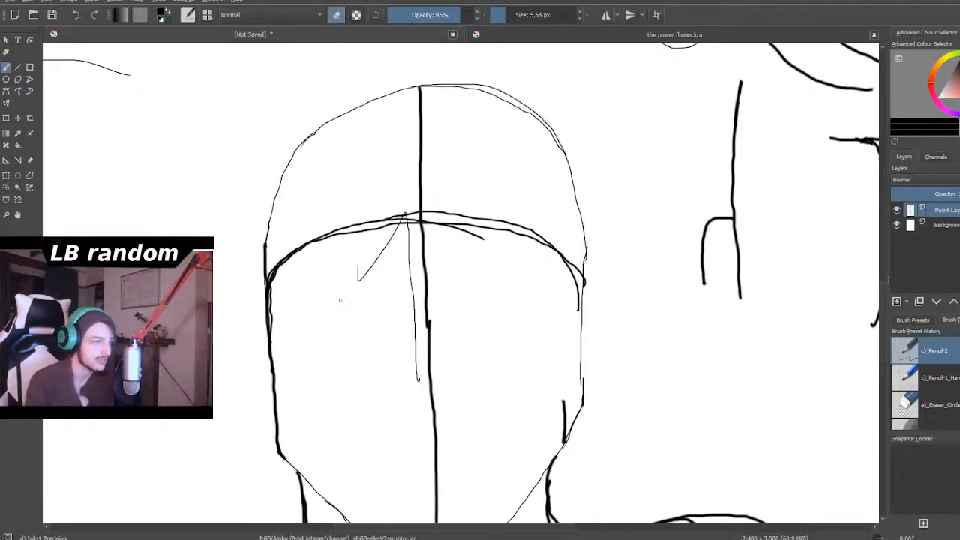
pyautogui.moveTo(338, 115); pyautogui.dragTo(330, 120)
pyautogui.moveTo(510, 18); pyautogui.dragTo(526, 16)
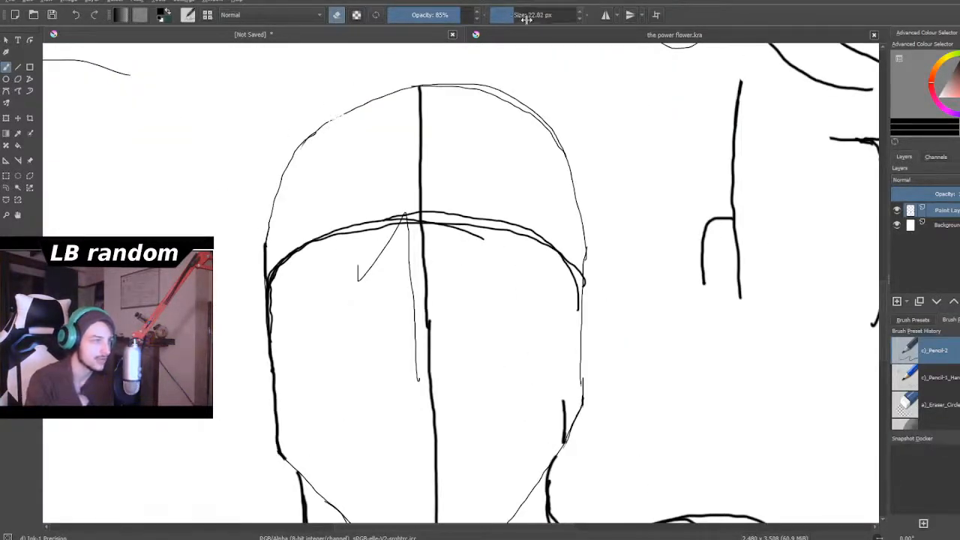
pyautogui.moveTo(426, 82)
pyautogui.mouseDown()
pyautogui.moveTo(395, 109)
pyautogui.moveTo(365, 96)
pyautogui.moveTo(283, 168)
pyautogui.moveTo(300, 173)
pyautogui.moveTo(252, 263)
pyautogui.mouseUp()
pyautogui.moveTo(411, 180)
pyautogui.mouseDown()
pyautogui.moveTo(407, 155)
pyautogui.moveTo(420, 170)
pyautogui.moveTo(442, 86)
pyautogui.moveTo(508, 85)
pyautogui.moveTo(579, 203)
pyautogui.moveTo(603, 260)
pyautogui.moveTo(567, 206)
pyautogui.moveTo(604, 278)
pyautogui.mouseUp()
# - Erase most of head 1's centre line, the curved top line and both sides down to the jaw
pyautogui.scroll(-5, 655, 262)
pyautogui.scroll(2, 655, 290)
pyautogui.scroll(-3, 653, 292)
pyautogui.scroll(5, 654, 294)
pyautogui.scroll(-4, 653, 295)
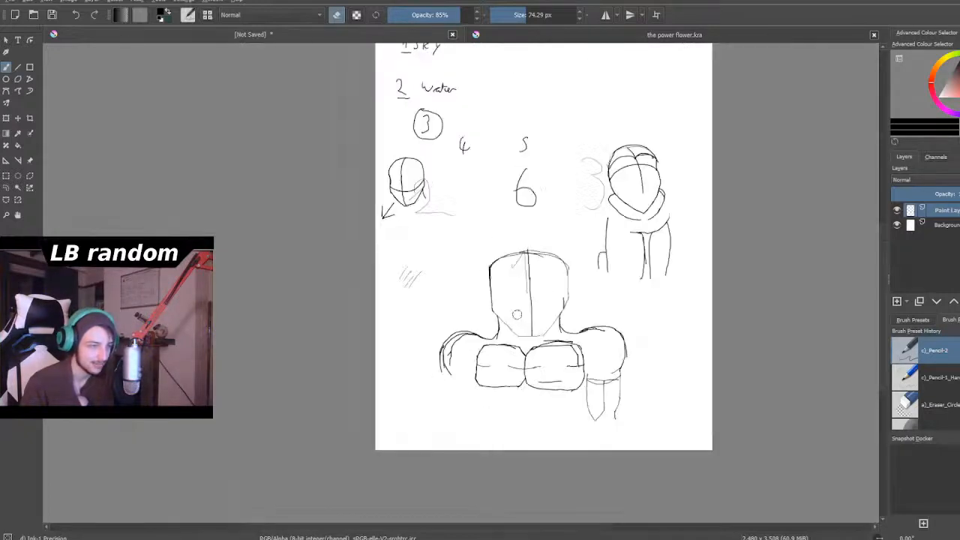
pyautogui.scroll(5, 521, 281)
pyautogui.moveTo(518, 187)
pyautogui.mouseDown()
pyautogui.moveTo(531, 156)
pyautogui.moveTo(521, 170)
pyautogui.moveTo(538, 239)
pyautogui.moveTo(532, 208)
pyautogui.moveTo(539, 341)
pyautogui.mouseUp()
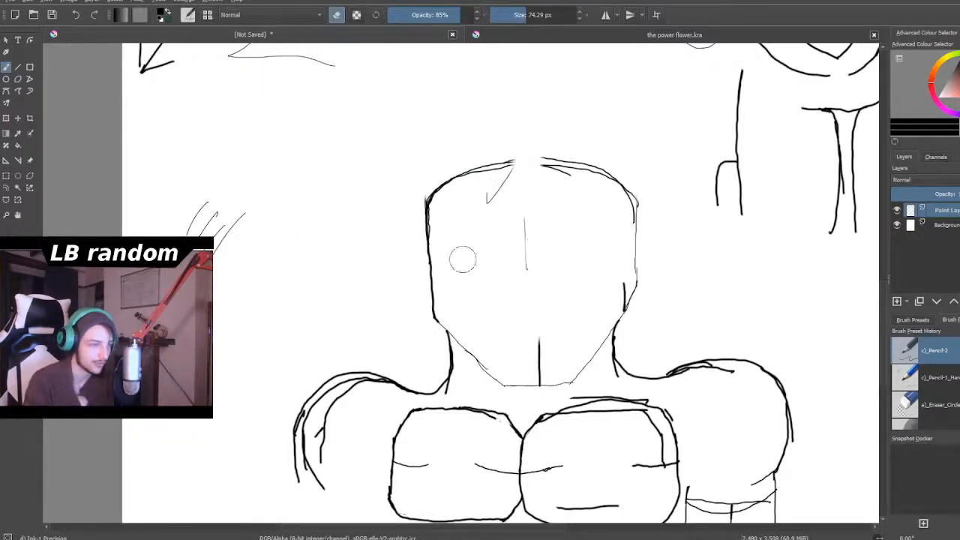
pyautogui.moveTo(469, 161)
pyautogui.mouseDown()
pyautogui.moveTo(457, 187)
pyautogui.moveTo(446, 169)
pyautogui.moveTo(450, 205)
pyautogui.moveTo(496, 154)
pyautogui.moveTo(493, 171)
pyautogui.moveTo(550, 155)
pyautogui.moveTo(631, 206)
pyautogui.mouseUp()
pyautogui.moveTo(428, 196); pyautogui.dragTo(434, 305)
pyautogui.moveTo(636, 242); pyautogui.dragTo(622, 307)
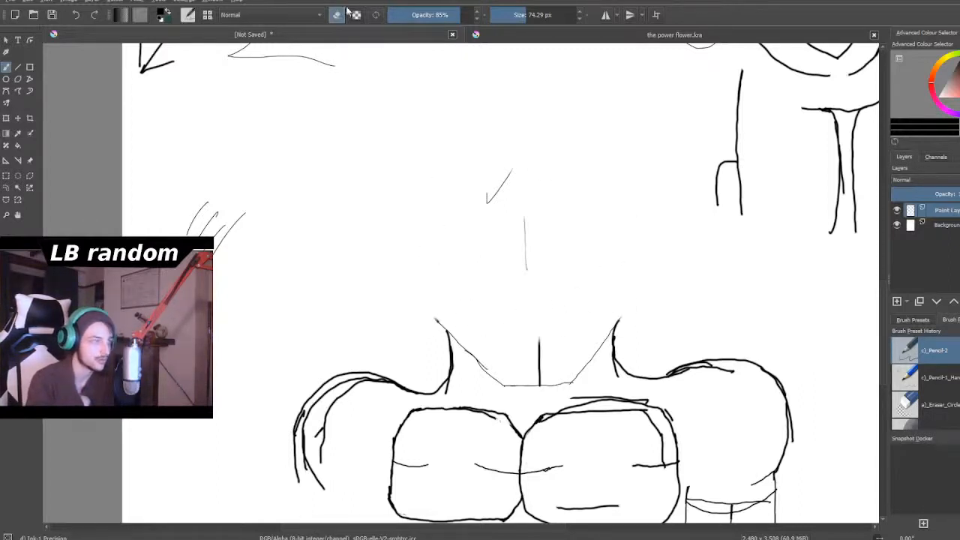
# - Redraw head 1's left side from the jaw up and over the crown with a 5.09 px brush
pyautogui.scroll(-5, 559, 379)
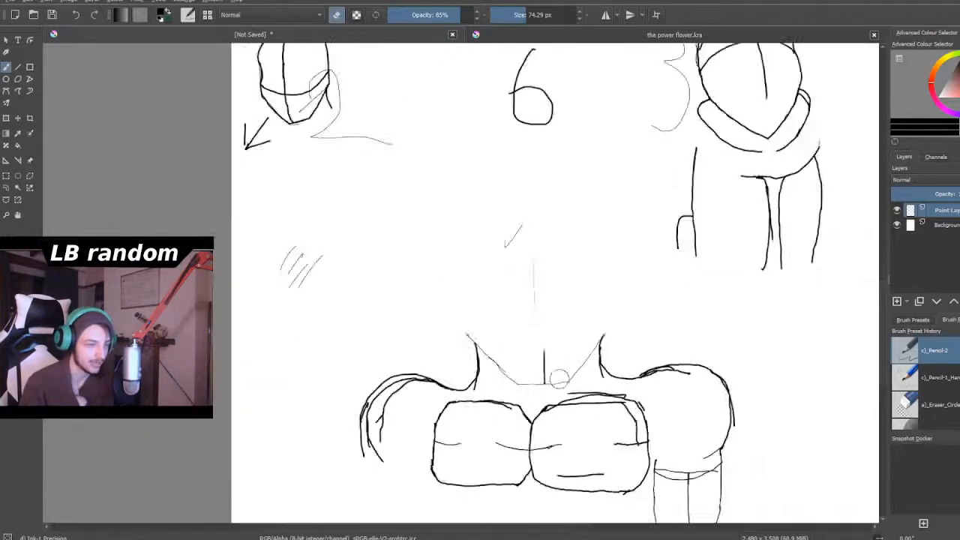
pyautogui.scroll(5, 559, 378)
pyautogui.scroll(2, 559, 379)
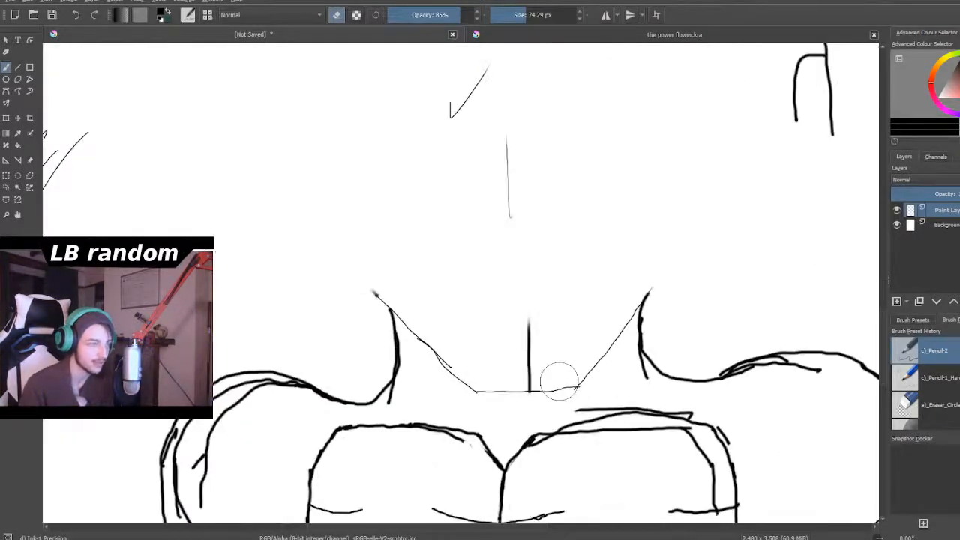
pyautogui.click(338, 15)
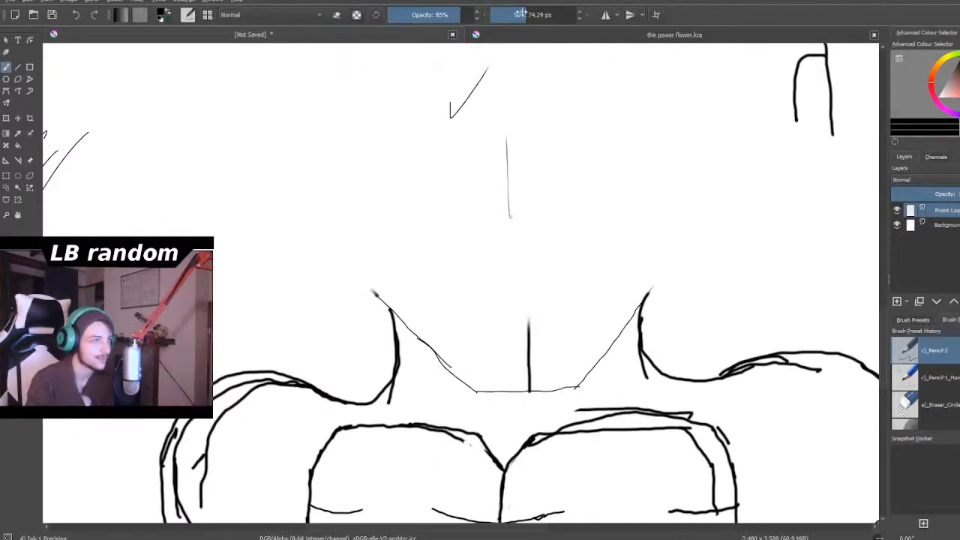
pyautogui.click(501, 15)
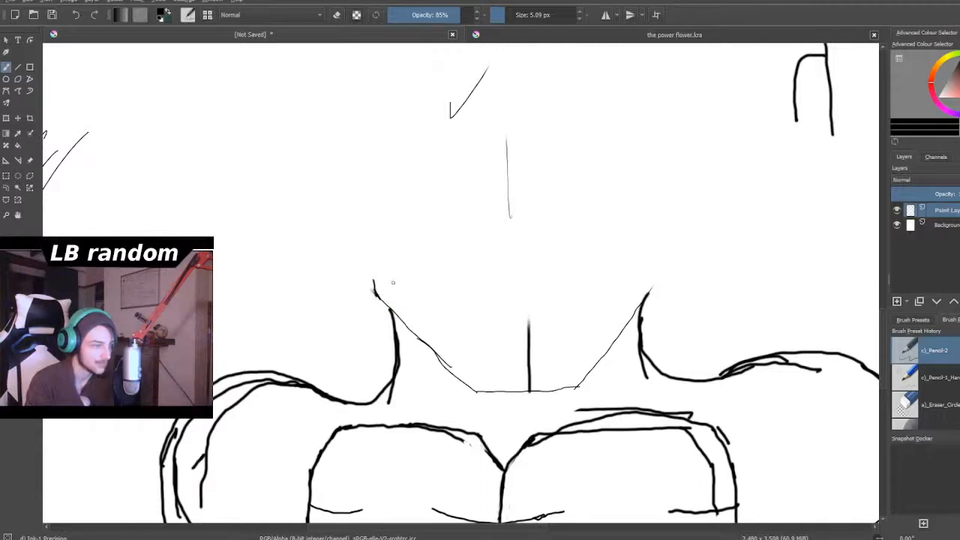
pyautogui.moveTo(374, 277); pyautogui.dragTo(376, 241)
pyautogui.moveTo(378, 177); pyautogui.dragTo(388, 128)
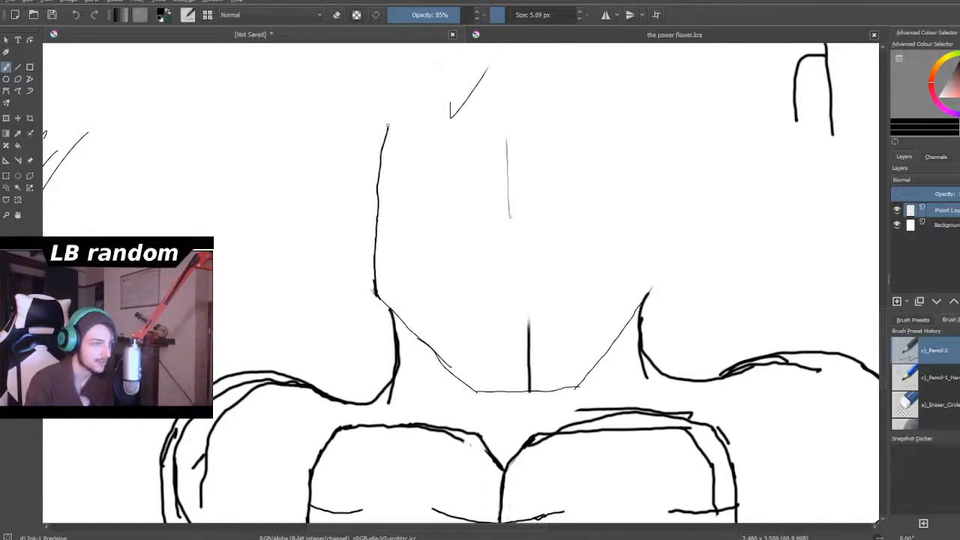
pyautogui.moveTo(376, 191)
pyautogui.mouseDown()
pyautogui.moveTo(387, 81)
pyautogui.moveTo(434, 48)
pyautogui.mouseUp()
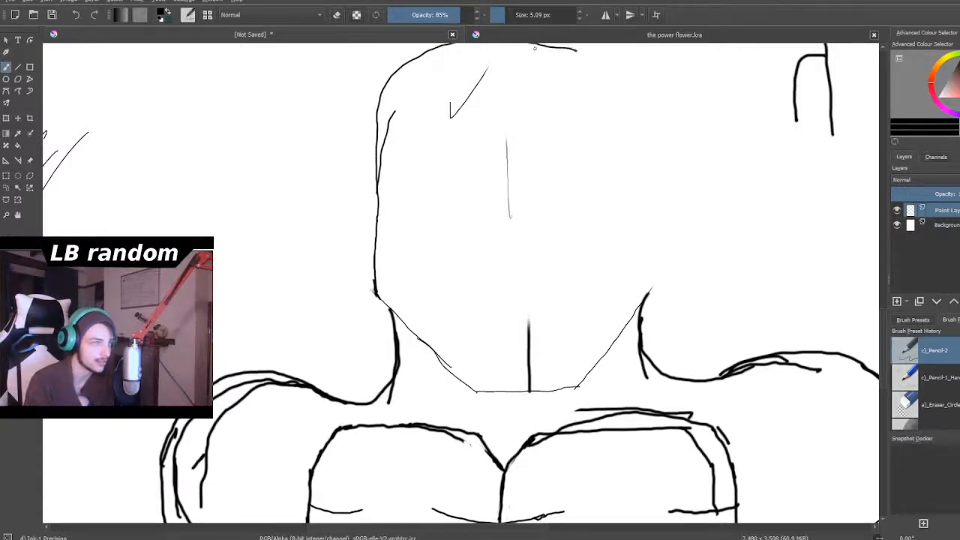
# - Draw a higher outer curve over head 1's crown and carry it down the right side towards the jaw
pyautogui.scroll(-3, 448, 181)
pyautogui.moveTo(449, 181); pyautogui.dragTo(438, 216)
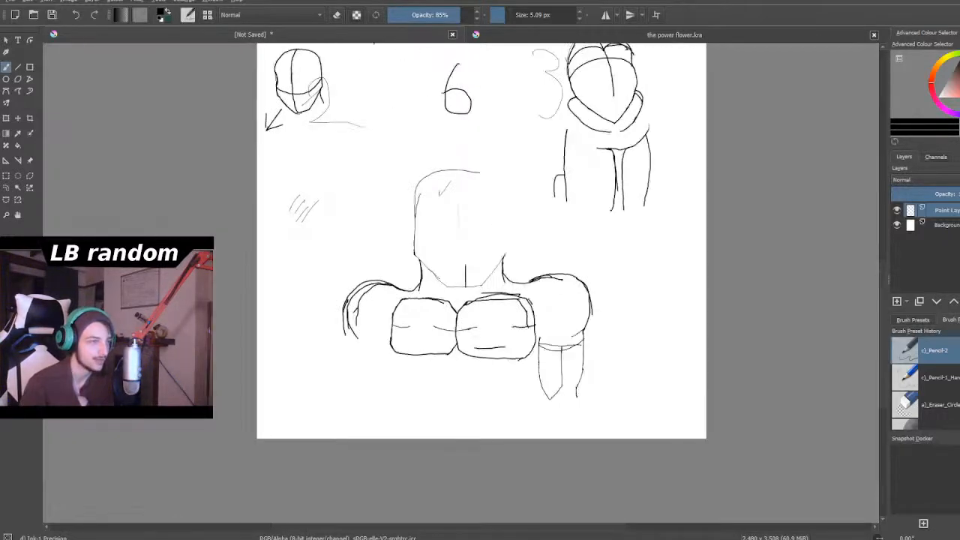
pyautogui.scroll(2, 481, 144)
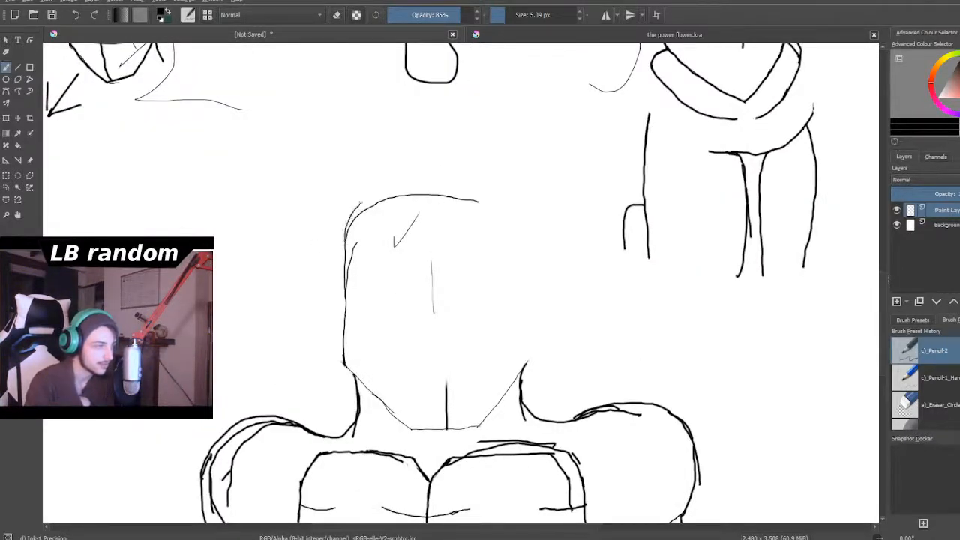
pyautogui.moveTo(453, 180); pyautogui.dragTo(485, 191)
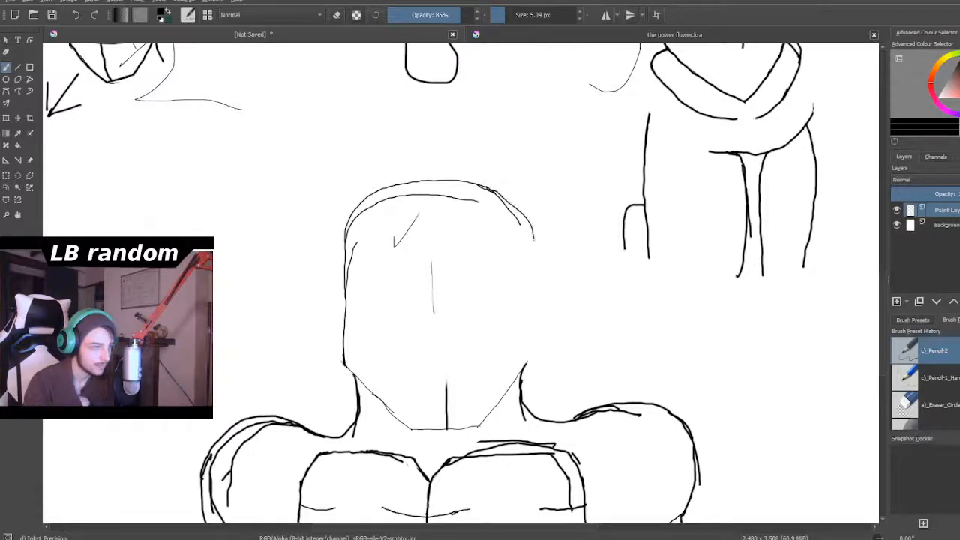
pyautogui.moveTo(541, 307); pyautogui.dragTo(541, 356)
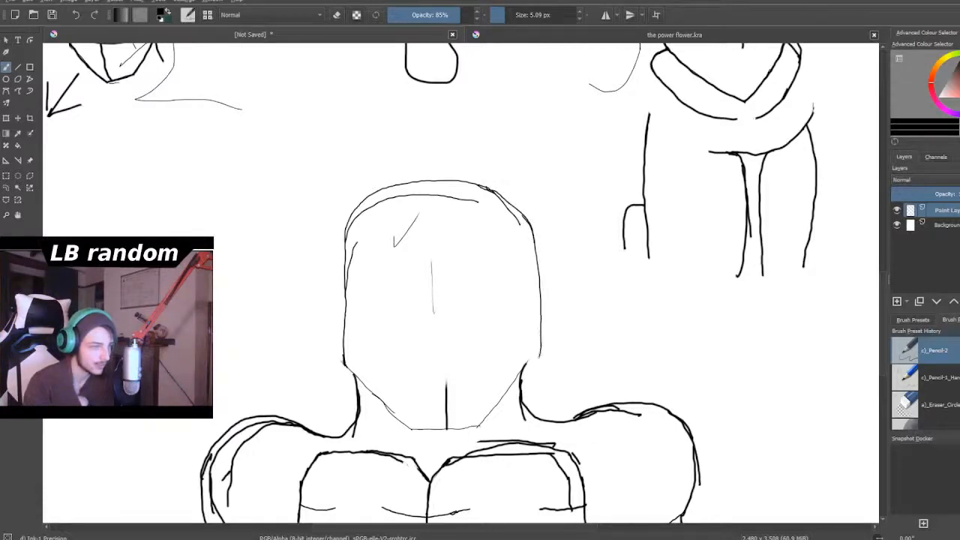
# - Undo the last three strokes on head 1's right side
pyautogui.scroll(-2, 526, 350)
pyautogui.scroll(3, 527, 350)
pyautogui.hotkey('ctrl', 'z')
pyautogui.hotkey('ctrl', 'z')
pyautogui.hotkey('ctrl', 'z')
# - Redraw head 1's right side as a continuous line from the crown down to the jaw
pyautogui.scroll(-2, 510, 178)
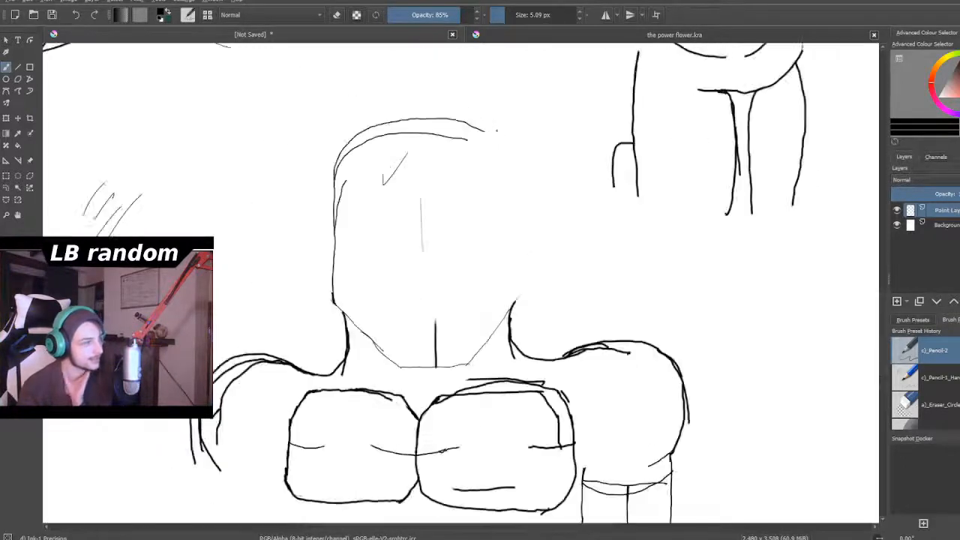
pyautogui.scroll(2, 510, 178)
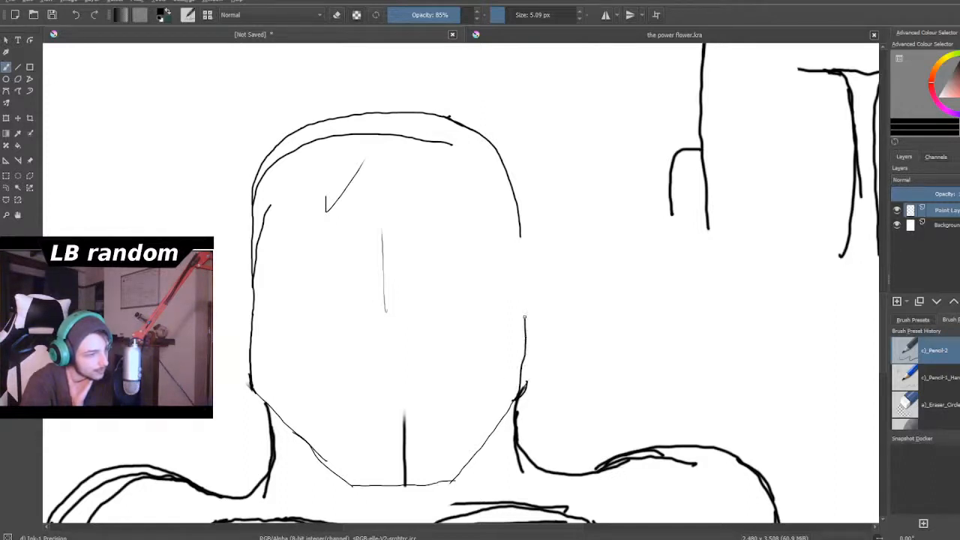
pyautogui.moveTo(521, 243); pyautogui.dragTo(520, 234)
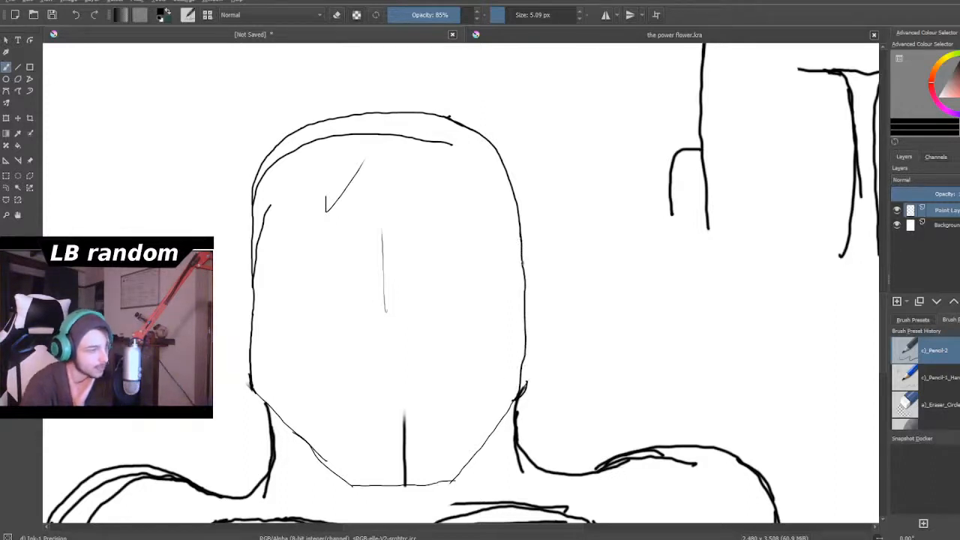
# - Add a short outer stroke along head 1's lower right side and erase the doubled inner line there
pyautogui.scroll(-4, 508, 289)
pyautogui.scroll(2, 508, 289)
pyautogui.scroll(-4, 480, 285)
pyautogui.scroll(4, 480, 285)
pyautogui.scroll(-3, 480, 285)
pyautogui.scroll(1, 480, 285)
pyautogui.scroll(3, 460, 343)
pyautogui.scroll(-1, 480, 353)
pyautogui.scroll(2, 525, 367)
pyautogui.scroll(-3, 532, 372)
pyautogui.scroll(3, 534, 373)
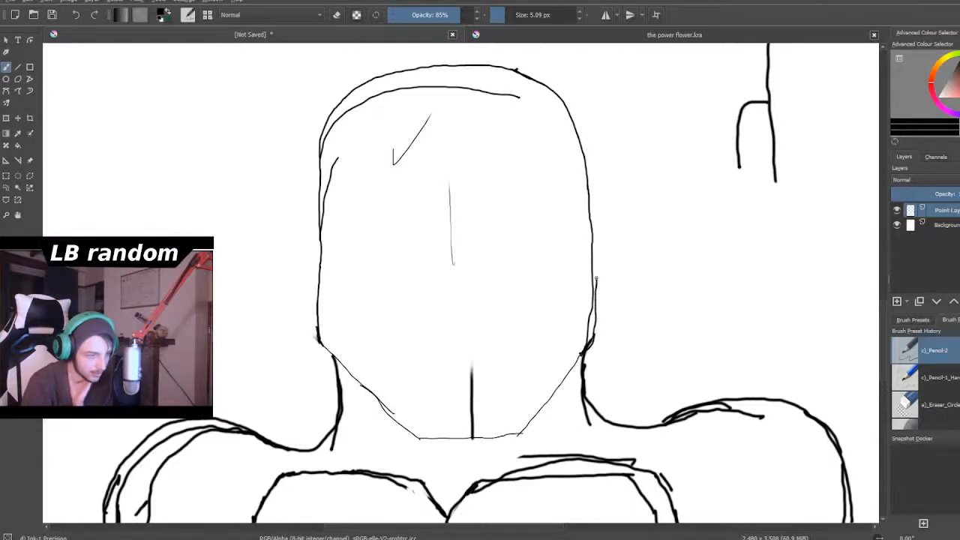
pyautogui.press('e')
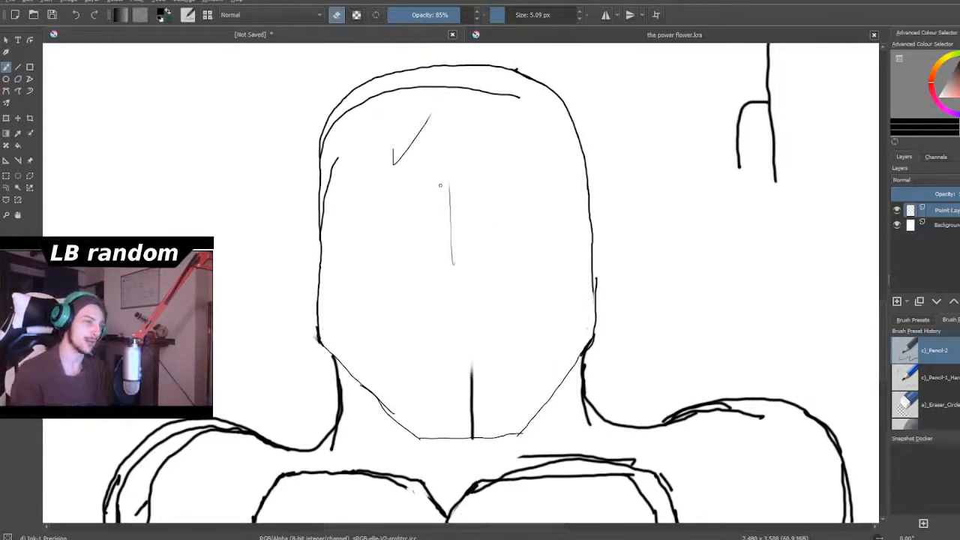
# - Examine the redrawn head 1 in proportion to the shoulders, chest plates and arm
pyautogui.scroll(-4, 329, 219)
pyautogui.scroll(1, 309, 210)
pyautogui.scroll(-1, 311, 215)
pyautogui.scroll(1, 311, 216)
pyautogui.scroll(5, 322, 210)
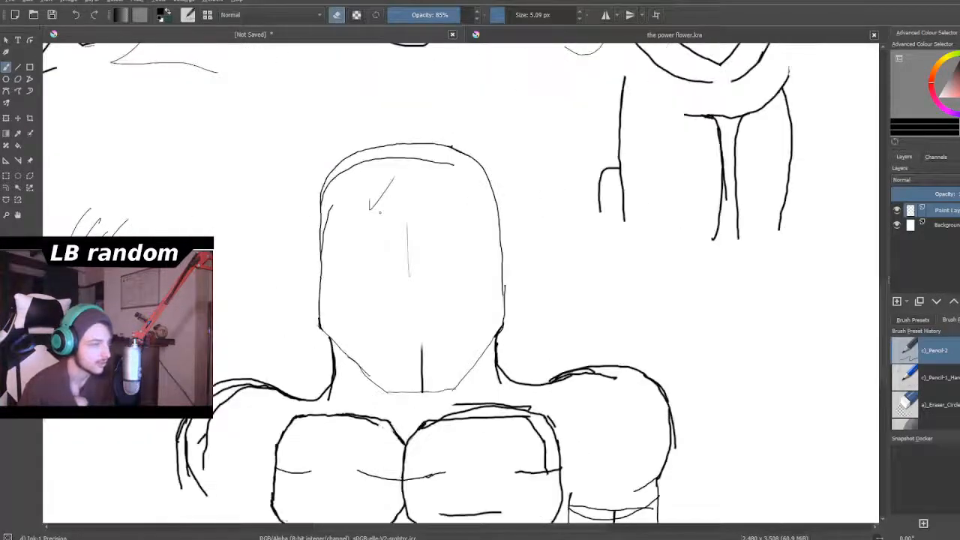
pyautogui.scroll(-2, 375, 210)
pyautogui.scroll(-2, 461, 348)
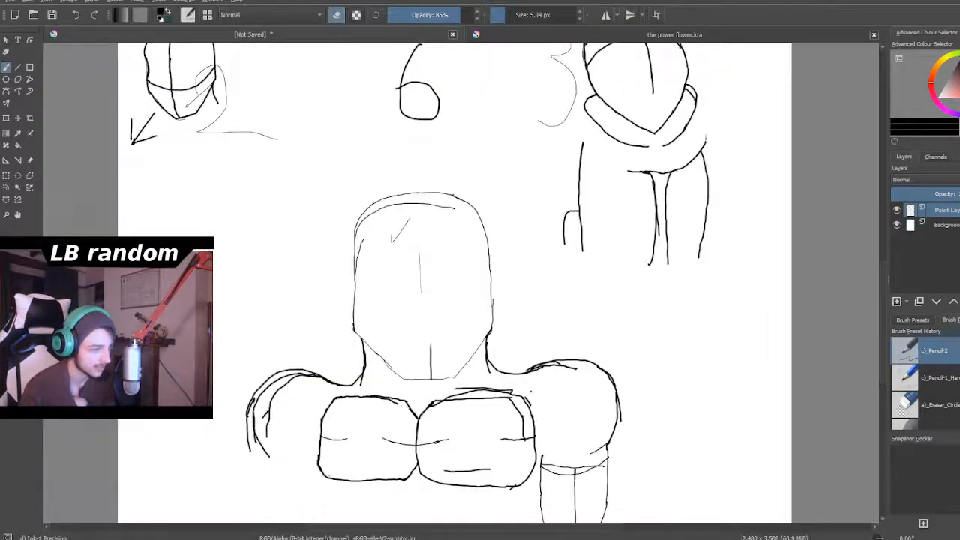
pyautogui.scroll(-3, 525, 405)
pyautogui.scroll(2, 465, 450)
pyautogui.scroll(-2, 466, 450)
pyautogui.scroll(3, 466, 450)
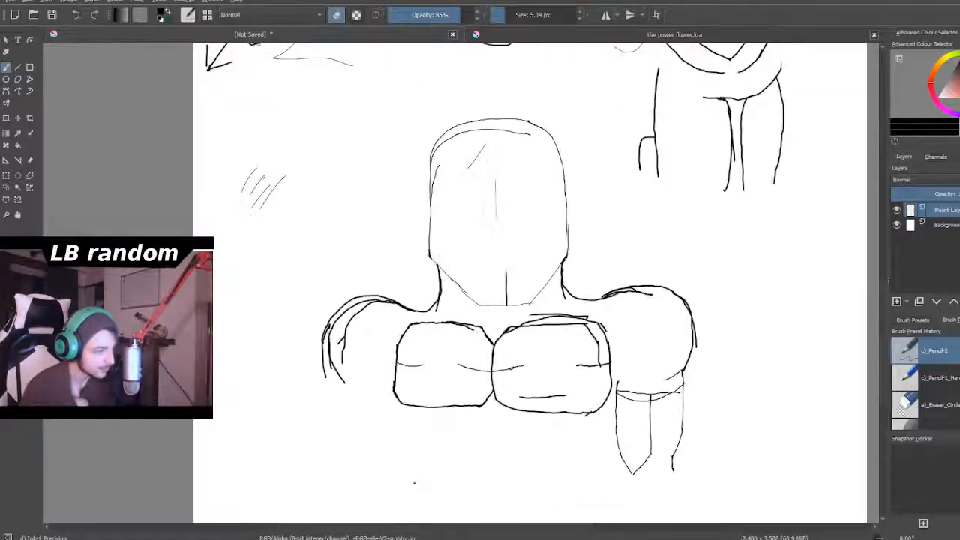
# - Erase the doubled inner lines down the left shoulder of head 1's figure with a 20.55 px eraser, keeping the outermost curve
pyautogui.scroll(3, 415, 483)
pyautogui.scroll(1, 343, 379)
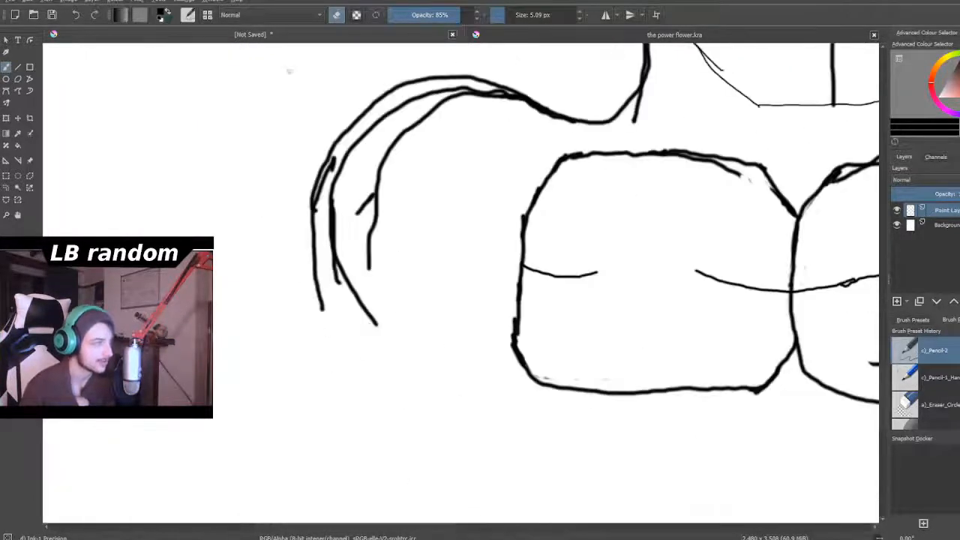
pyautogui.scroll(-5, 613, 315)
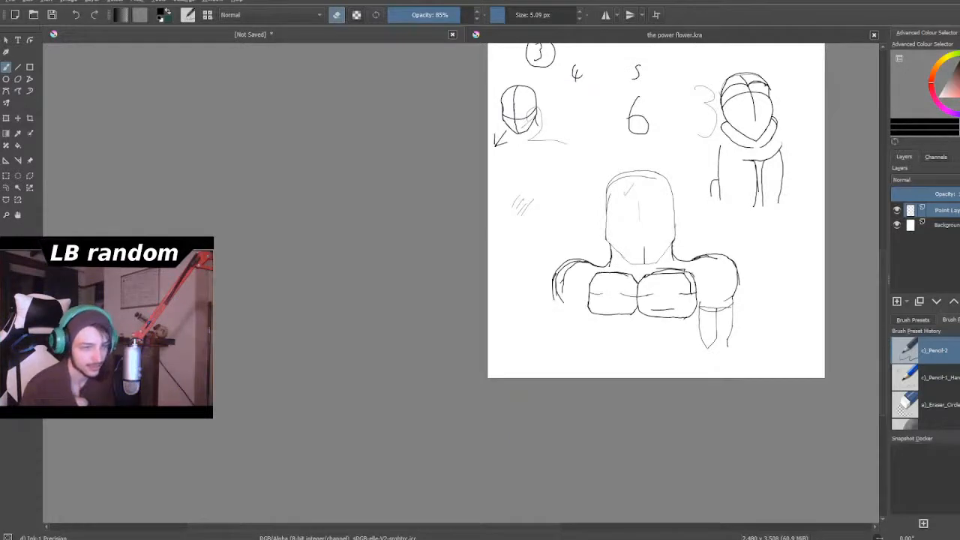
pyautogui.scroll(3, 721, 289)
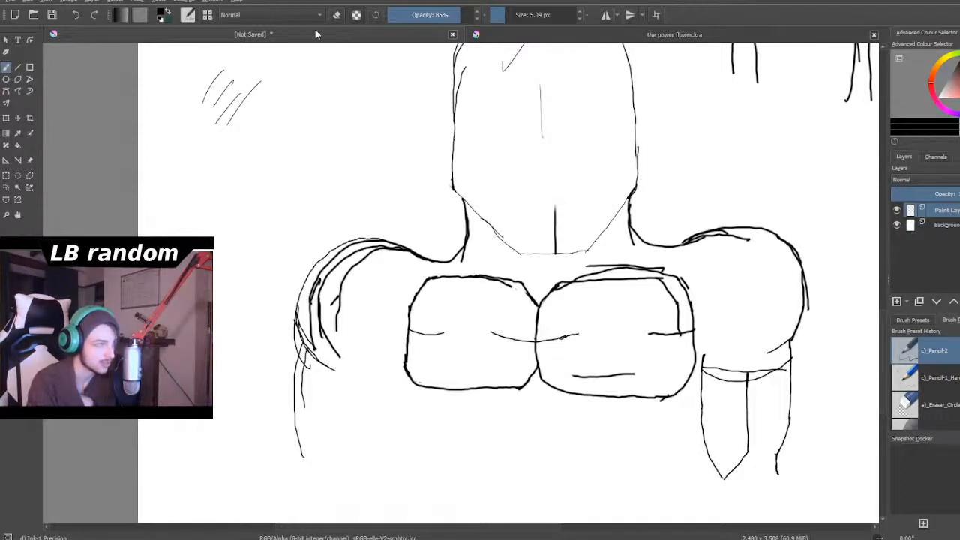
pyautogui.scroll(3, 350, 302)
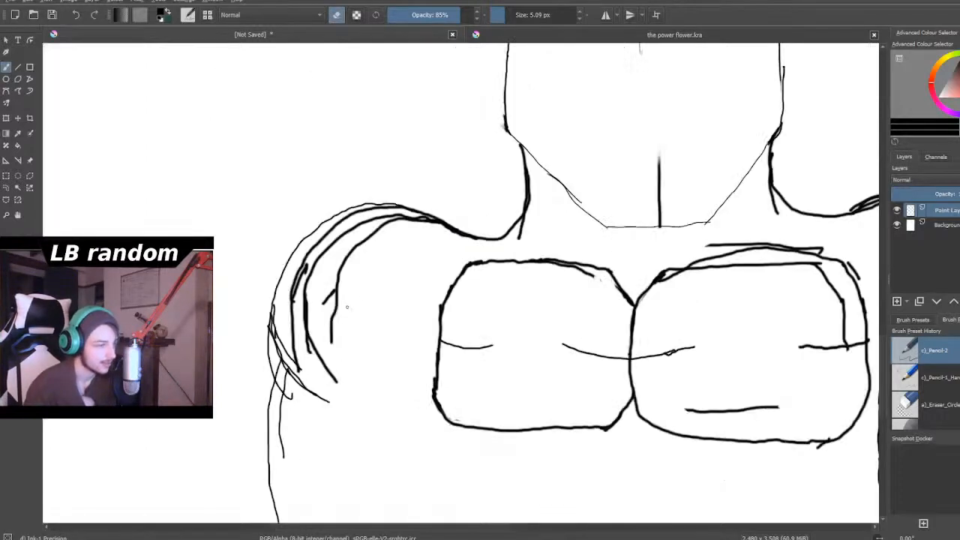
pyautogui.moveTo(523, 18)
pyautogui.mouseDown()
pyautogui.moveTo(539, 18)
pyautogui.moveTo(529, 19)
pyautogui.mouseUp()
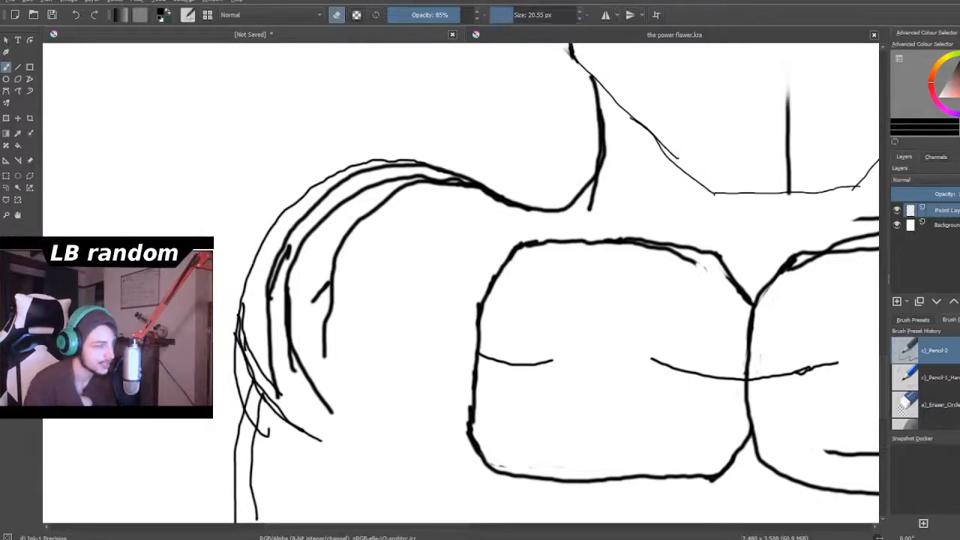
pyautogui.moveTo(333, 414)
pyautogui.mouseDown()
pyautogui.moveTo(280, 338)
pyautogui.moveTo(289, 390)
pyautogui.moveTo(274, 376)
pyautogui.moveTo(282, 400)
pyautogui.moveTo(247, 341)
pyautogui.moveTo(250, 353)
pyautogui.moveTo(246, 316)
pyautogui.moveTo(264, 365)
pyautogui.moveTo(276, 354)
pyautogui.moveTo(271, 268)
pyautogui.moveTo(267, 305)
pyautogui.moveTo(263, 298)
pyautogui.moveTo(299, 269)
pyautogui.moveTo(282, 307)
pyautogui.moveTo(312, 314)
pyautogui.moveTo(333, 278)
pyautogui.moveTo(326, 369)
pyautogui.moveTo(306, 292)
pyautogui.moveTo(289, 369)
pyautogui.moveTo(269, 349)
pyautogui.moveTo(277, 364)
pyautogui.moveTo(308, 346)
pyautogui.moveTo(338, 294)
pyautogui.mouseUp()
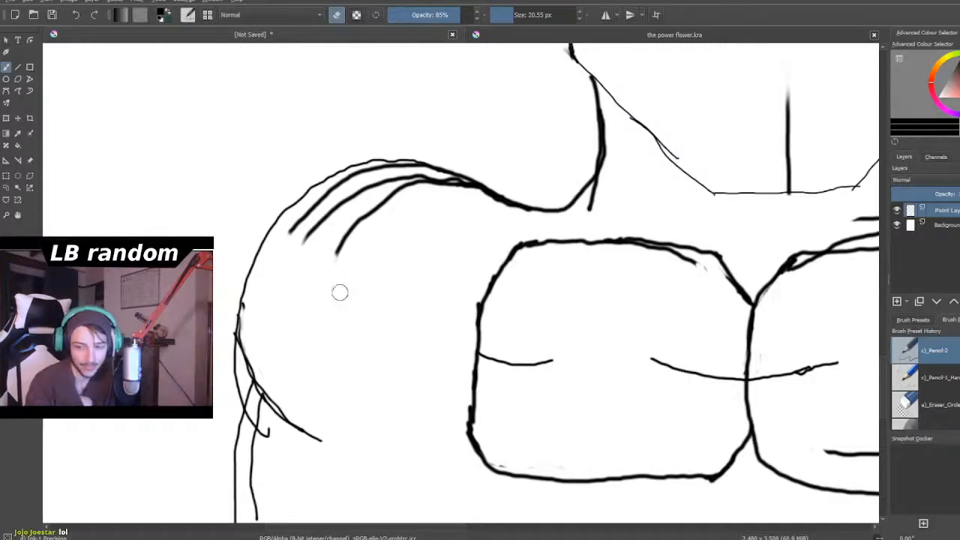
pyautogui.moveTo(345, 246)
pyautogui.mouseDown()
pyautogui.moveTo(319, 255)
pyautogui.moveTo(312, 225)
pyautogui.moveTo(289, 245)
pyautogui.moveTo(327, 215)
pyautogui.moveTo(304, 257)
pyautogui.mouseUp()
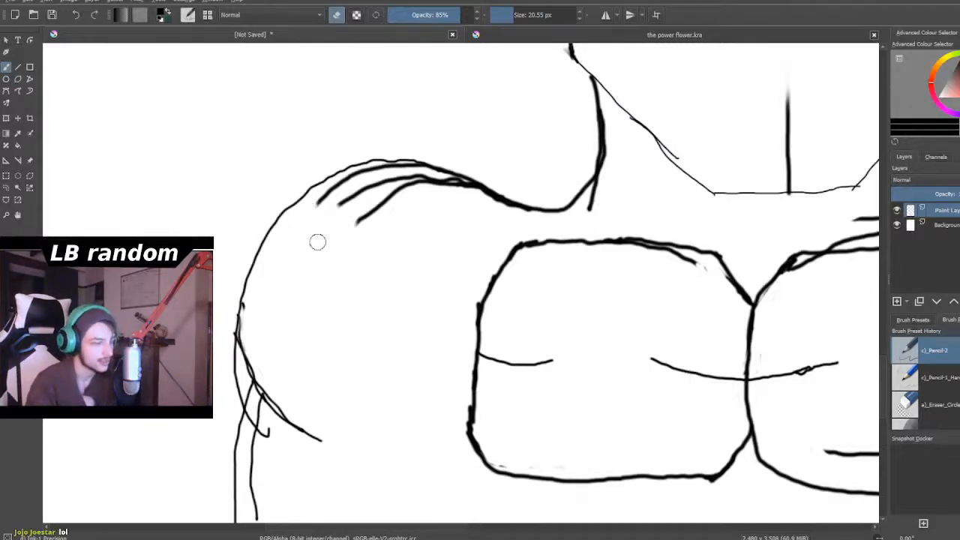
pyautogui.scroll(-5, 316, 240)
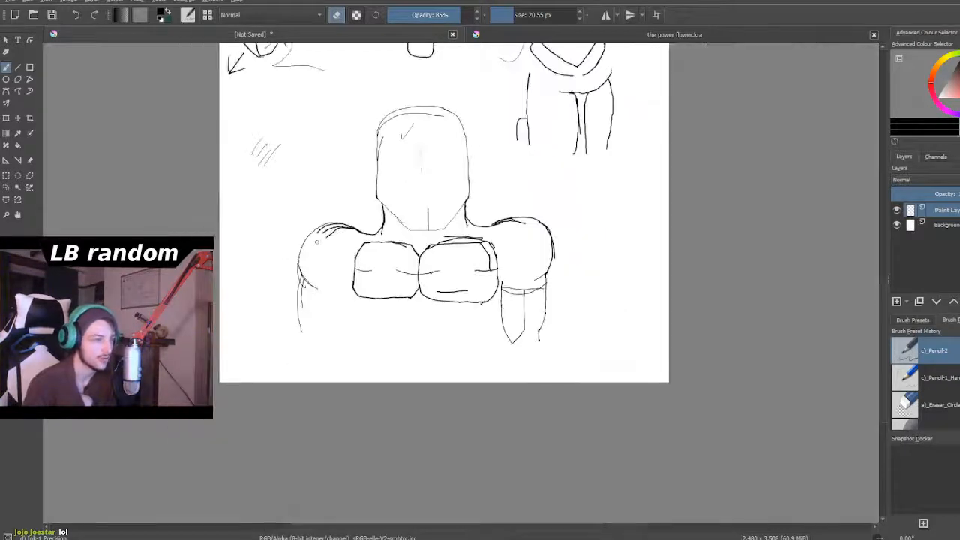
# - Erase the stray outer line and the short inner strokes on the right shoulder, leaving a single contour
pyautogui.scroll(6, 562, 286)
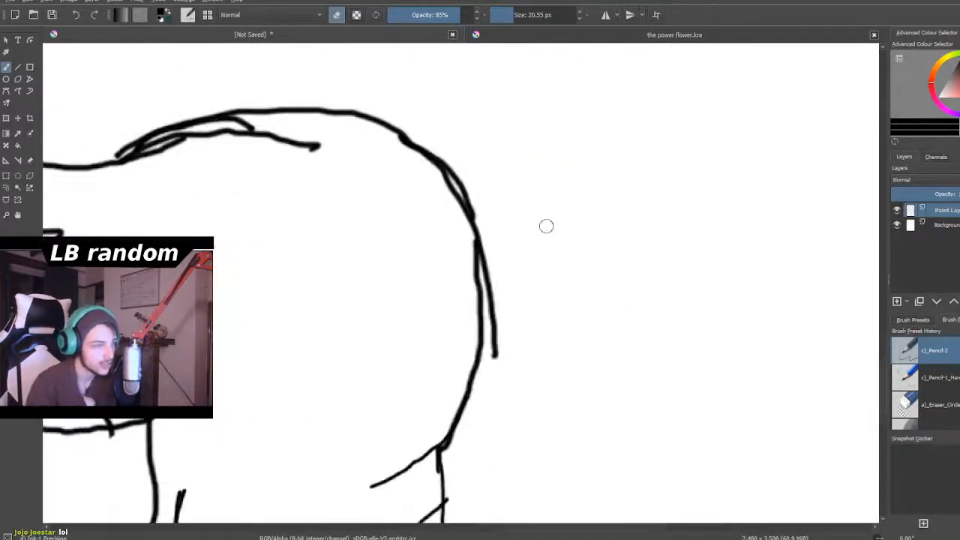
pyautogui.moveTo(517, 339)
pyautogui.mouseDown()
pyautogui.moveTo(495, 354)
pyautogui.moveTo(497, 368)
pyautogui.moveTo(490, 263)
pyautogui.moveTo(494, 325)
pyautogui.moveTo(488, 285)
pyautogui.mouseUp()
pyautogui.moveTo(315, 161)
pyautogui.mouseDown()
pyautogui.moveTo(313, 144)
pyautogui.moveTo(293, 133)
pyautogui.moveTo(276, 158)
pyautogui.mouseUp()
pyautogui.scroll(-6, 276, 158)
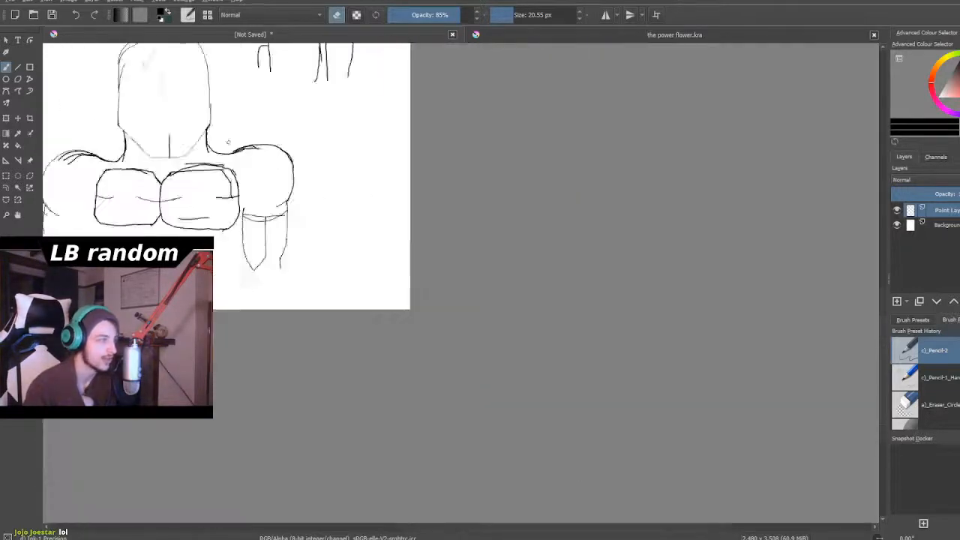
pyautogui.scroll(2, 178, 118)
pyautogui.scroll(4, 202, 142)
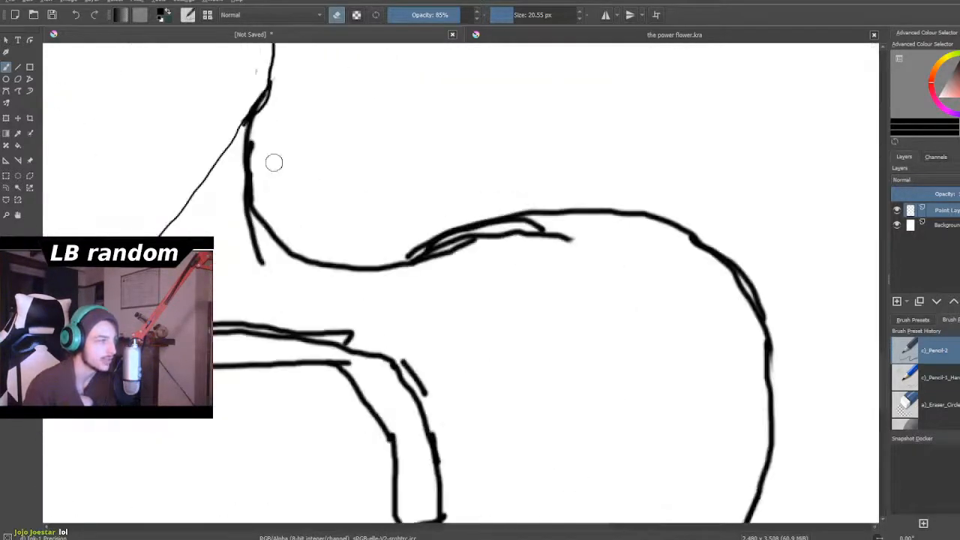
pyautogui.moveTo(568, 240)
pyautogui.mouseDown()
pyautogui.moveTo(520, 232)
pyautogui.moveTo(446, 253)
pyautogui.moveTo(491, 236)
pyautogui.moveTo(419, 231)
pyautogui.moveTo(409, 251)
pyautogui.moveTo(426, 240)
pyautogui.mouseUp()
pyautogui.scroll(-7, 462, 204)
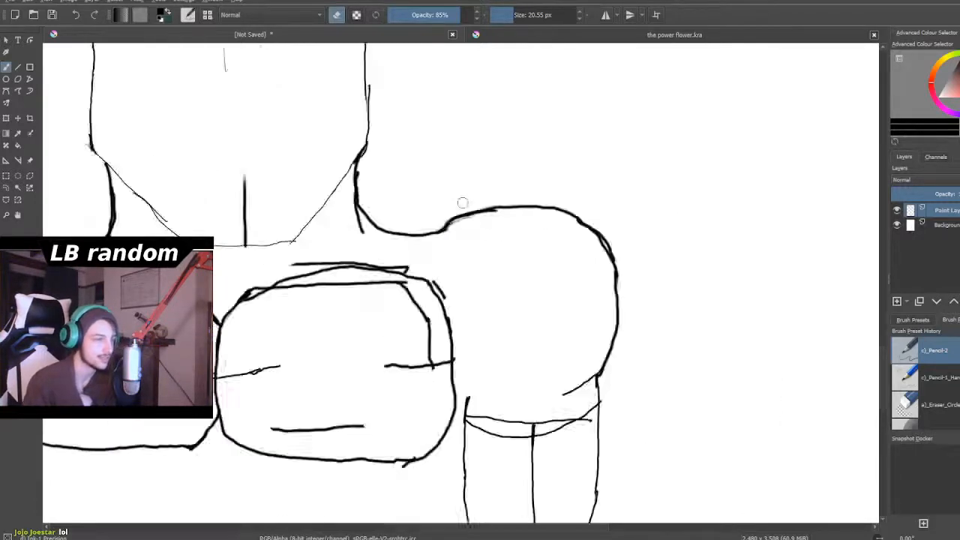
# - Erase the remaining inner strokes along the top of the left shoulder
pyautogui.scroll(5, 402, 225)
pyautogui.scroll(4, 326, 139)
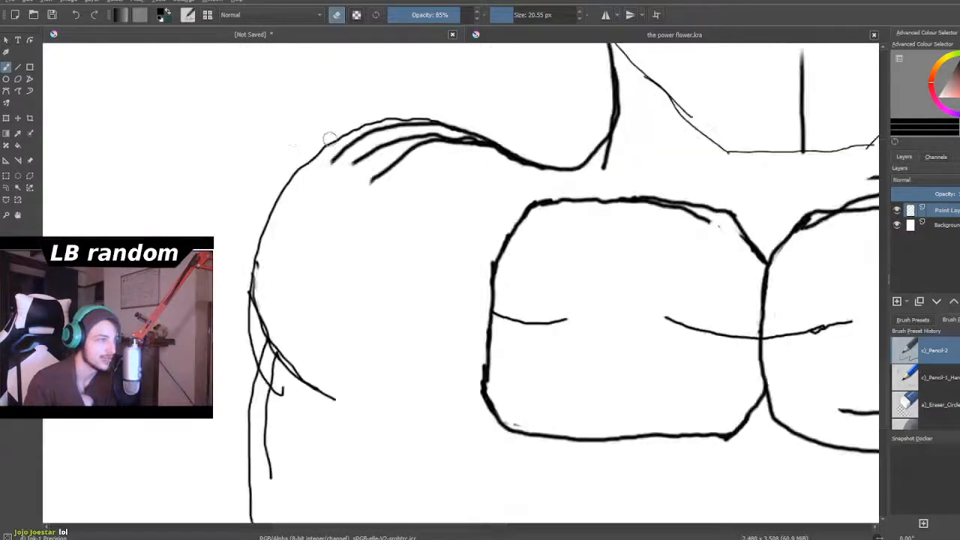
pyautogui.moveTo(472, 222)
pyautogui.mouseDown()
pyautogui.moveTo(437, 215)
pyautogui.moveTo(451, 197)
pyautogui.moveTo(444, 174)
pyautogui.moveTo(340, 215)
pyautogui.moveTo(346, 174)
pyautogui.moveTo(300, 224)
pyautogui.moveTo(451, 167)
pyautogui.moveTo(387, 176)
pyautogui.moveTo(381, 152)
pyautogui.moveTo(418, 124)
pyautogui.moveTo(502, 124)
pyautogui.moveTo(541, 166)
pyautogui.moveTo(553, 137)
pyautogui.moveTo(538, 143)
pyautogui.moveTo(598, 159)
pyautogui.moveTo(629, 154)
pyautogui.moveTo(491, 139)
pyautogui.moveTo(420, 144)
pyautogui.moveTo(495, 151)
pyautogui.moveTo(544, 142)
pyautogui.moveTo(432, 123)
pyautogui.moveTo(534, 122)
pyautogui.moveTo(465, 118)
pyautogui.mouseUp()
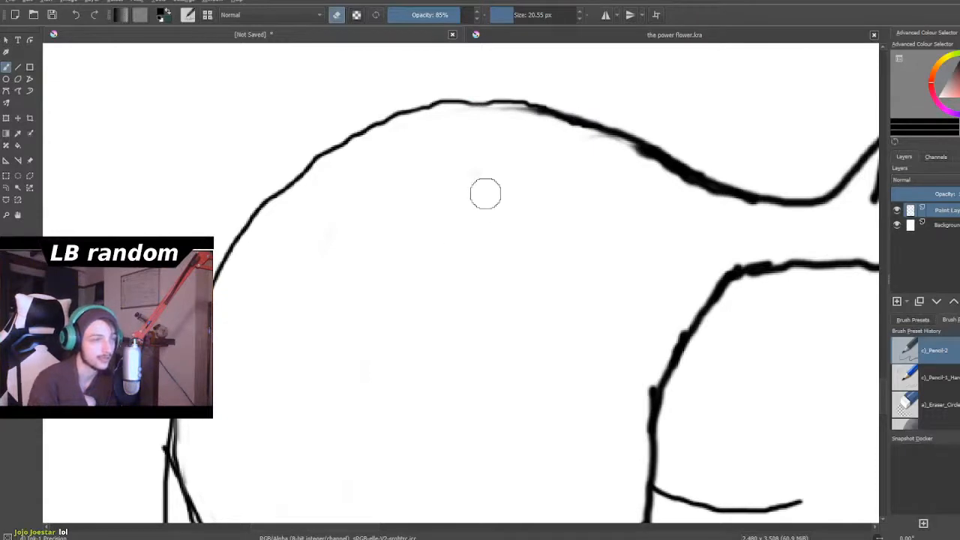
pyautogui.scroll(-6, 680, 282)
# - Erase the left arm's inner line and the hooked line end below the shoulder
pyautogui.scroll(5, 676, 322)
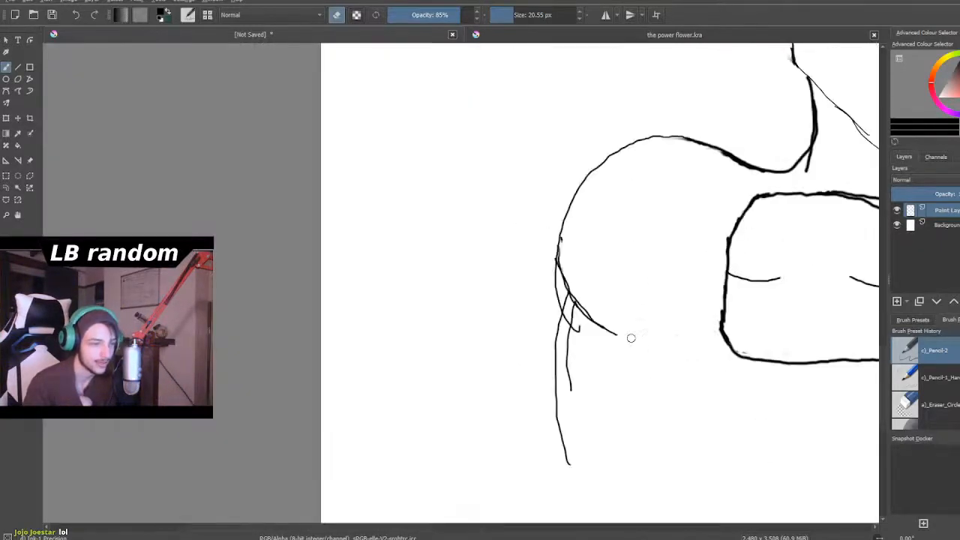
pyautogui.scroll(3, 592, 368)
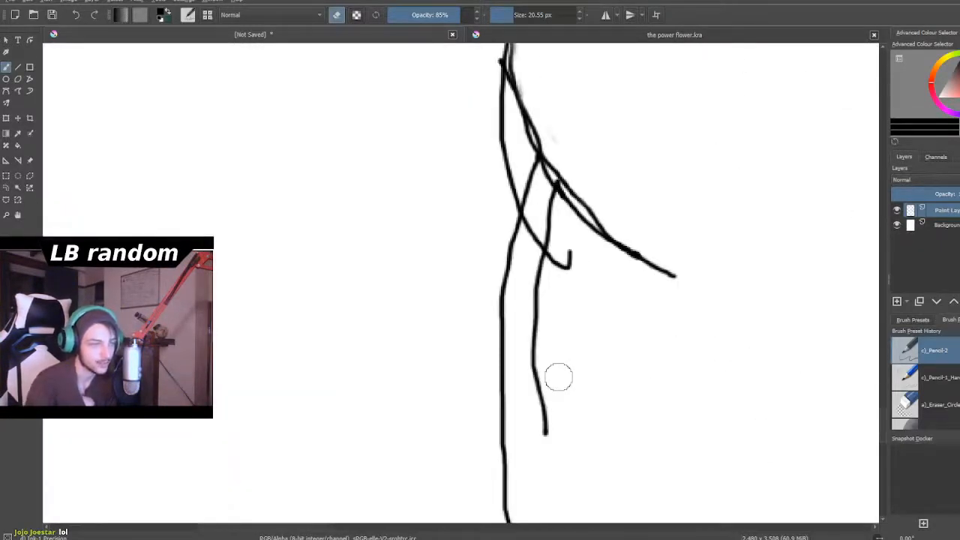
pyautogui.moveTo(559, 293)
pyautogui.mouseDown()
pyautogui.moveTo(548, 272)
pyautogui.moveTo(544, 234)
pyautogui.moveTo(537, 255)
pyautogui.moveTo(536, 214)
pyautogui.moveTo(540, 443)
pyautogui.mouseUp()
pyautogui.moveTo(543, 269)
pyautogui.mouseDown()
pyautogui.moveTo(552, 230)
pyautogui.moveTo(549, 255)
pyautogui.mouseUp()
pyautogui.scroll(-2, 548, 255)
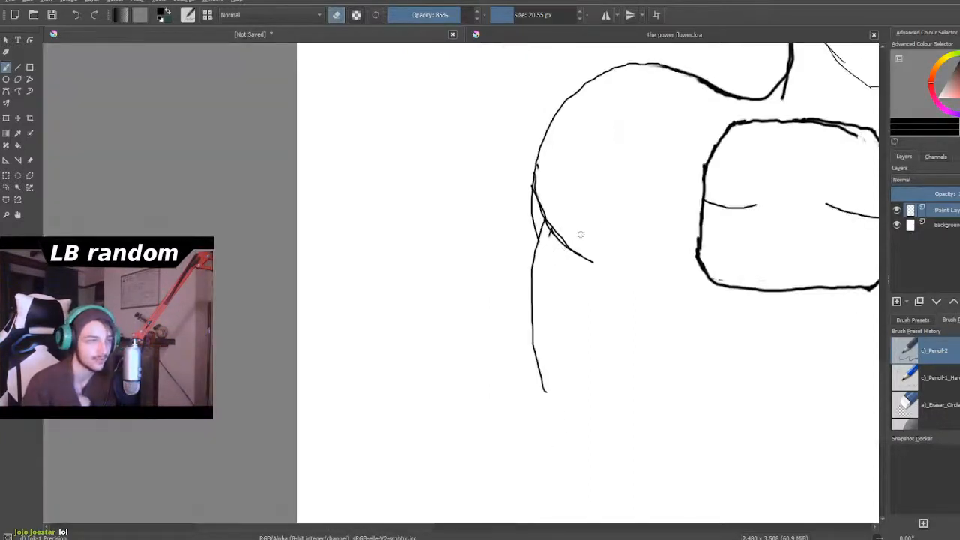
# - Reduce the eraser to 5.68 px and erase the doubled lines along the left shoulder's lower curve
pyautogui.scroll(6, 559, 178)
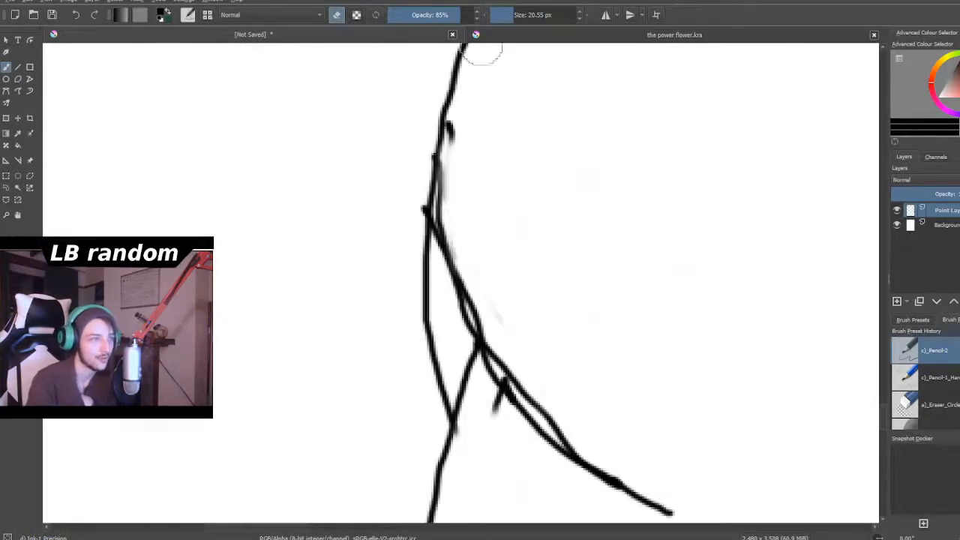
pyautogui.click(505, 16)
pyautogui.moveTo(459, 127); pyautogui.dragTo(449, 129)
pyautogui.moveTo(452, 178)
pyautogui.mouseDown()
pyautogui.moveTo(443, 172)
pyautogui.moveTo(439, 199)
pyautogui.moveTo(448, 240)
pyautogui.moveTo(470, 289)
pyautogui.moveTo(498, 316)
pyautogui.moveTo(471, 298)
pyautogui.moveTo(478, 334)
pyautogui.moveTo(485, 323)
pyautogui.moveTo(509, 385)
pyautogui.moveTo(560, 429)
pyautogui.mouseUp()
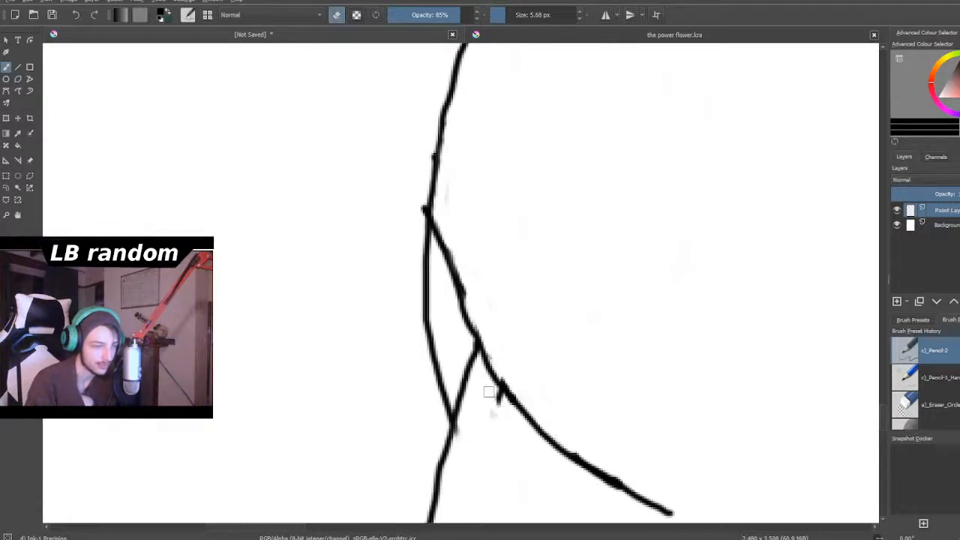
# - Examine the cleaned-up left shoulder against the right shoulder and chest plates
pyautogui.scroll(-8, 490, 401)
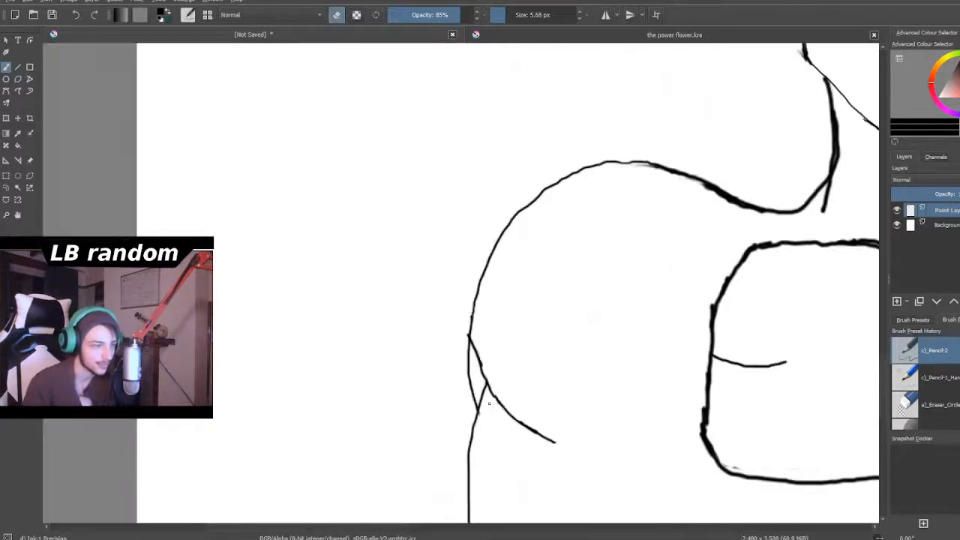
pyautogui.scroll(4, 620, 463)
pyautogui.scroll(-4, 620, 464)
pyautogui.scroll(4, 620, 464)
pyautogui.scroll(-4, 619, 465)
pyautogui.scroll(4, 620, 465)
pyautogui.scroll(-5, 620, 465)
pyautogui.scroll(5, 755, 422)
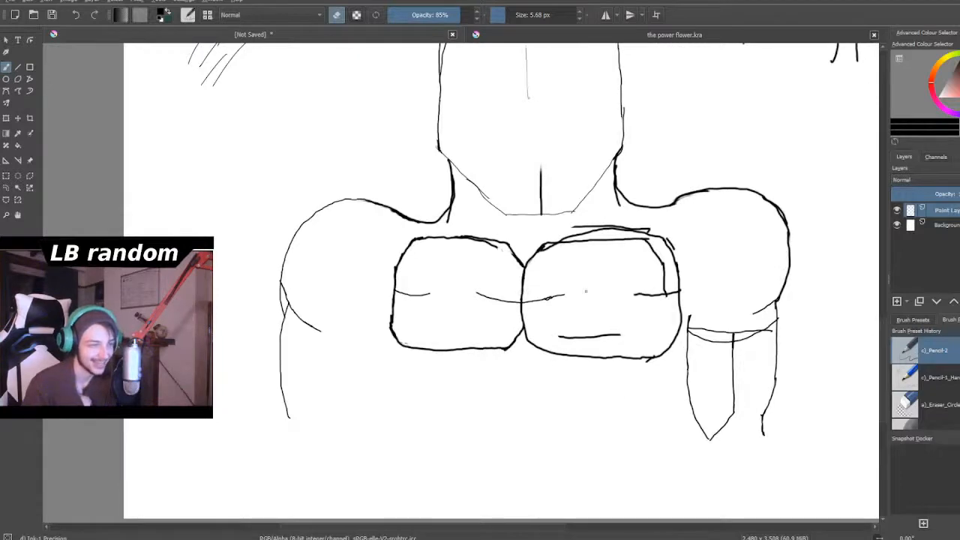
# - Set the eraser to 9.29 px and erase the inner duplicate outline along the right chest plate's top and right side
pyautogui.scroll(3, 620, 225)
pyautogui.scroll(2, 682, 317)
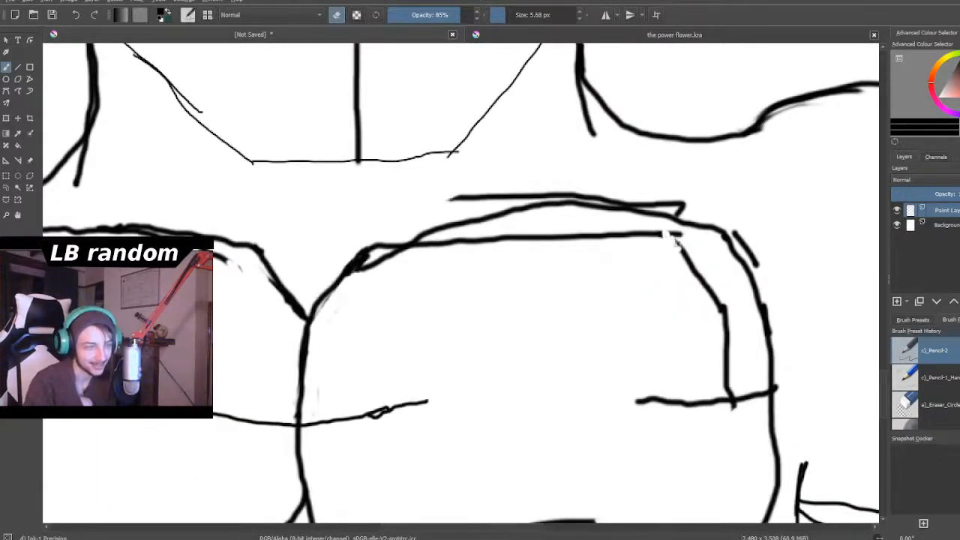
pyautogui.click(523, 15)
pyautogui.moveTo(574, 263); pyautogui.dragTo(568, 251)
pyautogui.moveTo(530, 17); pyautogui.dragTo(508, 17)
pyautogui.moveTo(497, 240)
pyautogui.mouseDown()
pyautogui.moveTo(517, 248)
pyautogui.moveTo(518, 228)
pyautogui.moveTo(488, 241)
pyautogui.mouseUp()
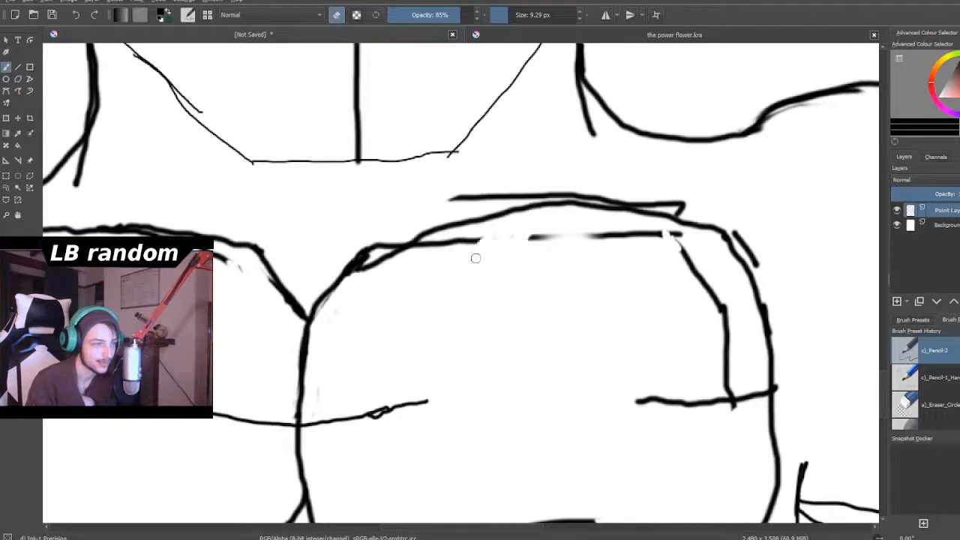
pyautogui.moveTo(557, 237); pyautogui.dragTo(529, 239)
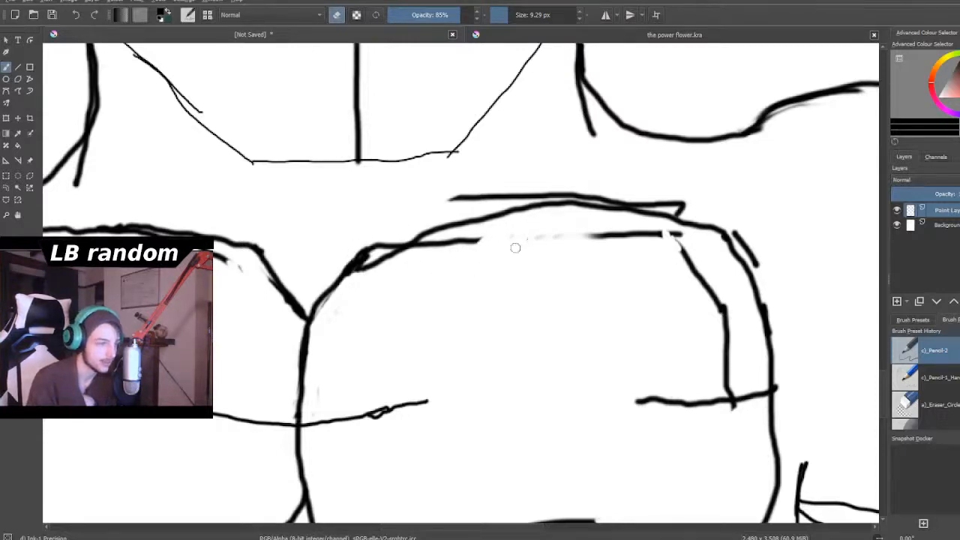
pyautogui.moveTo(464, 249); pyautogui.dragTo(466, 236)
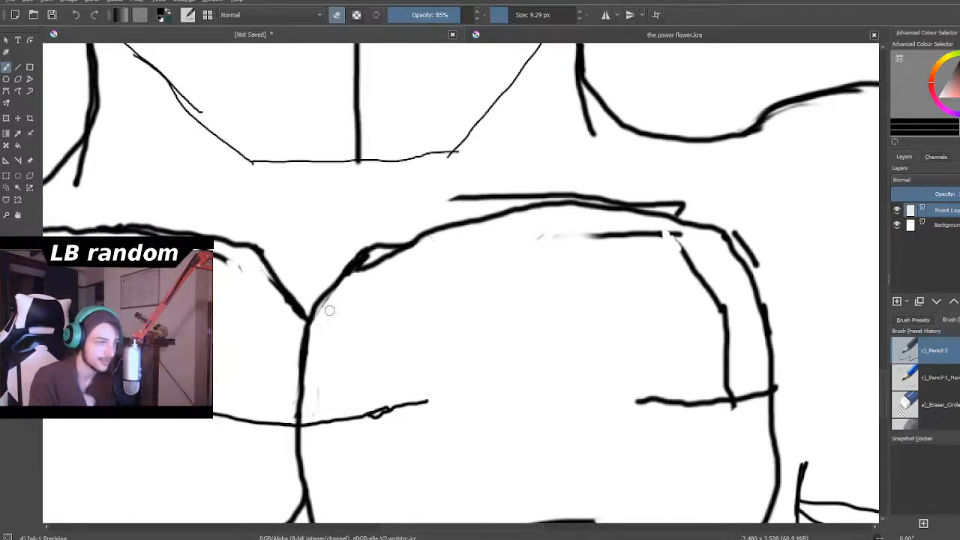
pyautogui.moveTo(540, 235); pyautogui.dragTo(676, 236)
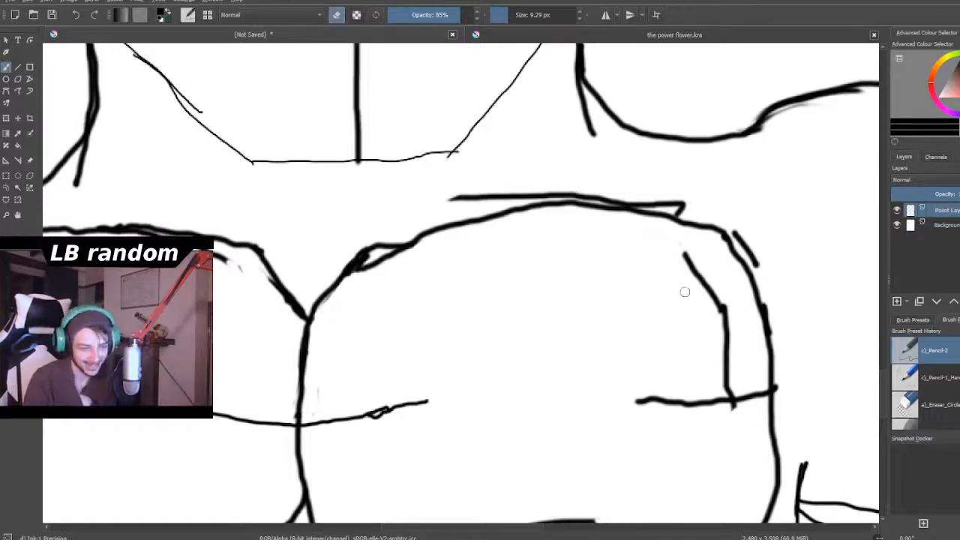
pyautogui.moveTo(695, 275)
pyautogui.mouseDown()
pyautogui.moveTo(727, 341)
pyautogui.moveTo(726, 310)
pyautogui.moveTo(729, 365)
pyautogui.mouseUp()
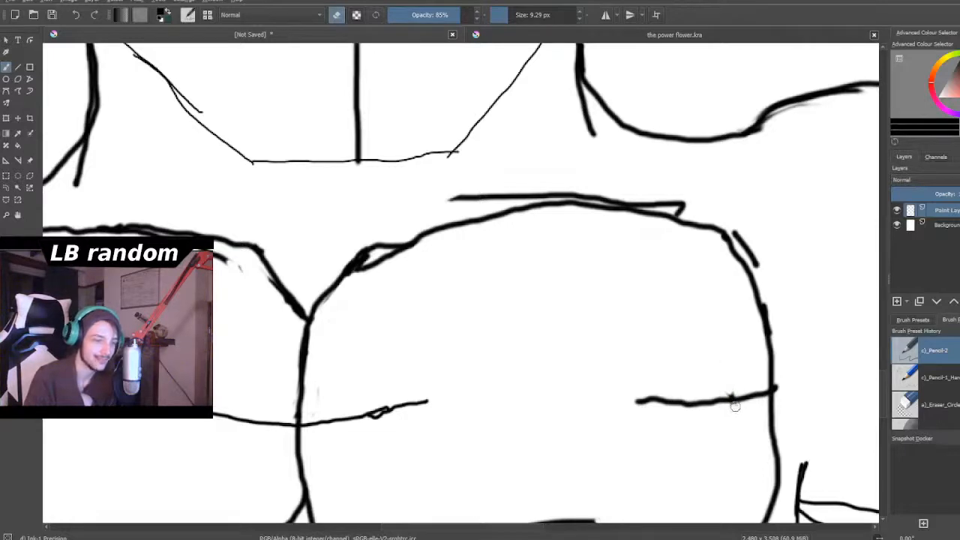
# - Erase the stray outer lines above the right chest plate and beside its upper-right corner
pyautogui.scroll(-4, 570, 294)
pyautogui.scroll(2, 559, 261)
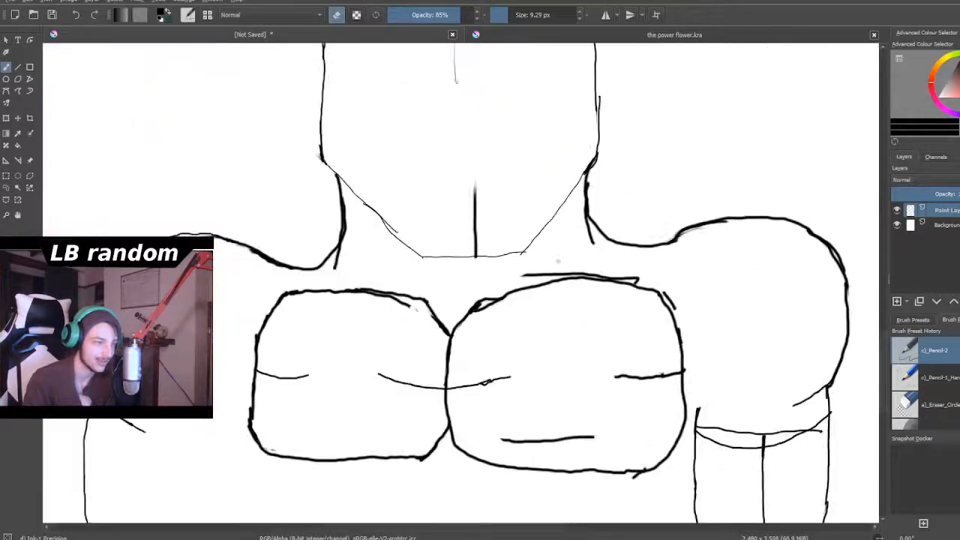
pyautogui.scroll(2, 559, 262)
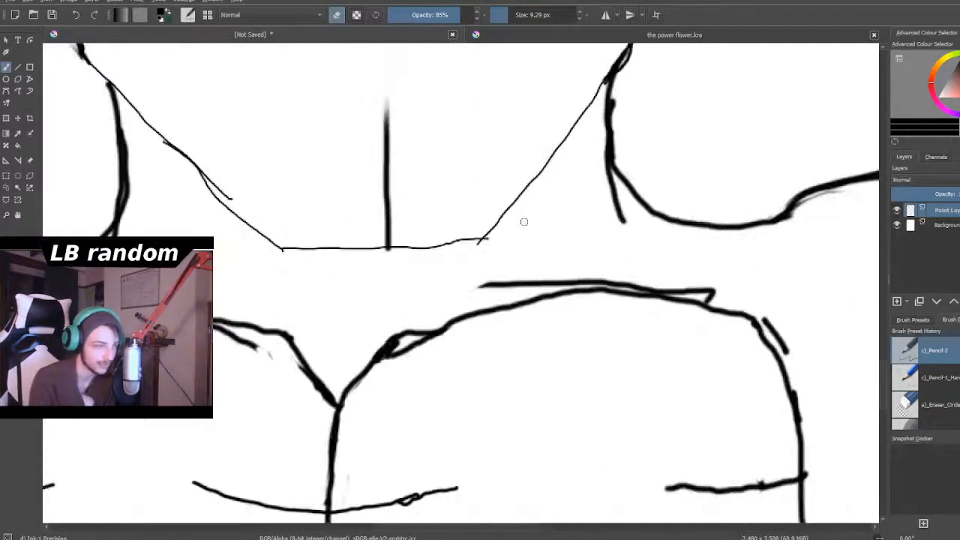
pyautogui.moveTo(478, 286)
pyautogui.mouseDown()
pyautogui.moveTo(573, 279)
pyautogui.moveTo(622, 287)
pyautogui.mouseUp()
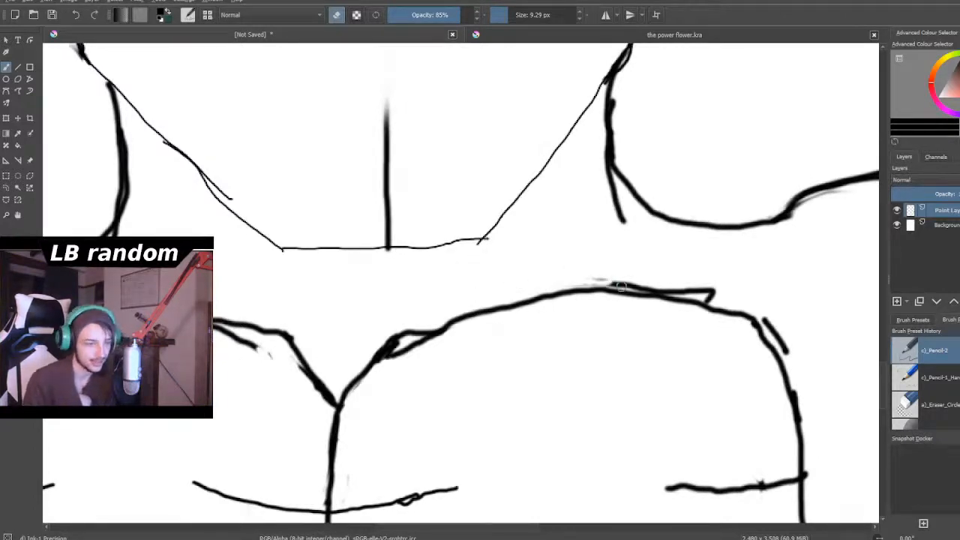
pyautogui.scroll(-2, 661, 307)
pyautogui.scroll(2, 749, 383)
pyautogui.scroll(1, 749, 392)
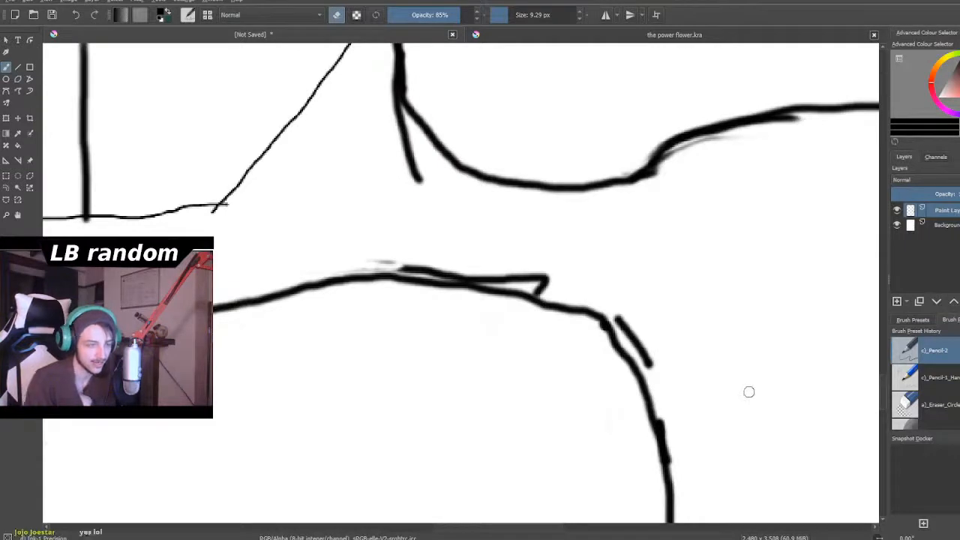
pyautogui.moveTo(636, 317)
pyautogui.mouseDown()
pyautogui.moveTo(623, 330)
pyautogui.moveTo(650, 375)
pyautogui.mouseUp()
pyautogui.moveTo(388, 260)
pyautogui.mouseDown()
pyautogui.moveTo(378, 259)
pyautogui.moveTo(470, 276)
pyautogui.mouseUp()
pyautogui.moveTo(493, 278)
pyautogui.mouseDown()
pyautogui.moveTo(545, 275)
pyautogui.moveTo(522, 261)
pyautogui.moveTo(563, 276)
pyautogui.moveTo(536, 274)
pyautogui.moveTo(552, 281)
pyautogui.moveTo(529, 282)
pyautogui.mouseUp()
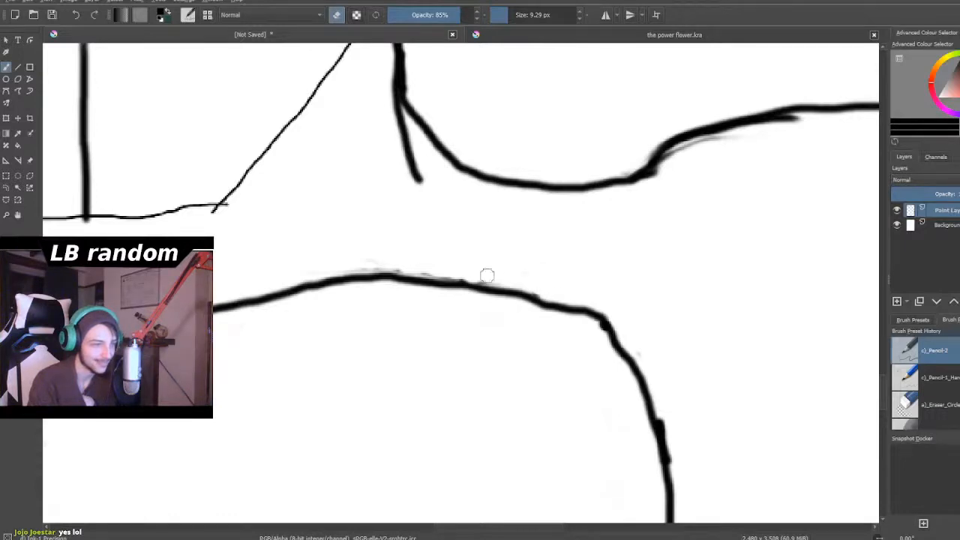
# - Erase the doubled line at the right chest plate's upper-left corner and check the whole figure
pyautogui.scroll(-7, 300, 279)
pyautogui.scroll(3, 289, 298)
pyautogui.scroll(5, 289, 290)
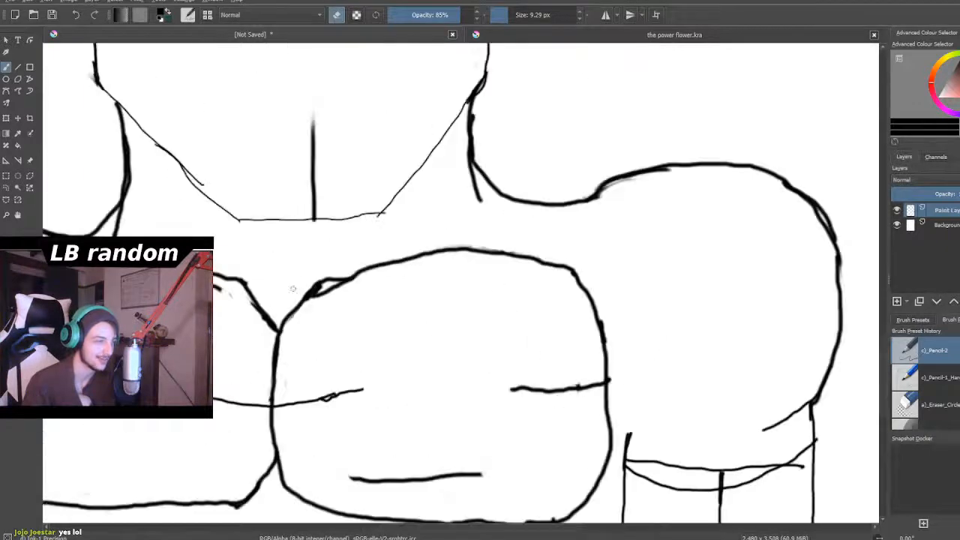
pyautogui.moveTo(401, 262)
pyautogui.mouseDown()
pyautogui.moveTo(358, 269)
pyautogui.moveTo(308, 303)
pyautogui.moveTo(404, 258)
pyautogui.moveTo(358, 269)
pyautogui.mouseUp()
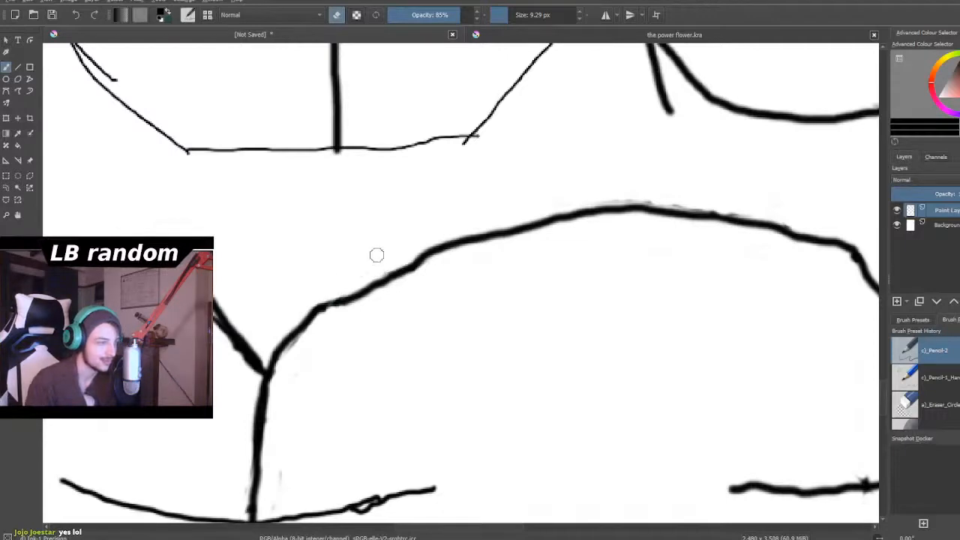
pyautogui.scroll(-6, 376, 253)
pyautogui.scroll(-1, 389, 269)
pyautogui.scroll(1, 372, 236)
pyautogui.scroll(-1, 367, 278)
pyautogui.scroll(2, 335, 342)
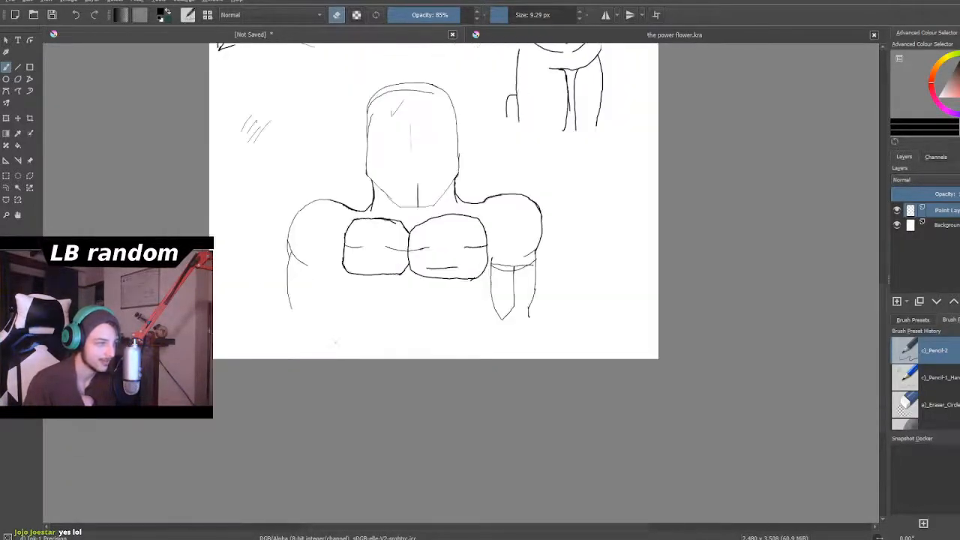
# - Erase the upper duplicate line across the top of the right upper arm, keeping the lower curved line
pyautogui.scroll(2, 335, 341)
pyautogui.scroll(-2, 528, 290)
pyautogui.scroll(3, 620, 301)
pyautogui.scroll(1, 572, 269)
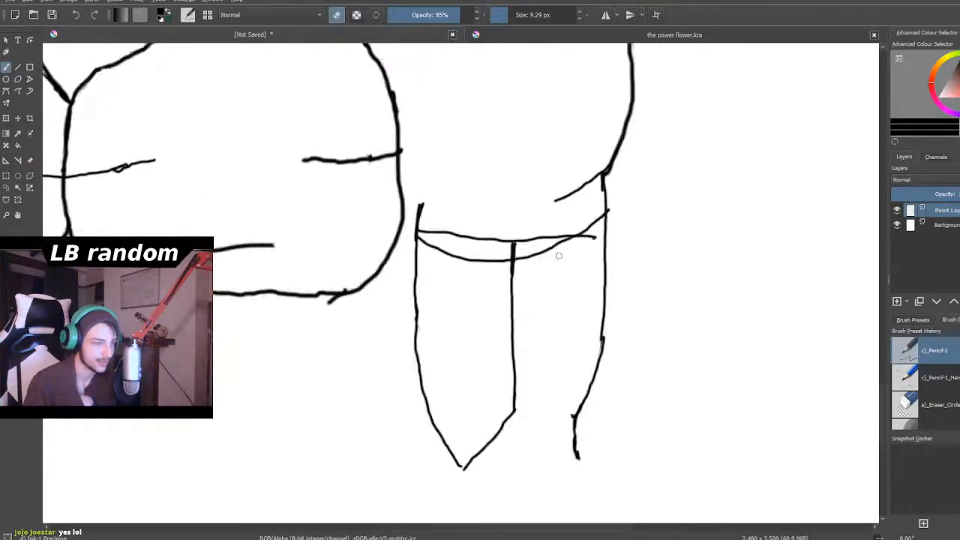
pyautogui.scroll(2, 553, 212)
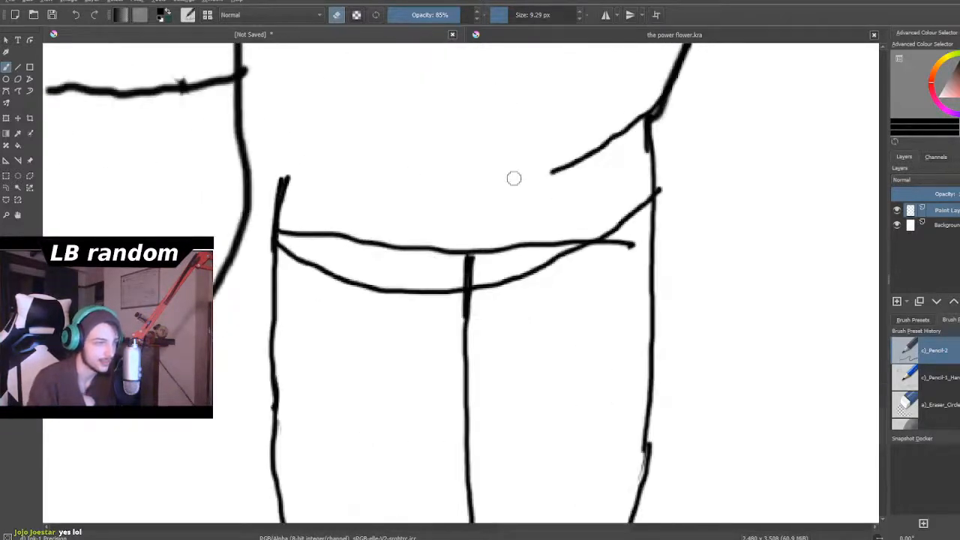
pyautogui.moveTo(457, 250)
pyautogui.mouseDown()
pyautogui.moveTo(431, 230)
pyautogui.moveTo(418, 263)
pyautogui.moveTo(412, 236)
pyautogui.moveTo(461, 251)
pyautogui.moveTo(463, 277)
pyautogui.moveTo(487, 256)
pyautogui.moveTo(467, 266)
pyautogui.moveTo(454, 252)
pyautogui.moveTo(431, 271)
pyautogui.moveTo(410, 229)
pyautogui.moveTo(392, 261)
pyautogui.moveTo(382, 234)
pyautogui.moveTo(404, 261)
pyautogui.moveTo(376, 234)
pyautogui.moveTo(381, 255)
pyautogui.moveTo(346, 233)
pyautogui.moveTo(325, 231)
pyautogui.moveTo(318, 242)
pyautogui.moveTo(285, 233)
pyautogui.mouseUp()
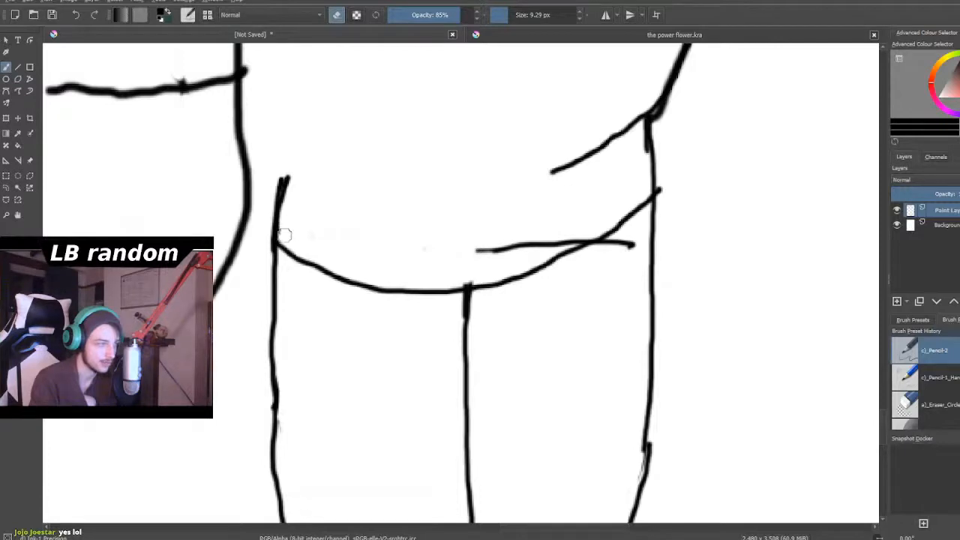
pyautogui.moveTo(480, 251)
pyautogui.mouseDown()
pyautogui.moveTo(541, 240)
pyautogui.moveTo(534, 243)
pyautogui.moveTo(642, 241)
pyautogui.moveTo(641, 262)
pyautogui.moveTo(607, 248)
pyautogui.mouseUp()
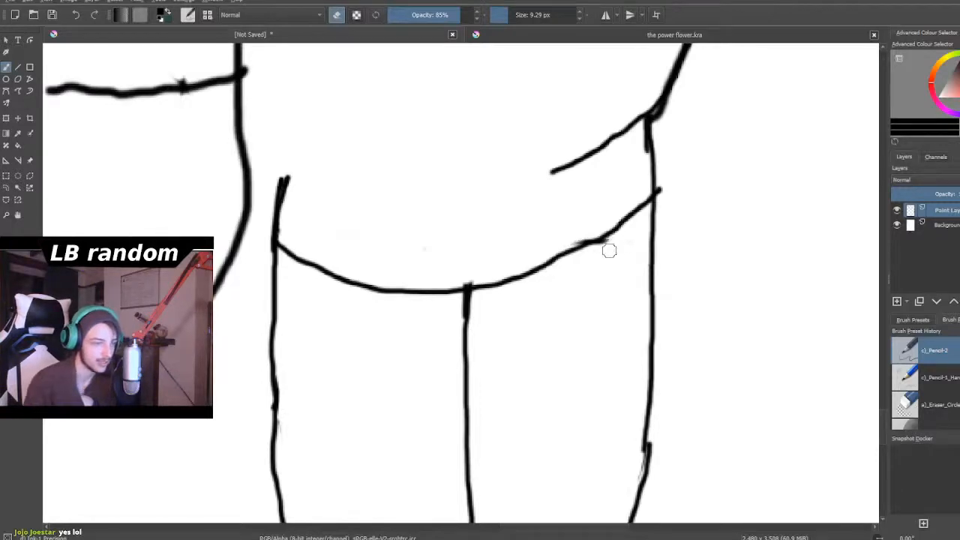
# - Examine the cleaned-up right upper arm against the chest plates and the left shoulder
pyautogui.scroll(-5, 604, 300)
pyautogui.scroll(4, 586, 381)
pyautogui.scroll(-3, 586, 380)
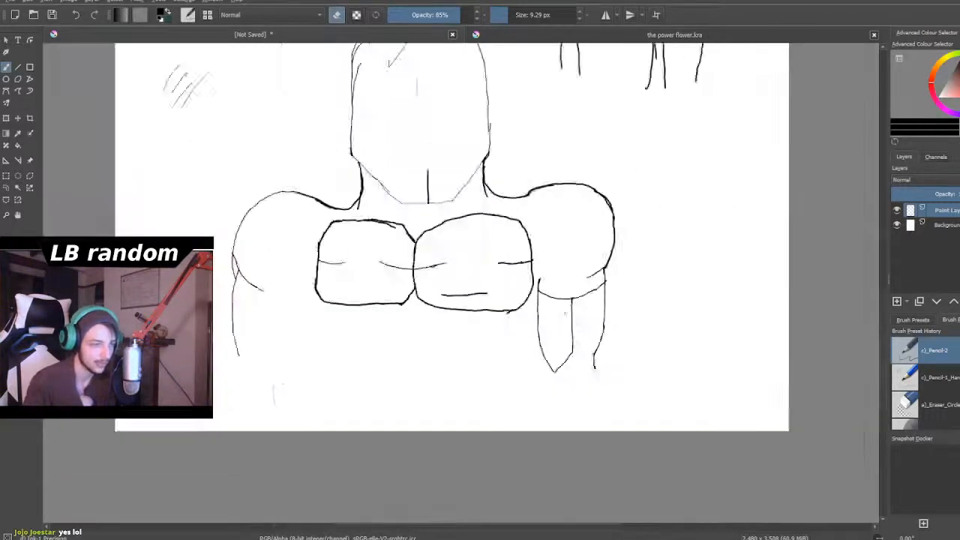
pyautogui.scroll(3, 569, 217)
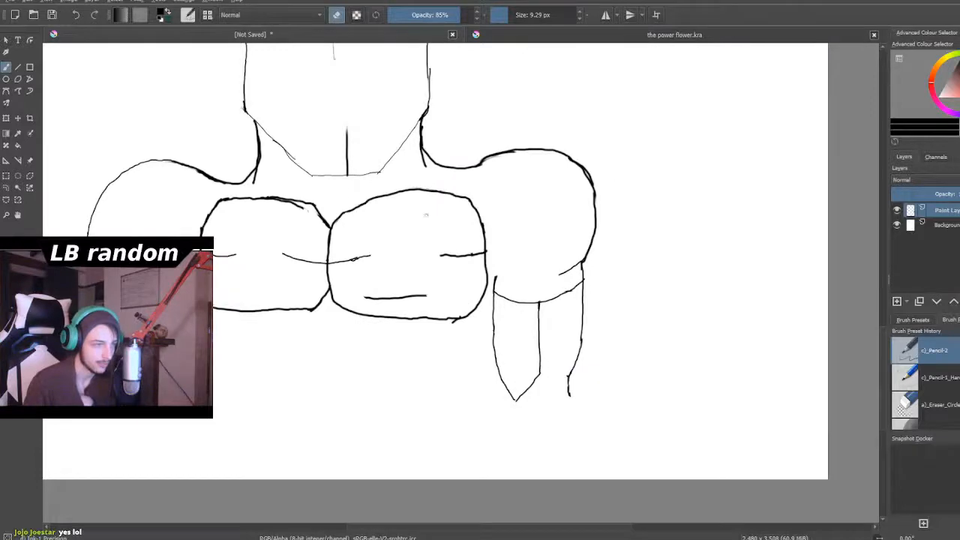
pyautogui.scroll(-4, 360, 232)
pyautogui.scroll(3, 360, 233)
pyautogui.scroll(-2, 360, 233)
pyautogui.scroll(5, 314, 201)
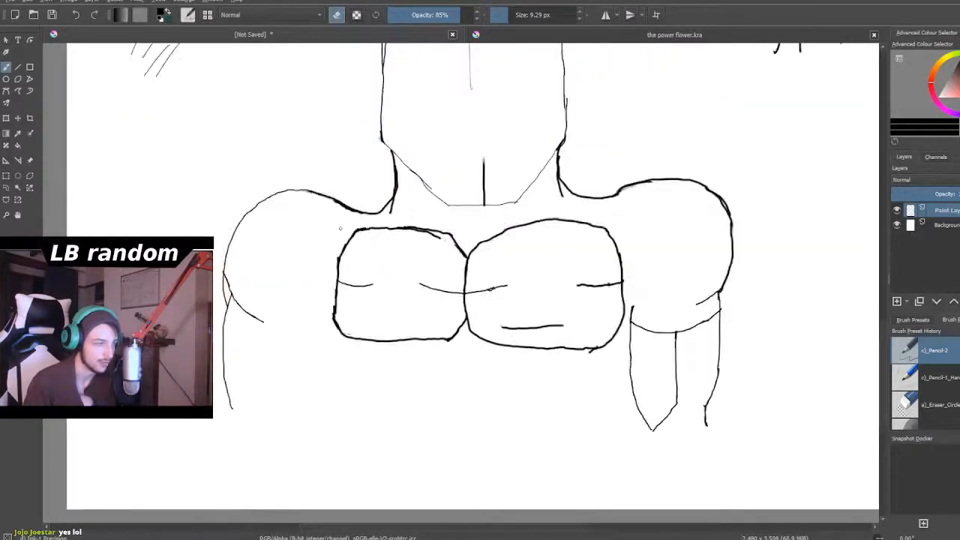
pyautogui.scroll(-2, 348, 230)
pyautogui.scroll(-2, 320, 276)
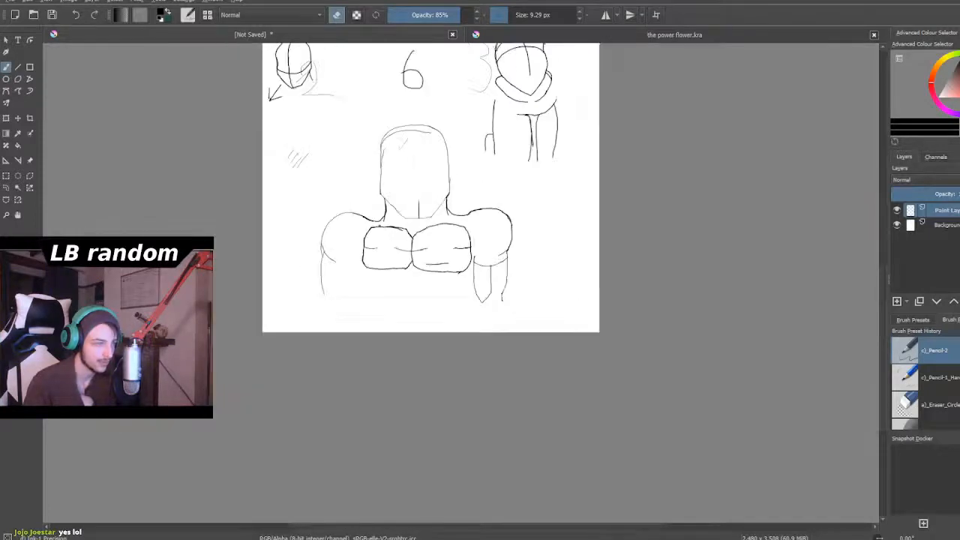
# - Erase the stray outer line where the left shoulder's lower edge meets the upper arm
pyautogui.scroll(3, 319, 277)
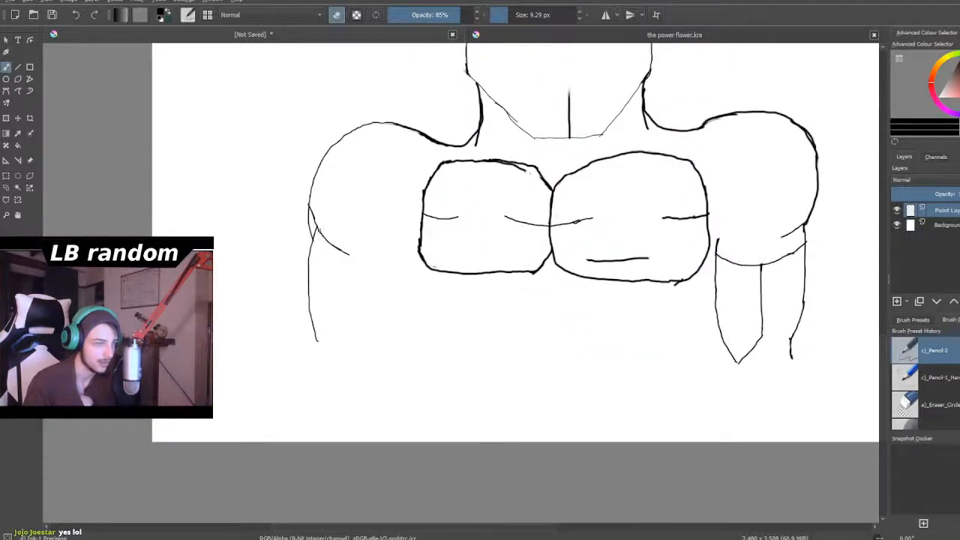
pyautogui.scroll(4, 318, 230)
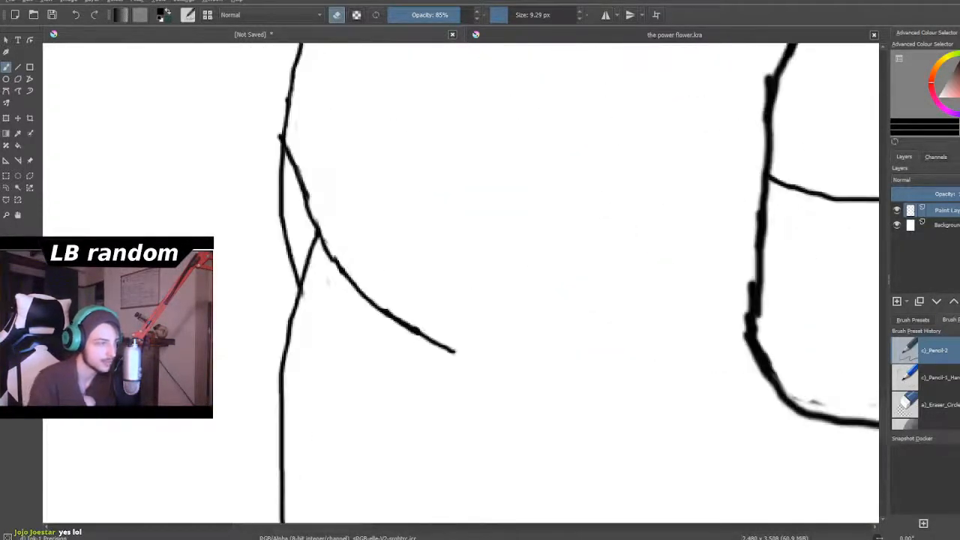
pyautogui.moveTo(273, 223)
pyautogui.mouseDown()
pyautogui.moveTo(285, 216)
pyautogui.moveTo(282, 181)
pyautogui.mouseUp()
pyautogui.moveTo(286, 237)
pyautogui.mouseDown()
pyautogui.moveTo(291, 283)
pyautogui.moveTo(294, 221)
pyautogui.mouseUp()
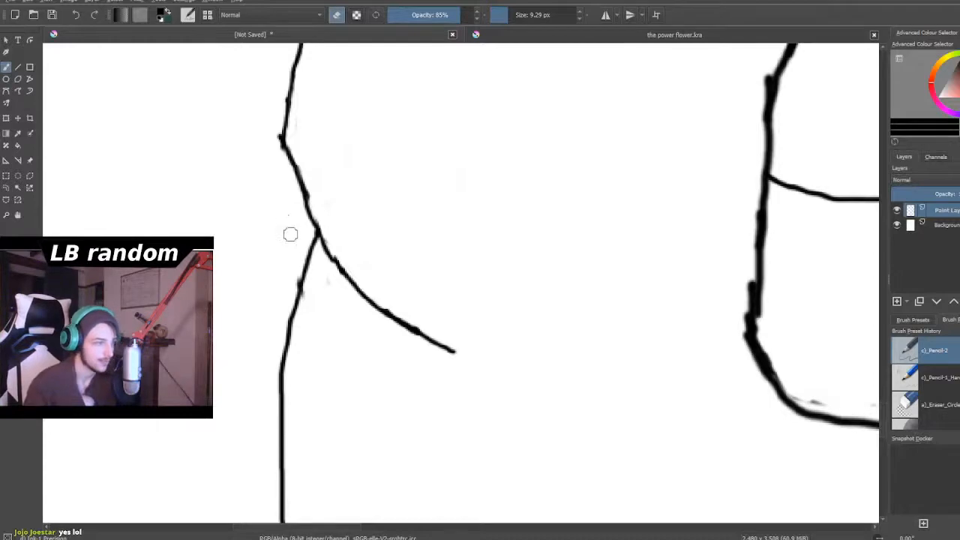
pyautogui.scroll(-5, 289, 232)
pyautogui.scroll(-6, 312, 248)
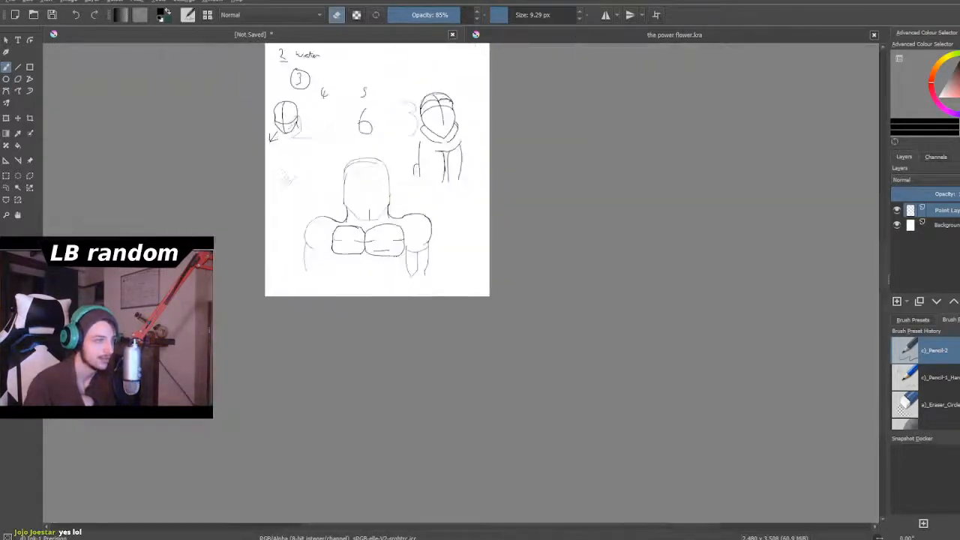
# - Switch from erasing back to drawing and sketch both torso sides, tapering inward below the outer corners of the chest plates
pyautogui.click(342, 16)
pyautogui.scroll(-3, 286, 263)
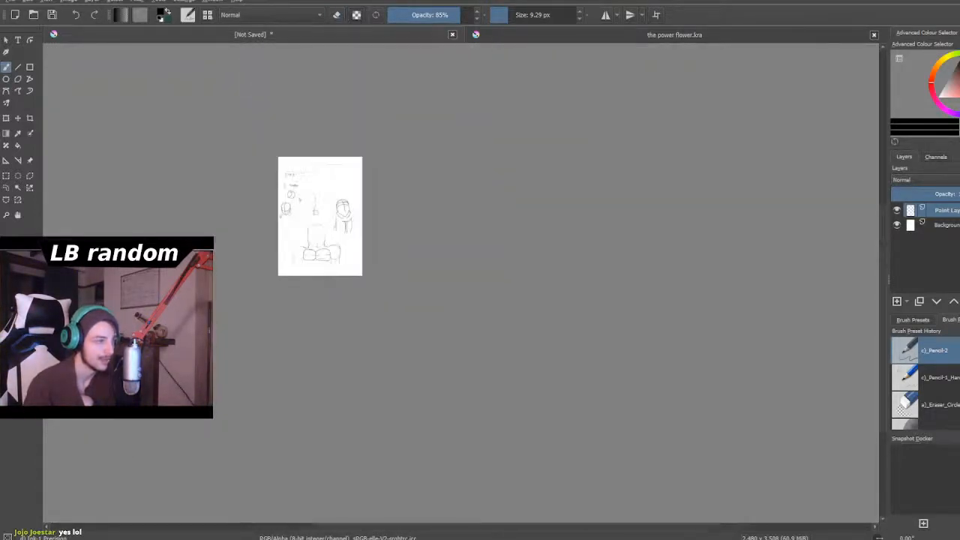
pyautogui.scroll(3, 288, 241)
pyautogui.scroll(6, 346, 308)
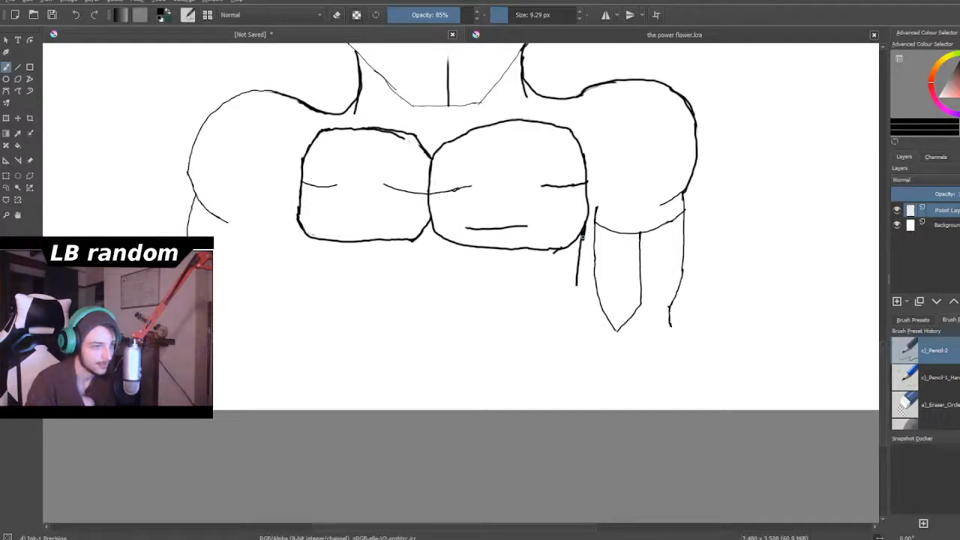
pyautogui.moveTo(582, 246); pyautogui.dragTo(570, 336)
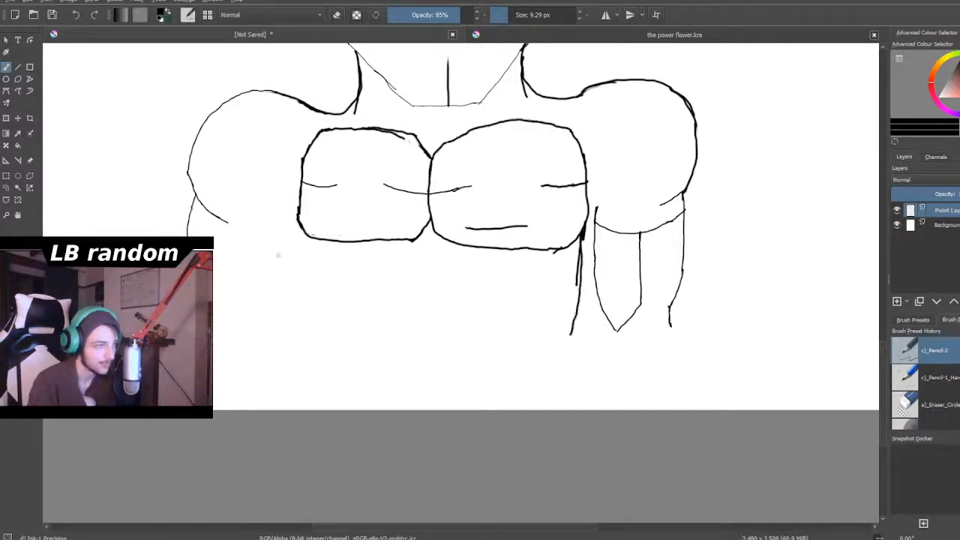
pyautogui.moveTo(299, 231); pyautogui.dragTo(293, 286)
pyautogui.moveTo(300, 231); pyautogui.dragTo(315, 349)
pyautogui.moveTo(575, 318); pyautogui.dragTo(563, 369)
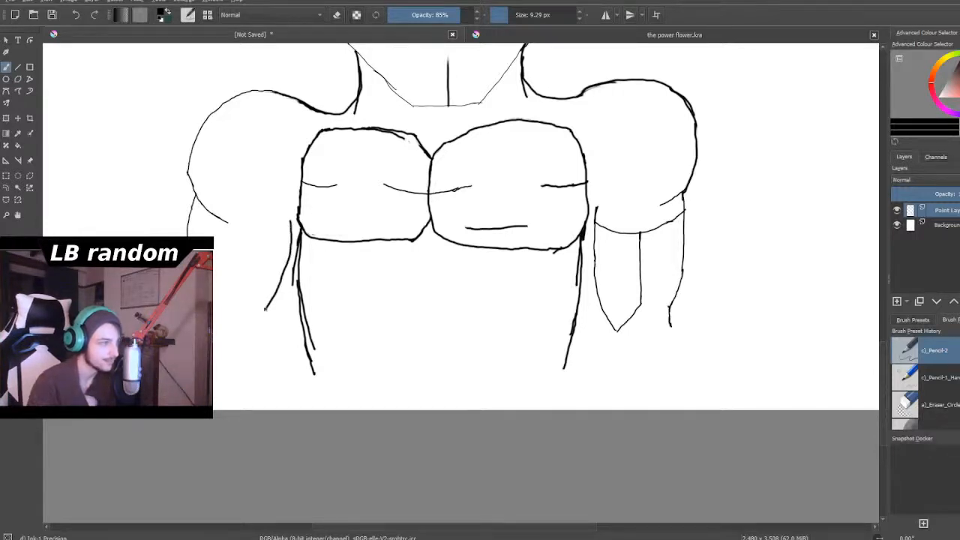
# - Reinforce the left upper arm's inner and outer edges and join them with a curved line beneath the shoulder
pyautogui.scroll(-5, 268, 305)
pyautogui.scroll(5, 255, 300)
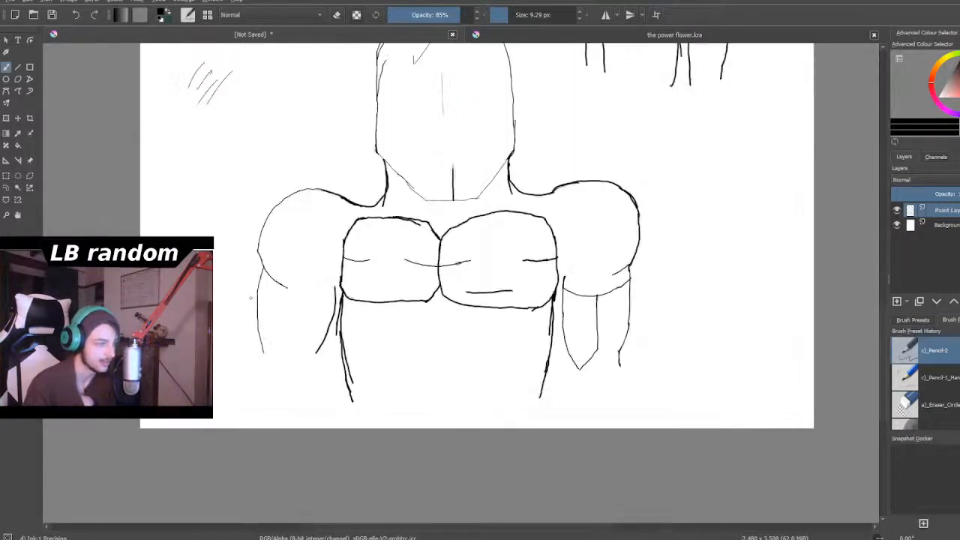
pyautogui.scroll(2, 328, 412)
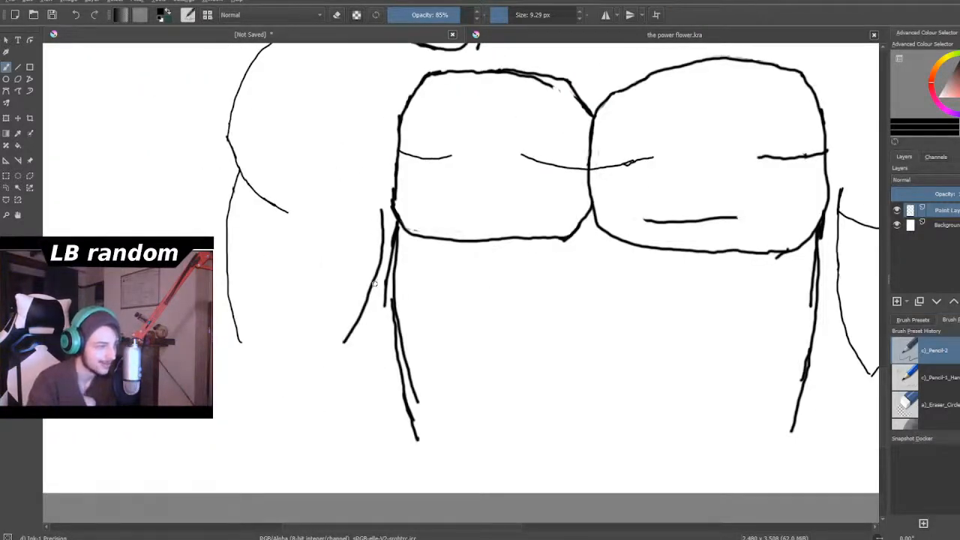
pyautogui.moveTo(377, 272); pyautogui.dragTo(352, 347)
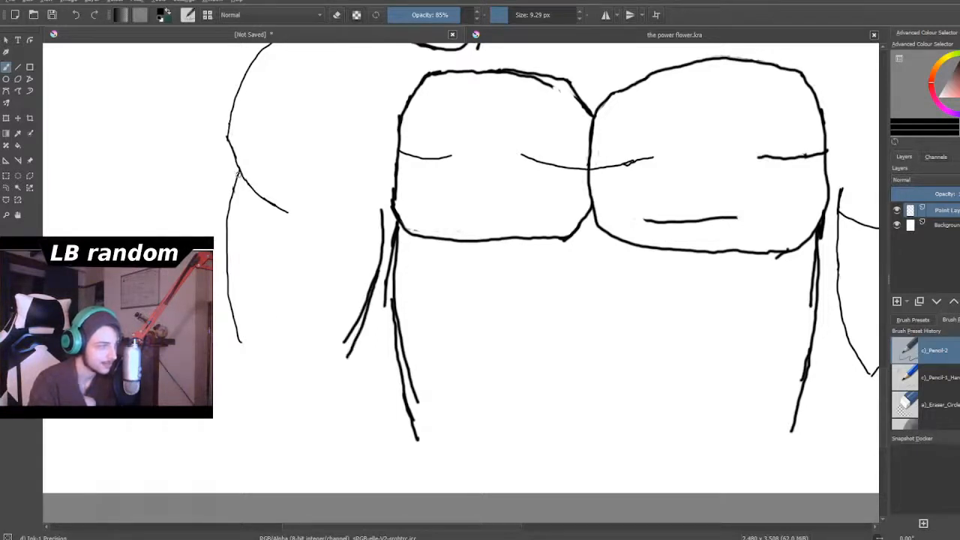
pyautogui.moveTo(231, 192)
pyautogui.mouseDown()
pyautogui.moveTo(227, 268)
pyautogui.moveTo(252, 350)
pyautogui.mouseUp()
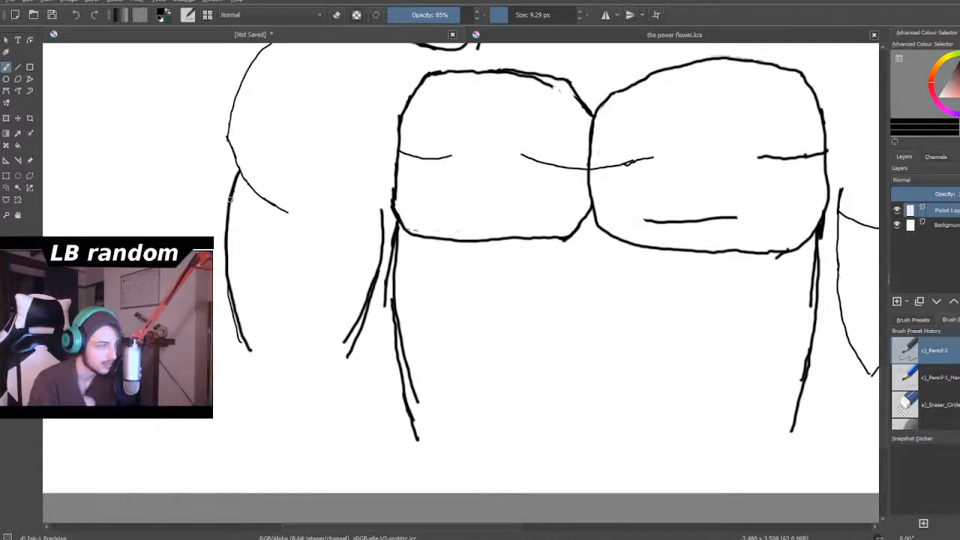
pyautogui.moveTo(229, 199)
pyautogui.mouseDown()
pyautogui.moveTo(266, 242)
pyautogui.moveTo(303, 254)
pyautogui.moveTo(380, 240)
pyautogui.mouseUp()
pyautogui.scroll(-4, 379, 242)
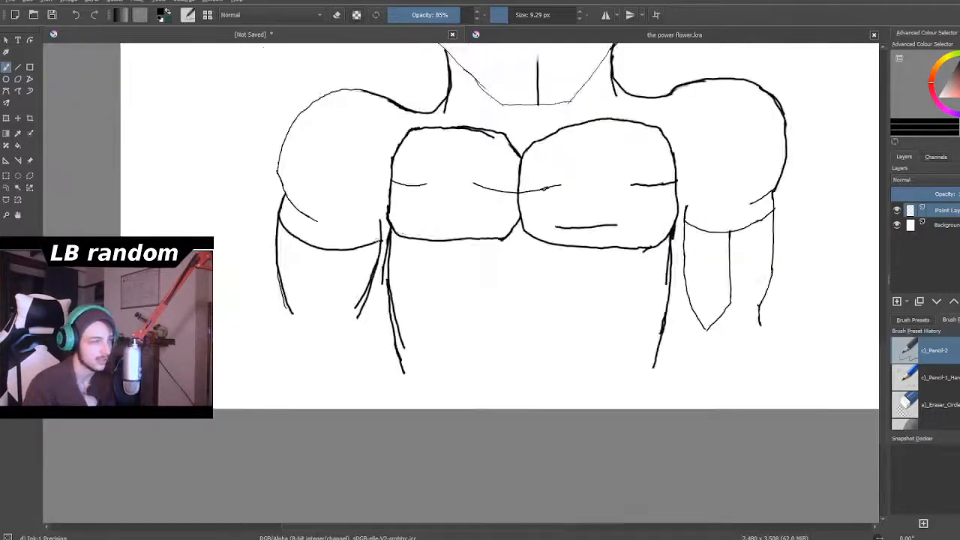
# - Draw a dividing line down the middle of the left upper arm from the curved line, angled toward the torso at its lower end
pyautogui.scroll(1, 379, 242)
pyautogui.scroll(1, 409, 194)
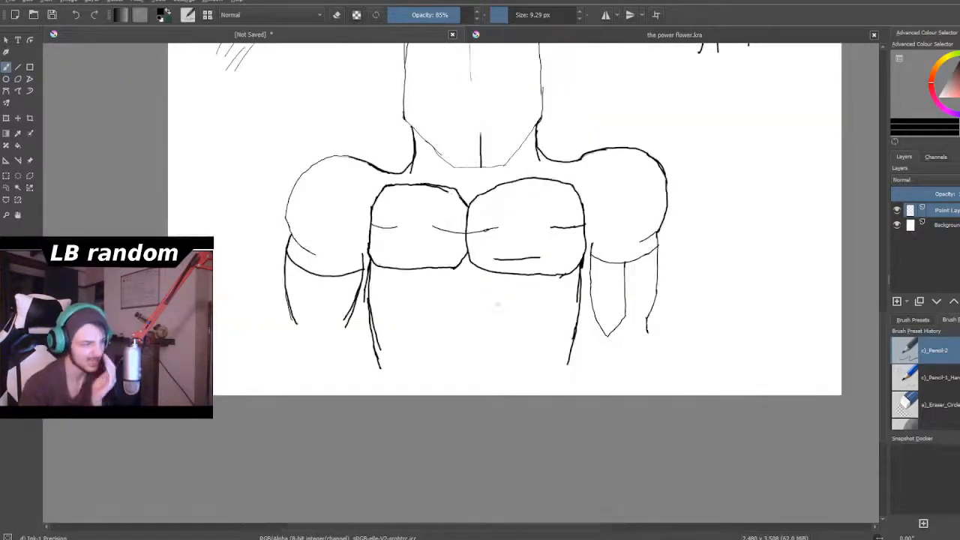
pyautogui.scroll(-1, 468, 296)
pyautogui.scroll(5, 342, 316)
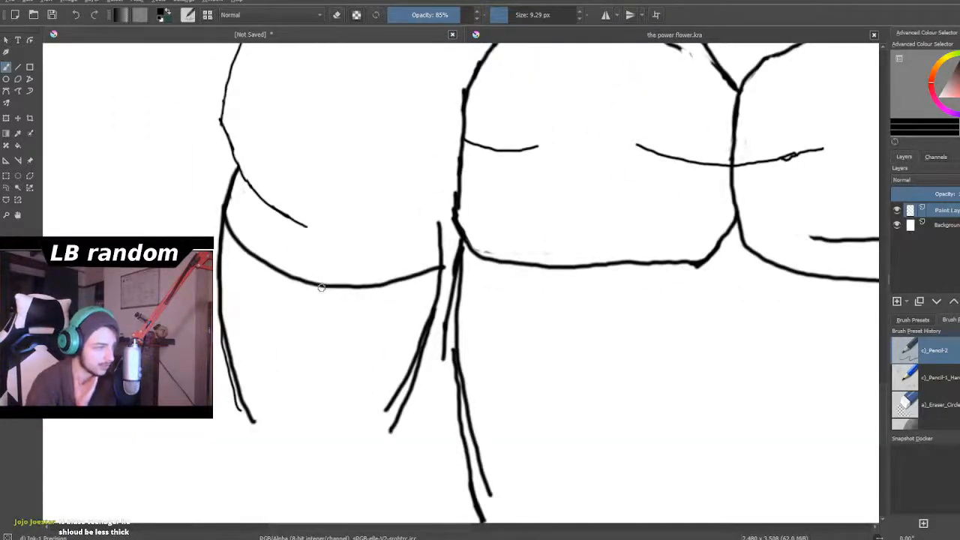
pyautogui.moveTo(322, 286)
pyautogui.mouseDown()
pyautogui.moveTo(311, 432)
pyautogui.moveTo(344, 470)
pyautogui.mouseUp()
pyautogui.scroll(-6, 344, 471)
pyautogui.scroll(2, 348, 486)
pyautogui.scroll(-2, 348, 488)
pyautogui.scroll(4, 348, 488)
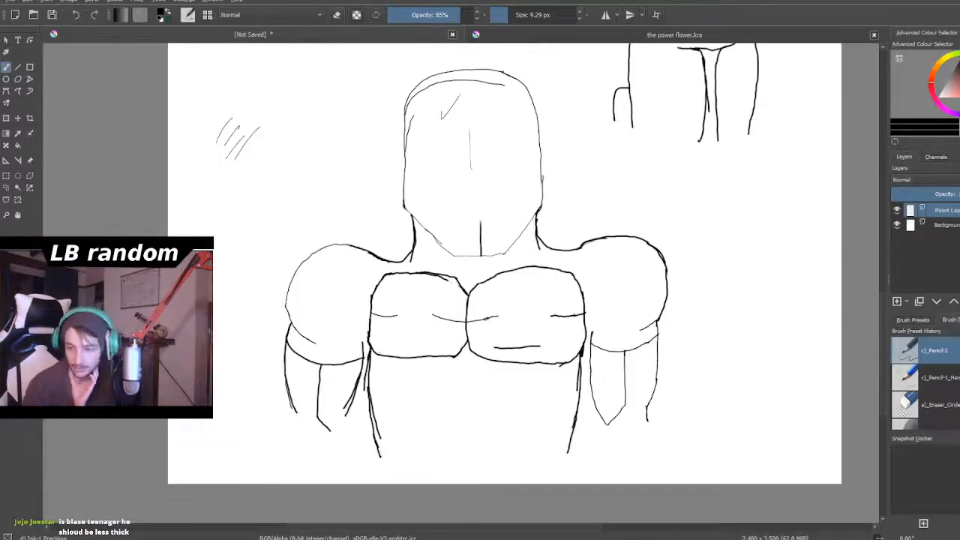
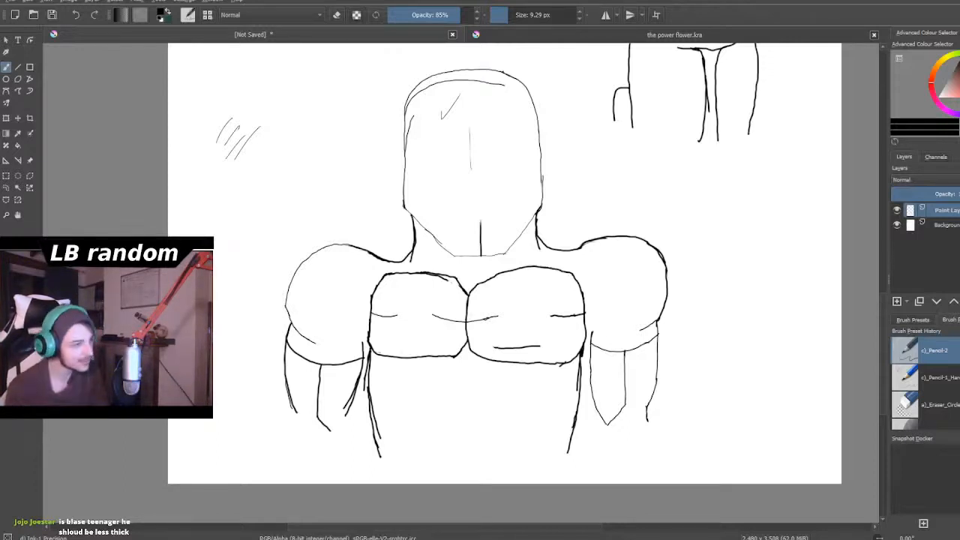
# - Examine the shoulder and chest line work of the large torso sketch up close
pyautogui.scroll(-1, 363, 350)
pyautogui.scroll(4, 330, 339)
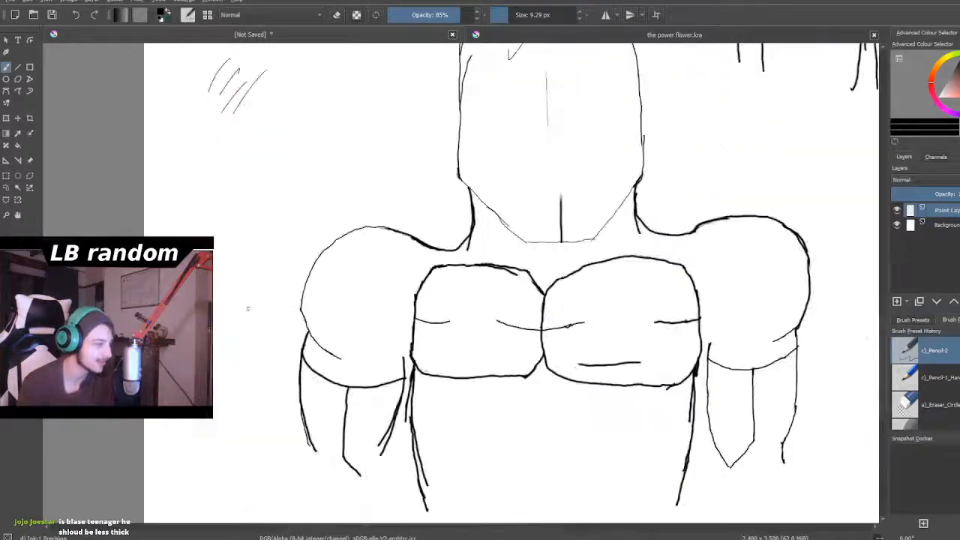
pyautogui.scroll(-2, 307, 349)
pyautogui.scroll(4, 326, 352)
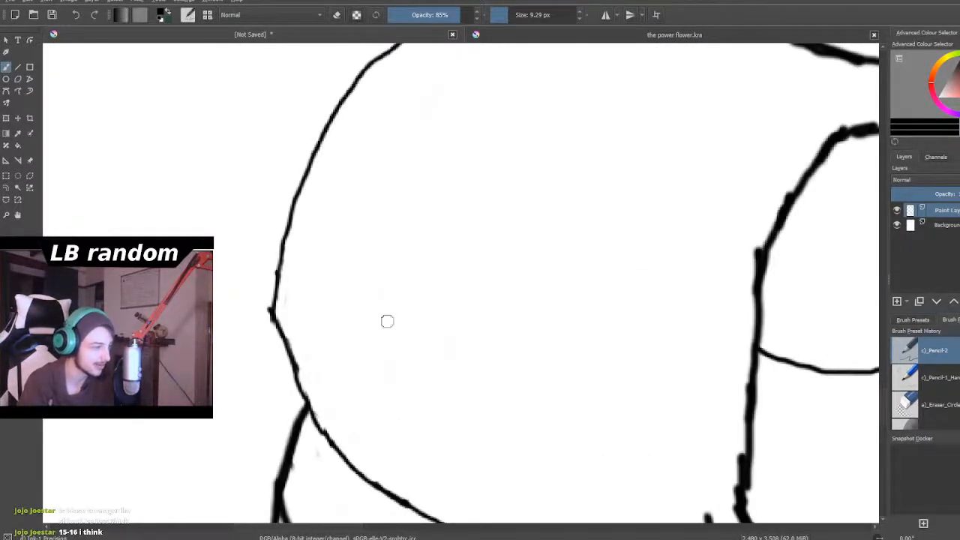
pyautogui.scroll(-3, 297, 363)
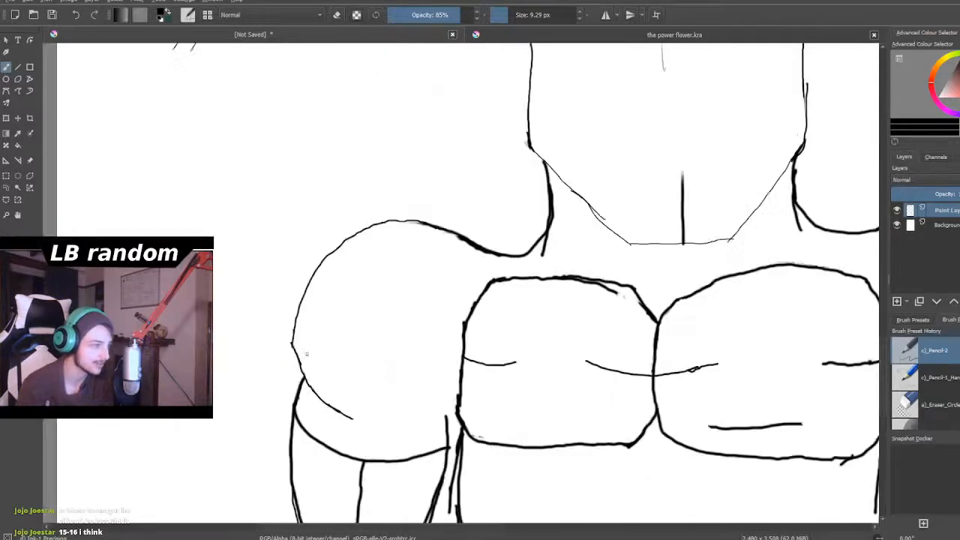
pyautogui.scroll(3, 362, 267)
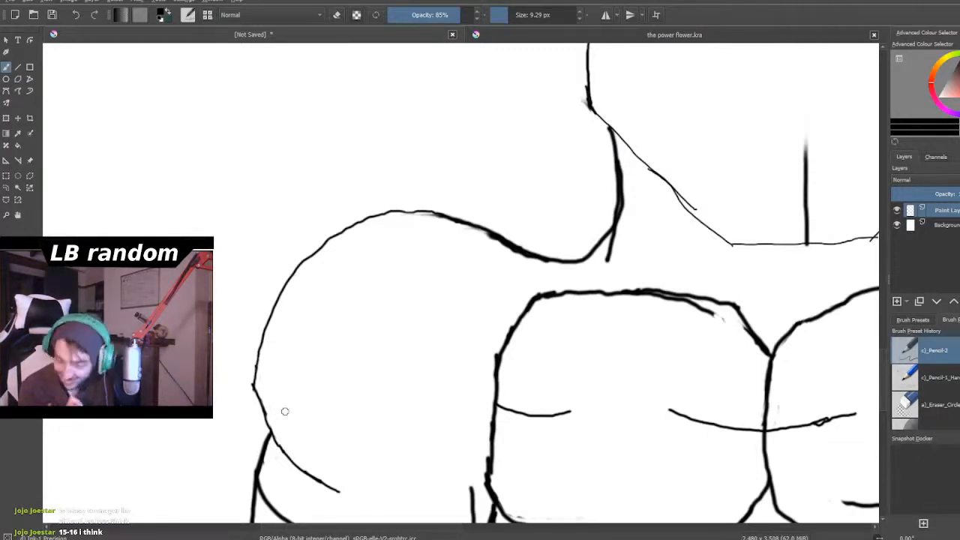
pyautogui.scroll(-5, 315, 388)
pyautogui.scroll(5, 384, 375)
pyautogui.scroll(3, 420, 300)
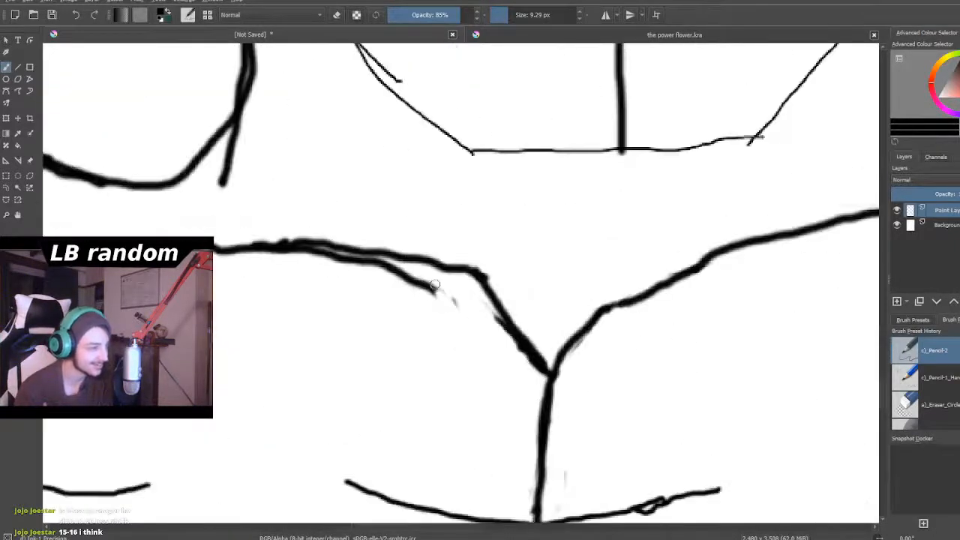
# - Erase the doubled stroke and stray marks along the upper edge of the left chest muscle, leaving one clean contour
pyautogui.scroll(-1, 450, 270)
pyautogui.scroll(2, 458, 263)
pyautogui.scroll(2, 459, 263)
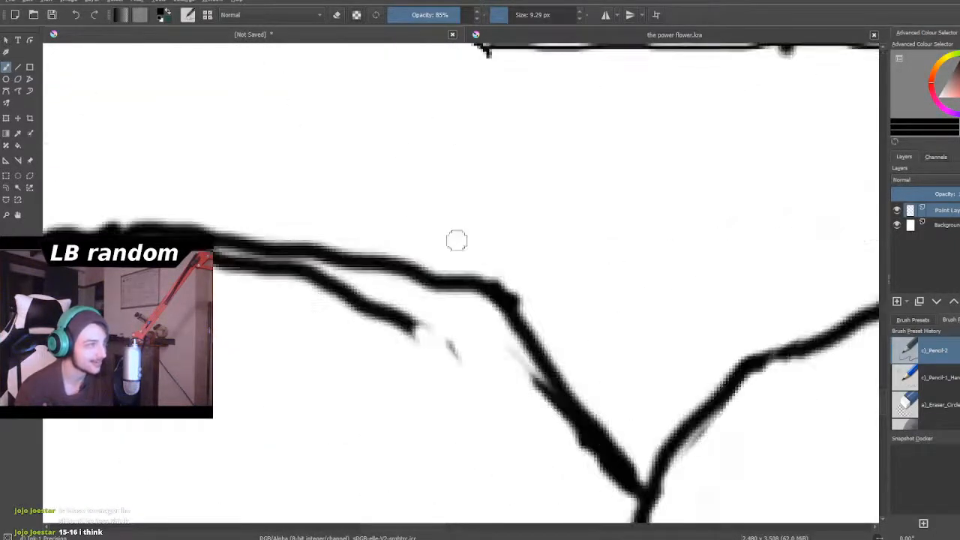
pyautogui.click(337, 14)
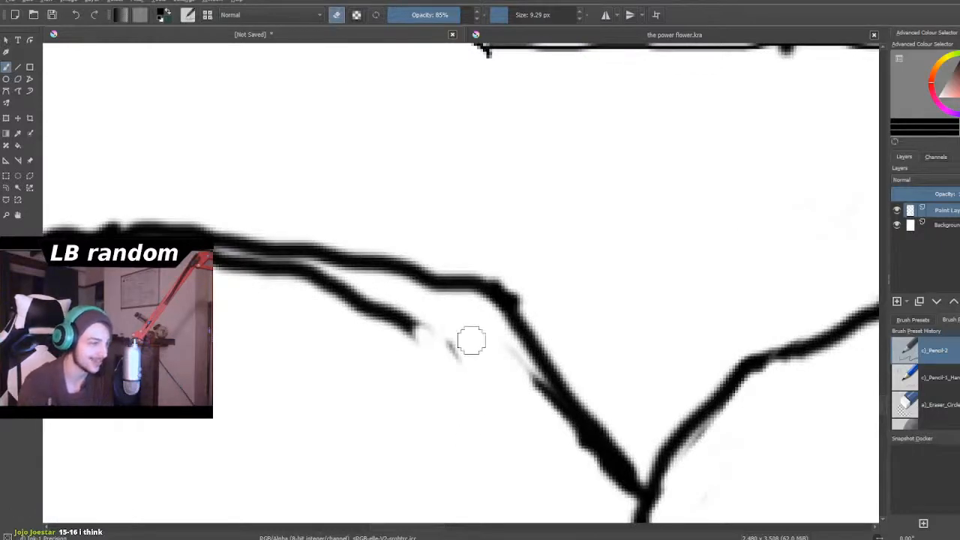
pyautogui.moveTo(476, 352)
pyautogui.mouseDown()
pyautogui.moveTo(375, 310)
pyautogui.moveTo(433, 345)
pyautogui.mouseUp()
pyautogui.moveTo(496, 352)
pyautogui.mouseDown()
pyautogui.moveTo(530, 382)
pyautogui.moveTo(568, 443)
pyautogui.mouseUp()
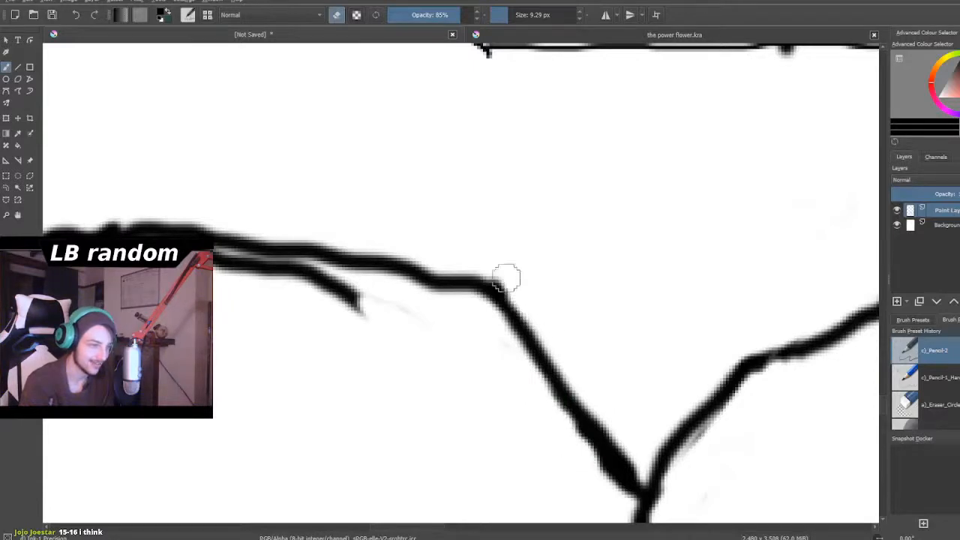
pyautogui.scroll(-3, 514, 277)
pyautogui.scroll(-3, 514, 276)
pyautogui.scroll(5, 476, 257)
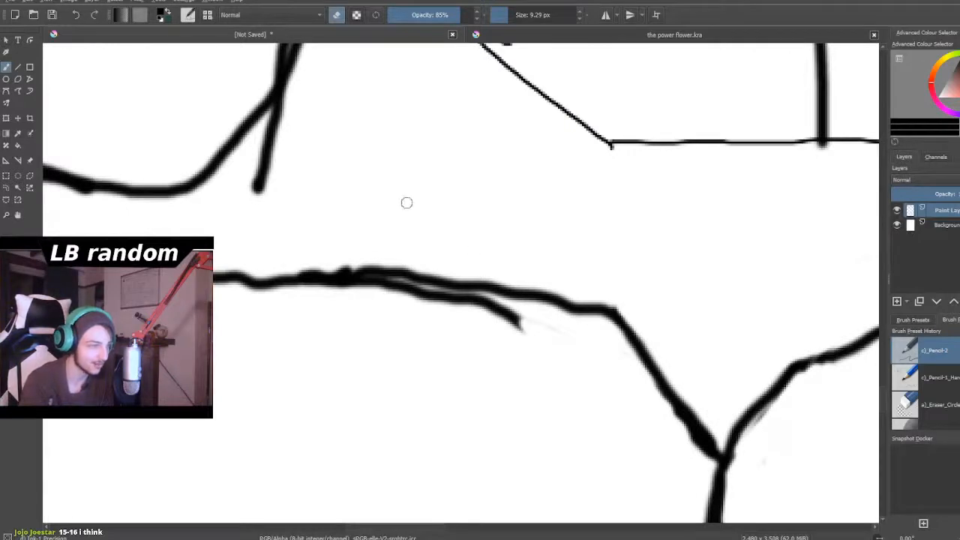
pyautogui.moveTo(549, 333)
pyautogui.mouseDown()
pyautogui.moveTo(493, 317)
pyautogui.moveTo(511, 312)
pyautogui.moveTo(571, 341)
pyautogui.moveTo(488, 307)
pyautogui.moveTo(504, 308)
pyautogui.moveTo(366, 286)
pyautogui.moveTo(323, 294)
pyautogui.moveTo(384, 288)
pyautogui.moveTo(461, 302)
pyautogui.moveTo(396, 286)
pyautogui.moveTo(444, 291)
pyautogui.moveTo(505, 321)
pyautogui.mouseUp()
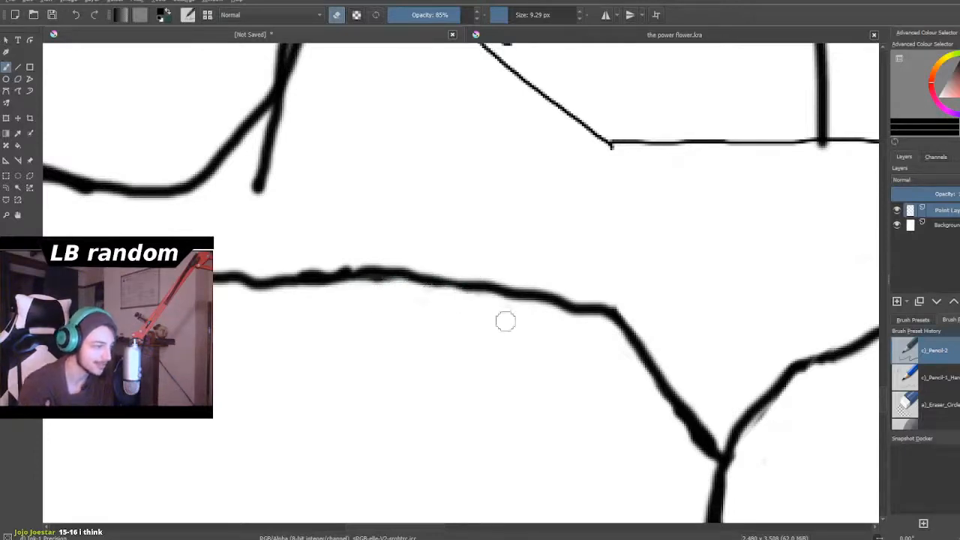
# - Review the chest, arm and waist outlines both close up and as a whole figure
pyautogui.scroll(-6, 505, 321)
pyautogui.scroll(2, 312, 337)
pyautogui.scroll(-4, 580, 375)
pyautogui.scroll(3, 586, 432)
pyautogui.scroll(-2, 586, 432)
pyautogui.scroll(3, 587, 432)
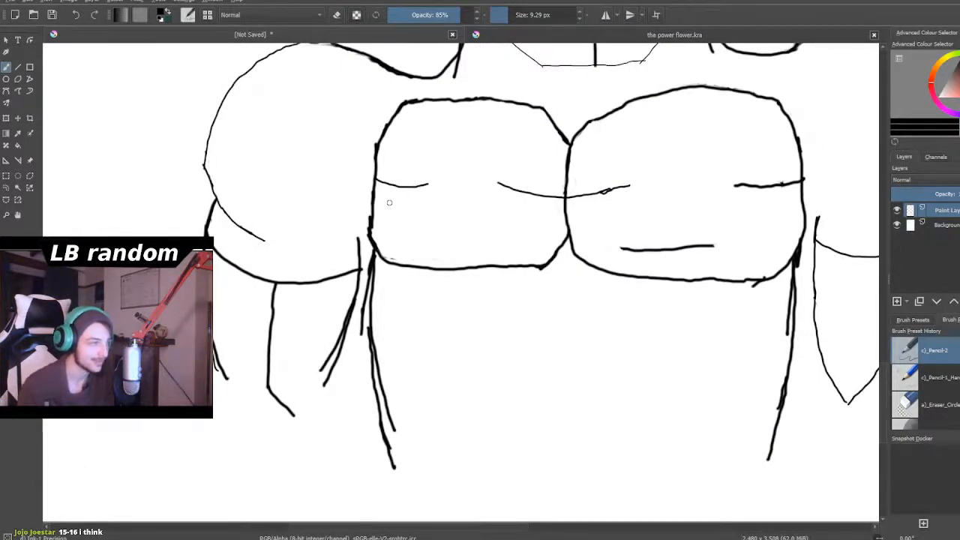
pyautogui.scroll(-4, 387, 204)
pyautogui.scroll(-2, 364, 205)
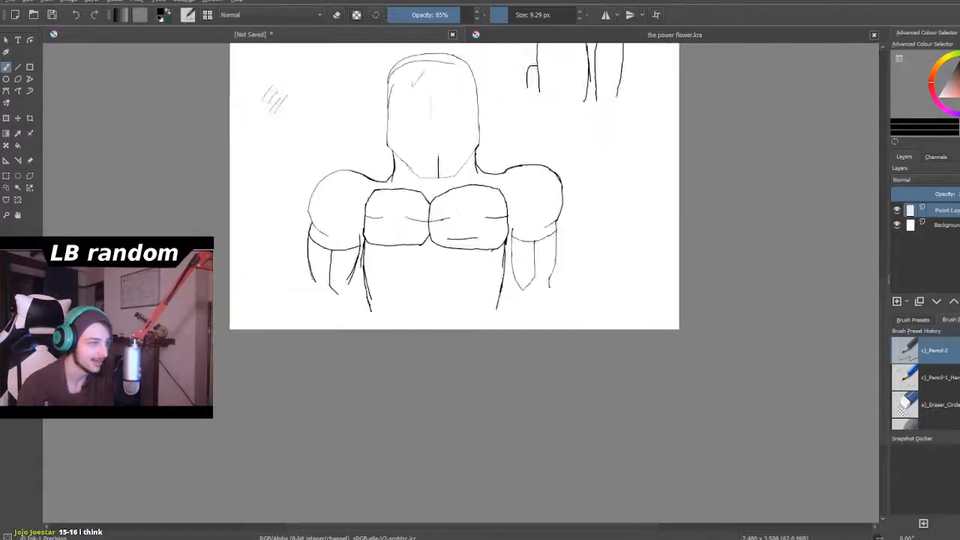
# - Draw a narrower neck with one curved line inside each existing neck line, starting at the jaw, using the 9.29 px pencil
pyautogui.scroll(6, 403, 165)
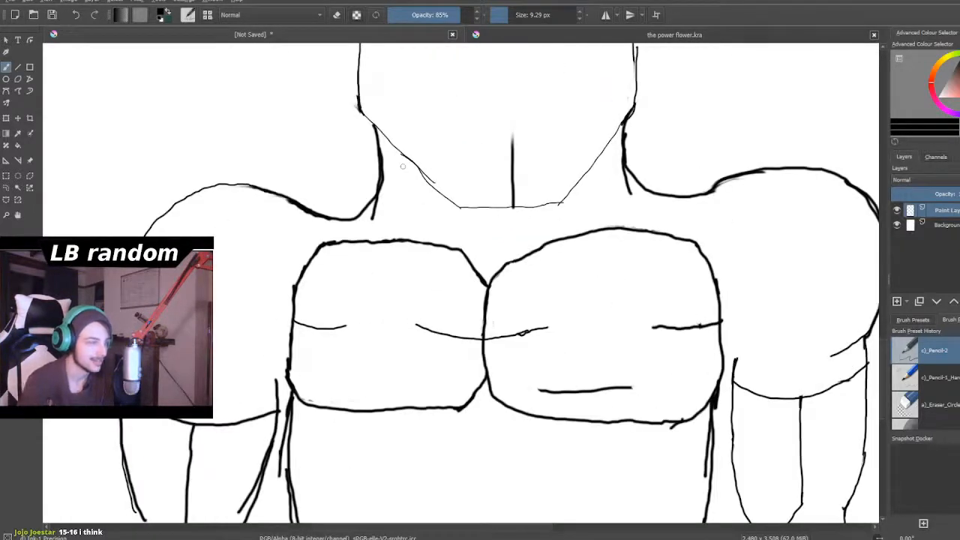
pyautogui.scroll(1, 402, 166)
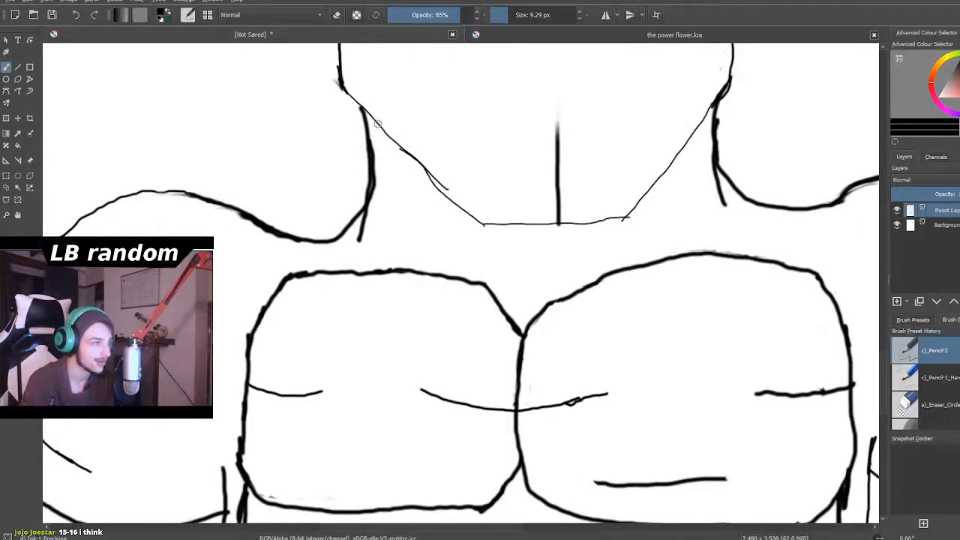
pyautogui.moveTo(388, 146); pyautogui.dragTo(379, 205)
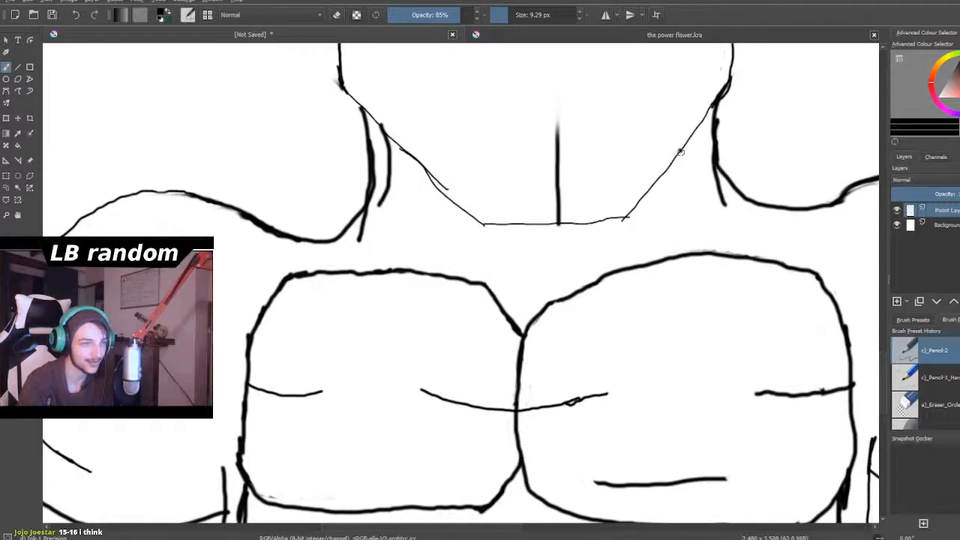
pyautogui.moveTo(682, 153)
pyautogui.mouseDown()
pyautogui.moveTo(691, 189)
pyautogui.moveTo(734, 209)
pyautogui.mouseUp()
pyautogui.scroll(-6, 748, 215)
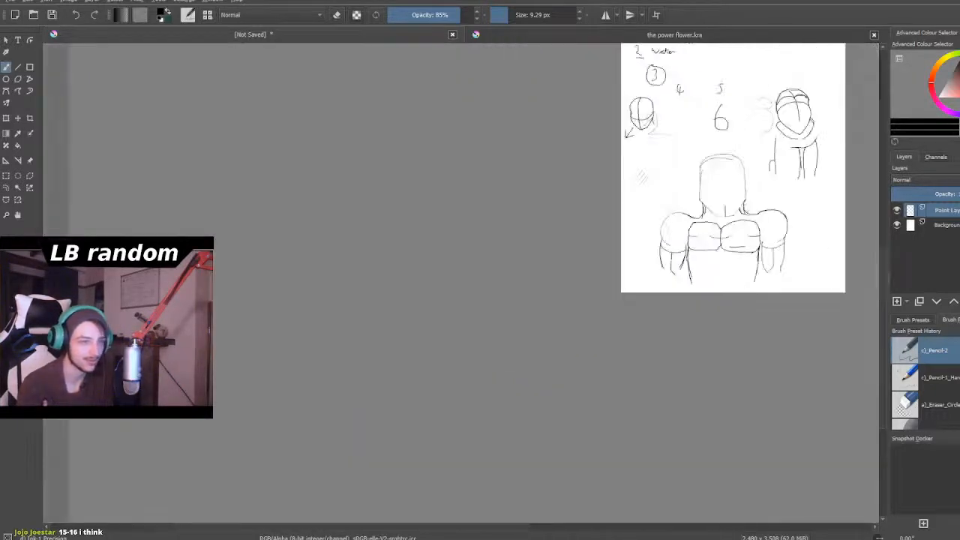
# - Draw a smaller shoulder contour inside the old one on the left side of the figure, with a new outer upper-arm line below it
pyautogui.scroll(4, 751, 201)
pyautogui.scroll(-6, 741, 224)
pyautogui.scroll(2, 763, 208)
pyautogui.scroll(4, 742, 228)
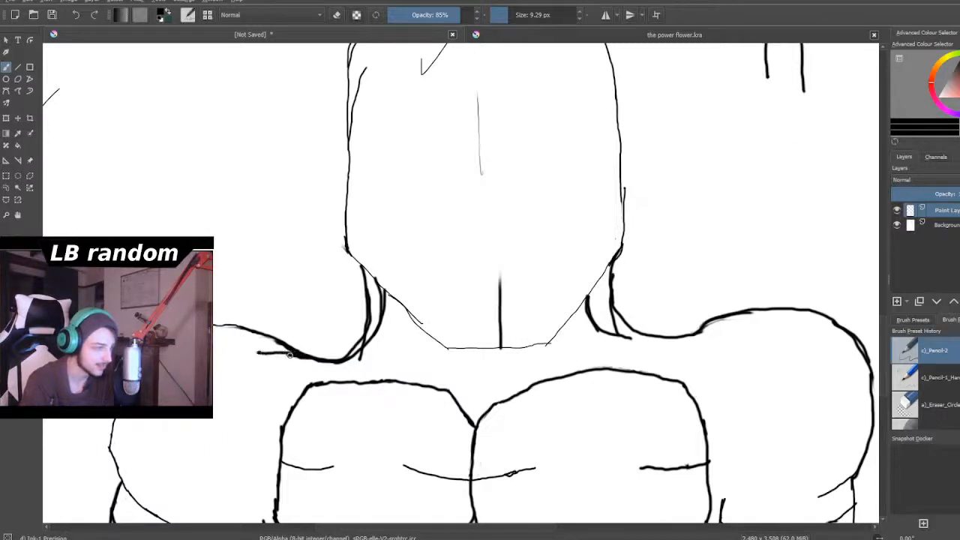
pyautogui.moveTo(241, 346); pyautogui.dragTo(234, 346)
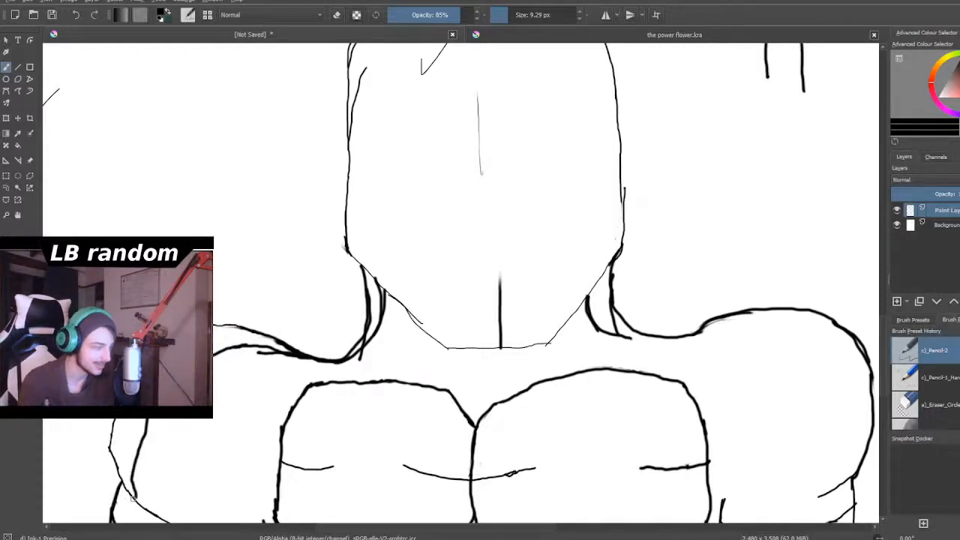
pyautogui.scroll(-6, 134, 489)
pyautogui.scroll(2, 134, 488)
pyautogui.scroll(4, 154, 484)
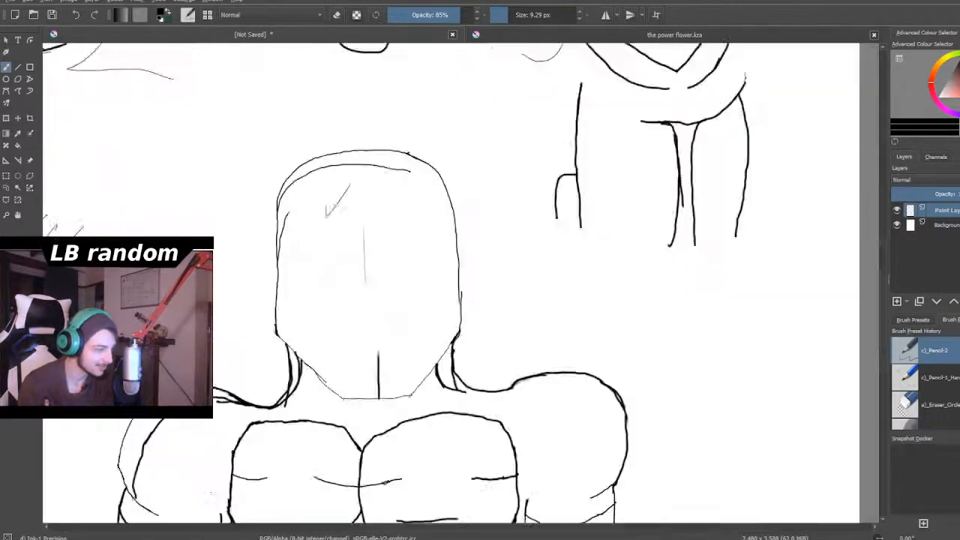
pyautogui.moveTo(886, 291); pyautogui.dragTo(897, 321)
pyautogui.scroll(1, 30, 420)
pyautogui.scroll(-1, 36, 422)
pyautogui.scroll(2, 136, 422)
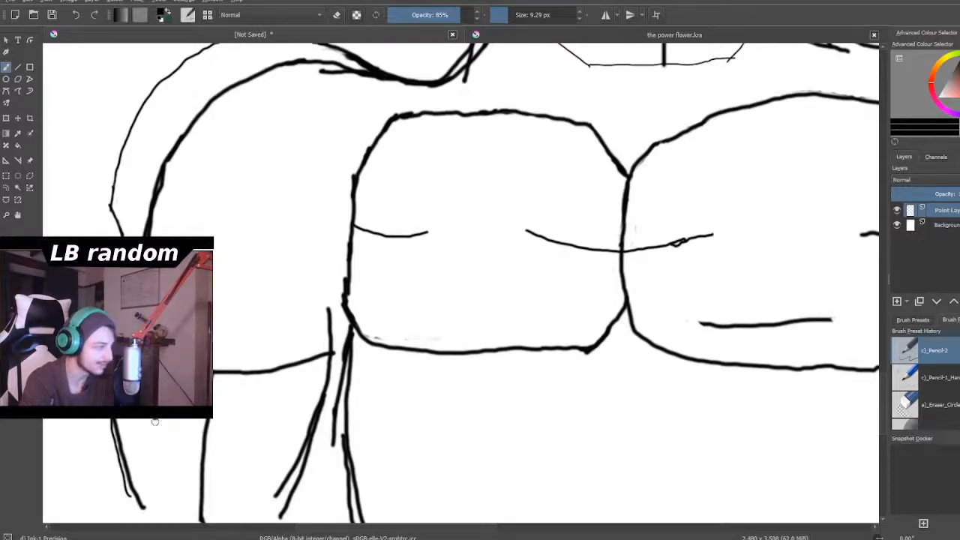
# - Erase most of the old outer contour of the left shoulder with the eraser set to 38.48 px
pyautogui.moveTo(148, 151)
pyautogui.mouseDown()
pyautogui.moveTo(132, 127)
pyautogui.moveTo(112, 181)
pyautogui.moveTo(118, 148)
pyautogui.mouseUp()
pyautogui.click(518, 15)
pyautogui.scroll(-1, 503, 43)
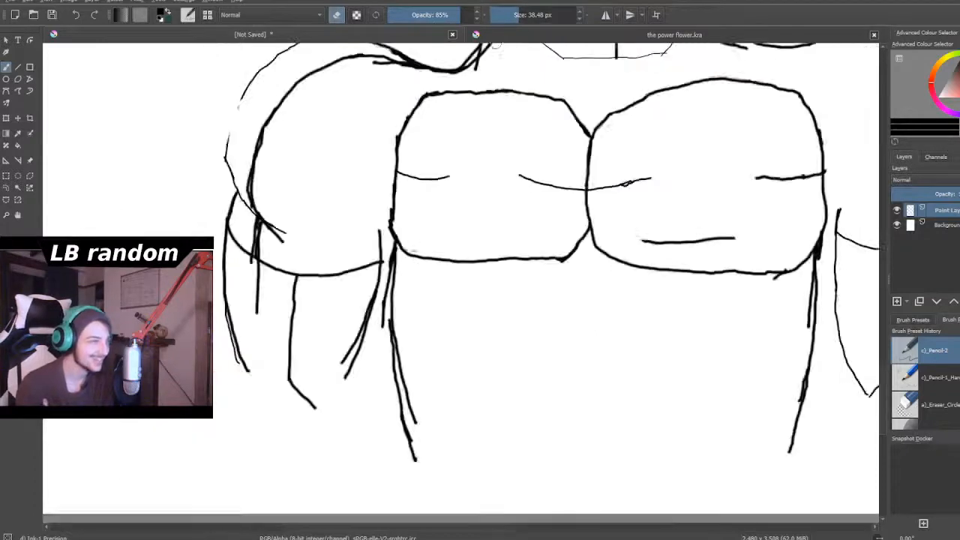
pyautogui.scroll(-4, 431, 114)
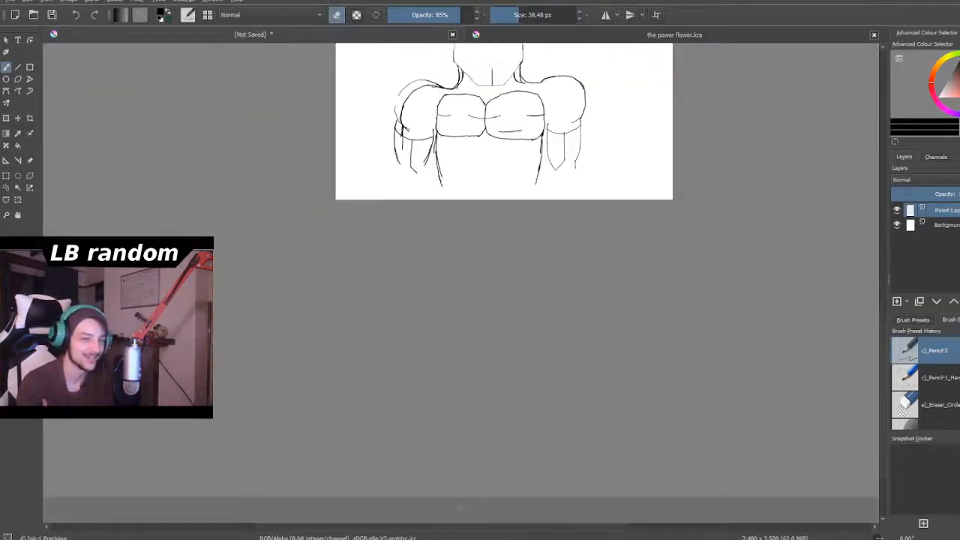
pyautogui.moveTo(882, 345); pyautogui.dragTo(882, 291)
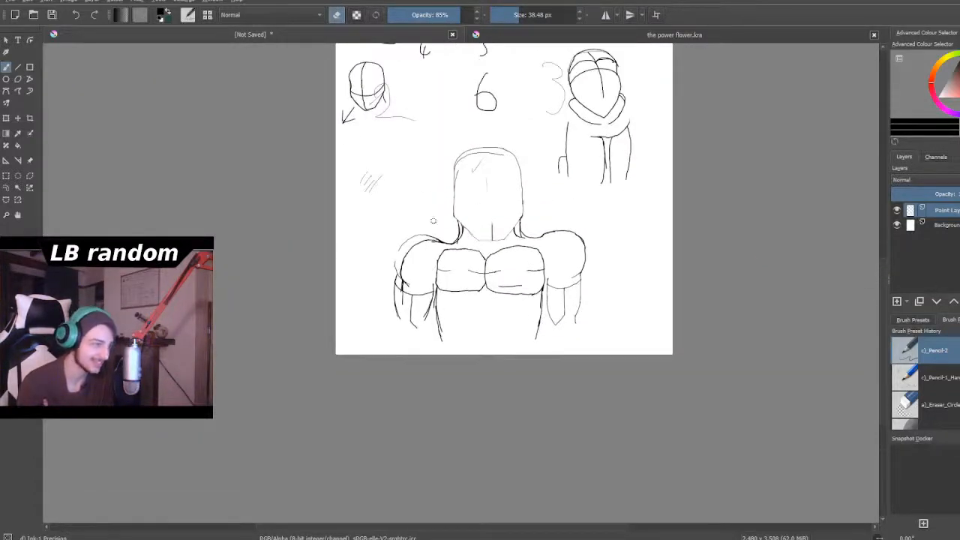
pyautogui.scroll(4, 418, 274)
pyautogui.scroll(3, 418, 281)
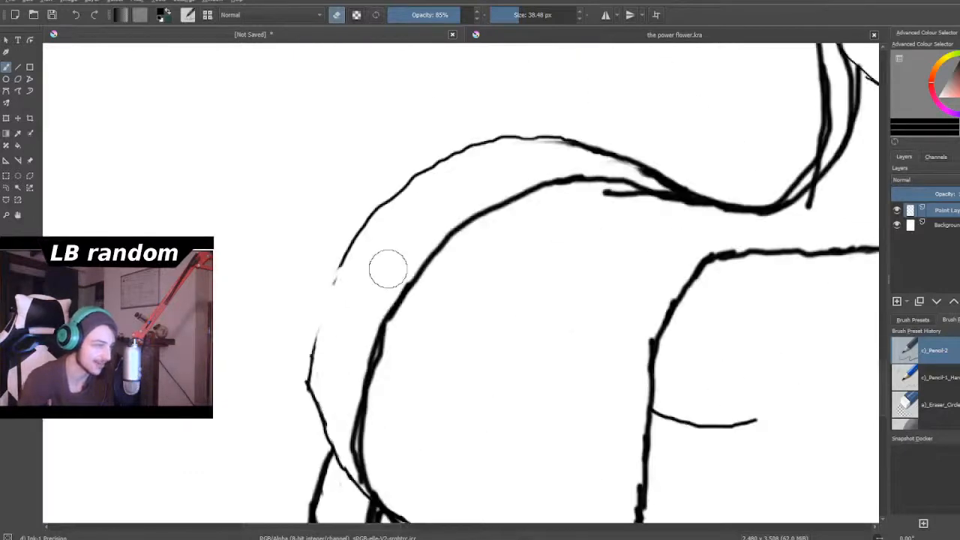
pyautogui.moveTo(345, 277)
pyautogui.mouseDown()
pyautogui.moveTo(393, 176)
pyautogui.moveTo(476, 108)
pyautogui.mouseUp()
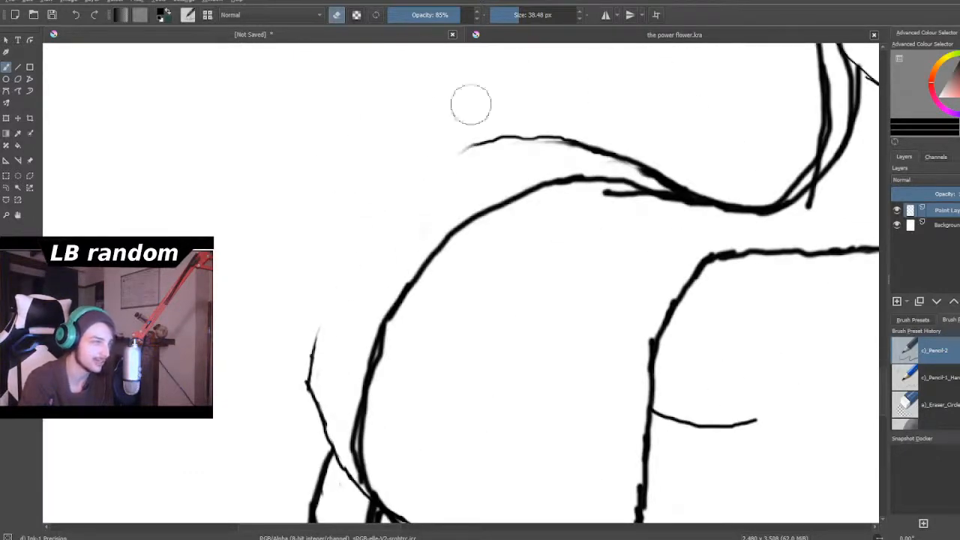
# - Reduce the eraser to 14.18 px and clean off the remaining old strokes between the top of the left shoulder and the neck
pyautogui.moveTo(525, 14)
pyautogui.mouseDown()
pyautogui.moveTo(478, 153)
pyautogui.moveTo(511, 15)
pyautogui.mouseUp()
pyautogui.moveTo(466, 148)
pyautogui.mouseDown()
pyautogui.moveTo(542, 116)
pyautogui.moveTo(529, 133)
pyautogui.moveTo(597, 133)
pyautogui.moveTo(645, 154)
pyautogui.moveTo(637, 157)
pyautogui.moveTo(650, 175)
pyautogui.moveTo(706, 194)
pyautogui.moveTo(587, 145)
pyautogui.moveTo(620, 162)
pyautogui.mouseUp()
pyautogui.moveTo(595, 202); pyautogui.dragTo(634, 197)
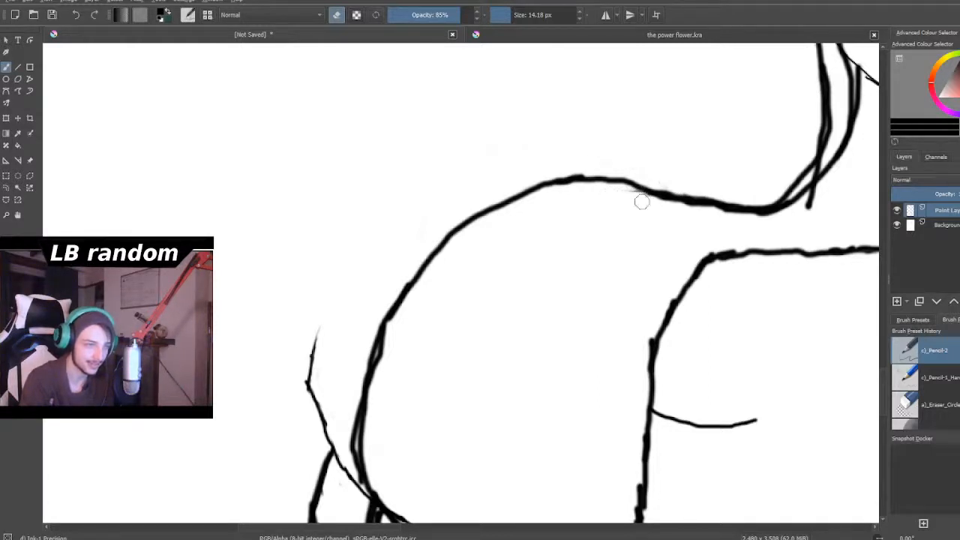
pyautogui.moveTo(832, 198); pyautogui.dragTo(800, 207)
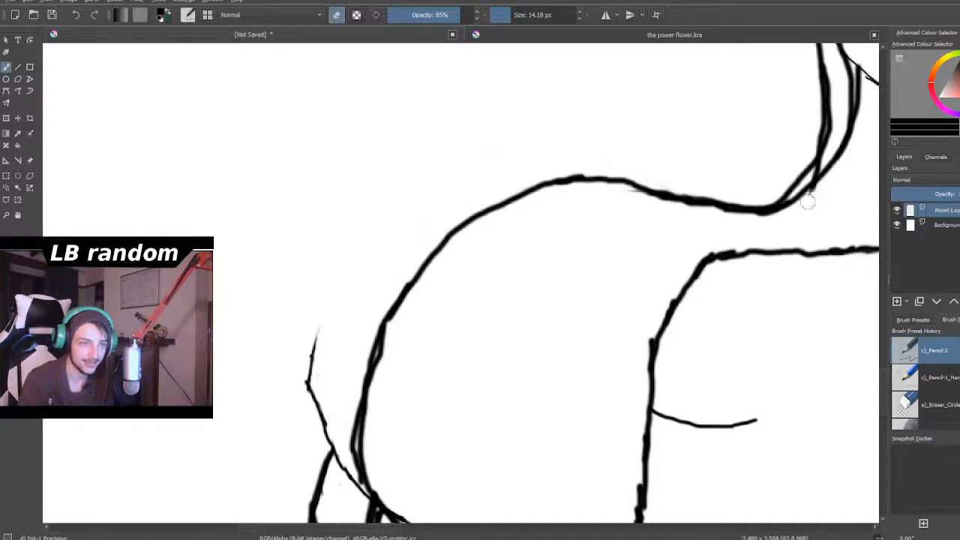
pyautogui.moveTo(464, 500); pyautogui.dragTo(443, 499)
# - Erase the lower remnant of the old left shoulder contour and the doubled stroke along the new one
pyautogui.scroll(-6, 420, 465)
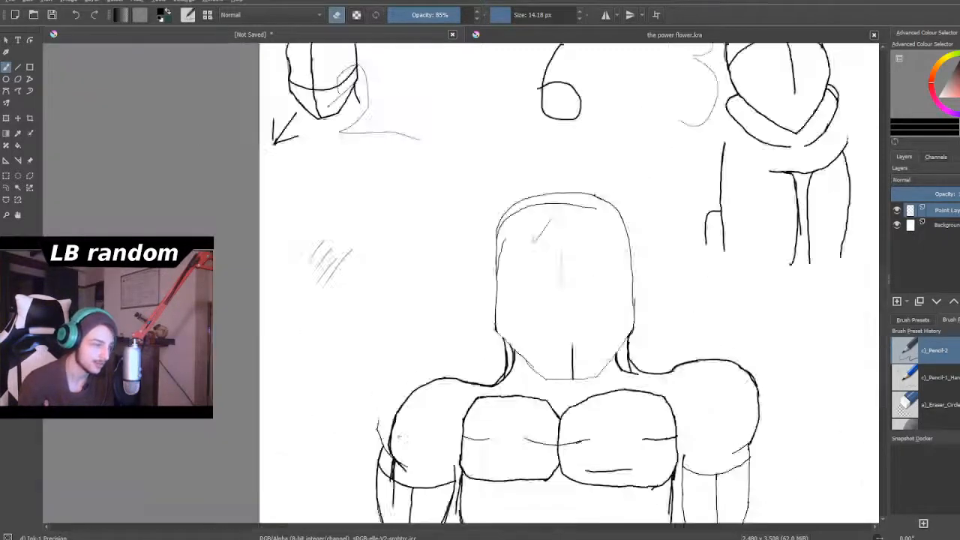
pyautogui.scroll(3, 386, 454)
pyautogui.scroll(5, 387, 455)
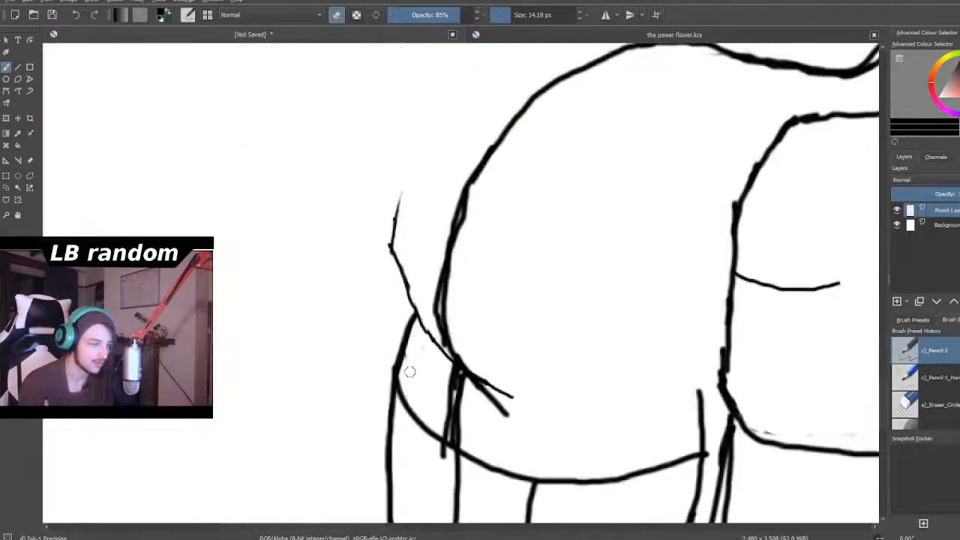
pyautogui.moveTo(414, 216)
pyautogui.mouseDown()
pyautogui.moveTo(398, 292)
pyautogui.moveTo(409, 273)
pyautogui.moveTo(412, 342)
pyautogui.moveTo(421, 302)
pyautogui.moveTo(438, 355)
pyautogui.moveTo(438, 264)
pyautogui.moveTo(476, 244)
pyautogui.moveTo(471, 218)
pyautogui.moveTo(464, 239)
pyautogui.moveTo(478, 195)
pyautogui.mouseUp()
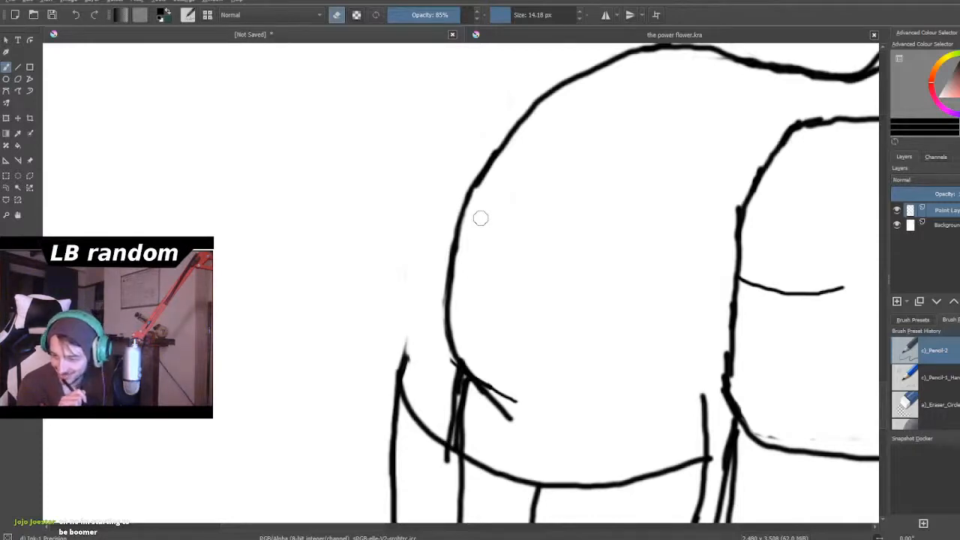
# - Erase the old sleeve edge outside the new left arm line and the extra crease stroke at the base of the shoulder
pyautogui.scroll(-4, 500, 203)
pyautogui.scroll(3, 484, 231)
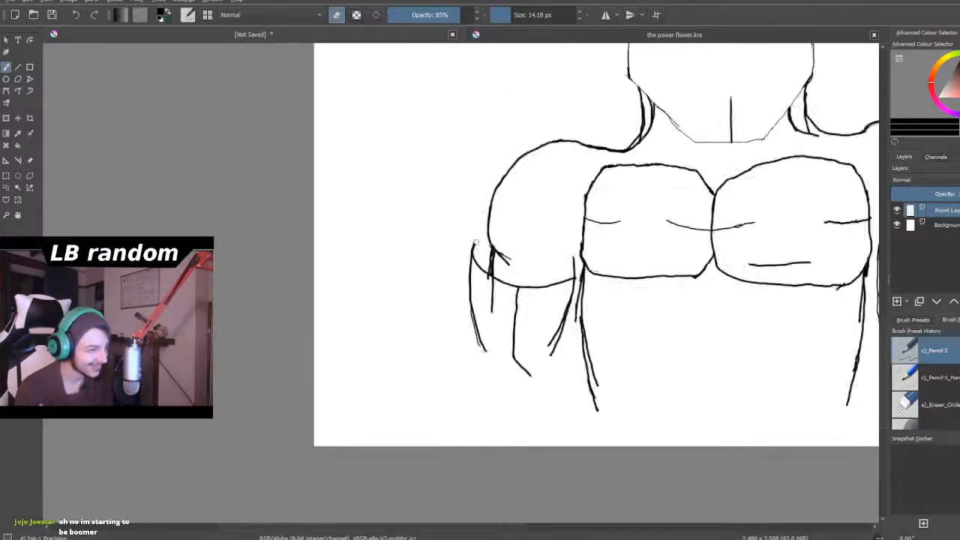
pyautogui.scroll(1, 499, 312)
pyautogui.moveTo(454, 239)
pyautogui.mouseDown()
pyautogui.moveTo(460, 190)
pyautogui.moveTo(454, 319)
pyautogui.moveTo(479, 261)
pyautogui.moveTo(475, 301)
pyautogui.moveTo(494, 285)
pyautogui.moveTo(500, 328)
pyautogui.moveTo(505, 225)
pyautogui.mouseUp()
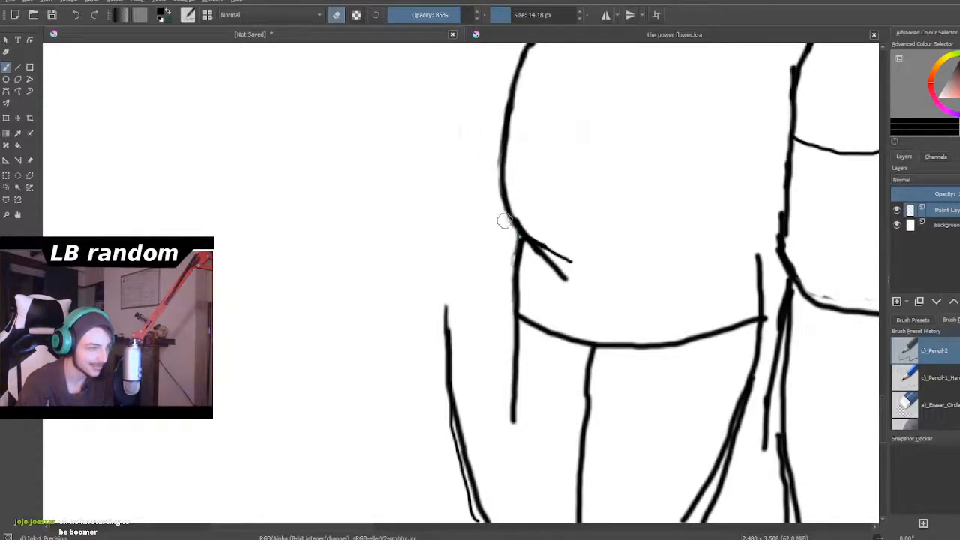
pyautogui.moveTo(581, 259)
pyautogui.mouseDown()
pyautogui.moveTo(544, 240)
pyautogui.moveTo(549, 248)
pyautogui.mouseUp()
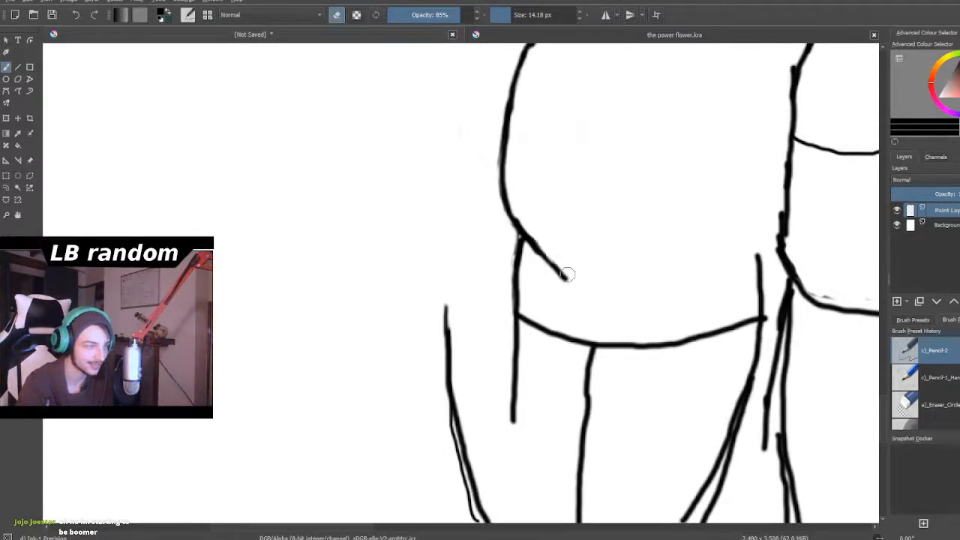
# - Erase the old outer line of the left arm that lies outside the new arm line
pyautogui.scroll(-3, 185, 82)
pyautogui.scroll(-1, 303, 145)
pyautogui.scroll(4, 264, 154)
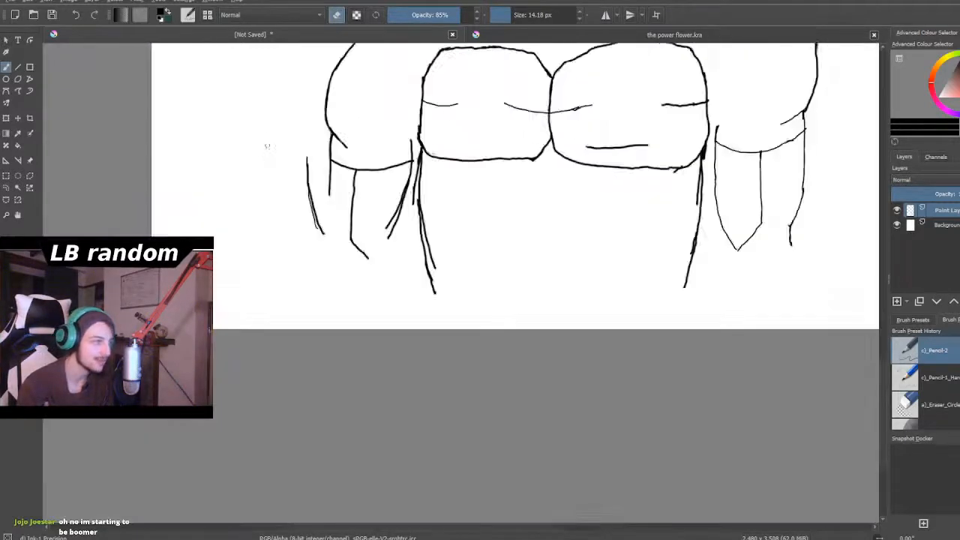
pyautogui.moveTo(351, 160)
pyautogui.mouseDown()
pyautogui.moveTo(361, 243)
pyautogui.moveTo(352, 217)
pyautogui.moveTo(367, 298)
pyautogui.moveTo(372, 286)
pyautogui.moveTo(384, 318)
pyautogui.moveTo(358, 289)
pyautogui.mouseUp()
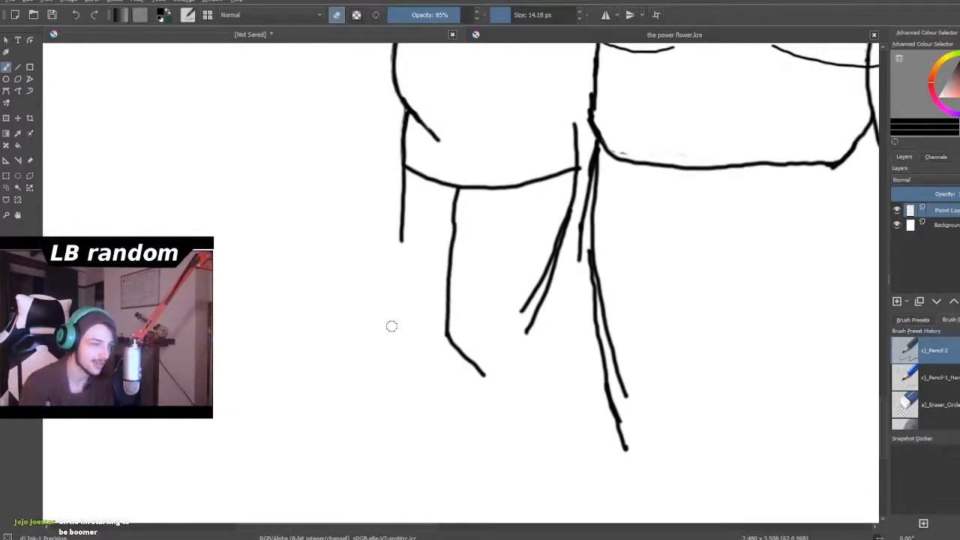
# - Draw a slimmer right neck-to-shoulder contour inside the old one with the 14.18 px brush, adding a tighter second stroke along its lower outer curve
pyautogui.scroll(-5, 390, 326)
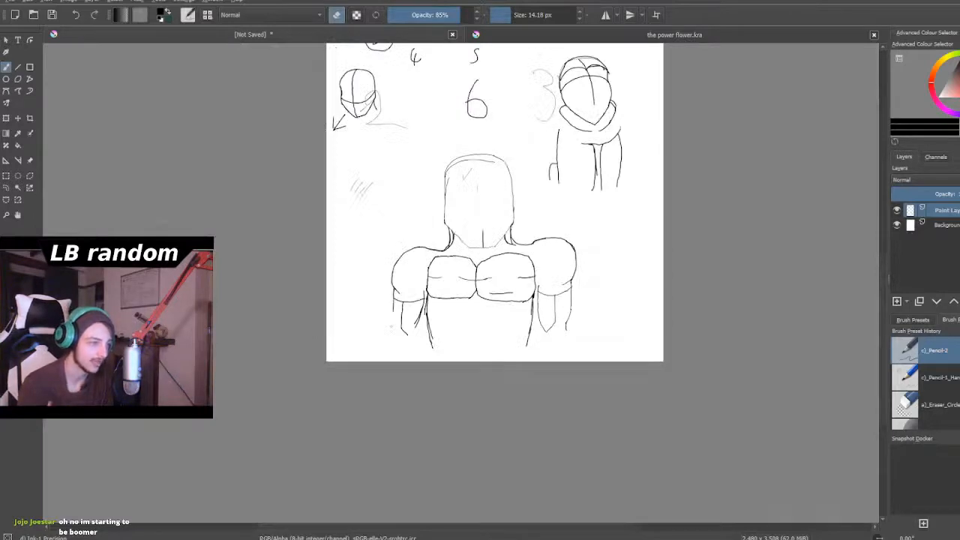
pyautogui.moveTo(563, 352); pyautogui.dragTo(547, 385)
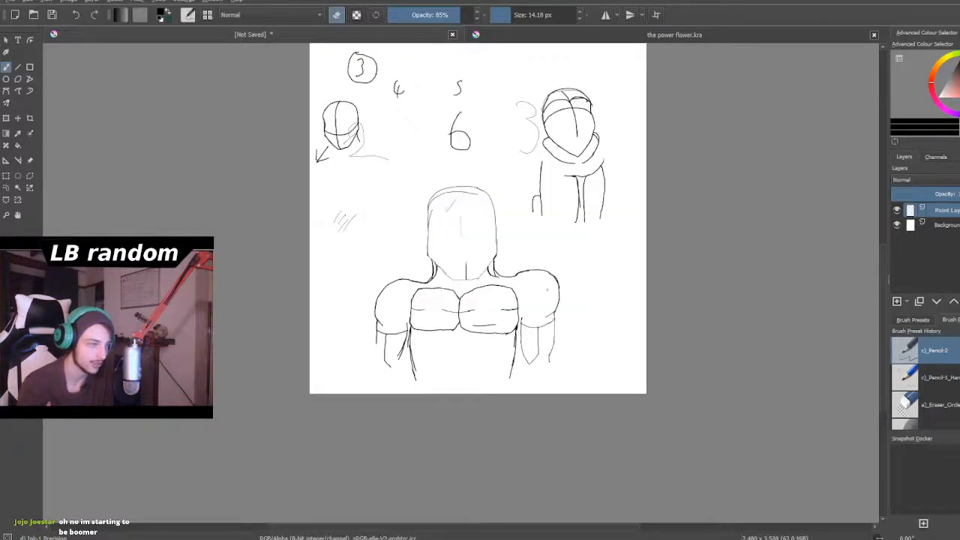
pyautogui.scroll(8, 440, 276)
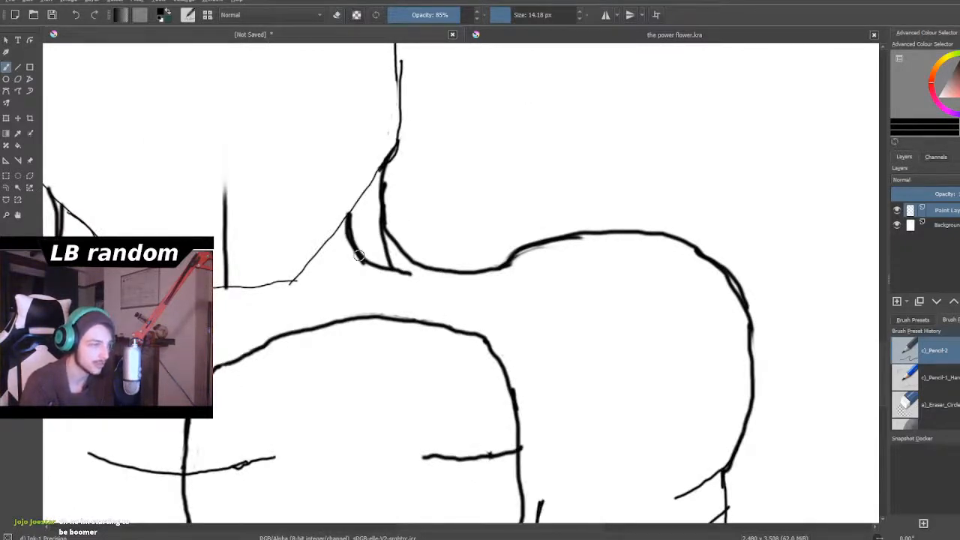
pyautogui.moveTo(361, 260)
pyautogui.mouseDown()
pyautogui.moveTo(426, 282)
pyautogui.moveTo(462, 277)
pyautogui.moveTo(430, 283)
pyautogui.moveTo(510, 268)
pyautogui.moveTo(556, 273)
pyautogui.moveTo(520, 266)
pyautogui.moveTo(582, 272)
pyautogui.moveTo(649, 304)
pyautogui.moveTo(689, 356)
pyautogui.mouseUp()
pyautogui.moveTo(658, 311)
pyautogui.mouseDown()
pyautogui.moveTo(701, 391)
pyautogui.moveTo(709, 447)
pyautogui.moveTo(701, 468)
pyautogui.mouseUp()
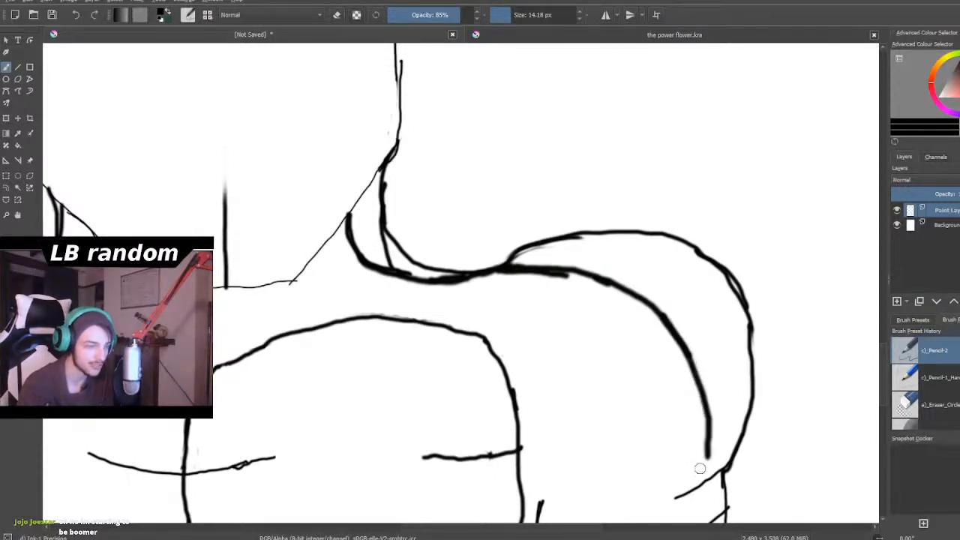
pyautogui.scroll(-5, 701, 467)
pyautogui.scroll(-2, 701, 467)
pyautogui.scroll(8, 701, 468)
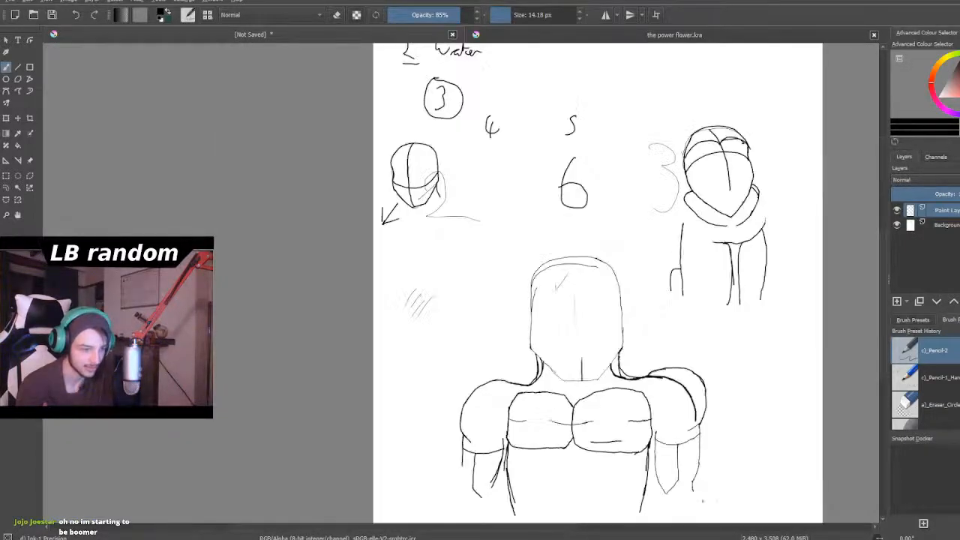
pyautogui.scroll(2, 709, 395)
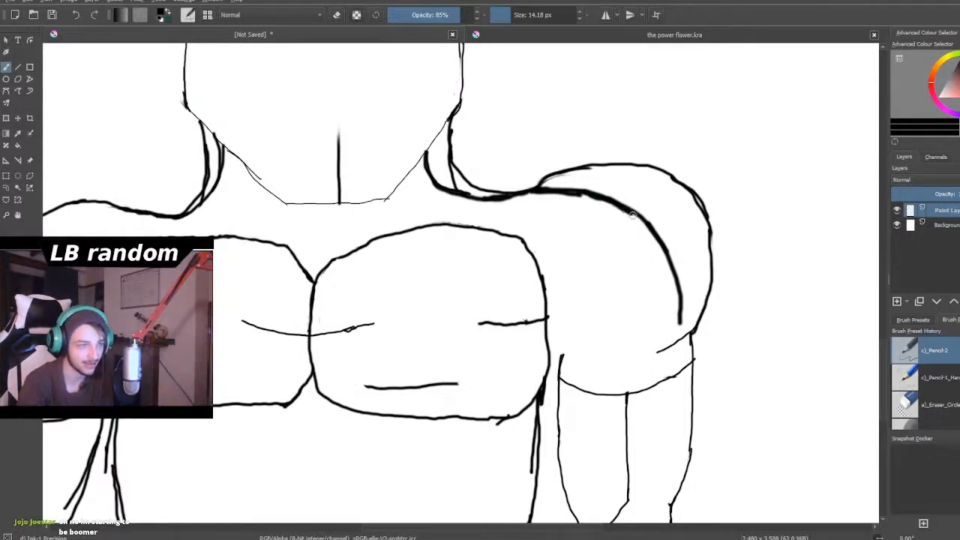
pyautogui.moveTo(661, 270); pyautogui.dragTo(665, 339)
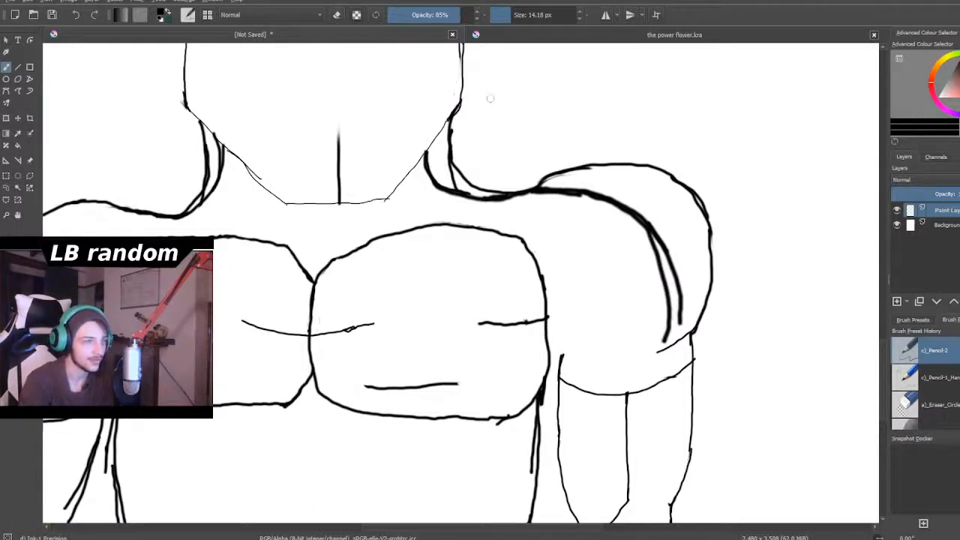
# - Enlarge the eraser to 55.82 px and remove the old right shoulder contour outside the new one, up to the base of the neck
pyautogui.moveTo(638, 155)
pyautogui.mouseDown()
pyautogui.moveTo(662, 178)
pyautogui.moveTo(646, 175)
pyautogui.moveTo(636, 152)
pyautogui.mouseUp()
pyautogui.moveTo(510, 18); pyautogui.dragTo(532, 28)
pyautogui.moveTo(665, 161)
pyautogui.mouseDown()
pyautogui.moveTo(682, 174)
pyautogui.moveTo(624, 150)
pyautogui.moveTo(700, 208)
pyautogui.moveTo(693, 194)
pyautogui.moveTo(720, 299)
pyautogui.moveTo(703, 319)
pyautogui.moveTo(708, 330)
pyautogui.mouseUp()
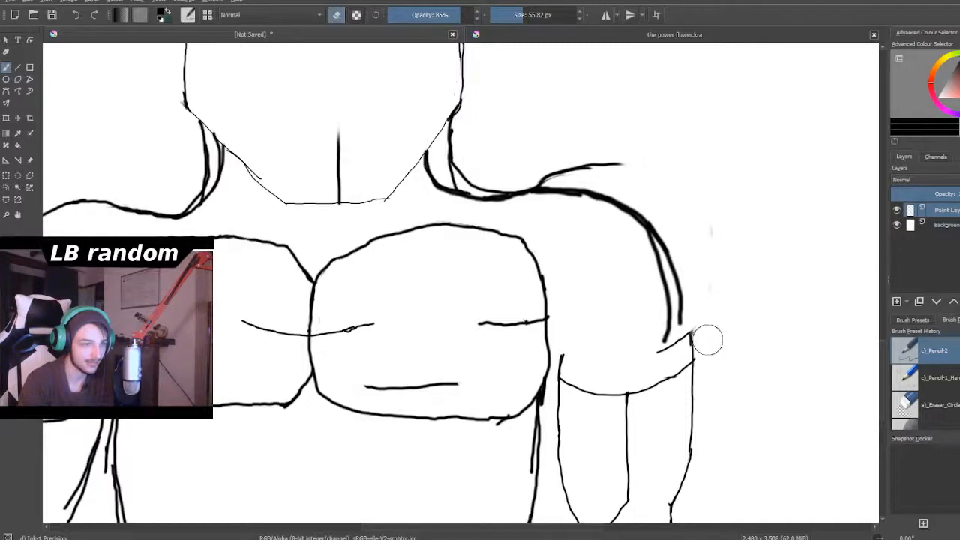
pyautogui.moveTo(637, 150)
pyautogui.mouseDown()
pyautogui.moveTo(618, 164)
pyautogui.moveTo(545, 160)
pyautogui.moveTo(565, 167)
pyautogui.moveTo(539, 172)
pyautogui.mouseUp()
pyautogui.moveTo(479, 176); pyautogui.dragTo(472, 168)
# - Reduce the eraser to 12.06 px and clean off the leftover old strokes where the right side of the neck meets the shoulder
pyautogui.scroll(5, 440, 165)
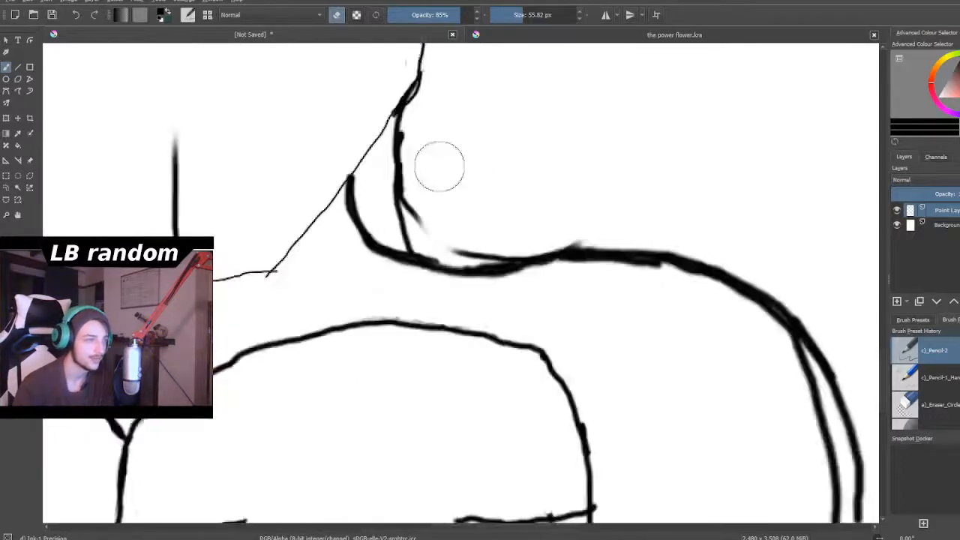
pyautogui.moveTo(517, 14); pyautogui.dragTo(510, 15)
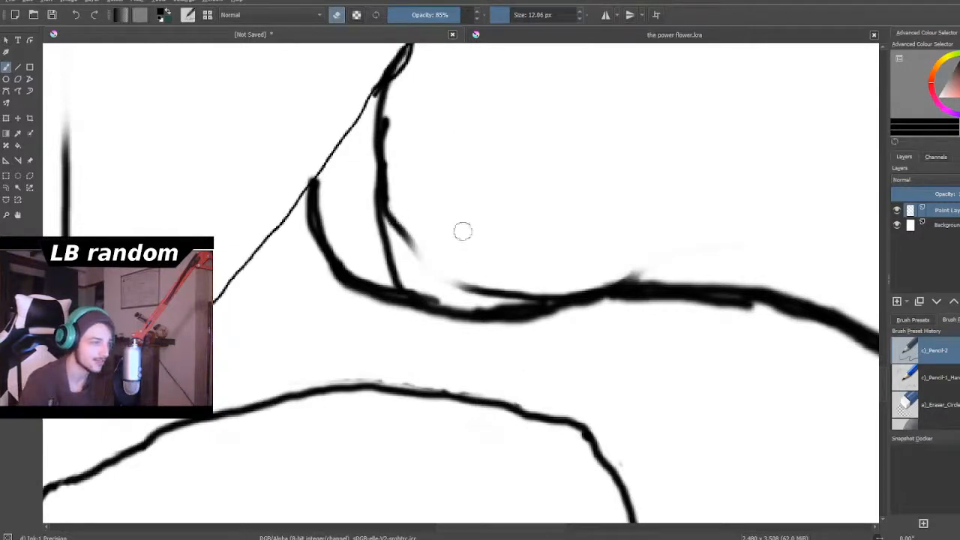
pyautogui.moveTo(423, 253)
pyautogui.mouseDown()
pyautogui.moveTo(396, 215)
pyautogui.moveTo(395, 233)
pyautogui.moveTo(393, 109)
pyautogui.moveTo(392, 135)
pyautogui.mouseUp()
pyautogui.moveTo(455, 284); pyautogui.dragTo(497, 290)
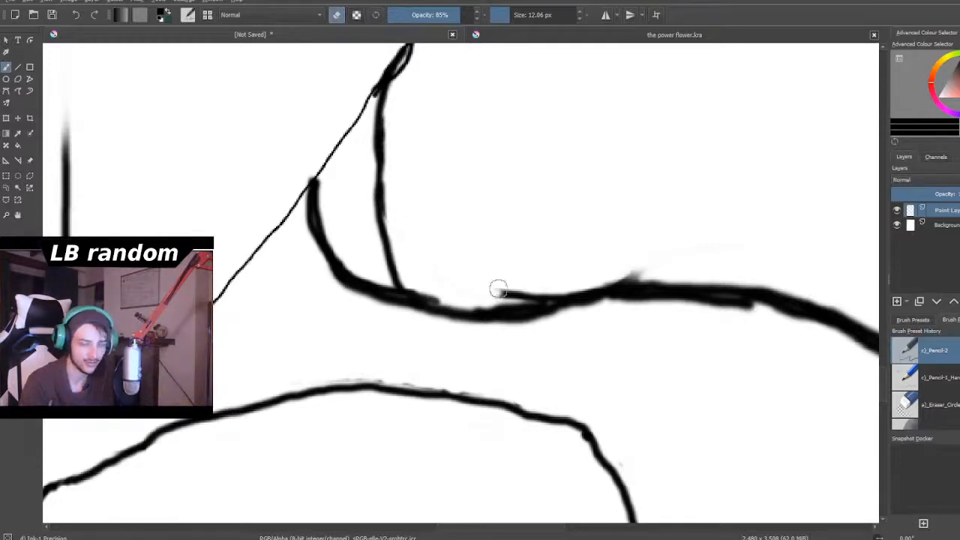
pyautogui.moveTo(649, 268)
pyautogui.mouseDown()
pyautogui.moveTo(505, 277)
pyautogui.moveTo(501, 294)
pyautogui.moveTo(541, 293)
pyautogui.moveTo(509, 303)
pyautogui.moveTo(423, 294)
pyautogui.mouseUp()
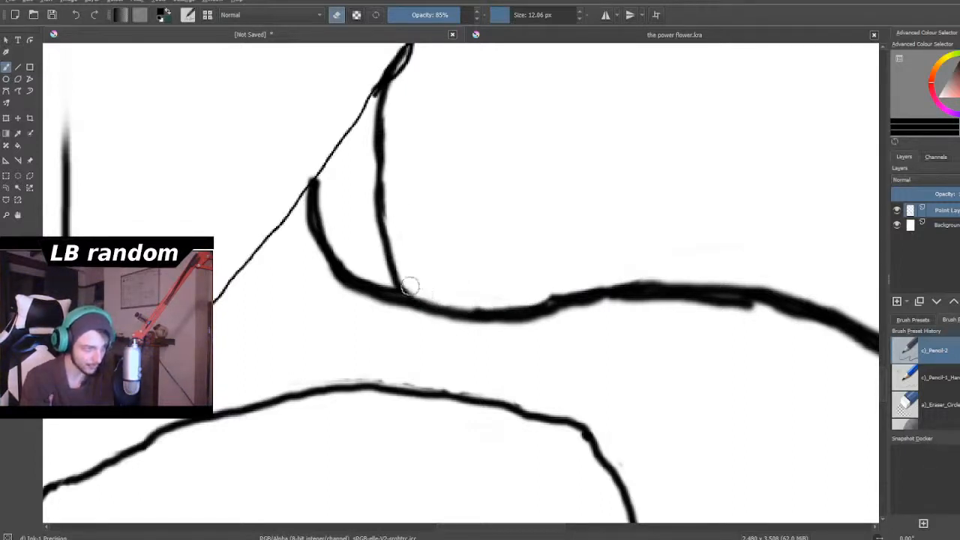
# - Reduce the eraser to 5.09 px and erase the tighter inner stroke of the right shoulder, keeping only the outer curve
pyautogui.scroll(-6, 423, 122)
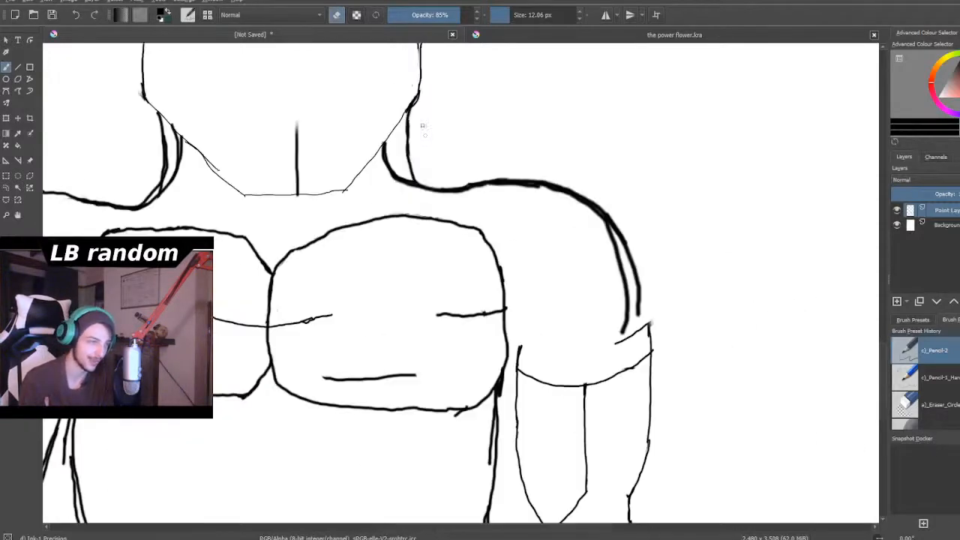
pyautogui.scroll(2, 471, 167)
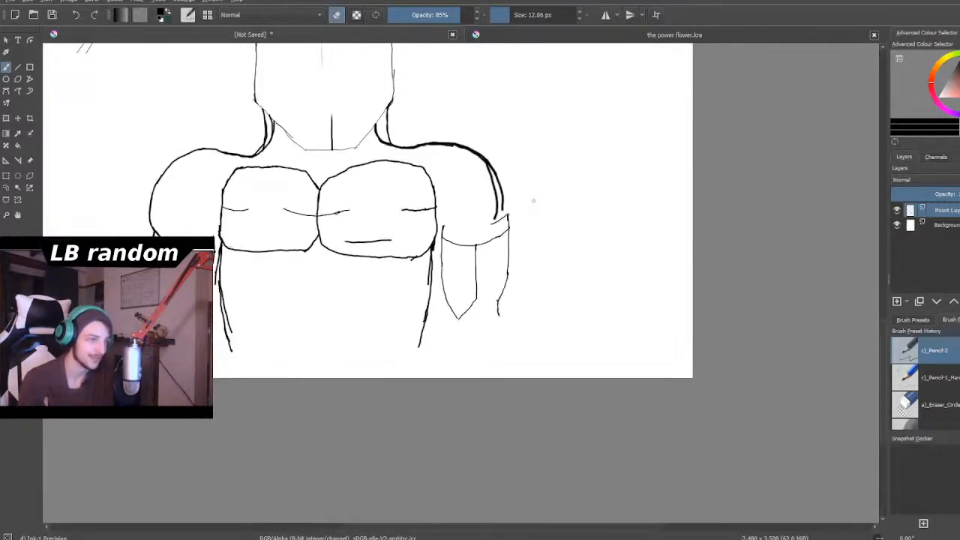
pyautogui.scroll(3, 529, 195)
pyautogui.scroll(-3, 506, 176)
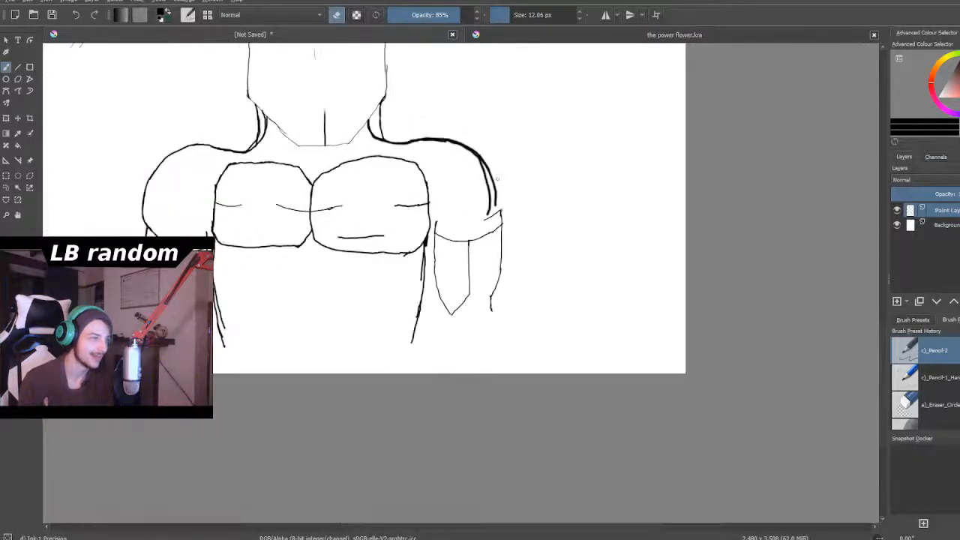
pyautogui.scroll(4, 496, 177)
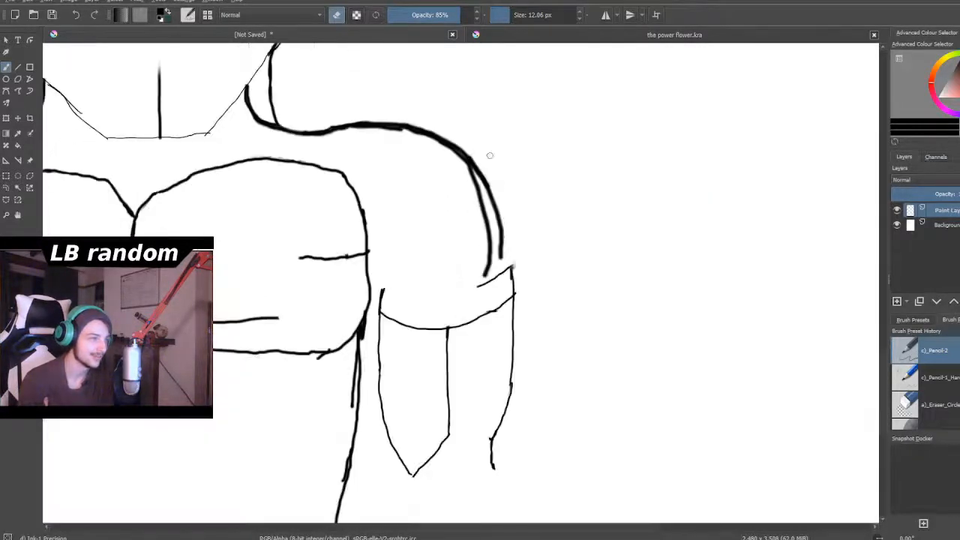
pyautogui.moveTo(489, 279)
pyautogui.mouseDown()
pyautogui.moveTo(495, 253)
pyautogui.moveTo(436, 122)
pyautogui.moveTo(467, 153)
pyautogui.moveTo(462, 167)
pyautogui.mouseUp()
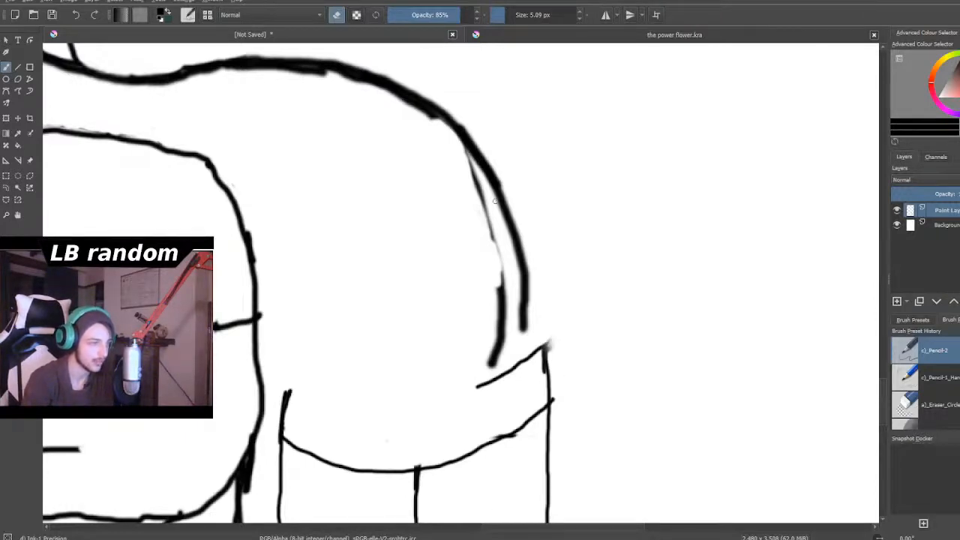
pyautogui.moveTo(485, 234)
pyautogui.mouseDown()
pyautogui.moveTo(475, 184)
pyautogui.moveTo(483, 202)
pyautogui.moveTo(466, 157)
pyautogui.mouseUp()
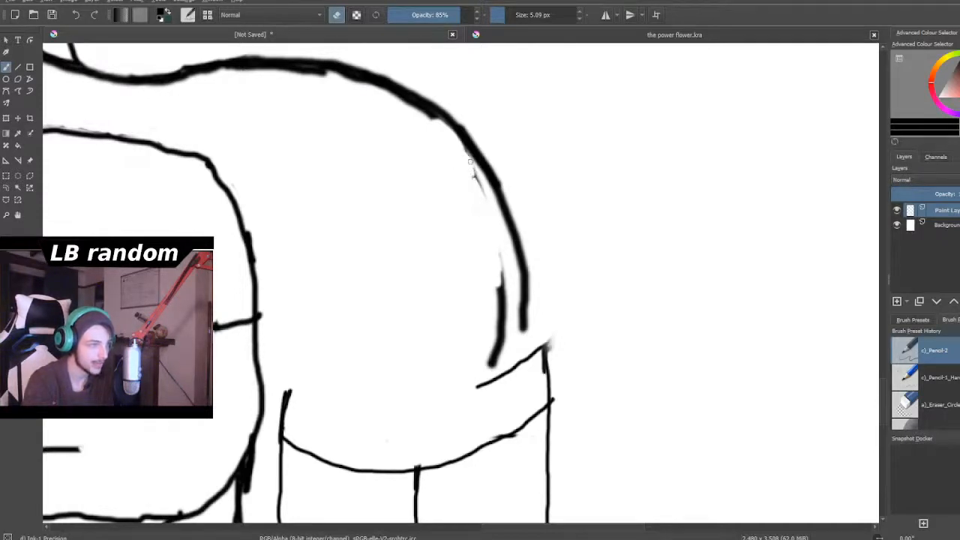
pyautogui.moveTo(499, 284)
pyautogui.mouseDown()
pyautogui.moveTo(501, 310)
pyautogui.moveTo(501, 274)
pyautogui.moveTo(504, 318)
pyautogui.mouseUp()
pyautogui.moveTo(497, 356)
pyautogui.mouseDown()
pyautogui.moveTo(502, 281)
pyautogui.moveTo(505, 325)
pyautogui.mouseUp()
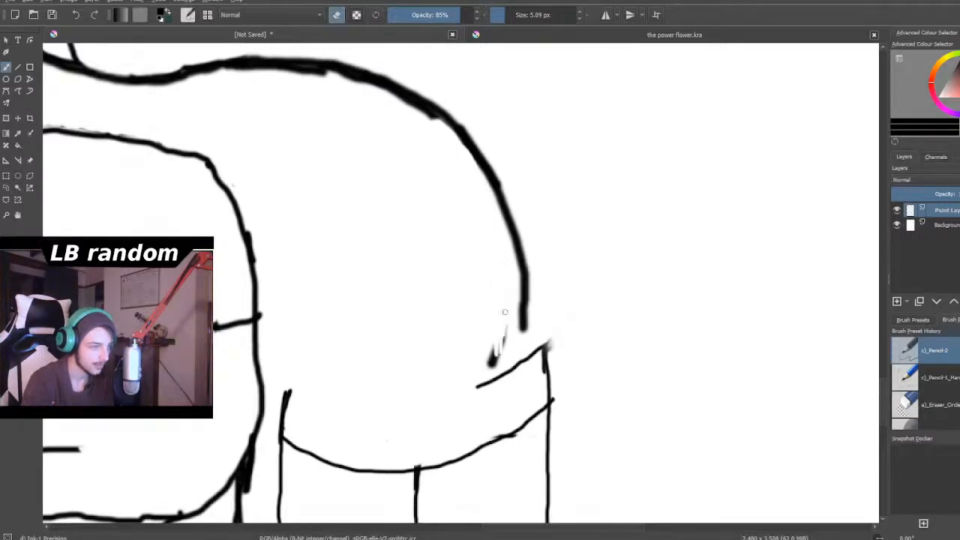
pyautogui.moveTo(492, 368); pyautogui.dragTo(496, 342)
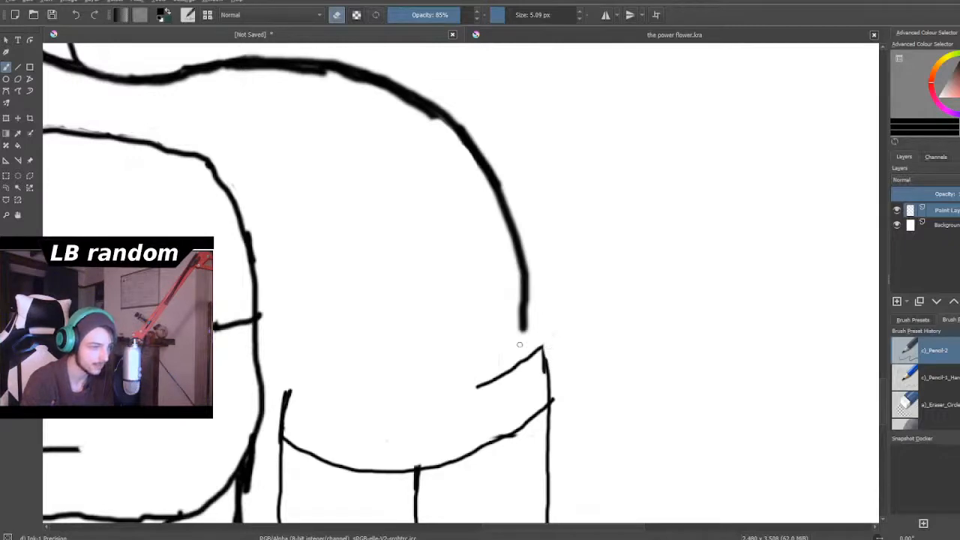
# - Draw crease strokes at the base of the right shoulder and start a new arm line past the sleeve hem with the 5.09 px brush
pyautogui.click(339, 16)
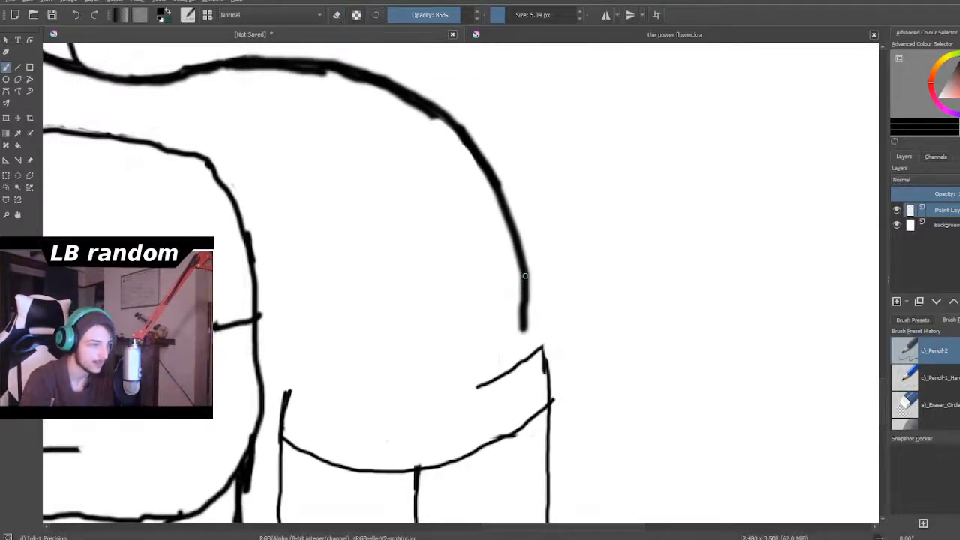
pyautogui.moveTo(495, 366)
pyautogui.mouseDown()
pyautogui.moveTo(525, 324)
pyautogui.moveTo(501, 368)
pyautogui.mouseUp()
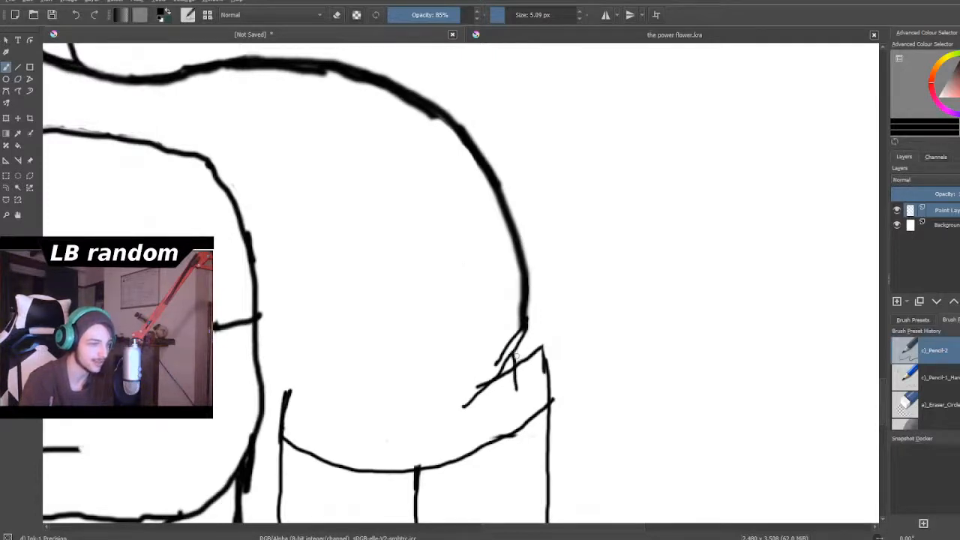
pyautogui.moveTo(525, 428); pyautogui.dragTo(523, 457)
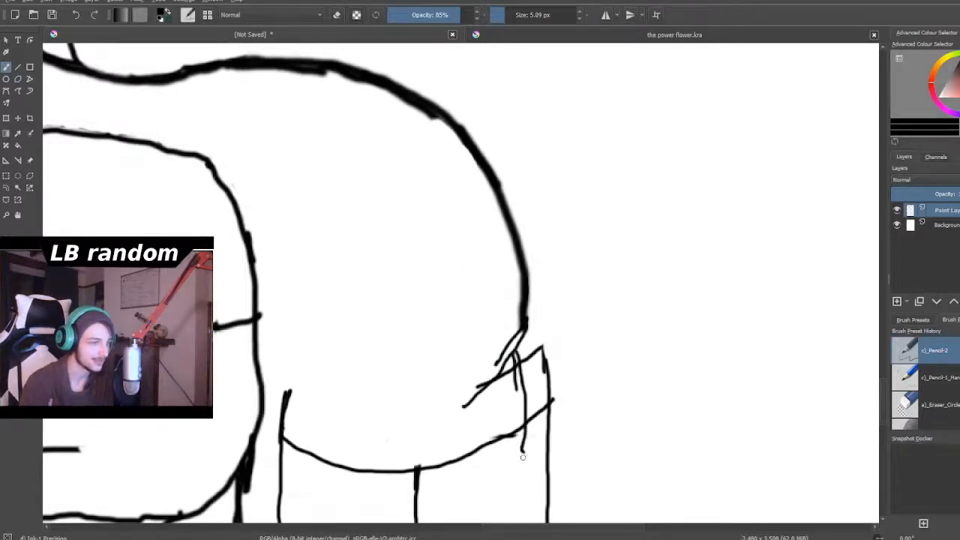
pyautogui.scroll(-7, 523, 457)
pyautogui.scroll(8, 522, 502)
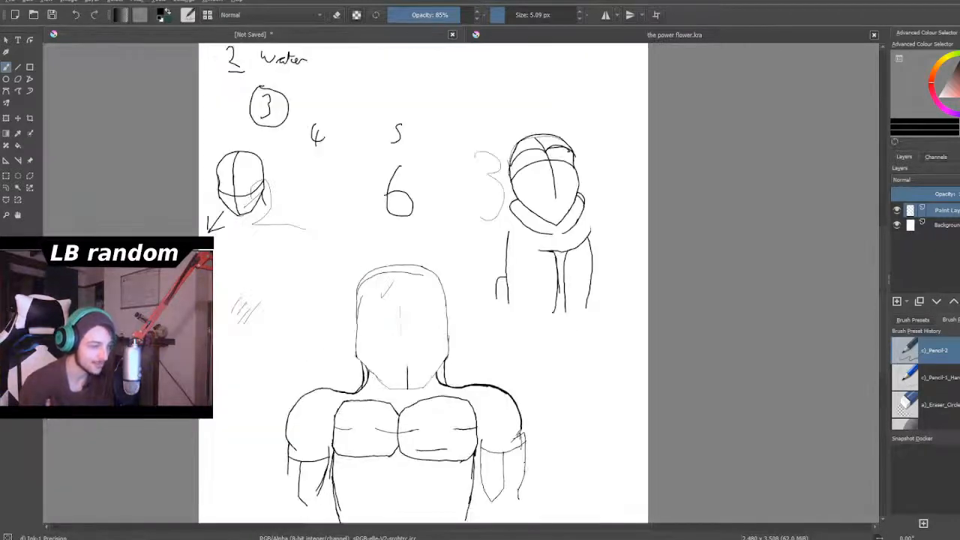
pyautogui.scroll(2, 521, 507)
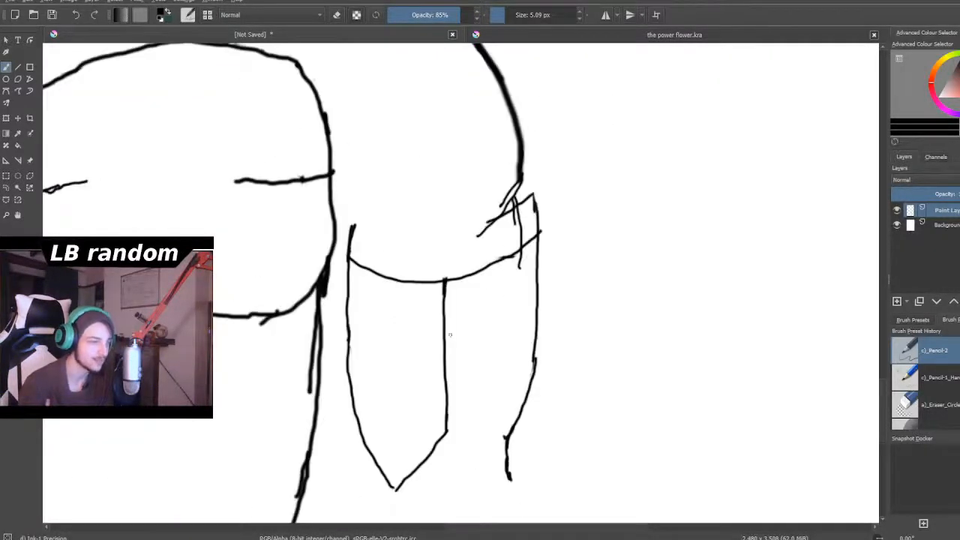
pyautogui.click(339, 16)
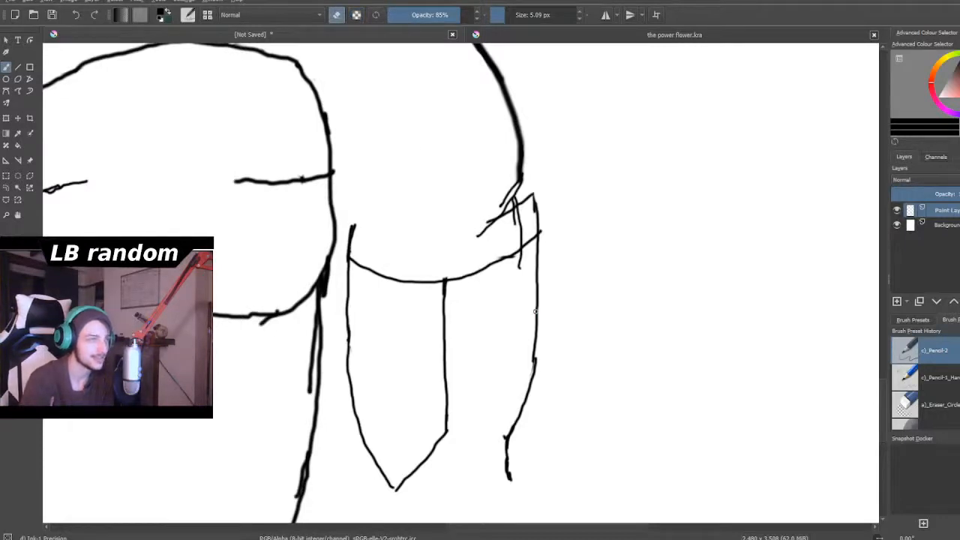
pyautogui.moveTo(507, 15); pyautogui.dragTo(520, 15)
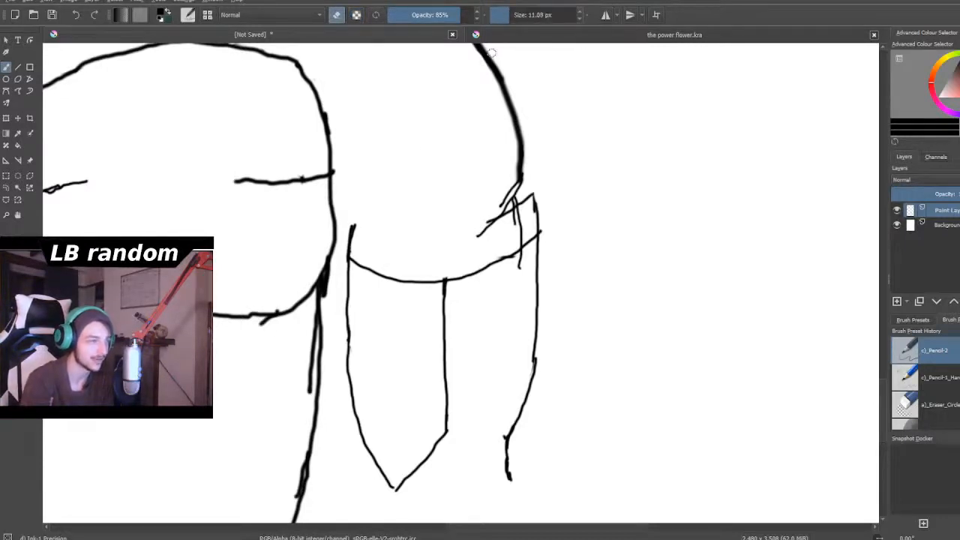
pyautogui.press('-')
pyautogui.press('-')
pyautogui.press('-')
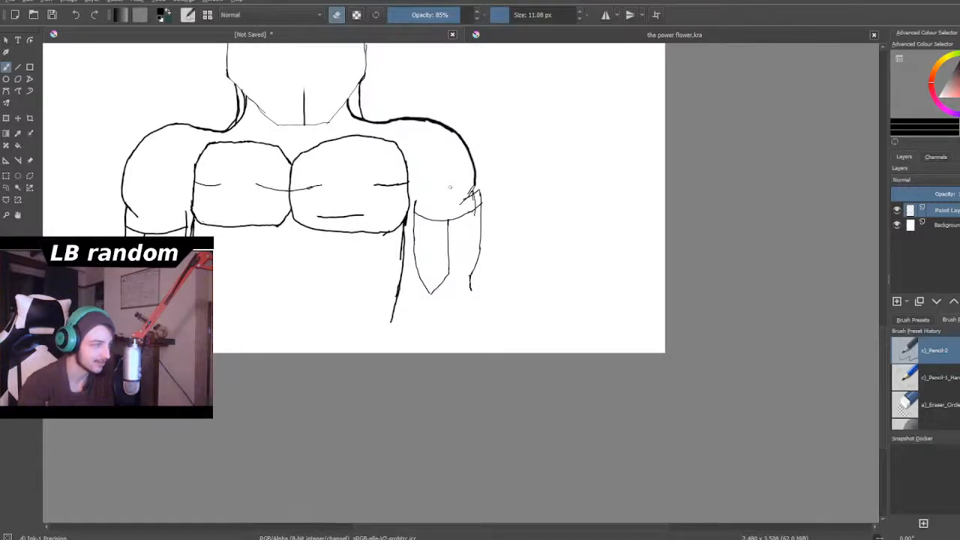
# - Set the brush to 6.31 px and extend the new outer line of the right arm inside the old one down to its lower bend
pyautogui.press('+')
pyautogui.press('+')
pyautogui.press('+')
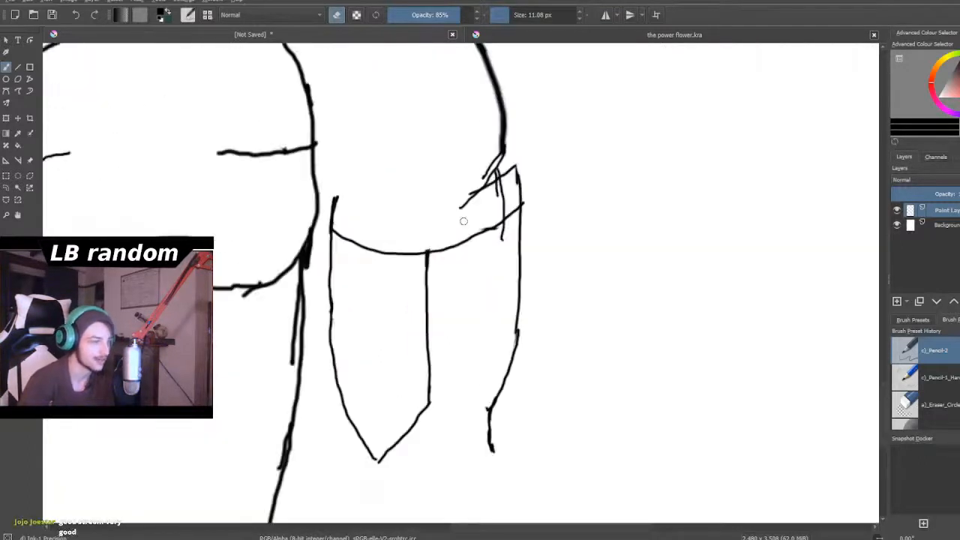
pyautogui.press('+')
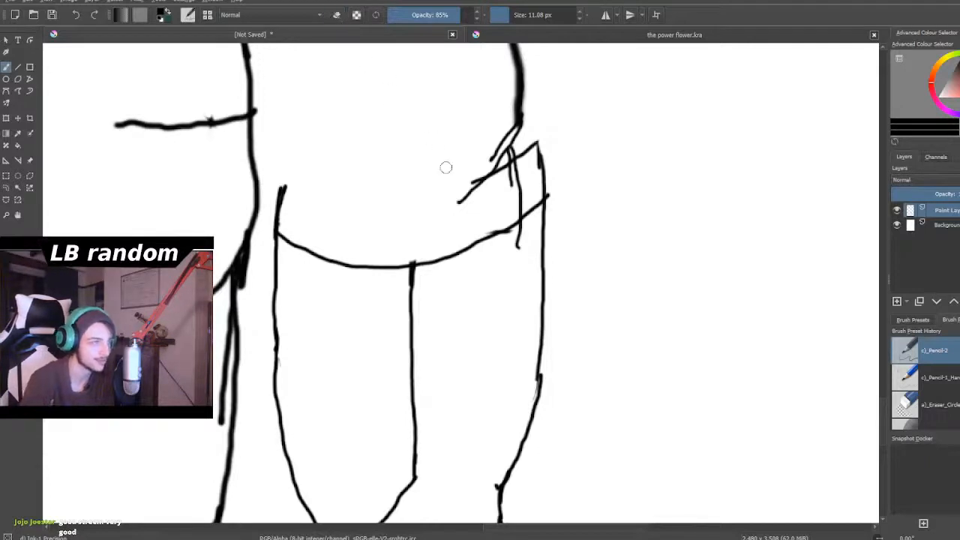
pyautogui.click(508, 15)
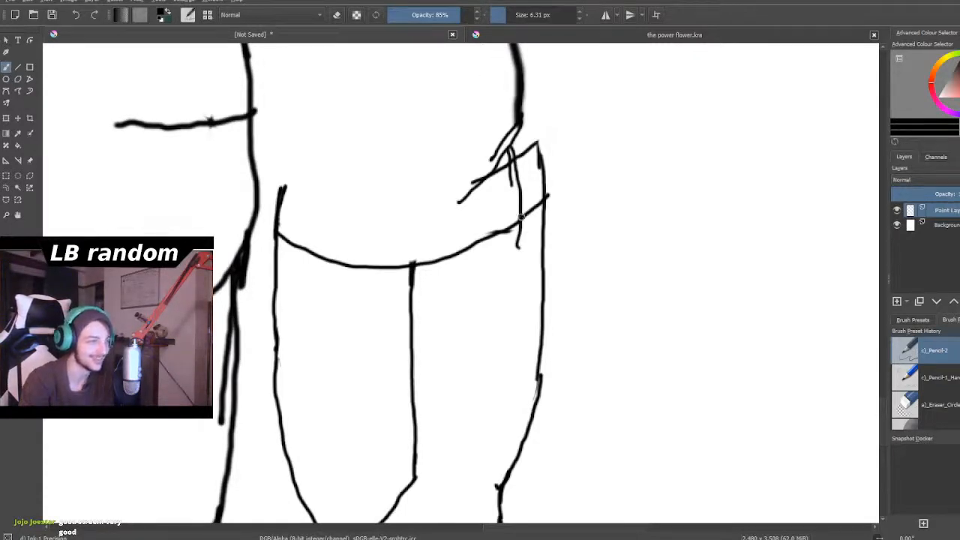
pyautogui.moveTo(518, 265)
pyautogui.mouseDown()
pyautogui.moveTo(519, 289)
pyautogui.moveTo(518, 249)
pyautogui.moveTo(498, 486)
pyautogui.mouseUp()
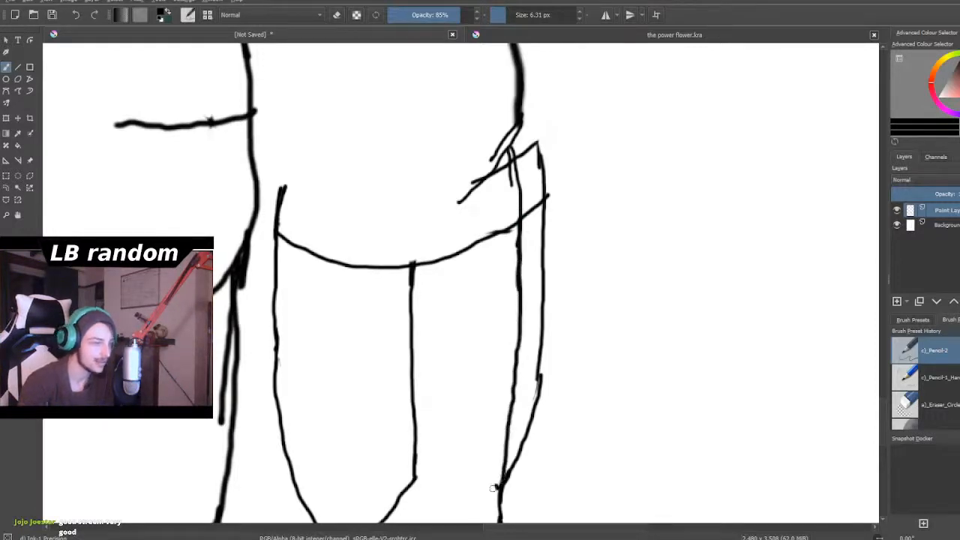
# - Draw another, slimmer outer line for the right arm further inside, from the shoulder crease down toward the lower bend
pyautogui.scroll(-4, 385, 359)
pyautogui.scroll(-3, 318, 316)
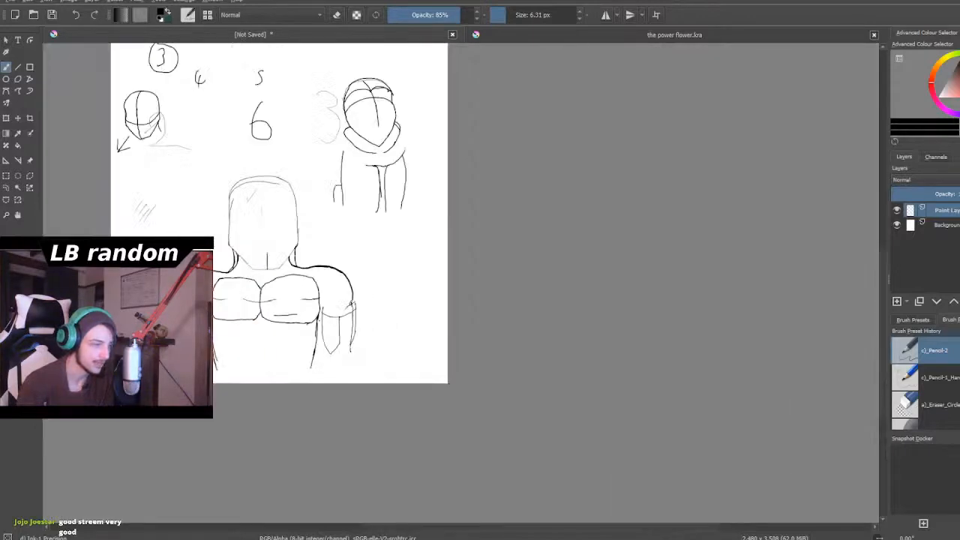
pyautogui.scroll(3, 327, 316)
pyautogui.scroll(4, 330, 316)
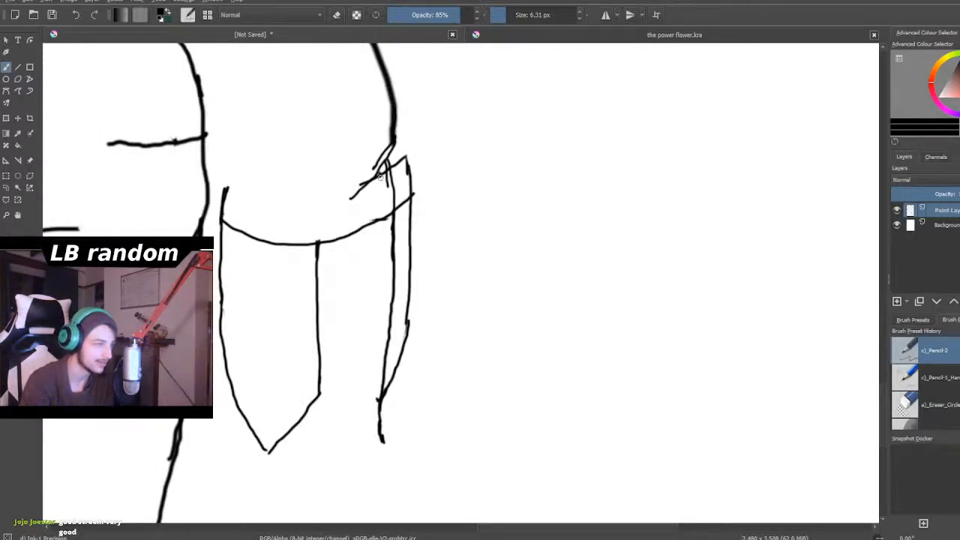
pyautogui.moveTo(382, 244)
pyautogui.mouseDown()
pyautogui.moveTo(383, 293)
pyautogui.moveTo(359, 379)
pyautogui.mouseUp()
pyautogui.scroll(-4, 355, 373)
pyautogui.scroll(3, 360, 373)
pyautogui.scroll(2, 362, 373)
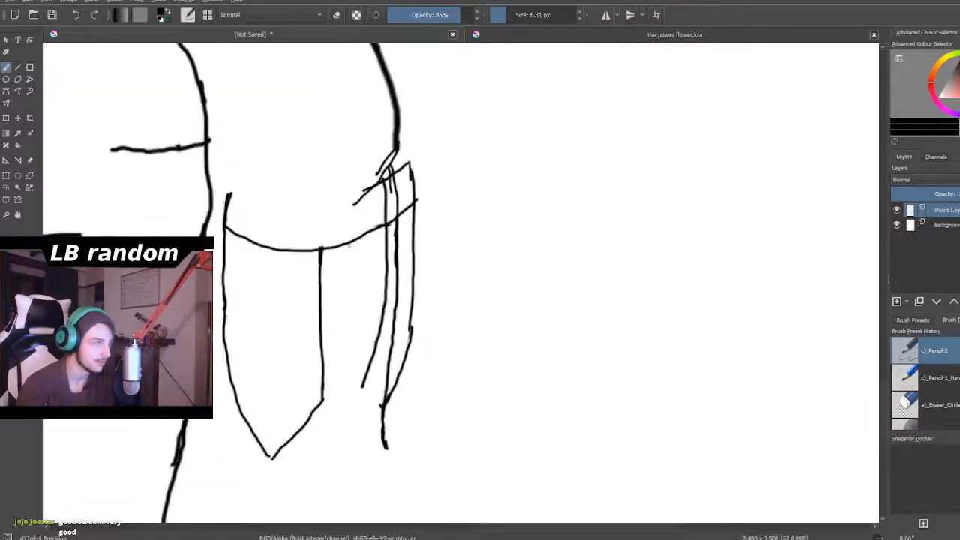
# - Switch to erasing at 10.16 px and remove the two old outer lines of the right arm, keeping only the slimmest one
pyautogui.click(337, 15)
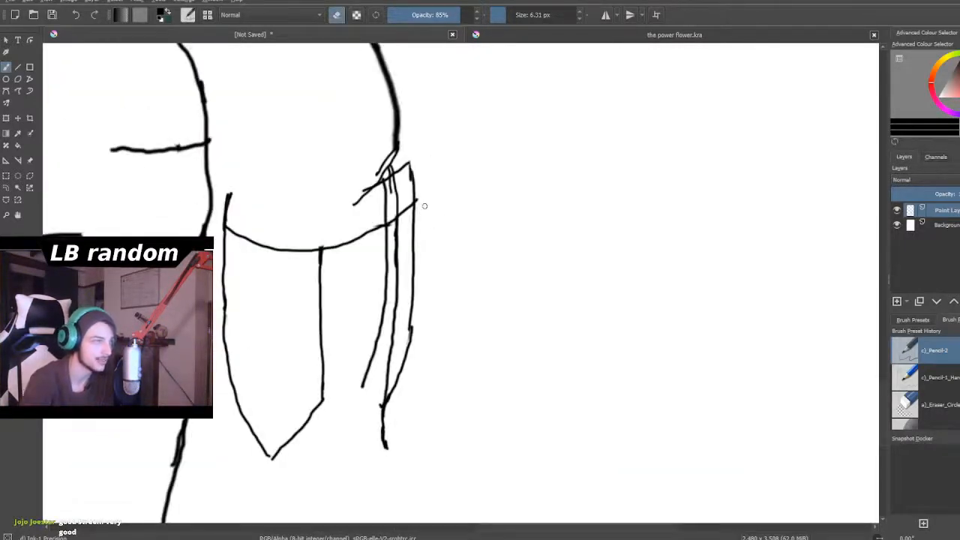
pyautogui.click(507, 18)
pyautogui.moveTo(417, 195)
pyautogui.mouseDown()
pyautogui.moveTo(408, 158)
pyautogui.moveTo(394, 249)
pyautogui.moveTo(401, 205)
pyautogui.moveTo(409, 237)
pyautogui.moveTo(413, 181)
pyautogui.mouseUp()
pyautogui.moveTo(414, 281); pyautogui.dragTo(415, 220)
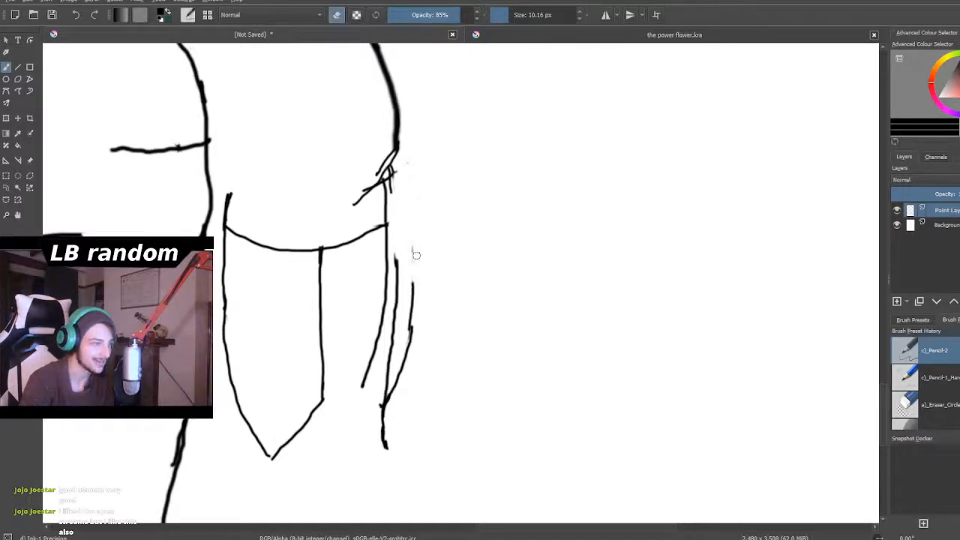
pyautogui.moveTo(415, 277)
pyautogui.mouseDown()
pyautogui.moveTo(404, 368)
pyautogui.moveTo(415, 289)
pyautogui.mouseUp()
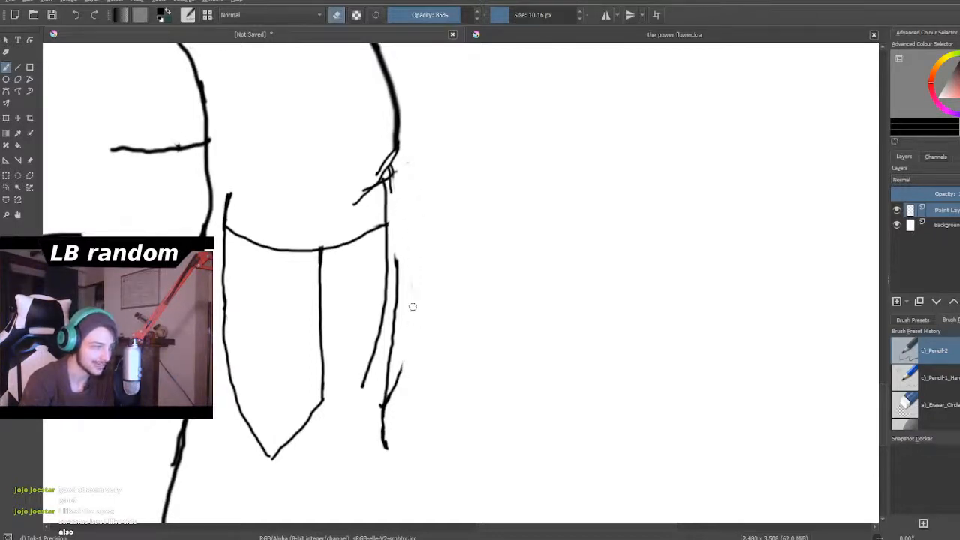
pyautogui.moveTo(398, 396)
pyautogui.mouseDown()
pyautogui.moveTo(376, 434)
pyautogui.moveTo(392, 366)
pyautogui.moveTo(394, 392)
pyautogui.moveTo(406, 351)
pyautogui.moveTo(395, 347)
pyautogui.moveTo(385, 383)
pyautogui.moveTo(396, 252)
pyautogui.mouseUp()
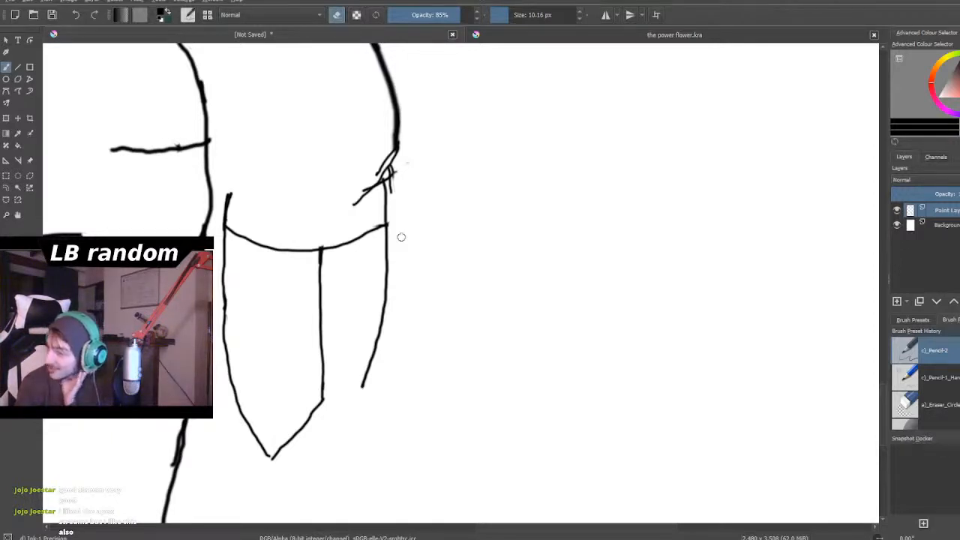
# - Erase the leftover arm-line ends and doubled crease strokes at the base of the right shoulder, leaving a single contour and crease
pyautogui.scroll(-2, 402, 237)
pyautogui.scroll(2, 395, 216)
pyautogui.scroll(-2, 396, 218)
pyautogui.scroll(2, 333, 159)
pyautogui.scroll(4, 440, 217)
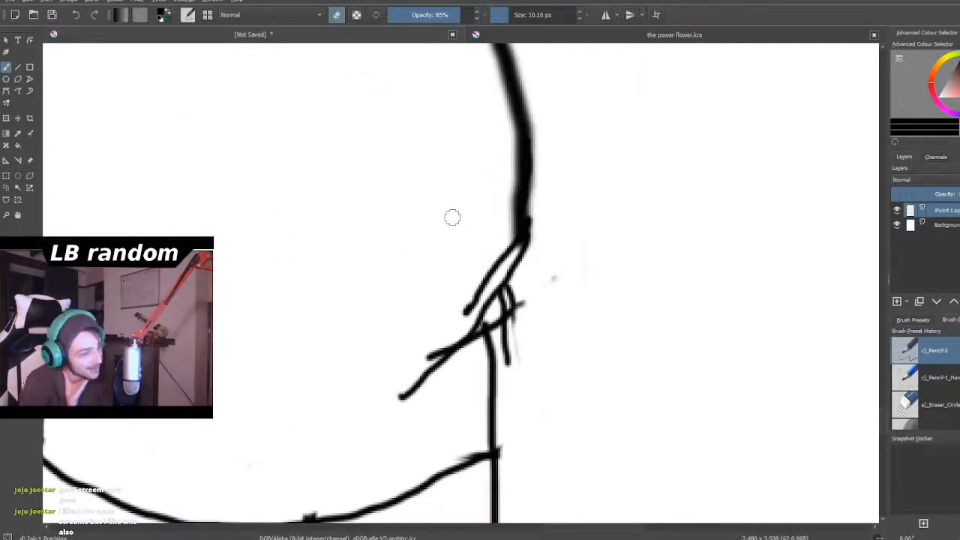
pyautogui.moveTo(517, 377)
pyautogui.mouseDown()
pyautogui.moveTo(506, 321)
pyautogui.moveTo(515, 289)
pyautogui.moveTo(502, 322)
pyautogui.mouseUp()
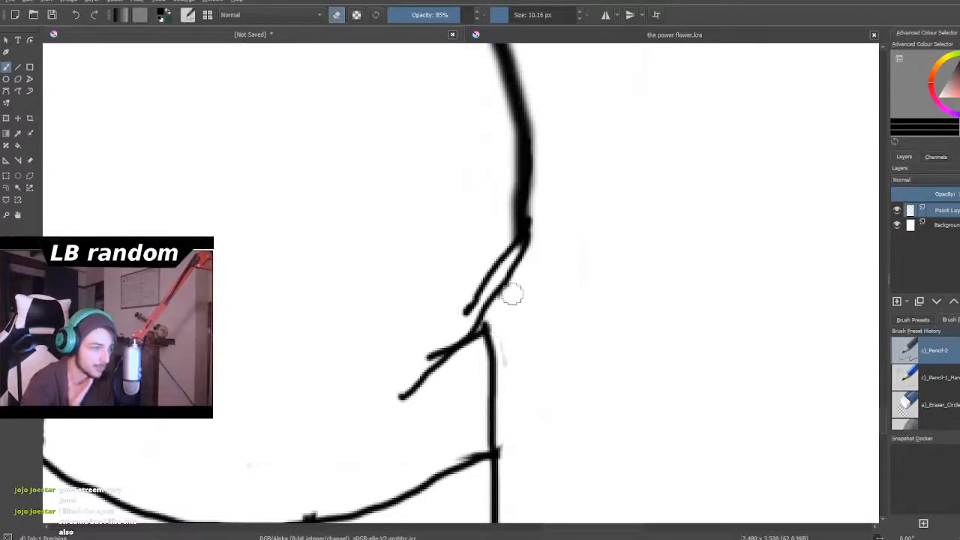
pyautogui.moveTo(463, 280)
pyautogui.mouseDown()
pyautogui.moveTo(481, 278)
pyautogui.moveTo(462, 311)
pyautogui.moveTo(503, 250)
pyautogui.moveTo(507, 202)
pyautogui.mouseUp()
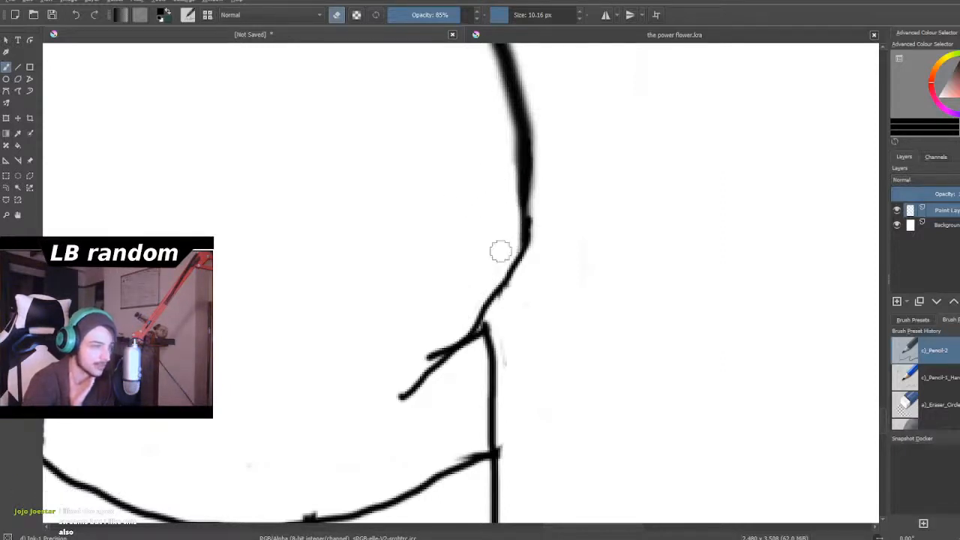
pyautogui.scroll(-5, 501, 252)
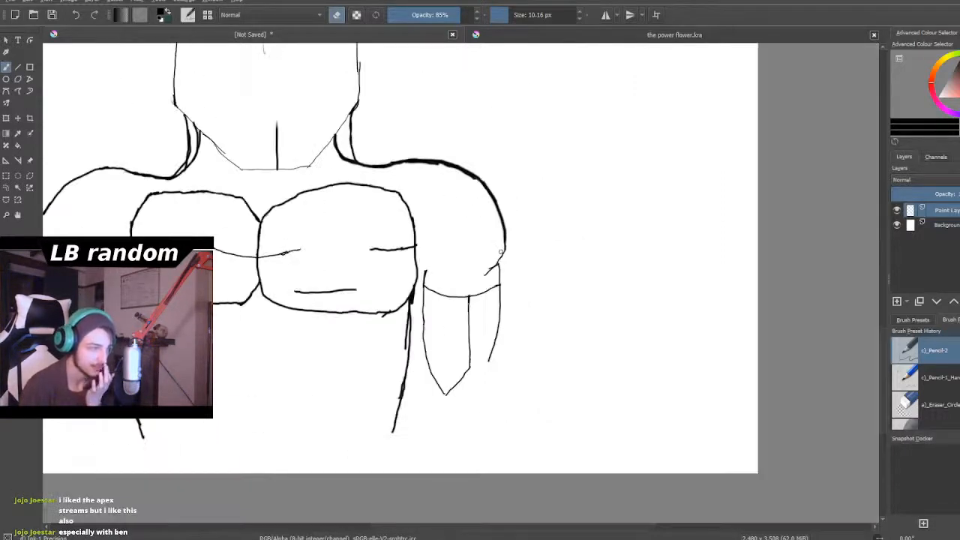
pyautogui.scroll(6, 502, 251)
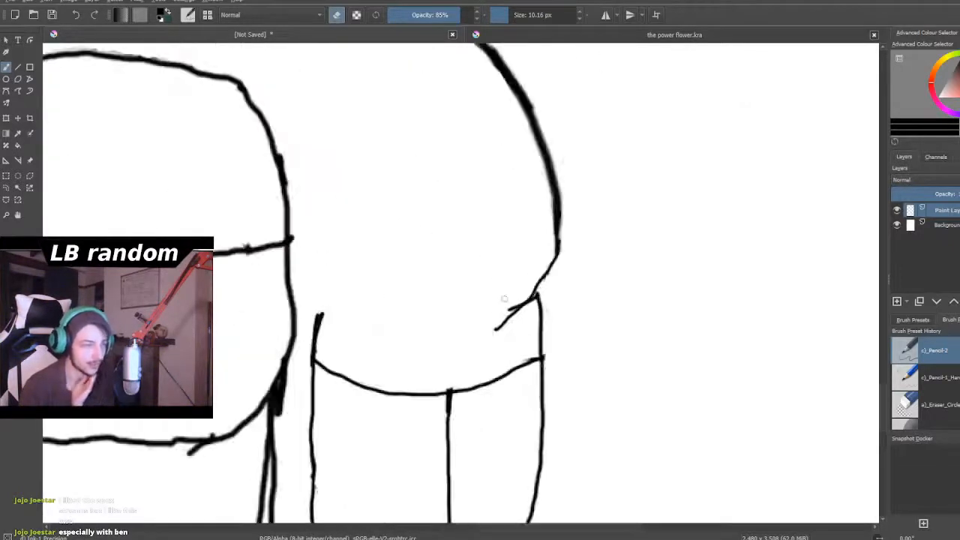
pyautogui.scroll(1, 503, 303)
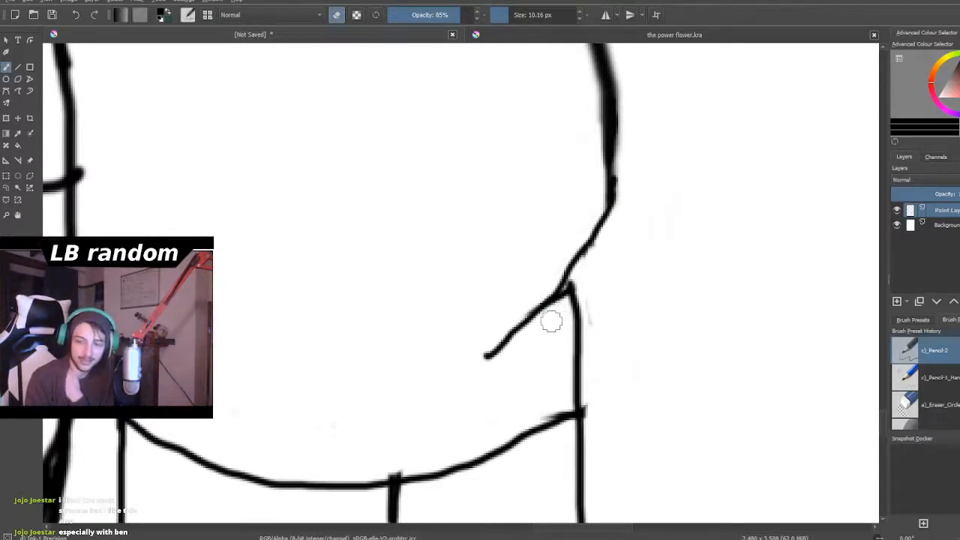
# - Erase the duplicate slanted stroke along the torso-facing side of the left arm, keeping the line nearer the torso
pyautogui.scroll(-6, 538, 331)
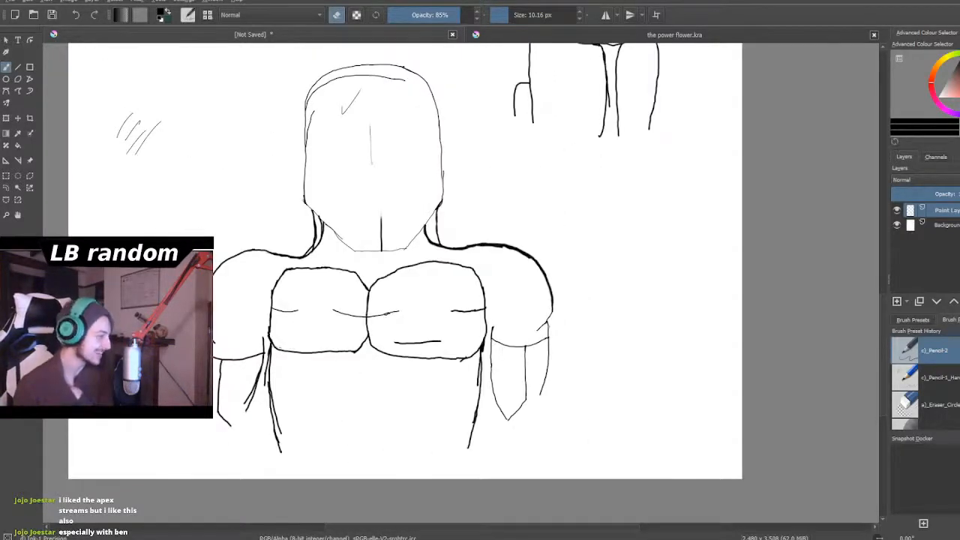
pyautogui.scroll(-5, 537, 359)
pyautogui.scroll(3, 536, 359)
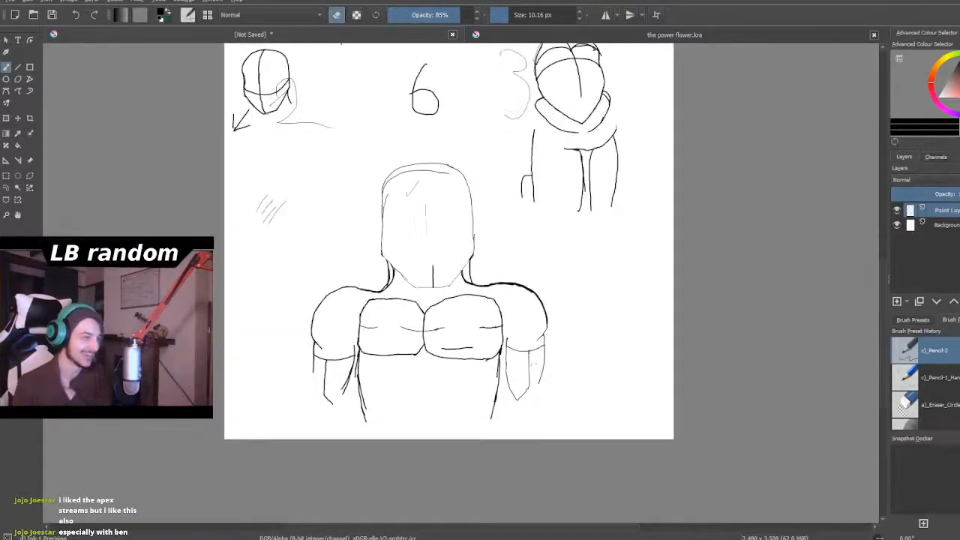
pyautogui.scroll(4, 444, 374)
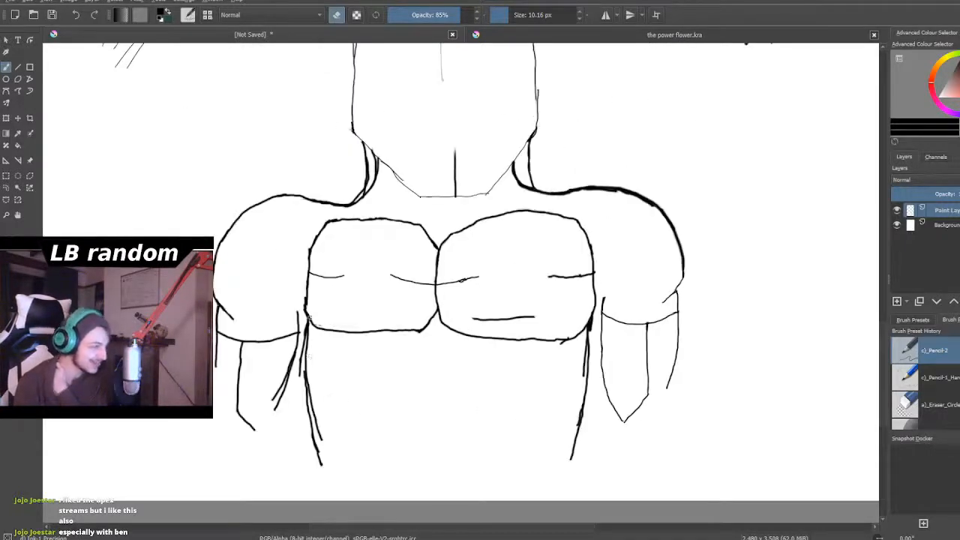
pyautogui.scroll(1, 309, 345)
pyautogui.scroll(-4, 245, 444)
pyautogui.scroll(6, 248, 483)
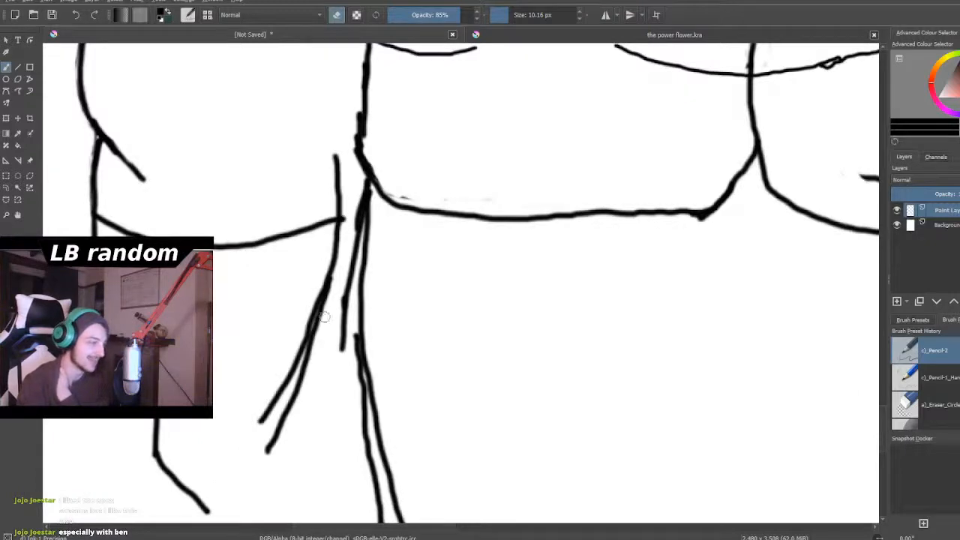
pyautogui.moveTo(310, 298)
pyautogui.mouseDown()
pyautogui.moveTo(317, 291)
pyautogui.moveTo(293, 375)
pyautogui.moveTo(299, 338)
pyautogui.moveTo(263, 416)
pyautogui.moveTo(275, 385)
pyautogui.moveTo(275, 404)
pyautogui.mouseUp()
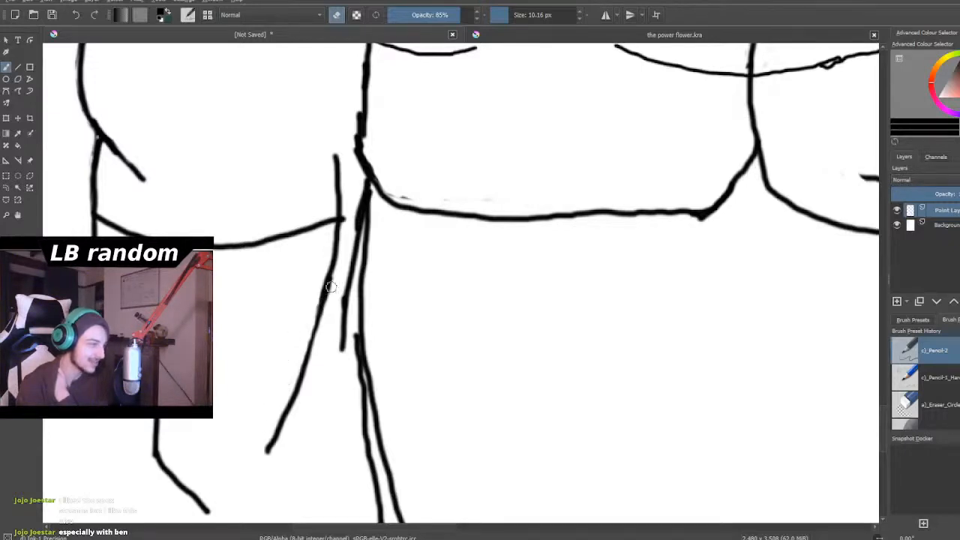
# - Clean up the left sleeve hem's overshoot and the faint residue above the bottom edge of the left chest block
pyautogui.scroll(-3, 341, 286)
pyautogui.scroll(2, 341, 263)
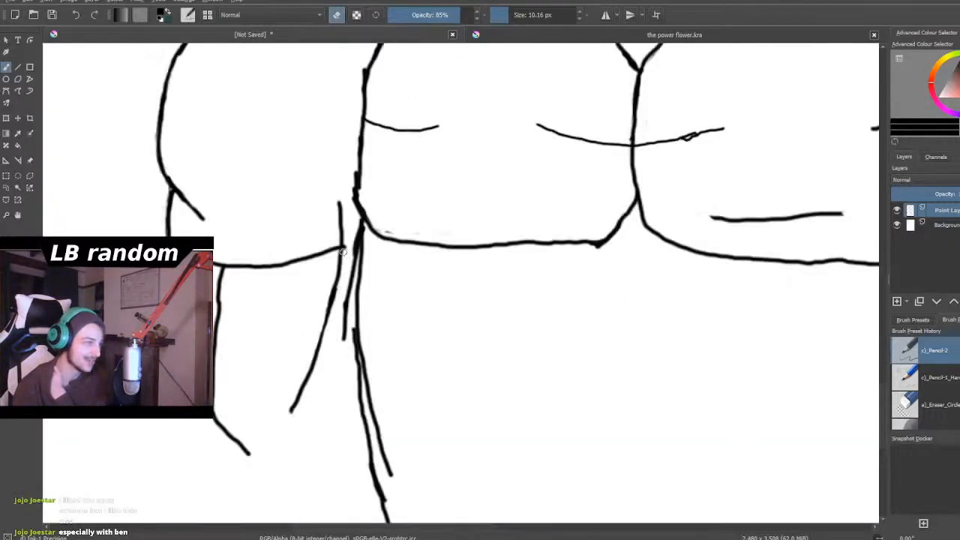
pyautogui.scroll(2, 341, 259)
pyautogui.moveTo(354, 245); pyautogui.dragTo(353, 255)
pyautogui.moveTo(418, 214); pyautogui.dragTo(549, 227)
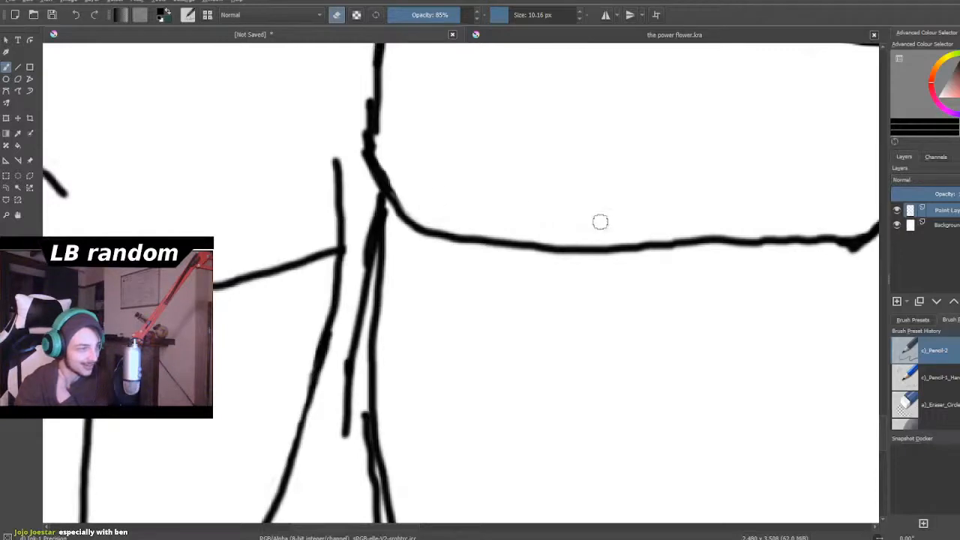
# - Erase the outer neck line on the right side, keeping the inner curve that runs into the shoulder
pyautogui.scroll(-6, 543, 214)
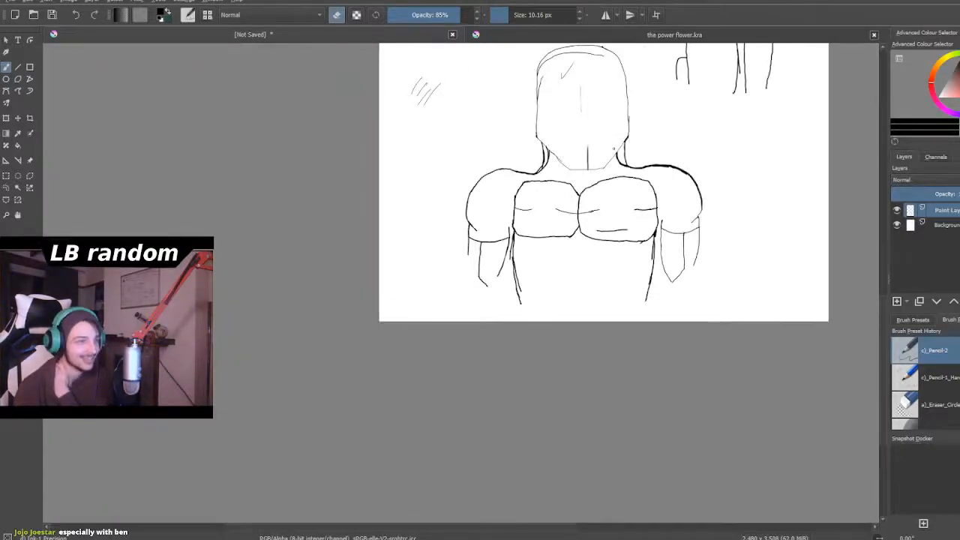
pyautogui.scroll(3, 614, 148)
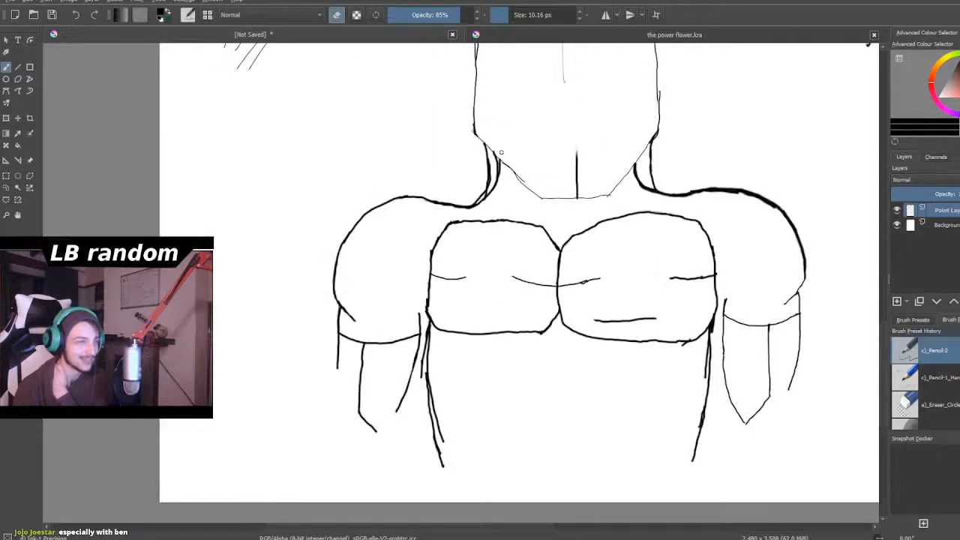
pyautogui.scroll(5, 698, 155)
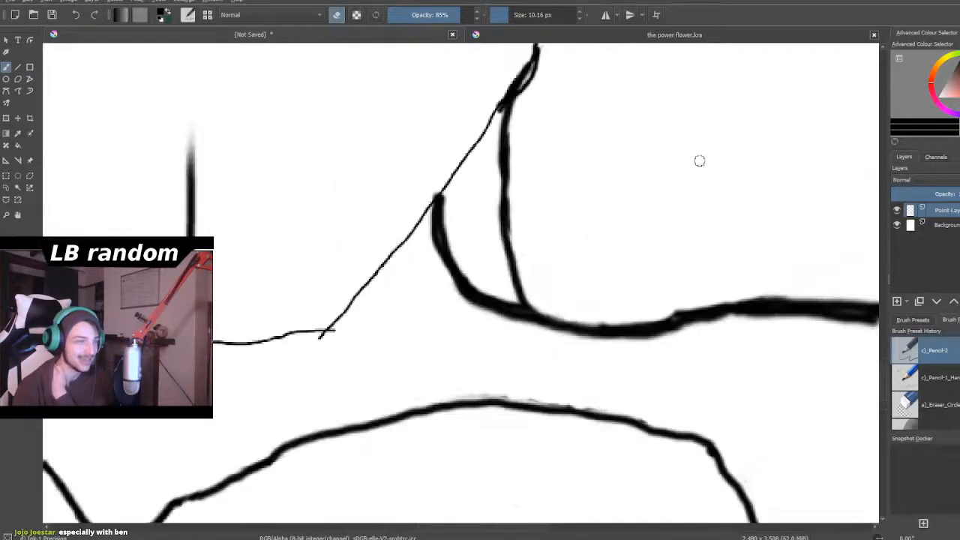
pyautogui.moveTo(518, 208)
pyautogui.mouseDown()
pyautogui.moveTo(515, 243)
pyautogui.moveTo(510, 249)
pyautogui.moveTo(493, 233)
pyautogui.moveTo(534, 296)
pyautogui.moveTo(506, 291)
pyautogui.mouseUp()
pyautogui.moveTo(506, 218)
pyautogui.mouseDown()
pyautogui.moveTo(514, 154)
pyautogui.moveTo(502, 175)
pyautogui.moveTo(499, 164)
pyautogui.moveTo(505, 120)
pyautogui.mouseUp()
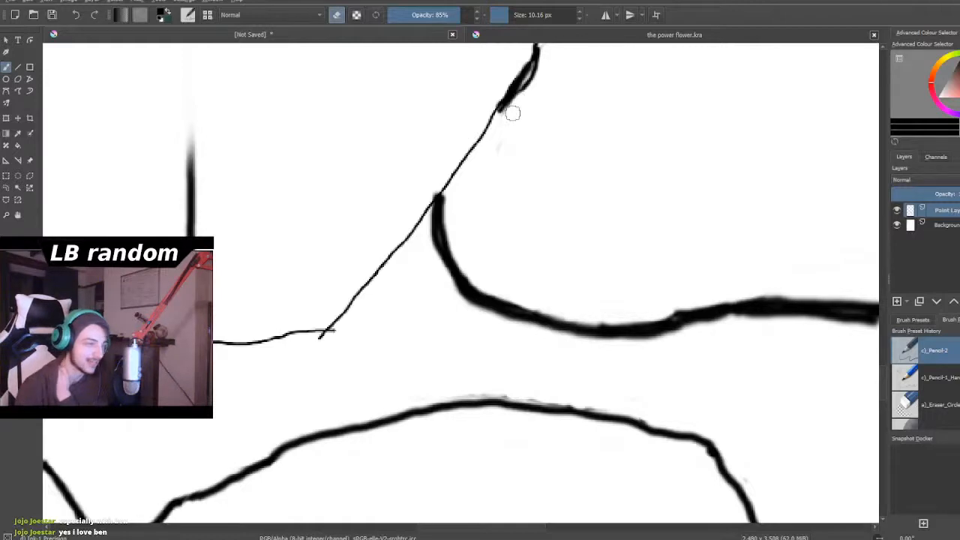
# - Erase the doubled outer stroke at the right jaw corner so one contour line remains
pyautogui.scroll(-5, 512, 112)
pyautogui.scroll(4, 503, 75)
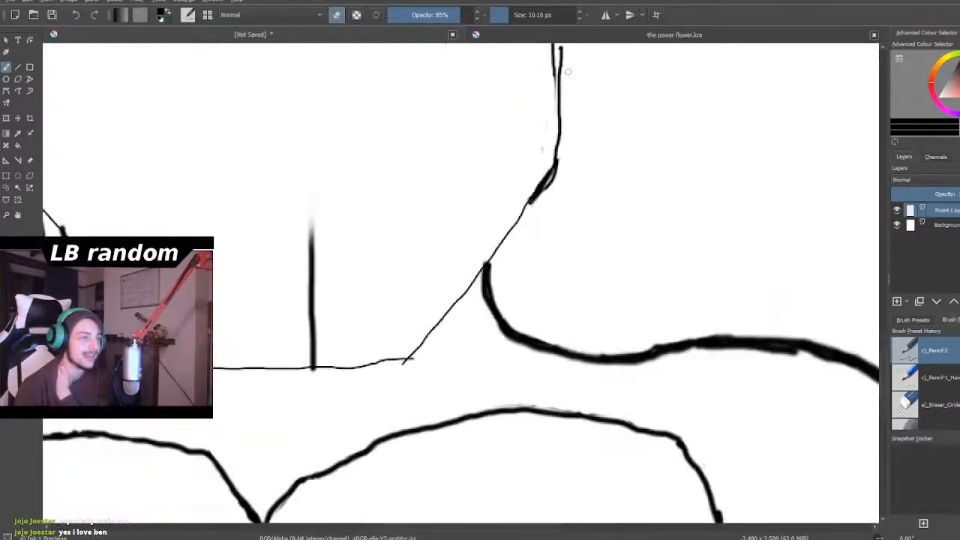
pyautogui.scroll(3, 568, 71)
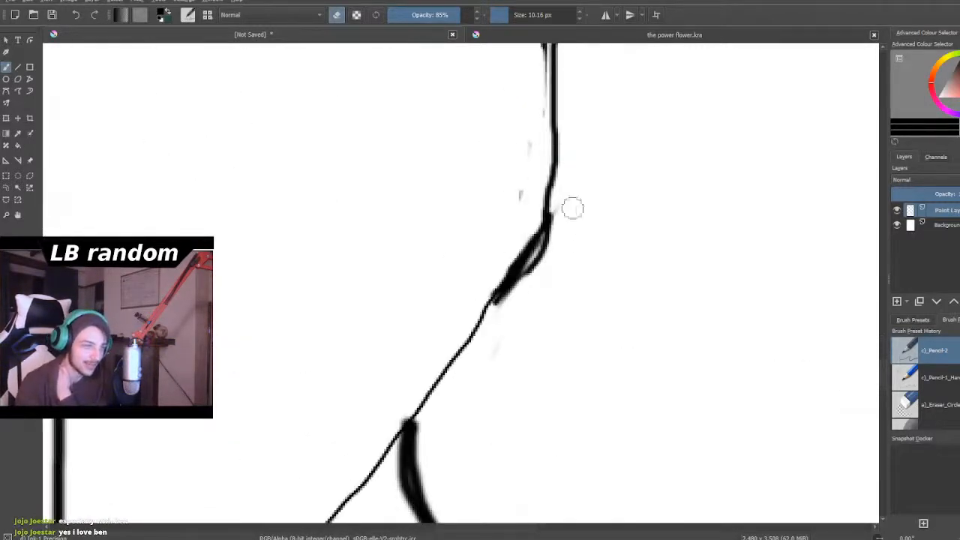
pyautogui.moveTo(562, 213)
pyautogui.mouseDown()
pyautogui.moveTo(549, 252)
pyautogui.moveTo(501, 309)
pyautogui.moveTo(546, 250)
pyautogui.moveTo(535, 288)
pyautogui.mouseUp()
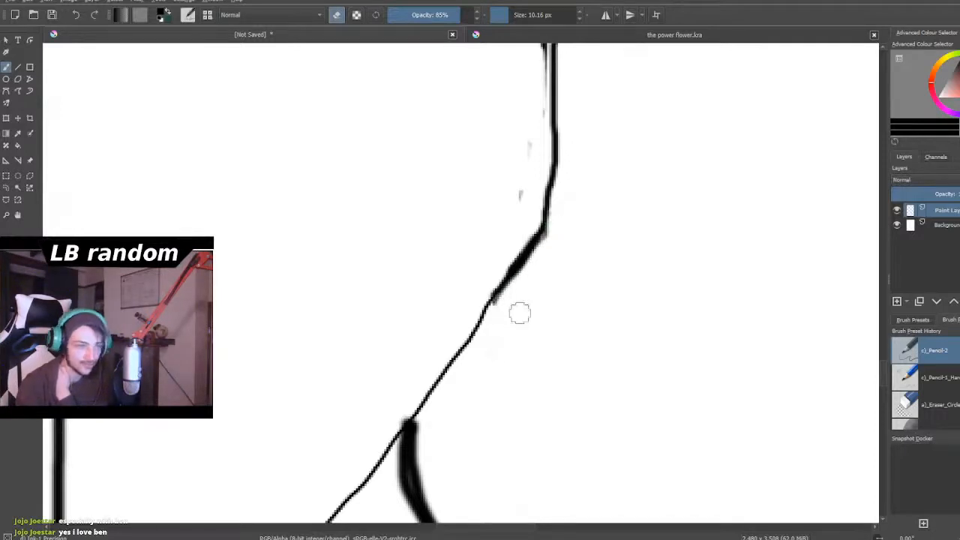
pyautogui.scroll(-5, 512, 321)
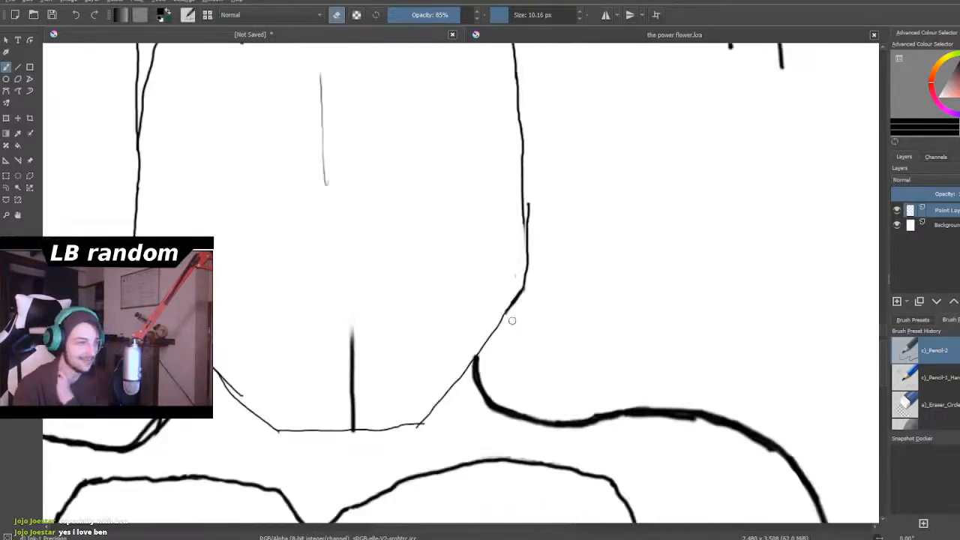
# - Erase the extra outer strokes of the left neck line, keeping only the innermost curve from the jaw to the shoulder
pyautogui.scroll(6, 330, 361)
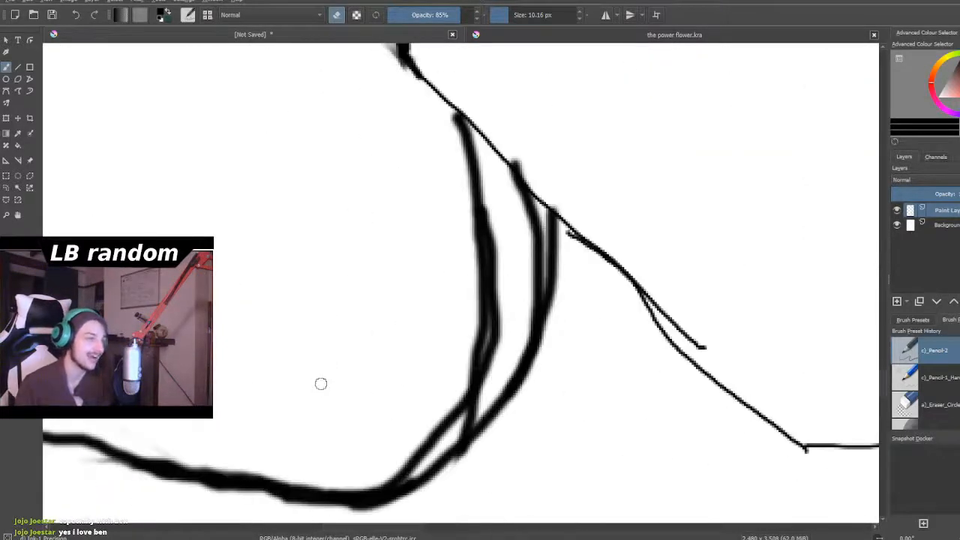
pyautogui.moveTo(447, 126)
pyautogui.mouseDown()
pyautogui.moveTo(463, 132)
pyautogui.moveTo(465, 143)
pyautogui.moveTo(452, 120)
pyautogui.moveTo(470, 167)
pyautogui.moveTo(460, 195)
pyautogui.moveTo(498, 295)
pyautogui.moveTo(508, 154)
pyautogui.moveTo(528, 157)
pyautogui.moveTo(518, 157)
pyautogui.moveTo(525, 171)
pyautogui.mouseUp()
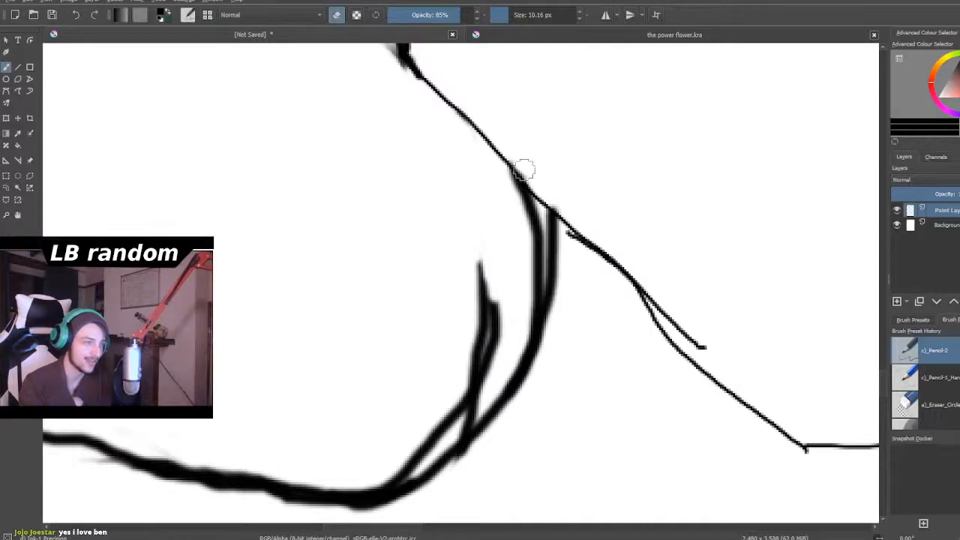
pyautogui.scroll(-6, 503, 267)
pyautogui.scroll(1, 503, 267)
pyautogui.scroll(2, 489, 270)
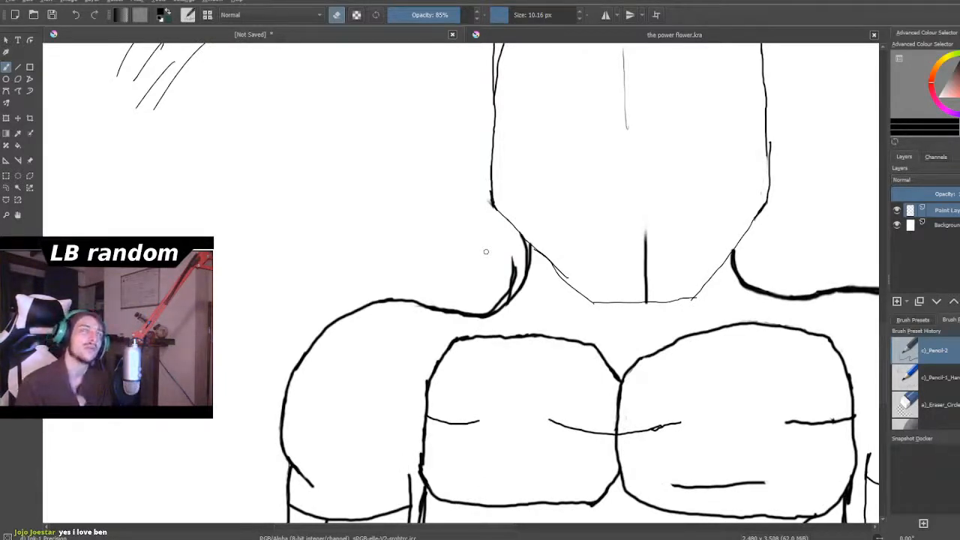
pyautogui.scroll(4, 479, 239)
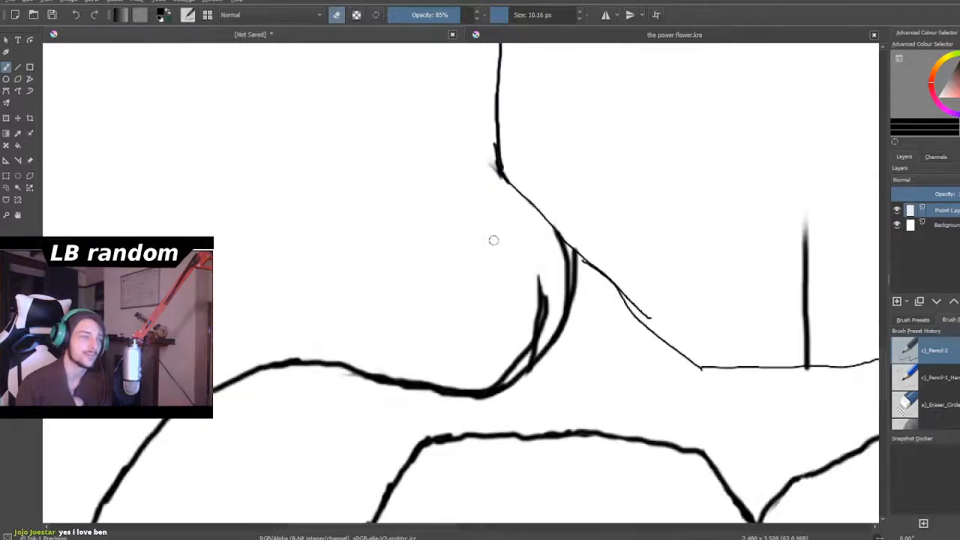
pyautogui.moveTo(589, 270)
pyautogui.mouseDown()
pyautogui.moveTo(587, 332)
pyautogui.moveTo(615, 310)
pyautogui.moveTo(609, 363)
pyautogui.moveTo(589, 394)
pyautogui.moveTo(574, 386)
pyautogui.moveTo(576, 409)
pyautogui.moveTo(587, 410)
pyautogui.moveTo(572, 430)
pyautogui.moveTo(582, 425)
pyautogui.moveTo(532, 452)
pyautogui.moveTo(541, 446)
pyautogui.moveTo(500, 494)
pyautogui.moveTo(473, 499)
pyautogui.mouseUp()
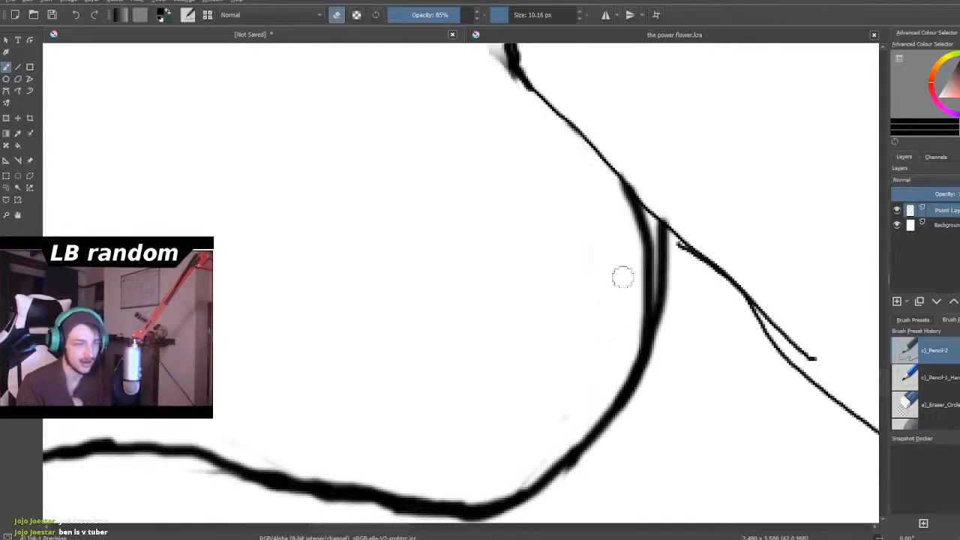
pyautogui.moveTo(624, 217)
pyautogui.mouseDown()
pyautogui.moveTo(633, 245)
pyautogui.moveTo(644, 233)
pyautogui.moveTo(637, 323)
pyautogui.moveTo(646, 315)
pyautogui.moveTo(648, 240)
pyautogui.moveTo(638, 330)
pyautogui.mouseUp()
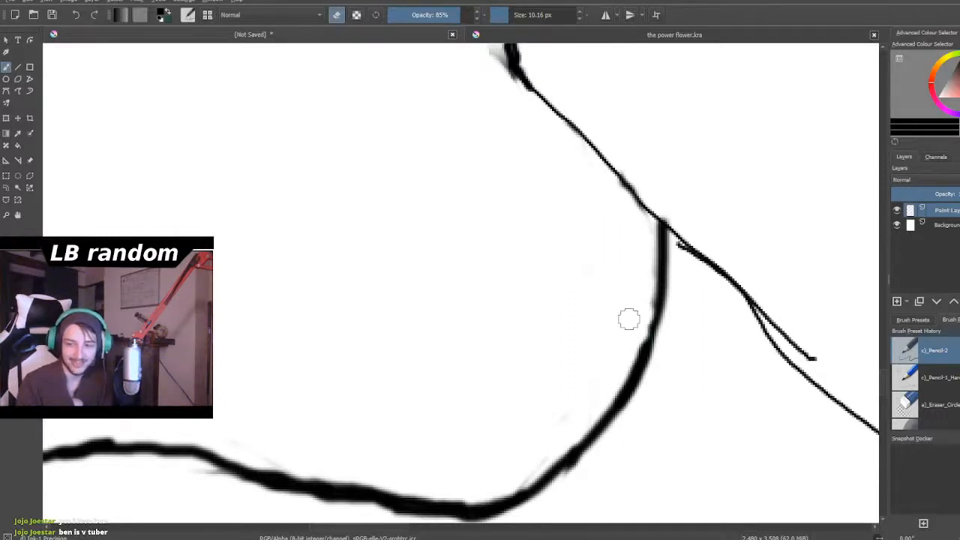
pyautogui.scroll(-3, 638, 326)
pyautogui.scroll(-2, 638, 326)
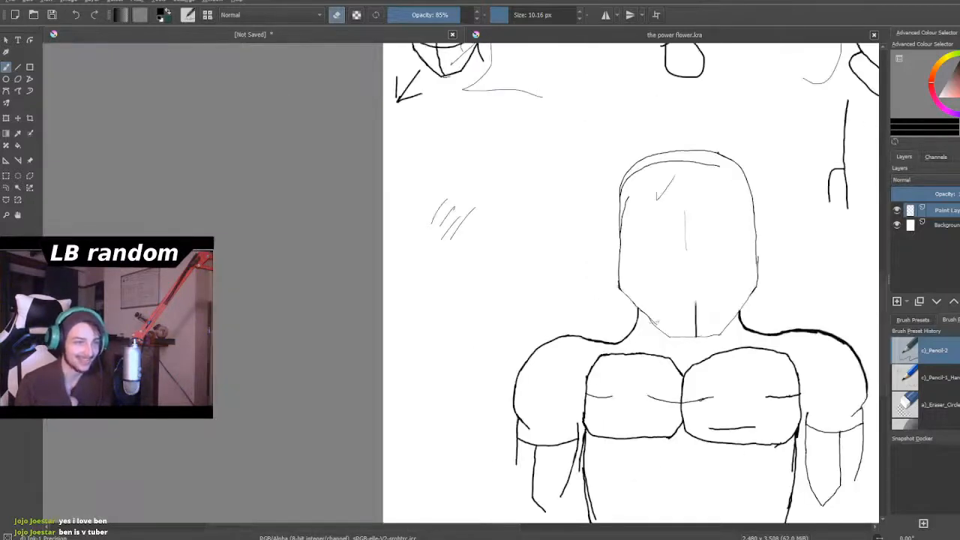
pyautogui.scroll(3, 654, 188)
pyautogui.scroll(-5, 640, 198)
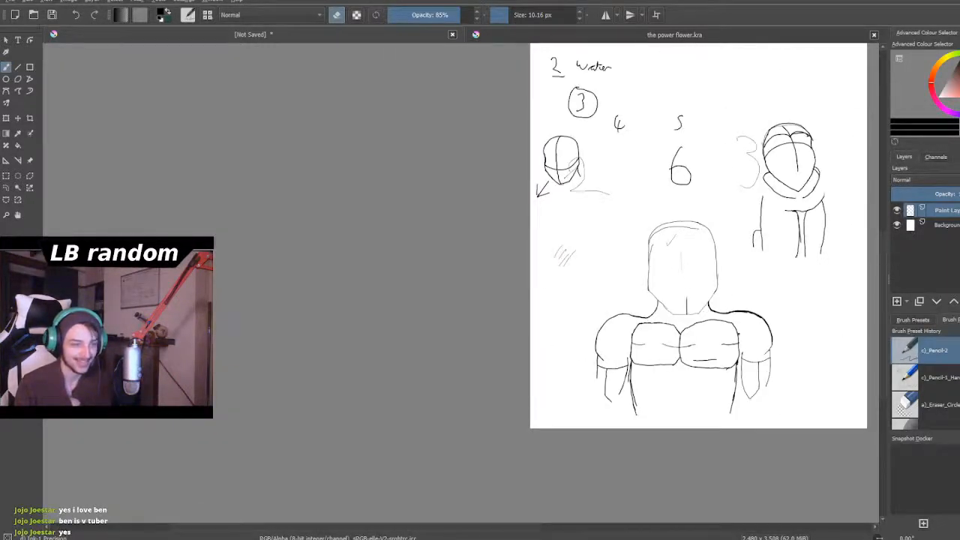
pyautogui.scroll(3, 708, 315)
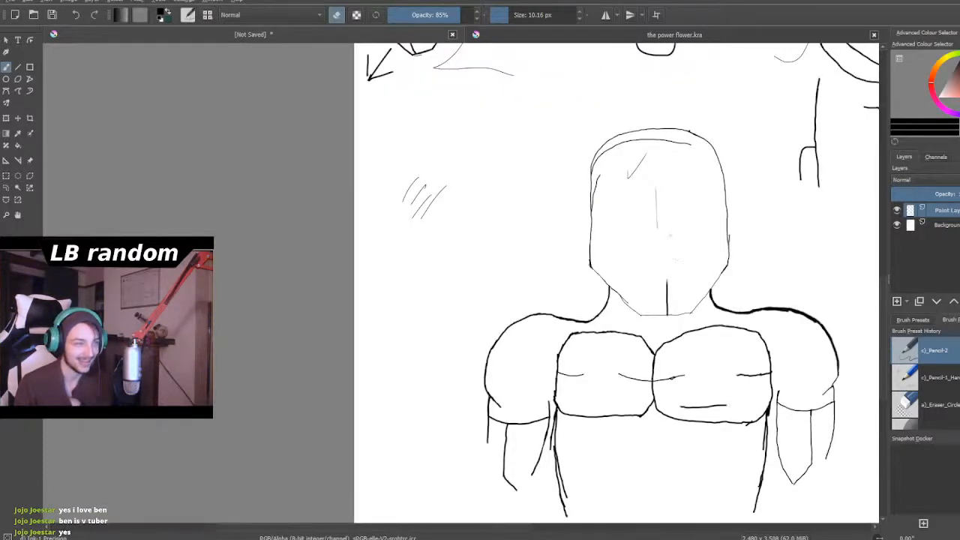
pyautogui.scroll(-2, 672, 238)
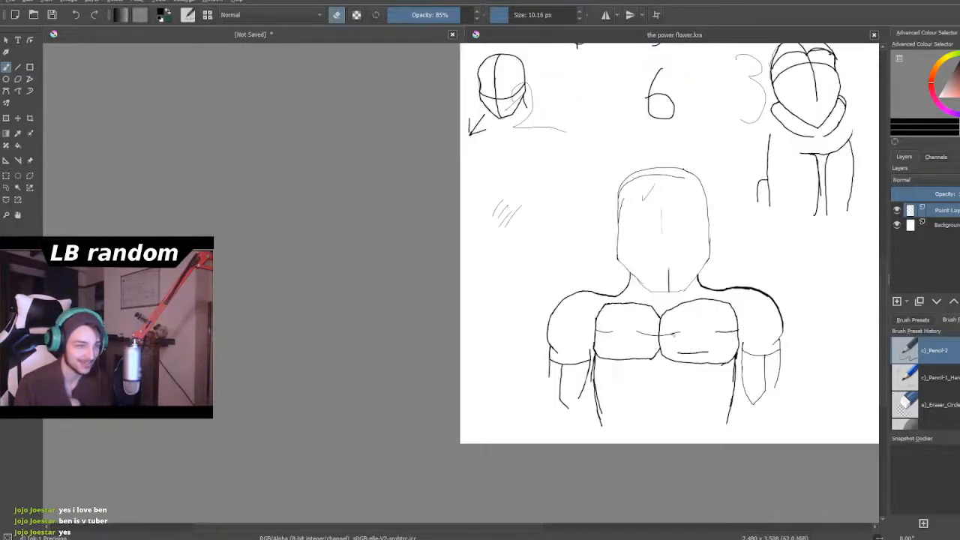
# - Thin the doubled strokes at the left chest block's lower outer corner and erase the short extra line below it
pyautogui.scroll(6, 676, 317)
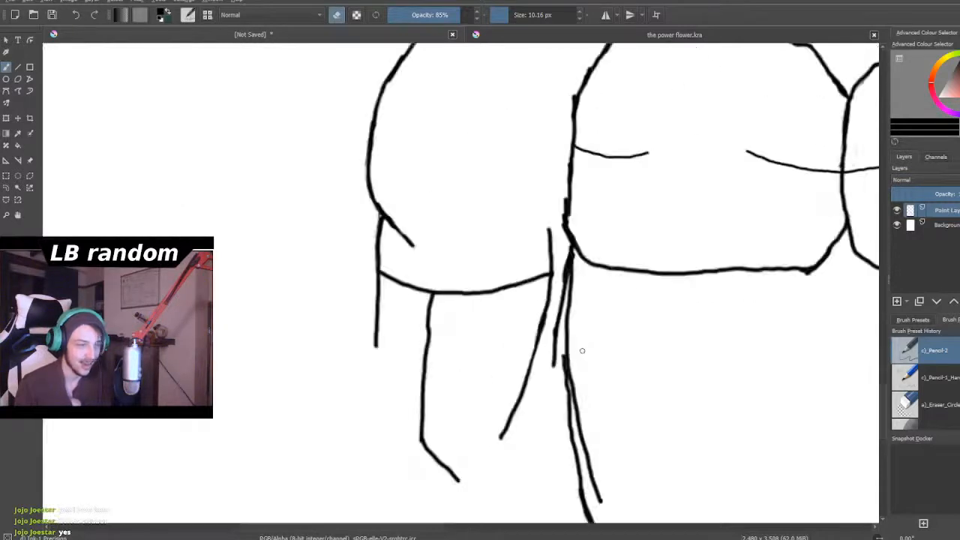
pyautogui.scroll(2, 578, 292)
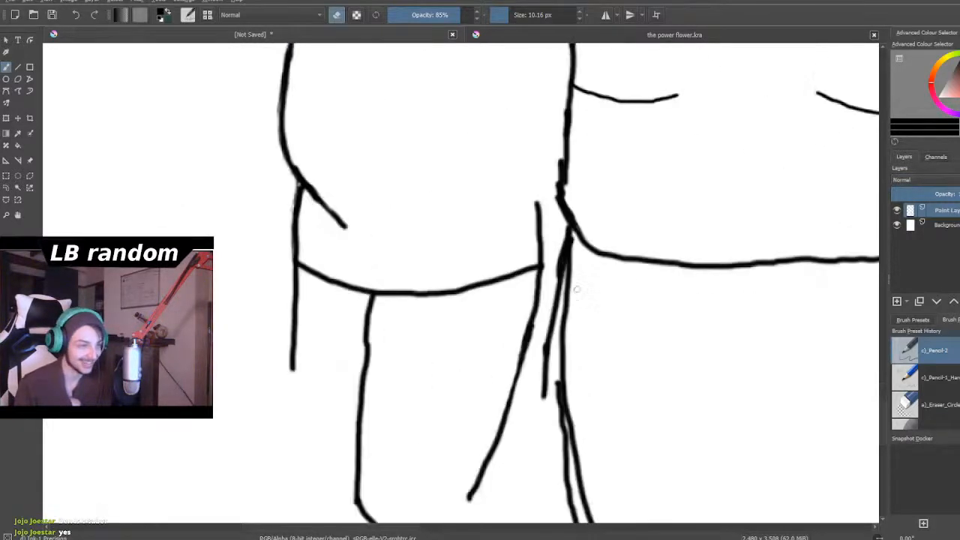
pyautogui.scroll(1, 575, 287)
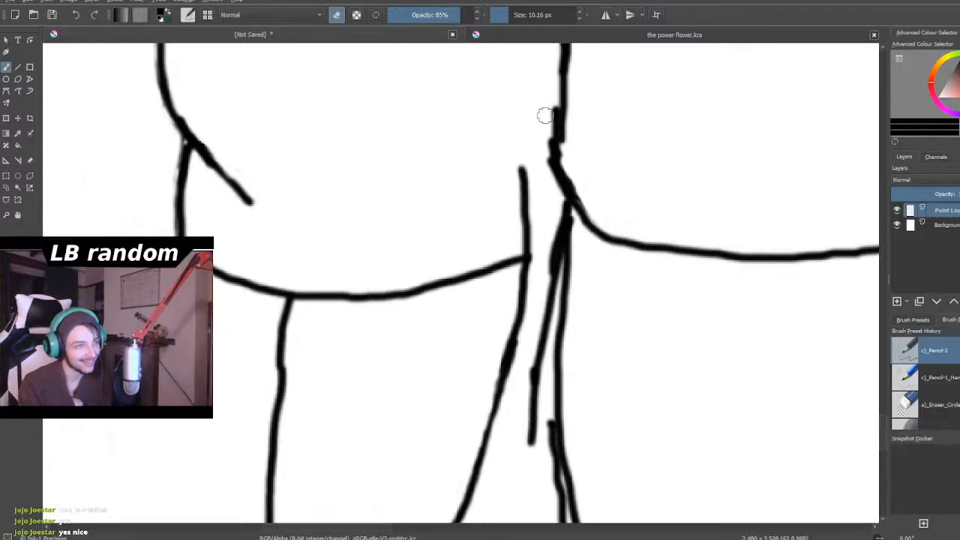
pyautogui.moveTo(551, 110)
pyautogui.mouseDown()
pyautogui.moveTo(542, 155)
pyautogui.moveTo(546, 177)
pyautogui.moveTo(553, 132)
pyautogui.moveTo(550, 183)
pyautogui.mouseUp()
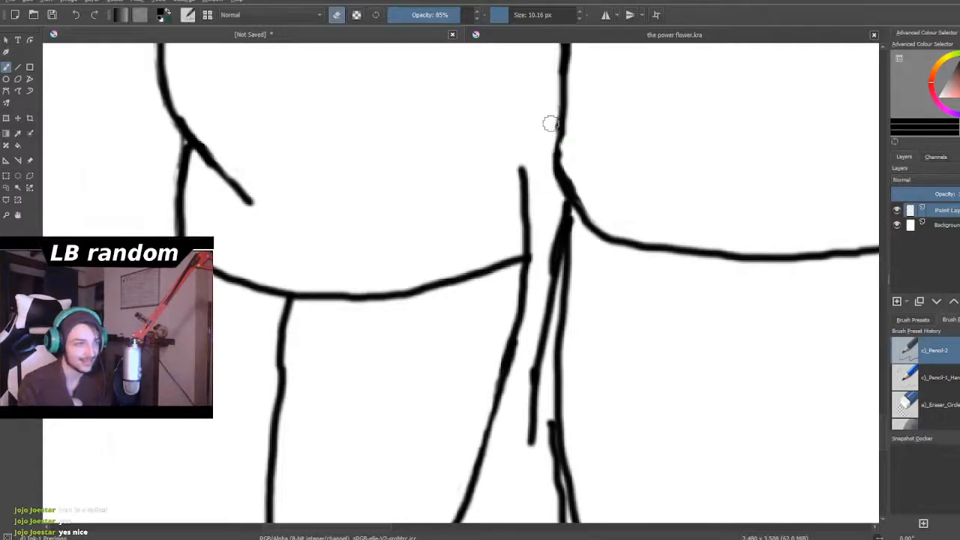
pyautogui.moveTo(550, 129)
pyautogui.mouseDown()
pyautogui.moveTo(557, 238)
pyautogui.moveTo(542, 261)
pyautogui.moveTo(552, 251)
pyautogui.moveTo(552, 276)
pyautogui.moveTo(556, 226)
pyautogui.moveTo(553, 241)
pyautogui.moveTo(574, 229)
pyautogui.mouseUp()
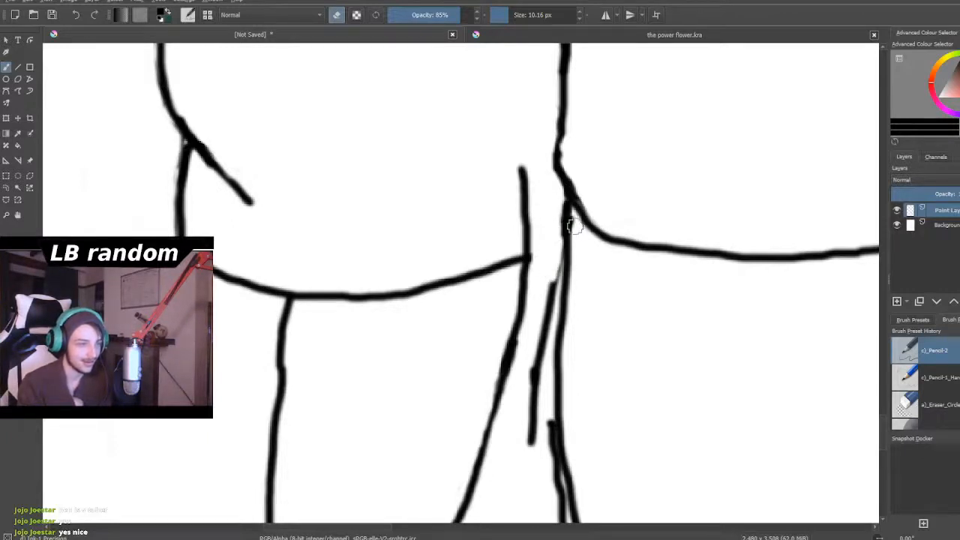
pyautogui.moveTo(561, 270)
pyautogui.mouseDown()
pyautogui.moveTo(555, 267)
pyautogui.moveTo(533, 393)
pyautogui.moveTo(532, 352)
pyautogui.moveTo(530, 460)
pyautogui.moveTo(549, 308)
pyautogui.mouseUp()
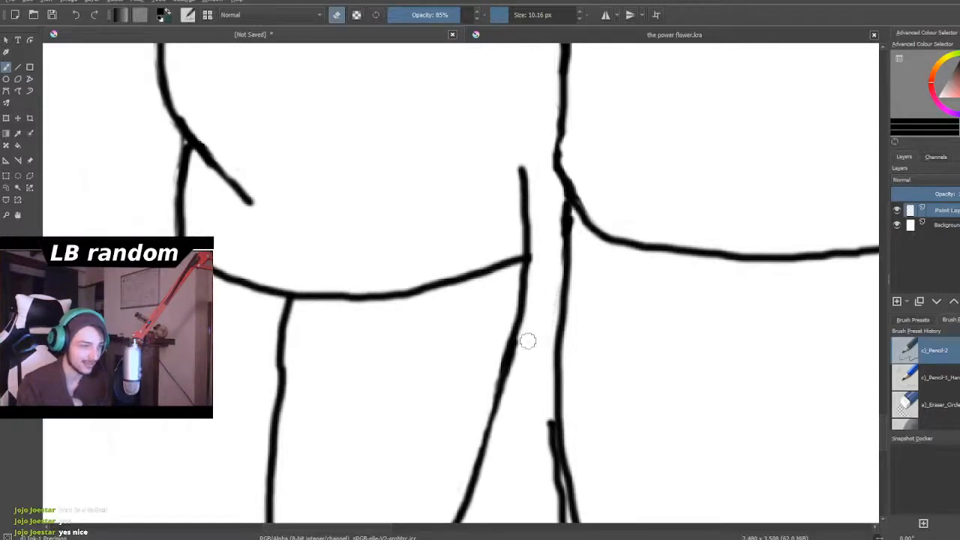
# - Erase the extra strokes beside the right chest block's lower outer corner and the small spur crossing its bottom edge
pyautogui.scroll(-4, 526, 333)
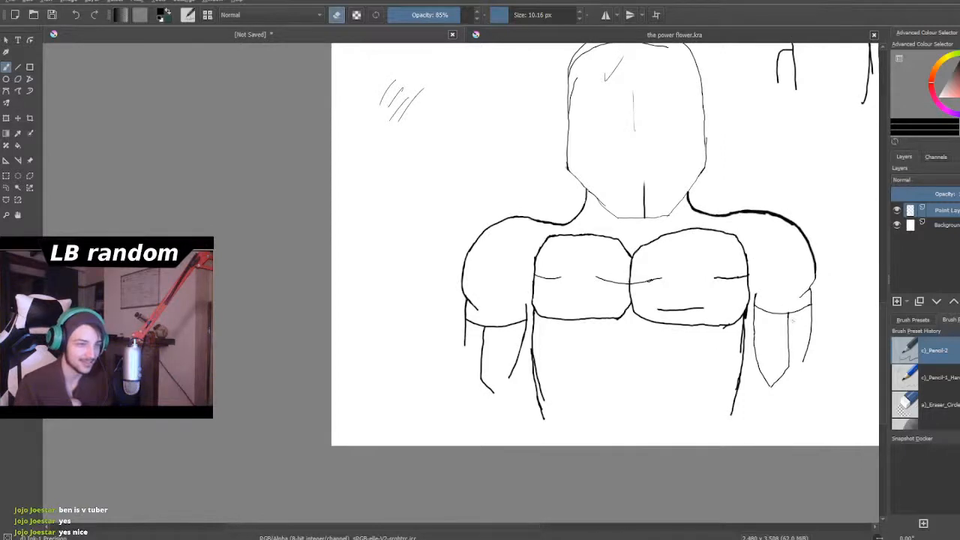
pyautogui.scroll(2, 792, 331)
pyautogui.scroll(6, 701, 287)
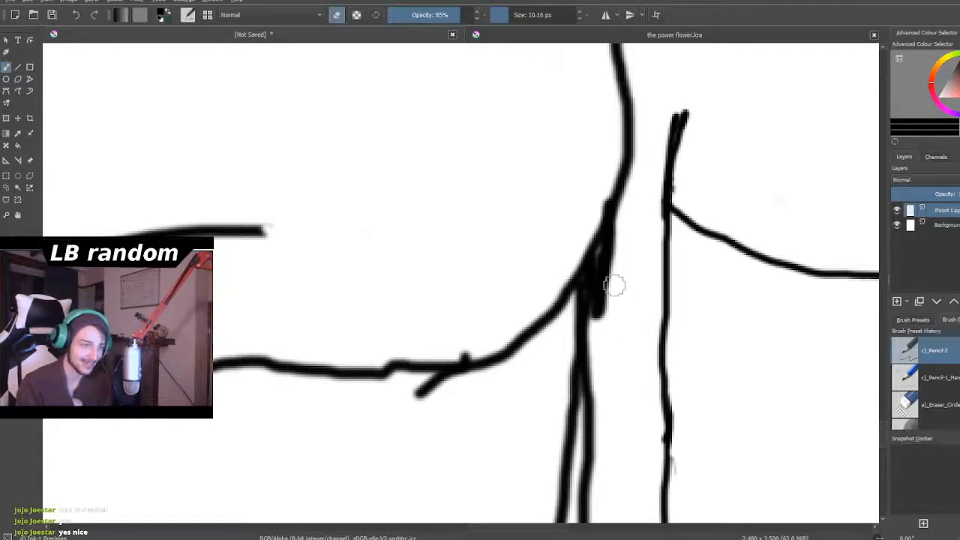
pyautogui.moveTo(604, 293)
pyautogui.mouseDown()
pyautogui.moveTo(615, 232)
pyautogui.moveTo(595, 307)
pyautogui.moveTo(592, 183)
pyautogui.moveTo(596, 207)
pyautogui.mouseUp()
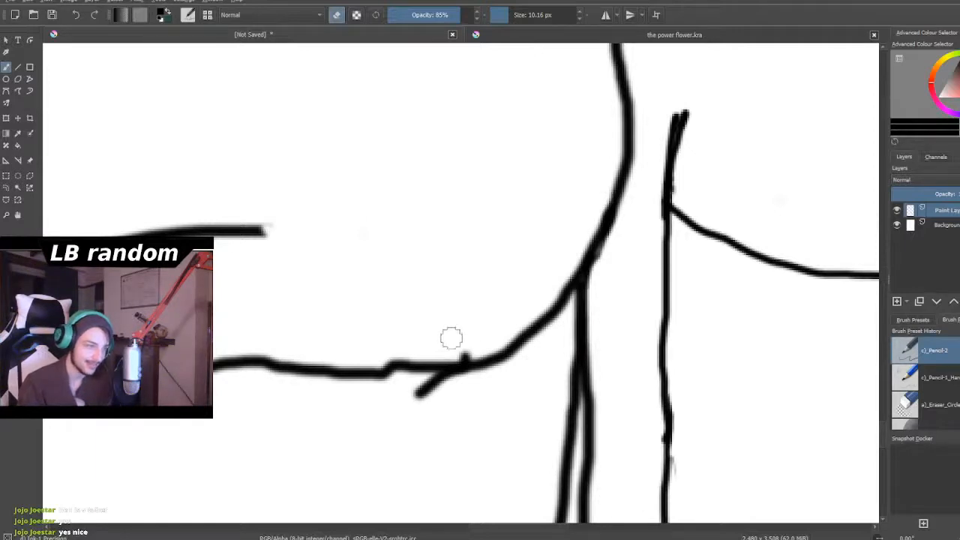
pyautogui.moveTo(466, 347)
pyautogui.mouseDown()
pyautogui.moveTo(422, 398)
pyautogui.moveTo(431, 382)
pyautogui.moveTo(447, 382)
pyautogui.moveTo(429, 387)
pyautogui.mouseUp()
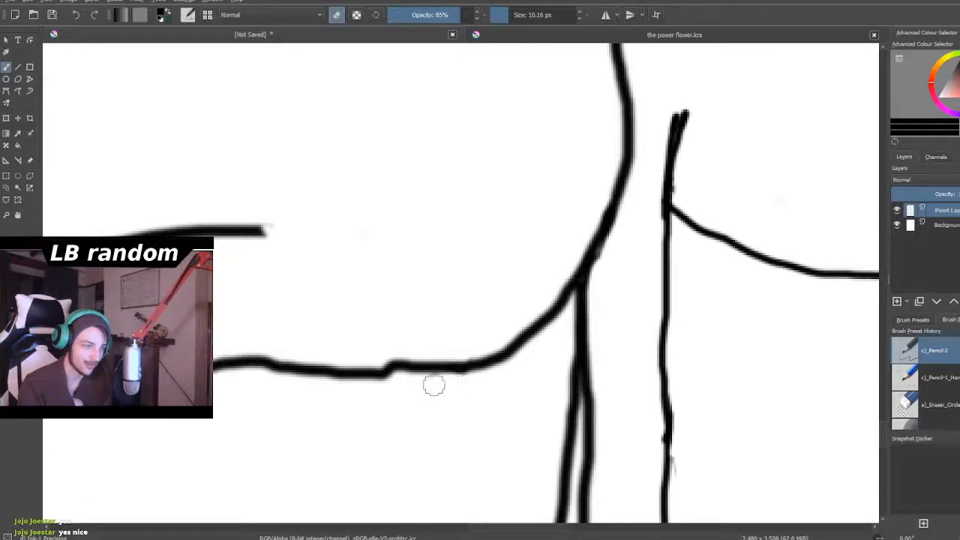
# - Erase the entire torso side line below the right chest block, including its leftover specks
pyautogui.scroll(-6, 405, 406)
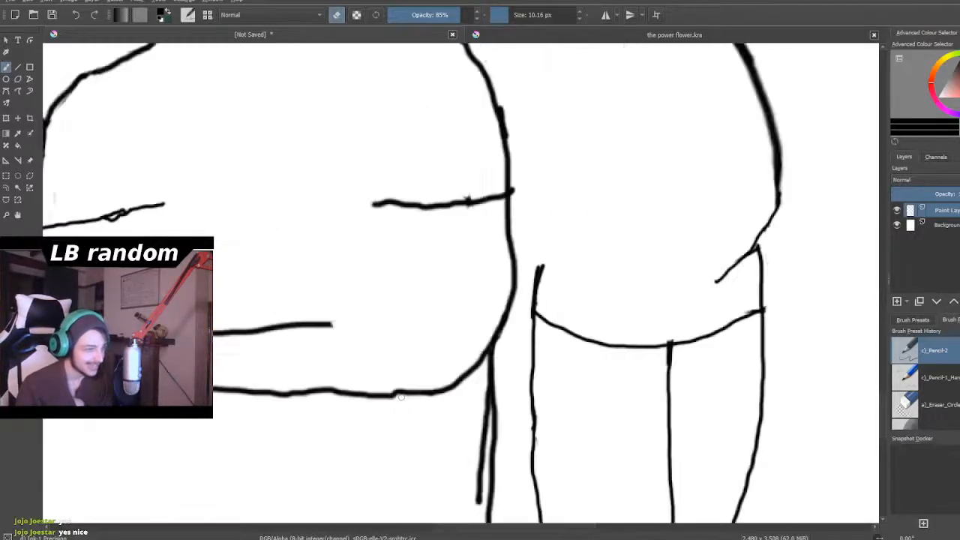
pyautogui.scroll(-2, 409, 422)
pyautogui.scroll(8, 409, 423)
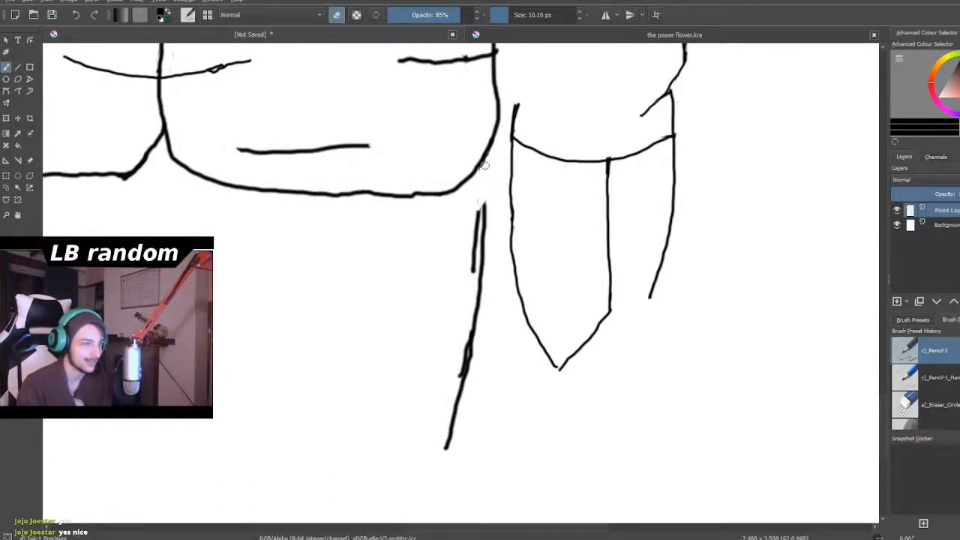
pyautogui.moveTo(476, 225)
pyautogui.mouseDown()
pyautogui.moveTo(475, 307)
pyautogui.moveTo(490, 246)
pyautogui.moveTo(490, 276)
pyautogui.moveTo(457, 391)
pyautogui.mouseUp()
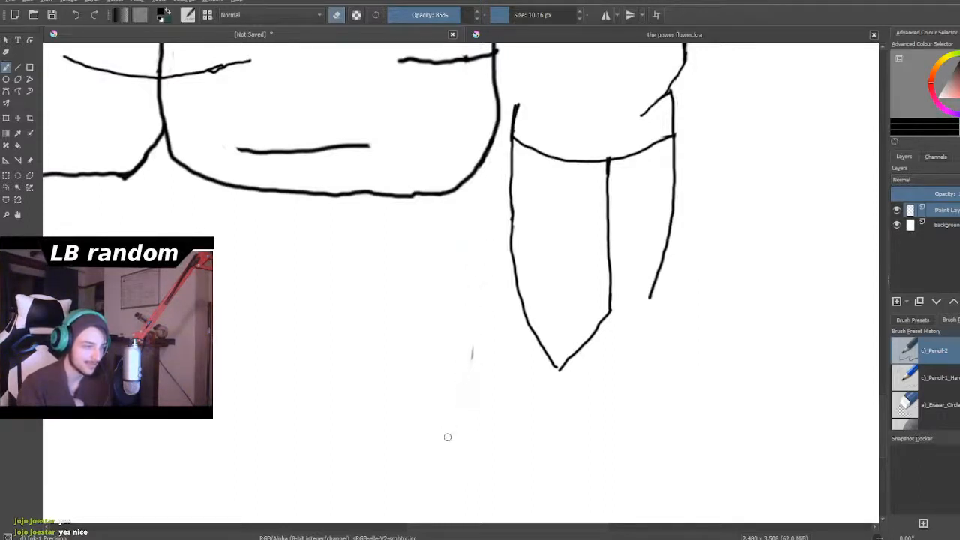
pyautogui.moveTo(473, 358); pyautogui.dragTo(476, 354)
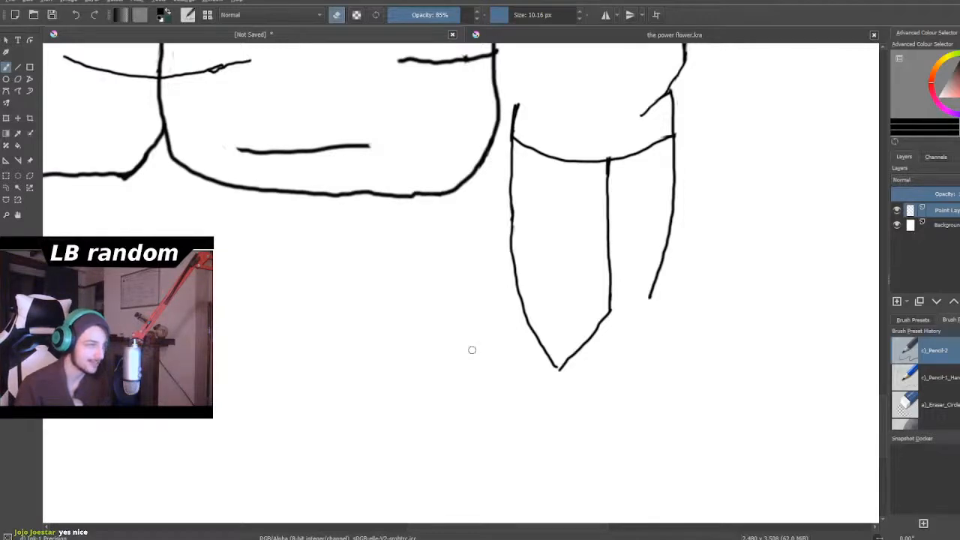
# - Erase the doubled torso side line below the left chest block all the way up to the block's corner
pyautogui.scroll(-4, 472, 350)
pyautogui.scroll(5, 281, 381)
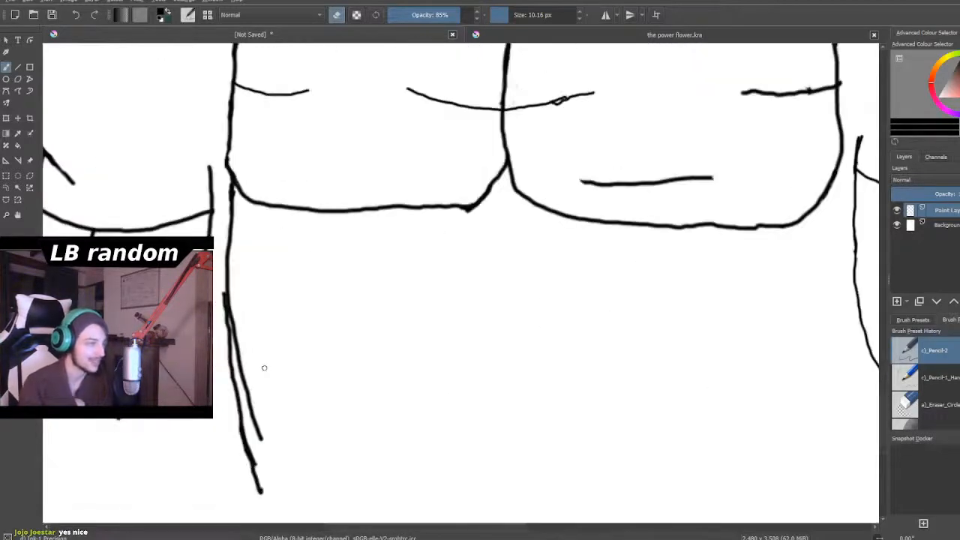
pyautogui.moveTo(236, 307)
pyautogui.mouseDown()
pyautogui.moveTo(224, 339)
pyautogui.moveTo(233, 311)
pyautogui.moveTo(259, 441)
pyautogui.moveTo(235, 364)
pyautogui.moveTo(236, 413)
pyautogui.moveTo(230, 351)
pyautogui.mouseUp()
pyautogui.moveTo(253, 439)
pyautogui.mouseDown()
pyautogui.moveTo(239, 435)
pyautogui.moveTo(255, 466)
pyautogui.mouseUp()
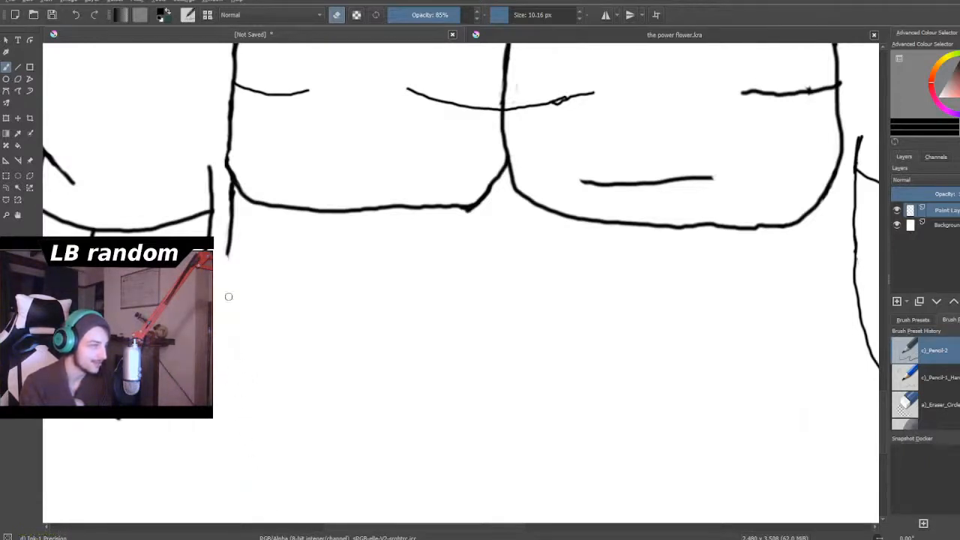
pyautogui.scroll(-2, 226, 257)
pyautogui.scroll(4, 227, 239)
pyautogui.scroll(1, 179, 219)
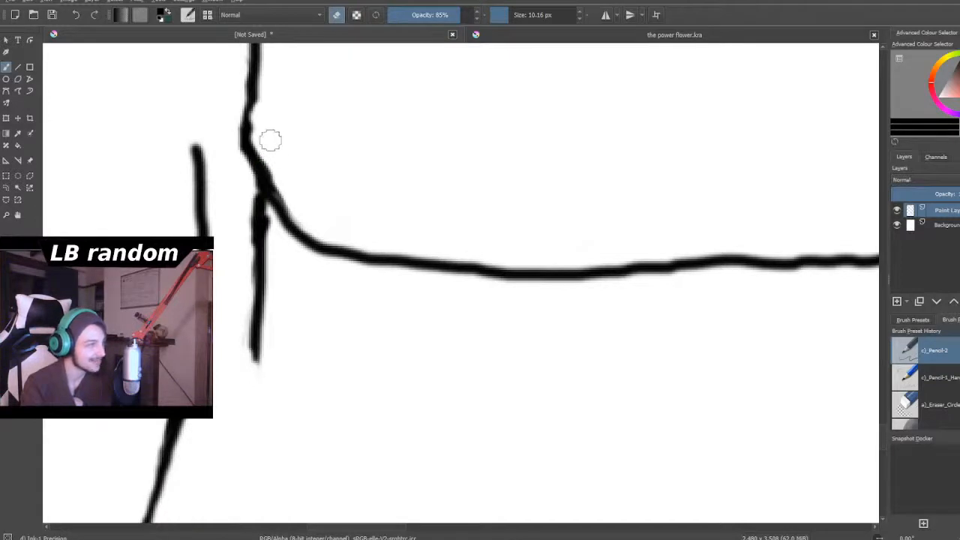
pyautogui.moveTo(263, 211)
pyautogui.mouseDown()
pyautogui.moveTo(251, 215)
pyautogui.moveTo(258, 219)
pyautogui.moveTo(252, 194)
pyautogui.moveTo(257, 376)
pyautogui.moveTo(251, 343)
pyautogui.mouseUp()
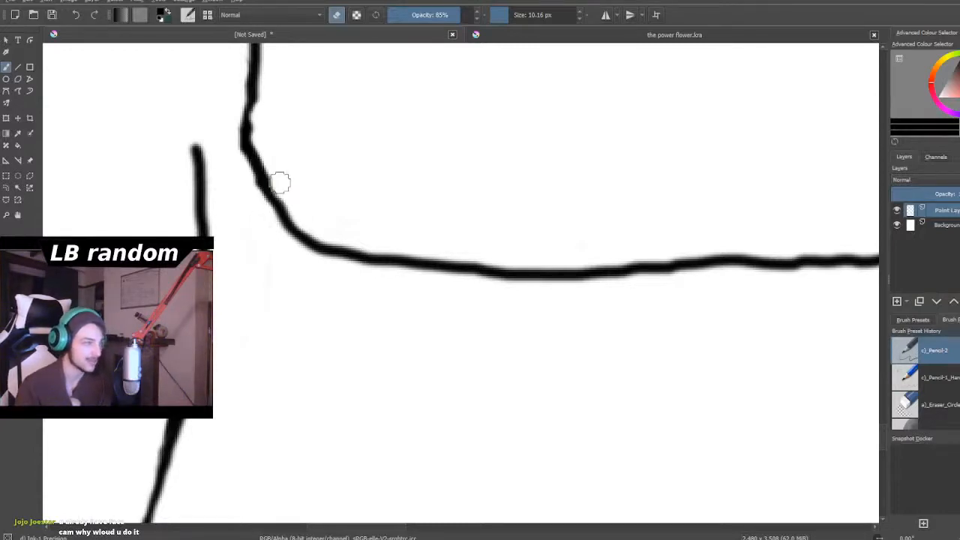
# - Examine the overall torso sketch without its side lines, from the sleeves up to the jaw and neck
pyautogui.scroll(-8, 280, 183)
pyautogui.scroll(2, 332, 167)
pyautogui.scroll(-2, 332, 167)
pyautogui.scroll(2, 331, 166)
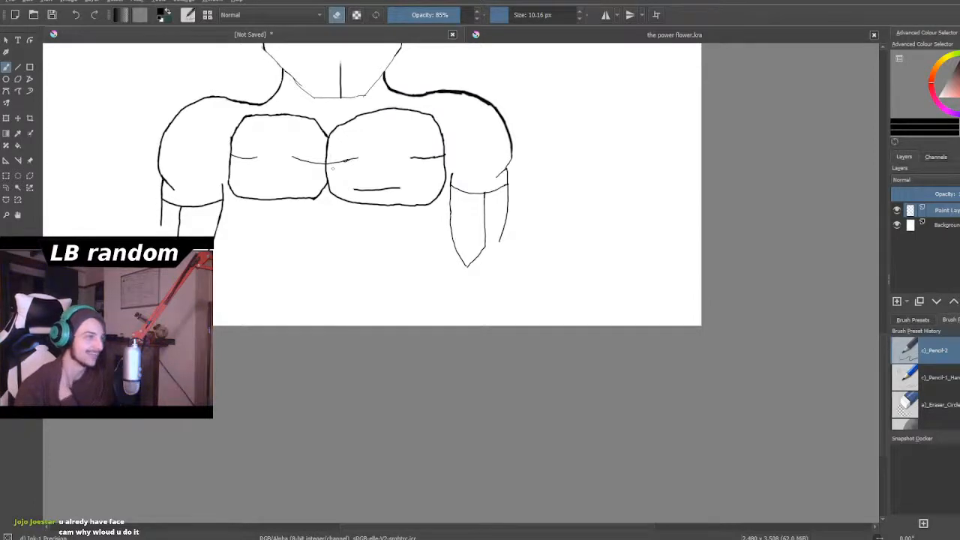
pyautogui.scroll(-3, 332, 168)
pyautogui.scroll(2, 354, 97)
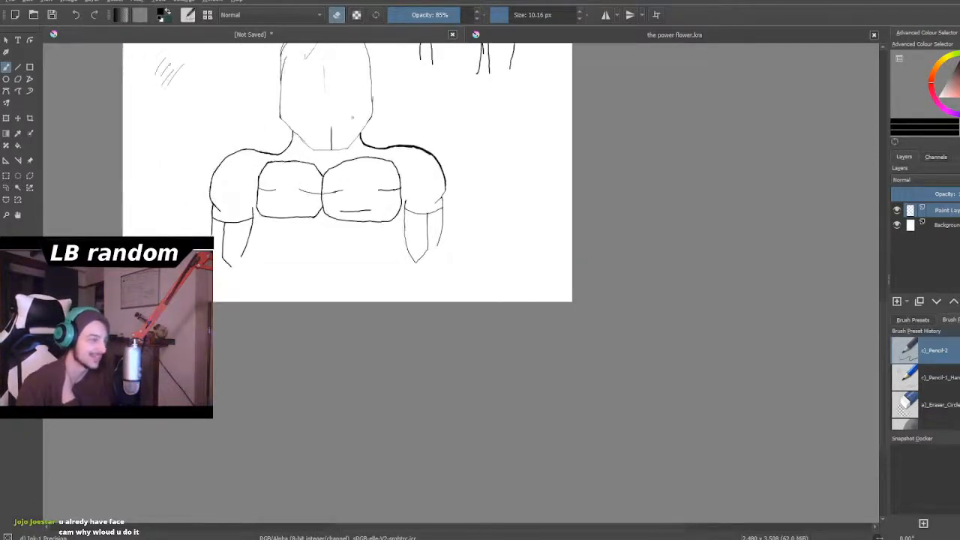
pyautogui.scroll(1, 324, 199)
pyautogui.scroll(-2, 252, 242)
pyautogui.scroll(2, 266, 219)
pyautogui.scroll(1, 243, 248)
pyautogui.scroll(-2, 232, 226)
pyautogui.scroll(5, 242, 156)
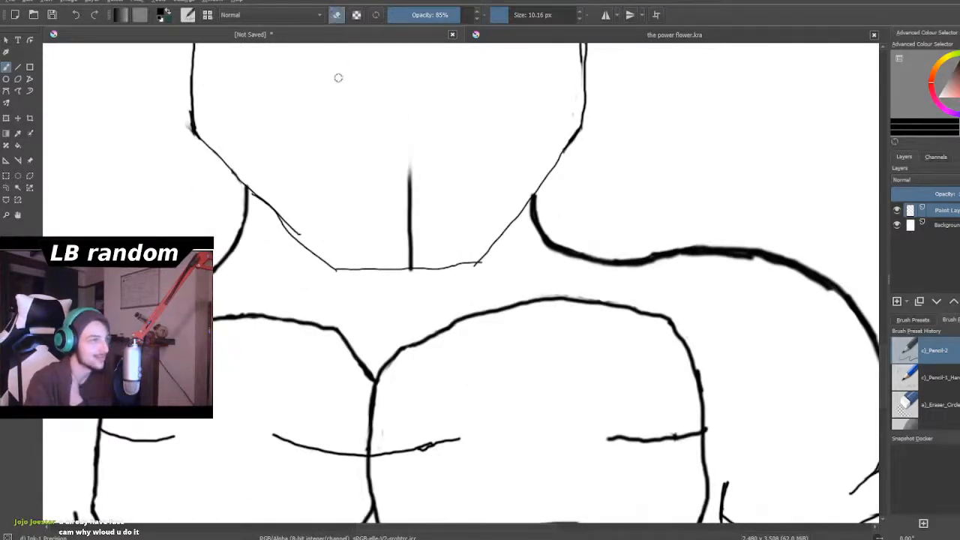
# - Switch from erasing to drawing, set the brush size to 5.68 px, and draw a shallow curved neckline between the shoulders below the chin
pyautogui.click(339, 15)
pyautogui.moveTo(507, 14); pyautogui.dragTo(504, 14)
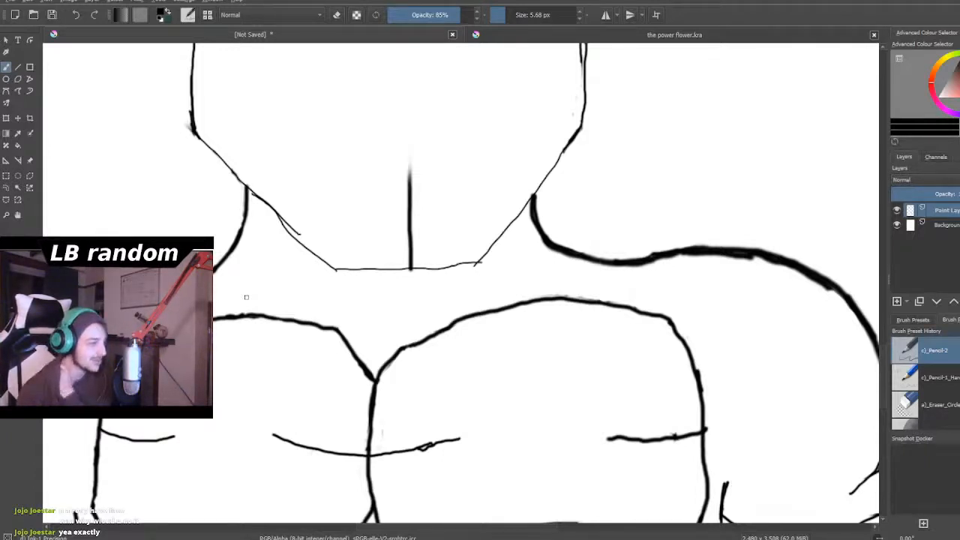
pyautogui.scroll(-4, 246, 297)
pyautogui.scroll(4, 214, 296)
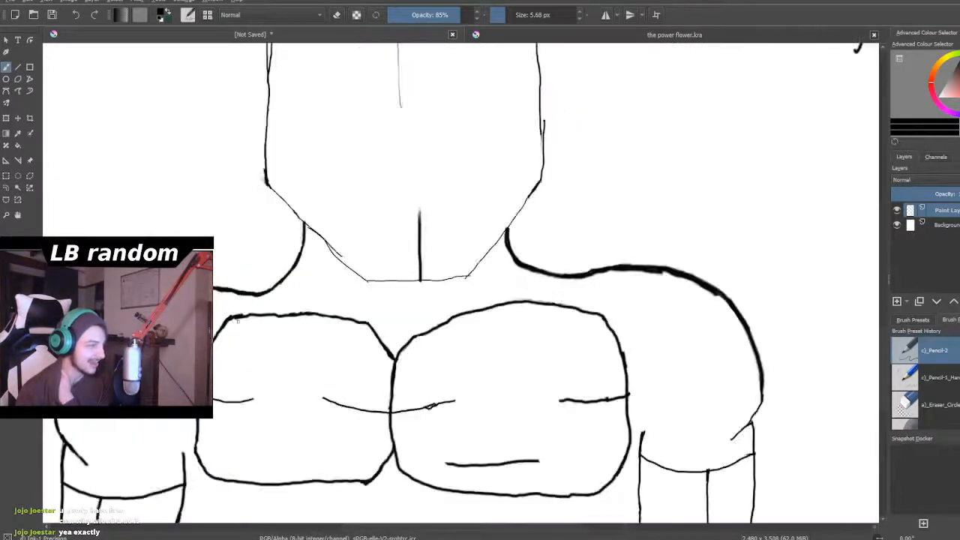
pyautogui.scroll(-4, 396, 302)
pyautogui.scroll(4, 396, 302)
pyautogui.scroll(-4, 405, 292)
pyautogui.scroll(4, 412, 240)
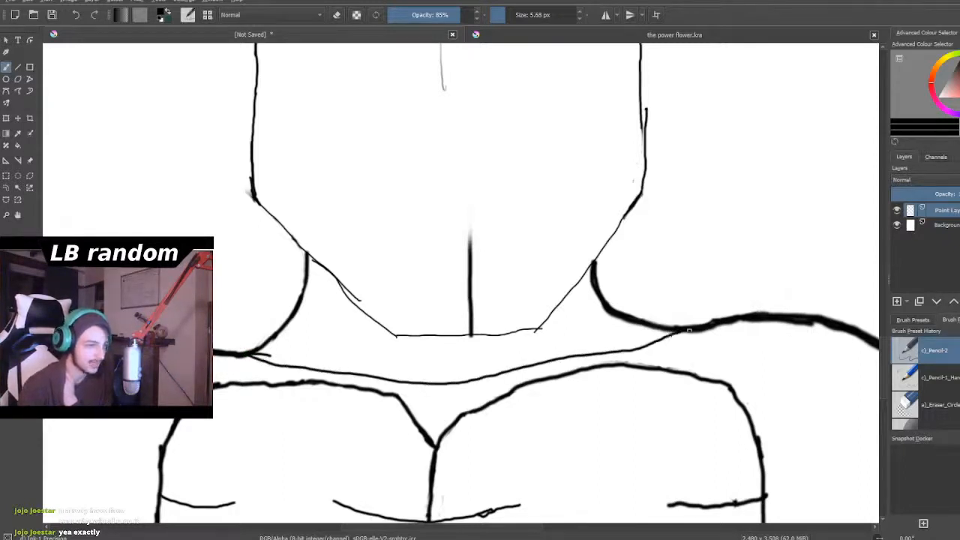
# - Examine how the new neckline sits between the shoulders, chin and chest blocks in the whole figure
pyautogui.scroll(-6, 685, 366)
pyautogui.scroll(2, 697, 406)
pyautogui.scroll(-2, 697, 406)
pyautogui.scroll(3, 691, 443)
pyautogui.scroll(-3, 690, 451)
pyautogui.scroll(4, 684, 471)
pyautogui.scroll(-3, 684, 471)
pyautogui.scroll(4, 668, 378)
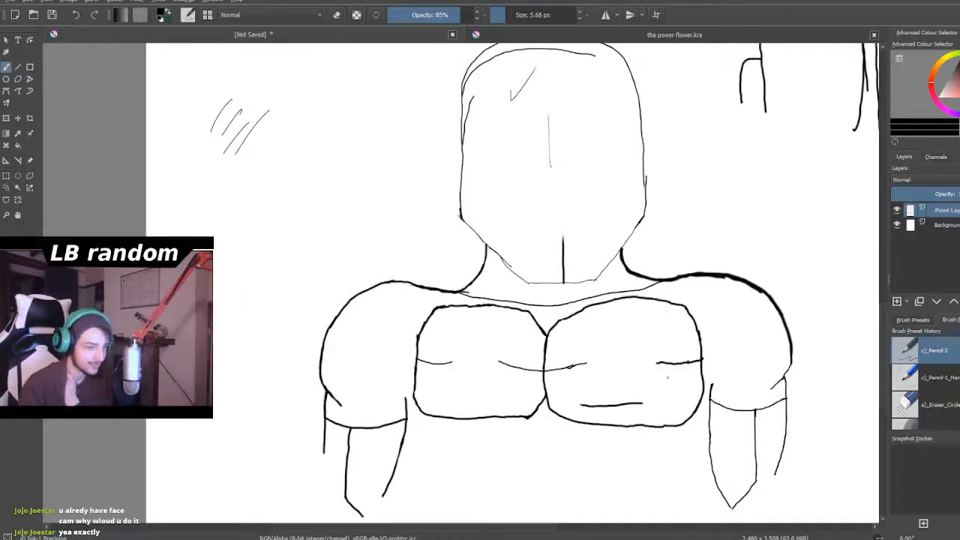
pyautogui.scroll(-3, 666, 484)
pyautogui.scroll(3, 599, 496)
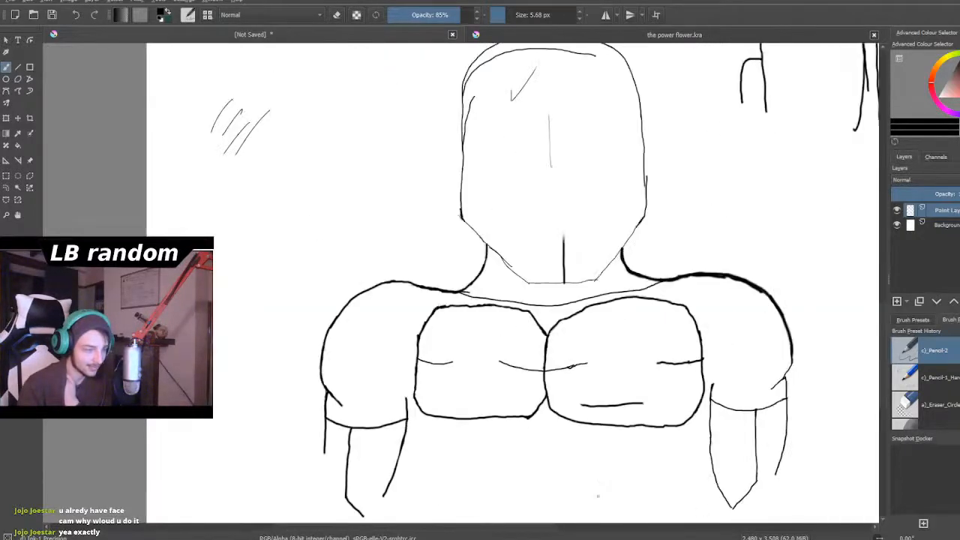
# - Erase the small spur at the left chest block's lower inner corner
pyautogui.scroll(2, 598, 495)
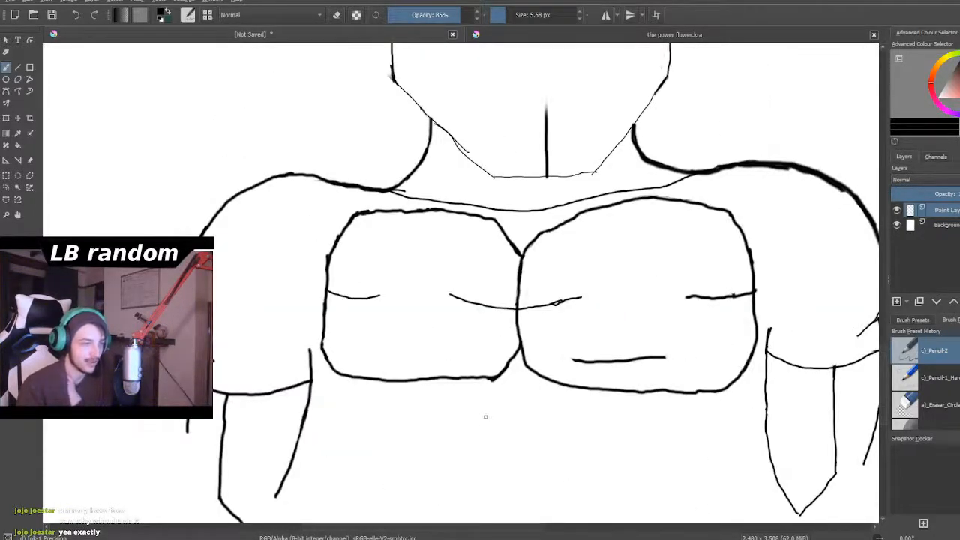
pyautogui.scroll(5, 486, 417)
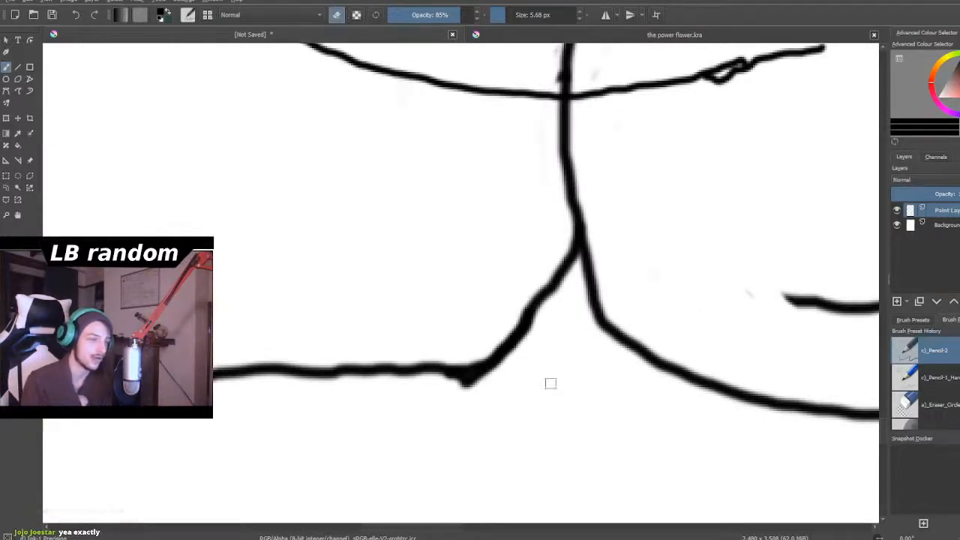
pyautogui.moveTo(473, 386); pyautogui.dragTo(462, 384)
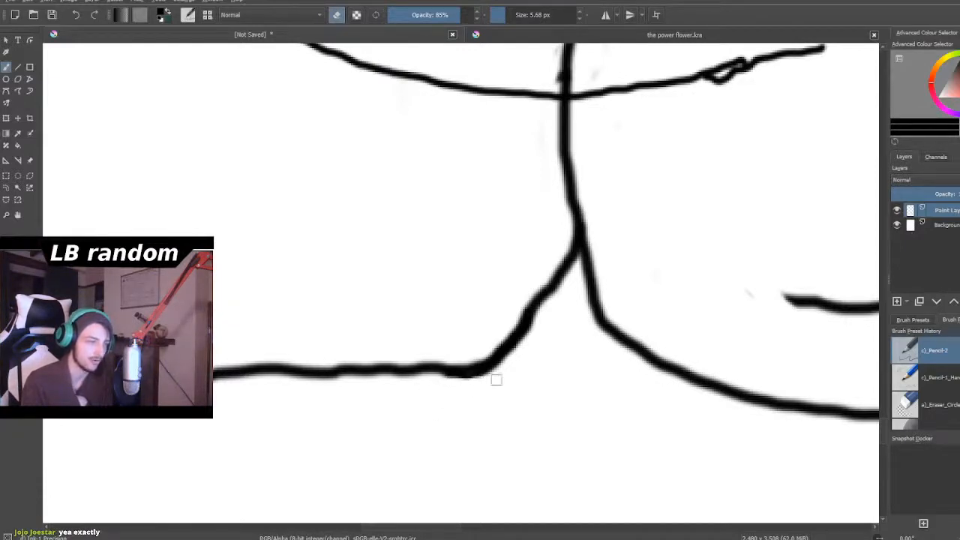
pyautogui.scroll(-6, 525, 349)
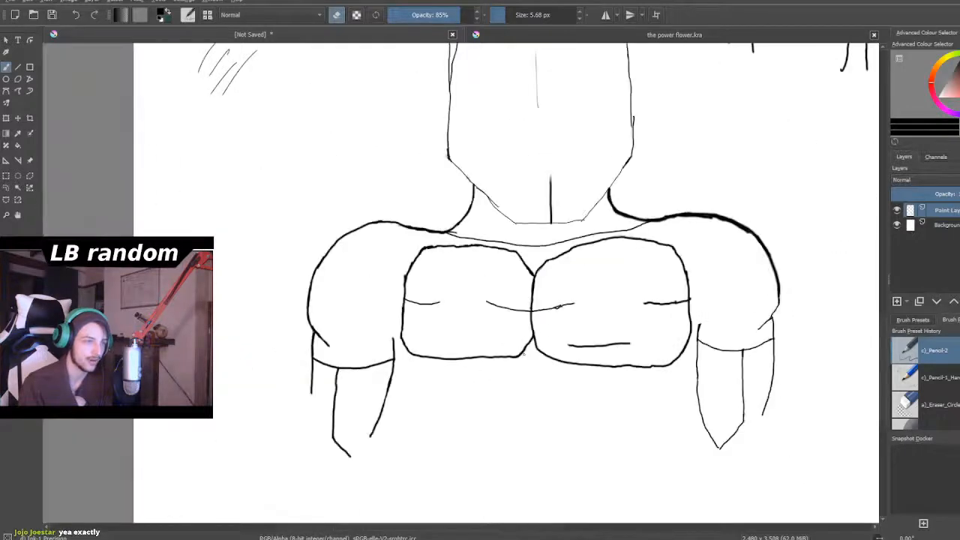
# - Erase the small knot in the curved chest guide line and thin the centre line just above their crossing
pyautogui.scroll(8, 532, 331)
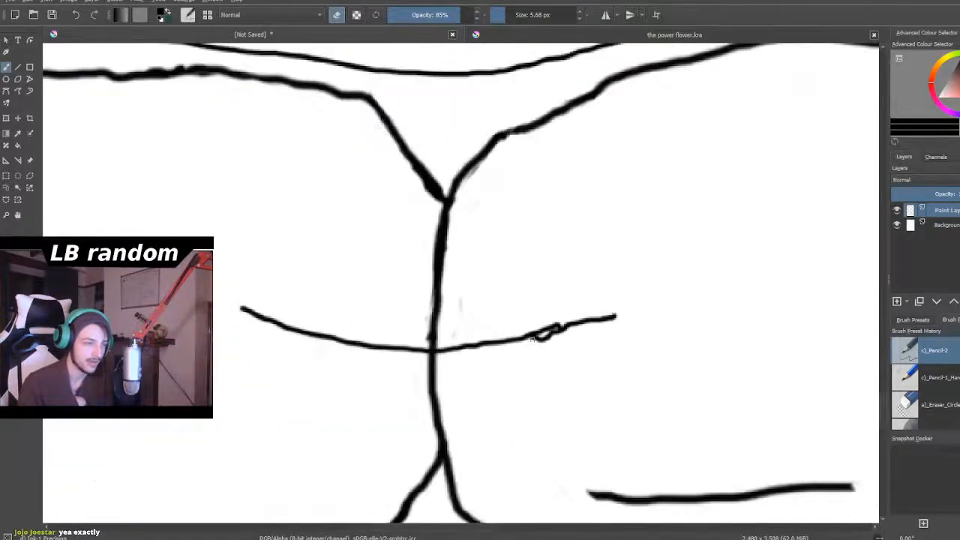
pyautogui.moveTo(541, 338)
pyautogui.mouseDown()
pyautogui.moveTo(563, 362)
pyautogui.moveTo(555, 319)
pyautogui.moveTo(586, 315)
pyautogui.moveTo(607, 363)
pyautogui.moveTo(620, 333)
pyautogui.moveTo(570, 335)
pyautogui.mouseUp()
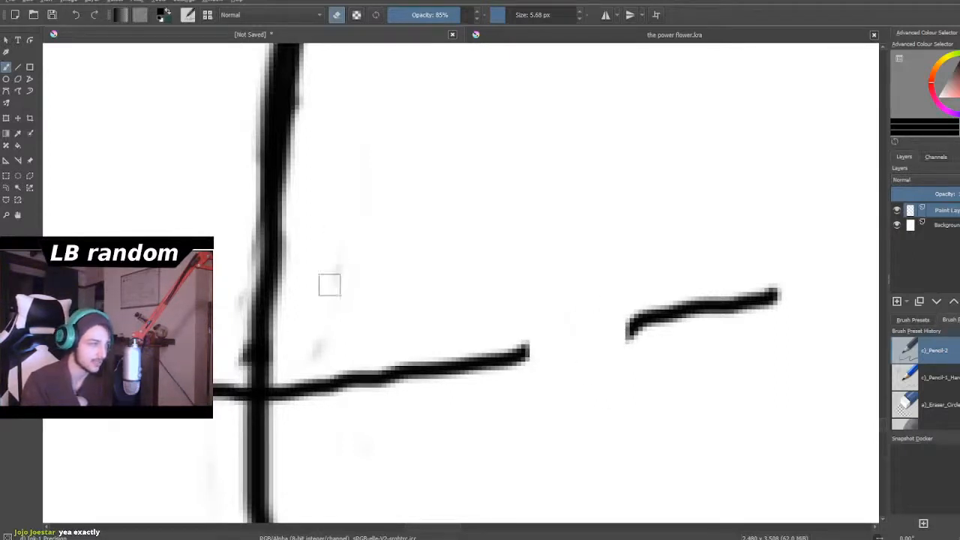
pyautogui.moveTo(287, 259)
pyautogui.mouseDown()
pyautogui.moveTo(232, 268)
pyautogui.moveTo(240, 240)
pyautogui.moveTo(248, 278)
pyautogui.moveTo(255, 252)
pyautogui.moveTo(239, 361)
pyautogui.mouseUp()
# - Switch from erasing to drawing and bridge the gap in the curved chest guide line inside the right chest block
pyautogui.click(337, 15)
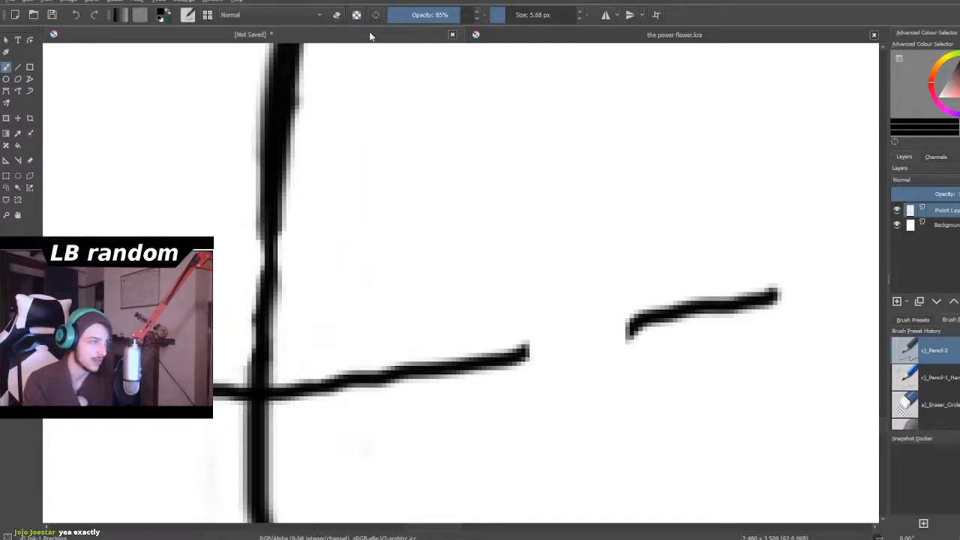
pyautogui.scroll(-2, 394, 49)
pyautogui.scroll(-4, 447, 114)
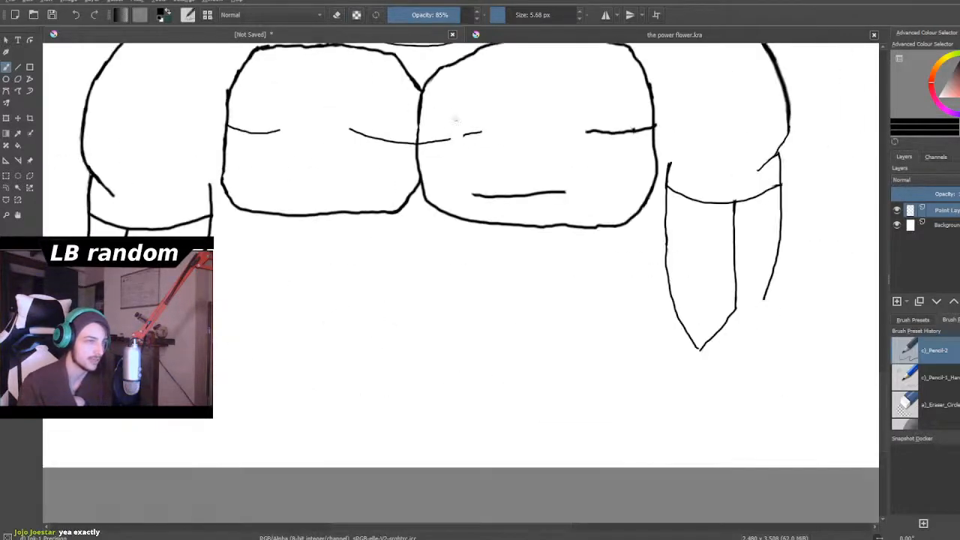
pyautogui.scroll(3, 453, 110)
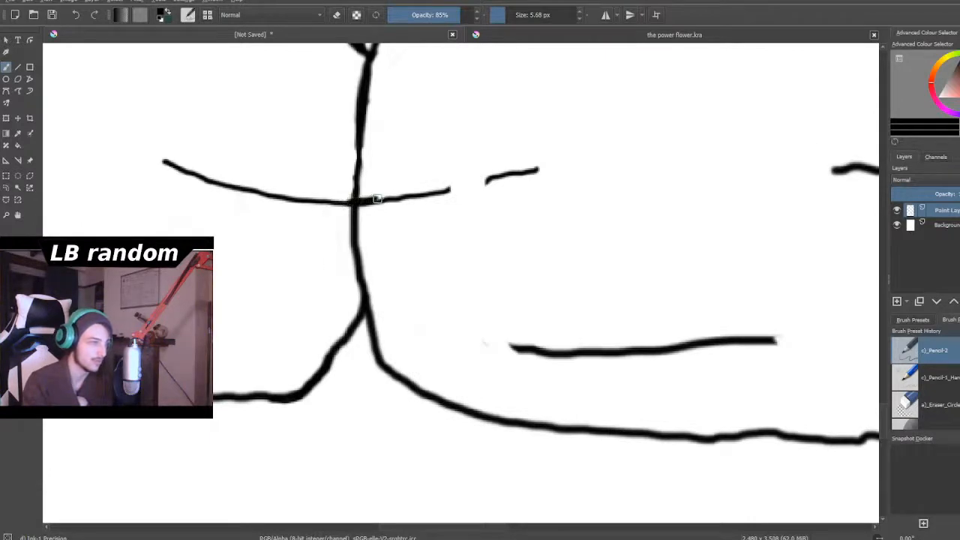
pyautogui.moveTo(466, 189); pyautogui.dragTo(567, 158)
# - Switch to erasing and remove the bumps on the right chest block's outer edge and on the short guide line meeting it
pyautogui.scroll(-2, 548, 174)
pyautogui.scroll(-3, 551, 171)
pyautogui.scroll(3, 593, 147)
pyautogui.scroll(-2, 614, 127)
pyautogui.scroll(4, 611, 112)
pyautogui.scroll(6, 610, 103)
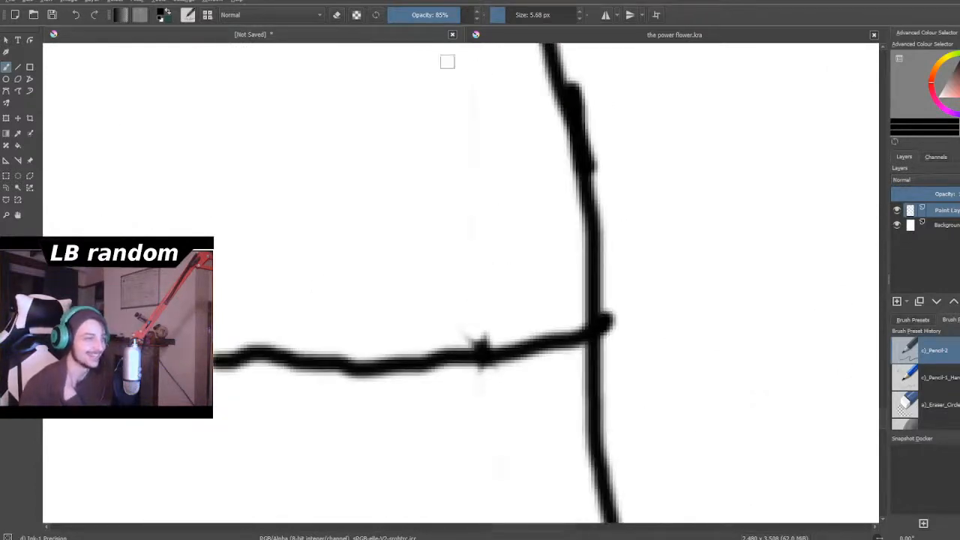
pyautogui.click(337, 15)
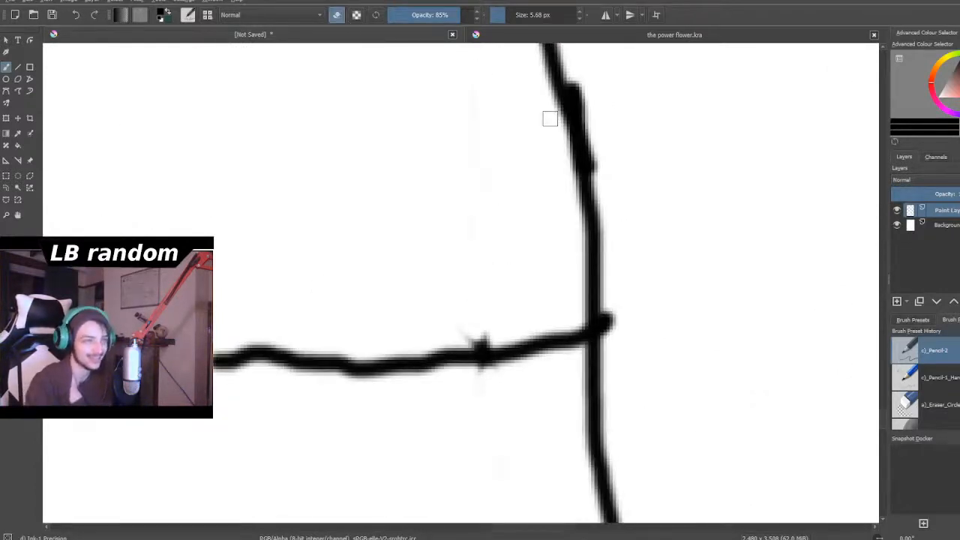
pyautogui.moveTo(582, 97)
pyautogui.mouseDown()
pyautogui.moveTo(581, 77)
pyautogui.moveTo(599, 167)
pyautogui.moveTo(601, 157)
pyautogui.mouseUp()
pyautogui.moveTo(621, 334)
pyautogui.mouseDown()
pyautogui.moveTo(611, 310)
pyautogui.moveTo(609, 339)
pyautogui.mouseUp()
pyautogui.moveTo(458, 326)
pyautogui.mouseDown()
pyautogui.moveTo(476, 343)
pyautogui.moveTo(486, 338)
pyautogui.mouseUp()
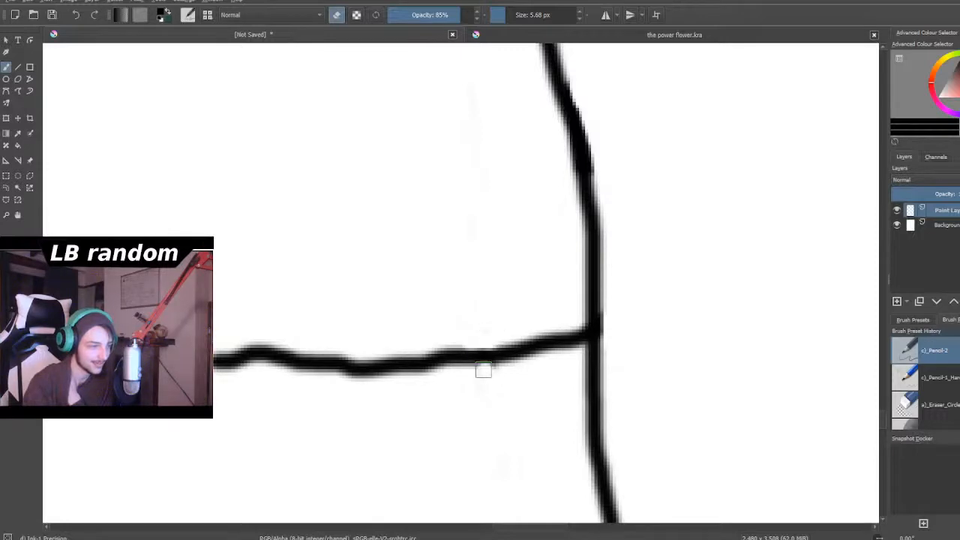
# - Erase the short horizontal guide line that runs inward from the right chest block's outer edge
pyautogui.scroll(-5, 299, 311)
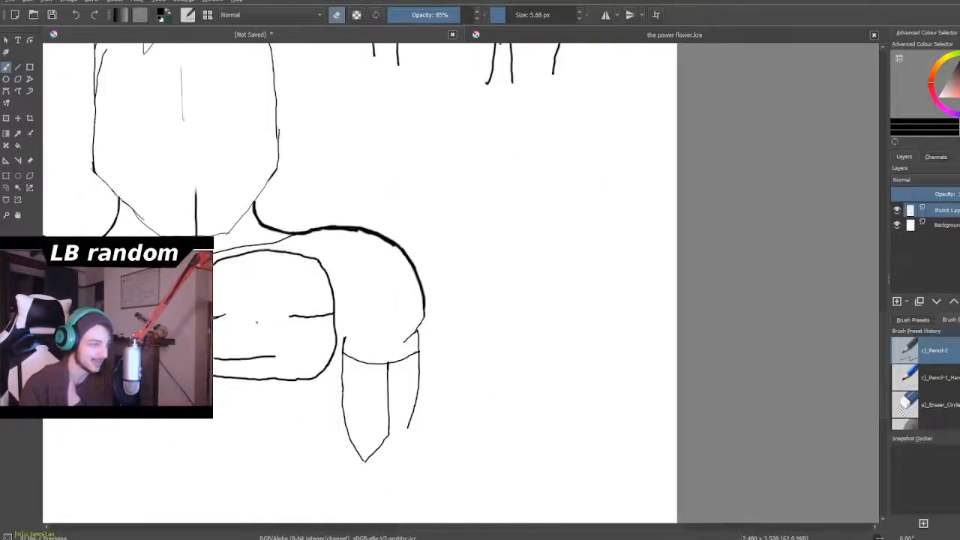
pyautogui.scroll(8, 257, 323)
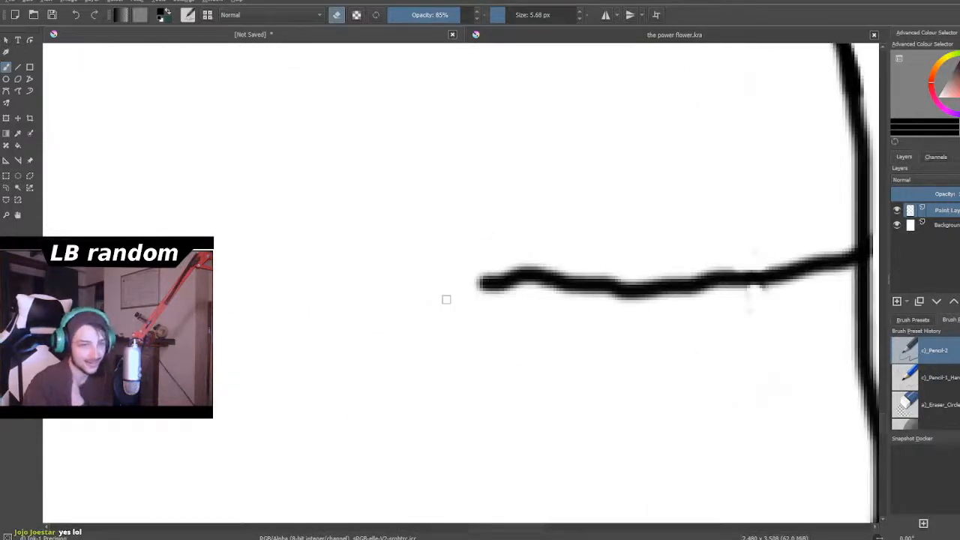
pyautogui.moveTo(488, 279)
pyautogui.mouseDown()
pyautogui.moveTo(478, 283)
pyautogui.moveTo(521, 270)
pyautogui.moveTo(475, 265)
pyautogui.moveTo(538, 260)
pyautogui.moveTo(537, 297)
pyautogui.moveTo(563, 272)
pyautogui.moveTo(555, 250)
pyautogui.moveTo(556, 260)
pyautogui.moveTo(589, 252)
pyautogui.moveTo(611, 272)
pyautogui.moveTo(634, 274)
pyautogui.moveTo(656, 313)
pyautogui.moveTo(676, 307)
pyautogui.moveTo(637, 323)
pyautogui.moveTo(573, 320)
pyautogui.moveTo(701, 309)
pyautogui.moveTo(725, 261)
pyautogui.moveTo(743, 268)
pyautogui.moveTo(758, 295)
pyautogui.moveTo(795, 240)
pyautogui.moveTo(795, 282)
pyautogui.moveTo(817, 280)
pyautogui.moveTo(835, 235)
pyautogui.moveTo(848, 266)
pyautogui.moveTo(744, 259)
pyautogui.mouseUp()
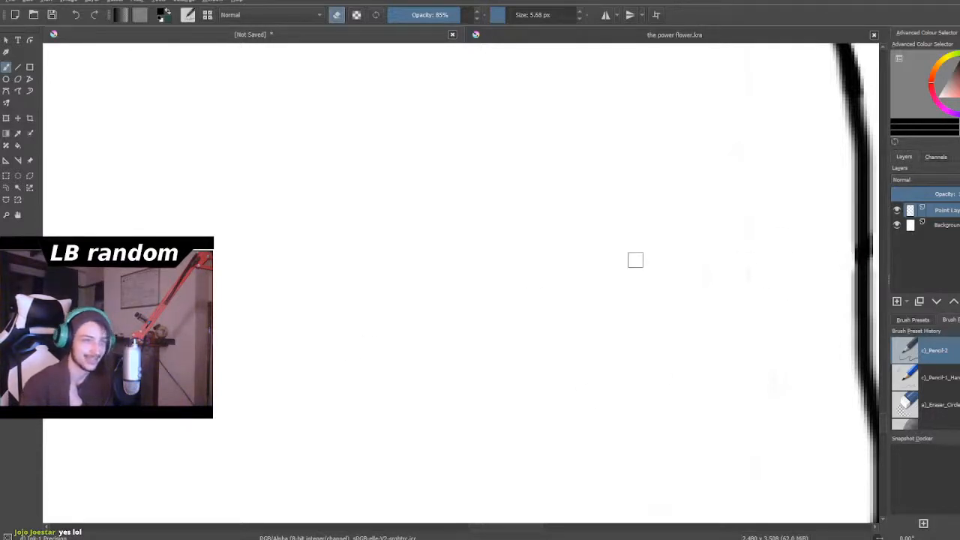
# - Erase the doubled upper stroke near the right end of the curved chest guide line, leaving one clean line
pyautogui.scroll(-5, 636, 260)
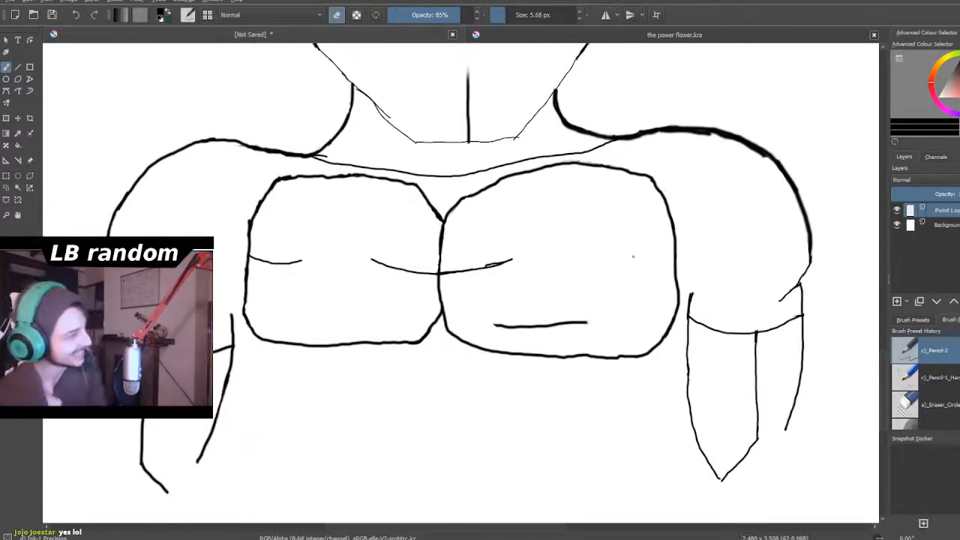
pyautogui.scroll(-3, 633, 257)
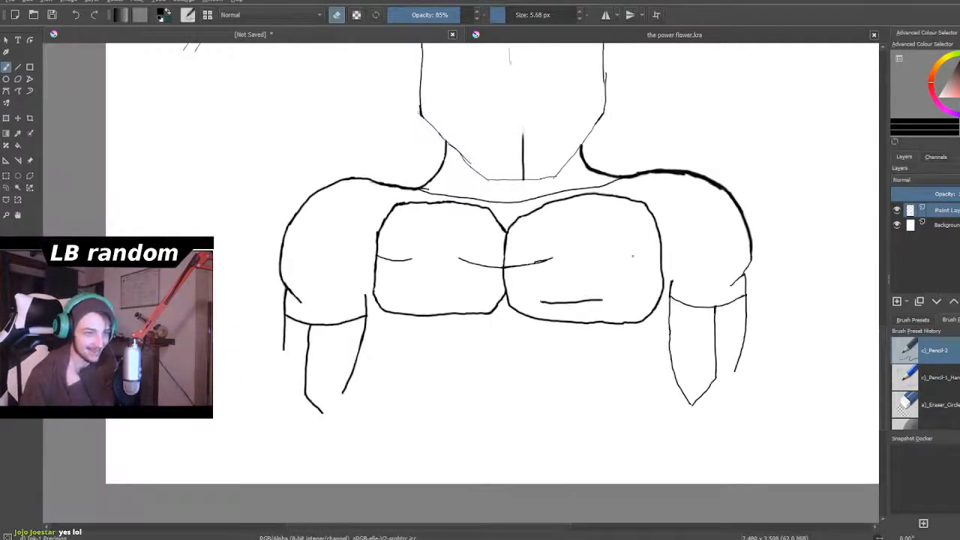
pyautogui.scroll(4, 641, 258)
pyautogui.scroll(2, 645, 259)
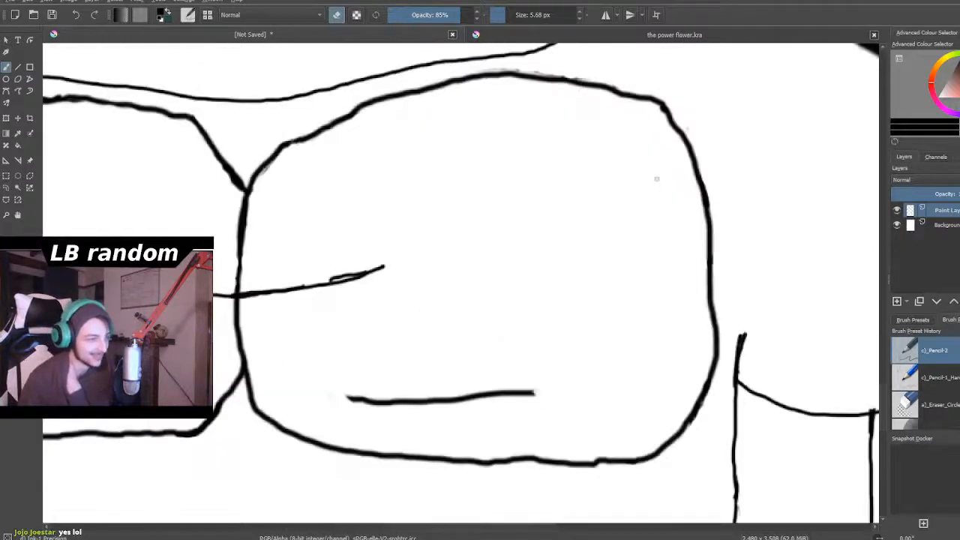
pyautogui.scroll(-2, 252, 262)
pyautogui.scroll(2, 248, 263)
pyautogui.scroll(5, 311, 289)
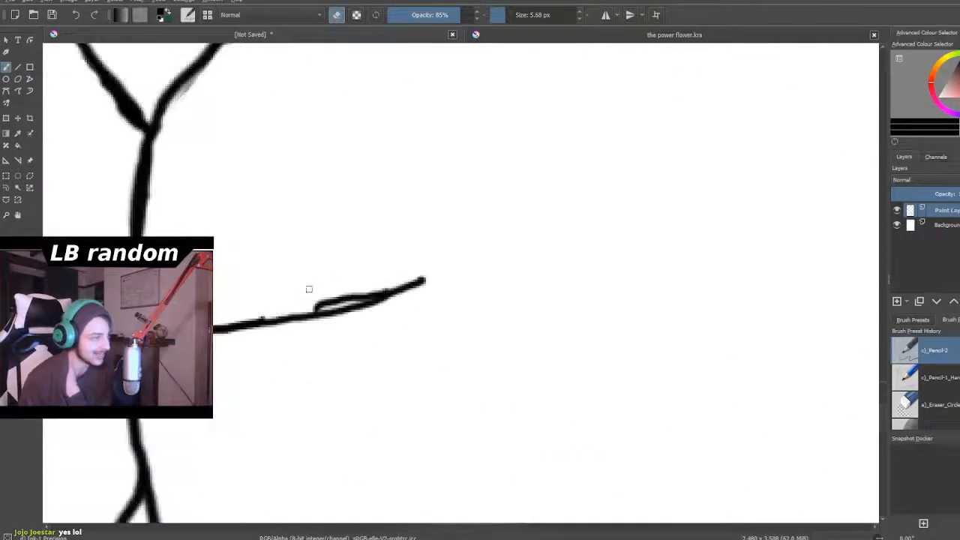
pyautogui.scroll(1, 314, 286)
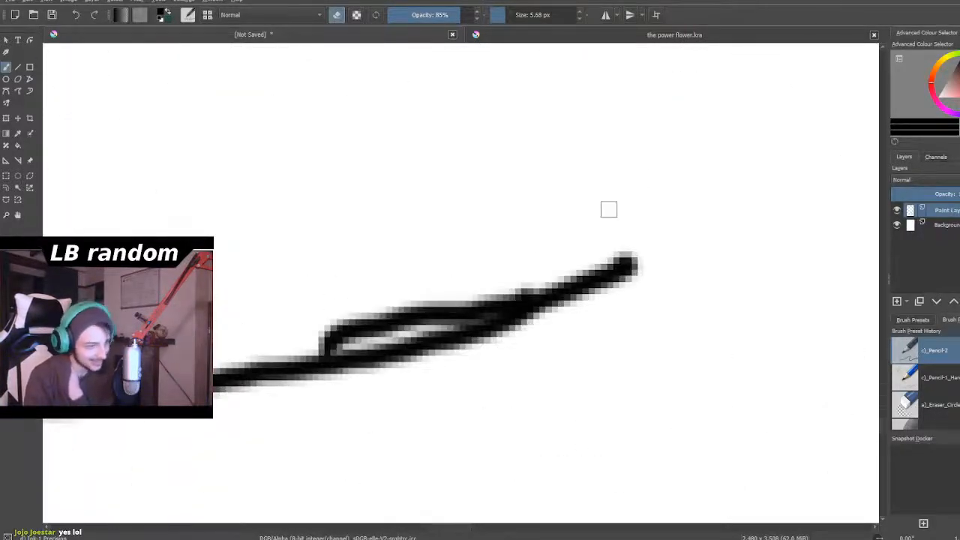
pyautogui.moveTo(510, 283)
pyautogui.mouseDown()
pyautogui.moveTo(457, 310)
pyautogui.moveTo(419, 308)
pyautogui.moveTo(337, 338)
pyautogui.mouseUp()
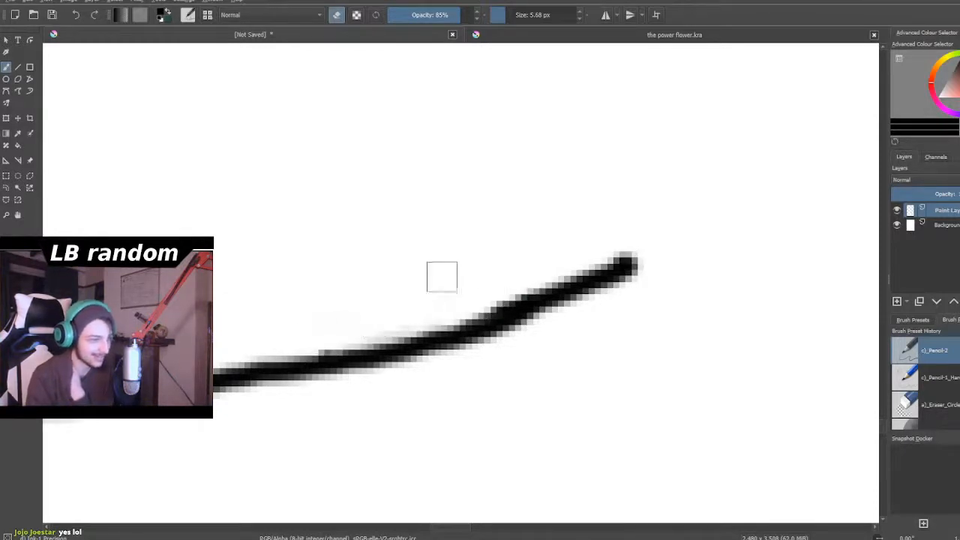
# - Thin the thick end of the left chest block's slanted upper edge where the two chest blocks meet
pyautogui.scroll(-5, 510, 268)
pyautogui.scroll(4, 511, 269)
pyautogui.scroll(-4, 488, 251)
pyautogui.scroll(5, 463, 232)
pyautogui.scroll(-2, 391, 166)
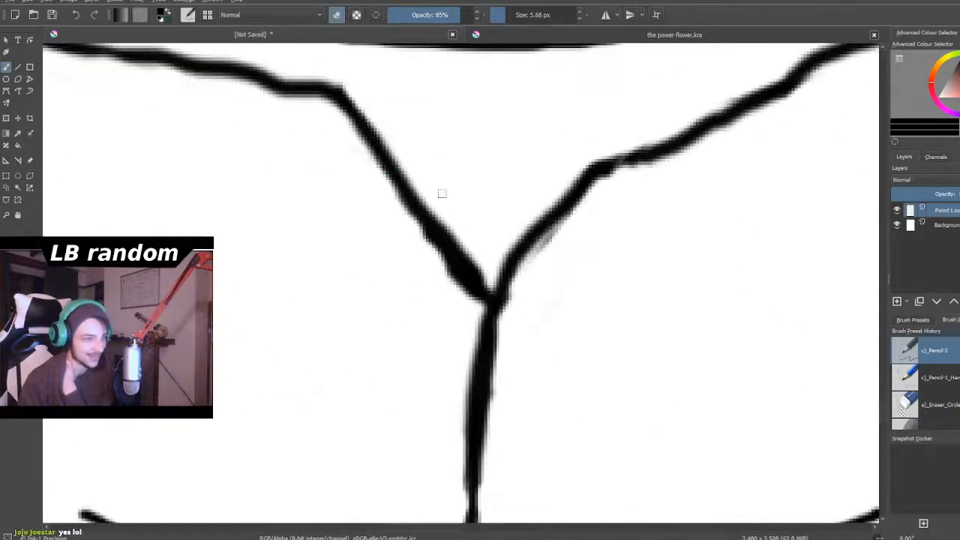
pyautogui.scroll(3, 431, 187)
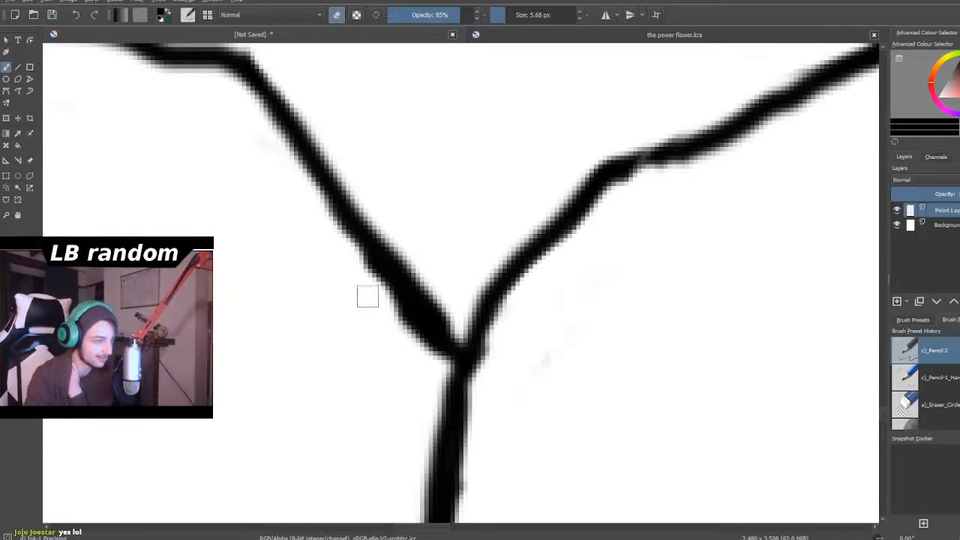
pyautogui.moveTo(379, 296)
pyautogui.mouseDown()
pyautogui.moveTo(379, 282)
pyautogui.moveTo(429, 350)
pyautogui.mouseUp()
pyautogui.scroll(-10, 429, 350)
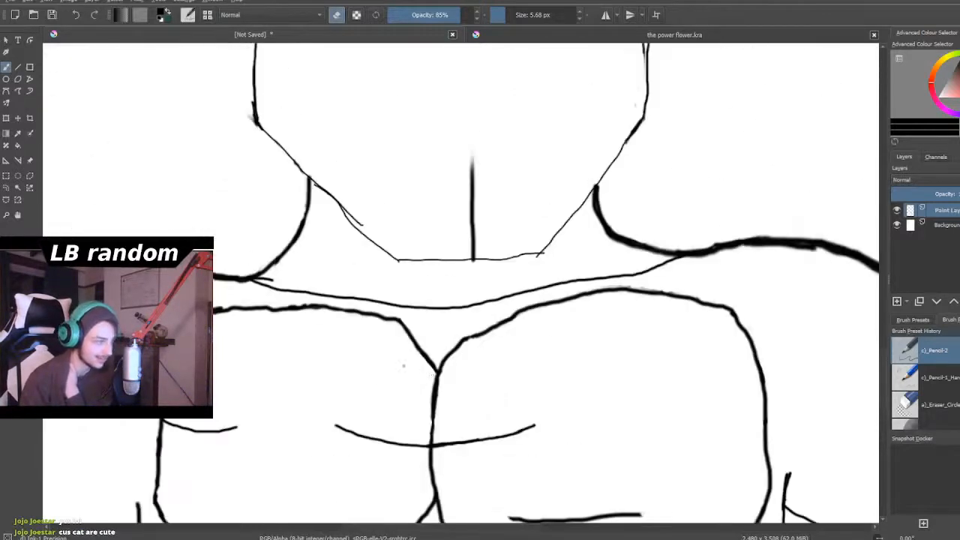
# - Erase the overlapping stroke ends along the left chest block's upper outer corner to smooth its outline
pyautogui.scroll(10, 283, 356)
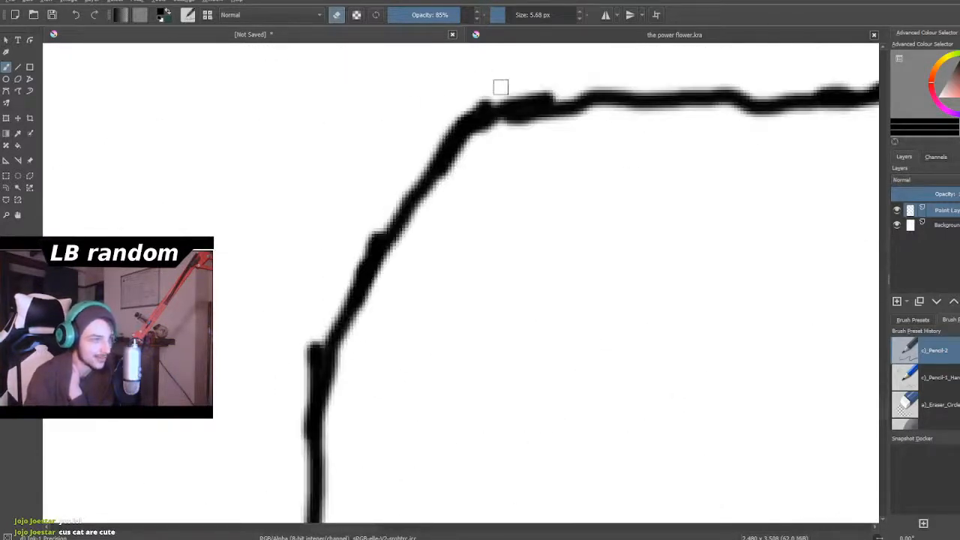
pyautogui.moveTo(490, 93); pyautogui.dragTo(473, 117)
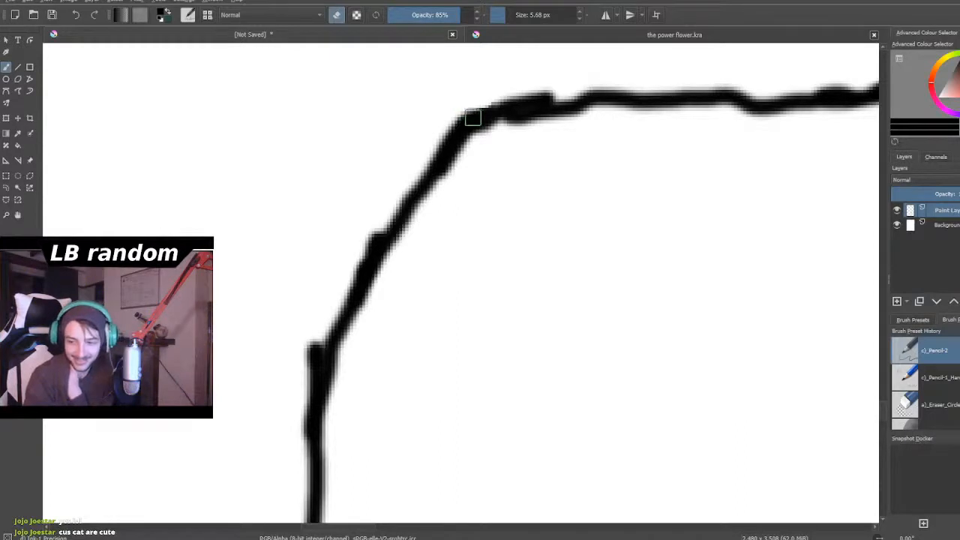
pyautogui.moveTo(551, 80)
pyautogui.mouseDown()
pyautogui.moveTo(482, 96)
pyautogui.moveTo(400, 185)
pyautogui.moveTo(308, 352)
pyautogui.moveTo(313, 336)
pyautogui.moveTo(295, 432)
pyautogui.mouseUp()
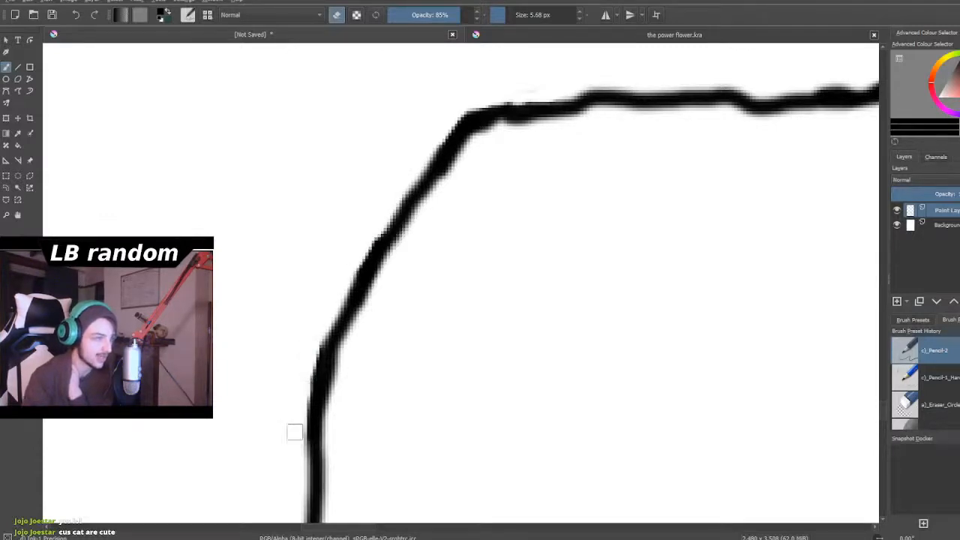
# - Erase the spur and the blurry overlap where the right upper arm's curved band meets the arm's outer line
pyautogui.scroll(-10, 294, 432)
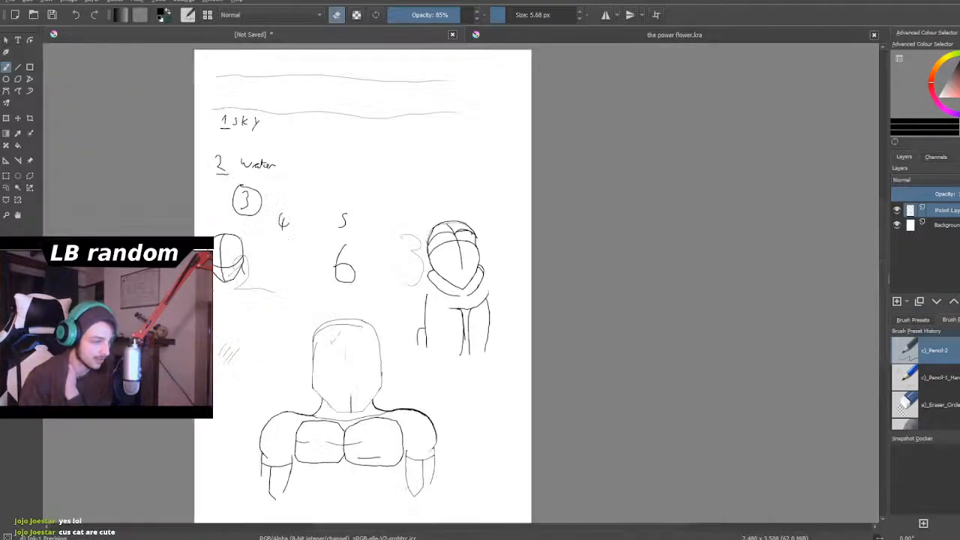
pyautogui.scroll(5, 398, 476)
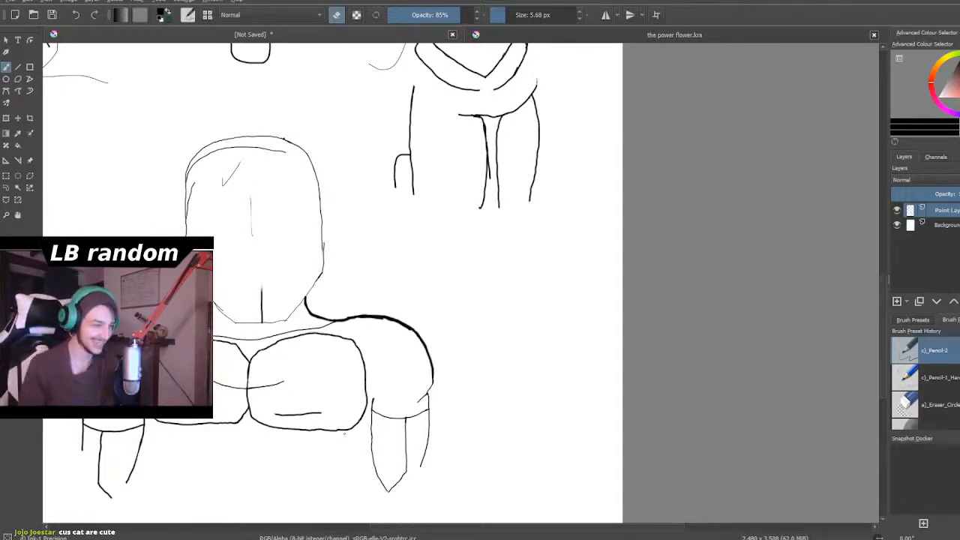
pyautogui.scroll(6, 344, 432)
pyautogui.scroll(-3, 375, 377)
pyautogui.scroll(6, 372, 393)
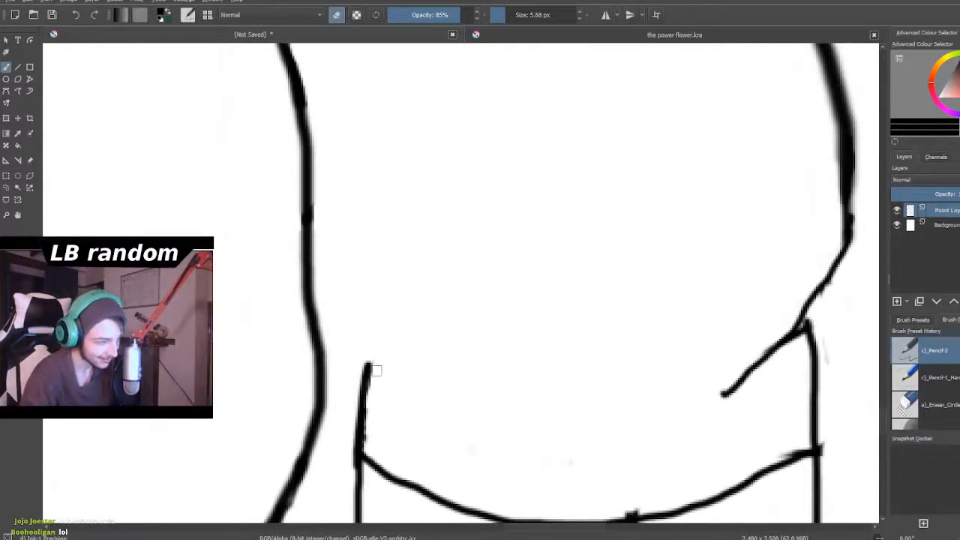
pyautogui.scroll(-5, 376, 329)
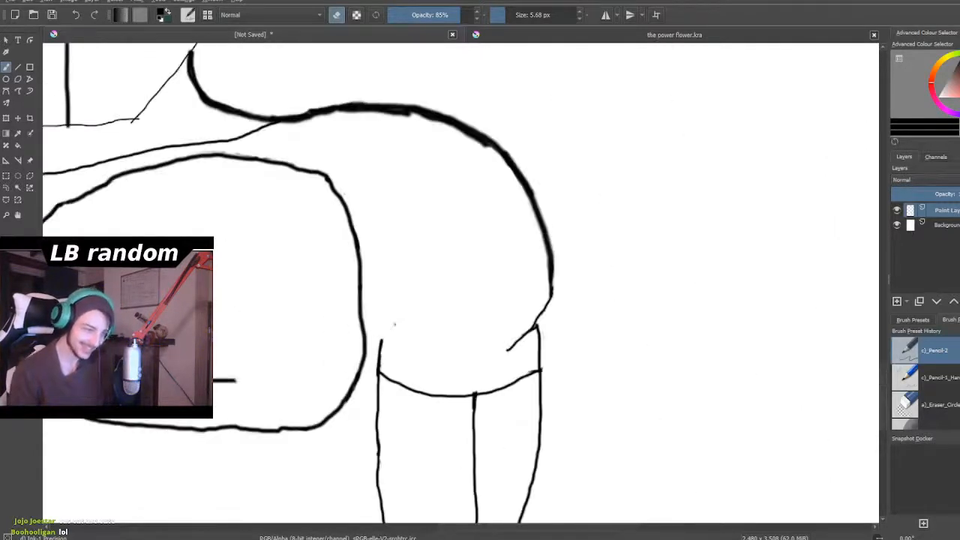
pyautogui.scroll(3, 615, 445)
pyautogui.scroll(3, 480, 307)
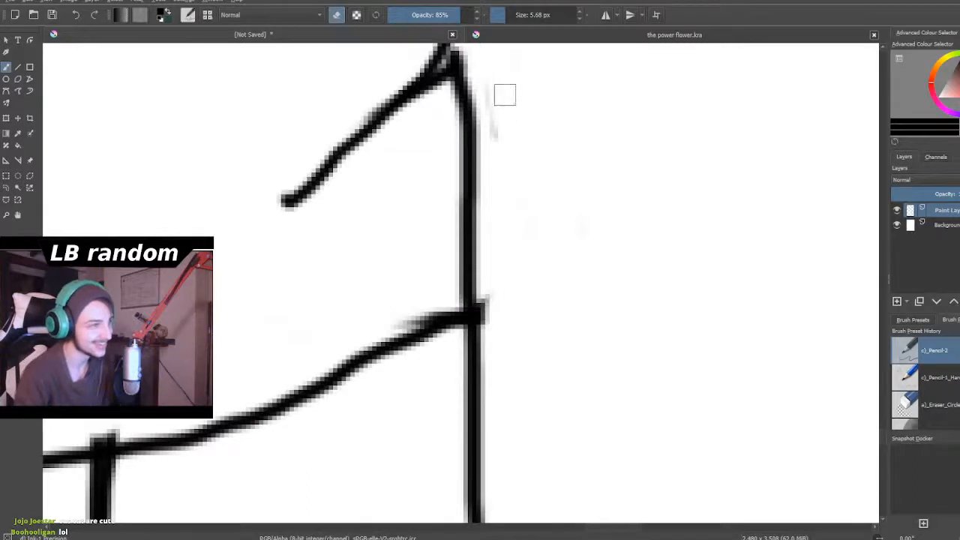
pyautogui.moveTo(496, 300); pyautogui.dragTo(488, 321)
pyautogui.moveTo(397, 322); pyautogui.dragTo(443, 306)
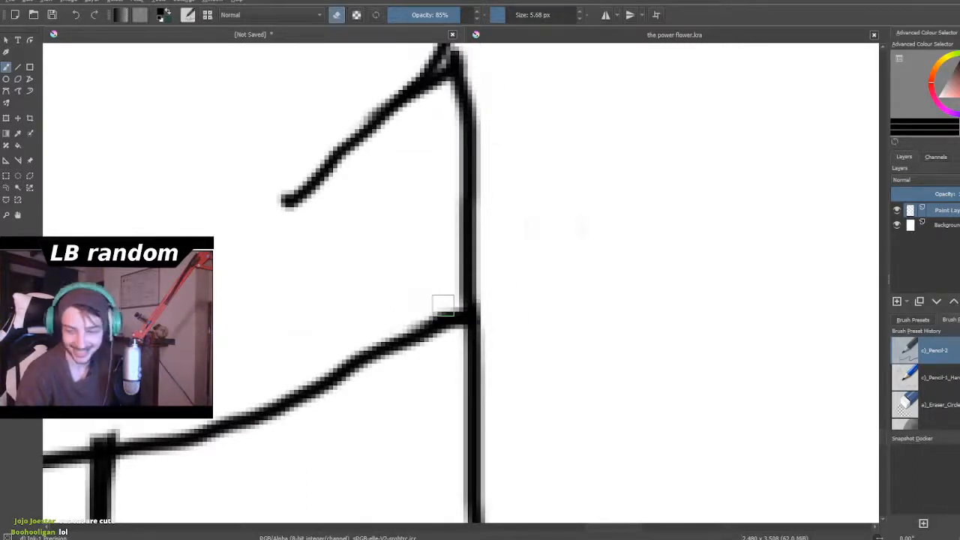
# - Switch to drawing and extend the right arm's outer line up to the shoulder curve with a short stroke
pyautogui.scroll(-5, 414, 271)
pyautogui.scroll(2, 386, 237)
pyautogui.scroll(-2, 410, 235)
pyautogui.scroll(1, 413, 210)
pyautogui.scroll(4, 413, 209)
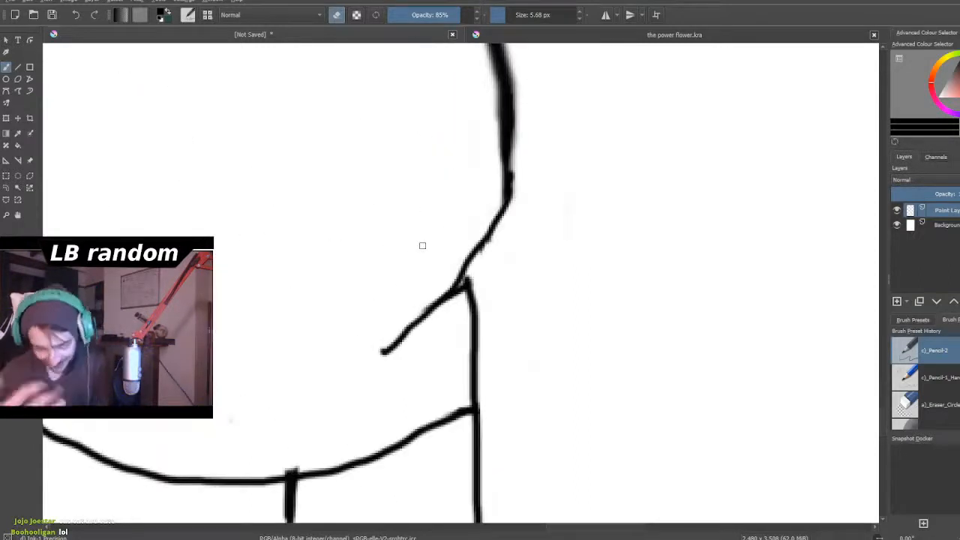
pyautogui.scroll(-1, 434, 284)
pyautogui.scroll(3, 420, 258)
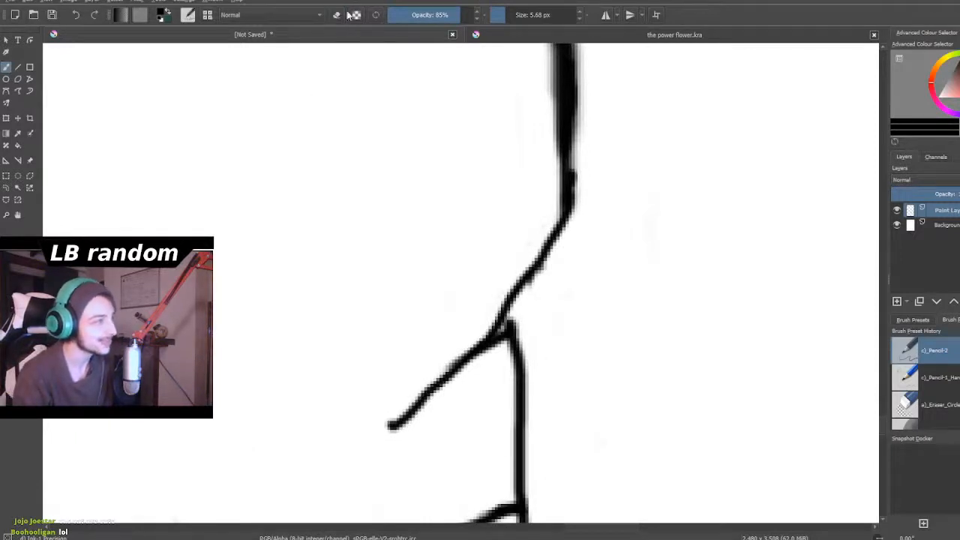
pyautogui.moveTo(523, 364); pyautogui.dragTo(502, 305)
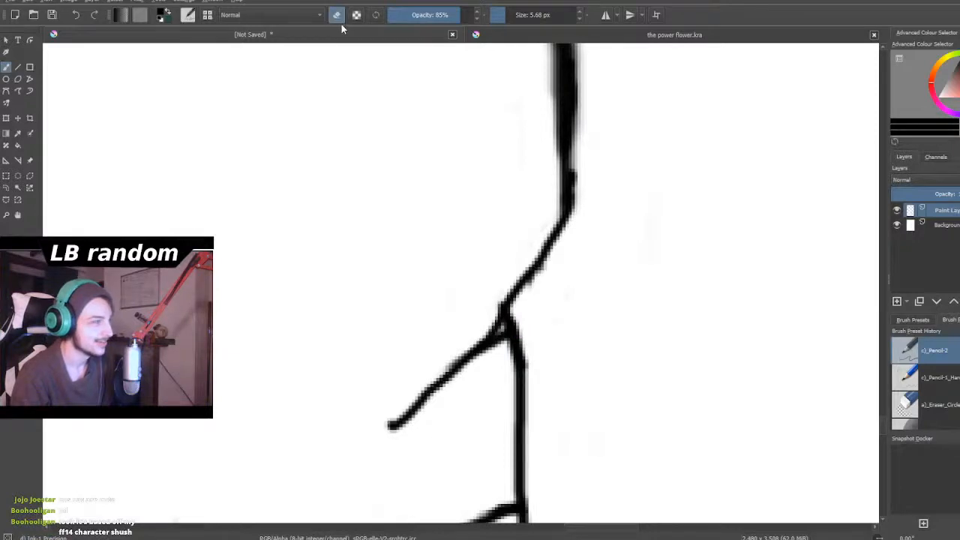
pyautogui.scroll(-10, 474, 188)
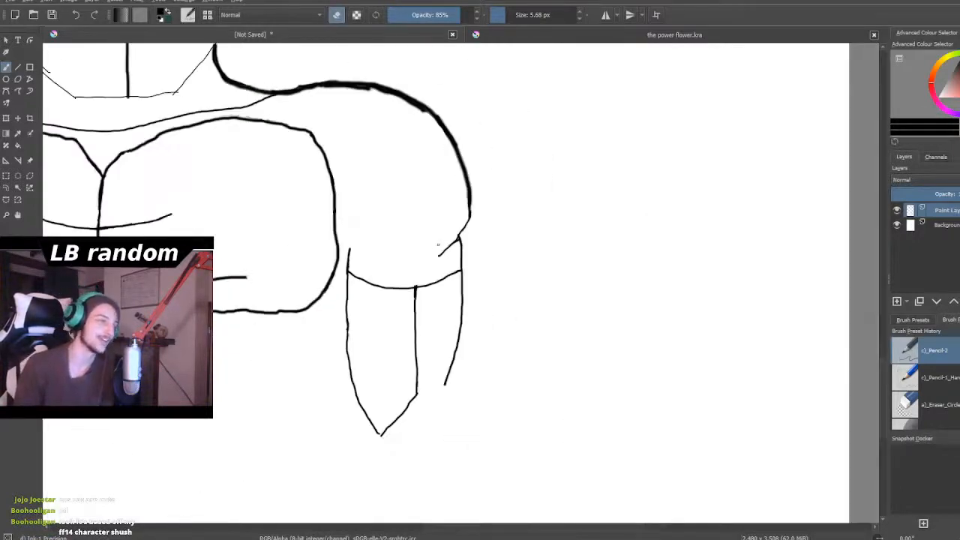
# - With erasing off, draw a torso side line down below the left chest block's outer lower corner
pyautogui.scroll(8, 286, 251)
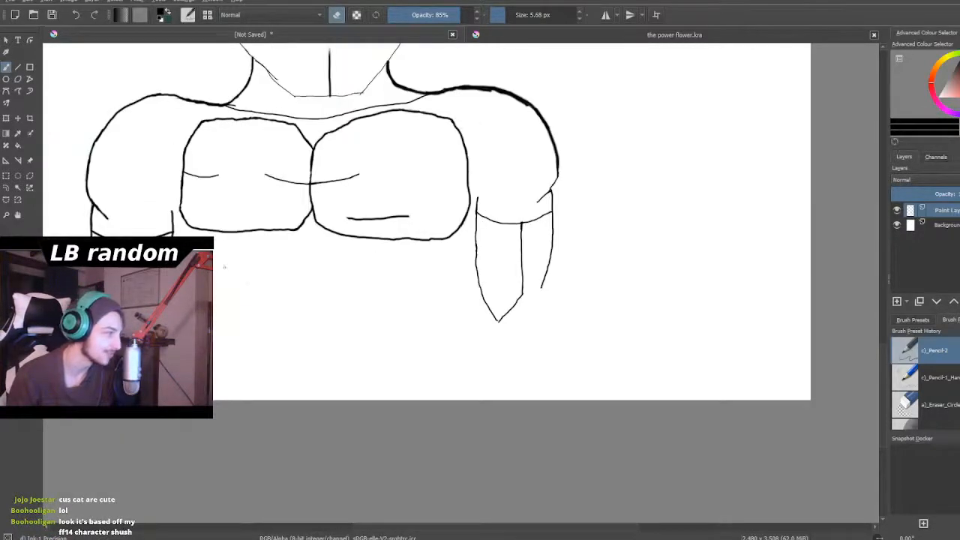
pyautogui.scroll(2, 179, 214)
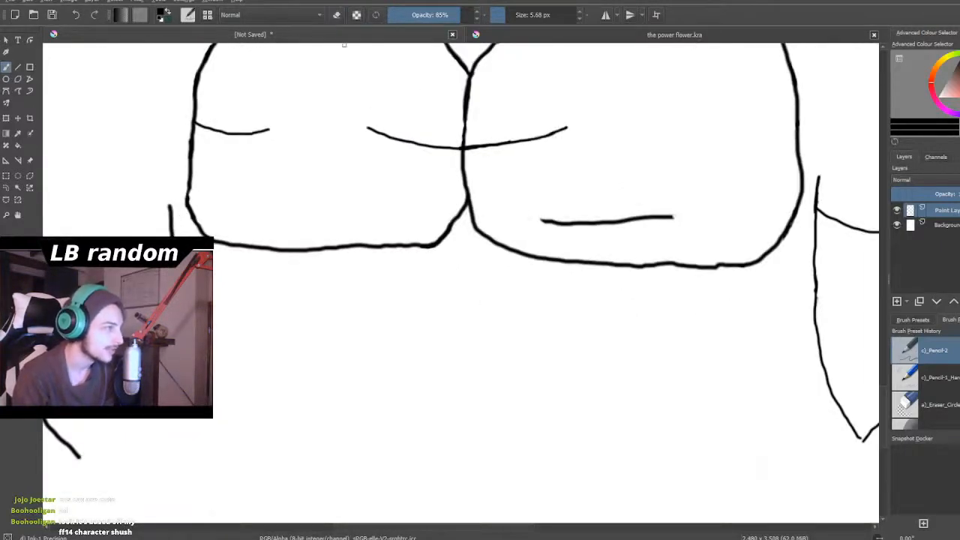
pyautogui.click(337, 16)
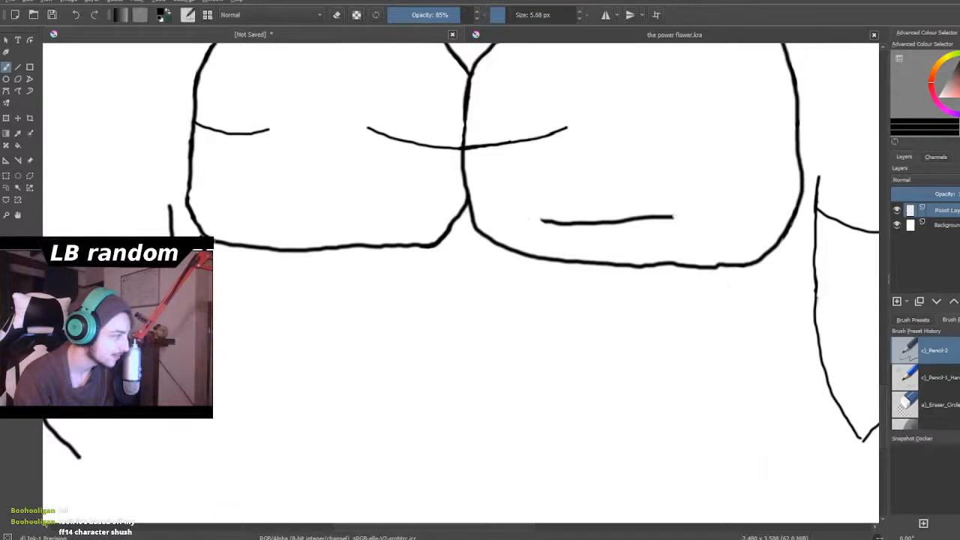
pyautogui.moveTo(214, 360); pyautogui.dragTo(218, 424)
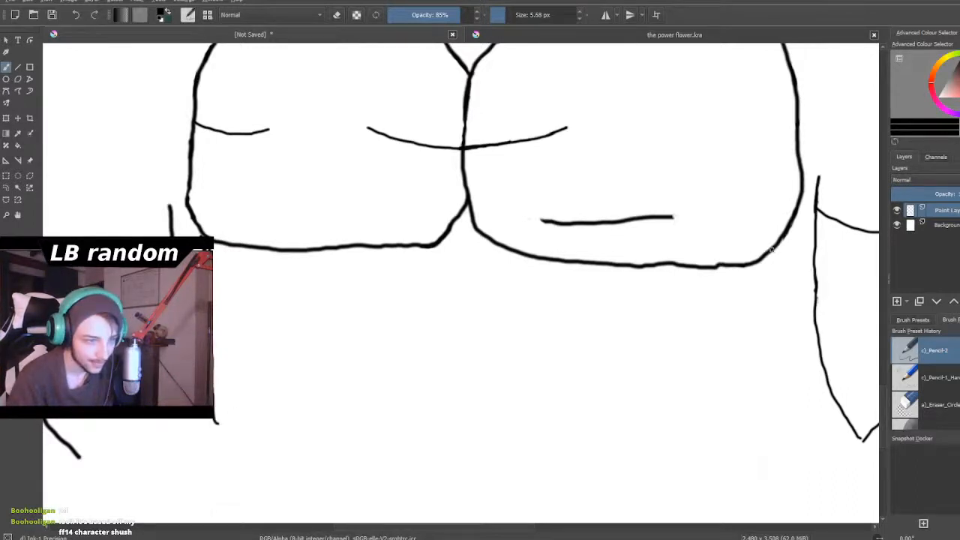
# - Draw a short mark and a straight torso side line down from the right chest block's outer lower corner
pyautogui.moveTo(773, 257); pyautogui.dragTo(774, 275)
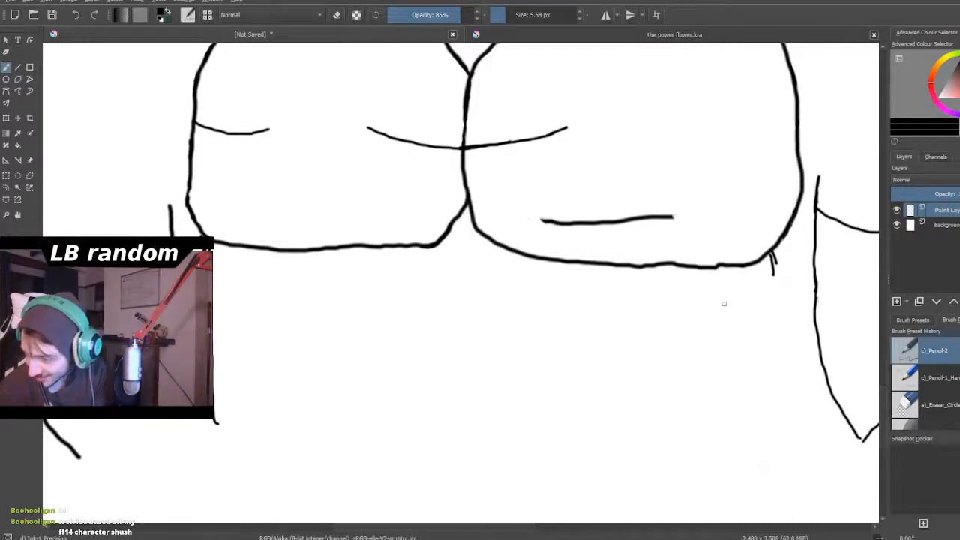
pyautogui.scroll(-5, 724, 303)
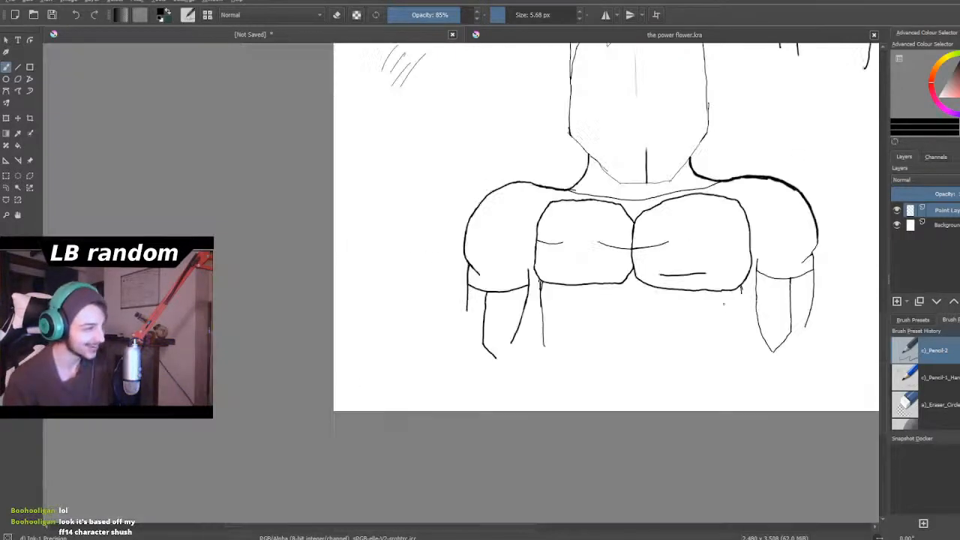
pyautogui.scroll(6, 727, 304)
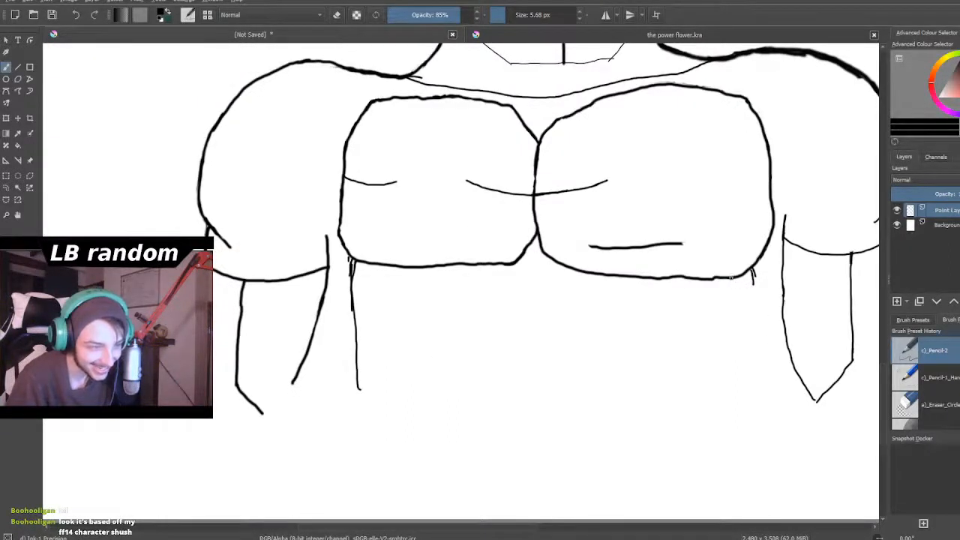
pyautogui.moveTo(736, 280); pyautogui.dragTo(735, 382)
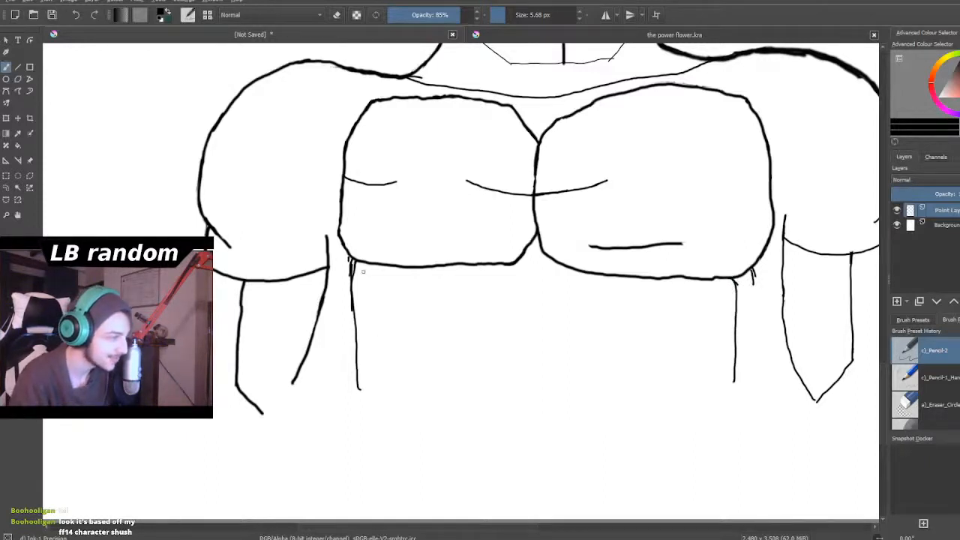
# - Add short slanted strokes beneath the left chest block's outer lower corner to shape the start of the torso side
pyautogui.moveTo(369, 262); pyautogui.dragTo(358, 298)
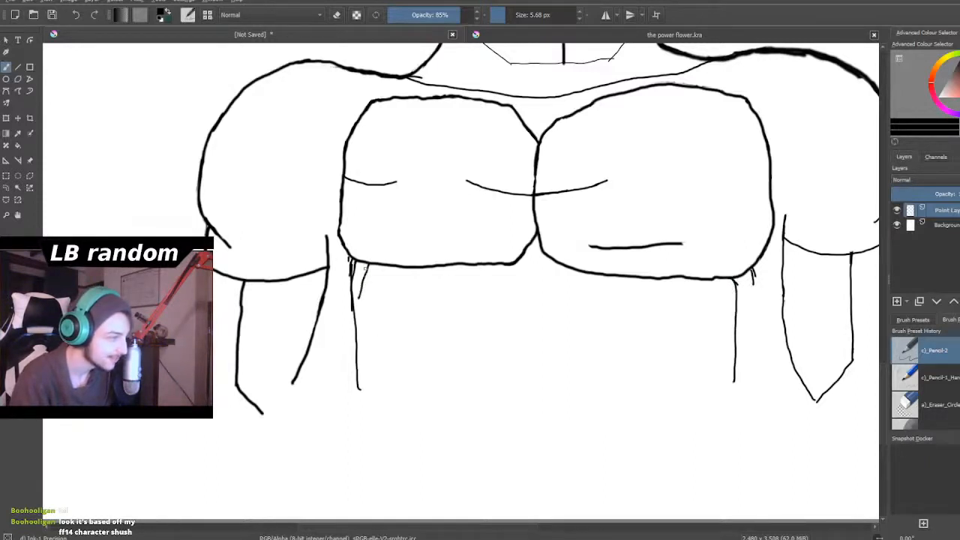
pyautogui.moveTo(366, 262)
pyautogui.mouseDown()
pyautogui.moveTo(357, 333)
pyautogui.moveTo(365, 416)
pyautogui.mouseUp()
pyautogui.scroll(-5, 372, 334)
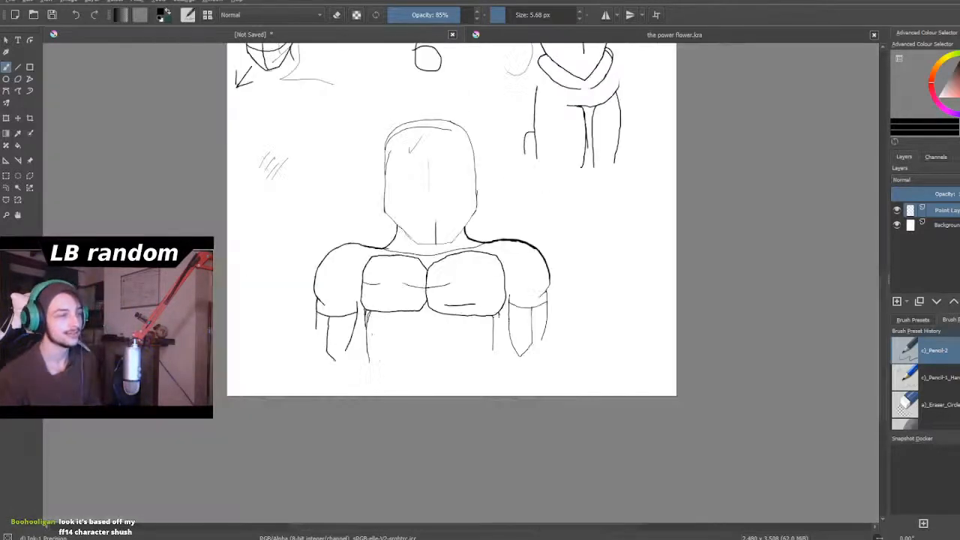
pyautogui.scroll(4, 374, 329)
pyautogui.scroll(-4, 377, 329)
# - Draw a short armpit curve joining the left arm's inner line to the left chest block's outer edge
pyautogui.scroll(4, 412, 316)
pyautogui.scroll(5, 239, 333)
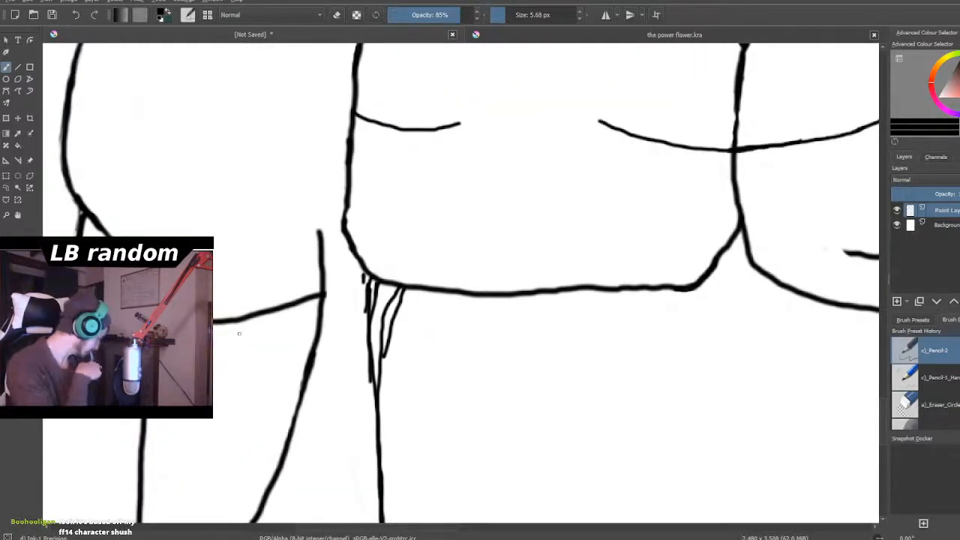
pyautogui.scroll(2, 239, 333)
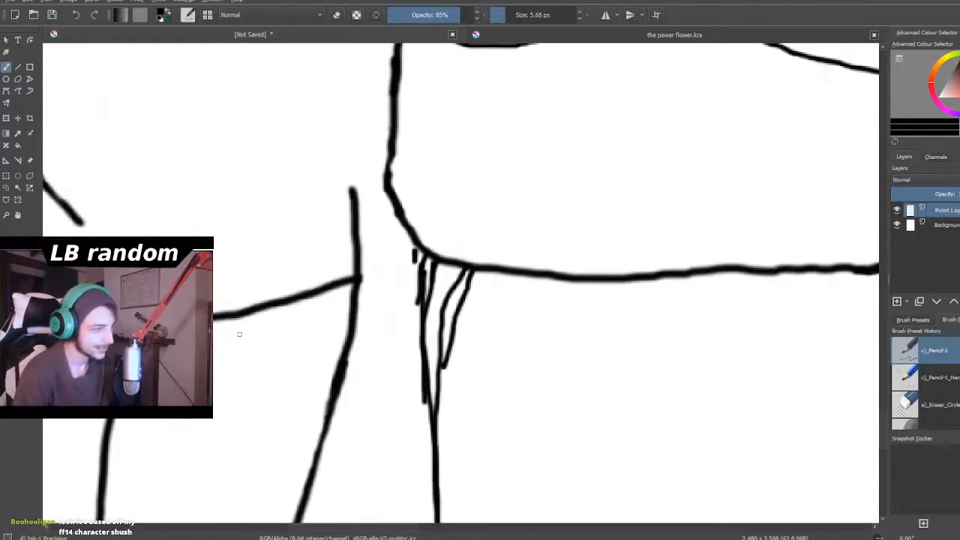
pyautogui.moveTo(353, 256)
pyautogui.mouseDown()
pyautogui.moveTo(354, 217)
pyautogui.moveTo(379, 198)
pyautogui.moveTo(405, 210)
pyautogui.moveTo(401, 218)
pyautogui.mouseUp()
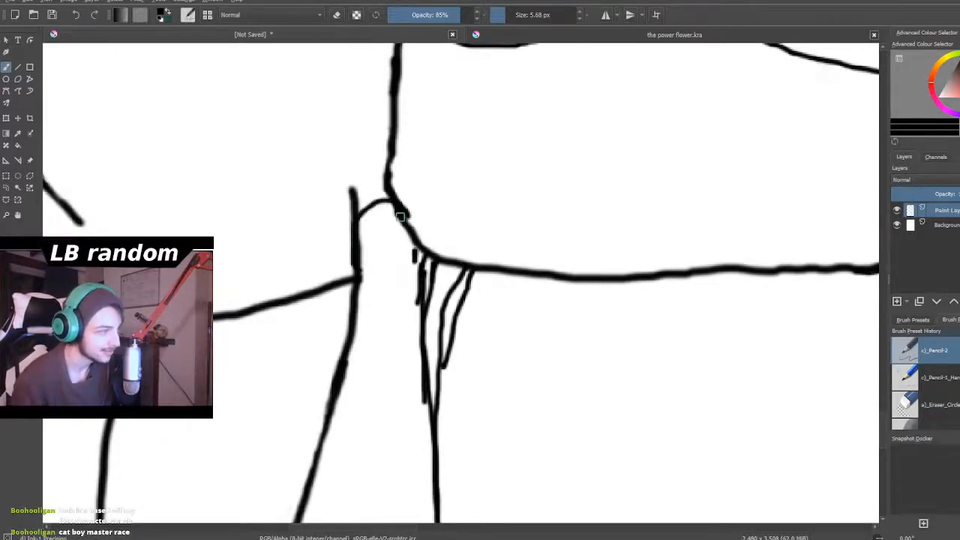
pyautogui.scroll(-5, 401, 218)
# - Try a short armpit curve from the right chest block's outer edge to the upper end of the right arm's inner line
pyautogui.scroll(-2, 415, 210)
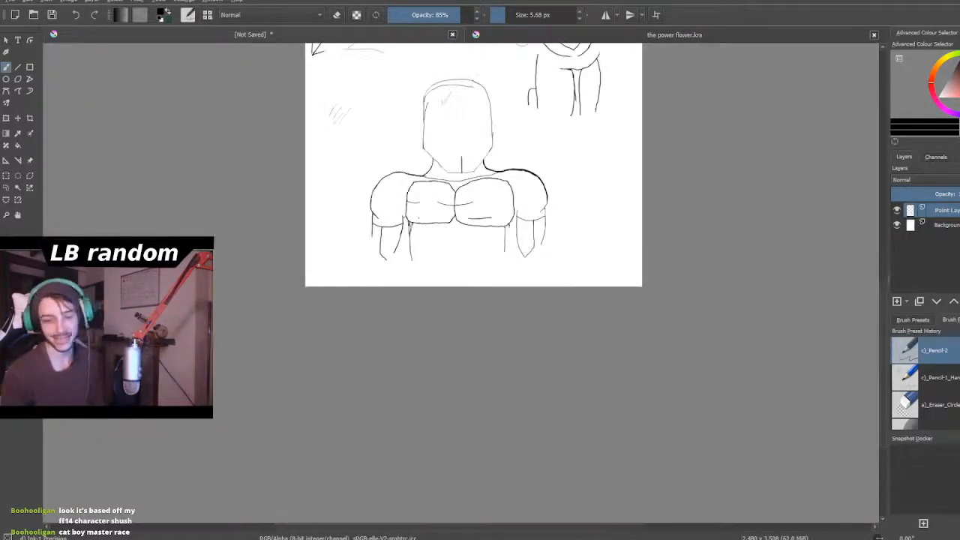
pyautogui.scroll(3, 548, 161)
pyautogui.scroll(4, 532, 224)
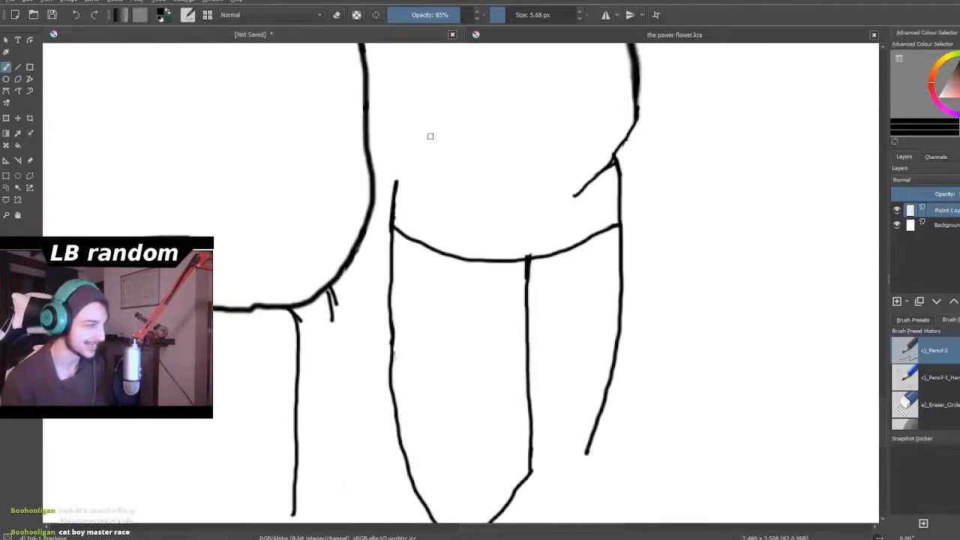
pyautogui.scroll(5, 431, 137)
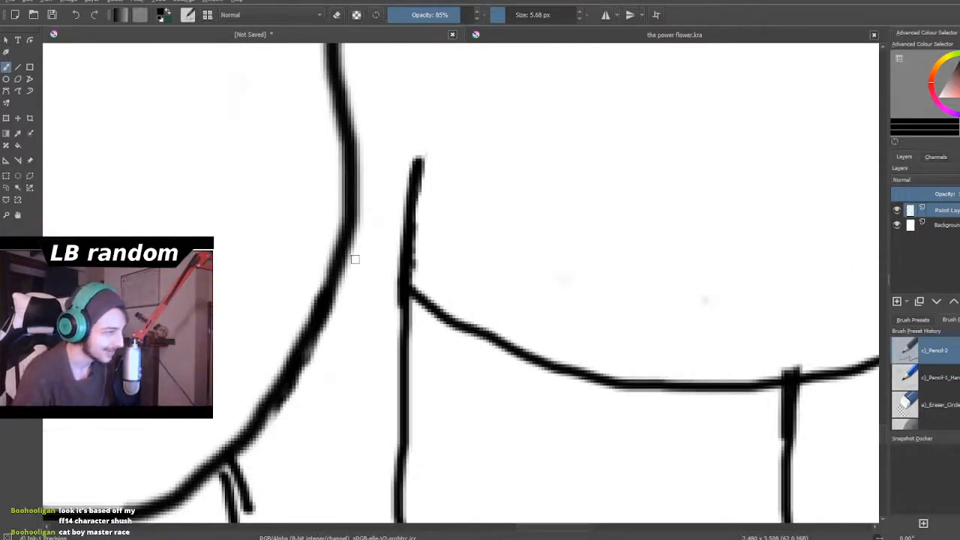
pyautogui.moveTo(348, 156)
pyautogui.mouseDown()
pyautogui.moveTo(391, 146)
pyautogui.moveTo(419, 161)
pyautogui.mouseUp()
pyautogui.scroll(-5, 282, 220)
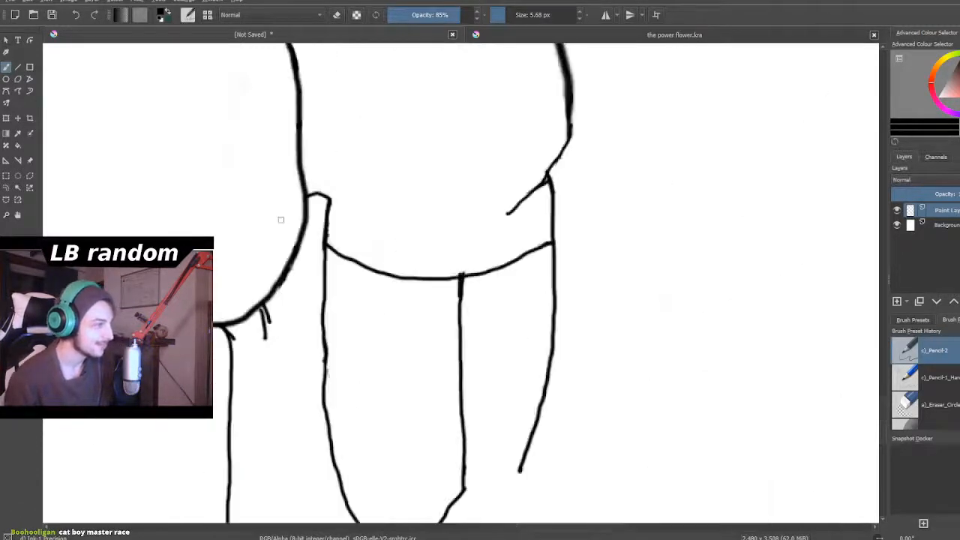
pyautogui.scroll(-3, 251, 193)
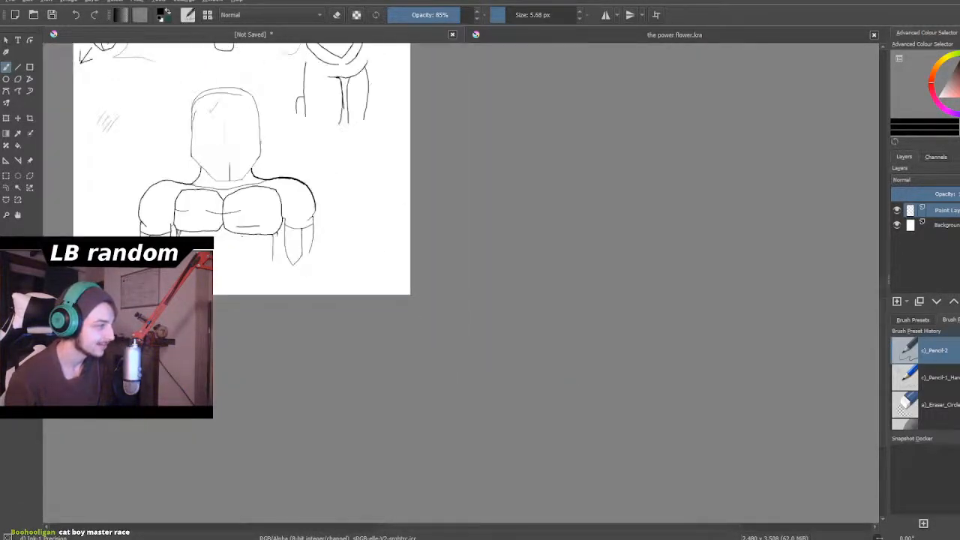
pyautogui.scroll(3, 244, 238)
pyautogui.scroll(-2, 312, 231)
pyautogui.scroll(6, 312, 247)
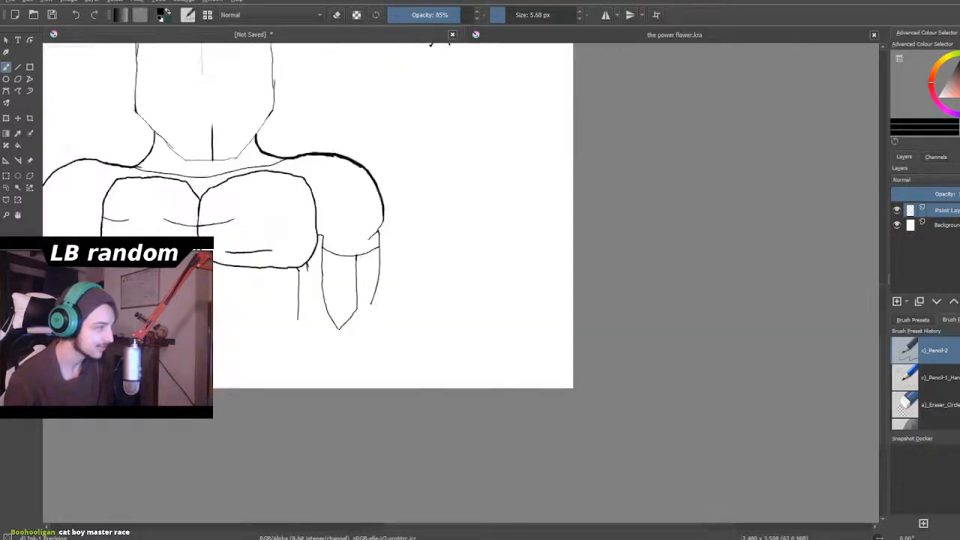
pyautogui.scroll(3, 312, 255)
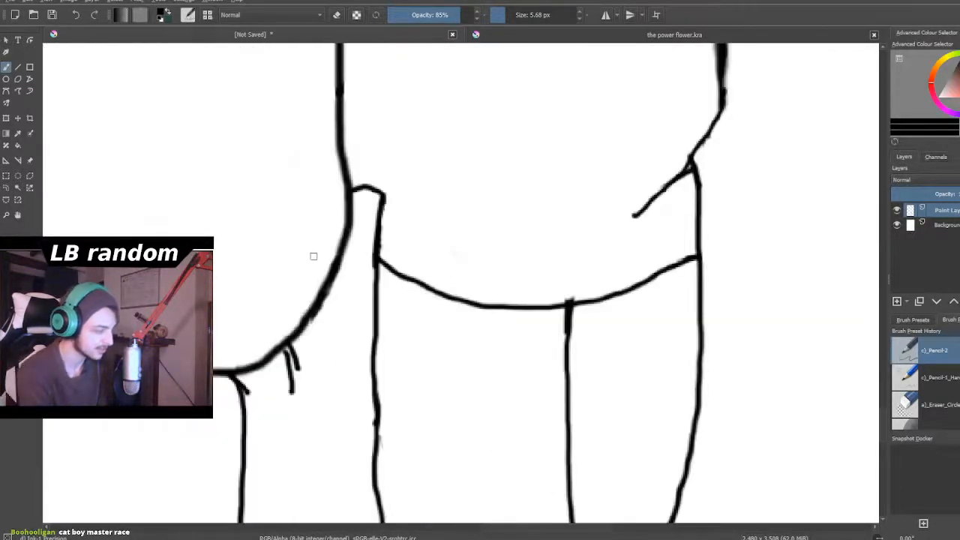
pyautogui.hotkey('ctrl', 'z')
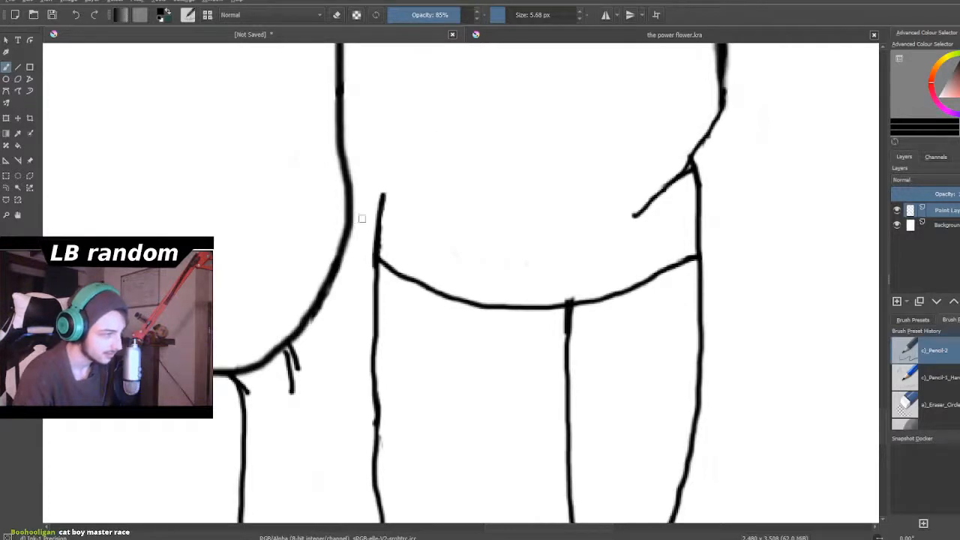
# - Draw a short armpit curve between the right chest block and the right arm, slightly below the arm line's upper end
pyautogui.moveTo(347, 227)
pyautogui.mouseDown()
pyautogui.moveTo(360, 213)
pyautogui.moveTo(378, 221)
pyautogui.mouseUp()
pyautogui.scroll(-8, 378, 222)
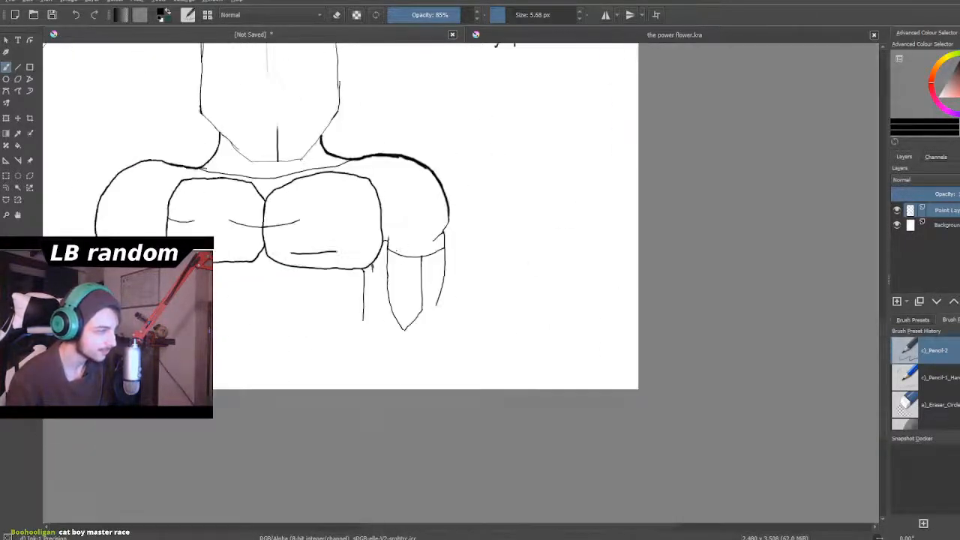
pyautogui.scroll(5, 362, 274)
pyautogui.scroll(-3, 227, 284)
# - Extend the torso side lines further down below the chest, angling them slightly inward toward the waist
pyautogui.scroll(4, 247, 285)
pyautogui.scroll(2, 246, 284)
pyautogui.scroll(-2, 302, 236)
pyautogui.scroll(1, 285, 244)
pyautogui.scroll(-1, 272, 249)
pyautogui.scroll(3, 379, 281)
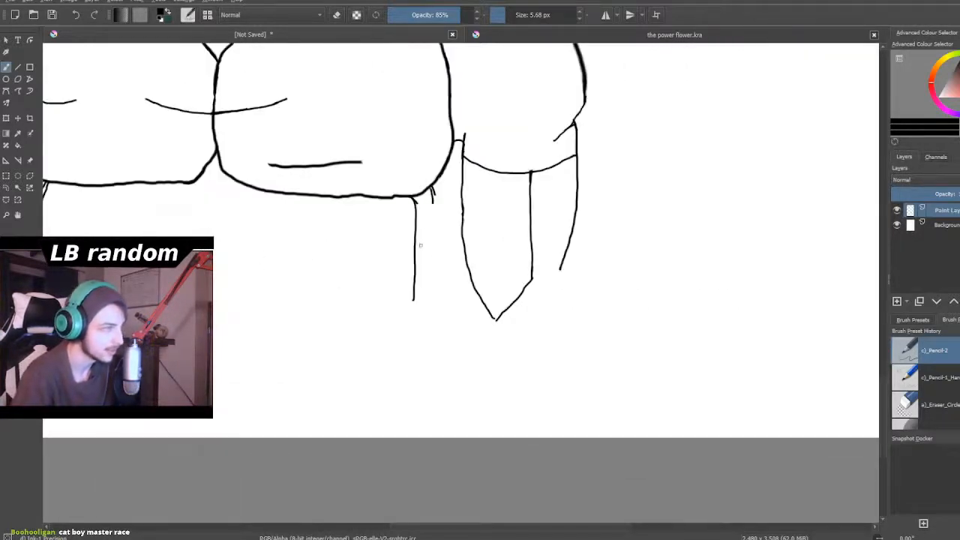
pyautogui.moveTo(415, 253); pyautogui.dragTo(398, 351)
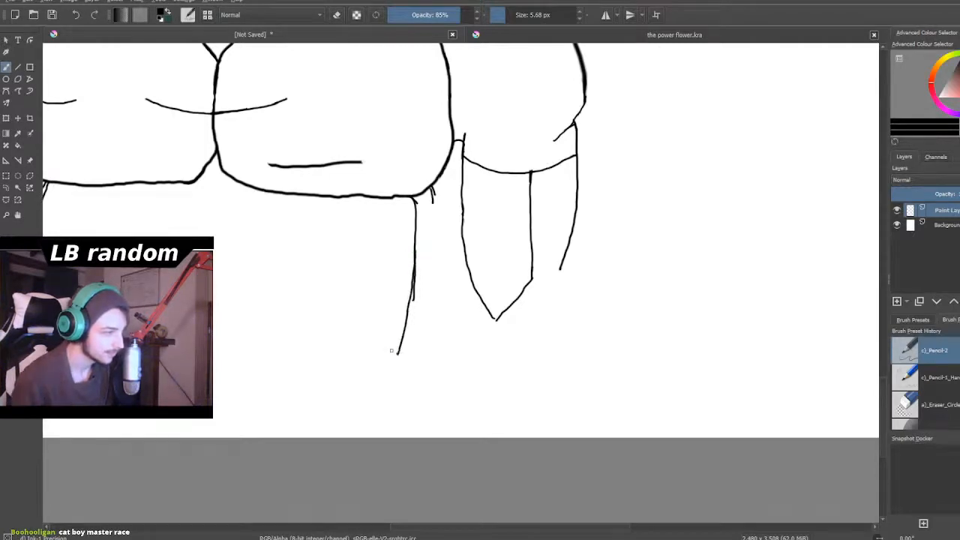
pyautogui.scroll(-3, 391, 350)
pyautogui.scroll(2, 352, 378)
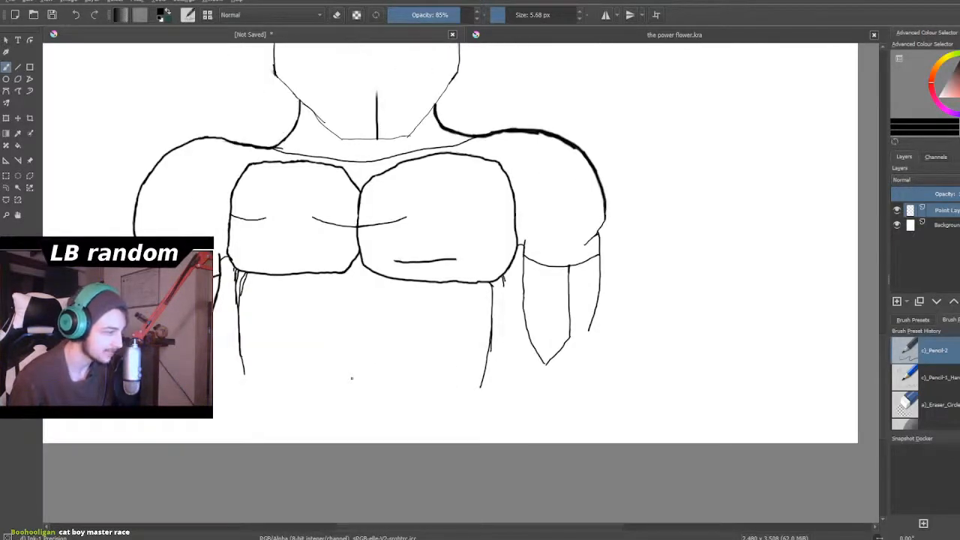
pyautogui.scroll(2, 352, 379)
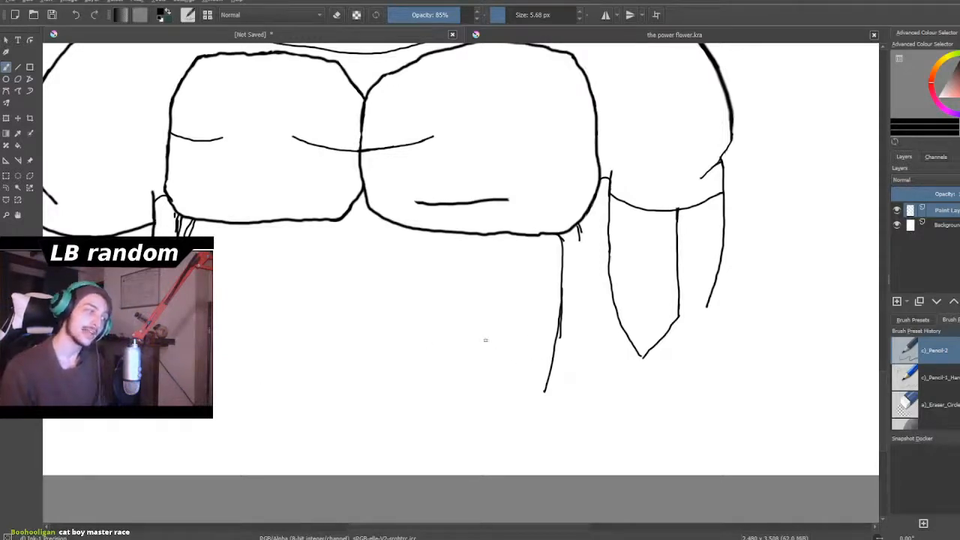
pyautogui.scroll(-2, 466, 345)
pyautogui.scroll(2, 375, 315)
pyautogui.scroll(-3, 367, 361)
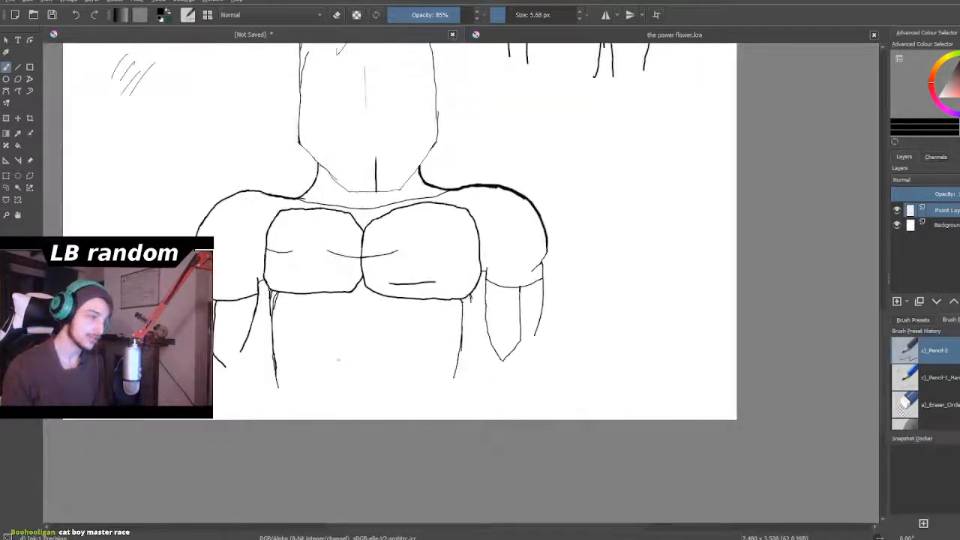
# - Try a curved muscle line running inward from the right chest block's outer edge
pyautogui.scroll(4, 392, 275)
pyautogui.scroll(-1, 450, 275)
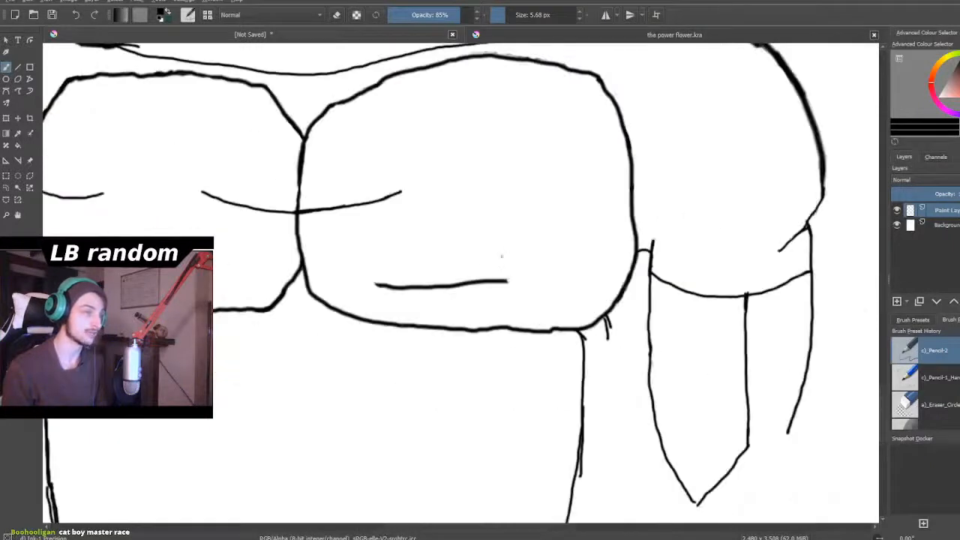
pyautogui.scroll(2, 545, 166)
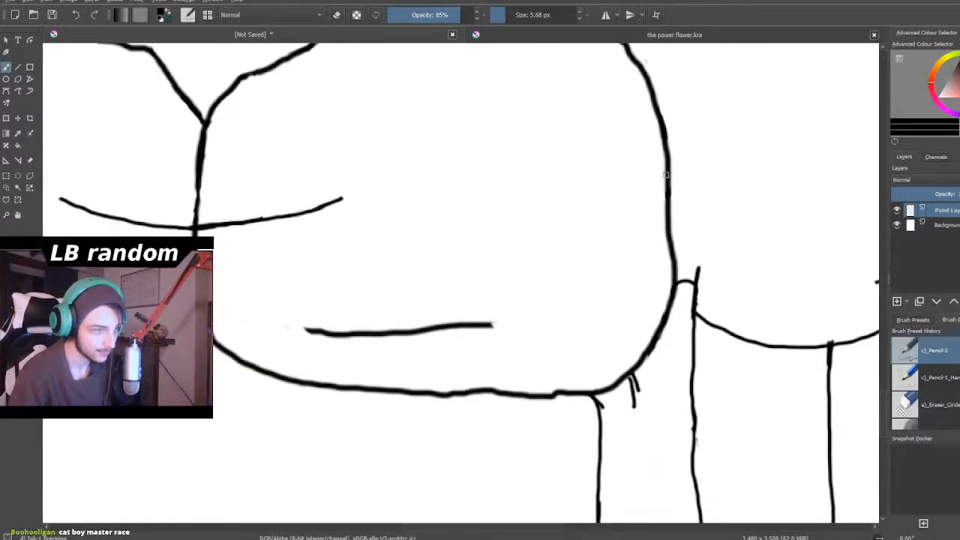
pyautogui.moveTo(667, 182)
pyautogui.mouseDown()
pyautogui.moveTo(622, 208)
pyautogui.moveTo(633, 195)
pyautogui.moveTo(574, 210)
pyautogui.moveTo(496, 201)
pyautogui.mouseUp()
pyautogui.scroll(-2, 496, 201)
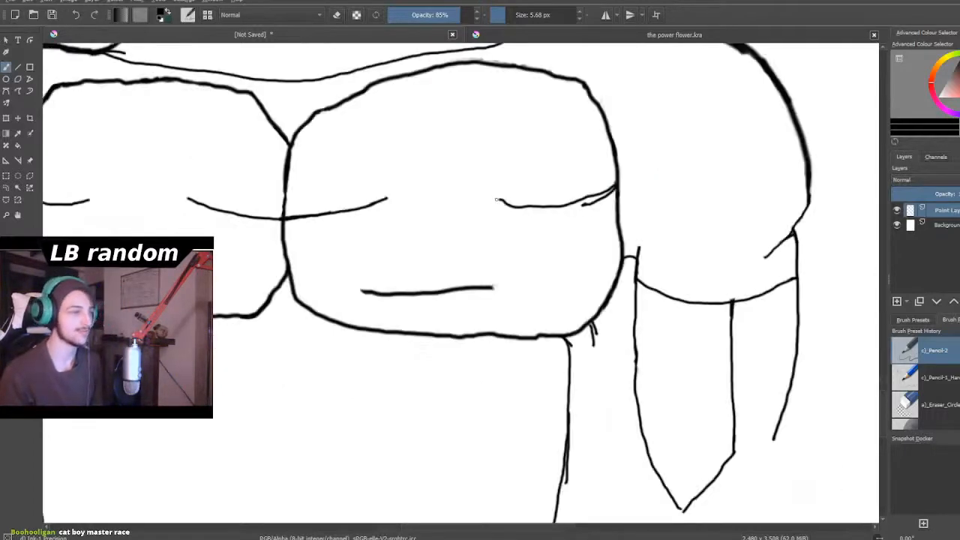
pyautogui.hotkey('ctrl', 'z')
pyautogui.hotkey('ctrl', 'z')
# - Draw a shallow downward-bowed muscle line from inside the right chest block out to its outer edge
pyautogui.scroll(2, 503, 190)
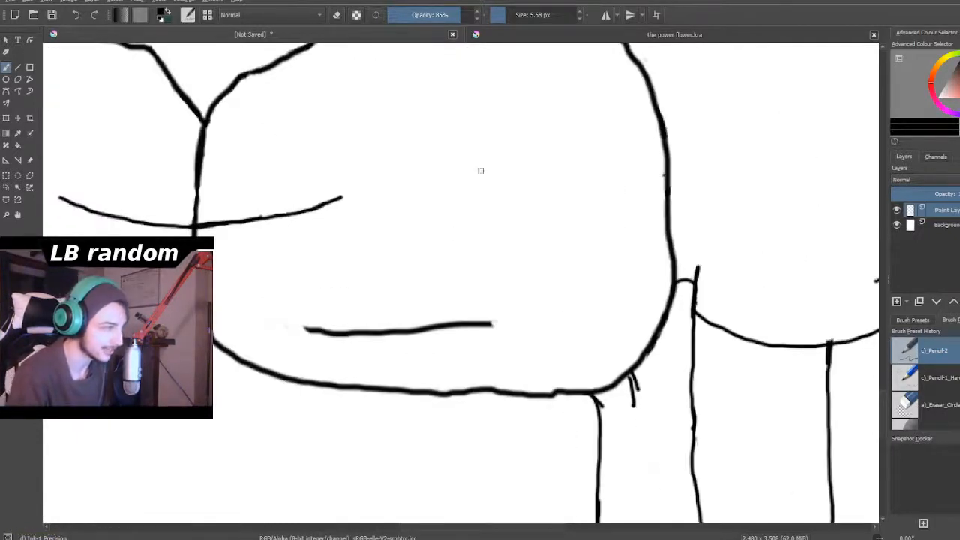
pyautogui.moveTo(459, 185)
pyautogui.mouseDown()
pyautogui.moveTo(564, 213)
pyautogui.moveTo(617, 214)
pyautogui.moveTo(645, 200)
pyautogui.moveTo(636, 212)
pyautogui.moveTo(666, 199)
pyautogui.mouseUp()
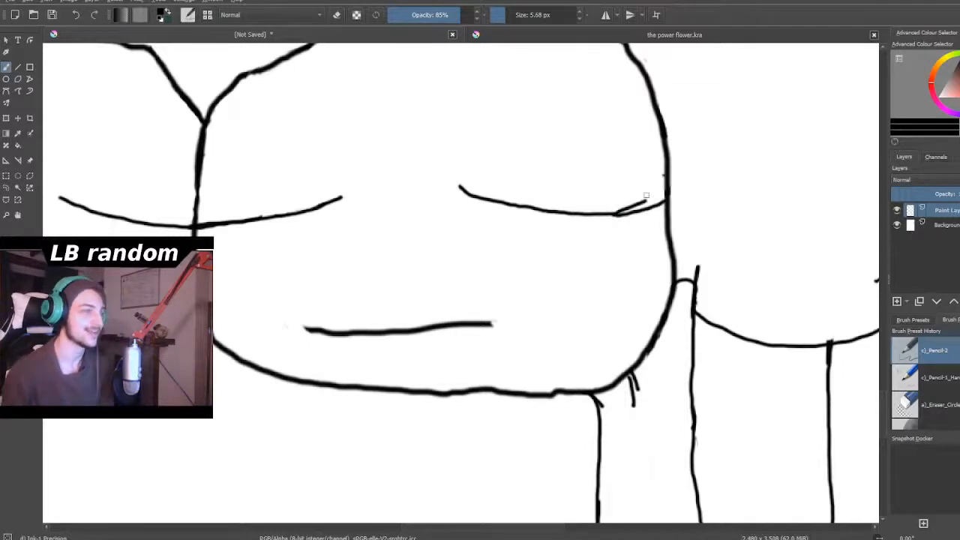
pyautogui.scroll(-2, 646, 196)
pyautogui.scroll(4, 623, 162)
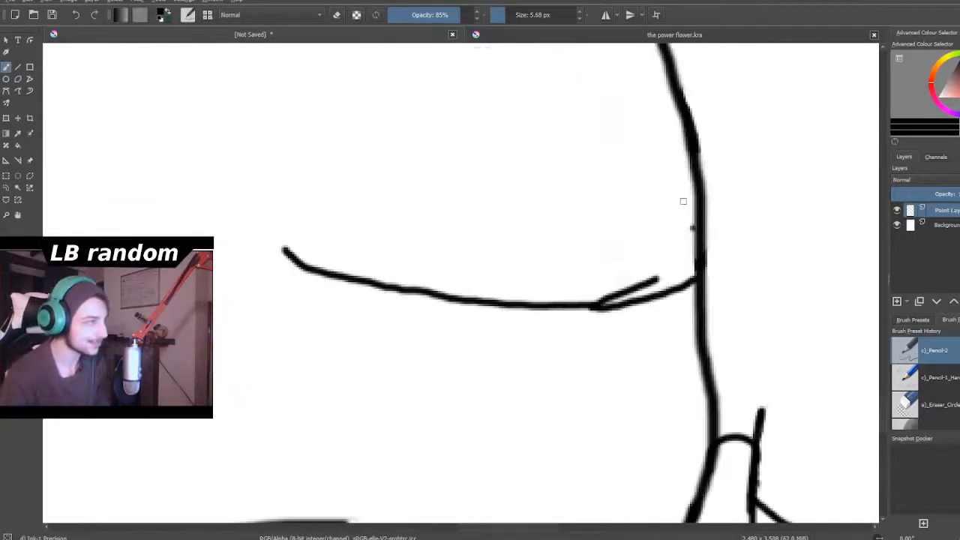
# - Switch to erasing and remove the stray dot on the right chest block's outer edge and the spur above its new muscle line
pyautogui.click(337, 16)
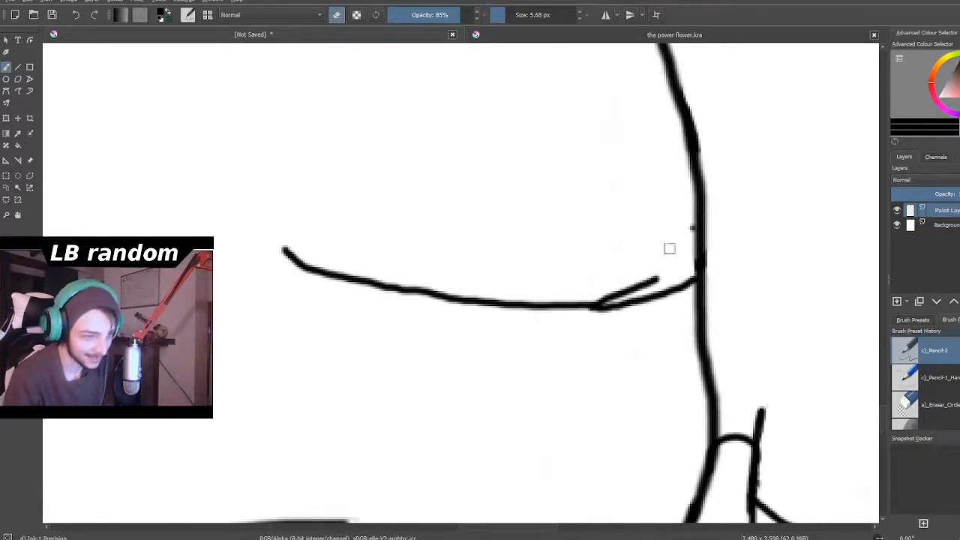
pyautogui.moveTo(685, 231); pyautogui.dragTo(689, 228)
pyautogui.moveTo(658, 275)
pyautogui.mouseDown()
pyautogui.moveTo(601, 300)
pyautogui.moveTo(635, 283)
pyautogui.mouseUp()
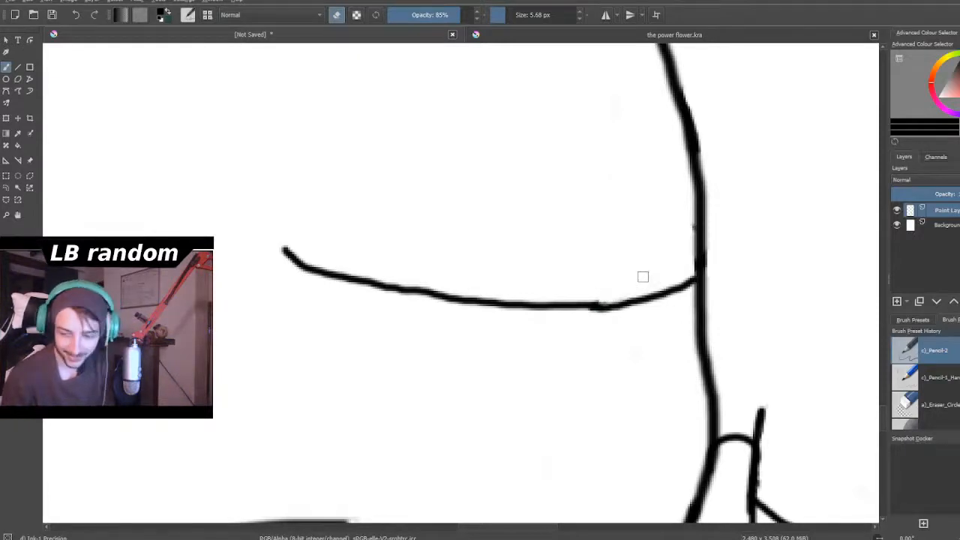
pyautogui.scroll(-8, 643, 276)
pyautogui.scroll(1, 643, 277)
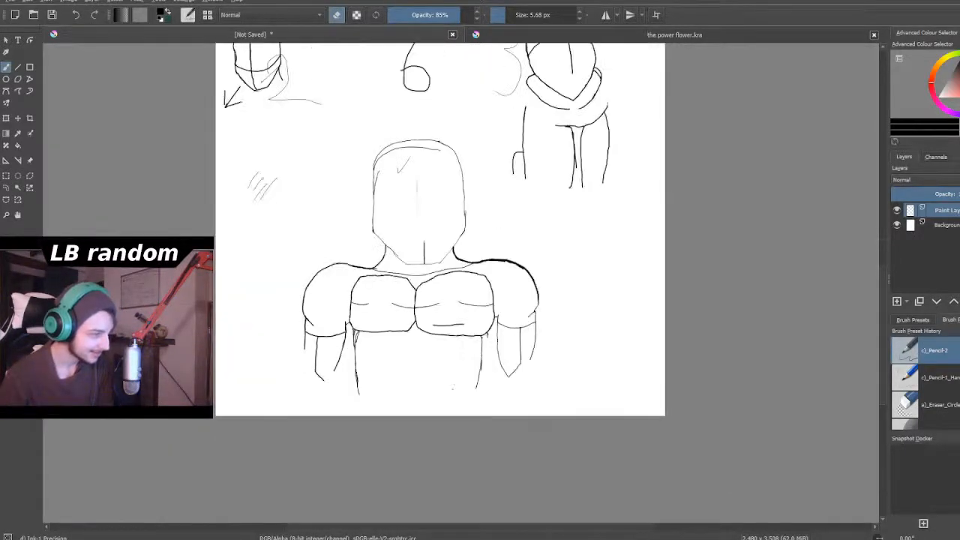
pyautogui.scroll(1, 450, 386)
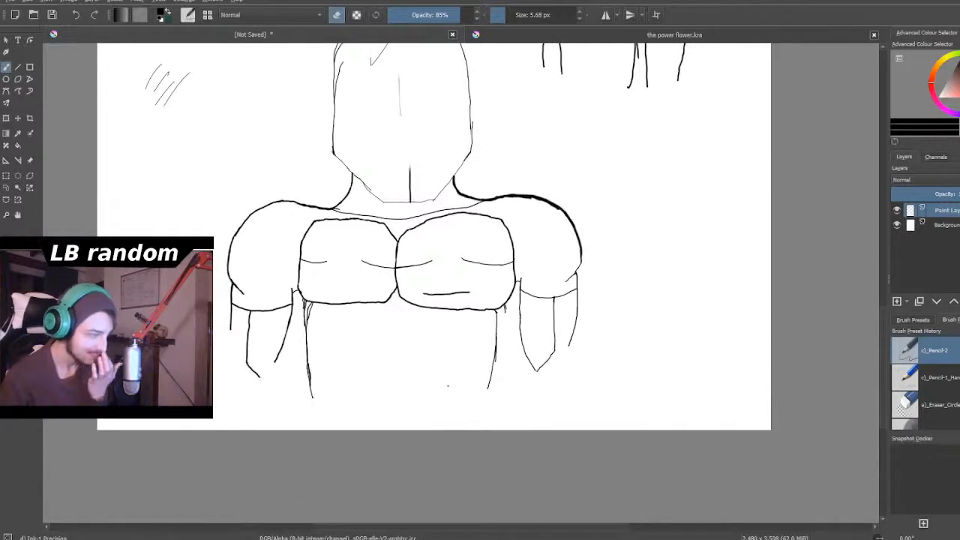
pyautogui.scroll(-3, 439, 388)
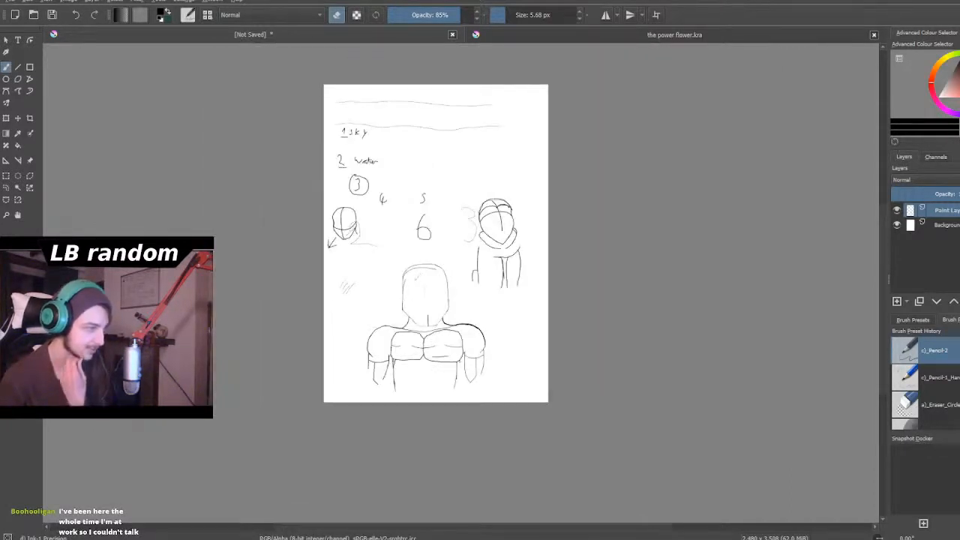
pyautogui.scroll(4, 342, 248)
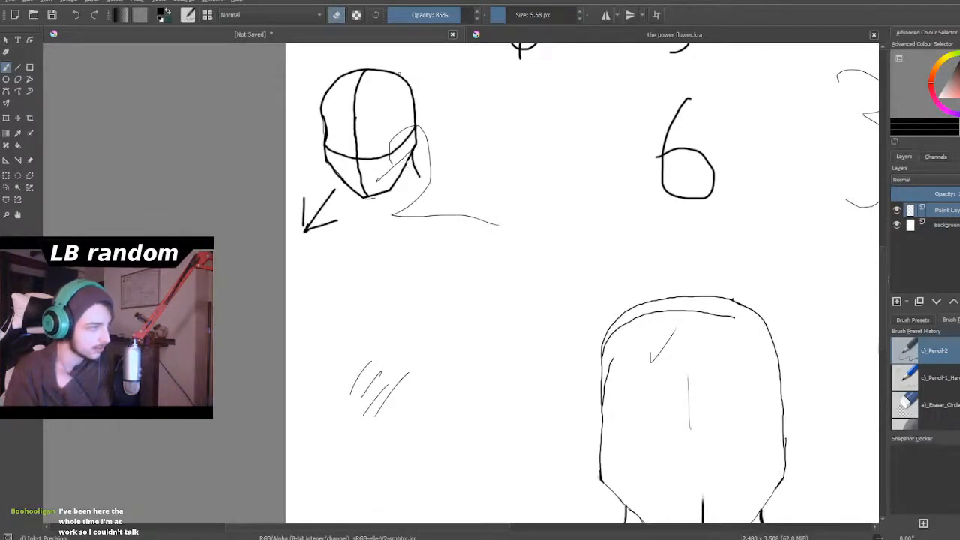
# - Switch back to drawing and sketch both shoulders and the slanting right upper arm beneath the small figure's head
pyautogui.press('e')
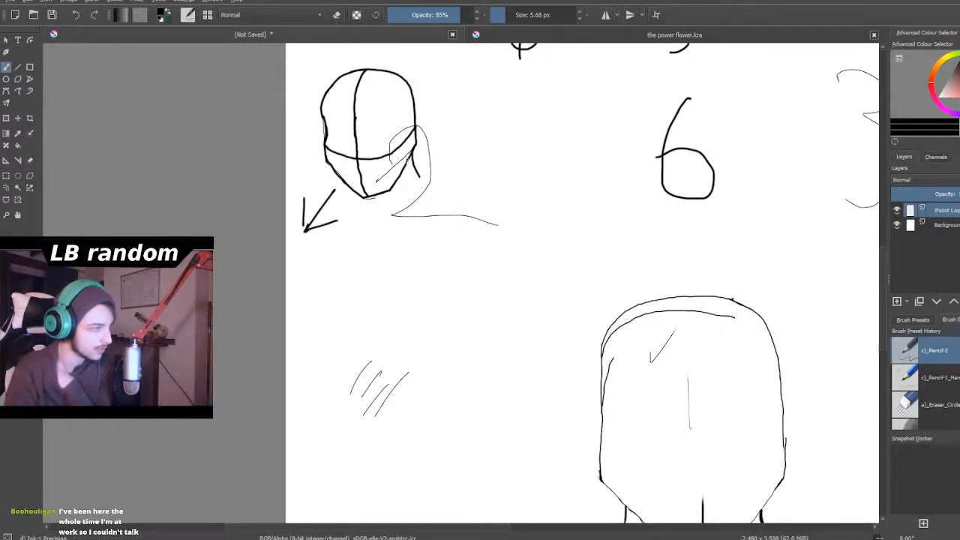
pyautogui.moveTo(411, 174)
pyautogui.mouseDown()
pyautogui.moveTo(427, 193)
pyautogui.moveTo(442, 194)
pyautogui.moveTo(438, 181)
pyautogui.moveTo(459, 200)
pyautogui.moveTo(454, 241)
pyautogui.moveTo(407, 305)
pyautogui.mouseUp()
pyautogui.moveTo(413, 215); pyautogui.dragTo(359, 300)
pyautogui.moveTo(393, 214)
pyautogui.mouseDown()
pyautogui.moveTo(389, 234)
pyautogui.moveTo(403, 230)
pyautogui.moveTo(400, 216)
pyautogui.mouseUp()
pyautogui.moveTo(406, 215); pyautogui.dragTo(398, 227)
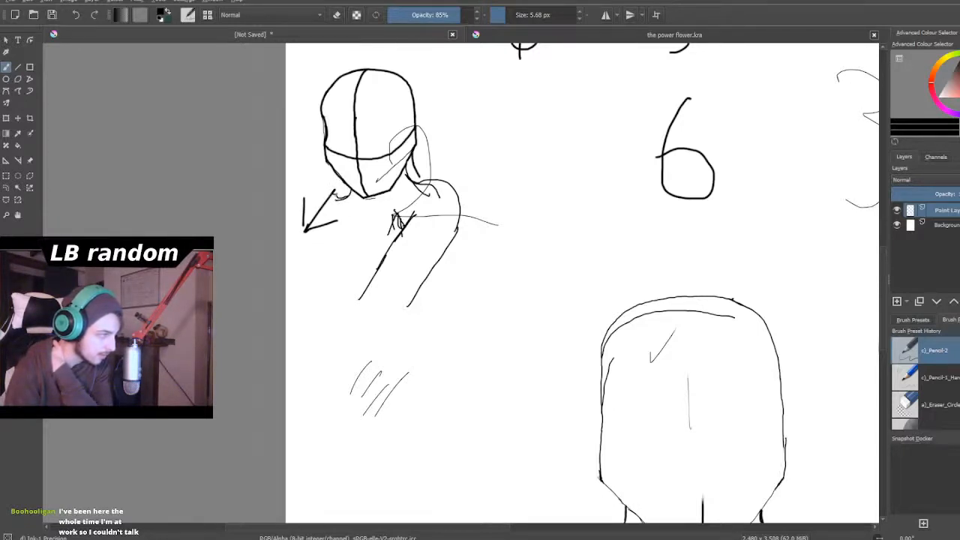
pyautogui.moveTo(323, 196); pyautogui.dragTo(314, 212)
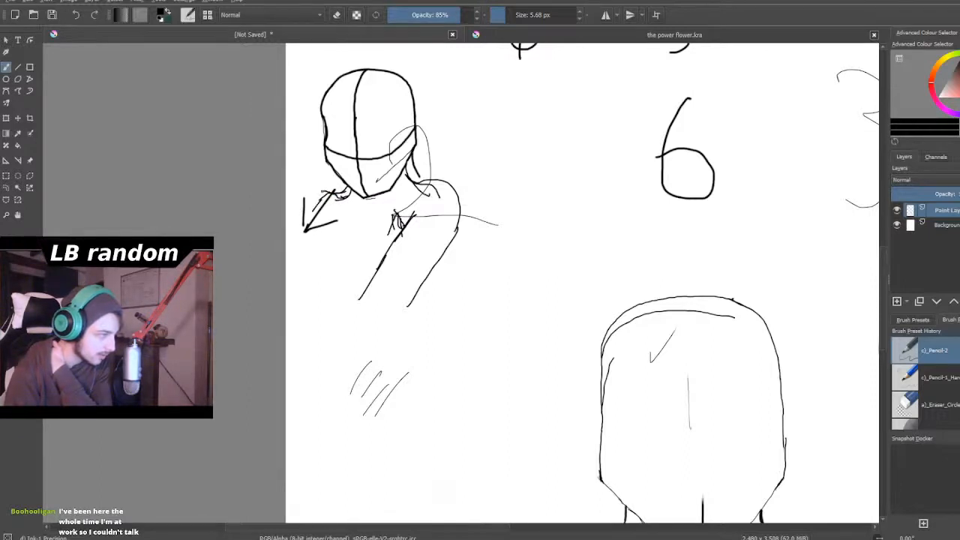
pyautogui.moveTo(322, 191); pyautogui.dragTo(287, 247)
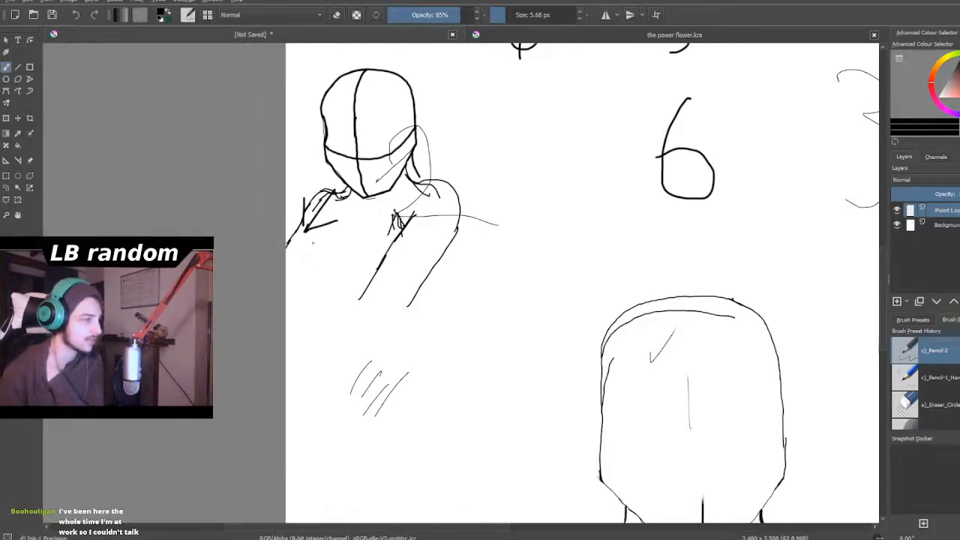
# - Sketch a small rounded hand shape below the small figure's chin with two short wrist lines slanting down to the left
pyautogui.scroll(-3, 310, 245)
pyautogui.scroll(1, 309, 246)
pyautogui.scroll(-1, 309, 251)
pyautogui.scroll(3, 309, 259)
pyautogui.scroll(-3, 307, 275)
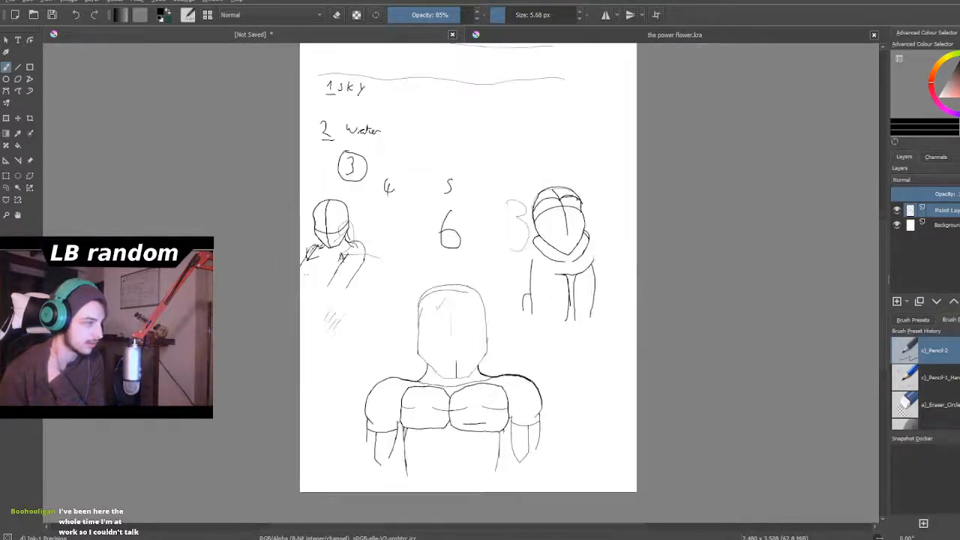
pyautogui.scroll(4, 308, 275)
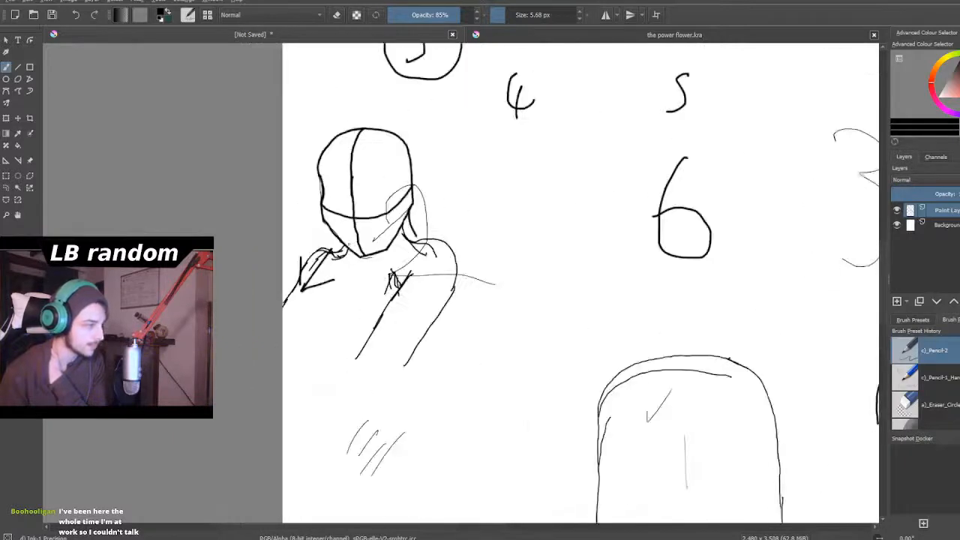
pyautogui.scroll(3, 399, 243)
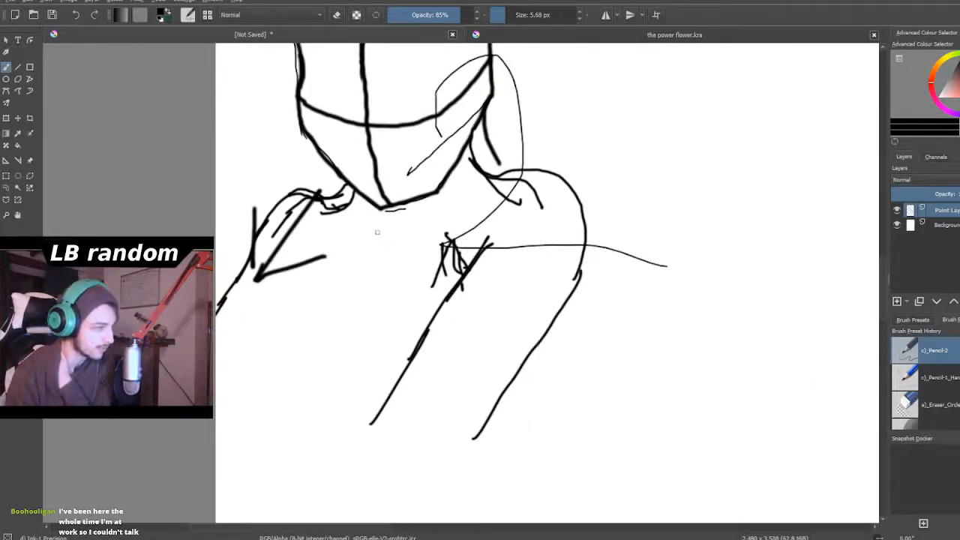
pyautogui.moveTo(375, 220)
pyautogui.mouseDown()
pyautogui.moveTo(402, 219)
pyautogui.moveTo(361, 230)
pyautogui.moveTo(403, 235)
pyautogui.mouseUp()
pyautogui.moveTo(351, 252)
pyautogui.mouseDown()
pyautogui.moveTo(401, 237)
pyautogui.moveTo(374, 259)
pyautogui.moveTo(359, 252)
pyautogui.moveTo(377, 263)
pyautogui.moveTo(356, 258)
pyautogui.moveTo(330, 314)
pyautogui.mouseUp()
pyautogui.moveTo(379, 259); pyautogui.dragTo(366, 279)
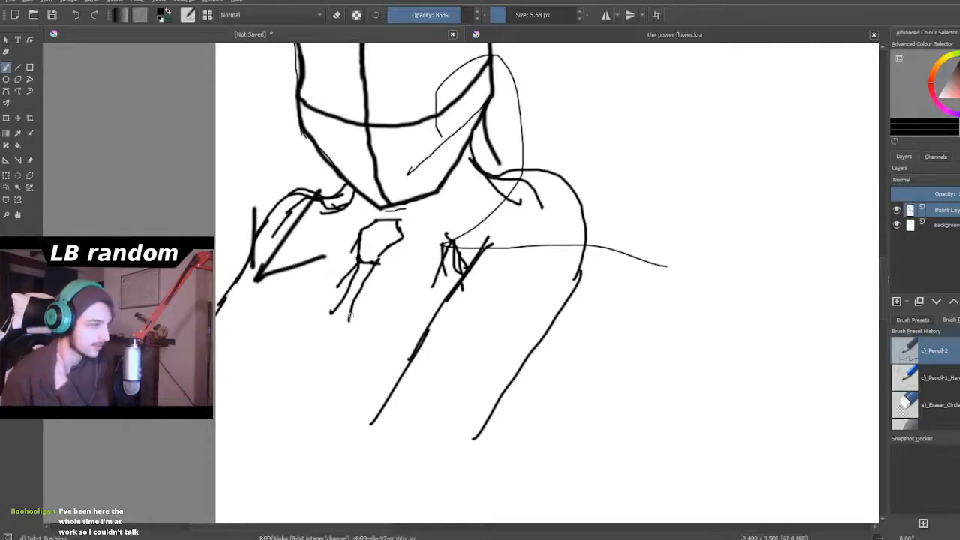
# - Draw a short vertical torso side line downward from the outer edge of the small figure's right arm
pyautogui.scroll(-4, 372, 424)
pyautogui.scroll(-2, 389, 452)
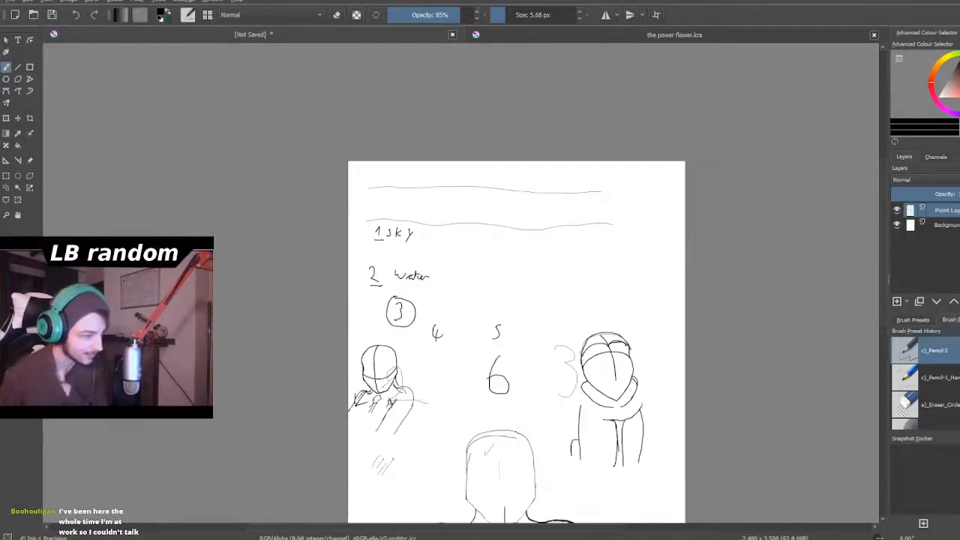
pyautogui.scroll(-2, 399, 441)
pyautogui.scroll(5, 403, 458)
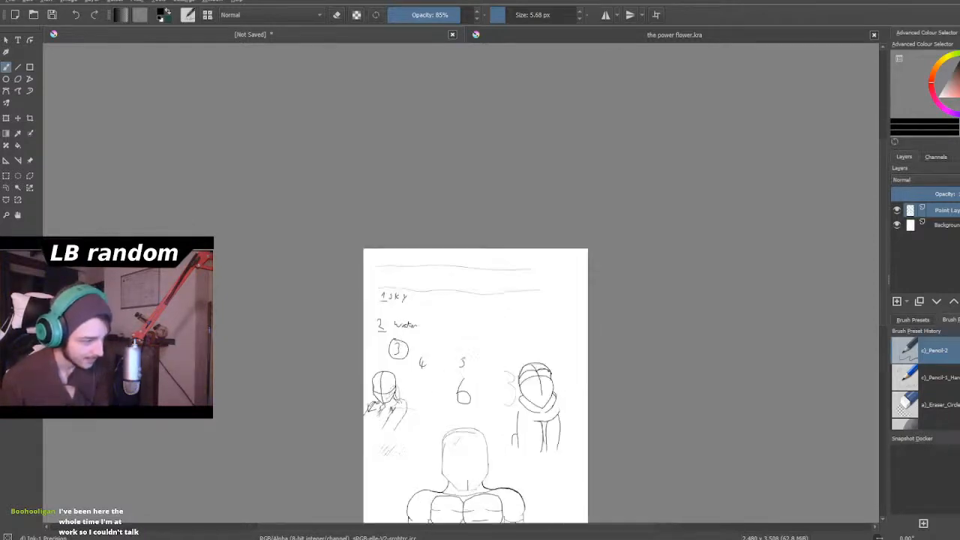
pyautogui.scroll(1, 394, 414)
pyautogui.scroll(-4, 399, 409)
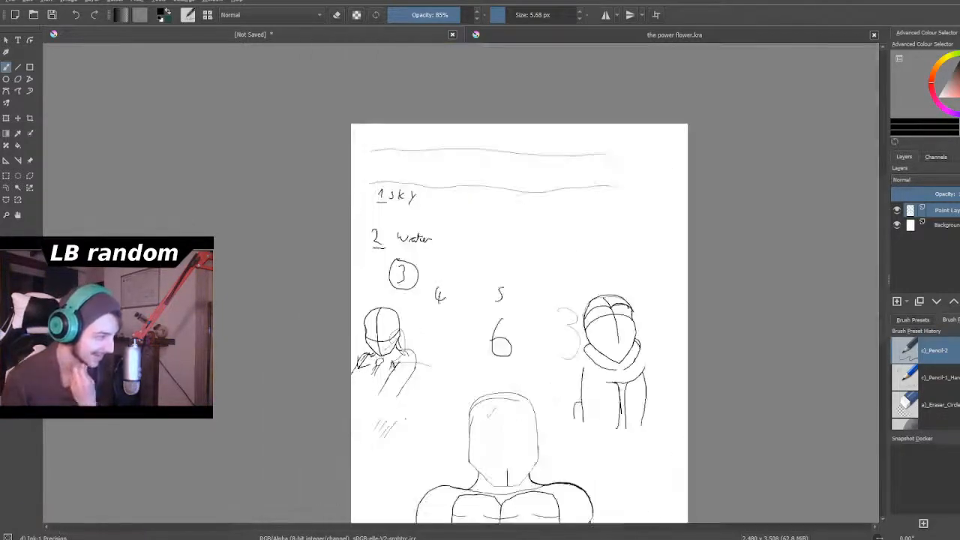
pyautogui.scroll(2, 396, 429)
pyautogui.scroll(3, 361, 357)
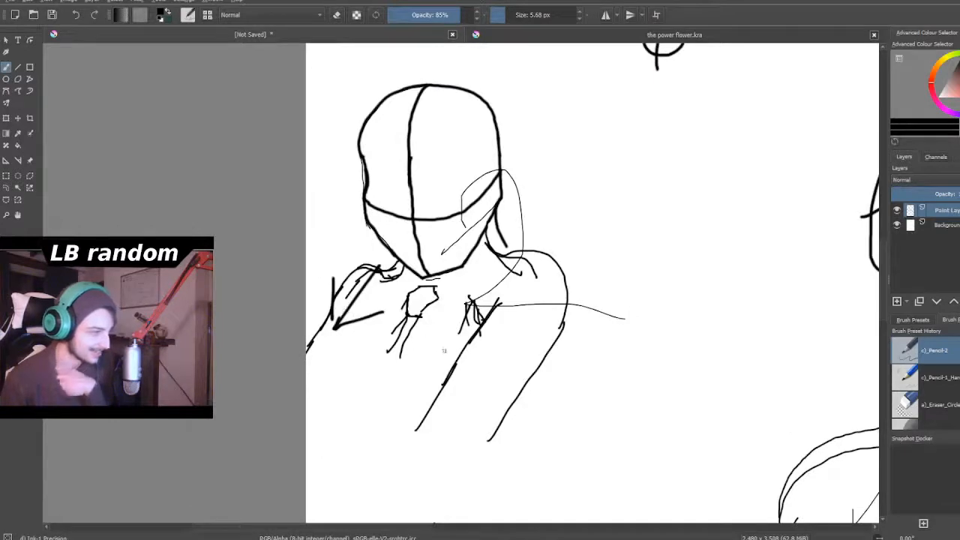
pyautogui.scroll(-3, 443, 348)
pyautogui.scroll(3, 456, 409)
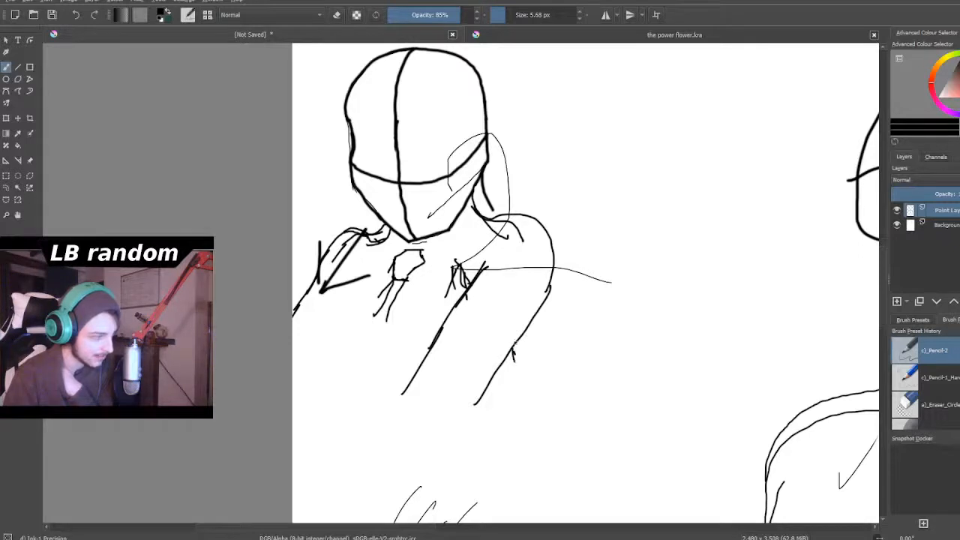
pyautogui.moveTo(513, 346); pyautogui.dragTo(514, 411)
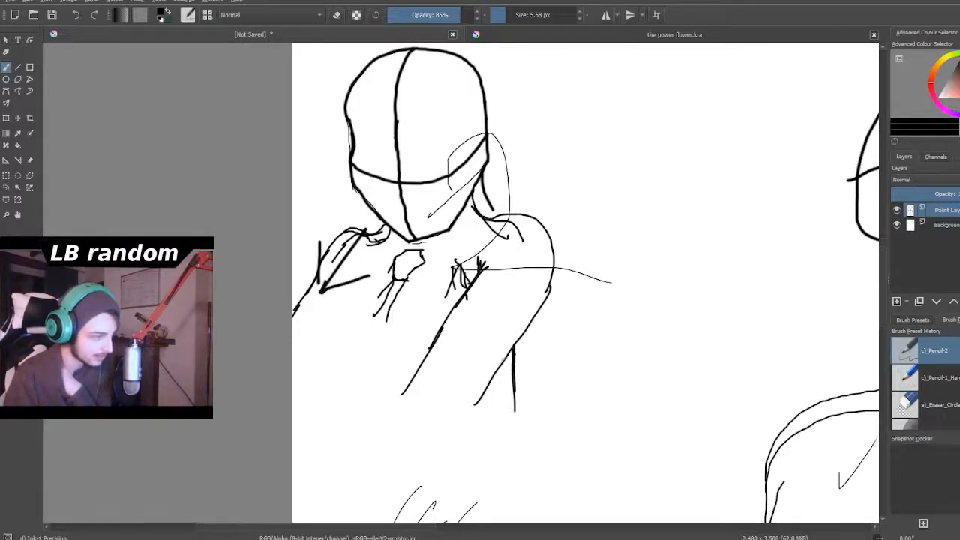
# - Darken the slanted jaw lines on both sides of the large head with heavier strokes
pyautogui.scroll(-8, 536, 380)
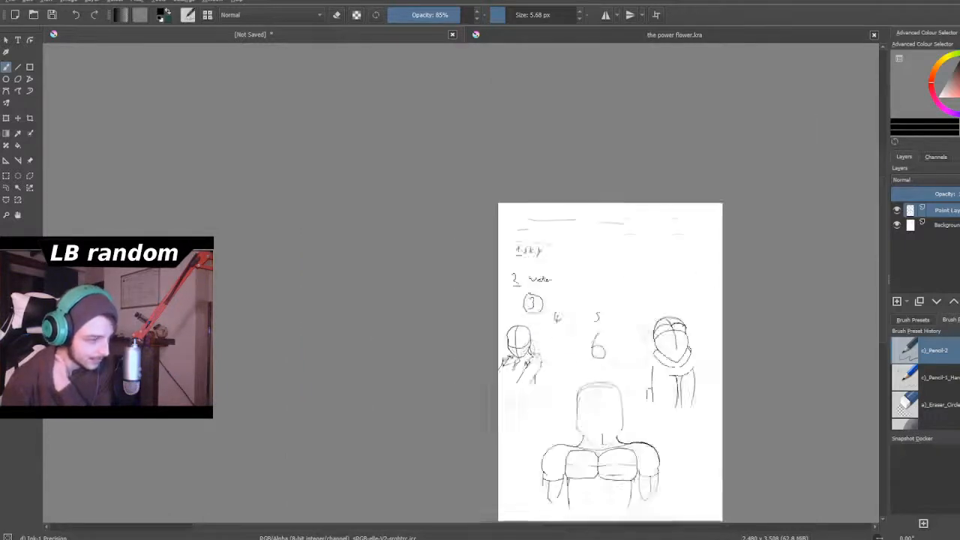
pyautogui.scroll(3, 672, 481)
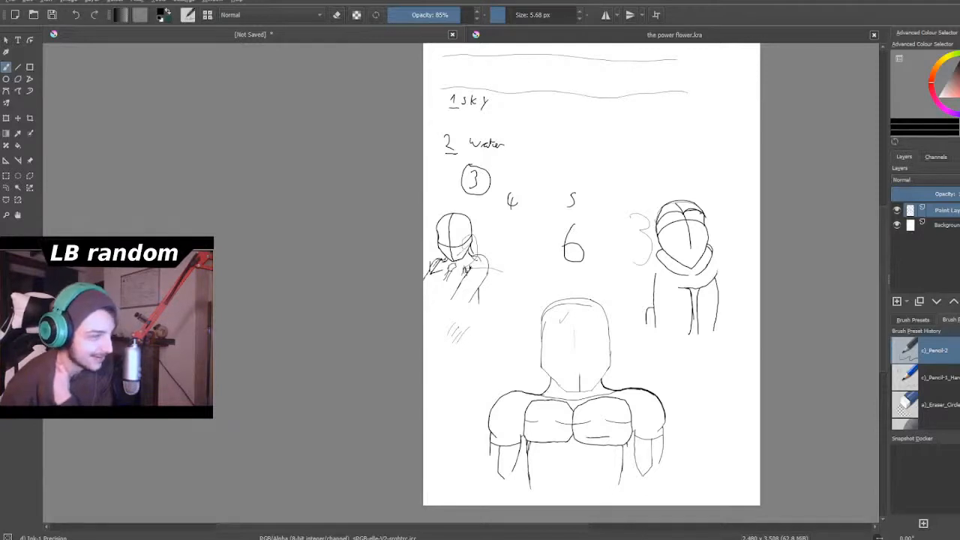
pyautogui.scroll(-2, 733, 294)
pyautogui.scroll(2, 730, 278)
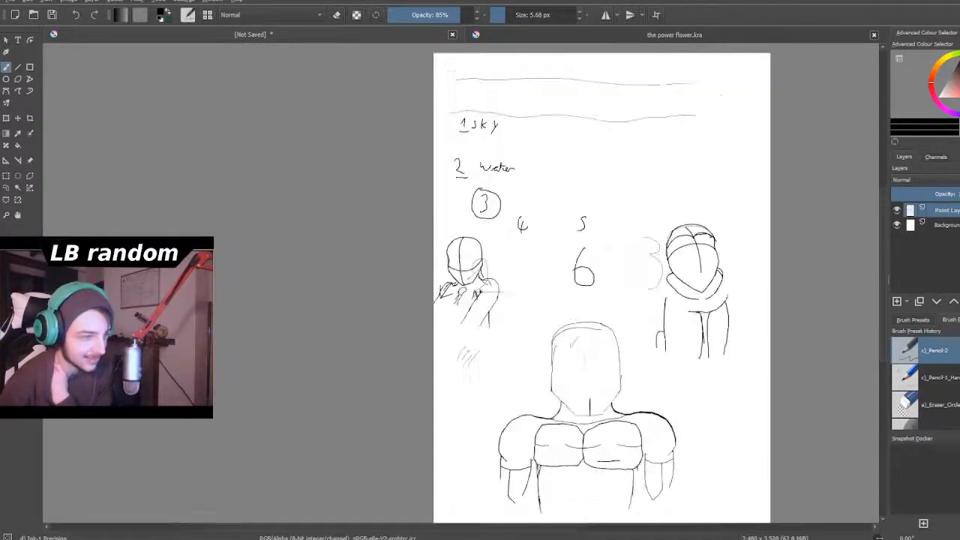
pyautogui.scroll(-2, 721, 270)
pyautogui.scroll(4, 720, 270)
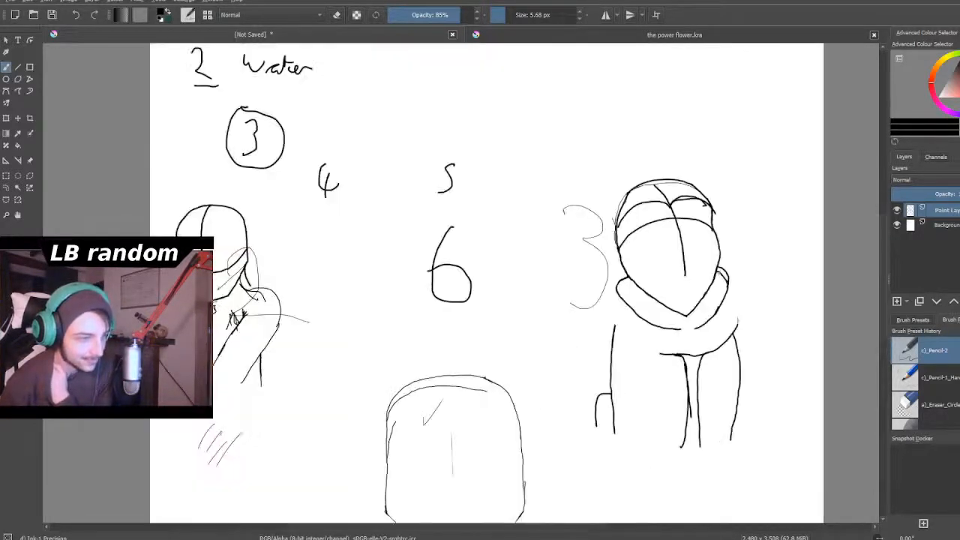
pyautogui.scroll(-3, 487, 285)
pyautogui.scroll(1, 608, 255)
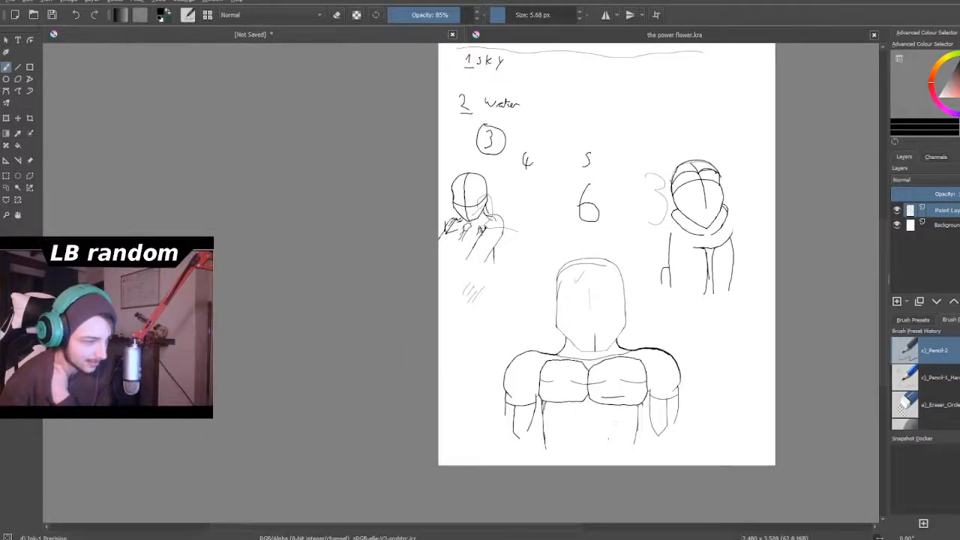
pyautogui.scroll(5, 601, 353)
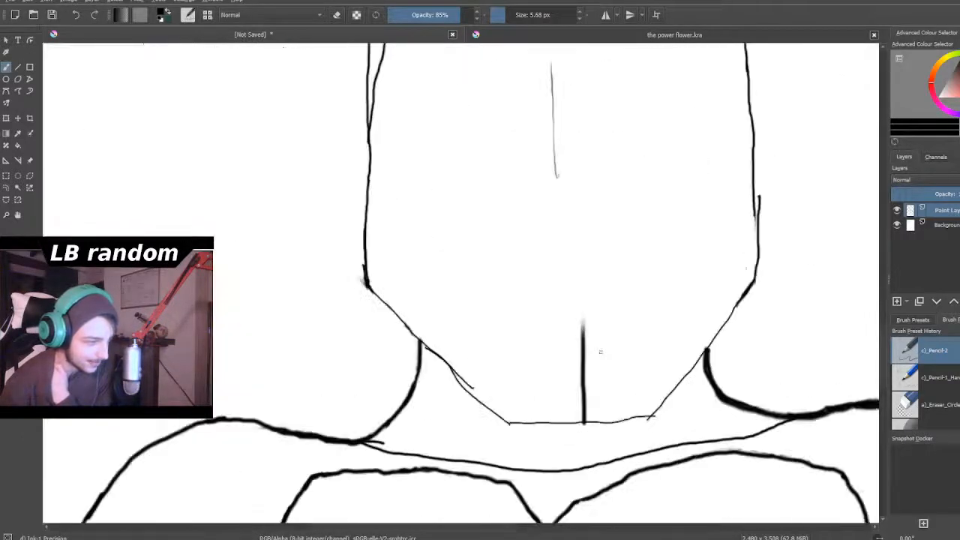
pyautogui.scroll(1, 601, 353)
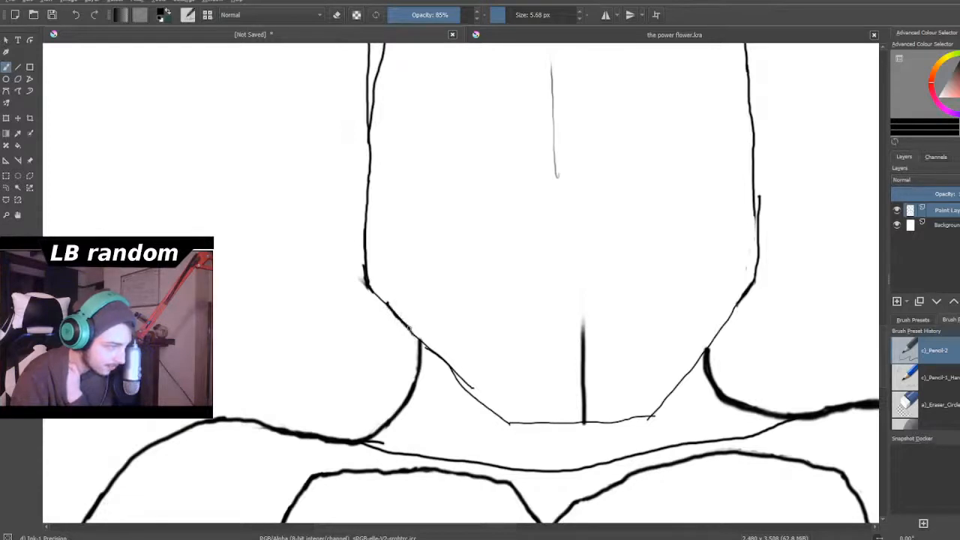
pyautogui.moveTo(419, 337); pyautogui.dragTo(468, 388)
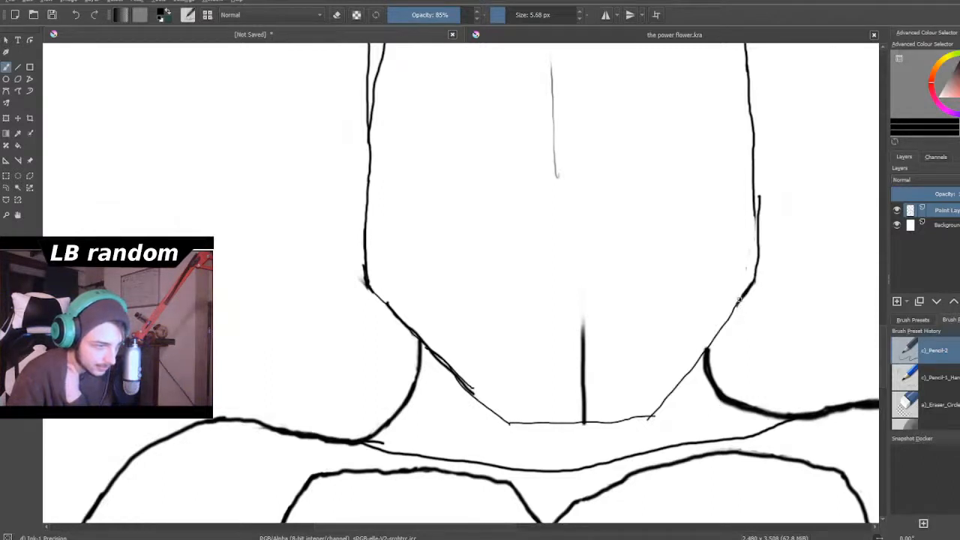
pyautogui.moveTo(740, 298); pyautogui.dragTo(680, 384)
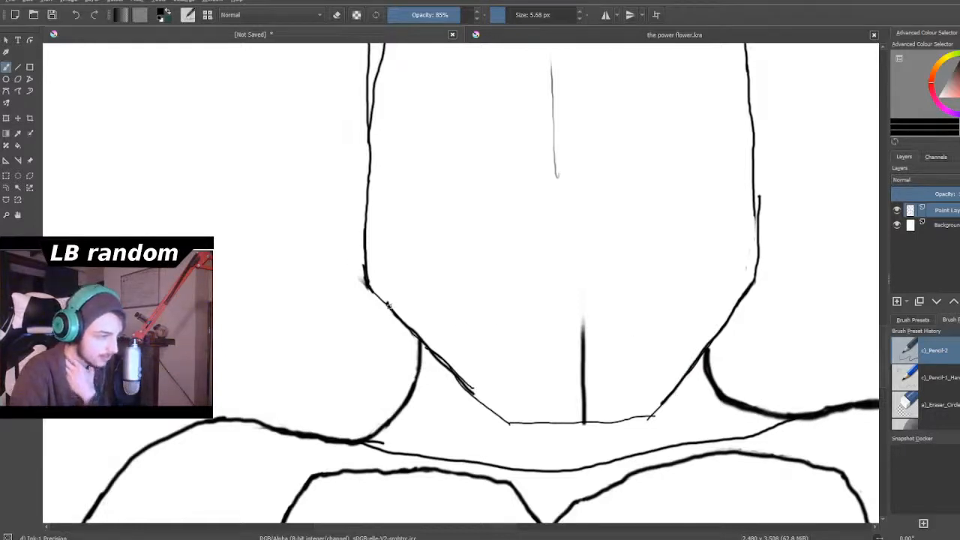
# - Draw an inner face line up from the large head's left jaw and curve it over the forehead past the centre line
pyautogui.moveTo(387, 303); pyautogui.dragTo(388, 174)
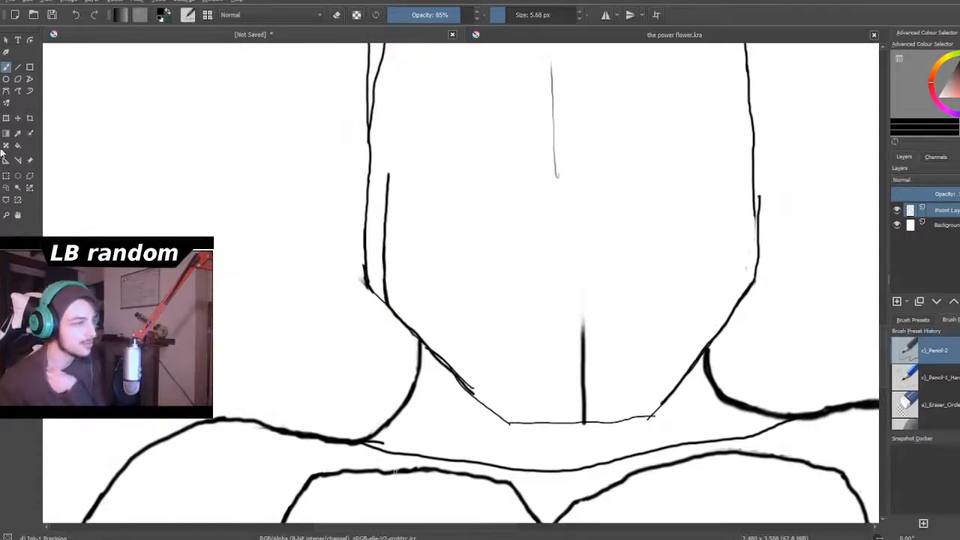
pyautogui.scroll(-4, 372, 290)
pyautogui.scroll(3, 425, 223)
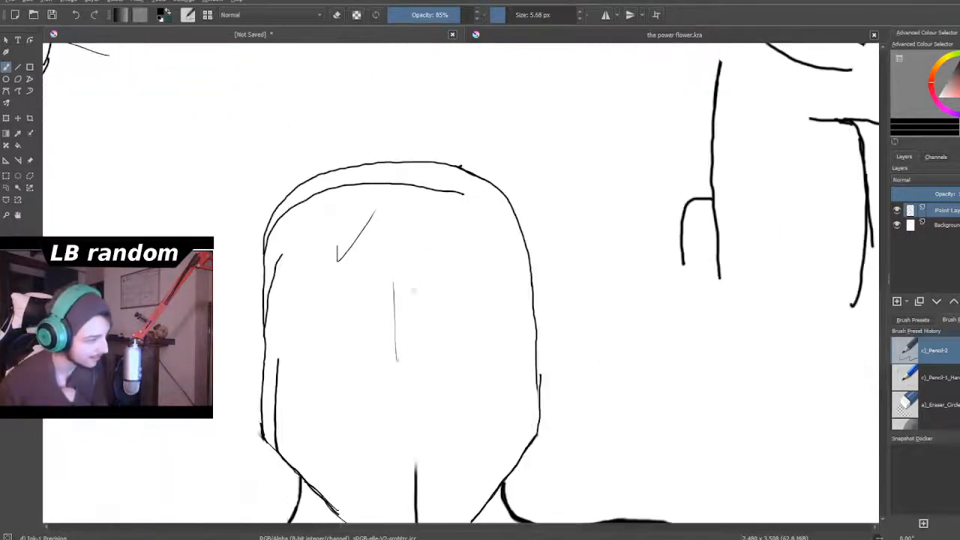
pyautogui.scroll(-3, 393, 327)
pyautogui.scroll(-1, 391, 331)
pyautogui.scroll(5, 386, 319)
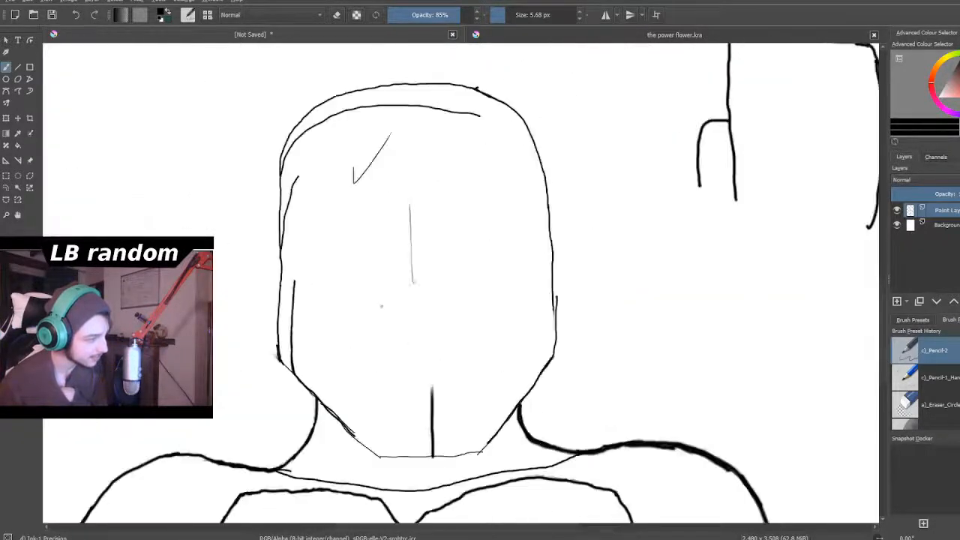
pyautogui.scroll(2, 428, 366)
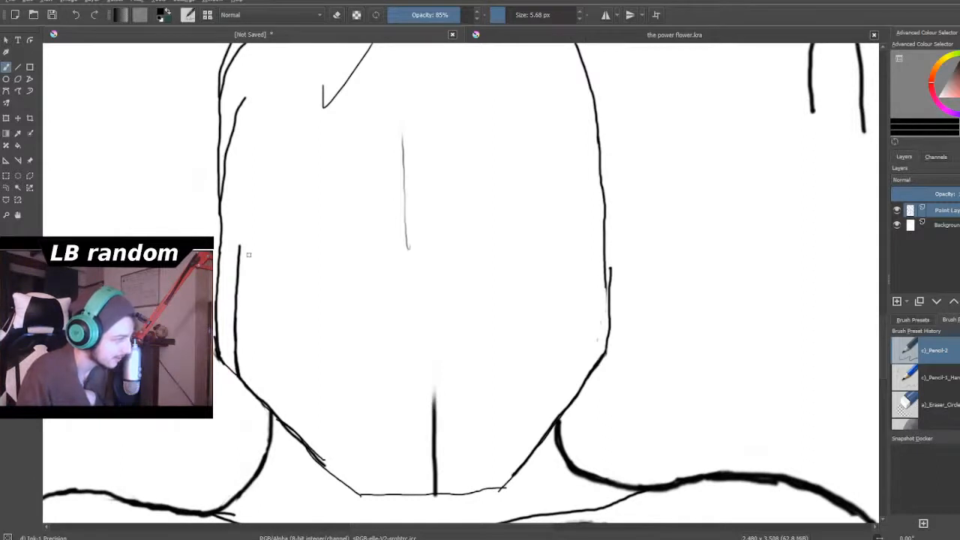
pyautogui.moveTo(237, 249)
pyautogui.mouseDown()
pyautogui.moveTo(249, 213)
pyautogui.moveTo(285, 181)
pyautogui.mouseUp()
pyautogui.moveTo(235, 245)
pyautogui.mouseDown()
pyautogui.moveTo(262, 183)
pyautogui.moveTo(312, 147)
pyautogui.moveTo(448, 130)
pyautogui.mouseUp()
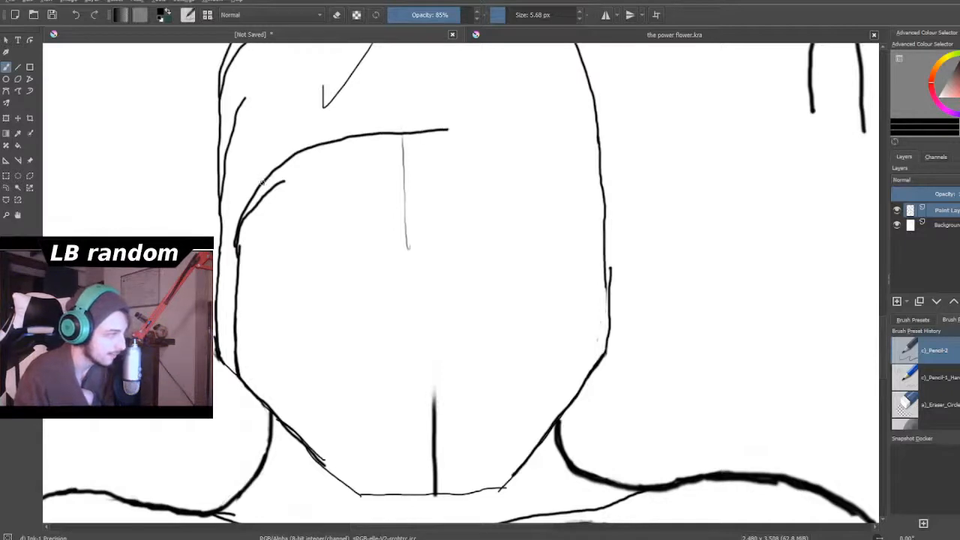
# - Draw a higher arc across the large head's forehead and continue it down the right side toward the jaw
pyautogui.moveTo(268, 174)
pyautogui.mouseDown()
pyautogui.moveTo(292, 148)
pyautogui.moveTo(370, 110)
pyautogui.moveTo(510, 101)
pyautogui.mouseUp()
pyautogui.moveTo(438, 98); pyautogui.dragTo(531, 118)
pyautogui.moveTo(471, 100)
pyautogui.mouseDown()
pyautogui.moveTo(521, 119)
pyautogui.moveTo(568, 177)
pyautogui.moveTo(573, 200)
pyautogui.mouseUp()
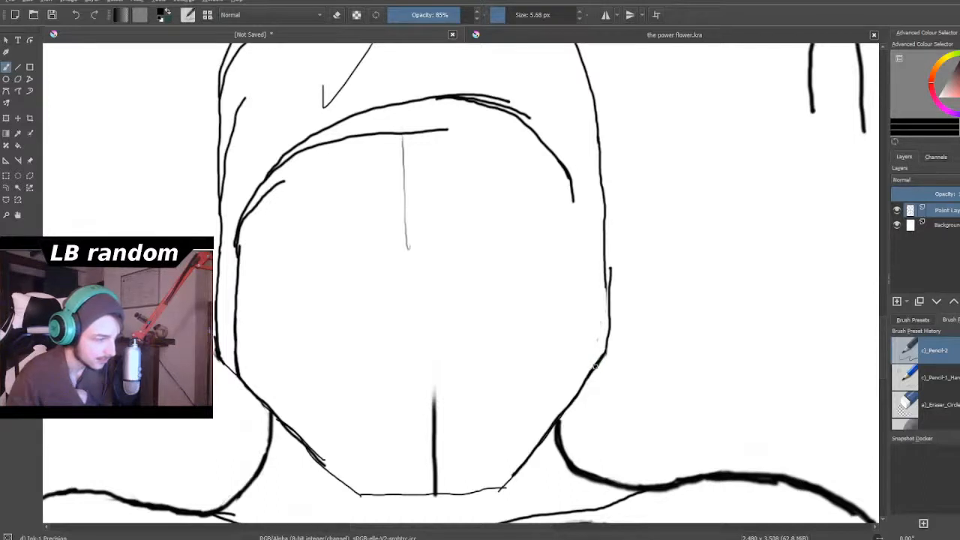
pyautogui.moveTo(593, 333); pyautogui.dragTo(591, 288)
pyautogui.moveTo(570, 188); pyautogui.dragTo(576, 315)
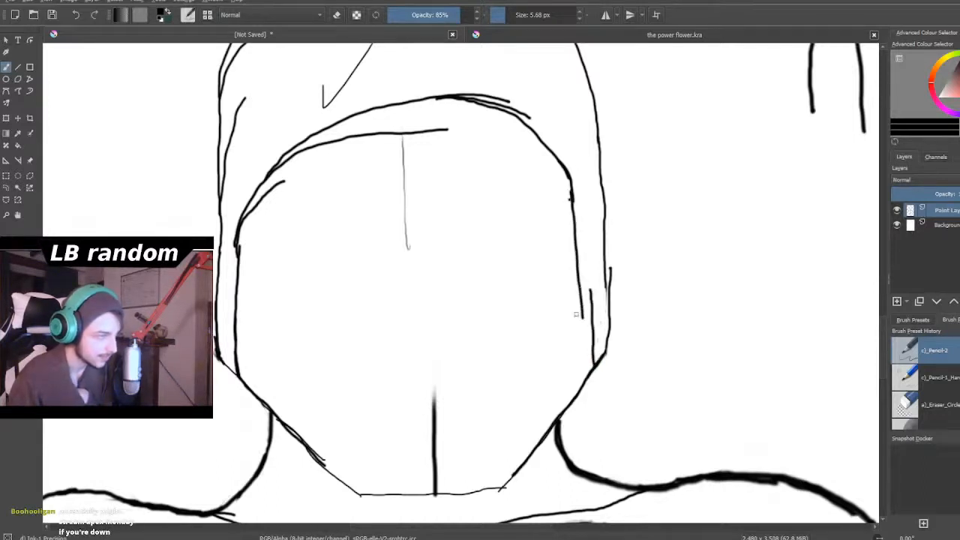
# - Examine the large head's new inner face outline up close and against the whole figure
pyautogui.scroll(-4, 577, 315)
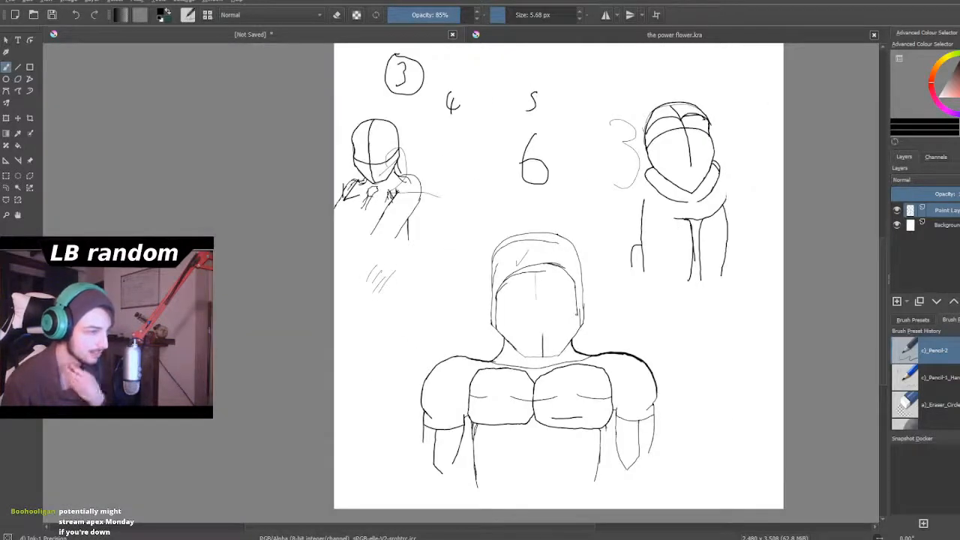
pyautogui.scroll(-1, 574, 310)
pyautogui.scroll(5, 573, 310)
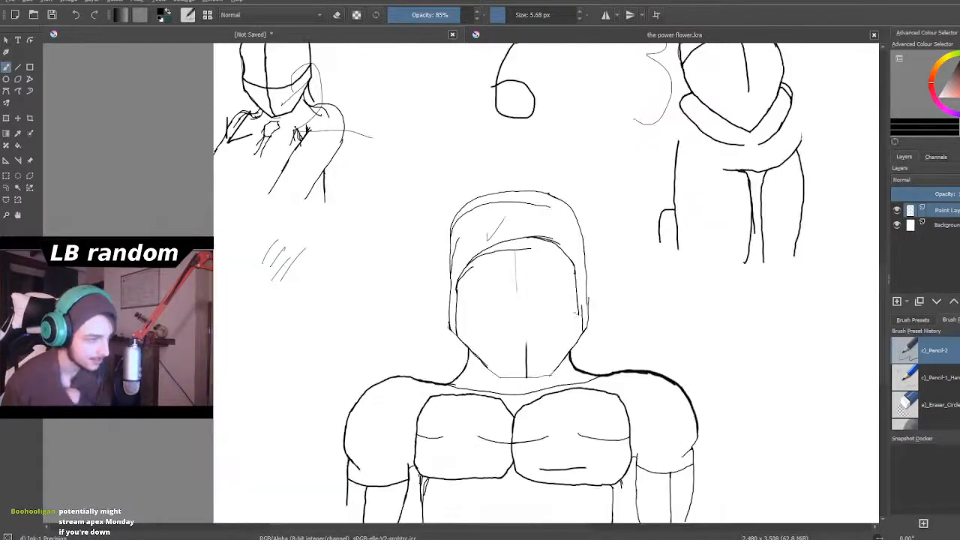
pyautogui.scroll(2, 288, 114)
pyautogui.scroll(-2, 294, 124)
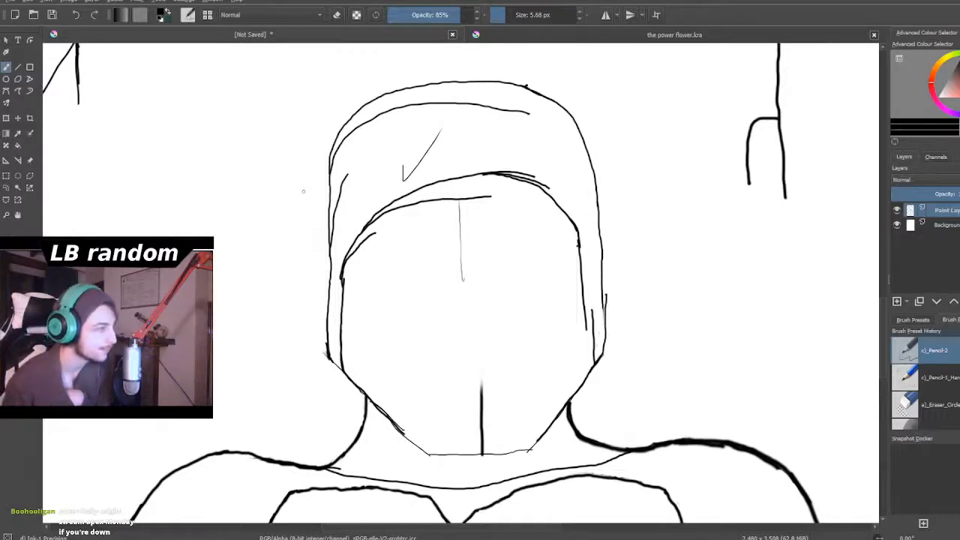
pyautogui.scroll(2, 303, 191)
pyautogui.scroll(-3, 302, 189)
pyautogui.scroll(1, 326, 178)
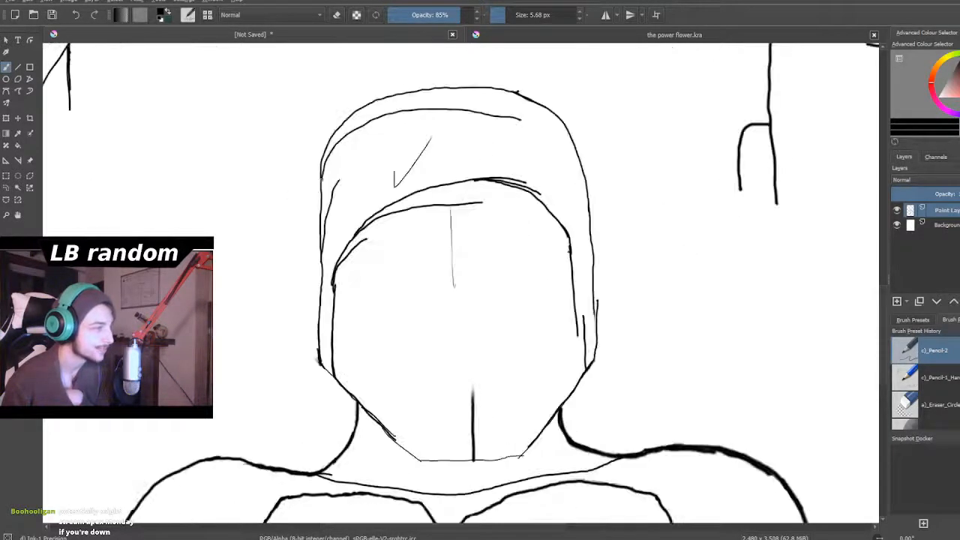
pyautogui.scroll(1, 321, 179)
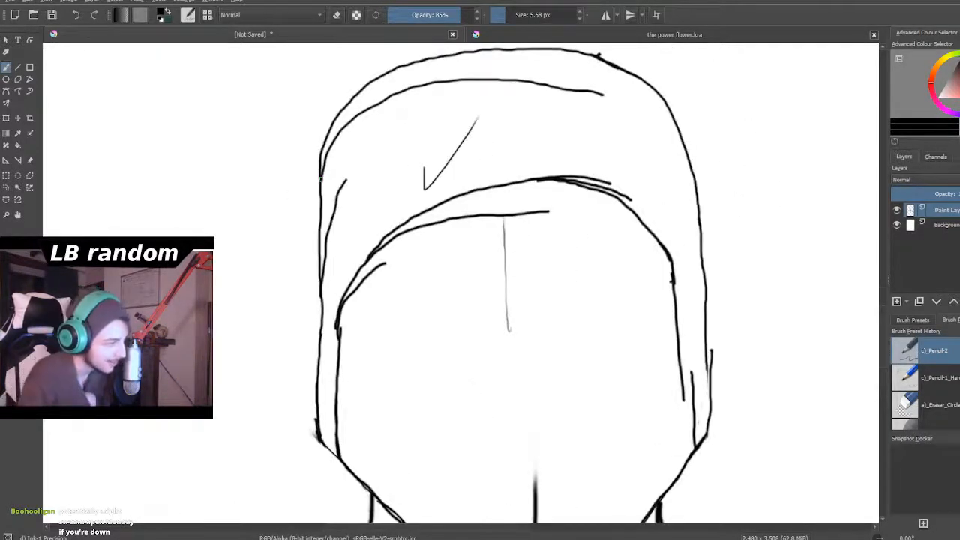
# - Draw a higher rounded arc on the large head from the left temple up over the forehead to the crown of the inner outline
pyautogui.scroll(1, 488, 287)
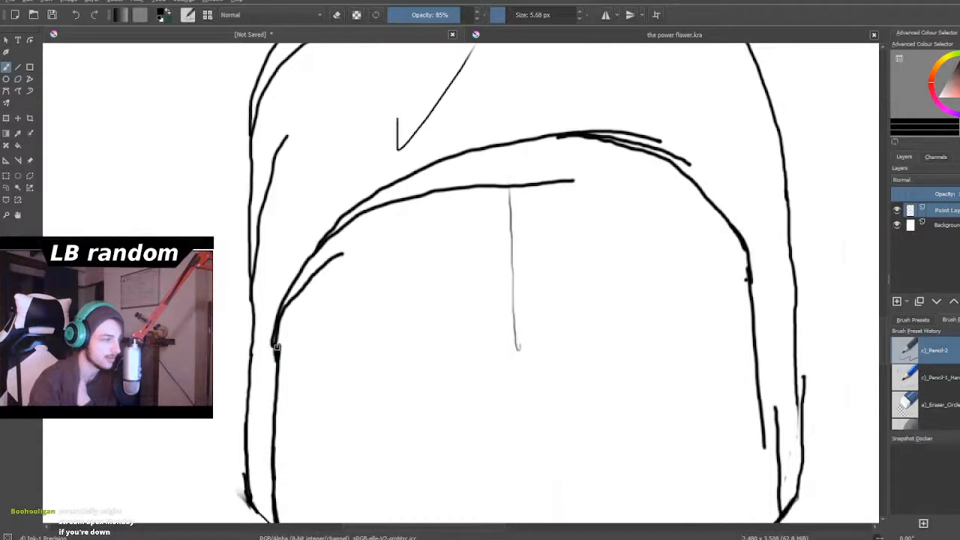
pyautogui.moveTo(277, 340); pyautogui.dragTo(289, 254)
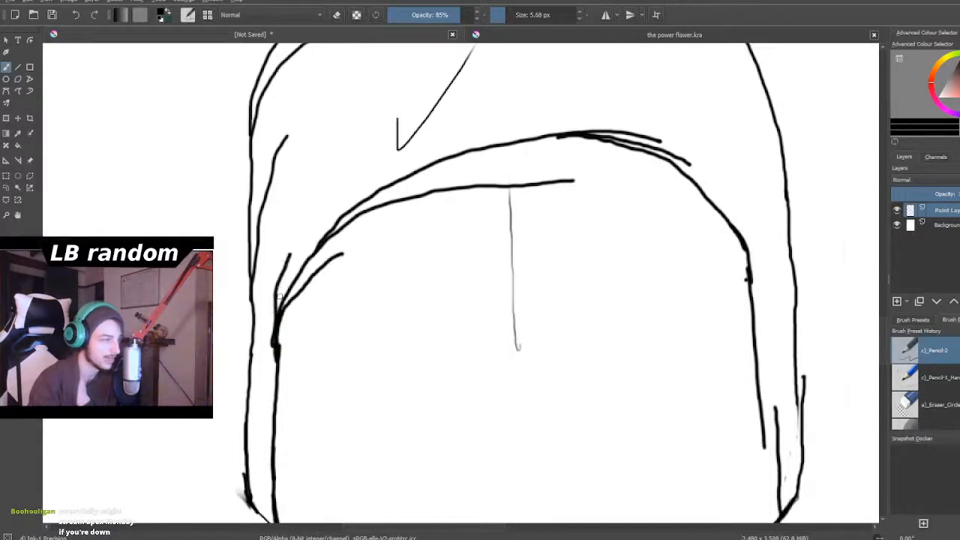
pyautogui.moveTo(276, 316)
pyautogui.mouseDown()
pyautogui.moveTo(289, 256)
pyautogui.moveTo(293, 275)
pyautogui.mouseUp()
pyautogui.moveTo(278, 318)
pyautogui.mouseDown()
pyautogui.moveTo(284, 277)
pyautogui.moveTo(306, 237)
pyautogui.moveTo(375, 174)
pyautogui.moveTo(437, 143)
pyautogui.moveTo(572, 131)
pyautogui.mouseUp()
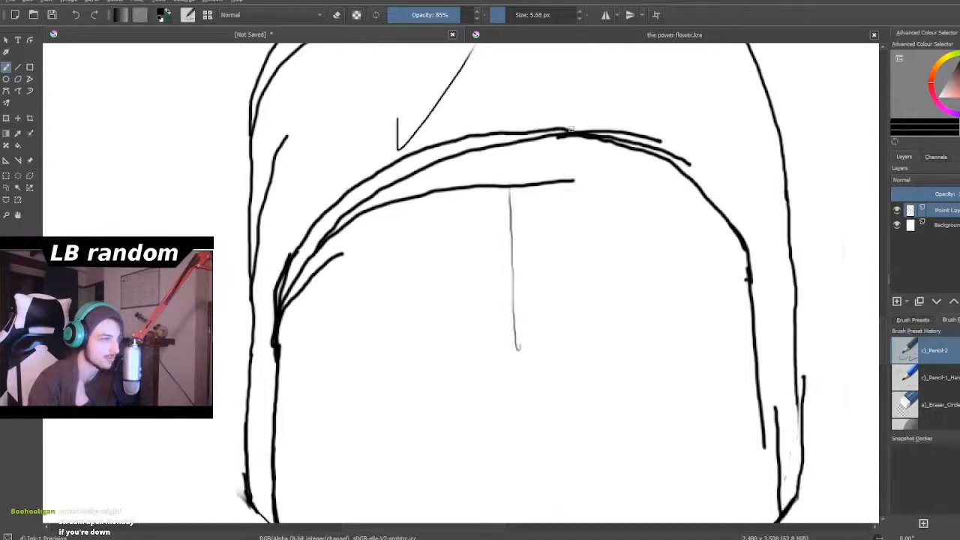
# - Erase the lower outer outline and stray strokes on the right side of the large head with a 16.54 px eraser
pyautogui.click(337, 15)
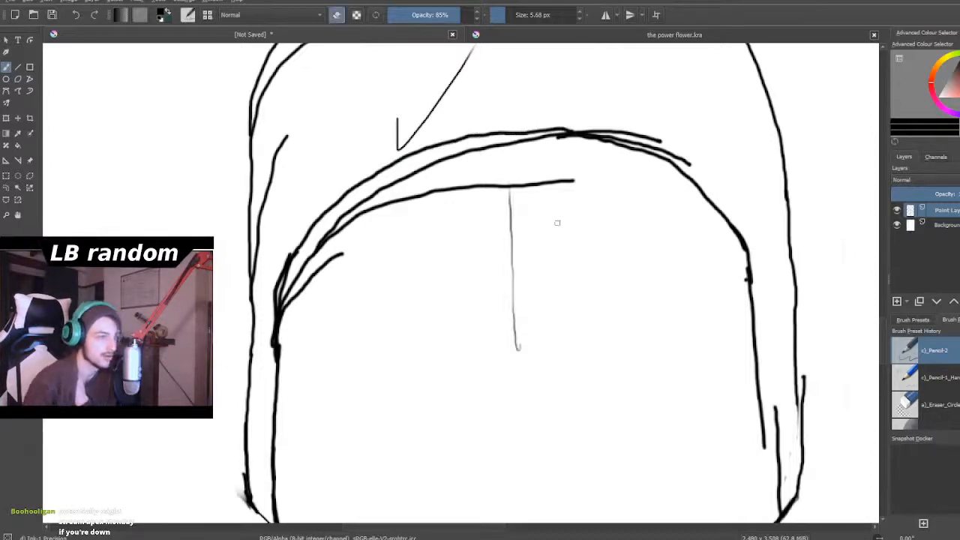
pyautogui.scroll(-5, 557, 222)
pyautogui.scroll(-3, 557, 223)
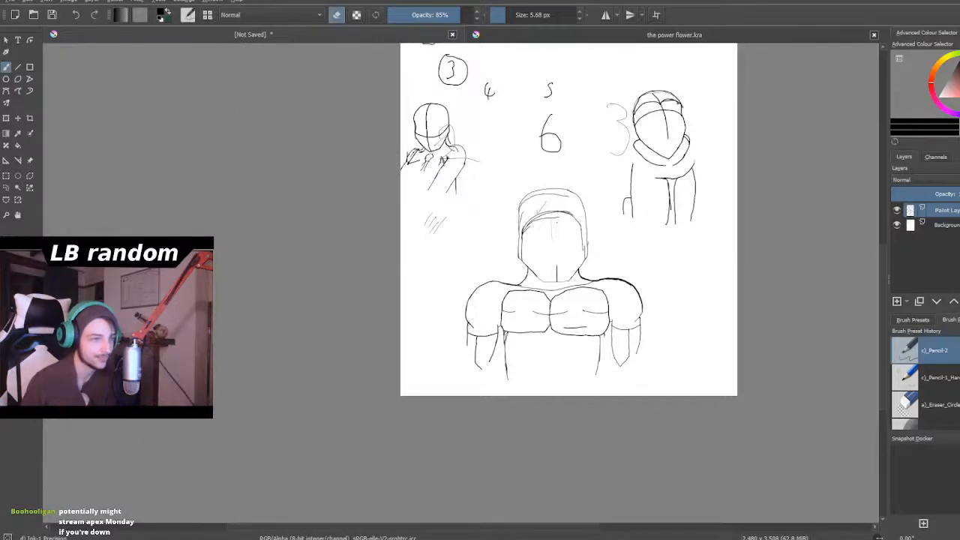
pyautogui.scroll(5, 553, 240)
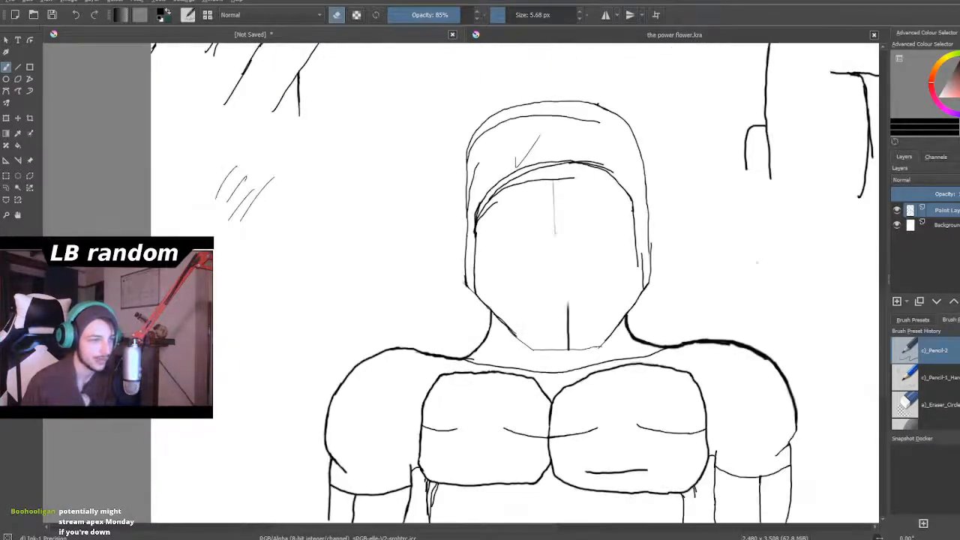
pyautogui.scroll(4, 698, 267)
pyautogui.scroll(3, 688, 268)
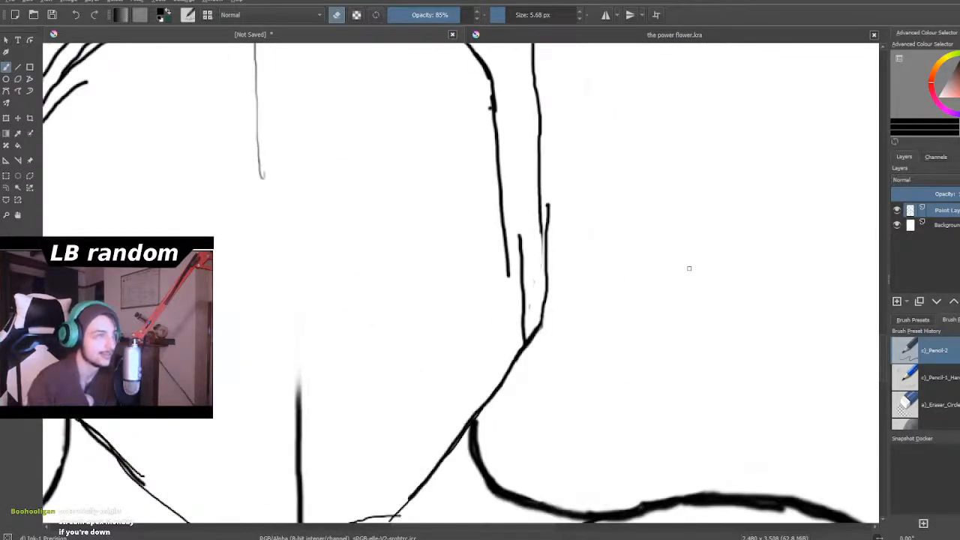
pyautogui.moveTo(539, 101); pyautogui.dragTo(540, 154)
pyautogui.moveTo(505, 15); pyautogui.dragTo(512, 18)
pyautogui.moveTo(535, 113)
pyautogui.mouseDown()
pyautogui.moveTo(556, 141)
pyautogui.moveTo(539, 147)
pyautogui.moveTo(538, 204)
pyautogui.moveTo(547, 188)
pyautogui.moveTo(548, 217)
pyautogui.moveTo(536, 260)
pyautogui.moveTo(527, 235)
pyautogui.moveTo(522, 251)
pyautogui.moveTo(536, 352)
pyautogui.moveTo(525, 328)
pyautogui.moveTo(530, 351)
pyautogui.moveTo(525, 343)
pyautogui.moveTo(521, 360)
pyautogui.moveTo(549, 300)
pyautogui.moveTo(548, 324)
pyautogui.moveTo(531, 280)
pyautogui.moveTo(516, 359)
pyautogui.moveTo(538, 97)
pyautogui.mouseUp()
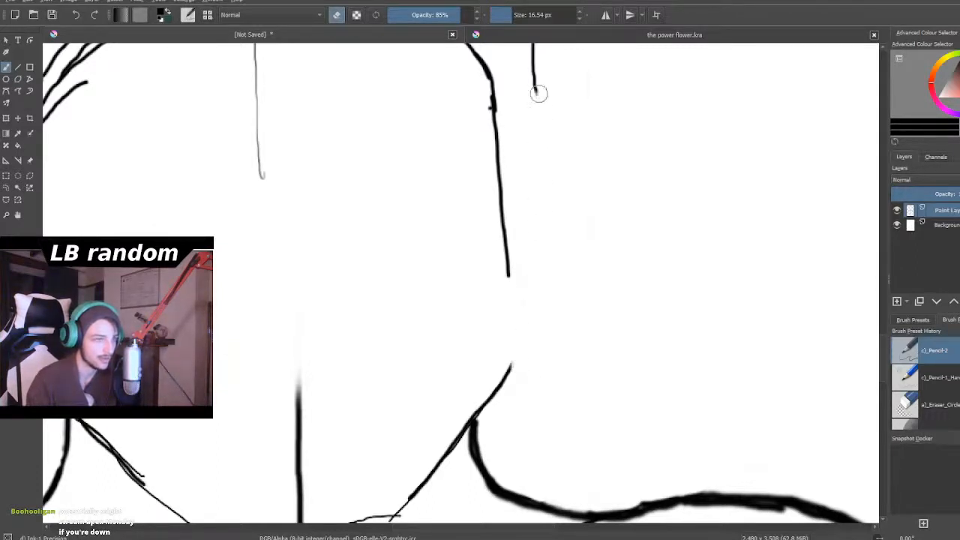
# - Erase the large head's outer outline from the crown around and down the left side to the jaw
pyautogui.scroll(-6, 618, 101)
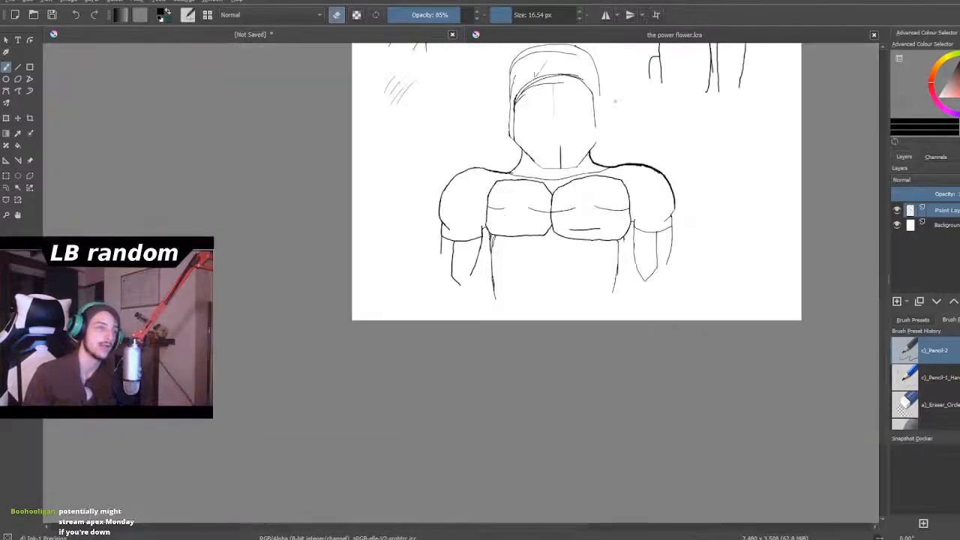
pyautogui.scroll(8, 566, 47)
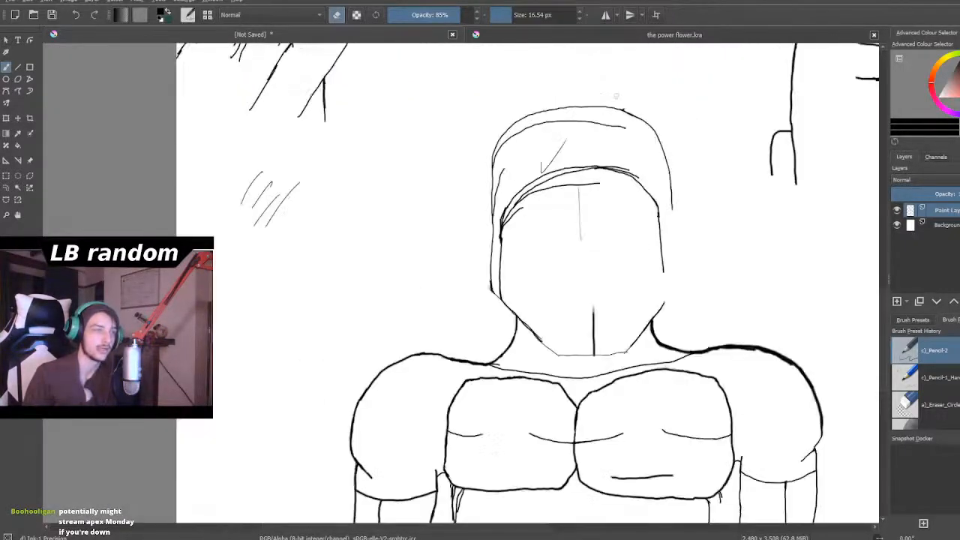
pyautogui.moveTo(623, 108)
pyautogui.mouseDown()
pyautogui.moveTo(592, 118)
pyautogui.moveTo(597, 96)
pyautogui.moveTo(576, 117)
pyautogui.moveTo(543, 100)
pyautogui.moveTo(586, 103)
pyautogui.moveTo(442, 114)
pyautogui.moveTo(416, 132)
pyautogui.moveTo(469, 118)
pyautogui.moveTo(403, 135)
pyautogui.moveTo(418, 111)
pyautogui.moveTo(346, 201)
pyautogui.moveTo(332, 223)
pyautogui.moveTo(345, 202)
pyautogui.moveTo(338, 296)
pyautogui.moveTo(356, 236)
pyautogui.moveTo(360, 254)
pyautogui.moveTo(339, 347)
pyautogui.moveTo(353, 511)
pyautogui.mouseUp()
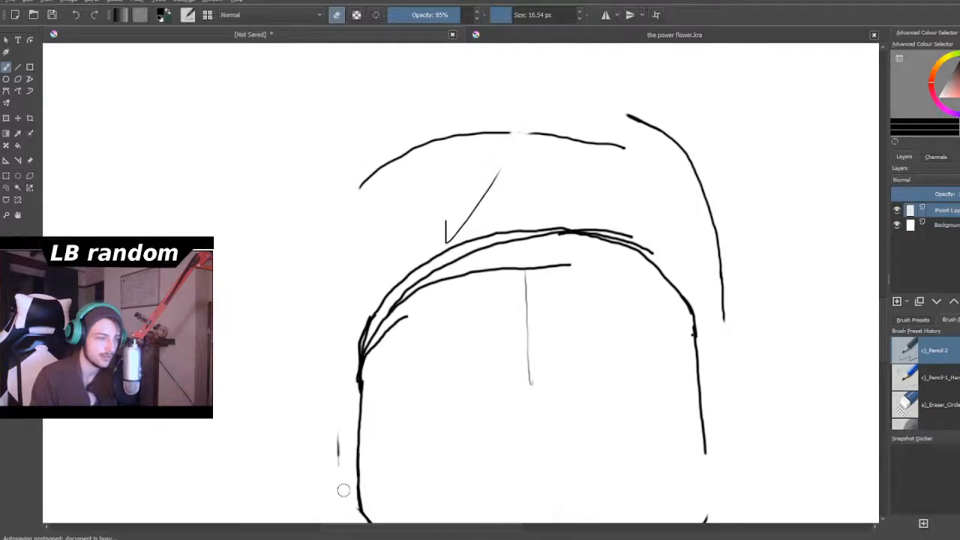
pyautogui.moveTo(332, 443); pyautogui.dragTo(333, 478)
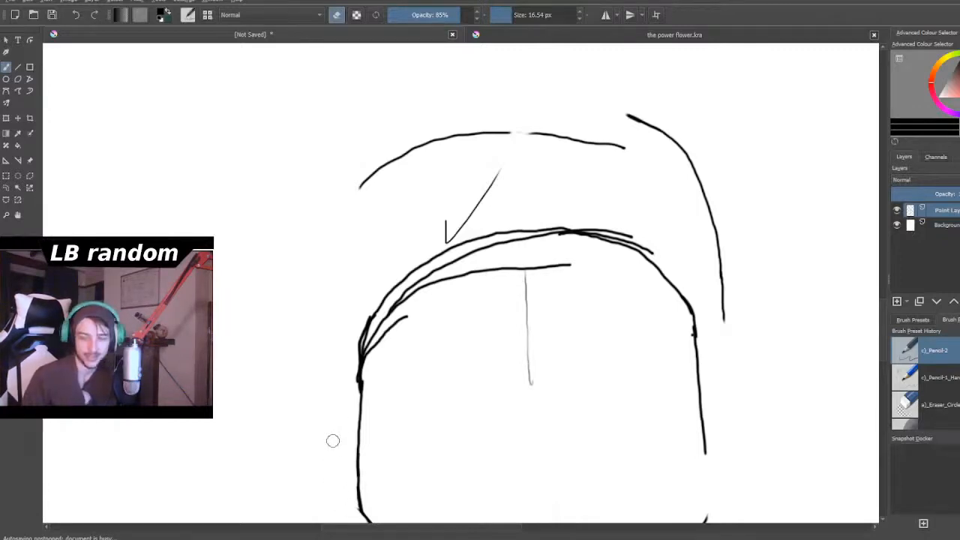
# - Erase the remaining upper arc above the large head and the outer curve on its right side
pyautogui.scroll(-3, 333, 441)
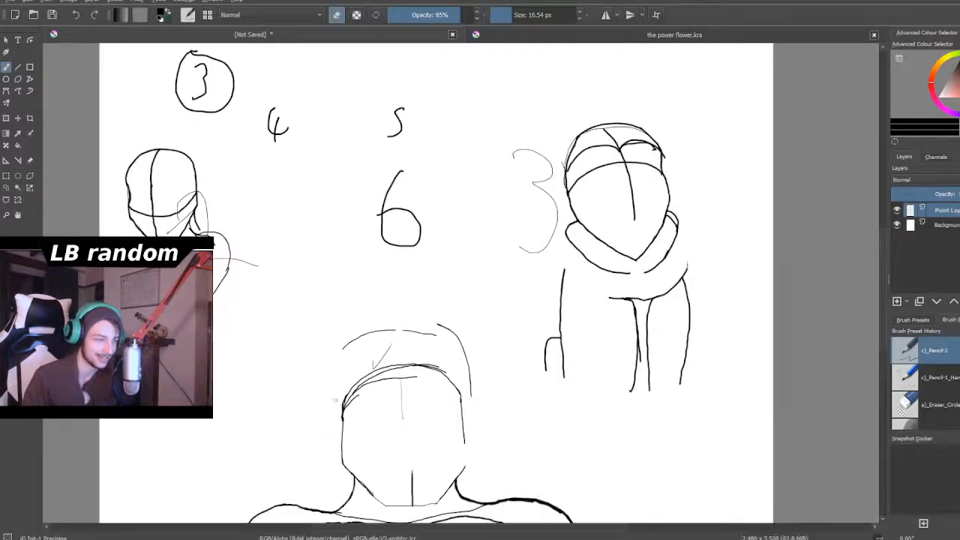
pyautogui.scroll(-2, 347, 384)
pyautogui.scroll(3, 352, 375)
pyautogui.scroll(2, 351, 376)
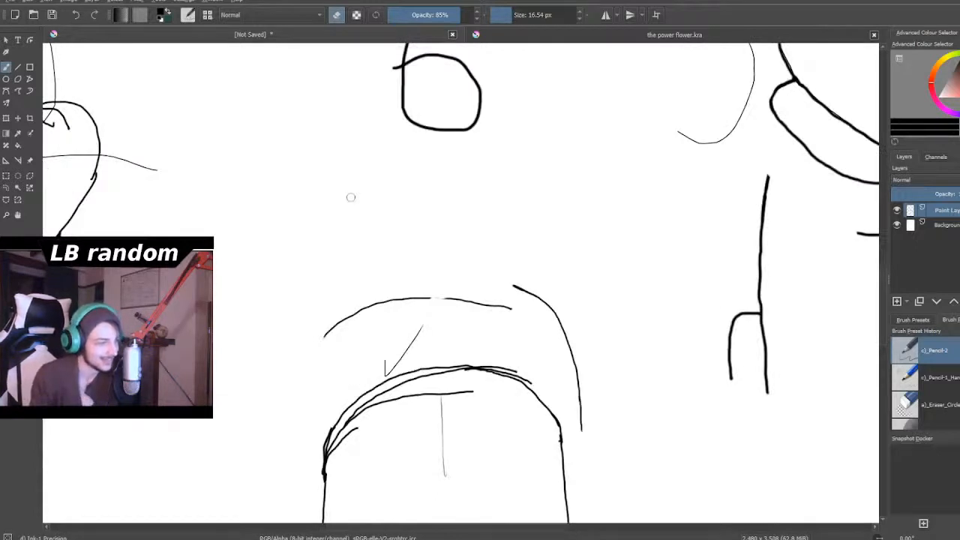
pyautogui.moveTo(313, 327)
pyautogui.mouseDown()
pyautogui.moveTo(387, 301)
pyautogui.moveTo(333, 315)
pyautogui.moveTo(485, 299)
pyautogui.moveTo(428, 292)
pyautogui.moveTo(533, 311)
pyautogui.mouseUp()
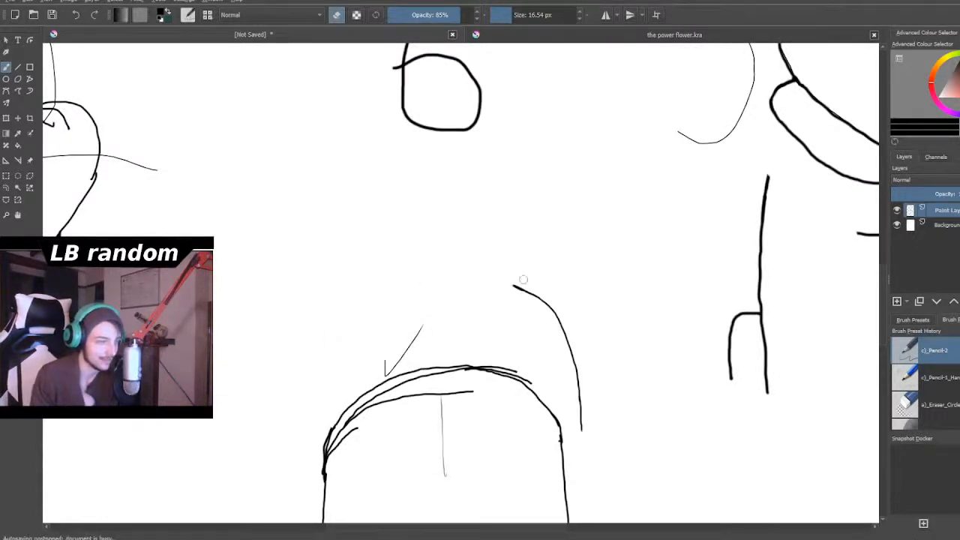
pyautogui.moveTo(502, 280)
pyautogui.mouseDown()
pyautogui.moveTo(550, 303)
pyautogui.moveTo(578, 422)
pyautogui.moveTo(570, 392)
pyautogui.mouseUp()
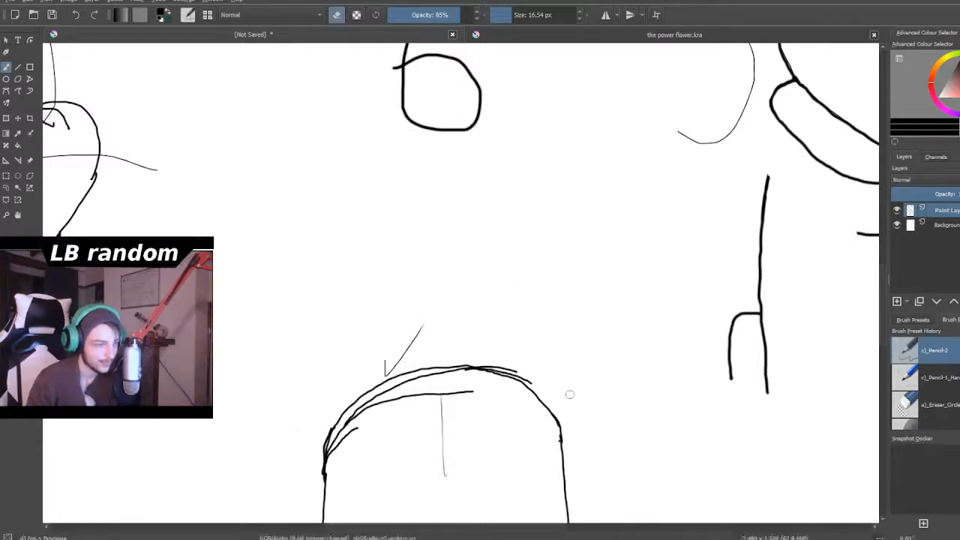
# - Try a curved lower shoulder muscle line across the left upper arm, reducing the brush size to 5.09 px
pyautogui.scroll(-5, 570, 395)
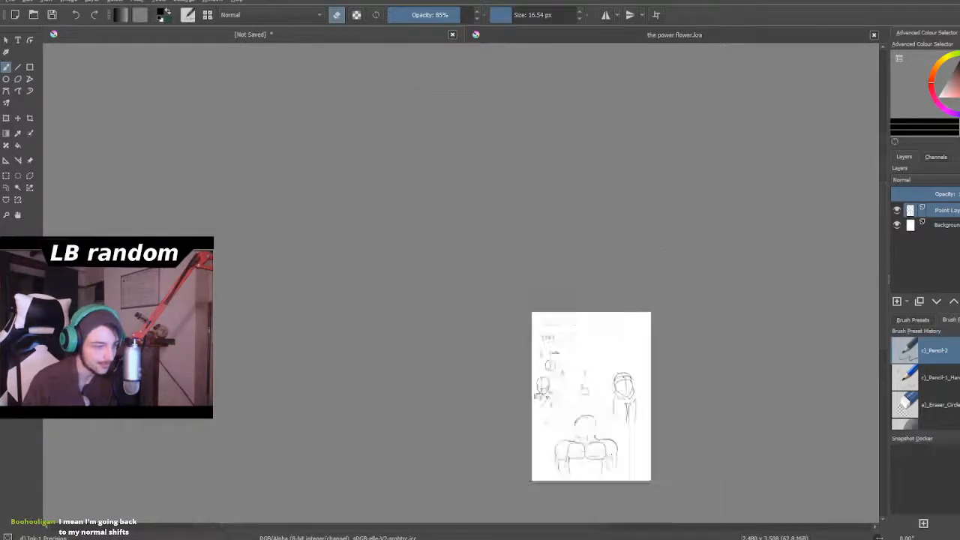
pyautogui.scroll(5, 570, 450)
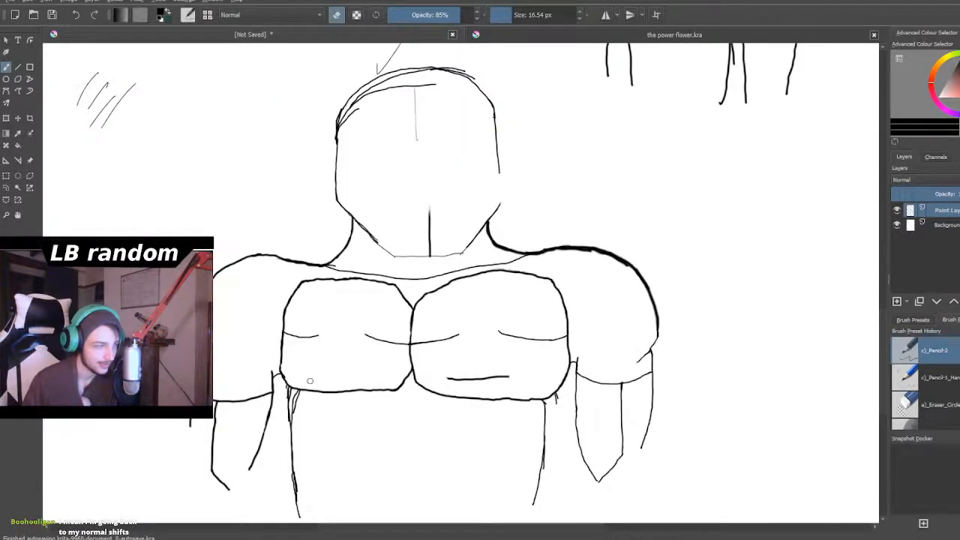
pyautogui.scroll(3, 360, 400)
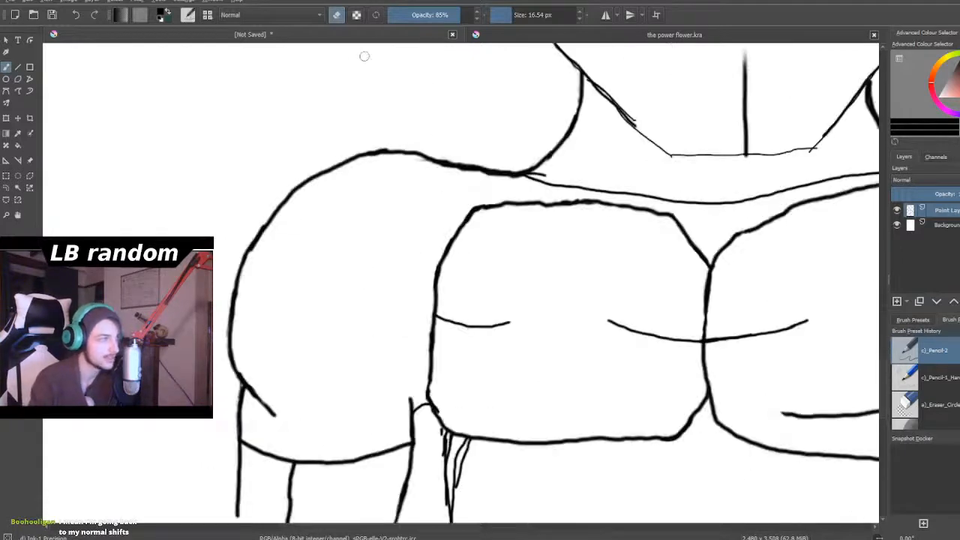
pyautogui.click(336, 15)
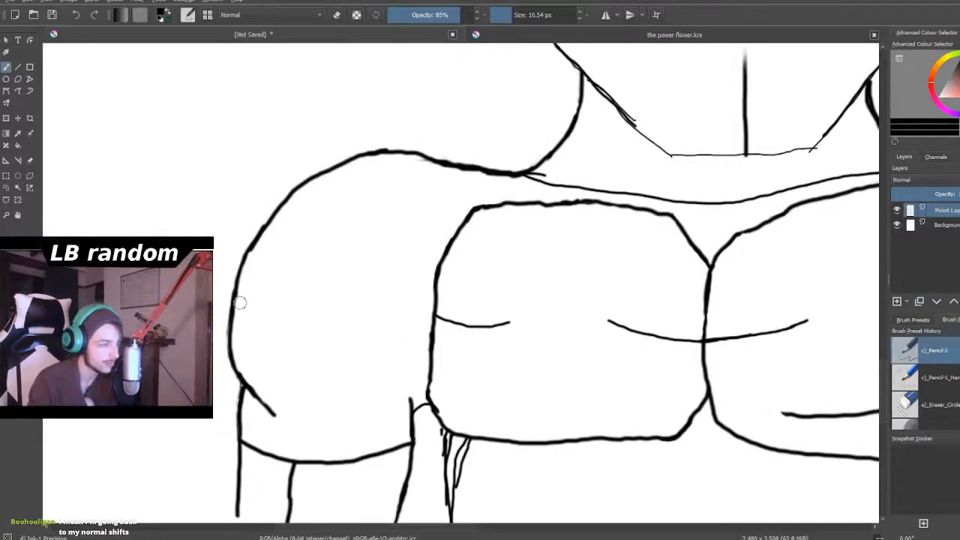
pyautogui.moveTo(235, 291); pyautogui.dragTo(247, 323)
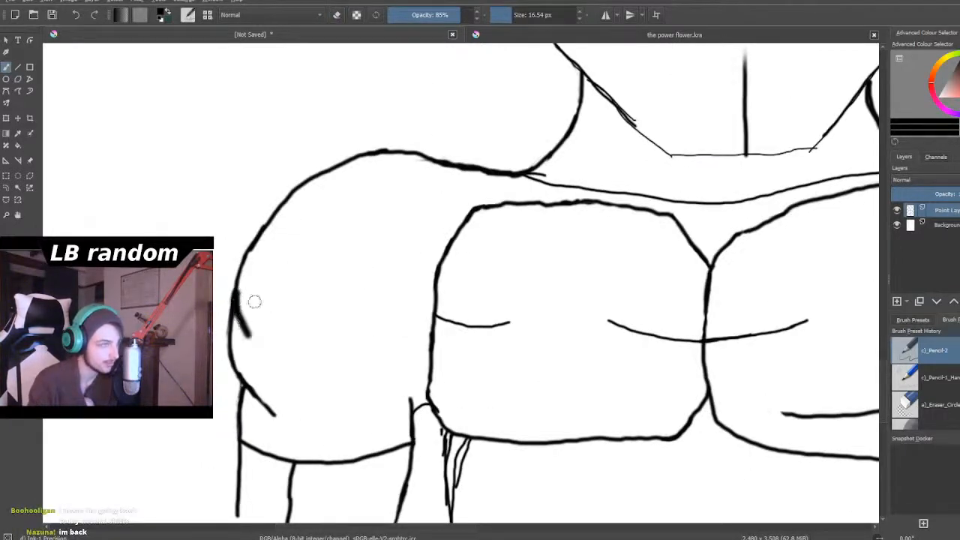
pyautogui.moveTo(506, 15); pyautogui.dragTo(501, 14)
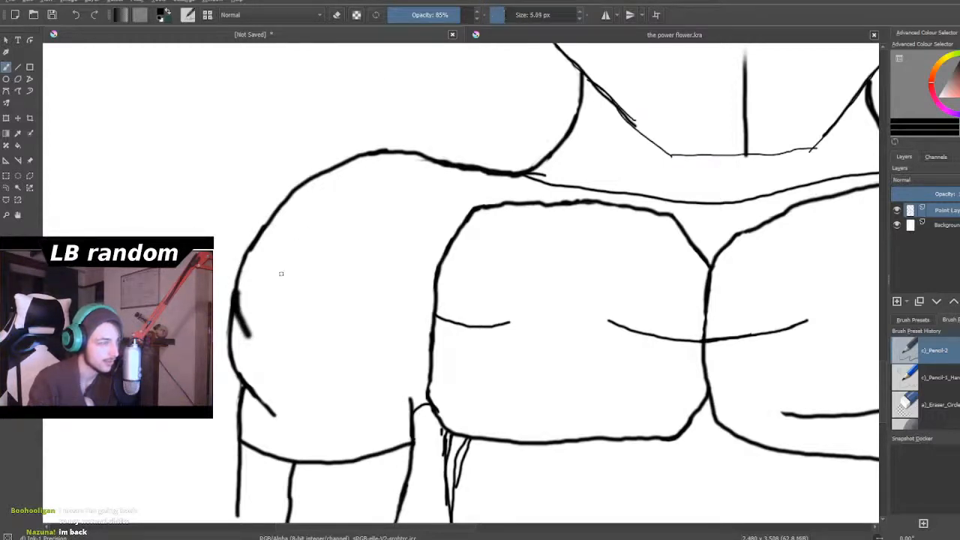
pyautogui.moveTo(240, 304); pyautogui.dragTo(300, 389)
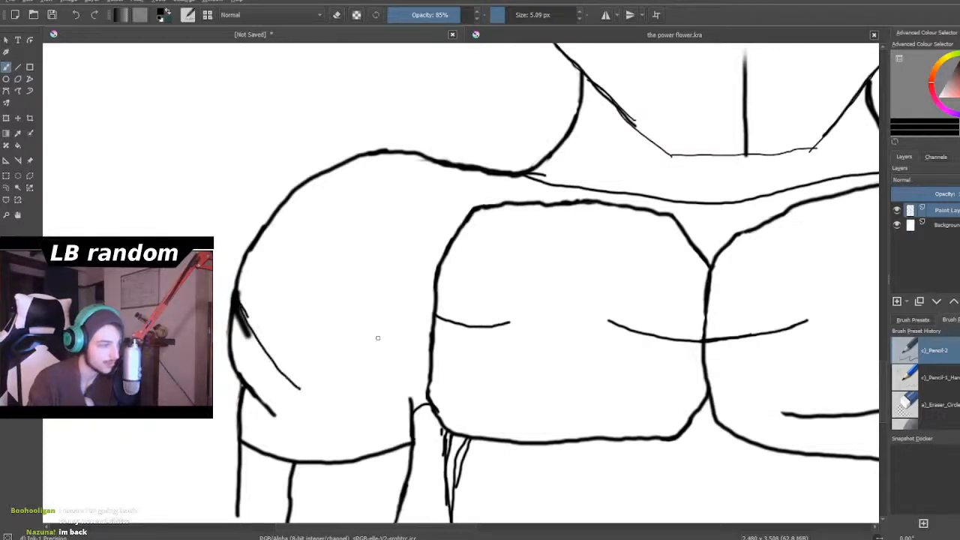
pyautogui.moveTo(433, 324)
pyautogui.mouseDown()
pyautogui.moveTo(363, 390)
pyautogui.moveTo(345, 399)
pyautogui.moveTo(305, 394)
pyautogui.moveTo(349, 401)
pyautogui.mouseUp()
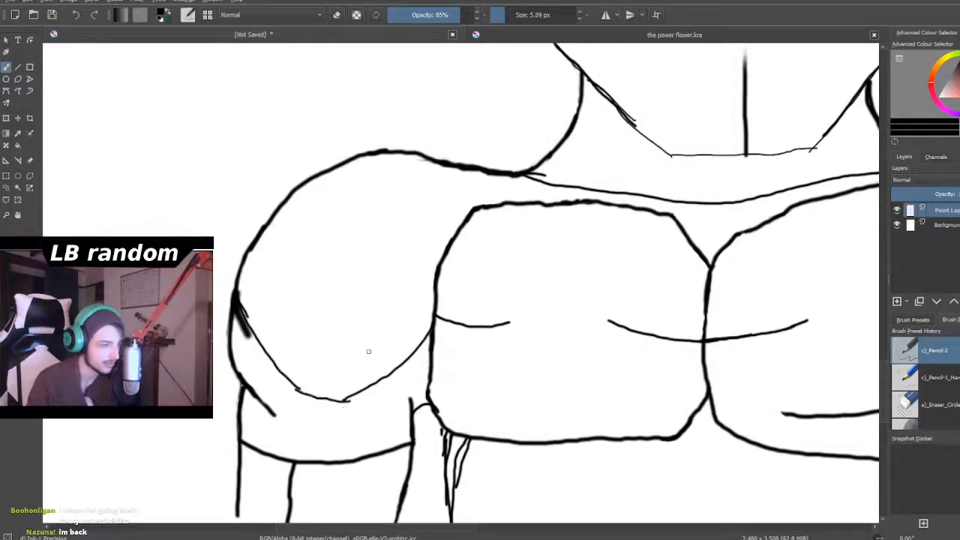
pyautogui.scroll(-3, 369, 351)
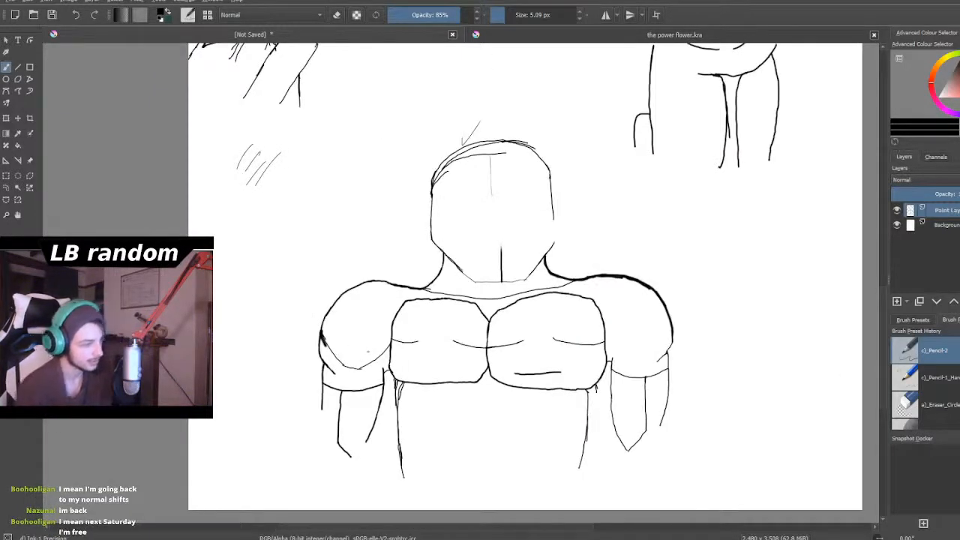
# - Undo the curved shoulder muscle lines and erase the short thick stroke at the left upper arm's outer edge
pyautogui.hotkey('ctrl', 'z')
pyautogui.hotkey('ctrl', 'z')
pyautogui.hotkey('ctrl', 'z')
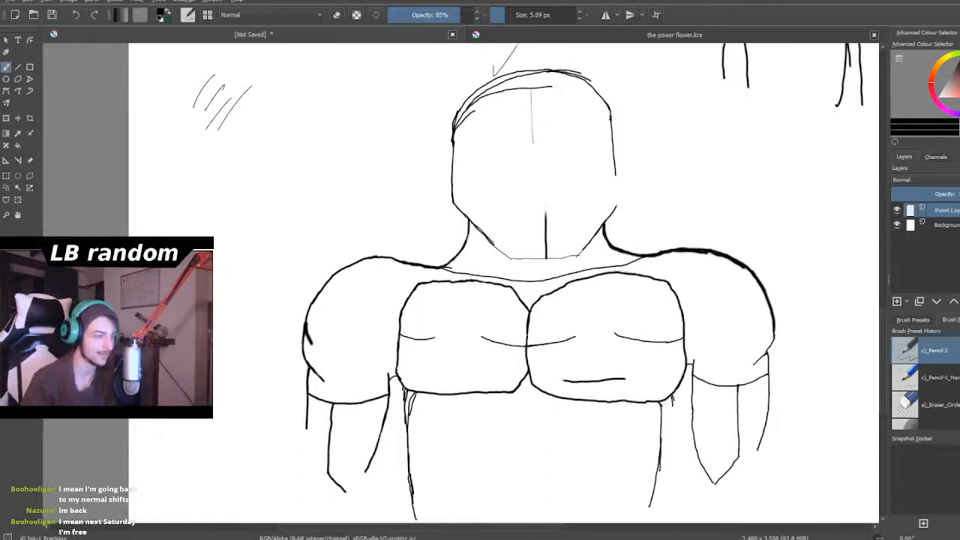
pyautogui.scroll(-3, 330, 327)
pyautogui.scroll(8, 330, 327)
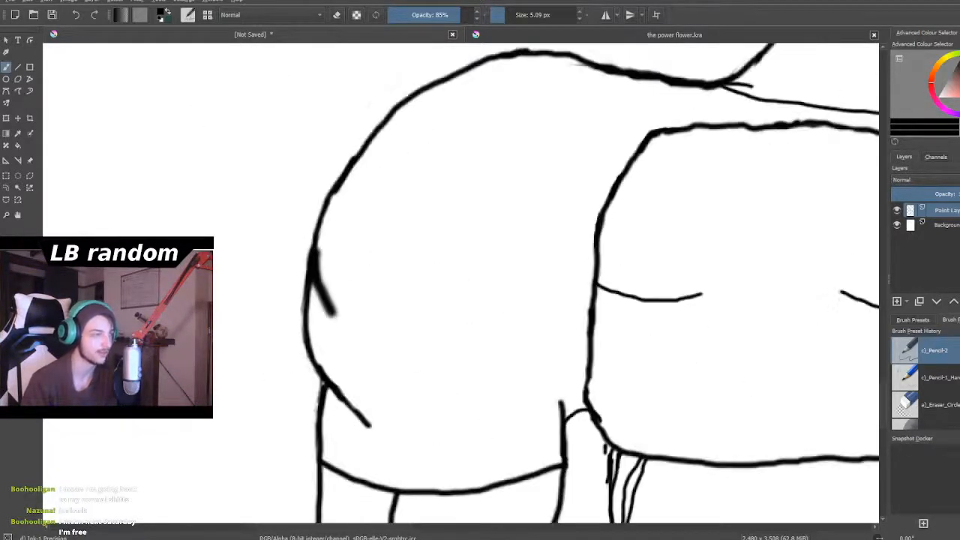
pyautogui.click(336, 14)
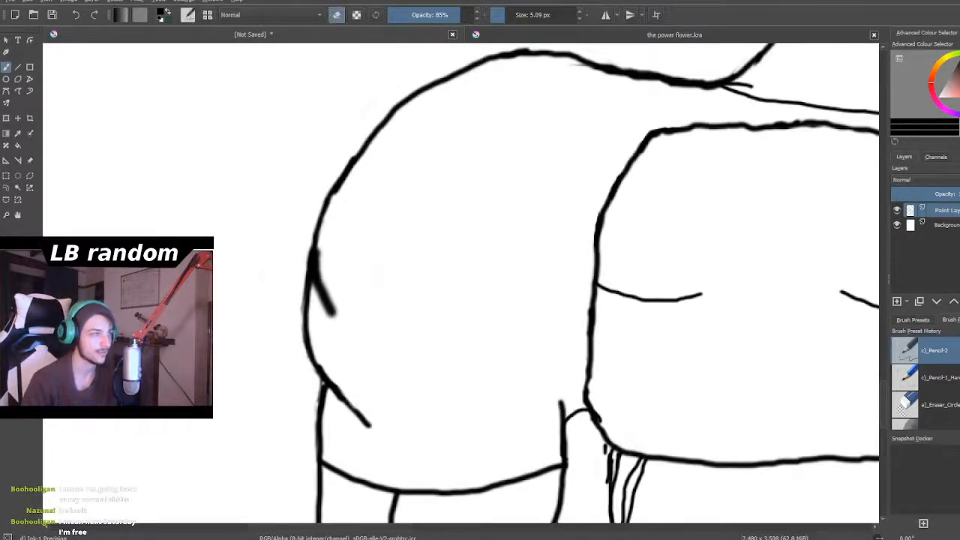
pyautogui.moveTo(337, 319)
pyautogui.mouseDown()
pyautogui.moveTo(345, 296)
pyautogui.moveTo(322, 320)
pyautogui.moveTo(332, 277)
pyautogui.moveTo(319, 306)
pyautogui.moveTo(319, 255)
pyautogui.moveTo(314, 294)
pyautogui.moveTo(320, 248)
pyautogui.mouseUp()
pyautogui.moveTo(320, 300); pyautogui.dragTo(324, 246)
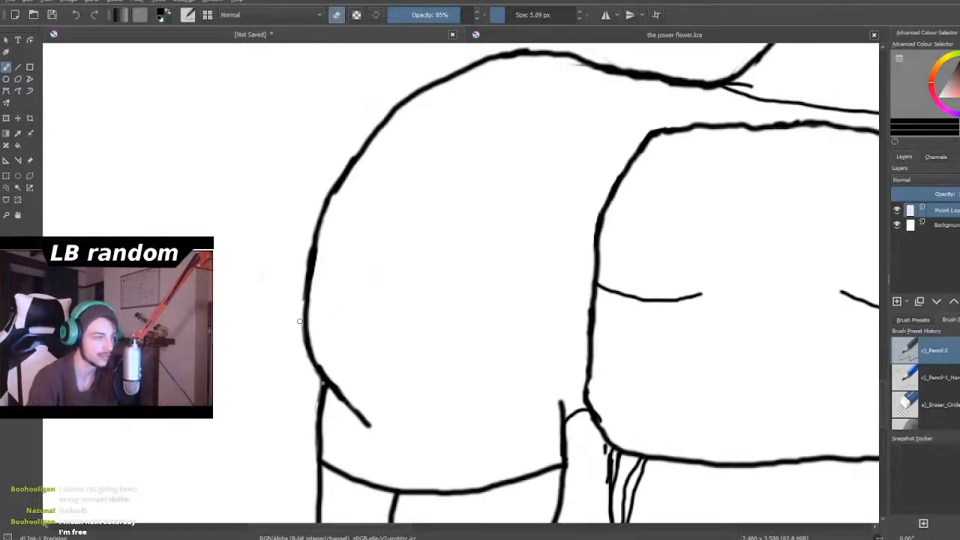
# - Erase the extra strokes beneath the left chest muscle's outer corner, keeping a single torso side line
pyautogui.scroll(-3, 300, 303)
pyautogui.scroll(-2, 379, 302)
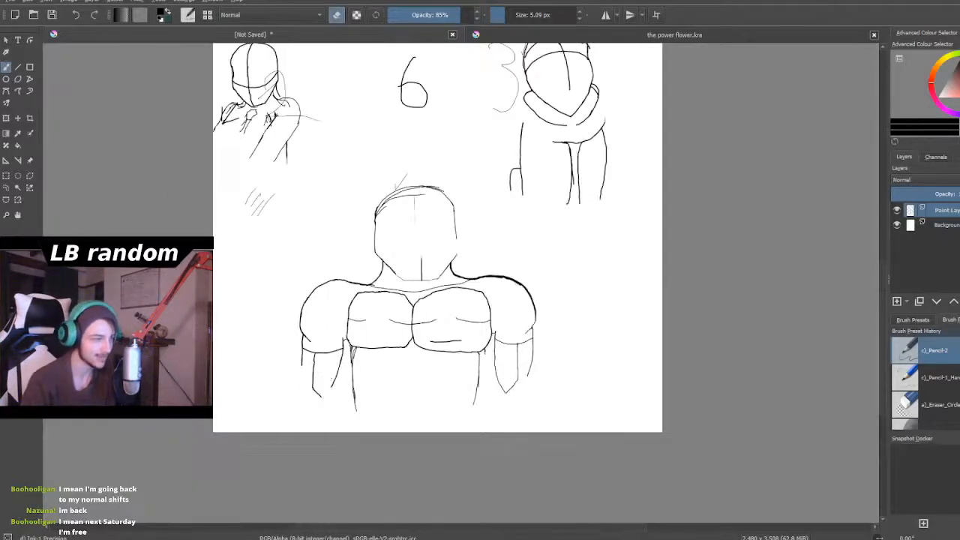
pyautogui.scroll(6, 379, 302)
pyautogui.scroll(2, 378, 302)
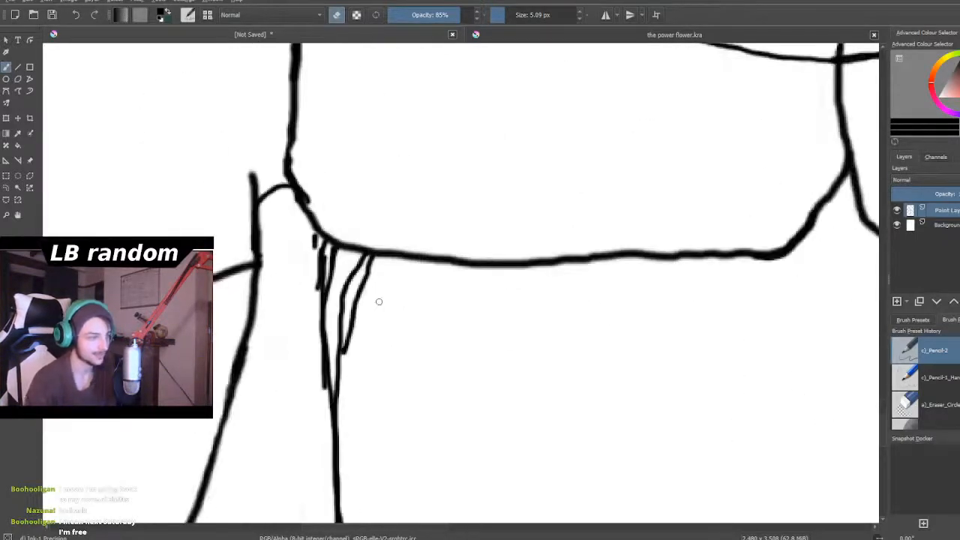
pyautogui.moveTo(360, 293)
pyautogui.mouseDown()
pyautogui.moveTo(340, 334)
pyautogui.moveTo(338, 400)
pyautogui.moveTo(349, 314)
pyautogui.moveTo(350, 332)
pyautogui.moveTo(348, 346)
pyautogui.moveTo(343, 286)
pyautogui.moveTo(331, 300)
pyautogui.moveTo(333, 253)
pyautogui.moveTo(372, 317)
pyautogui.moveTo(349, 269)
pyautogui.moveTo(370, 292)
pyautogui.moveTo(380, 278)
pyautogui.moveTo(364, 257)
pyautogui.moveTo(371, 262)
pyautogui.moveTo(361, 292)
pyautogui.moveTo(331, 273)
pyautogui.moveTo(330, 297)
pyautogui.moveTo(315, 282)
pyautogui.moveTo(314, 293)
pyautogui.moveTo(310, 235)
pyautogui.mouseUp()
pyautogui.moveTo(316, 186)
pyautogui.mouseDown()
pyautogui.moveTo(308, 200)
pyautogui.moveTo(302, 183)
pyautogui.mouseUp()
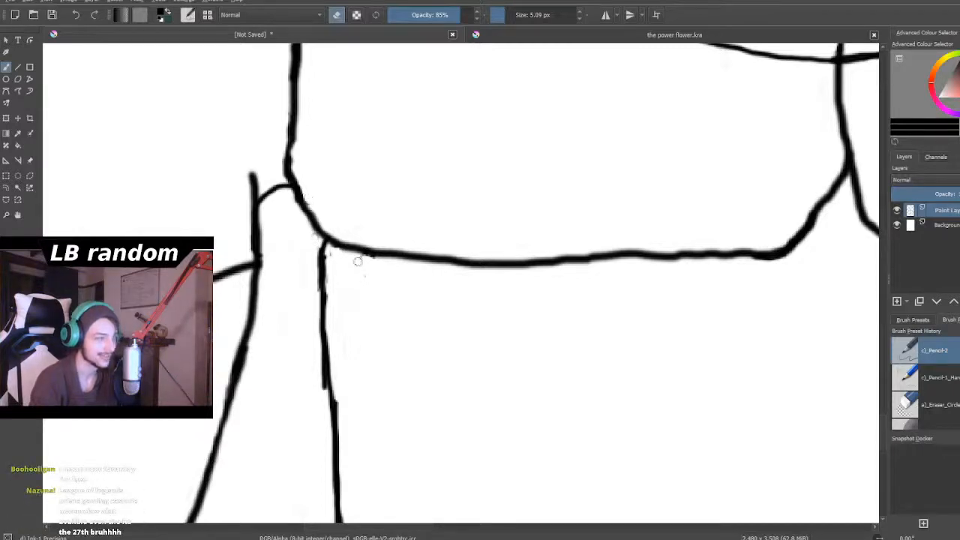
# - Examine the large figure's cleaned-up head, shoulders and chest up close and against the whole page
pyautogui.scroll(-6, 358, 255)
pyautogui.scroll(-3, 365, 270)
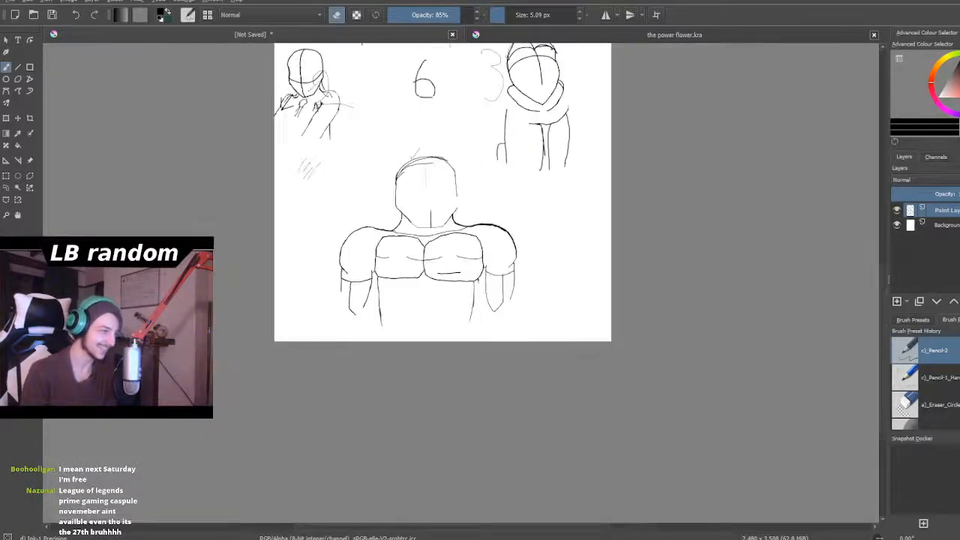
pyautogui.scroll(2, 381, 196)
pyautogui.scroll(1, 393, 159)
pyautogui.scroll(-2, 437, 150)
pyautogui.scroll(3, 448, 103)
pyautogui.scroll(2, 433, 126)
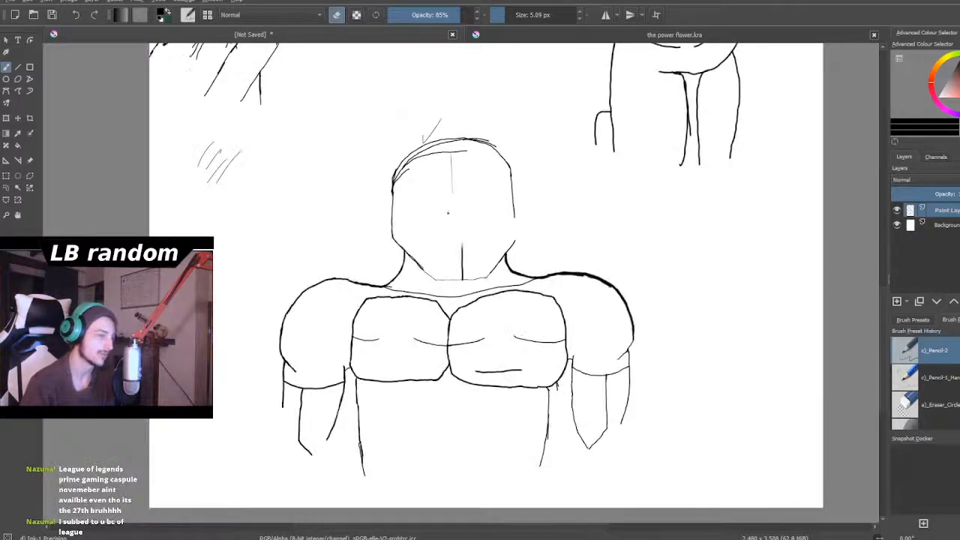
pyautogui.scroll(2, 439, 274)
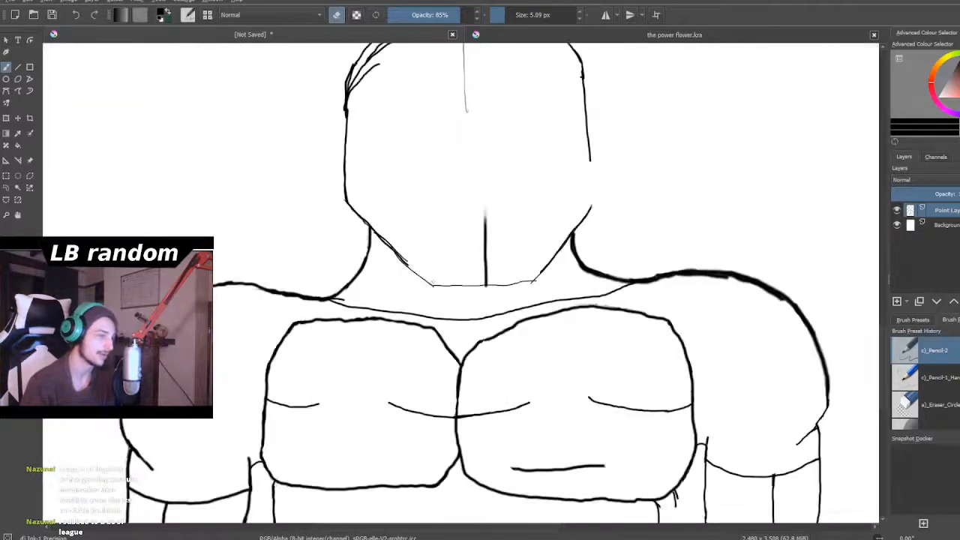
# - Erase the short stray strokes beneath the right chest muscle's outer lower corner, leaving a single start for the torso side line
pyautogui.scroll(-3, 383, 302)
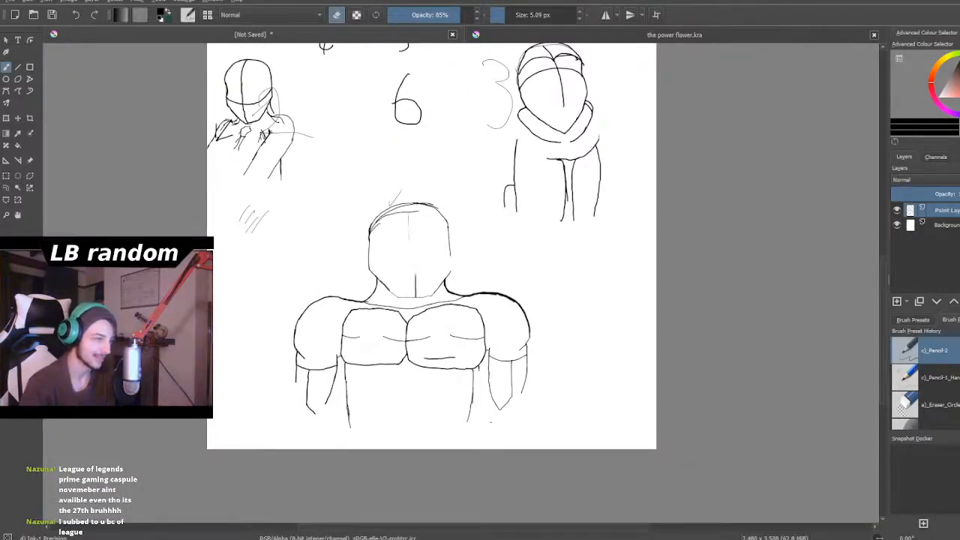
pyautogui.scroll(3, 493, 362)
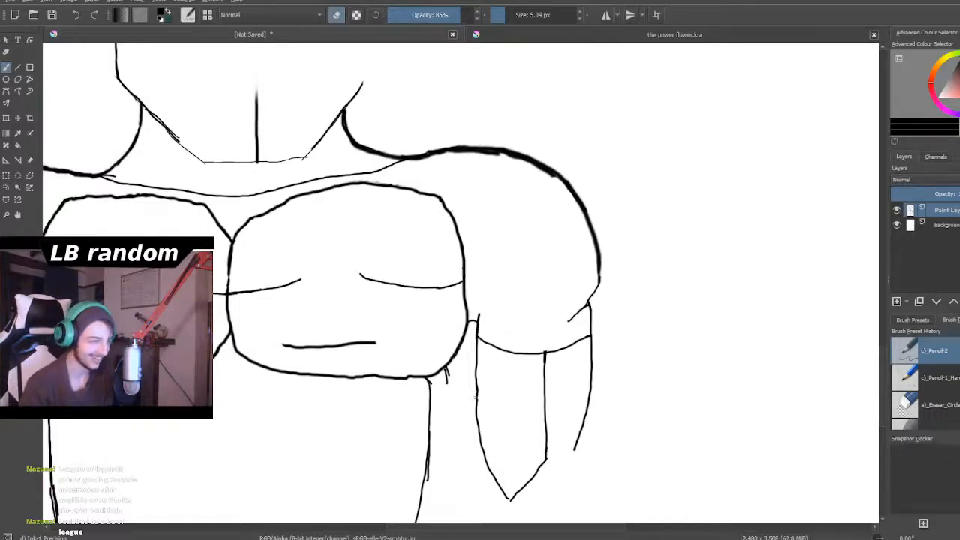
pyautogui.scroll(3, 429, 382)
pyautogui.scroll(3, 386, 366)
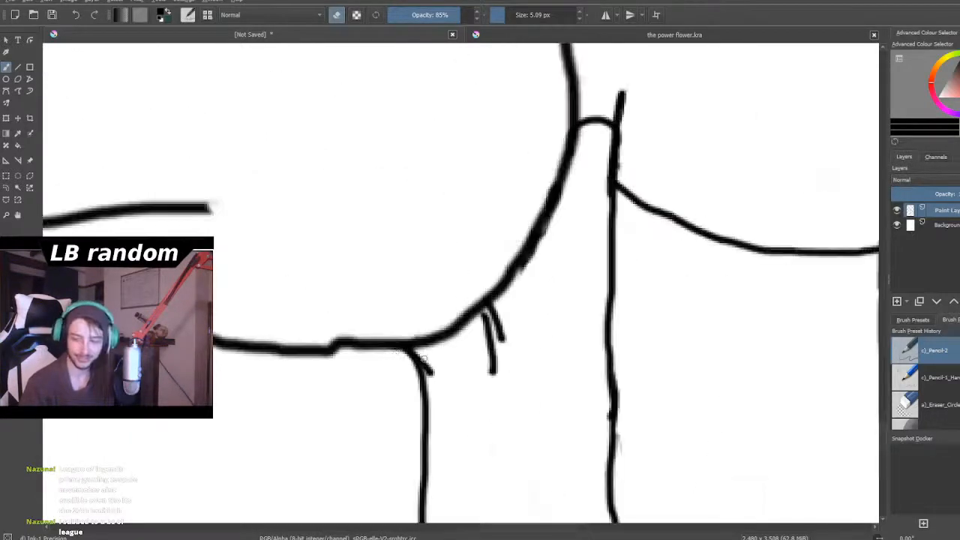
pyautogui.moveTo(548, 337)
pyautogui.mouseDown()
pyautogui.moveTo(503, 381)
pyautogui.moveTo(548, 319)
pyautogui.moveTo(525, 326)
pyautogui.moveTo(492, 361)
pyautogui.moveTo(537, 303)
pyautogui.moveTo(489, 332)
pyautogui.moveTo(502, 298)
pyautogui.moveTo(489, 306)
pyautogui.moveTo(553, 259)
pyautogui.moveTo(569, 221)
pyautogui.moveTo(545, 240)
pyautogui.moveTo(576, 202)
pyautogui.mouseUp()
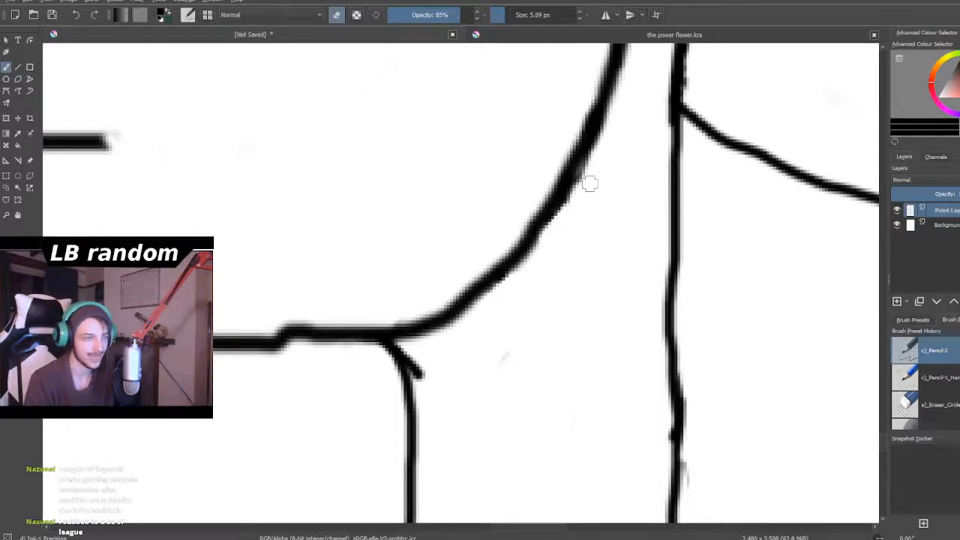
pyautogui.moveTo(427, 368)
pyautogui.mouseDown()
pyautogui.moveTo(419, 375)
pyautogui.moveTo(408, 353)
pyautogui.moveTo(422, 386)
pyautogui.mouseUp()
pyautogui.scroll(-8, 435, 381)
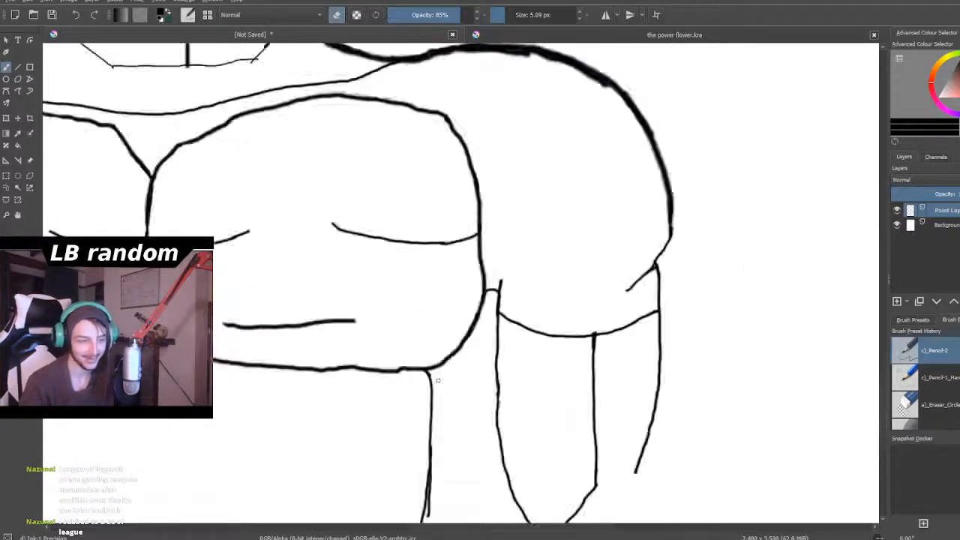
# - Erase the doubled stroke end partway down the right torso side line, beside the inner forearm
pyautogui.scroll(2, 462, 417)
pyautogui.scroll(2, 450, 429)
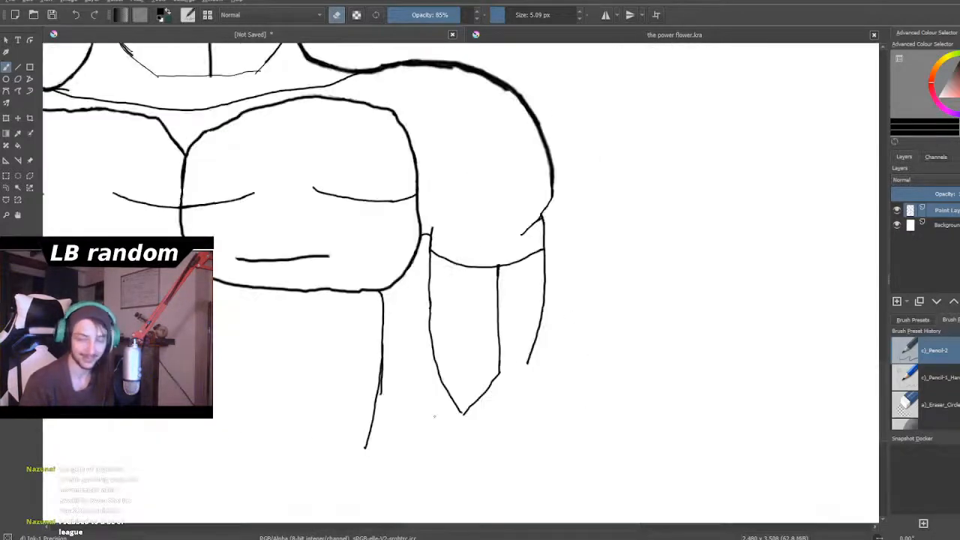
pyautogui.scroll(4, 396, 383)
pyautogui.scroll(2, 397, 382)
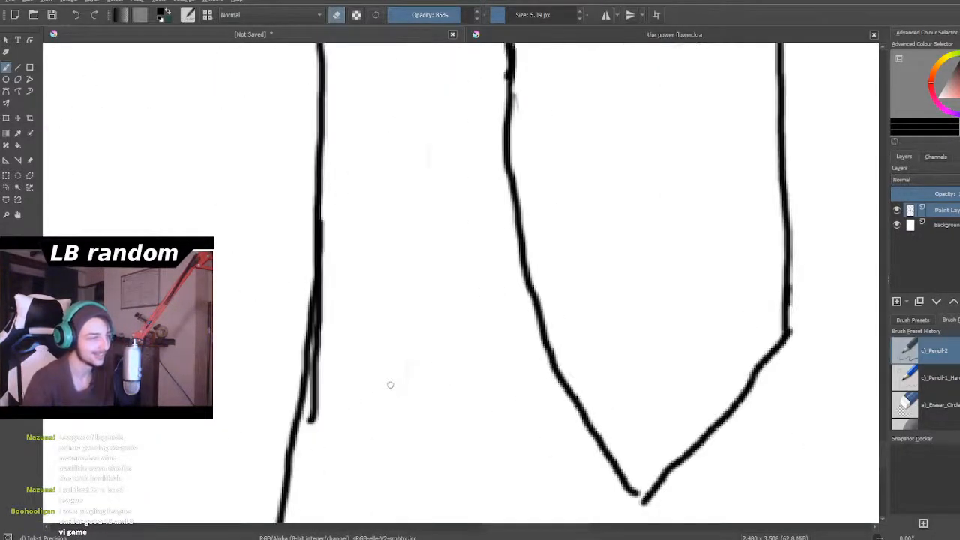
pyautogui.moveTo(308, 440)
pyautogui.mouseDown()
pyautogui.moveTo(316, 342)
pyautogui.moveTo(314, 358)
pyautogui.mouseUp()
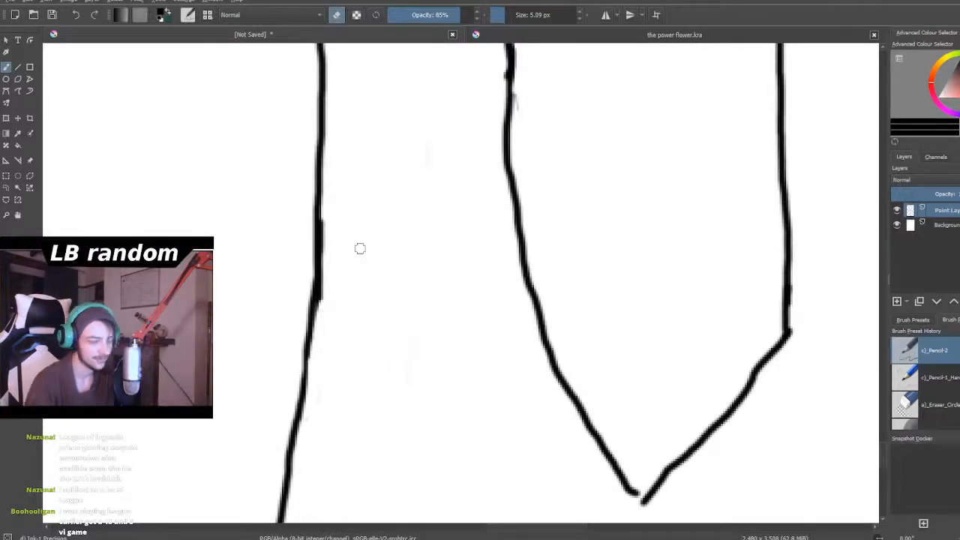
pyautogui.scroll(-6, 358, 249)
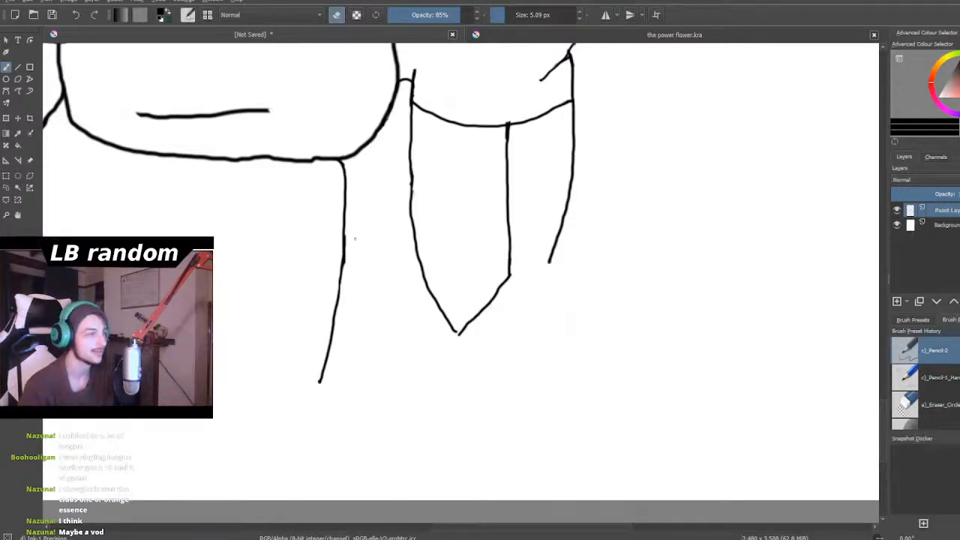
# - Erase the overlapping strokes on both edges of the left torso side line, merging them into one line
pyautogui.scroll(-5, 355, 239)
pyautogui.scroll(2, 252, 192)
pyautogui.scroll(-3, 248, 194)
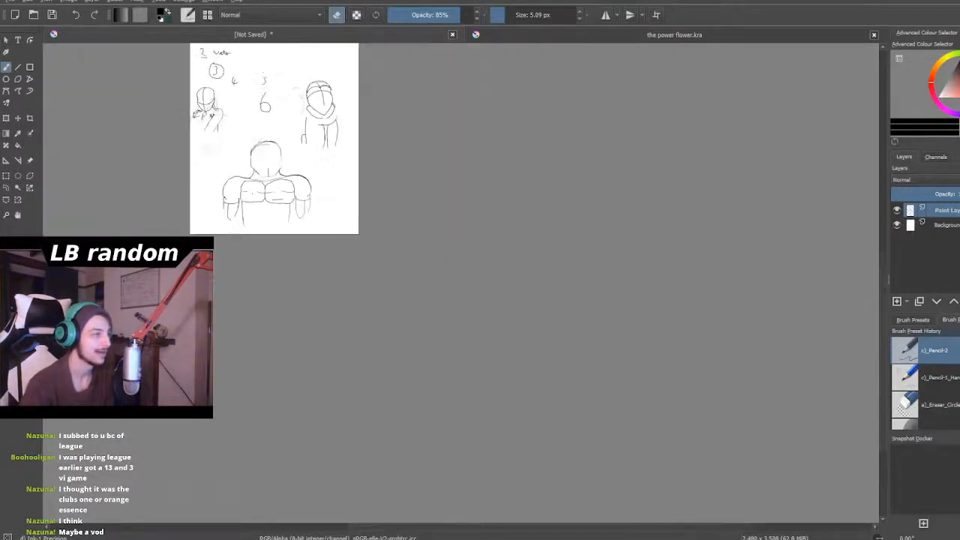
pyautogui.scroll(4, 240, 195)
pyautogui.scroll(6, 240, 198)
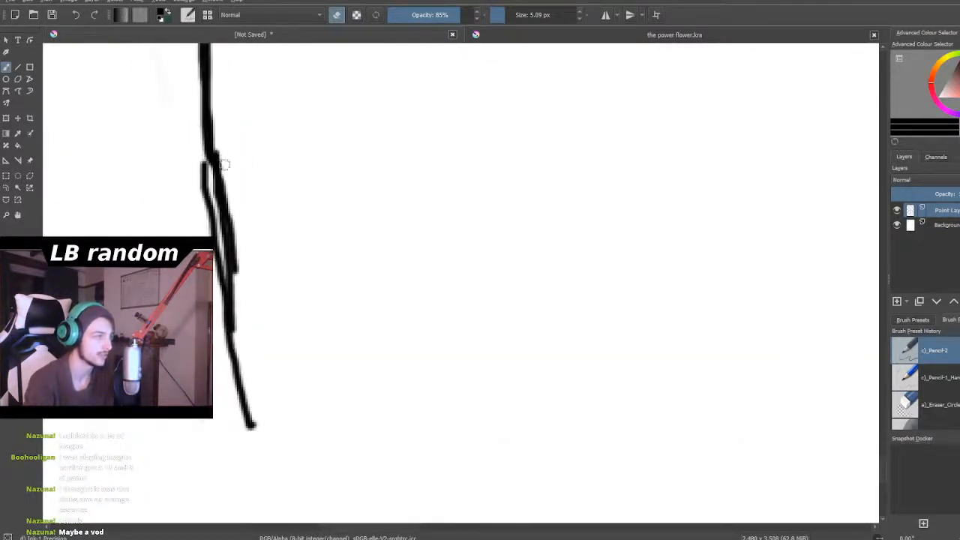
pyautogui.moveTo(237, 250); pyautogui.dragTo(238, 230)
pyautogui.moveTo(195, 165)
pyautogui.mouseDown()
pyautogui.moveTo(213, 221)
pyautogui.moveTo(219, 304)
pyautogui.mouseUp()
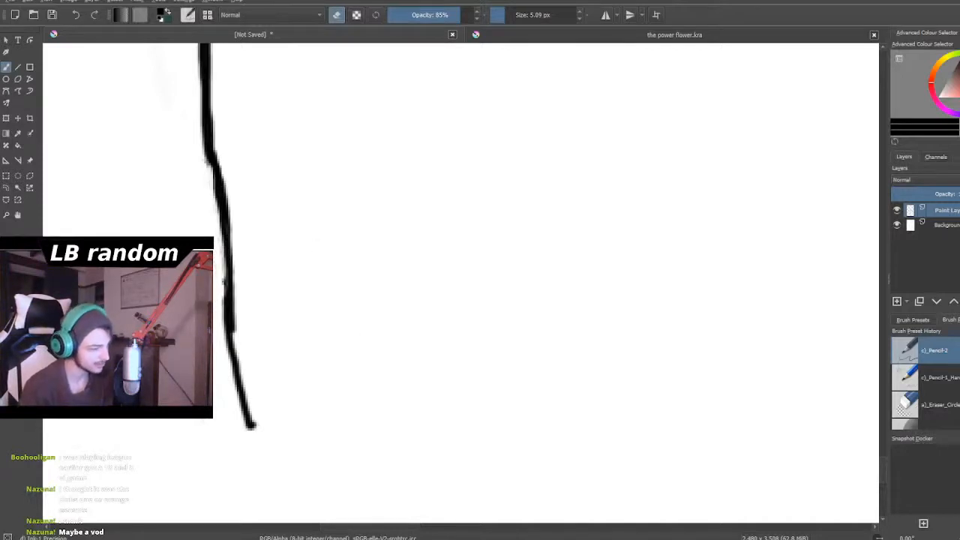
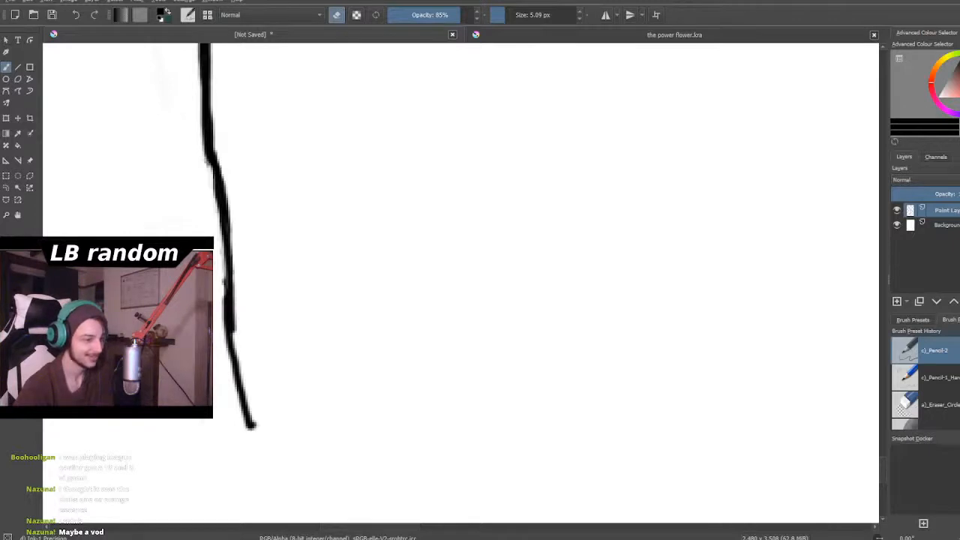
# - Erase the doubled, branching strokes where the large figure's left head side curves up into the crown
pyautogui.scroll(-6, 486, 382)
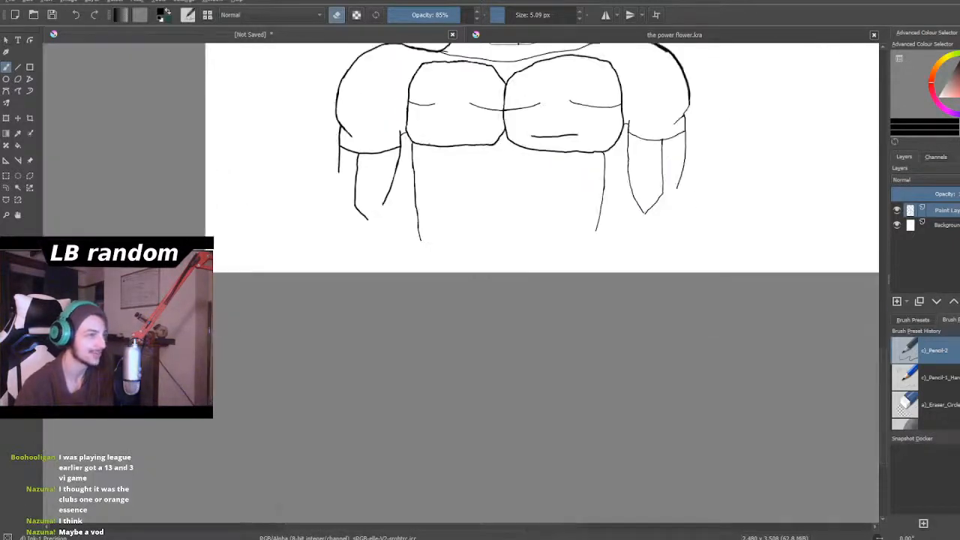
pyautogui.scroll(-3, 424, 172)
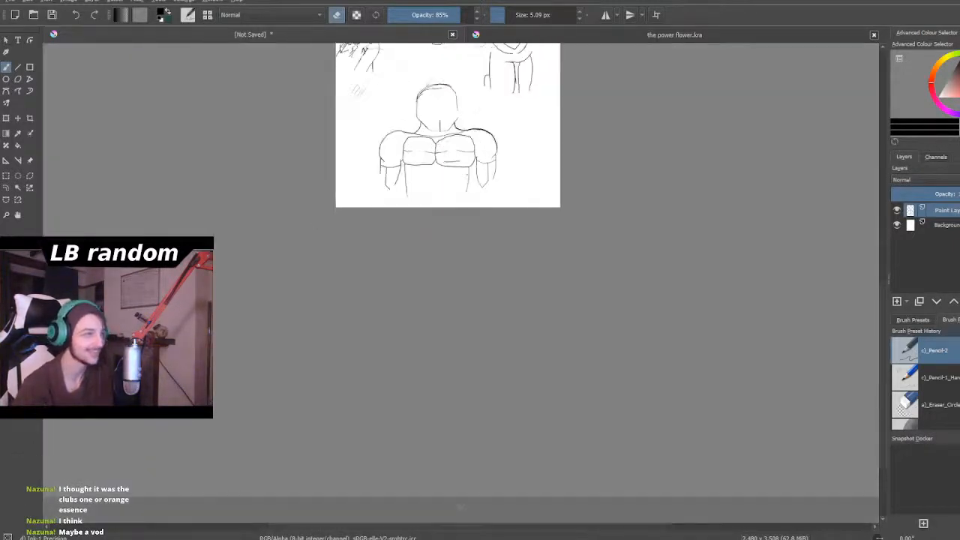
pyautogui.scroll(2, 444, 123)
pyautogui.scroll(-2, 443, 172)
pyautogui.scroll(8, 405, 132)
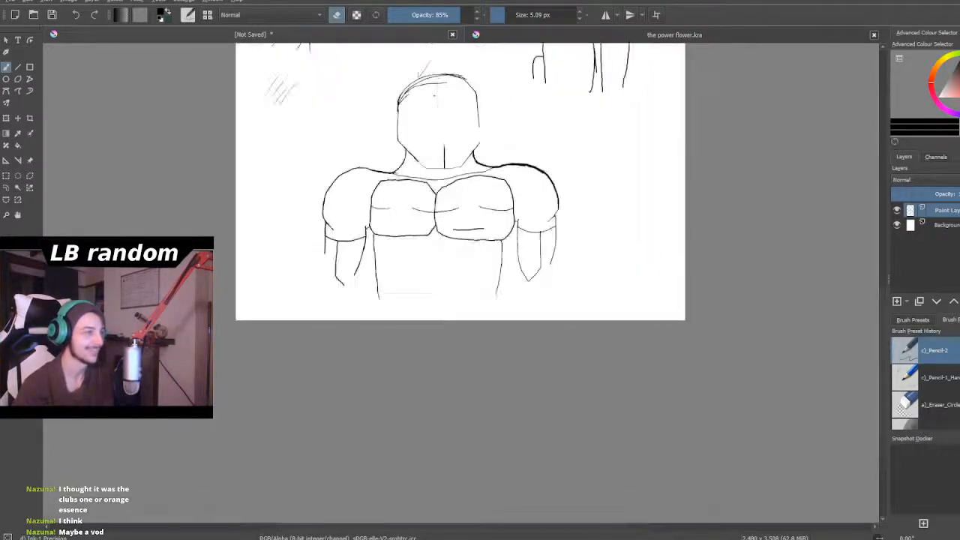
pyautogui.scroll(2, 407, 96)
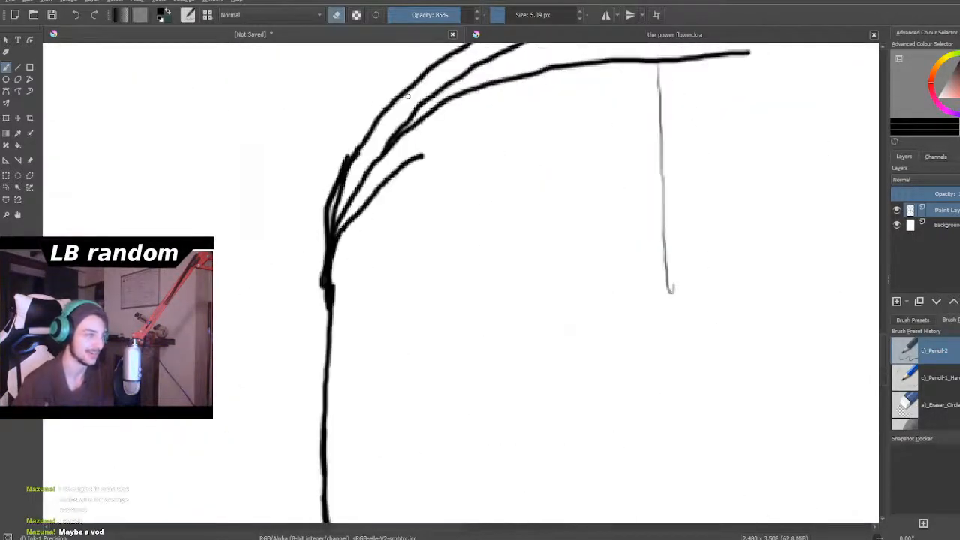
pyautogui.moveTo(435, 152)
pyautogui.mouseDown()
pyautogui.moveTo(401, 177)
pyautogui.moveTo(424, 147)
pyautogui.moveTo(386, 191)
pyautogui.moveTo(409, 151)
pyautogui.moveTo(358, 228)
pyautogui.moveTo(362, 197)
pyautogui.moveTo(342, 248)
pyautogui.moveTo(339, 196)
pyautogui.moveTo(341, 292)
pyautogui.moveTo(319, 266)
pyautogui.mouseUp()
pyautogui.moveTo(356, 192)
pyautogui.mouseDown()
pyautogui.moveTo(343, 215)
pyautogui.moveTo(342, 193)
pyautogui.moveTo(334, 225)
pyautogui.moveTo(373, 158)
pyautogui.moveTo(431, 114)
pyautogui.mouseUp()
# - Erase the left ends of the two inner arcs beneath the crown of the large figure's head
pyautogui.scroll(-1, 391, 178)
pyautogui.scroll(-1, 391, 179)
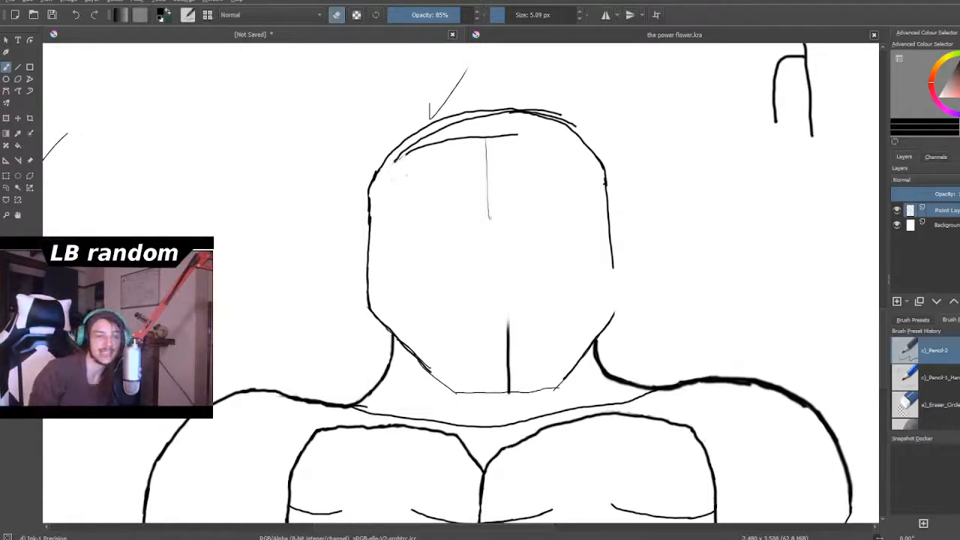
pyautogui.scroll(-2, 667, 210)
pyautogui.scroll(5, 666, 209)
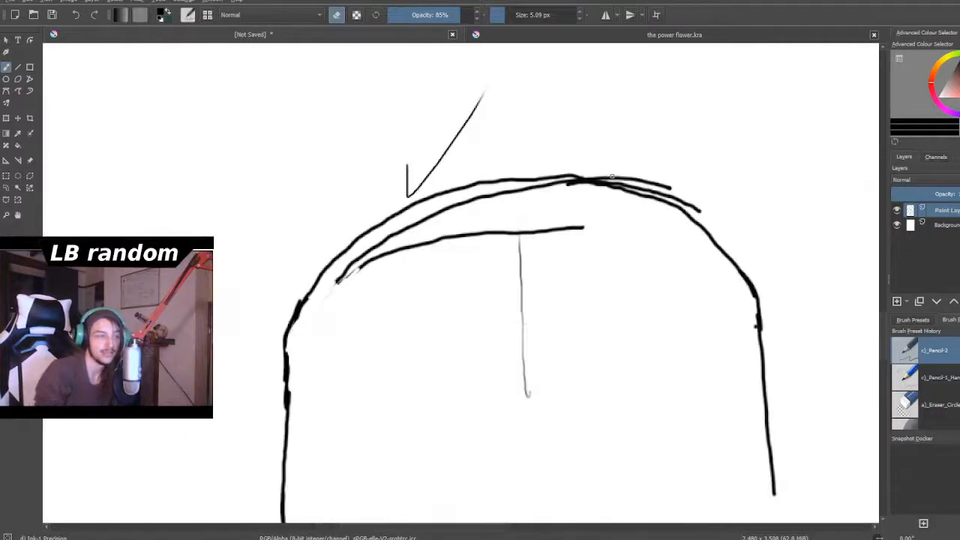
pyautogui.moveTo(357, 268)
pyautogui.mouseDown()
pyautogui.moveTo(326, 298)
pyautogui.moveTo(350, 269)
pyautogui.moveTo(342, 278)
pyautogui.moveTo(392, 259)
pyautogui.mouseUp()
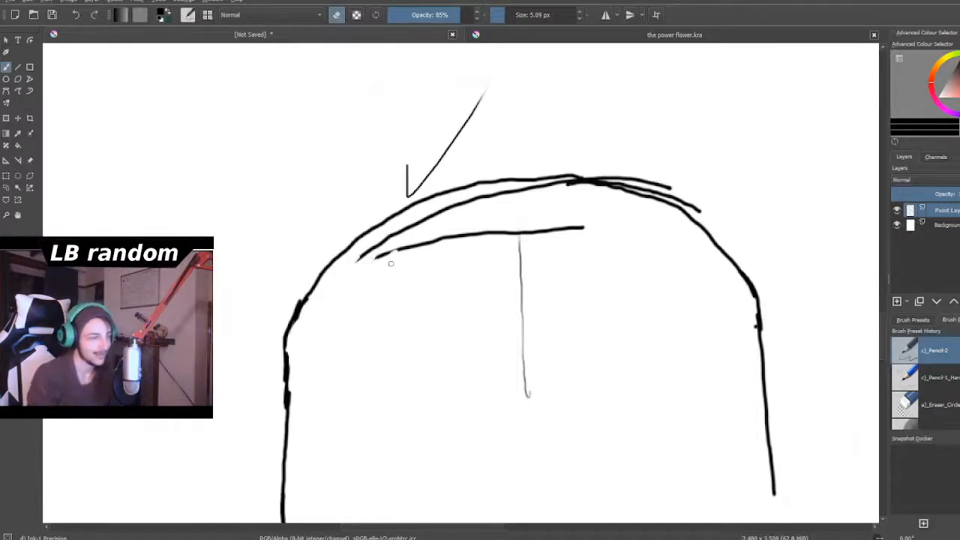
pyautogui.scroll(-5, 403, 293)
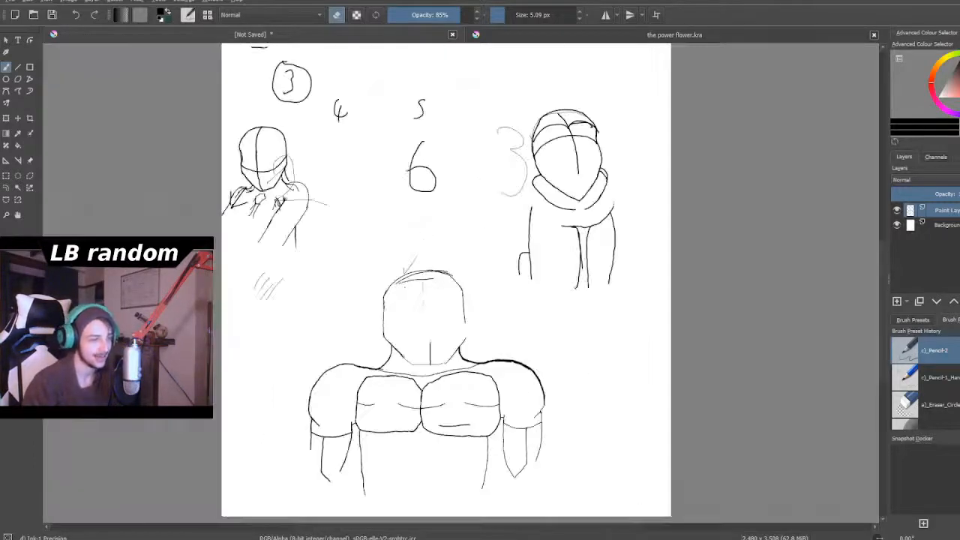
pyautogui.scroll(2, 443, 294)
pyautogui.scroll(6, 499, 409)
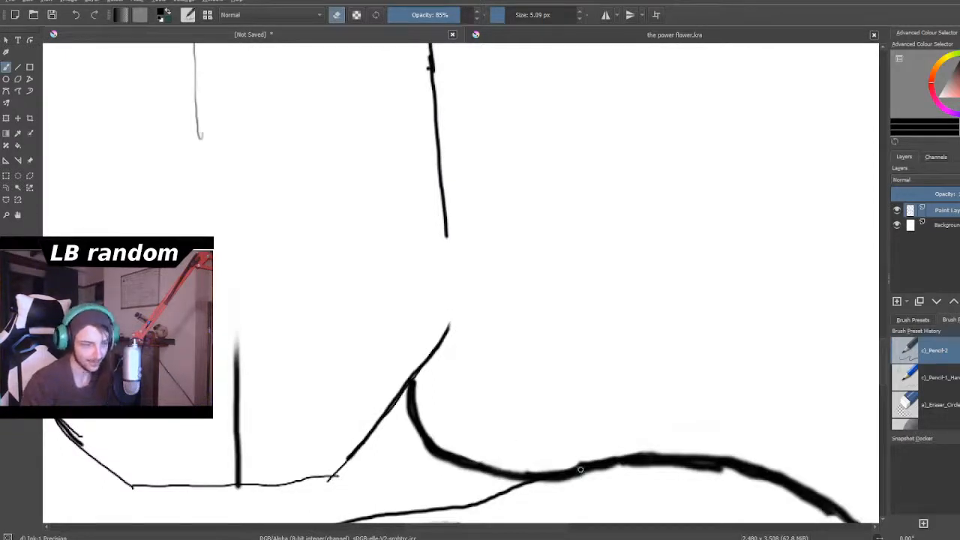
pyautogui.scroll(-3, 580, 470)
pyautogui.scroll(5, 433, 301)
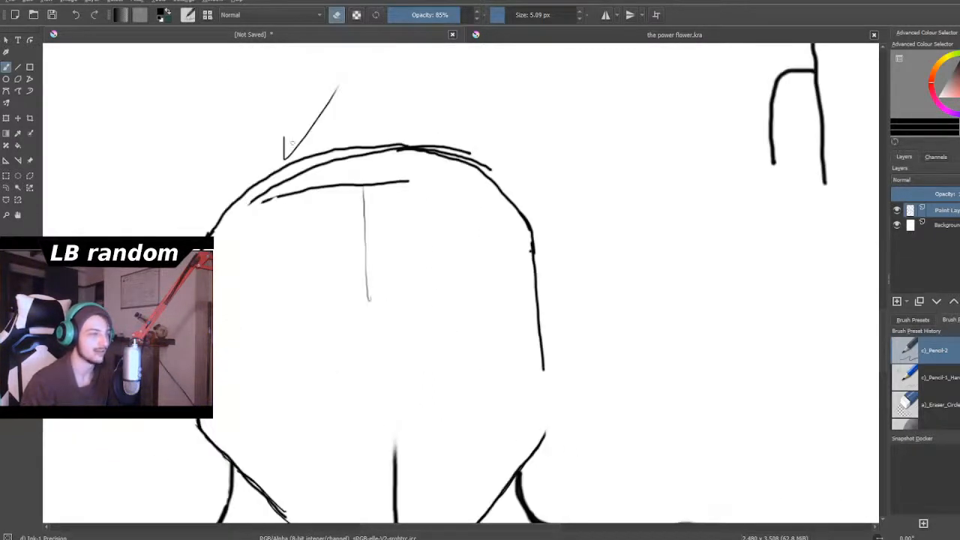
pyautogui.moveTo(292, 235)
pyautogui.mouseDown()
pyautogui.moveTo(253, 261)
pyautogui.moveTo(243, 253)
pyautogui.moveTo(260, 230)
pyautogui.moveTo(219, 255)
pyautogui.moveTo(228, 231)
pyautogui.moveTo(259, 215)
pyautogui.moveTo(224, 234)
pyautogui.moveTo(236, 228)
pyautogui.moveTo(231, 244)
pyautogui.moveTo(246, 258)
pyautogui.moveTo(331, 233)
pyautogui.mouseUp()
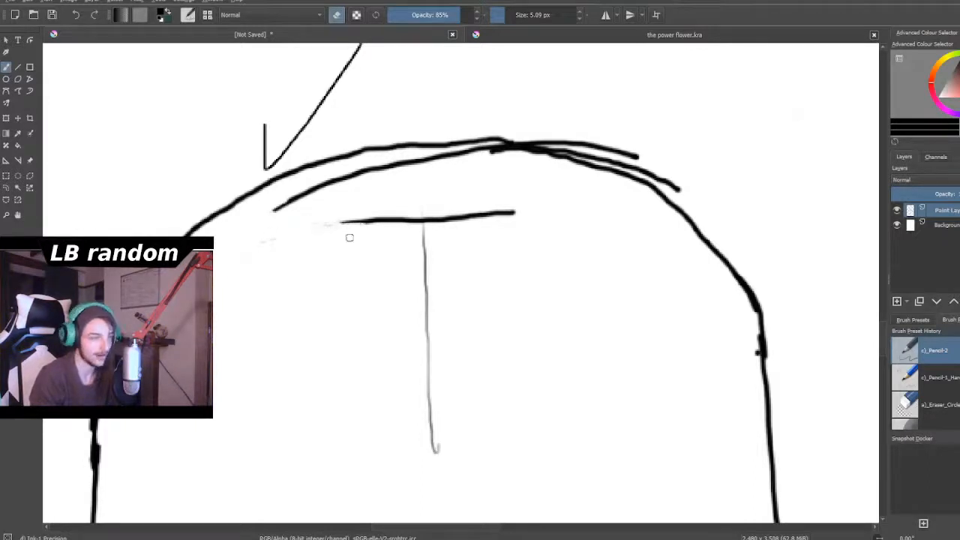
# - Enlarge the eraser to 11.08 px and erase the doubled crown strokes and remaining inner arcs, leaving a single head outline
pyautogui.moveTo(489, 21)
pyautogui.mouseDown()
pyautogui.moveTo(517, 16)
pyautogui.moveTo(508, 15)
pyautogui.mouseUp()
pyautogui.moveTo(604, 148)
pyautogui.mouseDown()
pyautogui.moveTo(643, 158)
pyautogui.moveTo(686, 188)
pyautogui.moveTo(654, 178)
pyautogui.mouseUp()
pyautogui.moveTo(568, 135)
pyautogui.mouseDown()
pyautogui.moveTo(540, 133)
pyautogui.moveTo(637, 165)
pyautogui.moveTo(616, 157)
pyautogui.mouseUp()
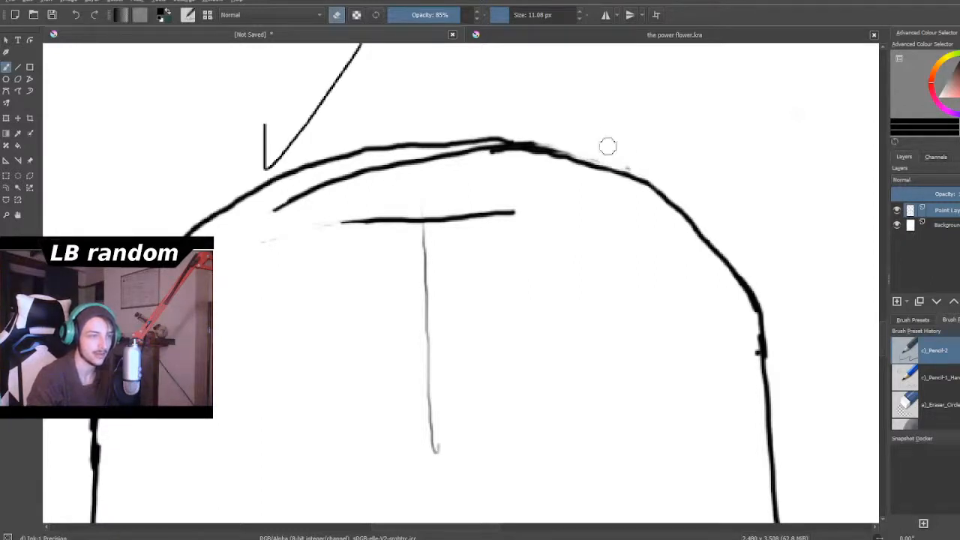
pyautogui.moveTo(311, 200)
pyautogui.mouseDown()
pyautogui.moveTo(290, 199)
pyautogui.moveTo(386, 160)
pyautogui.moveTo(488, 150)
pyautogui.moveTo(480, 148)
pyautogui.moveTo(440, 159)
pyautogui.moveTo(517, 155)
pyautogui.moveTo(503, 148)
pyautogui.moveTo(545, 158)
pyautogui.mouseUp()
pyautogui.moveTo(518, 213)
pyautogui.mouseDown()
pyautogui.moveTo(437, 220)
pyautogui.moveTo(384, 217)
pyautogui.moveTo(392, 238)
pyautogui.mouseUp()
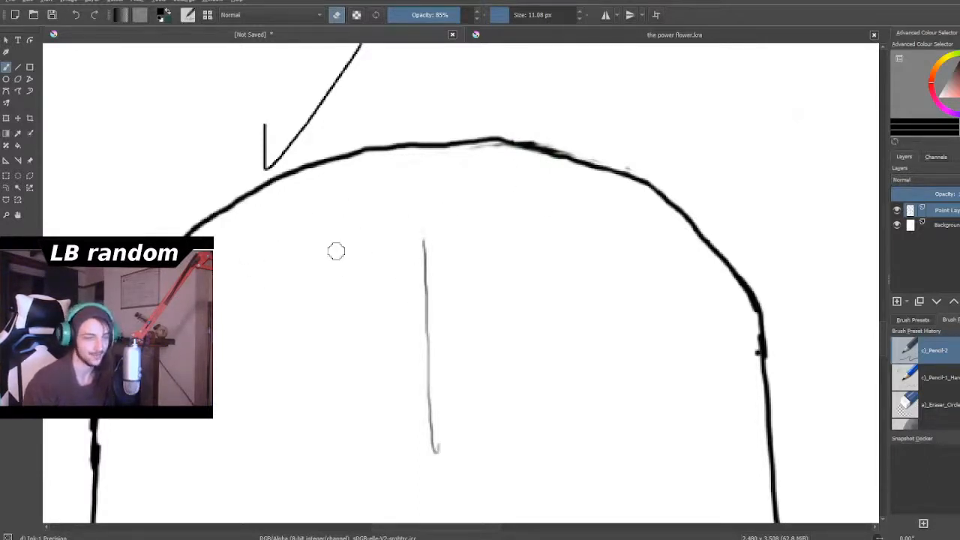
# - Erase the doubled strokes along the large figure's left jawline, leaving one line down to the chin
pyautogui.scroll(-5, 358, 260)
pyautogui.scroll(1, 347, 332)
pyautogui.scroll(6, 344, 334)
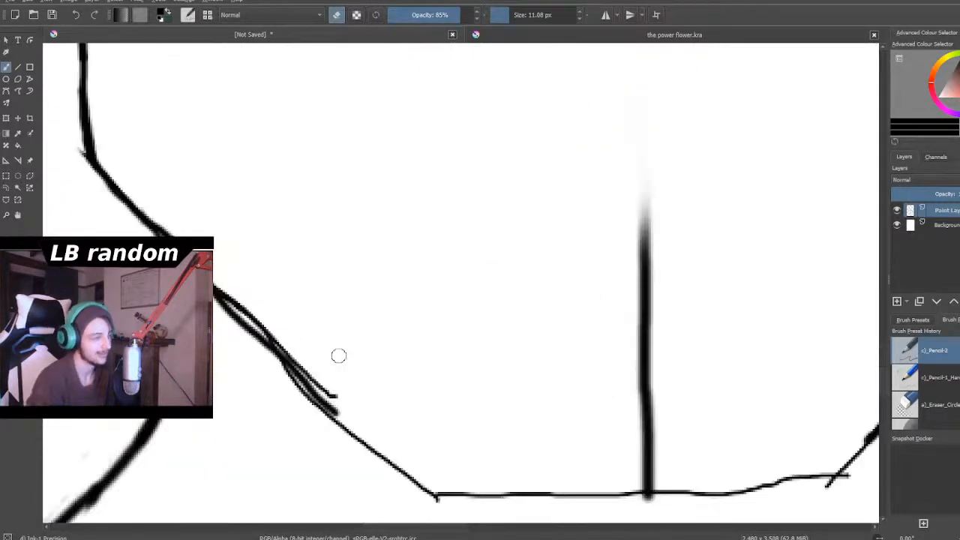
pyautogui.moveTo(231, 285)
pyautogui.mouseDown()
pyautogui.moveTo(276, 325)
pyautogui.moveTo(253, 305)
pyautogui.moveTo(343, 408)
pyautogui.moveTo(316, 366)
pyautogui.mouseUp()
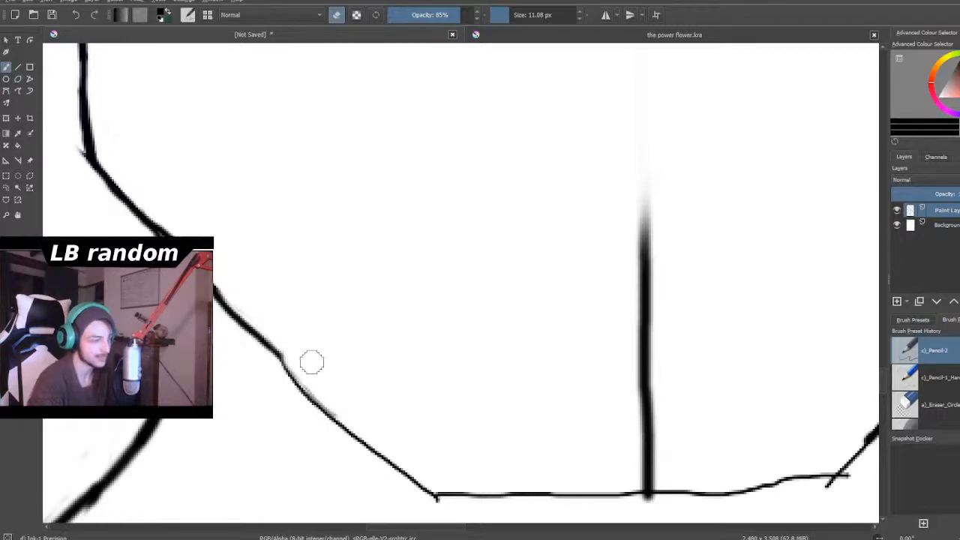
# - Switch from erasing to drawing at 5.68 px and close the gap in the head's right side down to the jaw
pyautogui.scroll(-1, 309, 355)
pyautogui.scroll(-1, 306, 330)
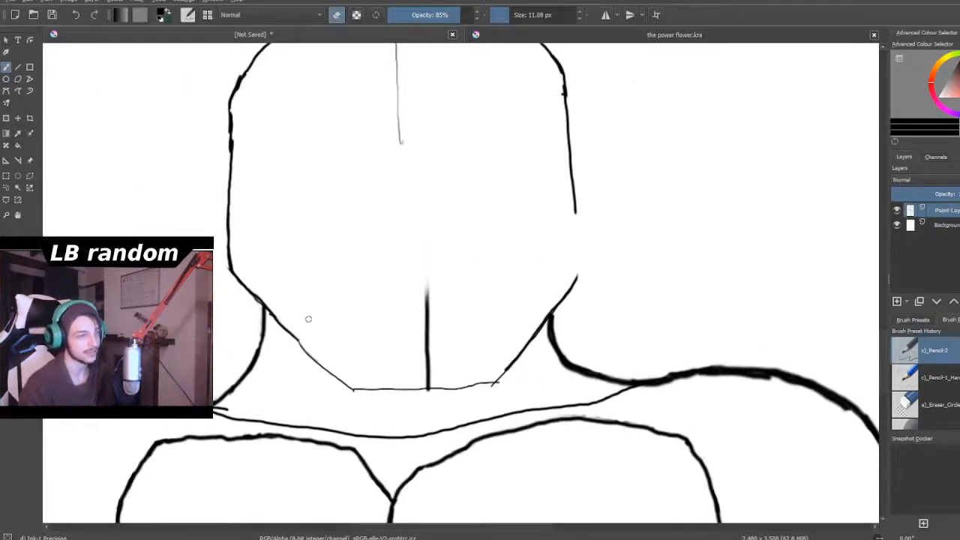
pyautogui.scroll(-1, 309, 319)
pyautogui.scroll(-1, 322, 323)
pyautogui.scroll(1, 360, 330)
pyautogui.scroll(-1, 449, 268)
pyautogui.scroll(5, 449, 268)
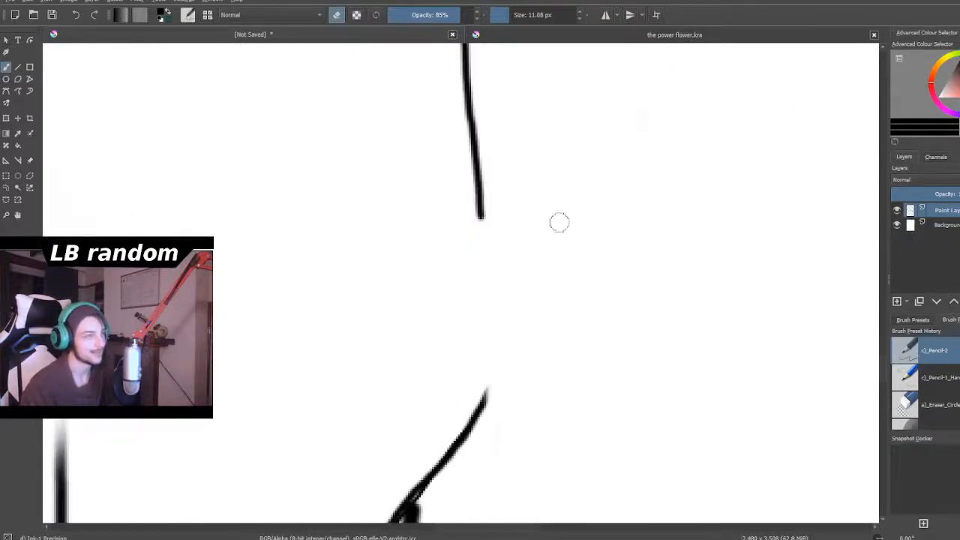
pyautogui.click(504, 16)
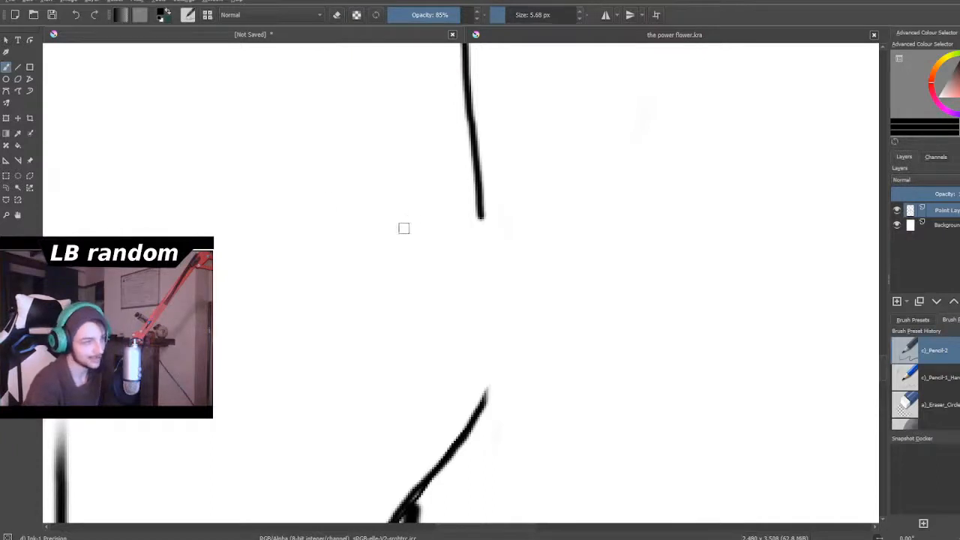
pyautogui.moveTo(466, 126); pyautogui.dragTo(478, 396)
# - Examine the large figure's cleaned-up head and torso up close and against the whole page
pyautogui.scroll(-6, 470, 375)
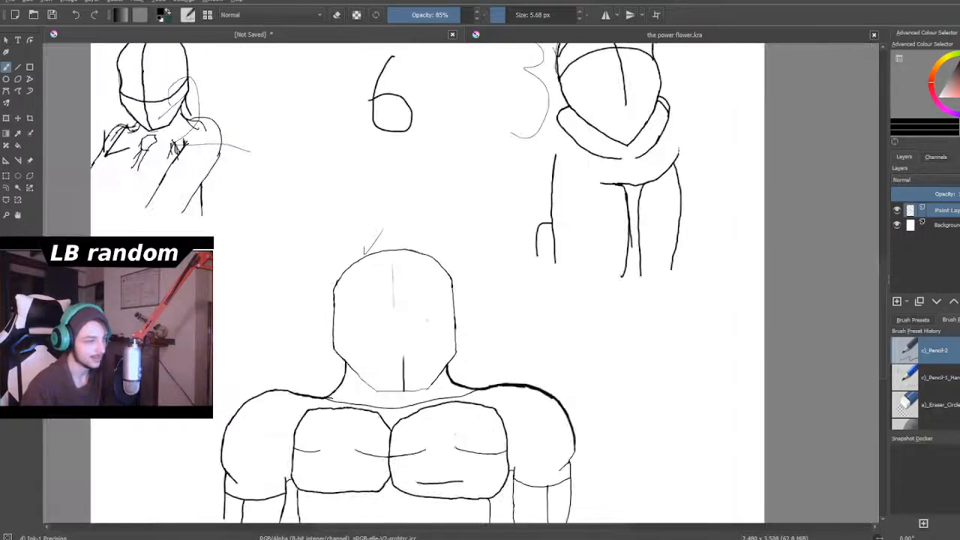
pyautogui.scroll(-3, 425, 324)
pyautogui.scroll(5, 420, 324)
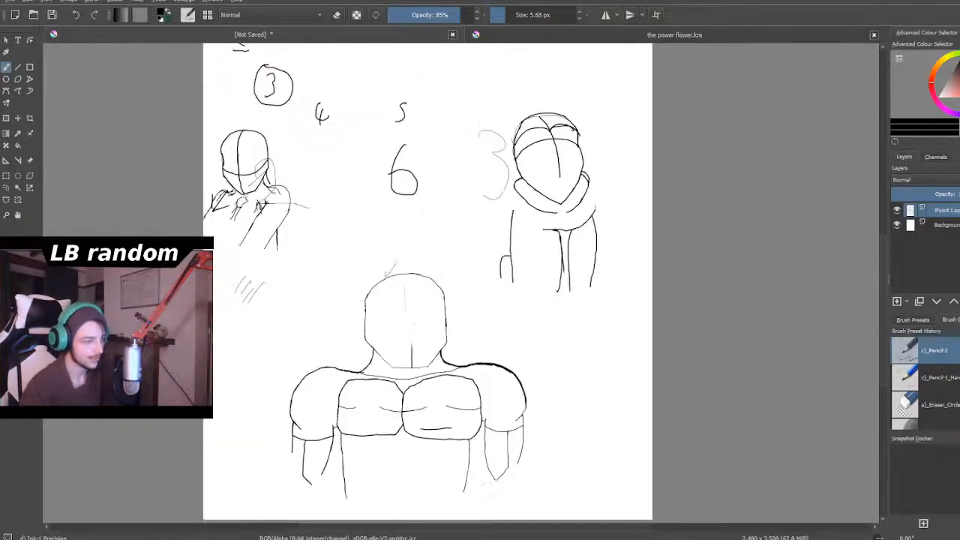
pyautogui.scroll(-4, 414, 324)
pyautogui.scroll(5, 406, 395)
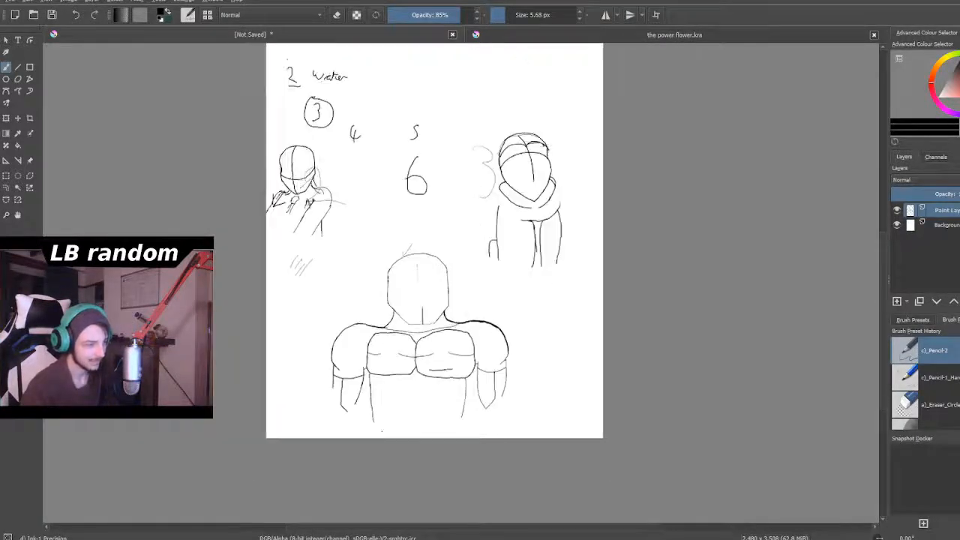
pyautogui.scroll(2, 399, 408)
pyautogui.scroll(-2, 394, 390)
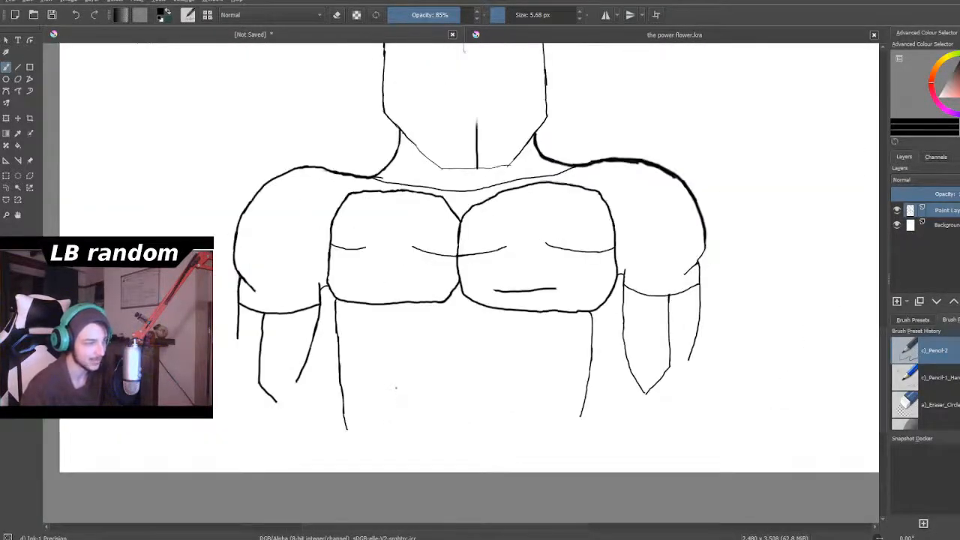
pyautogui.scroll(-4, 395, 389)
pyautogui.scroll(2, 395, 389)
pyautogui.scroll(-2, 395, 389)
pyautogui.scroll(3, 394, 388)
pyautogui.scroll(-3, 394, 389)
pyautogui.scroll(2, 395, 388)
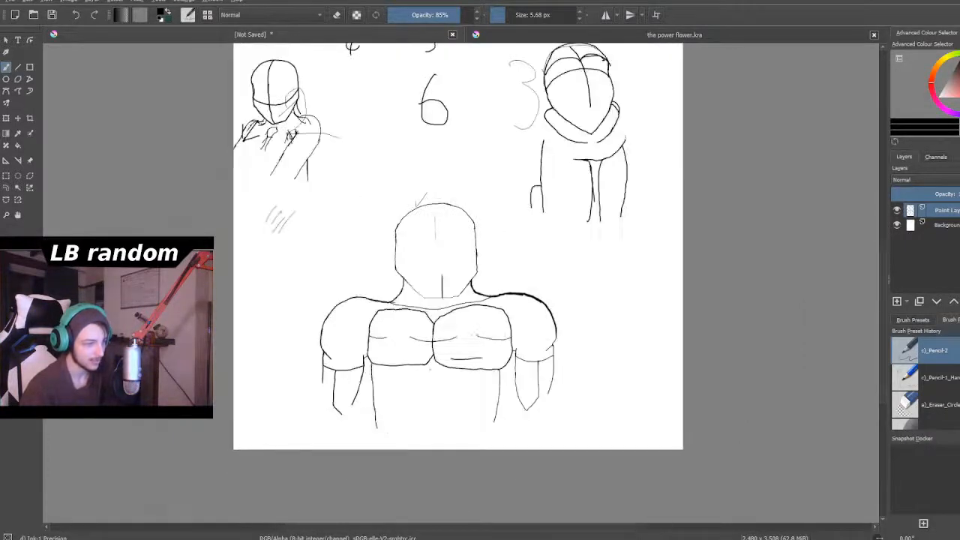
# - Sketch a loose second outline around the chest muscles, along their top edge and down both outer sides
pyautogui.scroll(2, 394, 388)
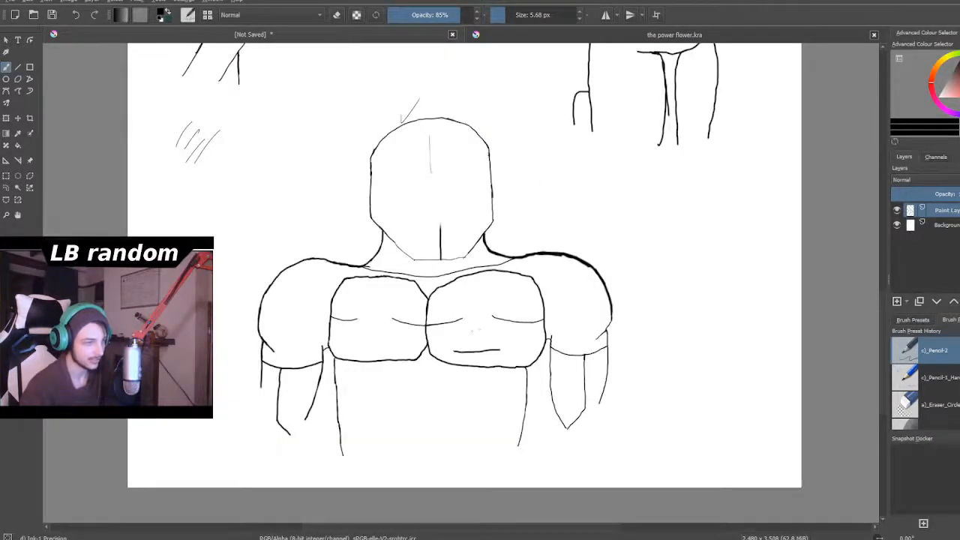
pyautogui.scroll(1, 451, 321)
pyautogui.scroll(2, 451, 328)
pyautogui.scroll(-2, 451, 328)
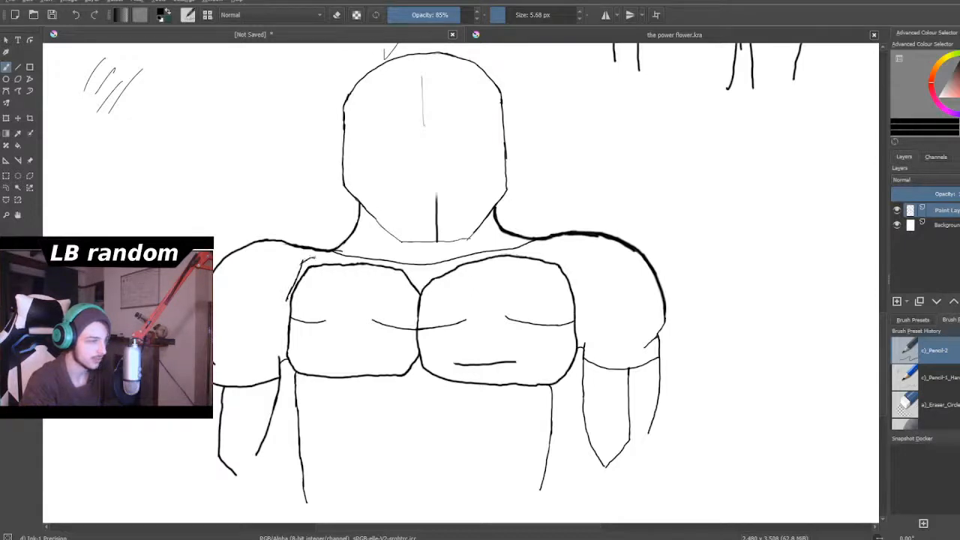
pyautogui.moveTo(340, 258); pyautogui.dragTo(492, 251)
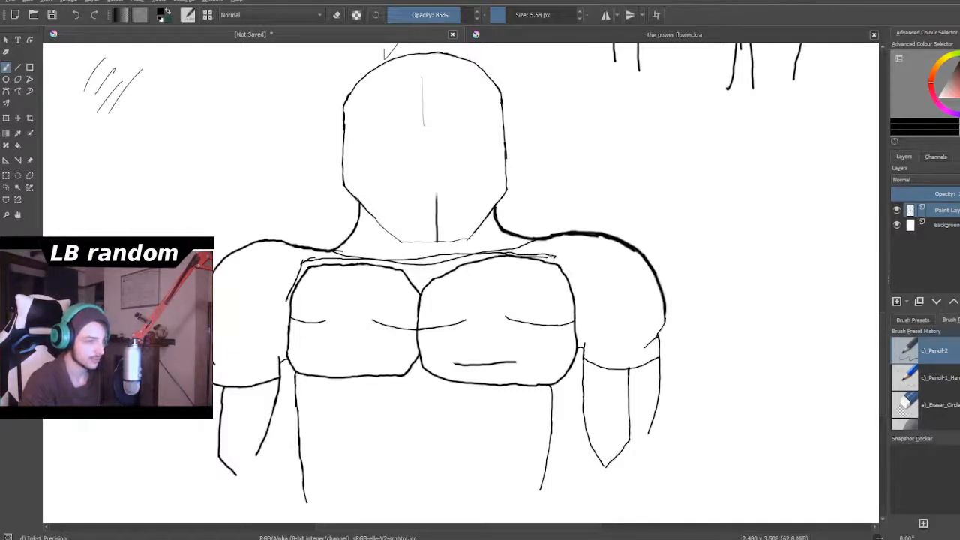
pyautogui.moveTo(569, 296); pyautogui.dragTo(572, 317)
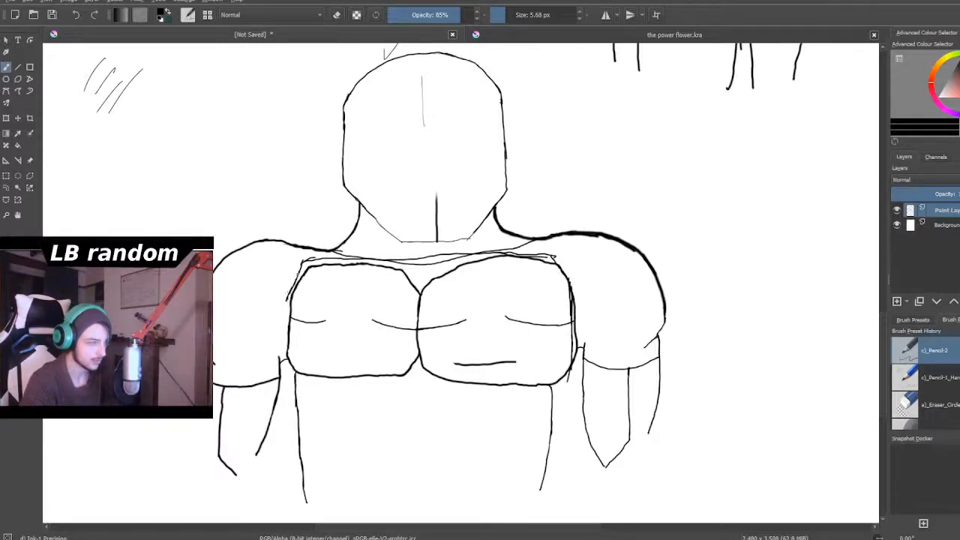
pyautogui.moveTo(298, 263); pyautogui.dragTo(284, 306)
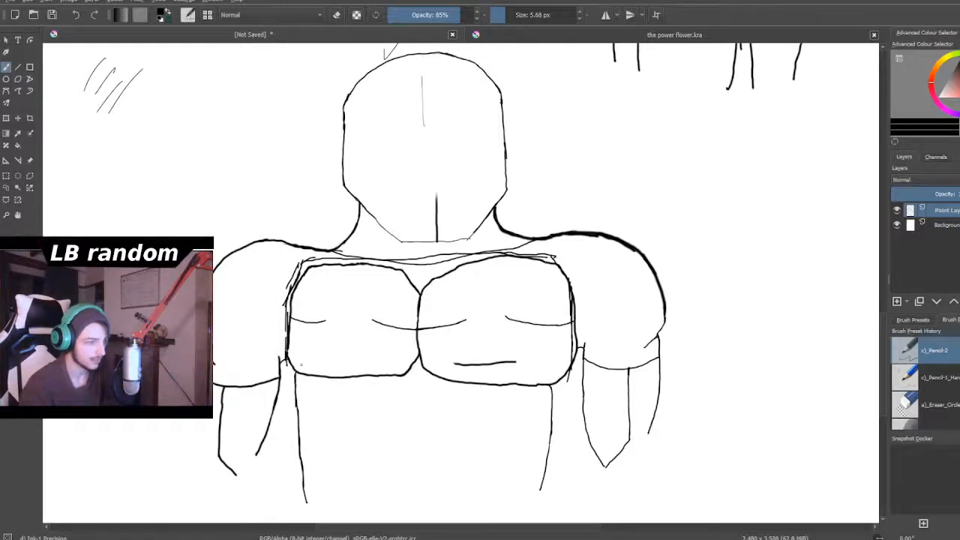
# - Reinforce the chest's right outer edge and extend short slanted strokes from both lower outer corners toward the torso sides
pyautogui.scroll(1, 301, 365)
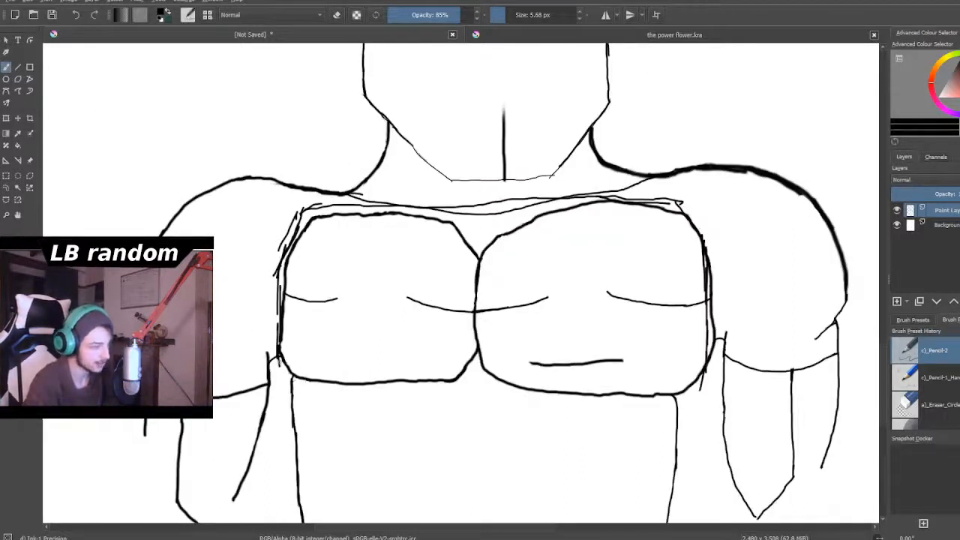
pyautogui.moveTo(293, 383); pyautogui.dragTo(302, 392)
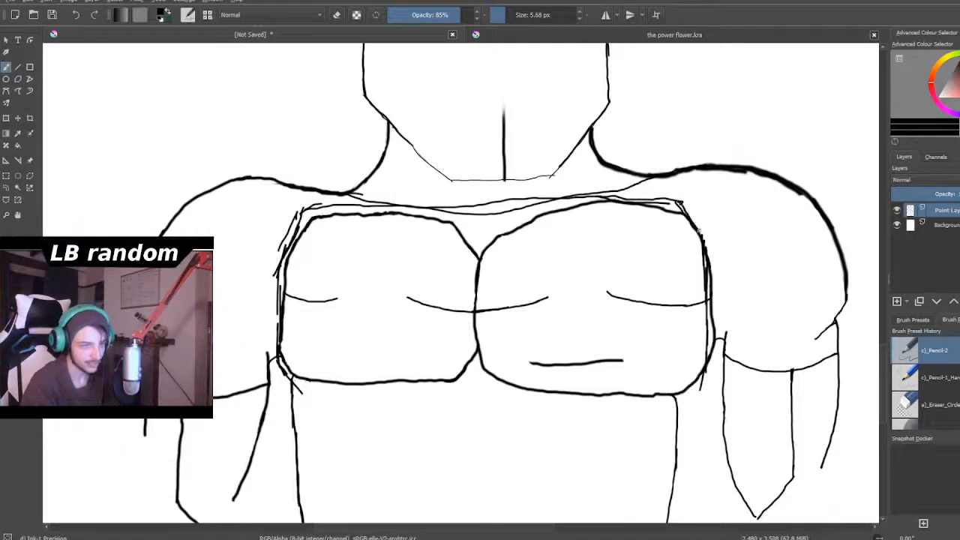
pyautogui.moveTo(712, 241); pyautogui.dragTo(711, 257)
pyautogui.moveTo(711, 295); pyautogui.dragTo(711, 339)
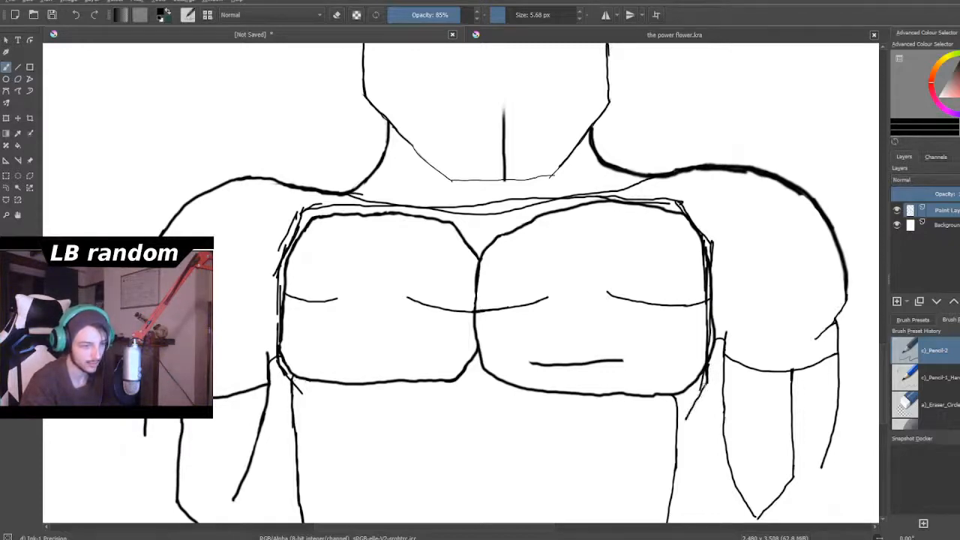
pyautogui.moveTo(685, 417); pyautogui.dragTo(668, 445)
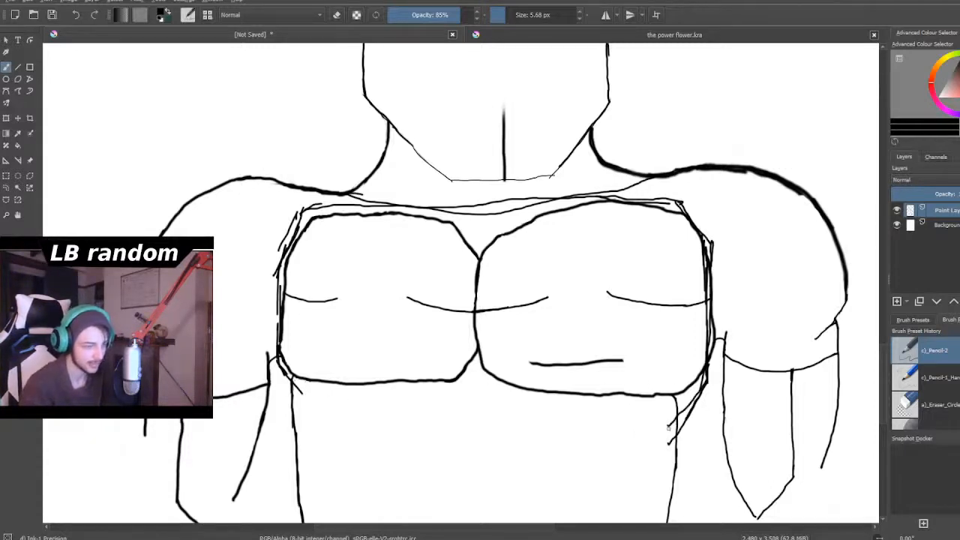
# - Draw a second torso side line just inside each existing one, running from below the chest to the waist
pyautogui.scroll(-4, 669, 426)
pyautogui.scroll(4, 663, 459)
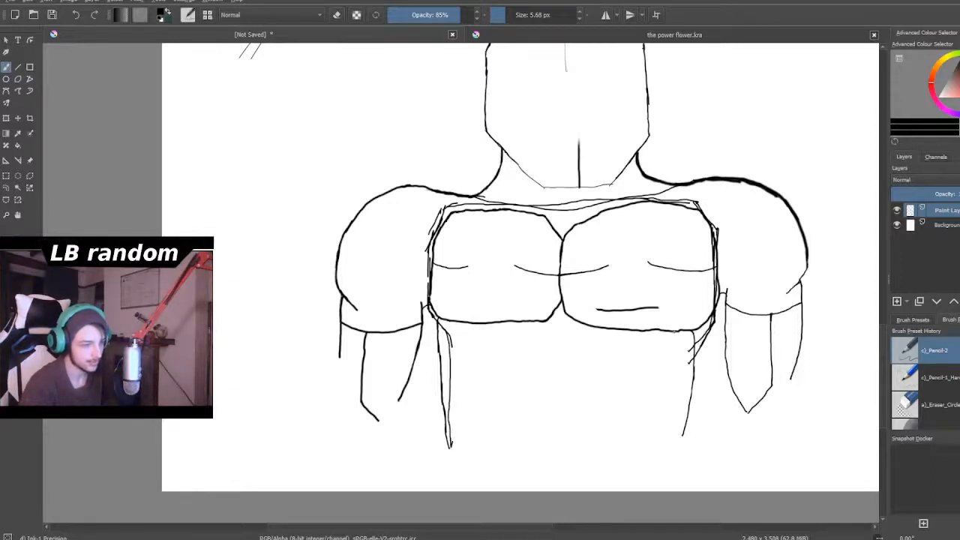
pyautogui.moveTo(681, 405); pyautogui.dragTo(674, 450)
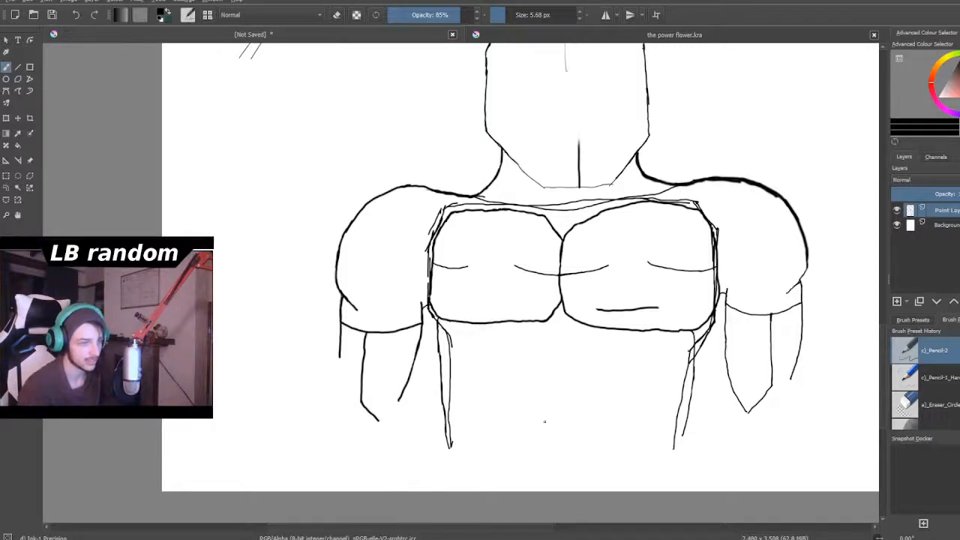
pyautogui.scroll(-2, 545, 420)
pyautogui.scroll(3, 504, 380)
pyautogui.scroll(1, 426, 362)
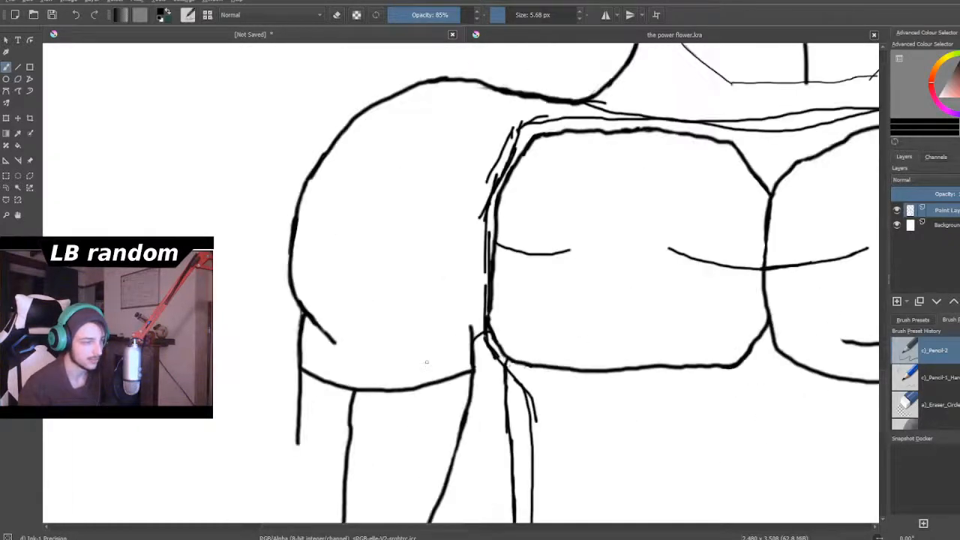
# - Extend the outer line of the large figure's forearm on the page's left side further down toward the wrist
pyautogui.scroll(-3, 421, 372)
pyautogui.scroll(3, 413, 382)
pyautogui.scroll(2, 414, 383)
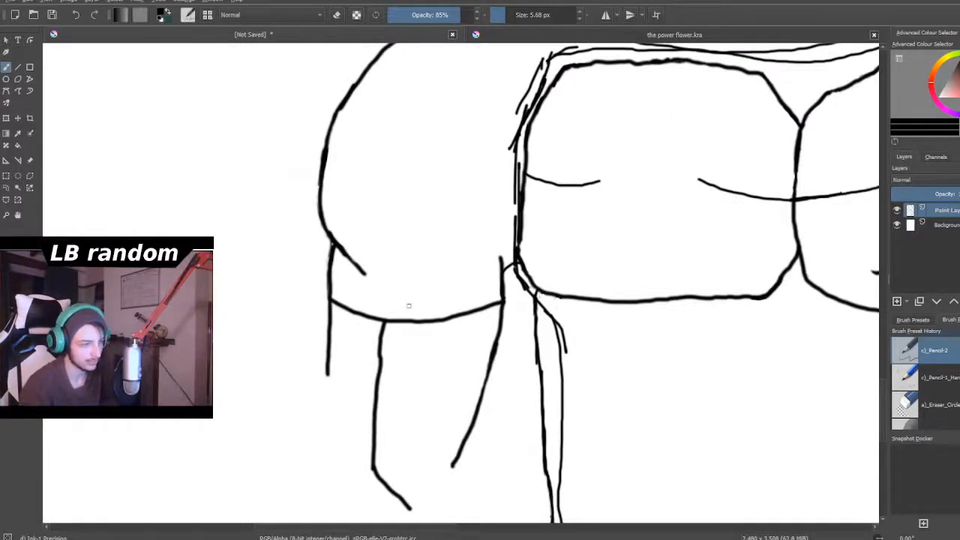
pyautogui.scroll(-5, 463, 288)
pyautogui.scroll(4, 559, 247)
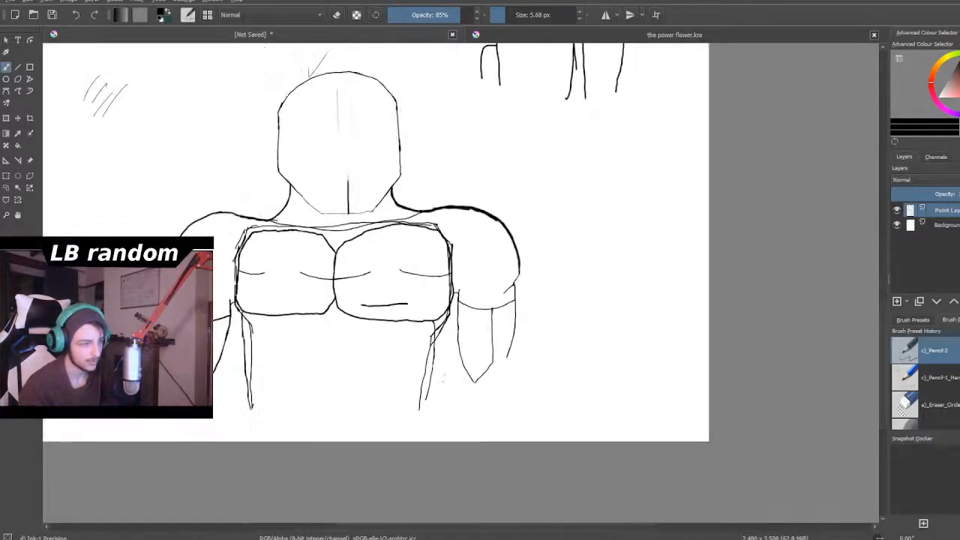
pyautogui.scroll(-3, 185, 372)
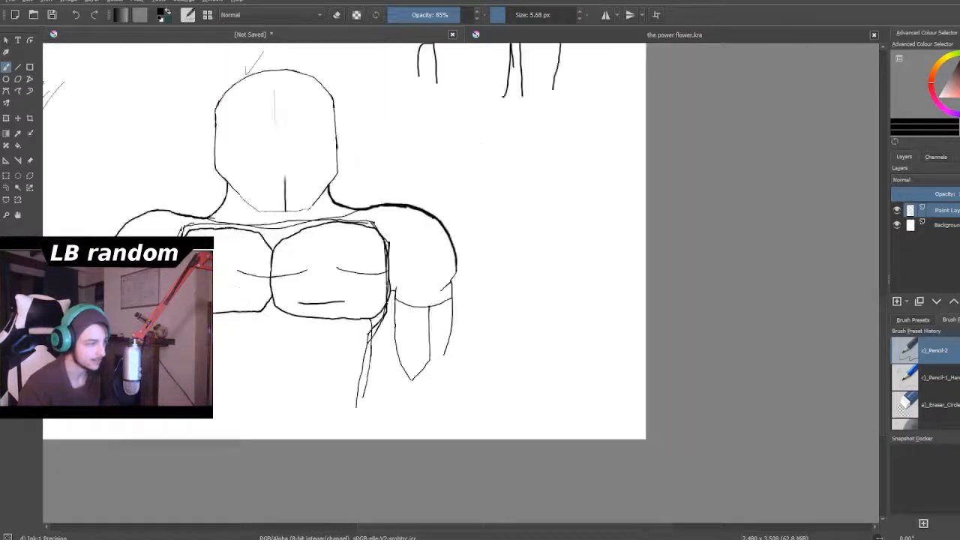
pyautogui.scroll(5, 152, 362)
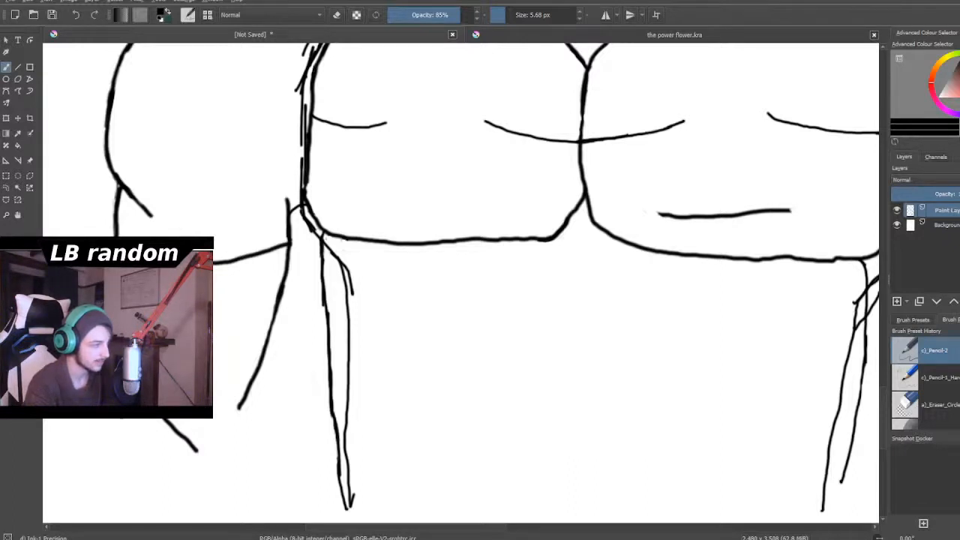
pyautogui.moveTo(119, 421)
pyautogui.mouseDown()
pyautogui.moveTo(125, 458)
pyautogui.moveTo(126, 510)
pyautogui.mouseUp()
pyautogui.scroll(-5, 143, 469)
pyautogui.scroll(5, 154, 497)
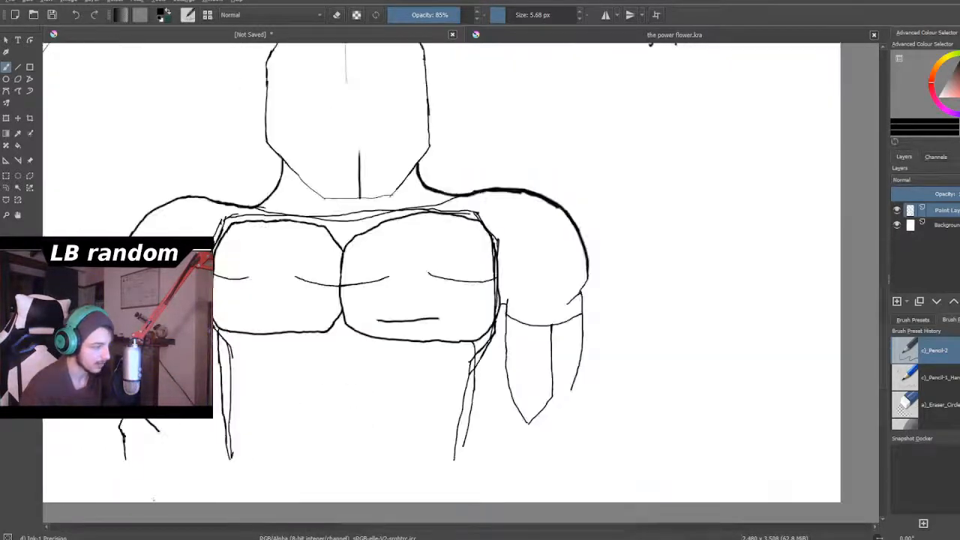
pyautogui.scroll(2, 154, 497)
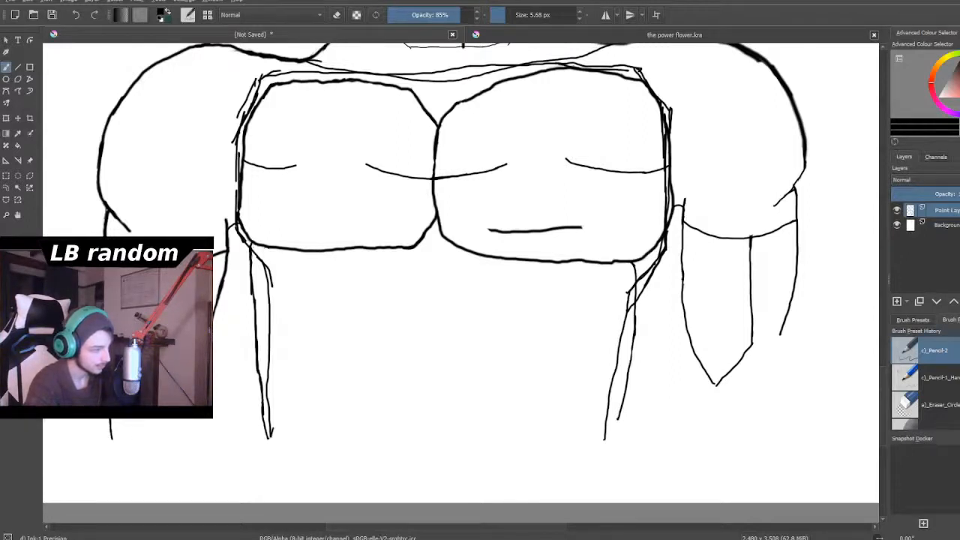
pyautogui.moveTo(111, 419); pyautogui.dragTo(131, 448)
pyautogui.moveTo(131, 449)
pyautogui.mouseDown()
pyautogui.moveTo(123, 453)
pyautogui.moveTo(150, 461)
pyautogui.mouseUp()
pyautogui.moveTo(150, 461); pyautogui.dragTo(190, 473)
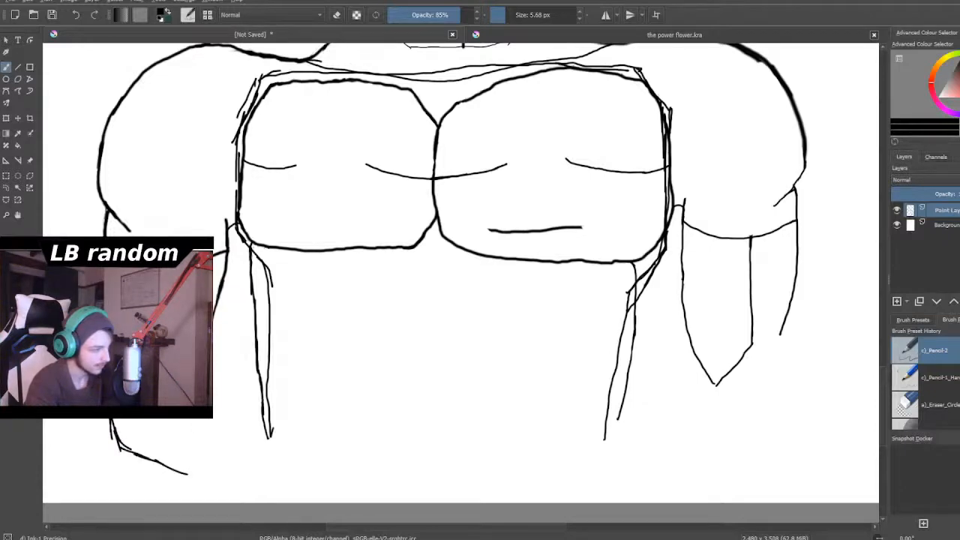
pyautogui.moveTo(211, 420); pyautogui.dragTo(228, 463)
pyautogui.moveTo(228, 462); pyautogui.dragTo(234, 472)
pyautogui.moveTo(172, 465); pyautogui.dragTo(207, 493)
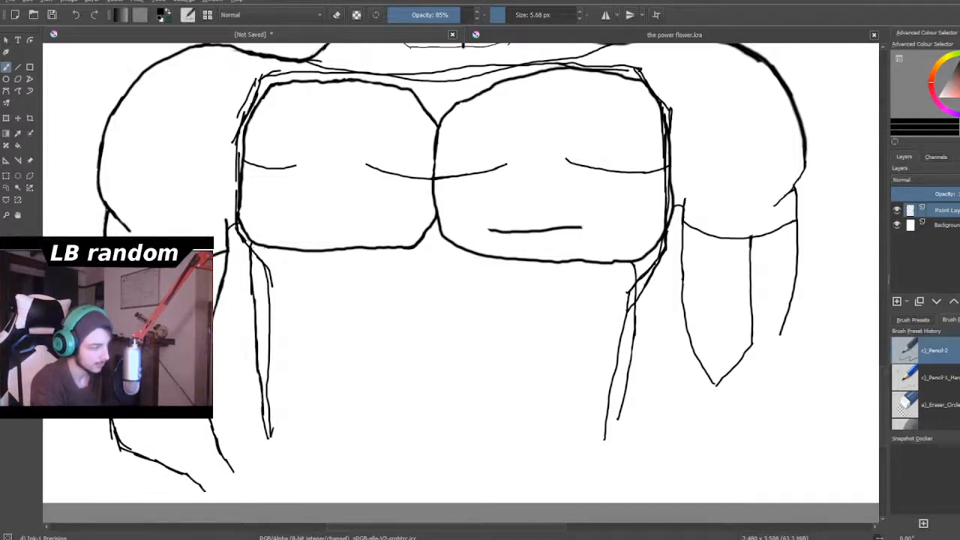
pyautogui.hotkey('ctrl', 'z')
pyautogui.hotkey('ctrl', 'z')
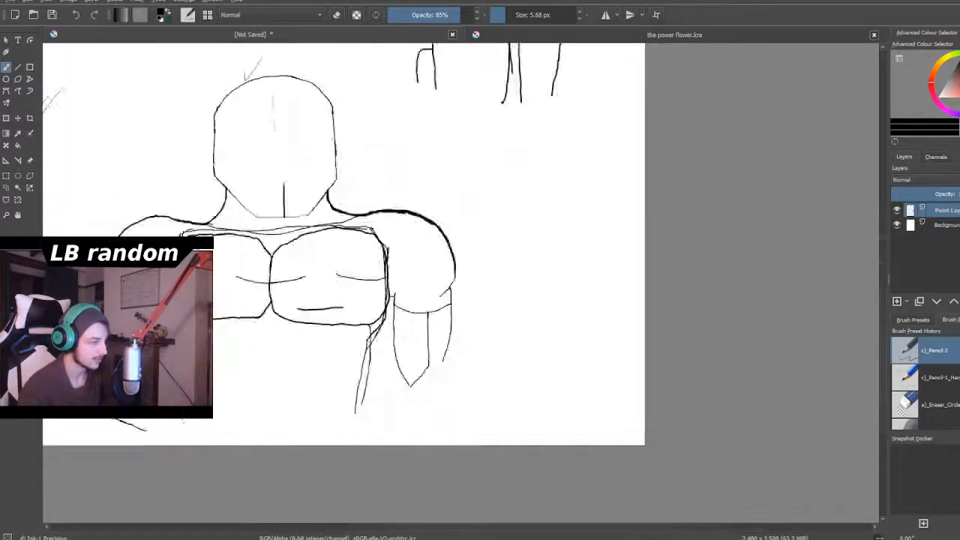
pyautogui.scroll(2, 435, 252)
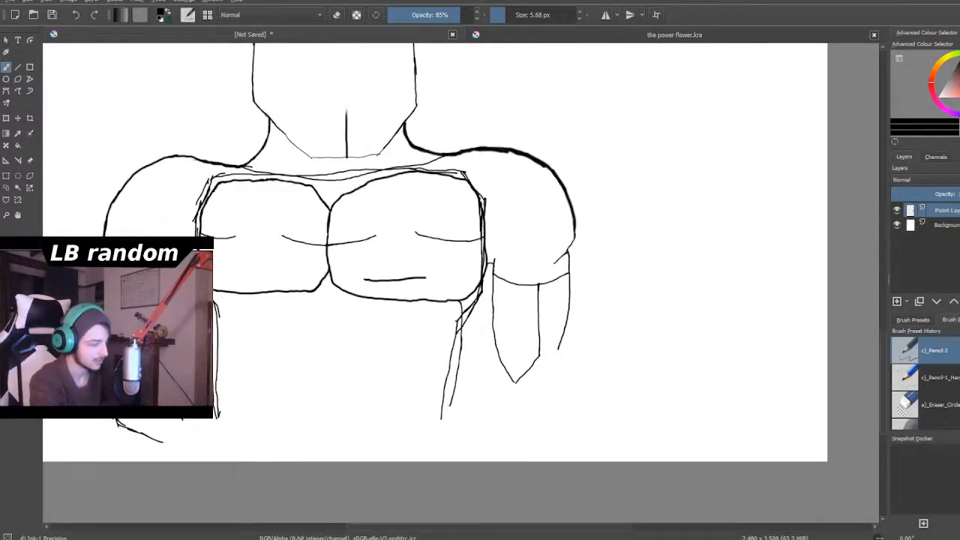
pyautogui.hotkey('ctrl', 'z')
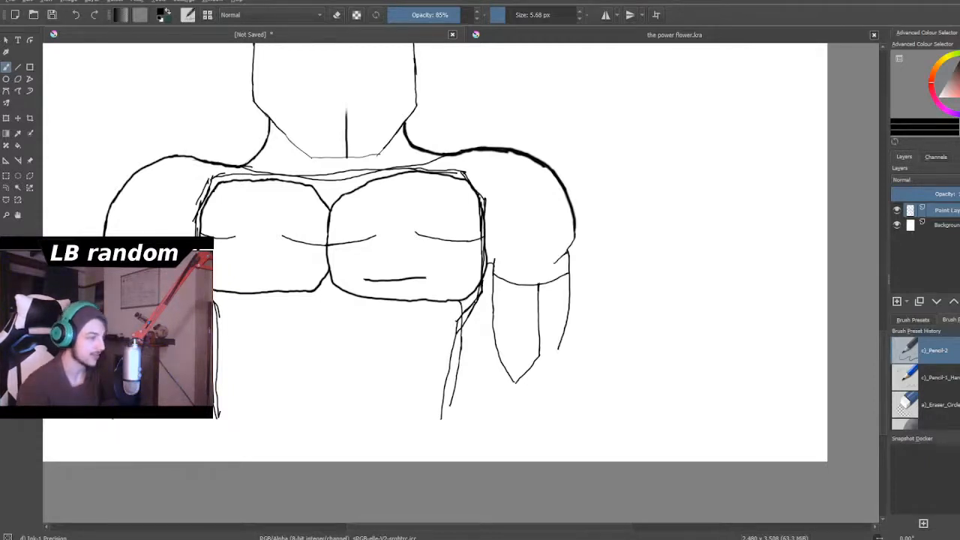
# - Sketch the lower end of the left-side forearm, lengthening its outer line and bending both edges diagonally inward, with the inner edge turning down
pyautogui.scroll(3, 101, 397)
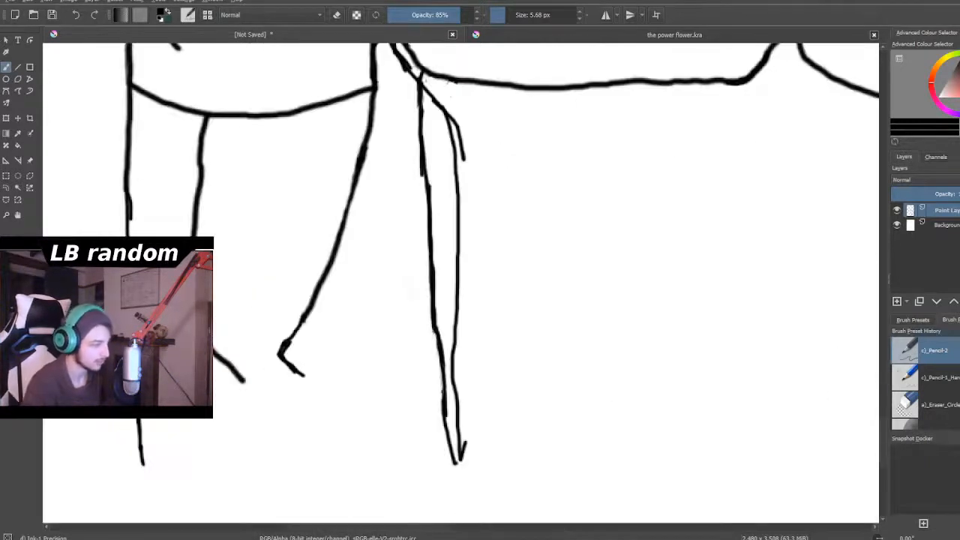
pyautogui.moveTo(139, 425); pyautogui.dragTo(135, 499)
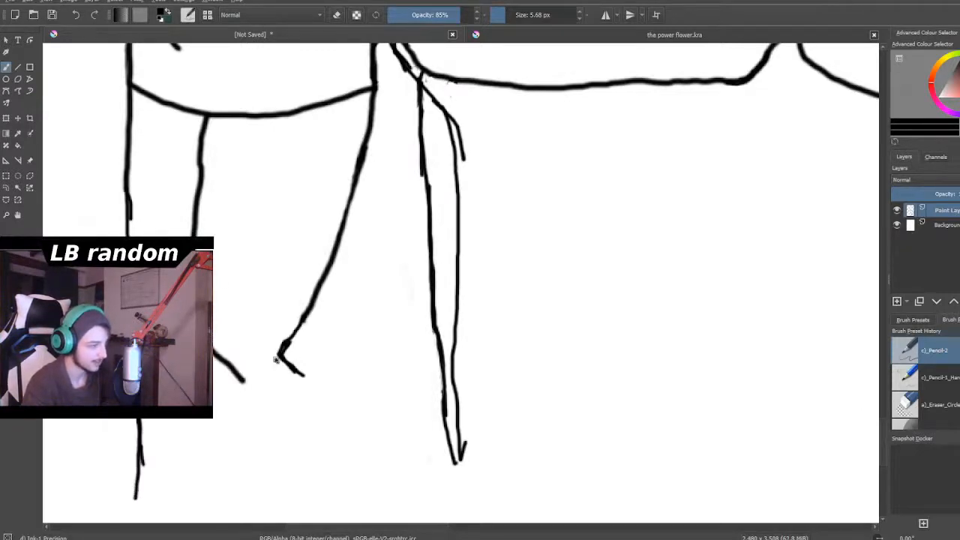
pyautogui.moveTo(273, 359); pyautogui.dragTo(360, 420)
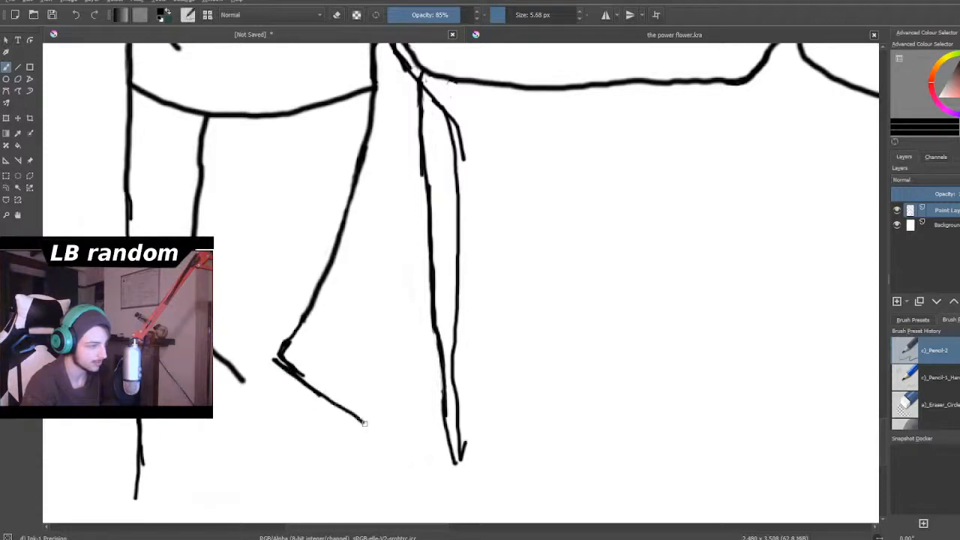
pyautogui.scroll(-3, 359, 418)
pyautogui.scroll(2, 355, 416)
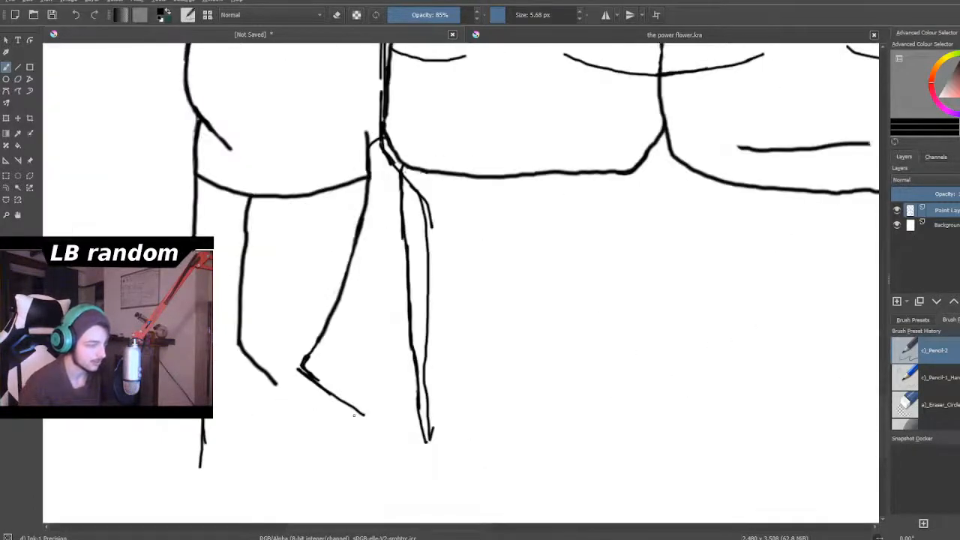
pyautogui.hotkey('ctrl', 'z')
pyautogui.hotkey('ctrl', 'z')
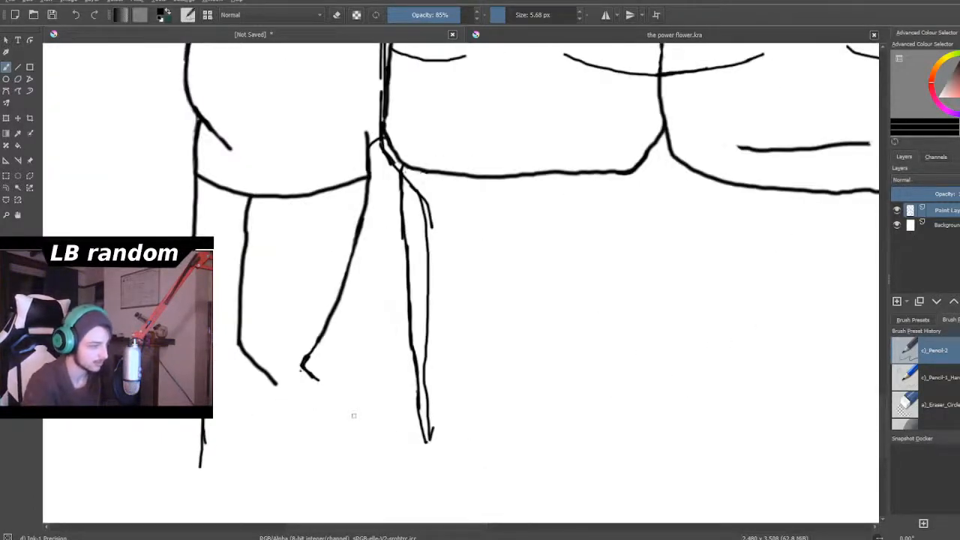
pyautogui.moveTo(301, 368); pyautogui.dragTo(343, 412)
pyautogui.moveTo(199, 465); pyautogui.dragTo(268, 515)
pyautogui.moveTo(341, 405); pyautogui.dragTo(363, 485)
# - Extend the right-side forearm's outer line with an inward bend and short outward end, and reinforce the pointed tip of the adjacent forearm shape
pyautogui.press('2')
pyautogui.scroll(1, 364, 483)
pyautogui.scroll(-2, 377, 511)
pyautogui.scroll(2, 377, 512)
pyautogui.scroll(-2, 636, 442)
pyautogui.scroll(5, 636, 441)
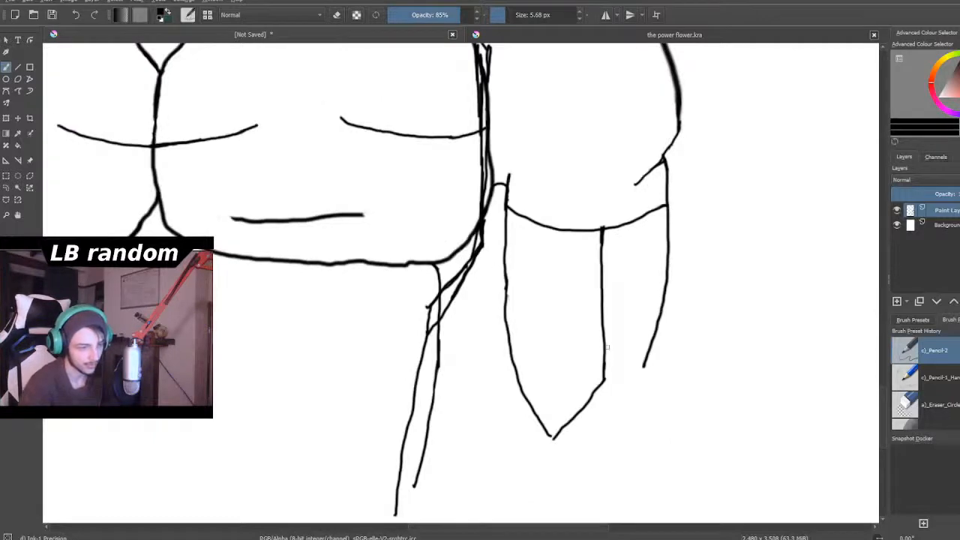
pyautogui.moveTo(648, 357)
pyautogui.mouseDown()
pyautogui.moveTo(633, 421)
pyautogui.moveTo(648, 453)
pyautogui.mouseUp()
pyautogui.scroll(-5, 649, 452)
pyautogui.scroll(1, 648, 451)
pyautogui.scroll(6, 650, 462)
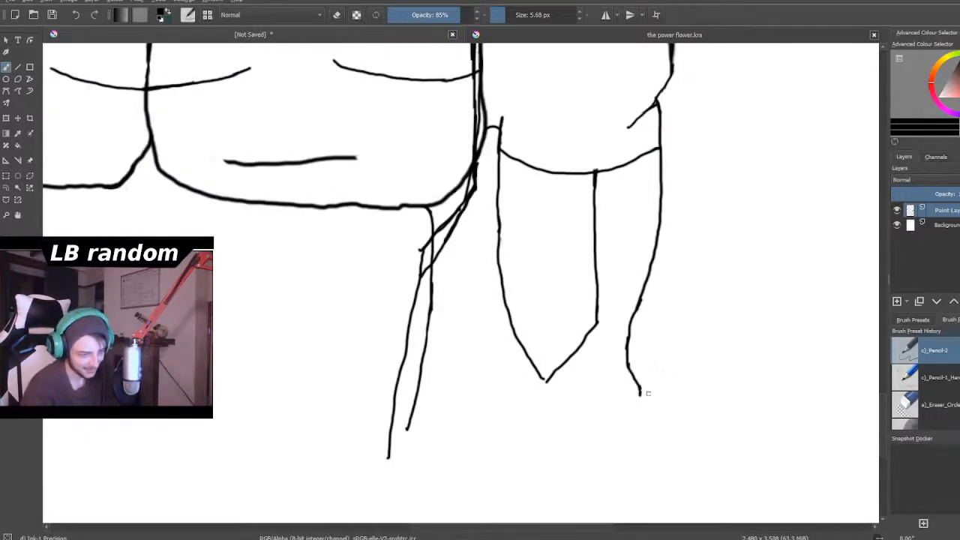
pyautogui.moveTo(539, 373); pyautogui.dragTo(547, 387)
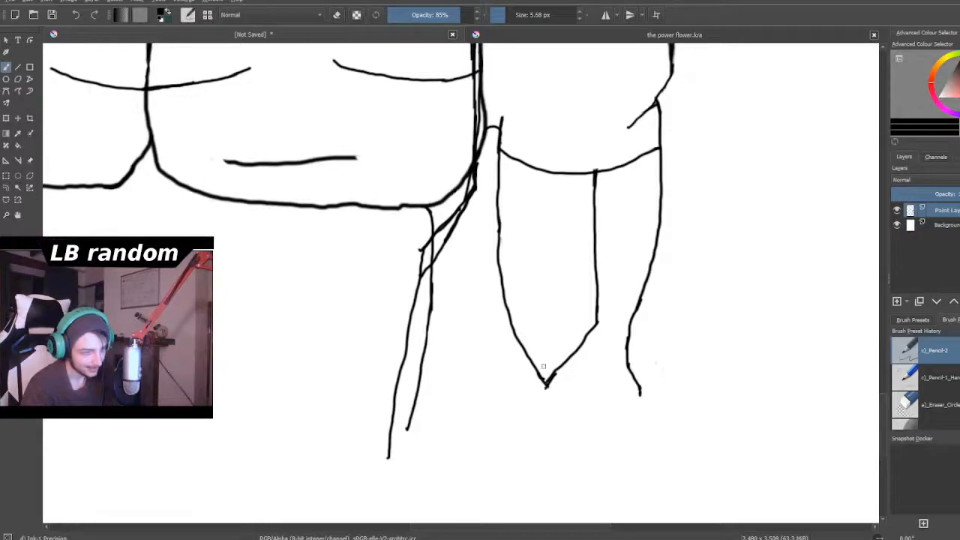
pyautogui.scroll(-6, 529, 287)
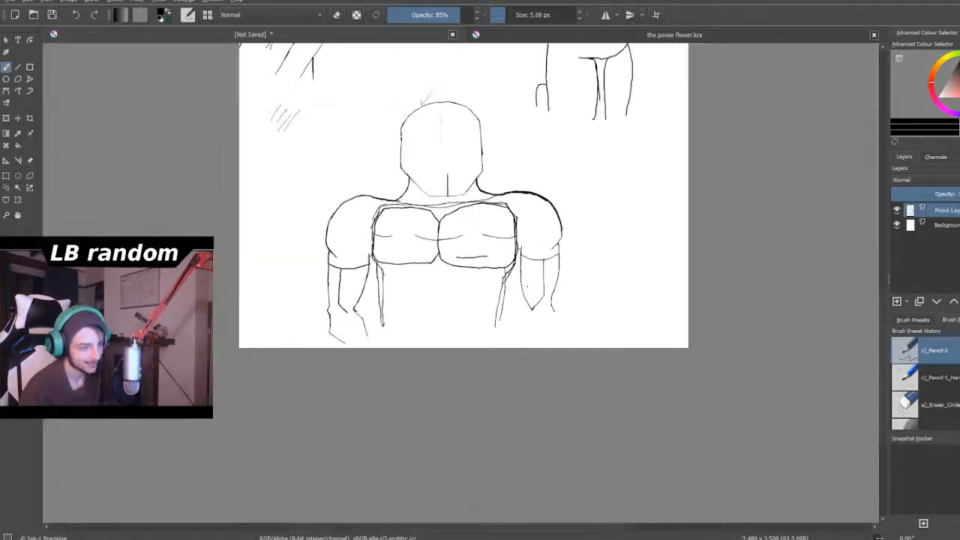
pyautogui.scroll(-3, 458, 145)
pyautogui.scroll(6, 480, 135)
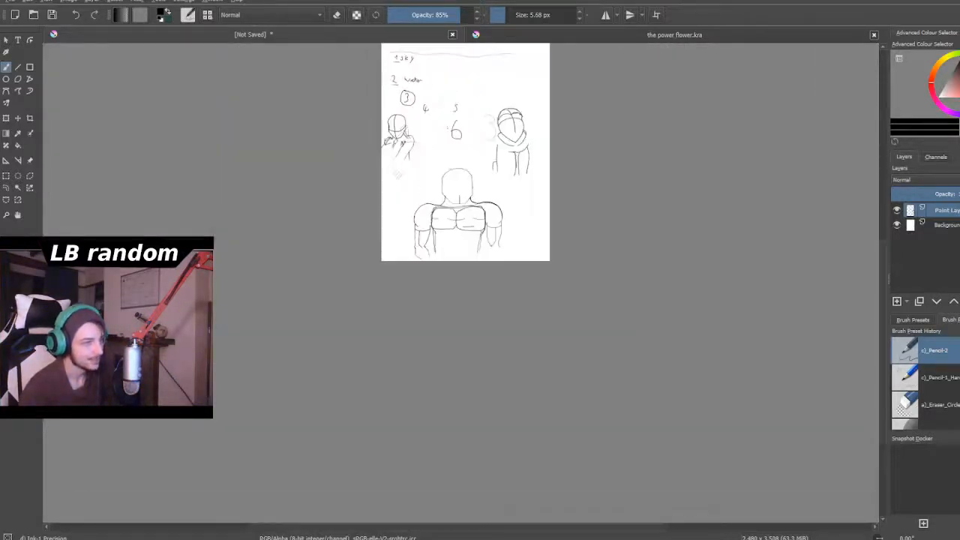
# - Draw neck and rounded shoulder lines on both sides of the collared upper-right figure, running from the jaw through the collar to the upper arms
pyautogui.scroll(6, 516, 136)
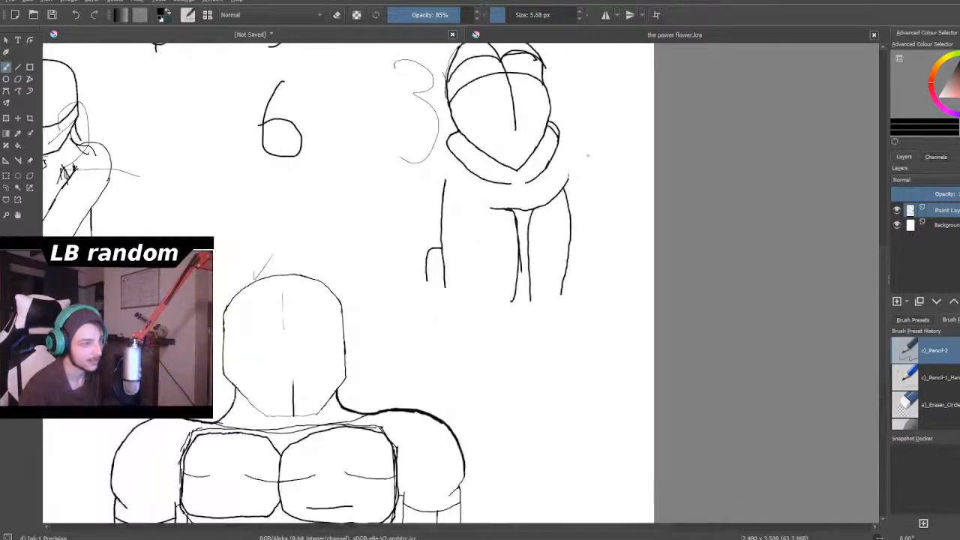
pyautogui.scroll(2, 568, 174)
pyautogui.scroll(2, 559, 170)
pyautogui.scroll(-2, 525, 171)
pyautogui.scroll(2, 511, 171)
pyautogui.scroll(-2, 496, 171)
pyautogui.scroll(2, 496, 171)
pyautogui.scroll(-2, 497, 173)
pyautogui.scroll(2, 497, 176)
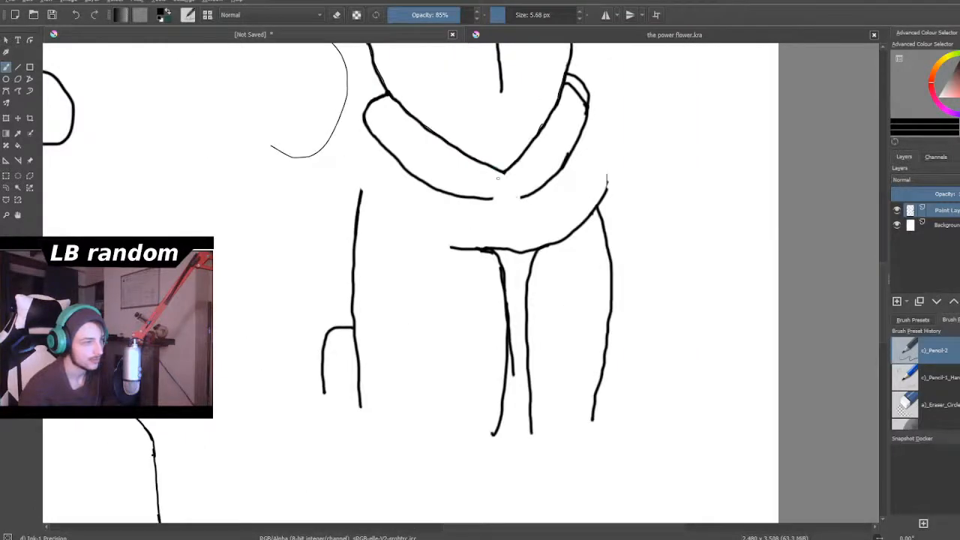
pyautogui.scroll(-2, 497, 178)
pyautogui.scroll(2, 488, 289)
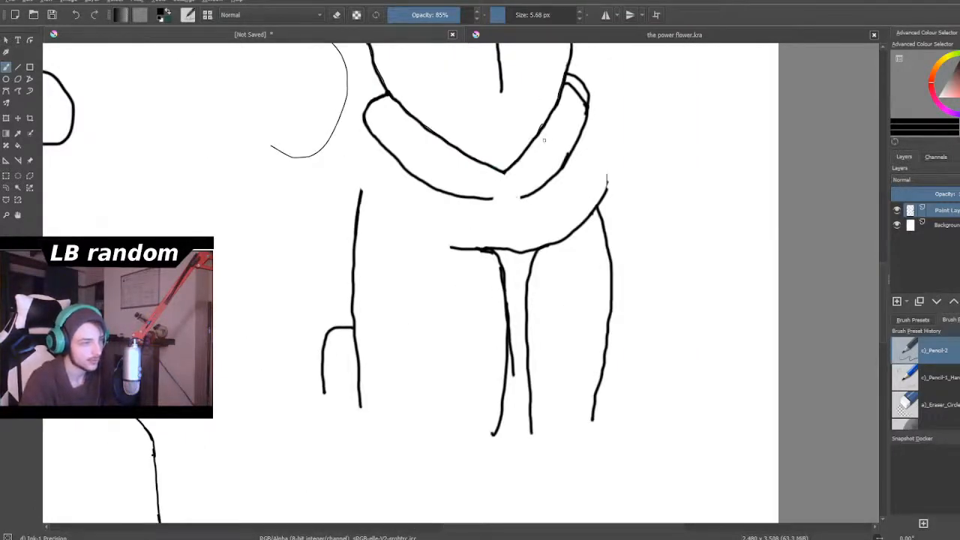
pyautogui.moveTo(542, 127); pyautogui.dragTo(556, 204)
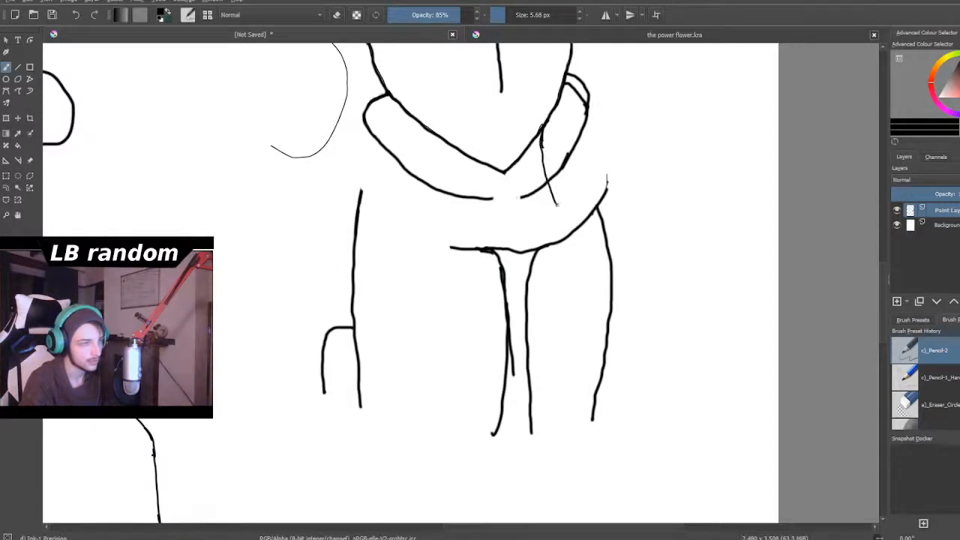
pyautogui.moveTo(541, 137)
pyautogui.mouseDown()
pyautogui.moveTo(550, 166)
pyautogui.moveTo(592, 160)
pyautogui.moveTo(566, 157)
pyautogui.moveTo(599, 164)
pyautogui.moveTo(623, 230)
pyautogui.mouseUp()
pyautogui.moveTo(432, 134)
pyautogui.mouseDown()
pyautogui.moveTo(427, 161)
pyautogui.moveTo(405, 171)
pyautogui.mouseUp()
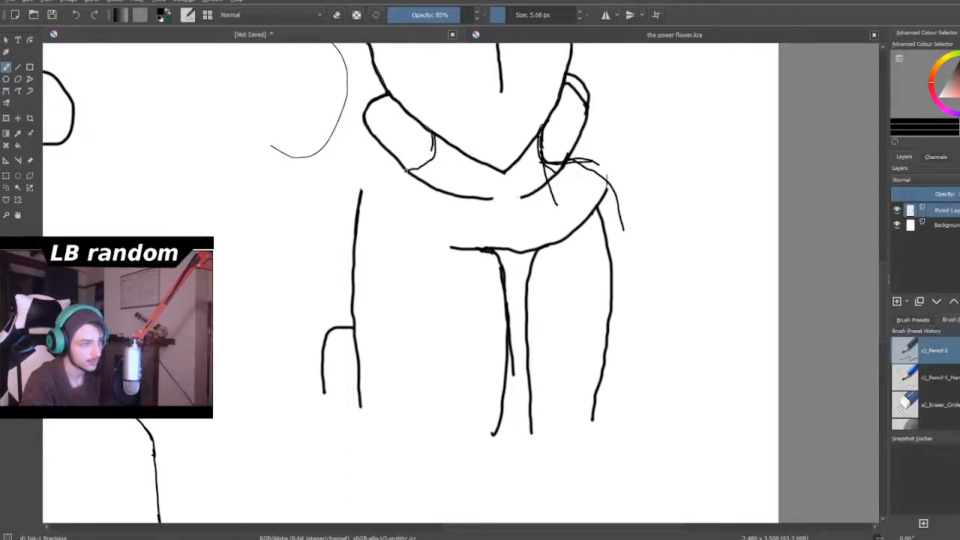
pyautogui.moveTo(433, 138)
pyautogui.mouseDown()
pyautogui.moveTo(411, 168)
pyautogui.moveTo(383, 164)
pyautogui.moveTo(364, 176)
pyautogui.moveTo(375, 167)
pyautogui.moveTo(354, 194)
pyautogui.moveTo(345, 246)
pyautogui.mouseUp()
# - Draw long curved torso side lines inside both arms of the collared figure, flaring outward at their lower ends
pyautogui.moveTo(410, 226)
pyautogui.mouseDown()
pyautogui.moveTo(440, 307)
pyautogui.moveTo(447, 368)
pyautogui.moveTo(430, 430)
pyautogui.mouseUp()
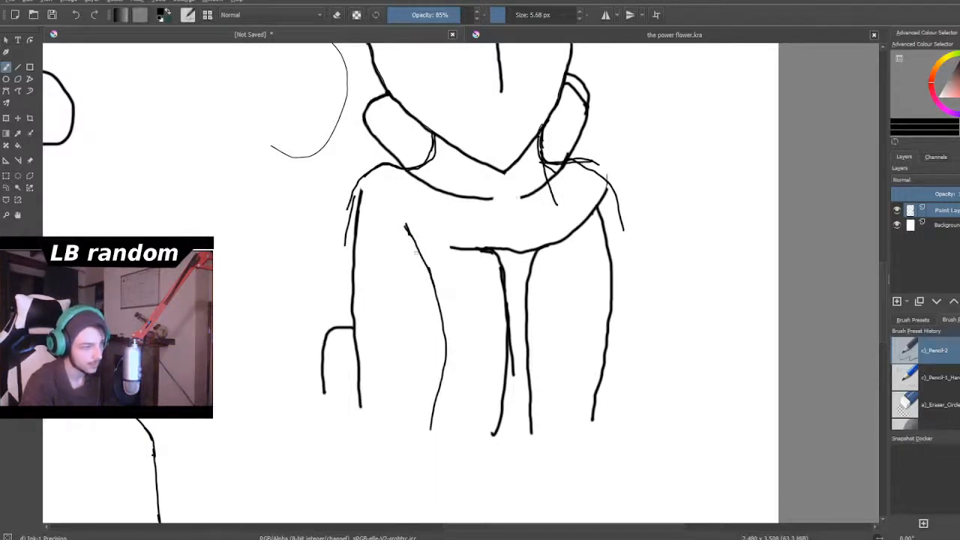
pyautogui.moveTo(444, 341); pyautogui.dragTo(421, 450)
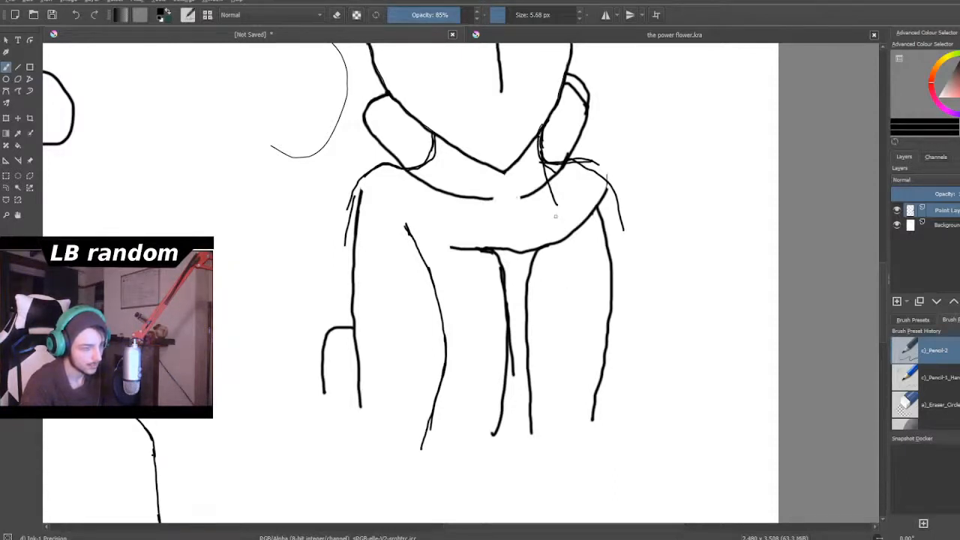
pyautogui.moveTo(565, 214)
pyautogui.mouseDown()
pyautogui.moveTo(561, 238)
pyautogui.moveTo(570, 211)
pyautogui.moveTo(561, 307)
pyautogui.mouseUp()
pyautogui.moveTo(570, 215)
pyautogui.mouseDown()
pyautogui.moveTo(559, 309)
pyautogui.moveTo(570, 382)
pyautogui.moveTo(604, 434)
pyautogui.mouseUp()
# - Examine the collared figure's new neck, shoulder and torso lines at different magnifications
pyautogui.scroll(-6, 604, 434)
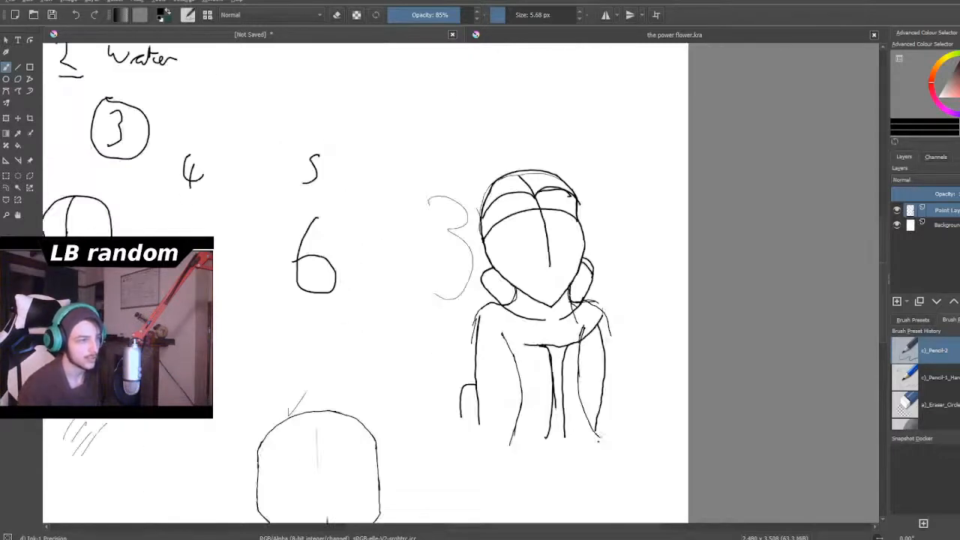
pyautogui.scroll(1, 610, 476)
pyautogui.scroll(-2, 610, 476)
pyautogui.scroll(3, 610, 475)
pyautogui.rightClick(610, 473)
pyautogui.click(471, 468)
pyautogui.scroll(-2, 474, 456)
pyautogui.scroll(3, 485, 406)
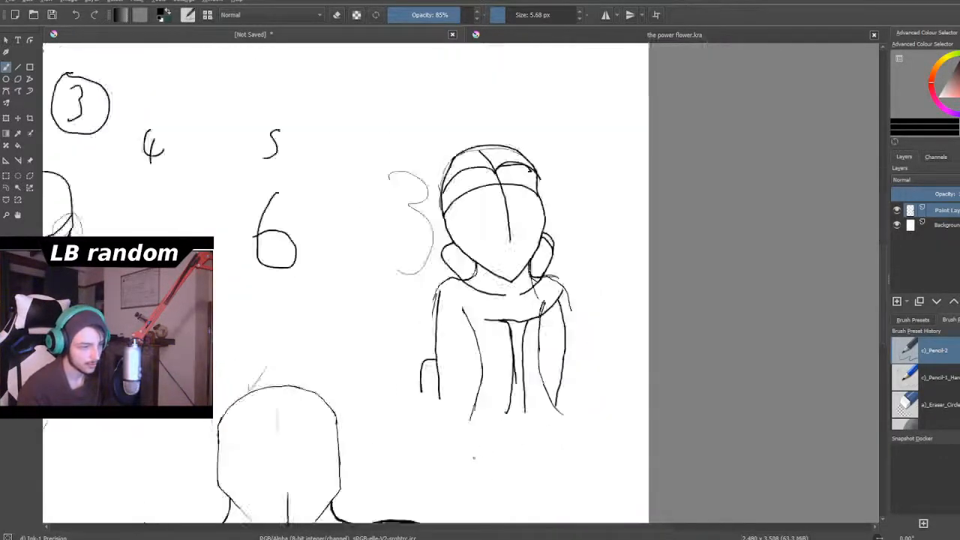
pyautogui.scroll(-1, 487, 403)
pyautogui.scroll(-1, 487, 403)
pyautogui.scroll(1, 487, 402)
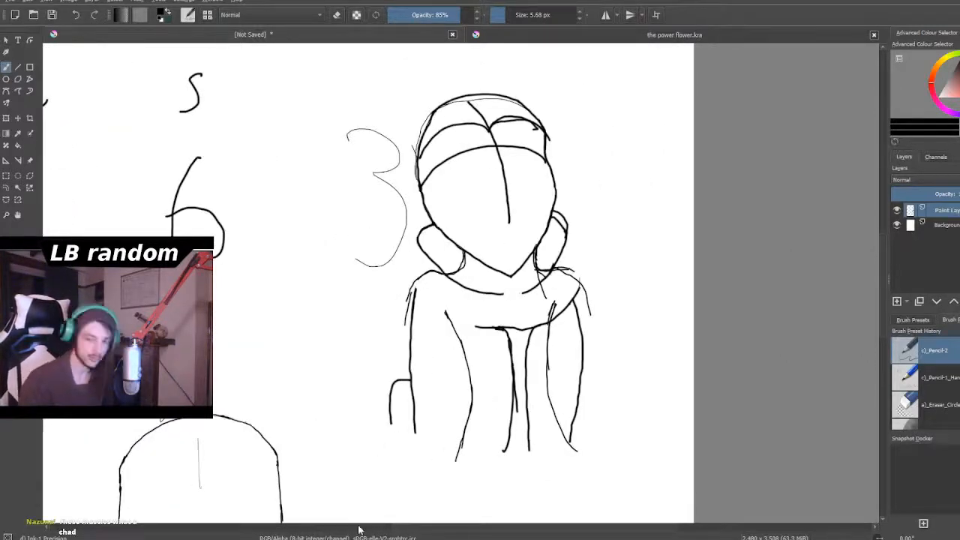
pyautogui.scroll(-1, 379, 353)
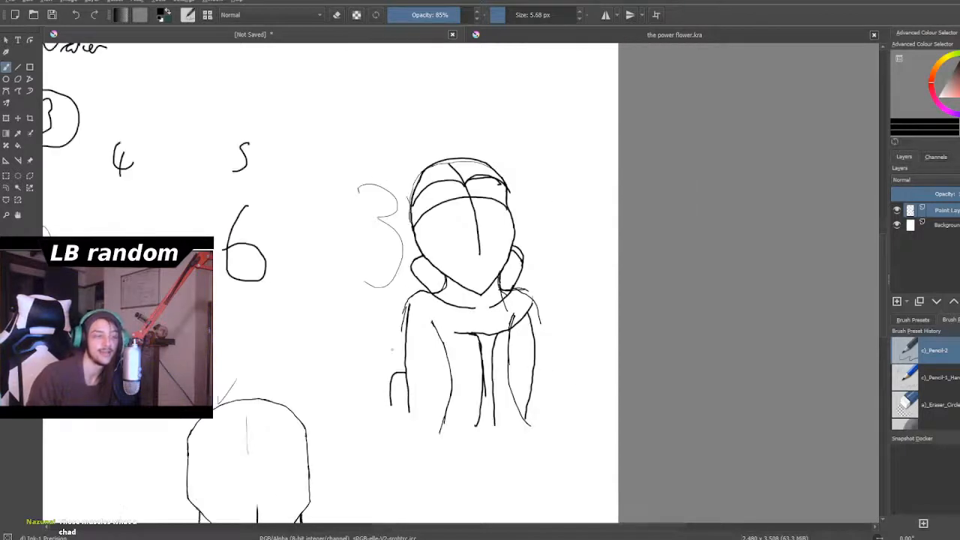
# - Examine the large muscular figure up close and compare it with the other sketches across the page
pyautogui.scroll(-5, 393, 349)
pyautogui.scroll(2, 381, 404)
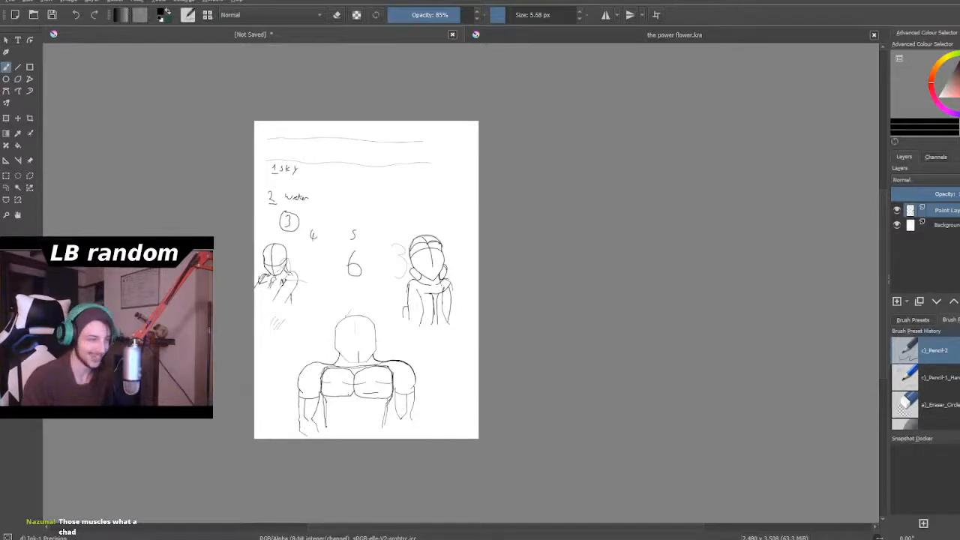
pyautogui.scroll(2, 394, 430)
pyautogui.scroll(-1, 386, 405)
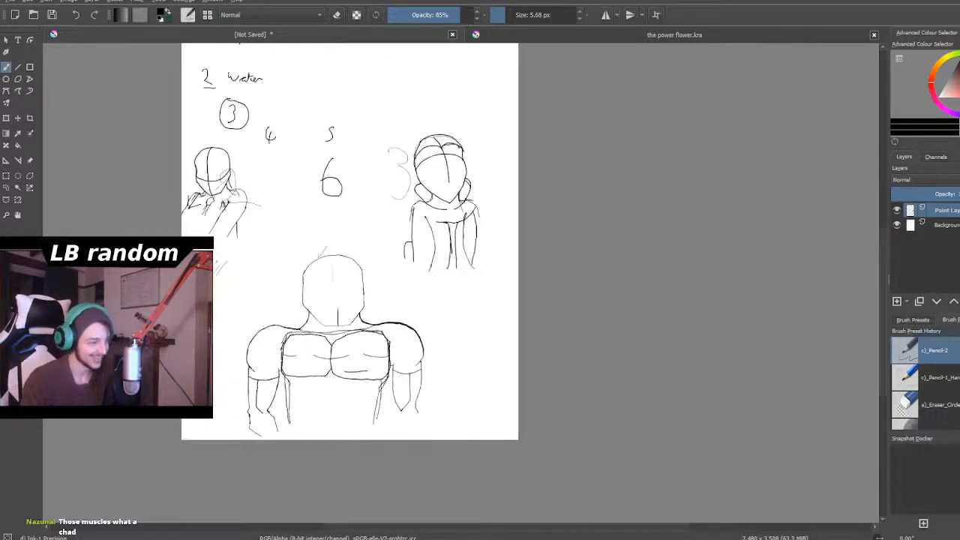
pyautogui.scroll(2, 319, 419)
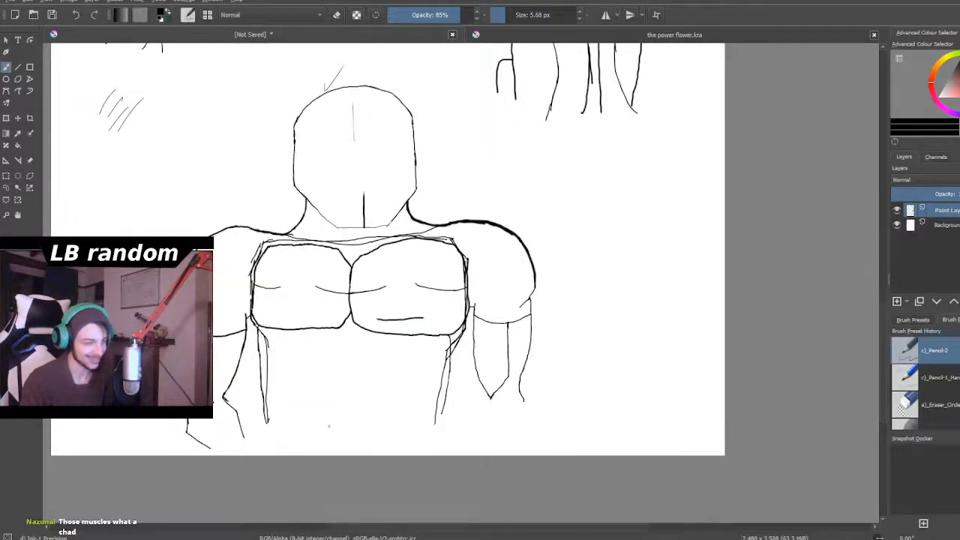
pyautogui.scroll(-2, 327, 413)
pyautogui.scroll(2, 318, 403)
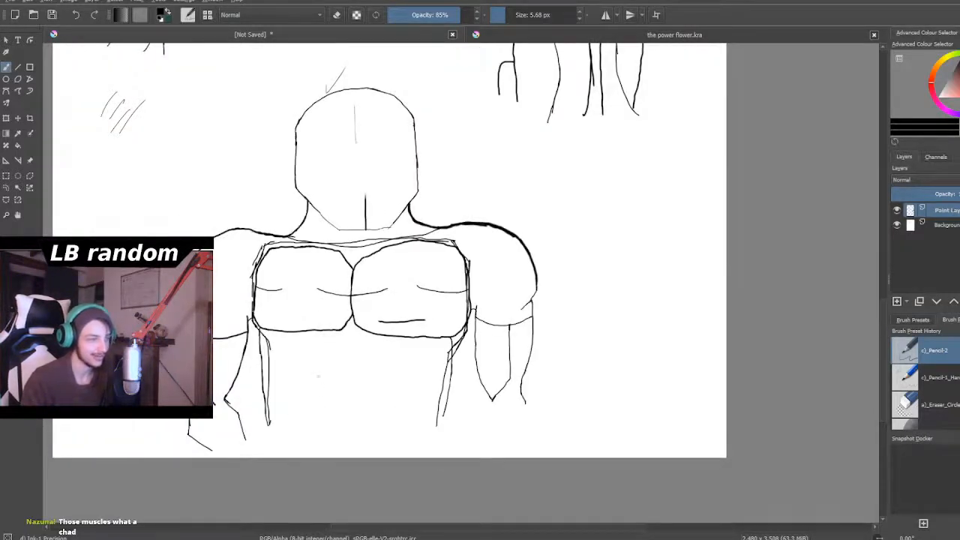
pyautogui.scroll(-1, 318, 377)
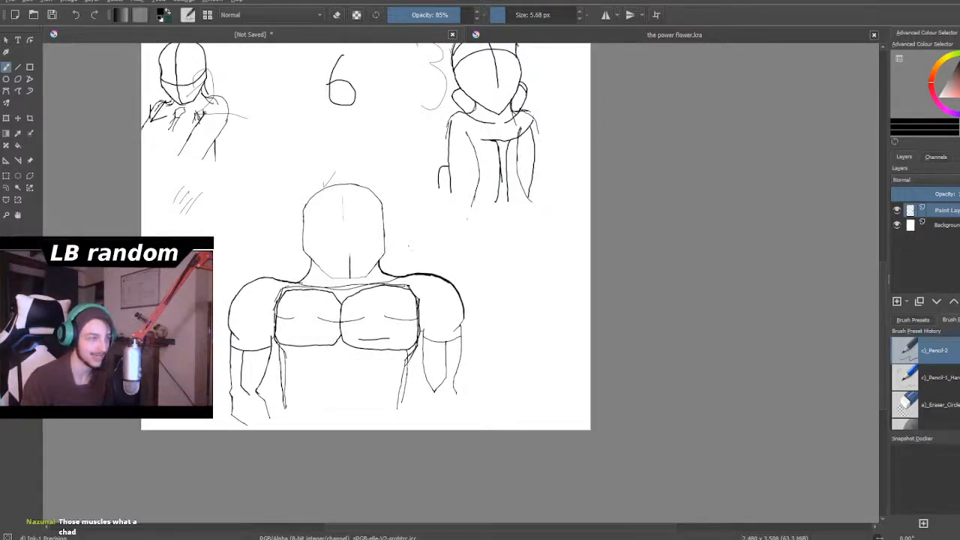
pyautogui.scroll(-1, 349, 267)
pyautogui.scroll(1, 350, 267)
pyautogui.scroll(-1, 350, 267)
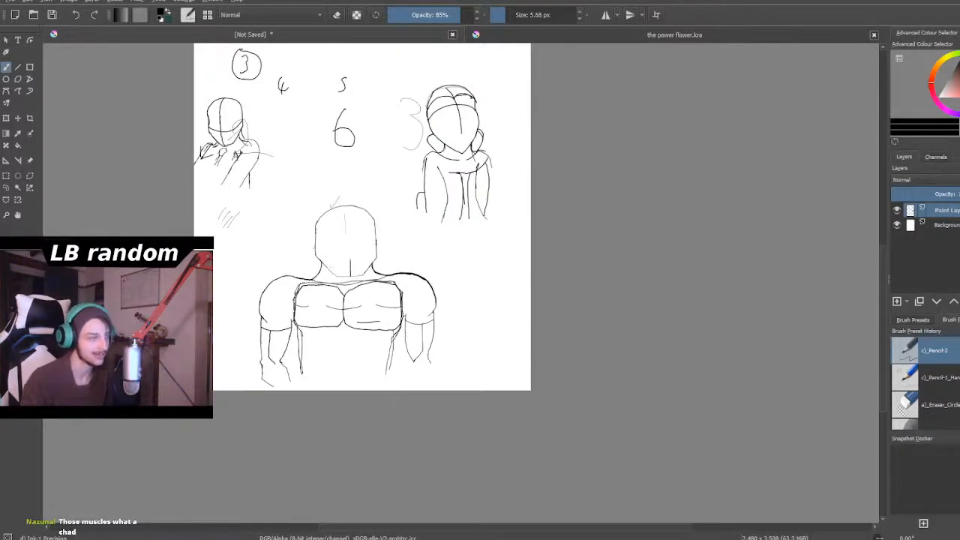
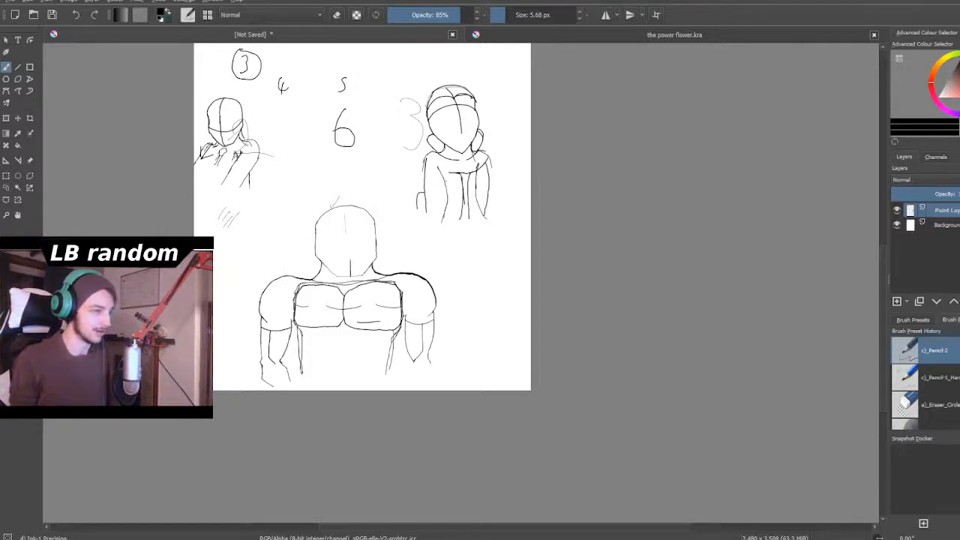
# - Draw additional outer shoulder and upper-arm strokes on the right-hand side of the collared figure
pyautogui.scroll(4, 463, 169)
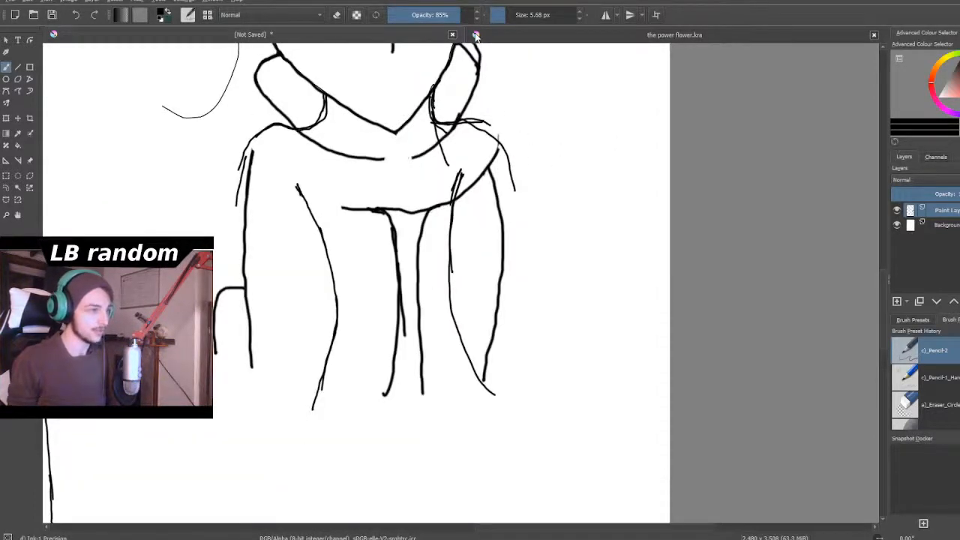
pyautogui.scroll(2, 540, 205)
pyautogui.scroll(-2, 597, 191)
pyautogui.scroll(1, 582, 99)
pyautogui.scroll(1, 582, 100)
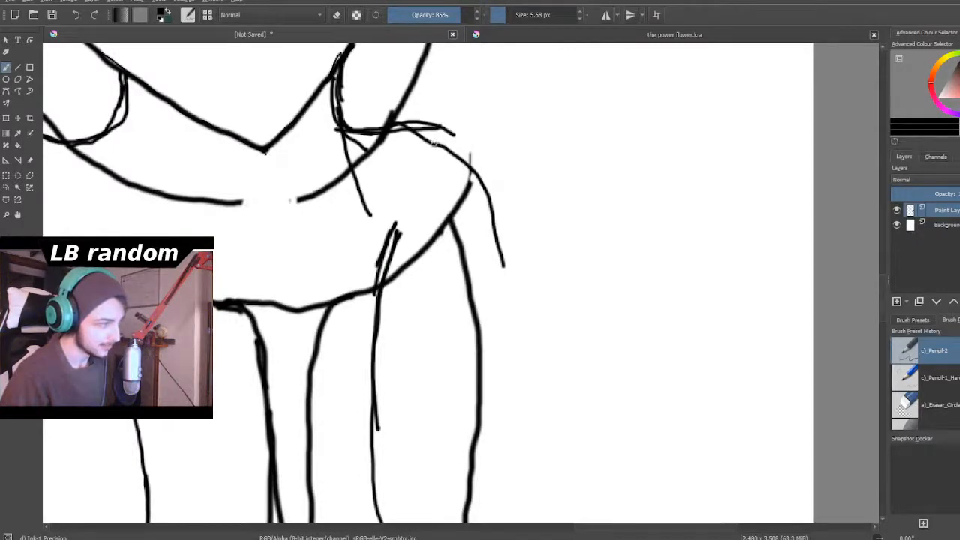
pyautogui.moveTo(453, 148)
pyautogui.mouseDown()
pyautogui.moveTo(509, 203)
pyautogui.moveTo(539, 375)
pyautogui.mouseUp()
pyautogui.moveTo(518, 263)
pyautogui.mouseDown()
pyautogui.moveTo(525, 321)
pyautogui.moveTo(510, 394)
pyautogui.mouseUp()
# - Examine the collared figure's new shoulder strokes up close and against the rest of the page
pyautogui.scroll(-2, 500, 452)
pyautogui.scroll(-3, 461, 397)
pyautogui.scroll(2, 455, 423)
pyautogui.scroll(-3, 434, 433)
pyautogui.scroll(3, 403, 414)
pyautogui.scroll(-4, 403, 414)
pyautogui.scroll(4, 397, 398)
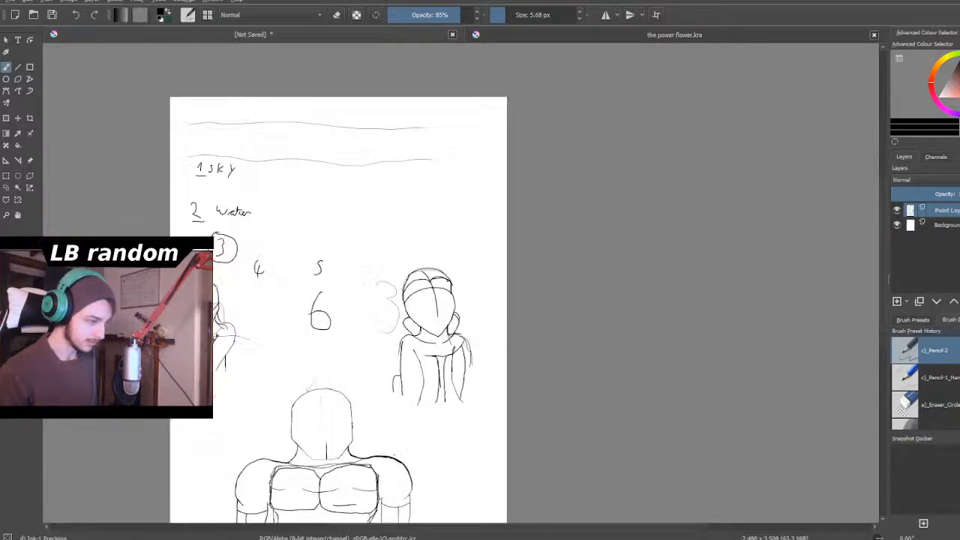
pyautogui.scroll(4, 421, 389)
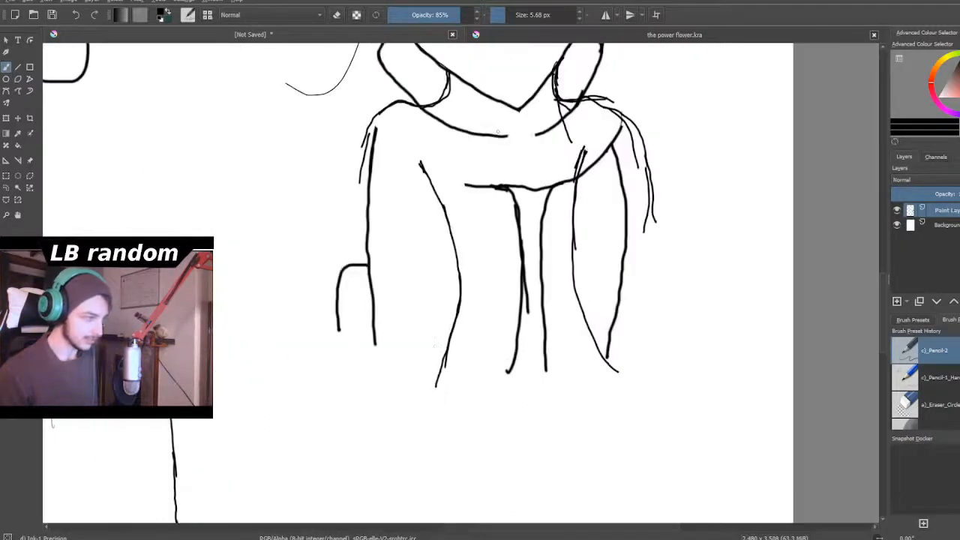
pyautogui.scroll(-3, 645, 210)
pyautogui.scroll(2, 645, 210)
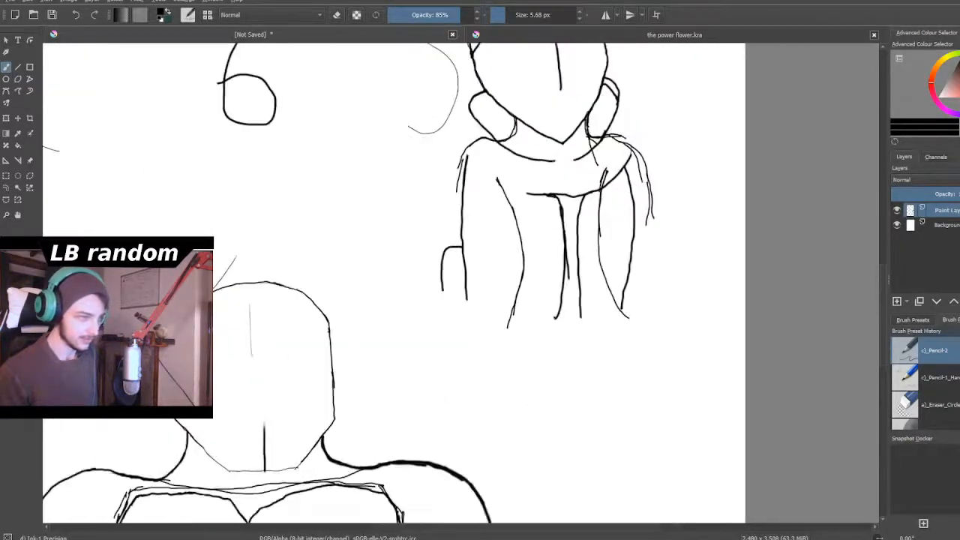
pyautogui.scroll(2, 617, 184)
pyautogui.scroll(-2, 634, 175)
pyautogui.scroll(2, 645, 165)
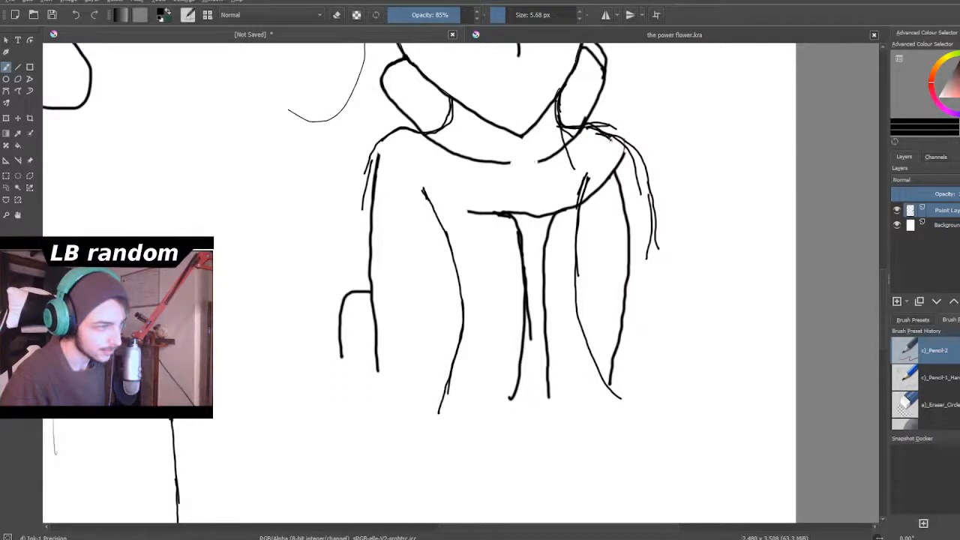
# - Add short downward strokes along the collared figure's right-hand shoulder and inner arm to reposition the arm
pyautogui.moveTo(628, 165); pyautogui.dragTo(634, 194)
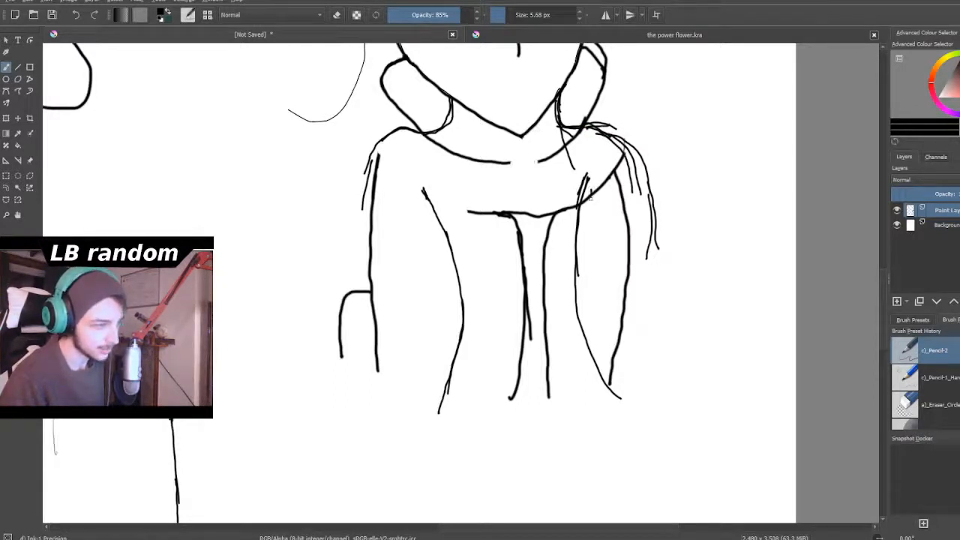
pyautogui.moveTo(586, 186); pyautogui.dragTo(590, 233)
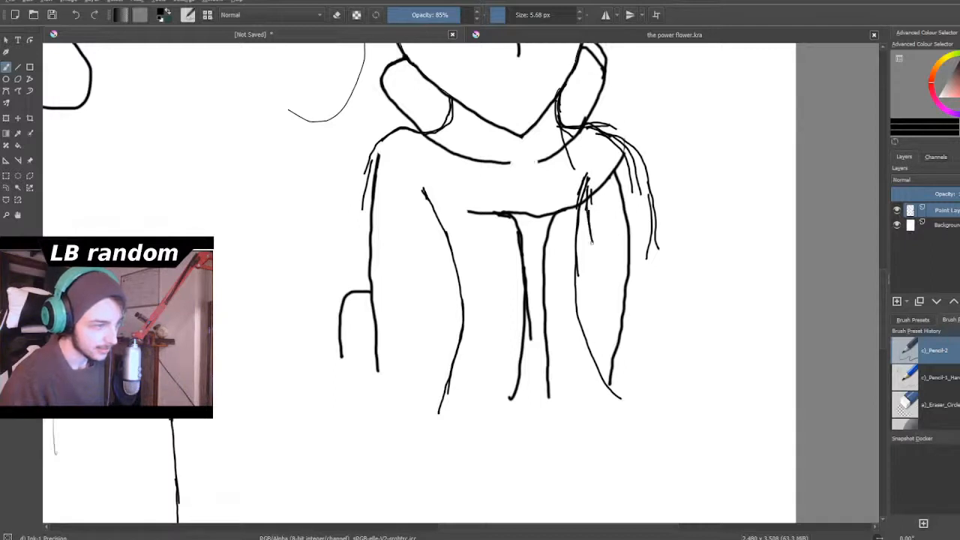
pyautogui.moveTo(632, 184); pyautogui.dragTo(639, 250)
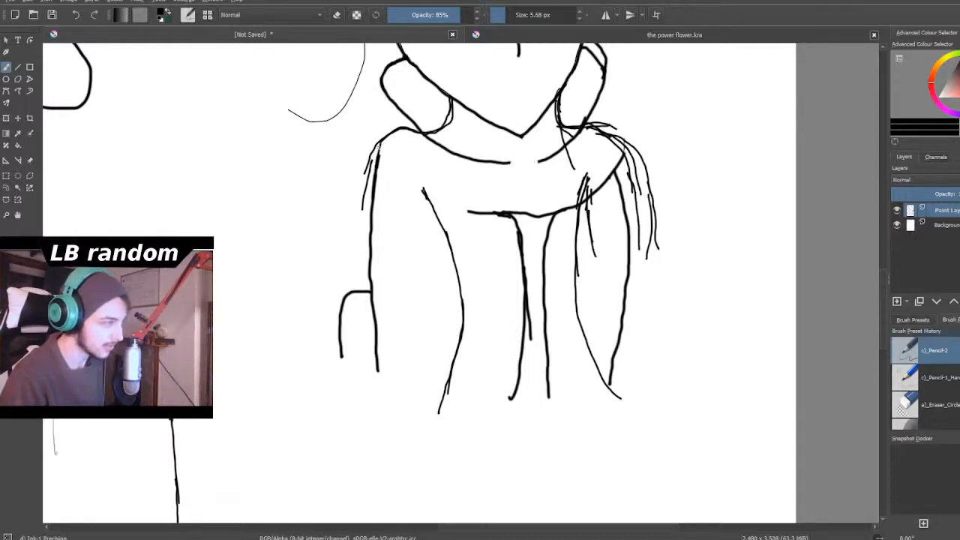
# - Sketch outer and inner upper-arm strokes on the left-hand side of the collared figure, running down from shoulder and armpit
pyautogui.moveTo(373, 161); pyautogui.dragTo(369, 203)
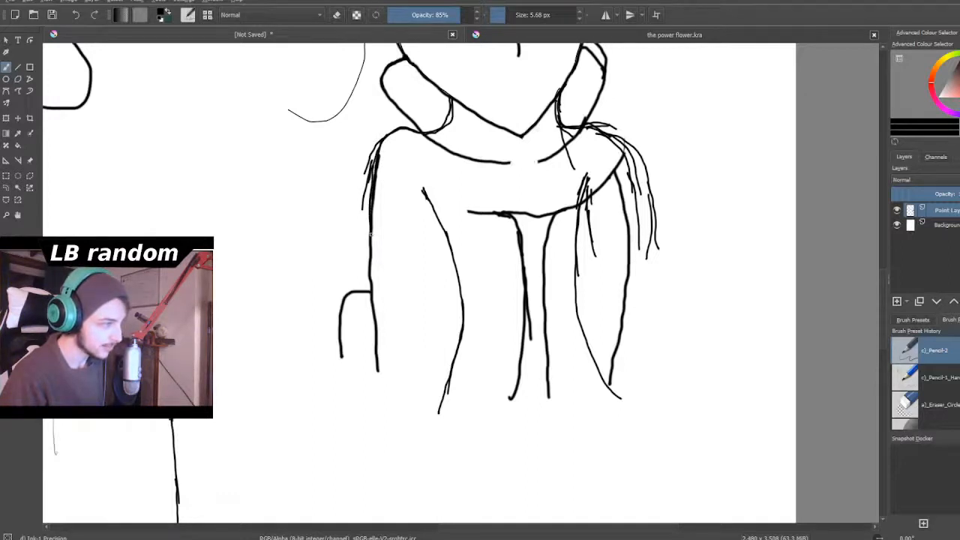
pyautogui.moveTo(372, 241); pyautogui.dragTo(380, 286)
pyautogui.moveTo(424, 194)
pyautogui.mouseDown()
pyautogui.moveTo(427, 237)
pyautogui.moveTo(433, 218)
pyautogui.moveTo(433, 264)
pyautogui.mouseUp()
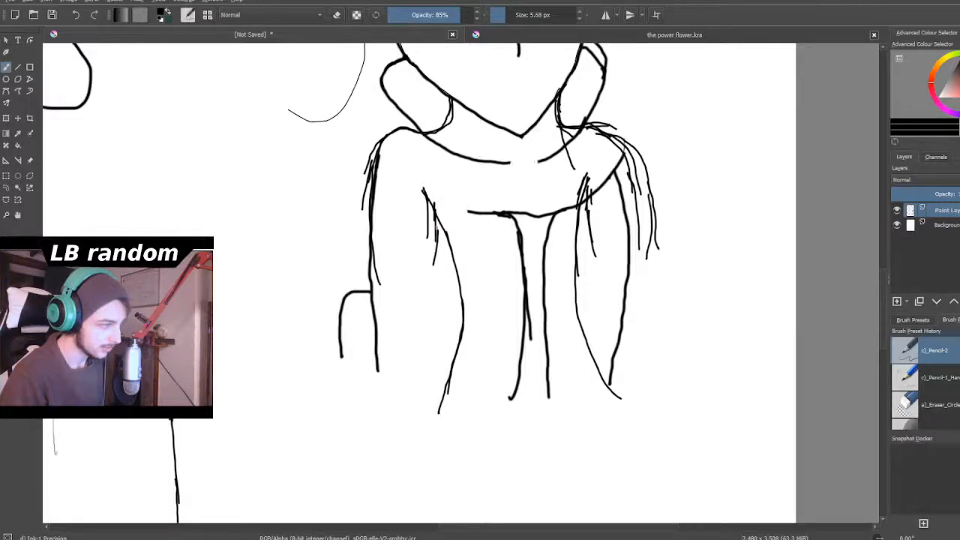
pyautogui.moveTo(433, 214); pyautogui.dragTo(424, 267)
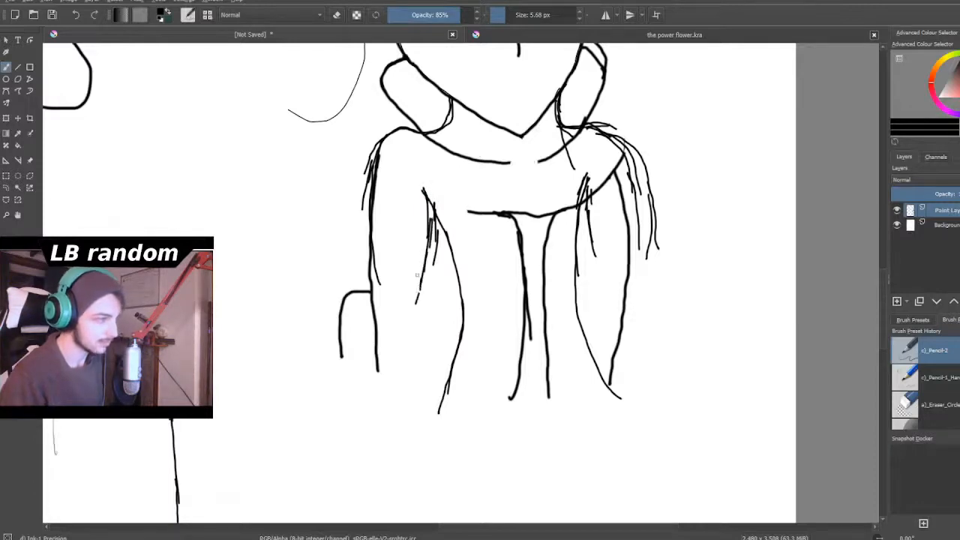
# - Compare the collared figure with the large muscular figure and the other sketches at different magnifications
pyautogui.scroll(-5, 416, 279)
pyautogui.scroll(2, 406, 400)
pyautogui.scroll(-3, 405, 308)
pyautogui.scroll(3, 405, 308)
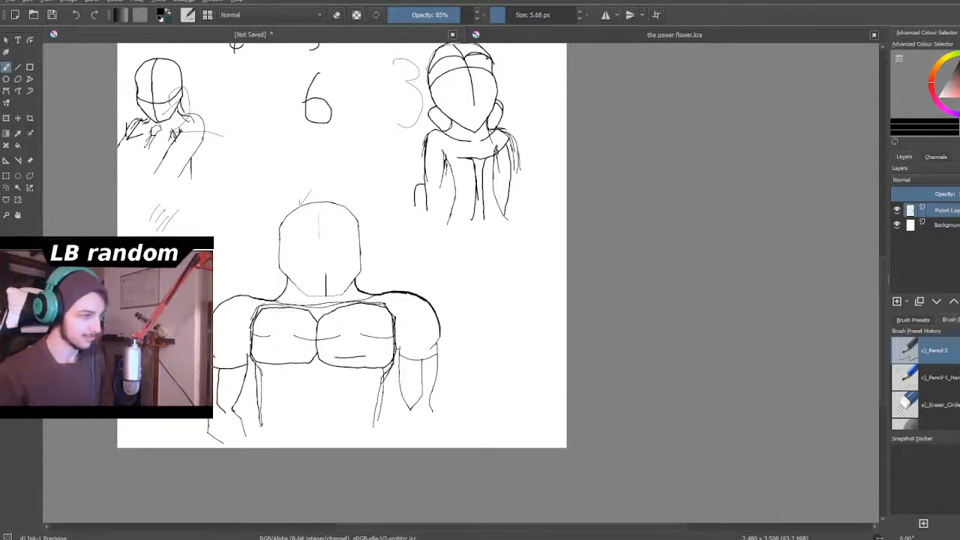
pyautogui.scroll(-2, 415, 238)
pyautogui.scroll(2, 422, 201)
pyautogui.scroll(-2, 419, 201)
pyautogui.scroll(3, 342, 328)
pyautogui.scroll(-1, 360, 330)
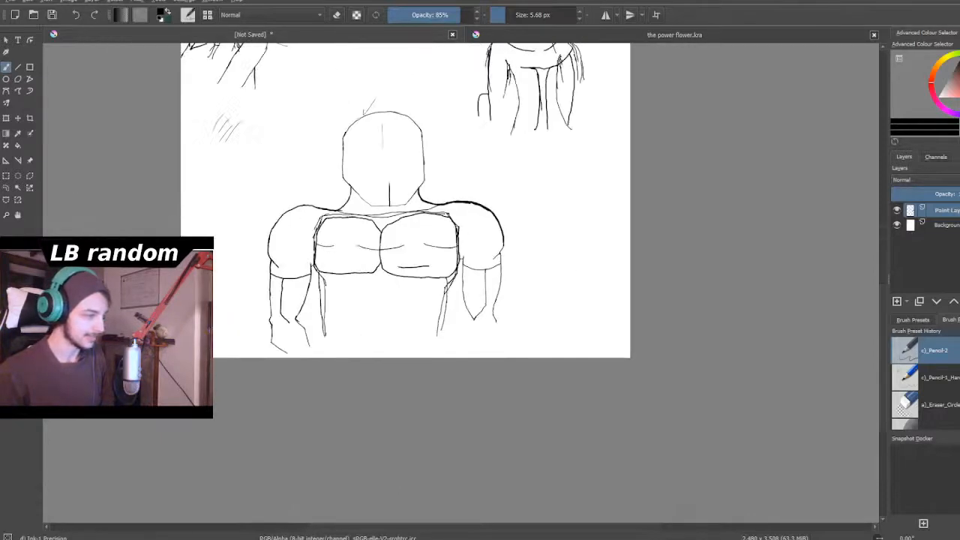
pyautogui.scroll(3, 341, 314)
pyautogui.scroll(-2, 341, 313)
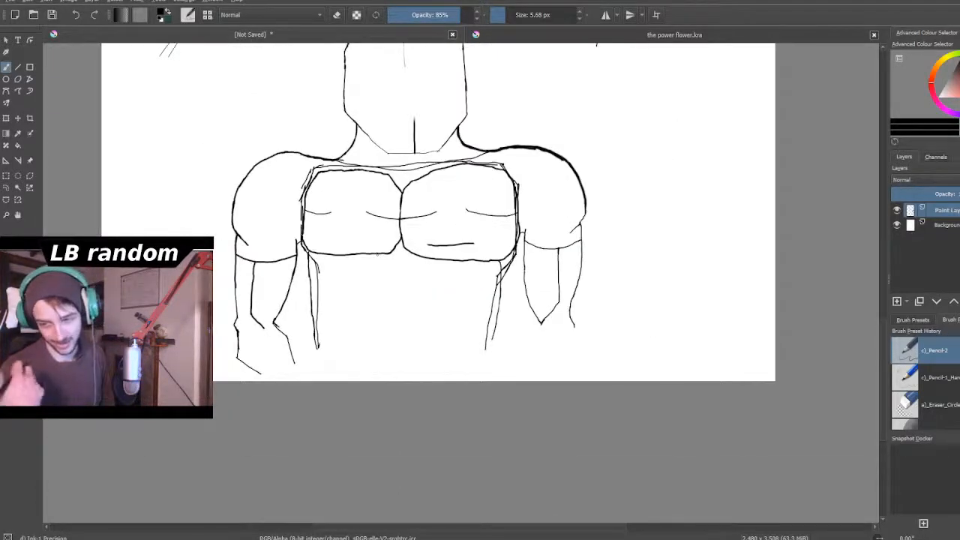
pyautogui.scroll(-4, 365, 249)
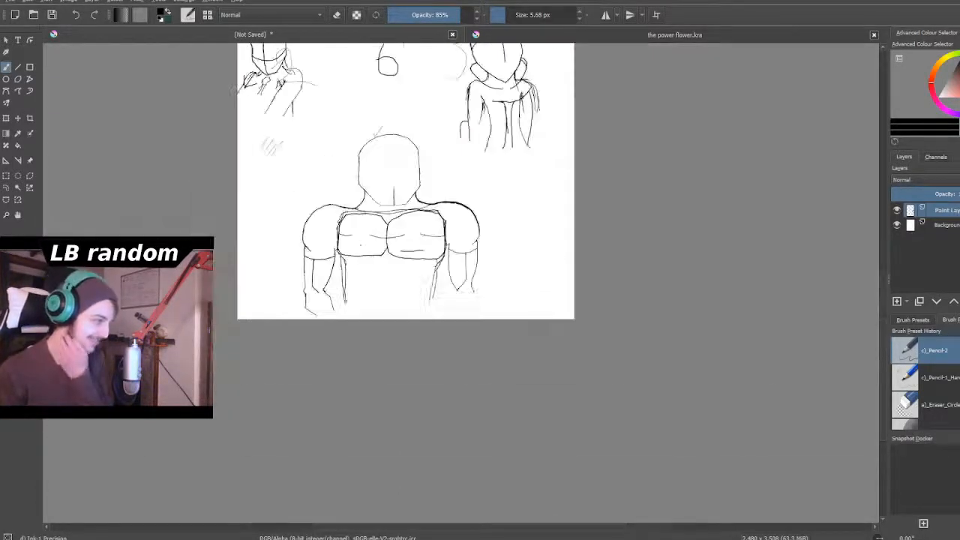
pyautogui.scroll(1, 408, 206)
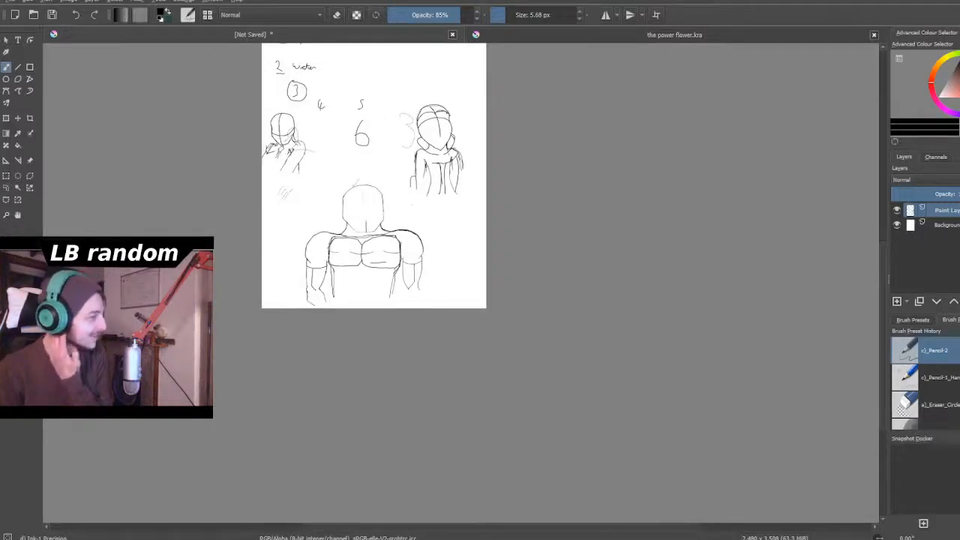
# - Draw a raised, heavier shoulder line and upper-arm stroke on the collared figure's right-hand side
pyautogui.scroll(3, 438, 143)
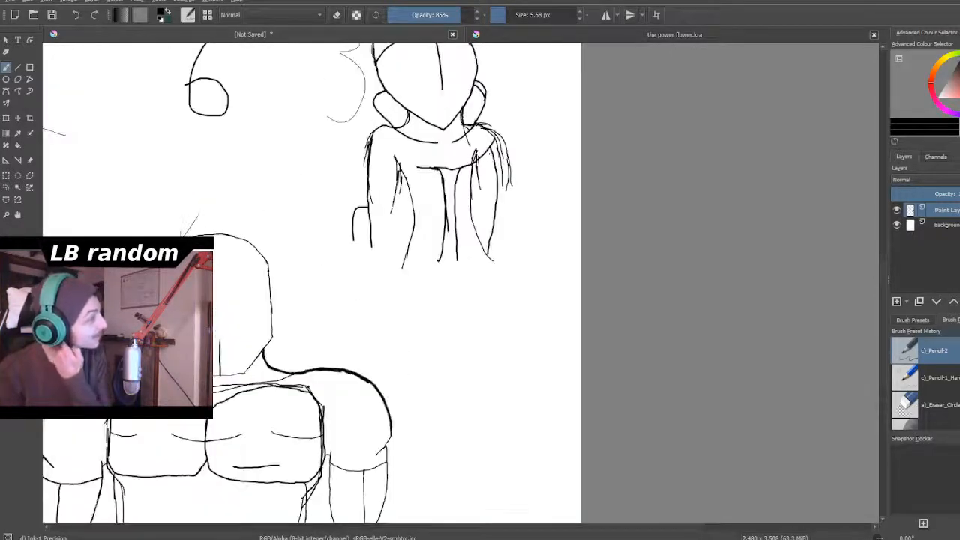
pyautogui.scroll(2, 491, 151)
pyautogui.scroll(-3, 442, 129)
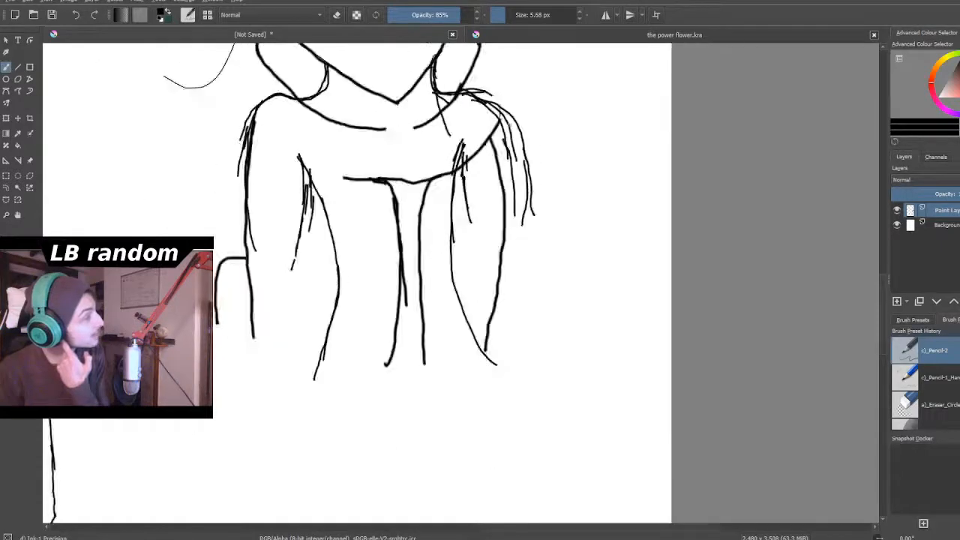
pyautogui.scroll(3, 505, 87)
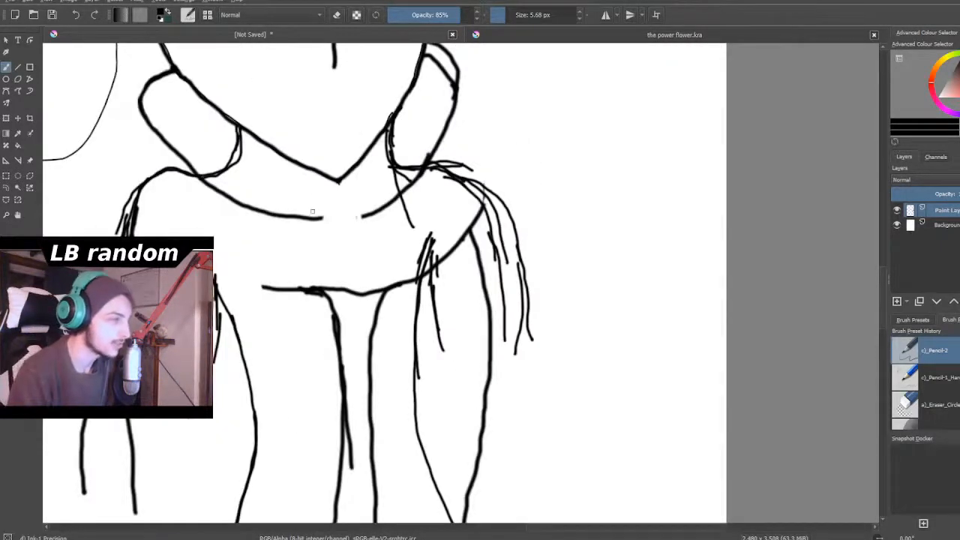
pyautogui.moveTo(403, 152)
pyautogui.mouseDown()
pyautogui.moveTo(467, 164)
pyautogui.moveTo(465, 152)
pyautogui.moveTo(485, 164)
pyautogui.moveTo(465, 164)
pyautogui.moveTo(485, 183)
pyautogui.moveTo(484, 171)
pyautogui.moveTo(496, 193)
pyautogui.mouseUp()
pyautogui.moveTo(465, 153)
pyautogui.mouseDown()
pyautogui.moveTo(499, 257)
pyautogui.moveTo(508, 322)
pyautogui.mouseUp()
# - Erase the collared figure's right-hand neck, shoulder and upper-arm lines and the adjoining collar edges with a 30.41 px eraser
pyautogui.click(336, 15)
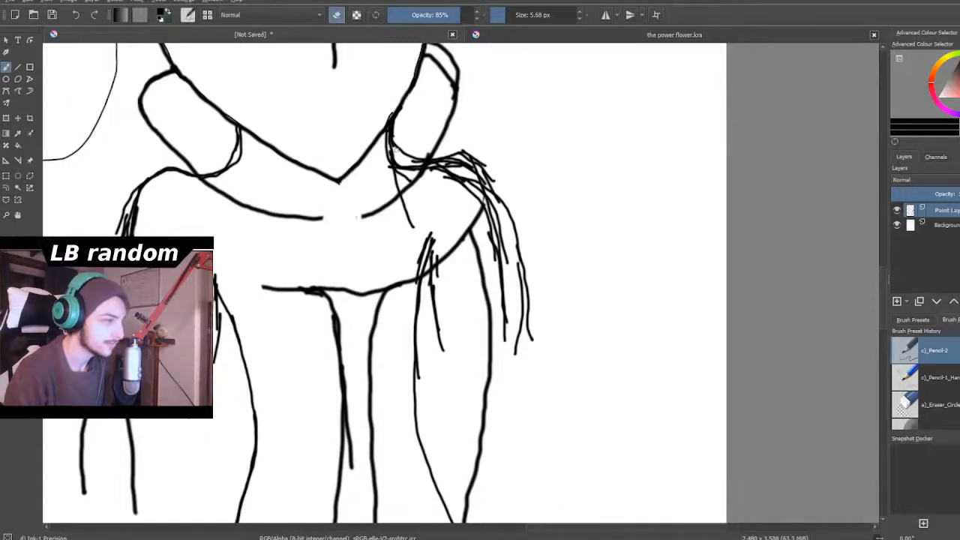
pyautogui.moveTo(547, 281)
pyautogui.mouseDown()
pyautogui.moveTo(530, 274)
pyautogui.moveTo(521, 377)
pyautogui.mouseUp()
pyautogui.moveTo(538, 333)
pyautogui.mouseDown()
pyautogui.moveTo(508, 351)
pyautogui.moveTo(495, 264)
pyautogui.moveTo(503, 215)
pyautogui.moveTo(486, 261)
pyautogui.moveTo(481, 142)
pyautogui.moveTo(472, 225)
pyautogui.moveTo(466, 134)
pyautogui.moveTo(427, 199)
pyautogui.moveTo(430, 139)
pyautogui.moveTo(420, 199)
pyautogui.moveTo(401, 173)
pyautogui.moveTo(432, 177)
pyautogui.moveTo(413, 205)
pyautogui.moveTo(378, 211)
pyautogui.moveTo(388, 156)
pyautogui.moveTo(408, 127)
pyautogui.moveTo(387, 173)
pyautogui.moveTo(417, 143)
pyautogui.moveTo(364, 234)
pyautogui.moveTo(375, 199)
pyautogui.moveTo(457, 188)
pyautogui.moveTo(453, 239)
pyautogui.moveTo(475, 290)
pyautogui.moveTo(445, 290)
pyautogui.moveTo(429, 303)
pyautogui.moveTo(433, 280)
pyautogui.moveTo(449, 268)
pyautogui.moveTo(501, 336)
pyautogui.moveTo(475, 240)
pyautogui.moveTo(457, 228)
pyautogui.moveTo(458, 250)
pyautogui.moveTo(508, 180)
pyautogui.moveTo(522, 381)
pyautogui.moveTo(495, 322)
pyautogui.moveTo(497, 292)
pyautogui.moveTo(515, 325)
pyautogui.moveTo(530, 264)
pyautogui.moveTo(487, 419)
pyautogui.moveTo(501, 287)
pyautogui.mouseUp()
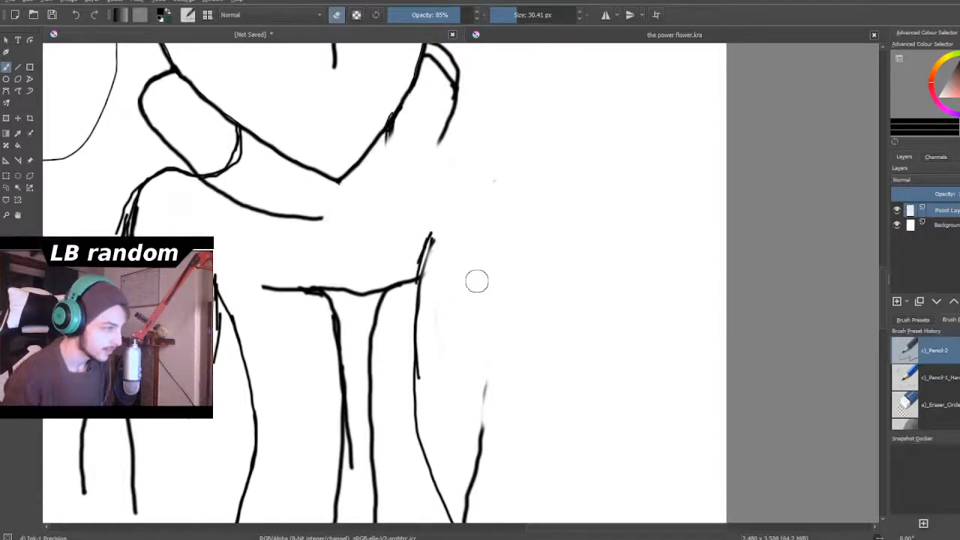
pyautogui.scroll(-3, 476, 281)
pyautogui.scroll(3, 390, 347)
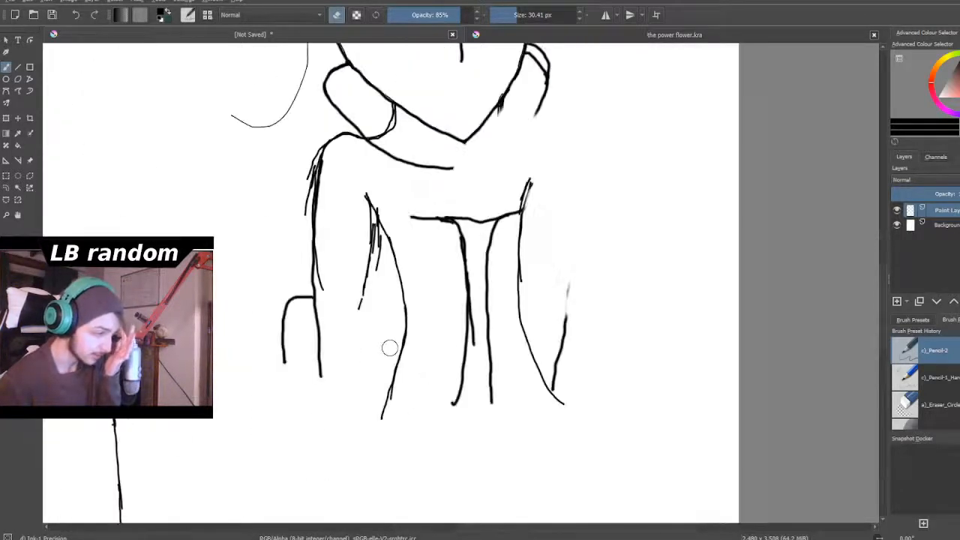
pyautogui.scroll(-2, 465, 340)
pyautogui.scroll(-1, 465, 339)
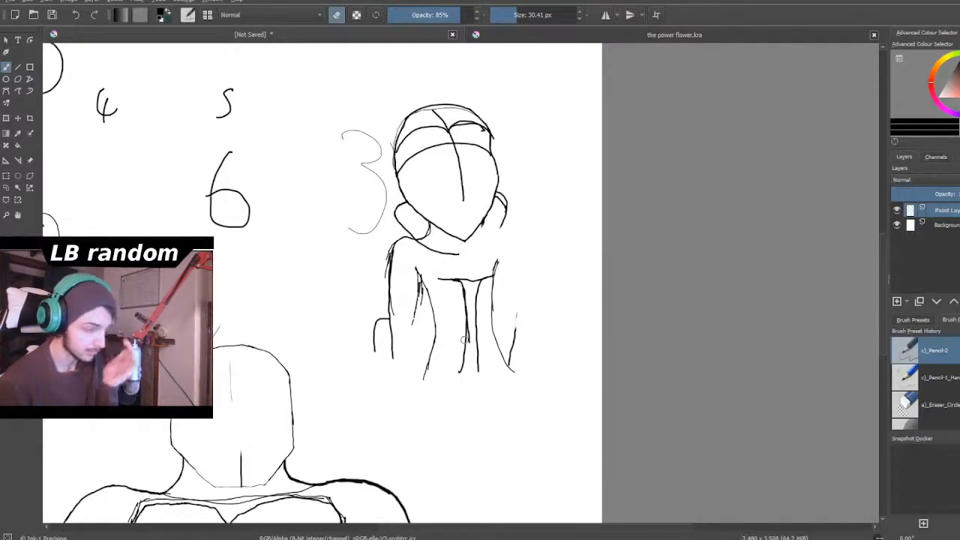
pyautogui.scroll(-3, 465, 338)
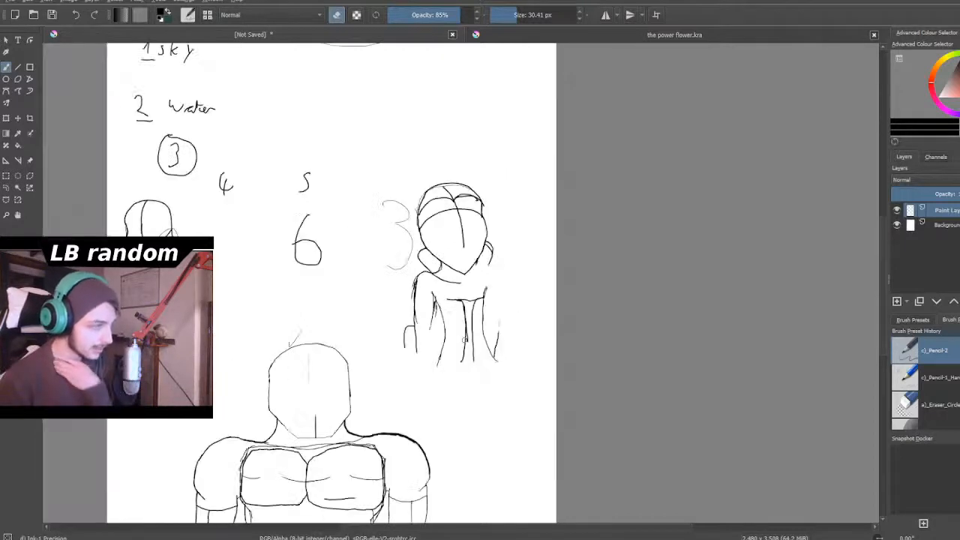
# - Return to drawing with a 5.09 px brush and make a short diagonal stroke beside the collared figure
pyautogui.scroll(3, 485, 293)
pyautogui.moveTo(495, 15); pyautogui.dragTo(506, 16)
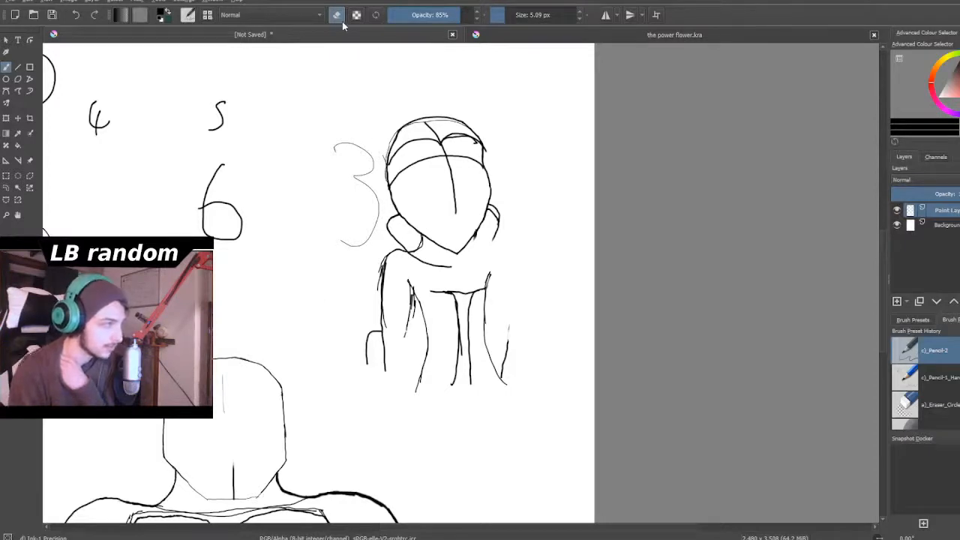
pyautogui.moveTo(313, 283); pyautogui.dragTo(349, 262)
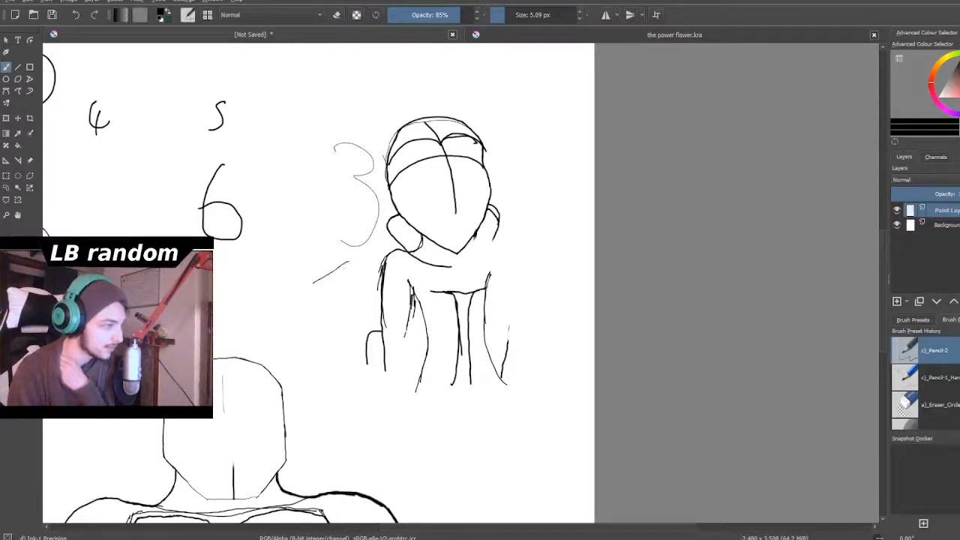
# - Redraw the collared figure's right-hand neck, narrower sloping shoulder and outer arm, and add an inner arm line from the armpit
pyautogui.scroll(-2, 360, 264)
pyautogui.scroll(3, 450, 260)
pyautogui.scroll(3, 463, 260)
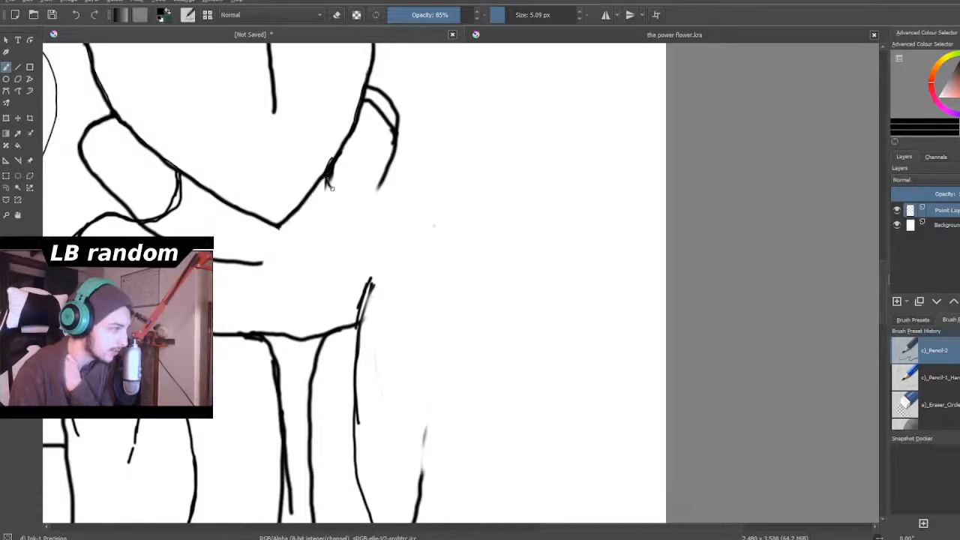
pyautogui.moveTo(353, 196)
pyautogui.mouseDown()
pyautogui.moveTo(377, 194)
pyautogui.moveTo(363, 201)
pyautogui.moveTo(397, 215)
pyautogui.moveTo(436, 355)
pyautogui.mouseUp()
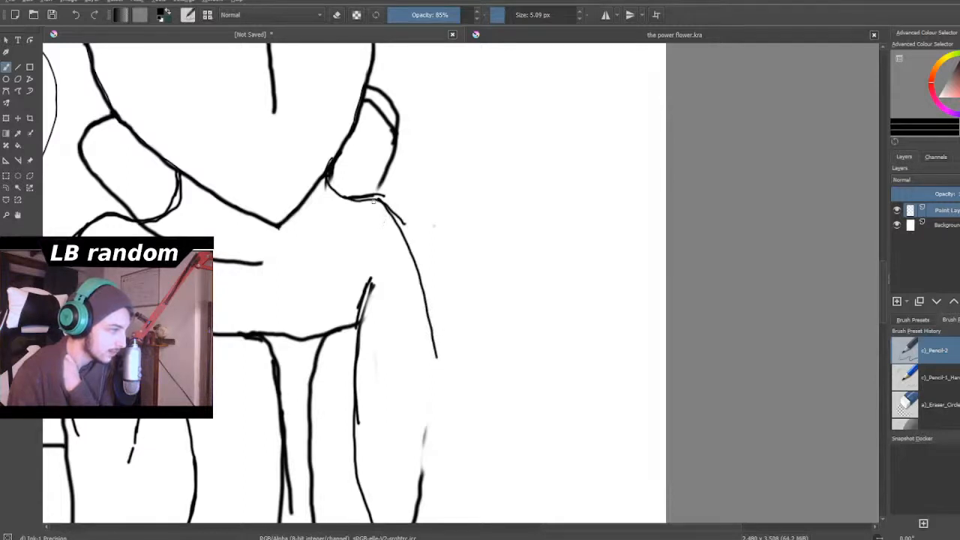
pyautogui.moveTo(413, 225); pyautogui.dragTo(425, 304)
pyautogui.moveTo(431, 347); pyautogui.dragTo(436, 359)
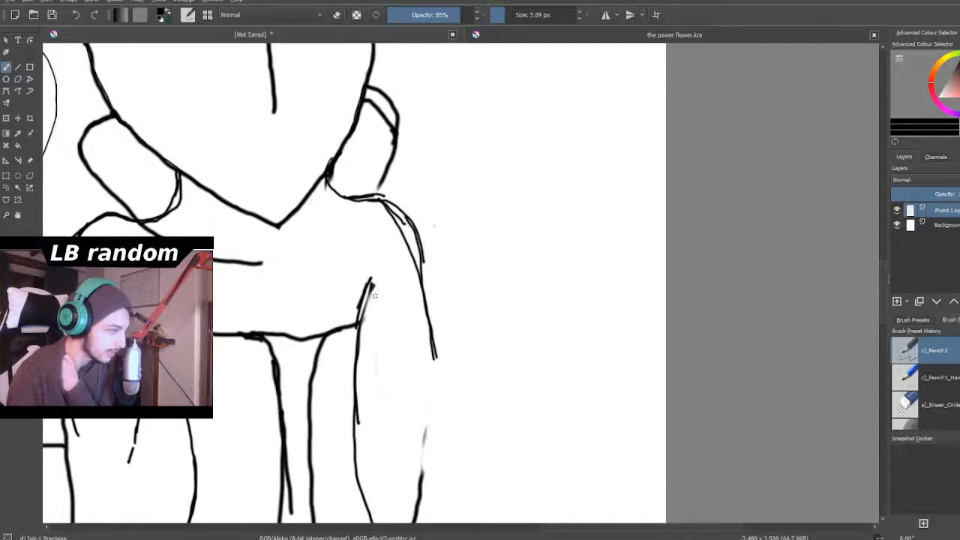
pyautogui.moveTo(365, 304); pyautogui.dragTo(396, 394)
# - Erase the leftover lower outer arm line on the collared figure's right-hand side, enlarging the eraser to 30.41 px
pyautogui.scroll(-4, 390, 371)
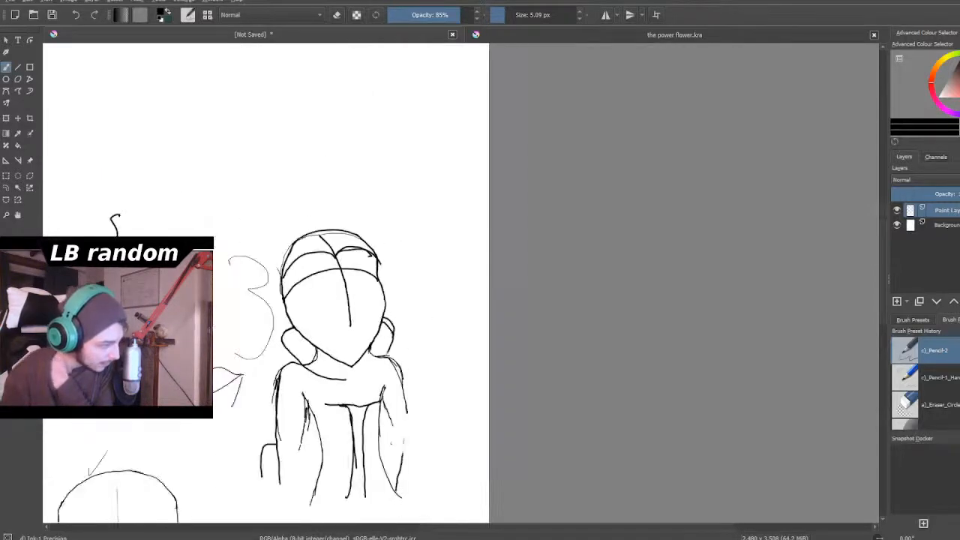
pyautogui.scroll(5, 402, 512)
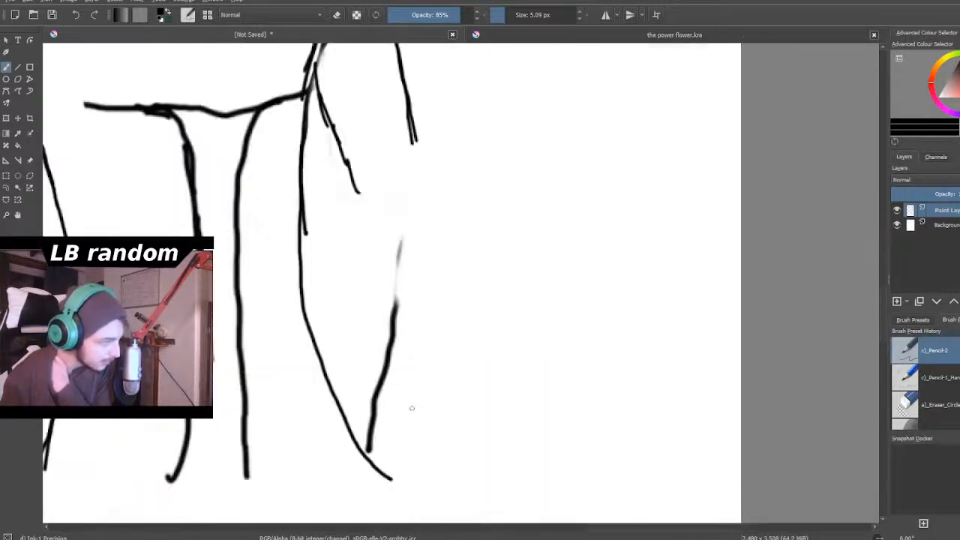
pyautogui.click(337, 15)
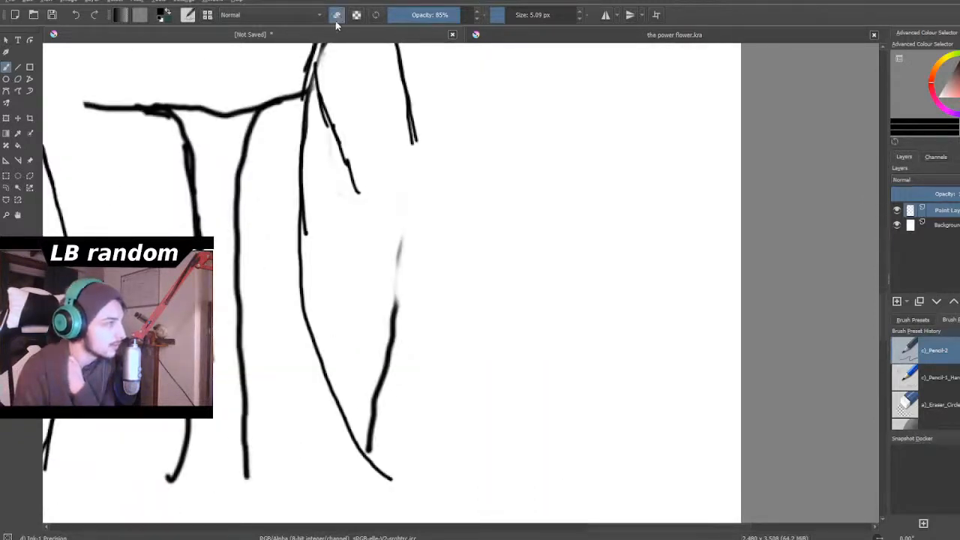
pyautogui.moveTo(402, 238)
pyautogui.mouseDown()
pyautogui.moveTo(397, 273)
pyautogui.moveTo(394, 257)
pyautogui.moveTo(405, 268)
pyautogui.mouseUp()
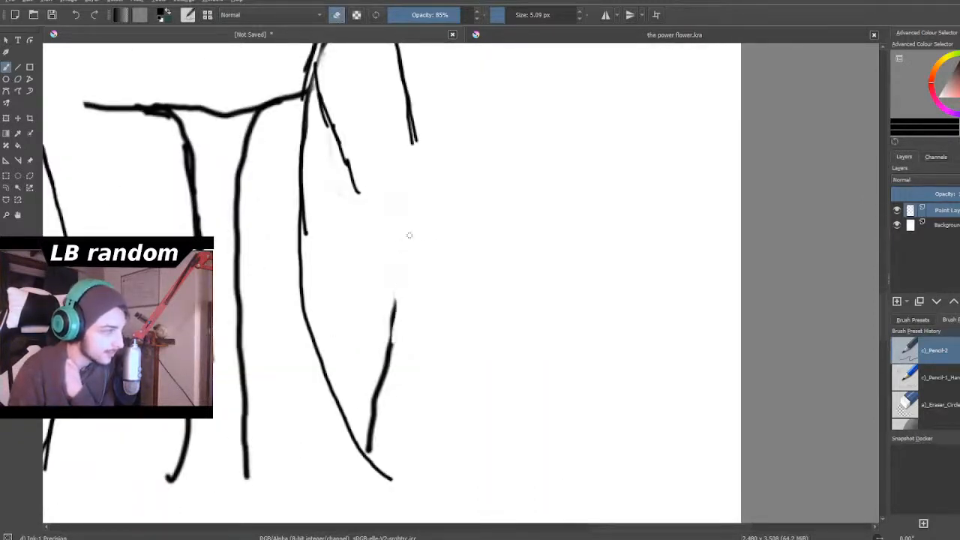
pyautogui.click(516, 15)
pyautogui.moveTo(412, 313)
pyautogui.mouseDown()
pyautogui.moveTo(397, 395)
pyautogui.moveTo(379, 385)
pyautogui.moveTo(379, 450)
pyautogui.moveTo(374, 373)
pyautogui.mouseUp()
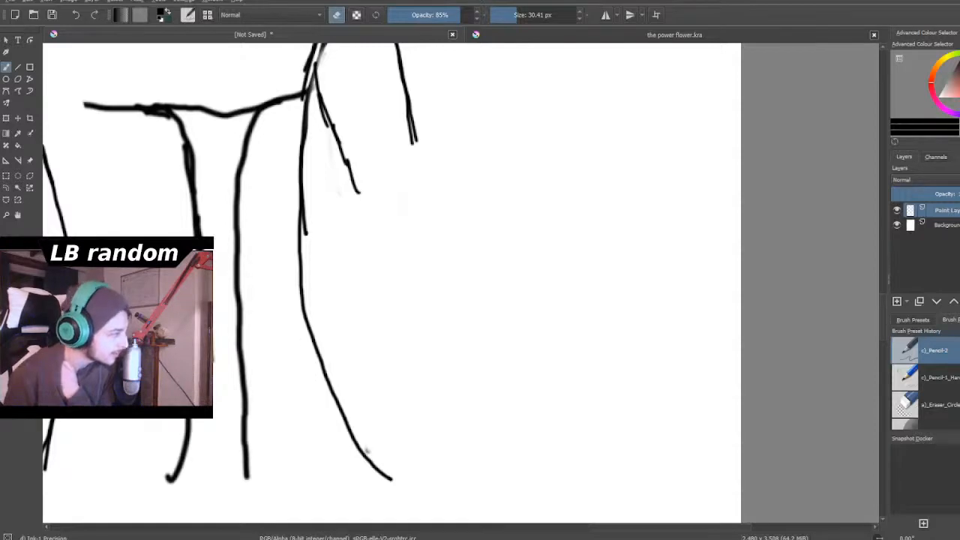
# - Erase the duplicate inner line of the collared figure's right-hand shoulder and upper arm with a 13.09 px eraser
pyautogui.scroll(-4, 186, 311)
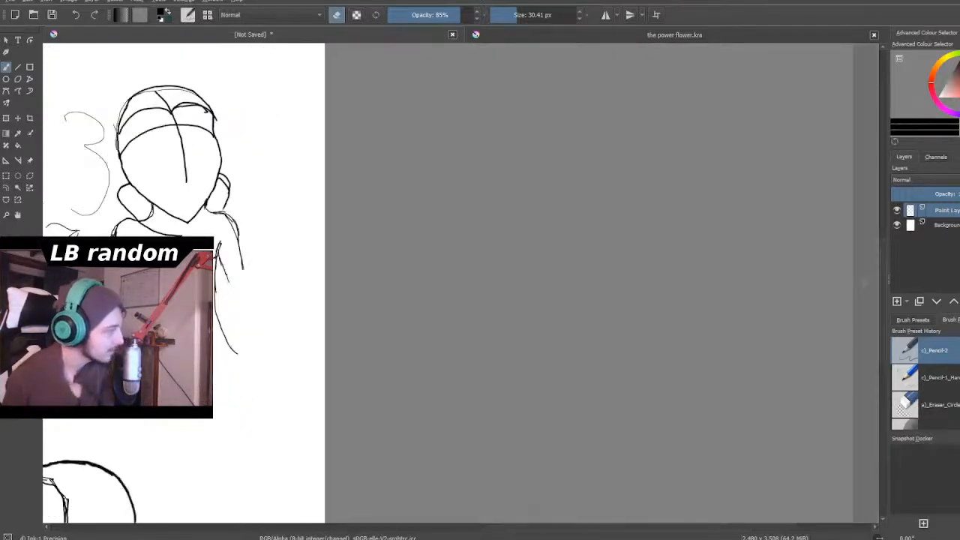
pyautogui.scroll(-1, 213, 196)
pyautogui.scroll(4, 213, 195)
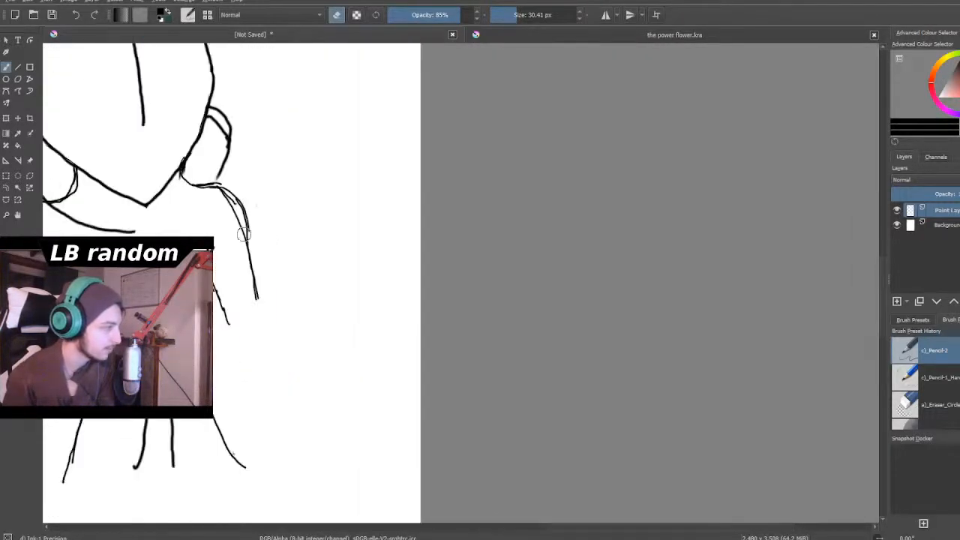
pyautogui.scroll(3, 213, 195)
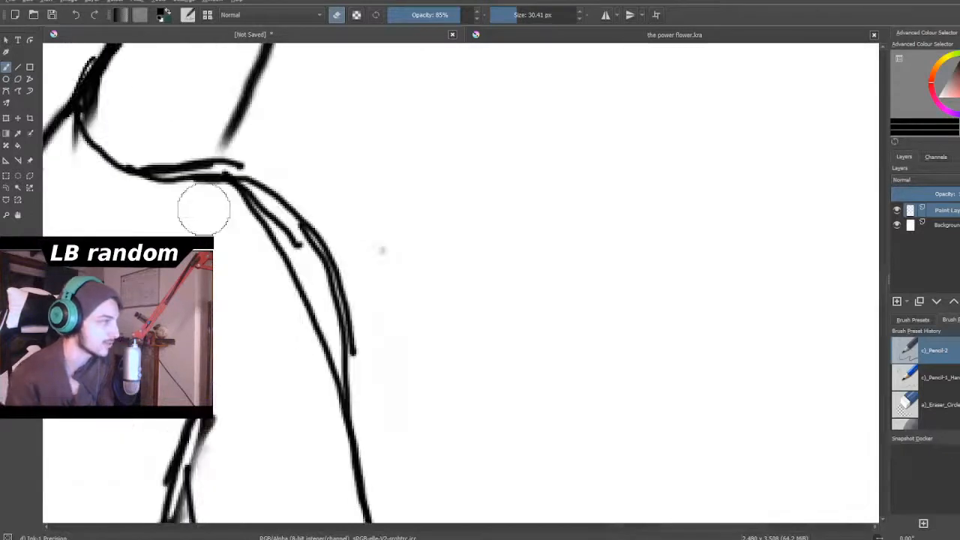
pyautogui.moveTo(526, 12); pyautogui.dragTo(510, 15)
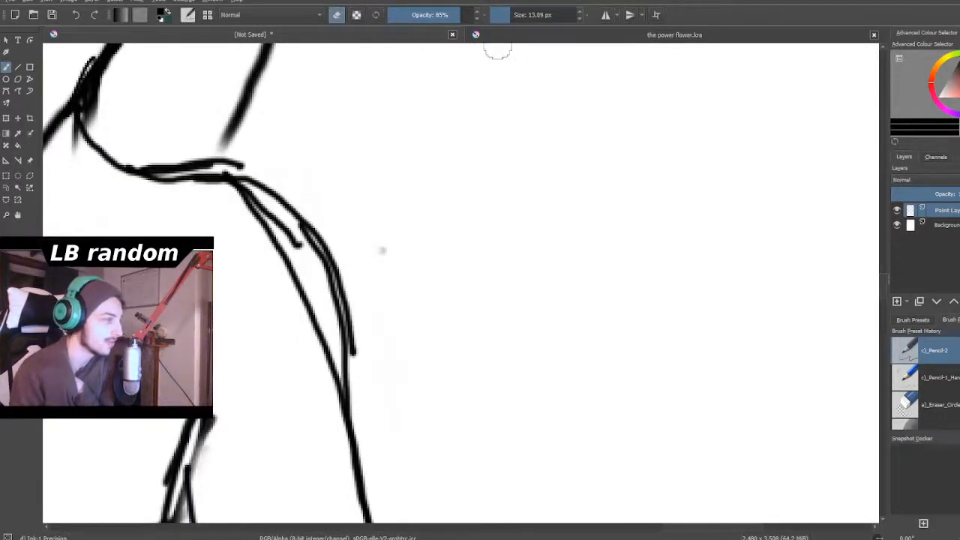
pyautogui.moveTo(280, 257)
pyautogui.mouseDown()
pyautogui.moveTo(284, 282)
pyautogui.moveTo(282, 251)
pyautogui.moveTo(298, 260)
pyautogui.moveTo(264, 229)
pyautogui.moveTo(330, 388)
pyautogui.moveTo(310, 278)
pyautogui.mouseUp()
pyautogui.moveTo(375, 214); pyautogui.dragTo(392, 275)
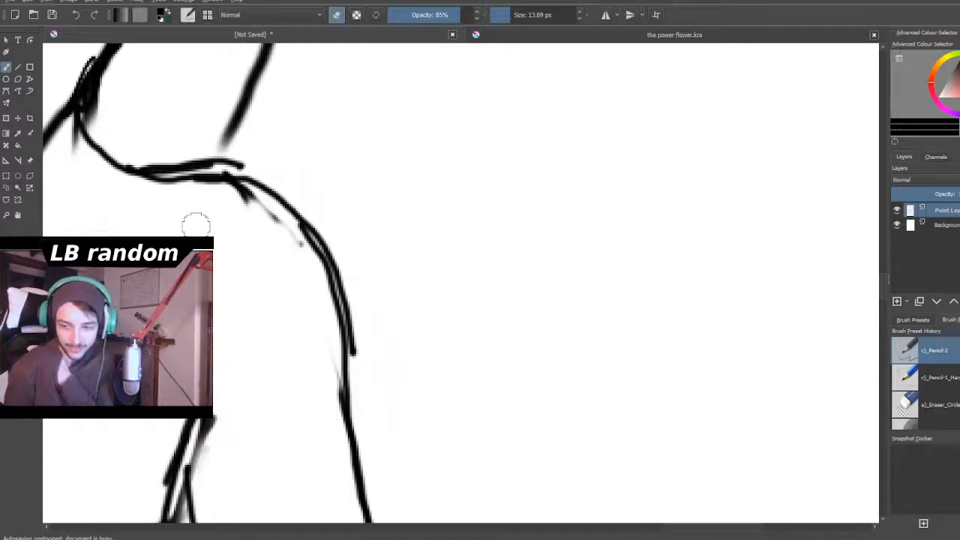
# - Erase the doubled upper line along the top of the right-hand shoulder, using a 3.58 px and then a 5.68 px eraser
pyautogui.scroll(-2, 196, 228)
pyautogui.scroll(-2, 187, 133)
pyautogui.scroll(3, 172, 148)
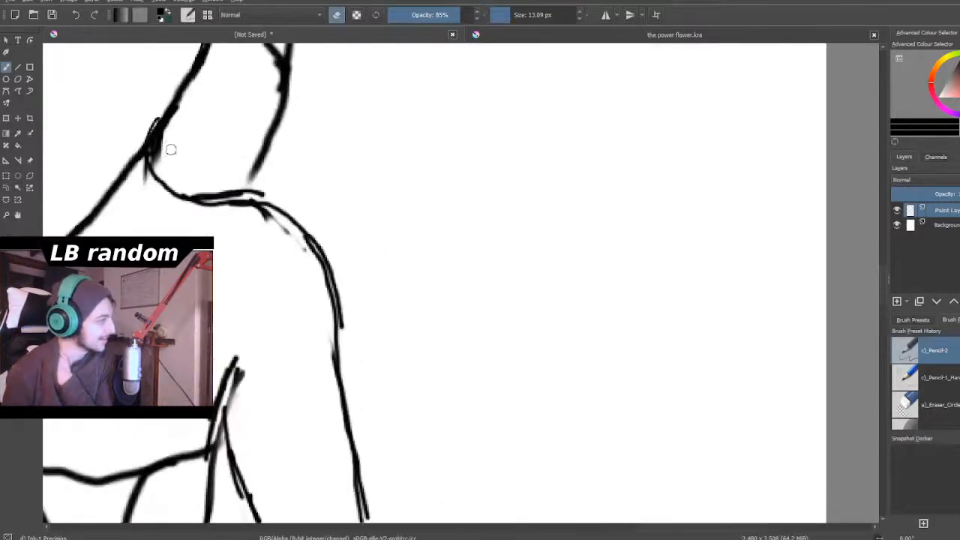
pyautogui.scroll(2, 172, 148)
pyautogui.scroll(2, 183, 166)
pyautogui.moveTo(165, 165)
pyautogui.mouseDown()
pyautogui.moveTo(148, 141)
pyautogui.moveTo(135, 142)
pyautogui.moveTo(150, 112)
pyautogui.moveTo(132, 160)
pyautogui.moveTo(99, 197)
pyautogui.mouseUp()
pyautogui.press('[')
pyautogui.press('[')
pyautogui.press('[')
pyautogui.press('[')
pyautogui.press('[')
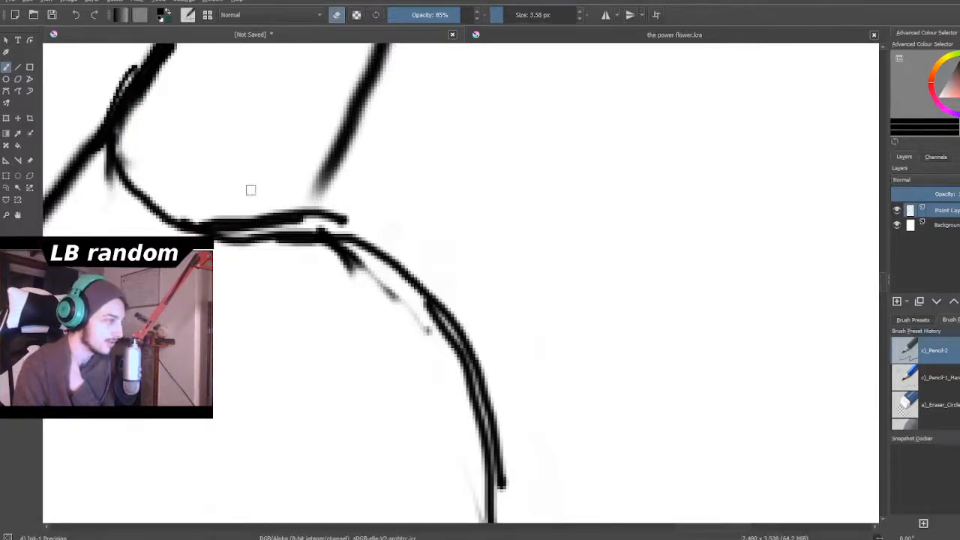
pyautogui.moveTo(228, 226); pyautogui.dragTo(243, 223)
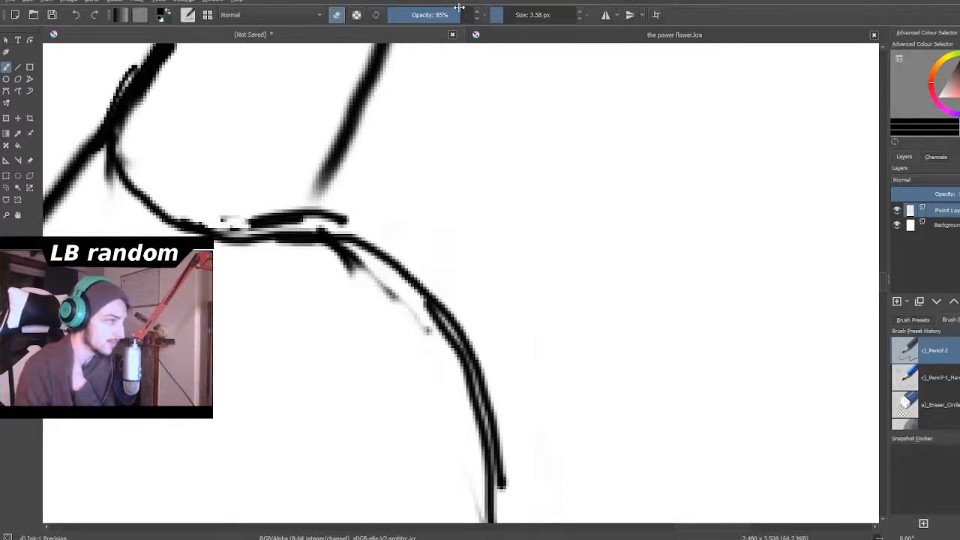
pyautogui.click(505, 16)
pyautogui.moveTo(349, 219)
pyautogui.mouseDown()
pyautogui.moveTo(290, 214)
pyautogui.moveTo(342, 203)
pyautogui.moveTo(280, 222)
pyautogui.moveTo(225, 221)
pyautogui.moveTo(267, 223)
pyautogui.mouseUp()
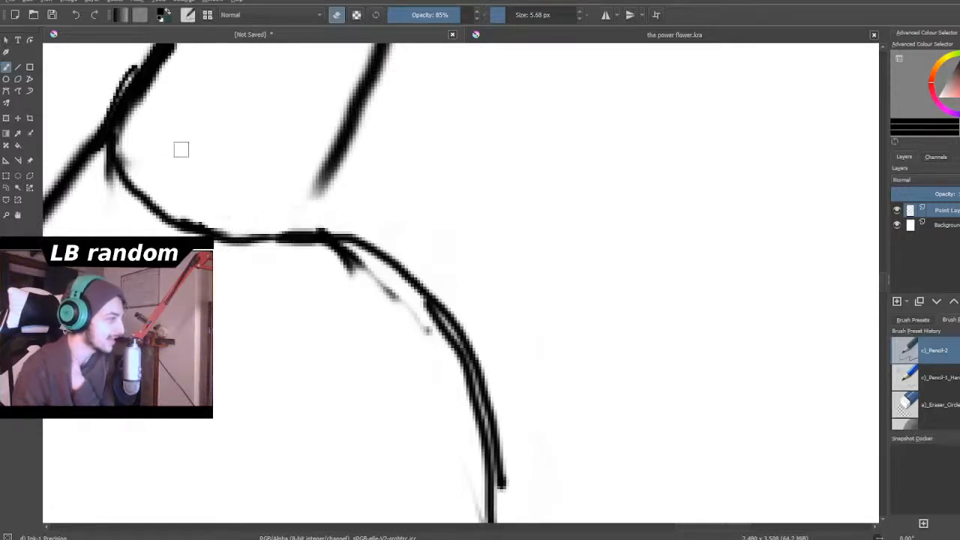
# - Clean up the stray marks along the right-hand jawline where it meets the neck with the 5.68 px eraser
pyautogui.scroll(-6, 181, 150)
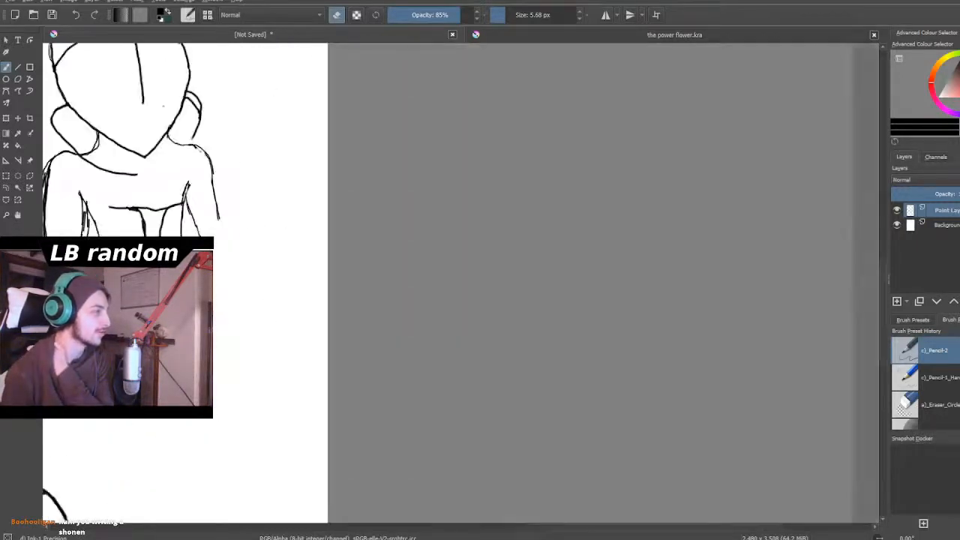
pyautogui.scroll(3, 163, 133)
pyautogui.scroll(5, 164, 133)
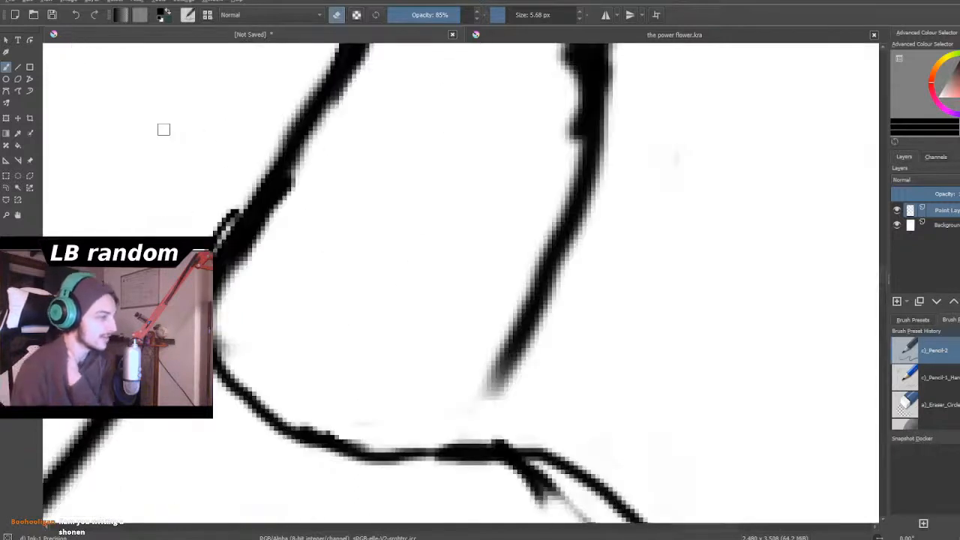
pyautogui.moveTo(282, 212)
pyautogui.mouseDown()
pyautogui.moveTo(295, 187)
pyautogui.moveTo(253, 260)
pyautogui.mouseUp()
pyautogui.moveTo(206, 232)
pyautogui.mouseDown()
pyautogui.moveTo(236, 195)
pyautogui.moveTo(207, 250)
pyautogui.mouseUp()
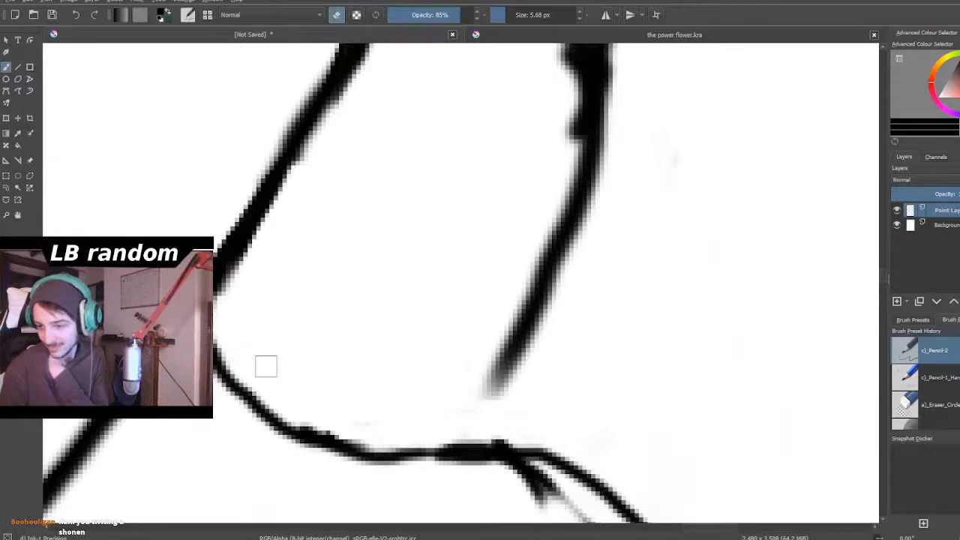
# - Erase the short stray line outside the collared figure's left-hand upper arm
pyautogui.scroll(-6, 265, 367)
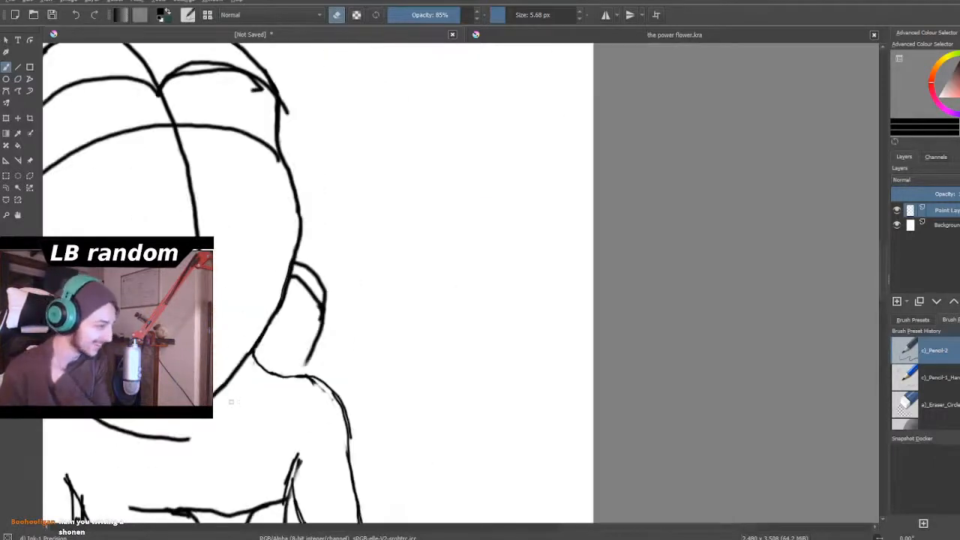
pyautogui.scroll(-1, 238, 465)
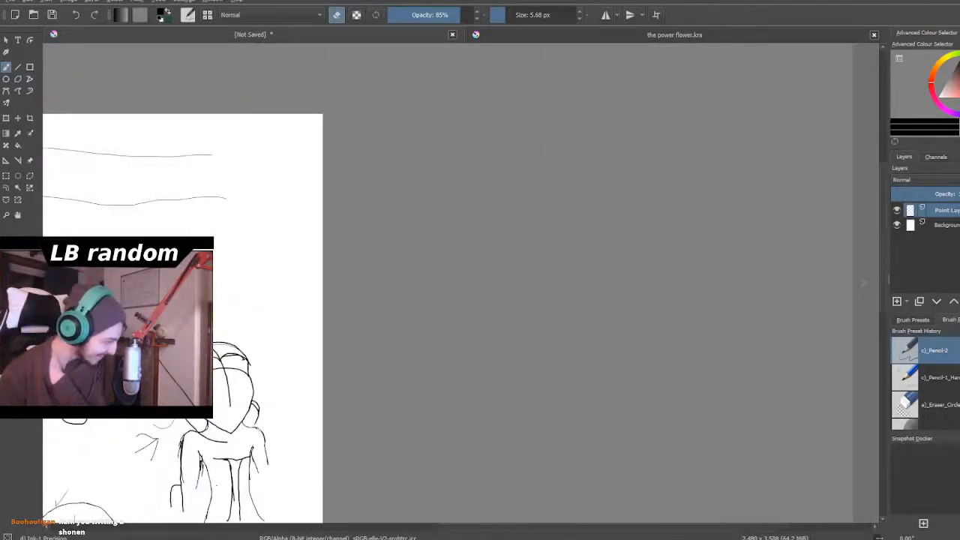
pyautogui.scroll(1, 218, 483)
pyautogui.scroll(4, 165, 453)
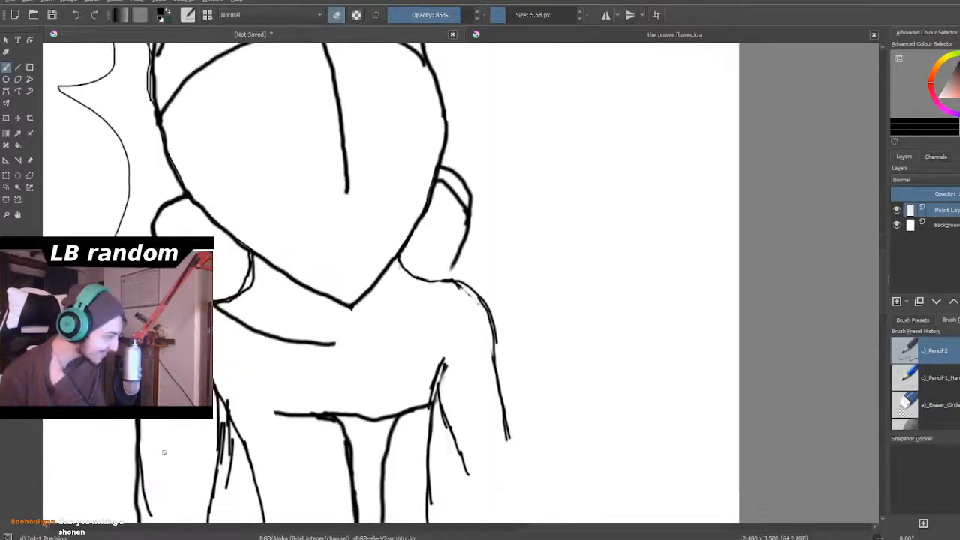
pyautogui.scroll(3, 128, 368)
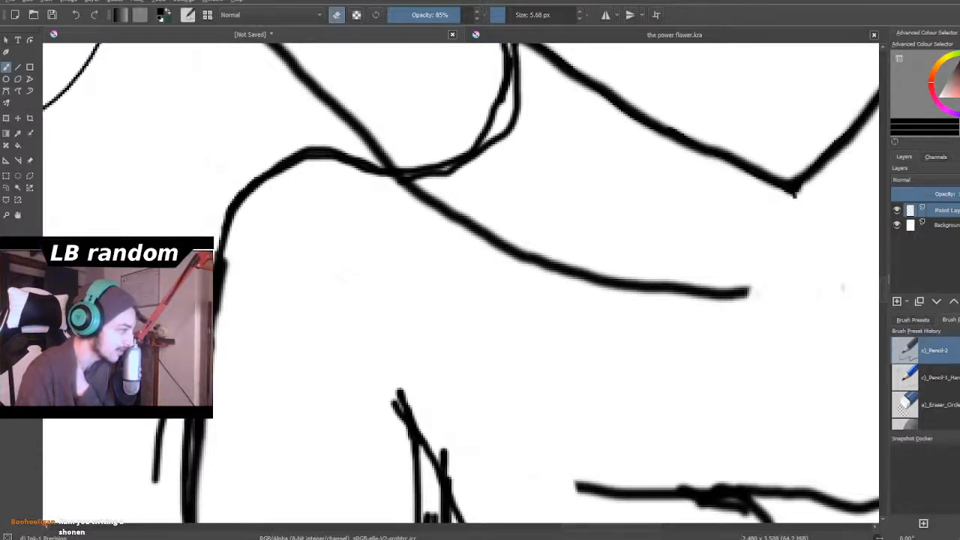
pyautogui.moveTo(162, 424)
pyautogui.mouseDown()
pyautogui.moveTo(150, 489)
pyautogui.moveTo(154, 443)
pyautogui.mouseUp()
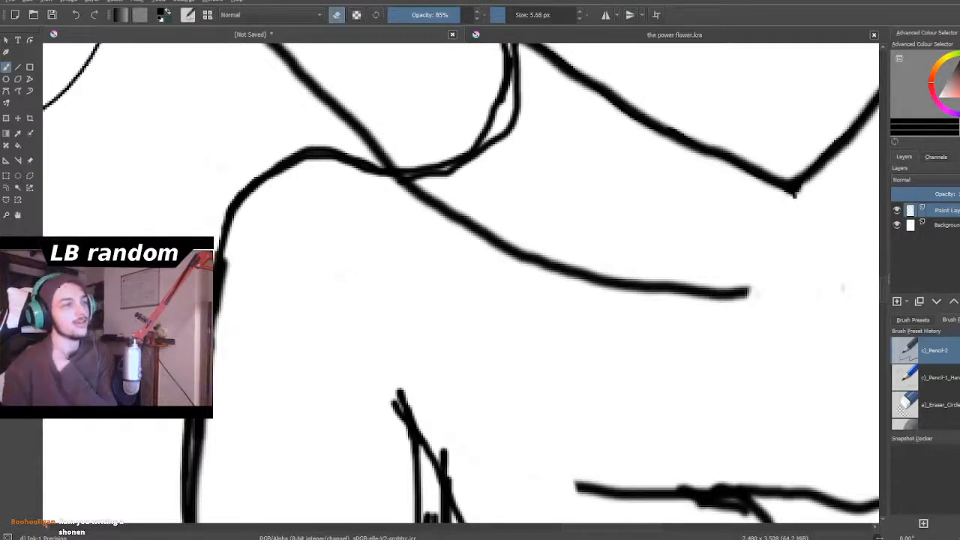
# - Examine the collared figure's head and shoulder proportions against the muscular figure and the whole page
pyautogui.scroll(-6, 258, 195)
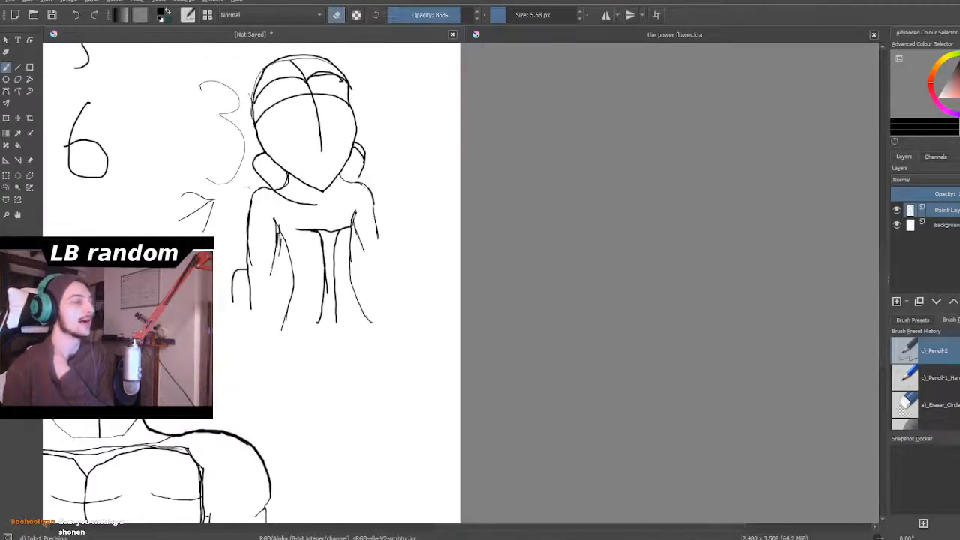
pyautogui.scroll(-2, 248, 188)
pyautogui.scroll(2, 244, 192)
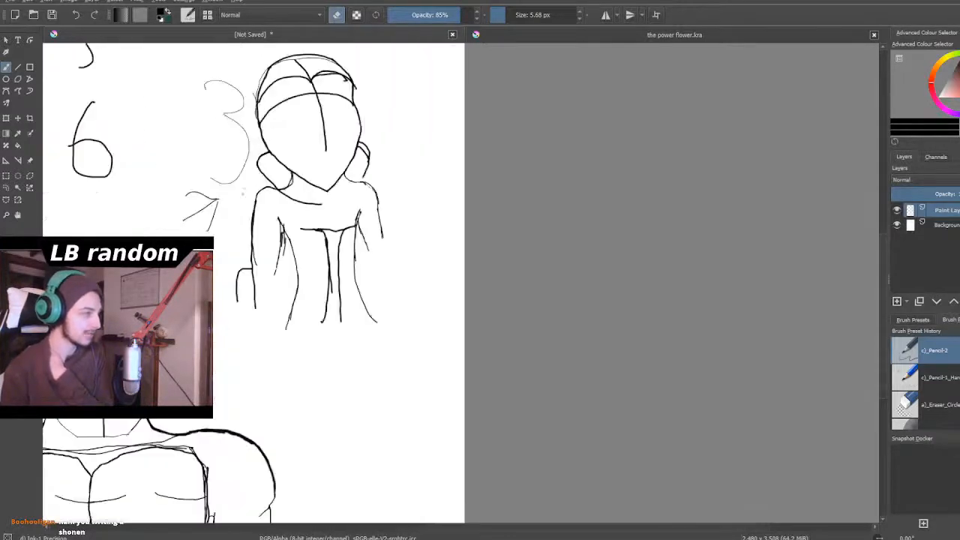
pyautogui.scroll(-3, 248, 195)
pyautogui.scroll(4, 248, 196)
pyautogui.scroll(-1, 248, 196)
pyautogui.scroll(-3, 247, 196)
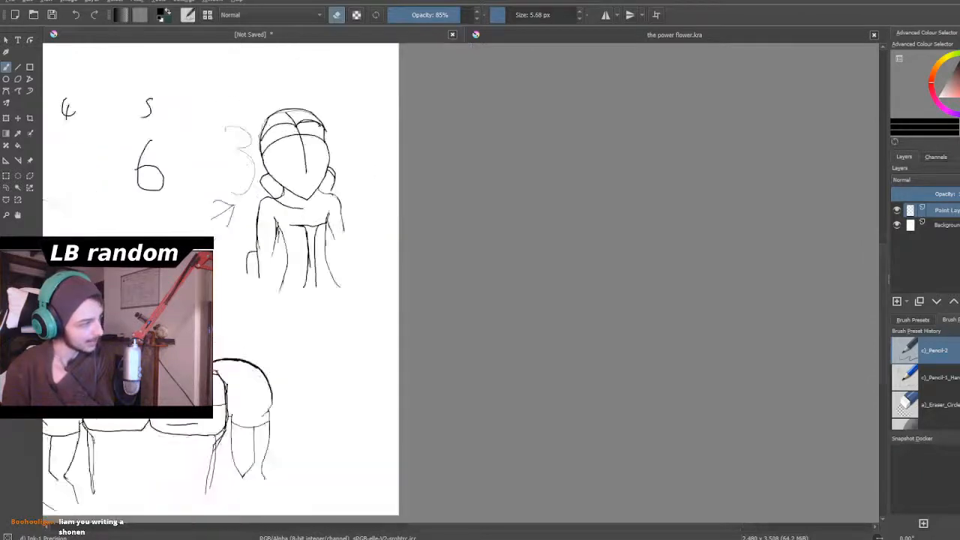
pyautogui.scroll(3, 253, 150)
pyautogui.scroll(1, 256, 139)
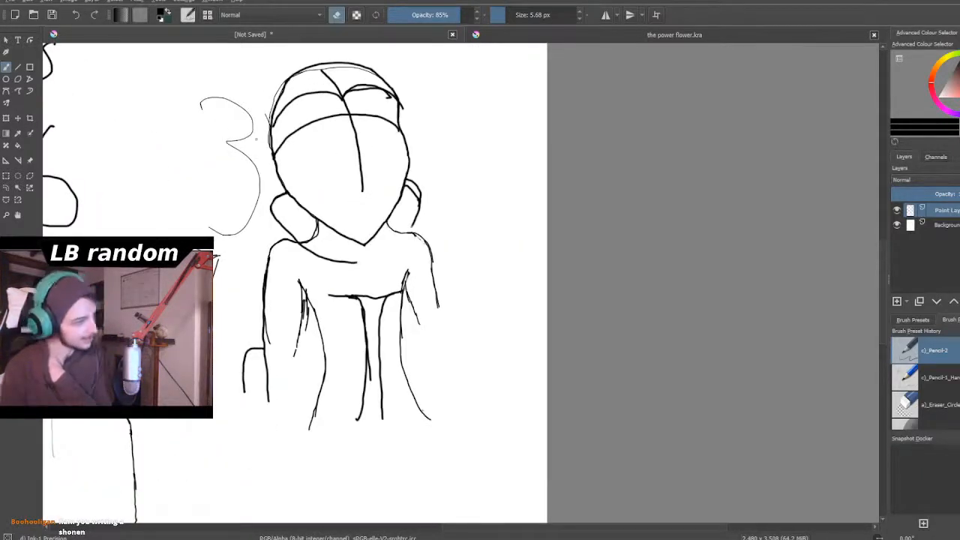
pyautogui.scroll(-3, 256, 139)
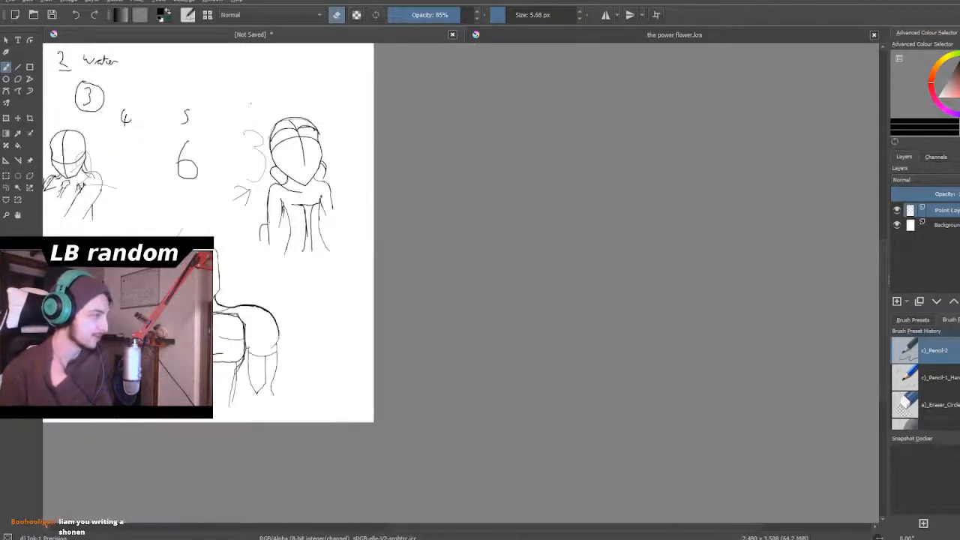
pyautogui.scroll(5, 286, 133)
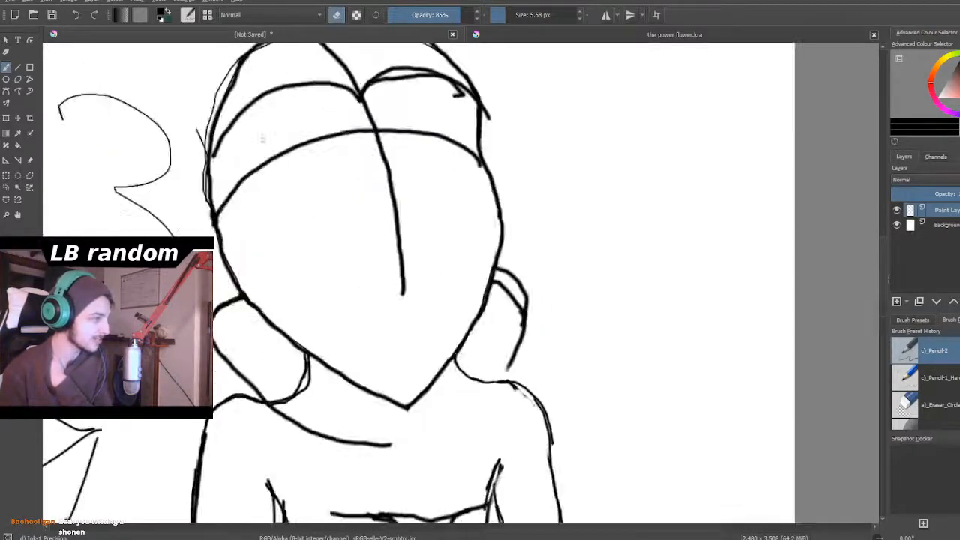
pyautogui.scroll(-4, 263, 139)
pyautogui.scroll(3, 277, 73)
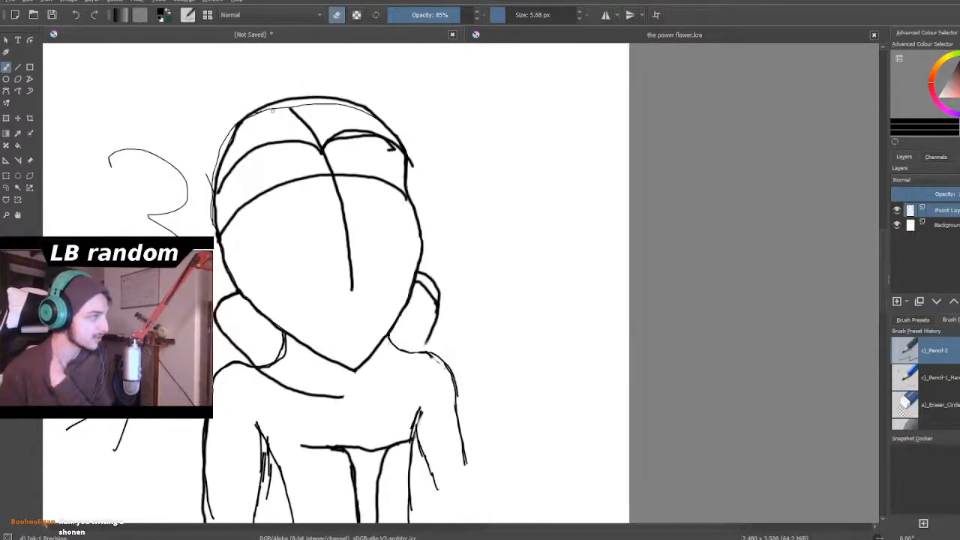
# - Erase the collared figure's head, including the hairline, center line and jaw, with a 47.86 px eraser
pyautogui.moveTo(495, 15); pyautogui.dragTo(522, 16)
pyautogui.moveTo(403, 183)
pyautogui.mouseDown()
pyautogui.moveTo(419, 139)
pyautogui.moveTo(413, 170)
pyautogui.moveTo(384, 149)
pyautogui.moveTo(391, 129)
pyautogui.moveTo(395, 150)
pyautogui.moveTo(422, 107)
pyautogui.moveTo(364, 156)
pyautogui.moveTo(341, 158)
pyautogui.moveTo(367, 84)
pyautogui.moveTo(307, 148)
pyautogui.moveTo(308, 84)
pyautogui.moveTo(257, 158)
pyautogui.moveTo(222, 177)
pyautogui.moveTo(221, 132)
pyautogui.moveTo(225, 224)
pyautogui.moveTo(209, 186)
pyautogui.mouseUp()
pyautogui.moveTo(261, 99)
pyautogui.mouseDown()
pyautogui.moveTo(301, 106)
pyautogui.moveTo(269, 197)
pyautogui.moveTo(311, 192)
pyautogui.moveTo(359, 158)
pyautogui.moveTo(254, 234)
pyautogui.moveTo(248, 196)
pyautogui.moveTo(228, 261)
pyautogui.moveTo(231, 249)
pyautogui.moveTo(341, 229)
pyautogui.moveTo(358, 253)
pyautogui.moveTo(344, 247)
pyautogui.moveTo(336, 275)
pyautogui.moveTo(363, 372)
pyautogui.moveTo(347, 353)
pyautogui.moveTo(328, 371)
pyautogui.moveTo(293, 329)
pyautogui.moveTo(289, 340)
pyautogui.moveTo(232, 263)
pyautogui.mouseUp()
pyautogui.moveTo(393, 205)
pyautogui.mouseDown()
pyautogui.moveTo(430, 197)
pyautogui.moveTo(407, 301)
pyautogui.moveTo(406, 287)
pyautogui.moveTo(370, 352)
pyautogui.moveTo(386, 328)
pyautogui.mouseUp()
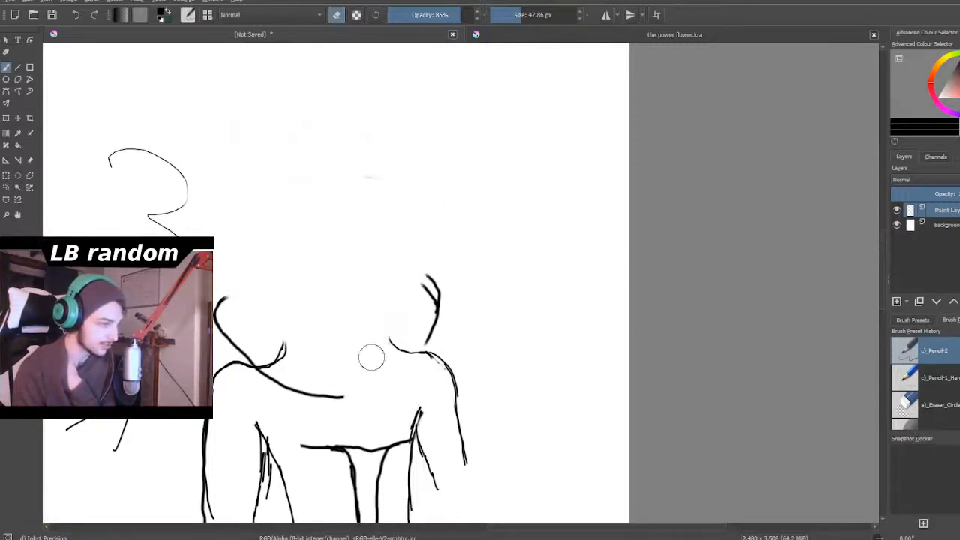
# - Return to drawing with a 5.09 px brush and draw a curved neck line rising inward from each shoulder
pyautogui.click(336, 18)
pyautogui.moveTo(508, 17); pyautogui.dragTo(507, 18)
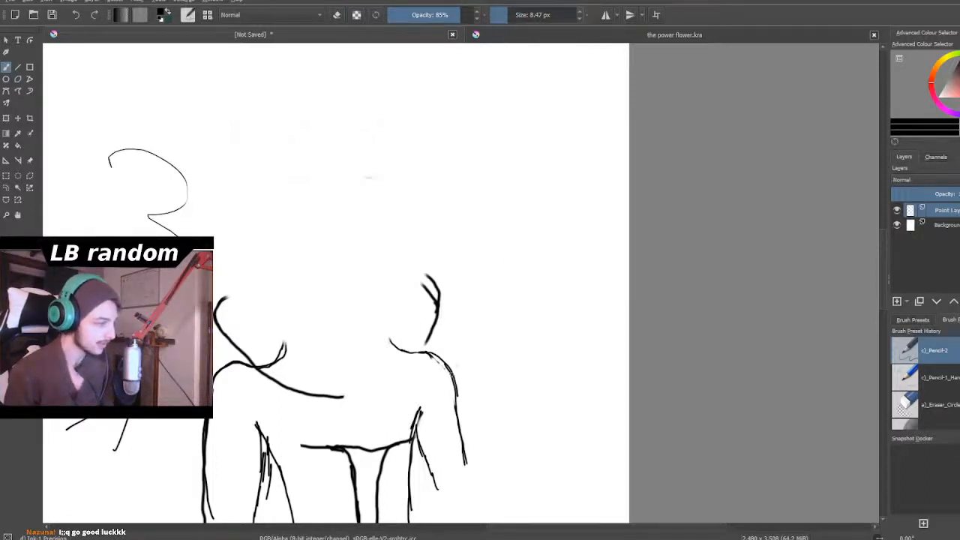
pyautogui.scroll(-2, 399, 464)
pyautogui.scroll(3, 371, 435)
pyautogui.scroll(-3, 372, 435)
pyautogui.scroll(4, 371, 435)
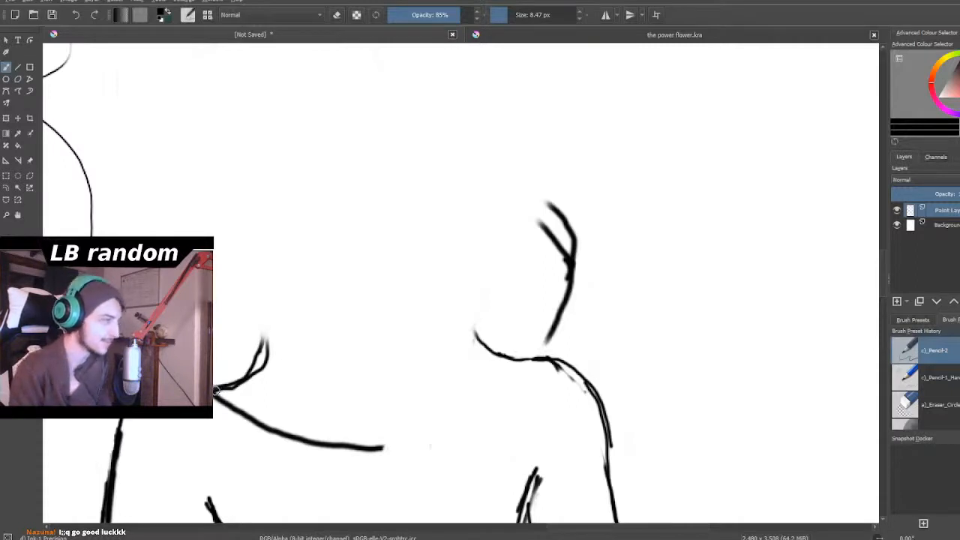
pyautogui.click(502, 15)
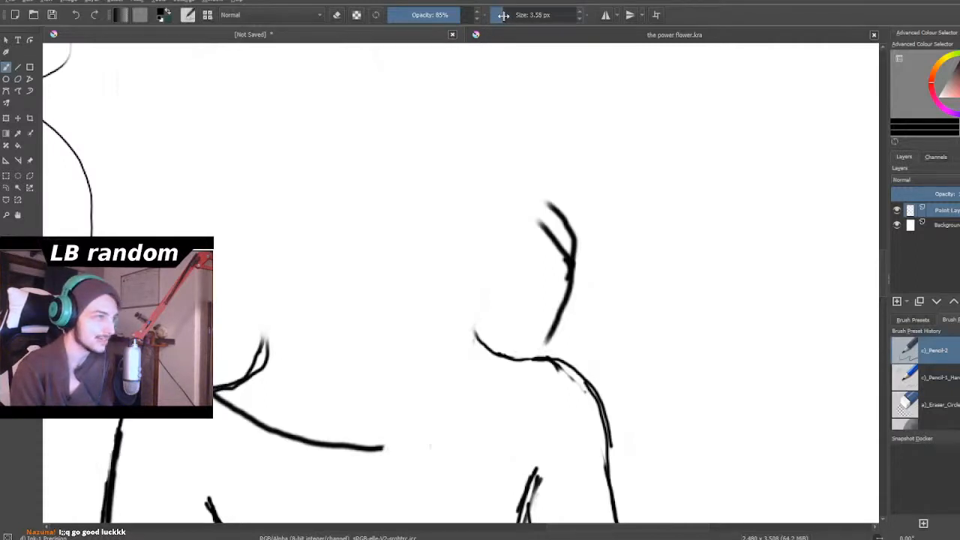
pyautogui.moveTo(505, 15); pyautogui.dragTo(508, 15)
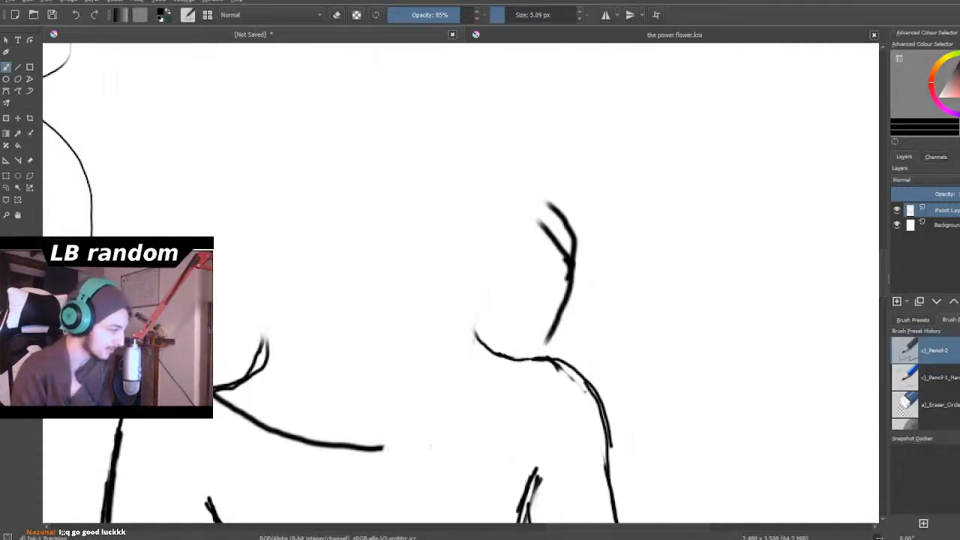
pyautogui.moveTo(238, 378)
pyautogui.mouseDown()
pyautogui.moveTo(217, 390)
pyautogui.moveTo(269, 364)
pyautogui.moveTo(307, 307)
pyautogui.mouseUp()
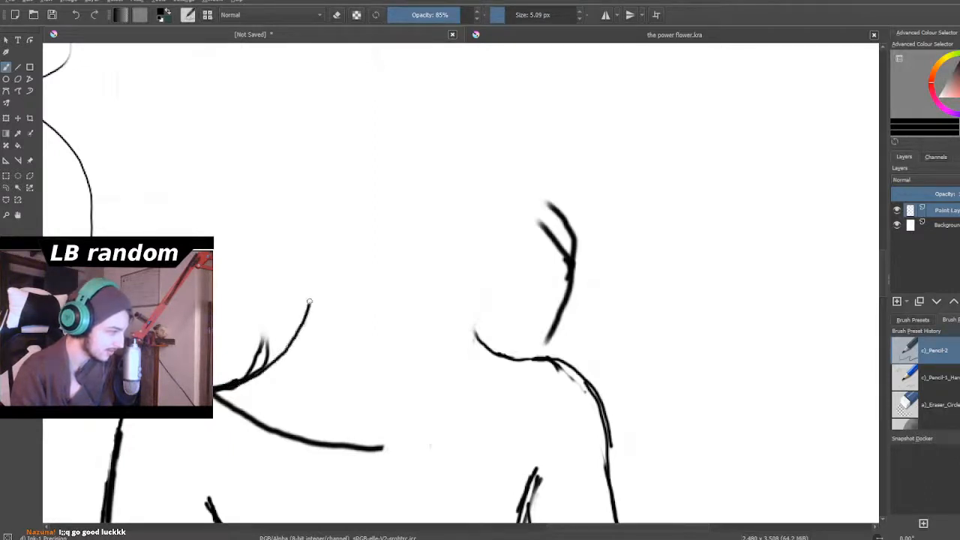
pyautogui.moveTo(476, 347); pyautogui.dragTo(448, 298)
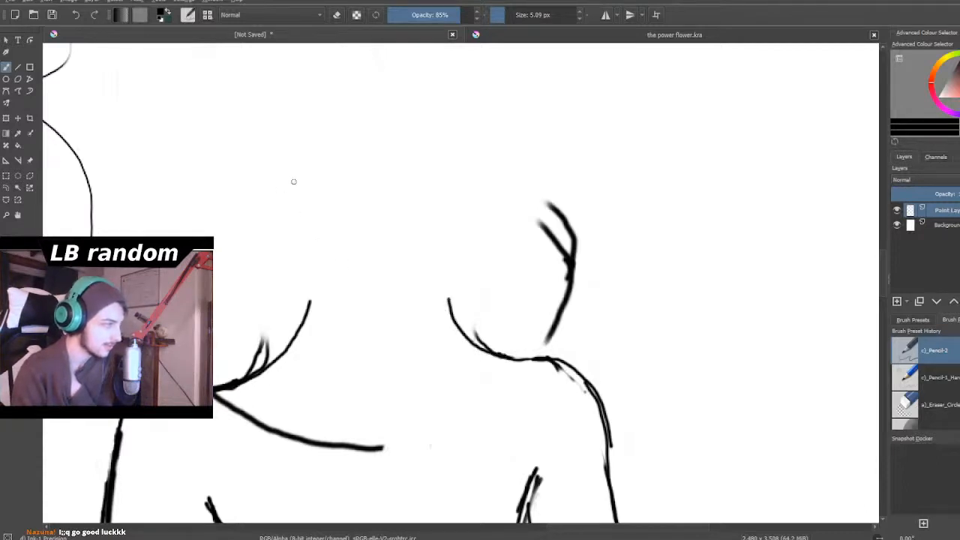
# - Draw a smaller rounded dome for the collared figure's head above the neck lines, plus a short mark beside it
pyautogui.moveTo(286, 170); pyautogui.dragTo(292, 139)
pyautogui.moveTo(300, 227)
pyautogui.mouseDown()
pyautogui.moveTo(311, 160)
pyautogui.moveTo(351, 110)
pyautogui.moveTo(397, 102)
pyautogui.moveTo(445, 117)
pyautogui.moveTo(471, 163)
pyautogui.mouseUp()
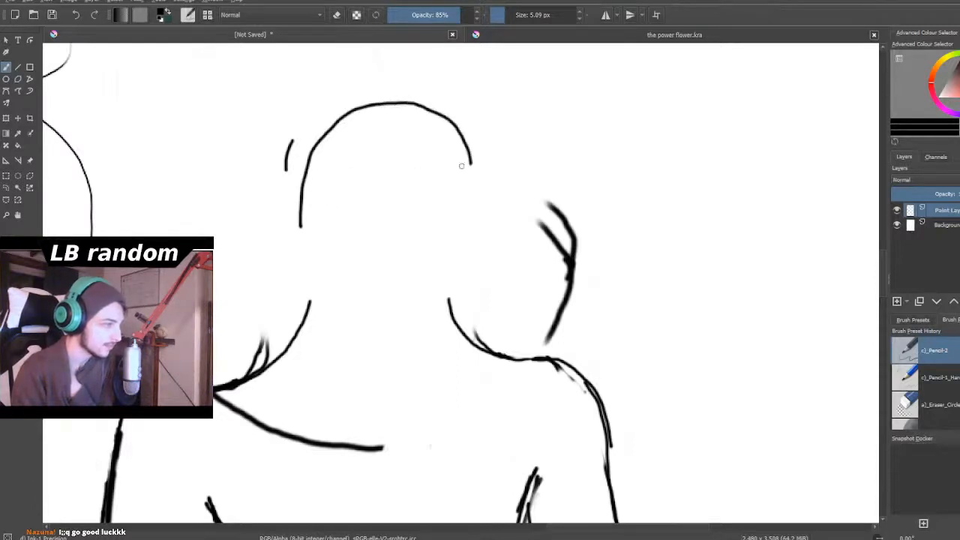
# - Try a left-hand face and jaw line curving inward below the dome, then undo it
pyautogui.moveTo(304, 184)
pyautogui.mouseDown()
pyautogui.moveTo(309, 255)
pyautogui.moveTo(373, 329)
pyautogui.mouseUp()
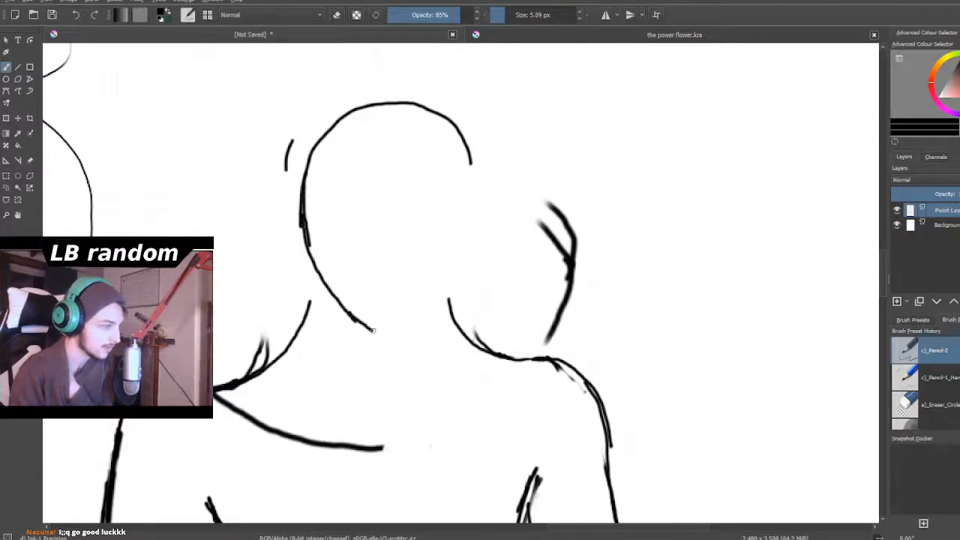
pyautogui.scroll(-6, 375, 331)
pyautogui.scroll(1, 373, 327)
pyautogui.scroll(2, 372, 350)
pyautogui.scroll(-1, 371, 349)
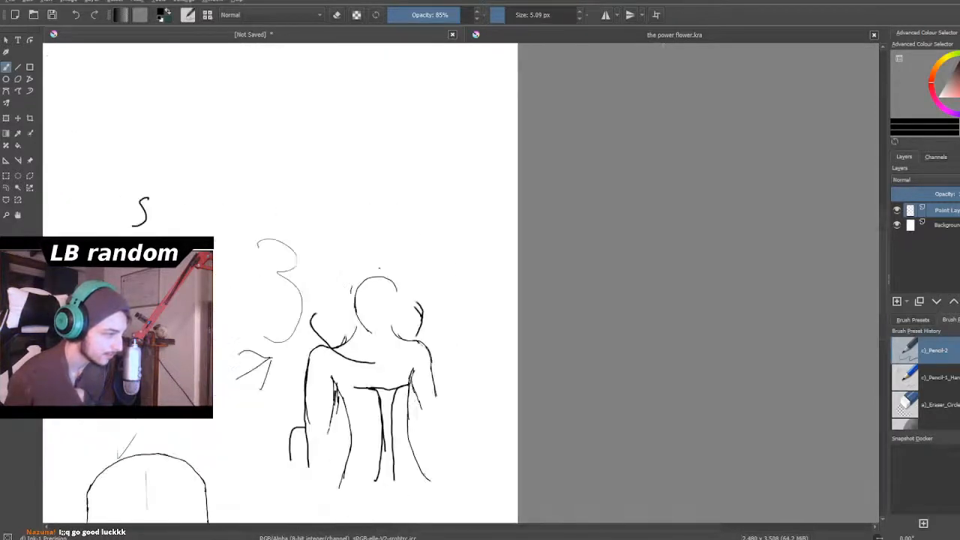
pyautogui.scroll(2, 371, 349)
pyautogui.scroll(2, 369, 290)
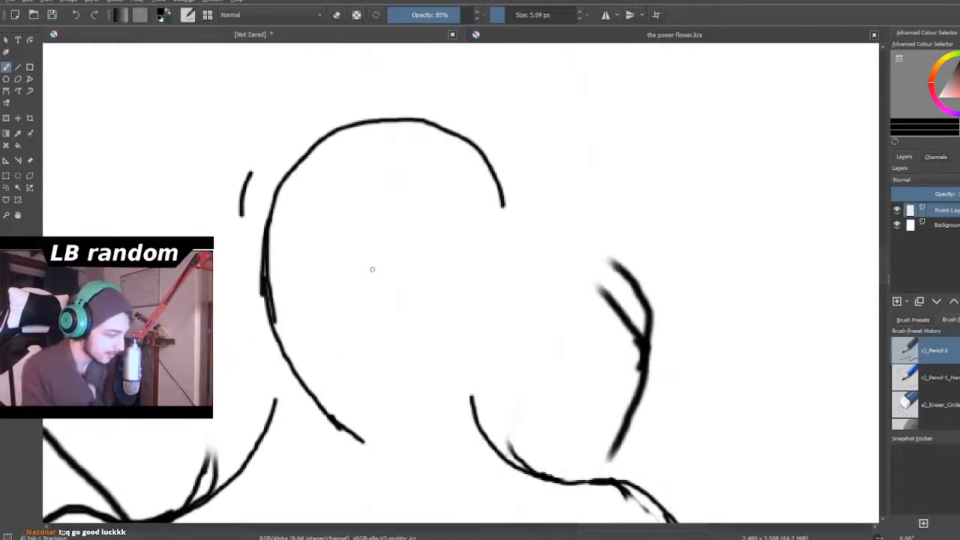
pyautogui.hotkey('ctrl', 'z')
pyautogui.hotkey('ctrl', 'z')
pyautogui.hotkey('ctrl', 'z')
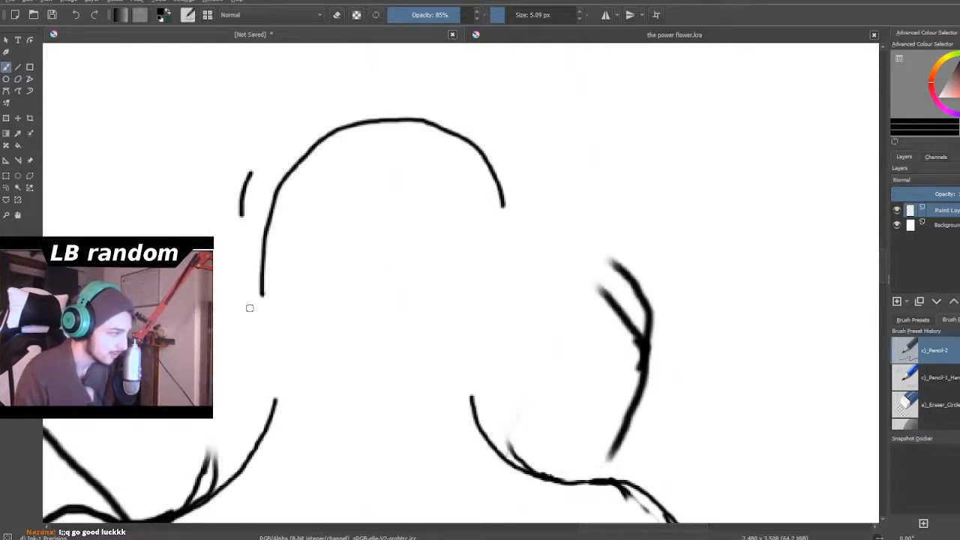
# - Try a wider left-hand jaw curve and a nearly straight right-hand face line below the dome, then undo both
pyautogui.moveTo(264, 242)
pyautogui.mouseDown()
pyautogui.moveTo(268, 277)
pyautogui.moveTo(260, 261)
pyautogui.moveTo(332, 349)
pyautogui.mouseUp()
pyautogui.moveTo(262, 258)
pyautogui.mouseDown()
pyautogui.moveTo(271, 293)
pyautogui.moveTo(310, 345)
pyautogui.moveTo(407, 408)
pyautogui.mouseUp()
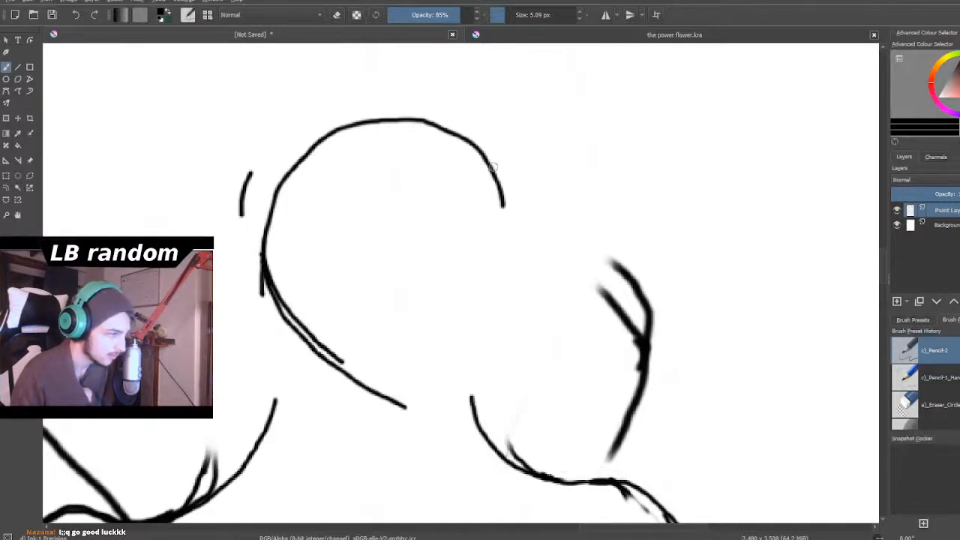
pyautogui.moveTo(471, 142); pyautogui.dragTo(503, 239)
pyautogui.moveTo(493, 191); pyautogui.dragTo(509, 377)
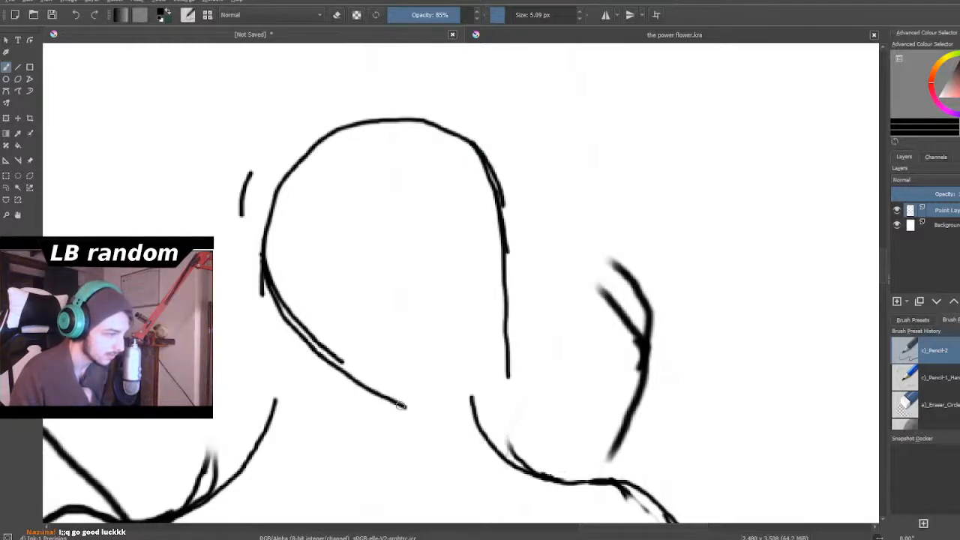
pyautogui.scroll(-5, 391, 406)
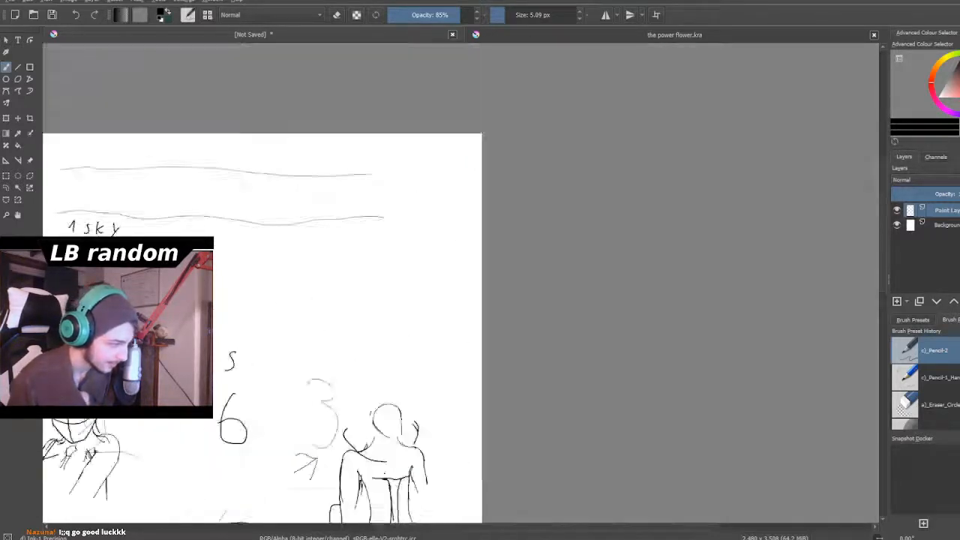
pyautogui.scroll(1, 387, 451)
pyautogui.scroll(3, 385, 473)
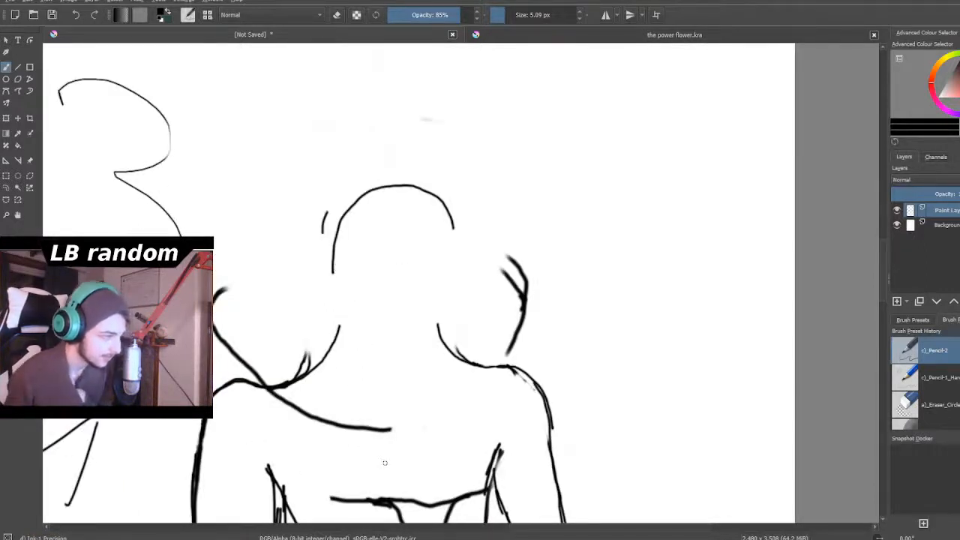
pyautogui.scroll(-1, 385, 465)
pyautogui.scroll(-1, 385, 467)
pyautogui.scroll(1, 385, 467)
pyautogui.scroll(-2, 385, 468)
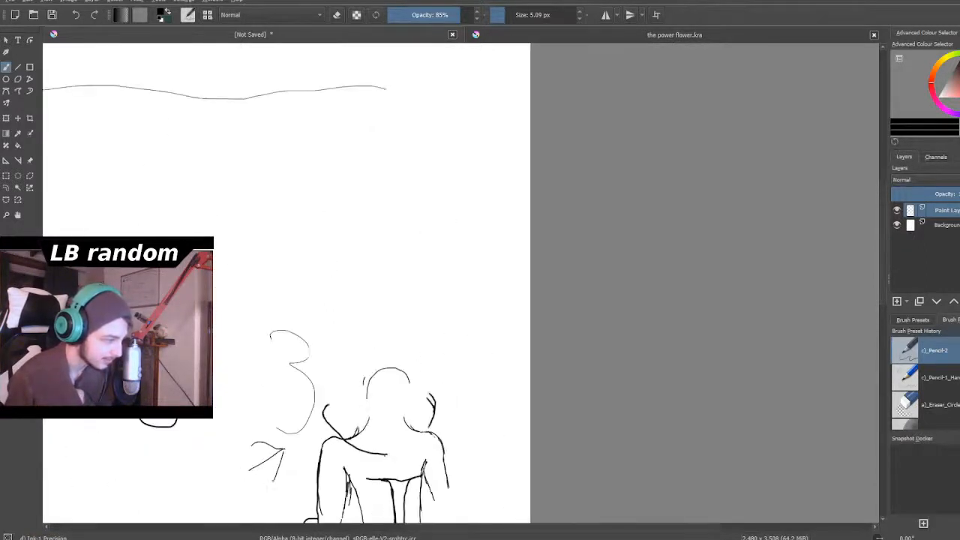
# - Erase the raised collar line above the collared figure's right-hand shoulder with a 15.33 px eraser
pyautogui.scroll(5, 385, 467)
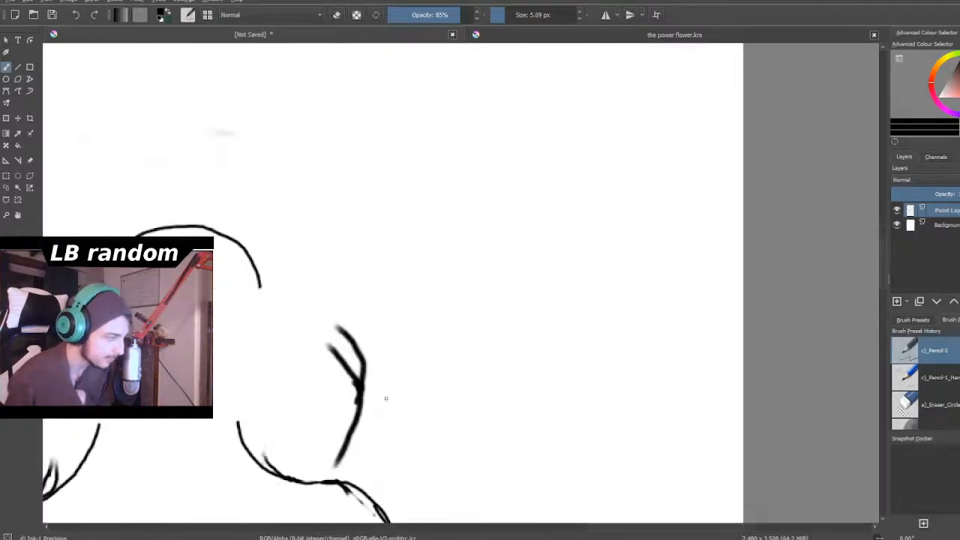
pyautogui.click(340, 14)
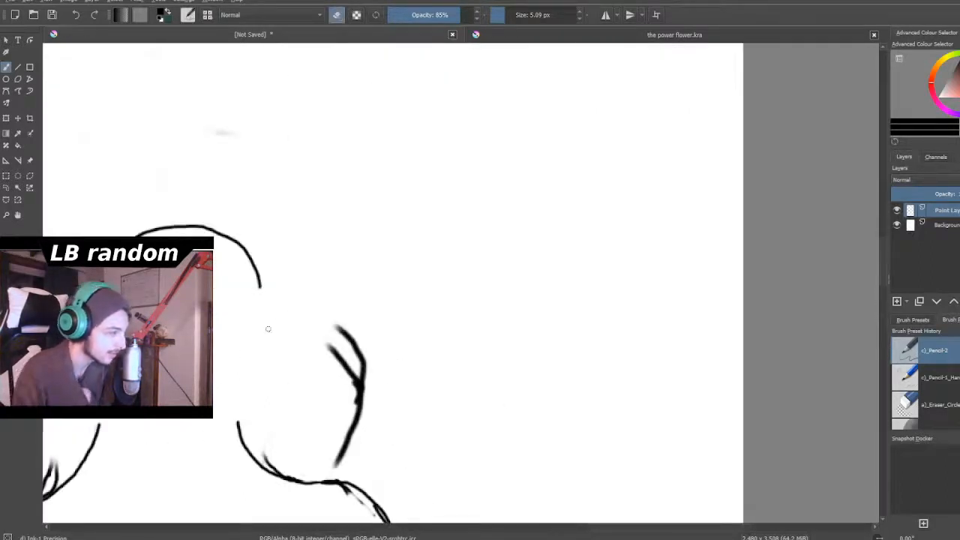
pyautogui.moveTo(356, 335)
pyautogui.mouseDown()
pyautogui.moveTo(337, 348)
pyautogui.moveTo(370, 203)
pyautogui.moveTo(396, 283)
pyautogui.moveTo(373, 345)
pyautogui.moveTo(338, 321)
pyautogui.moveTo(364, 375)
pyautogui.moveTo(353, 341)
pyautogui.moveTo(367, 405)
pyautogui.moveTo(352, 398)
pyautogui.moveTo(379, 439)
pyautogui.moveTo(345, 433)
pyautogui.moveTo(334, 467)
pyautogui.mouseUp()
pyautogui.click(511, 15)
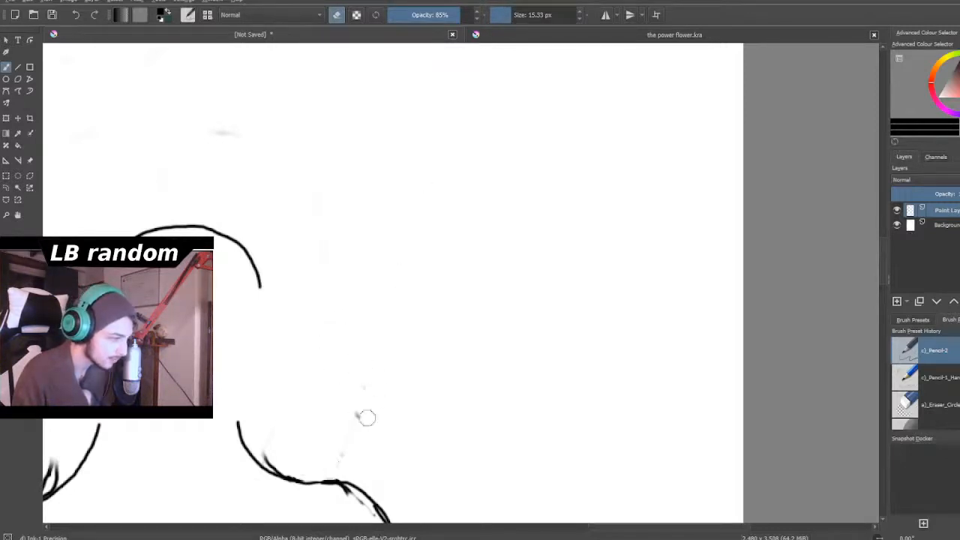
# - Erase the raised collar line above the left-hand shoulder and the short stray mark beside the head
pyautogui.scroll(-5, 213, 430)
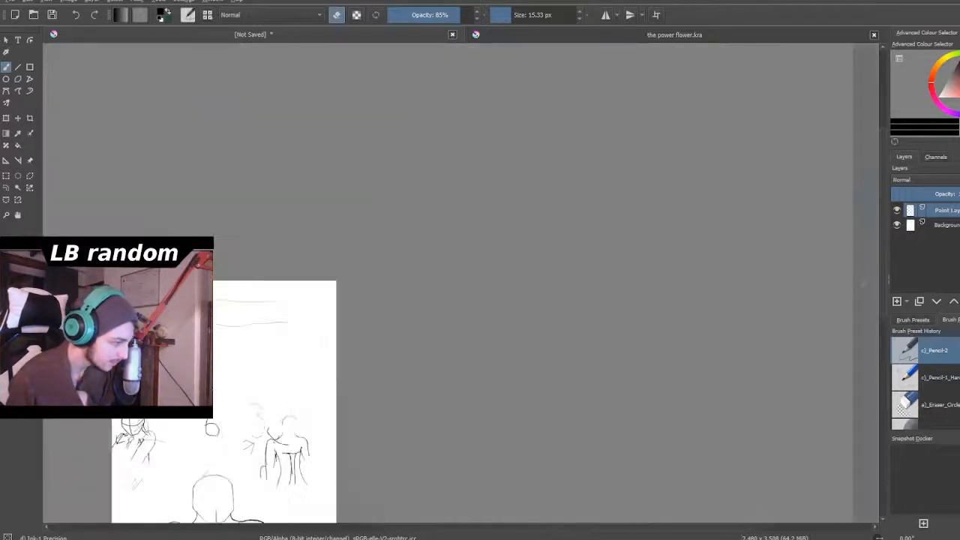
pyautogui.scroll(5, 273, 304)
pyautogui.moveTo(233, 319)
pyautogui.mouseDown()
pyautogui.moveTo(215, 342)
pyautogui.moveTo(237, 323)
pyautogui.moveTo(220, 375)
pyautogui.mouseUp()
pyautogui.moveTo(223, 342)
pyautogui.mouseDown()
pyautogui.moveTo(239, 360)
pyautogui.moveTo(236, 381)
pyautogui.moveTo(245, 376)
pyautogui.moveTo(272, 408)
pyautogui.moveTo(313, 393)
pyautogui.mouseUp()
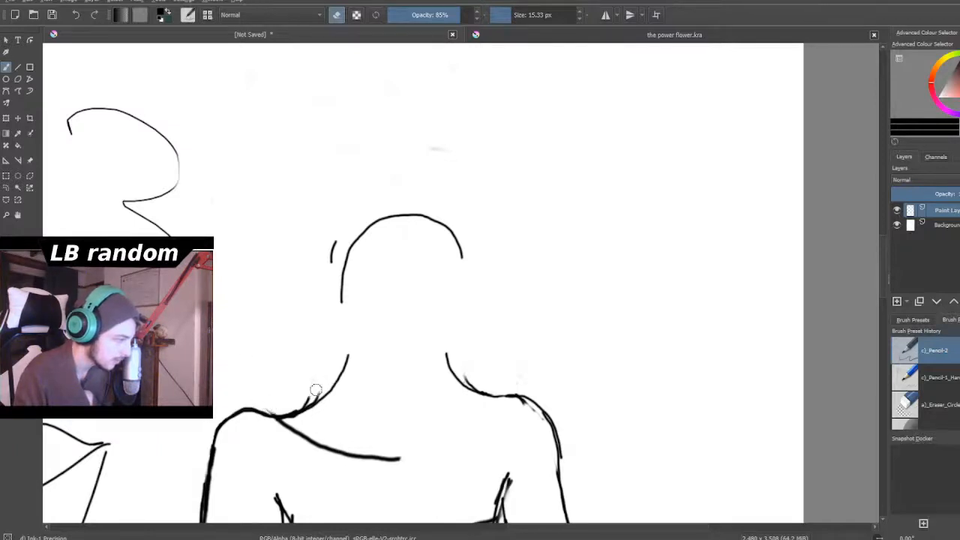
pyautogui.moveTo(330, 242); pyautogui.dragTo(331, 267)
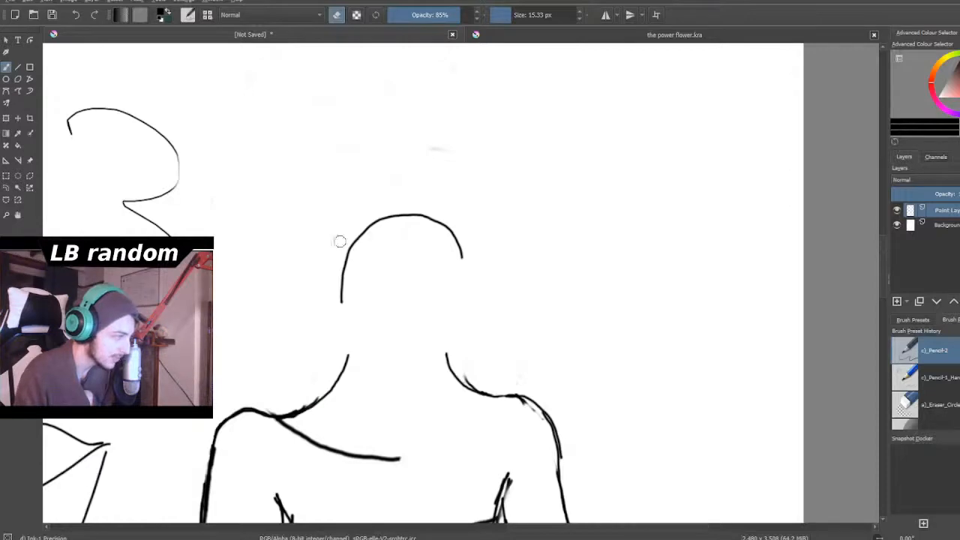
# - Erase the short horizontal line low inside the muscular figure's right-hand chest muscle
pyautogui.scroll(-3, 480, 151)
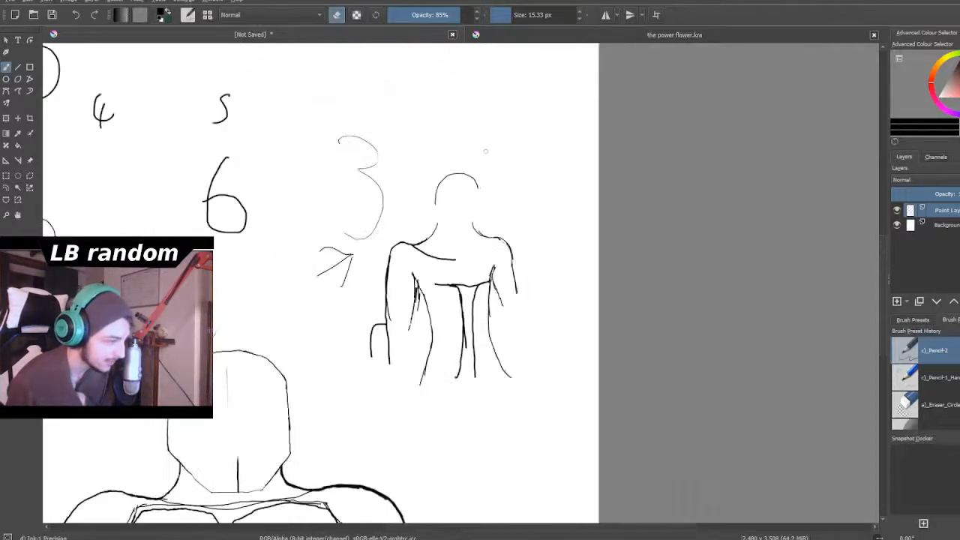
pyautogui.scroll(-4, 483, 151)
pyautogui.scroll(3, 387, 404)
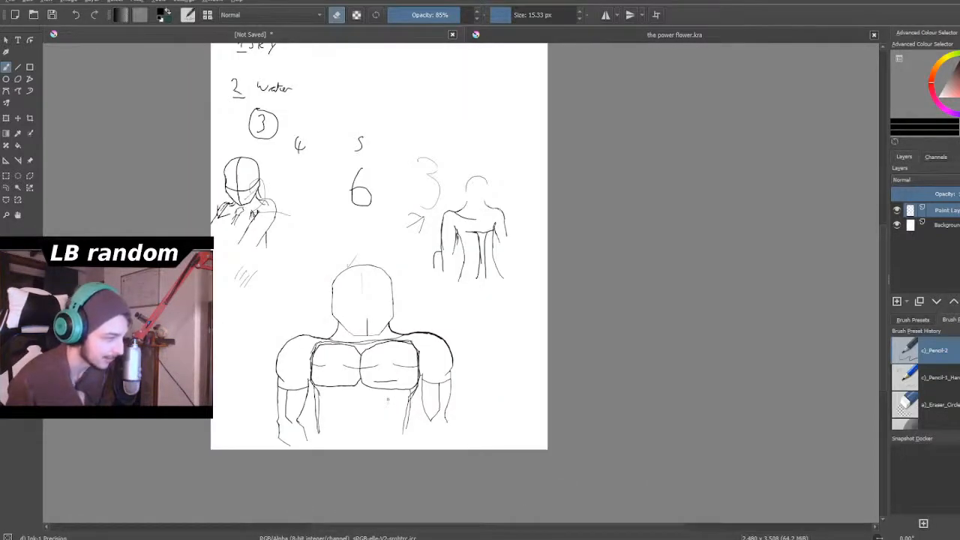
pyautogui.scroll(-3, 481, 214)
pyautogui.scroll(3, 481, 214)
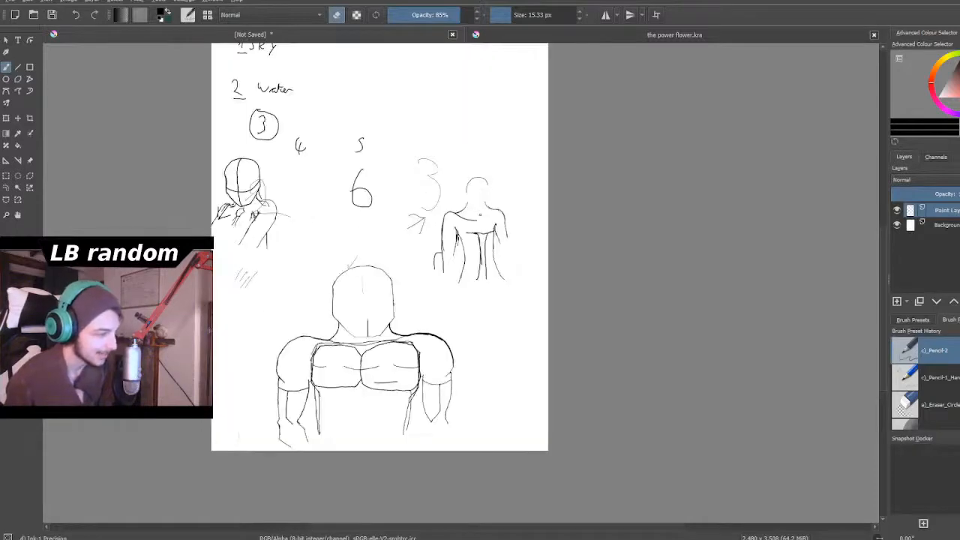
pyautogui.scroll(6, 361, 398)
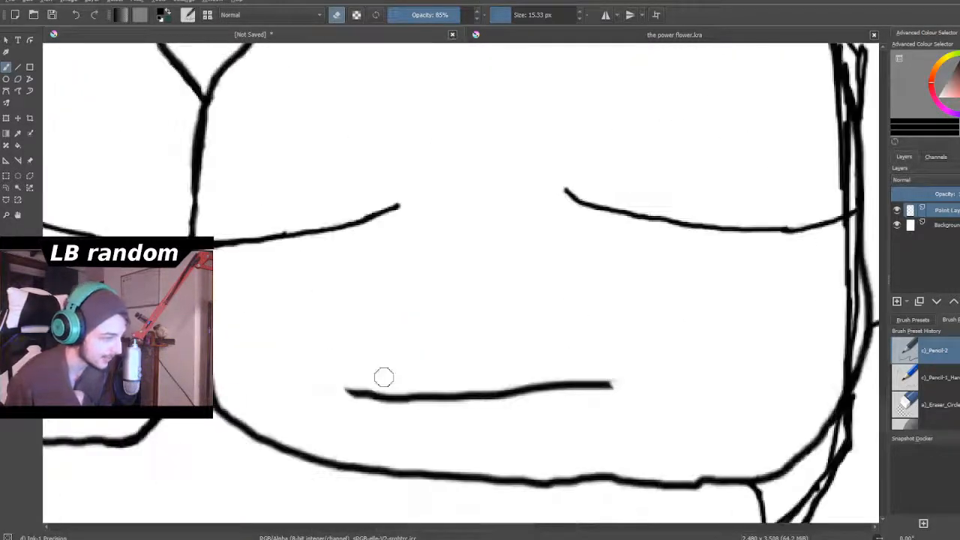
pyautogui.moveTo(347, 396)
pyautogui.mouseDown()
pyautogui.moveTo(493, 393)
pyautogui.moveTo(375, 396)
pyautogui.mouseUp()
pyautogui.moveTo(295, 376)
pyautogui.mouseDown()
pyautogui.moveTo(428, 390)
pyautogui.moveTo(551, 382)
pyautogui.moveTo(548, 390)
pyautogui.moveTo(649, 368)
pyautogui.moveTo(532, 394)
pyautogui.moveTo(492, 378)
pyautogui.mouseUp()
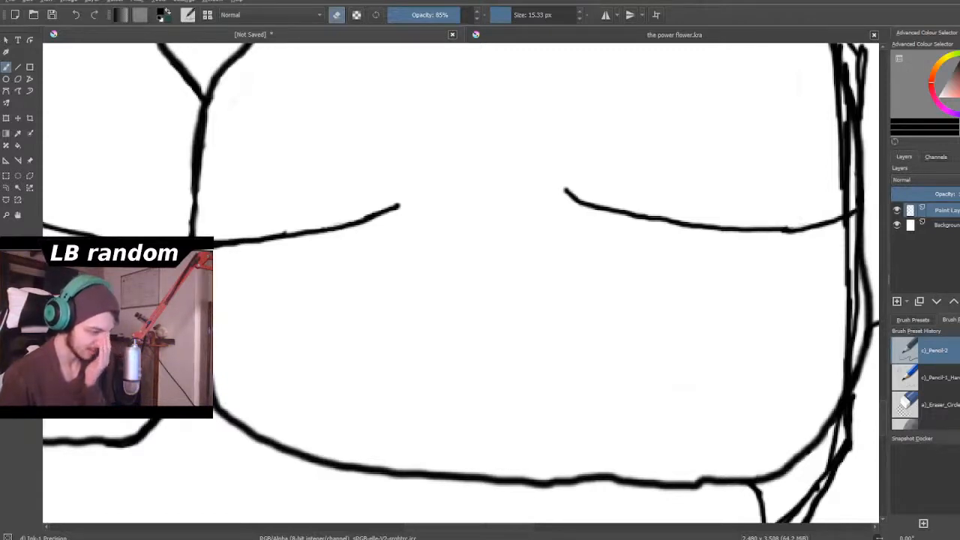
# - Examine the smaller back figure's torso and unfinished head against the muscular figure and the whole page
pyautogui.scroll(-5, 605, 193)
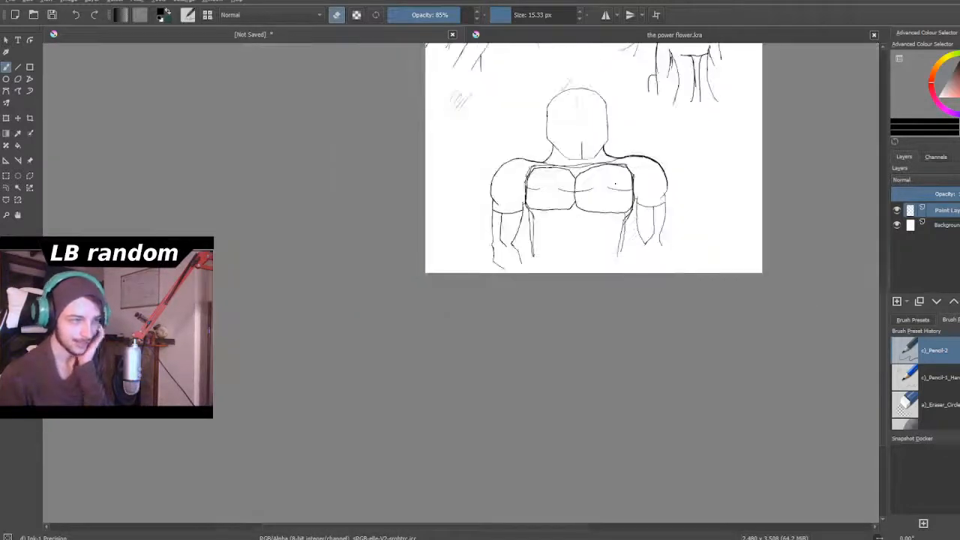
pyautogui.scroll(-2, 620, 171)
pyautogui.scroll(4, 643, 145)
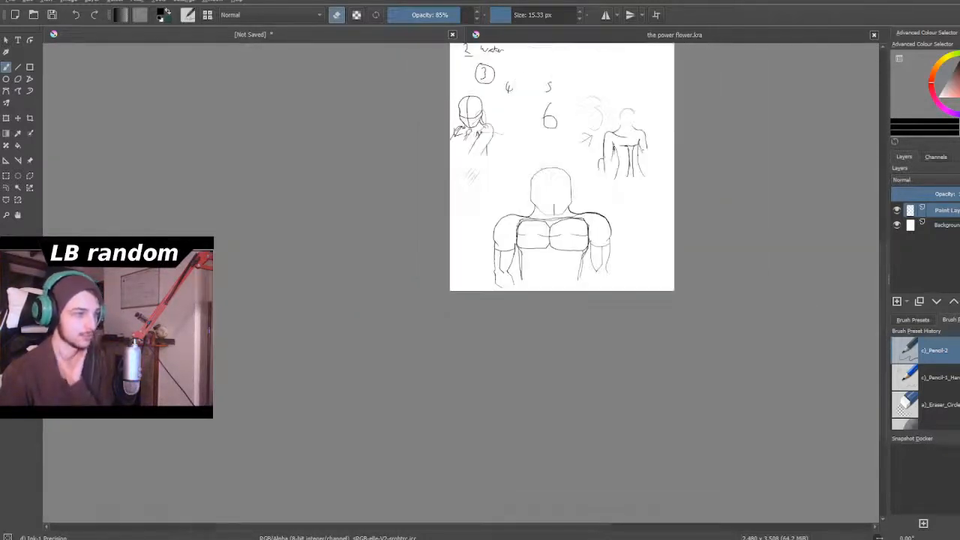
pyautogui.scroll(3, 644, 152)
pyautogui.scroll(1, 619, 148)
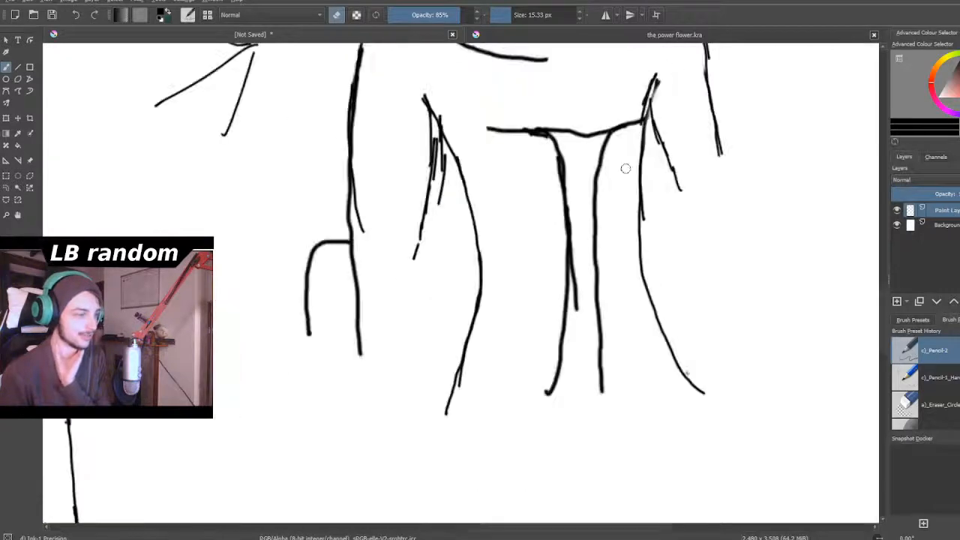
pyautogui.scroll(-4, 627, 168)
pyautogui.scroll(2, 648, 136)
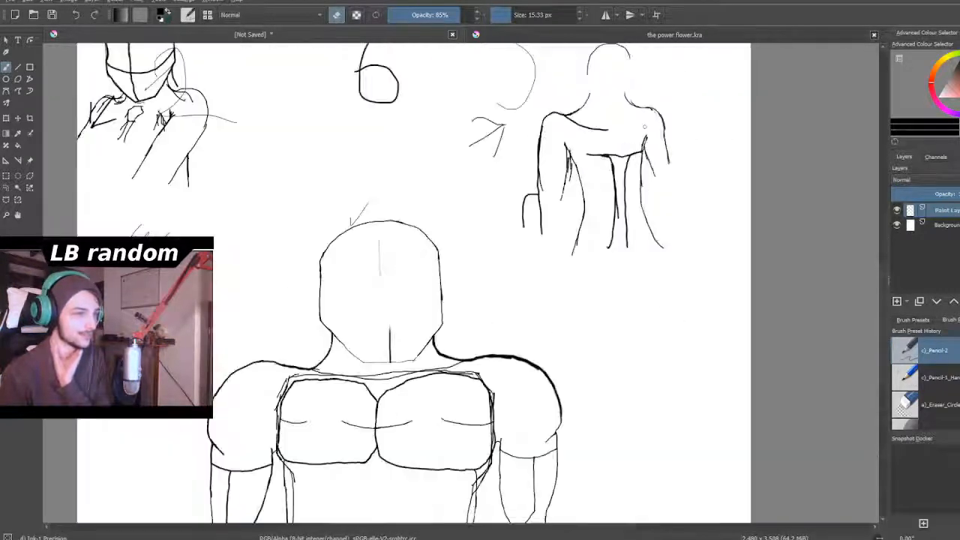
pyautogui.scroll(-5, 630, 78)
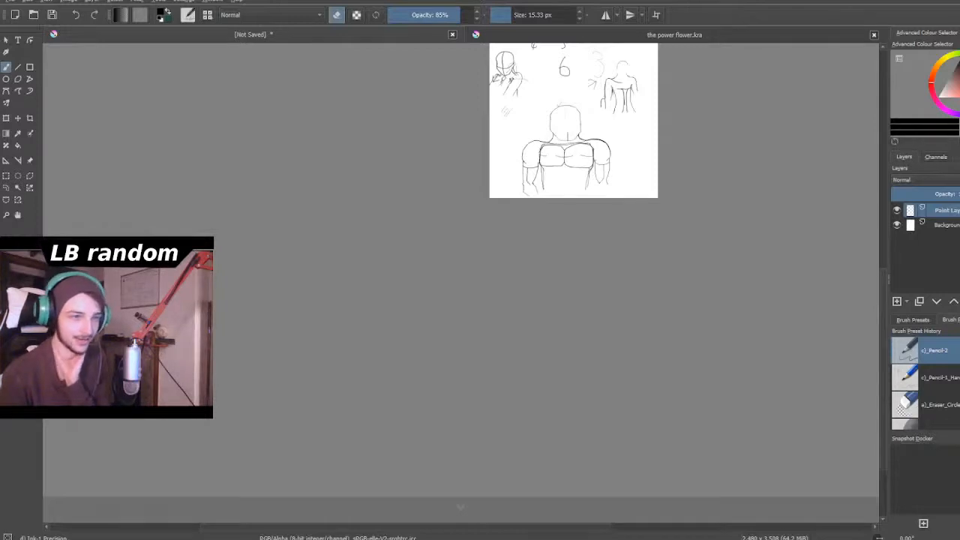
pyautogui.moveTo(885, 294); pyautogui.dragTo(879, 257)
pyautogui.scroll(8, 667, 169)
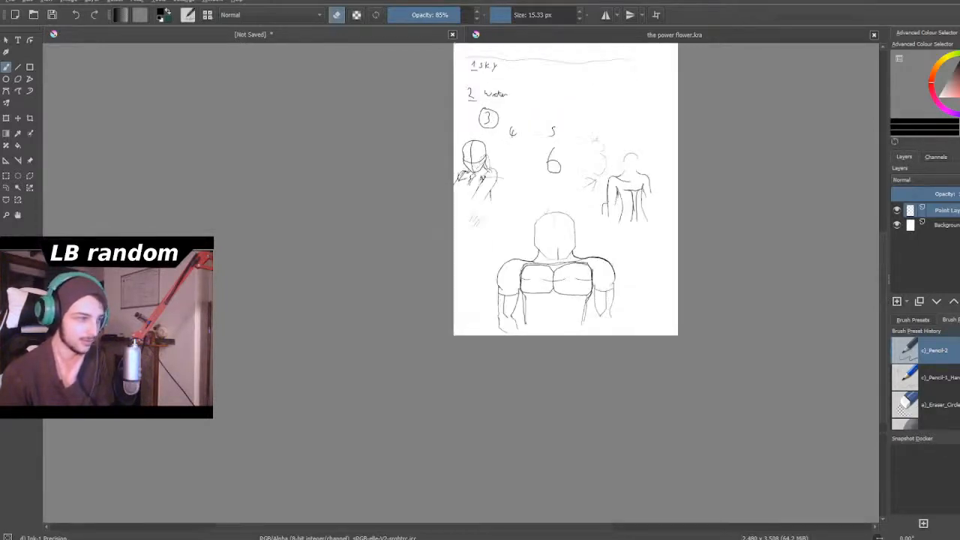
# - Reduce the eraser to 5.09 px and thin the lower left-hand end of the small figure's head outline
pyautogui.scroll(6, 667, 169)
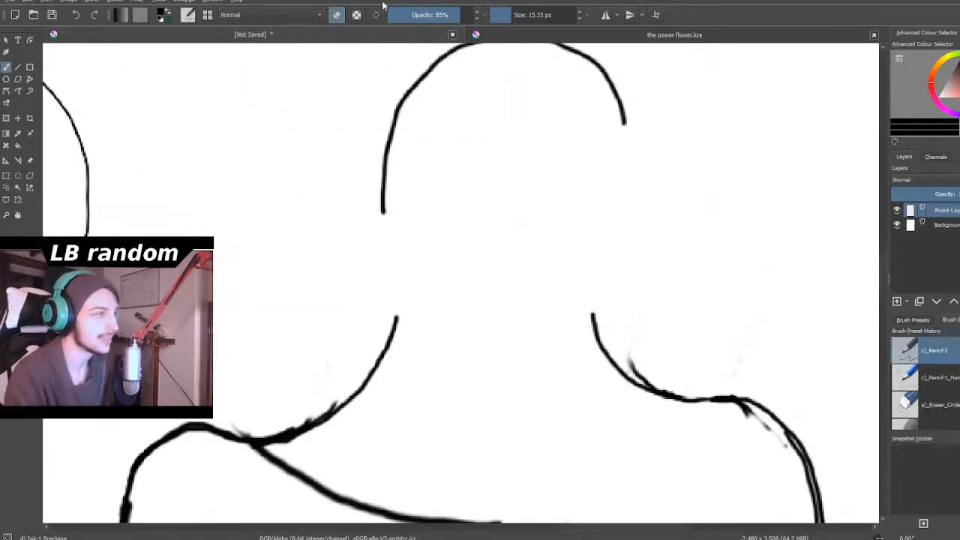
pyautogui.moveTo(514, 14); pyautogui.dragTo(501, 14)
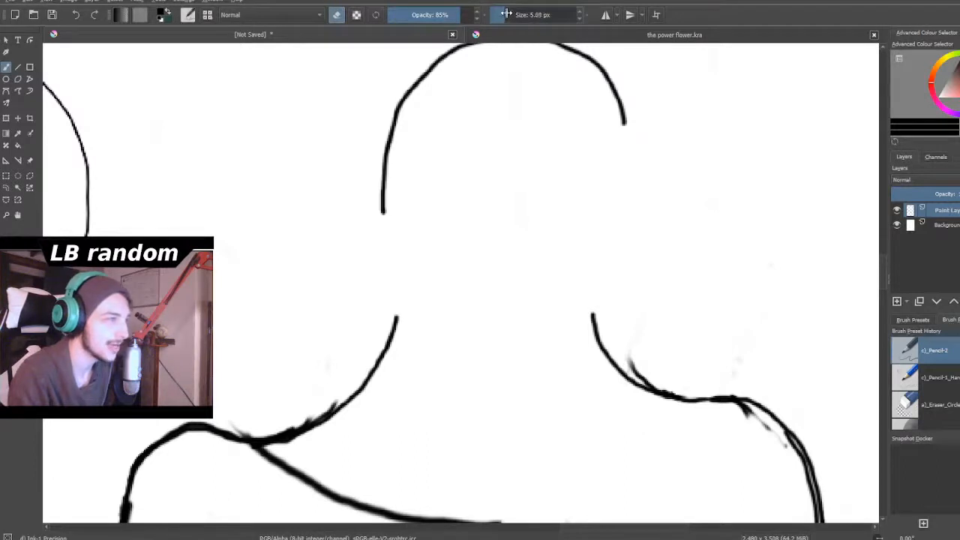
pyautogui.moveTo(386, 180)
pyautogui.mouseDown()
pyautogui.moveTo(384, 150)
pyautogui.moveTo(390, 197)
pyautogui.mouseUp()
# - Return to drawing and extend both sides of the small figure's head down into a tapering jaw with a pointed chin
pyautogui.click(337, 16)
pyautogui.moveTo(384, 154); pyautogui.dragTo(428, 282)
pyautogui.moveTo(394, 221)
pyautogui.mouseDown()
pyautogui.moveTo(437, 296)
pyautogui.moveTo(470, 327)
pyautogui.moveTo(491, 345)
pyautogui.mouseUp()
pyautogui.moveTo(622, 118)
pyautogui.mouseDown()
pyautogui.moveTo(607, 209)
pyautogui.moveTo(552, 328)
pyautogui.mouseUp()
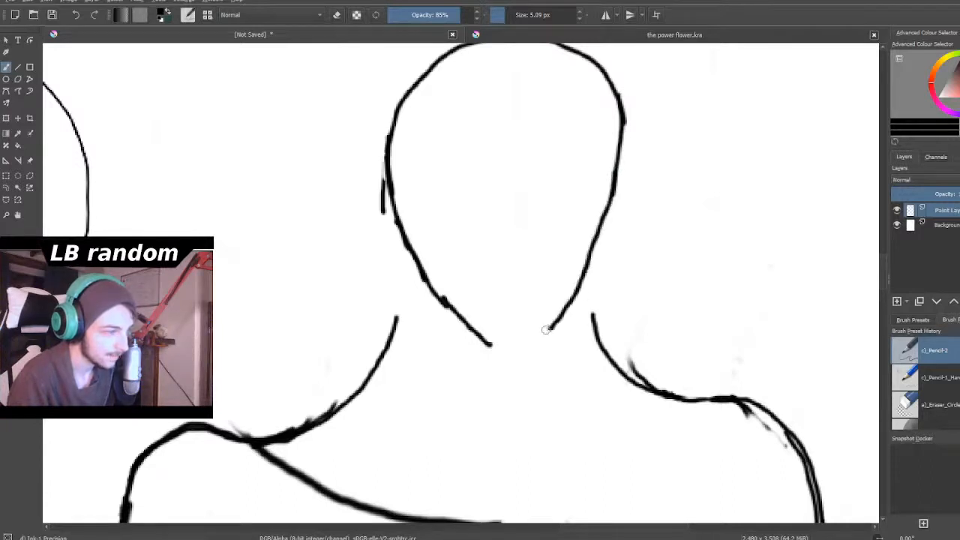
pyautogui.moveTo(442, 294); pyautogui.dragTo(499, 330)
pyautogui.moveTo(592, 247)
pyautogui.mouseDown()
pyautogui.moveTo(568, 290)
pyautogui.moveTo(518, 342)
pyautogui.mouseUp()
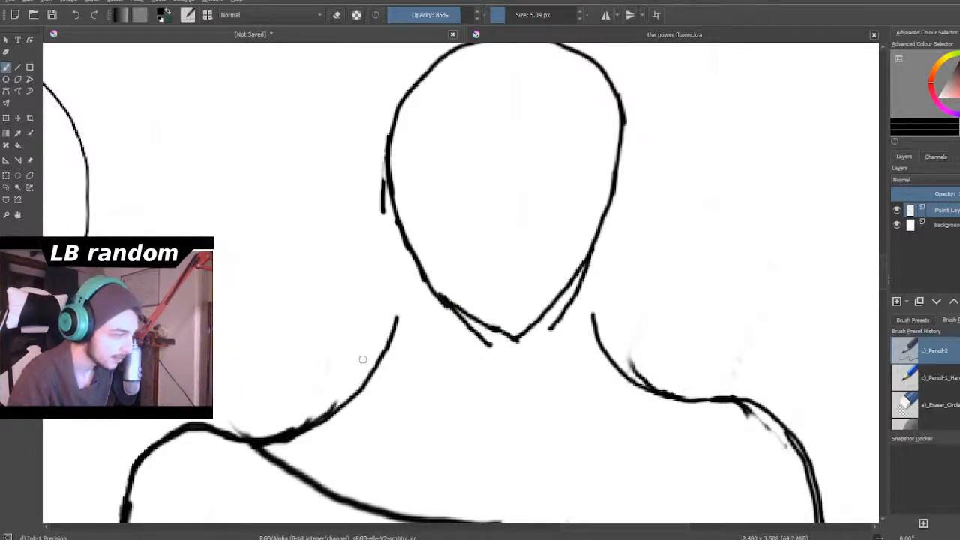
# - Draw a neck line on each side connecting the jaw to the existing shoulder curves
pyautogui.moveTo(389, 356)
pyautogui.mouseDown()
pyautogui.moveTo(410, 320)
pyautogui.moveTo(408, 330)
pyautogui.moveTo(421, 267)
pyautogui.mouseUp()
pyautogui.moveTo(563, 286)
pyautogui.mouseDown()
pyautogui.moveTo(590, 352)
pyautogui.moveTo(626, 383)
pyautogui.mouseUp()
pyautogui.scroll(-6, 625, 382)
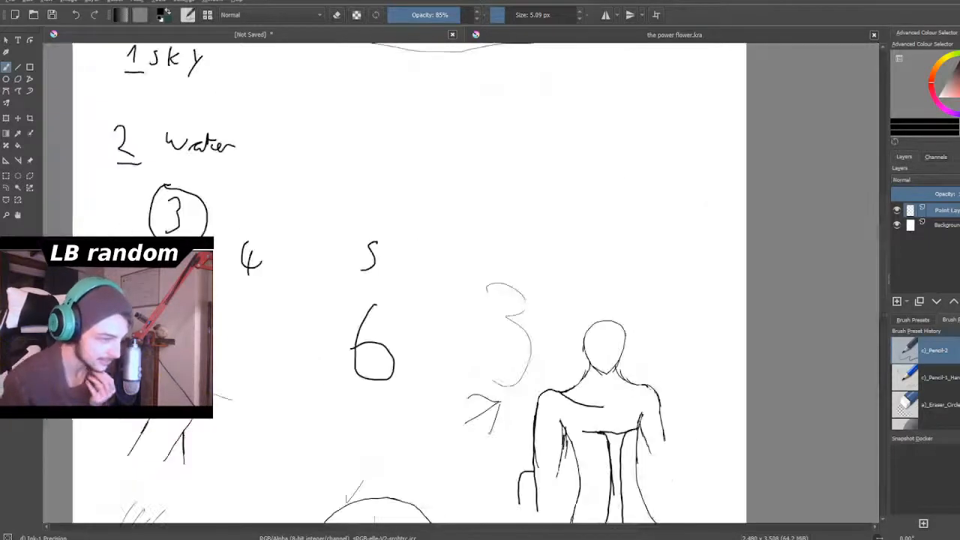
# - Draw a curved vertical center line down the small figure's face from the crown to just above the chin
pyautogui.scroll(6, 612, 375)
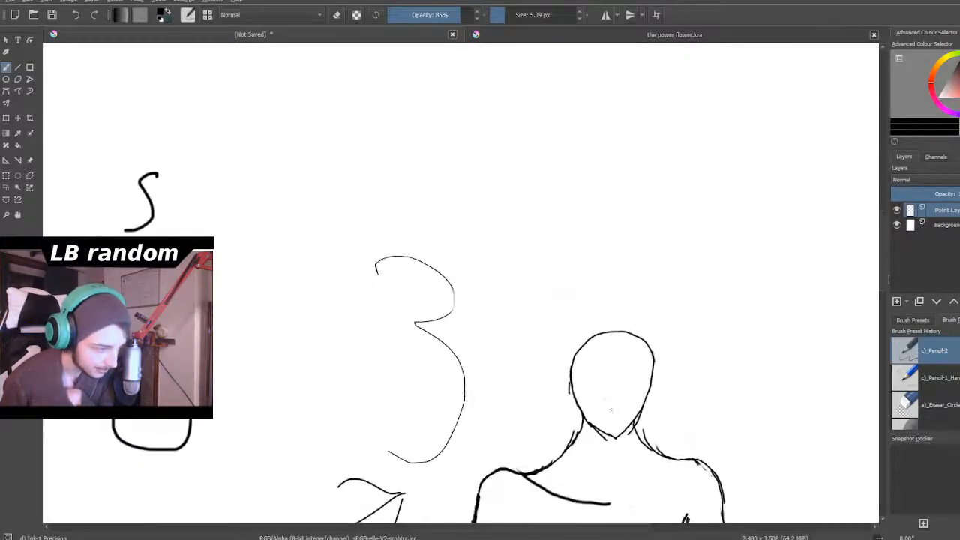
pyautogui.scroll(3, 612, 389)
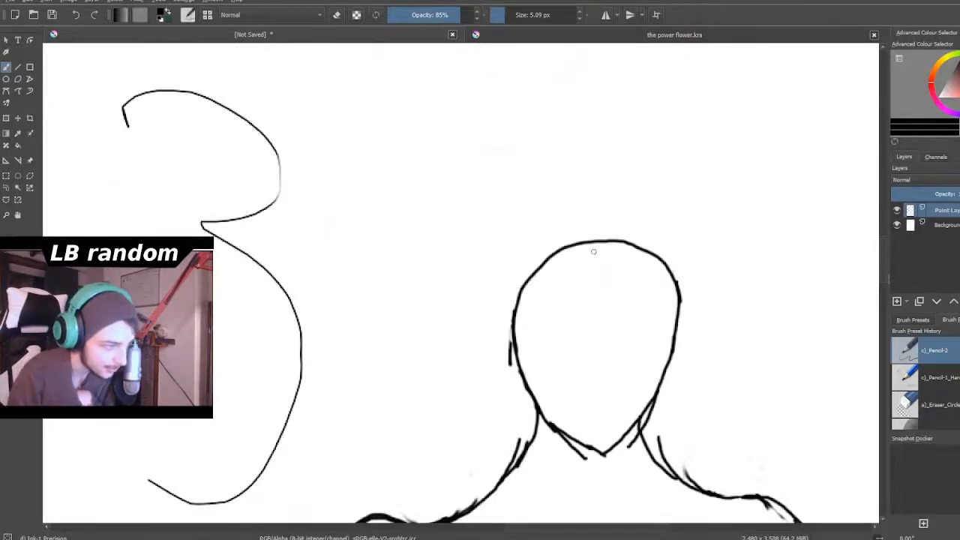
pyautogui.moveTo(600, 246)
pyautogui.mouseDown()
pyautogui.moveTo(619, 323)
pyautogui.moveTo(604, 436)
pyautogui.mouseUp()
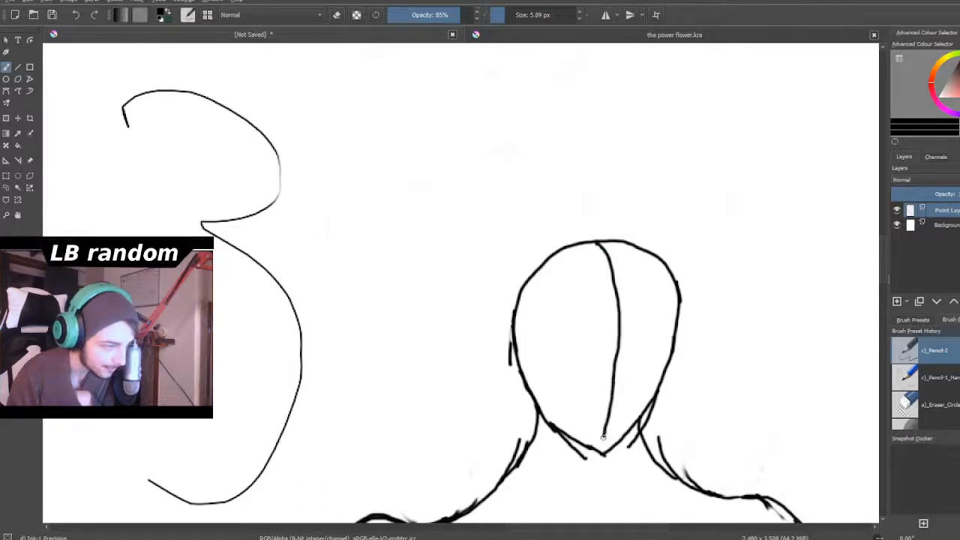
# - Examine the small figure's head, shoulders and torso up close and against the other sketches on the page
pyautogui.scroll(-6, 598, 443)
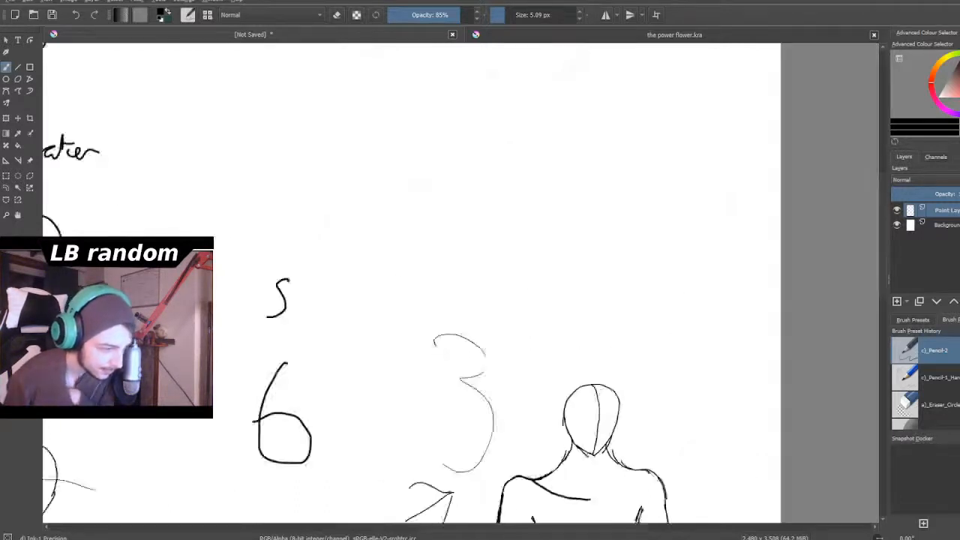
pyautogui.scroll(6, 592, 528)
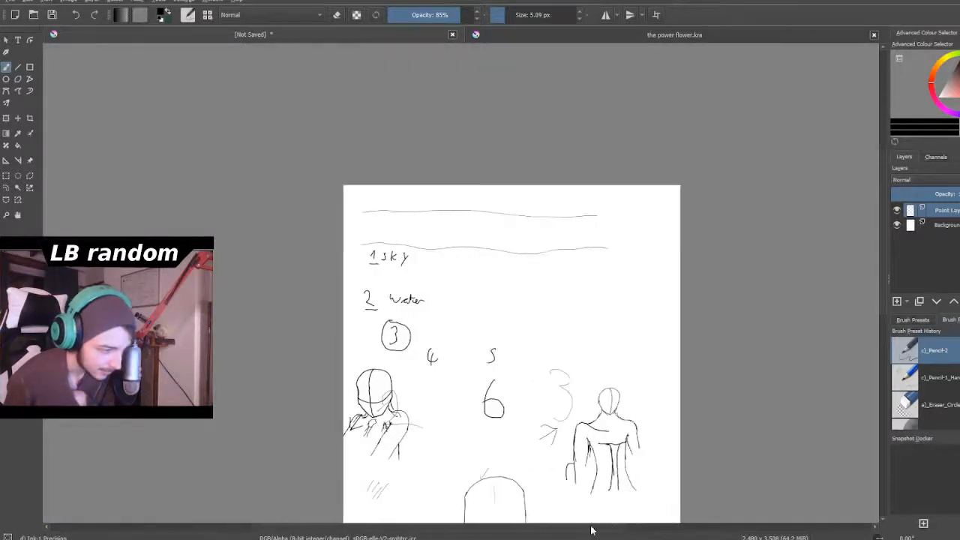
pyautogui.scroll(2, 626, 484)
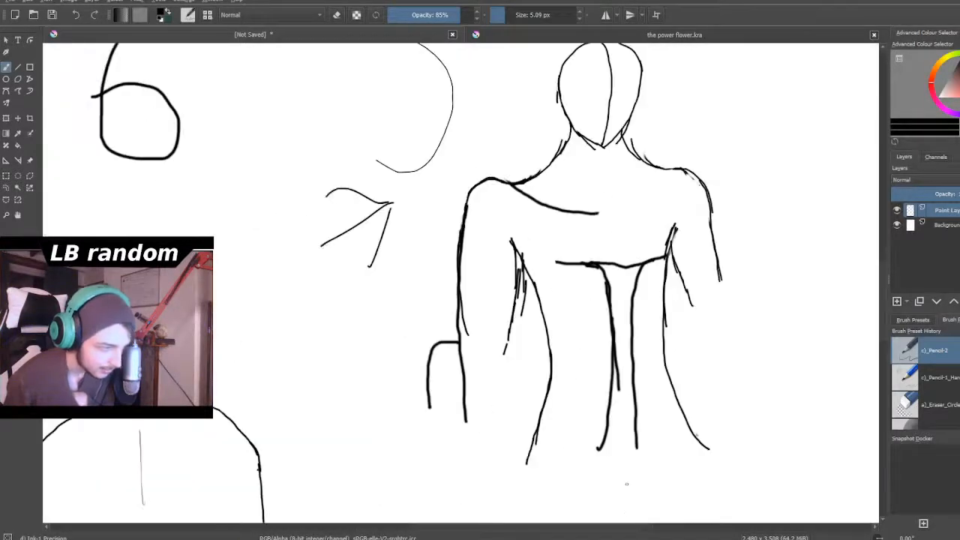
pyautogui.scroll(-2, 572, 306)
pyautogui.scroll(2, 571, 306)
pyautogui.scroll(-4, 588, 266)
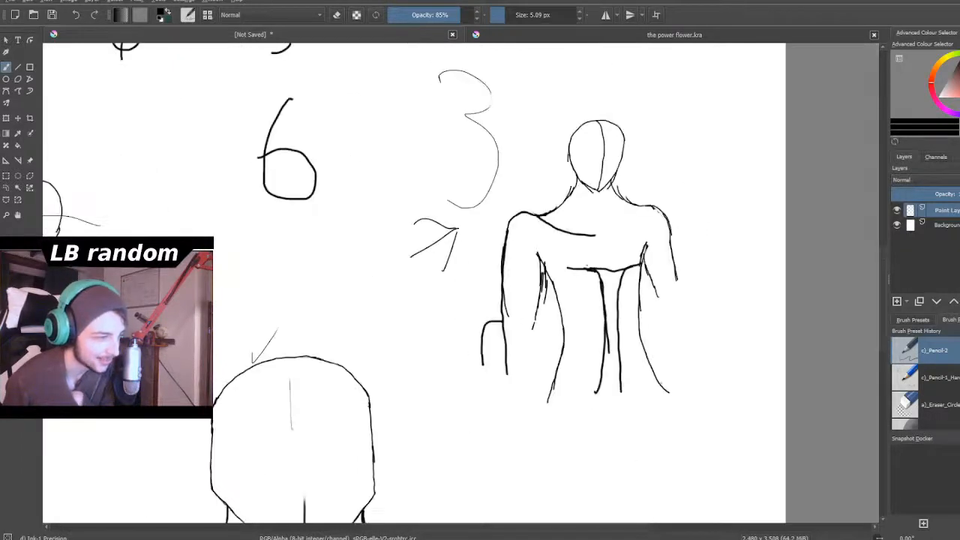
pyautogui.scroll(4, 588, 267)
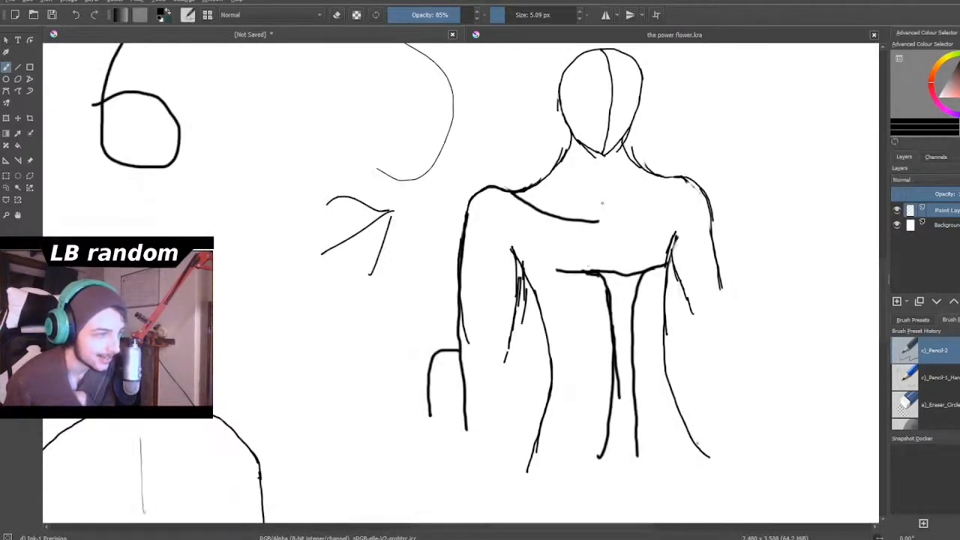
pyautogui.scroll(-2, 608, 183)
pyautogui.scroll(2, 601, 165)
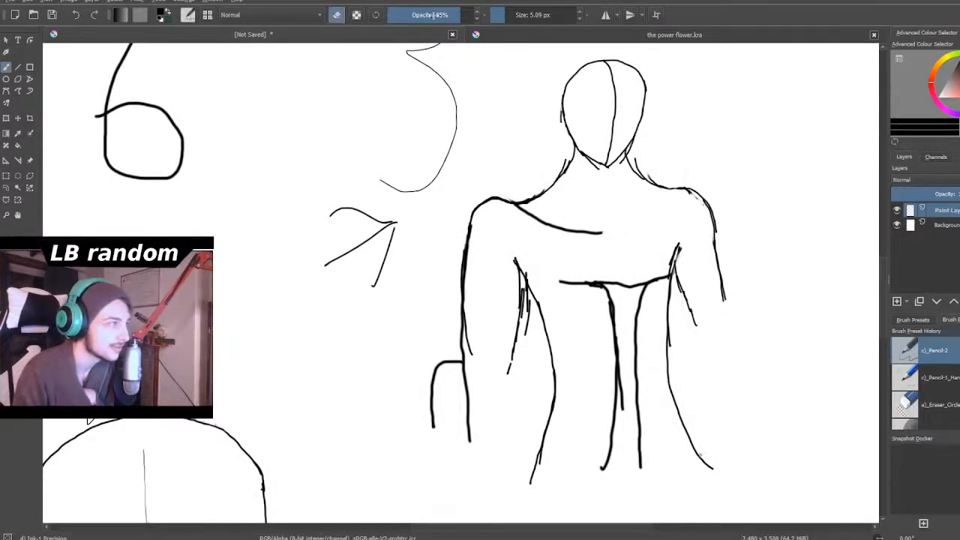
# - Erase the small figure's shoulders, arms, chest and upper torso lines with a 47.86 px eraser, keeping the head and hip lines
pyautogui.moveTo(525, 15); pyautogui.dragTo(520, 14)
pyautogui.moveTo(502, 192)
pyautogui.mouseDown()
pyautogui.moveTo(472, 285)
pyautogui.moveTo(461, 279)
pyautogui.moveTo(457, 287)
pyautogui.moveTo(467, 405)
pyautogui.moveTo(455, 340)
pyautogui.moveTo(432, 426)
pyautogui.moveTo(439, 445)
pyautogui.moveTo(444, 341)
pyautogui.moveTo(499, 350)
pyautogui.moveTo(522, 291)
pyautogui.moveTo(502, 417)
pyautogui.moveTo(525, 264)
pyautogui.moveTo(553, 343)
pyautogui.moveTo(501, 198)
pyautogui.moveTo(521, 249)
pyautogui.moveTo(525, 201)
pyautogui.moveTo(552, 217)
pyautogui.moveTo(558, 153)
pyautogui.moveTo(587, 244)
pyautogui.moveTo(598, 215)
pyautogui.mouseUp()
pyautogui.moveTo(567, 300)
pyautogui.mouseDown()
pyautogui.moveTo(583, 255)
pyautogui.moveTo(639, 322)
pyautogui.moveTo(700, 213)
pyautogui.moveTo(634, 180)
pyautogui.moveTo(669, 218)
pyautogui.moveTo(723, 252)
pyautogui.moveTo(684, 291)
pyautogui.moveTo(680, 282)
pyautogui.moveTo(673, 375)
pyautogui.moveTo(623, 300)
pyautogui.moveTo(609, 450)
pyautogui.moveTo(643, 348)
pyautogui.moveTo(626, 341)
pyautogui.mouseUp()
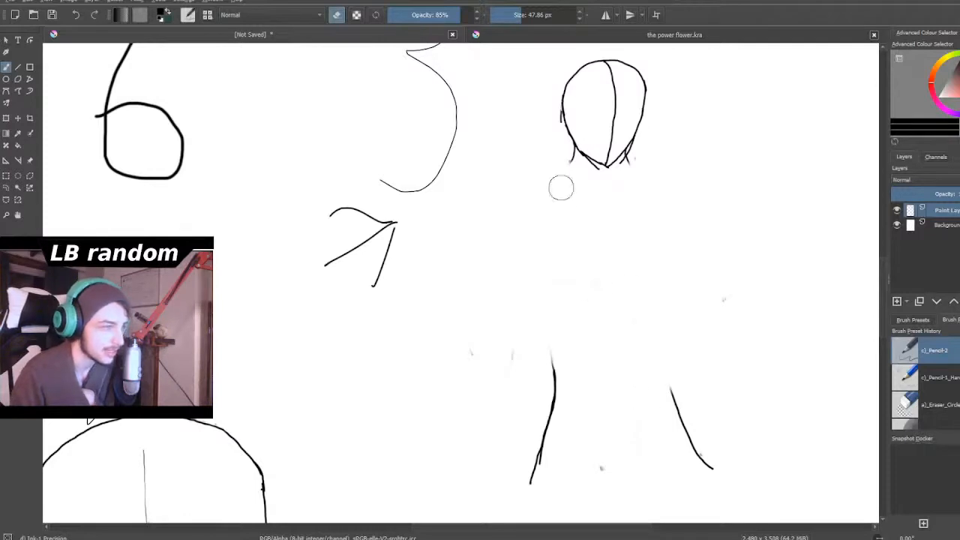
# - Return to drawing at 5.09 px and sketch narrower, sloping shoulder curves on both sides below the small figure's head
pyautogui.scroll(-2, 577, 167)
pyautogui.scroll(1, 613, 104)
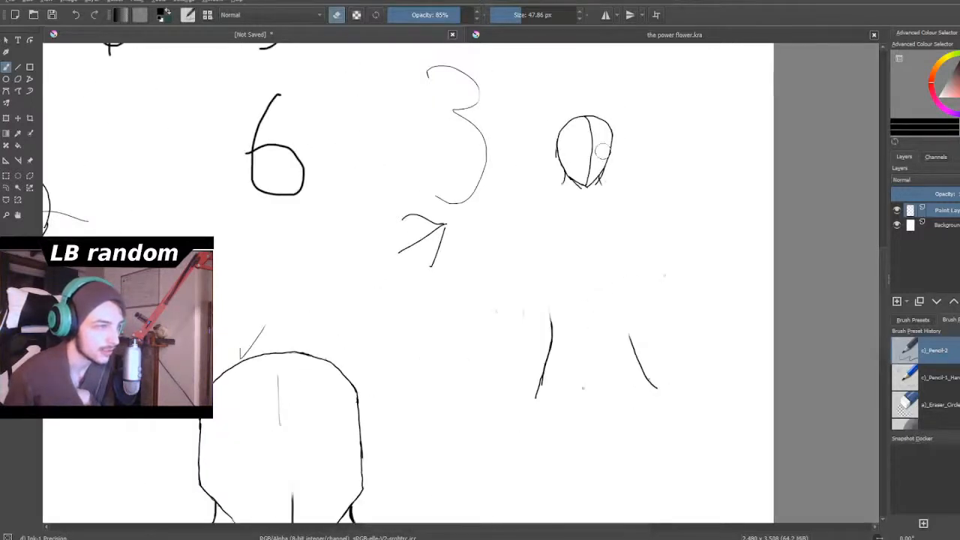
pyautogui.scroll(2, 602, 152)
pyautogui.click(339, 18)
pyautogui.moveTo(524, 17); pyautogui.dragTo(505, 18)
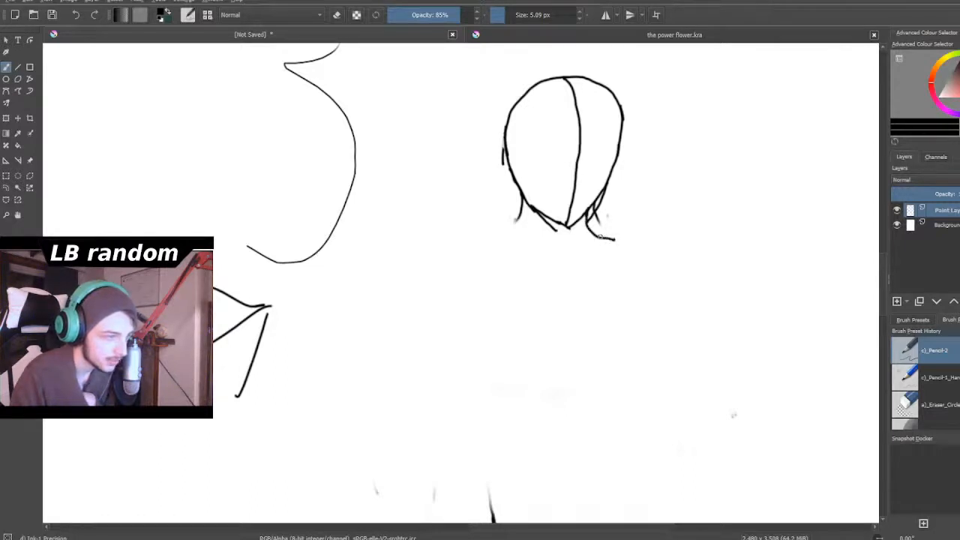
pyautogui.moveTo(627, 241)
pyautogui.mouseDown()
pyautogui.moveTo(650, 278)
pyautogui.moveTo(661, 324)
pyautogui.mouseUp()
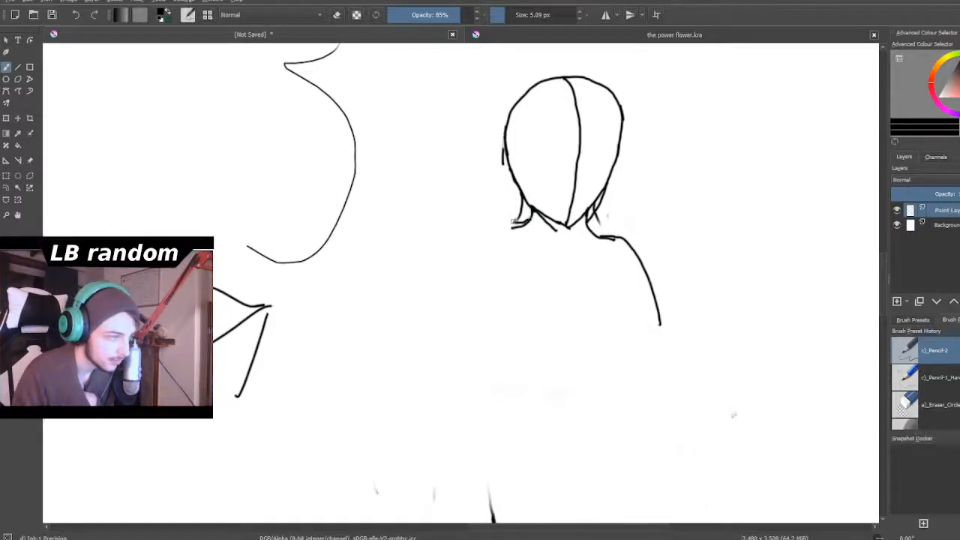
pyautogui.moveTo(504, 223)
pyautogui.mouseDown()
pyautogui.moveTo(472, 264)
pyautogui.moveTo(459, 335)
pyautogui.mouseUp()
# - Try to sketch both sides of the small figure's torso, curving in at the waist and out to the hips
pyautogui.scroll(-4, 461, 335)
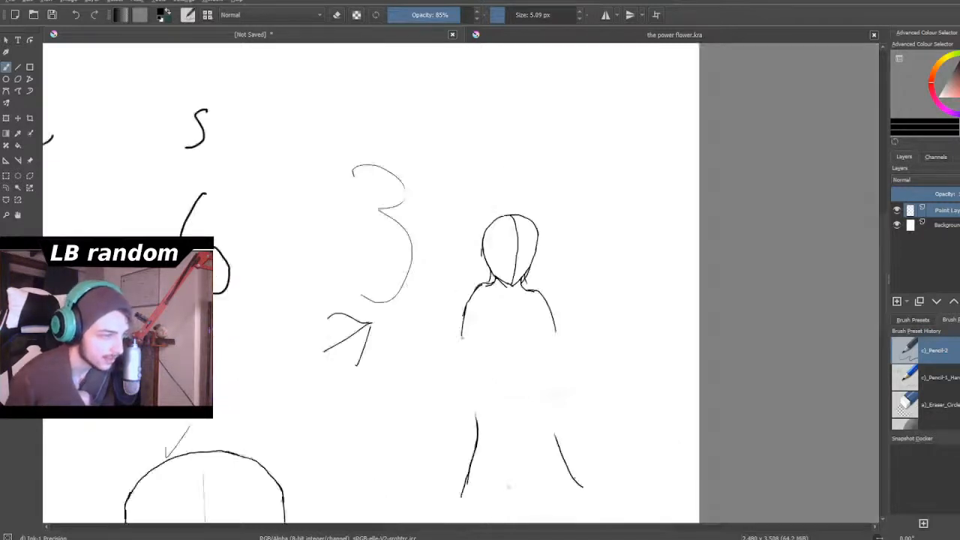
pyautogui.scroll(-2, 462, 336)
pyautogui.scroll(3, 461, 345)
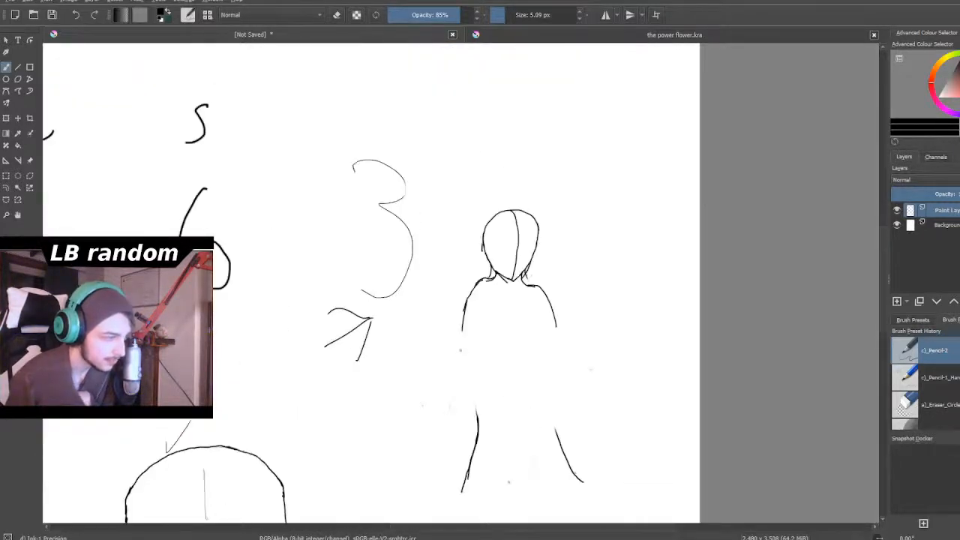
pyautogui.scroll(3, 461, 351)
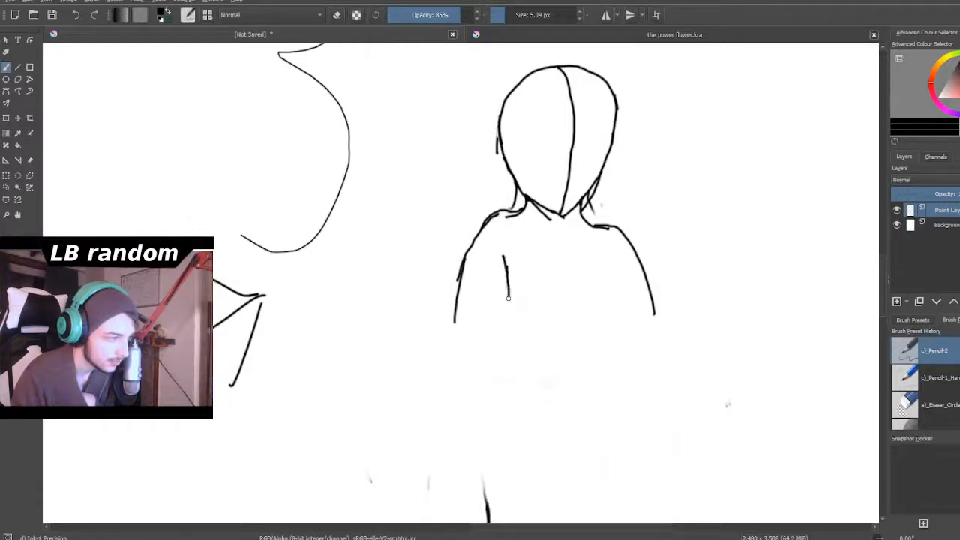
pyautogui.moveTo(504, 258); pyautogui.dragTo(537, 357)
pyautogui.moveTo(513, 291)
pyautogui.mouseDown()
pyautogui.moveTo(526, 335)
pyautogui.moveTo(523, 383)
pyautogui.mouseUp()
pyautogui.moveTo(525, 337)
pyautogui.mouseDown()
pyautogui.moveTo(529, 369)
pyautogui.moveTo(496, 428)
pyautogui.mouseUp()
pyautogui.moveTo(526, 327); pyautogui.dragTo(498, 426)
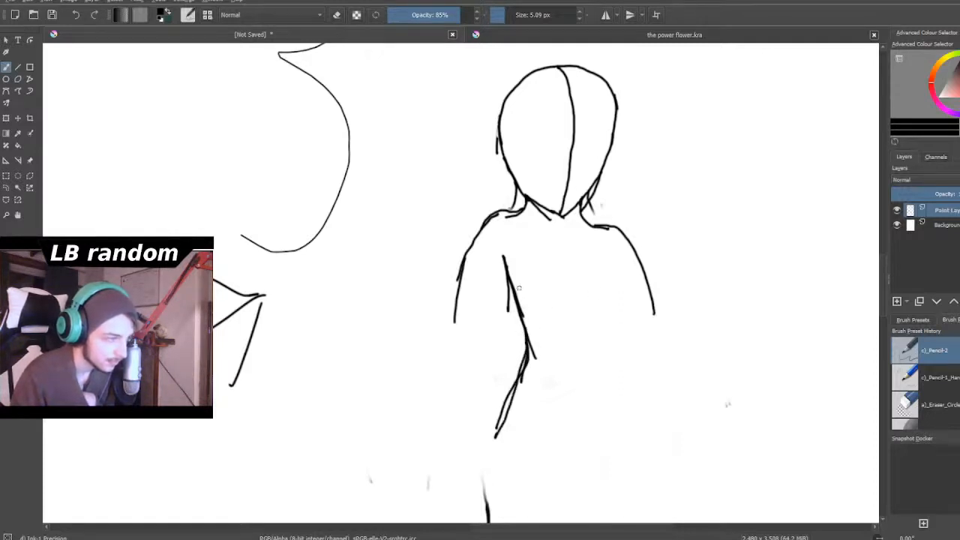
pyautogui.moveTo(509, 281)
pyautogui.mouseDown()
pyautogui.moveTo(516, 341)
pyautogui.moveTo(486, 447)
pyautogui.mouseUp()
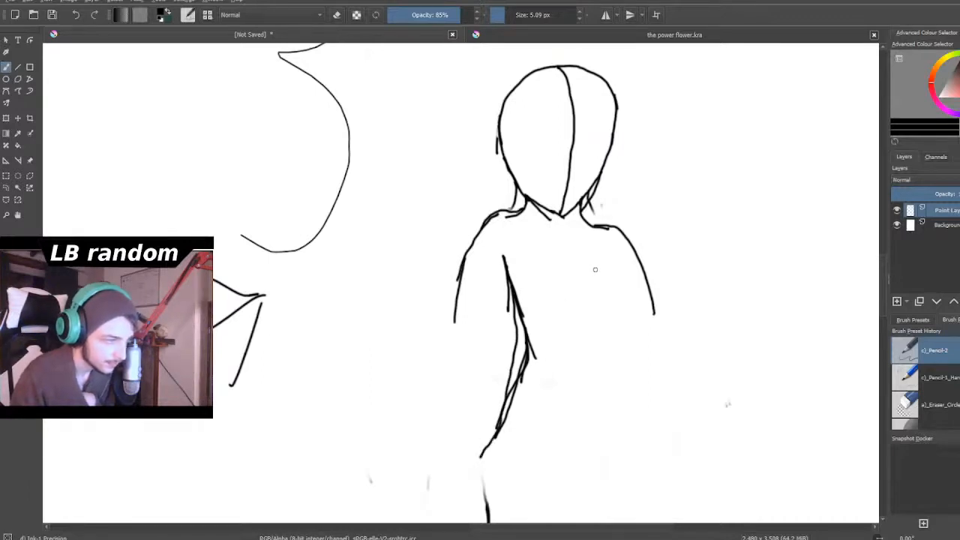
pyautogui.moveTo(594, 259)
pyautogui.mouseDown()
pyautogui.moveTo(588, 350)
pyautogui.moveTo(601, 405)
pyautogui.mouseUp()
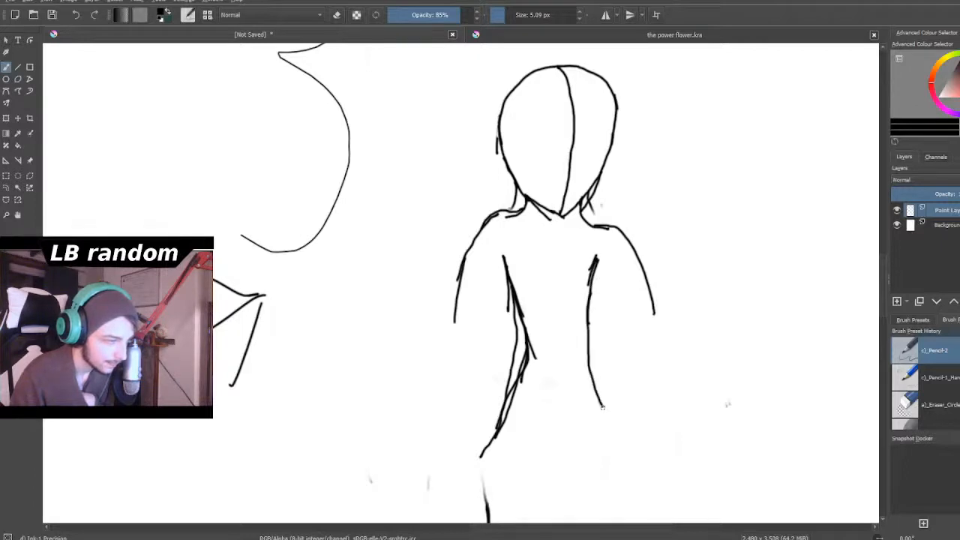
# - Undo the strokes of both torso sides on the small figure
pyautogui.hotkey('ctrl', 'z')
pyautogui.hotkey('ctrl', 'z')
pyautogui.hotkey('ctrl', 'z')
pyautogui.hotkey('ctrl', 'z')
pyautogui.hotkey('ctrl', 'z')
pyautogui.hotkey('ctrl', 'z')
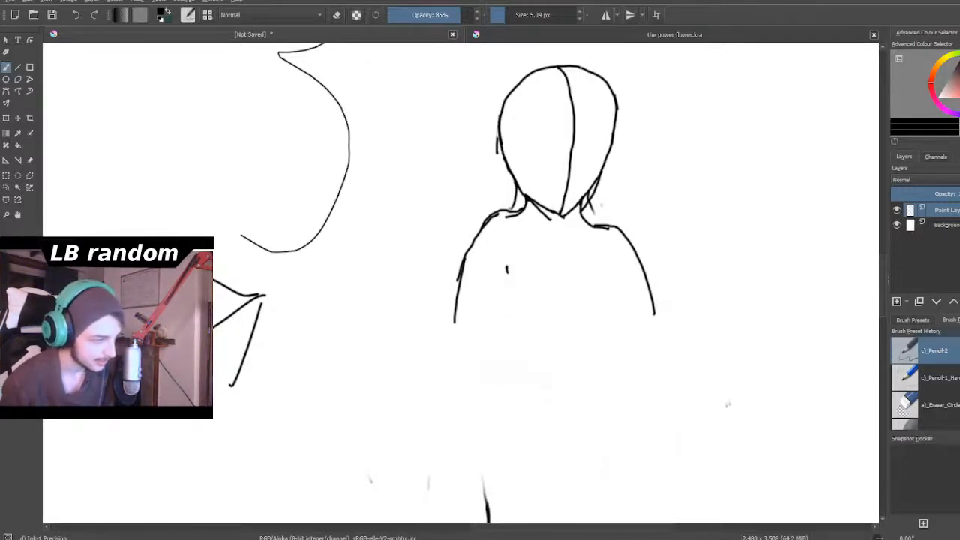
# - Undo the small figure's left-hand shoulder curve and the leftover torso mark below it
pyautogui.scroll(-3, 585, 390)
pyautogui.scroll(-2, 565, 348)
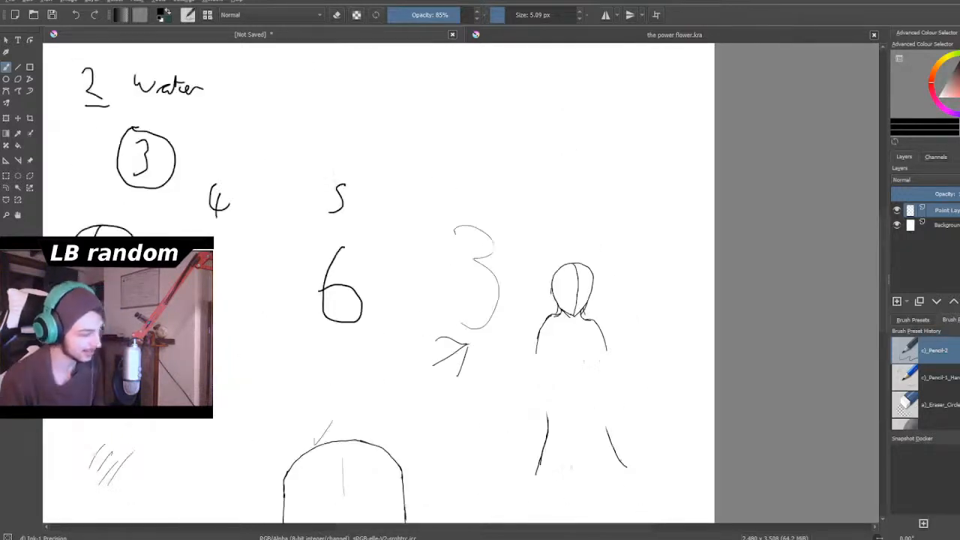
pyautogui.hotkey('ctrl', 'z')
pyautogui.hotkey('ctrl', 'z')
pyautogui.scroll(-1, 589, 355)
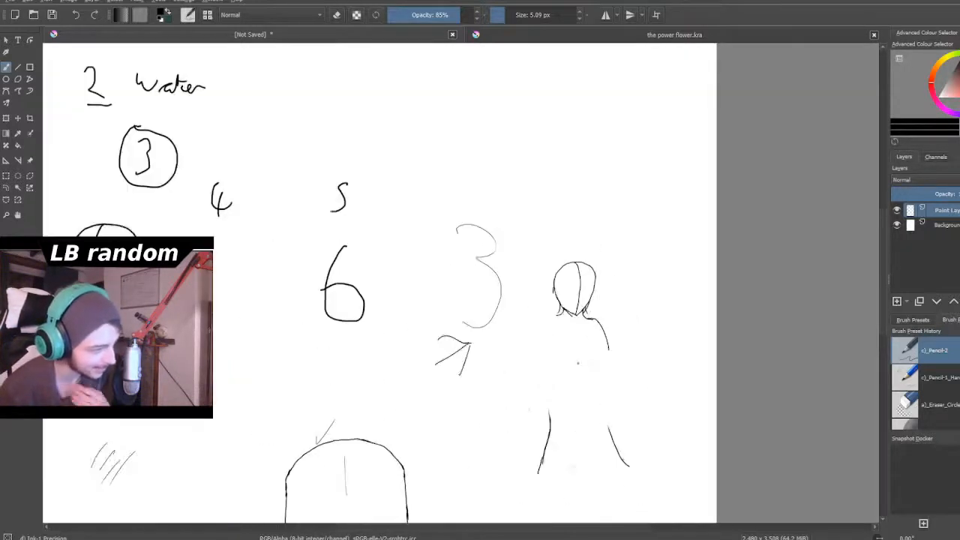
# - Draw a long, slightly slanted line topped by a small square between the large 3 and the small figure
pyautogui.scroll(2, 590, 353)
pyautogui.scroll(2, 596, 341)
pyautogui.scroll(2, 593, 330)
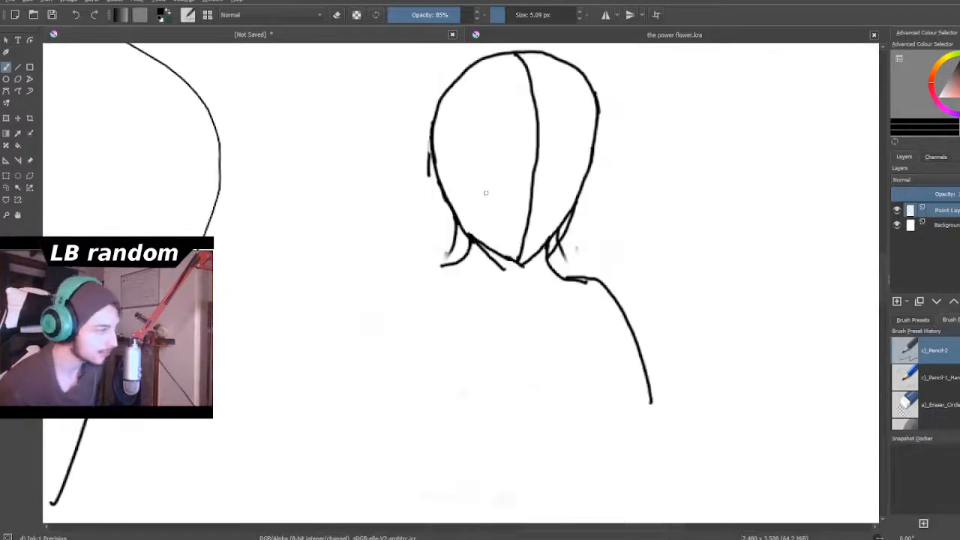
pyautogui.moveTo(276, 114)
pyautogui.mouseDown()
pyautogui.moveTo(306, 215)
pyautogui.moveTo(325, 341)
pyautogui.mouseUp()
pyautogui.hotkey('ctrl', 'z')
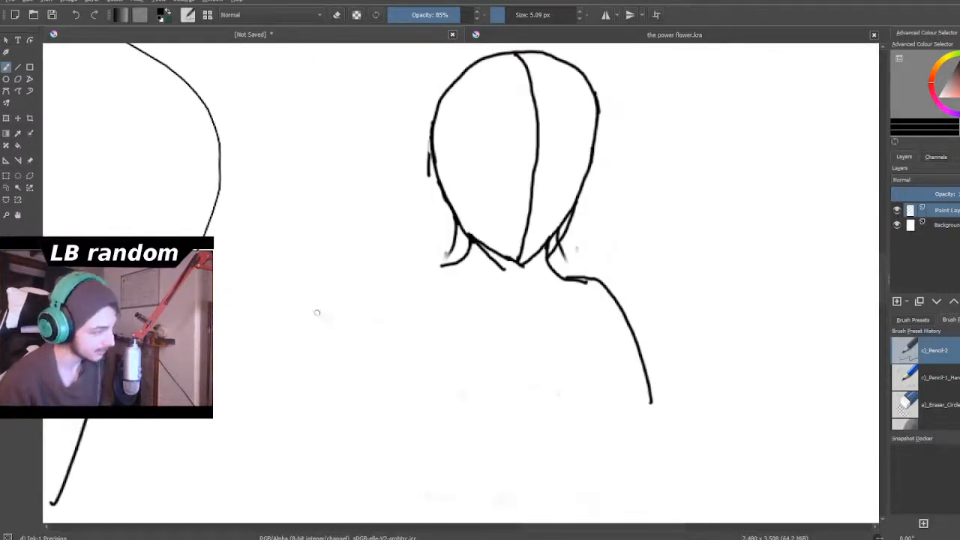
pyautogui.moveTo(275, 168); pyautogui.dragTo(247, 418)
pyautogui.moveTo(252, 162)
pyautogui.mouseDown()
pyautogui.moveTo(305, 173)
pyautogui.moveTo(318, 113)
pyautogui.mouseUp()
pyautogui.moveTo(250, 164); pyautogui.dragTo(255, 105)
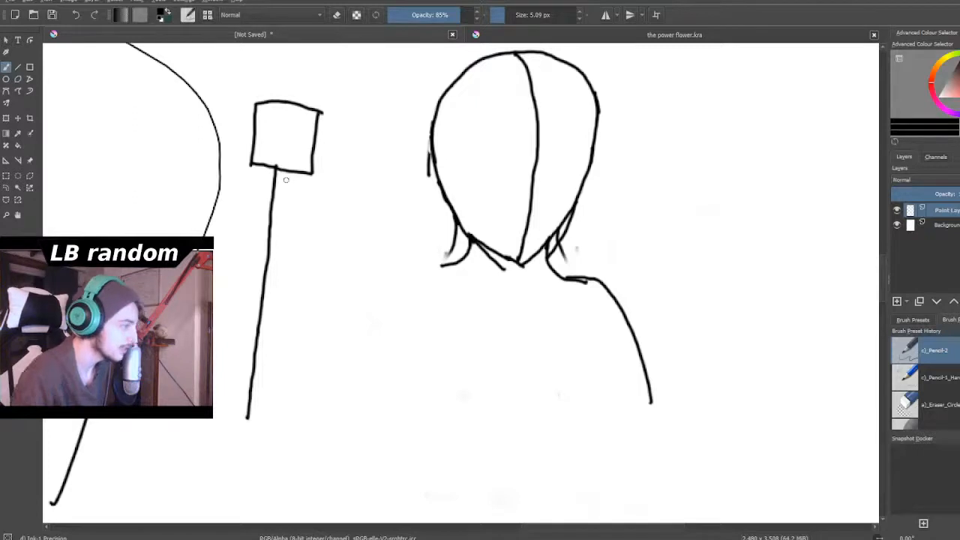
# - Add a rounded curve from the square's upper left corner, over its top and around to its lower right corner
pyautogui.scroll(-2, 233, 177)
pyautogui.scroll(2, 237, 127)
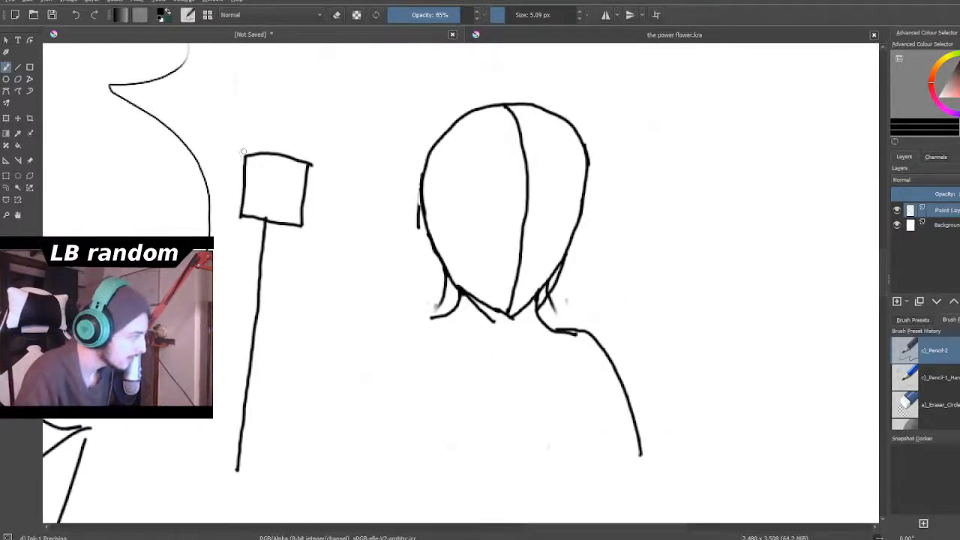
pyautogui.moveTo(268, 136)
pyautogui.mouseDown()
pyautogui.moveTo(294, 125)
pyautogui.moveTo(345, 147)
pyautogui.moveTo(349, 186)
pyautogui.moveTo(327, 222)
pyautogui.moveTo(308, 226)
pyautogui.mouseUp()
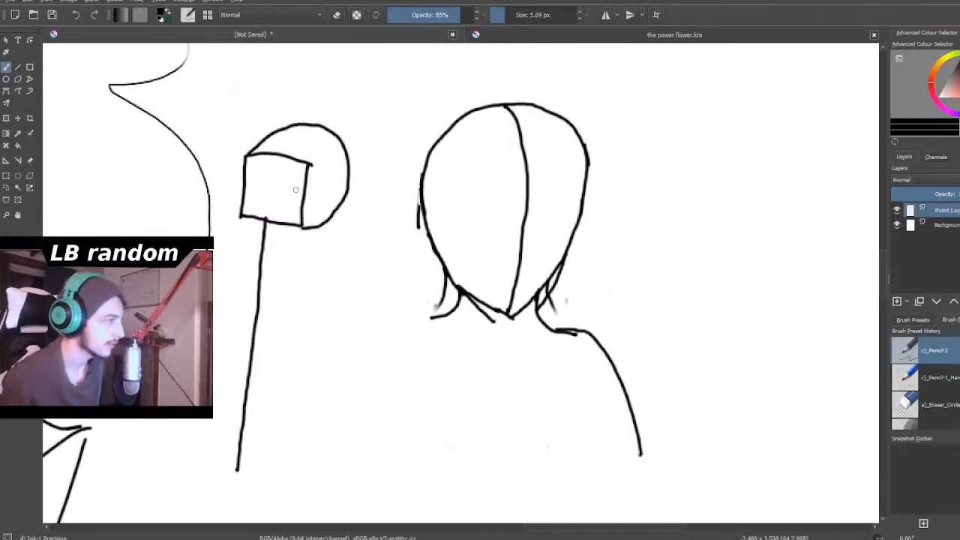
# - Draw two short vertical lines crossed by a thickened arch in the blank area beside the large figure's head and shoulder
pyautogui.scroll(-5, 291, 189)
pyautogui.scroll(2, 291, 189)
pyautogui.scroll(1, 185, 174)
pyautogui.scroll(-4, 185, 174)
pyautogui.scroll(4, 185, 175)
pyautogui.scroll(-4, 185, 174)
pyautogui.scroll(7, 160, 186)
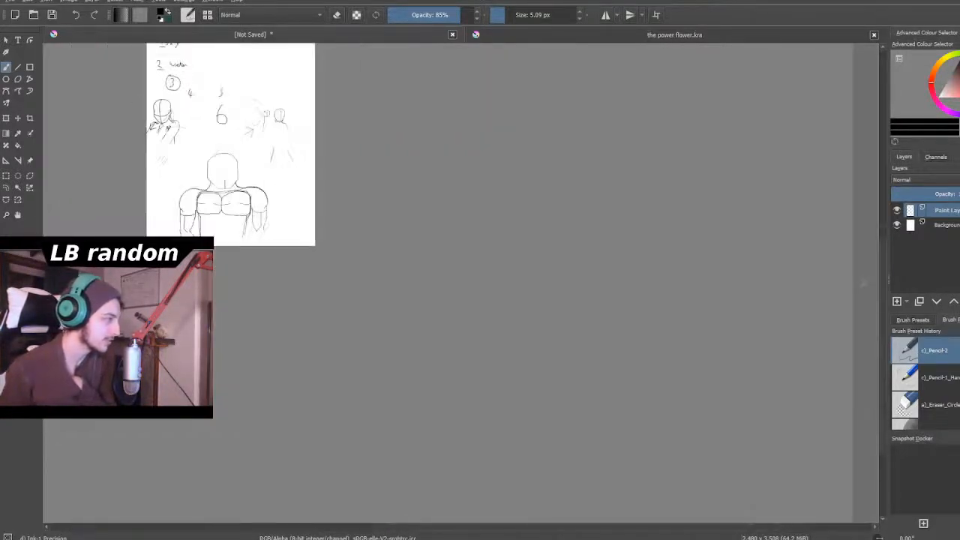
pyautogui.scroll(2, 159, 187)
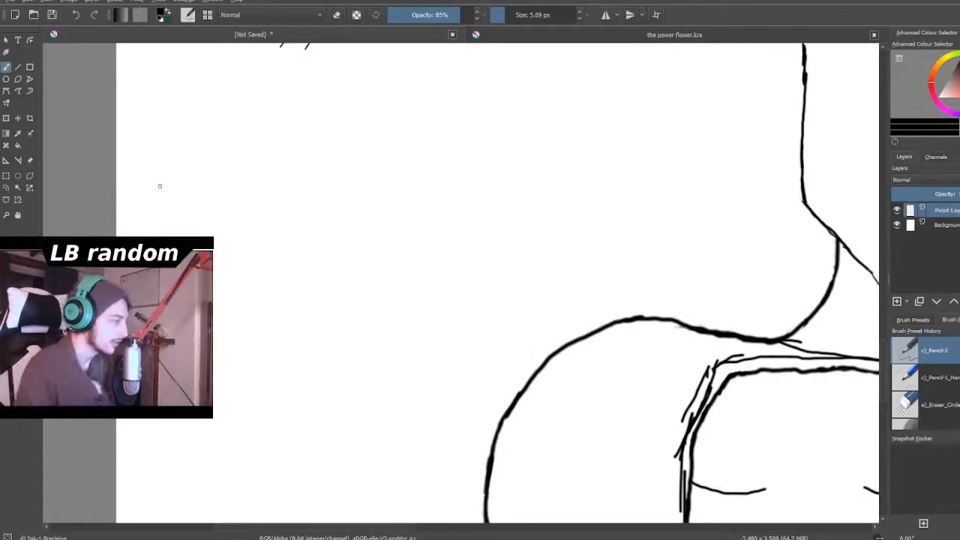
pyautogui.moveTo(226, 132); pyautogui.dragTo(235, 194)
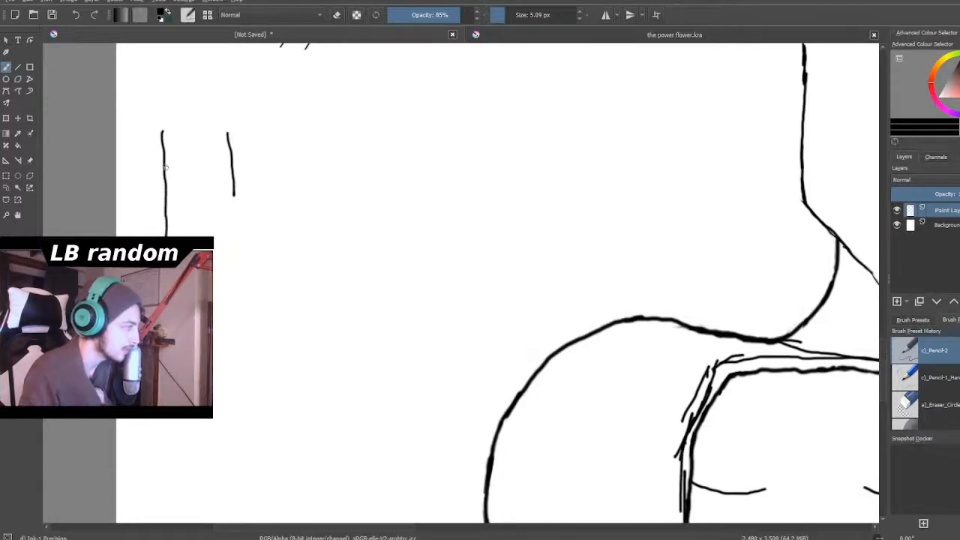
pyautogui.moveTo(218, 147); pyautogui.dragTo(249, 149)
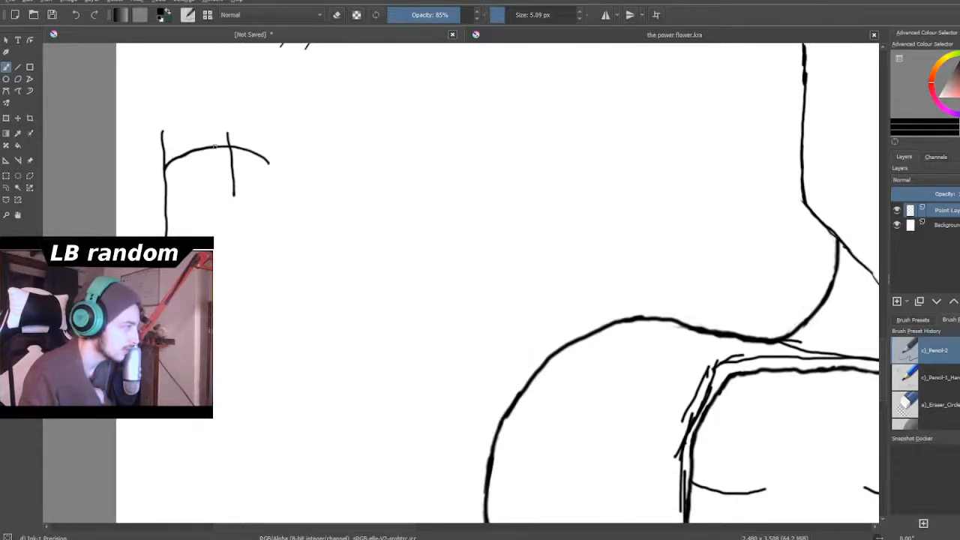
pyautogui.moveTo(250, 150); pyautogui.dragTo(260, 168)
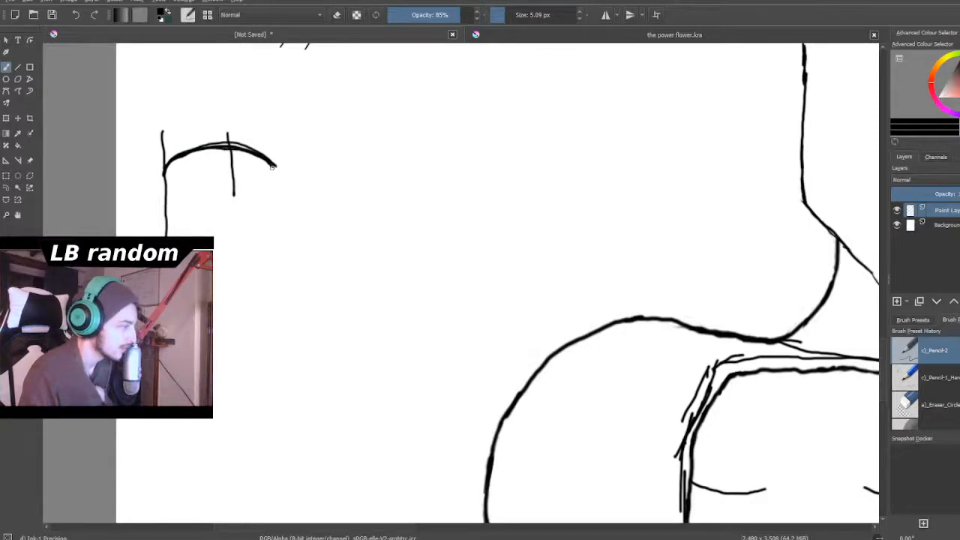
# - Sketch an upright rectangle beside the arch and five circles of varying sizes around the two shapes
pyautogui.scroll(-2, 281, 283)
pyautogui.scroll(2, 281, 292)
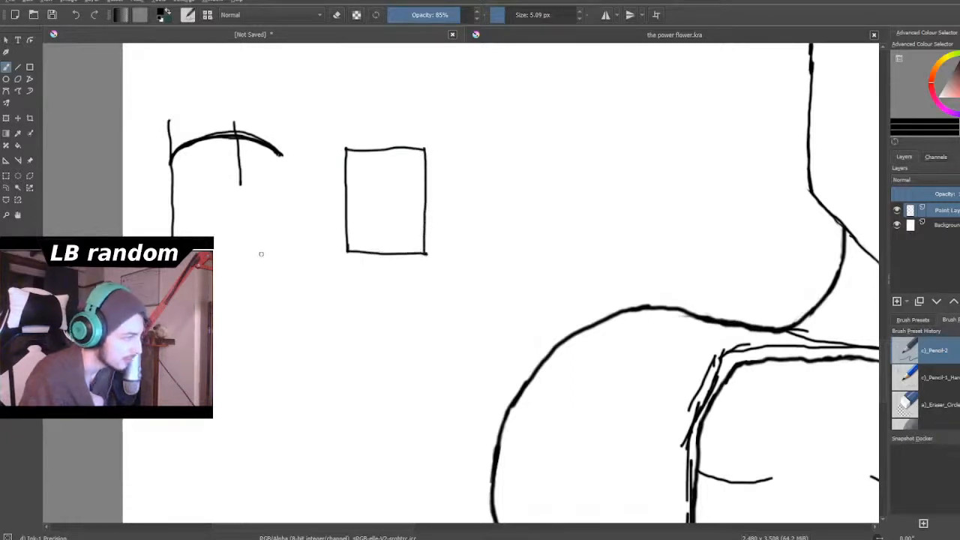
pyautogui.moveTo(240, 236); pyautogui.dragTo(269, 275)
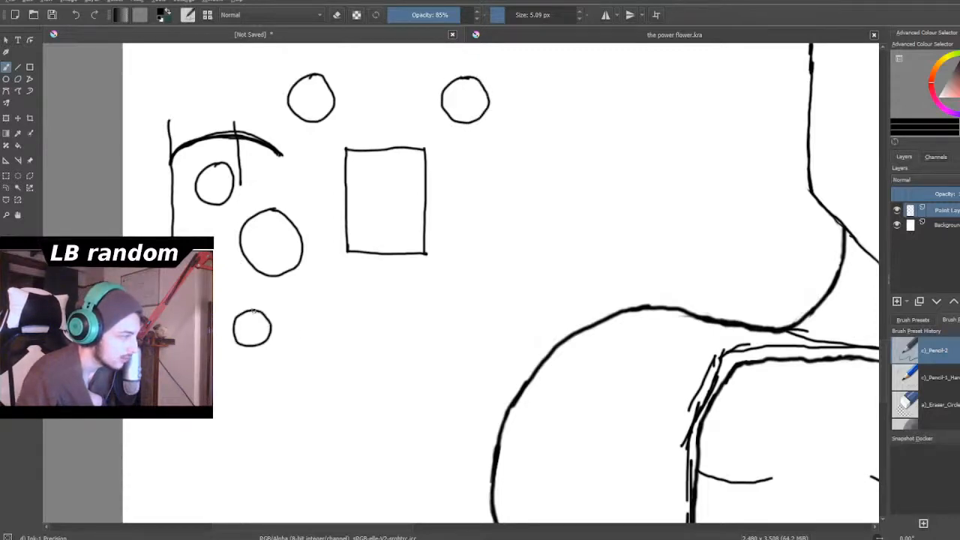
# - Sketch an egg-shaped head outline with a tapering jaw in short strokes in the blank space above the arch
pyautogui.scroll(-6, 278, 191)
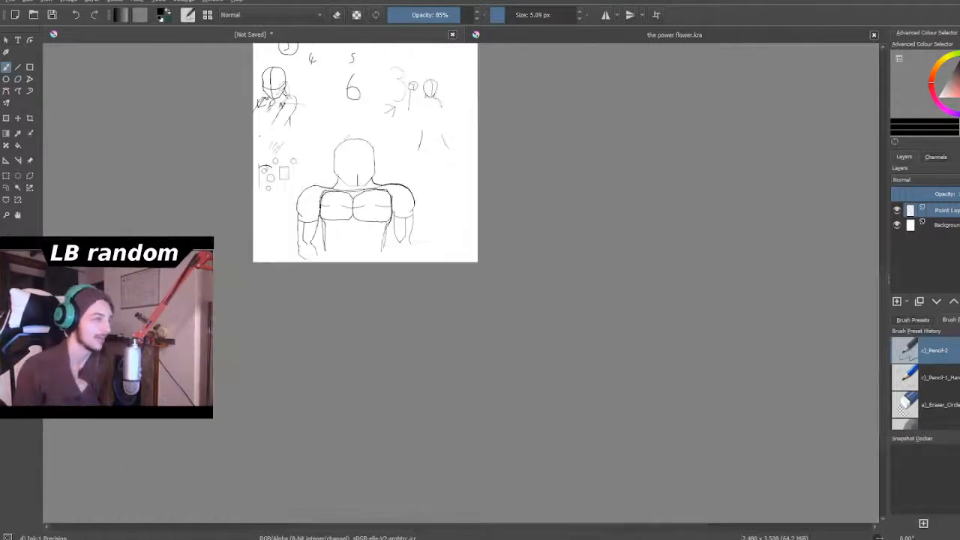
pyautogui.scroll(3, 281, 191)
pyautogui.scroll(6, 257, 175)
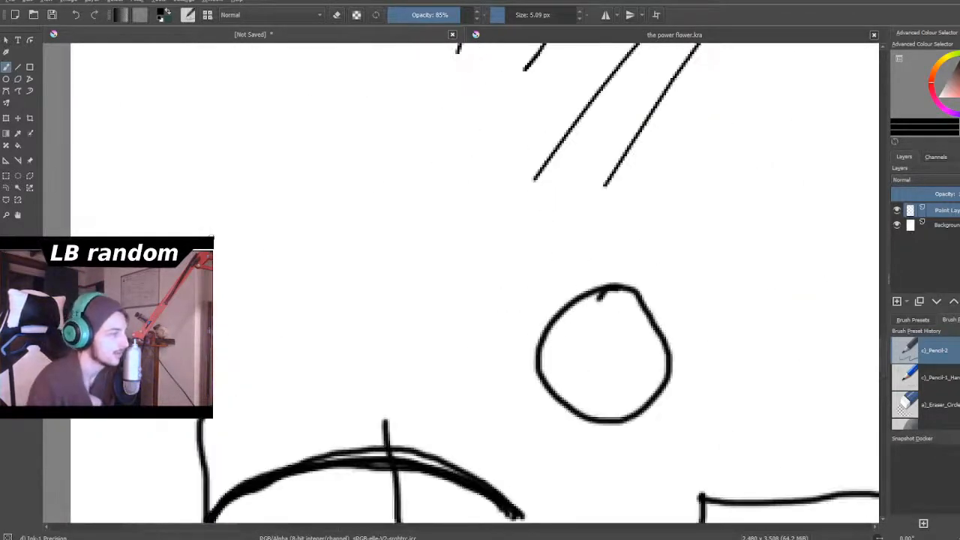
pyautogui.moveTo(171, 212)
pyautogui.mouseDown()
pyautogui.moveTo(172, 152)
pyautogui.moveTo(204, 114)
pyautogui.mouseUp()
pyautogui.moveTo(168, 169)
pyautogui.mouseDown()
pyautogui.moveTo(231, 91)
pyautogui.moveTo(307, 81)
pyautogui.moveTo(350, 114)
pyautogui.moveTo(360, 182)
pyautogui.moveTo(343, 267)
pyautogui.moveTo(319, 313)
pyautogui.mouseUp()
pyautogui.moveTo(161, 193); pyautogui.dragTo(189, 234)
pyautogui.moveTo(233, 271); pyautogui.dragTo(329, 322)
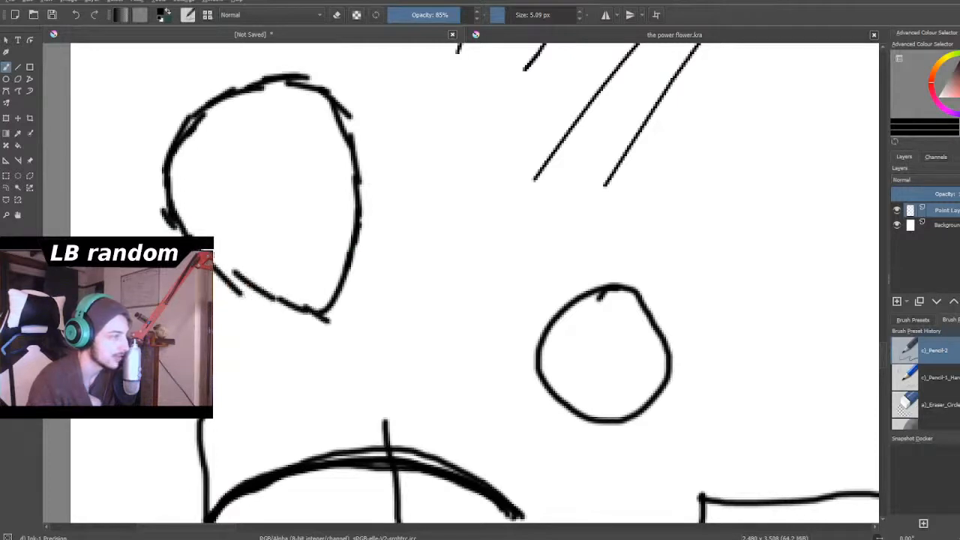
# - Draw a neck line on each side below the new head and add short strokes beside the left-hand neck line
pyautogui.moveTo(230, 272)
pyautogui.mouseDown()
pyautogui.moveTo(247, 355)
pyautogui.moveTo(236, 379)
pyautogui.mouseUp()
pyautogui.moveTo(344, 280)
pyautogui.mouseDown()
pyautogui.moveTo(338, 315)
pyautogui.moveTo(364, 383)
pyautogui.mouseUp()
pyautogui.moveTo(250, 331)
pyautogui.mouseDown()
pyautogui.moveTo(223, 362)
pyautogui.moveTo(213, 337)
pyautogui.mouseUp()
pyautogui.moveTo(240, 318)
pyautogui.mouseDown()
pyautogui.moveTo(239, 338)
pyautogui.moveTo(213, 345)
pyautogui.mouseUp()
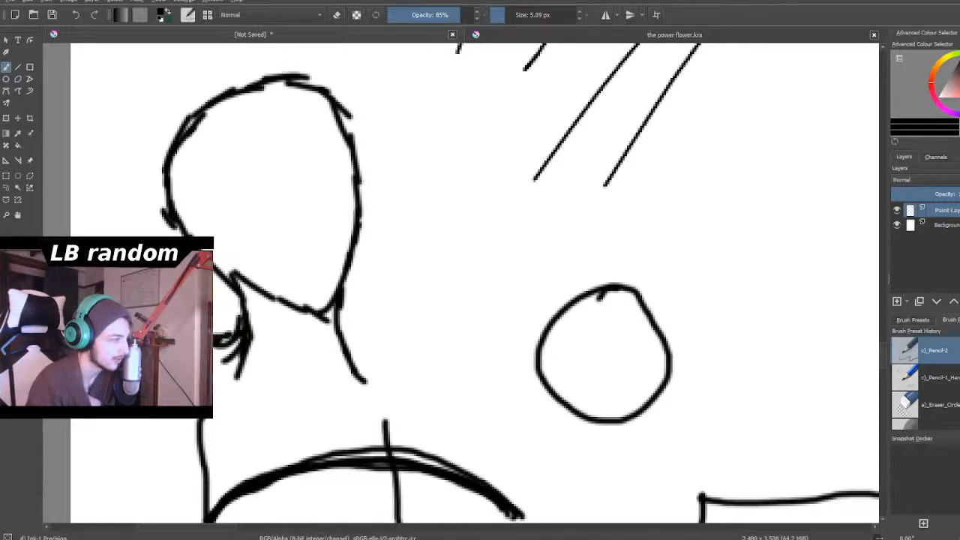
# - Draw a curved shoulder on the right of the new small figure's neck and an outer arm line on each side
pyautogui.moveTo(161, 451); pyautogui.dragTo(168, 469)
pyautogui.moveTo(337, 324)
pyautogui.mouseDown()
pyautogui.moveTo(358, 337)
pyautogui.moveTo(344, 332)
pyautogui.moveTo(387, 330)
pyautogui.moveTo(412, 350)
pyautogui.moveTo(441, 396)
pyautogui.moveTo(437, 426)
pyautogui.mouseUp()
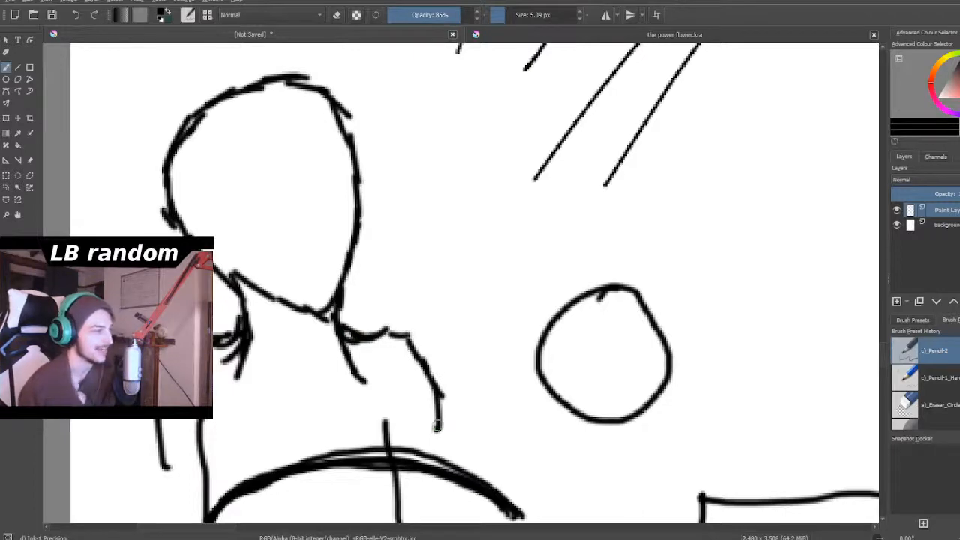
pyautogui.scroll(-2, 438, 426)
pyautogui.scroll(2, 437, 425)
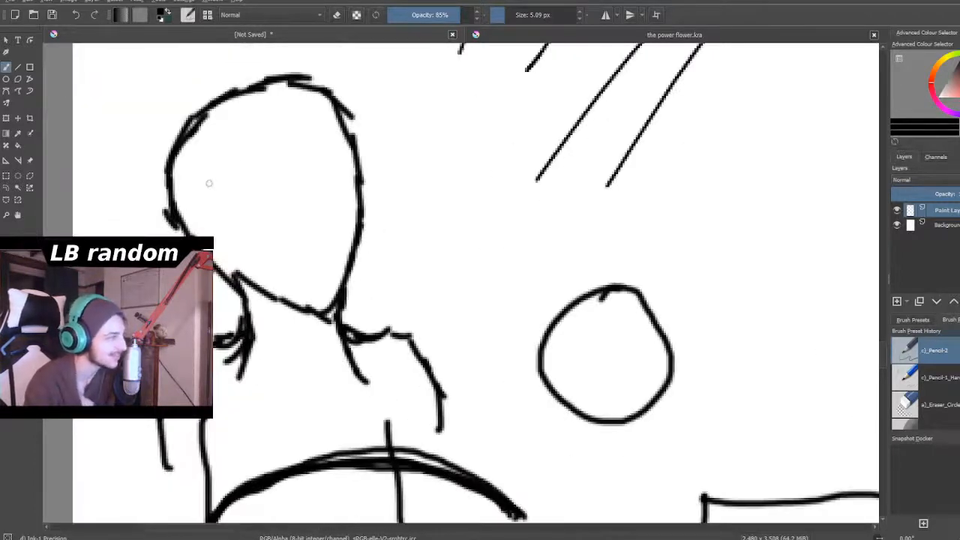
# - Draw a curved centre line down the new figure's face and two torso side lines reaching the arch
pyautogui.moveTo(235, 97)
pyautogui.mouseDown()
pyautogui.moveTo(270, 123)
pyautogui.moveTo(304, 171)
pyautogui.moveTo(325, 229)
pyautogui.moveTo(331, 313)
pyautogui.mouseUp()
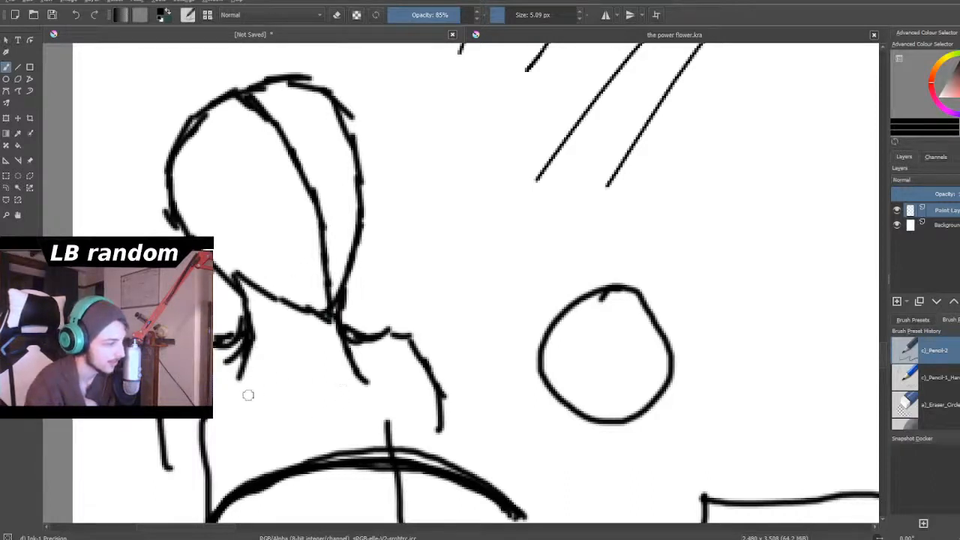
pyautogui.moveTo(226, 390)
pyautogui.mouseDown()
pyautogui.moveTo(254, 459)
pyautogui.moveTo(251, 484)
pyautogui.mouseUp()
pyautogui.moveTo(375, 385)
pyautogui.mouseDown()
pyautogui.moveTo(366, 414)
pyautogui.moveTo(383, 468)
pyautogui.mouseUp()
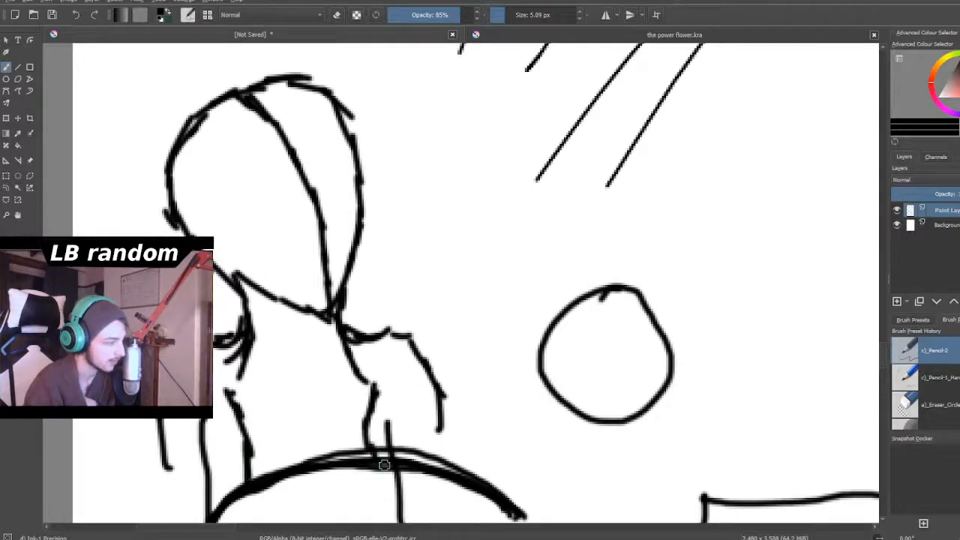
# - Draw a slanted, pointed triangle in the blank space beside the four diagonal practice strokes
pyautogui.scroll(-5, 384, 466)
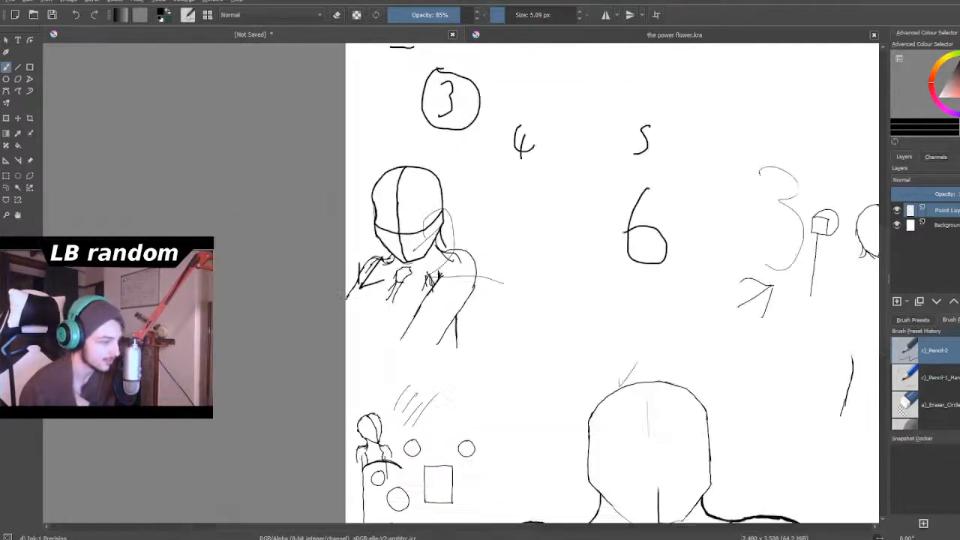
pyautogui.scroll(3, 426, 439)
pyautogui.scroll(3, 427, 438)
pyautogui.scroll(-2, 536, 386)
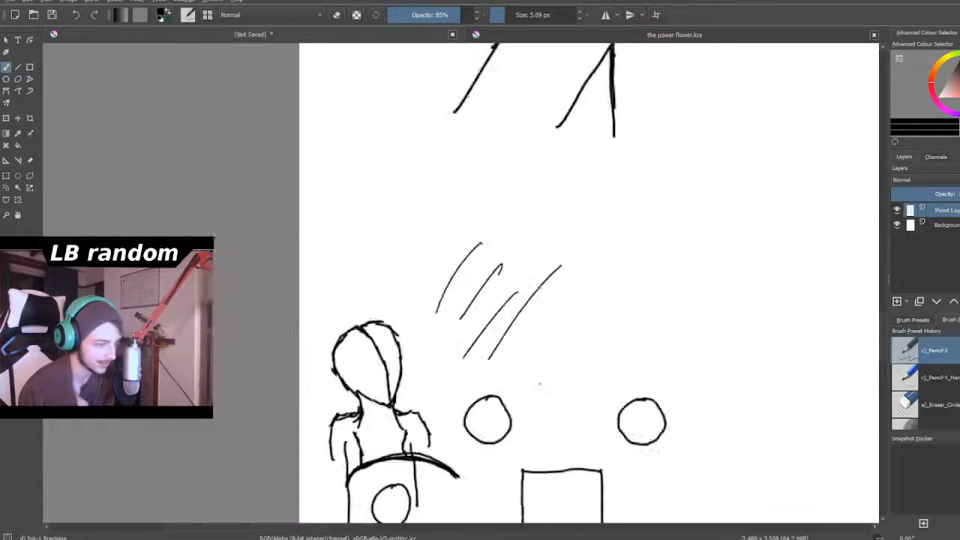
pyautogui.scroll(4, 544, 385)
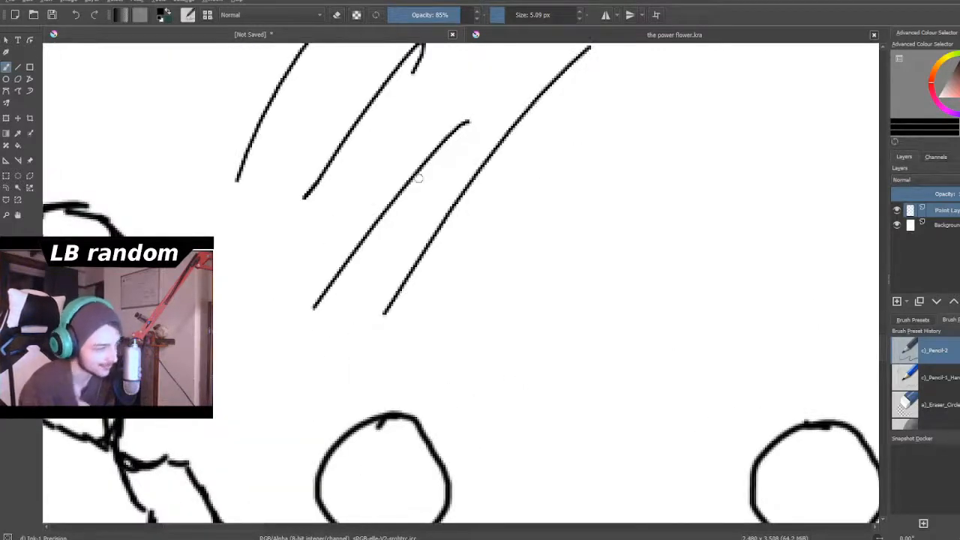
pyautogui.moveTo(461, 273); pyautogui.dragTo(568, 386)
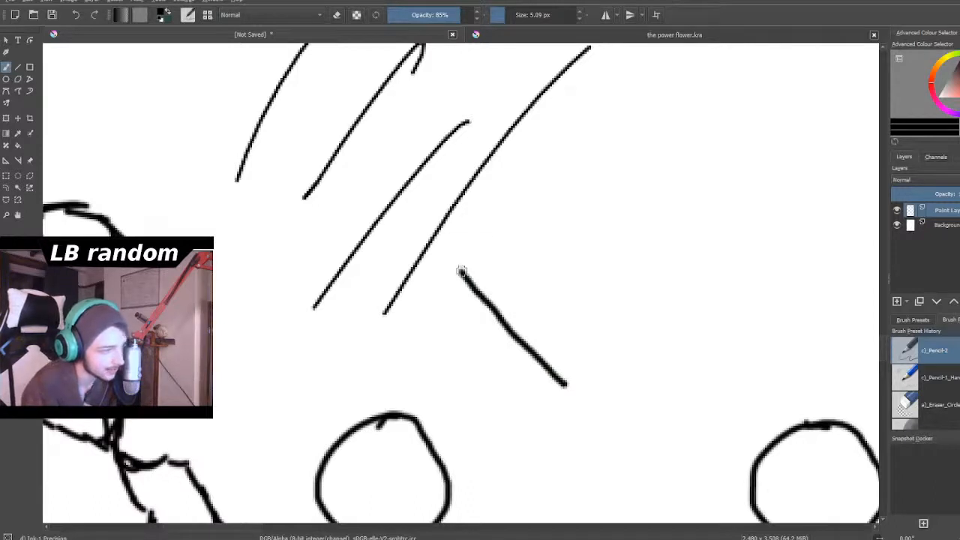
pyautogui.moveTo(465, 268); pyautogui.dragTo(661, 163)
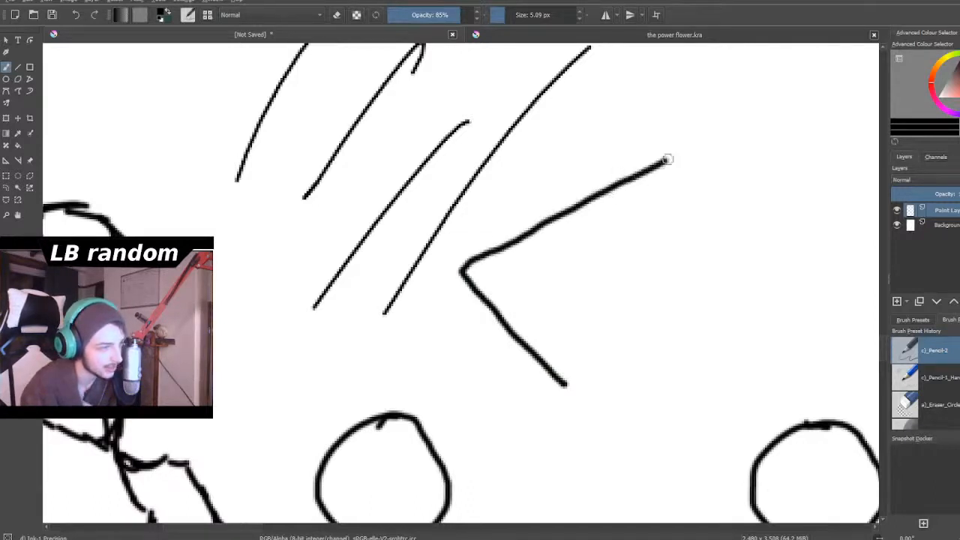
pyautogui.moveTo(566, 383); pyautogui.dragTo(670, 162)
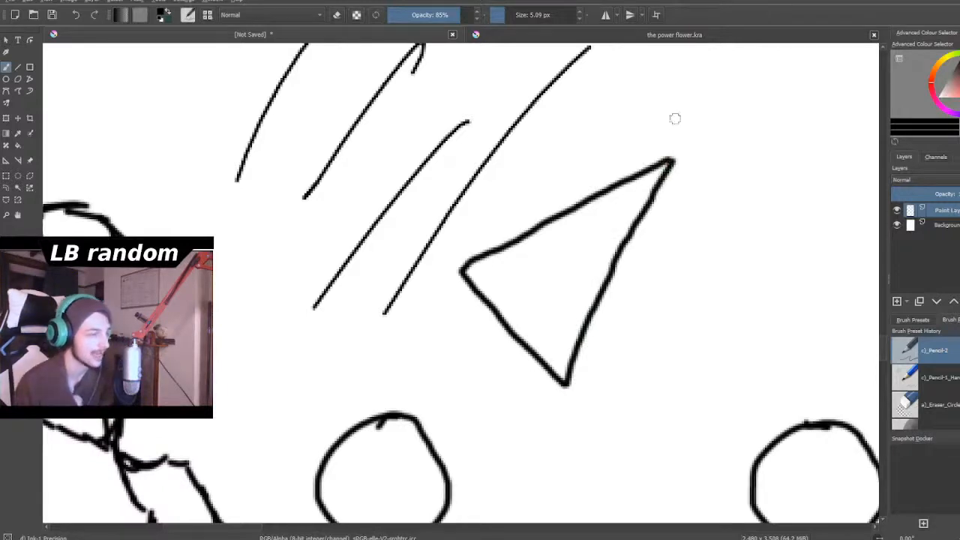
# - Sketch the outer contours and inner muscle curves of a small calf-like limb between the arch's end and the rectangle
pyautogui.scroll(-4, 599, 86)
pyautogui.moveTo(520, 199); pyautogui.dragTo(578, 177)
pyautogui.scroll(1, 598, 300)
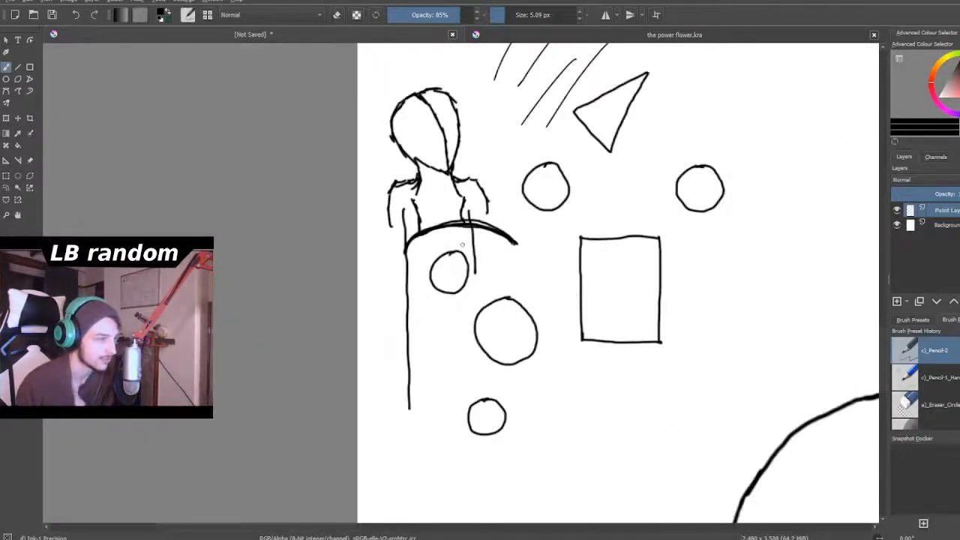
pyautogui.scroll(4, 545, 283)
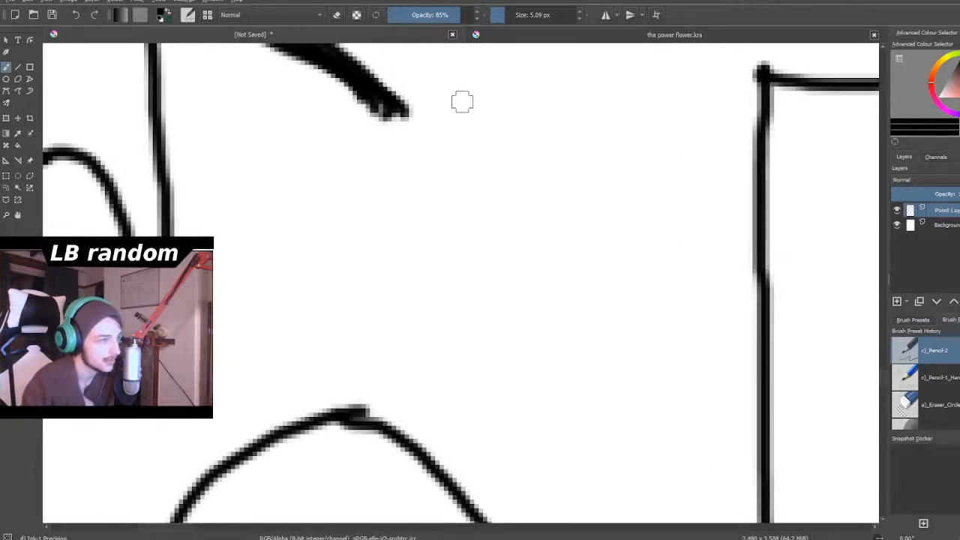
pyautogui.moveTo(465, 96)
pyautogui.mouseDown()
pyautogui.moveTo(435, 213)
pyautogui.moveTo(440, 288)
pyautogui.moveTo(474, 379)
pyautogui.mouseUp()
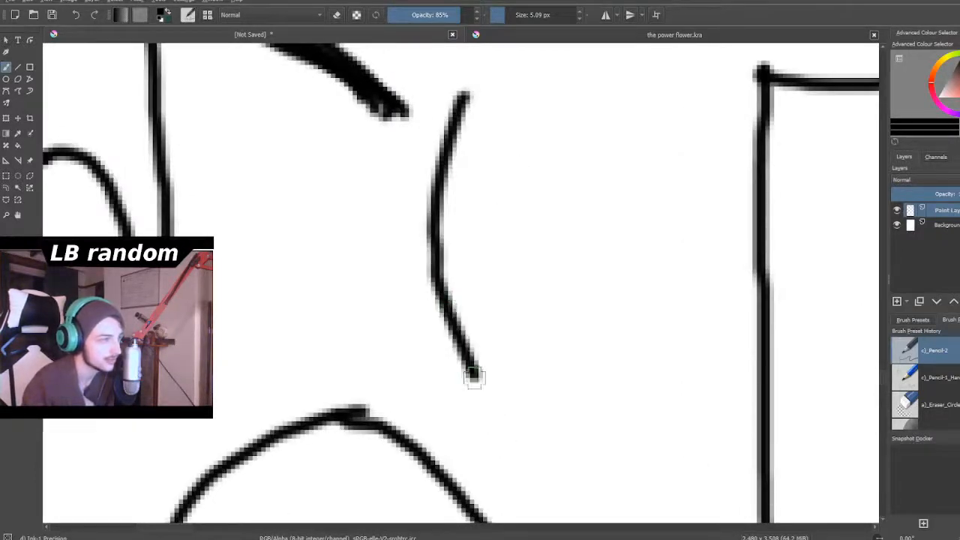
pyautogui.moveTo(463, 96)
pyautogui.mouseDown()
pyautogui.moveTo(457, 237)
pyautogui.moveTo(470, 302)
pyautogui.moveTo(507, 383)
pyautogui.mouseUp()
pyautogui.moveTo(578, 80)
pyautogui.mouseDown()
pyautogui.moveTo(593, 120)
pyautogui.moveTo(598, 288)
pyautogui.moveTo(574, 381)
pyautogui.mouseUp()
pyautogui.moveTo(536, 101)
pyautogui.mouseDown()
pyautogui.moveTo(544, 215)
pyautogui.moveTo(574, 282)
pyautogui.mouseUp()
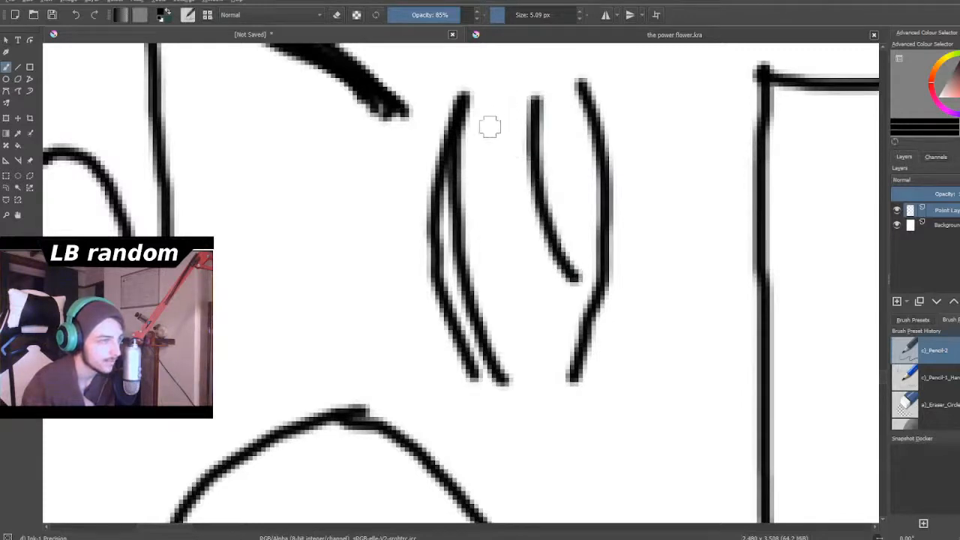
pyautogui.moveTo(509, 107)
pyautogui.mouseDown()
pyautogui.moveTo(510, 189)
pyautogui.moveTo(491, 268)
pyautogui.mouseUp()
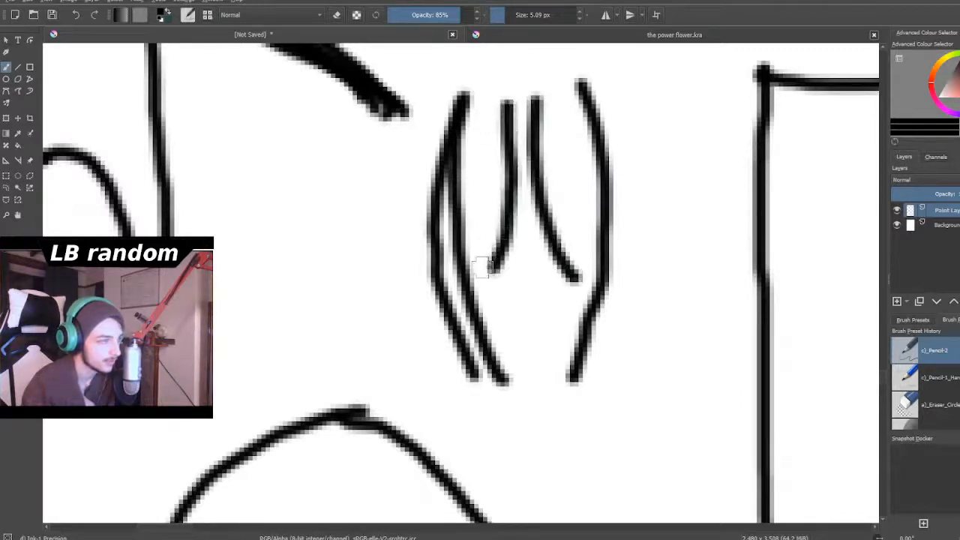
# - Close the limb's two muscle shapes at their lower ends and extend both outer contours into a narrow ankle
pyautogui.moveTo(438, 242); pyautogui.dragTo(459, 267)
pyautogui.moveTo(598, 250)
pyautogui.mouseDown()
pyautogui.moveTo(592, 272)
pyautogui.moveTo(572, 282)
pyautogui.mouseUp()
pyautogui.moveTo(441, 284)
pyautogui.mouseDown()
pyautogui.moveTo(471, 270)
pyautogui.moveTo(499, 275)
pyautogui.mouseUp()
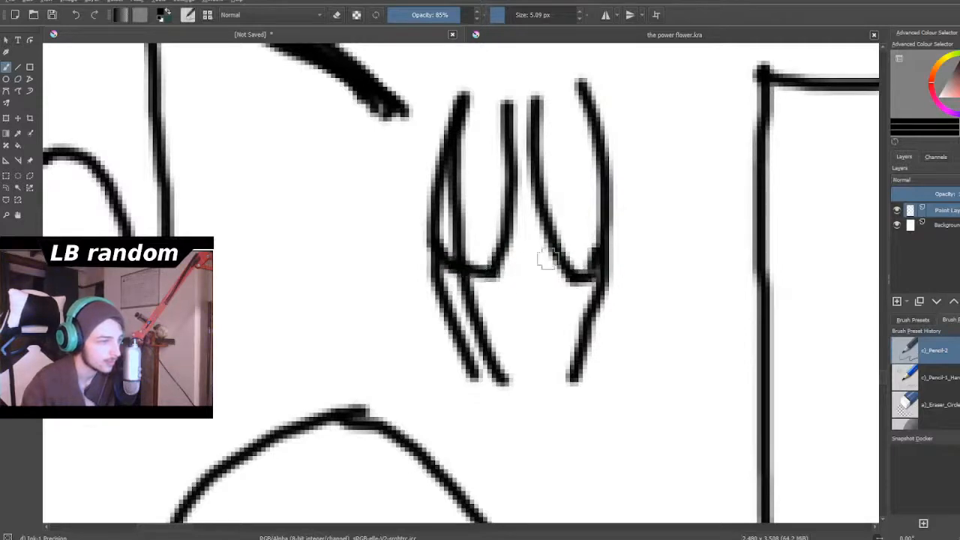
pyautogui.moveTo(446, 289)
pyautogui.mouseDown()
pyautogui.moveTo(489, 394)
pyautogui.moveTo(485, 451)
pyautogui.moveTo(492, 411)
pyautogui.moveTo(497, 432)
pyautogui.moveTo(479, 476)
pyautogui.mouseUp()
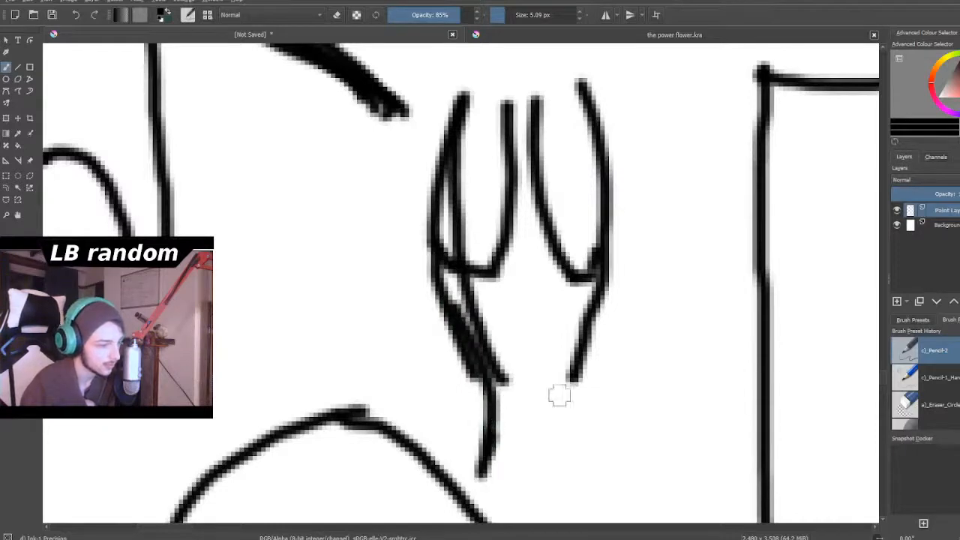
pyautogui.moveTo(583, 349)
pyautogui.mouseDown()
pyautogui.moveTo(565, 392)
pyautogui.moveTo(575, 460)
pyautogui.mouseUp()
# - Outline a rounded heel and a small foot shape to one side below the limb's narrow ankle
pyautogui.scroll(-6, 574, 450)
pyautogui.scroll(8, 598, 430)
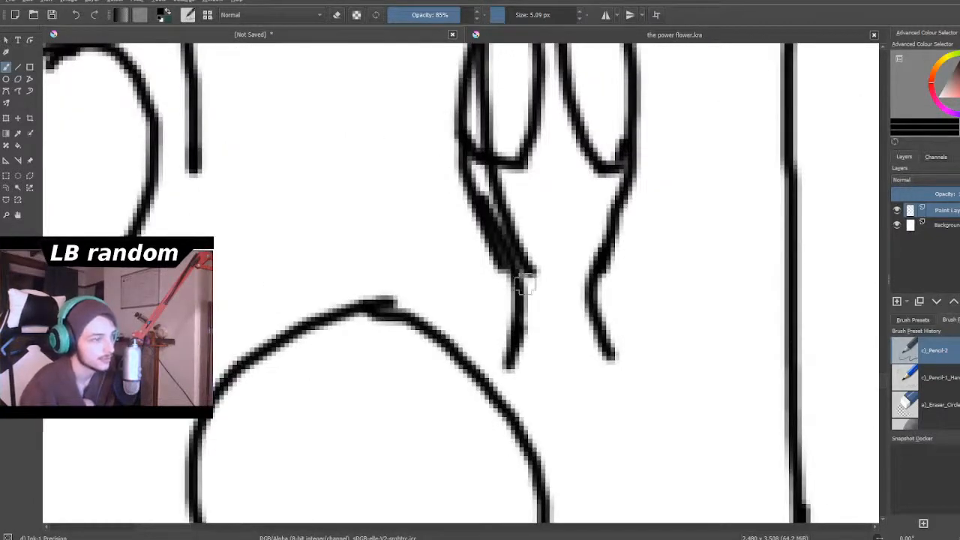
pyautogui.moveTo(518, 330)
pyautogui.mouseDown()
pyautogui.moveTo(508, 407)
pyautogui.moveTo(531, 424)
pyautogui.moveTo(508, 393)
pyautogui.moveTo(540, 421)
pyautogui.moveTo(598, 414)
pyautogui.mouseUp()
pyautogui.moveTo(594, 337)
pyautogui.mouseDown()
pyautogui.moveTo(606, 380)
pyautogui.moveTo(604, 422)
pyautogui.mouseUp()
pyautogui.moveTo(508, 342)
pyautogui.mouseDown()
pyautogui.moveTo(505, 318)
pyautogui.moveTo(474, 299)
pyautogui.moveTo(462, 319)
pyautogui.moveTo(499, 394)
pyautogui.mouseUp()
pyautogui.moveTo(480, 308)
pyautogui.mouseDown()
pyautogui.moveTo(454, 315)
pyautogui.moveTo(446, 345)
pyautogui.moveTo(525, 417)
pyautogui.mouseUp()
pyautogui.scroll(-7, 526, 417)
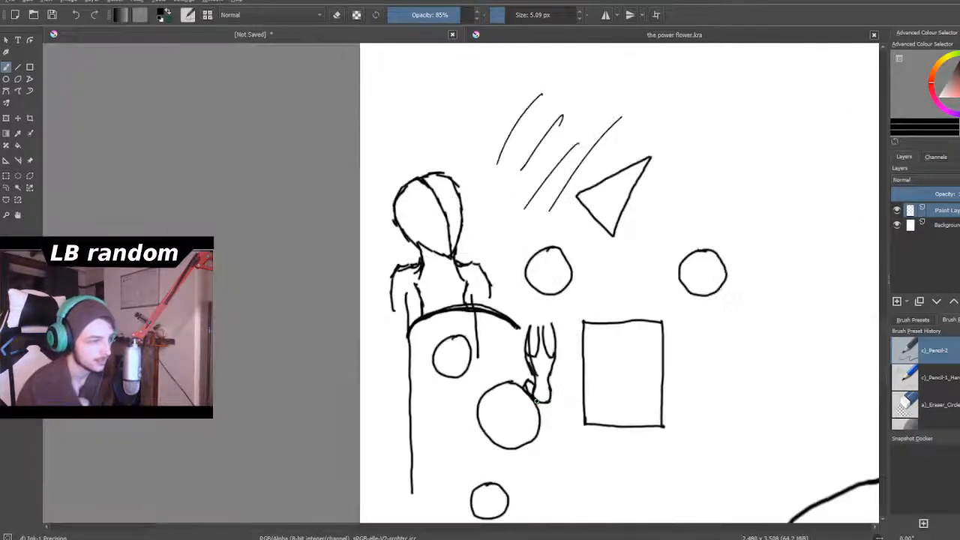
# - Draw a small circle and a small square side by side above the new figure's head
pyautogui.scroll(8, 459, 225)
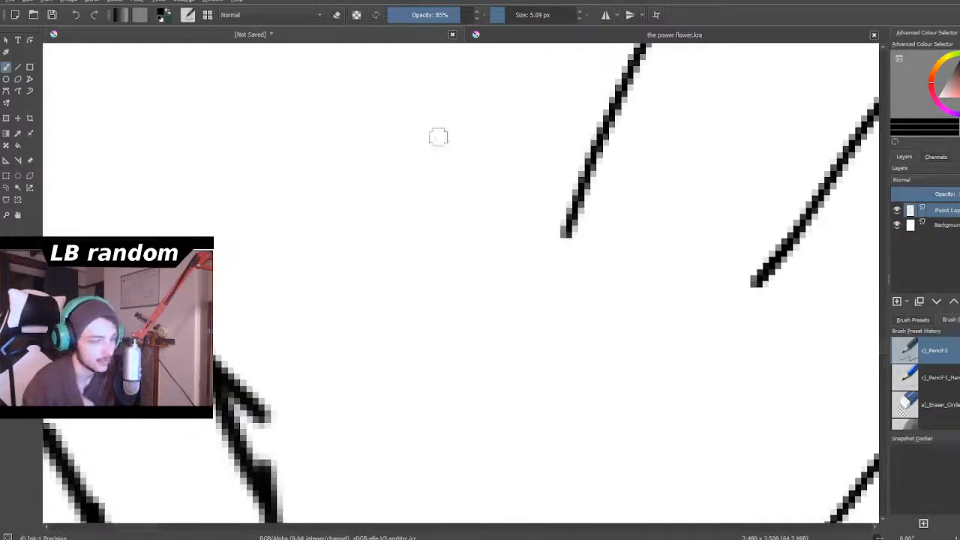
pyautogui.moveTo(460, 139)
pyautogui.mouseDown()
pyautogui.moveTo(429, 149)
pyautogui.moveTo(415, 211)
pyautogui.moveTo(460, 229)
pyautogui.moveTo(503, 191)
pyautogui.moveTo(489, 147)
pyautogui.moveTo(456, 136)
pyautogui.mouseUp()
pyautogui.moveTo(250, 228)
pyautogui.mouseDown()
pyautogui.moveTo(250, 107)
pyautogui.moveTo(255, 118)
pyautogui.moveTo(323, 115)
pyautogui.moveTo(353, 124)
pyautogui.moveTo(358, 229)
pyautogui.moveTo(253, 221)
pyautogui.moveTo(354, 233)
pyautogui.mouseUp()
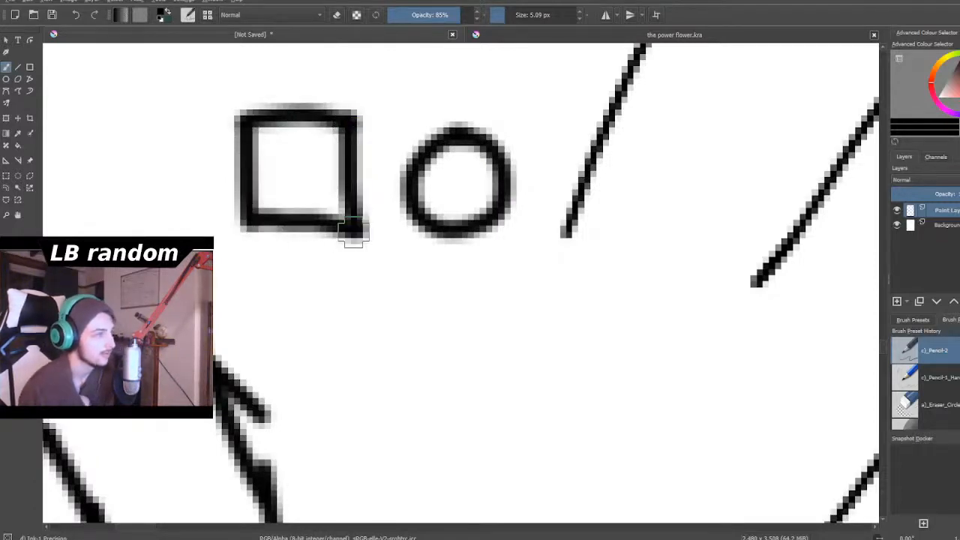
# - Draw a diamond-shaped top face of a cube below the small circle, with one vertical edge from its right corner
pyautogui.scroll(-9, 354, 246)
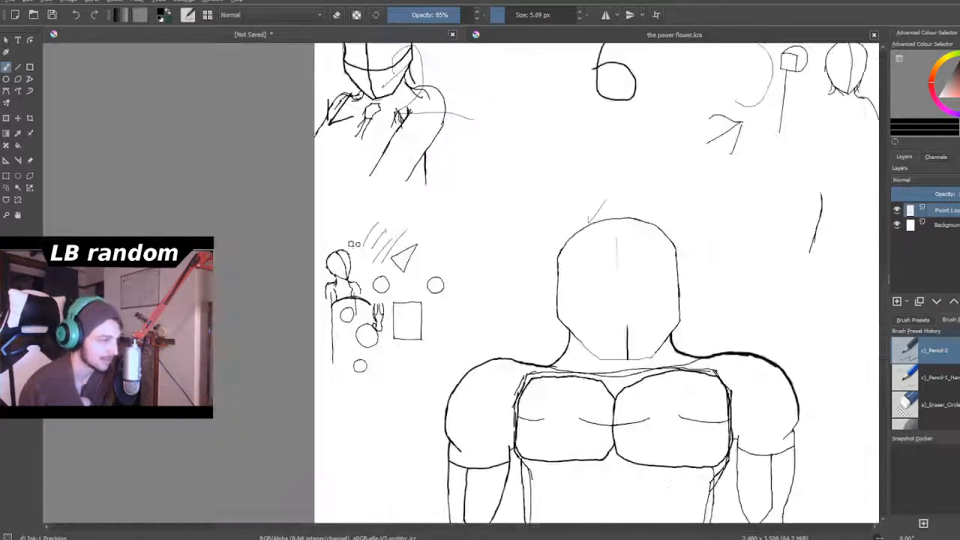
pyautogui.scroll(2, 353, 247)
pyautogui.scroll(6, 386, 294)
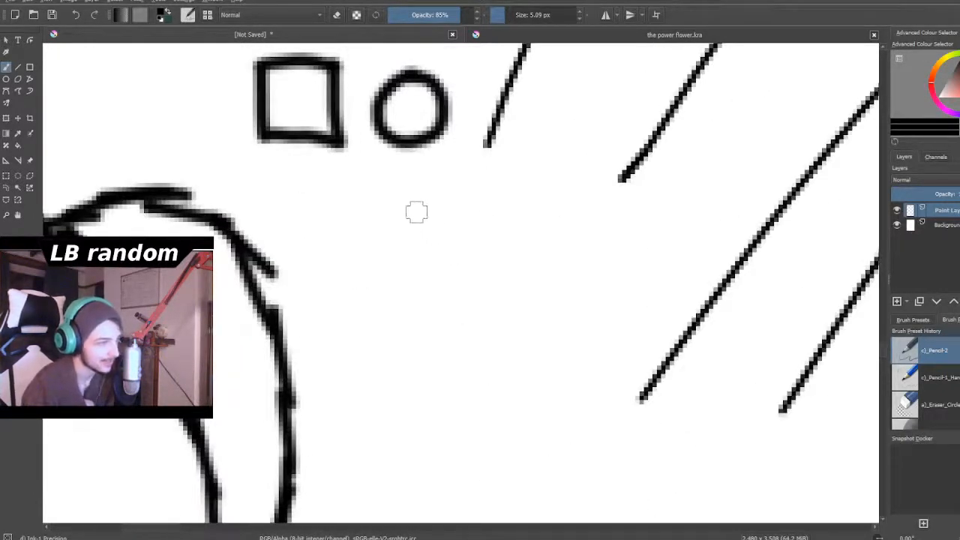
pyautogui.moveTo(413, 208); pyautogui.dragTo(555, 298)
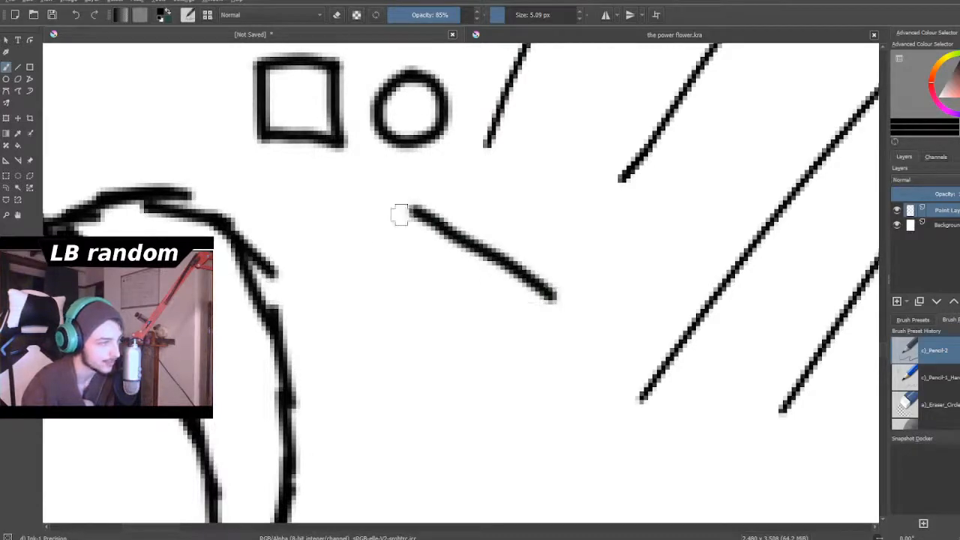
pyautogui.moveTo(415, 210)
pyautogui.mouseDown()
pyautogui.moveTo(319, 300)
pyautogui.moveTo(327, 279)
pyautogui.moveTo(297, 321)
pyautogui.moveTo(404, 412)
pyautogui.moveTo(439, 374)
pyautogui.moveTo(551, 298)
pyautogui.moveTo(542, 477)
pyautogui.mouseUp()
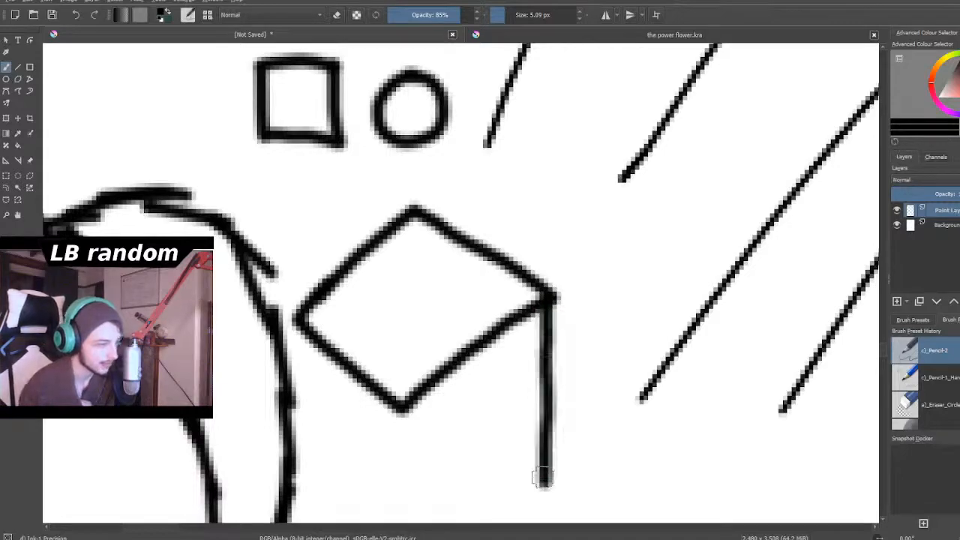
# - Complete the cube with its remaining two vertical edges and the bottom edges of both side faces
pyautogui.scroll(-2, 541, 476)
pyautogui.scroll(-3, 531, 454)
pyautogui.scroll(5, 536, 428)
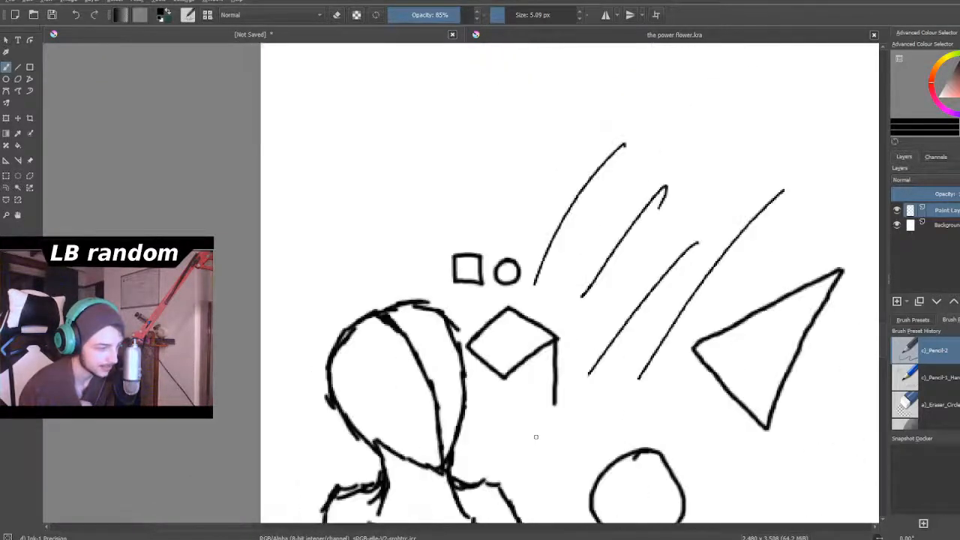
pyautogui.scroll(2, 556, 415)
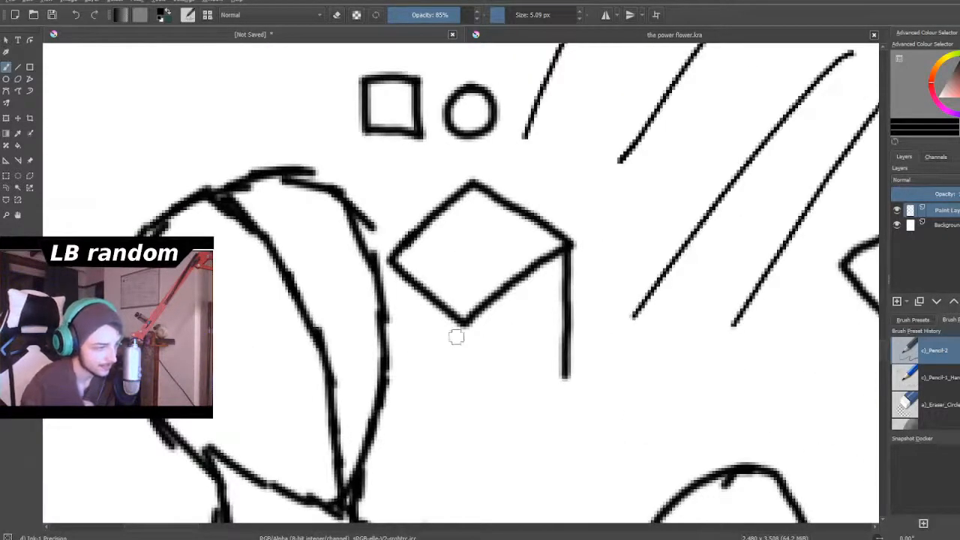
pyautogui.moveTo(463, 324)
pyautogui.mouseDown()
pyautogui.moveTo(486, 426)
pyautogui.moveTo(575, 390)
pyautogui.moveTo(561, 379)
pyautogui.mouseUp()
pyautogui.moveTo(389, 266); pyautogui.dragTo(407, 422)
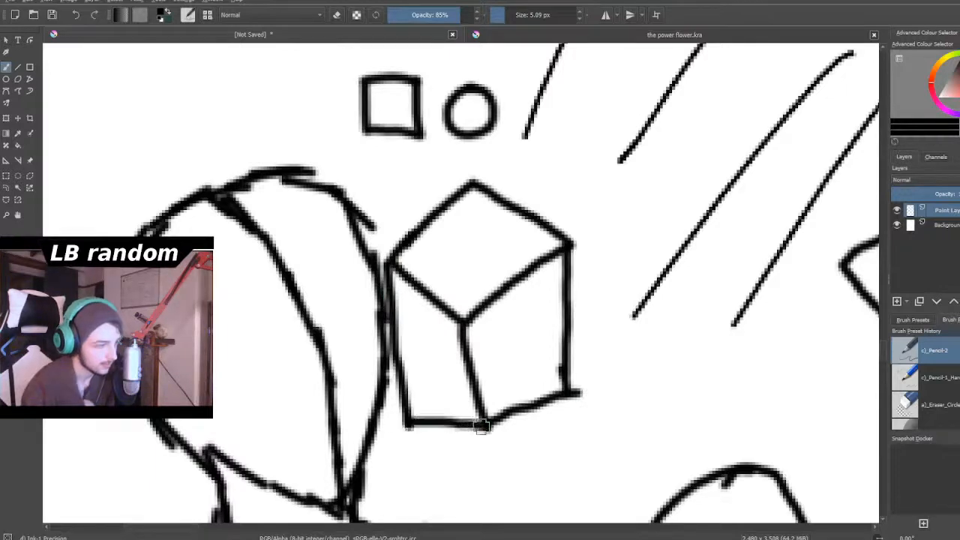
# - Draw two circles joined by a pair of slanted lines in the blank area above the small square and circle
pyautogui.scroll(-3, 485, 424)
pyautogui.scroll(-3, 485, 424)
pyautogui.scroll(5, 406, 297)
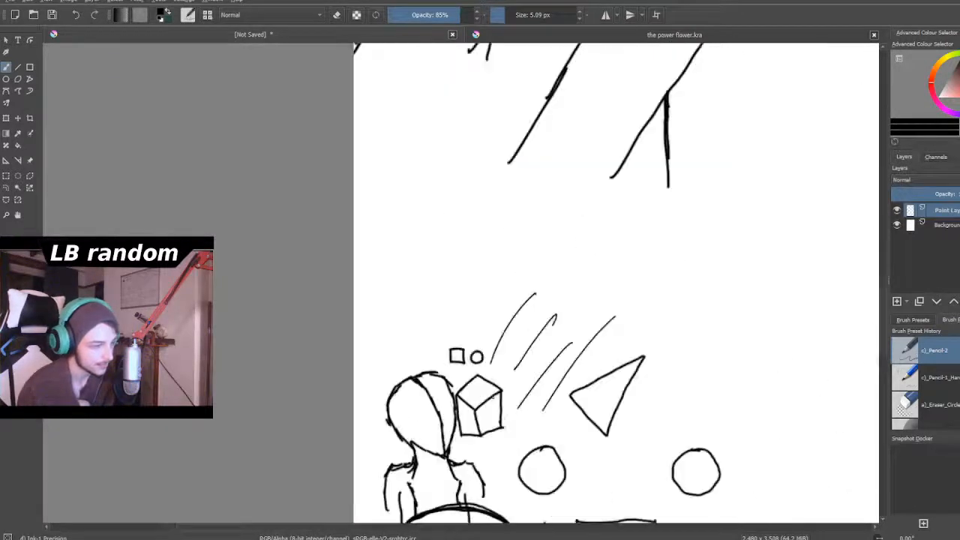
pyautogui.scroll(2, 400, 294)
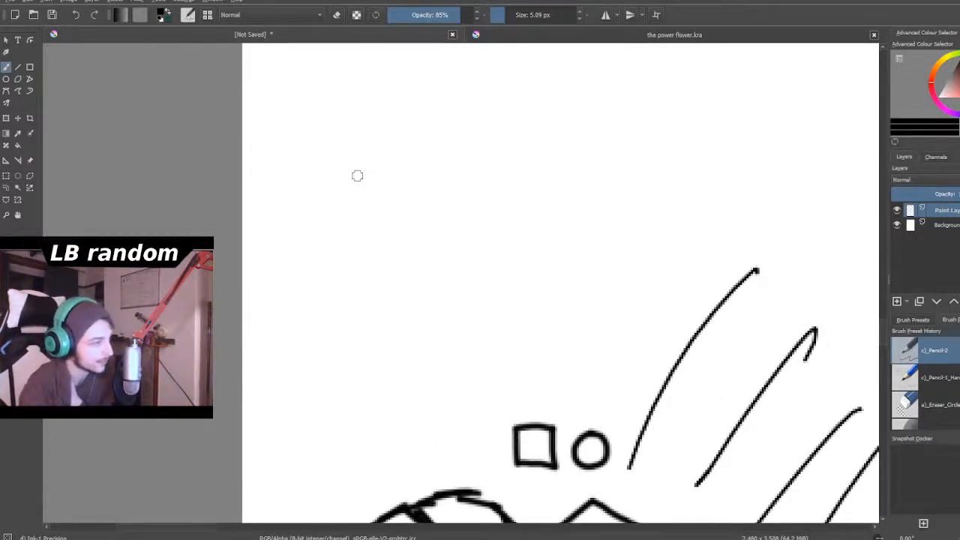
pyautogui.moveTo(365, 151)
pyautogui.mouseDown()
pyautogui.moveTo(325, 192)
pyautogui.moveTo(342, 220)
pyautogui.moveTo(375, 215)
pyautogui.moveTo(385, 192)
pyautogui.moveTo(373, 154)
pyautogui.moveTo(349, 195)
pyautogui.moveTo(500, 296)
pyautogui.mouseUp()
pyautogui.moveTo(388, 179); pyautogui.dragTo(542, 266)
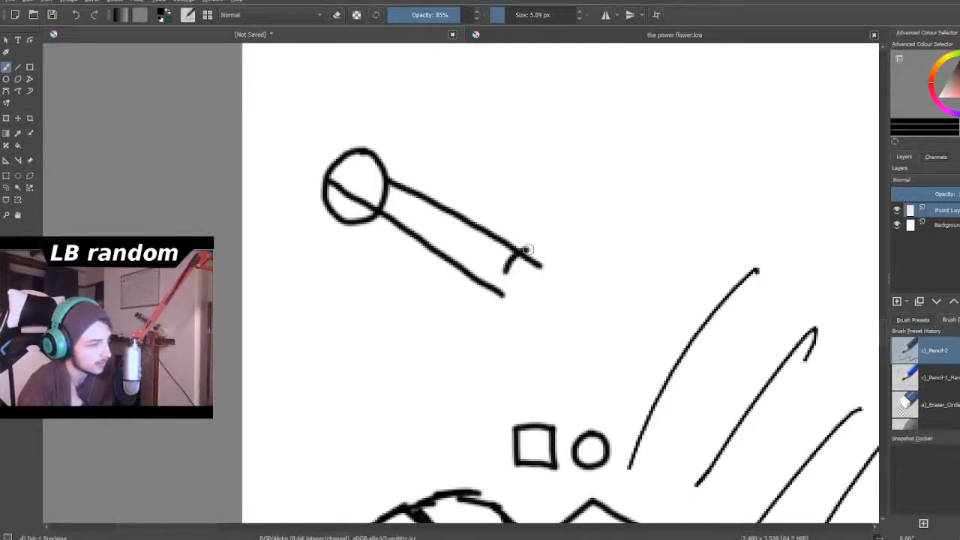
pyautogui.moveTo(551, 256)
pyautogui.mouseDown()
pyautogui.moveTo(528, 307)
pyautogui.moveTo(505, 302)
pyautogui.mouseUp()
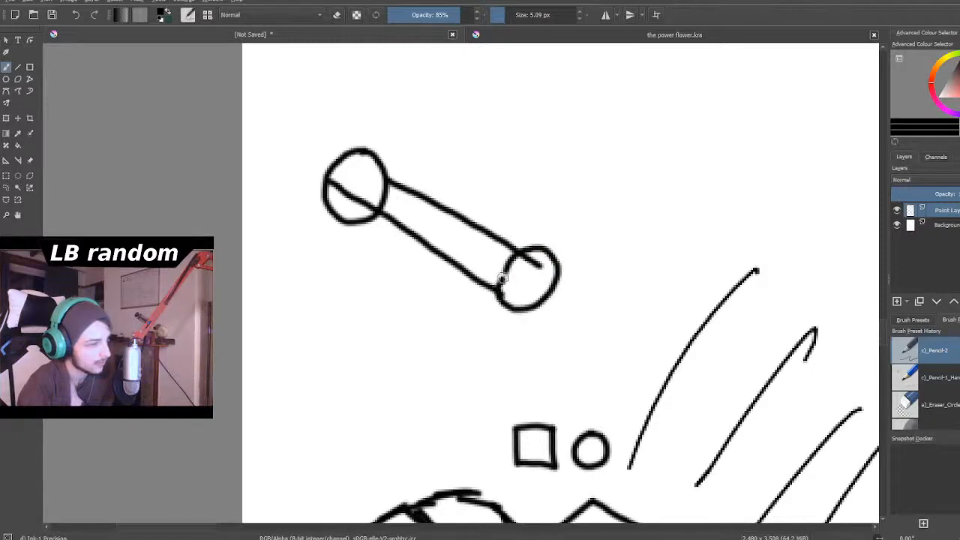
# - Connect the outer edges of the two circles with an upper and a lower side line to form a slanted cylinder
pyautogui.moveTo(510, 234); pyautogui.dragTo(531, 250)
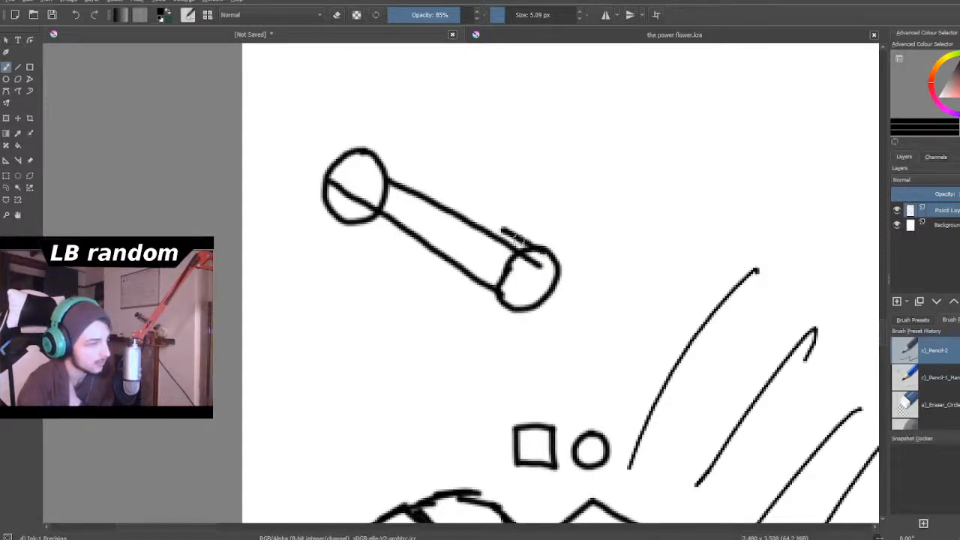
pyautogui.moveTo(361, 150); pyautogui.dragTo(510, 230)
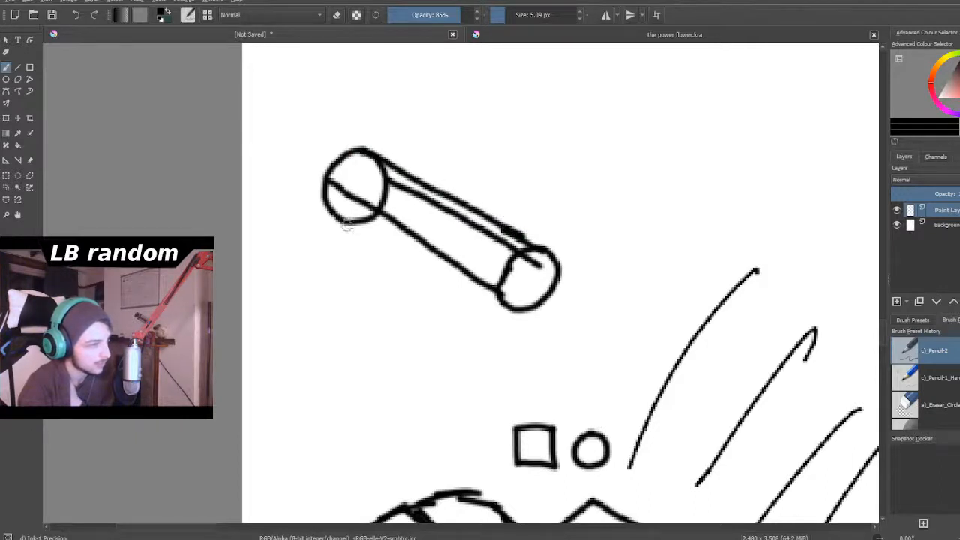
pyautogui.moveTo(343, 220); pyautogui.dragTo(513, 306)
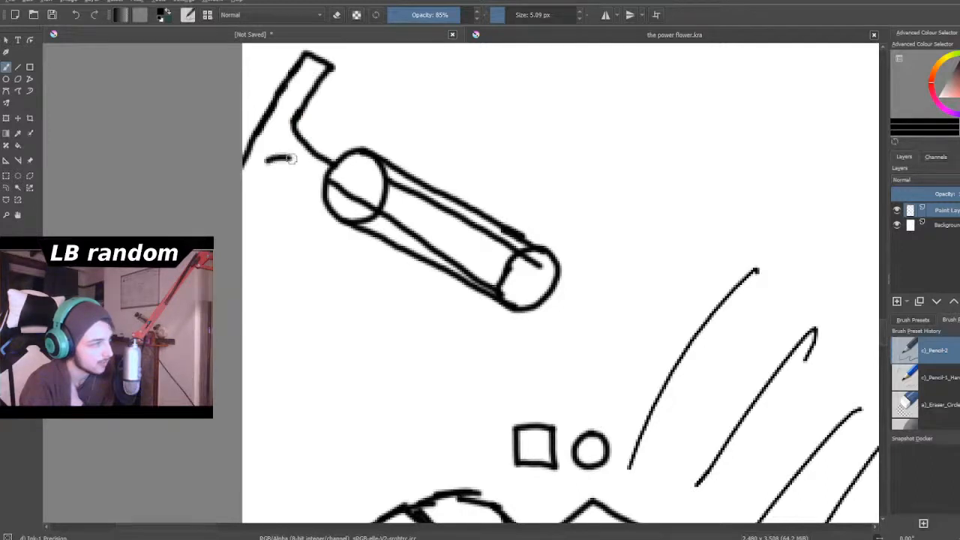
# - Turn the slanted cylinder into a syringe by completing the lower edge of its handle and drawing a thin needle from the far end
pyautogui.moveTo(267, 159); pyautogui.dragTo(264, 167)
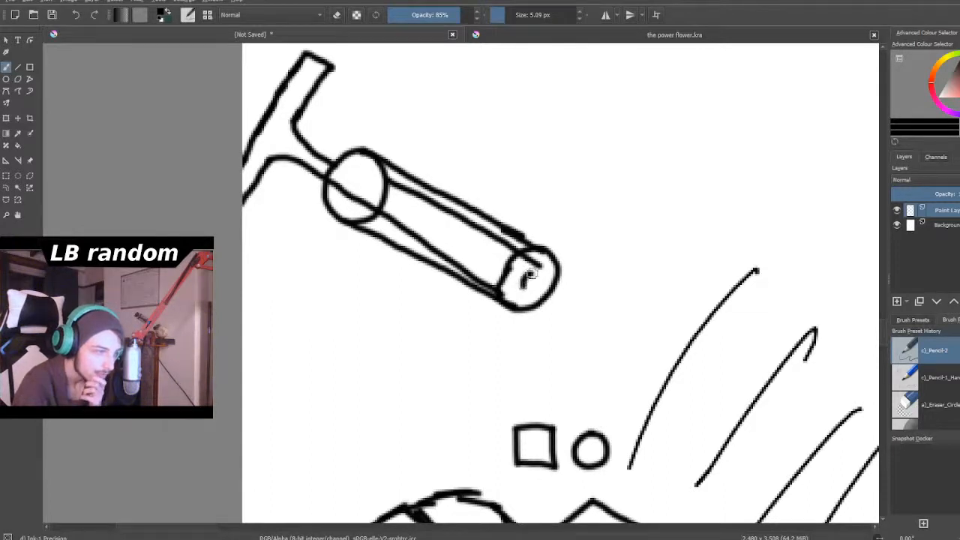
pyautogui.moveTo(561, 301); pyautogui.dragTo(629, 367)
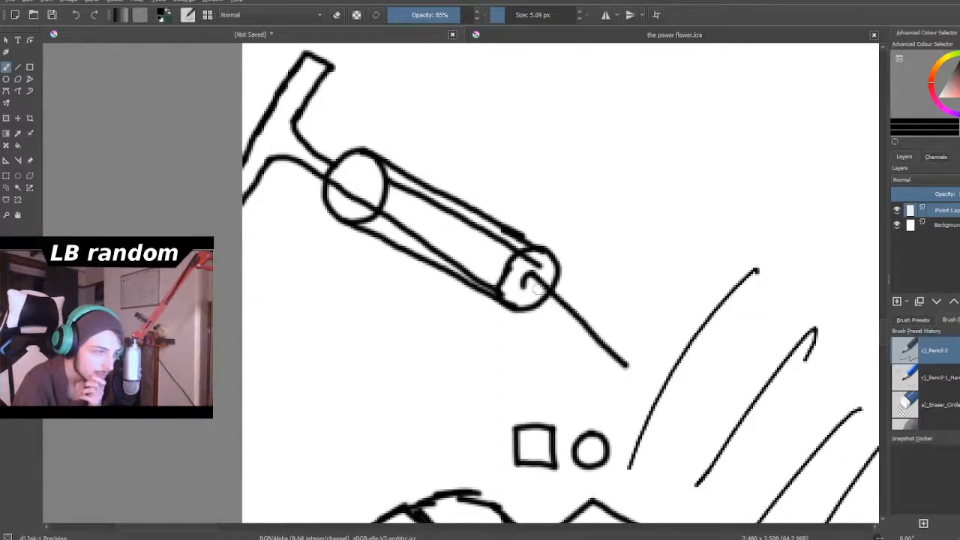
pyautogui.moveTo(598, 329); pyautogui.dragTo(633, 359)
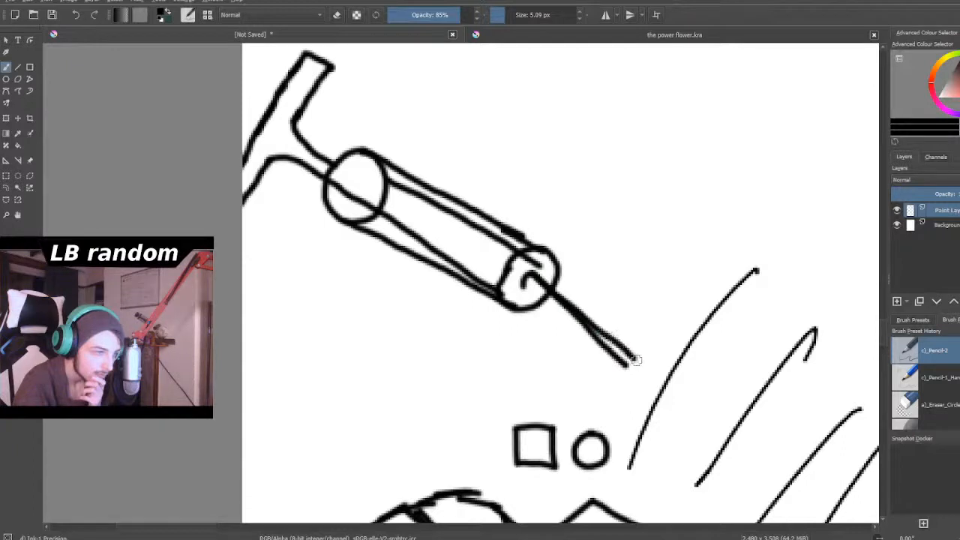
pyautogui.moveTo(542, 299); pyautogui.dragTo(589, 334)
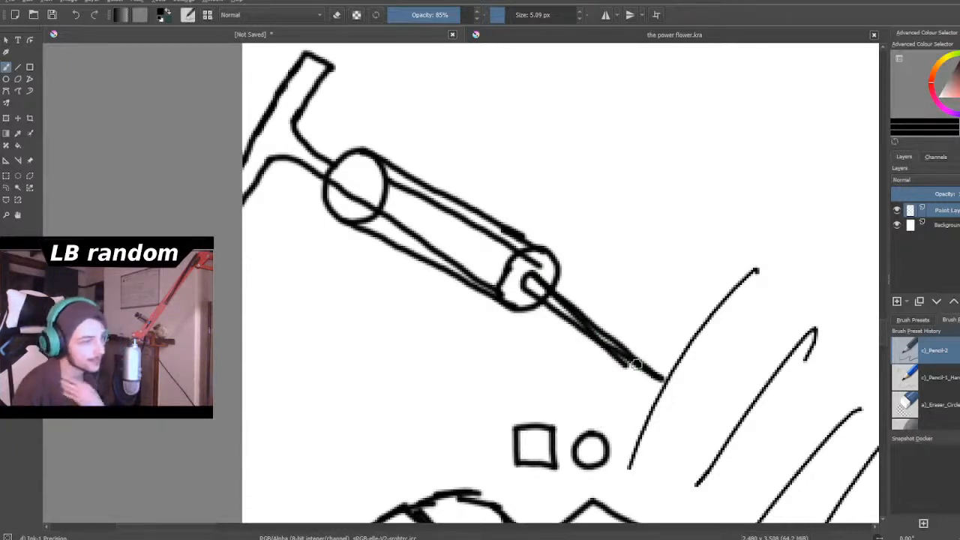
# - Examine the syringe drawing up close and in relation to the other sketches on the page
pyautogui.scroll(-7, 637, 364)
pyautogui.scroll(3, 649, 365)
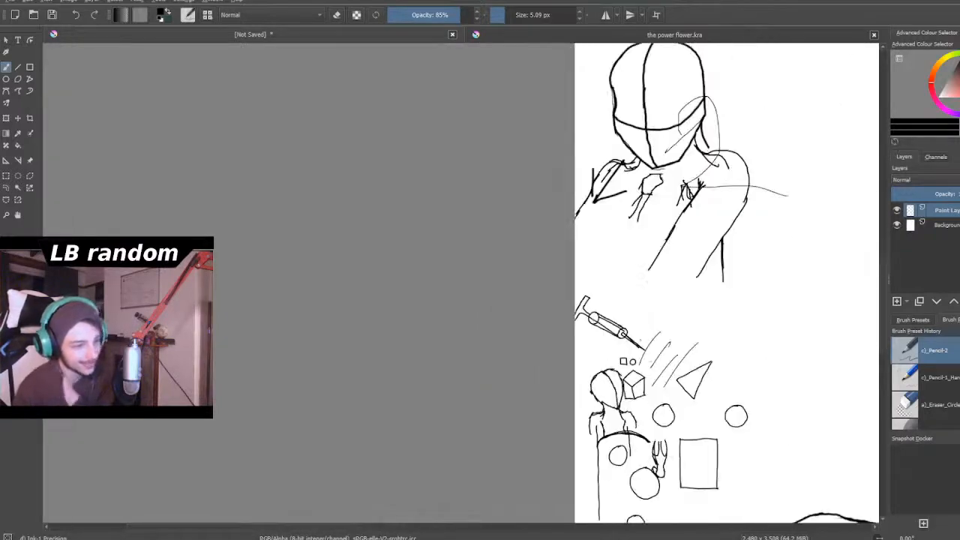
pyautogui.scroll(2, 651, 364)
pyautogui.scroll(-1, 638, 352)
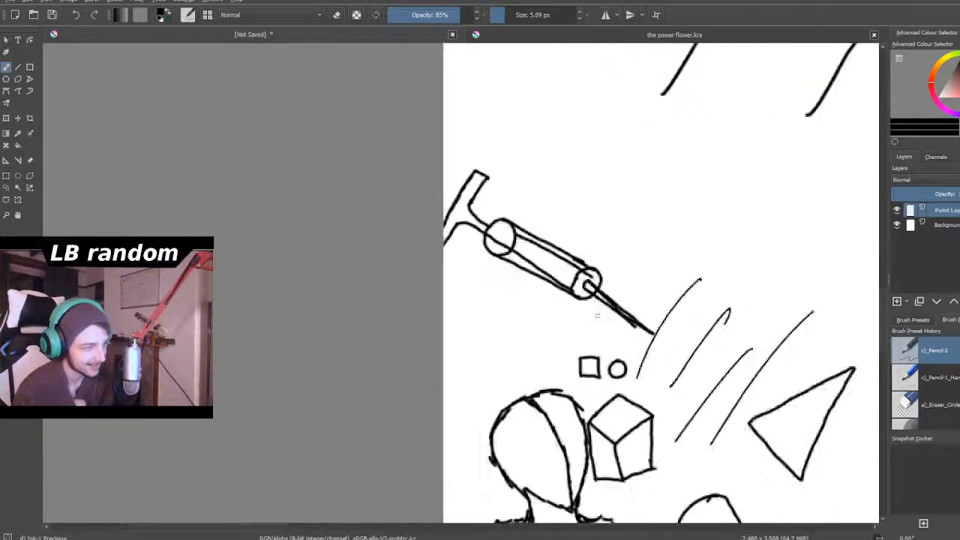
pyautogui.scroll(3, 597, 327)
pyautogui.scroll(-6, 597, 326)
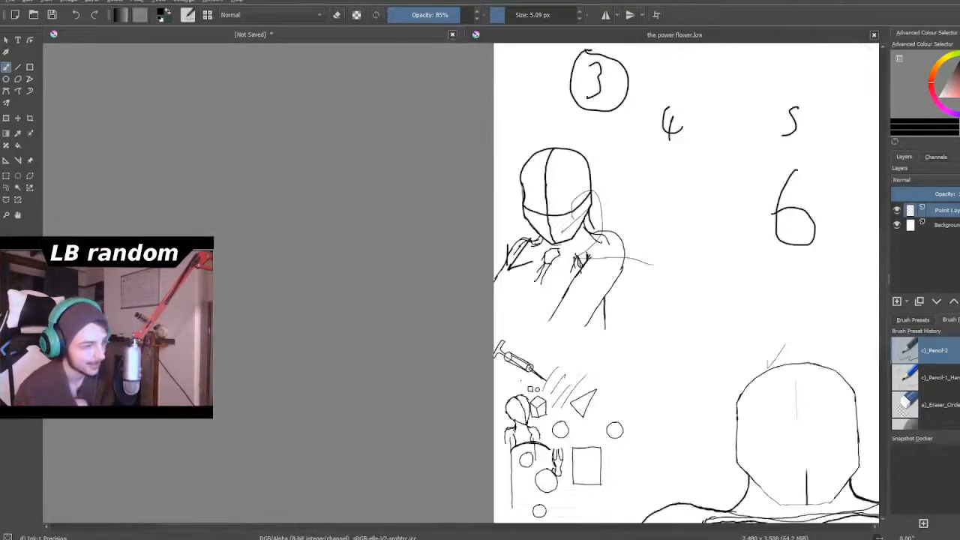
pyautogui.scroll(1, 513, 437)
pyautogui.scroll(-1, 517, 434)
pyautogui.scroll(3, 552, 412)
pyautogui.scroll(-3, 586, 396)
# - Draw a pencil's slanted outer edge and pointed tip below the syringe, with one arc for the wood and a smaller one for the lead
pyautogui.scroll(6, 540, 338)
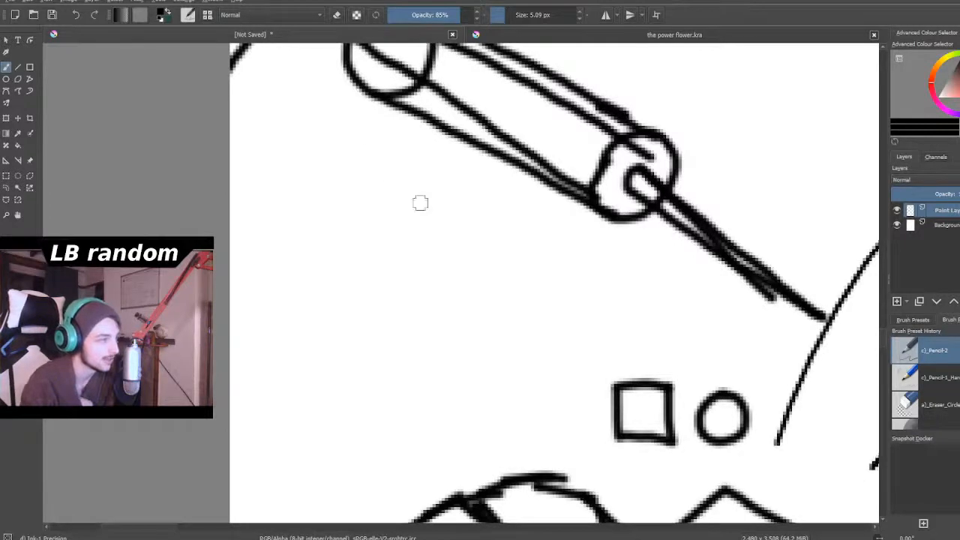
pyautogui.moveTo(429, 184)
pyautogui.mouseDown()
pyautogui.moveTo(309, 386)
pyautogui.moveTo(309, 374)
pyautogui.moveTo(273, 473)
pyautogui.moveTo(280, 462)
pyautogui.moveTo(276, 471)
pyautogui.moveTo(377, 465)
pyautogui.mouseUp()
pyautogui.moveTo(308, 384)
pyautogui.mouseDown()
pyautogui.moveTo(343, 400)
pyautogui.moveTo(361, 444)
pyautogui.mouseUp()
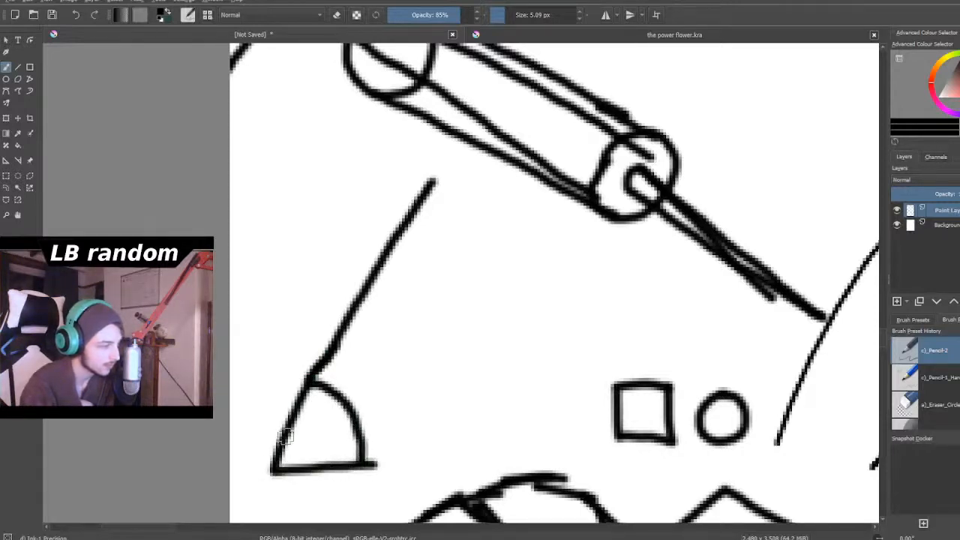
pyautogui.moveTo(282, 446); pyautogui.dragTo(306, 453)
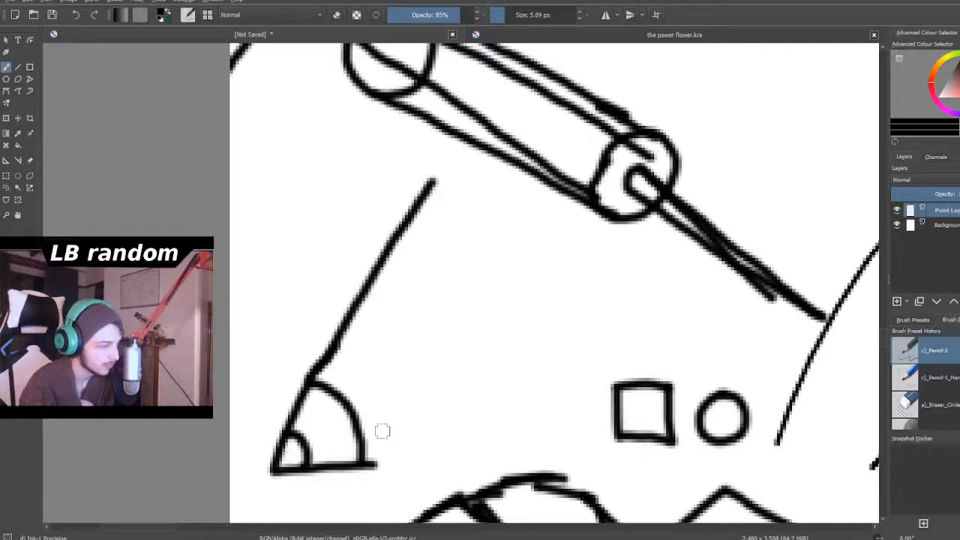
# - Draw the pencil's second side, extend both sides up to the syringe barrel, and add a lengthwise facet line between them
pyautogui.moveTo(363, 461); pyautogui.dragTo(515, 237)
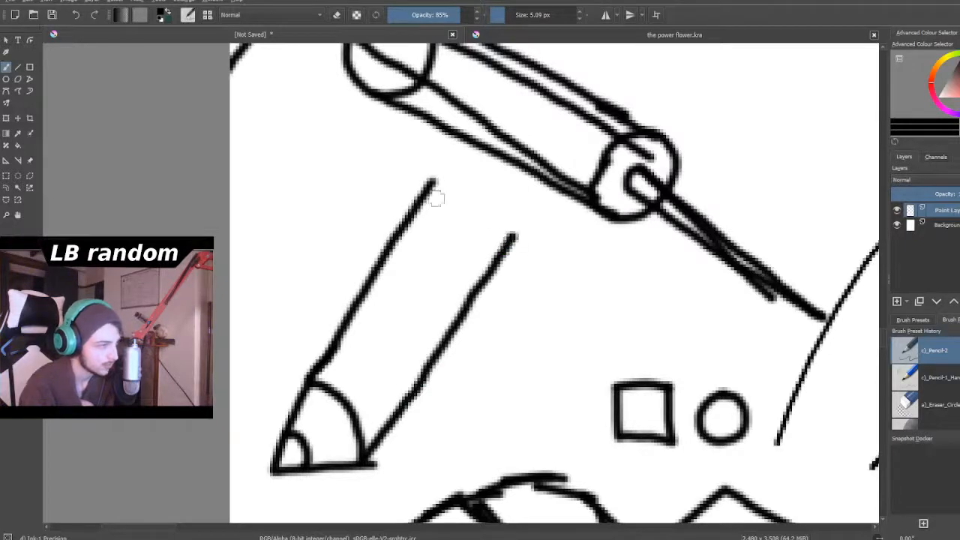
pyautogui.moveTo(322, 368); pyautogui.dragTo(447, 190)
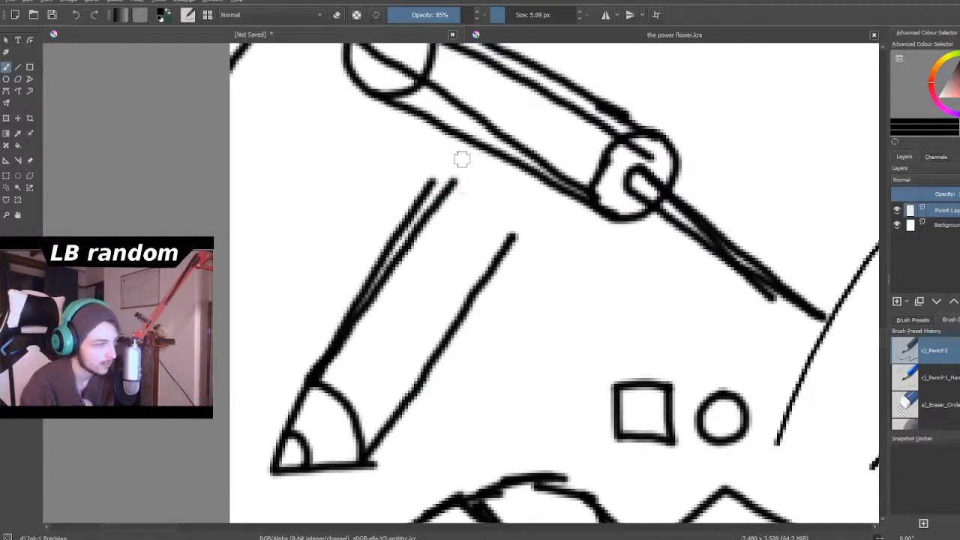
pyautogui.moveTo(451, 188); pyautogui.dragTo(476, 149)
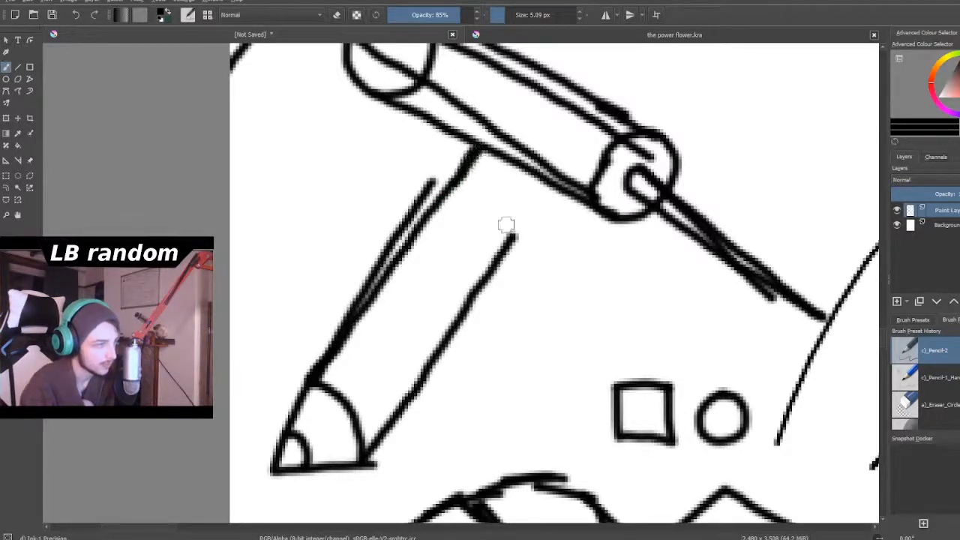
pyautogui.moveTo(508, 241); pyautogui.dragTo(545, 183)
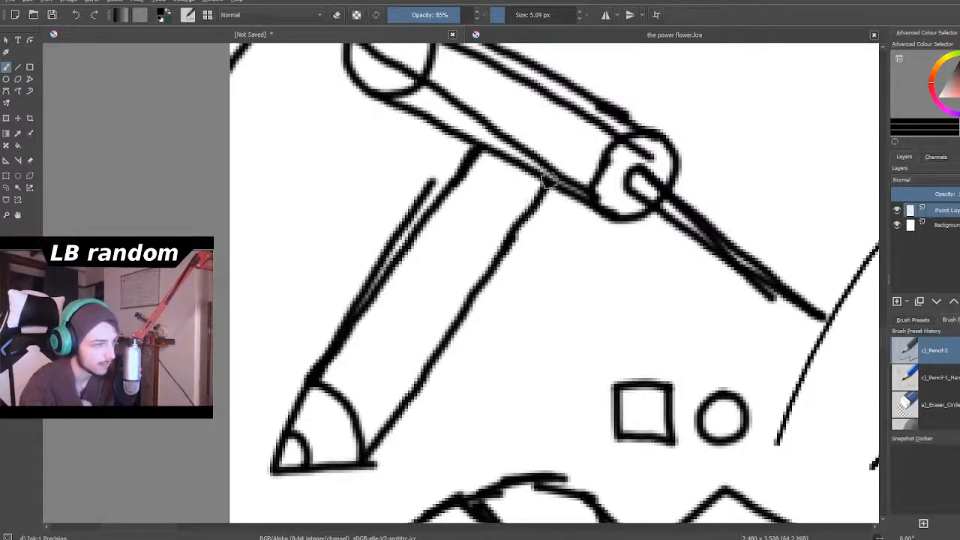
pyautogui.moveTo(349, 393); pyautogui.dragTo(421, 278)
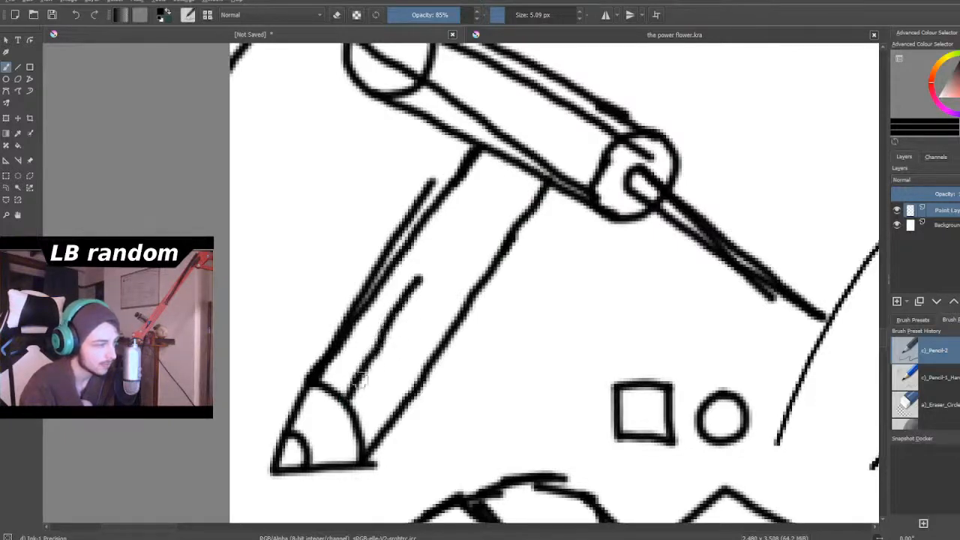
pyautogui.moveTo(349, 398); pyautogui.dragTo(506, 151)
# - Continue the pencil's two sides and facet line as three parallel lines beyond the upper edge of the syringe barrel
pyautogui.scroll(-4, 589, 252)
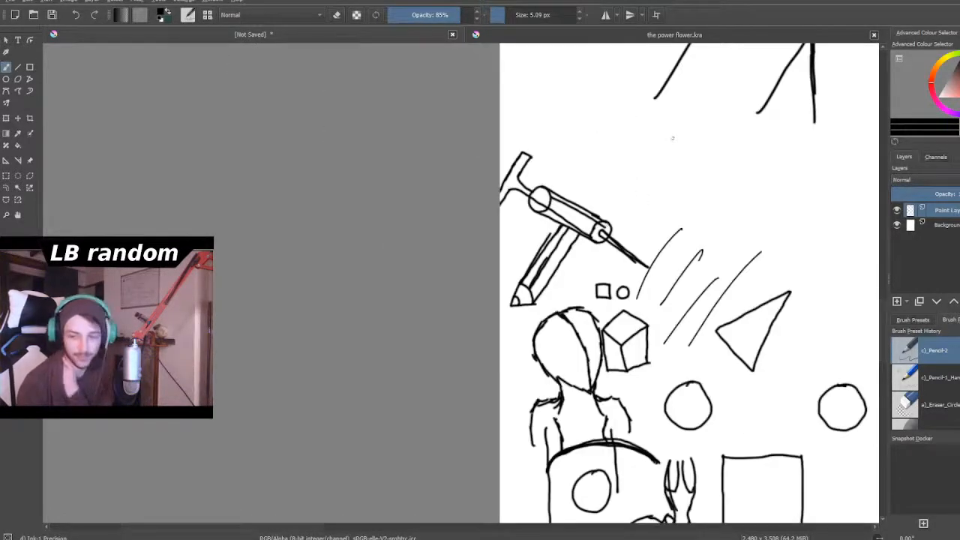
pyautogui.scroll(3, 673, 139)
pyautogui.scroll(-3, 635, 357)
pyautogui.scroll(2, 591, 298)
pyautogui.scroll(2, 507, 424)
pyautogui.scroll(2, 532, 392)
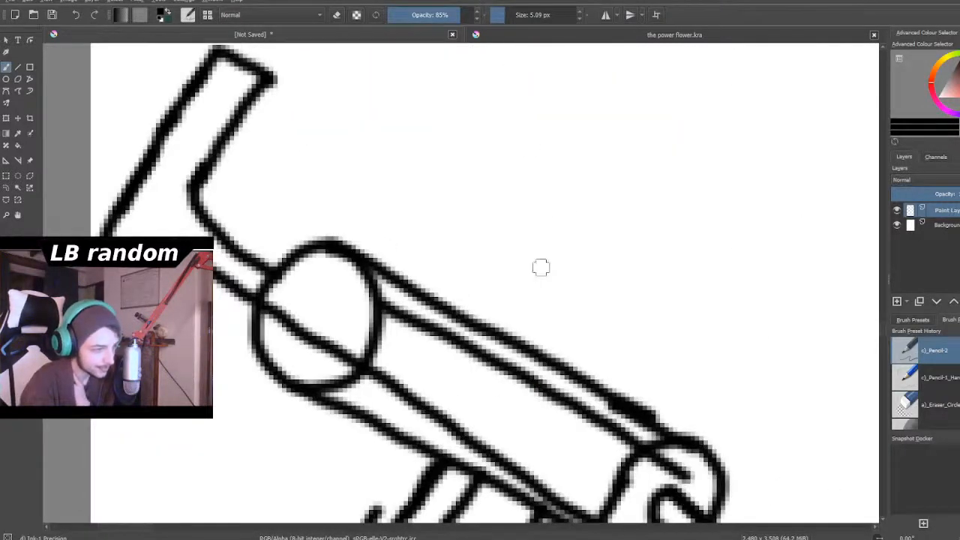
pyautogui.moveTo(520, 346); pyautogui.dragTo(630, 195)
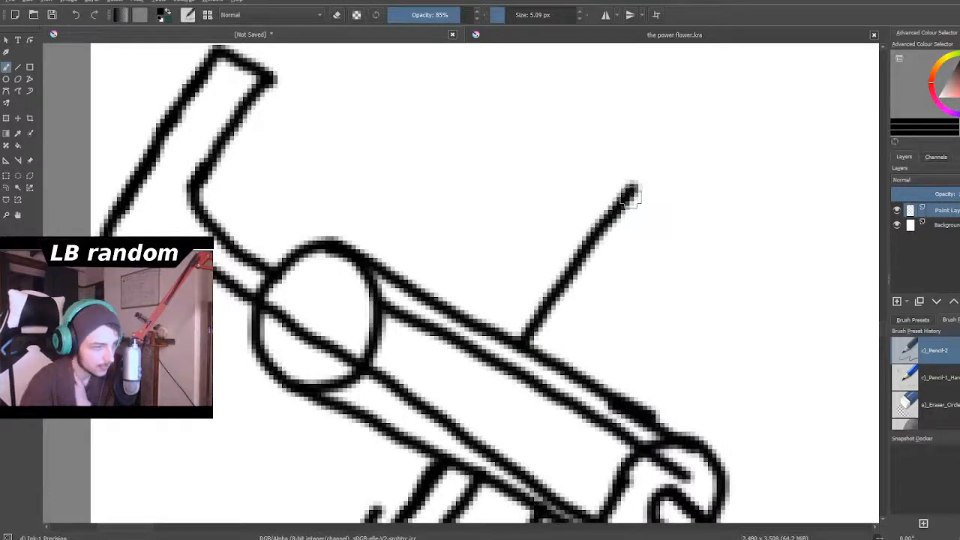
pyautogui.scroll(-2, 632, 197)
pyautogui.scroll(2, 690, 328)
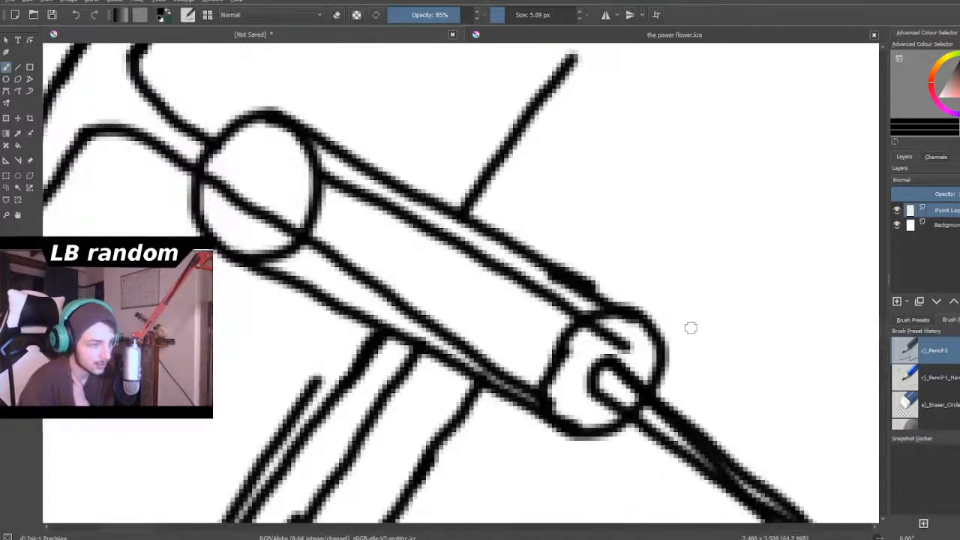
pyautogui.moveTo(548, 267); pyautogui.dragTo(630, 144)
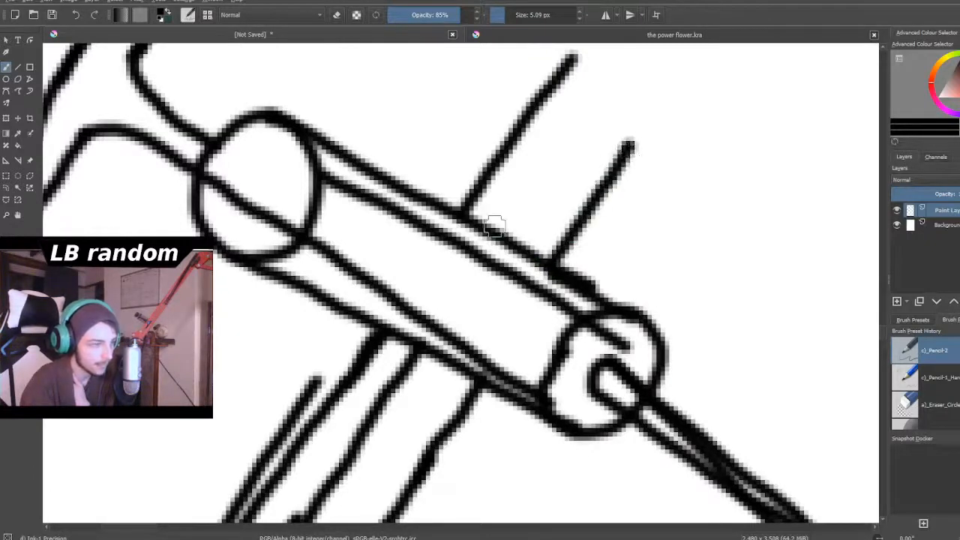
pyautogui.moveTo(492, 227); pyautogui.dragTo(599, 80)
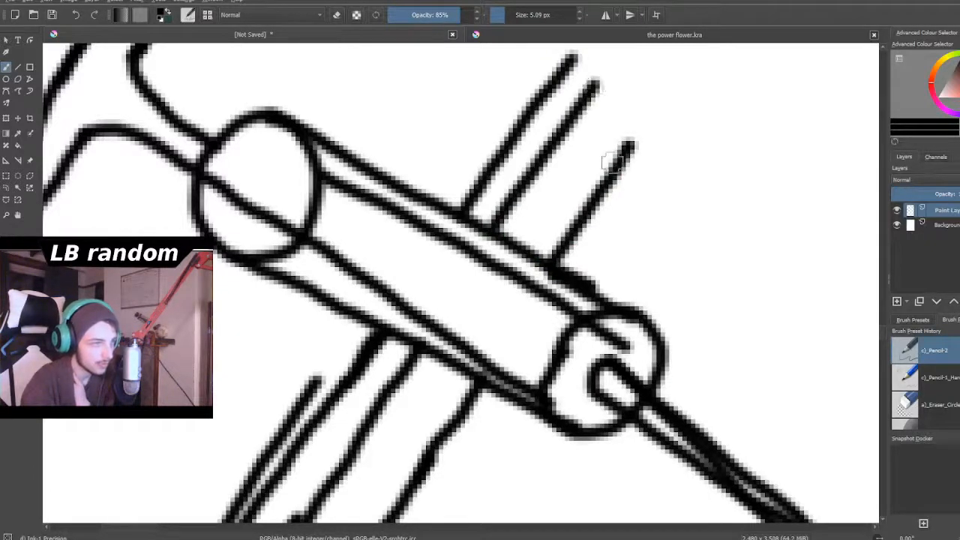
# - Close the pencil's upper end with two curved strokes that form a rounded eraser end
pyautogui.scroll(-3, 632, 106)
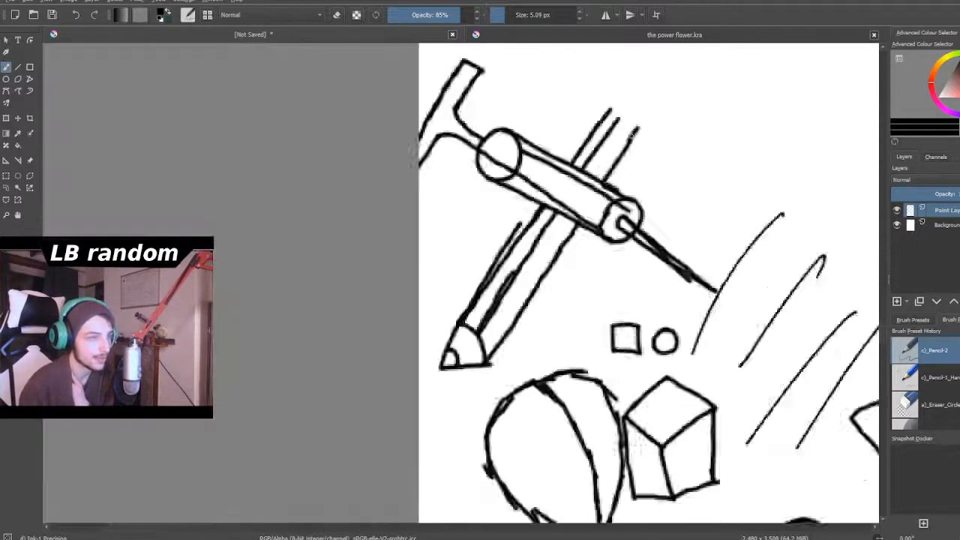
pyautogui.scroll(5, 633, 105)
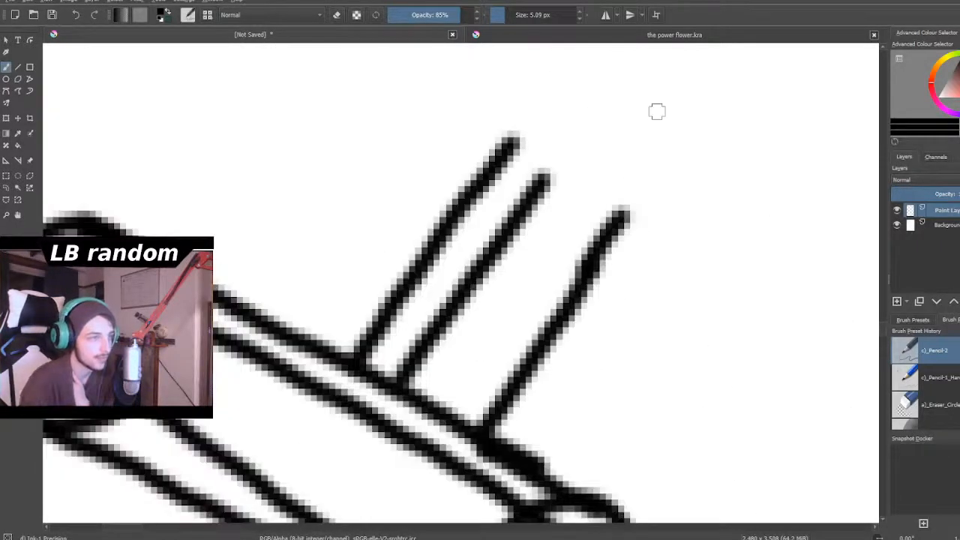
pyautogui.moveTo(510, 142)
pyautogui.mouseDown()
pyautogui.moveTo(542, 100)
pyautogui.moveTo(593, 83)
pyautogui.moveTo(643, 120)
pyautogui.moveTo(637, 188)
pyautogui.moveTo(611, 225)
pyautogui.mouseUp()
pyautogui.moveTo(526, 134)
pyautogui.mouseDown()
pyautogui.moveTo(536, 166)
pyautogui.moveTo(570, 196)
pyautogui.moveTo(638, 201)
pyautogui.mouseUp()
pyautogui.scroll(-3, 612, 211)
pyautogui.scroll(-10, 612, 211)
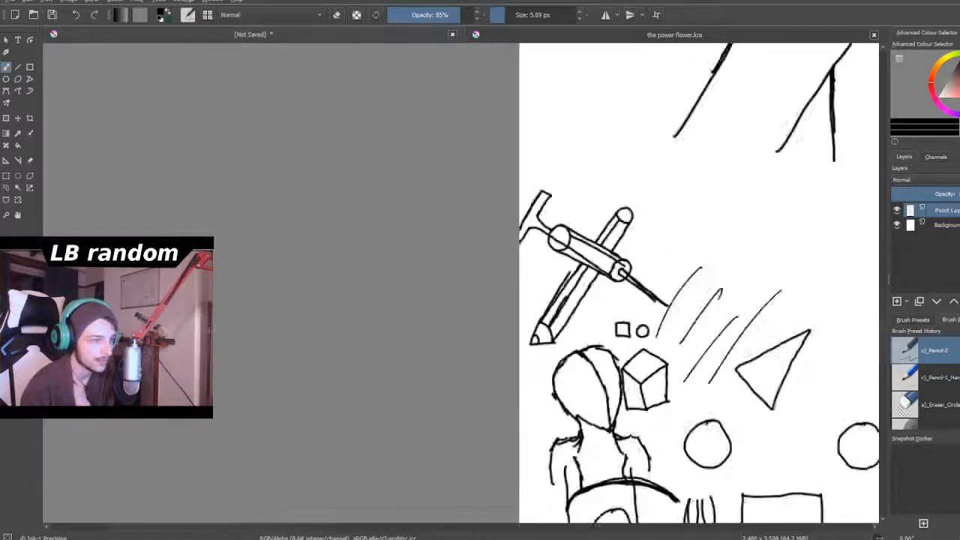
# - Draw two long, thin, nearly vertical handle lines beside the small figure's long vertical body line
pyautogui.scroll(8, 698, 352)
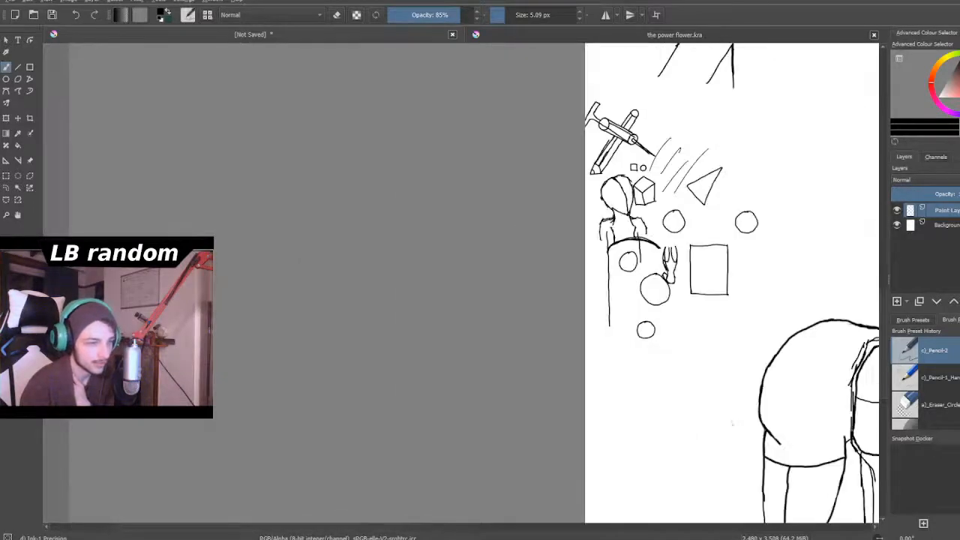
pyautogui.scroll(5, 696, 354)
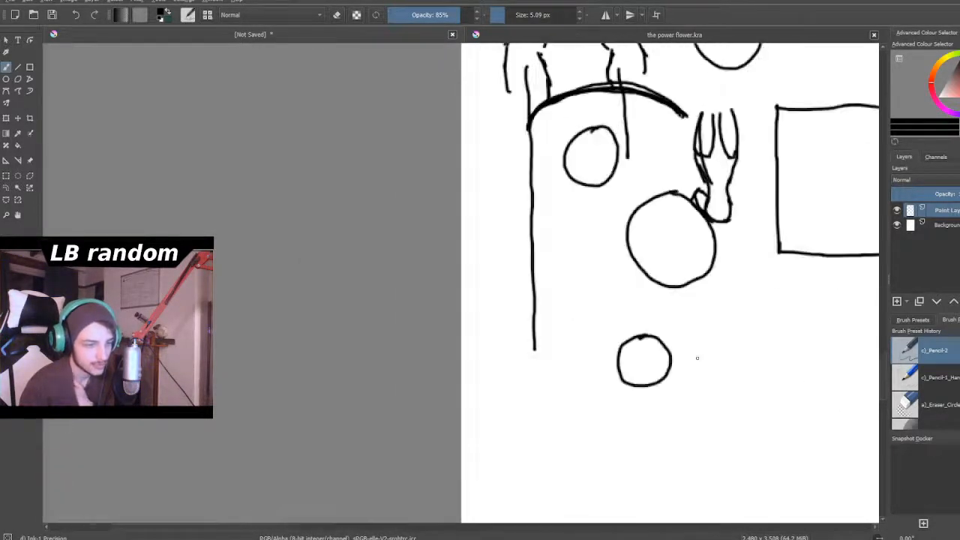
pyautogui.scroll(3, 487, 196)
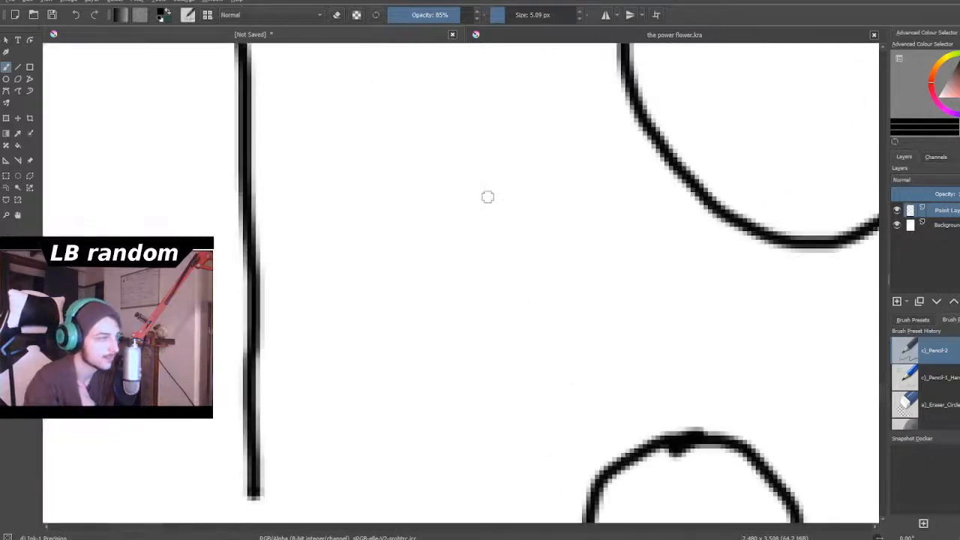
pyautogui.moveTo(333, 157)
pyautogui.mouseDown()
pyautogui.moveTo(350, 182)
pyautogui.moveTo(359, 272)
pyautogui.mouseUp()
pyautogui.moveTo(405, 153)
pyautogui.mouseDown()
pyautogui.moveTo(394, 180)
pyautogui.moveTo(402, 223)
pyautogui.mouseUp()
pyautogui.moveTo(400, 186)
pyautogui.mouseDown()
pyautogui.moveTo(388, 236)
pyautogui.moveTo(400, 384)
pyautogui.mouseUp()
pyautogui.moveTo(359, 249); pyautogui.dragTo(370, 476)
pyautogui.moveTo(398, 379); pyautogui.dragTo(398, 432)
# - Draw a round head on the upper end of the two thin handle lines
pyautogui.scroll(-3, 397, 428)
pyautogui.scroll(2, 413, 306)
pyautogui.scroll(1, 332, 351)
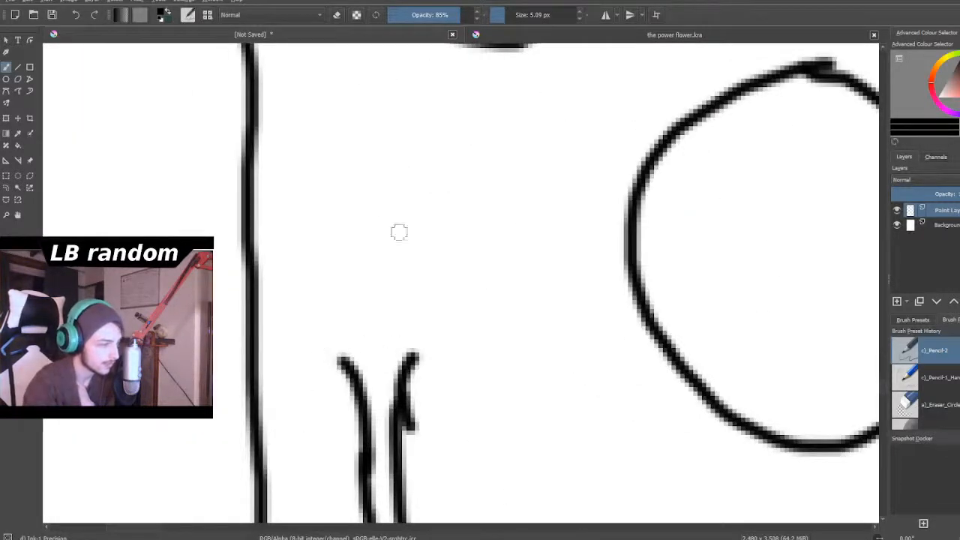
pyautogui.moveTo(422, 354)
pyautogui.mouseDown()
pyautogui.moveTo(360, 367)
pyautogui.moveTo(327, 349)
pyautogui.moveTo(358, 368)
pyautogui.moveTo(318, 346)
pyautogui.moveTo(301, 312)
pyautogui.moveTo(318, 243)
pyautogui.moveTo(378, 221)
pyautogui.moveTo(410, 233)
pyautogui.moveTo(440, 264)
pyautogui.moveTo(450, 308)
pyautogui.moveTo(438, 342)
pyautogui.moveTo(413, 360)
pyautogui.mouseUp()
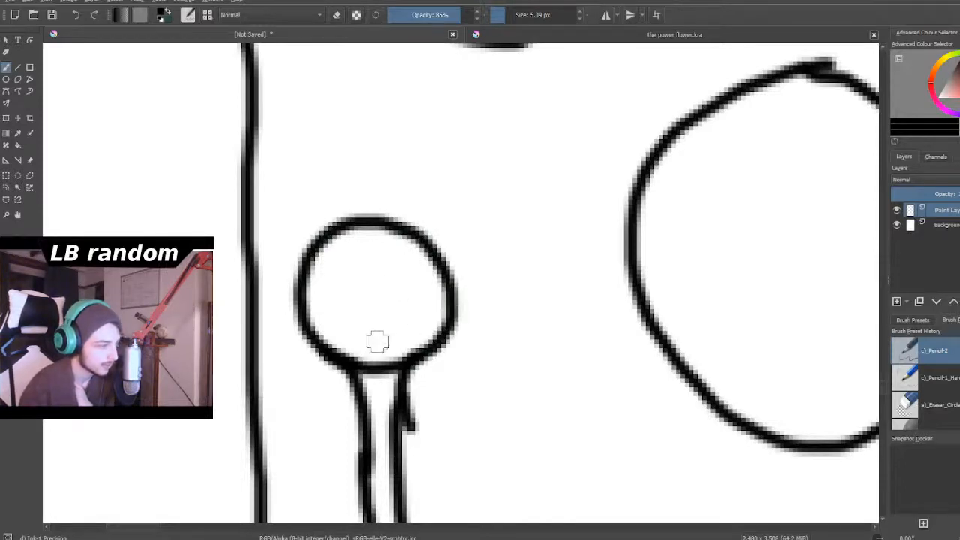
# - Extend the two handle lines downward and finish them with a small four-sided end piece
pyautogui.scroll(-6, 379, 401)
pyautogui.scroll(8, 397, 466)
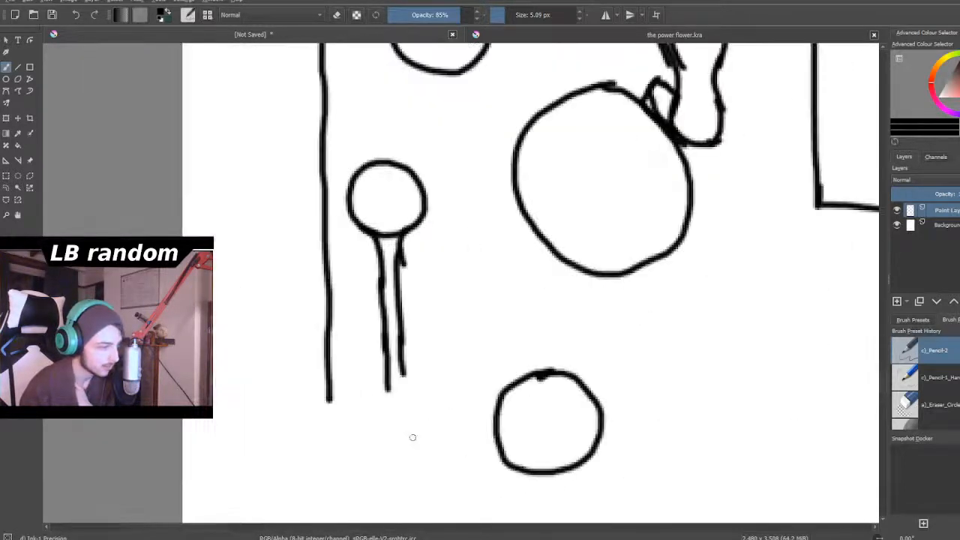
pyautogui.moveTo(389, 285); pyautogui.dragTo(401, 404)
pyautogui.moveTo(363, 327)
pyautogui.mouseDown()
pyautogui.moveTo(377, 403)
pyautogui.moveTo(358, 417)
pyautogui.moveTo(384, 513)
pyautogui.mouseUp()
pyautogui.moveTo(391, 409)
pyautogui.mouseDown()
pyautogui.moveTo(419, 401)
pyautogui.moveTo(437, 501)
pyautogui.moveTo(388, 508)
pyautogui.moveTo(435, 503)
pyautogui.mouseUp()
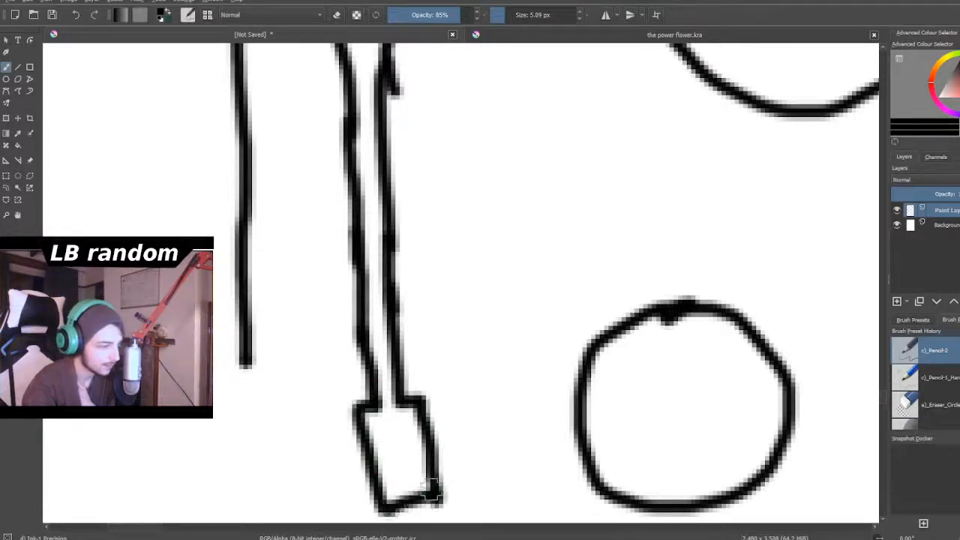
# - Draw a crescent-shaped axe blade with an inner edge line between the triangle and the circle beneath it
pyautogui.scroll(-5, 428, 496)
pyautogui.scroll(2, 425, 486)
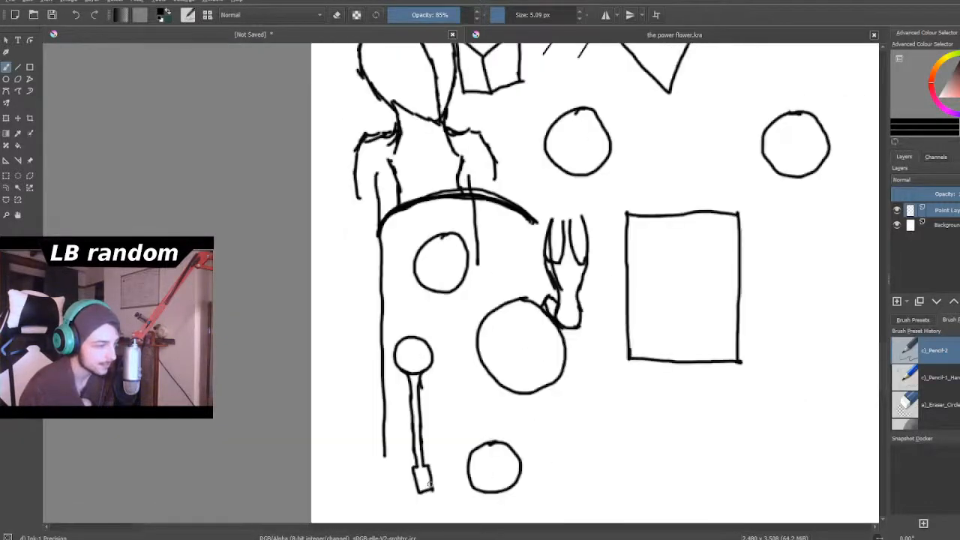
pyautogui.scroll(2, 429, 486)
pyautogui.scroll(-7, 429, 486)
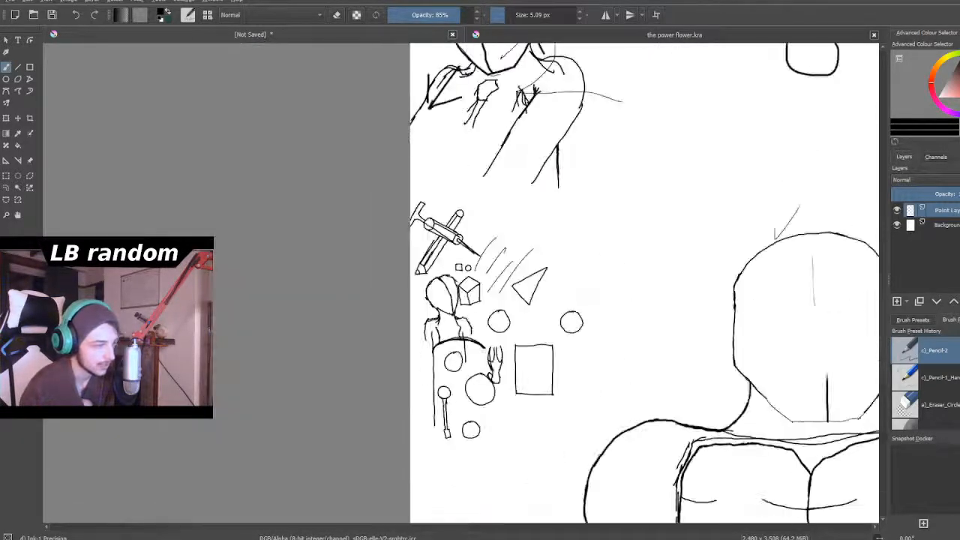
pyautogui.scroll(8, 499, 305)
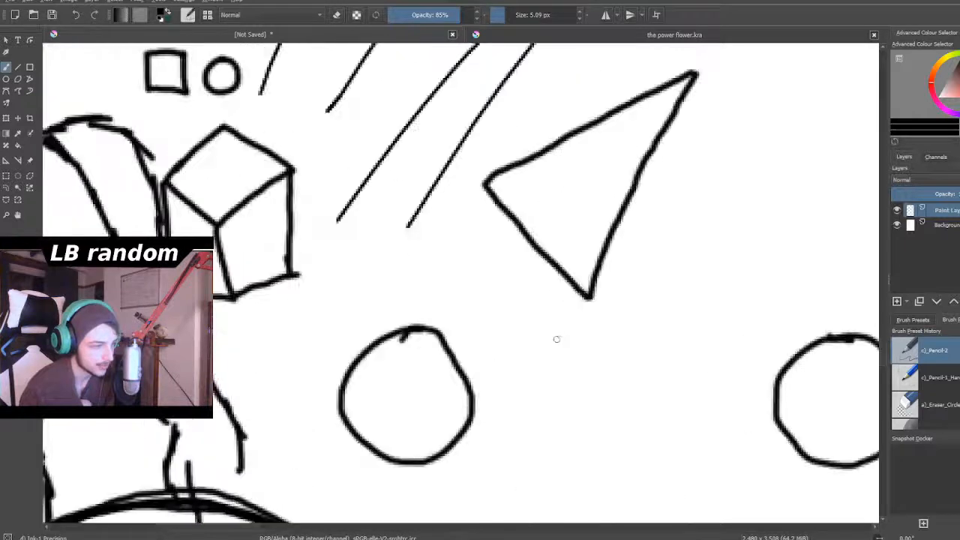
pyautogui.moveTo(509, 222)
pyautogui.mouseDown()
pyautogui.moveTo(484, 265)
pyautogui.moveTo(421, 272)
pyautogui.mouseUp()
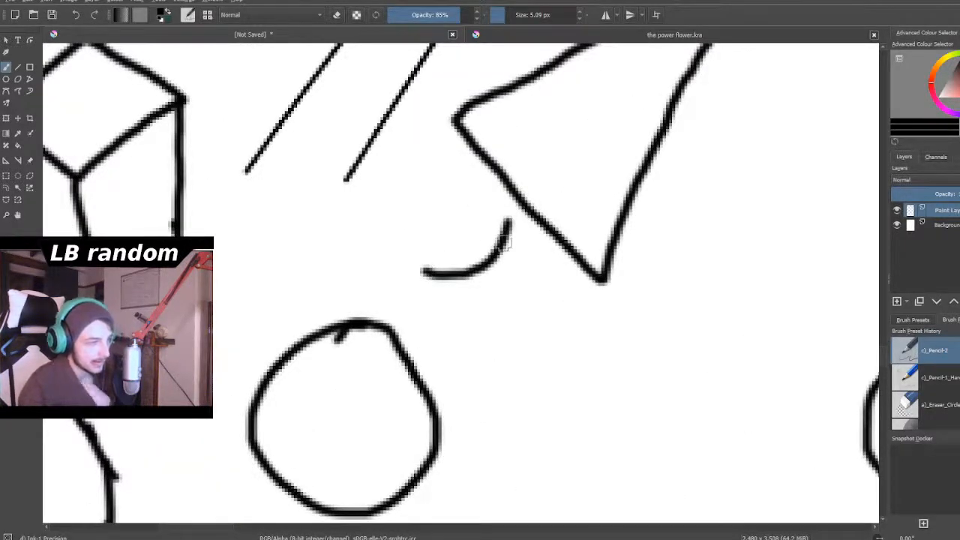
pyautogui.moveTo(507, 219)
pyautogui.mouseDown()
pyautogui.moveTo(517, 300)
pyautogui.moveTo(502, 381)
pyautogui.moveTo(477, 415)
pyautogui.mouseUp()
pyautogui.moveTo(404, 324)
pyautogui.mouseDown()
pyautogui.moveTo(449, 353)
pyautogui.moveTo(481, 413)
pyautogui.mouseUp()
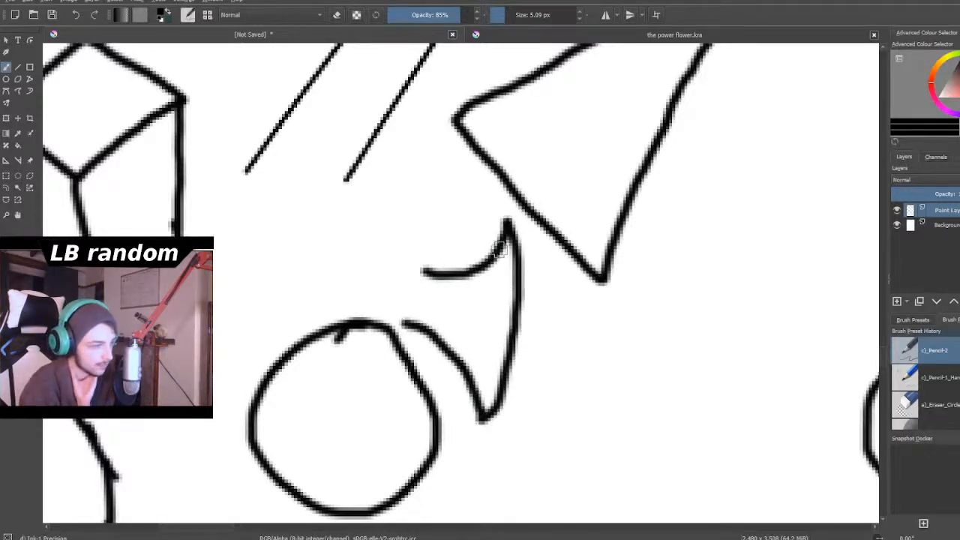
pyautogui.moveTo(498, 263); pyautogui.dragTo(480, 352)
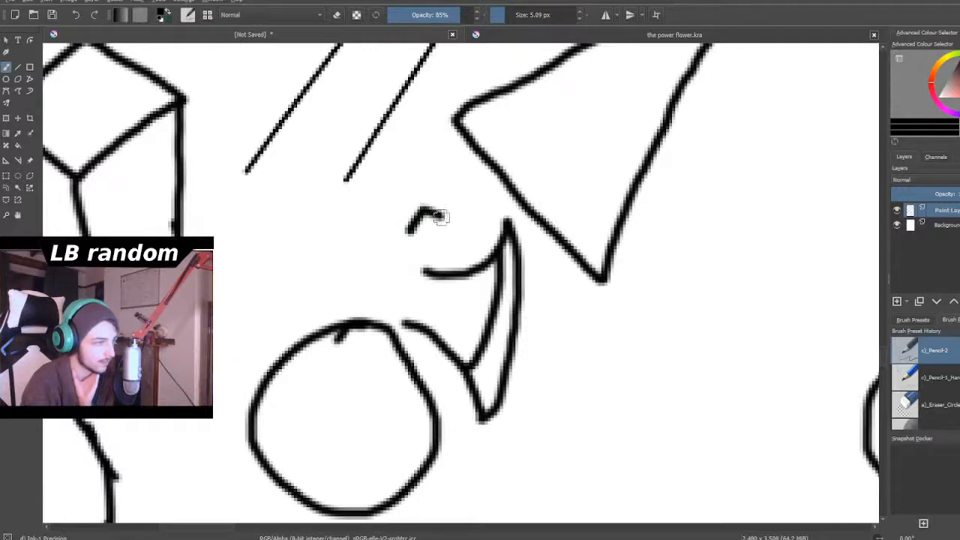
# - Add the axe's slanted handle as two parallel lines running down from its short top edge into the circle
pyautogui.moveTo(444, 217); pyautogui.dragTo(367, 403)
pyautogui.moveTo(405, 225); pyautogui.dragTo(335, 401)
pyautogui.scroll(-10, 333, 400)
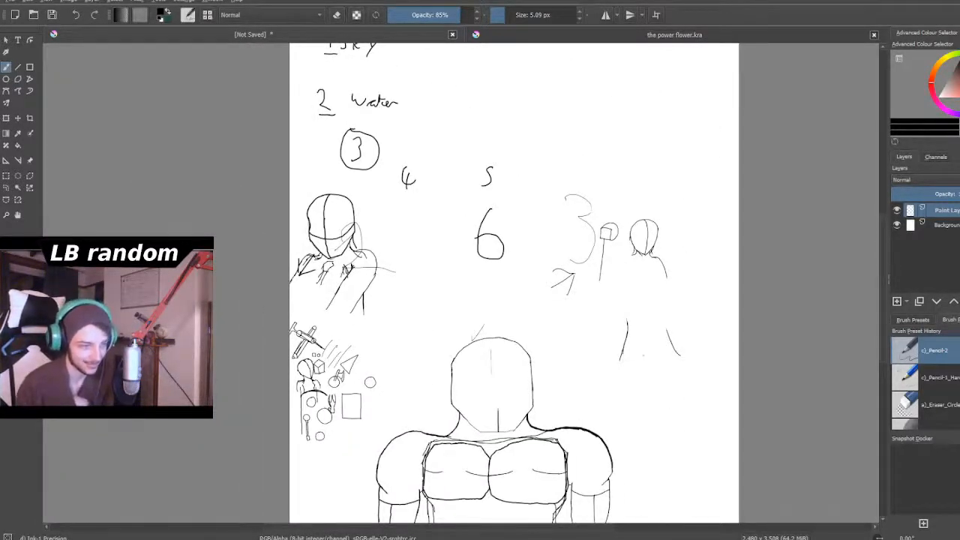
pyautogui.scroll(-2, 619, 324)
pyautogui.scroll(3, 625, 349)
pyautogui.scroll(-1, 646, 326)
pyautogui.scroll(2, 644, 274)
pyautogui.scroll(-4, 644, 273)
pyautogui.scroll(3, 644, 286)
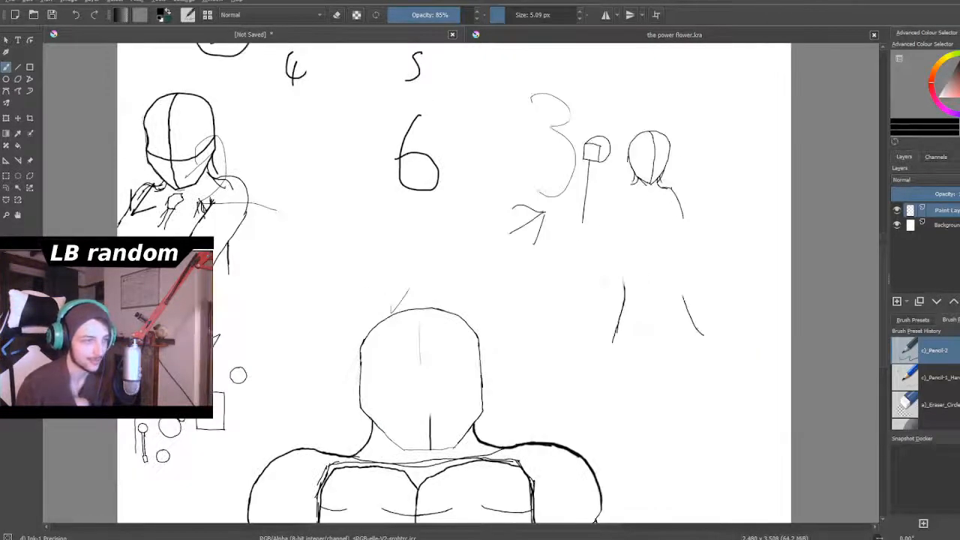
pyautogui.scroll(-1, 644, 286)
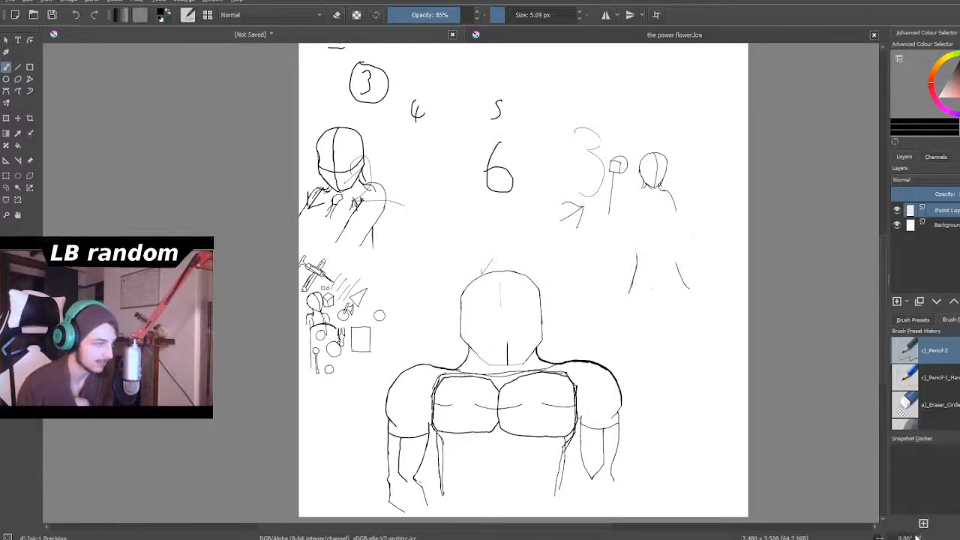
# - Draw a curved horizontal guideline across the face of the small figure's head, crossing its vertical centre line
pyautogui.scroll(5, 305, 298)
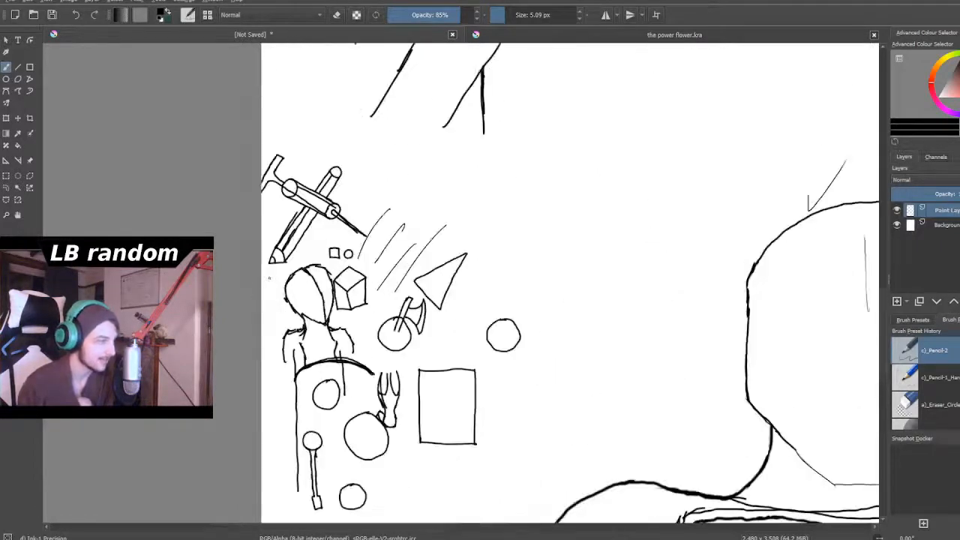
pyautogui.scroll(3, 292, 280)
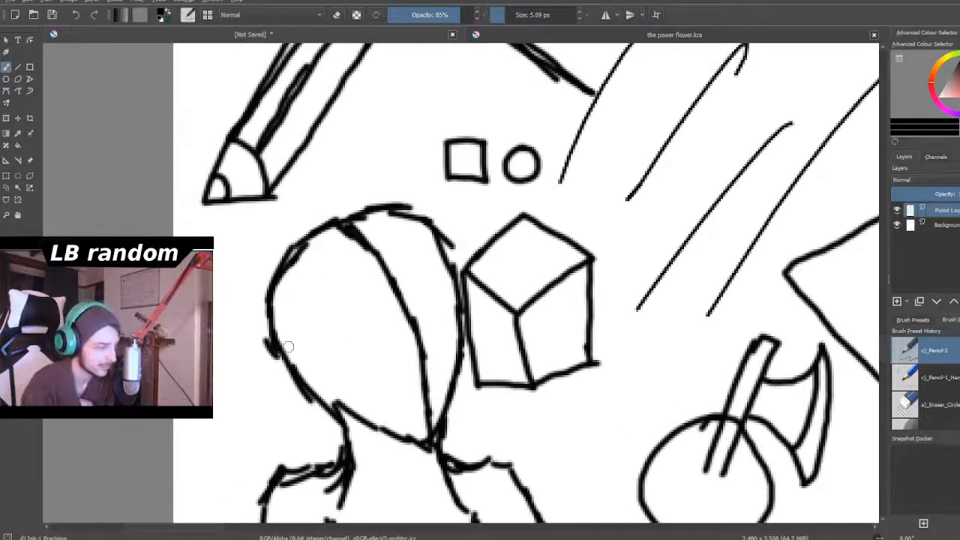
pyautogui.moveTo(315, 353)
pyautogui.mouseDown()
pyautogui.moveTo(421, 321)
pyautogui.moveTo(449, 281)
pyautogui.mouseUp()
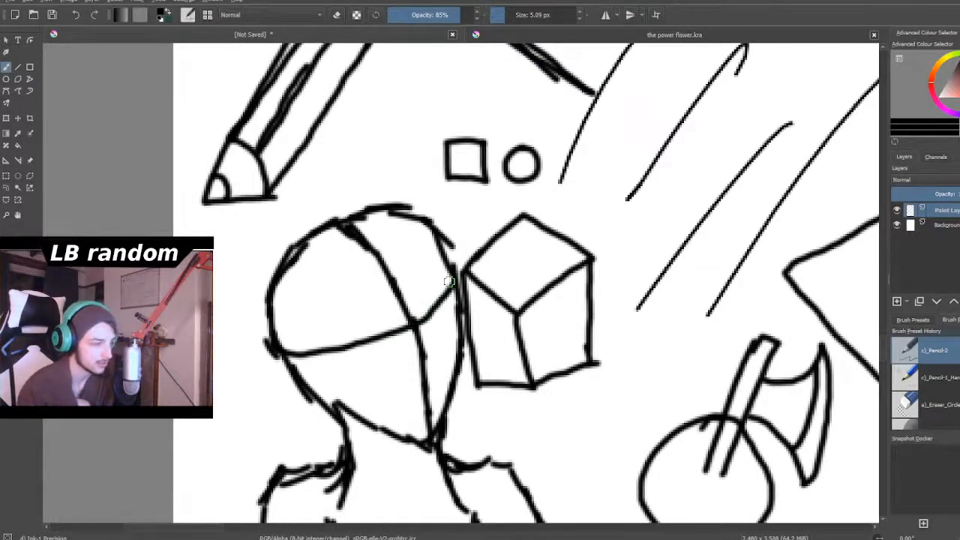
# - Draw a vertical line below the round-headed tool and a horizontal line extending right from near its upper end
pyautogui.scroll(-6, 448, 282)
pyautogui.scroll(-1, 490, 313)
pyautogui.scroll(3, 490, 312)
pyautogui.scroll(-3, 490, 312)
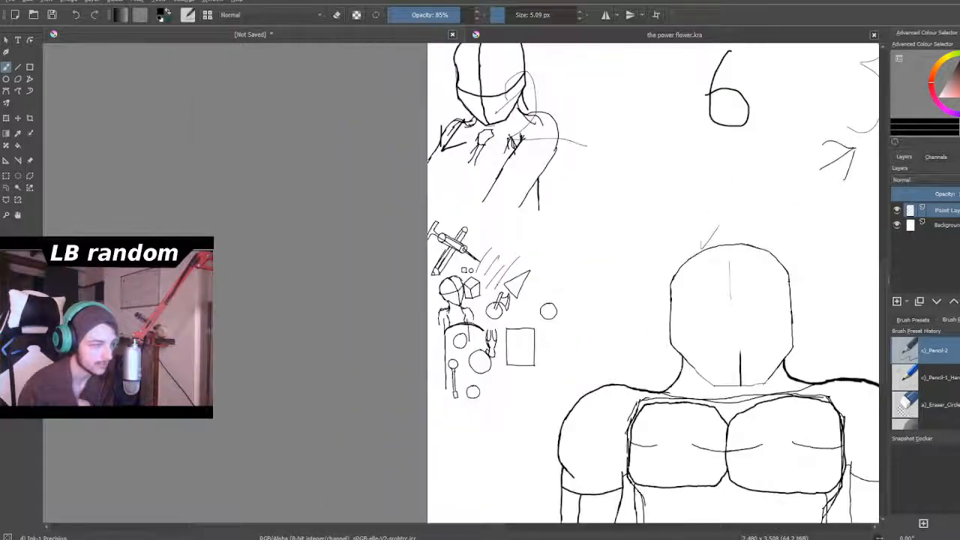
pyautogui.scroll(3, 470, 371)
pyautogui.scroll(-2, 470, 371)
pyautogui.scroll(2, 470, 371)
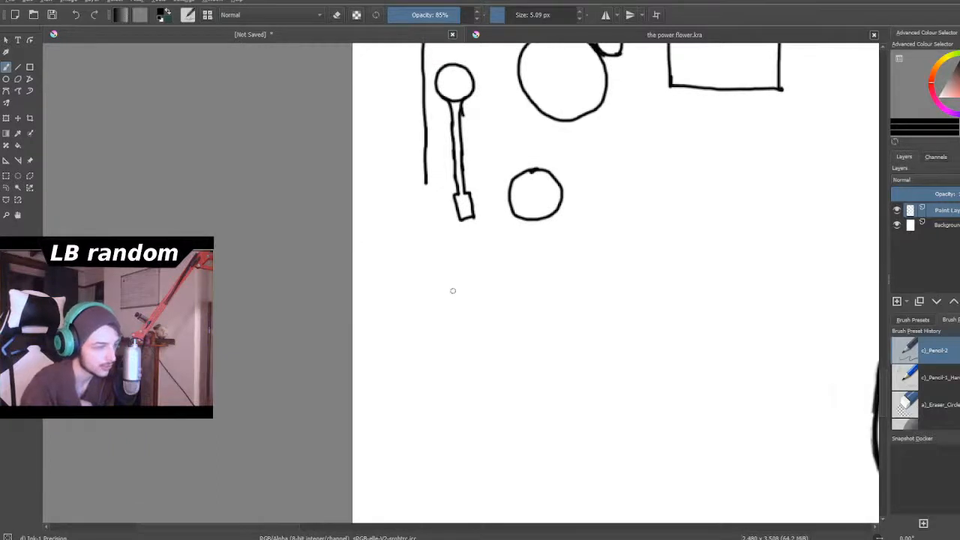
pyautogui.moveTo(423, 266); pyautogui.dragTo(426, 426)
pyautogui.moveTo(424, 287); pyautogui.dragTo(643, 285)
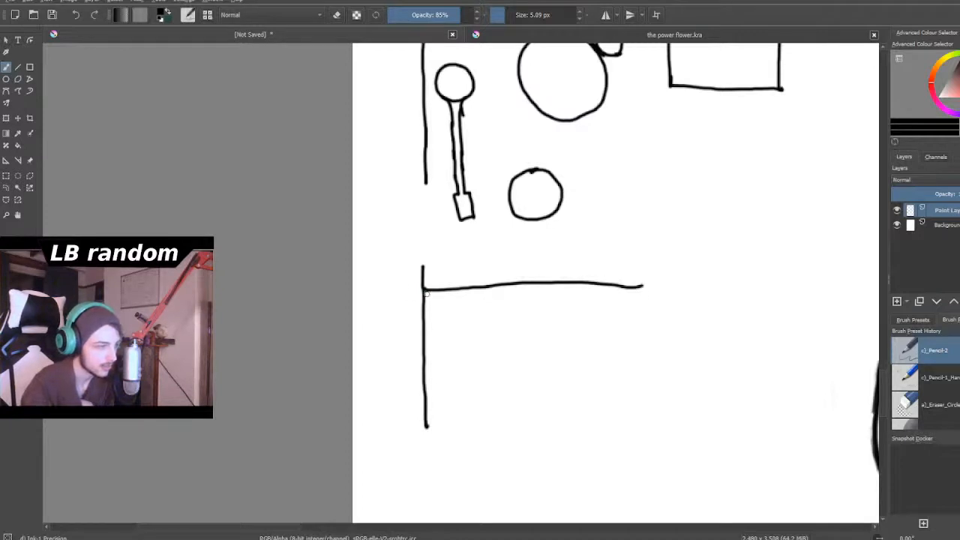
# - Extend the new horizontal line farther right and thicken it with repeated overlapping strokes
pyautogui.moveTo(424, 290); pyautogui.dragTo(774, 283)
pyautogui.moveTo(424, 291); pyautogui.dragTo(774, 284)
pyautogui.moveTo(420, 291); pyautogui.dragTo(780, 285)
pyautogui.moveTo(423, 290); pyautogui.dragTo(781, 285)
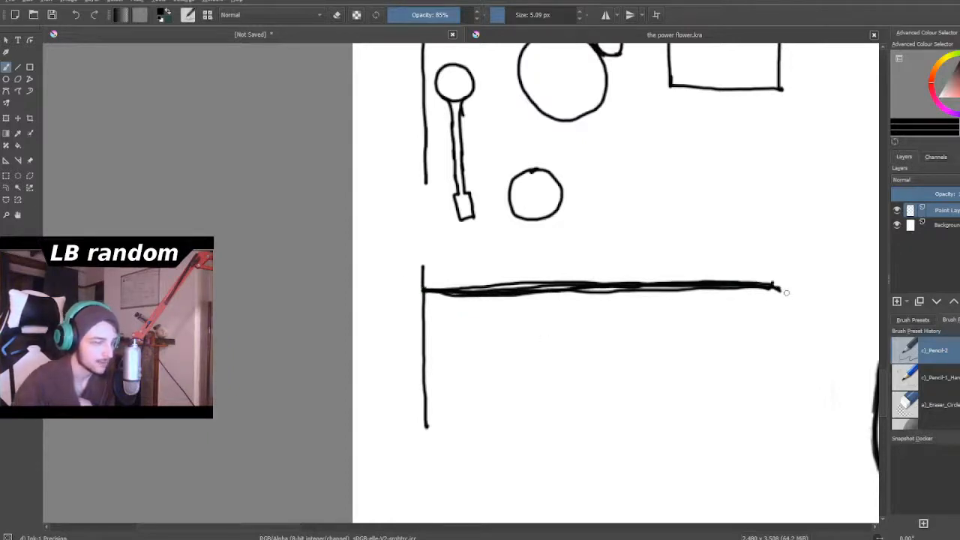
# - Draw a box above the thick horizontal line, with a square front face and slanted top and right side faces
pyautogui.scroll(-5, 780, 285)
pyautogui.scroll(5, 775, 262)
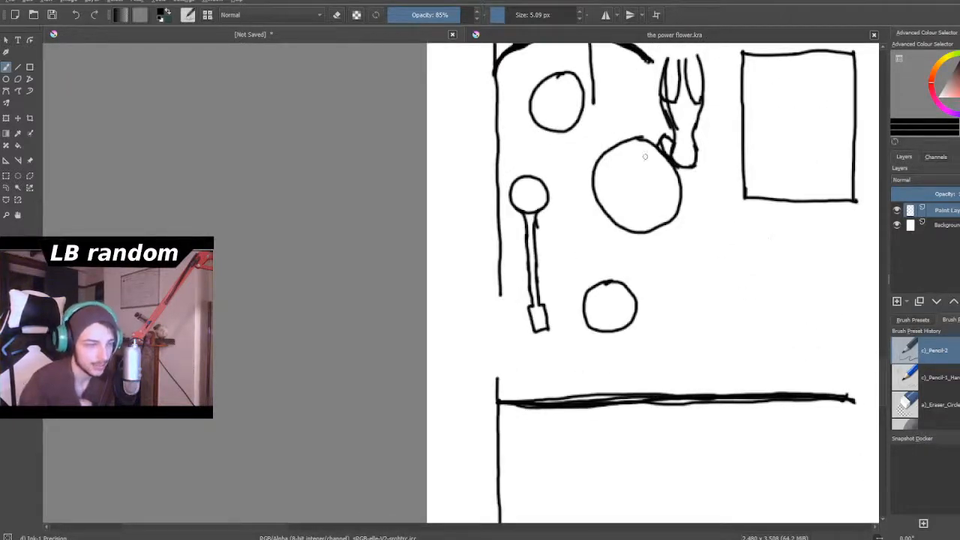
pyautogui.moveTo(680, 252)
pyautogui.mouseDown()
pyautogui.moveTo(678, 339)
pyautogui.moveTo(709, 255)
pyautogui.moveTo(800, 250)
pyautogui.moveTo(788, 367)
pyautogui.mouseUp()
pyautogui.moveTo(679, 360); pyautogui.dragTo(799, 368)
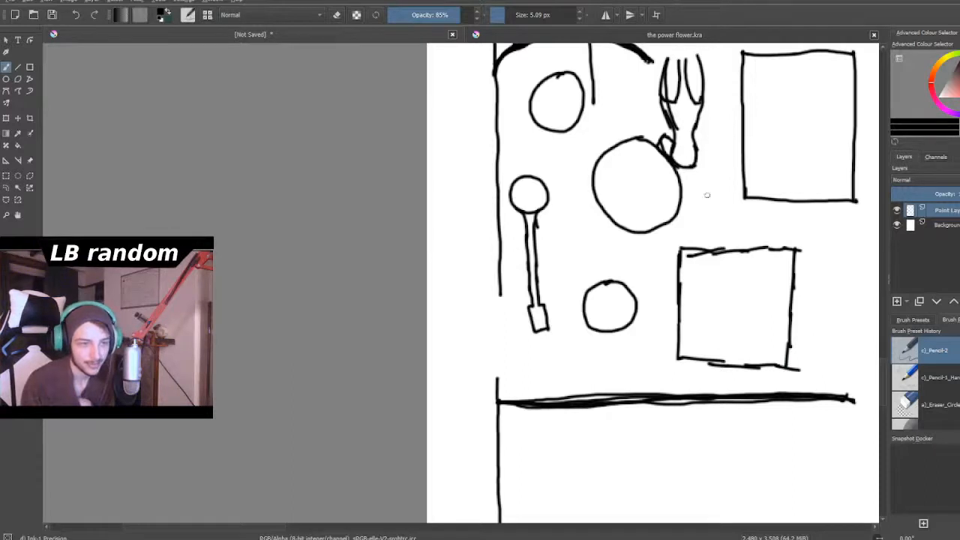
pyautogui.moveTo(798, 250); pyautogui.dragTo(835, 217)
pyautogui.moveTo(678, 250)
pyautogui.mouseDown()
pyautogui.moveTo(714, 217)
pyautogui.moveTo(836, 218)
pyautogui.moveTo(806, 368)
pyautogui.moveTo(814, 342)
pyautogui.moveTo(806, 368)
pyautogui.mouseUp()
# - Draw a second horizontal line under the thick one and build it up with several overlapping strokes
pyautogui.scroll(-5, 752, 321)
pyautogui.scroll(1, 754, 349)
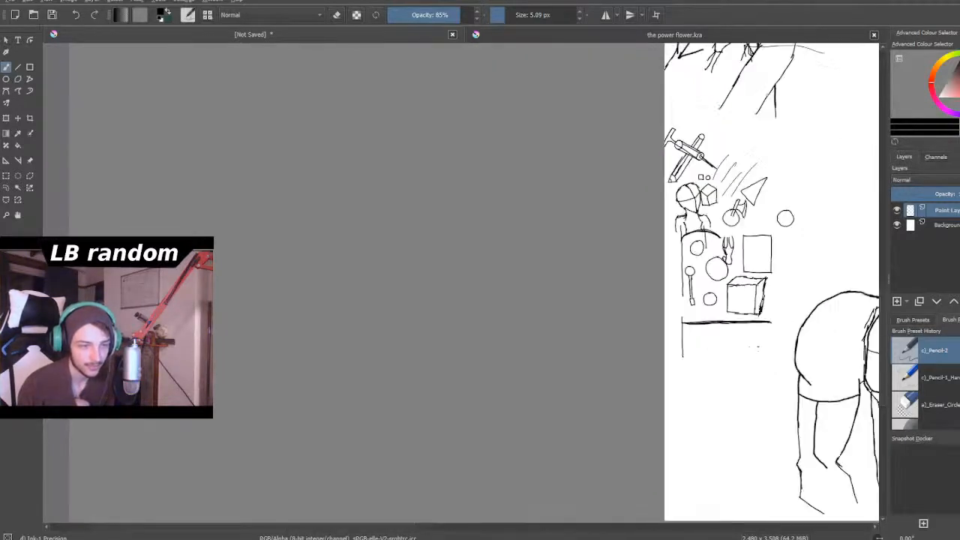
pyautogui.scroll(3, 758, 347)
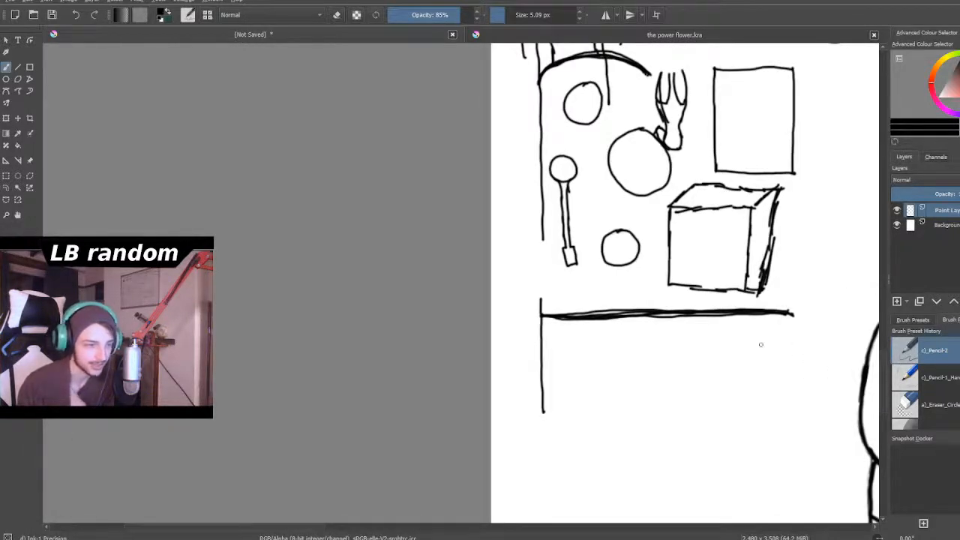
pyautogui.scroll(-3, 760, 351)
pyautogui.scroll(4, 756, 367)
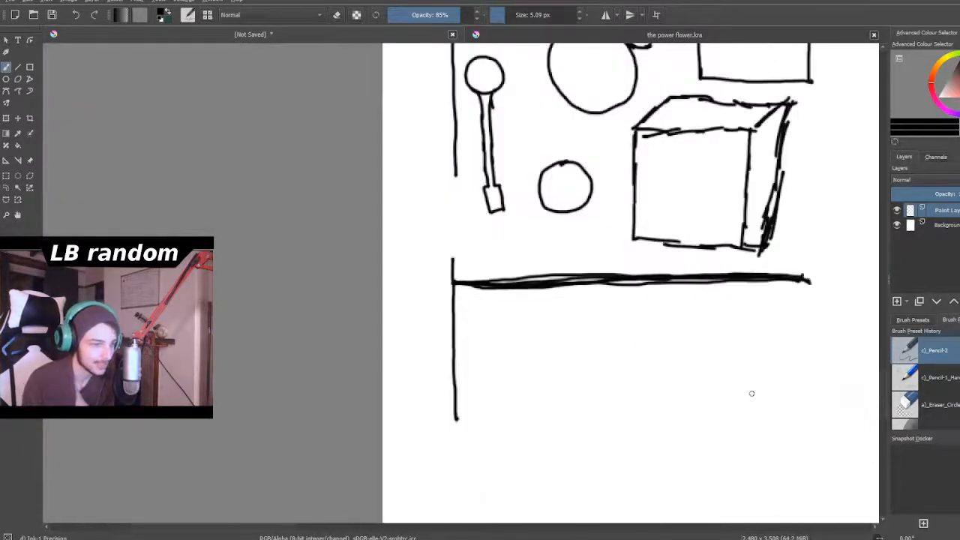
pyautogui.moveTo(454, 309)
pyautogui.mouseDown()
pyautogui.moveTo(569, 301)
pyautogui.moveTo(814, 305)
pyautogui.mouseUp()
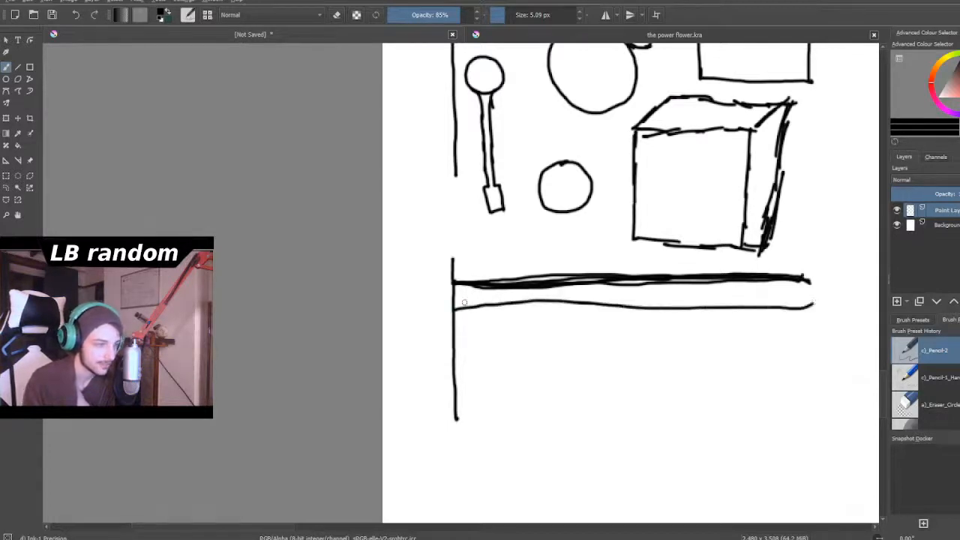
pyautogui.moveTo(454, 308); pyautogui.dragTo(816, 314)
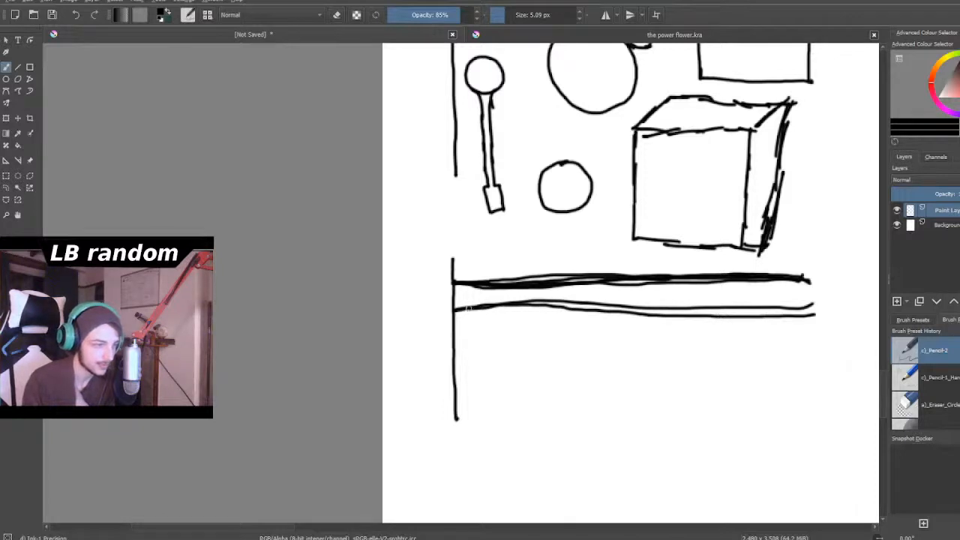
pyautogui.moveTo(454, 310); pyautogui.dragTo(817, 316)
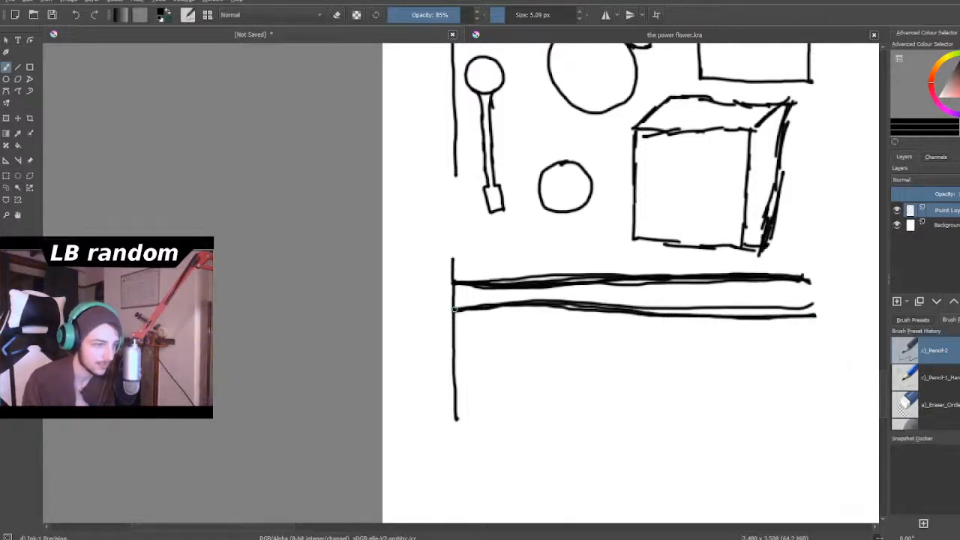
pyautogui.moveTo(526, 304); pyautogui.dragTo(818, 315)
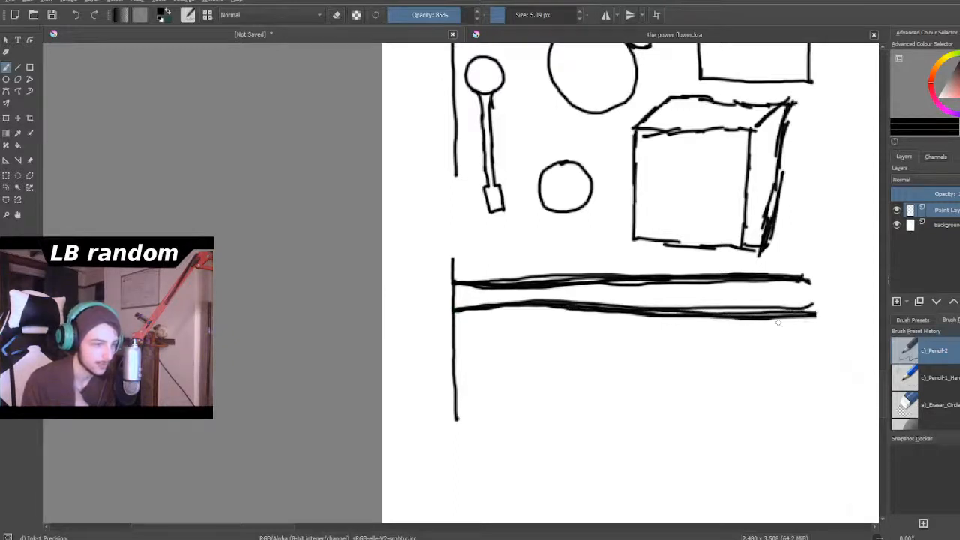
pyautogui.moveTo(455, 309); pyautogui.dragTo(803, 307)
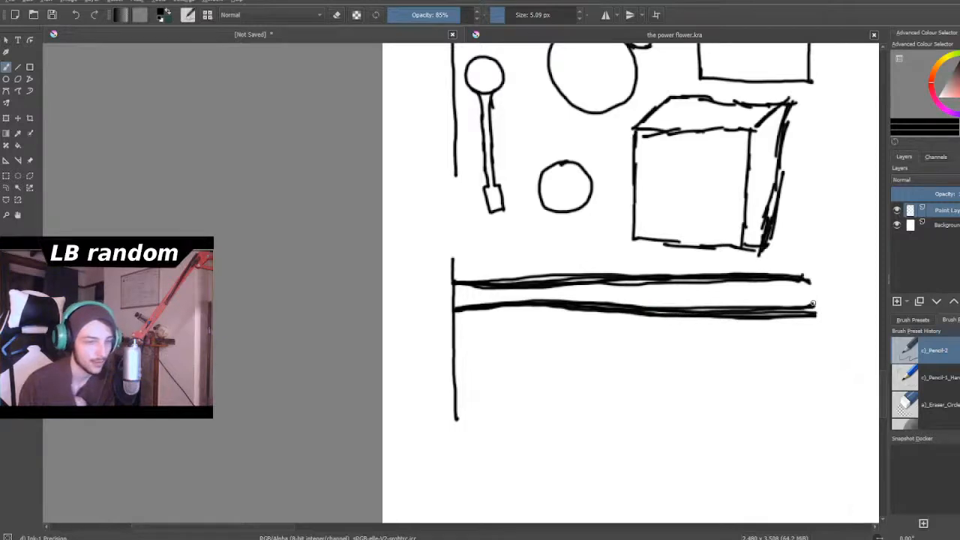
# - Draw the left shoulder and outer arm of the figure beside the large 3, plus two strokes for its left torso side
pyautogui.scroll(-10, 803, 307)
pyautogui.scroll(-3, 825, 264)
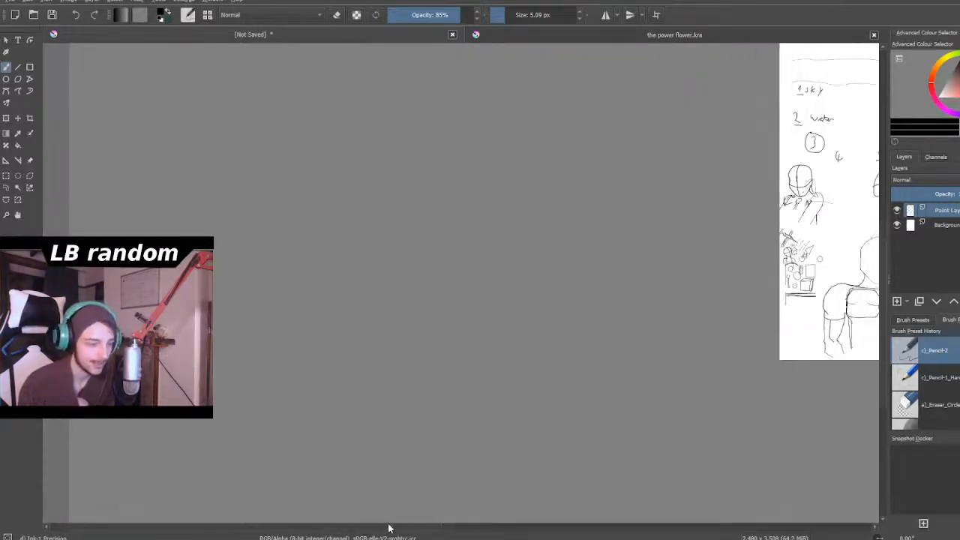
pyautogui.moveTo(402, 528)
pyautogui.mouseDown()
pyautogui.moveTo(660, 487)
pyautogui.moveTo(600, 465)
pyautogui.mouseUp()
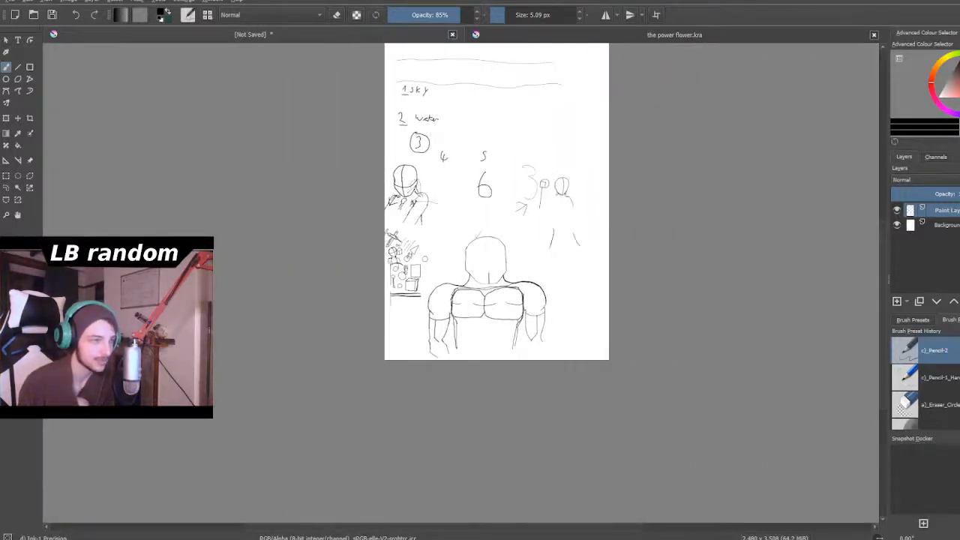
pyautogui.scroll(8, 566, 193)
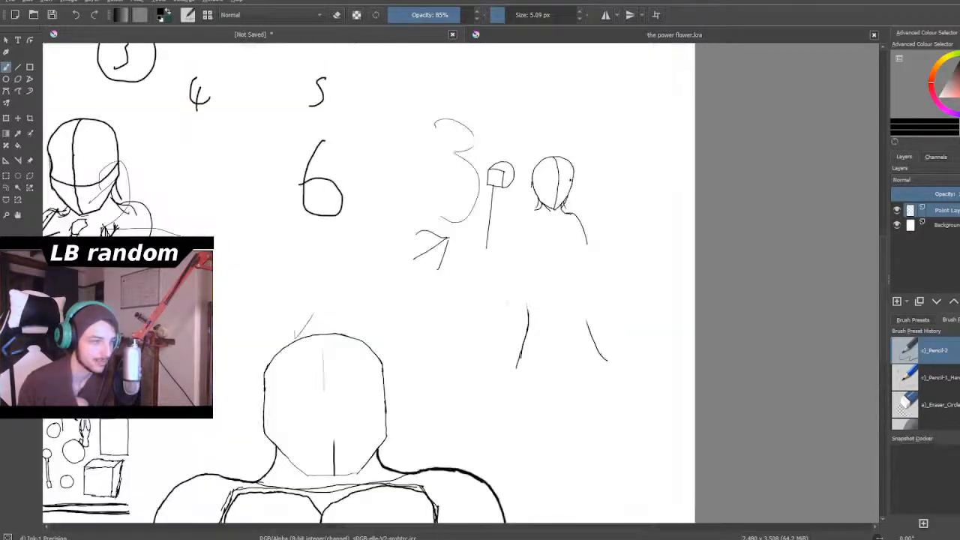
pyautogui.scroll(3, 576, 224)
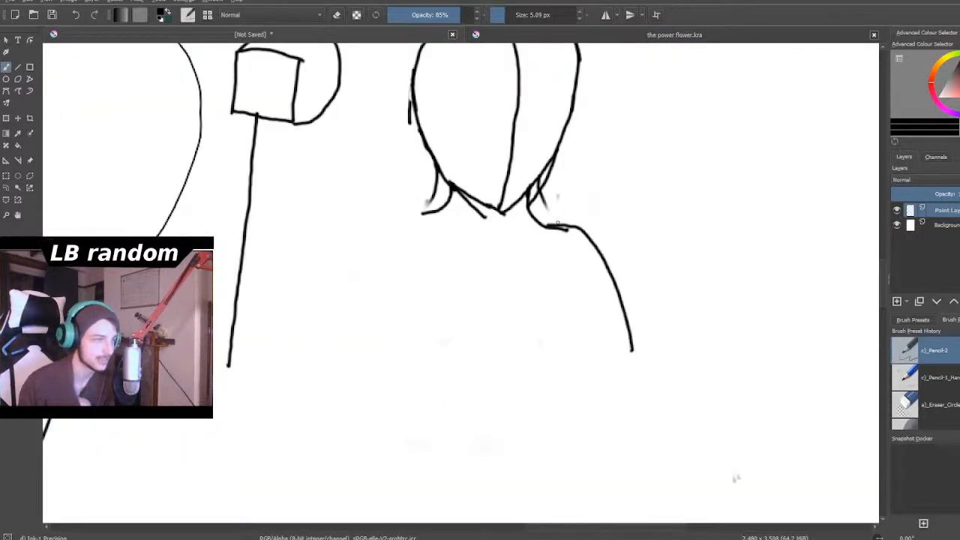
pyautogui.moveTo(453, 195)
pyautogui.mouseDown()
pyautogui.moveTo(397, 223)
pyautogui.moveTo(373, 274)
pyautogui.moveTo(366, 332)
pyautogui.mouseUp()
pyautogui.moveTo(433, 250)
pyautogui.mouseDown()
pyautogui.moveTo(447, 316)
pyautogui.moveTo(444, 385)
pyautogui.mouseUp()
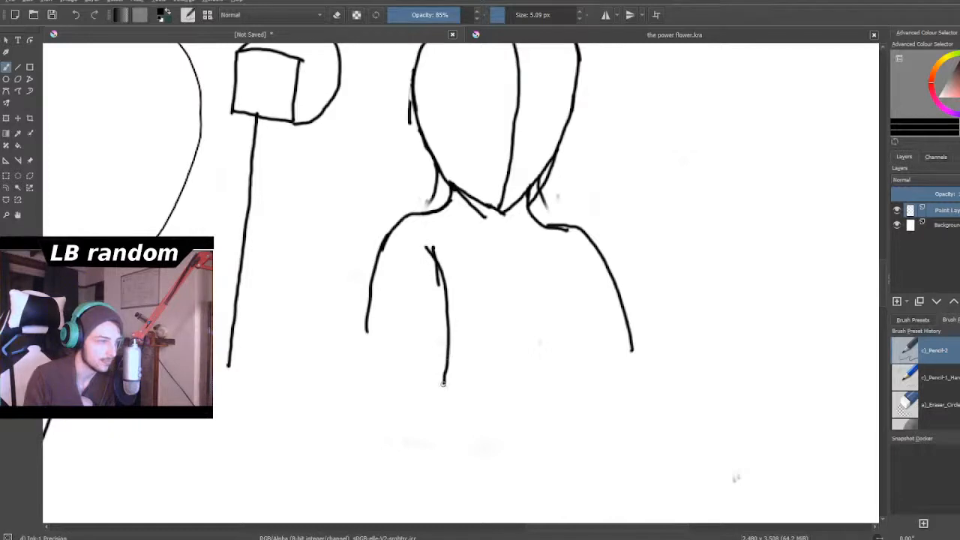
pyautogui.moveTo(418, 263)
pyautogui.mouseDown()
pyautogui.moveTo(438, 302)
pyautogui.moveTo(437, 414)
pyautogui.mouseUp()
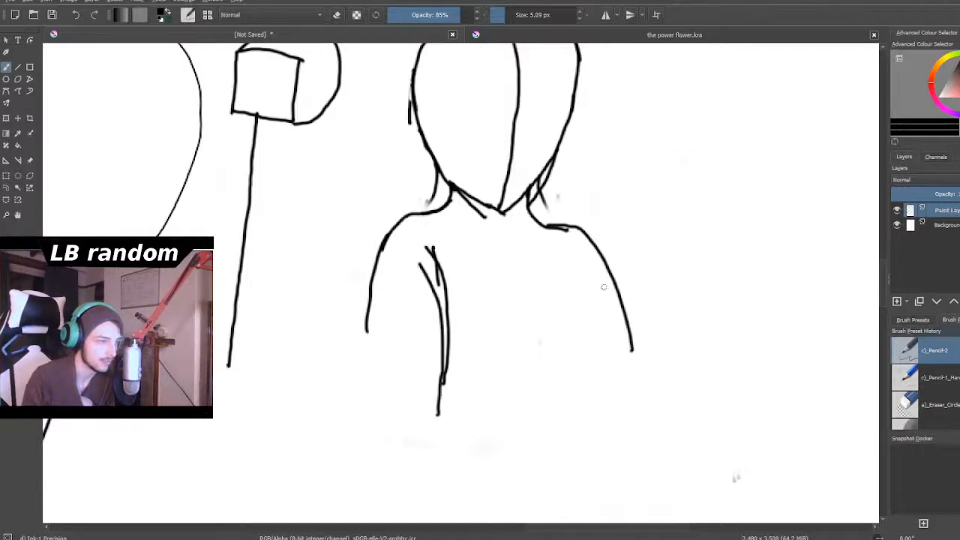
# - Draw the figure's right inner arm and torso lines, extend its left side downward and reinforce the right side
pyautogui.moveTo(567, 260)
pyautogui.mouseDown()
pyautogui.moveTo(555, 282)
pyautogui.moveTo(546, 415)
pyautogui.mouseUp()
pyautogui.moveTo(577, 276)
pyautogui.mouseDown()
pyautogui.moveTo(567, 372)
pyautogui.moveTo(584, 441)
pyautogui.mouseUp()
pyautogui.moveTo(439, 299); pyautogui.dragTo(450, 453)
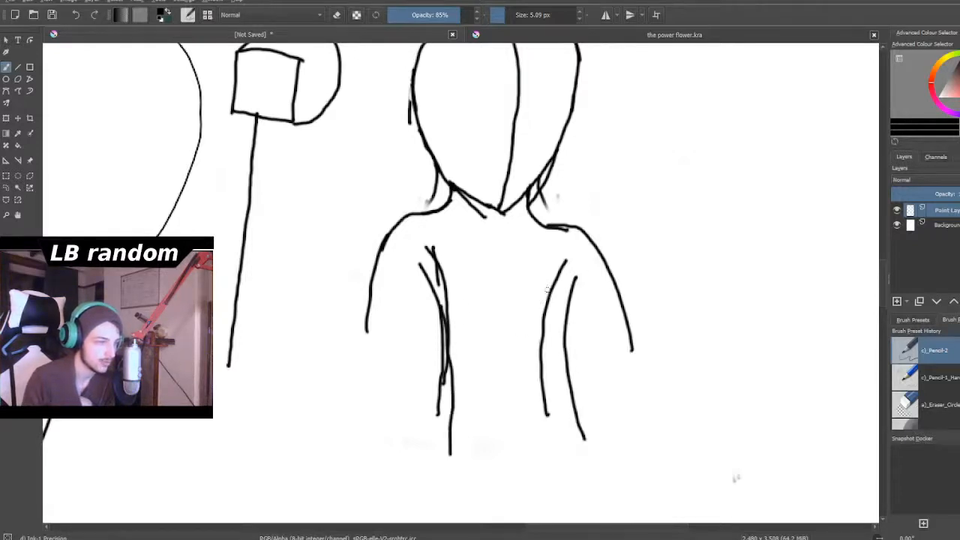
pyautogui.moveTo(545, 276); pyautogui.dragTo(542, 366)
pyautogui.moveTo(547, 283)
pyautogui.mouseDown()
pyautogui.moveTo(529, 379)
pyautogui.moveTo(536, 426)
pyautogui.mouseUp()
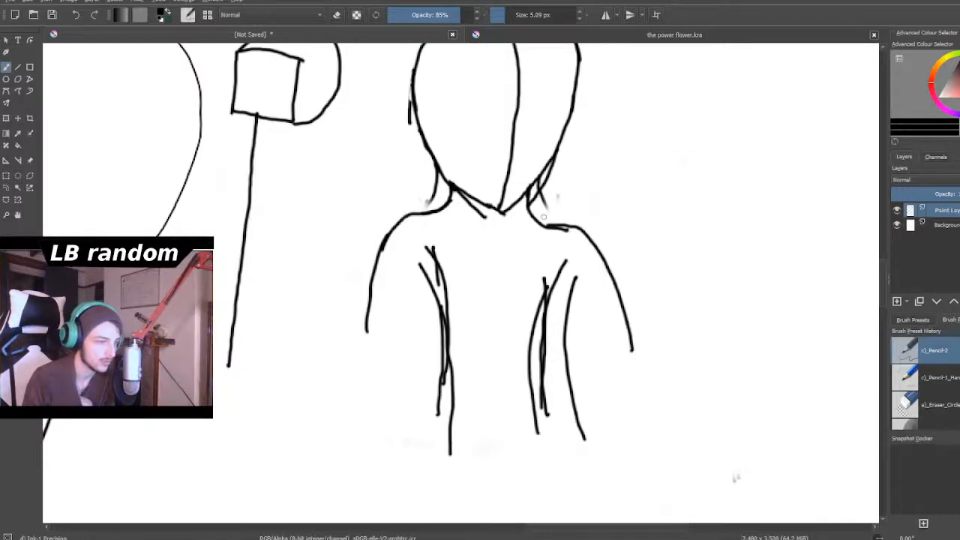
pyautogui.scroll(-2, 545, 217)
pyautogui.scroll(-1, 546, 218)
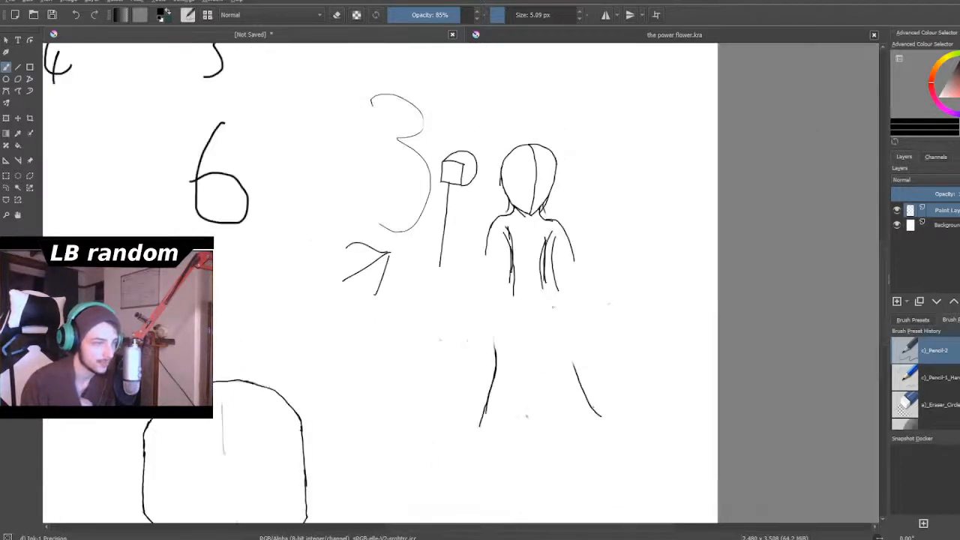
# - Undo the inner arm and torso lines of the figure beside the large 3, leaving its head, shoulders and outer arms
pyautogui.scroll(-4, 554, 306)
pyautogui.scroll(5, 553, 306)
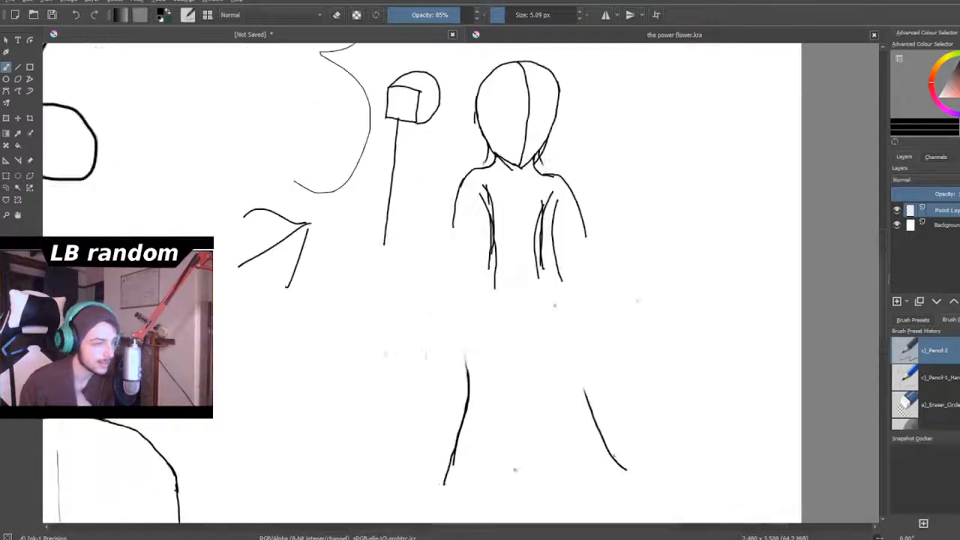
pyautogui.hotkey('ctrl', 'z')
pyautogui.hotkey('ctrl', 'z')
pyautogui.hotkey('ctrl', 'z')
pyautogui.hotkey('ctrl', 'z')
pyautogui.hotkey('ctrl', 'z')
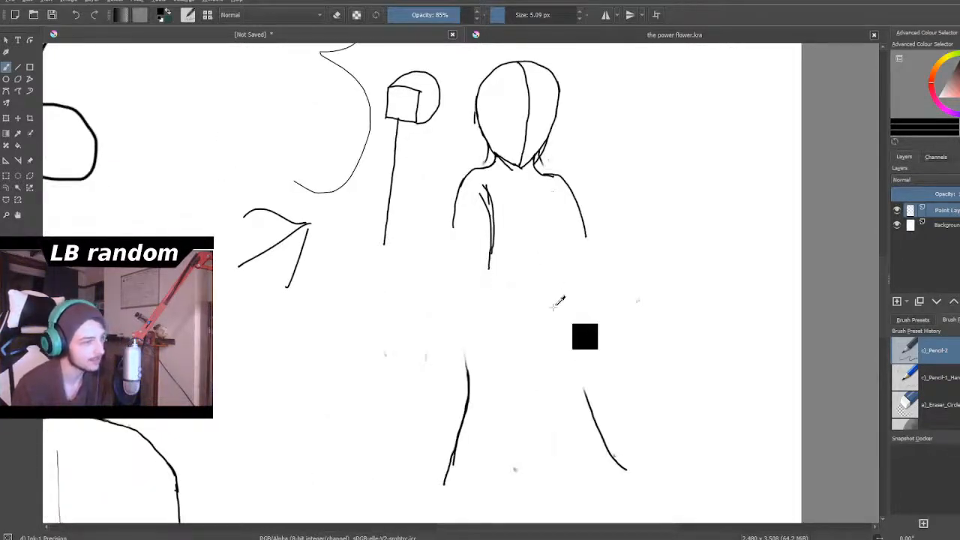
pyautogui.hotkey('ctrl', 'z')
pyautogui.hotkey('ctrl', 'z')
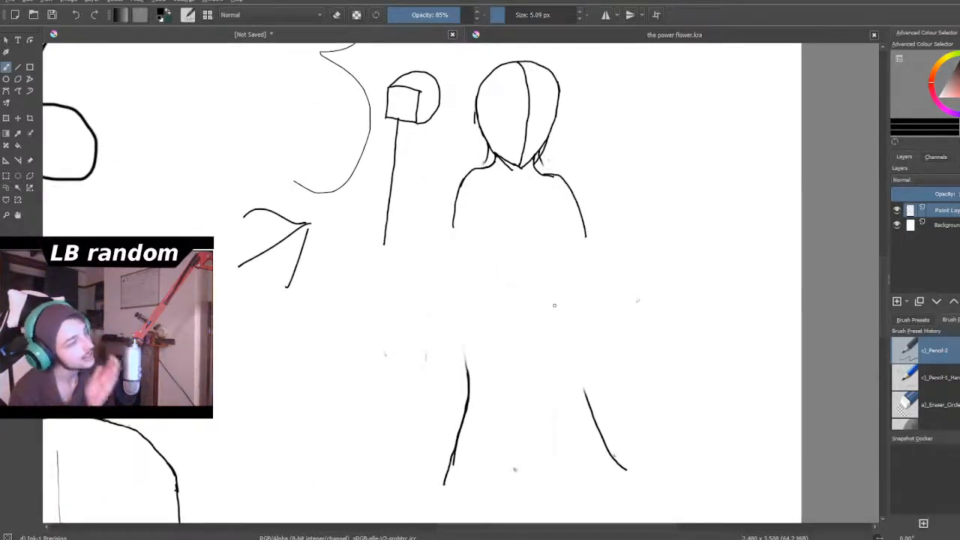
pyautogui.scroll(-3, 555, 305)
pyautogui.scroll(1, 554, 304)
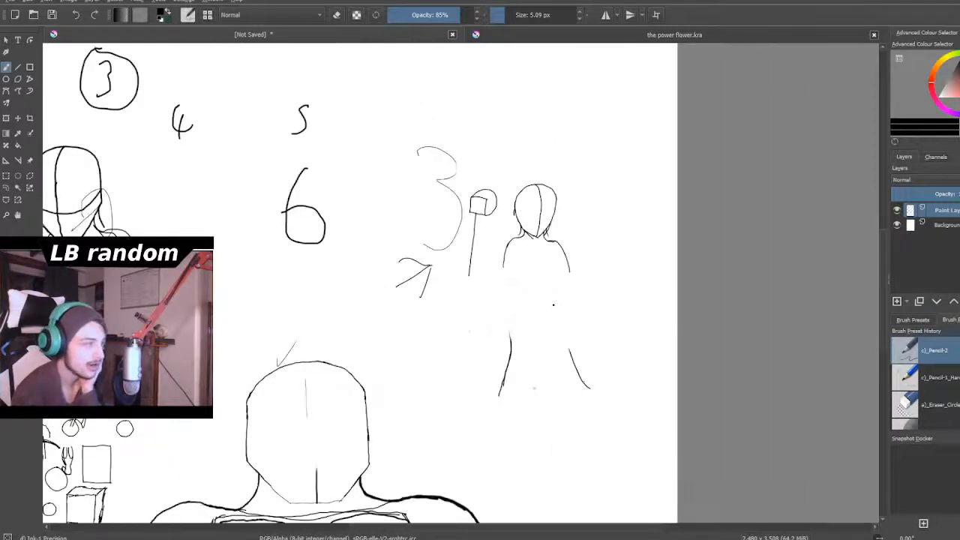
pyautogui.scroll(-2, 554, 305)
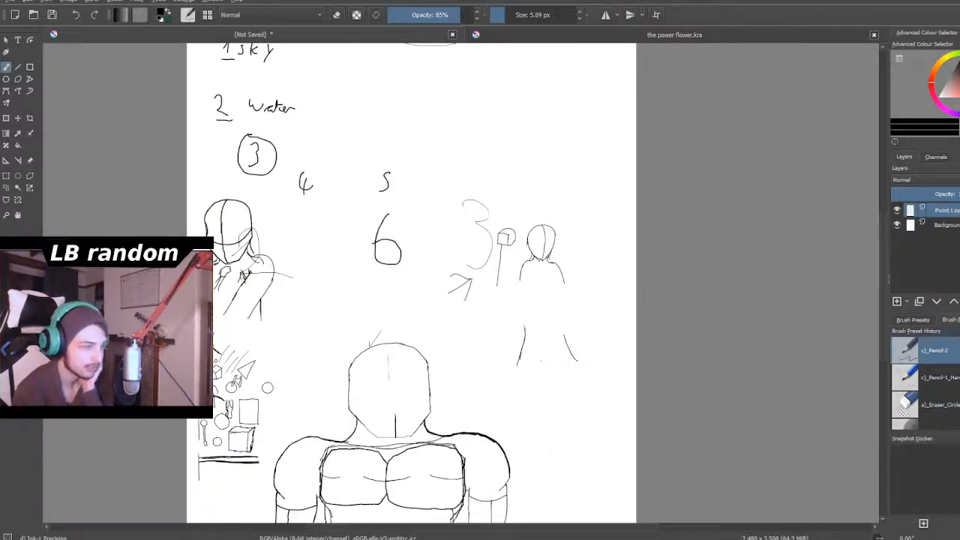
pyautogui.scroll(-1, 554, 305)
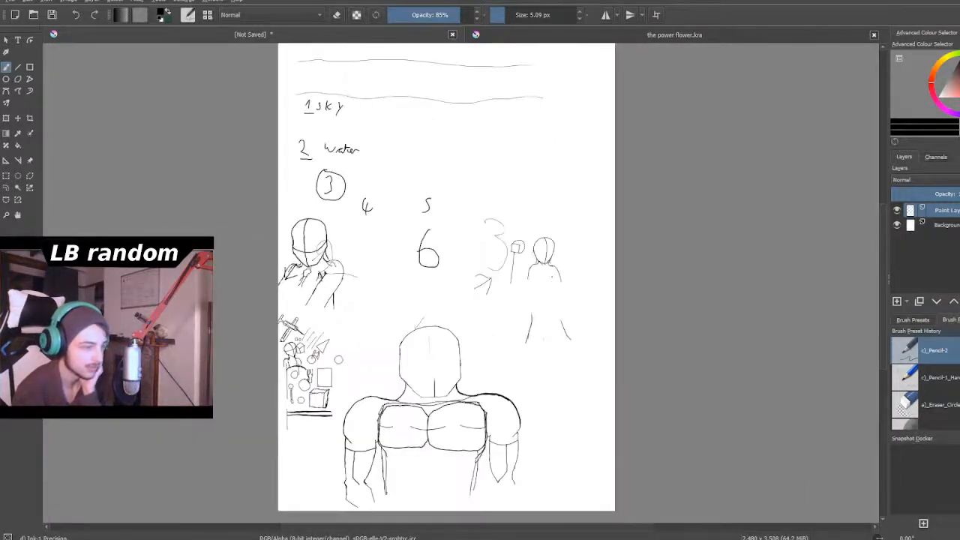
pyautogui.scroll(6, 546, 271)
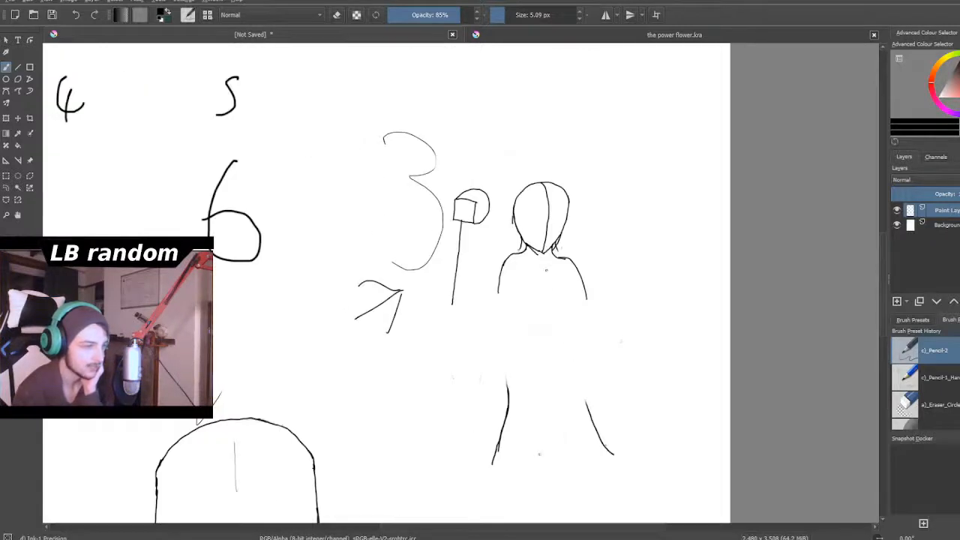
pyautogui.scroll(2, 544, 268)
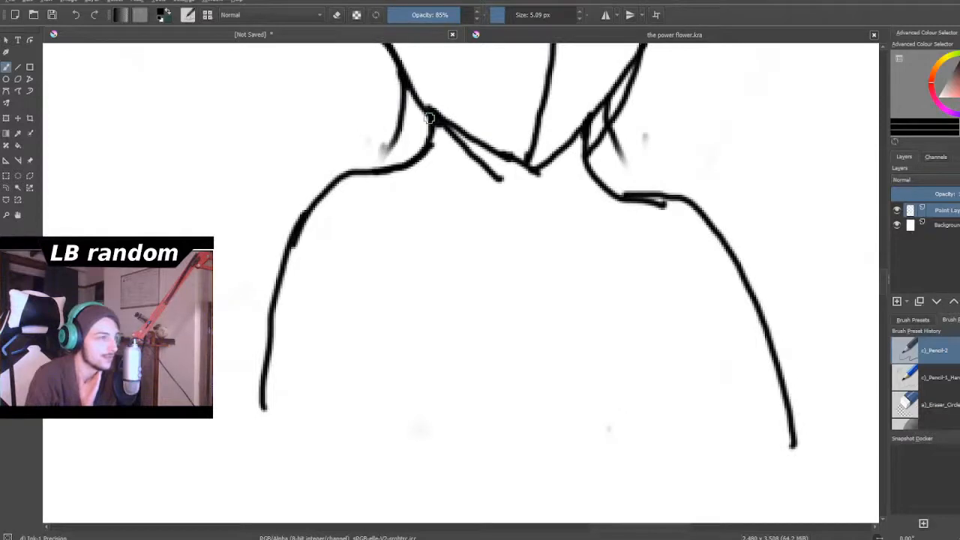
pyautogui.scroll(-8, 424, 141)
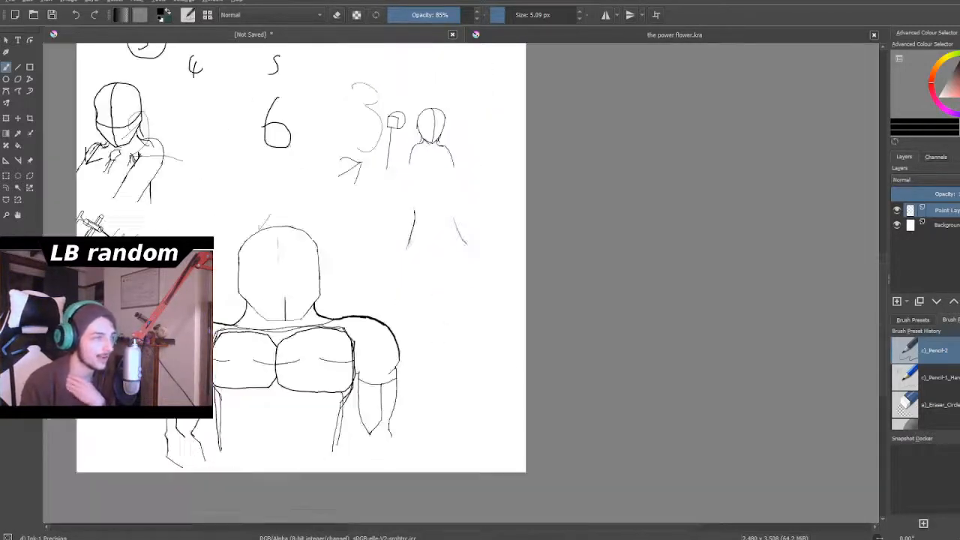
pyautogui.scroll(-2, 419, 153)
pyautogui.scroll(1, 414, 128)
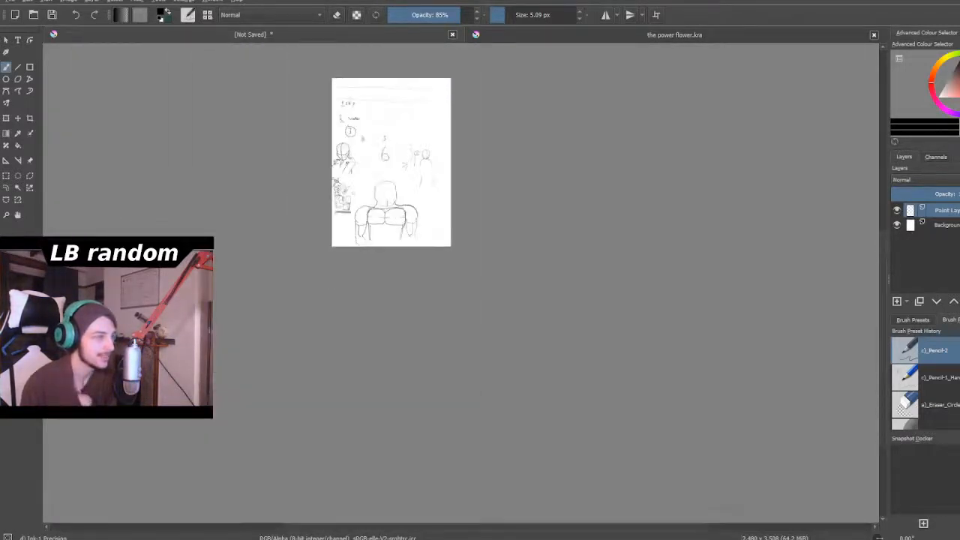
pyautogui.scroll(-2, 414, 128)
pyautogui.scroll(3, 389, 87)
pyautogui.scroll(1, 394, 169)
pyautogui.scroll(1, 393, 169)
pyautogui.scroll(-2, 394, 169)
pyautogui.scroll(2, 409, 245)
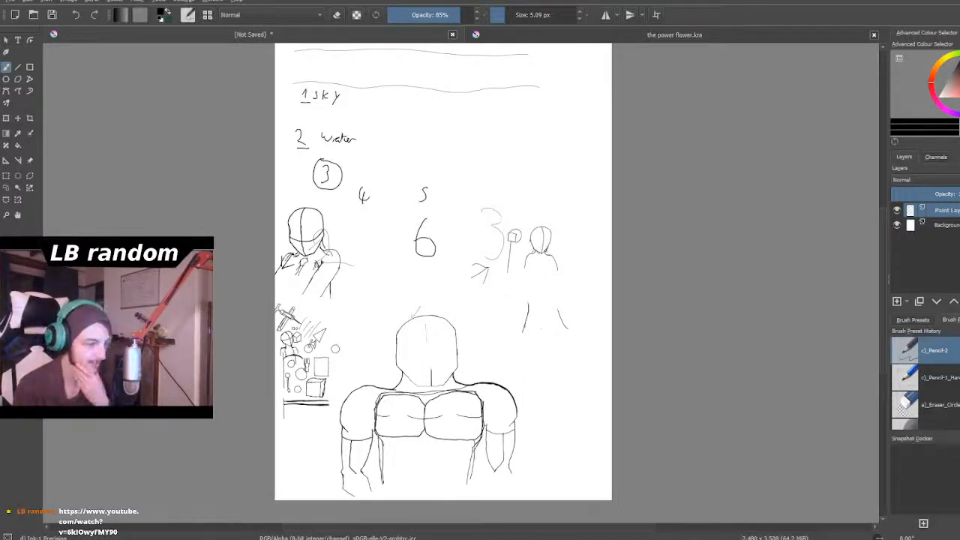
pyautogui.scroll(-1, 399, 349)
pyautogui.scroll(2, 400, 349)
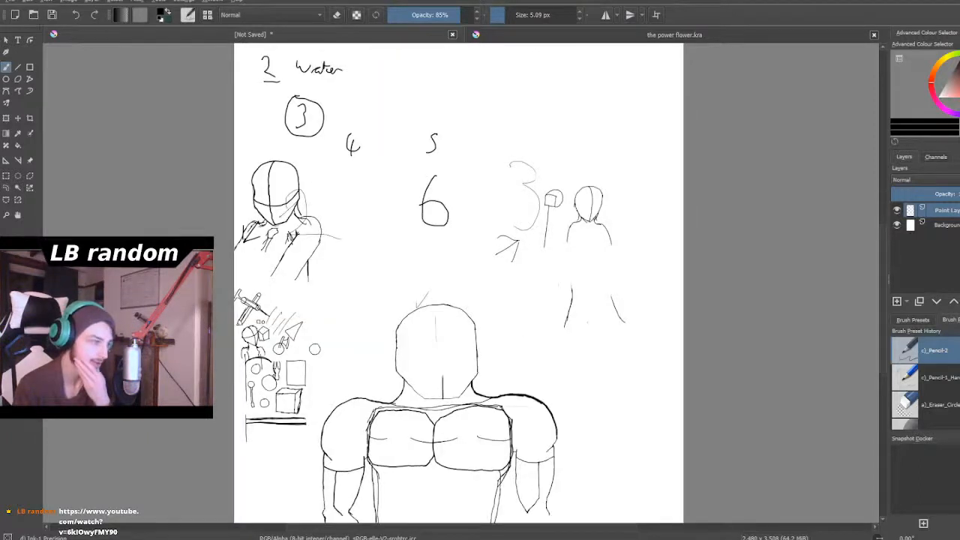